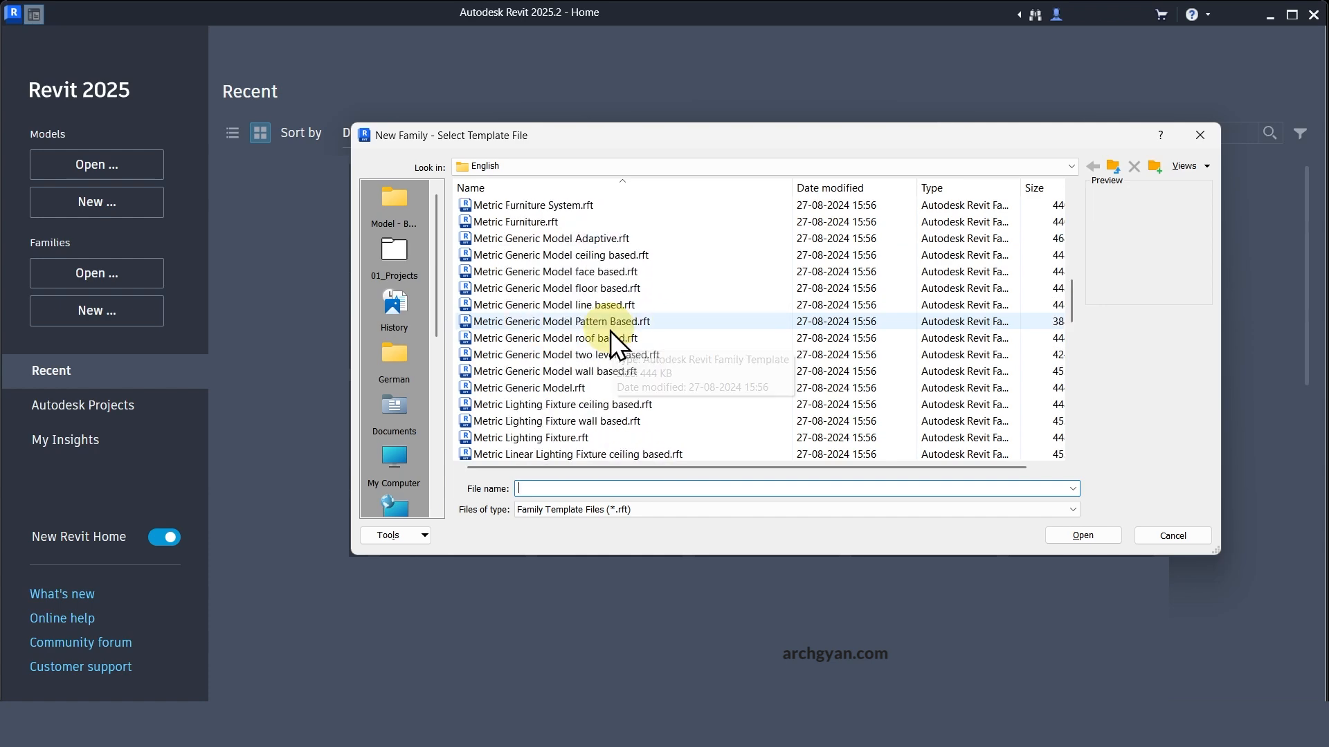
- Create a new family from the Metric Generic Model face based.rft template
click(534, 276)
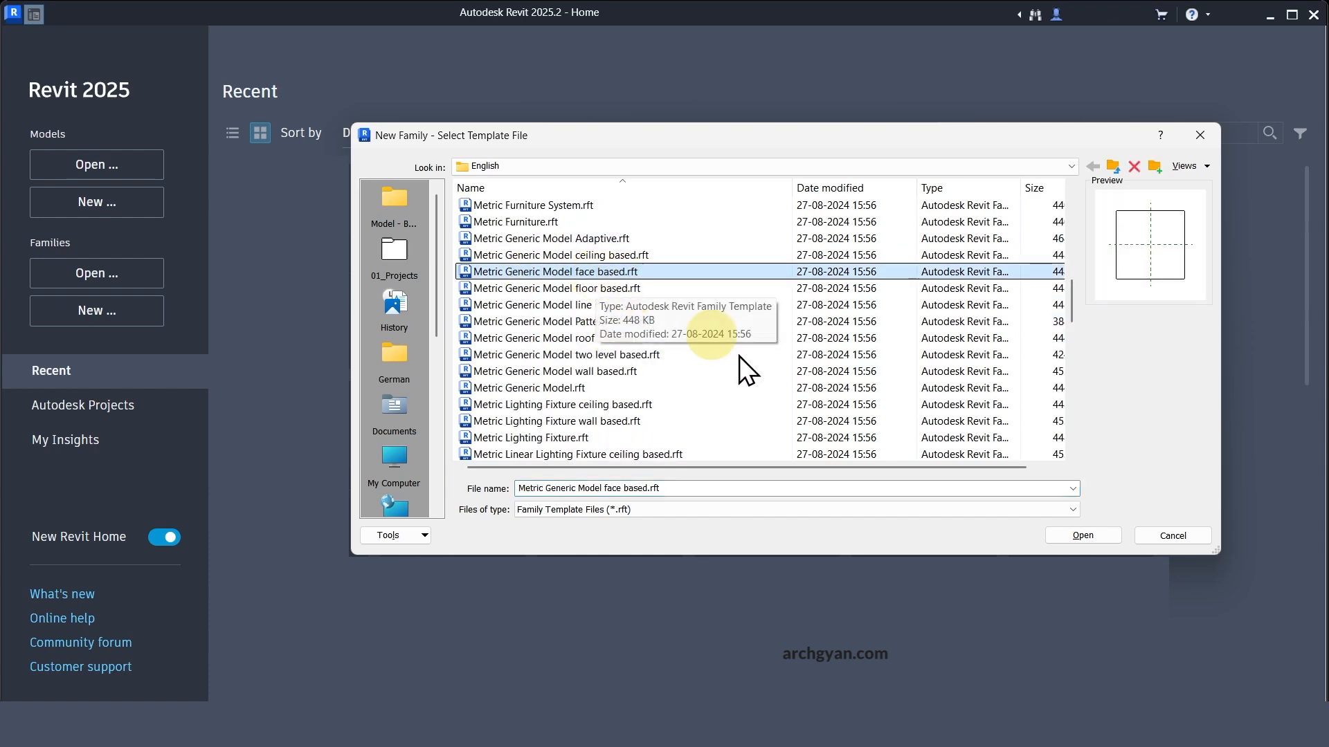
click(1092, 535)
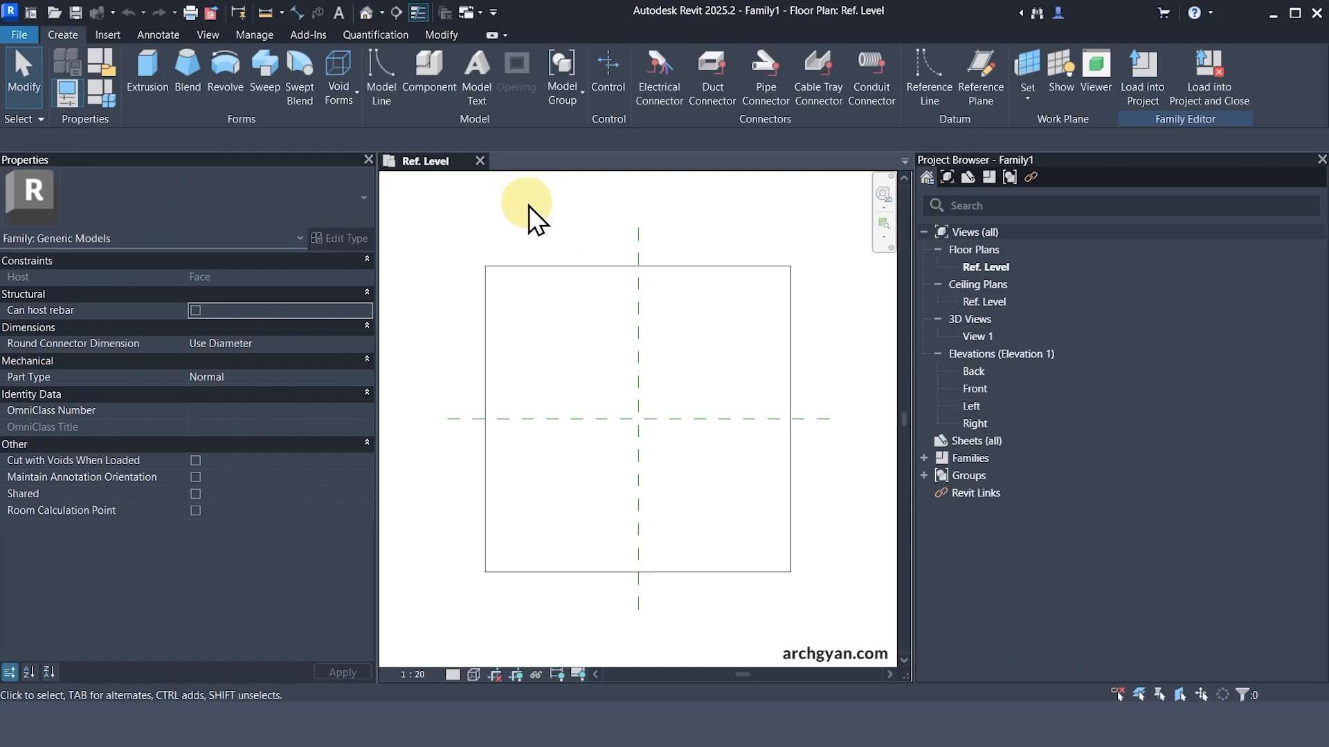
- Set the family category to Sprinklers, finding it with the search text "sprink"
click(108, 69)
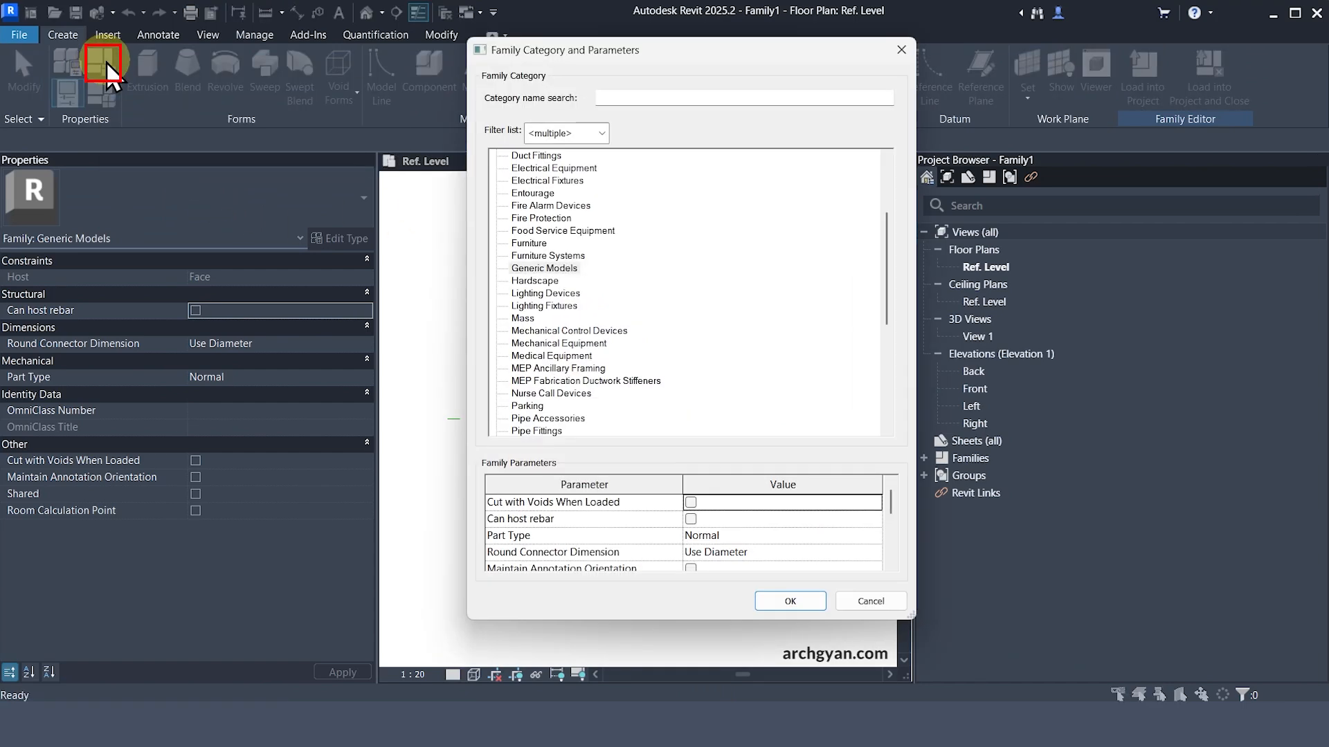
click(621, 99)
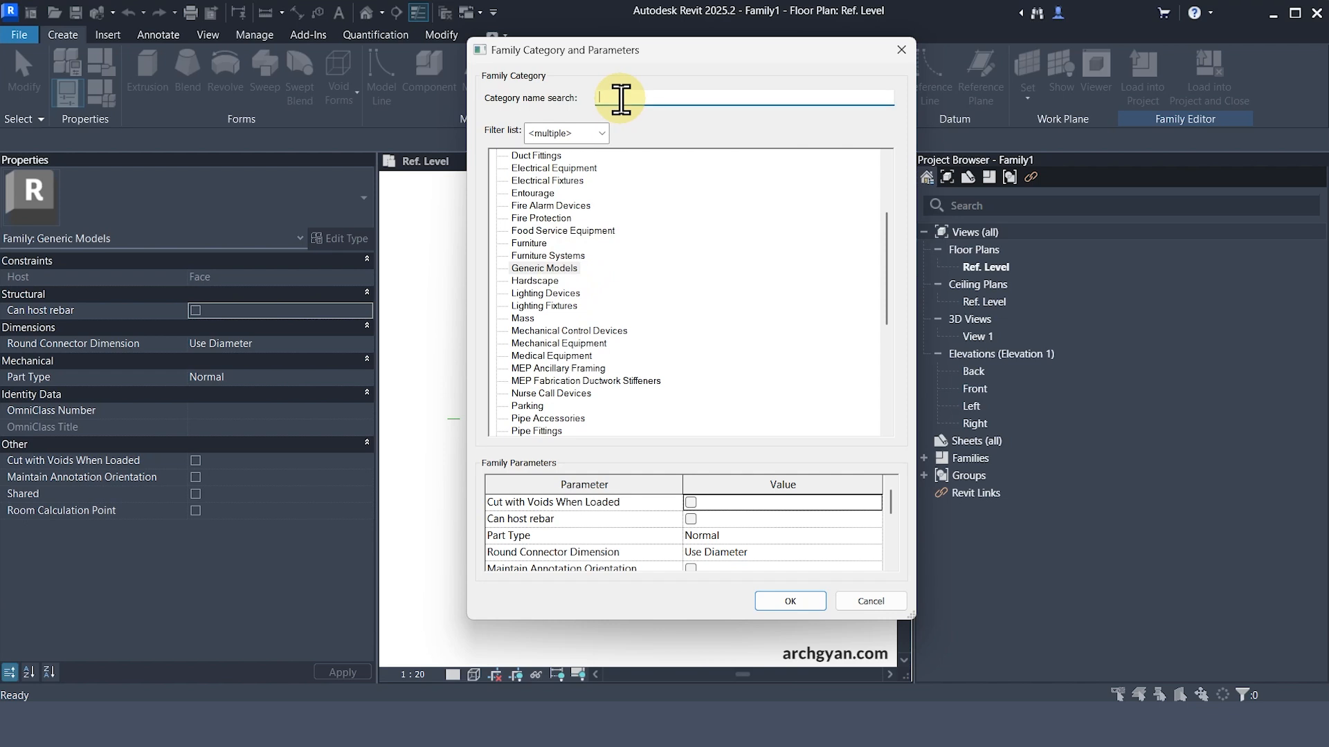
text(sprin)
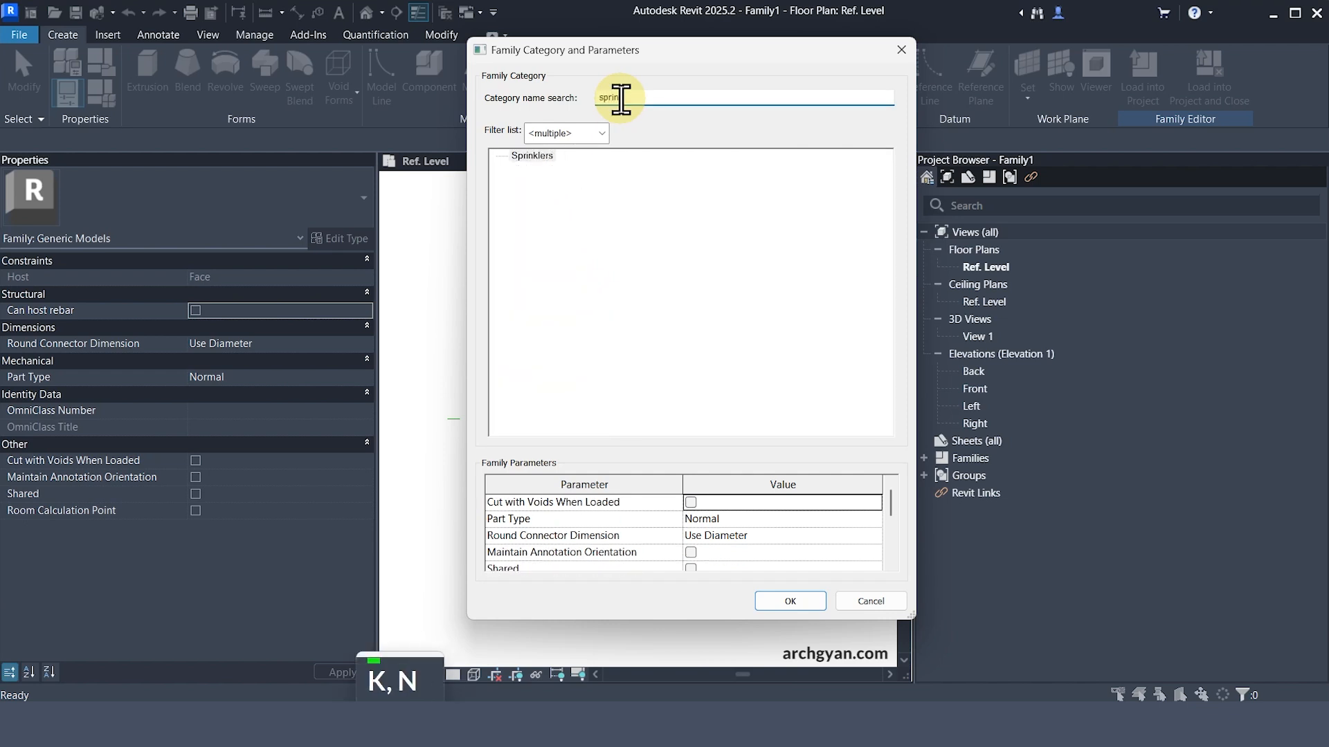
text(k)
click(537, 162)
click(563, 142)
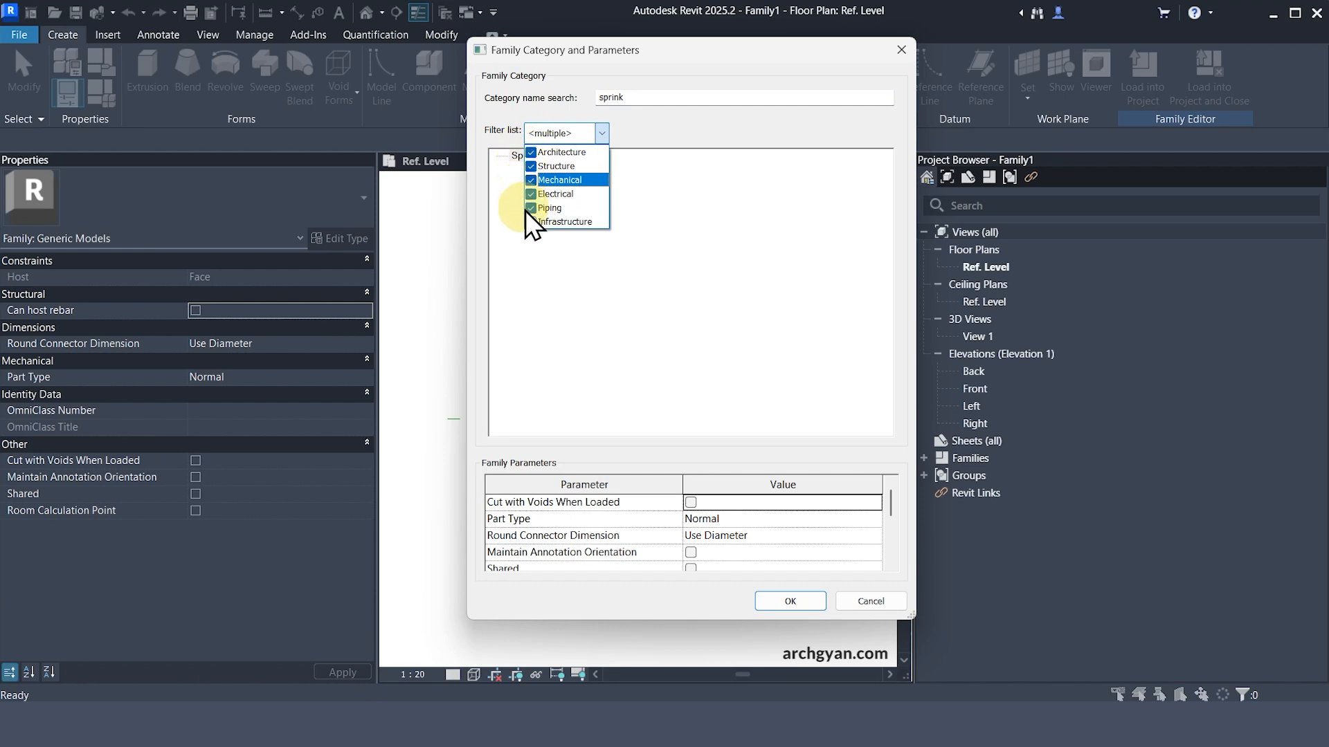
click(508, 206)
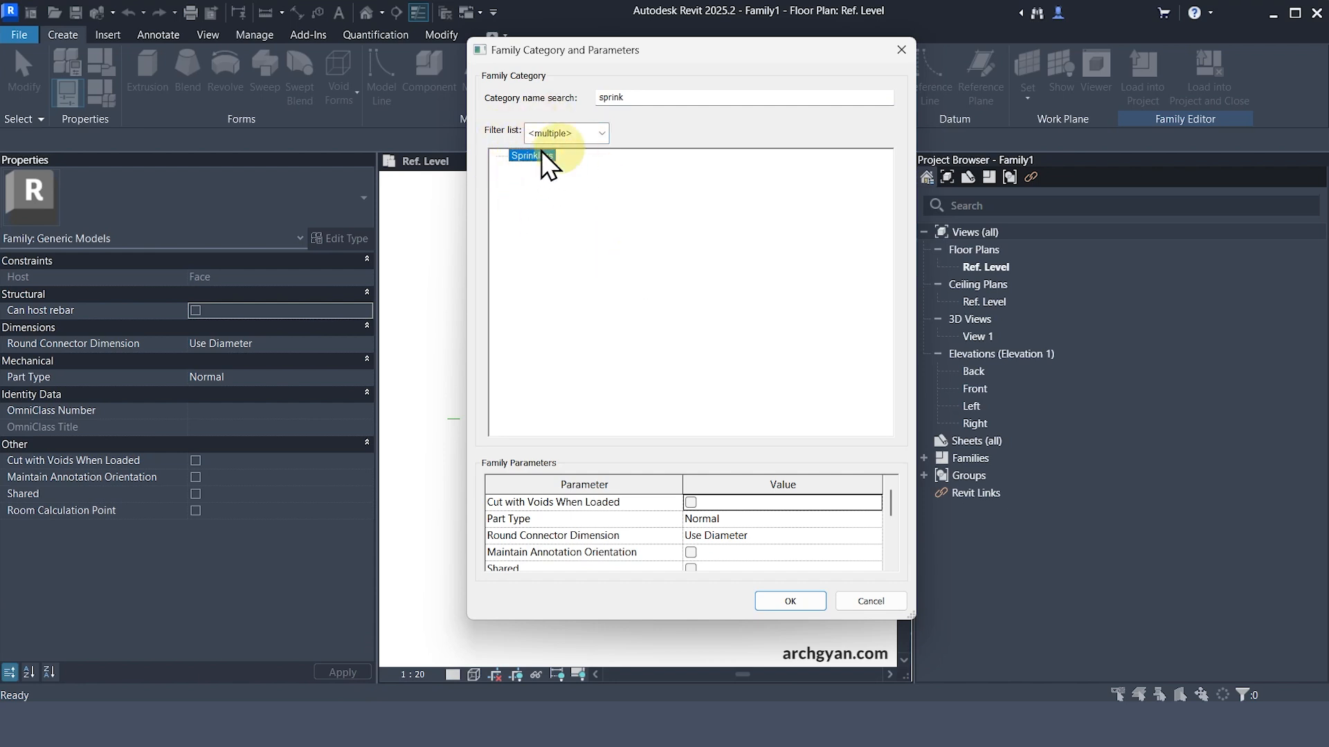
click(781, 602)
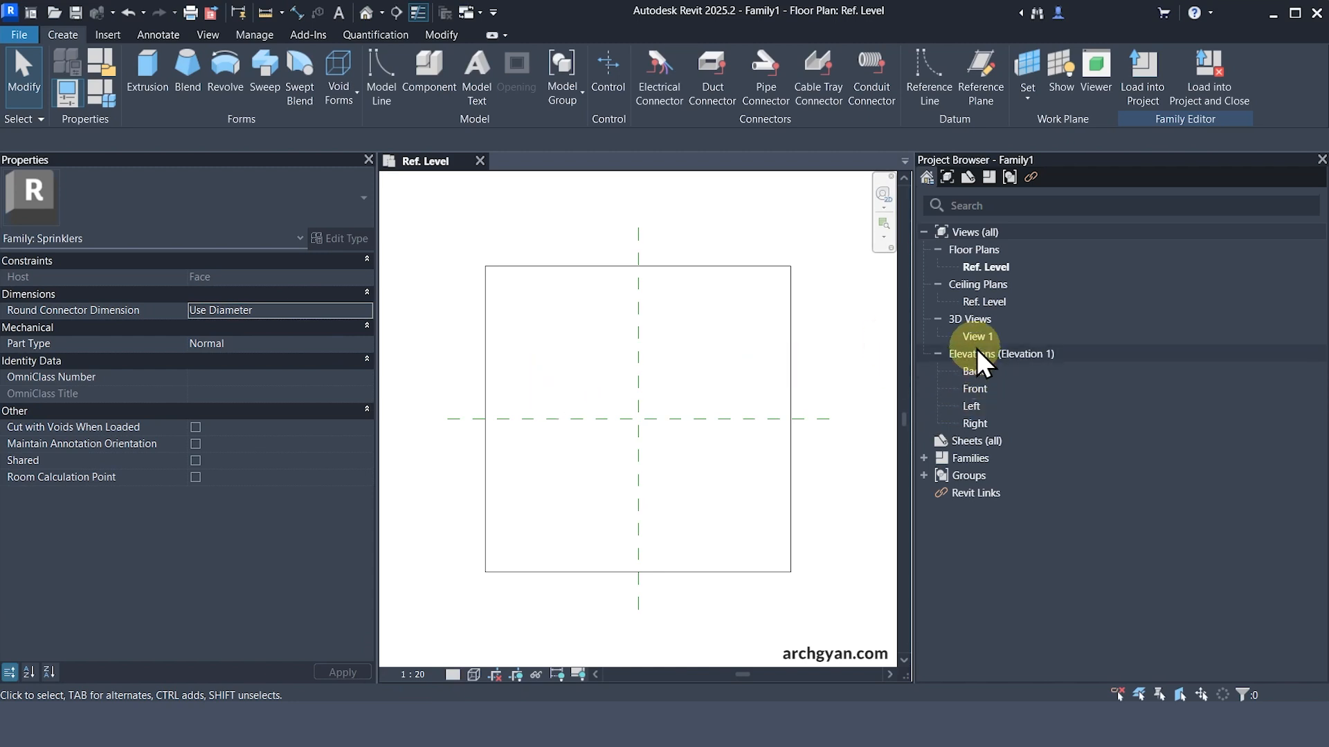
- Open the Front elevation view and inspect the host extrusion below the reference level
click(976, 389)
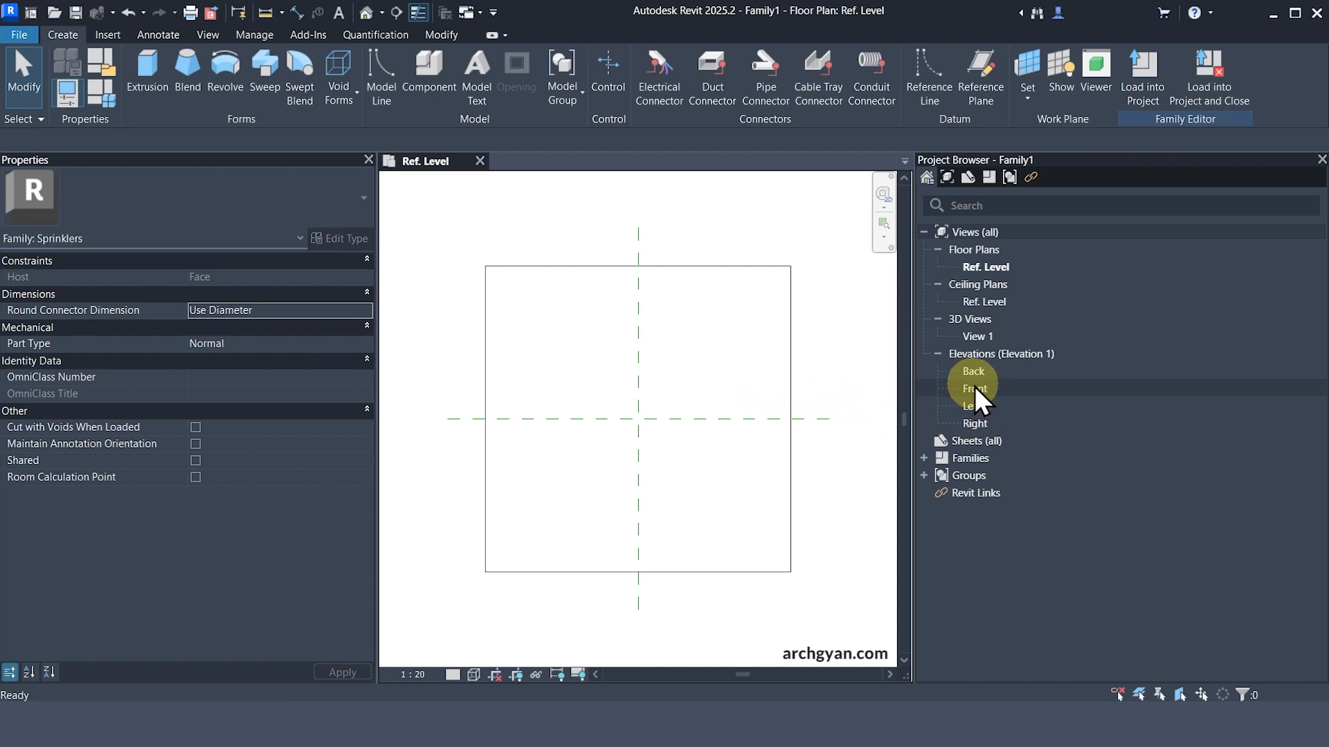
double_click(974, 386)
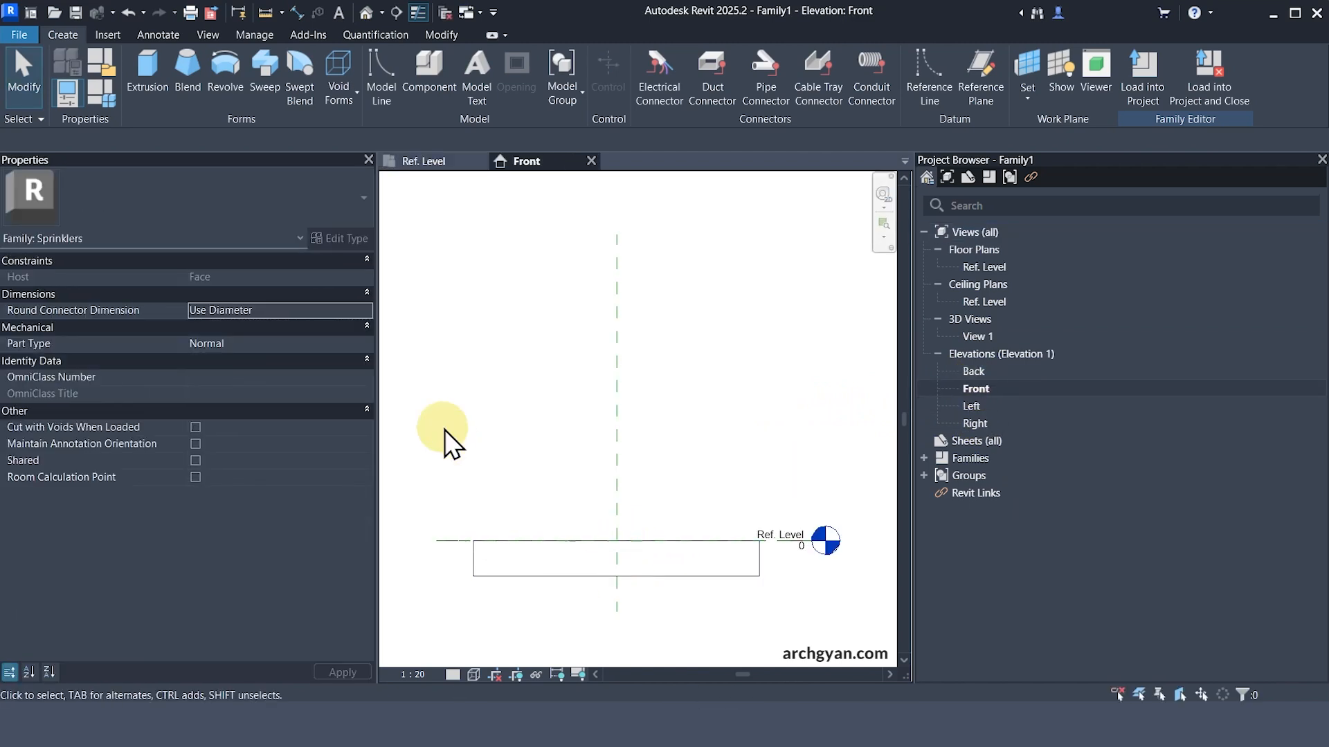
click(523, 573)
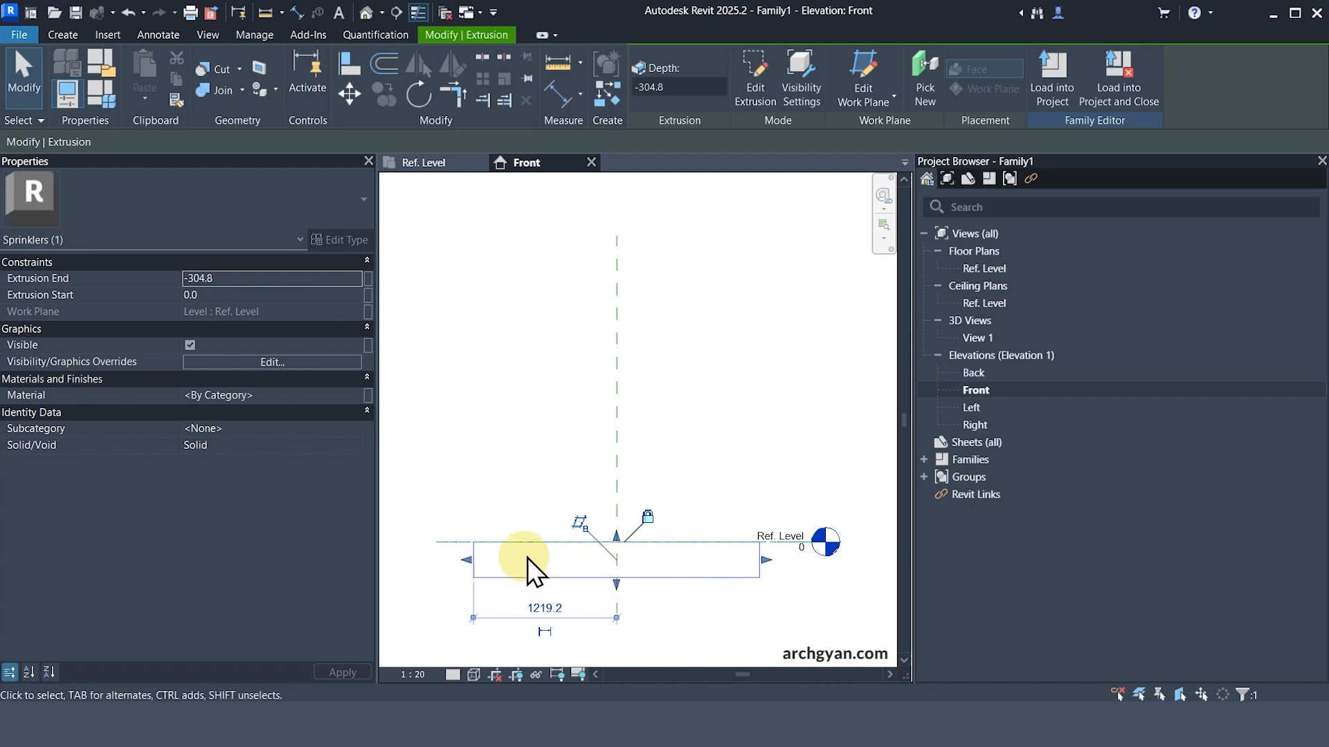
click(596, 573)
scroll(626, 538, up, 3)
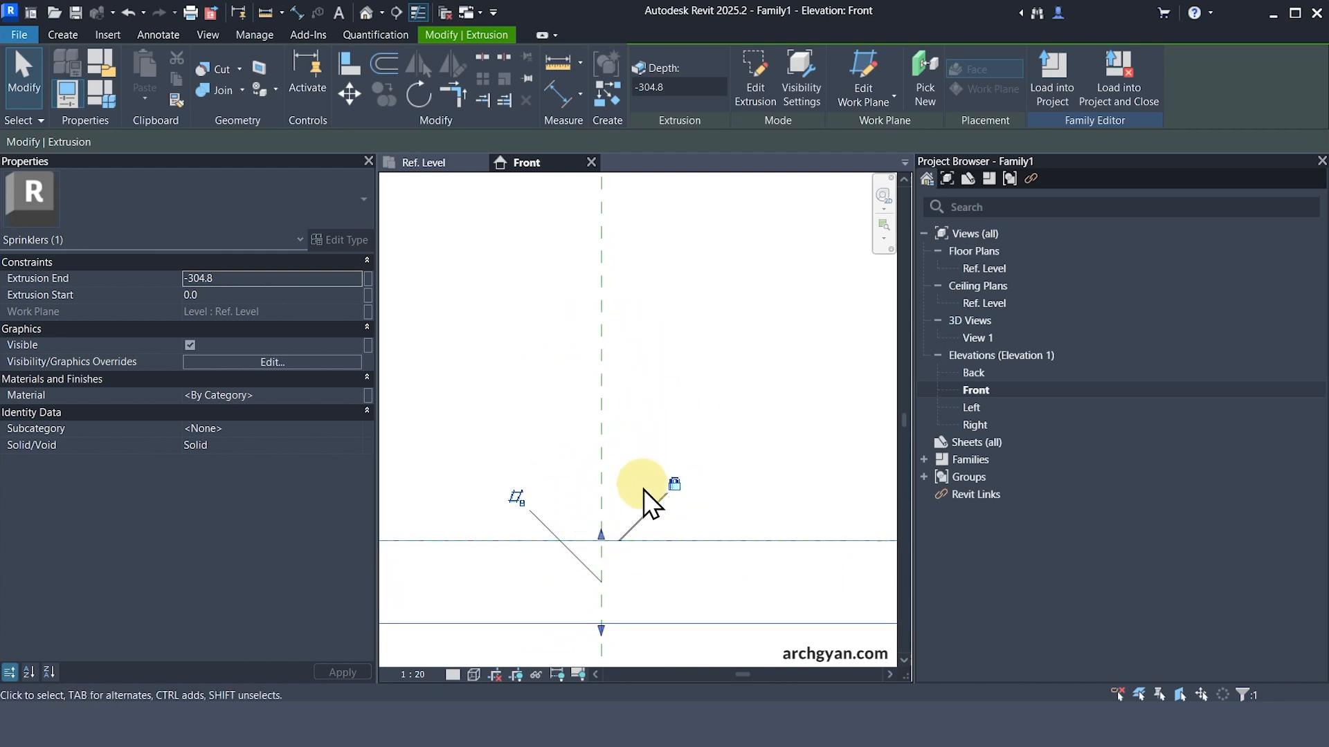
scroll(623, 395, down, 3)
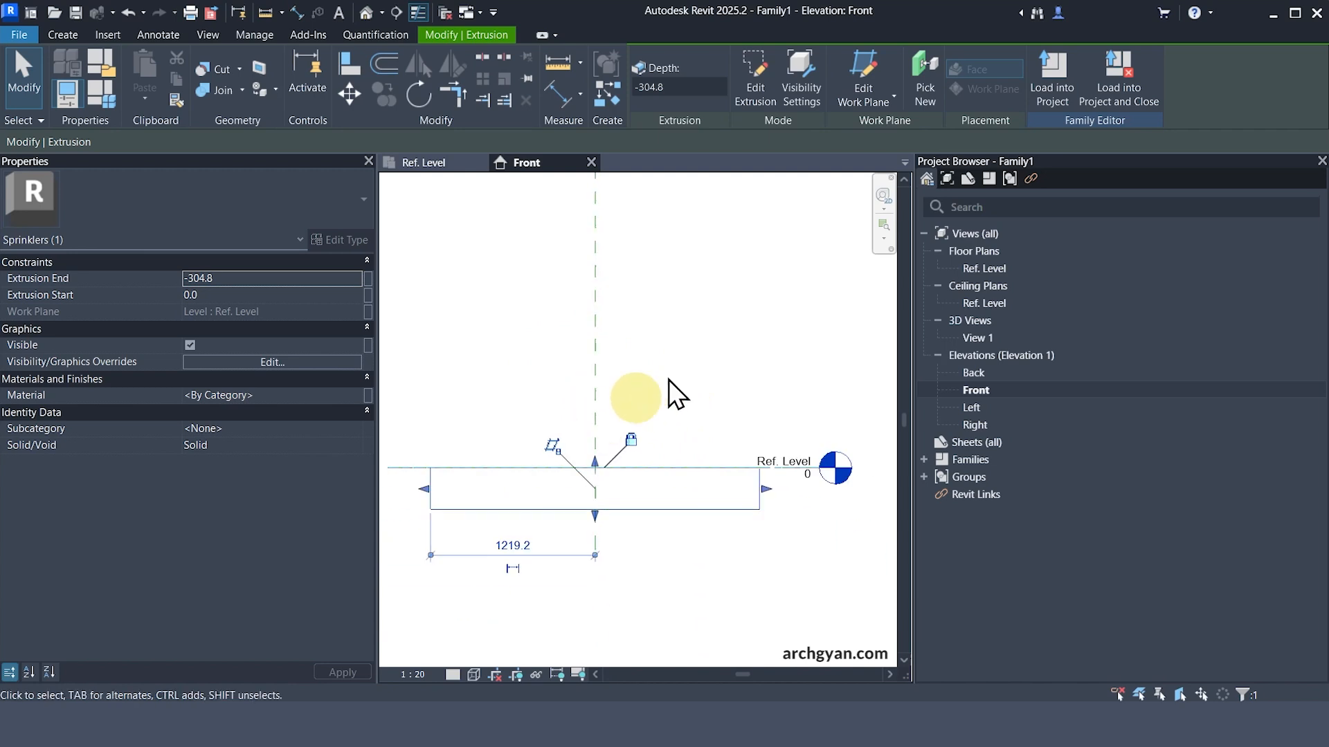
key(Escape)
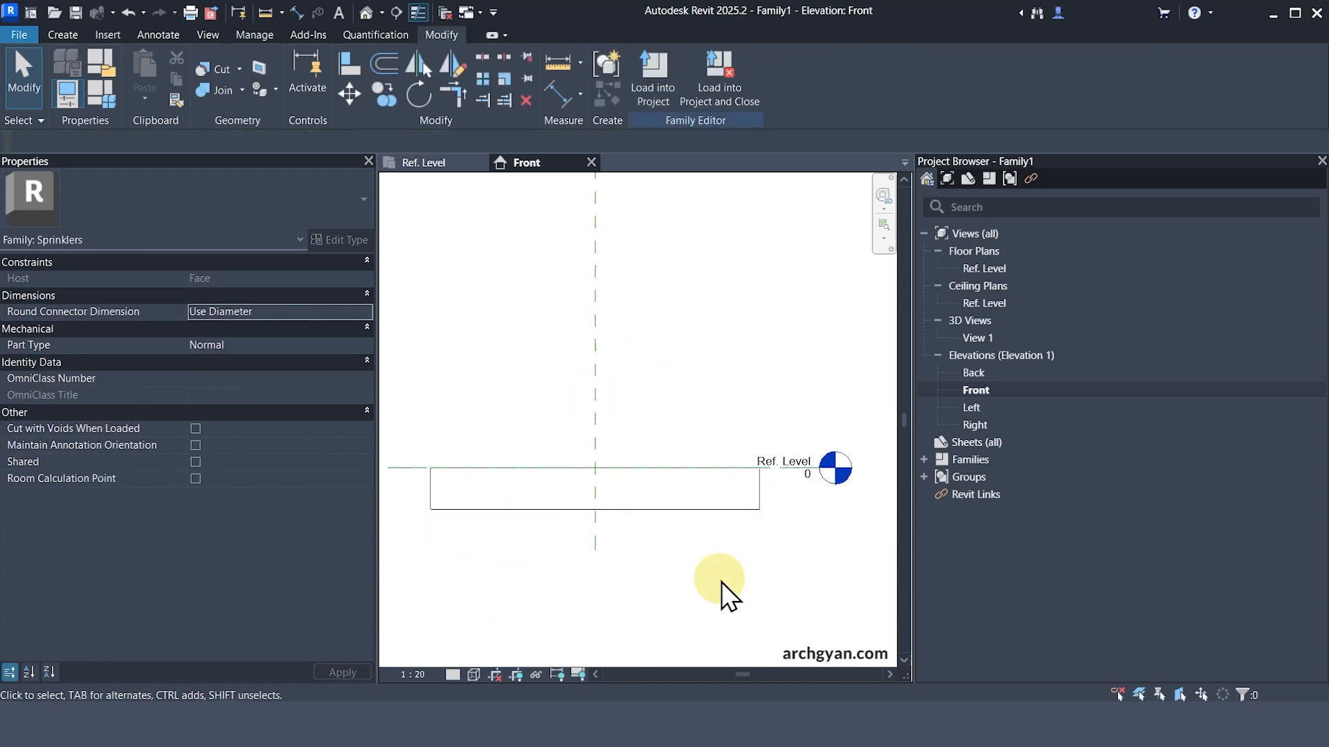
scroll(620, 526, up, 1)
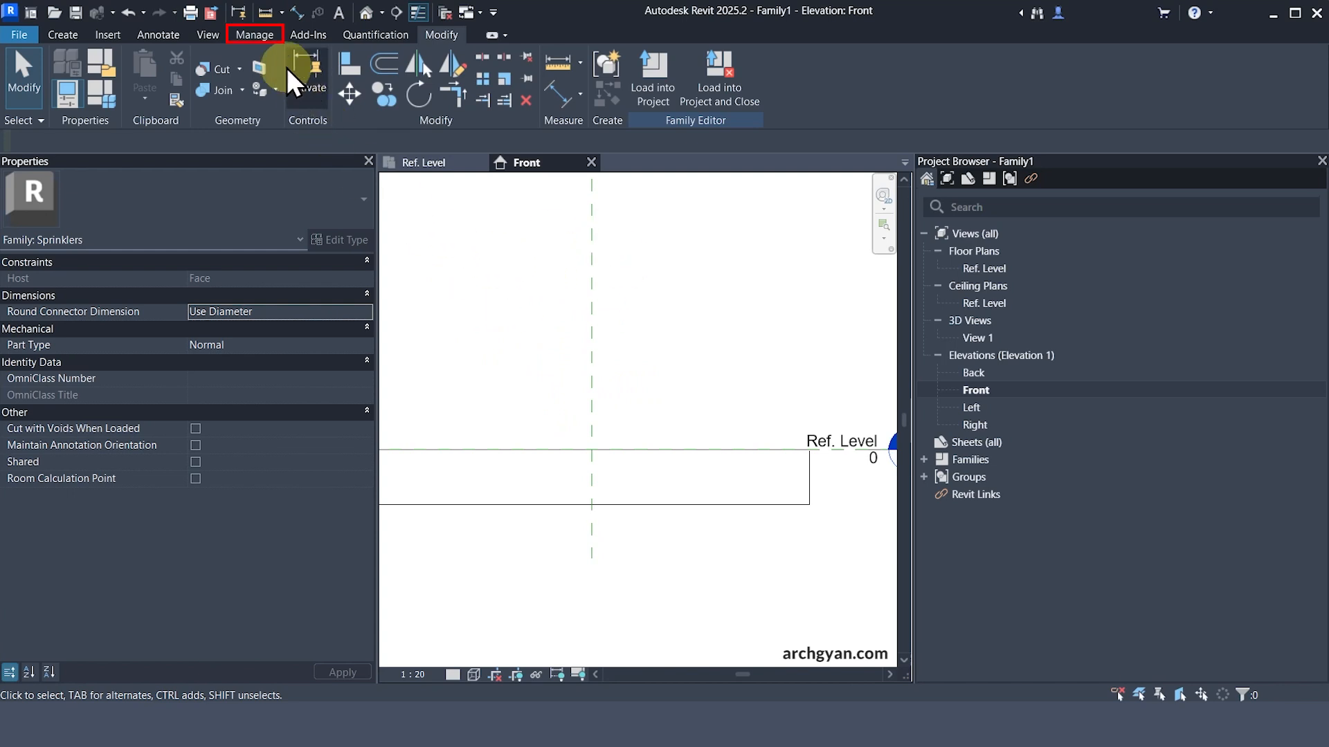
- Add an annotation object style subcategory named Reference Plane New under Reference Planes
click(253, 34)
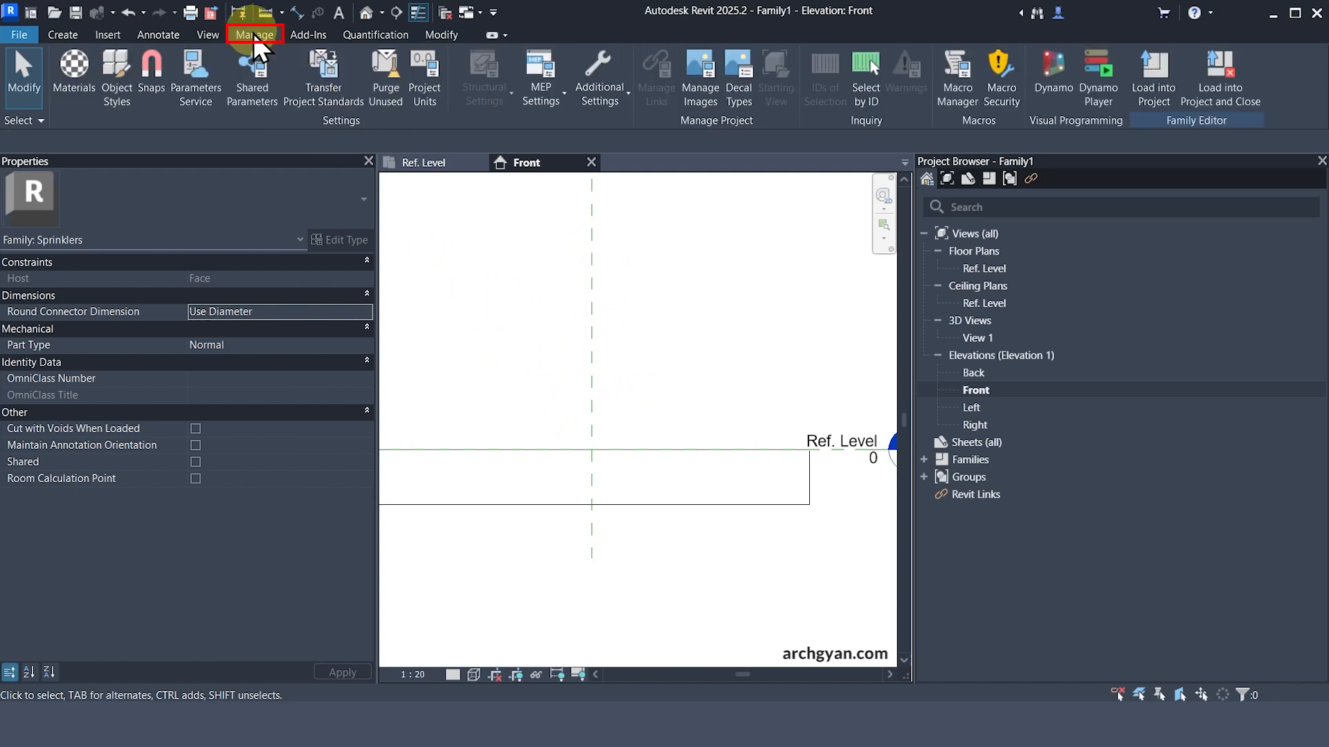
click(110, 71)
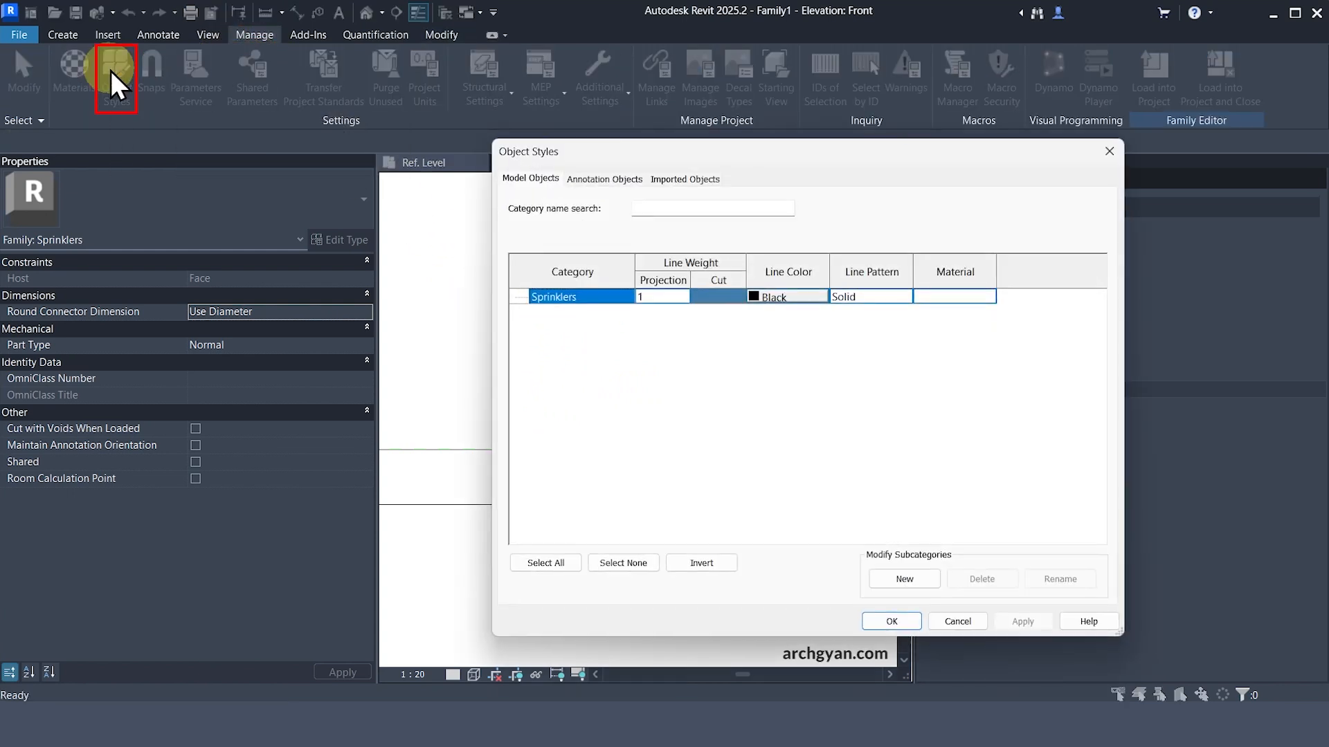
click(606, 182)
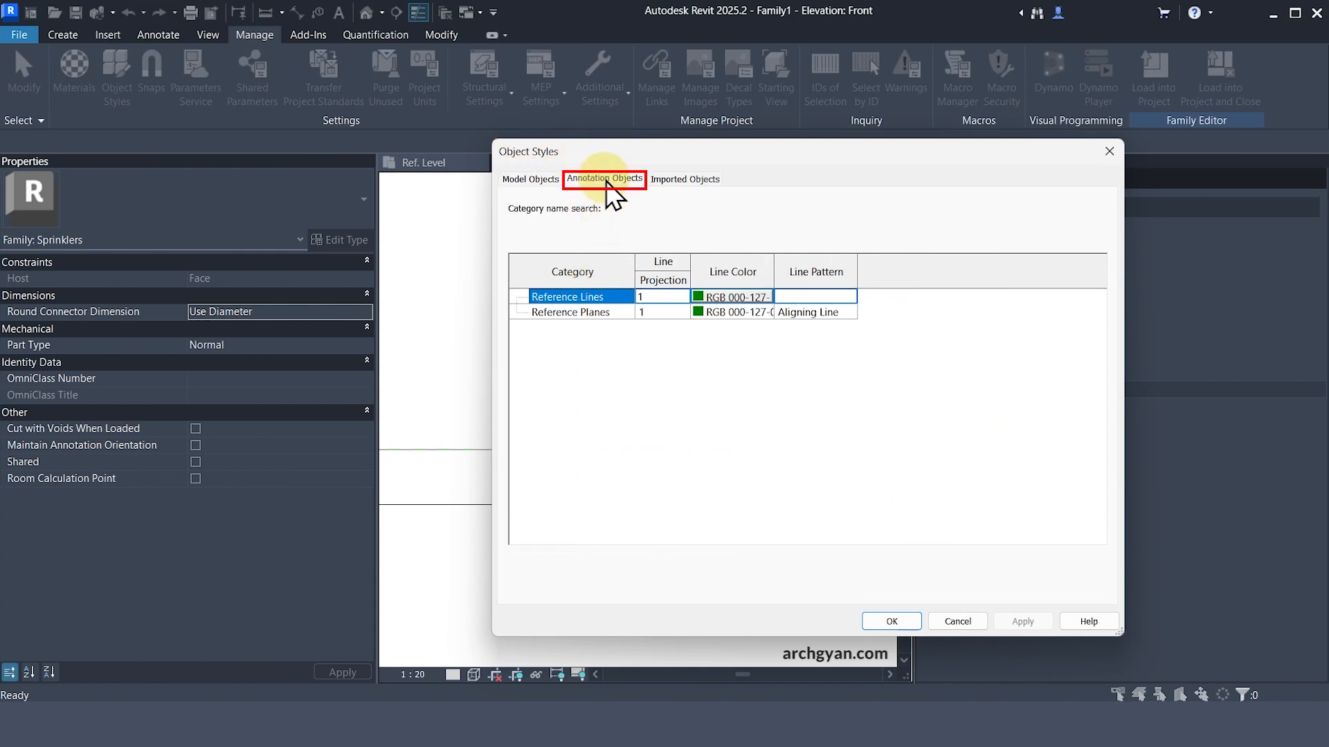
click(578, 317)
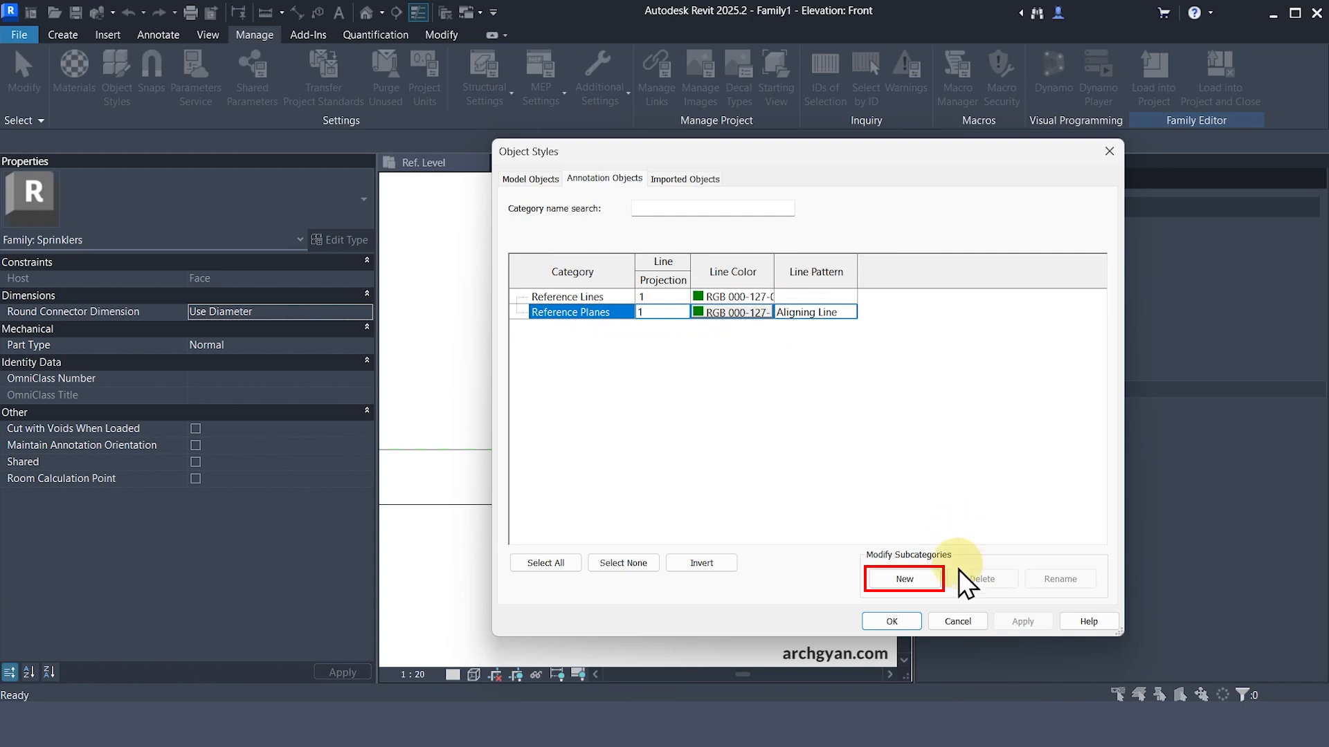
click(906, 579)
click(777, 431)
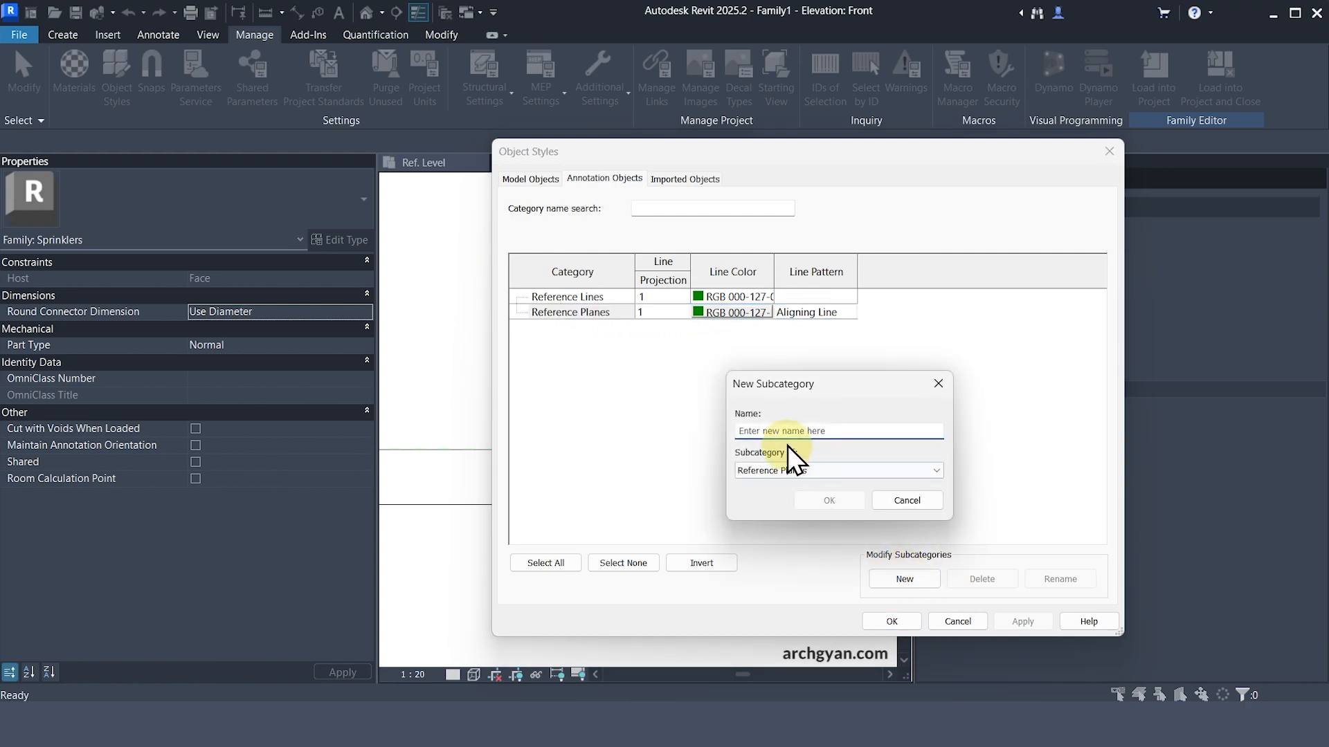
text(Reference Plane New)
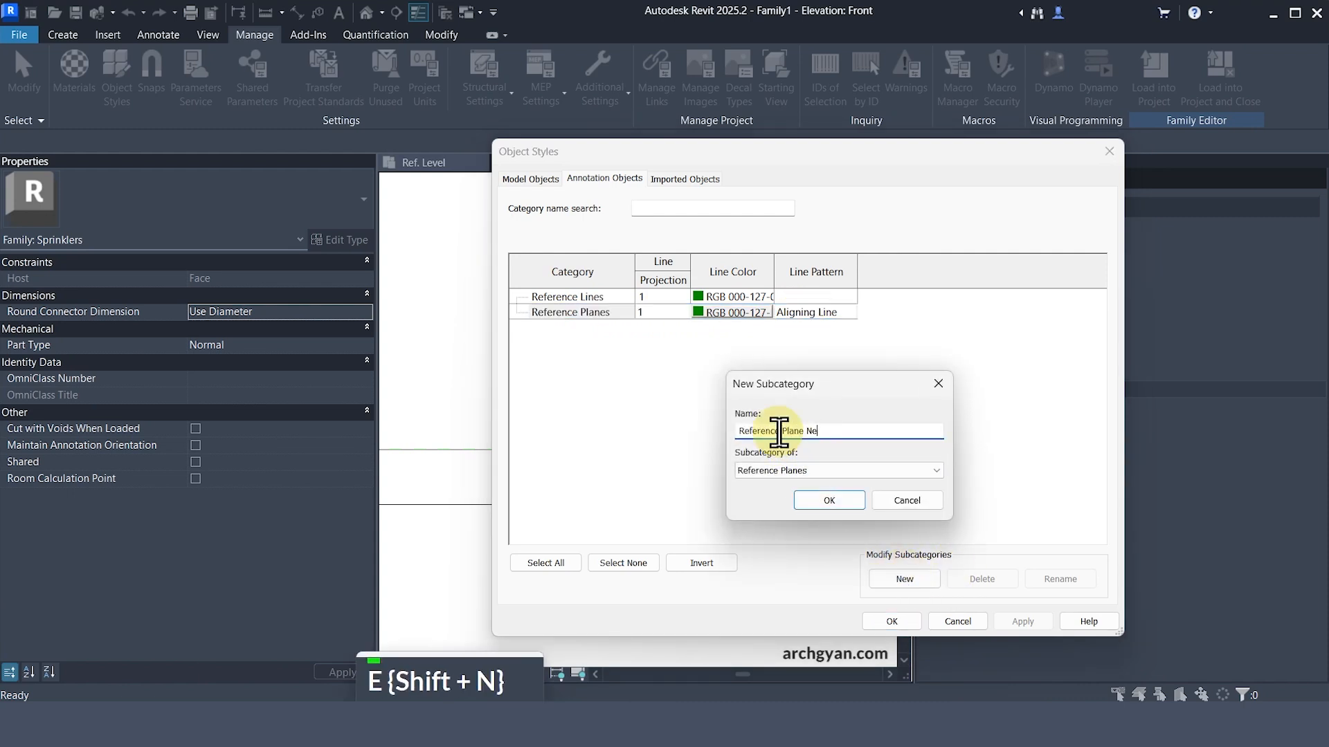
click(844, 500)
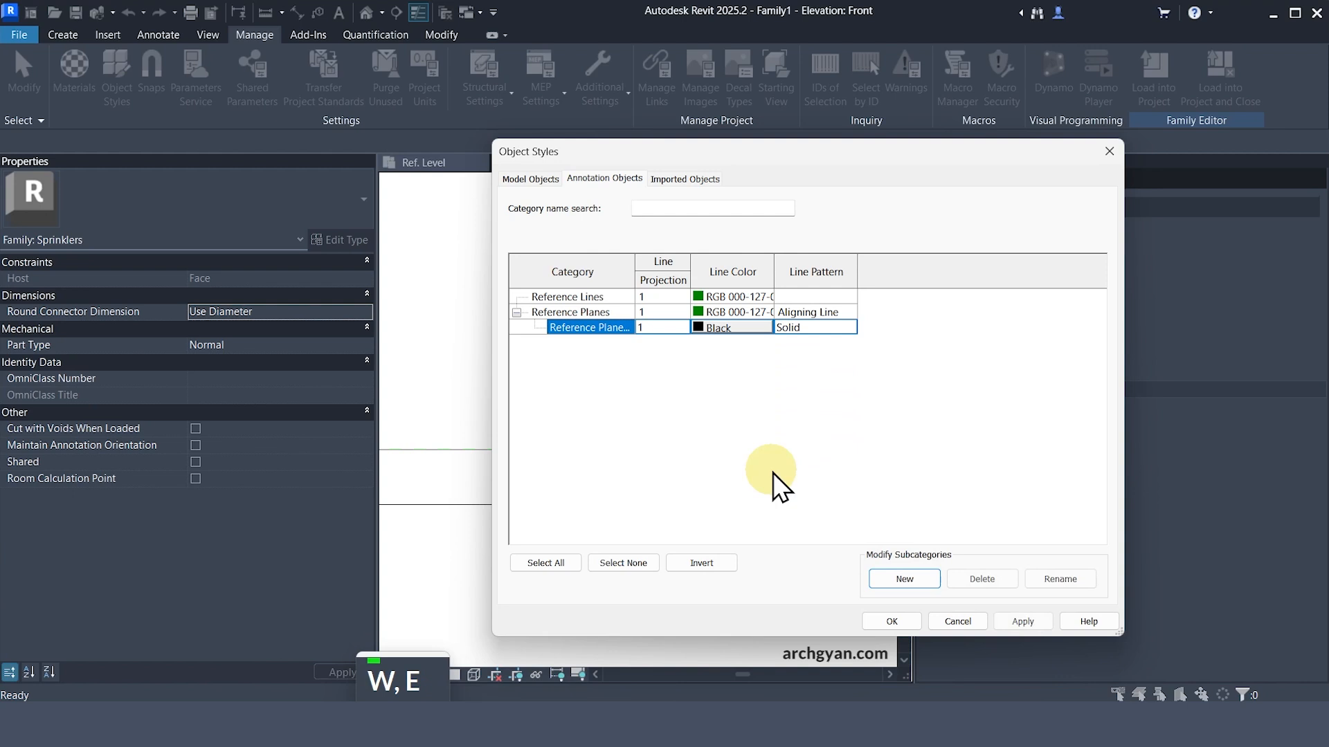
- Give the Reference Plane New subcategory a red line color and the Aligning Line pattern, and apply the object styles
click(715, 327)
click(658, 410)
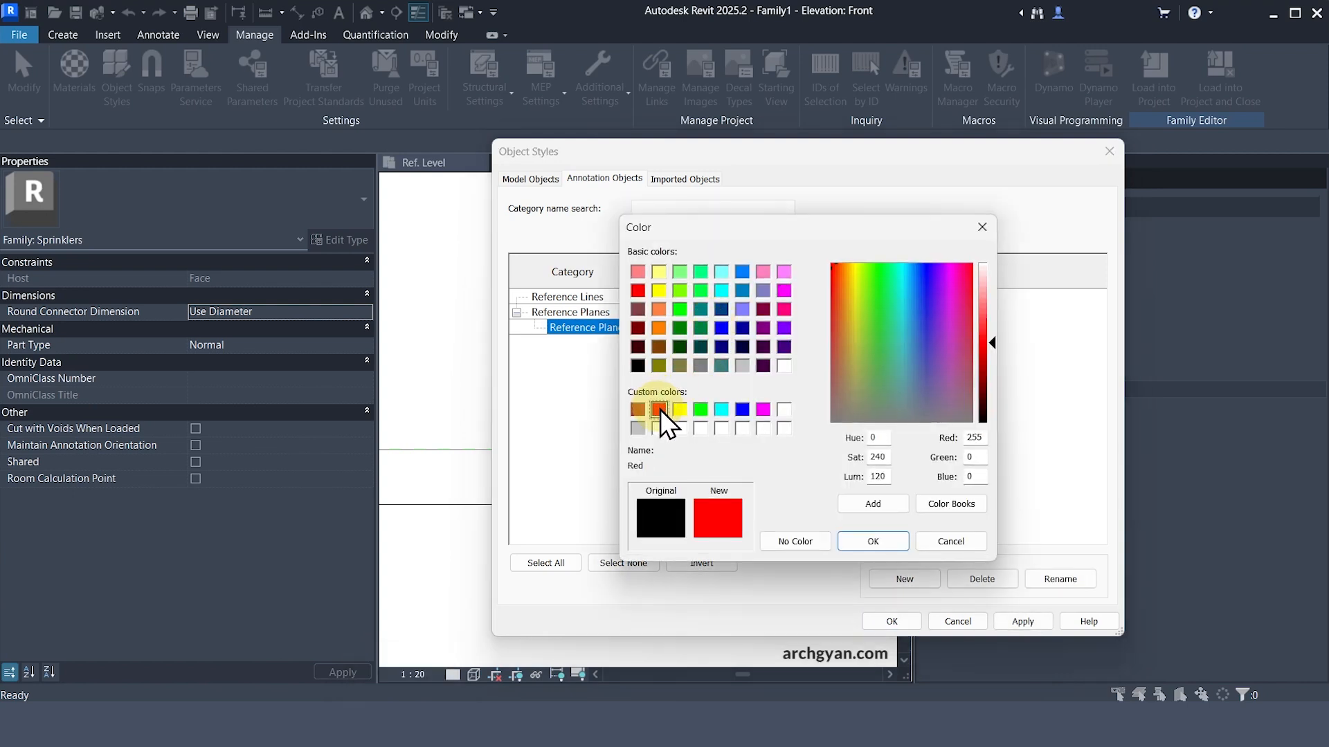
click(868, 543)
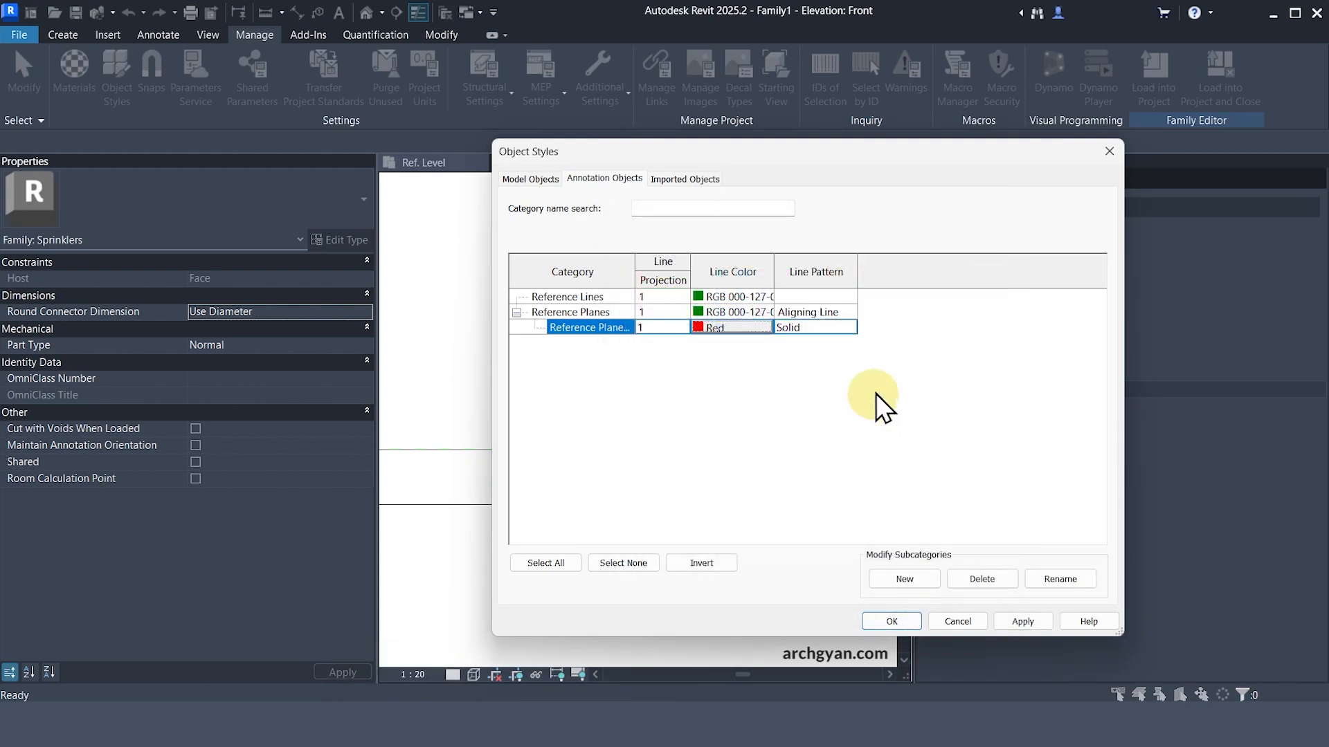
click(851, 328)
click(812, 356)
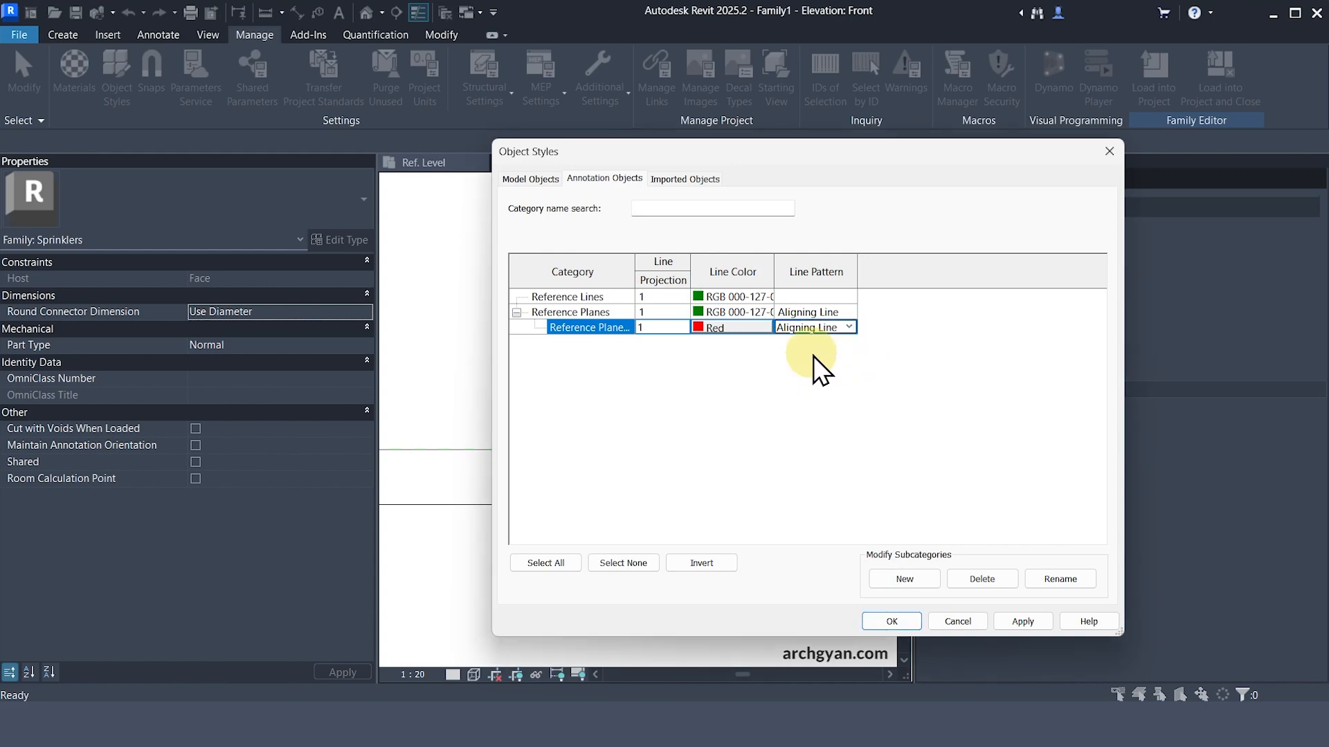
click(892, 620)
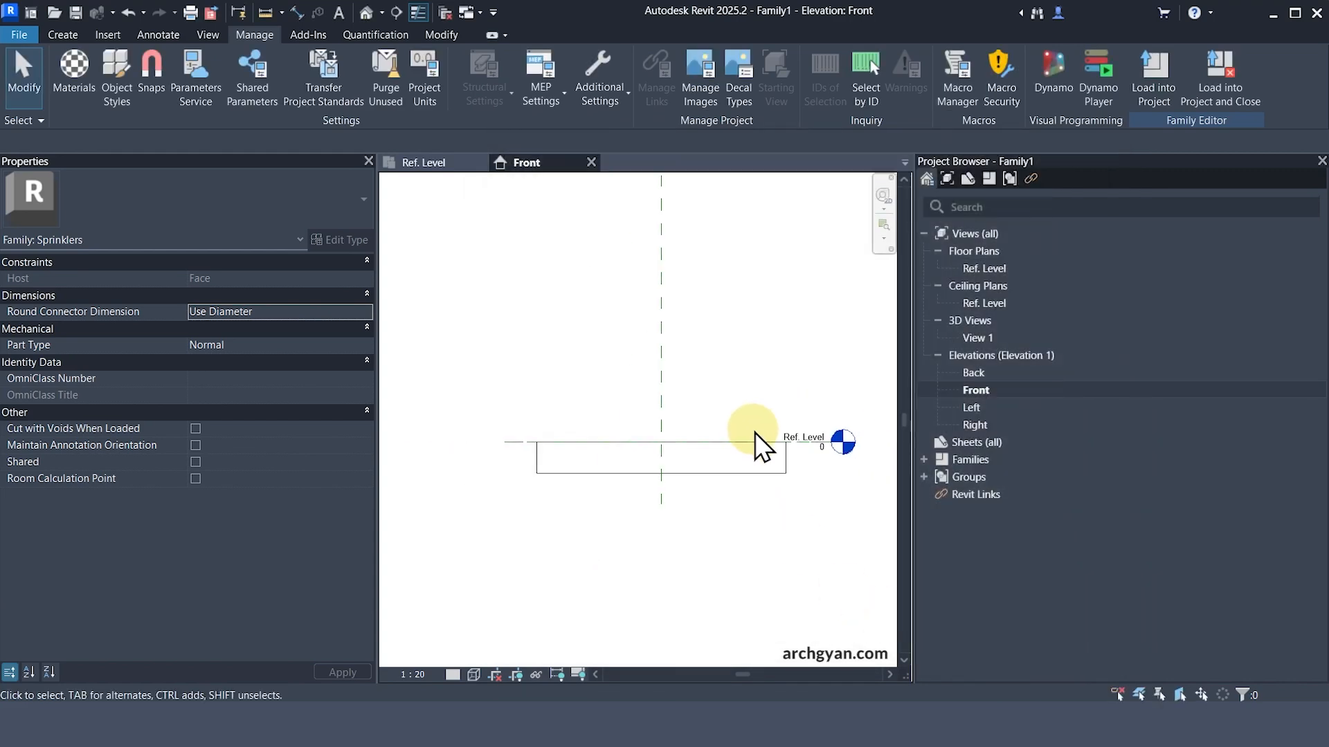
key(r)
key(p)
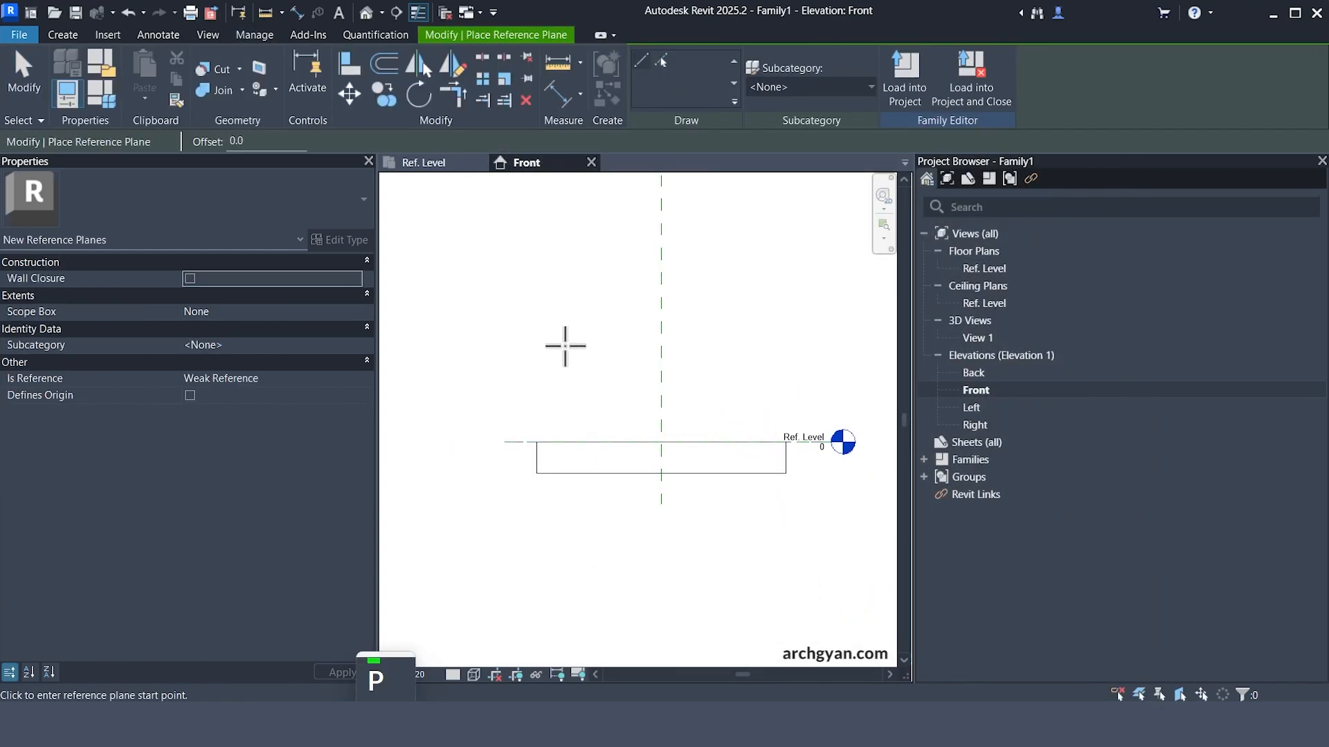
key(Escape)
- Draw two vertical reference planes about 300 mm apart to the right of the center plane, using the Reference Plane New subcategory
click(66, 34)
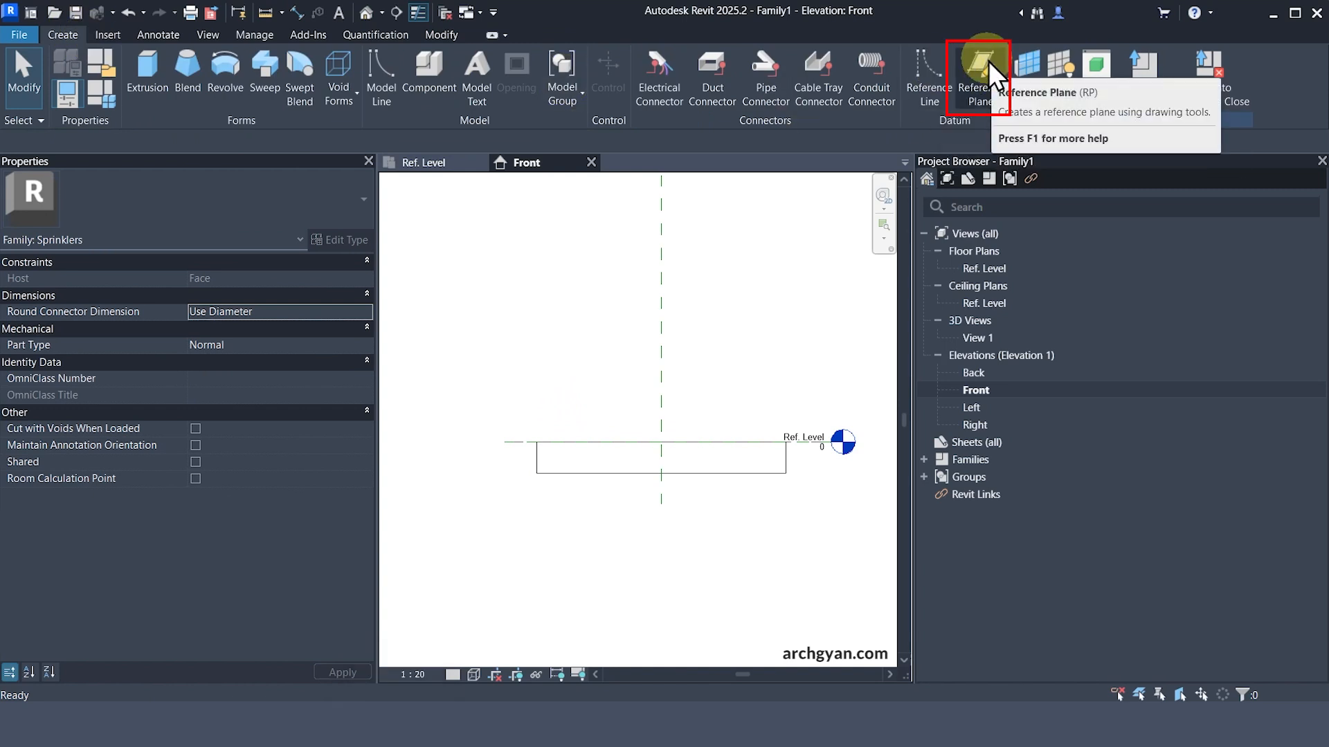
key(r)
key(p)
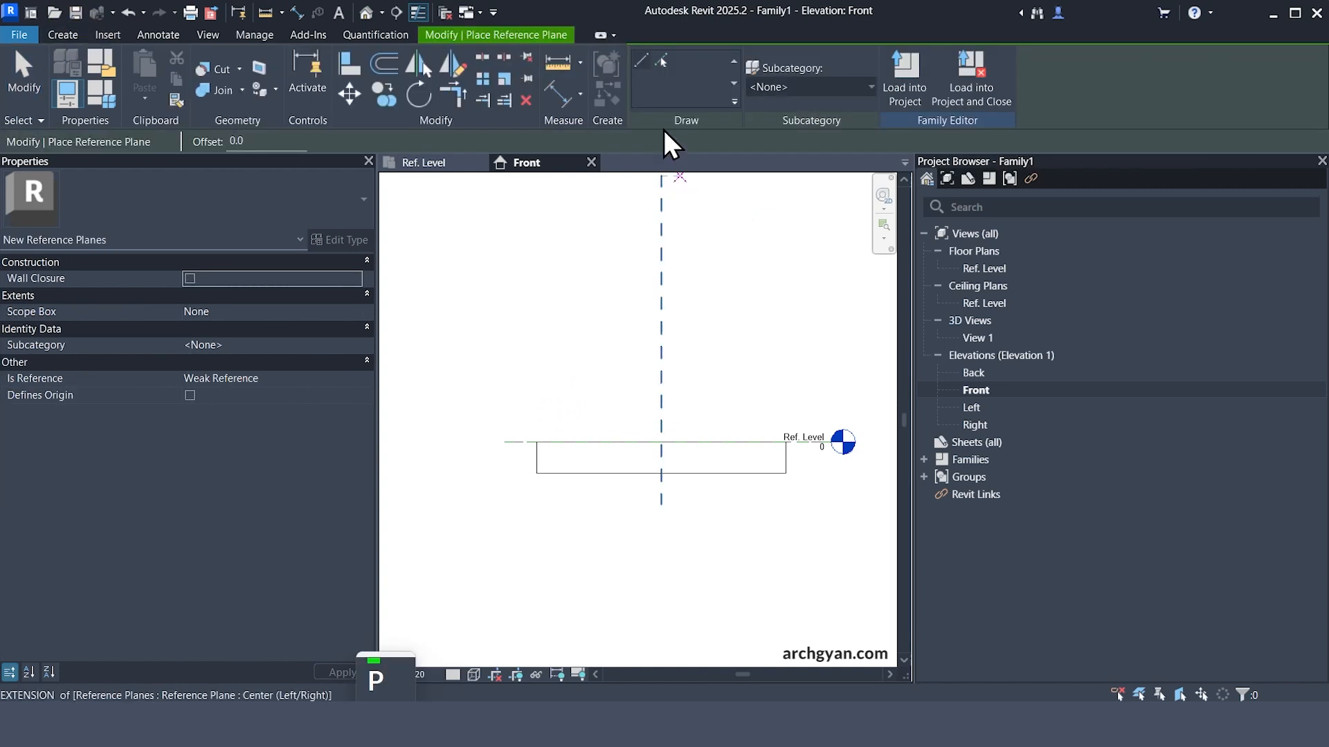
click(828, 90)
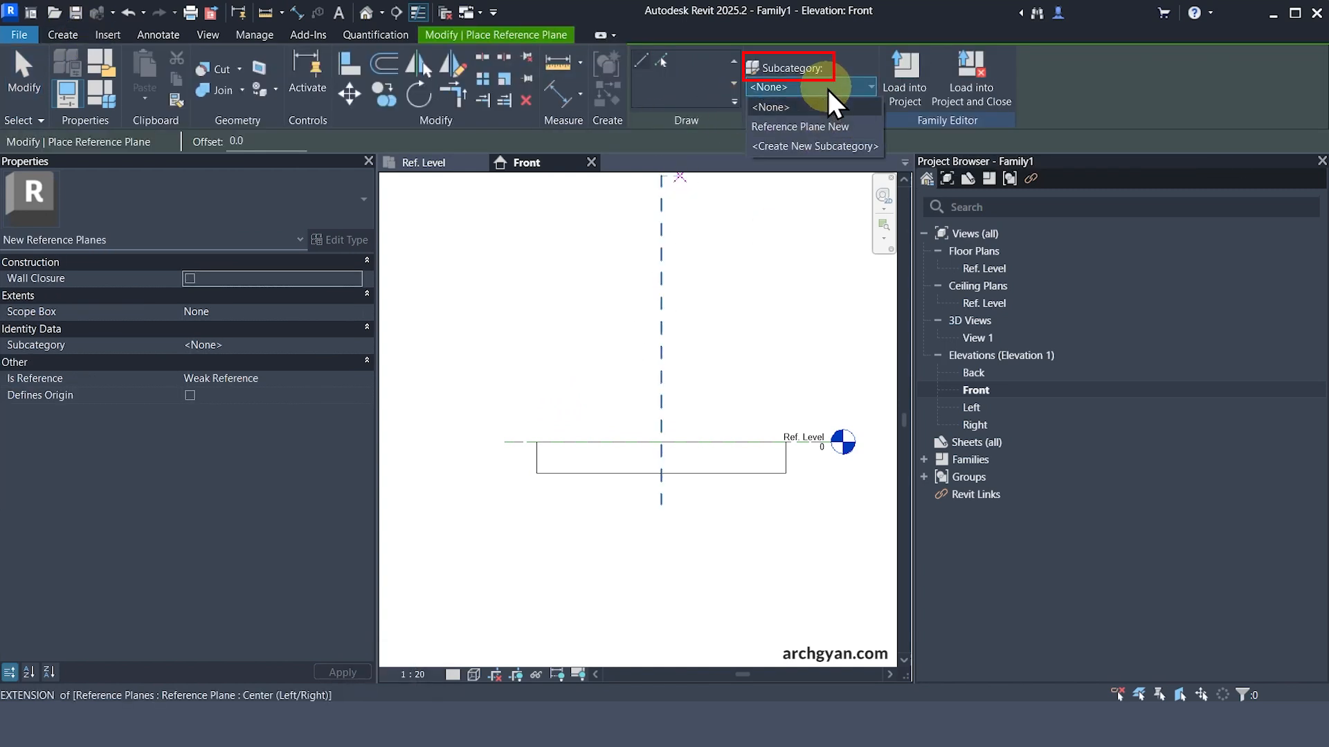
click(784, 128)
click(685, 292)
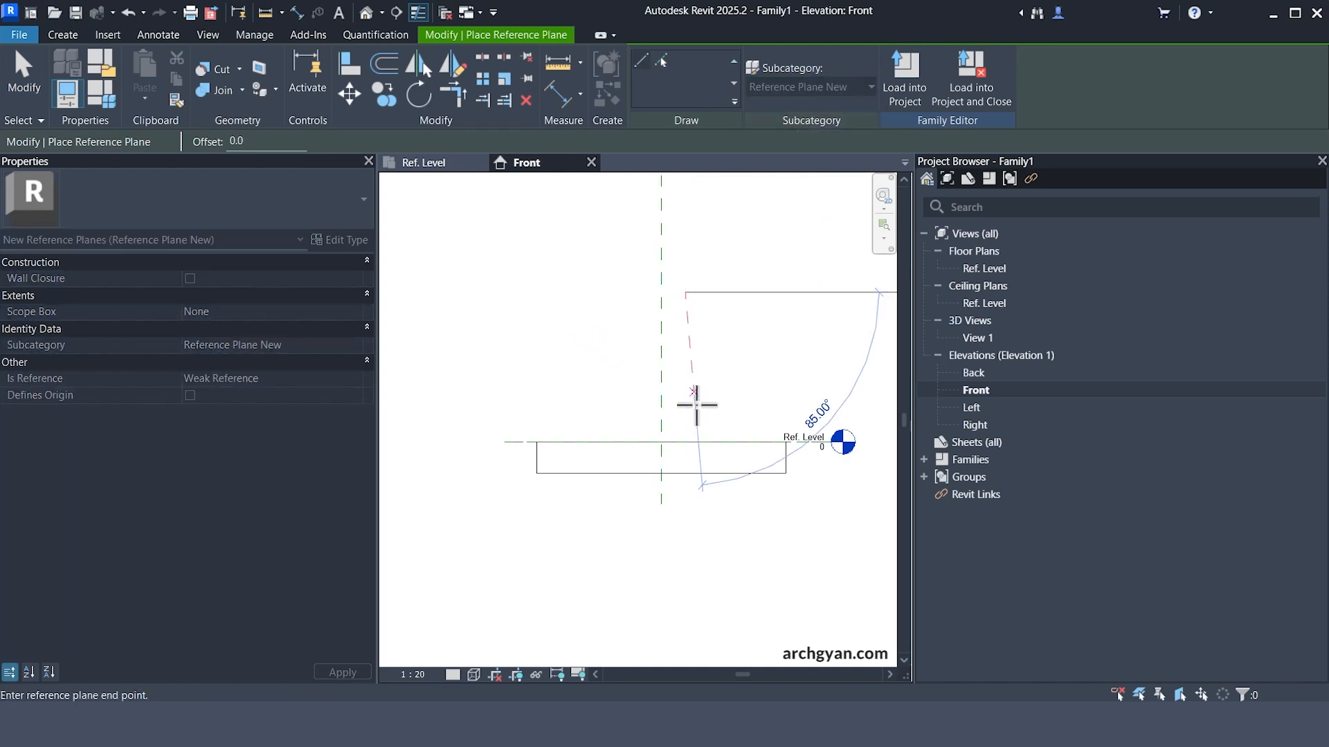
click(685, 496)
click(715, 292)
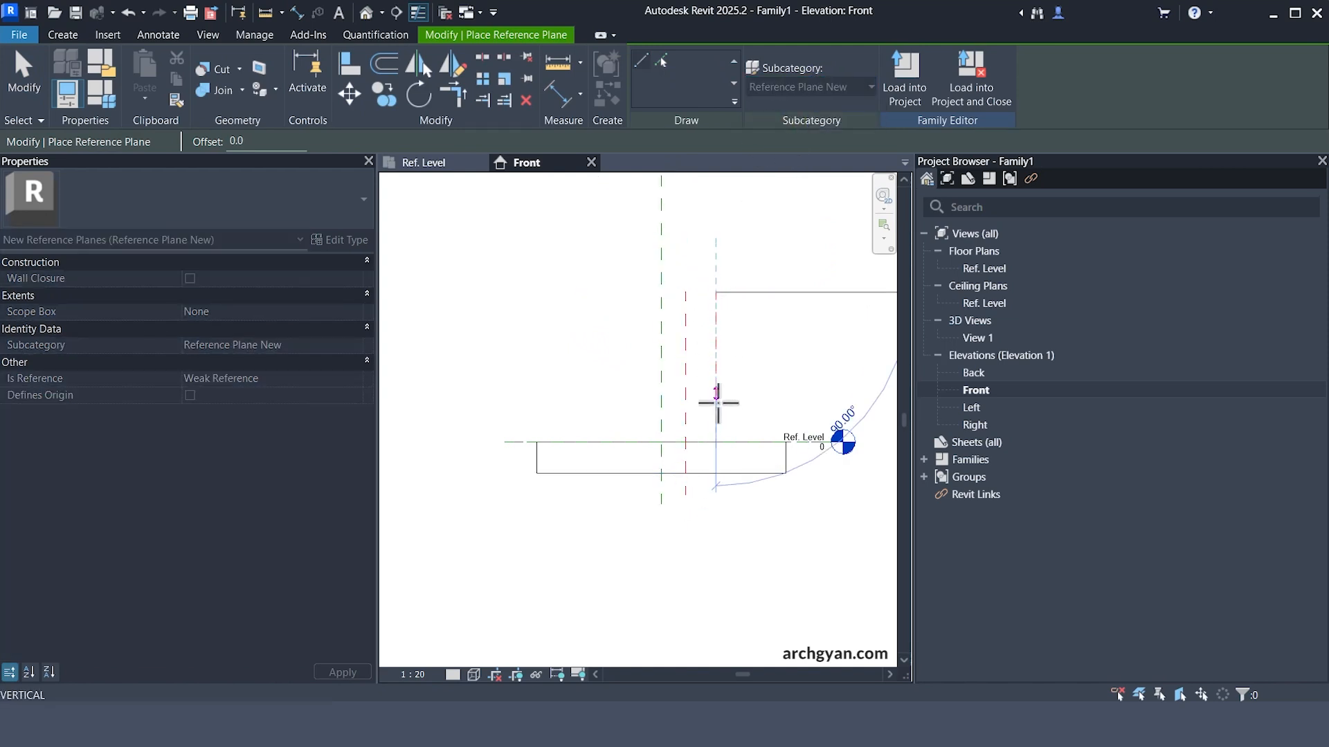
click(710, 504)
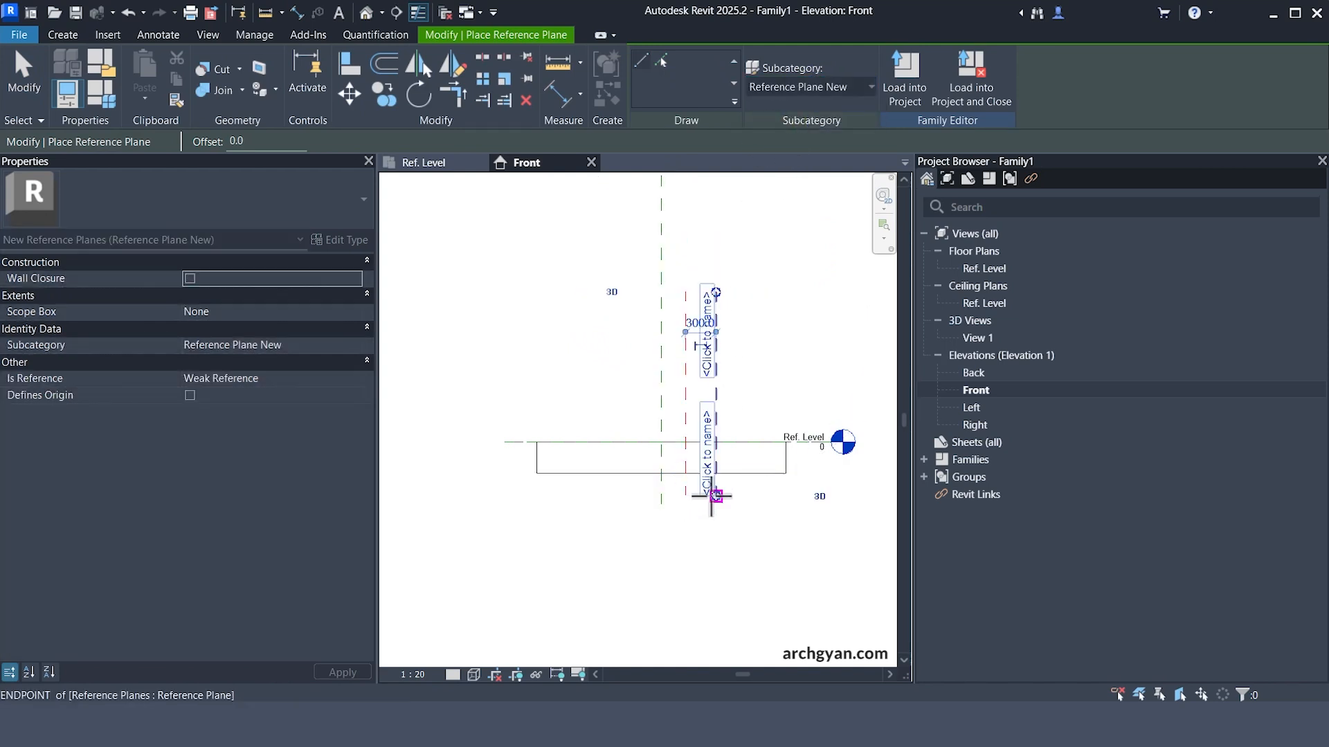
click(63, 35)
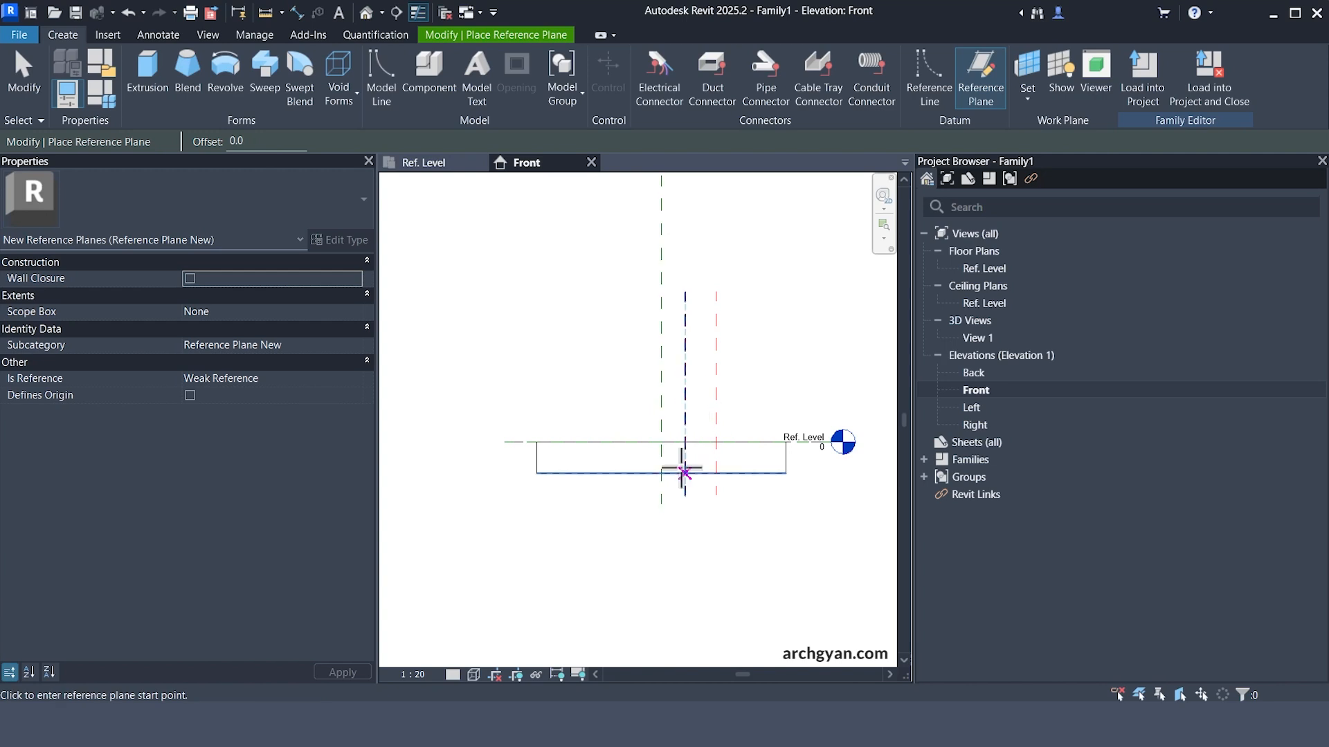
scroll(631, 407, up, 2)
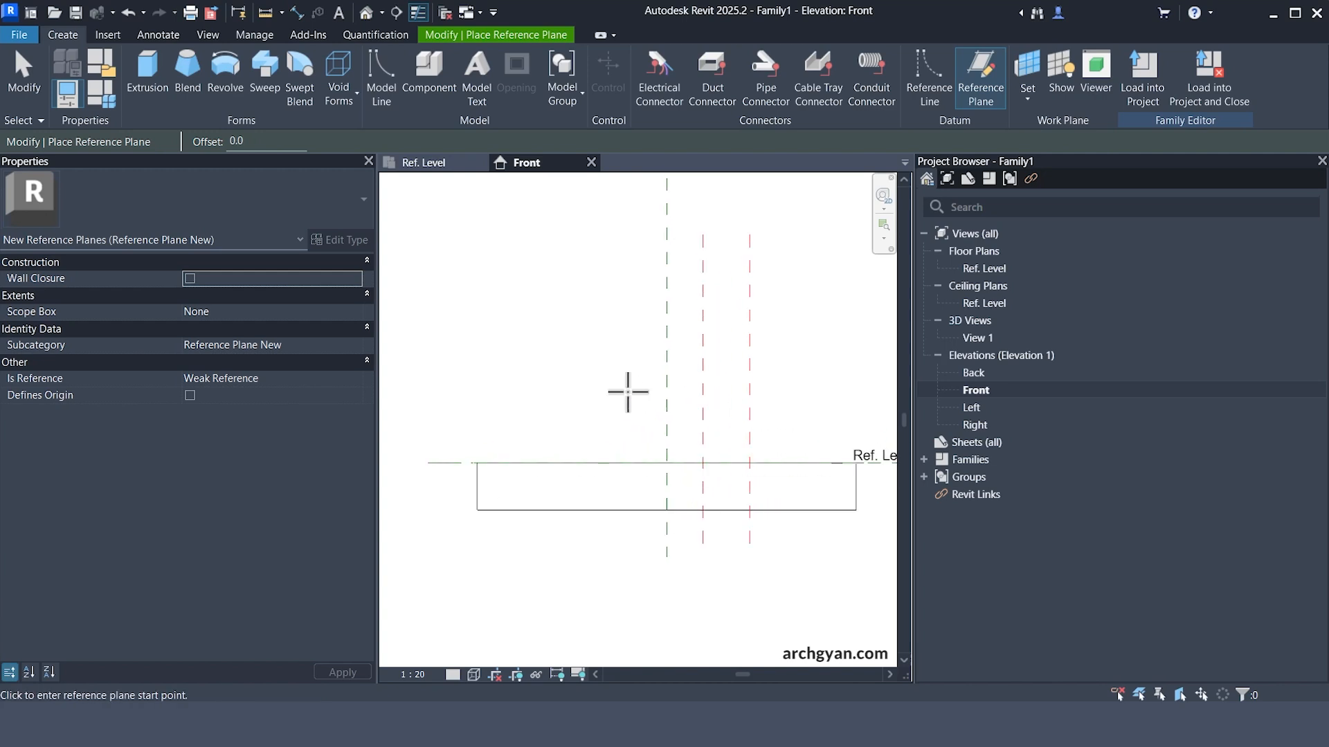
- Draw two horizontal reference planes across the vertical ones using the Reference Plane New subcategory, the upper one about 468 mm above the reference level
click(611, 389)
click(857, 383)
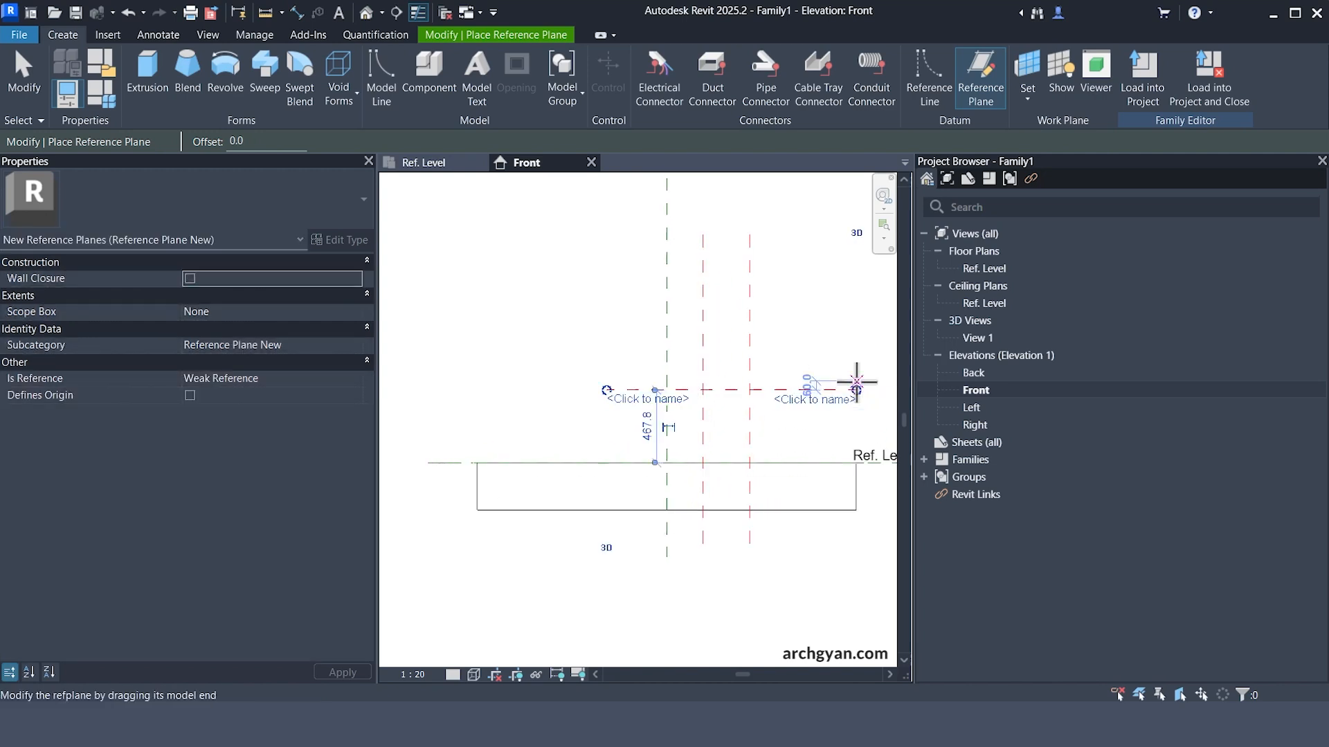
scroll(736, 425, up, 2)
click(510, 404)
scroll(590, 408, down, 1)
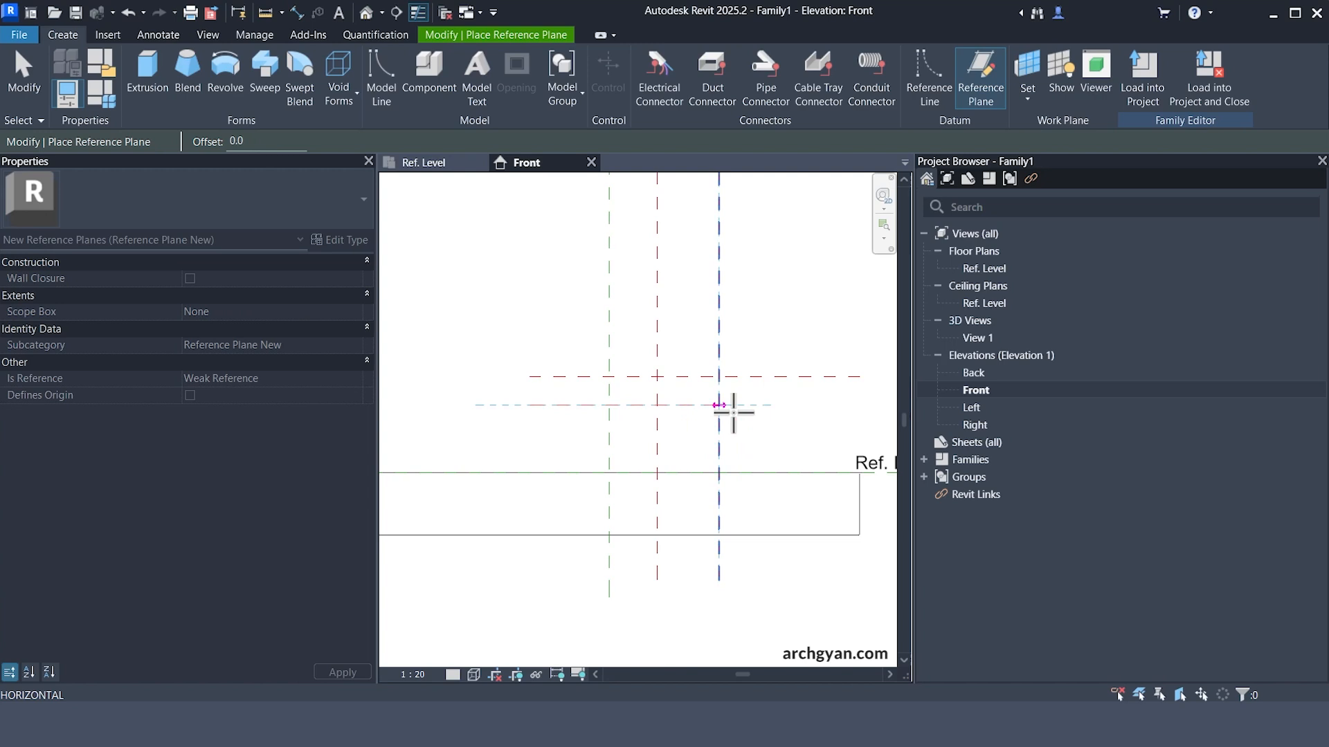
click(857, 404)
scroll(679, 483, down, 3)
scroll(799, 460, down, 1)
key(Escape)
key(Escape)
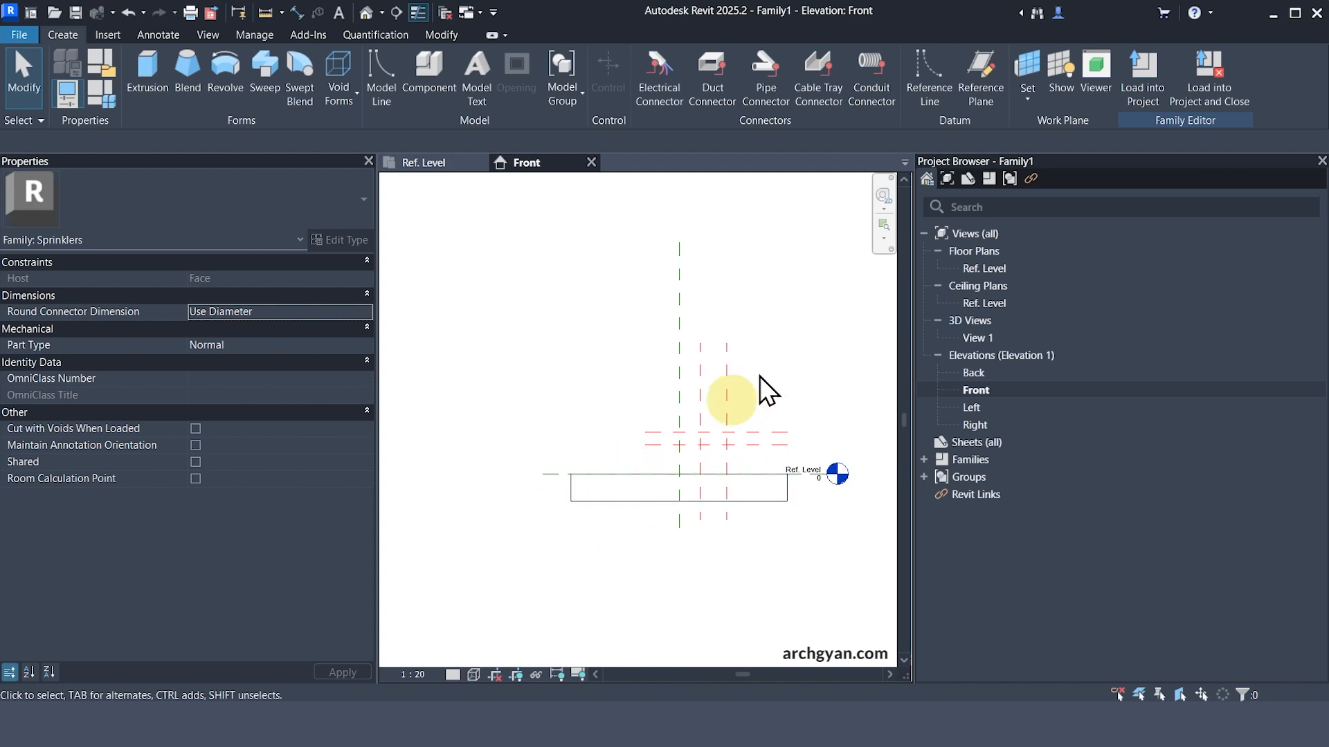
- Place separate aligned dimensions from the center plane to the inner and to the outer vertical red reference plane
scroll(720, 385, up, 2)
key(d)
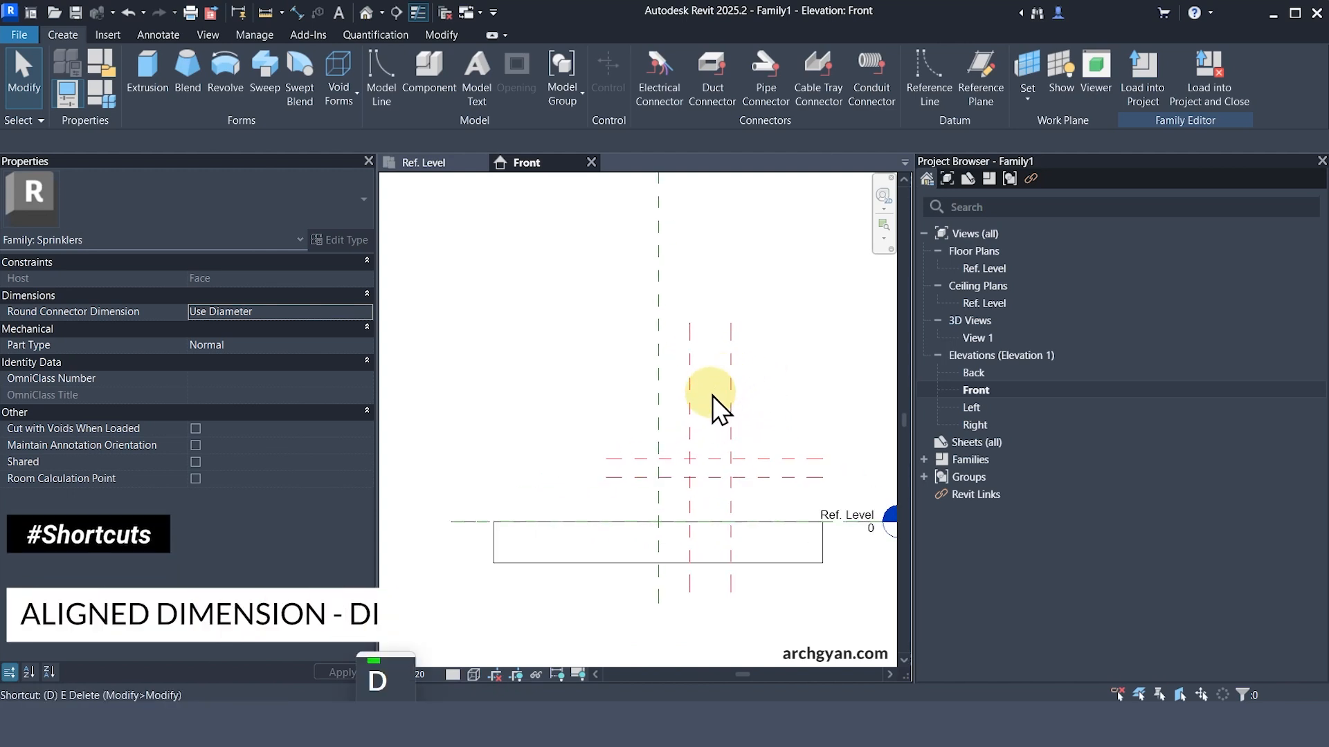
key(i)
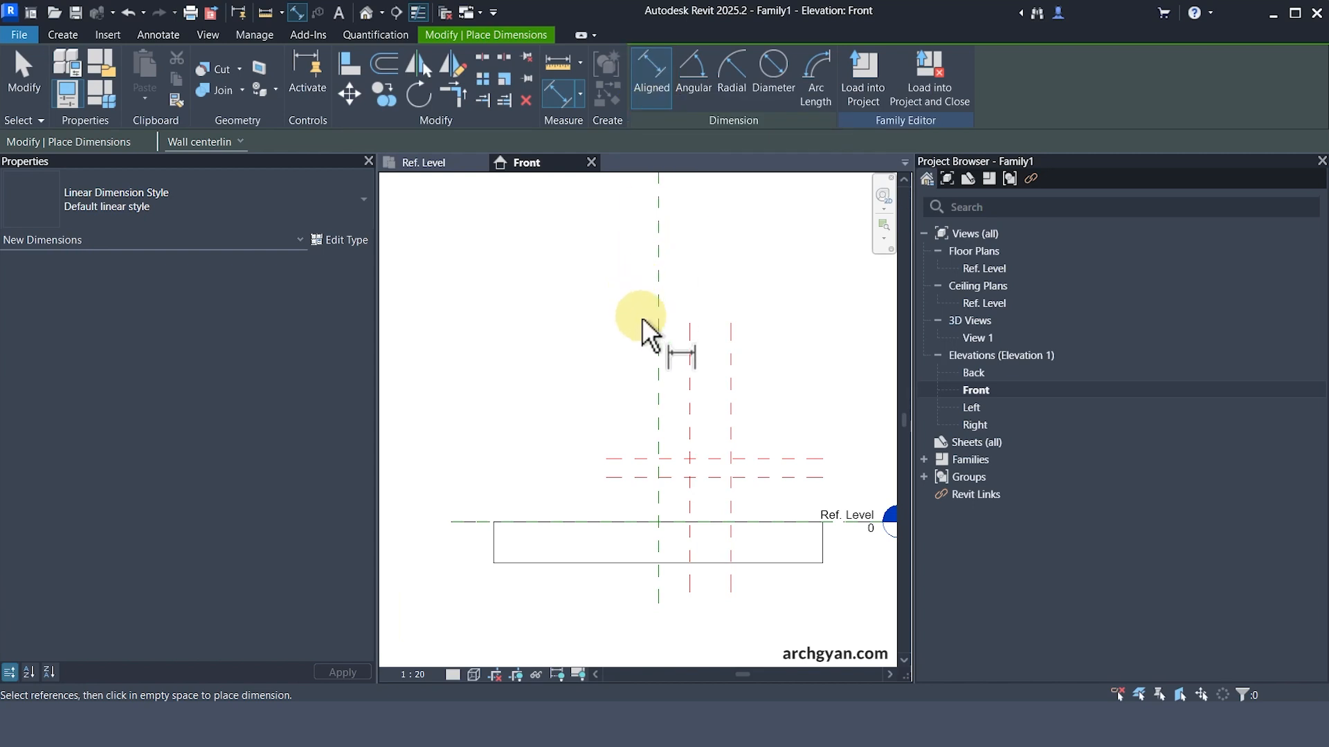
scroll(641, 317, up, 1)
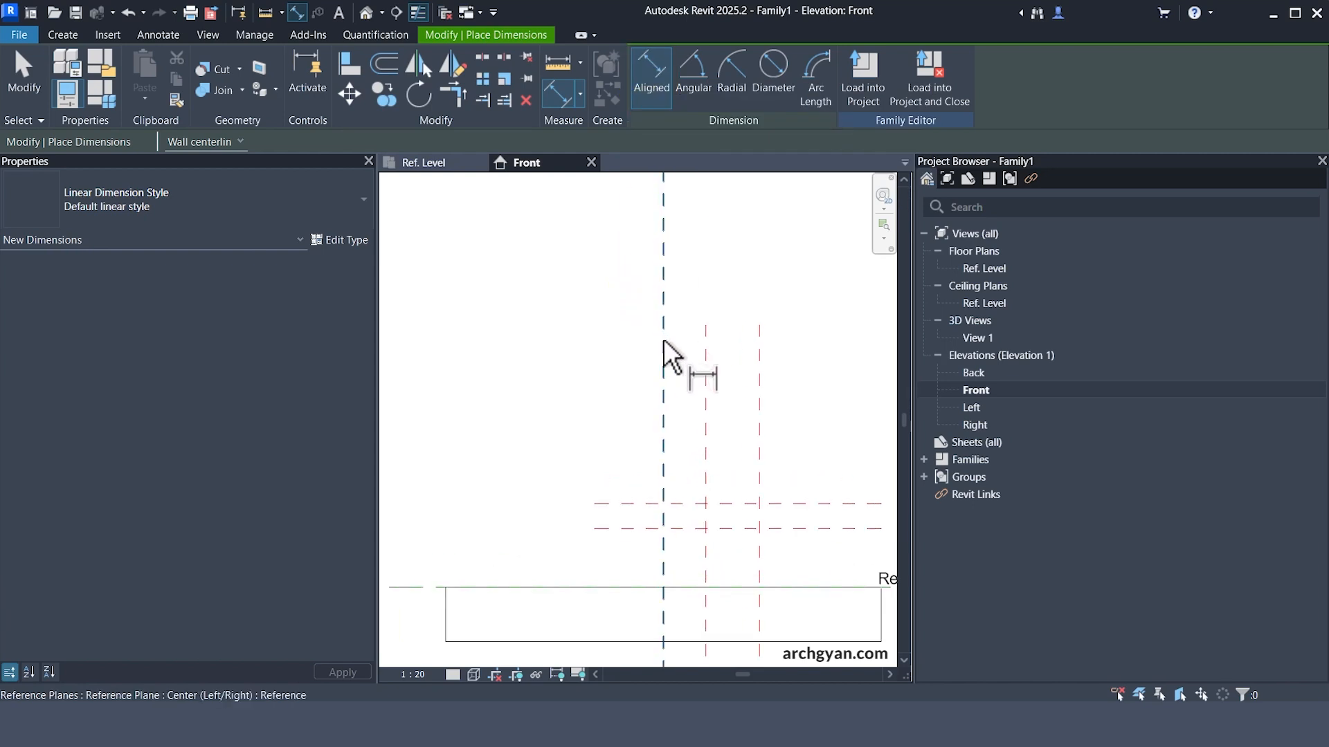
click(663, 338)
click(706, 339)
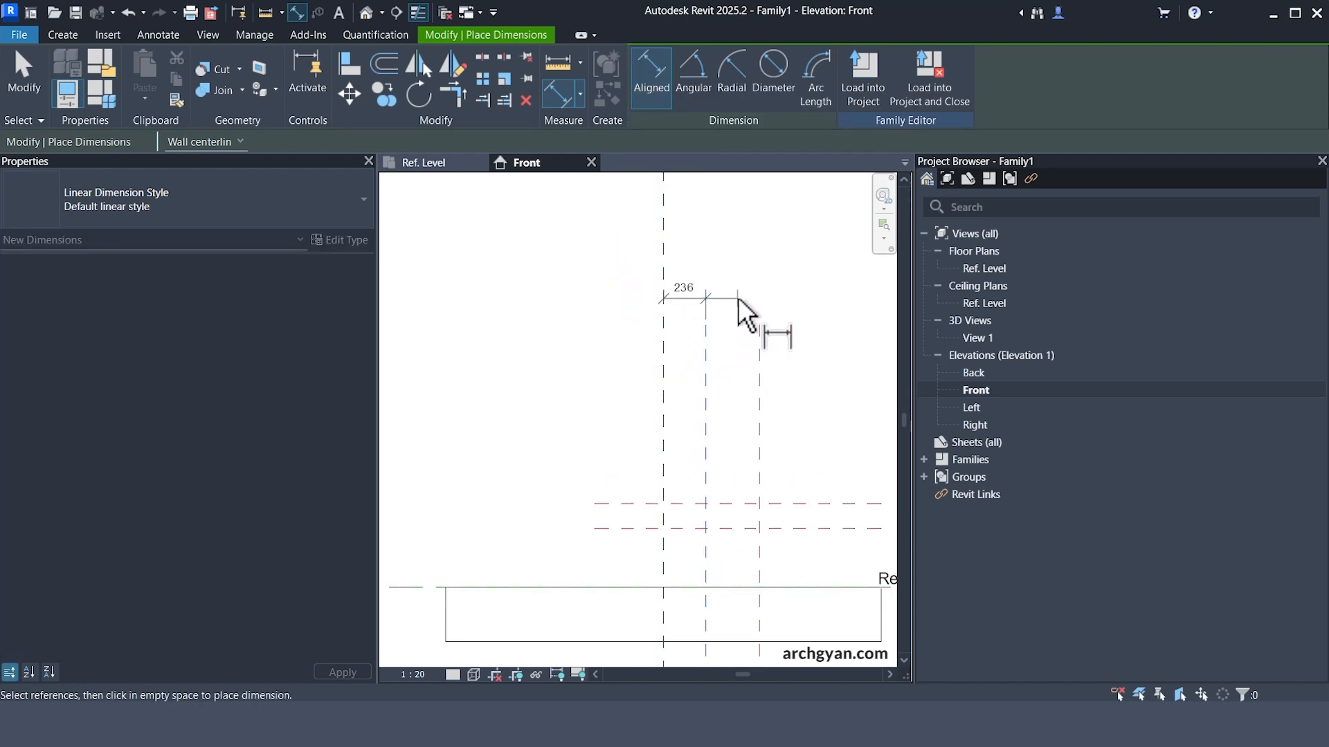
click(735, 299)
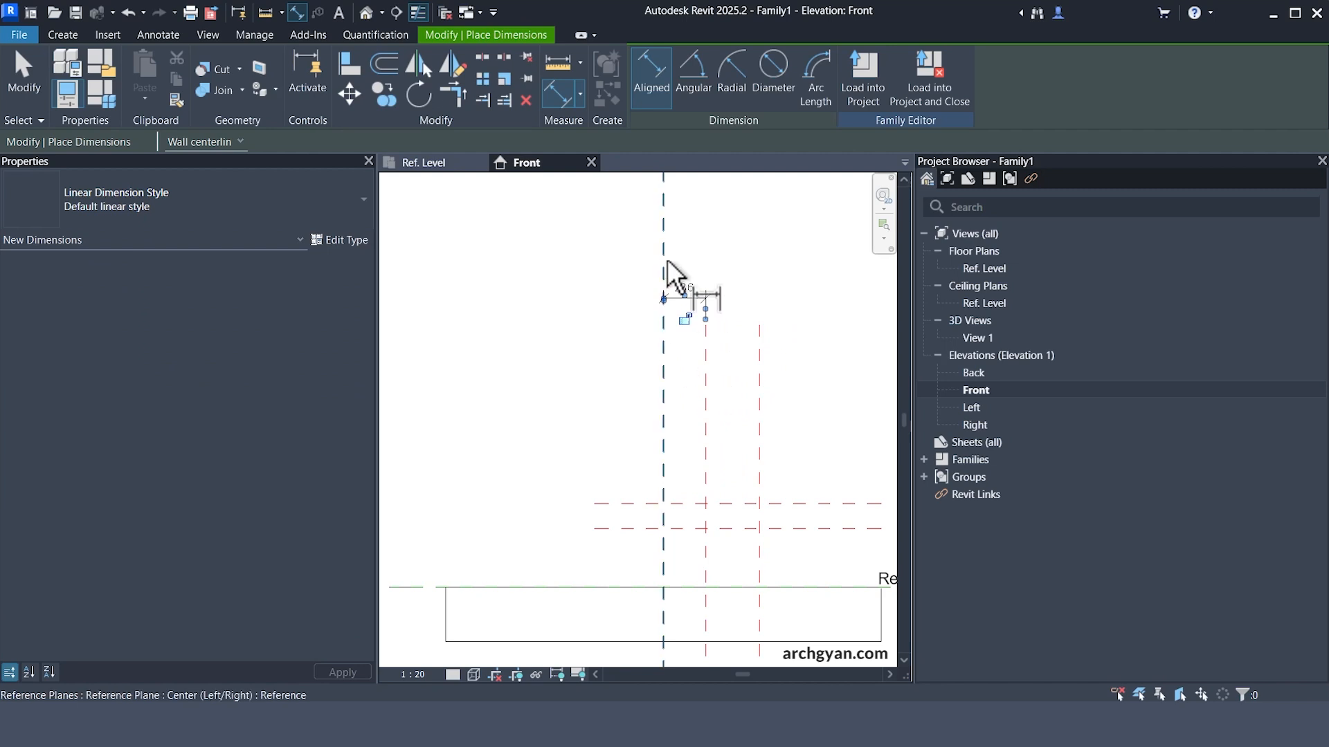
click(665, 287)
click(756, 326)
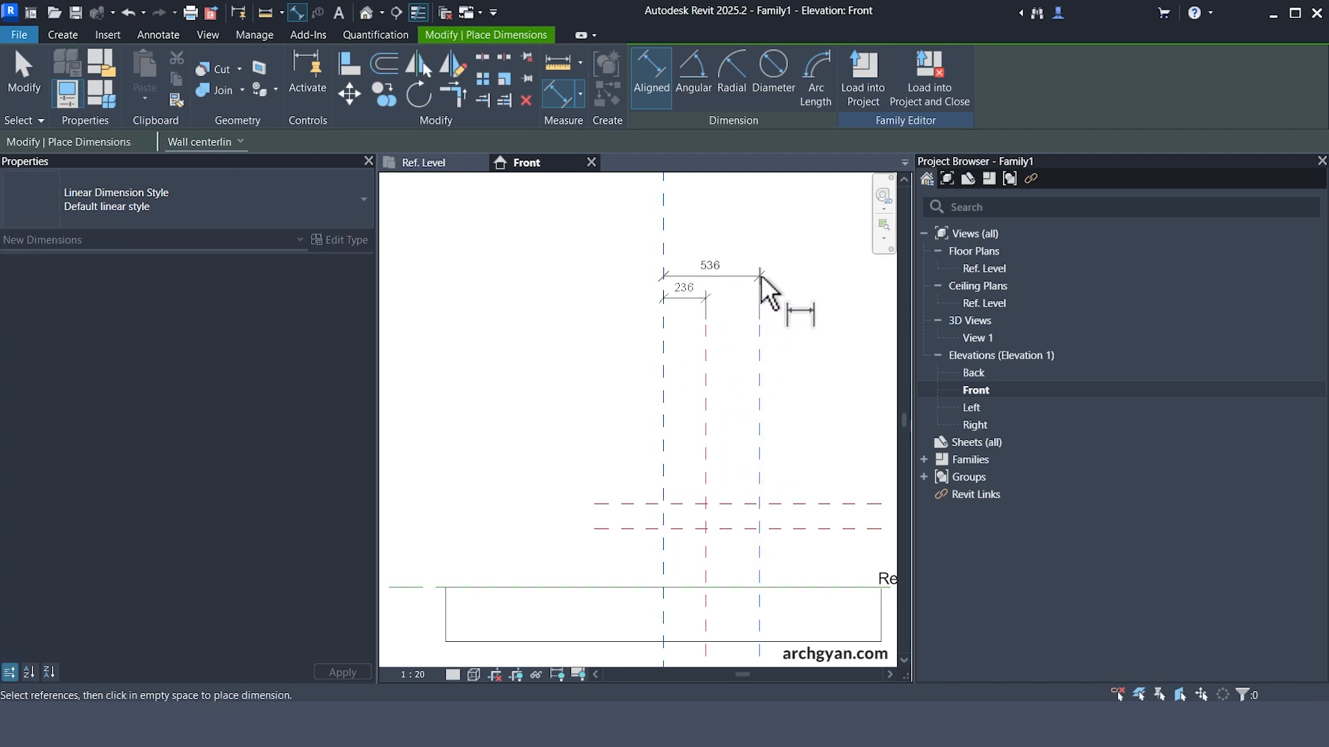
click(761, 277)
key(Escape)
key(Escape)
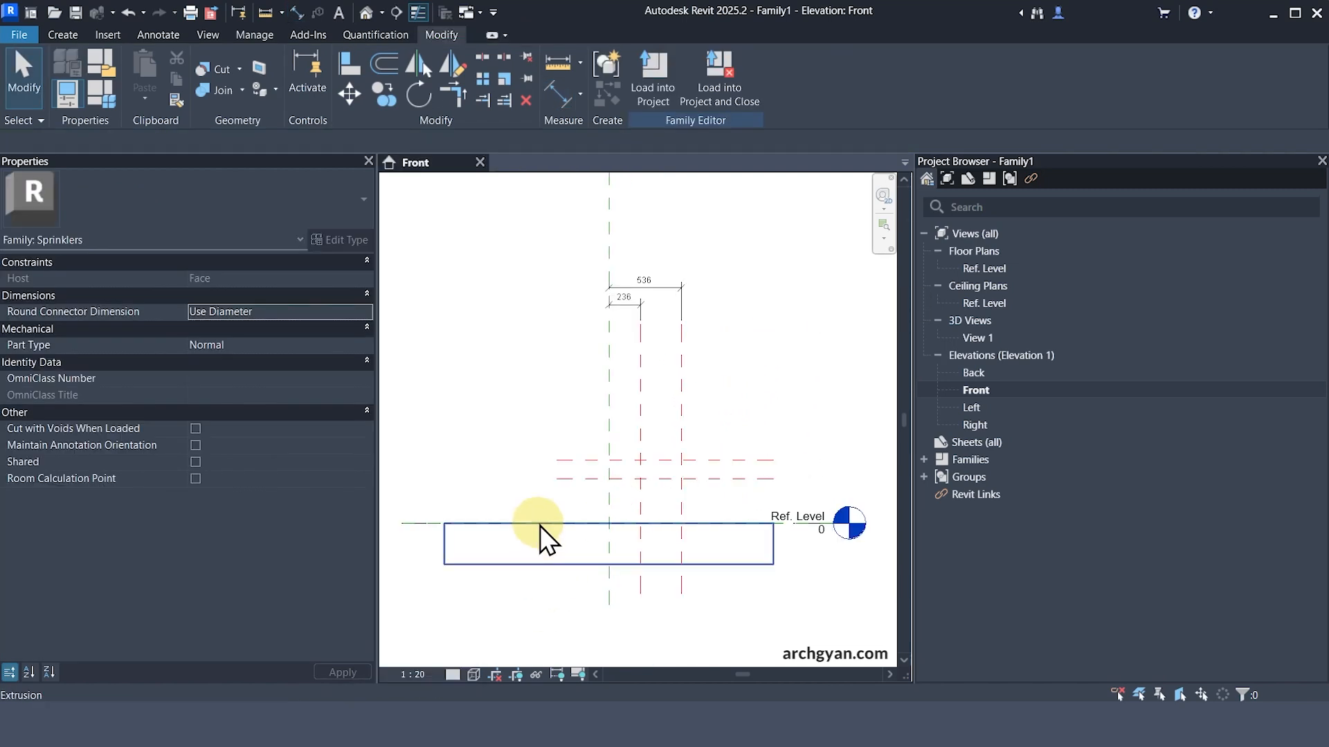
- Draw a horizontal reference plane without a subcategory about 100 mm above the reference level, below the red horizontal planes
key(r)
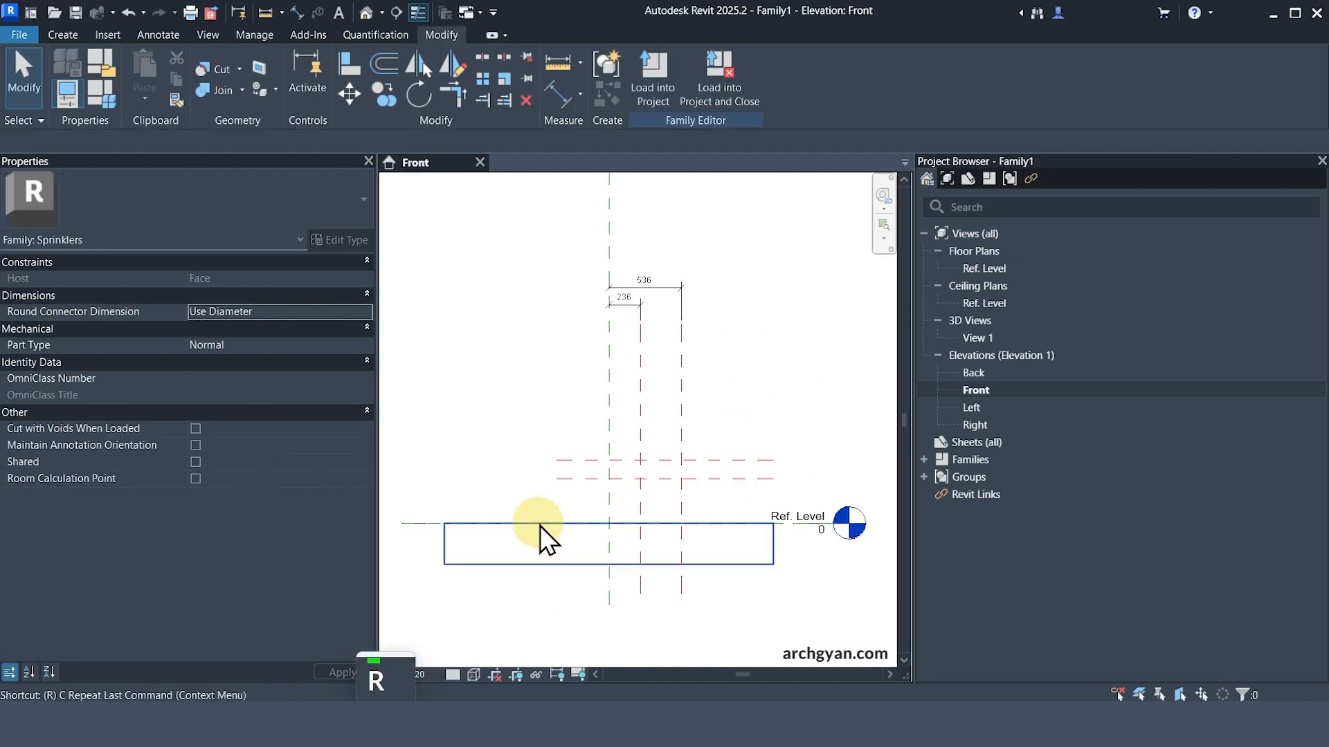
key(p)
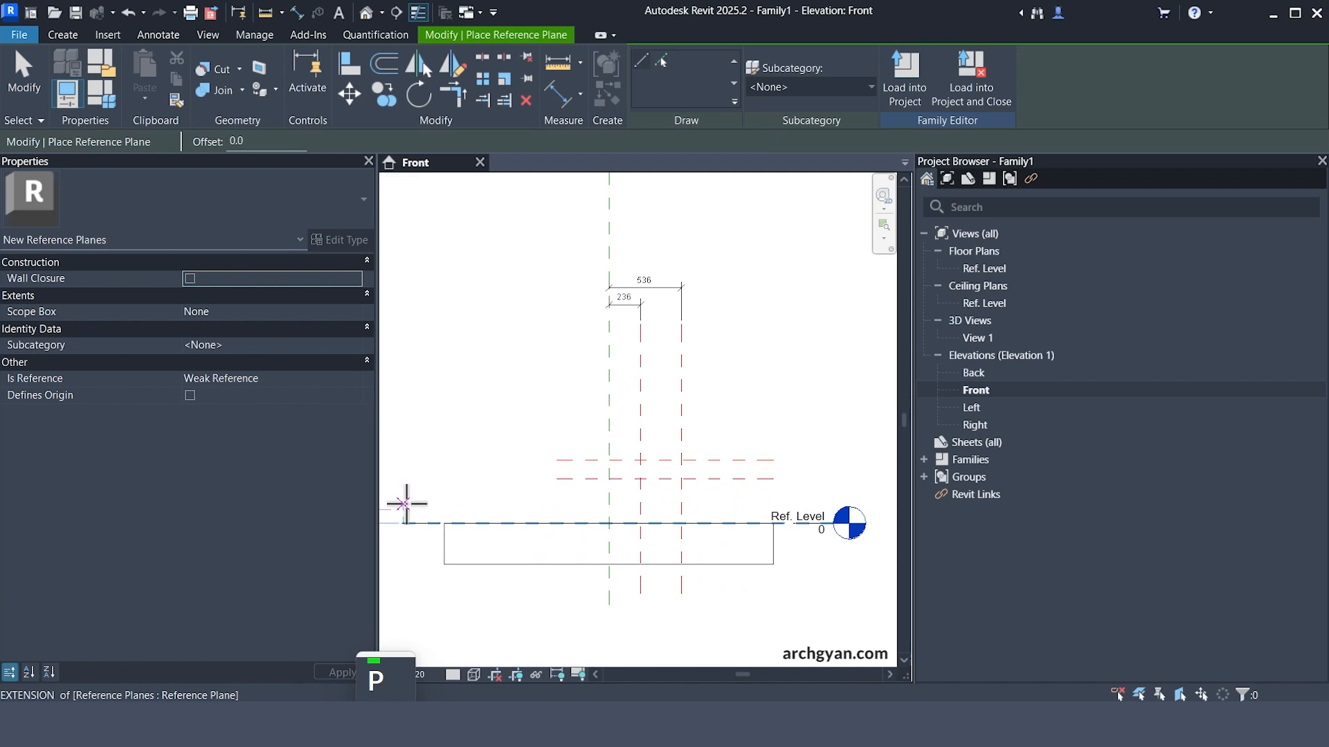
click(404, 503)
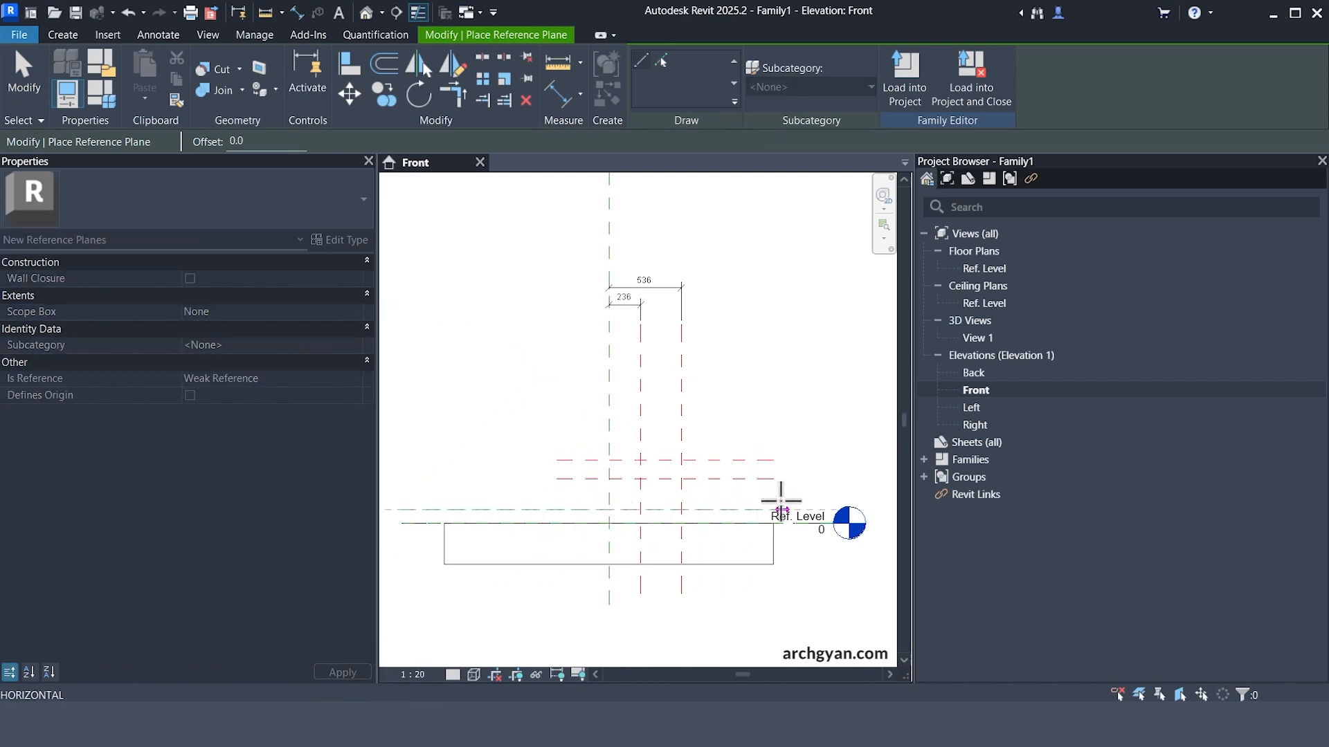
key(Escape)
key(Escape)
- Place an aligned dimension between the reference level and the horizontal plane just above it
scroll(440, 533, up, 3)
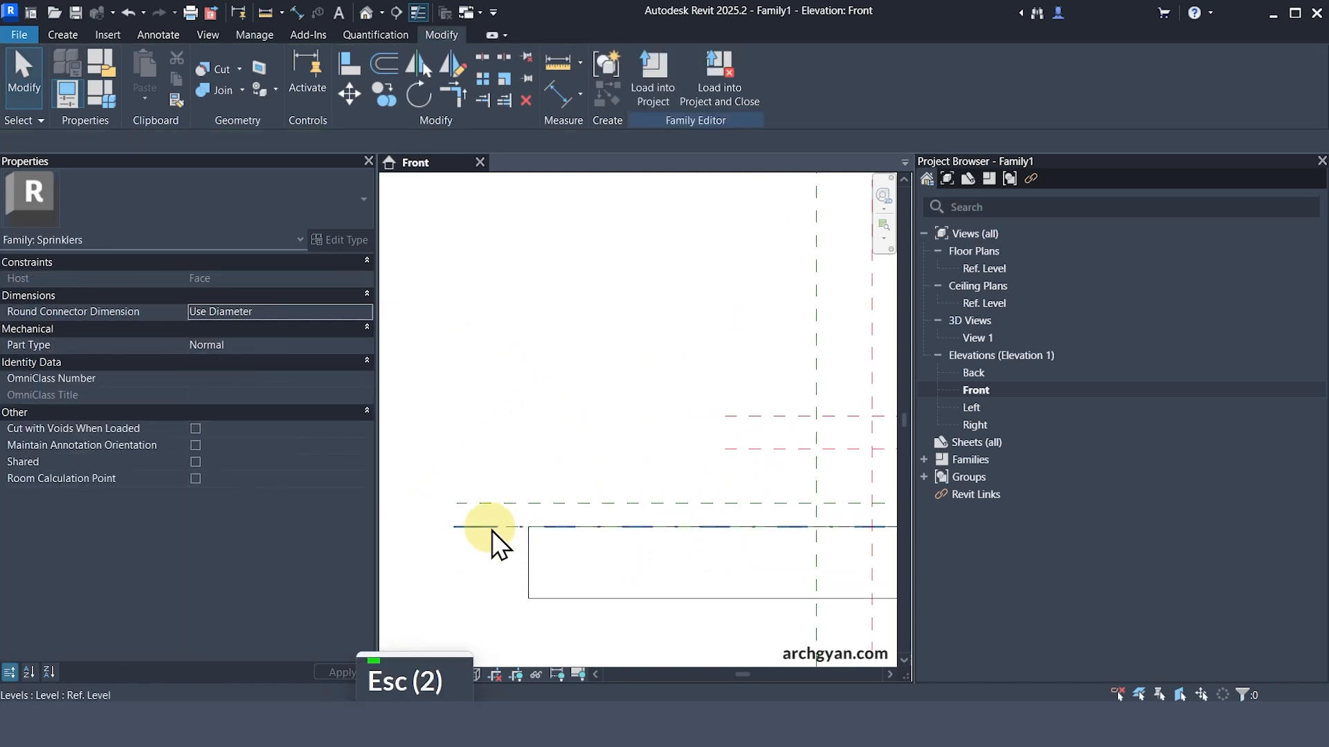
key(d)
key(i)
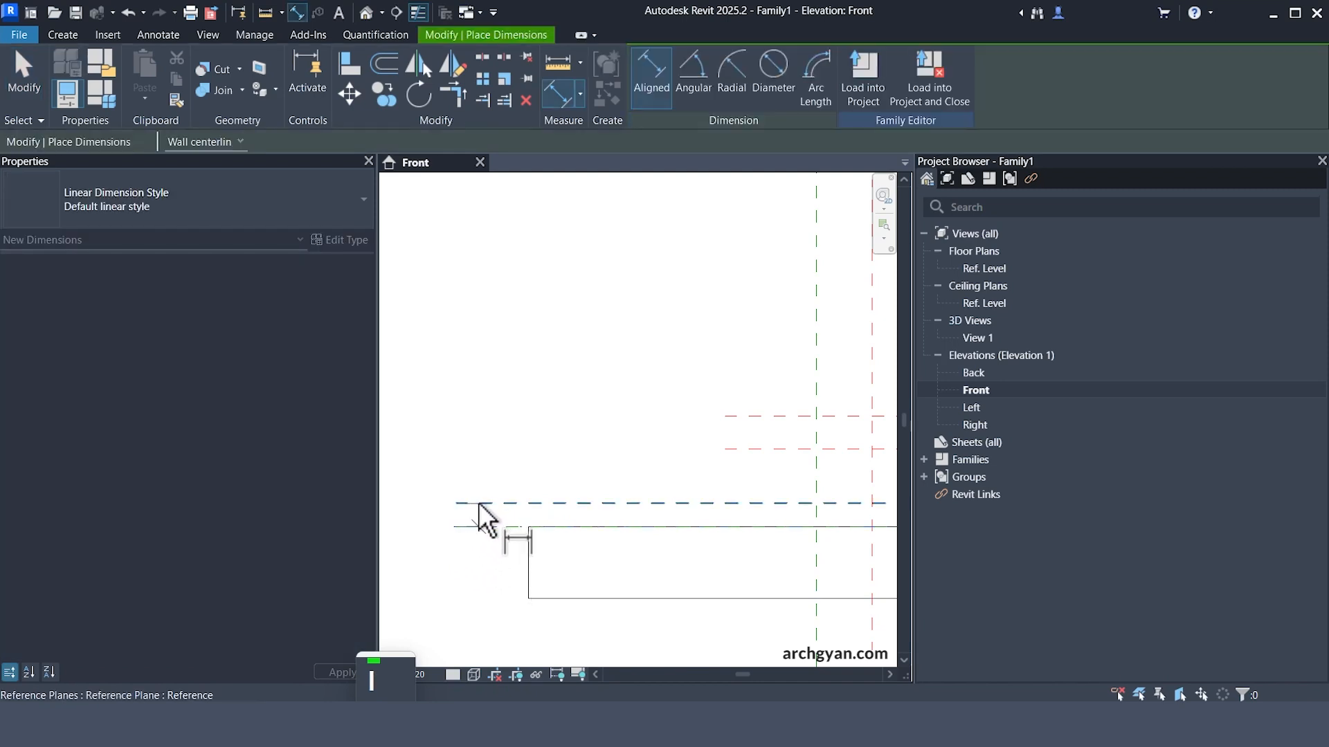
click(479, 503)
middle_drag(406, 443, 482, 442)
click(487, 437)
key(Escape)
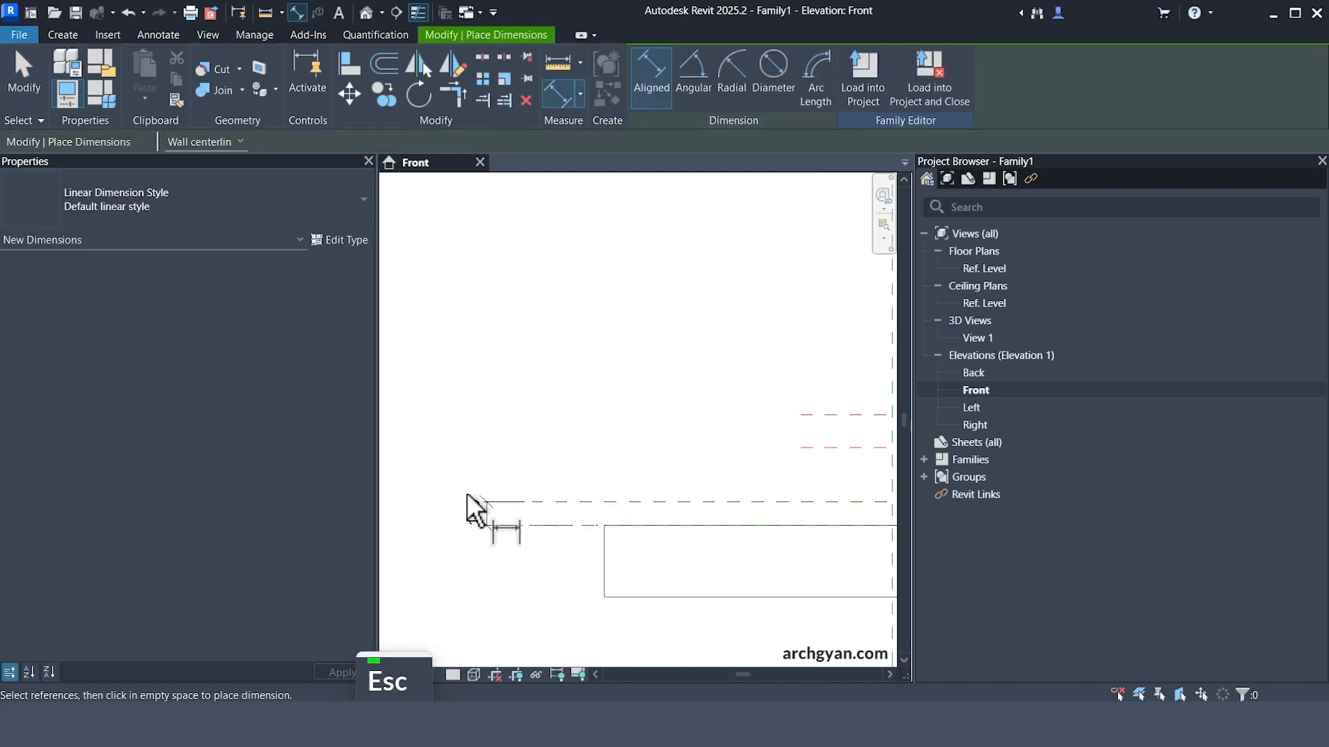
key(Escape)
- Label the dimension above the reference level with a new instance family parameter named Offset
scroll(481, 515, down, 3)
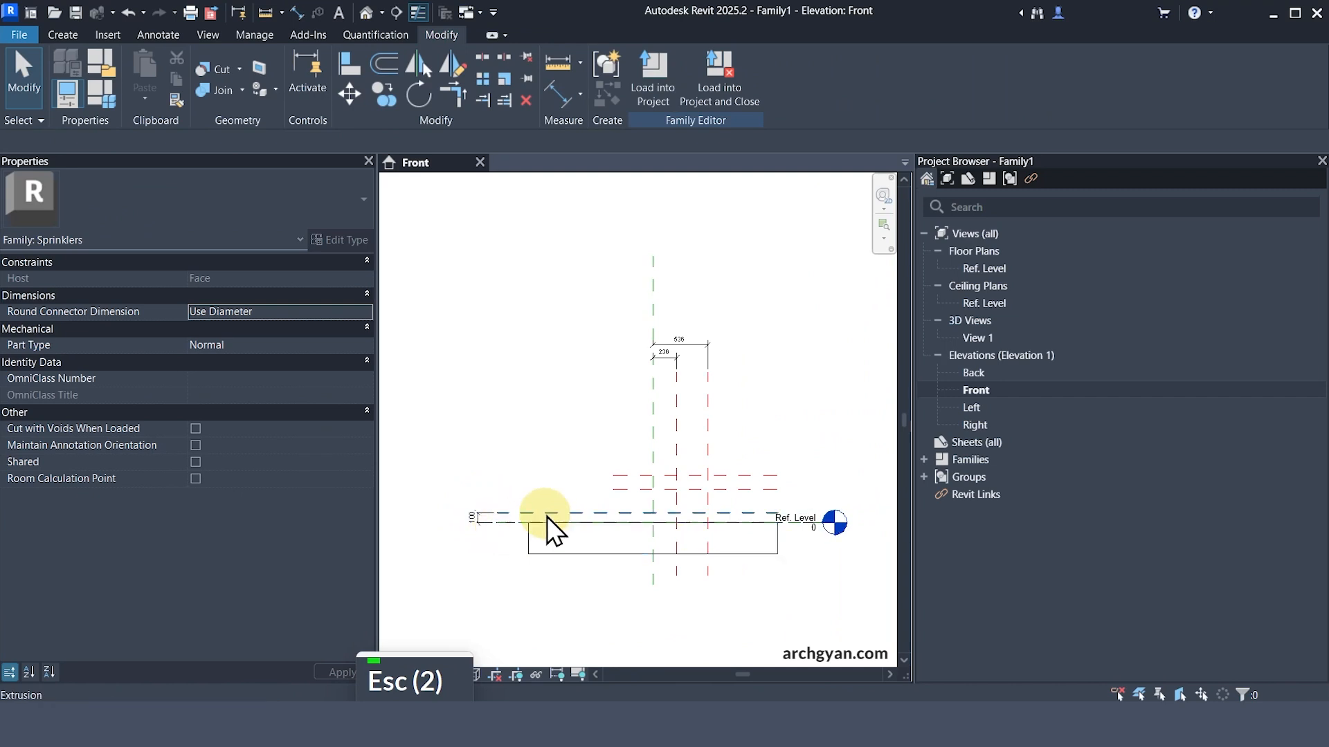
scroll(468, 519, up, 2)
click(473, 518)
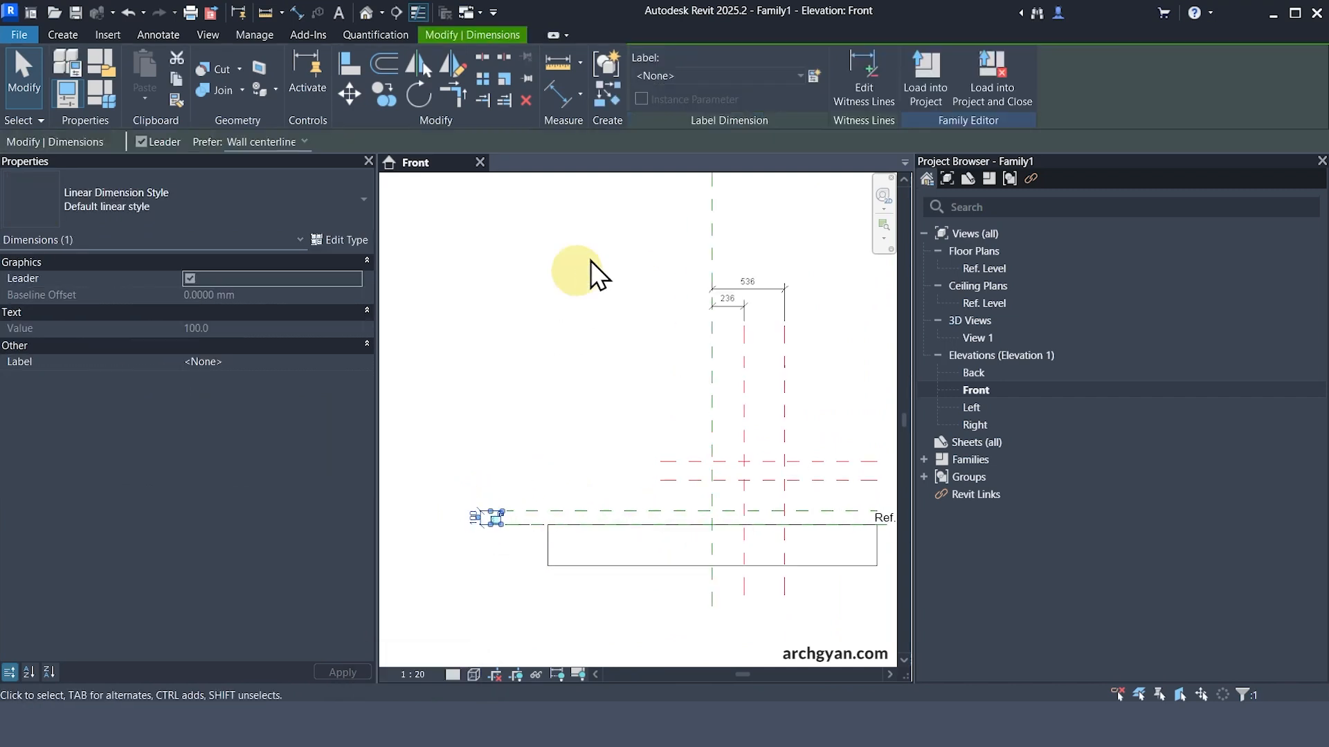
click(812, 75)
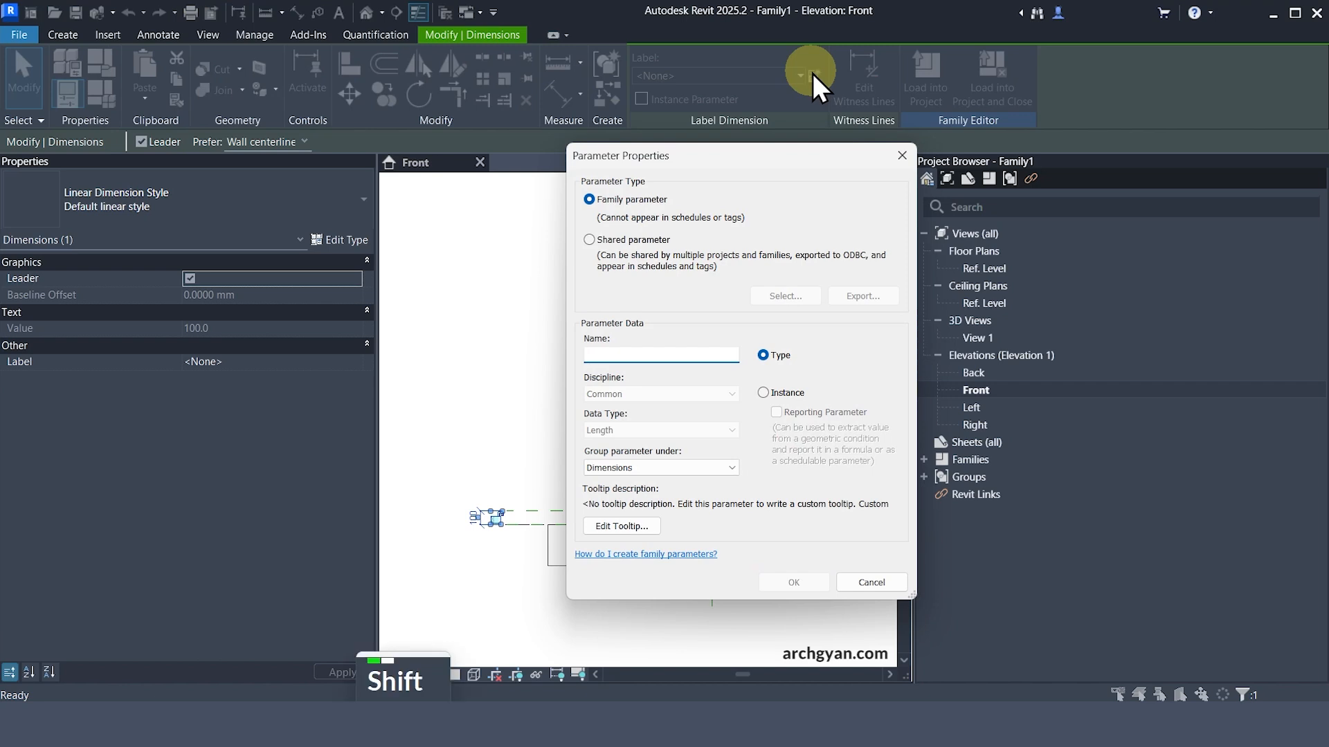
text(Offset)
click(763, 393)
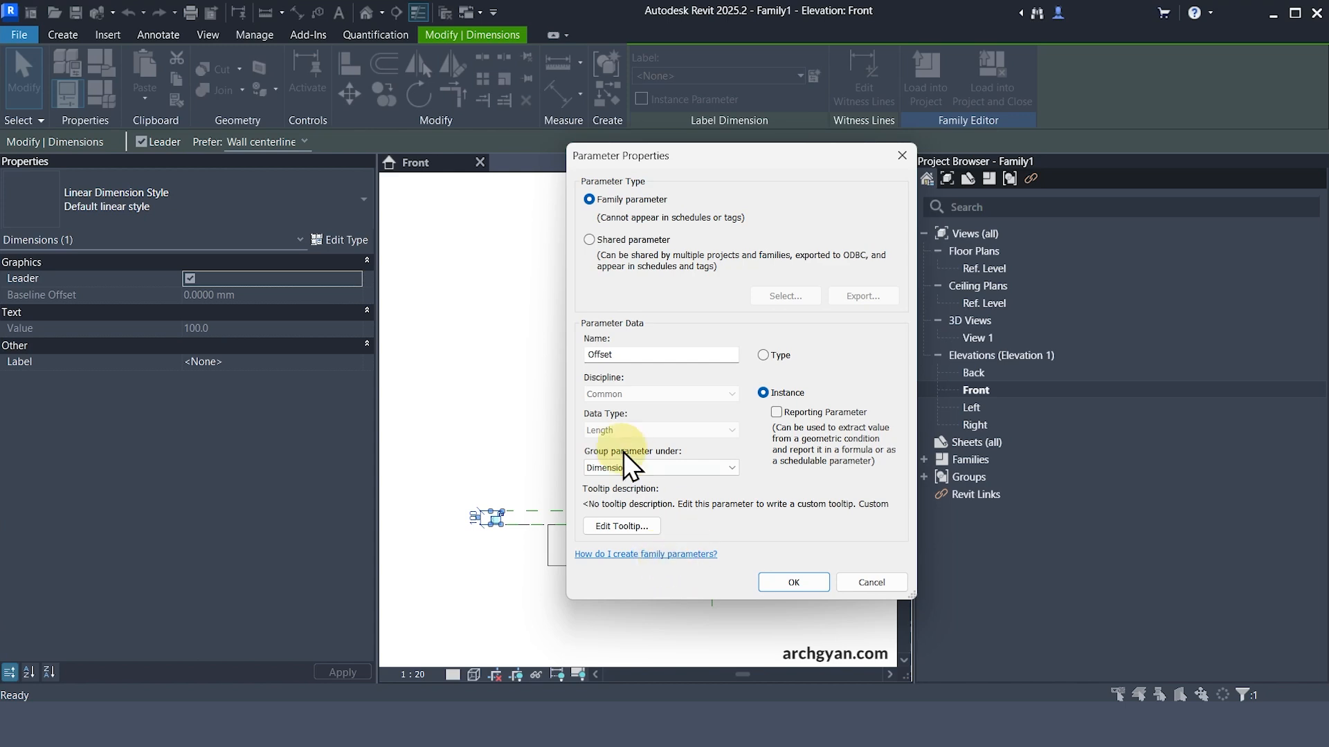
click(794, 581)
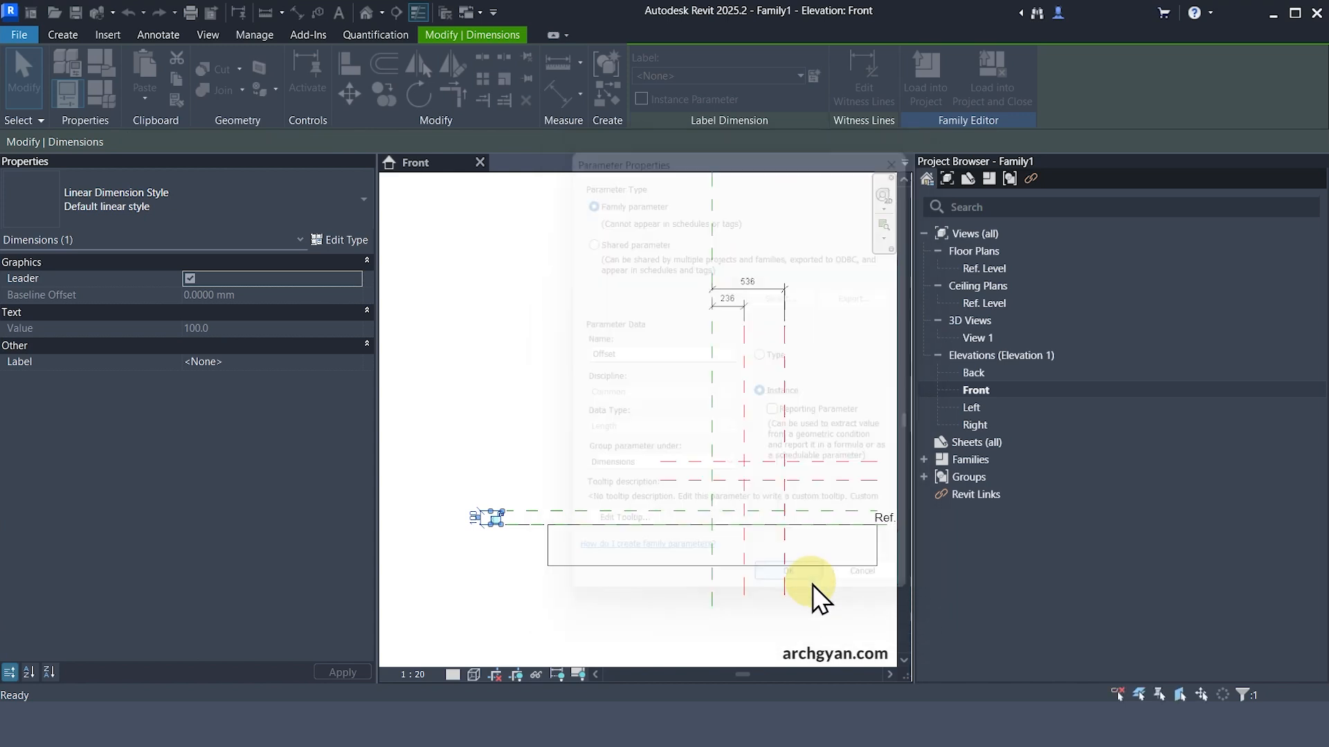
click(450, 367)
- Label the dimension from the center plane to the outer vertical plane with a new type parameter named Orifice Radius
scroll(659, 351, up, 2)
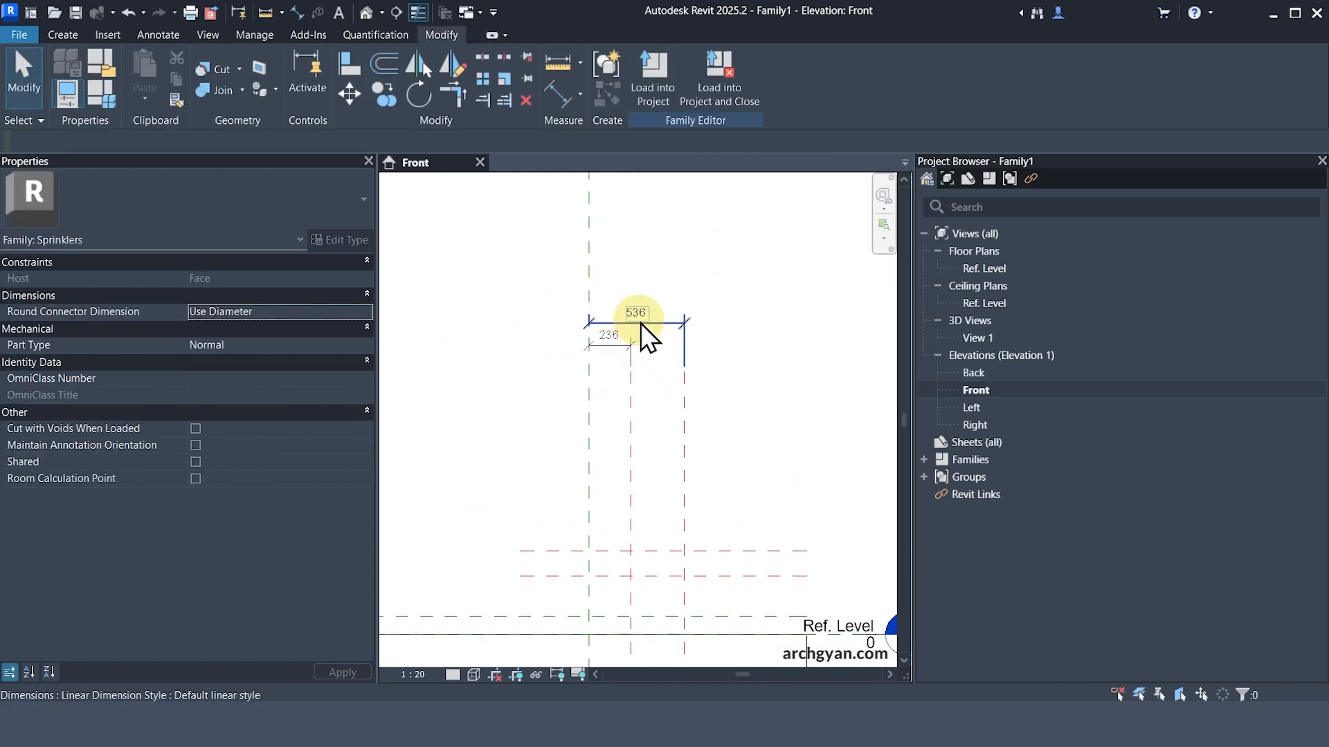
click(657, 323)
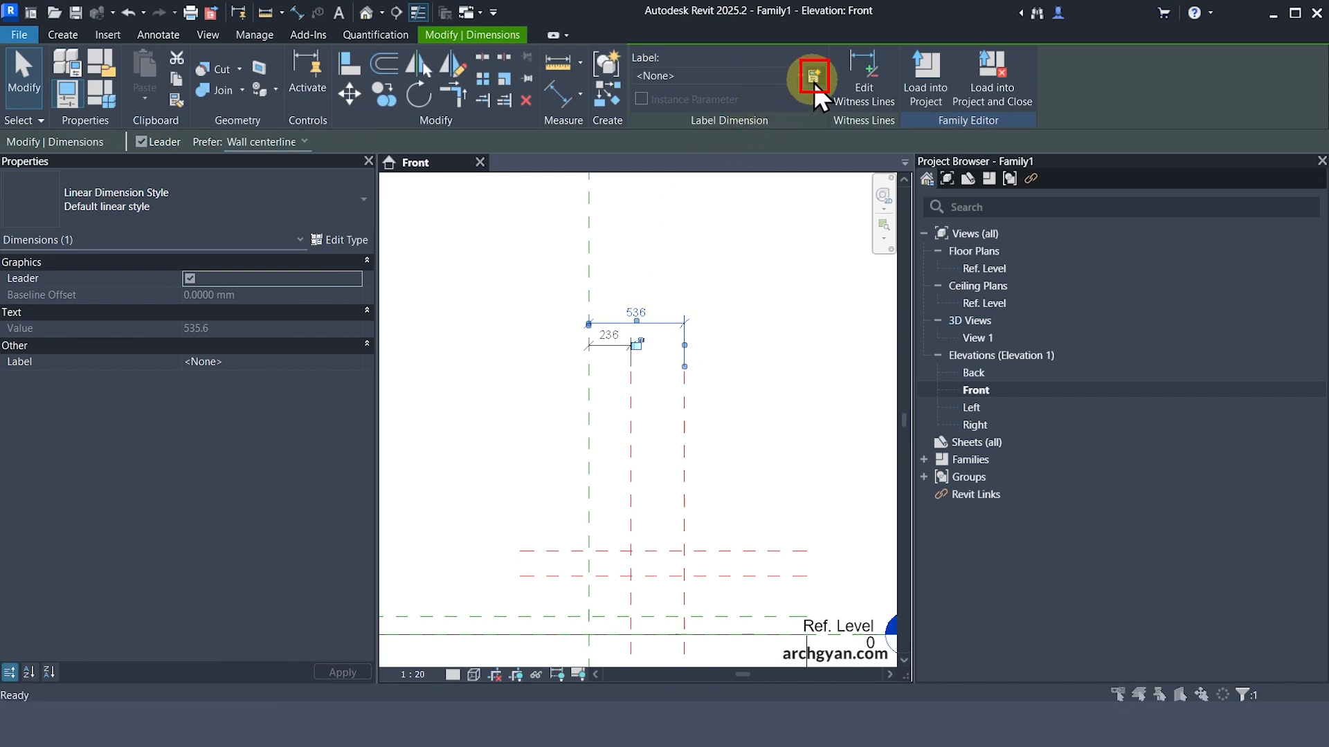
click(814, 81)
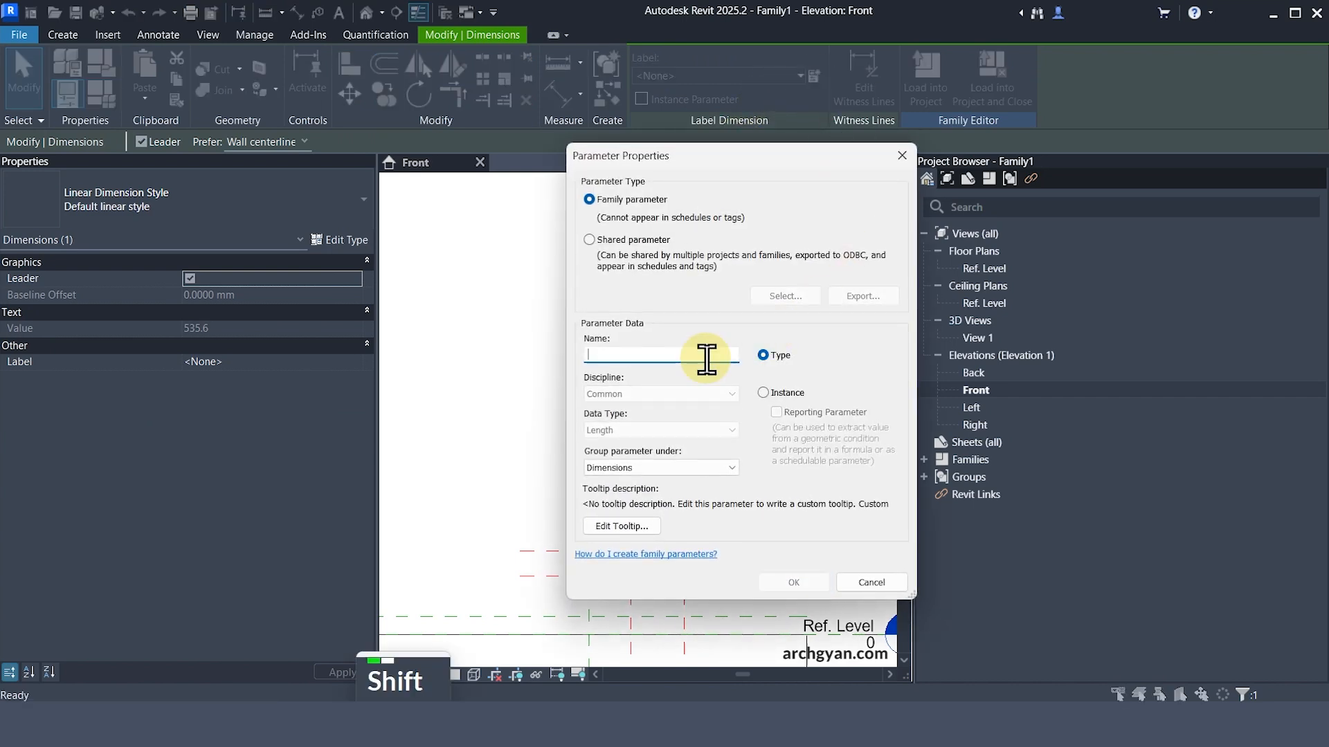
text(Orifice Radius)
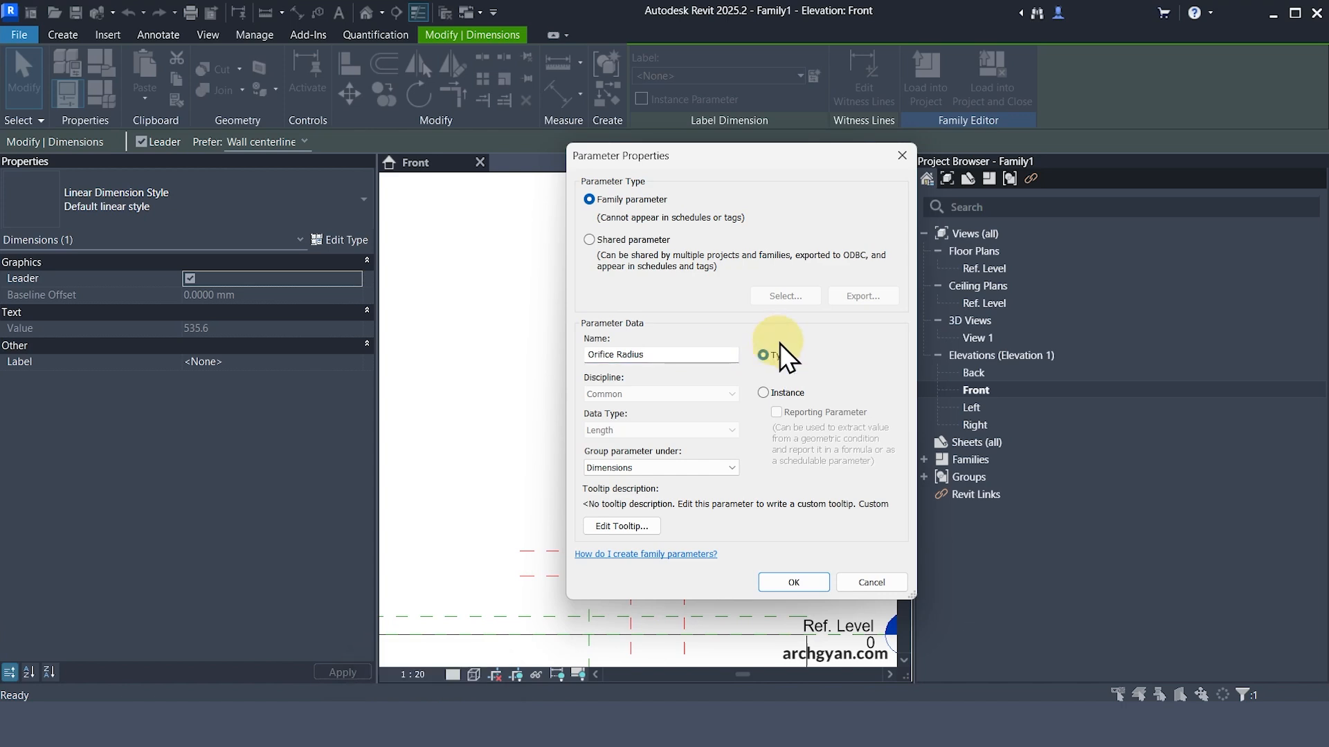
click(793, 583)
scroll(612, 348, up, 2)
key(Escape)
key(Escape)
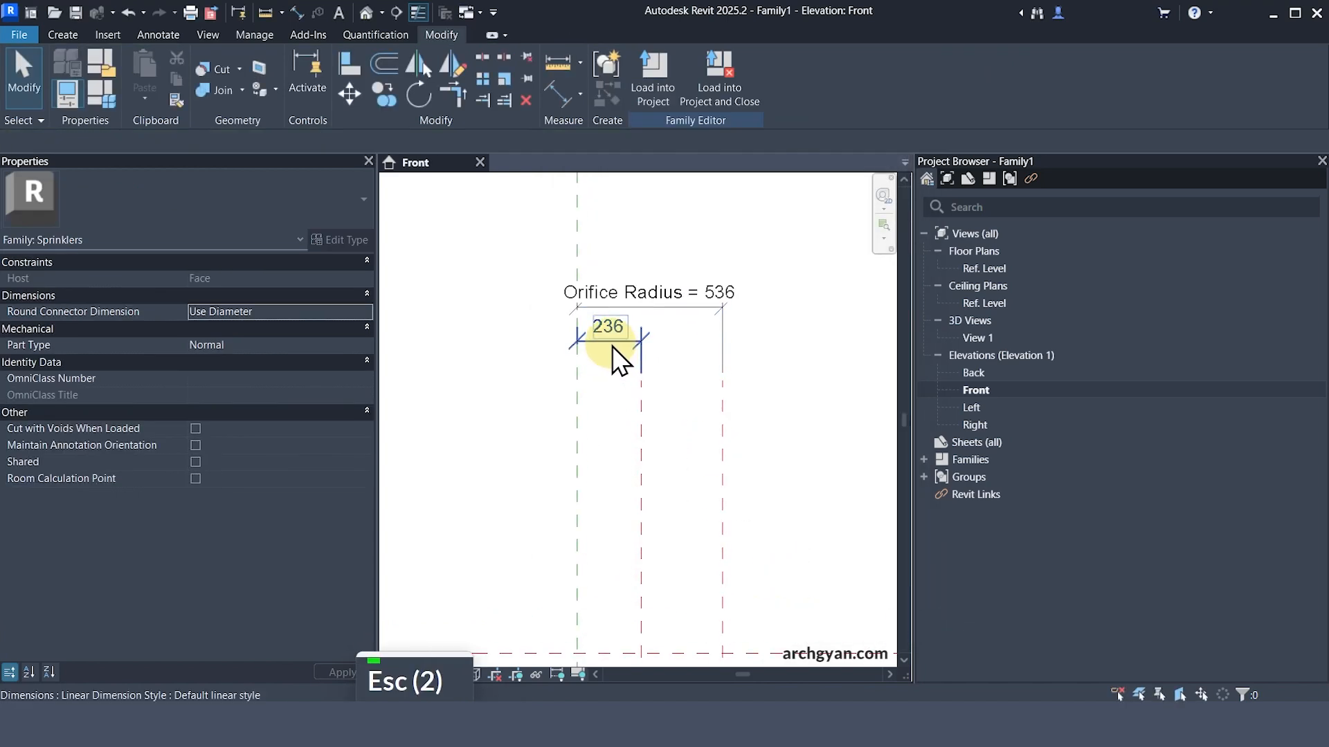
- Label the dimension from the center plane to the inner vertical plane with a new type parameter named Nominal Radius
click(611, 346)
click(811, 78)
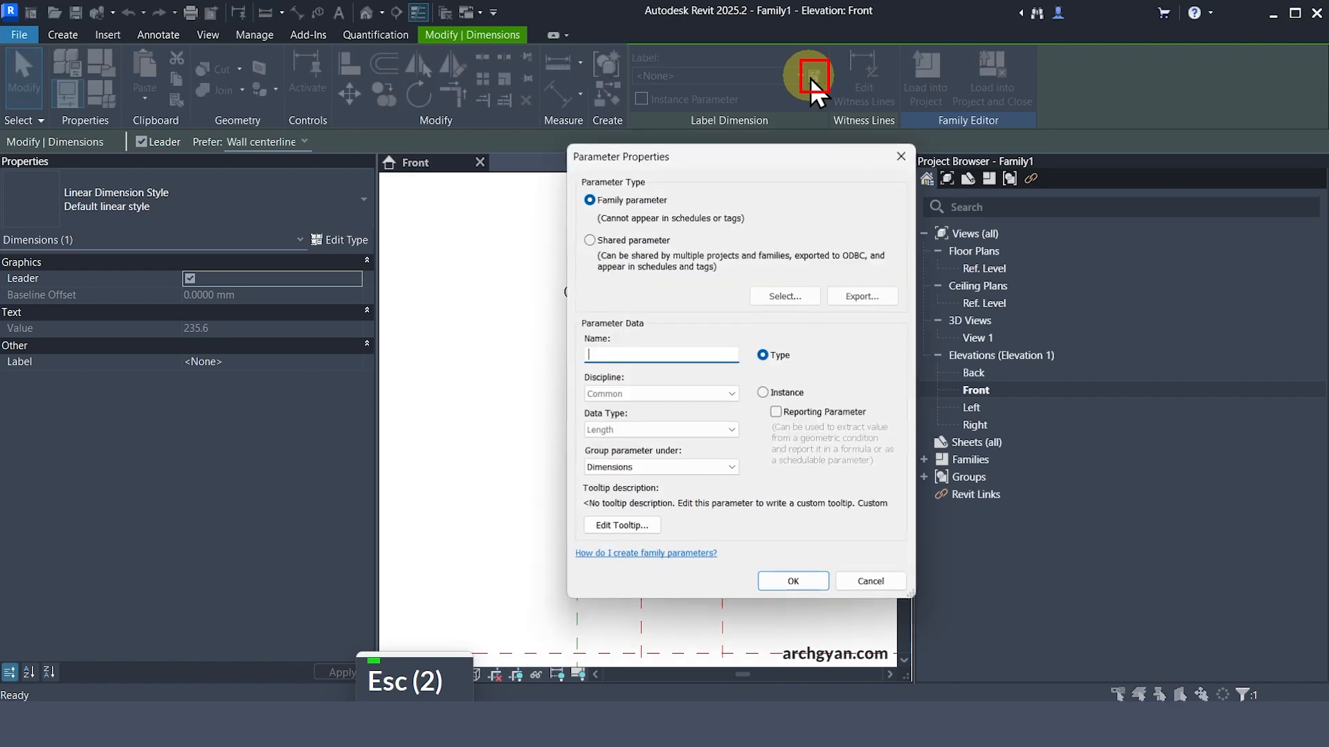
text(Nominal Radius)
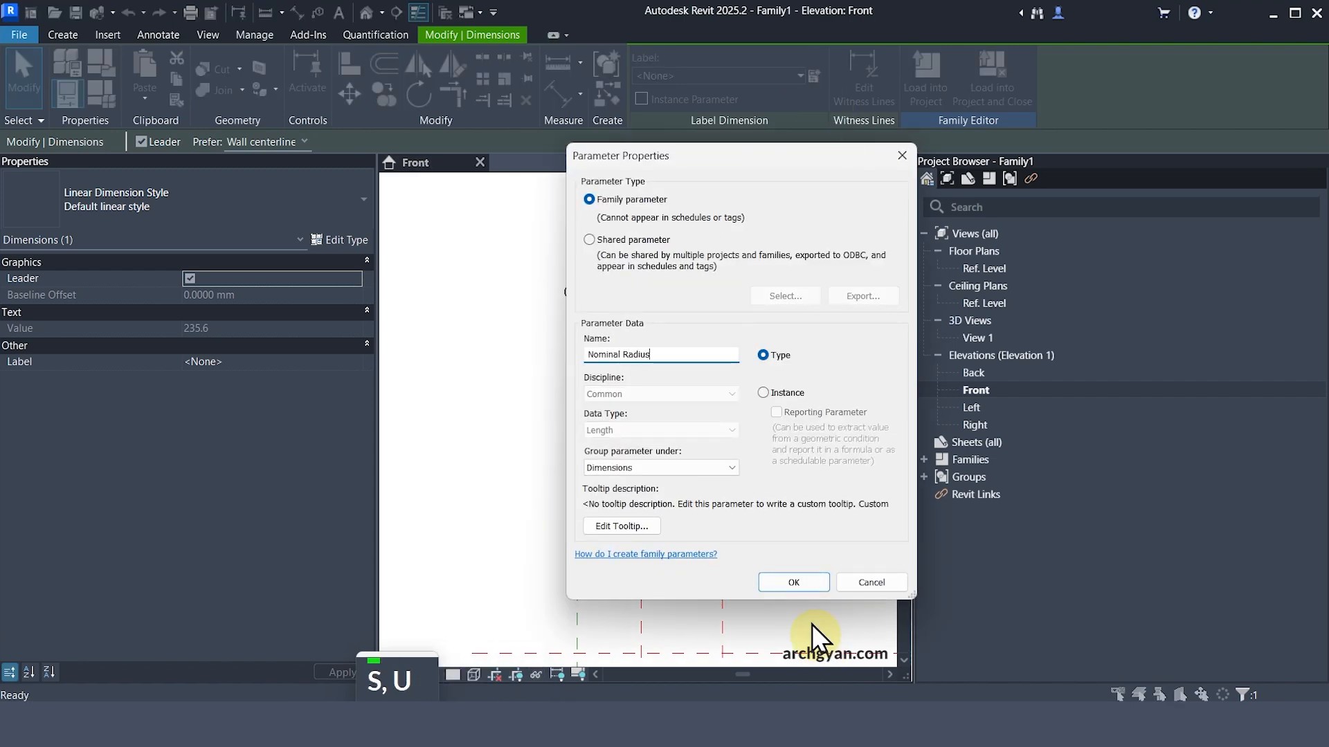
click(793, 582)
key(Escape)
key(Escape)
key(Escape)
key(Escape)
key(Escape)
- Place an aligned dimension between the offset reference plane and the upper horizontal red plane
scroll(795, 518, down, 5)
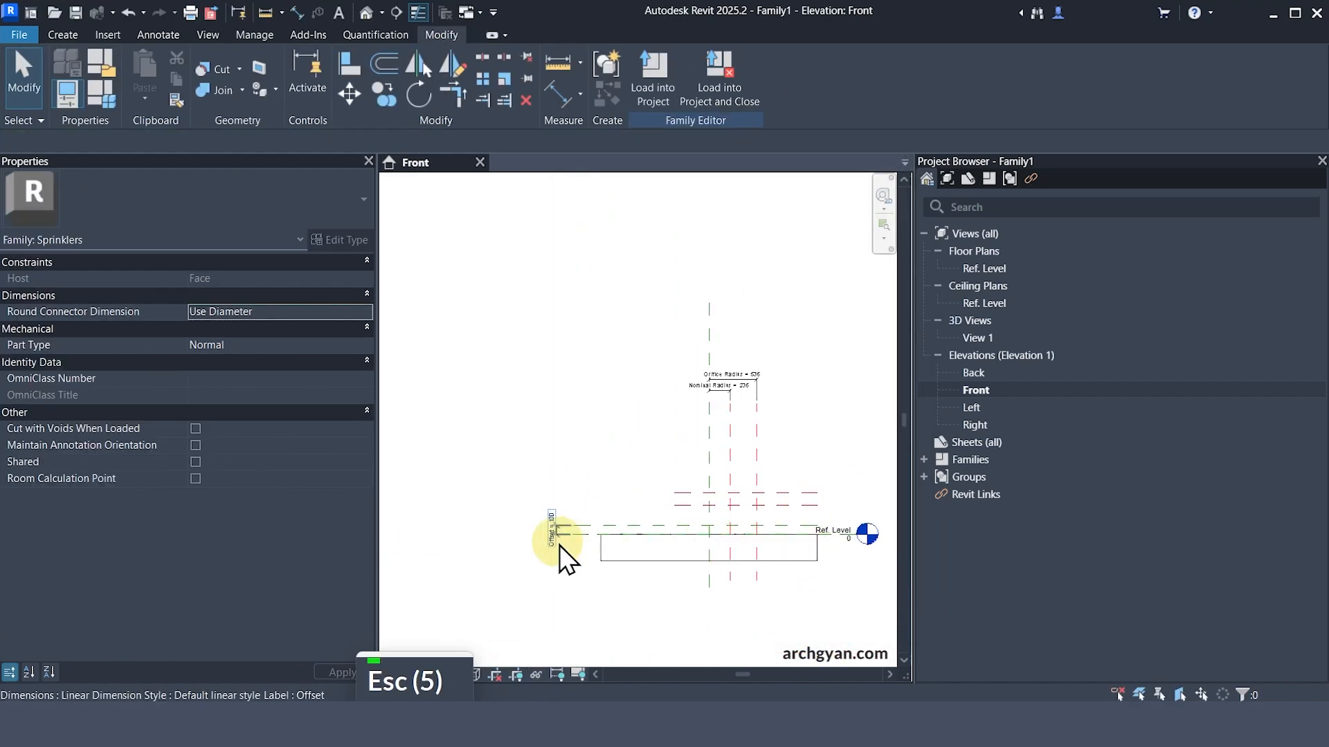
scroll(558, 544, up, 5)
scroll(541, 540, down, 4)
scroll(730, 521, up, 3)
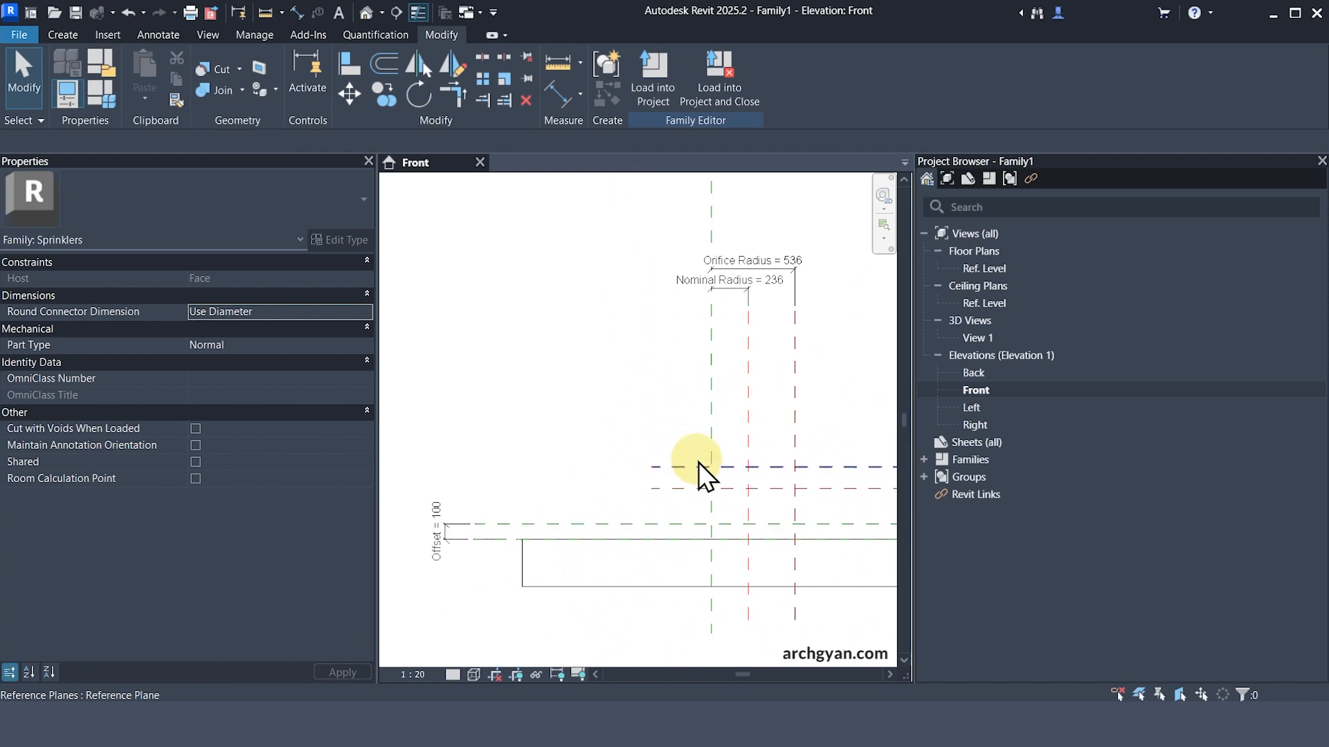
key(Escape)
key(Escape)
key(Escape)
key(Escape)
key(Escape)
key(Escape)
key(Escape)
key(d)
key(i)
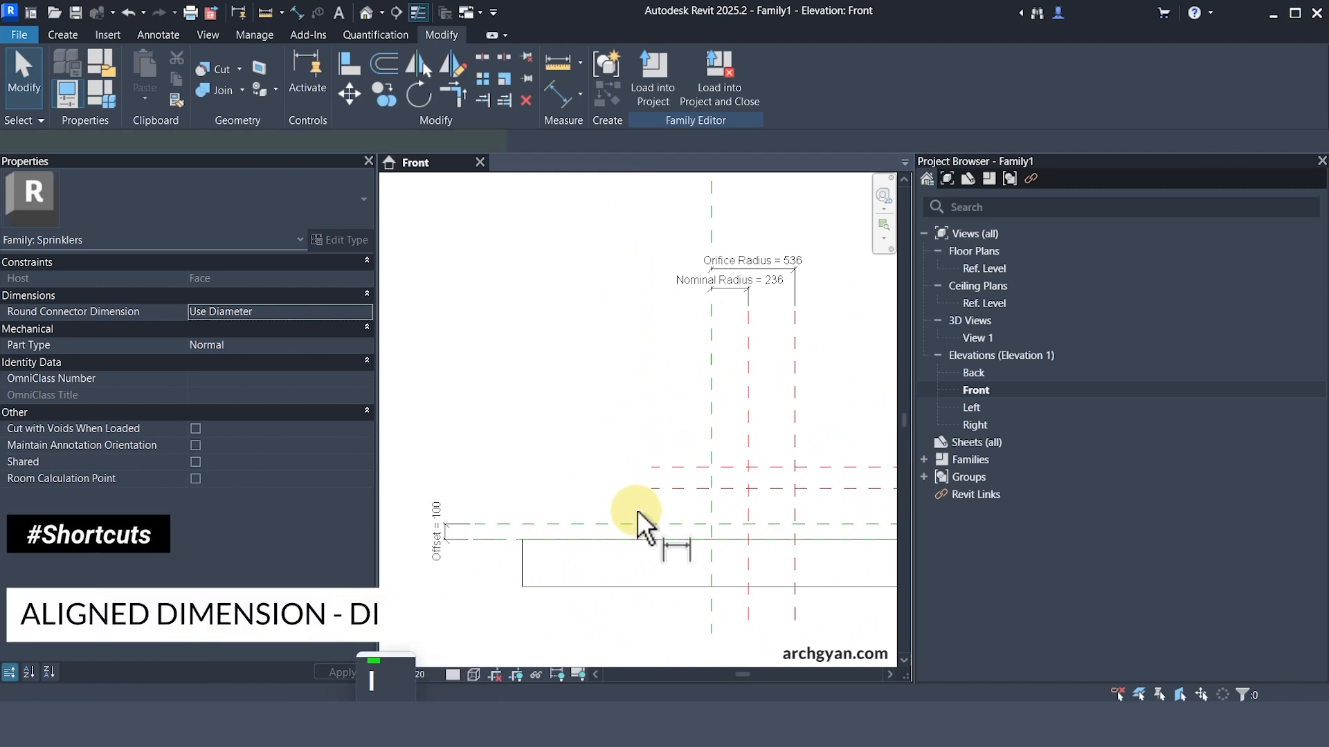
click(654, 524)
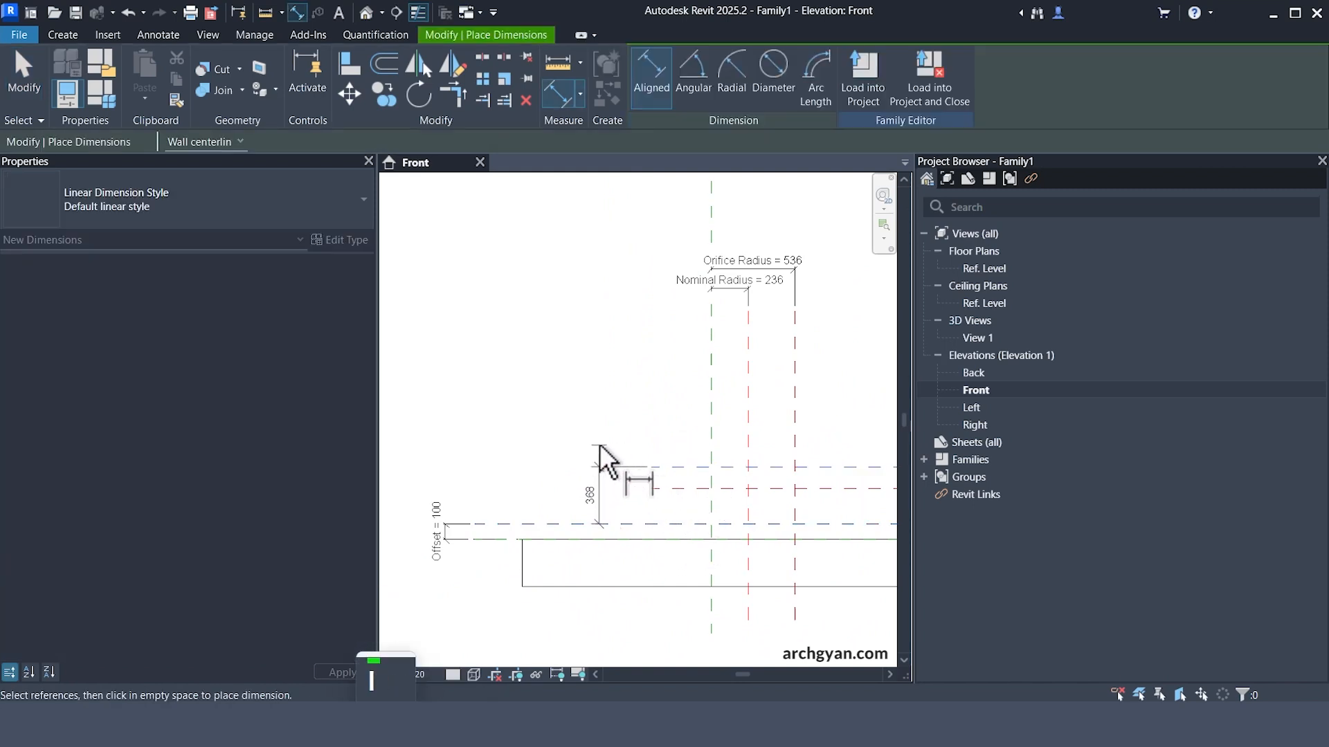
click(606, 464)
key(Escape)
key(Escape)
scroll(822, 522, up, 2)
key(Escape)
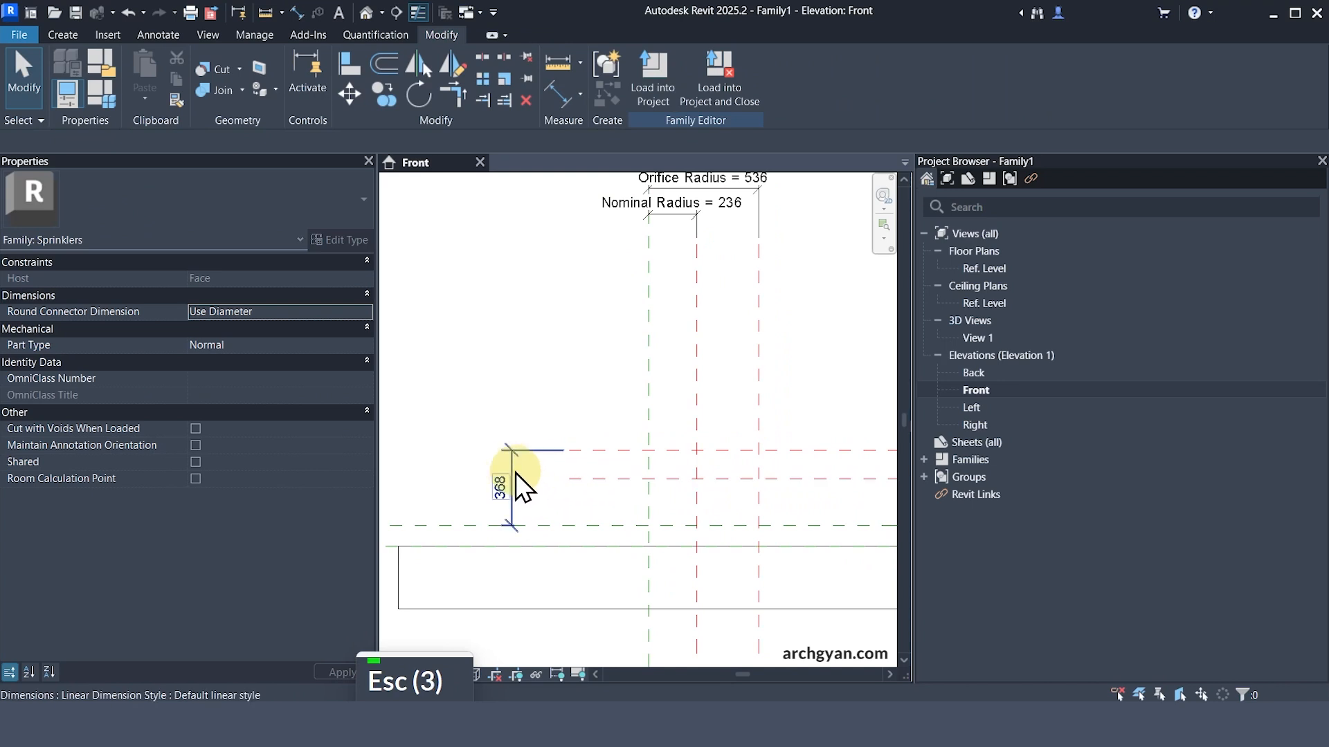
- Label the dimension between the offset reference plane and the upper horizontal red plane with a new family parameter named Height
click(516, 472)
click(814, 78)
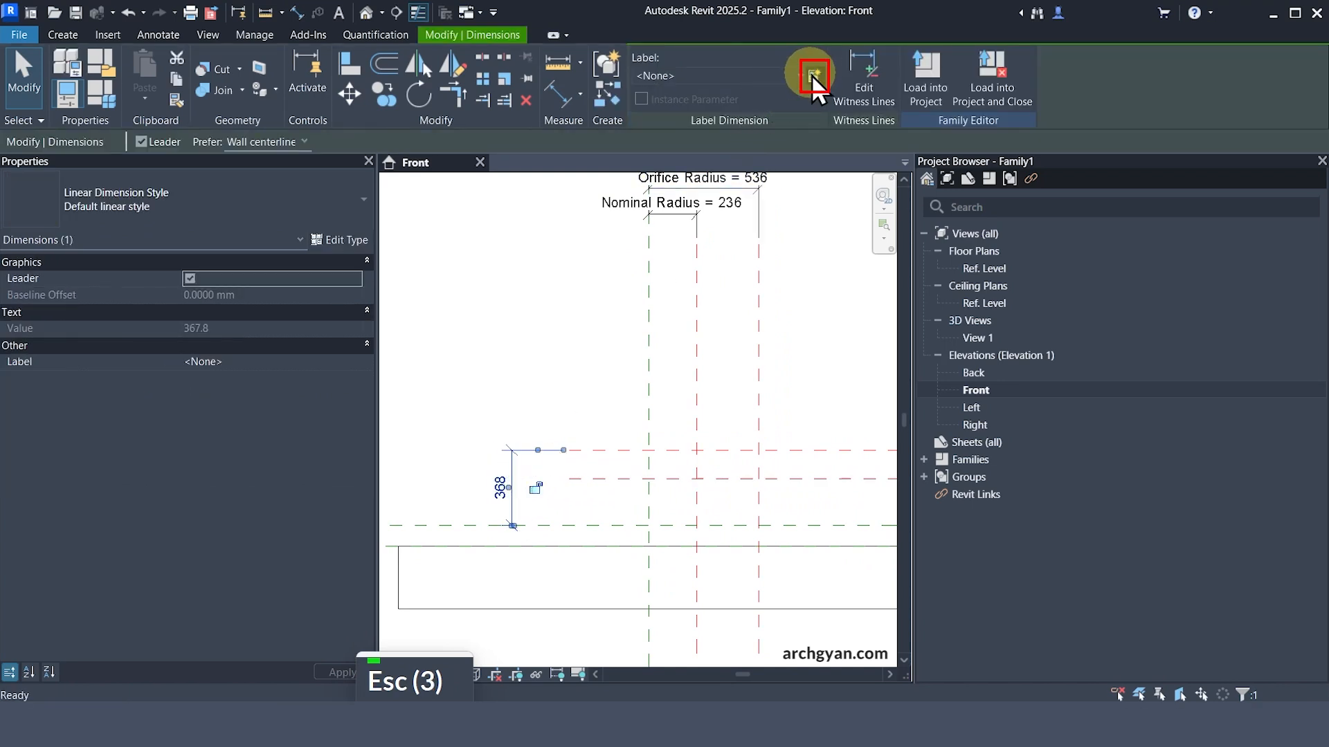
text(Height)
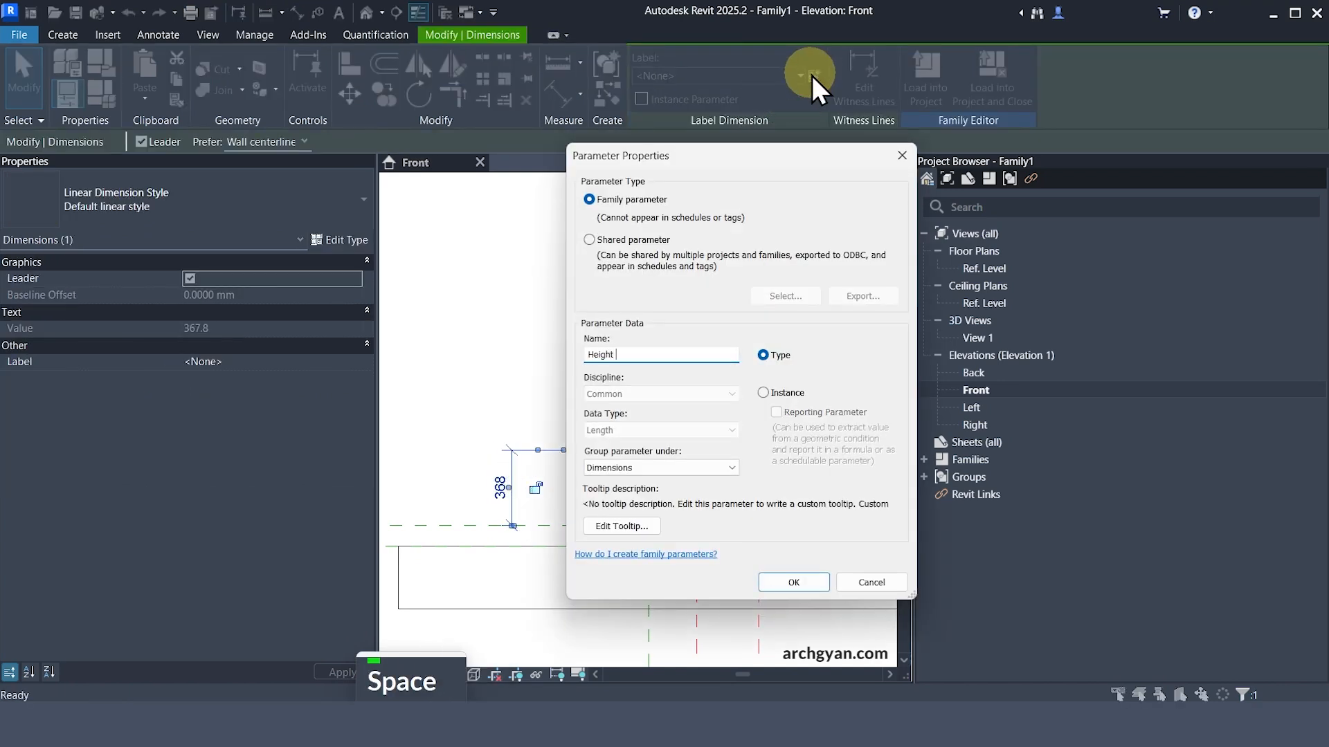
click(789, 582)
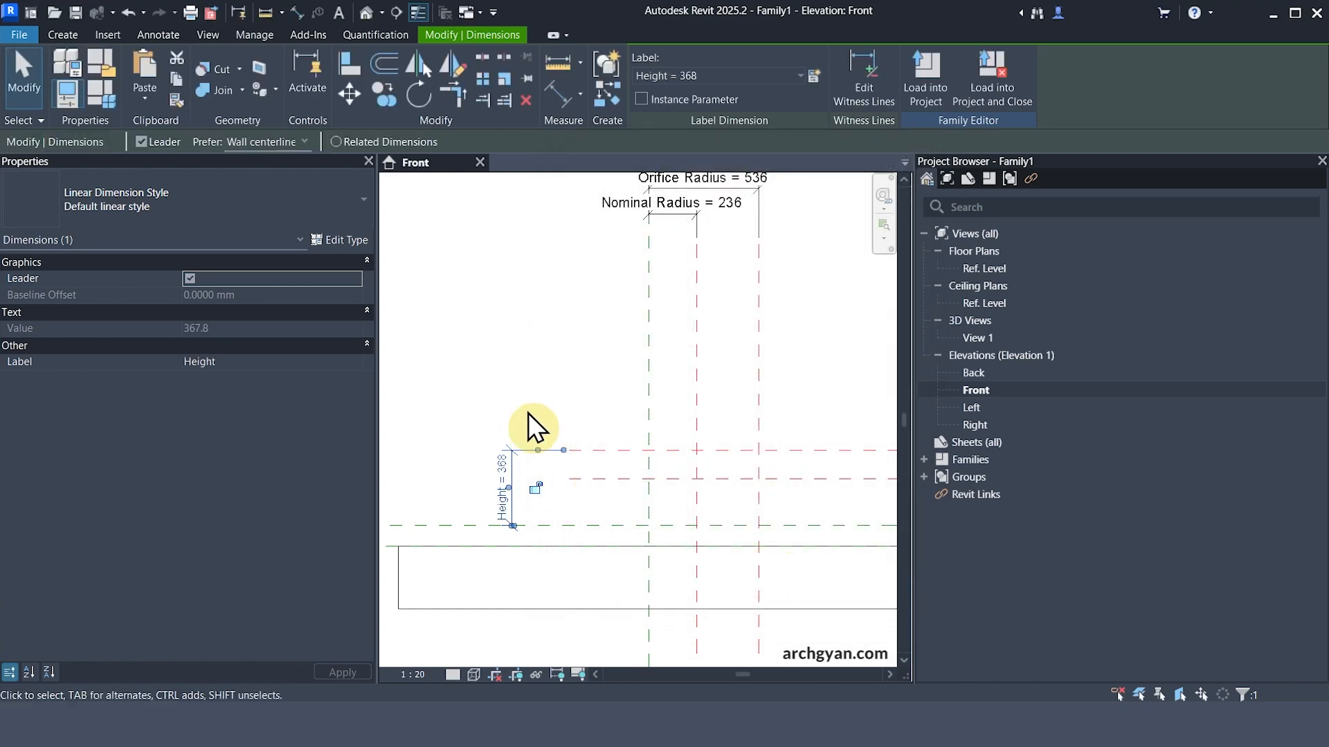
- Change the Height parameter on the labelled dimension to an instance parameter
click(530, 415)
scroll(528, 443, up, 1)
middle_drag(519, 471, 547, 420)
scroll(553, 444, up, 2)
click(533, 434)
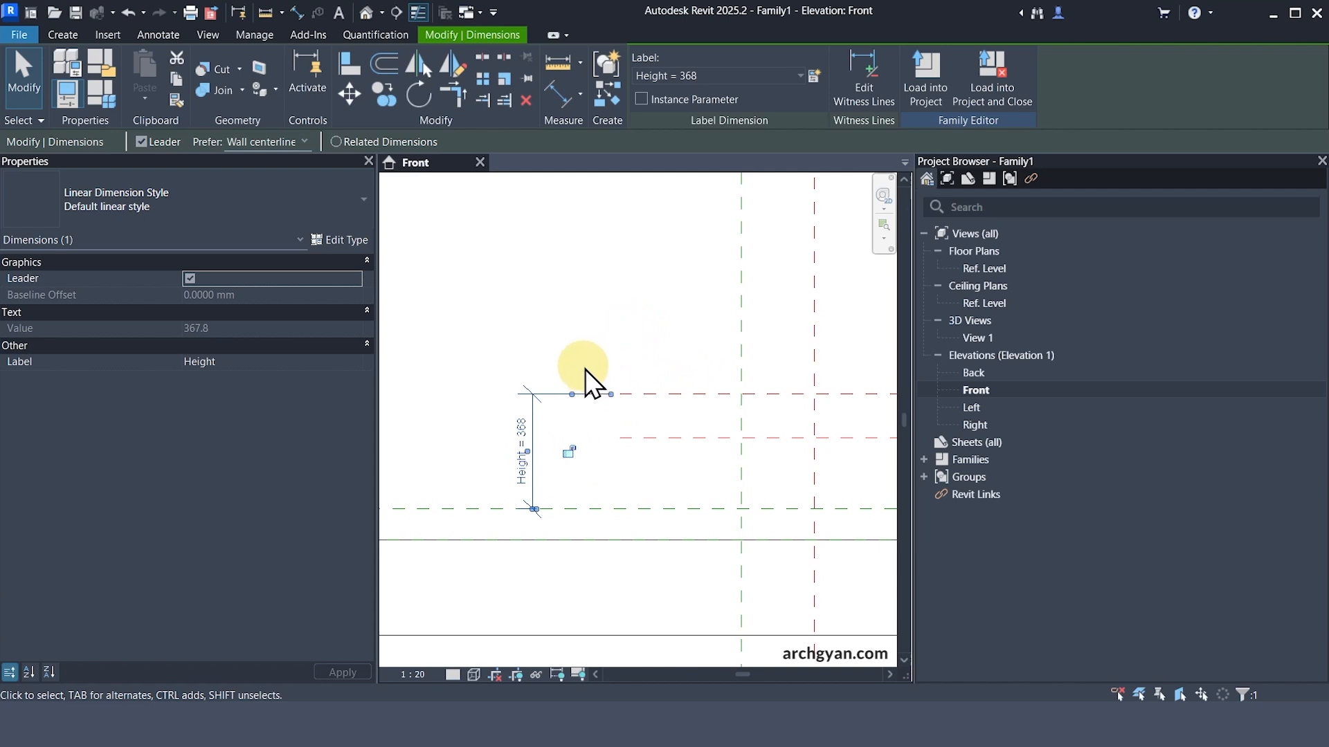
click(639, 103)
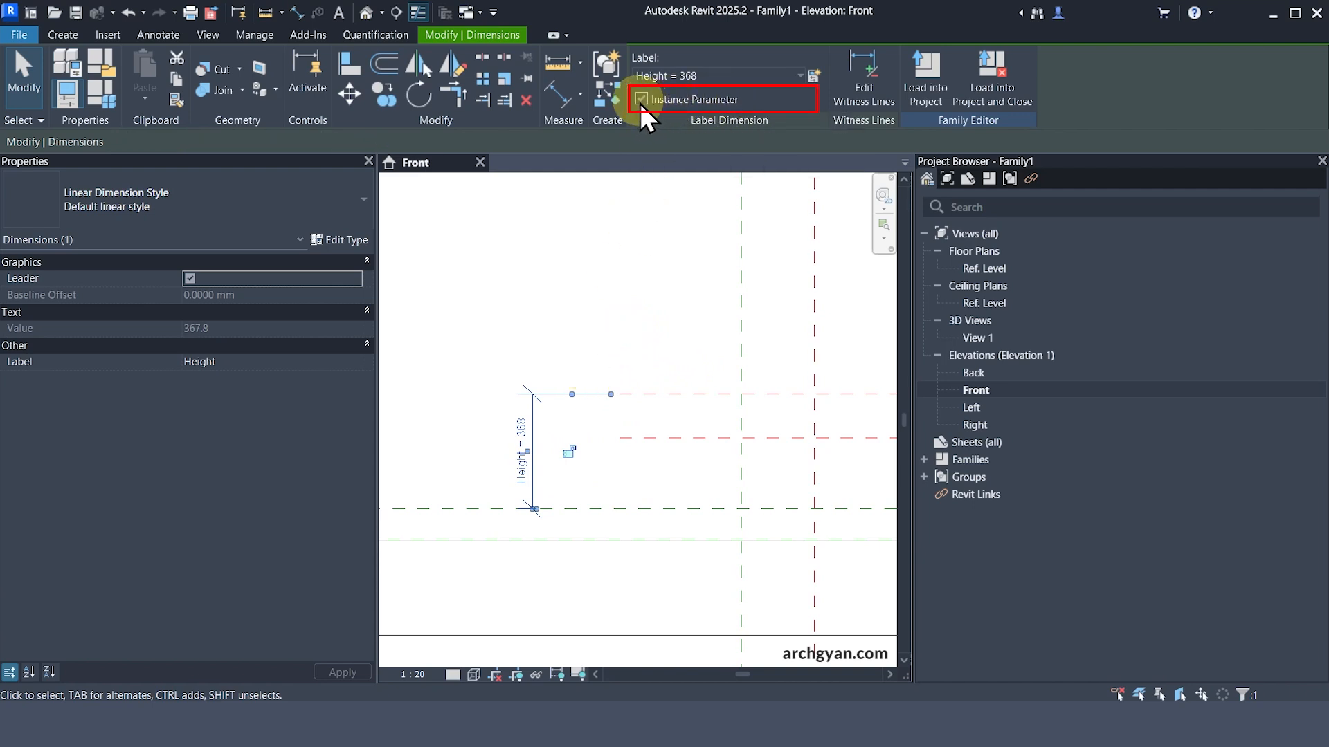
click(633, 330)
scroll(554, 437, down, 4)
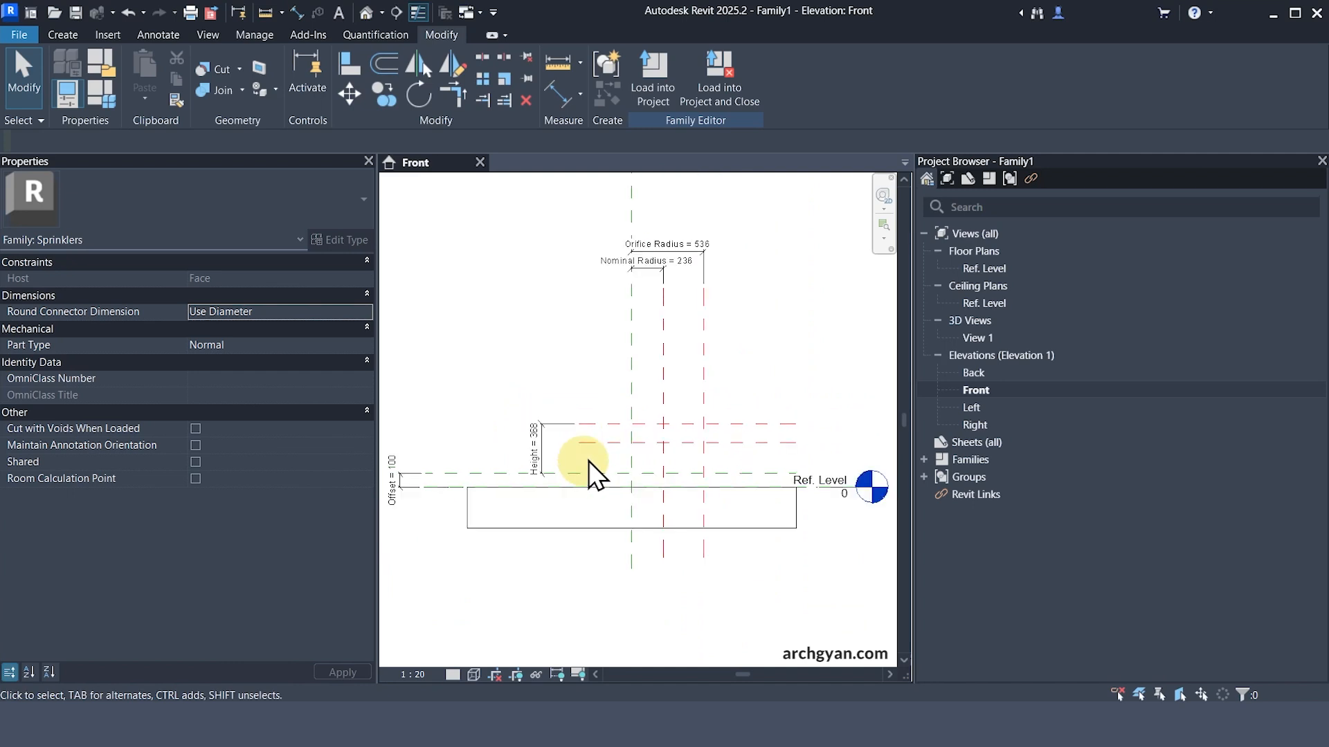
- Place an aligned dimension between the two horizontal red reference planes, beside the Height dimension
scroll(713, 454, up, 2)
scroll(787, 446, up, 3)
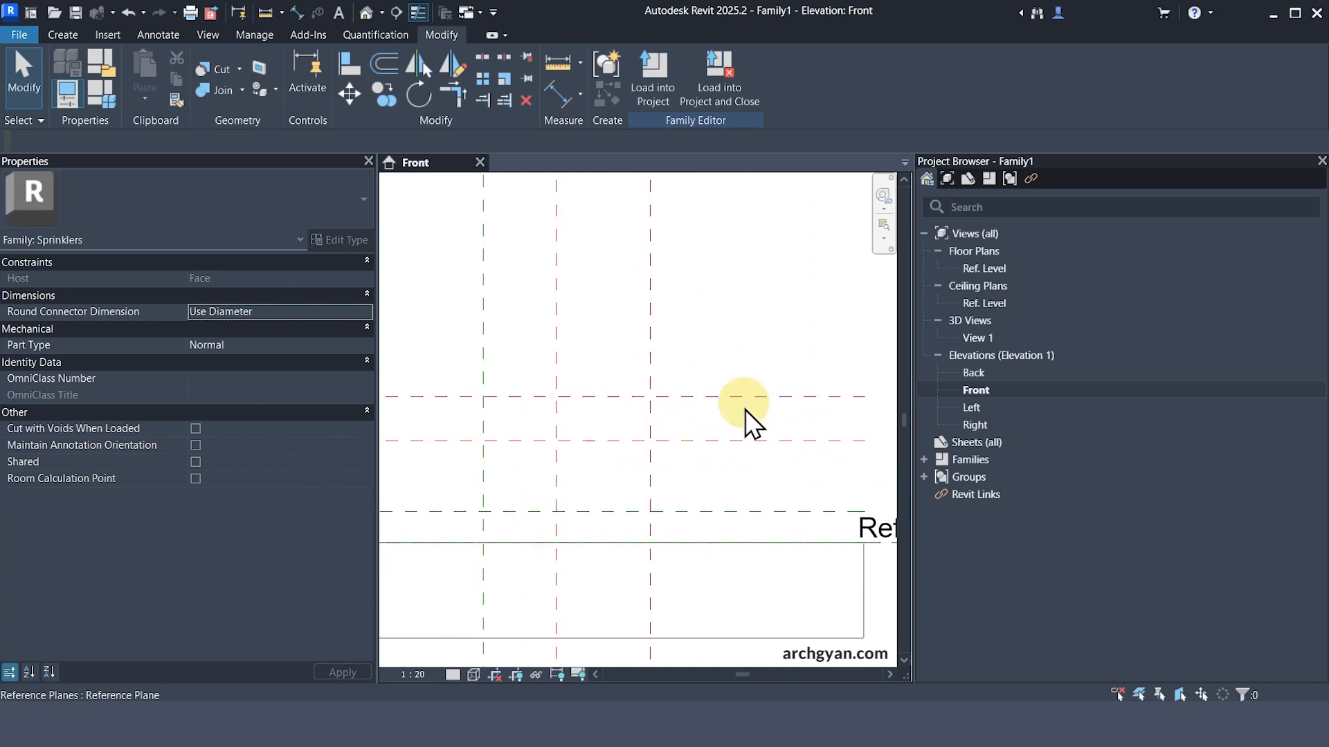
scroll(784, 447, down, 4)
key(d)
key(i)
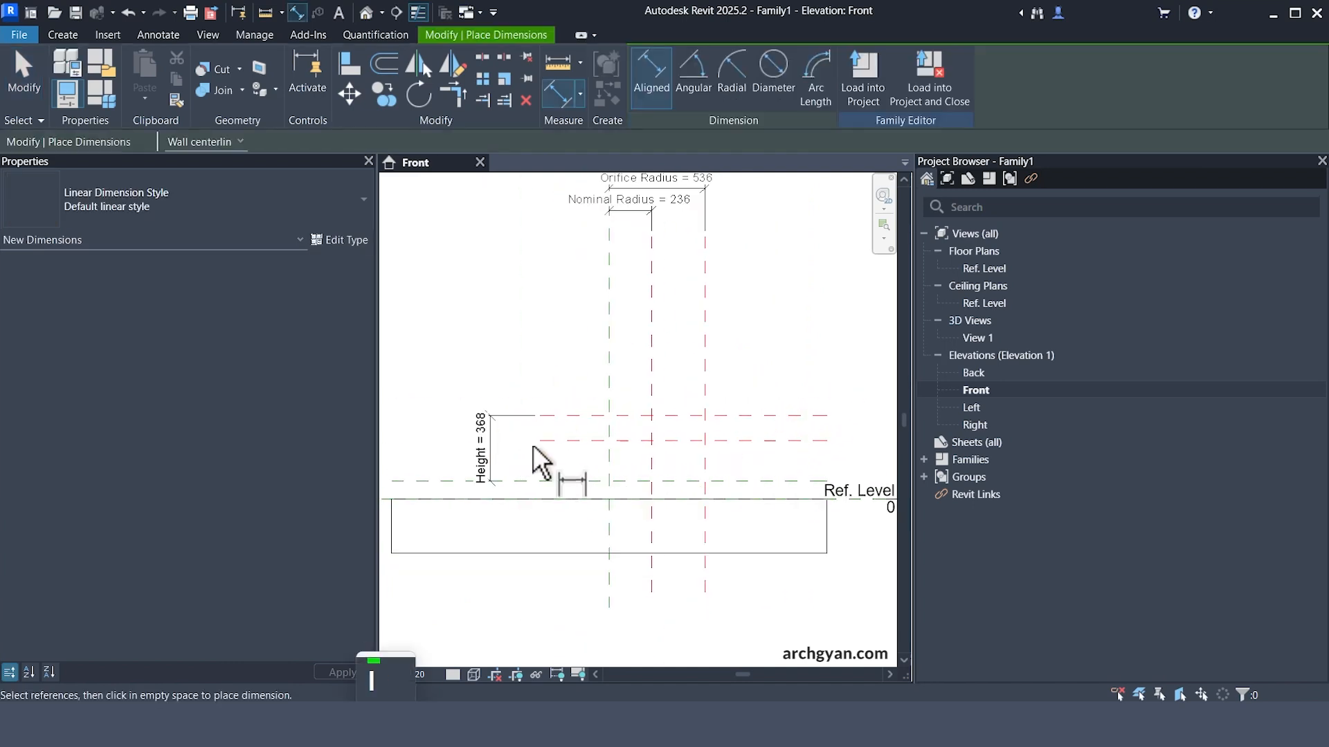
scroll(533, 444, up, 2)
click(581, 443)
click(508, 481)
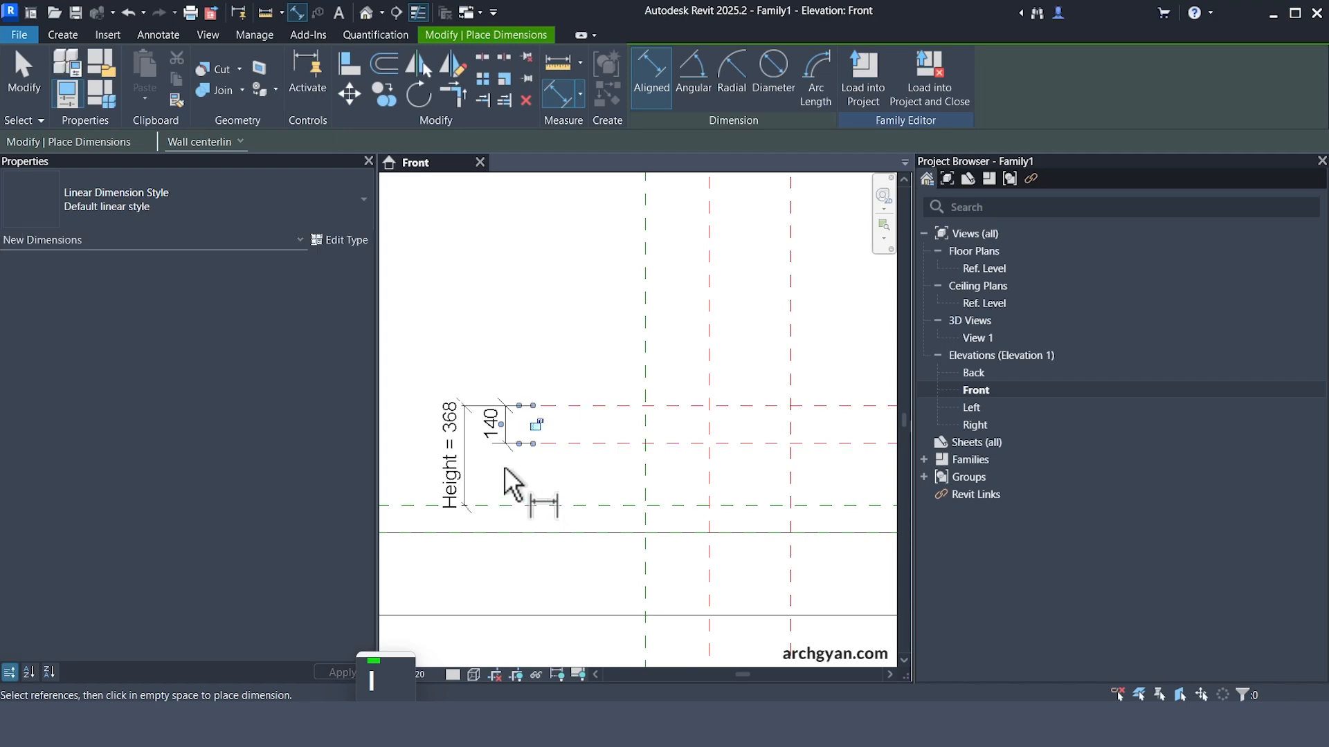
key(Escape)
key(Escape)
key(Escape)
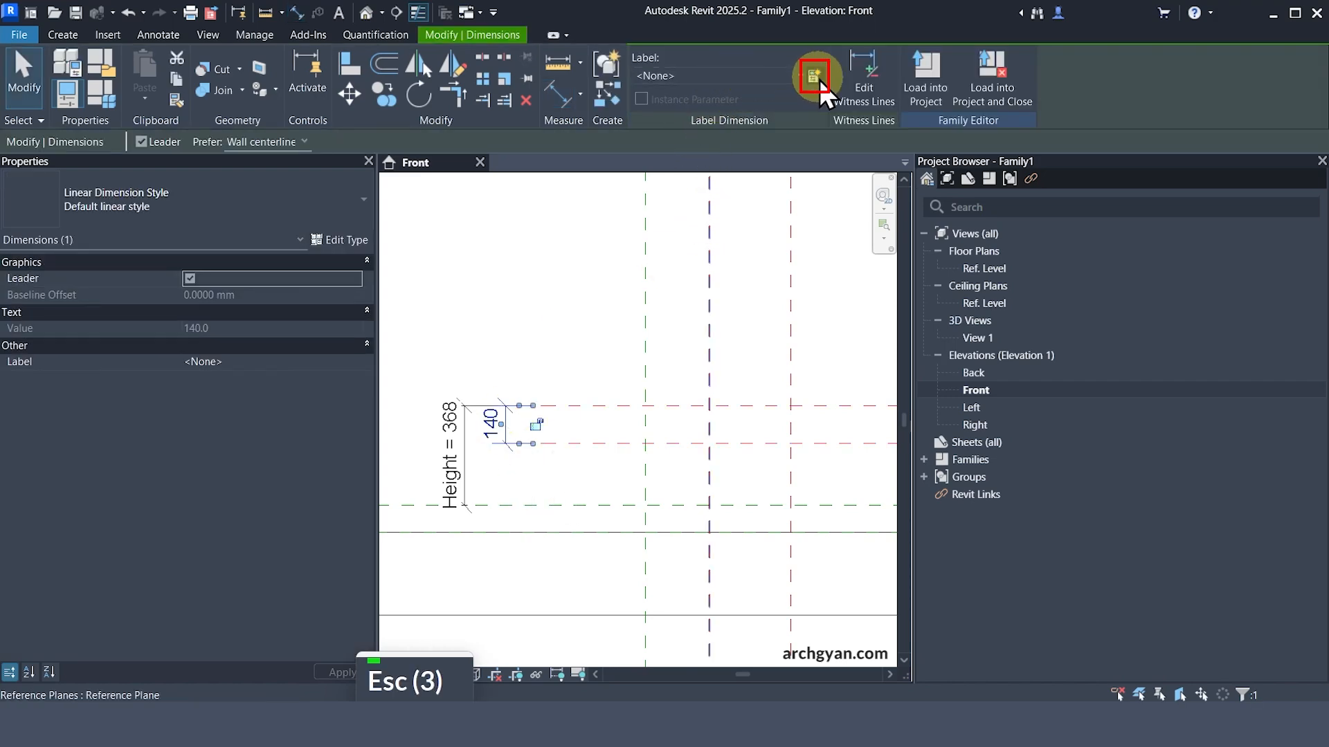
- Label the dimension between the two horizontal red planes with a new type parameter named Head Height
click(817, 78)
text(Head Height)
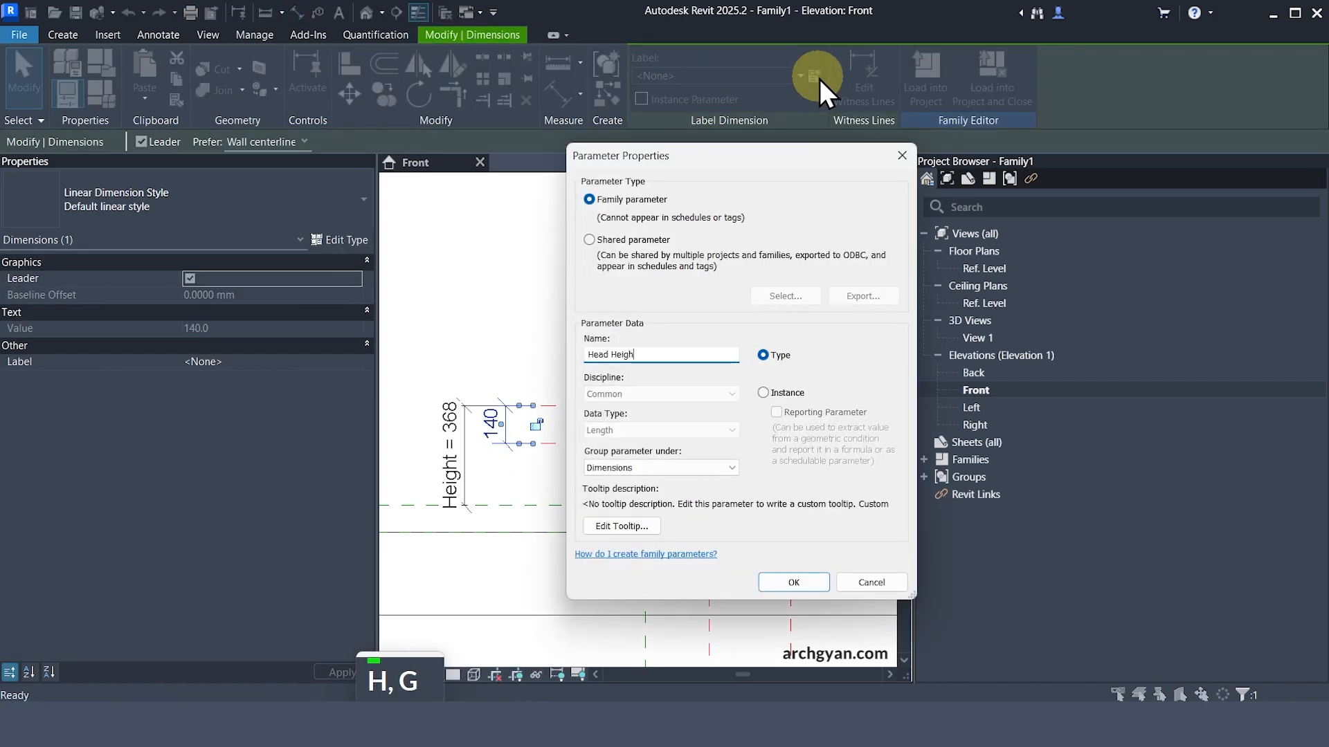
click(779, 582)
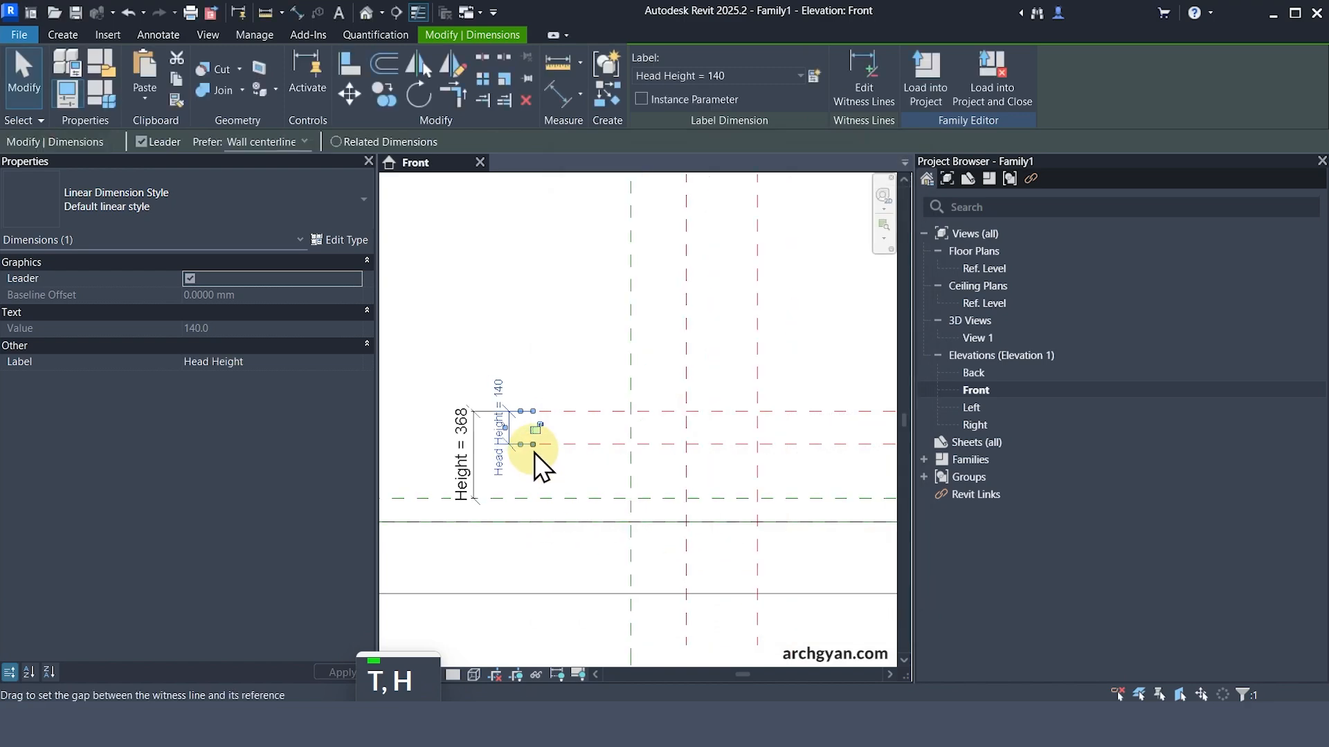
key(Delete)
key(Escape)
key(Escape)
scroll(666, 487, down, 2)
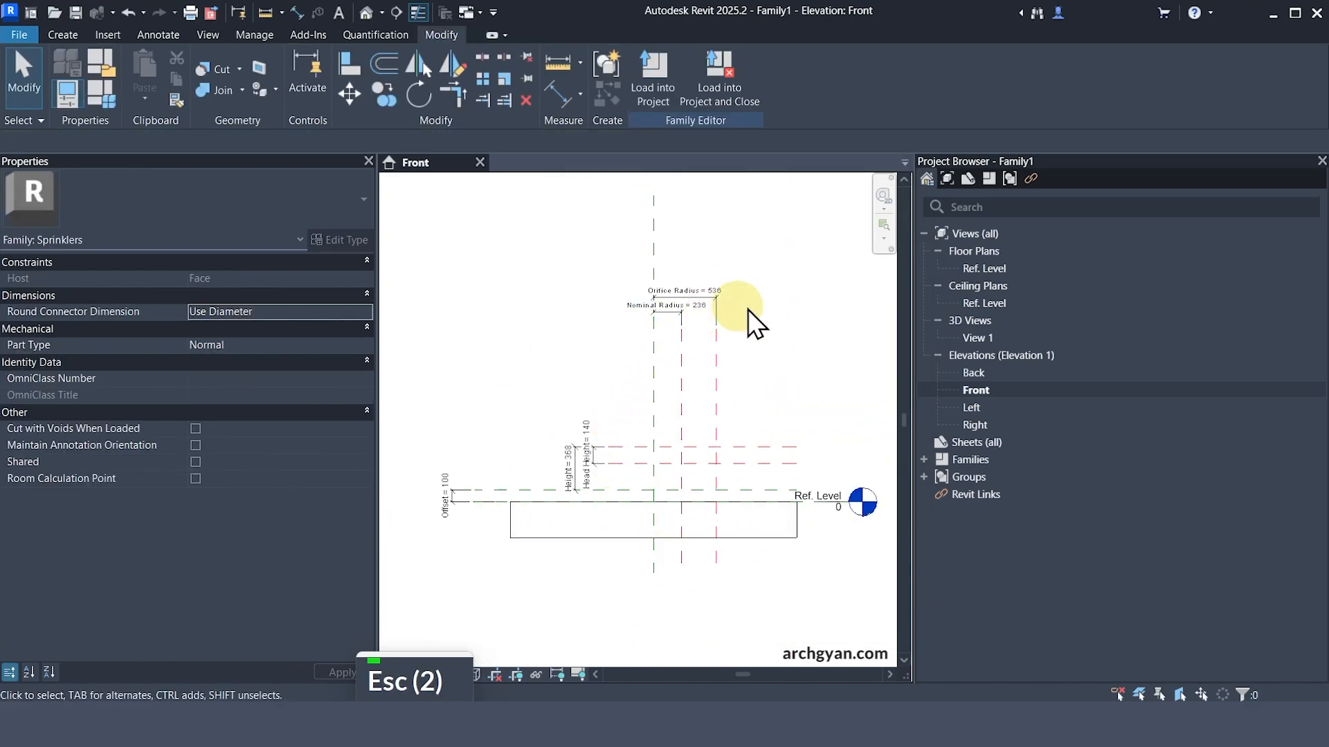
- In the family types, set Head Height to 35 and Height to 60
scroll(505, 473, up, 1)
scroll(789, 357, up, 2)
scroll(751, 339, down, 3)
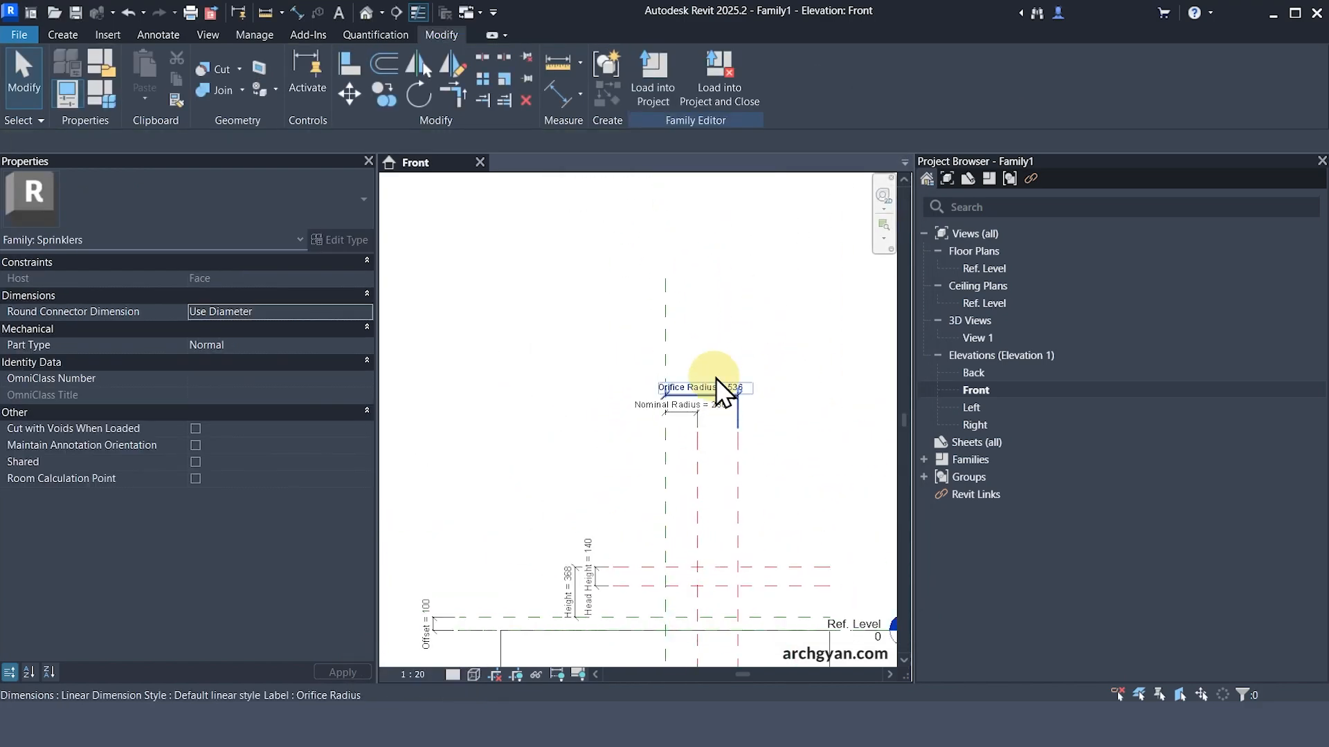
scroll(722, 397, up, 3)
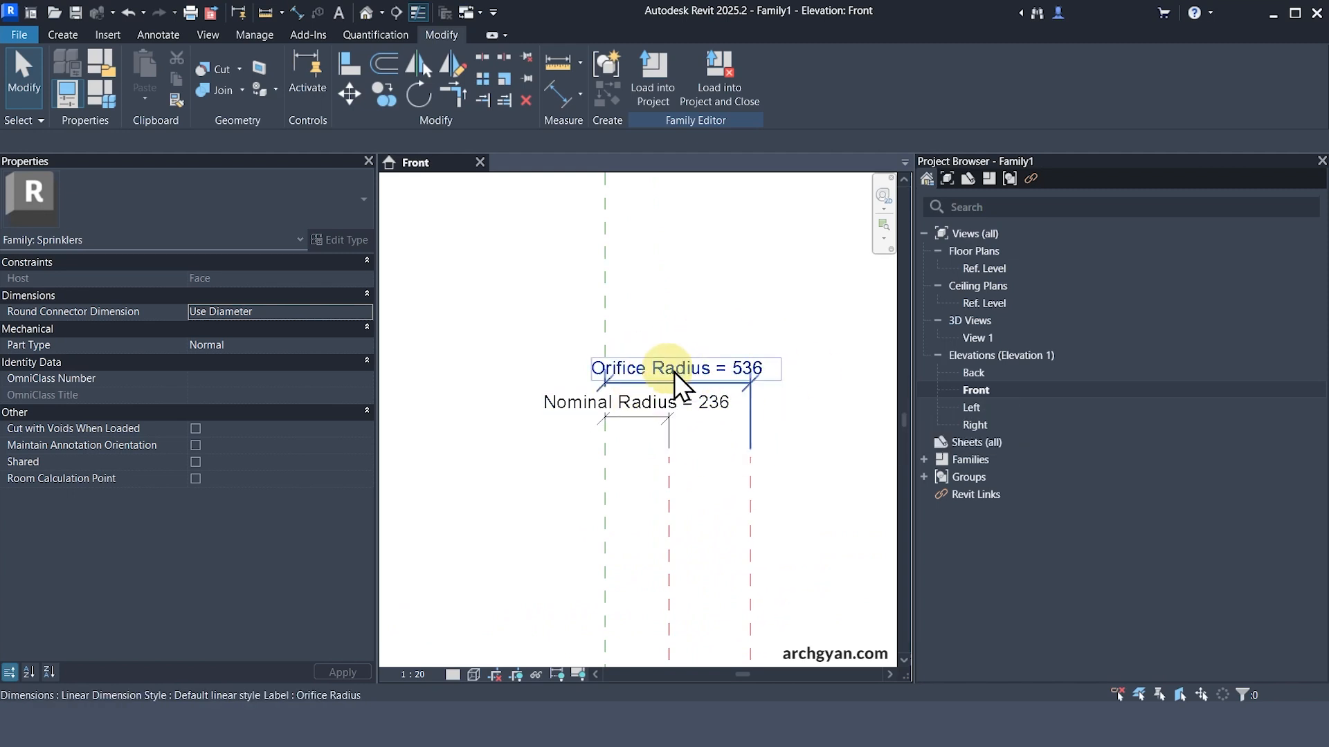
scroll(762, 365, down, 3)
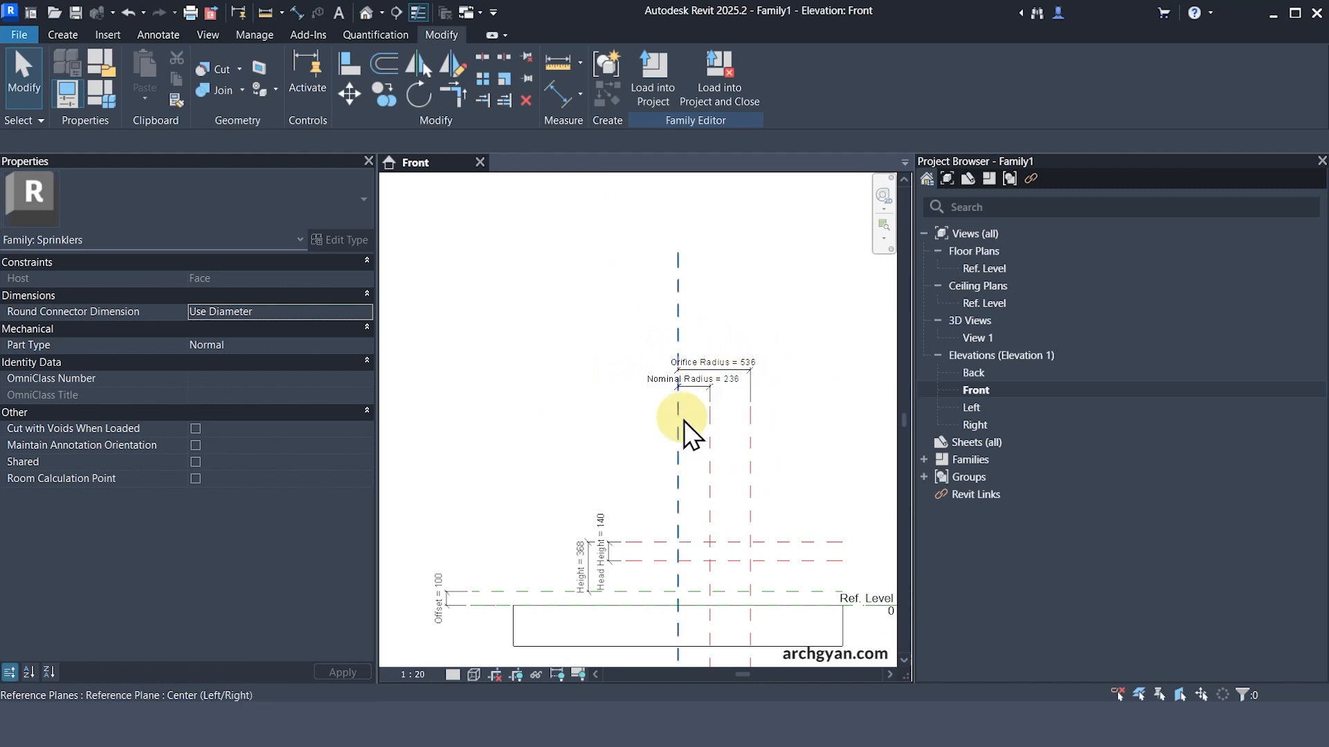
click(102, 91)
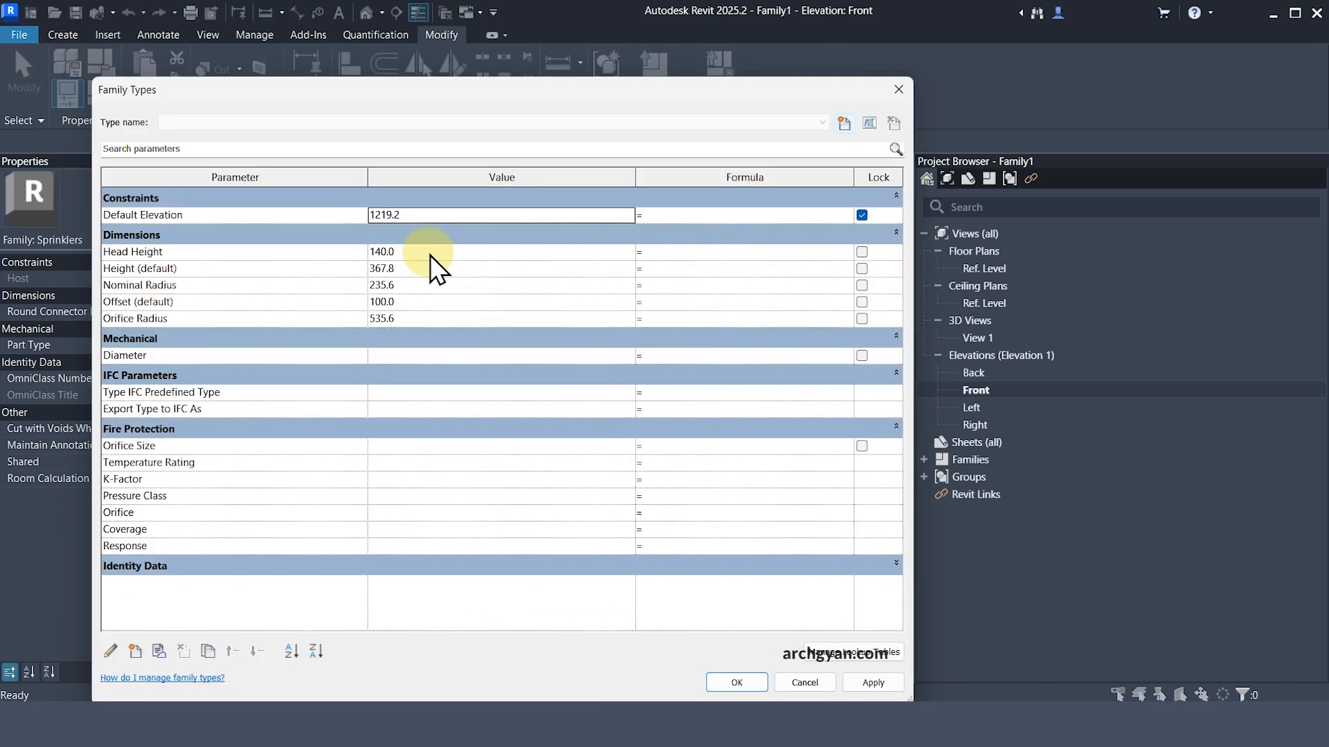
click(430, 253)
text(35)
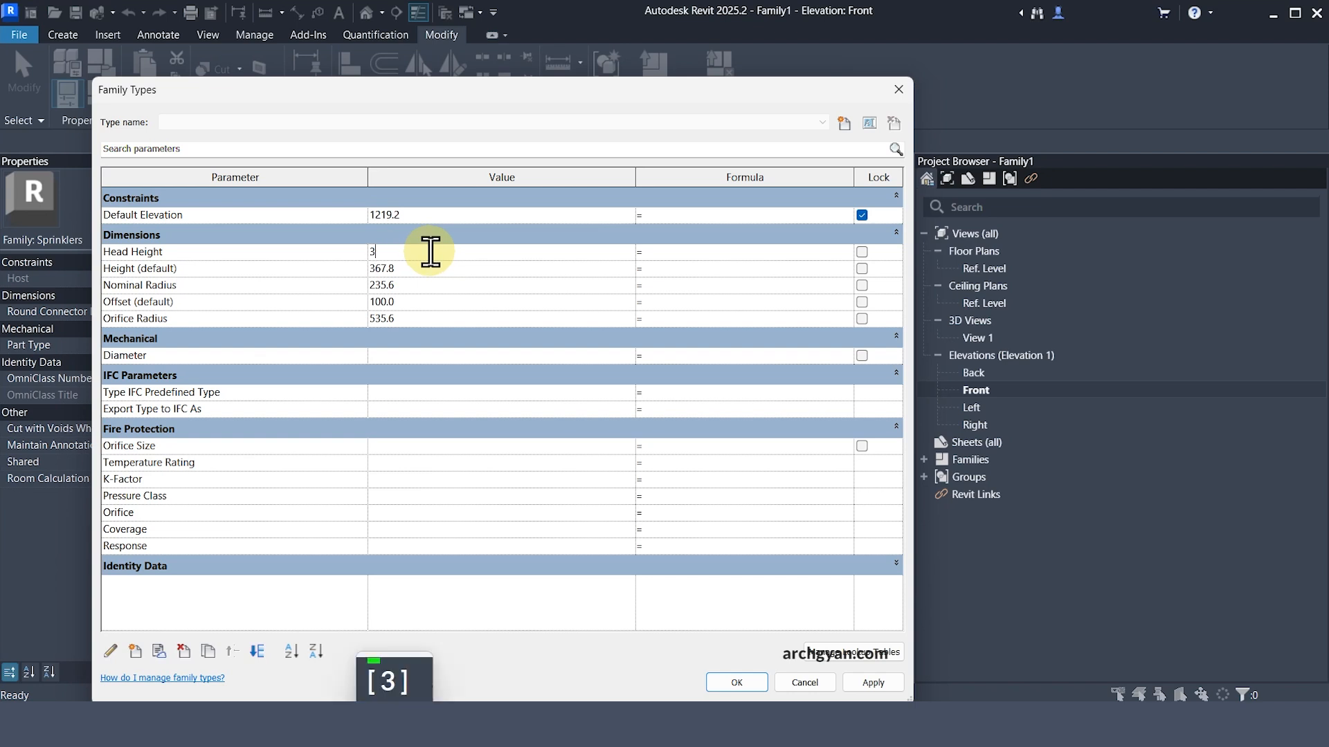
key(Return)
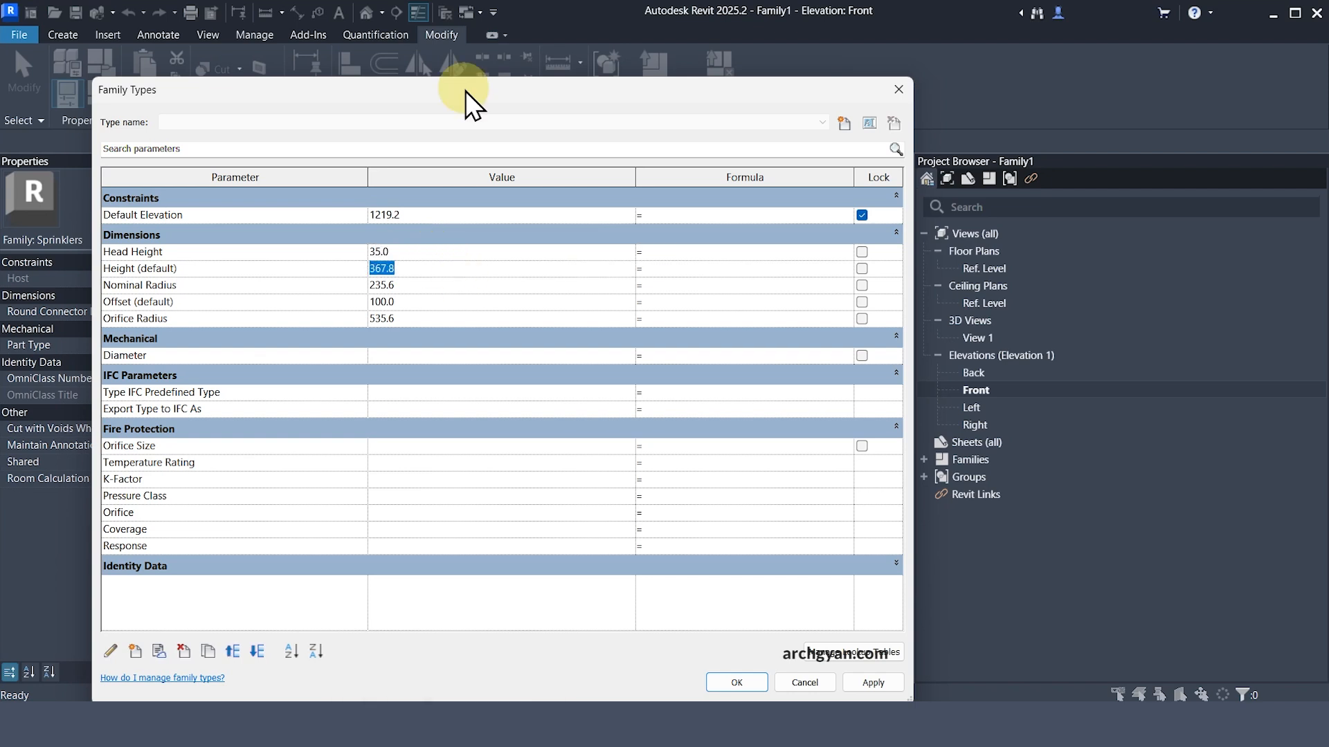
text(60)
key(Return)
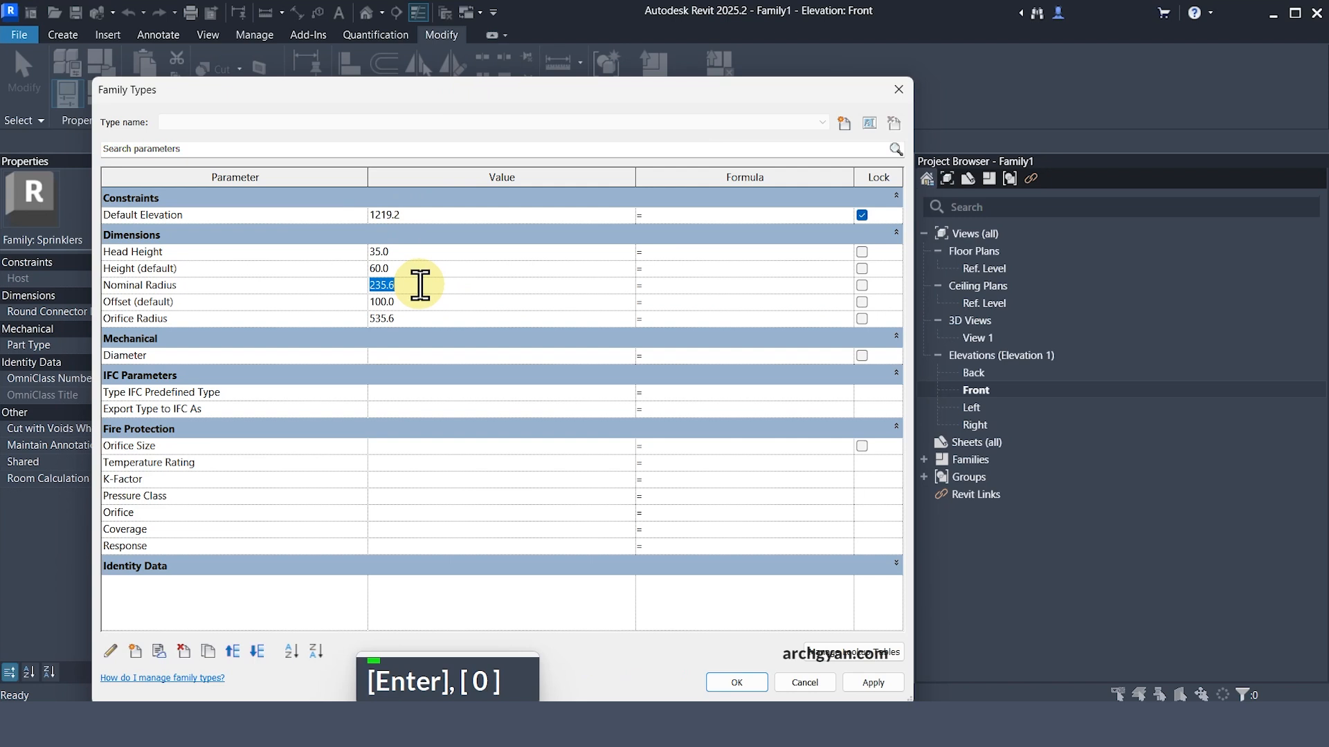
- Set Nominal Radius to 5 and Offset to 35
text(5)
key(Return)
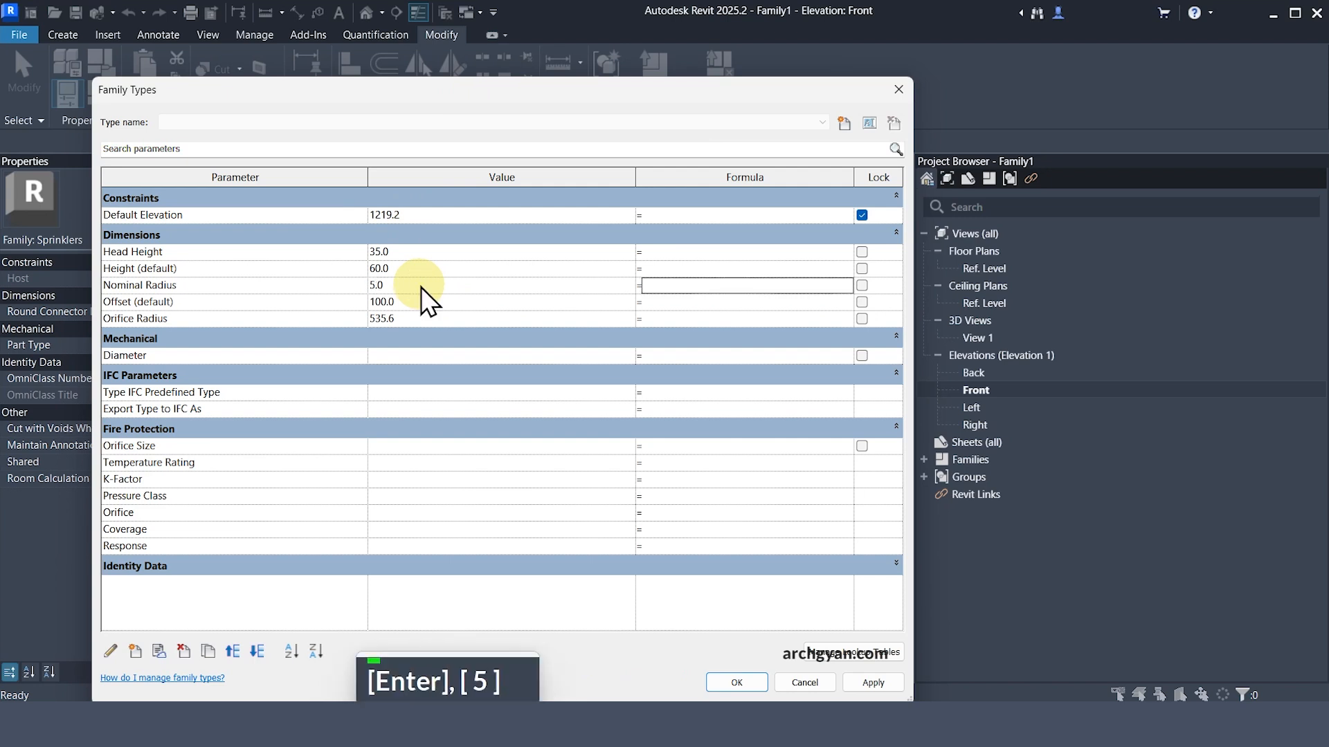
click(430, 301)
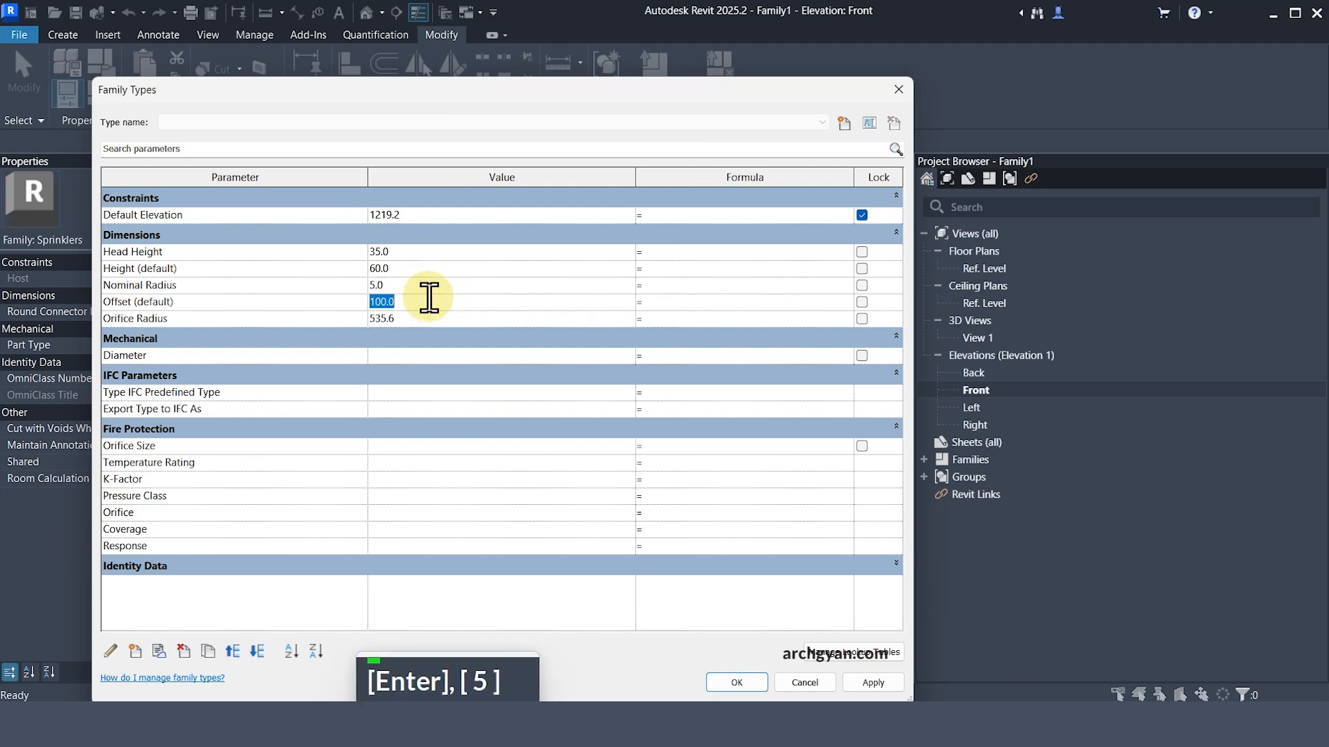
text(35)
key(Return)
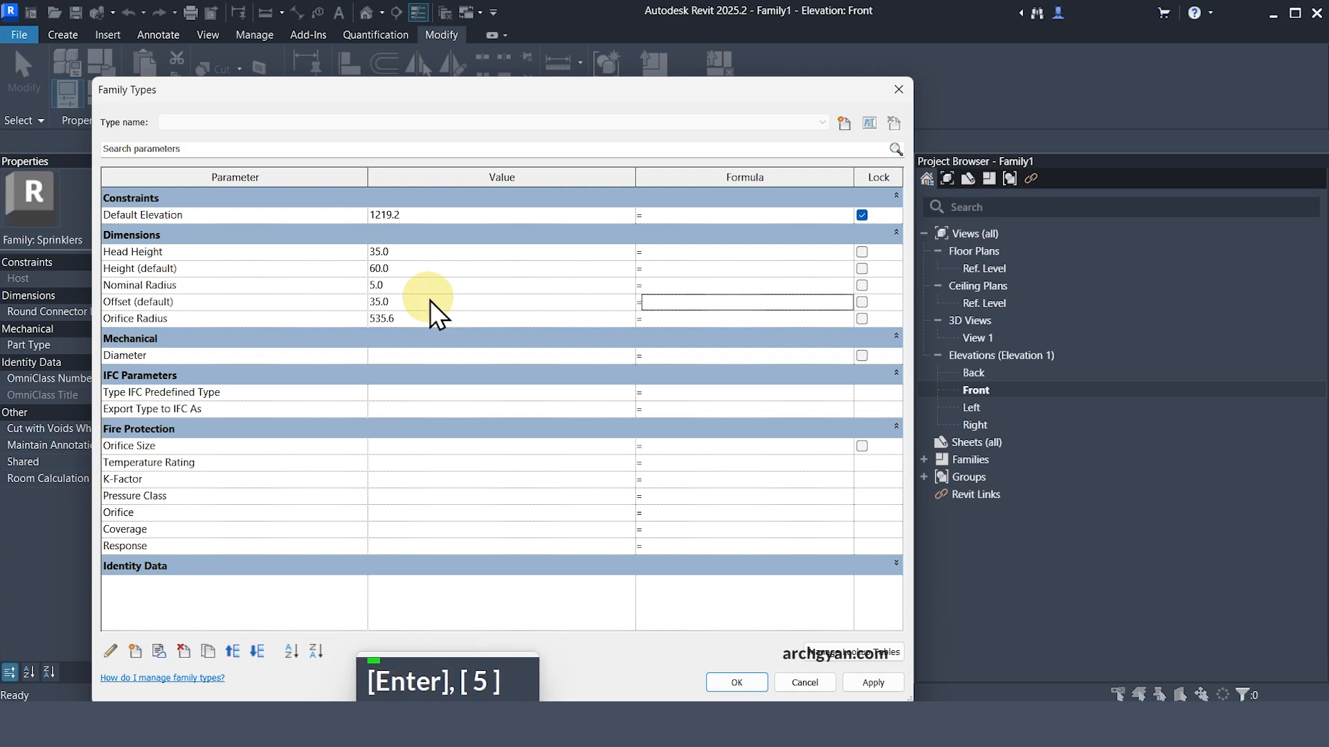
click(422, 320)
click(422, 305)
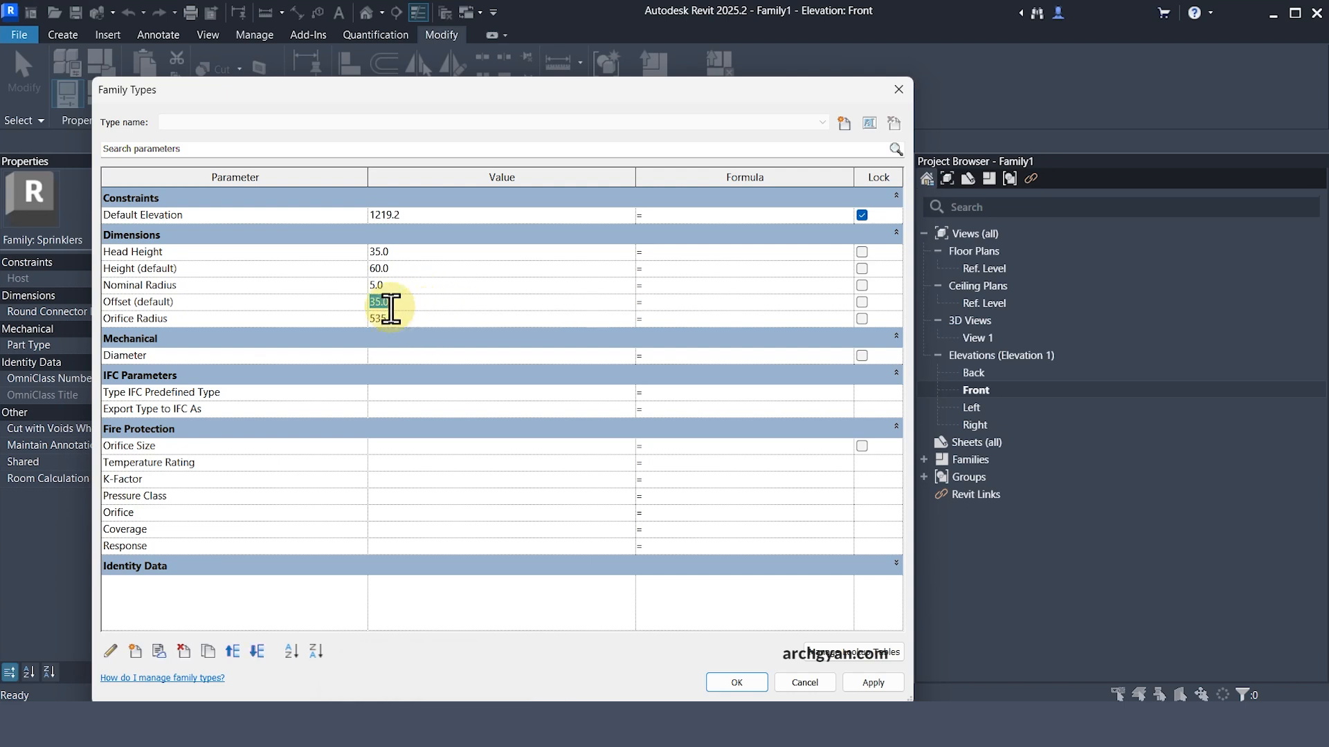
- Set Orifice Radius to 15 and apply the new family parameter values
click(445, 322)
click(446, 323)
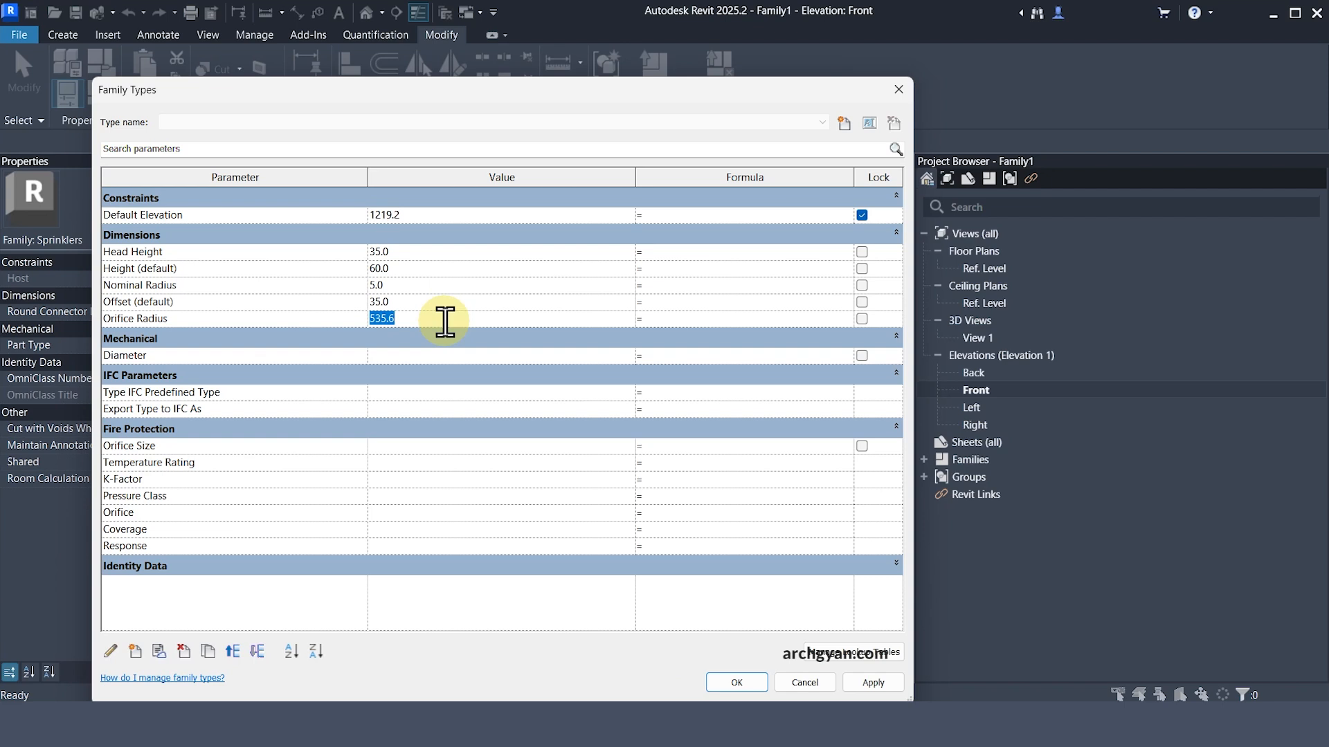
text(15)
key(Return)
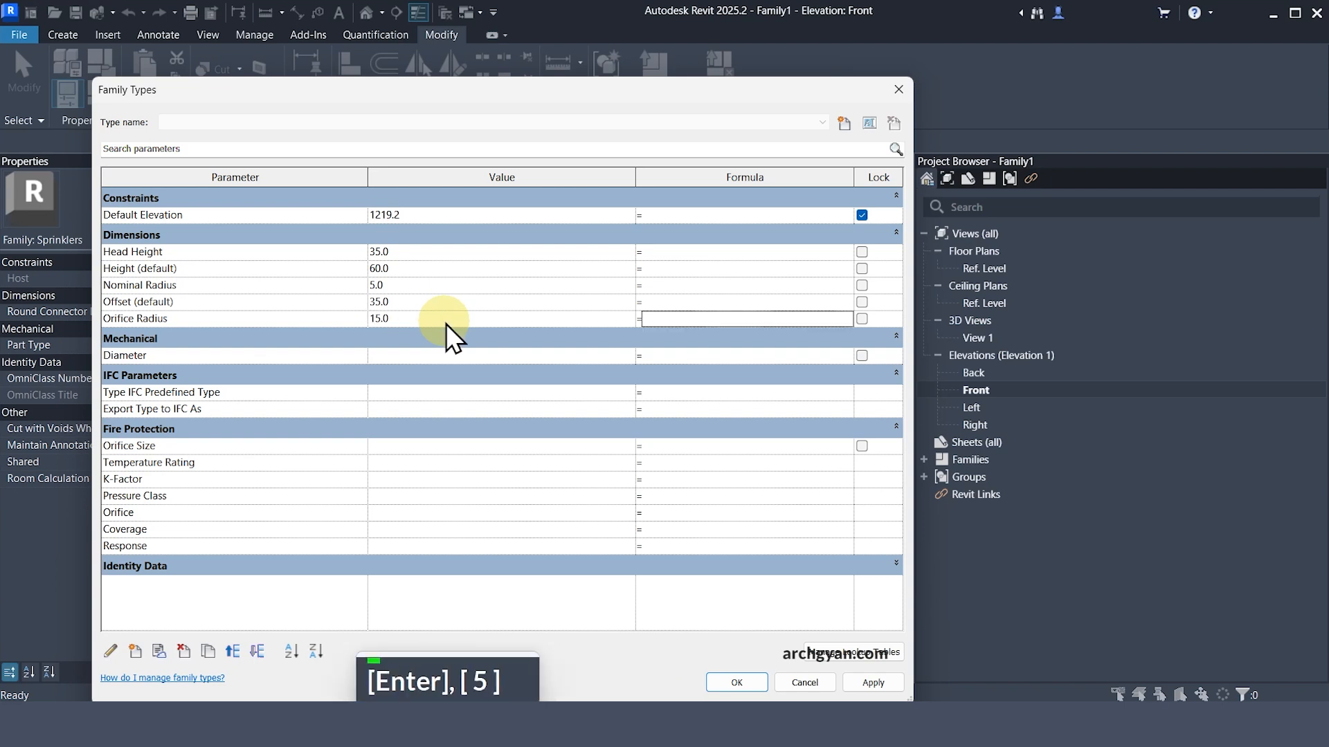
click(879, 685)
click(754, 681)
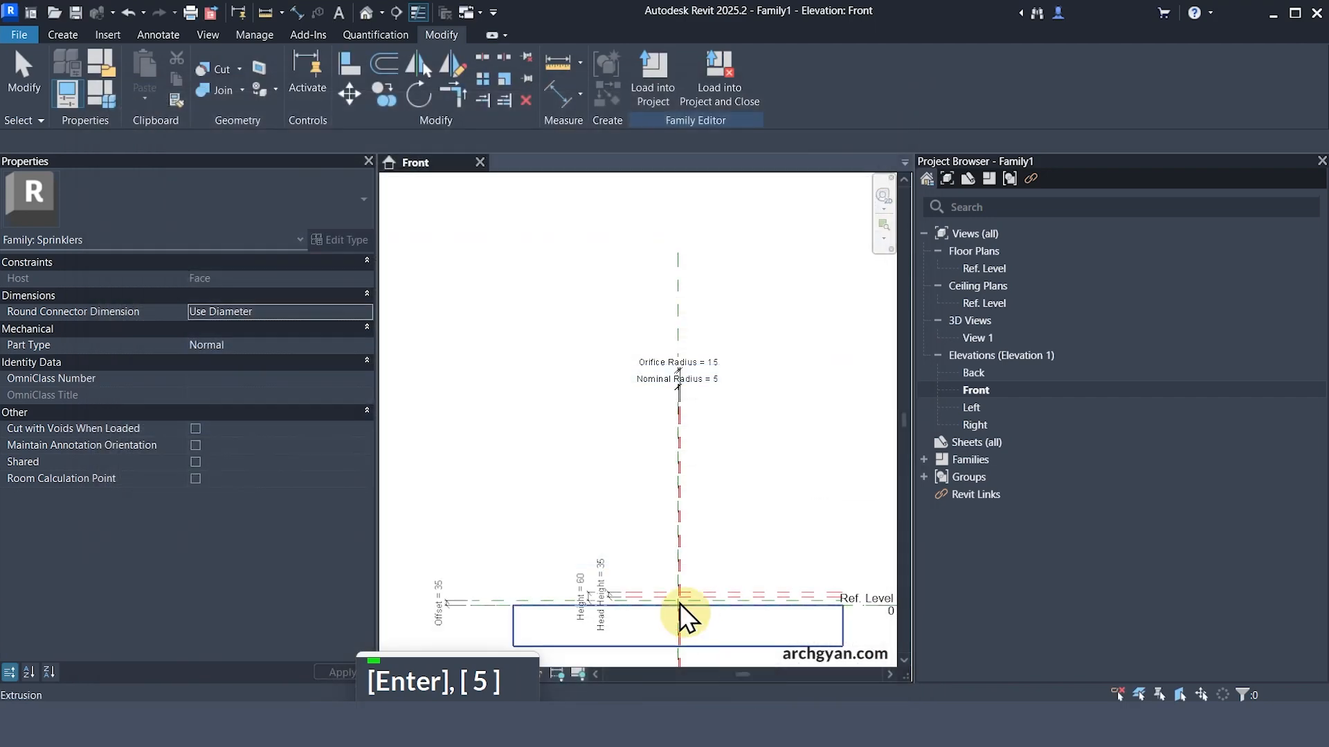
- Copy the upper horizontal red reference plane 1 mm downward
scroll(665, 451, down, 4)
scroll(634, 546, up, 5)
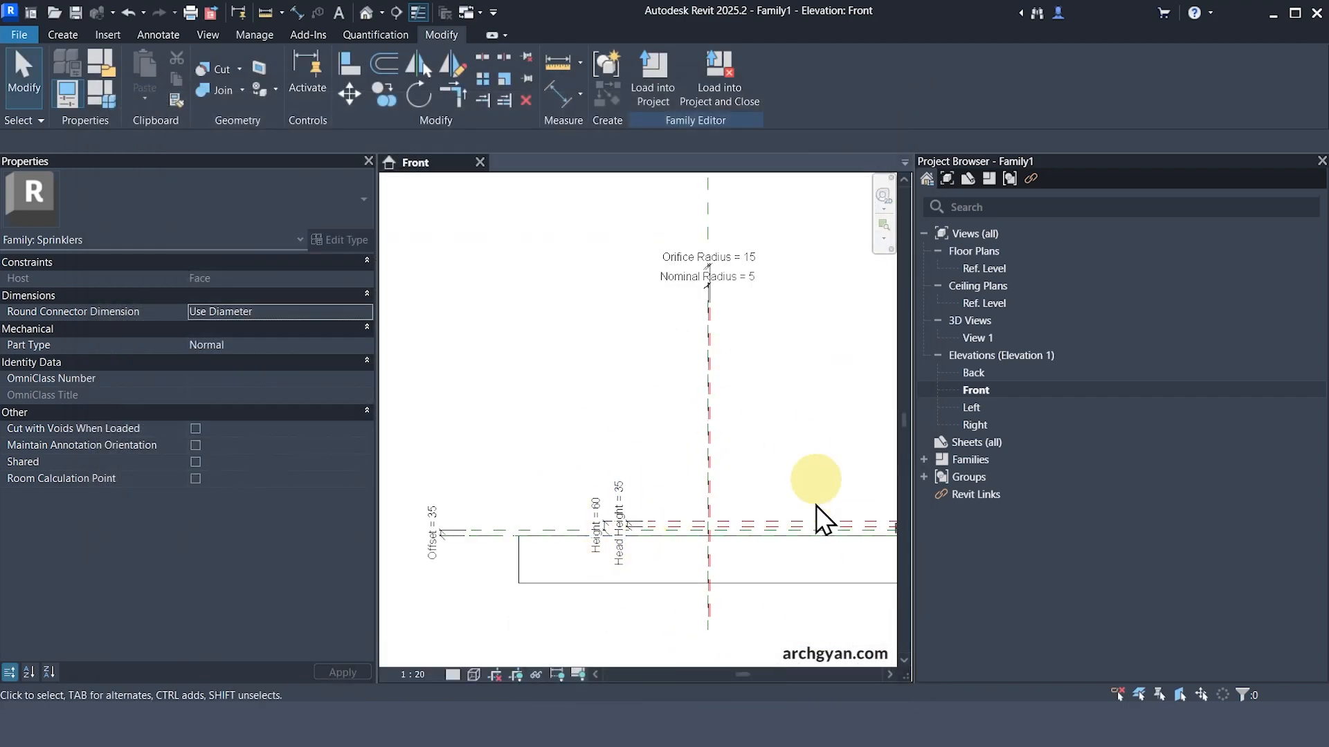
scroll(716, 408, down, 2)
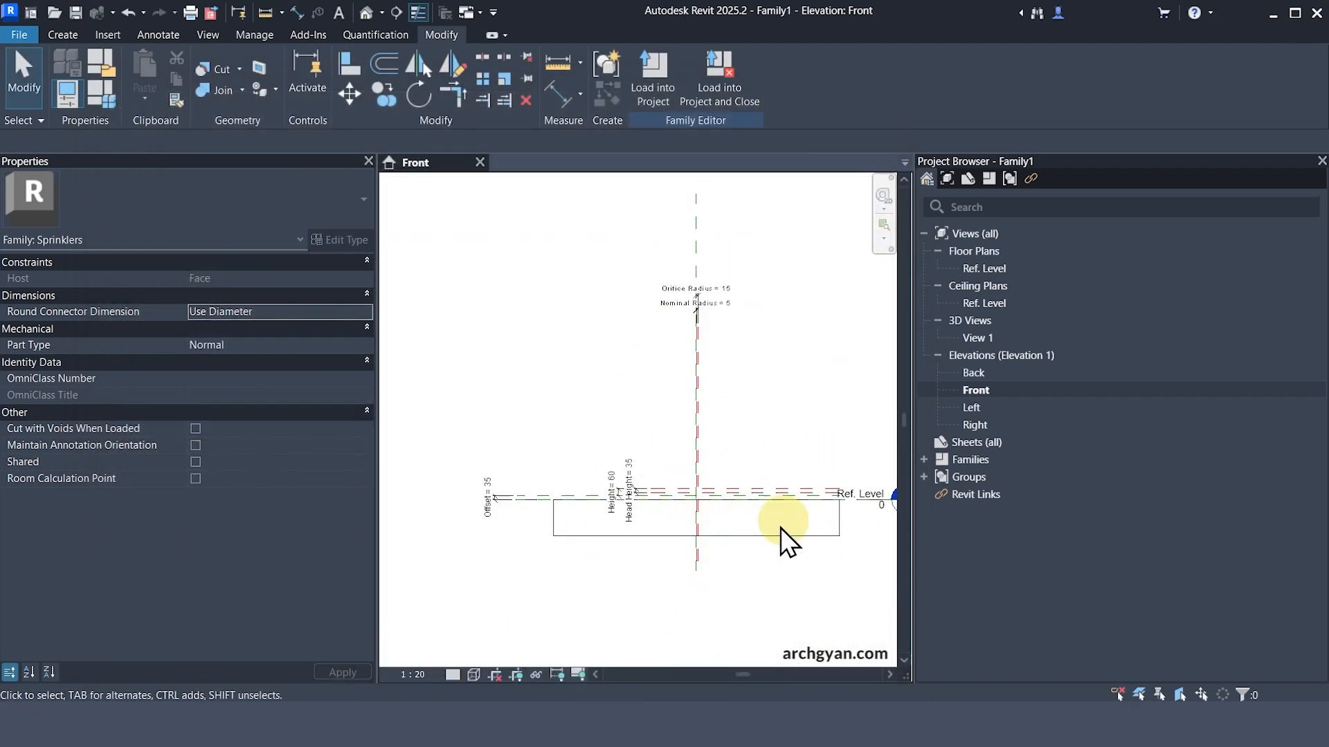
scroll(736, 519, up, 4)
click(677, 470)
key(Escape)
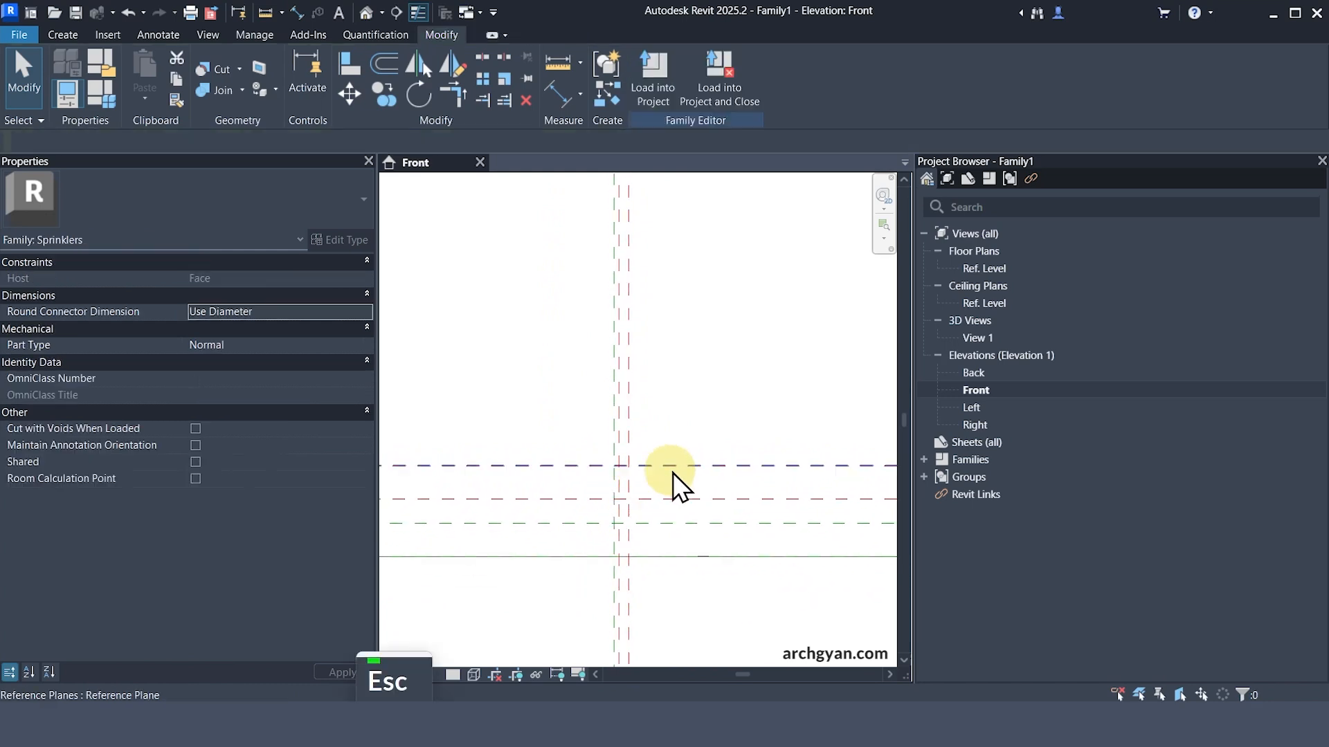
key(Escape)
click(676, 465)
key(c)
key(o)
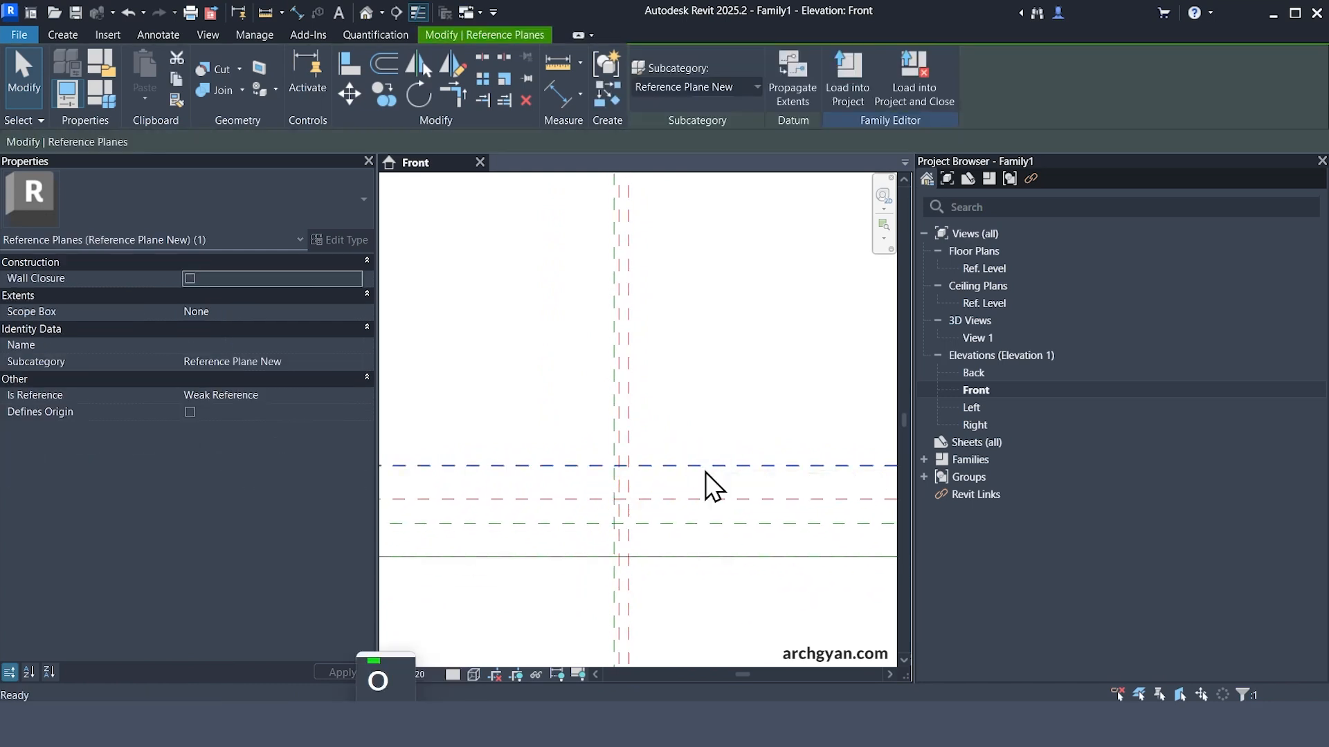
scroll(692, 470, up, 2)
click(689, 465)
text(1)
key(Return)
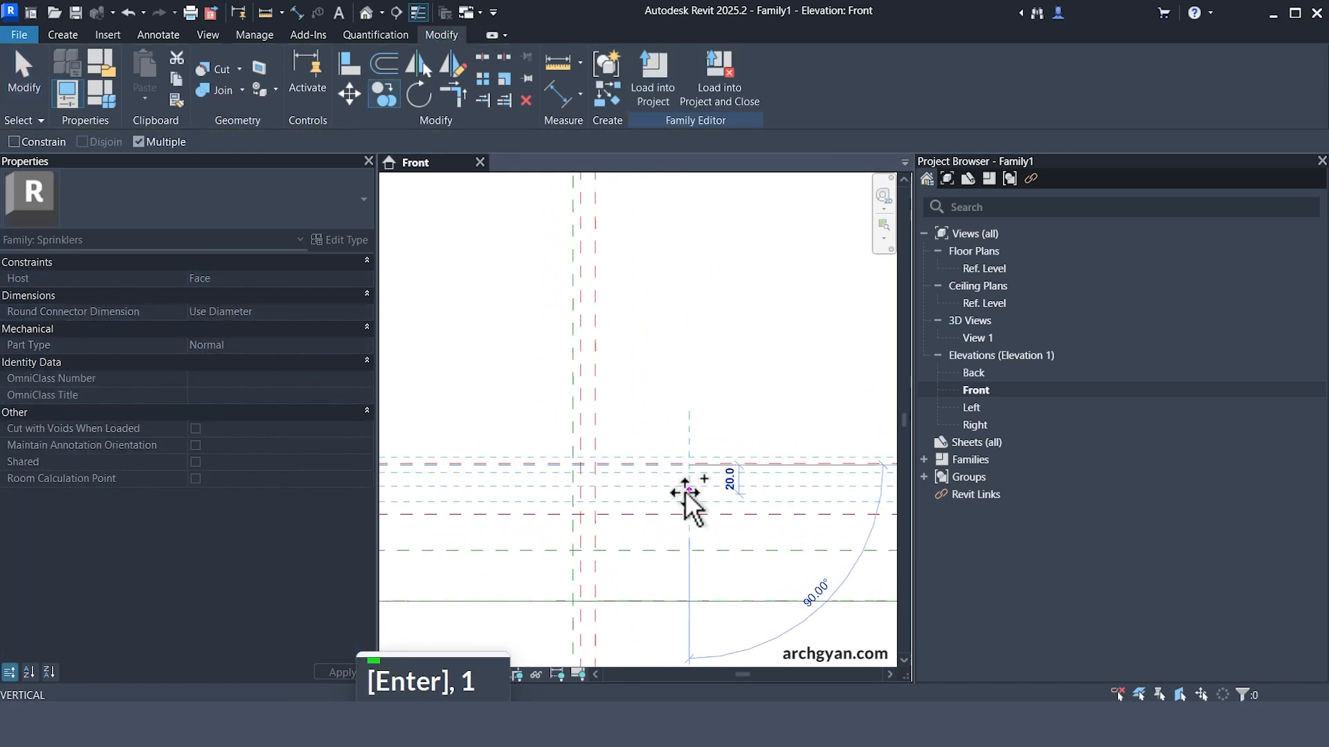
key(Escape)
key(Escape)
- Copy the lower horizontal red reference plane 1 mm upward
click(667, 518)
key(c)
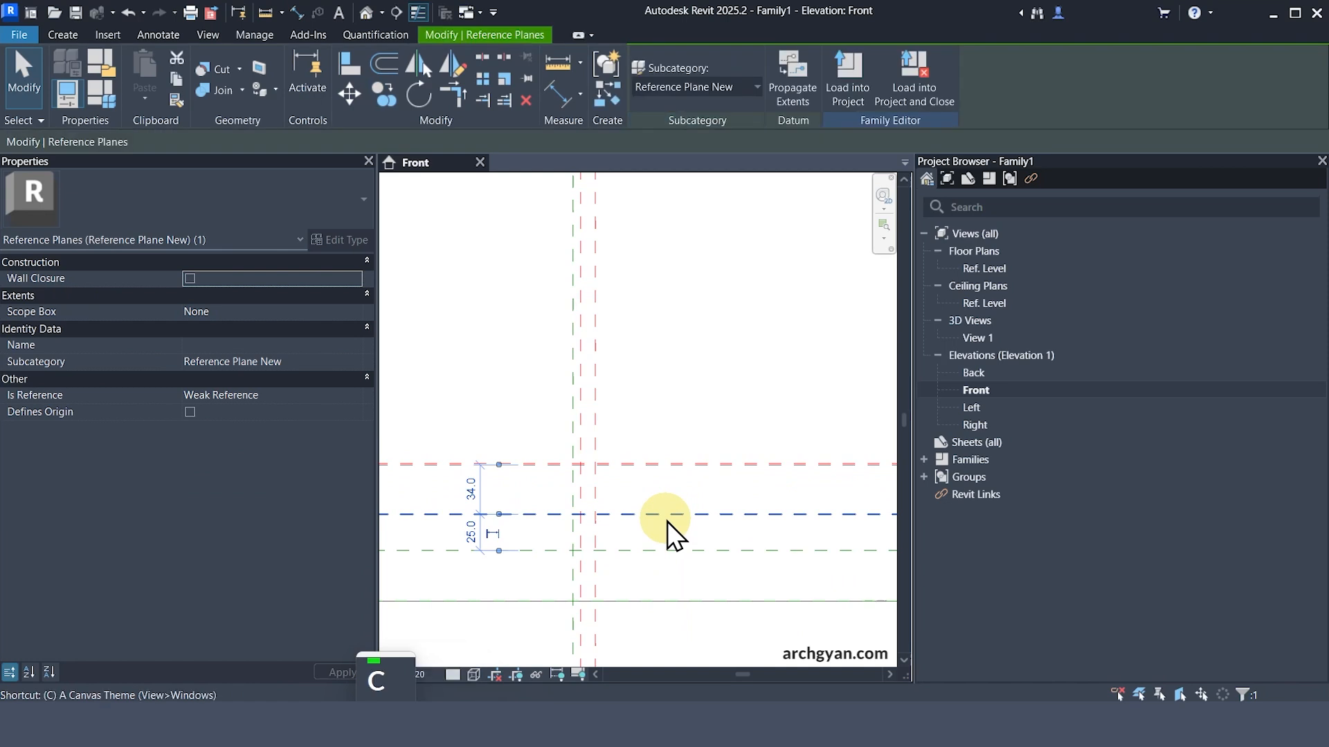
key(o)
scroll(697, 522, up, 2)
click(683, 507)
text(1)
key(Return)
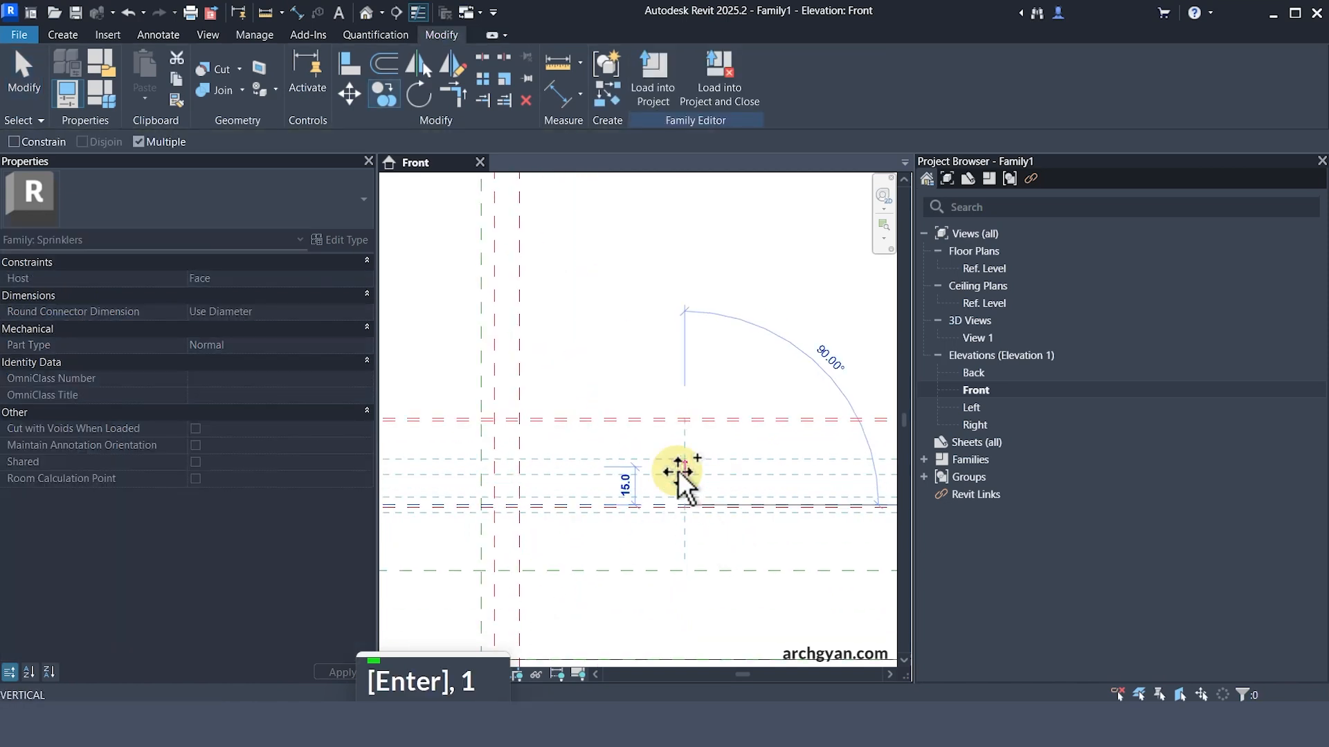
key(Escape)
key(Escape)
scroll(623, 477, up, 4)
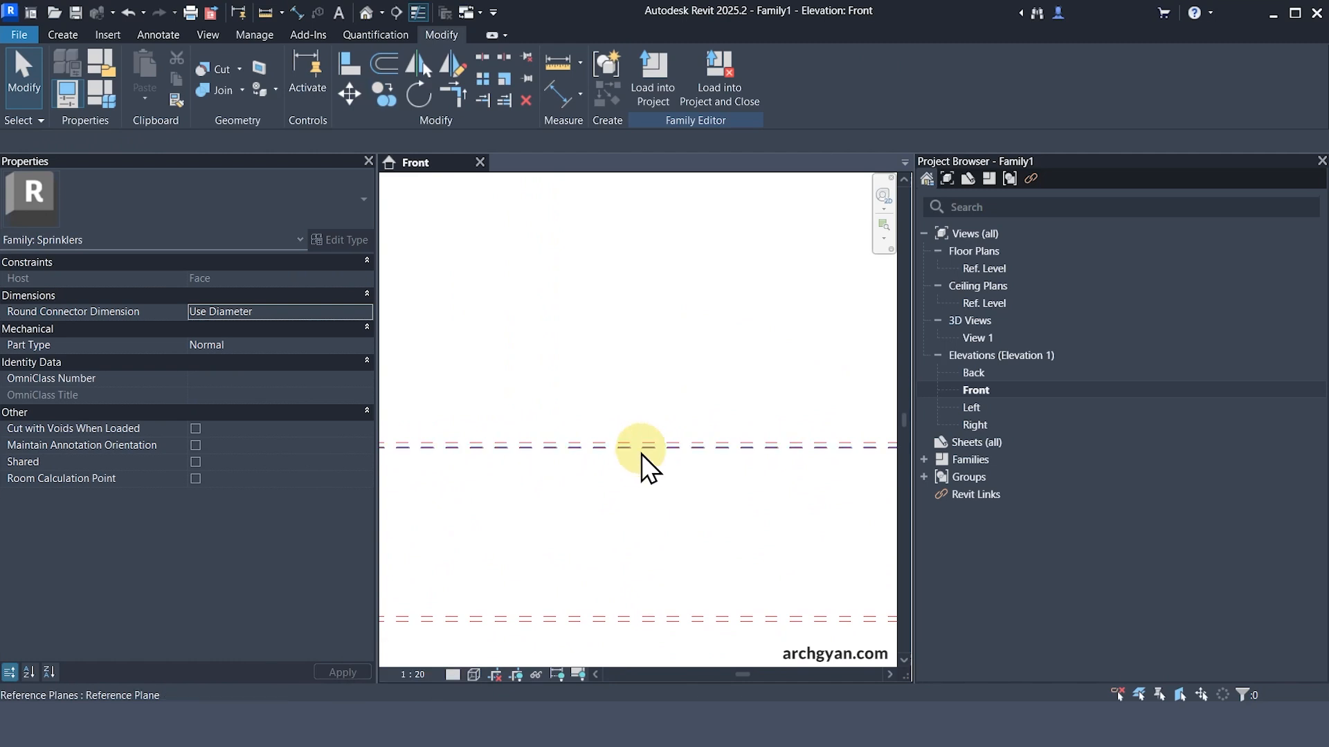
- Dimension the gap between the two upper horizontal reference planes and lock it
key(d)
key(i)
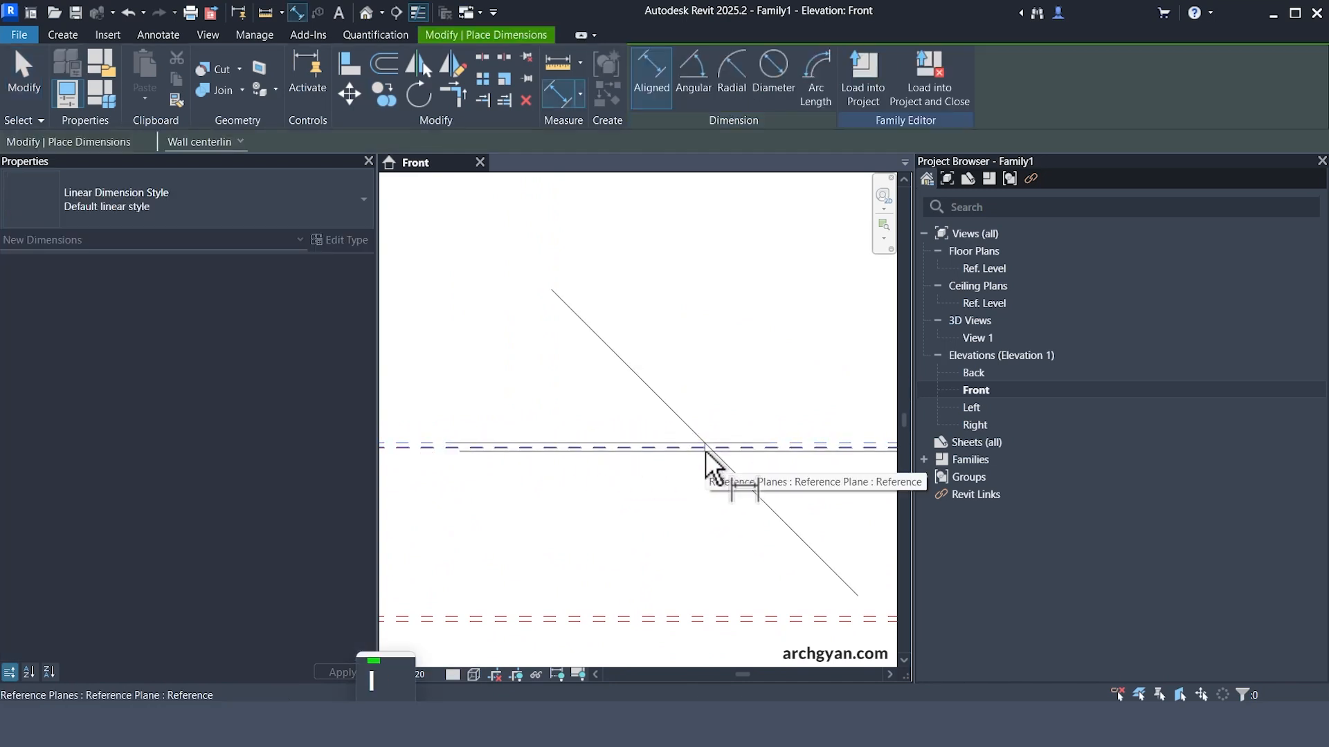
scroll(704, 449, down, 6)
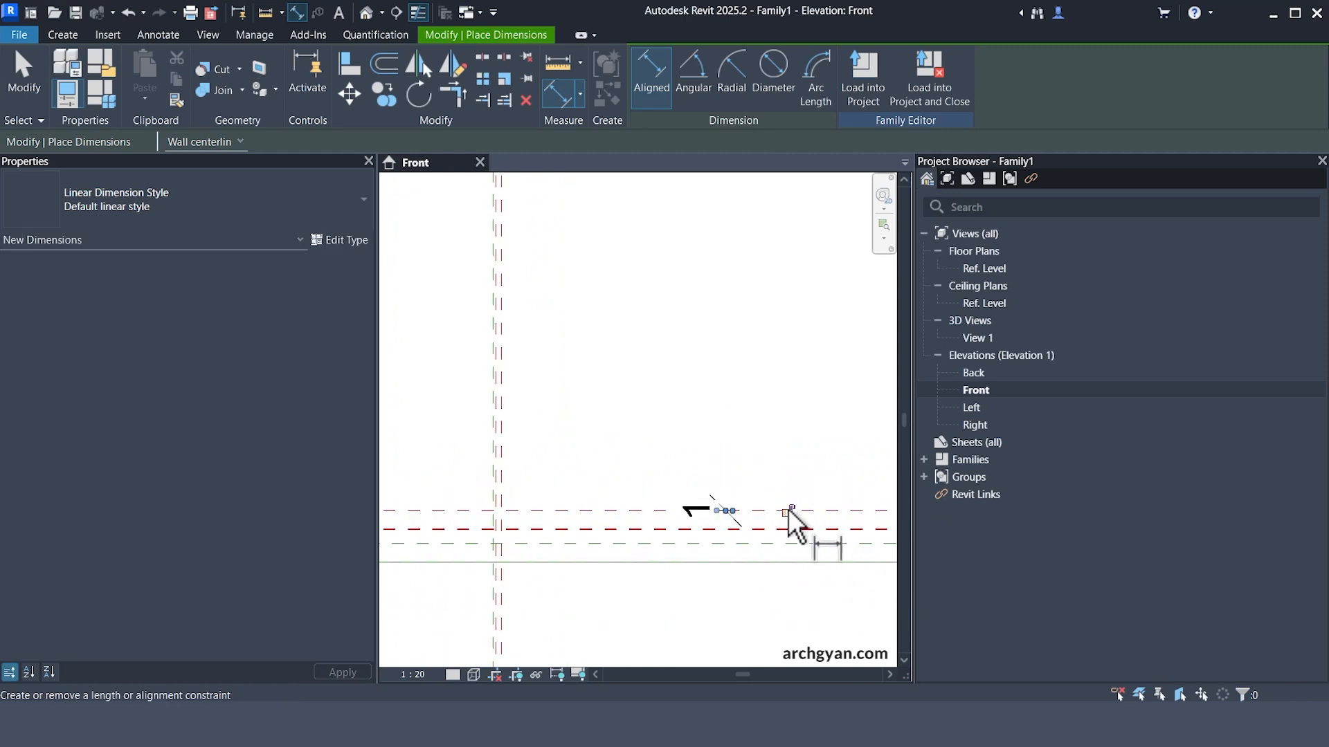
scroll(735, 554, up, 5)
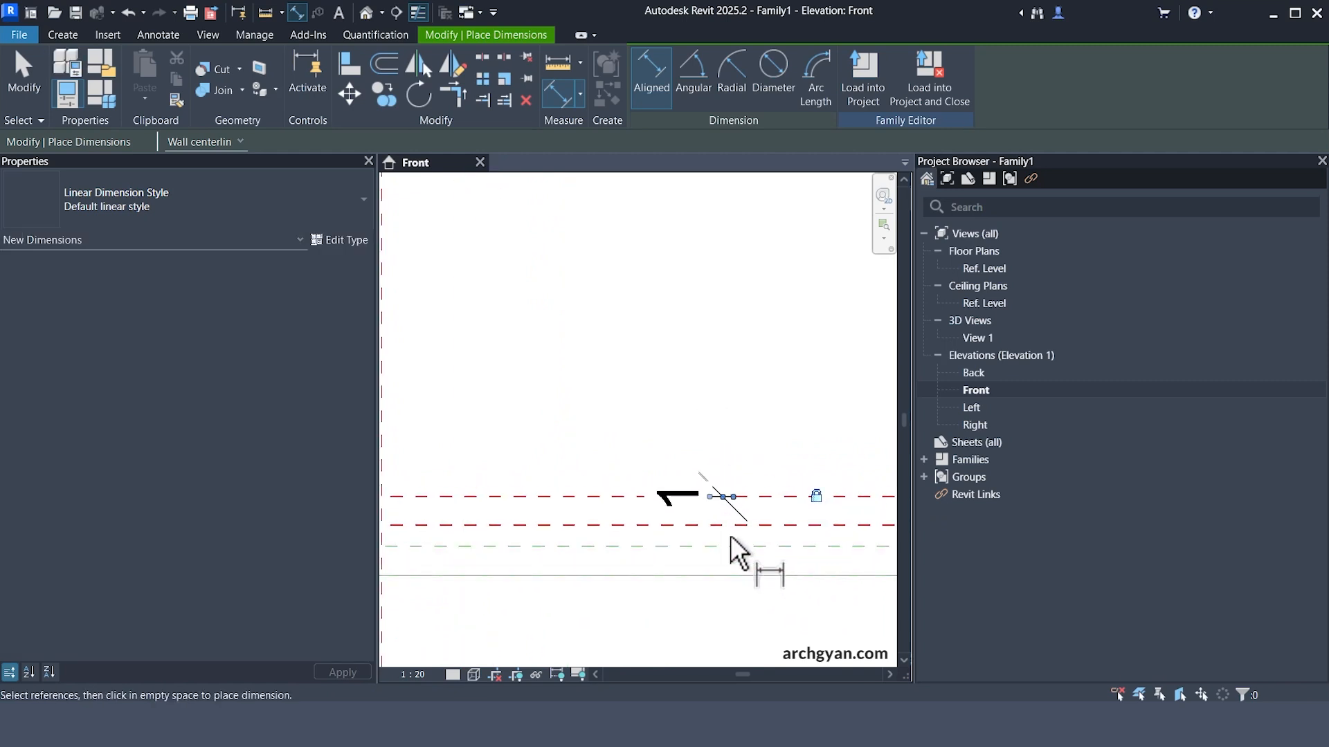
- Dimension the gap between the two lower horizontal reference planes and lock it
click(645, 523)
key(Escape)
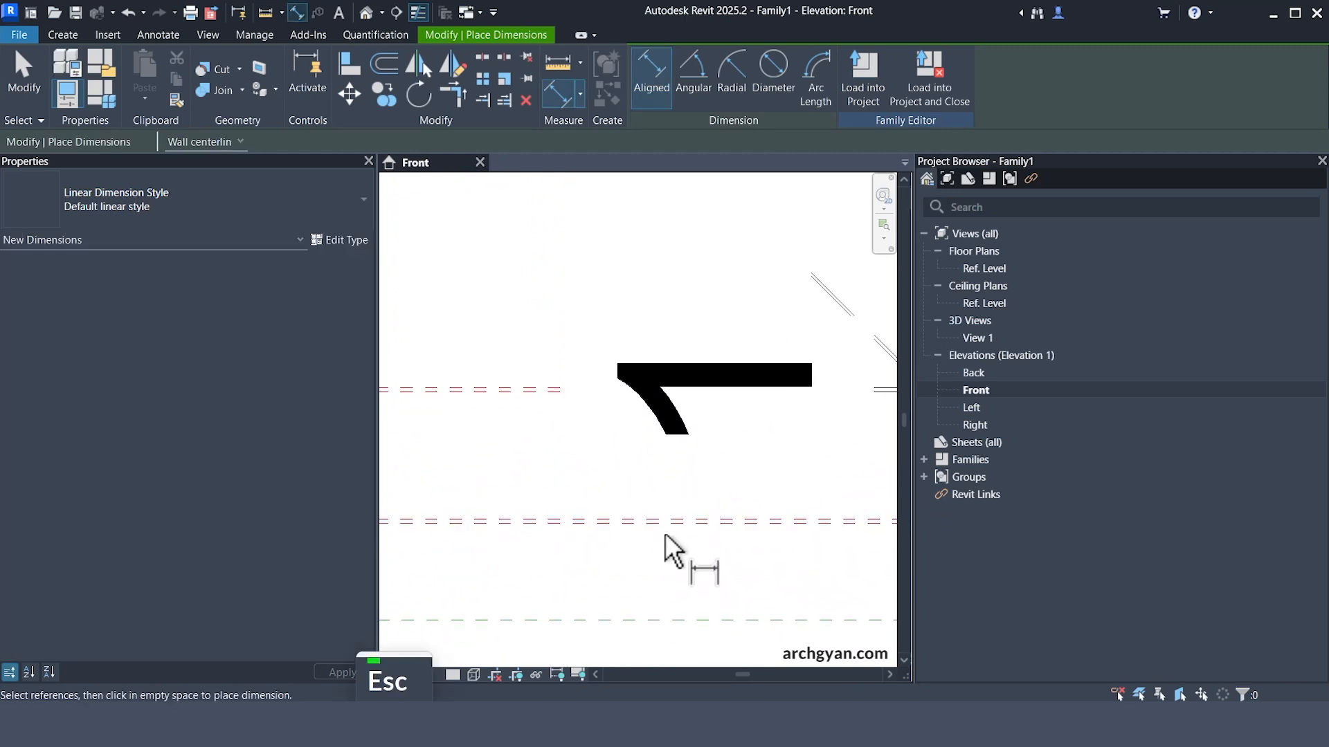
click(668, 527)
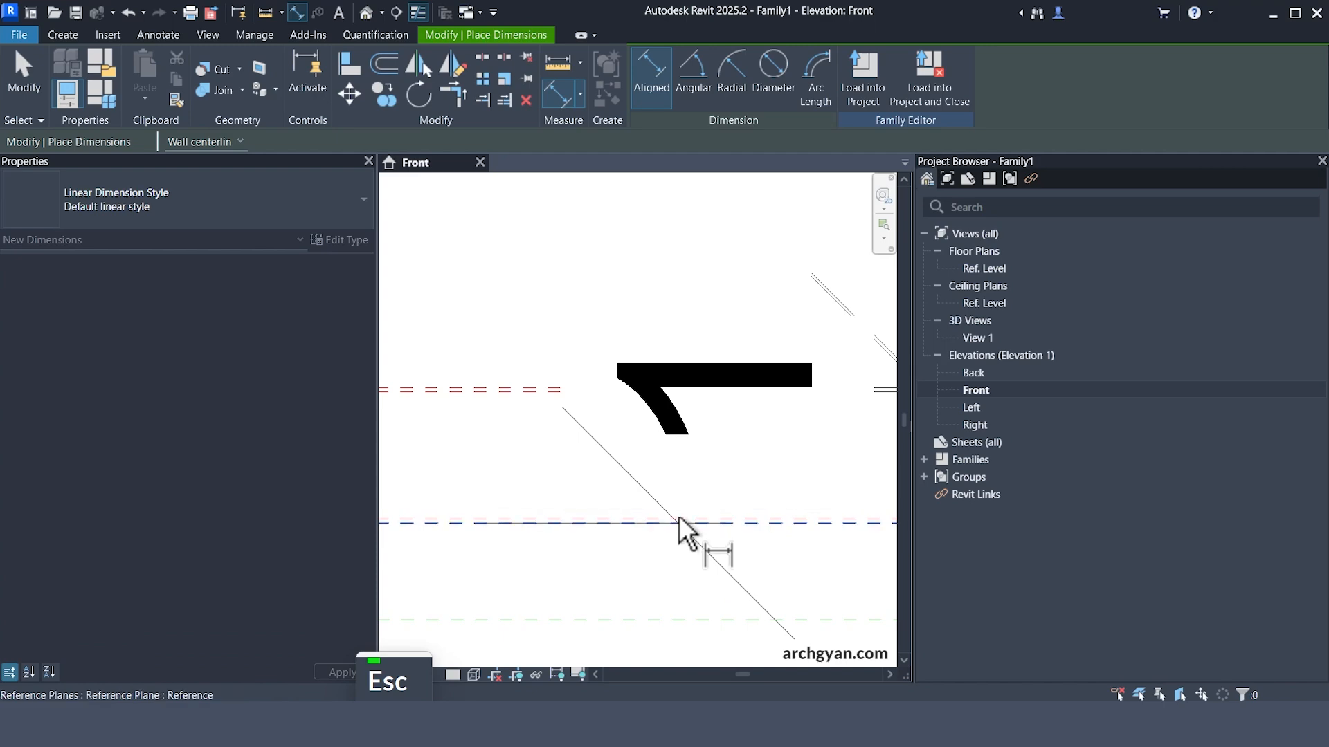
scroll(734, 543, down, 8)
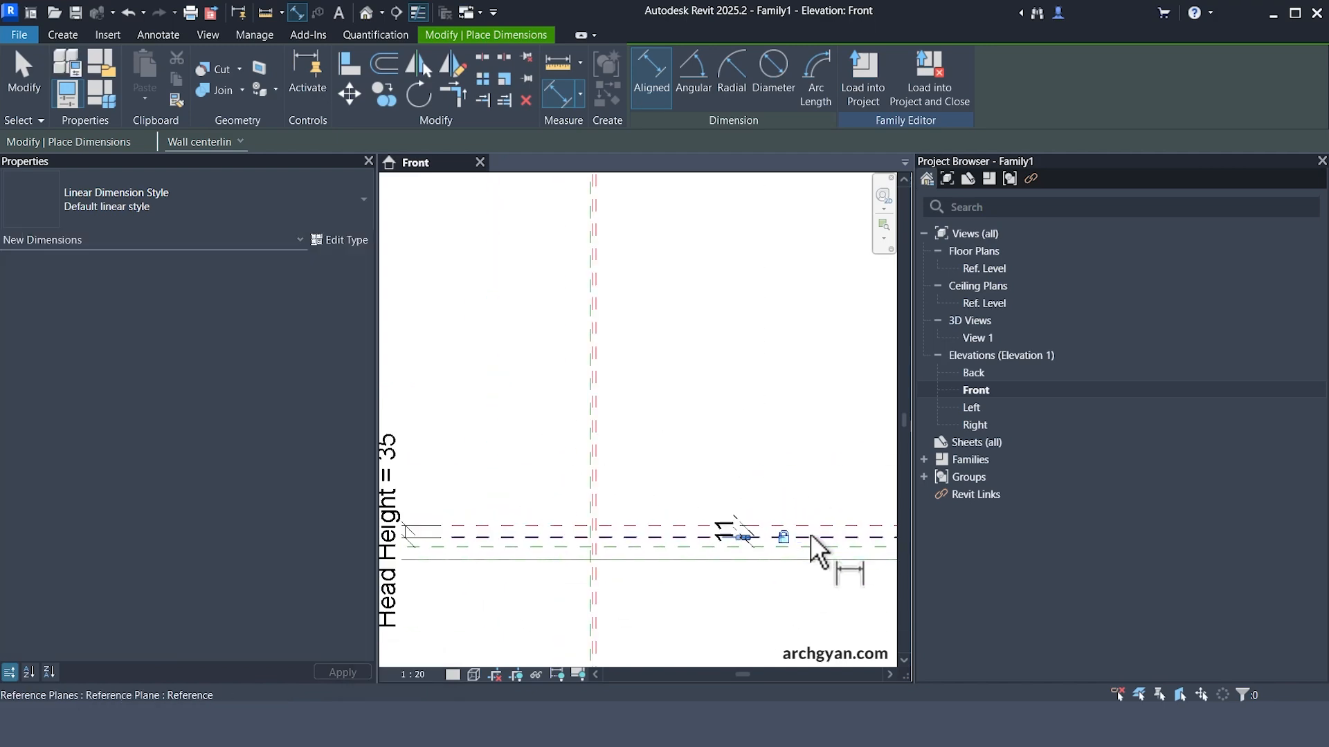
scroll(811, 533, down, 2)
key(Escape)
key(Escape)
key(Escape)
- Set the Head Height family parameter to 10 and apply it
scroll(642, 541, up, 5)
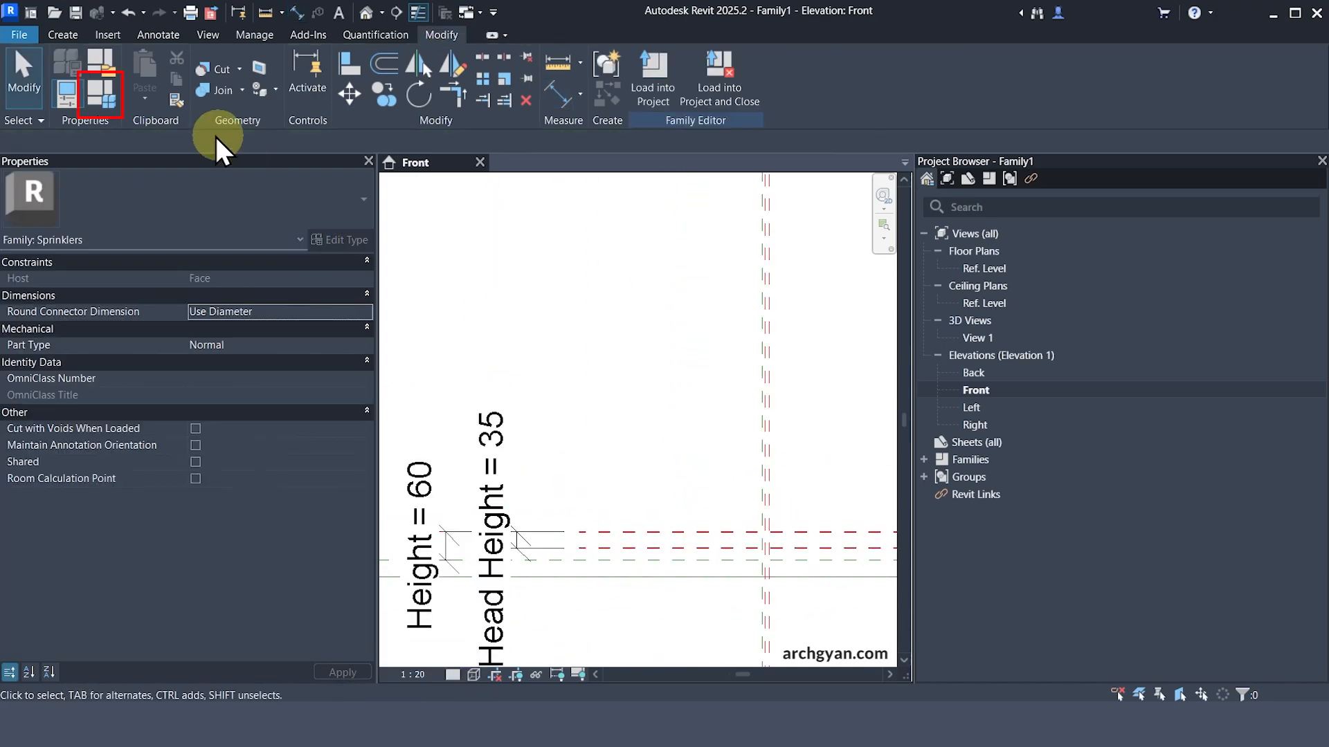
click(99, 97)
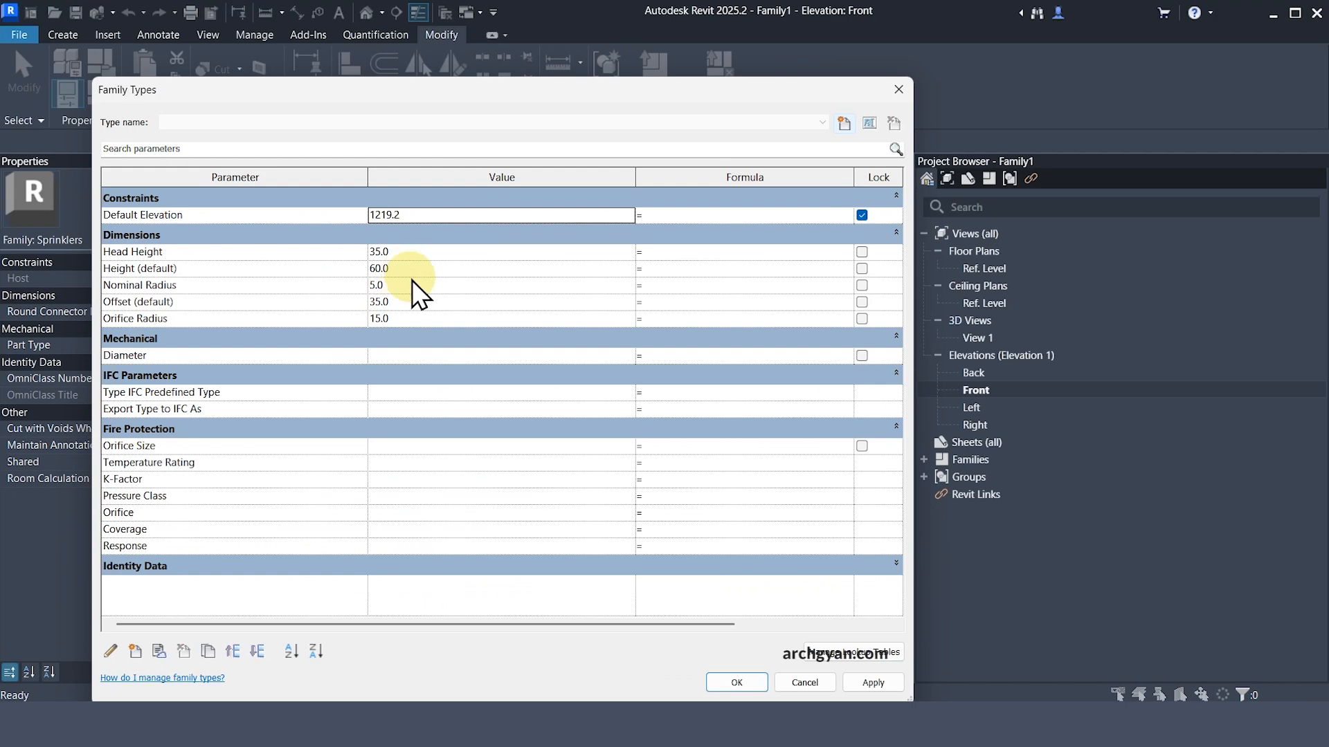
click(413, 289)
click(415, 301)
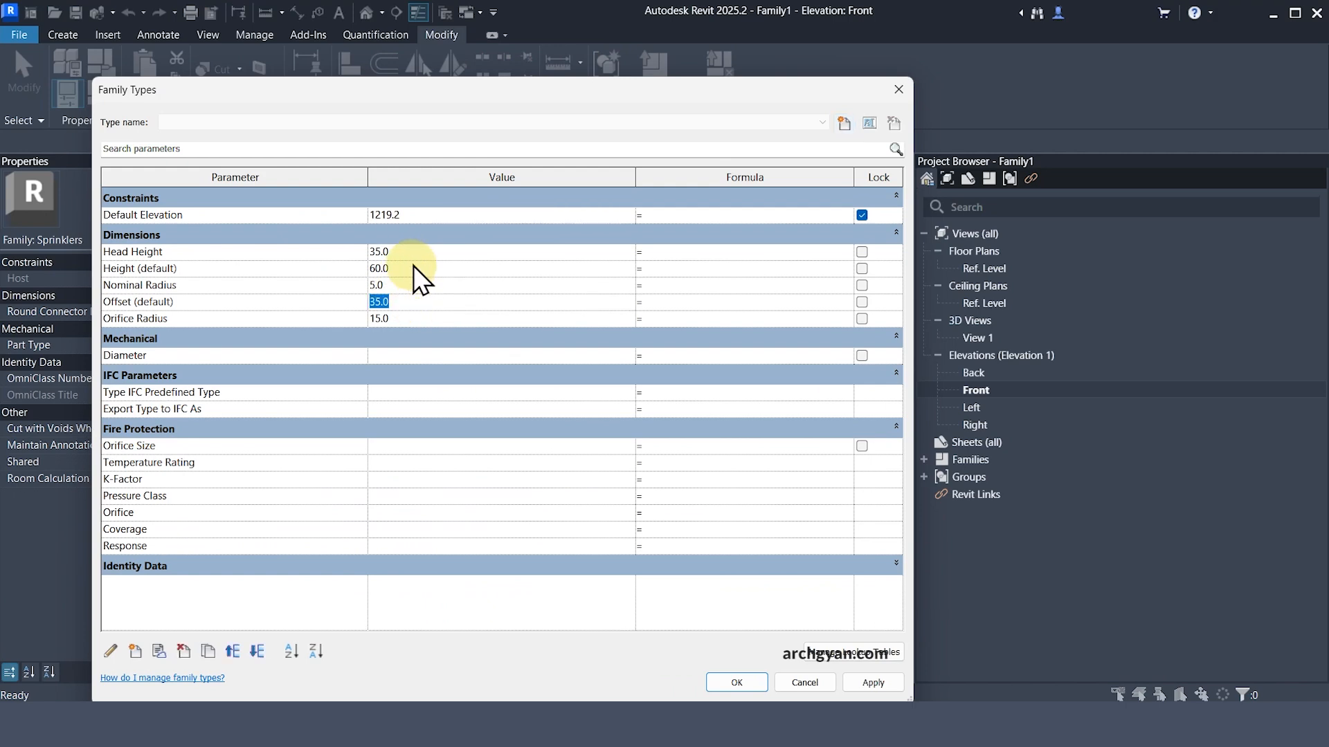
text(10)
key(Return)
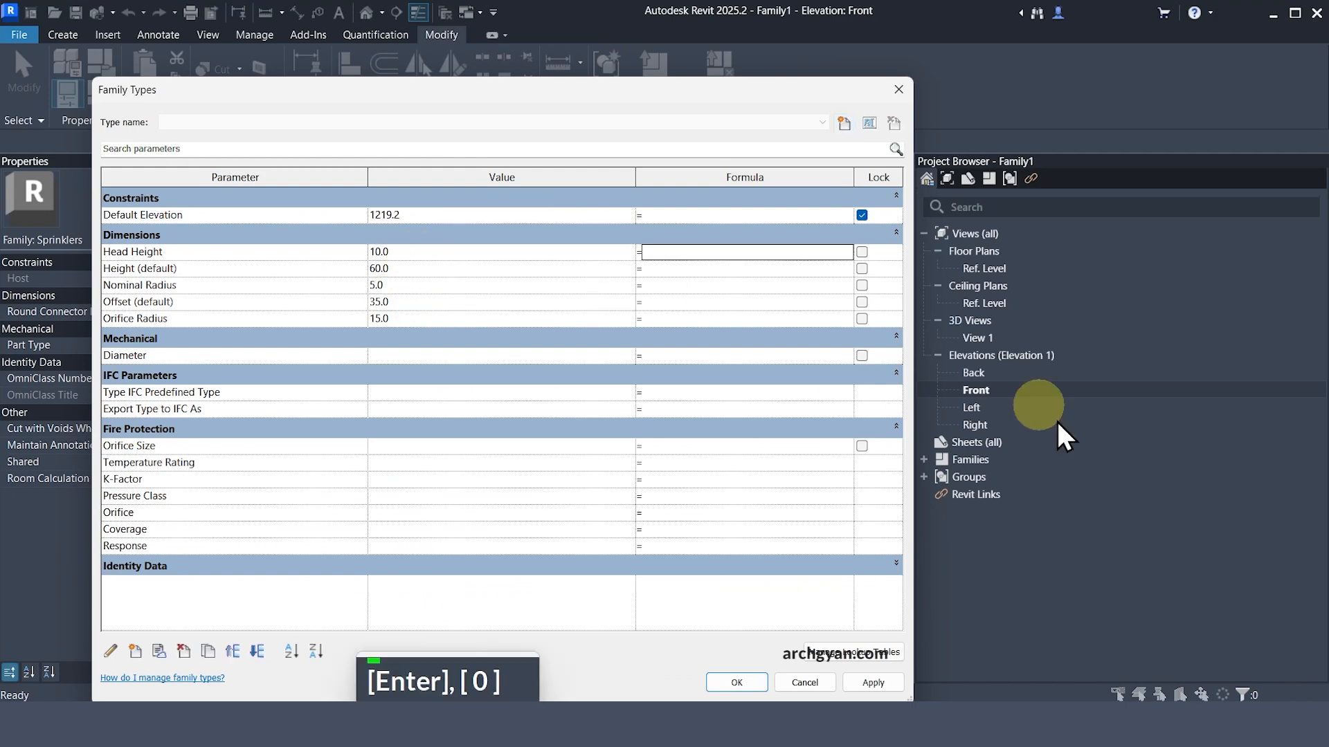
click(746, 682)
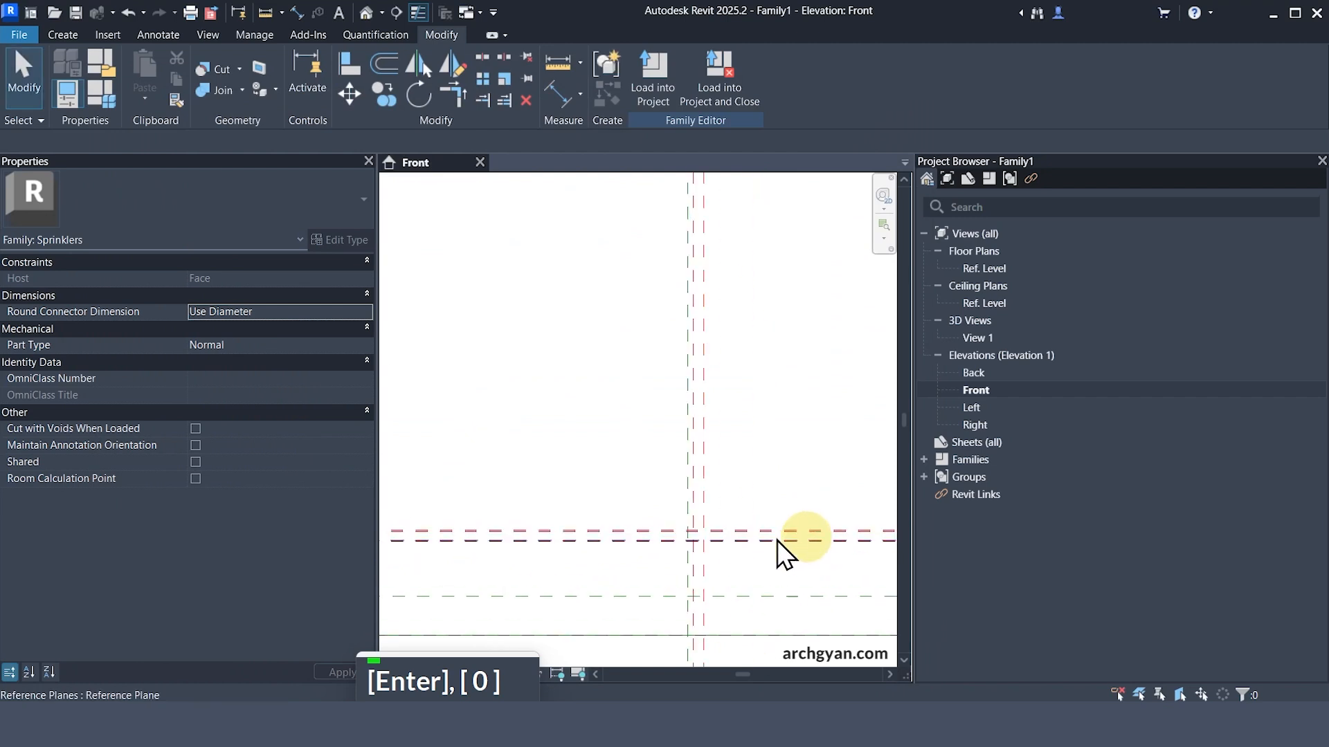
key(Escape)
key(Escape)
- Start a Revolve and sketch a slanted boundary line from the topmost plane at the nominal radius plane to the lower pair's upper plane at the orifice radius plane
scroll(748, 484, down, 5)
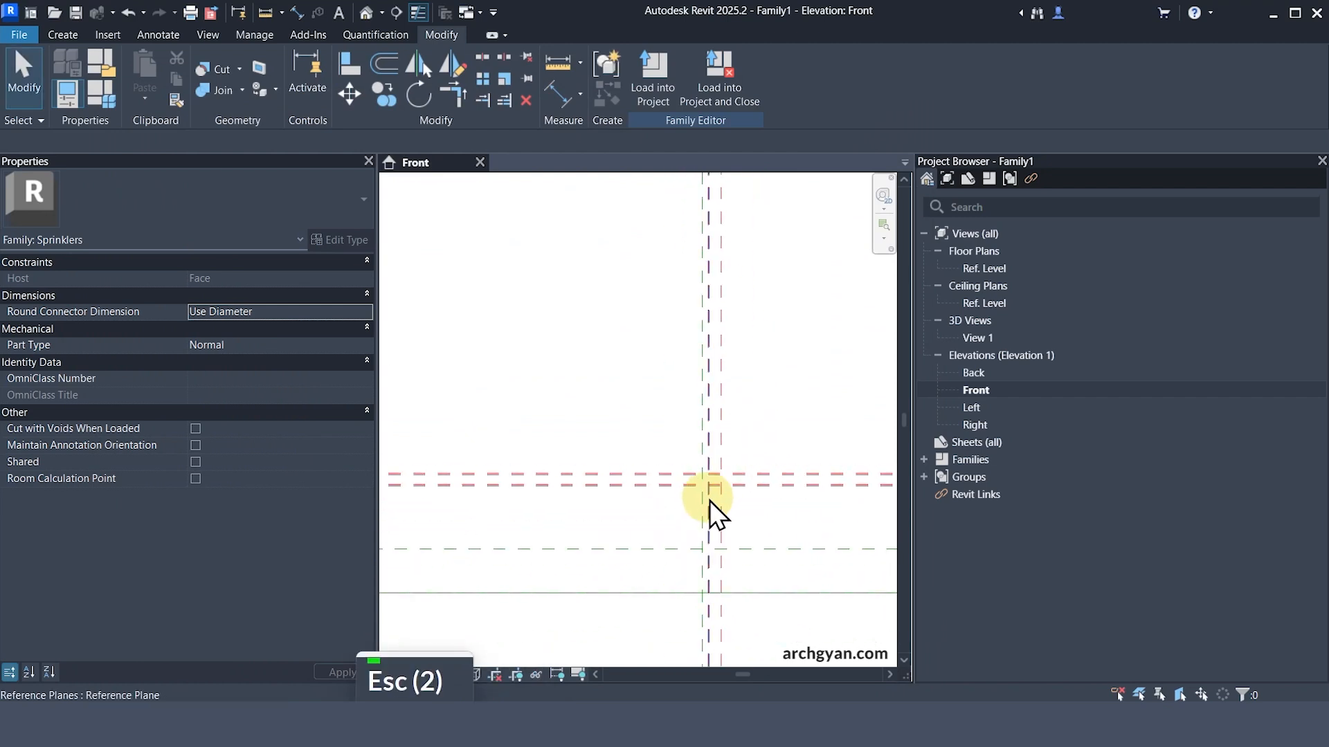
scroll(761, 507, down, 2)
scroll(780, 524, up, 4)
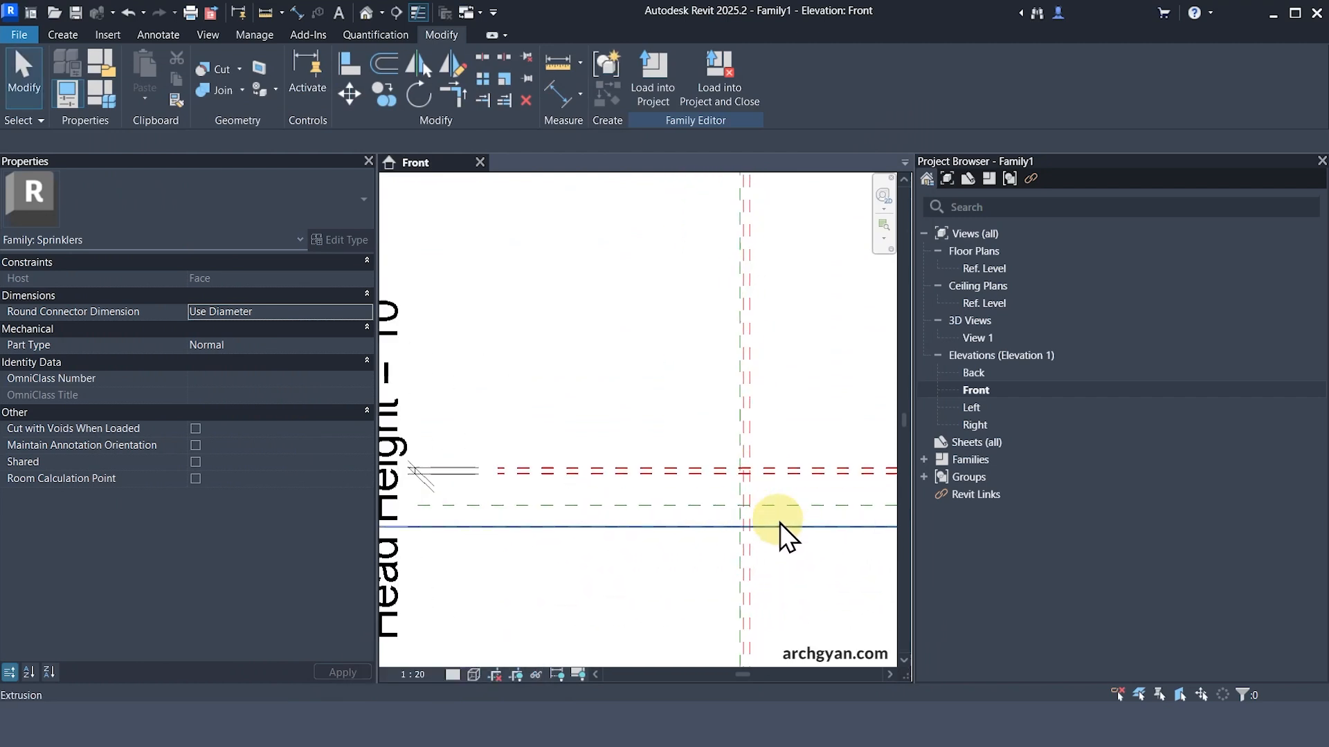
scroll(744, 464, up, 3)
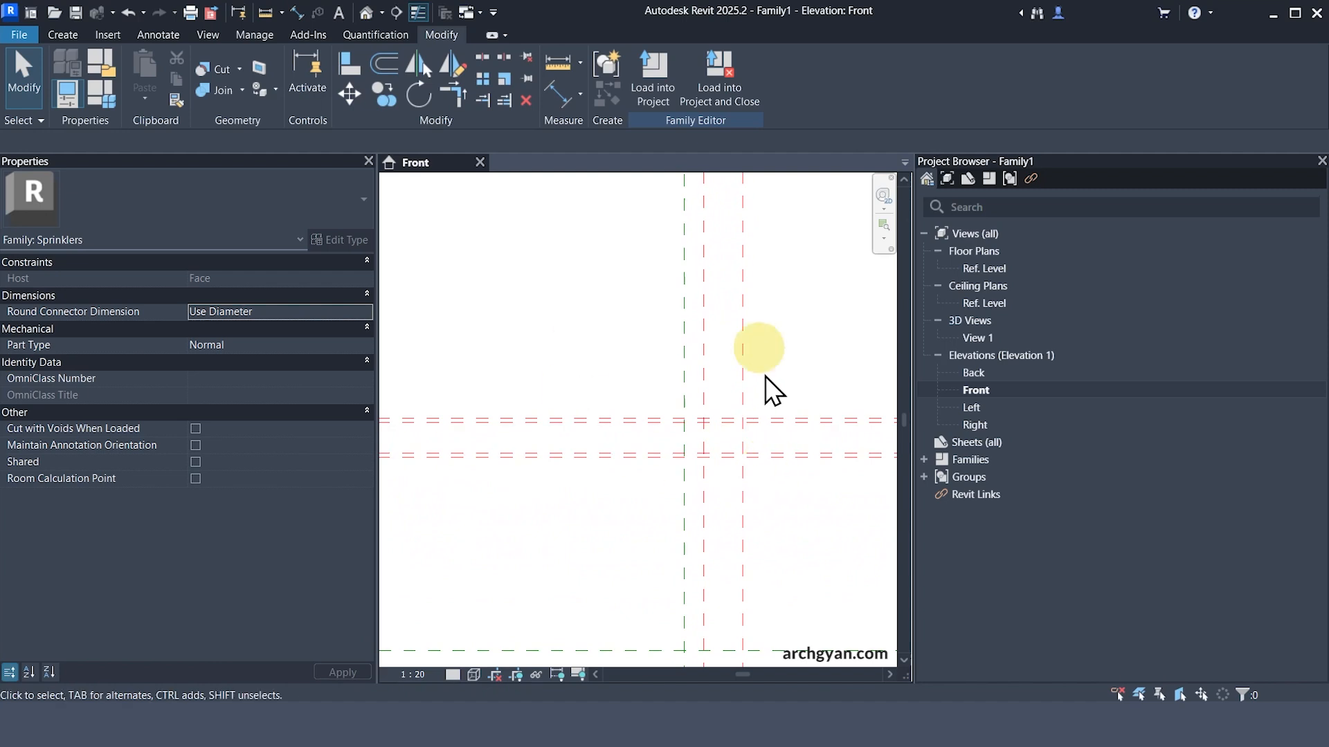
click(65, 34)
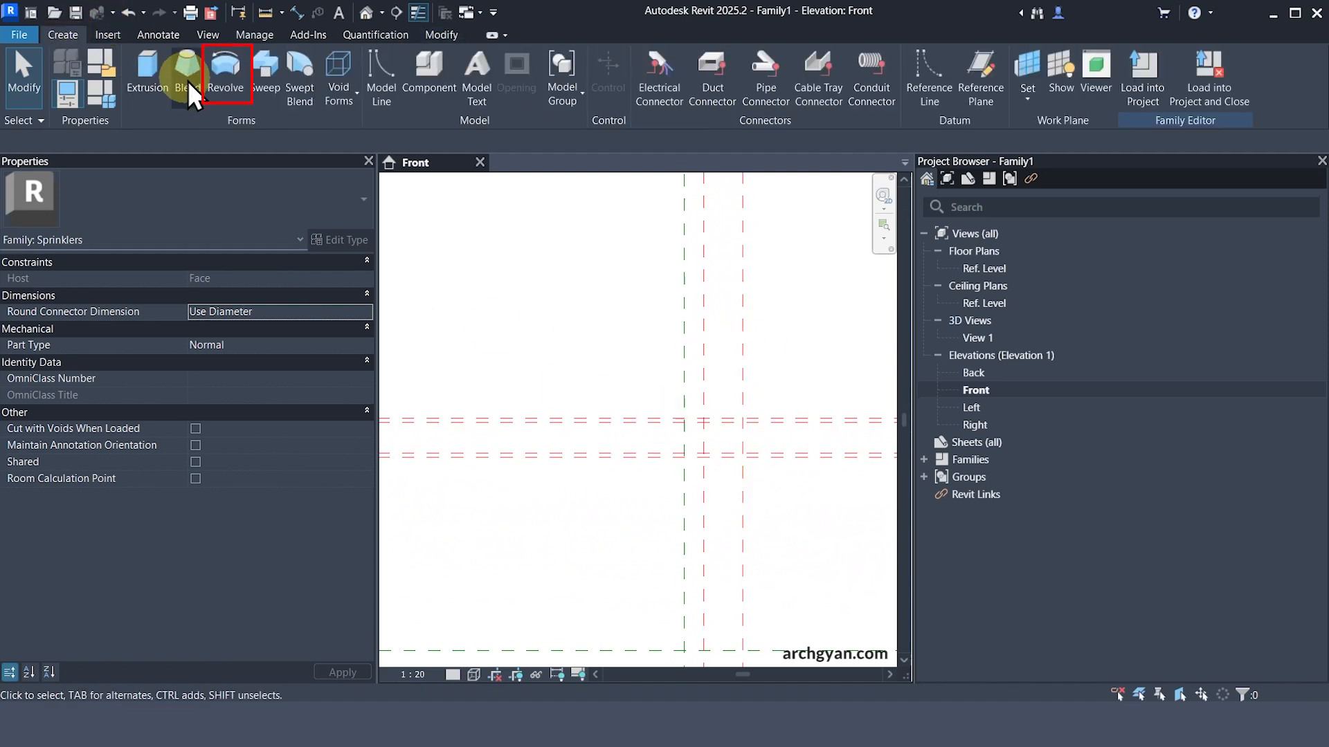
click(223, 68)
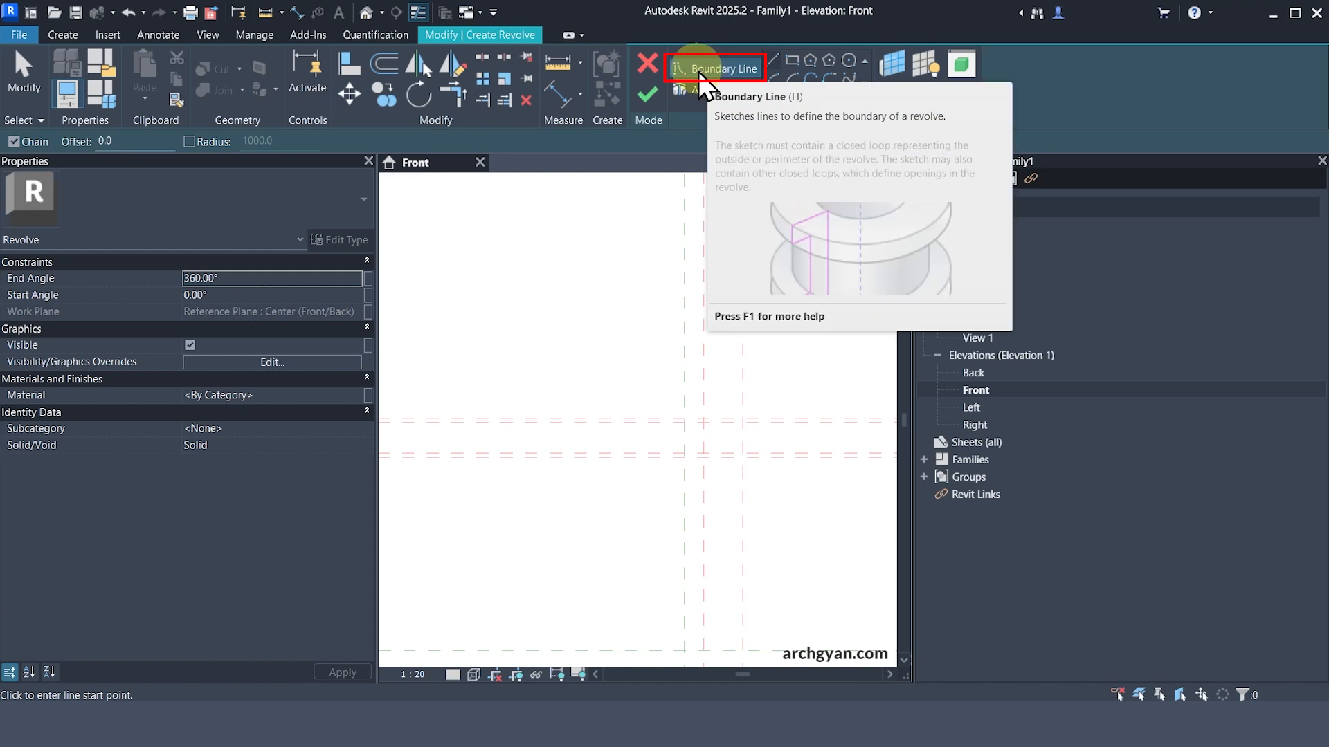
scroll(725, 437, up, 3)
middle_drag(724, 437, 679, 415)
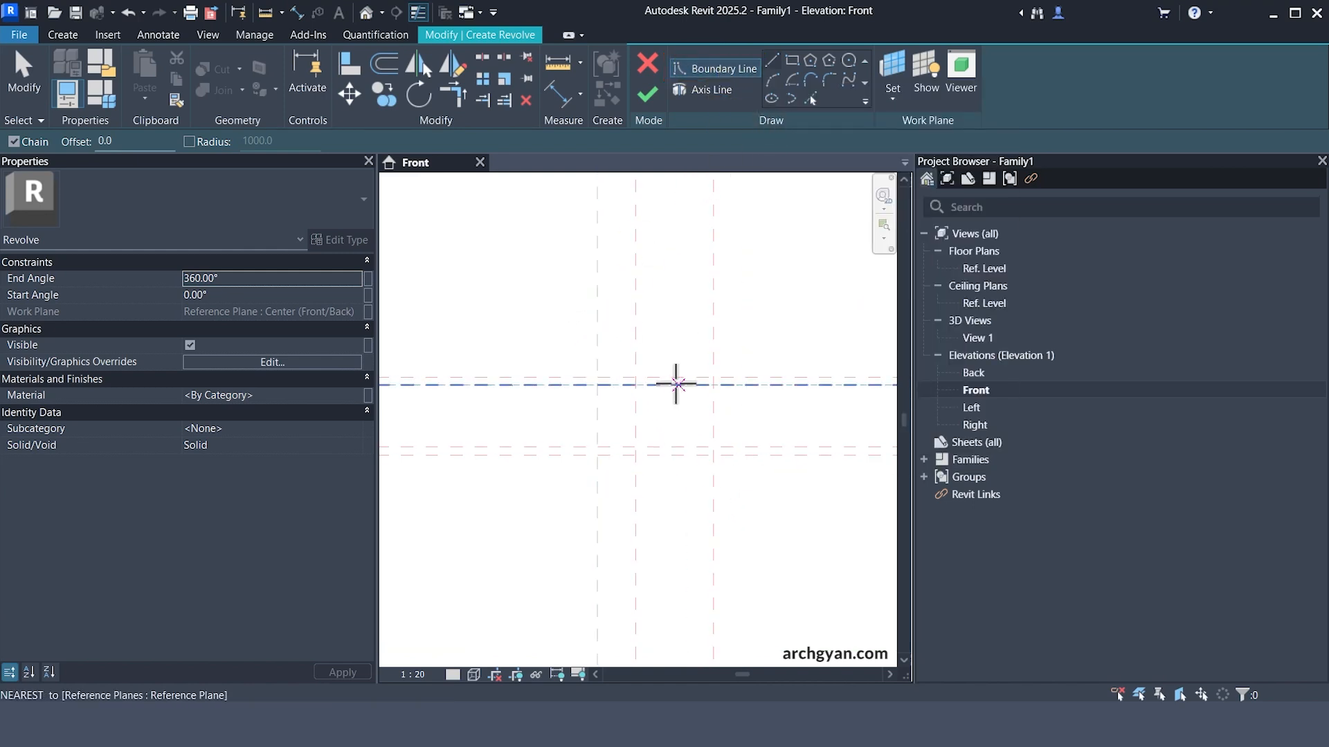
click(634, 377)
scroll(701, 440, up, 2)
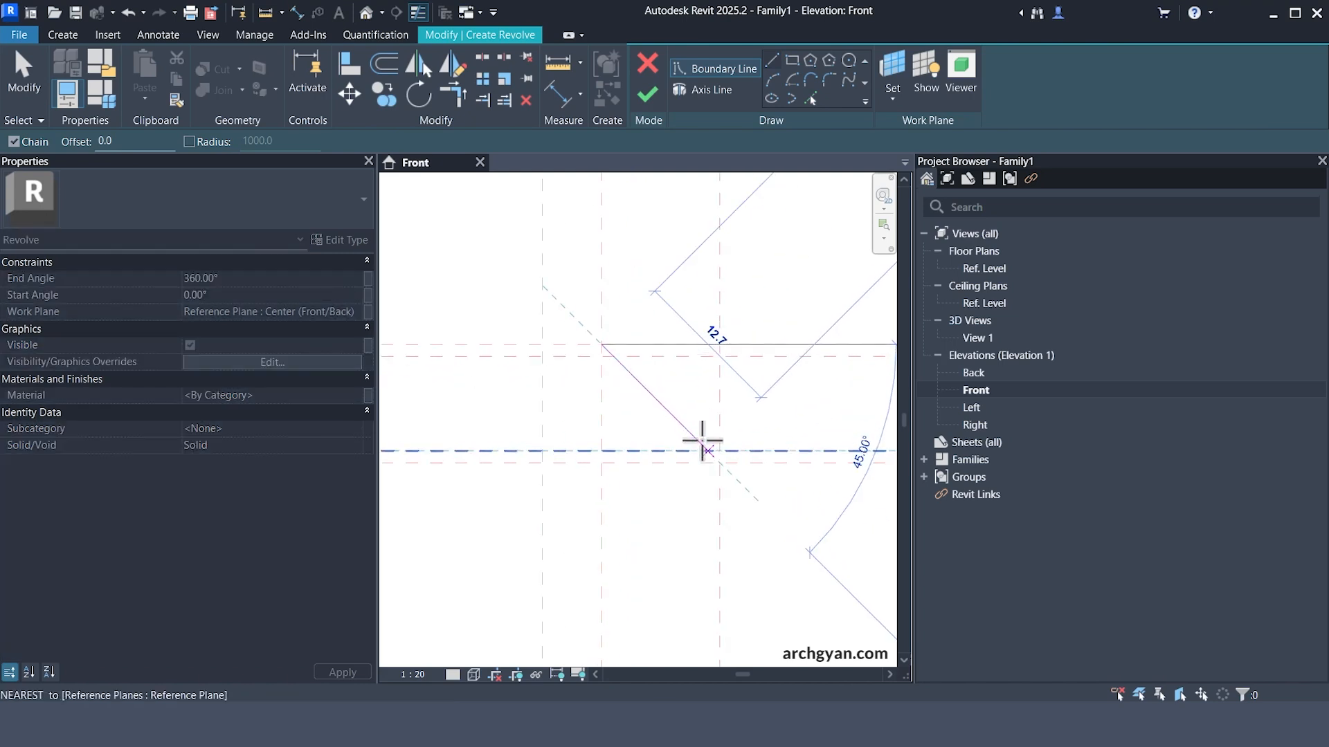
key(s)
key(i)
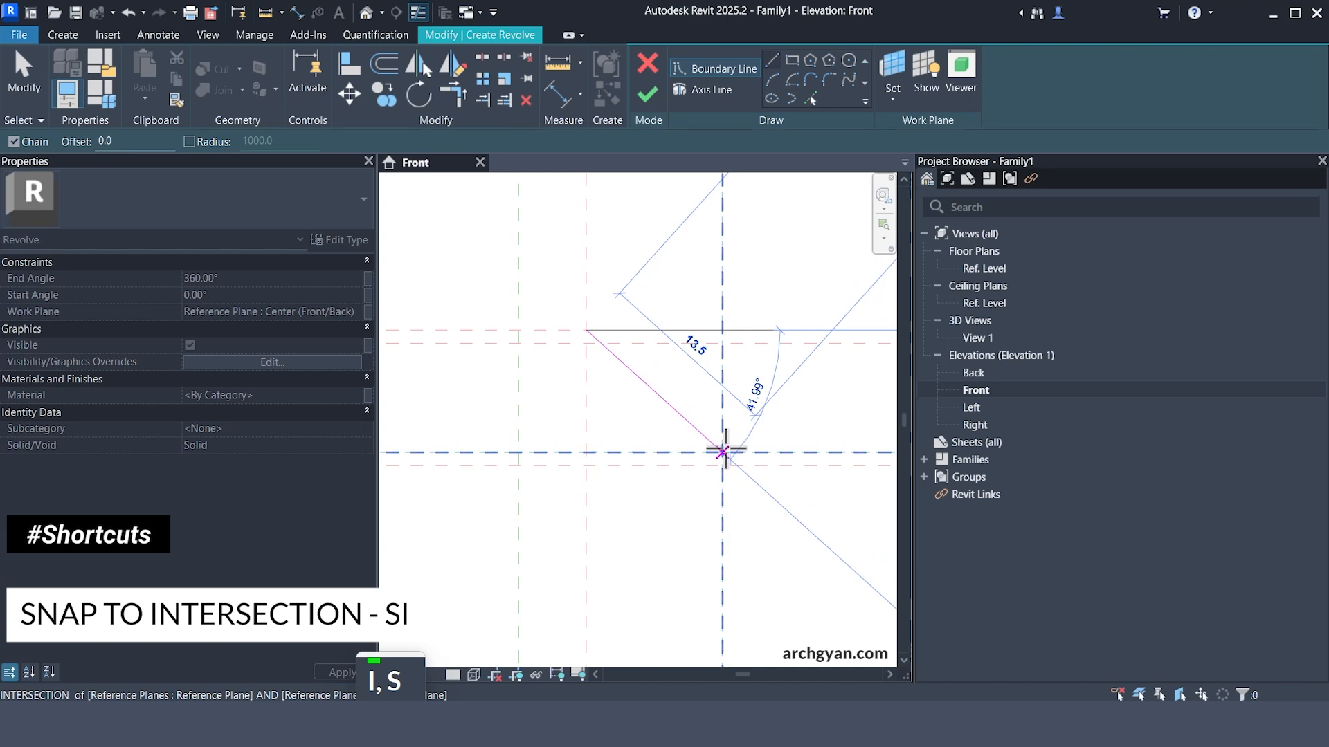
click(722, 451)
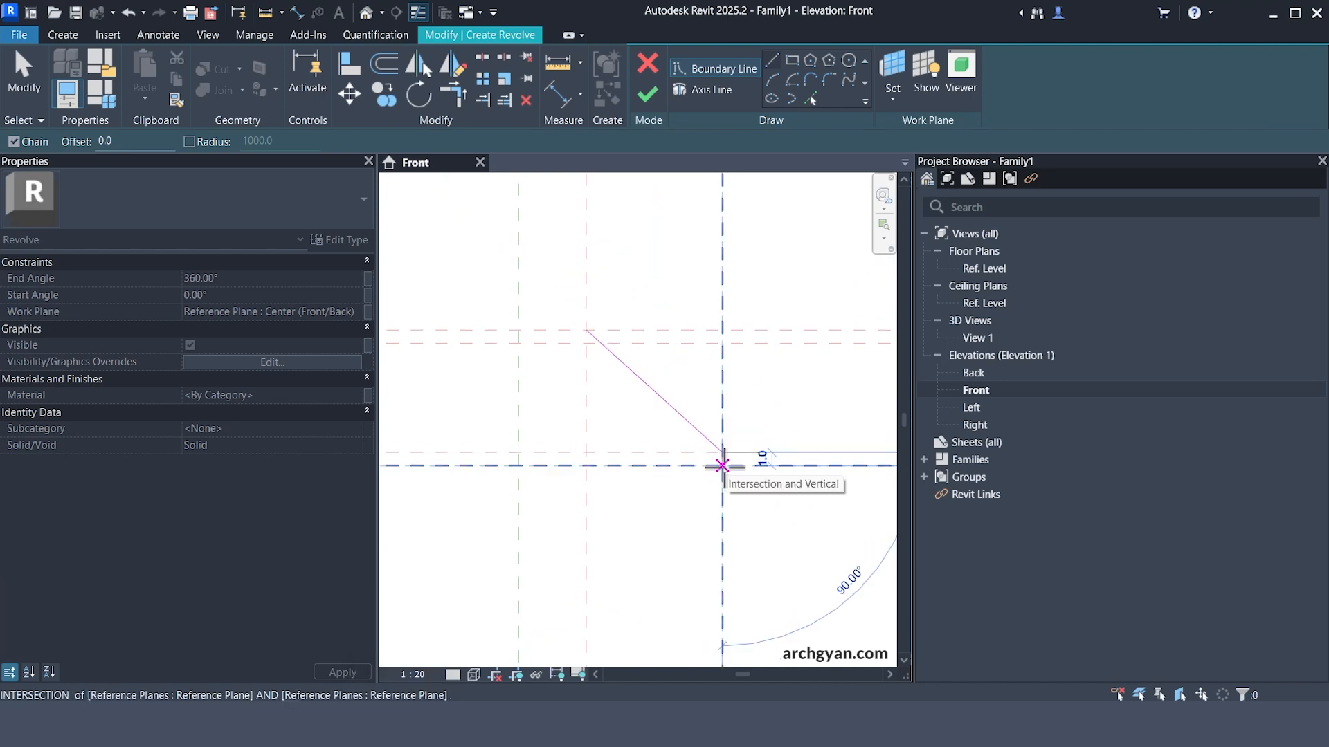
- Complete the thin slanted boundary profile with a short vertical end, a second slanted line one plane lower and a closing line
click(722, 466)
click(586, 343)
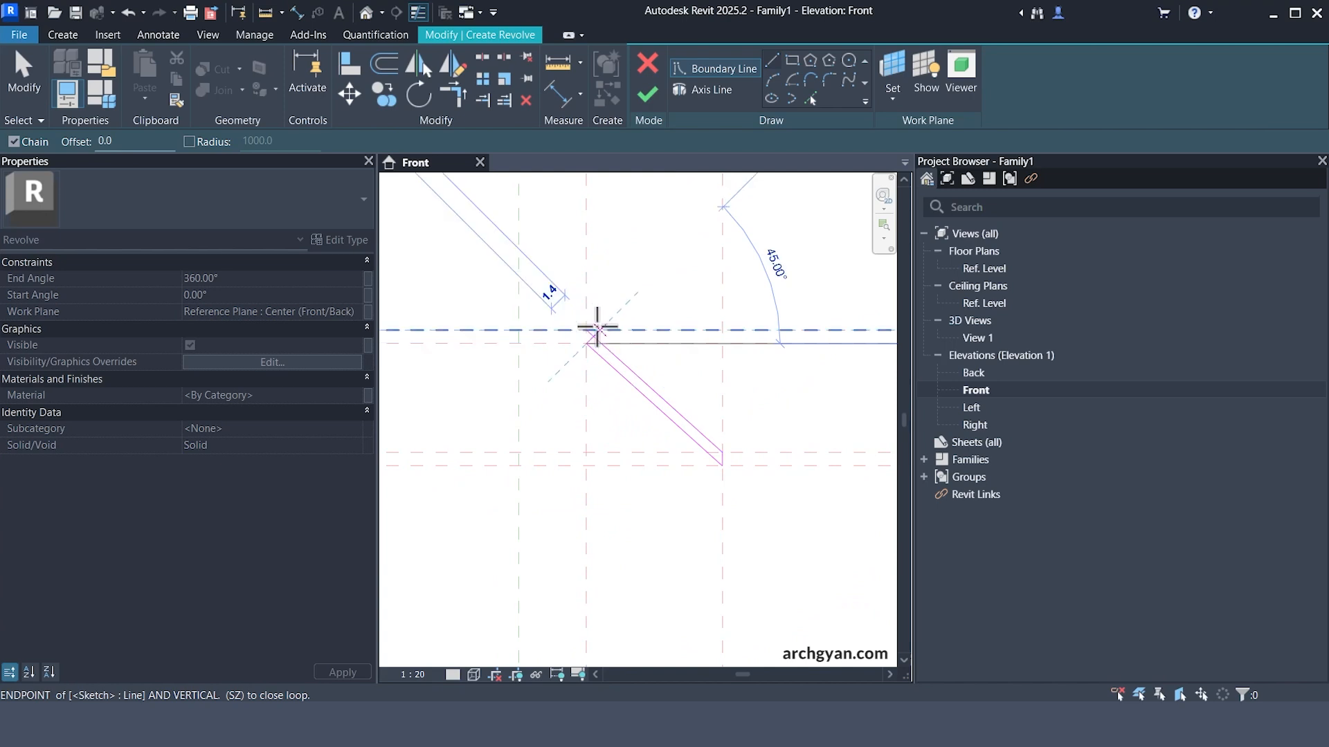
click(585, 331)
key(Escape)
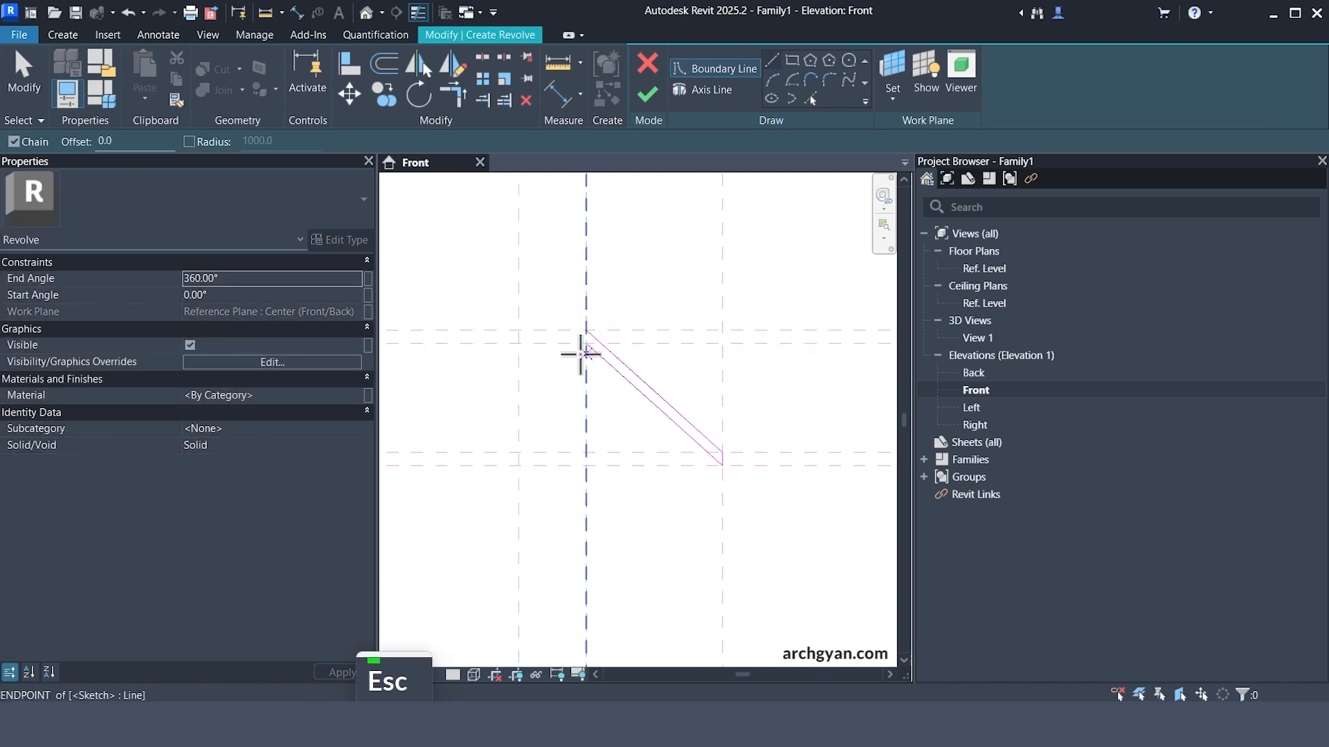
key(Escape)
- Create locked boundary lines by picking the vertical nominal radius and orifice radius reference planes
click(813, 98)
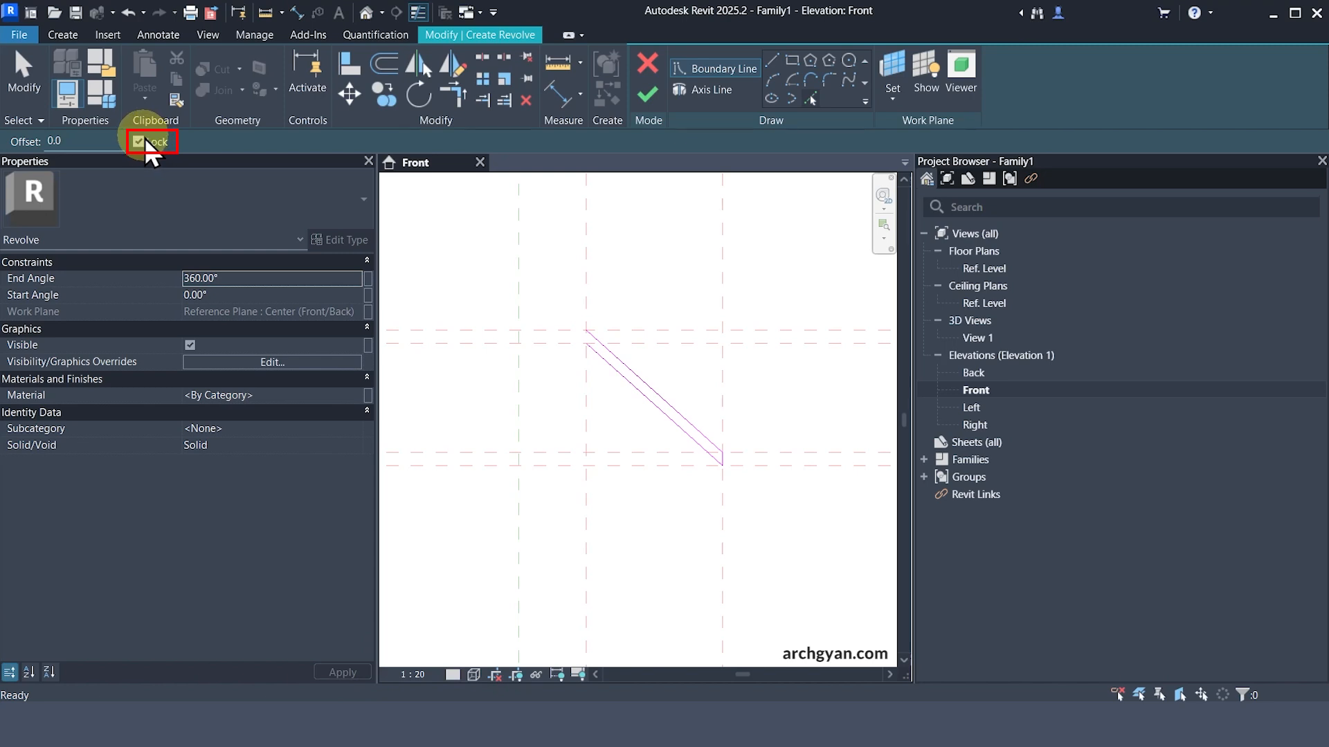
click(588, 257)
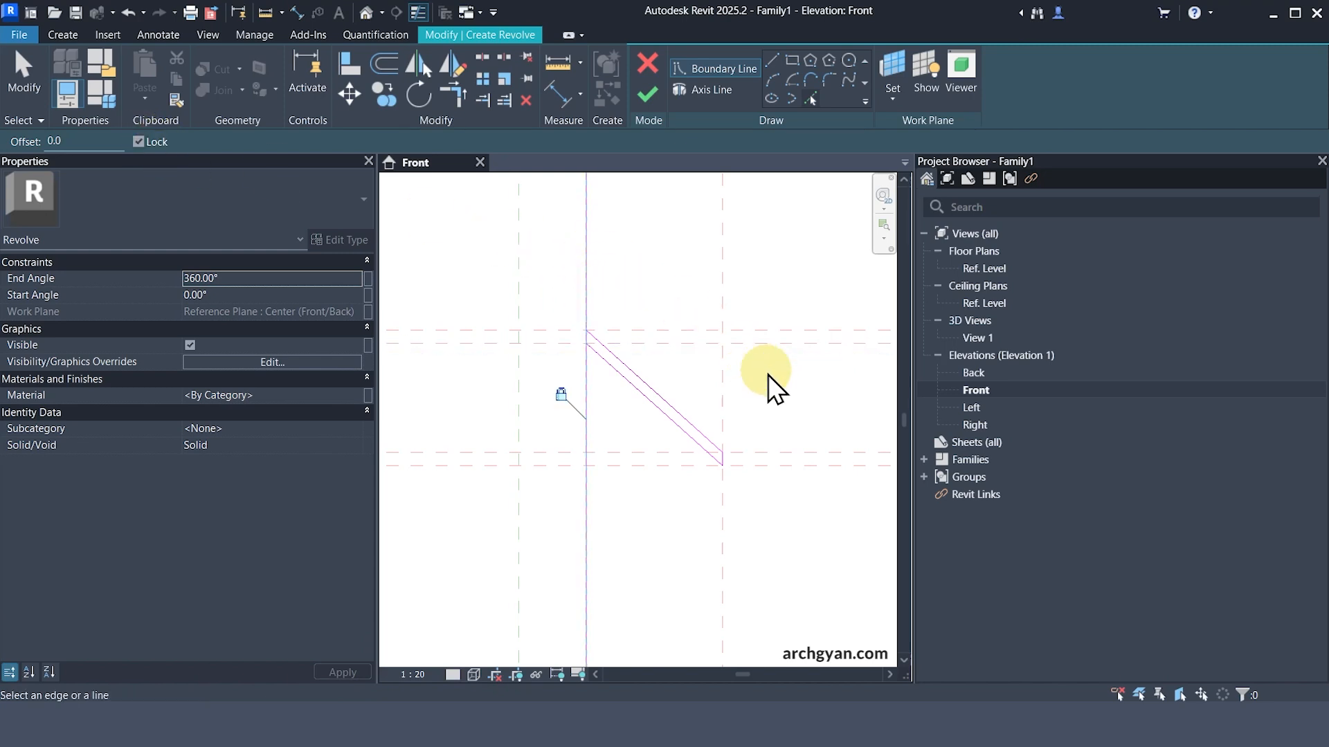
click(724, 389)
key(Escape)
key(Escape)
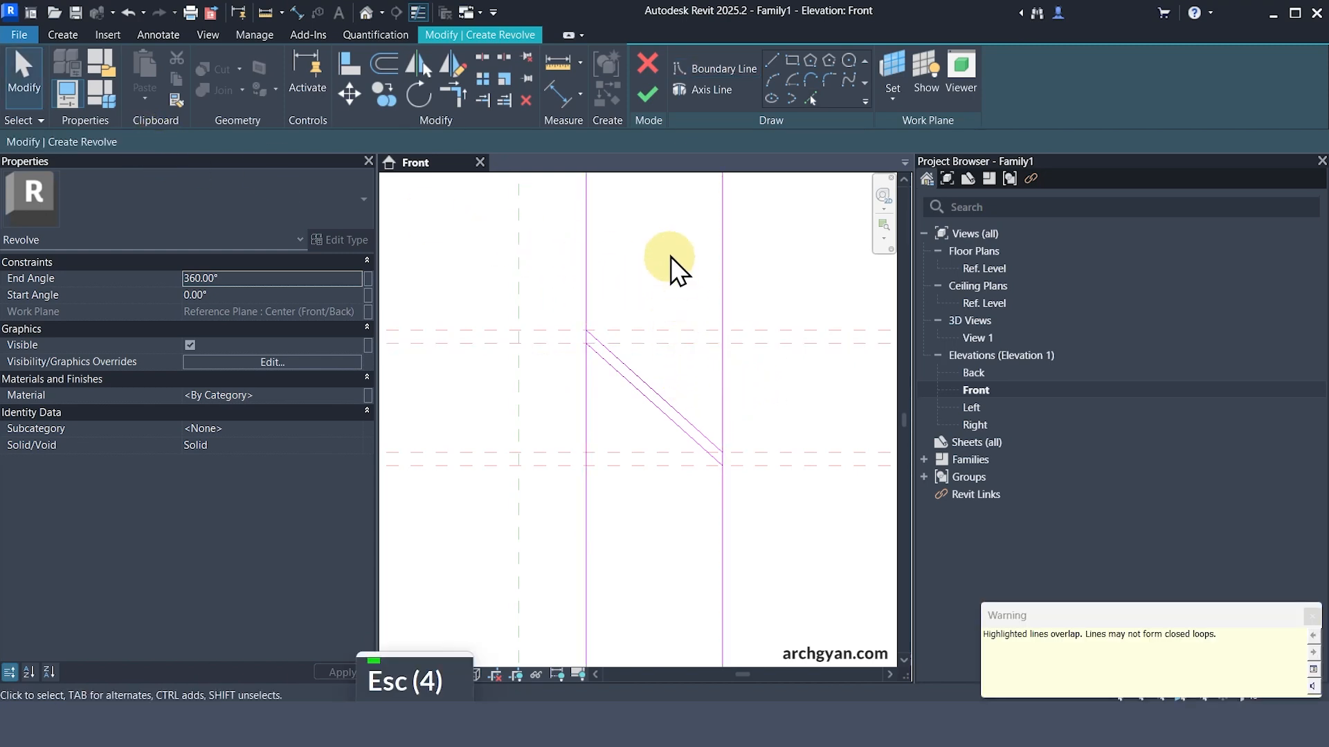
- Delete the short sketched vertical end lines that overlap the locked boundary lines
drag(671, 256, 779, 547)
key(Delete)
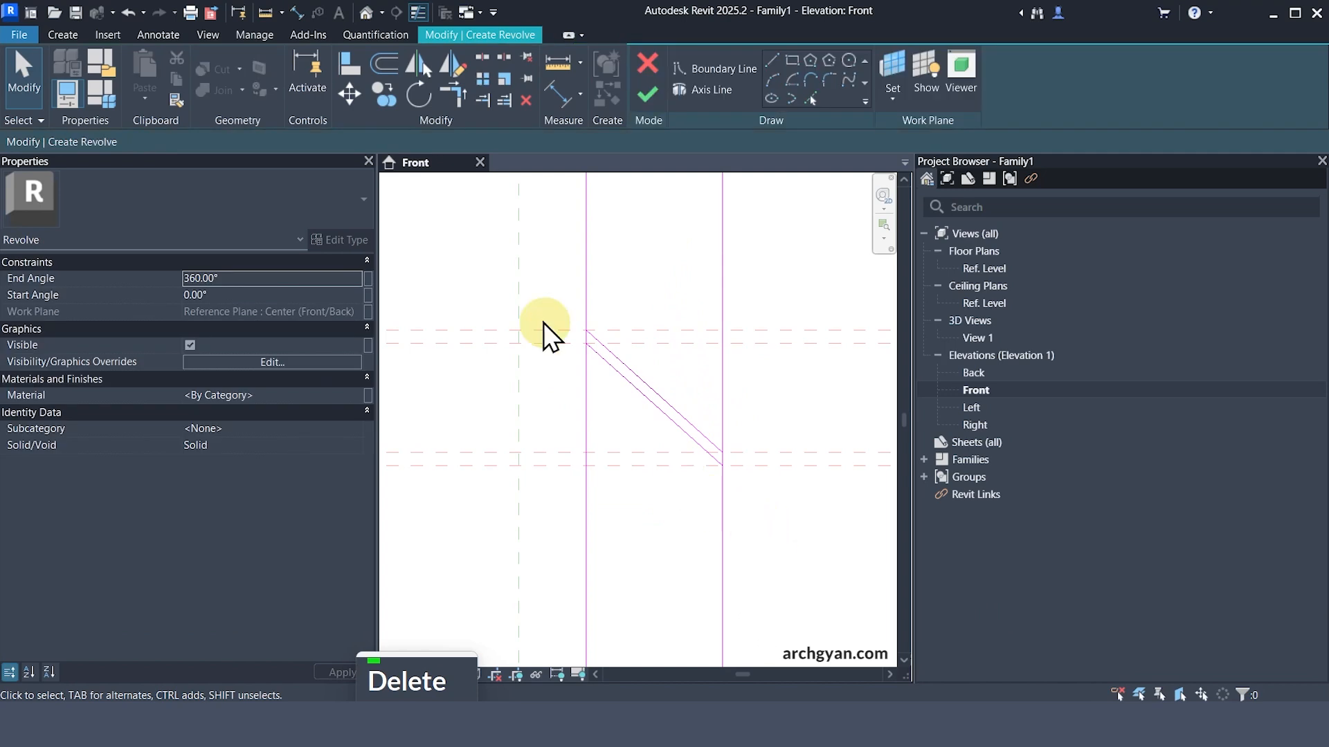
key(Escape)
key(Escape)
- Trim the locked line on the nominal radius plane to the upper ends of both slanted lines
scroll(585, 315, up, 5)
key(t)
key(r)
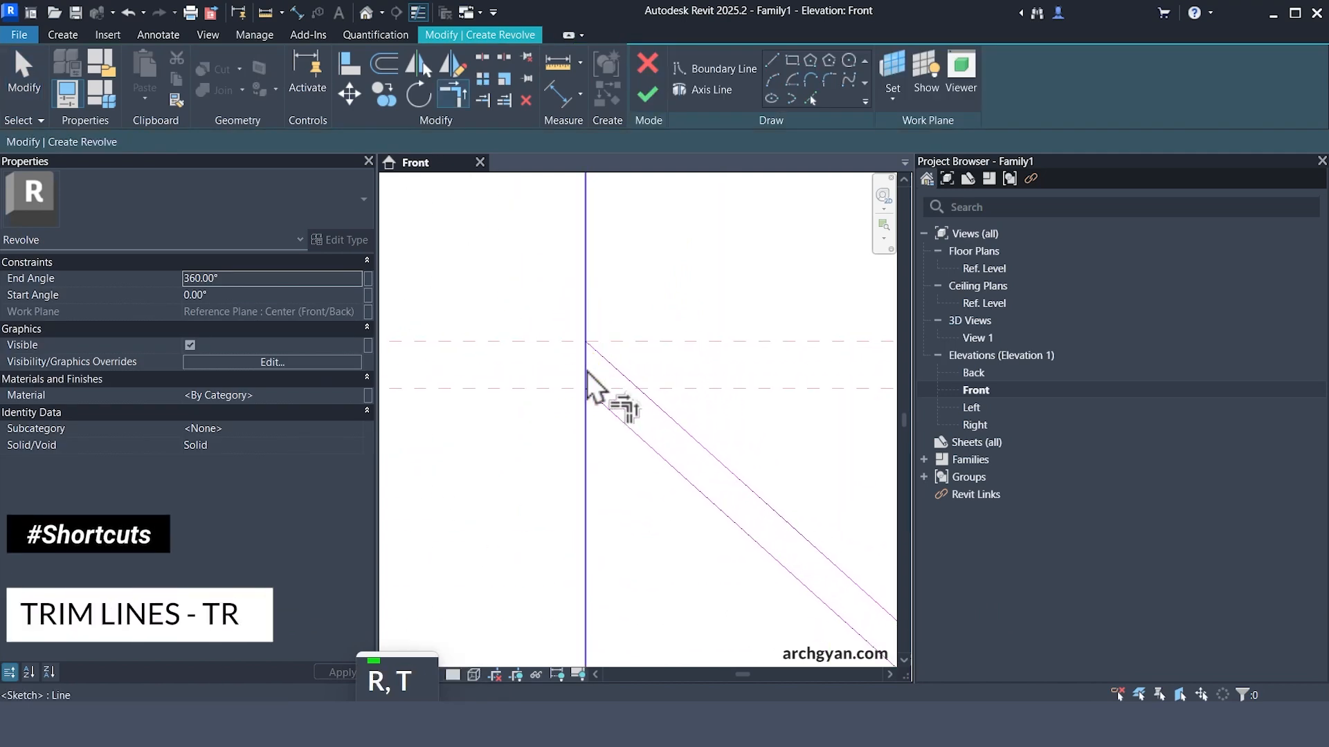
click(586, 372)
click(599, 359)
click(587, 377)
scroll(602, 402, down, 1)
middle_drag(601, 400, 468, 282)
click(555, 367)
scroll(544, 352, down, 2)
- Trim the locked line on the orifice radius plane to the lower ends of both slanted lines
scroll(738, 521, up, 5)
key(Escape)
key(Escape)
key(t)
key(r)
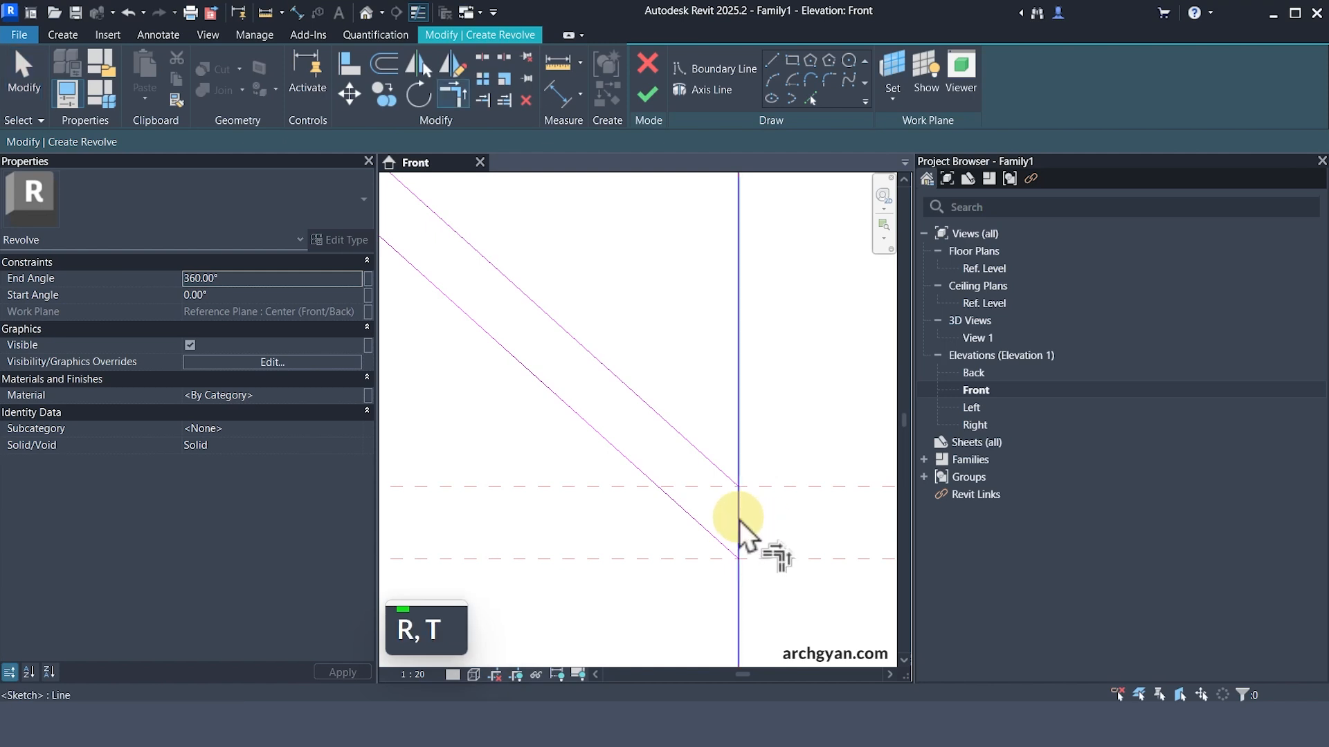
click(739, 519)
click(717, 469)
click(737, 522)
click(705, 530)
scroll(692, 543, down, 2)
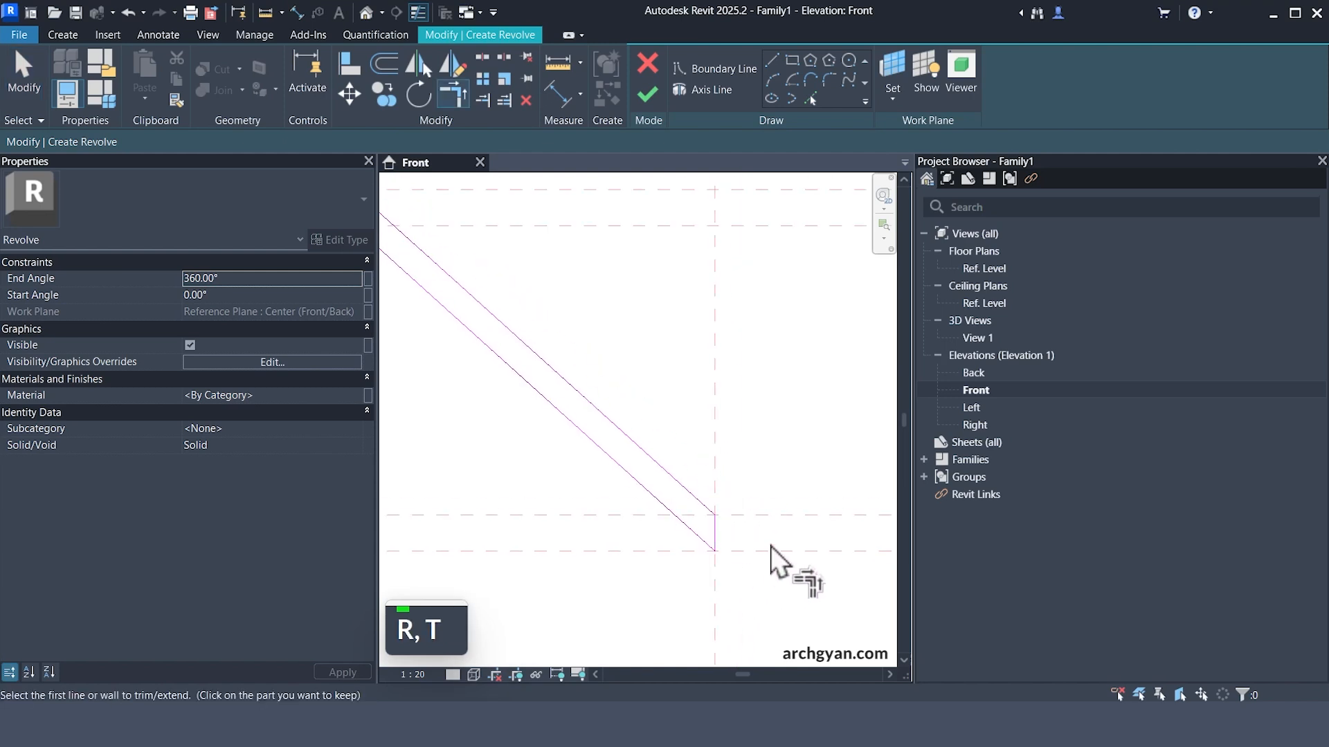
scroll(778, 536, down, 5)
key(Escape)
key(Escape)
key(Escape)
key(Escape)
scroll(744, 519, up, 2)
key(Escape)
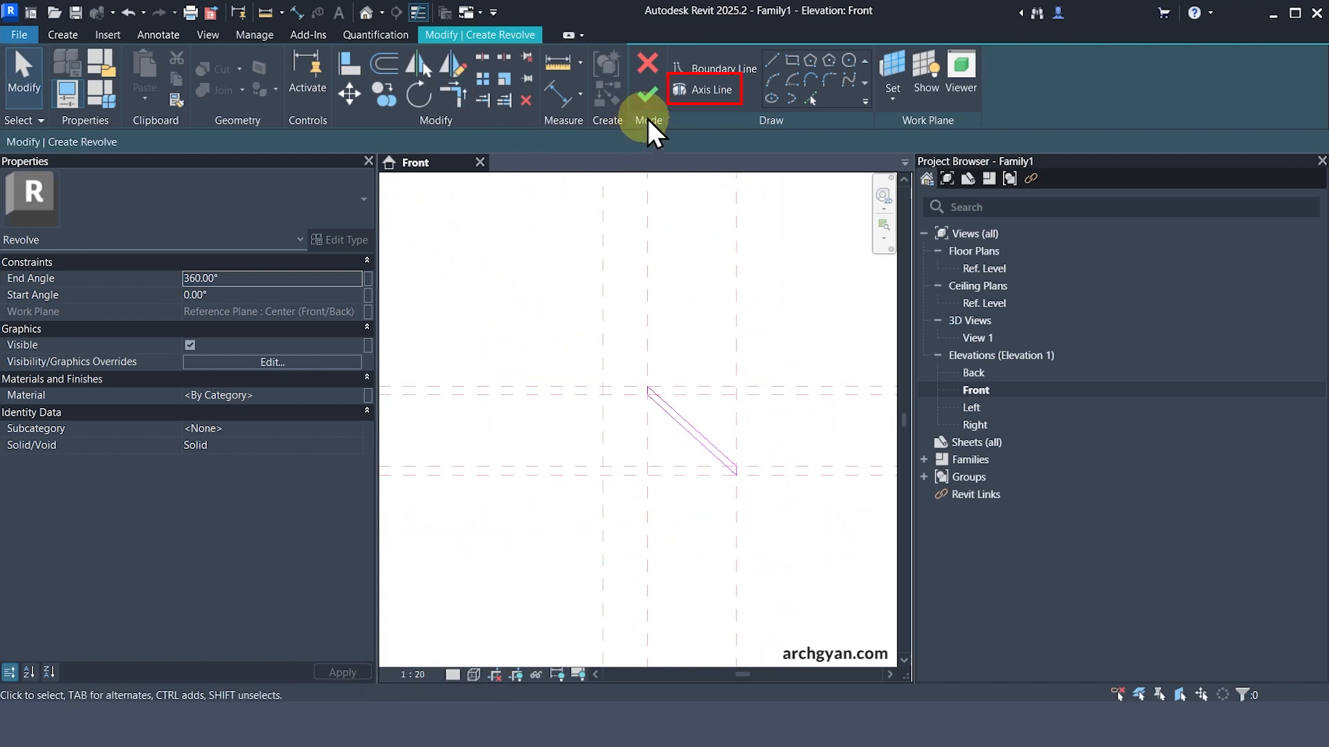
- Pick the vertical green centre reference plane as the revolve's axis line and finish the revolve
click(695, 87)
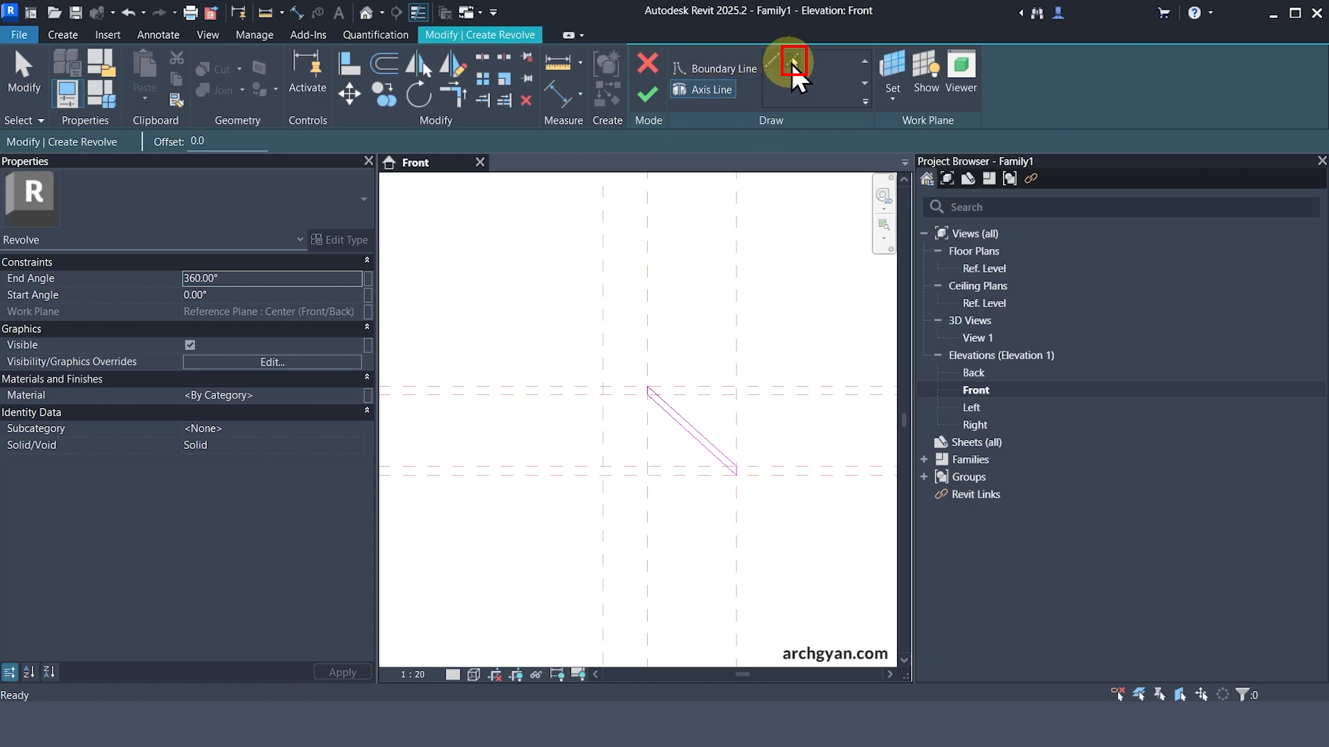
click(794, 64)
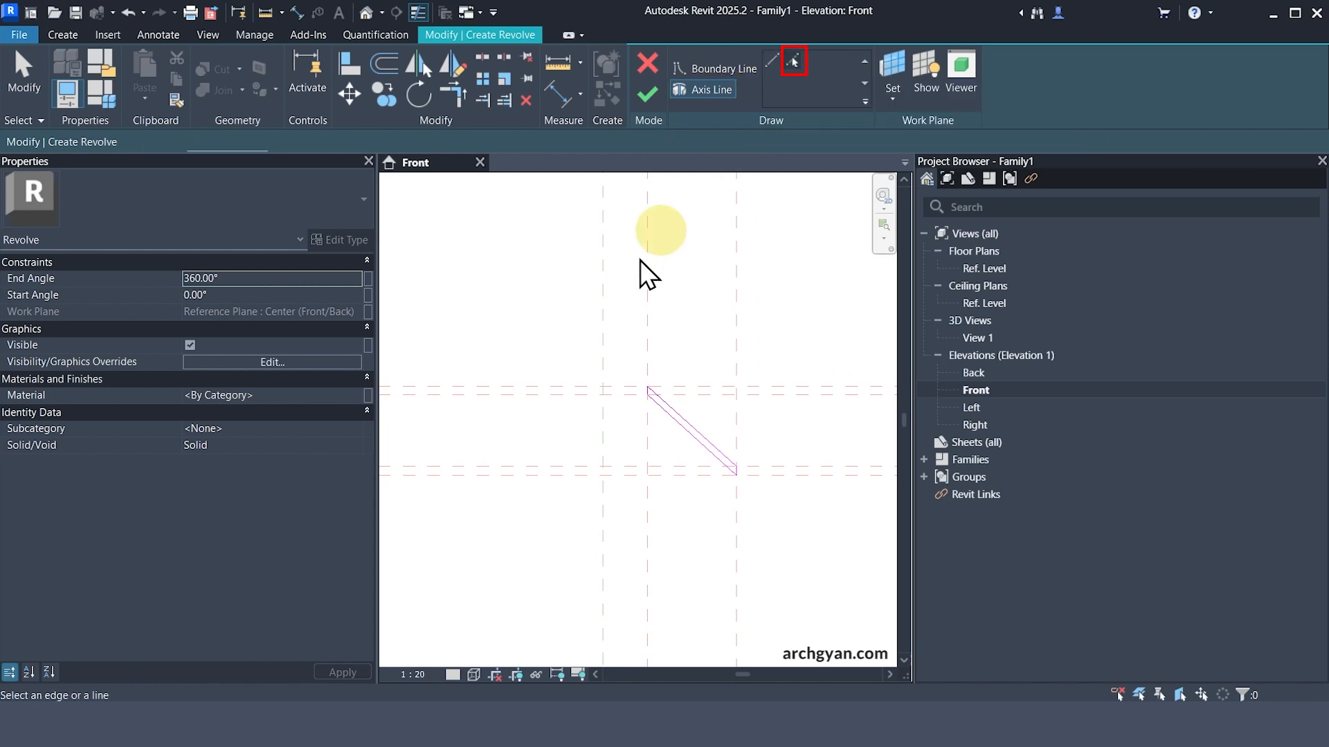
click(599, 306)
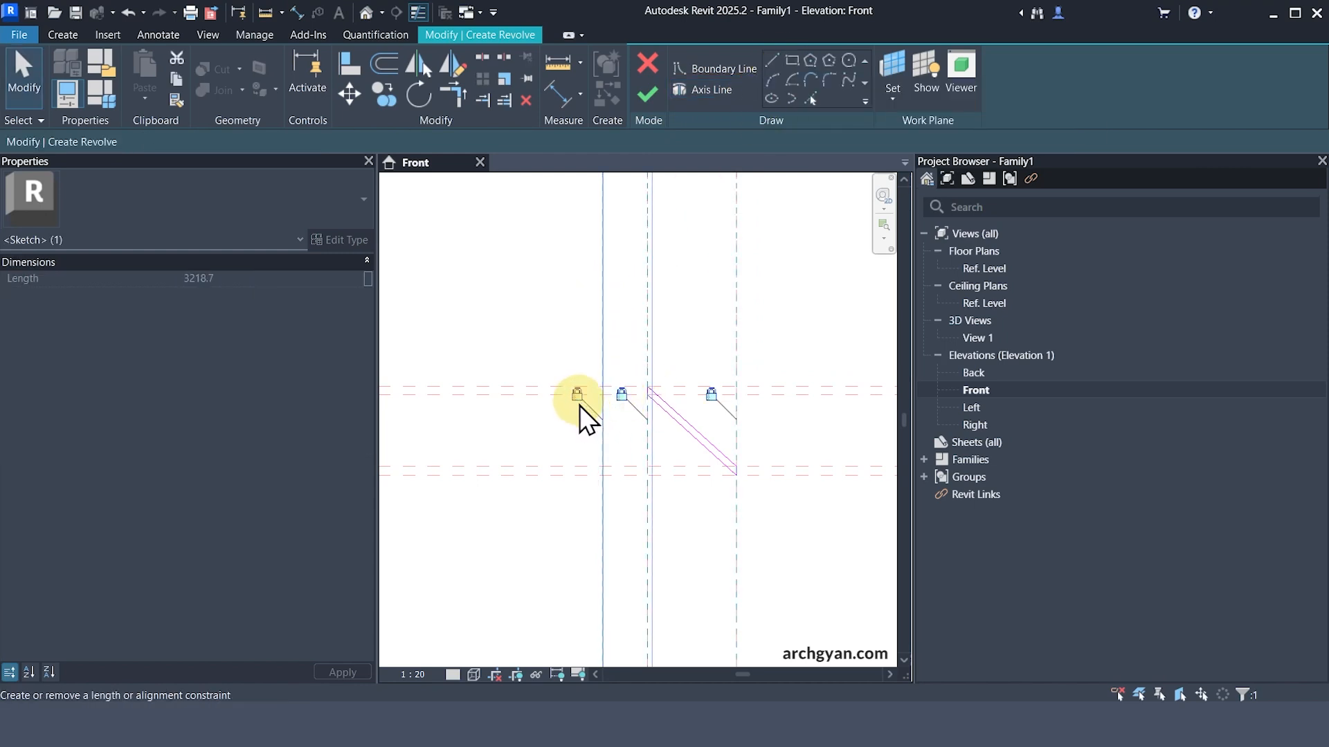
click(647, 94)
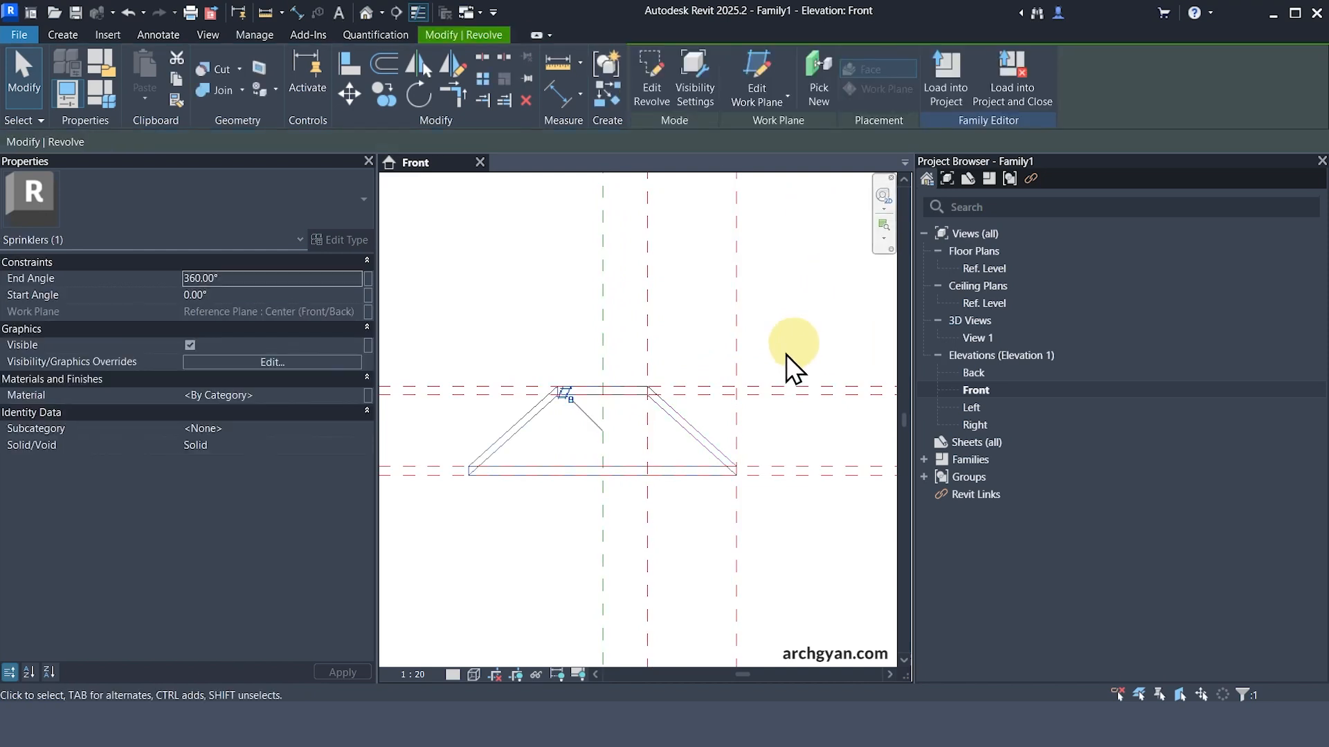
key(Escape)
key(Escape)
key(Escape)
key(Escape)
key(Escape)
key(Escape)
key(Escape)
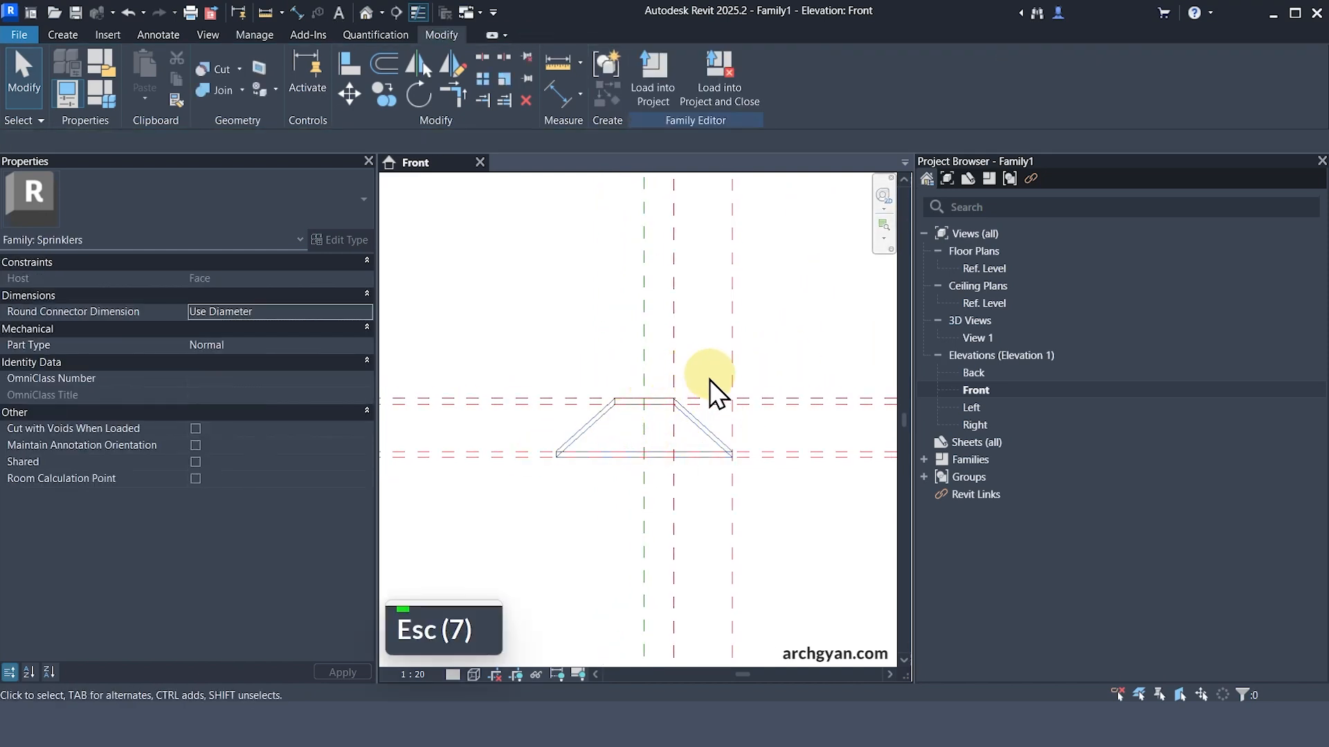
key(Escape)
scroll(705, 359, down, 2)
key(Escape)
scroll(704, 359, down, 2)
key(Escape)
key(Escape)
scroll(696, 443, up, 2)
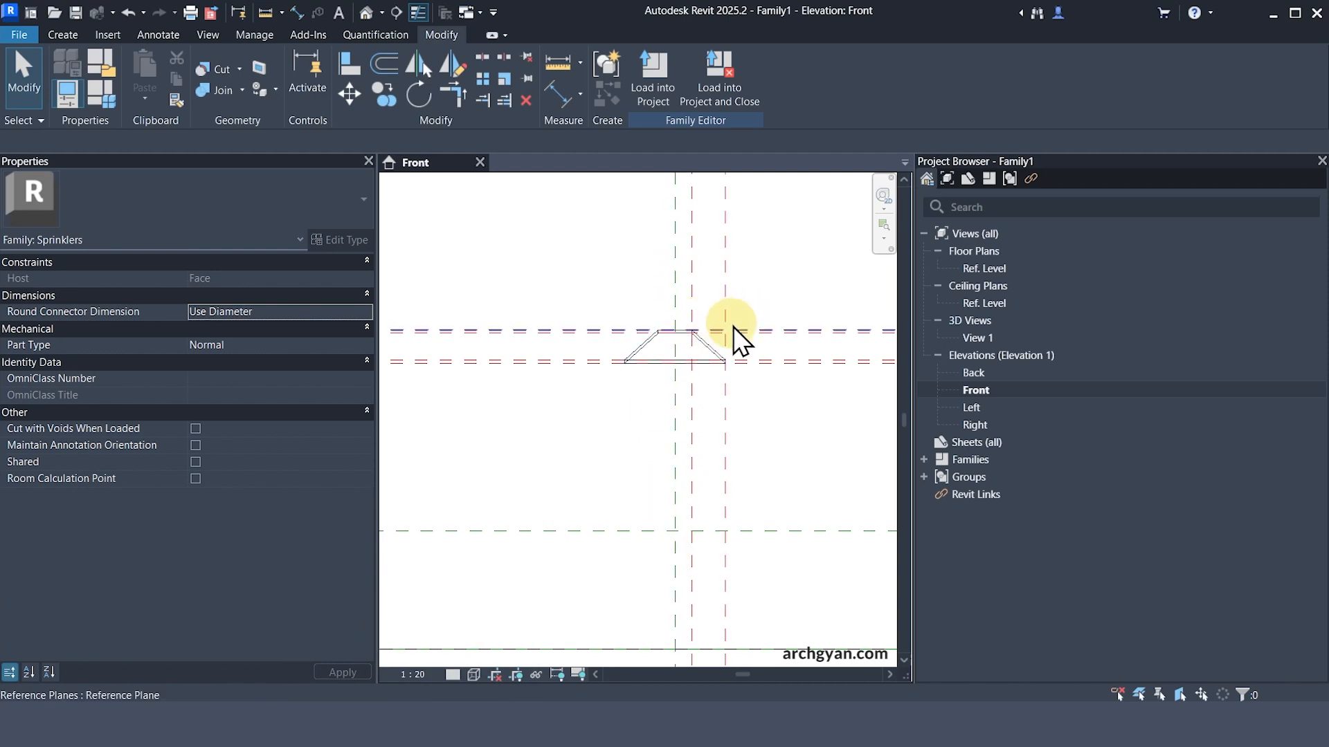
scroll(642, 516, down, 2)
scroll(658, 484, down, 3)
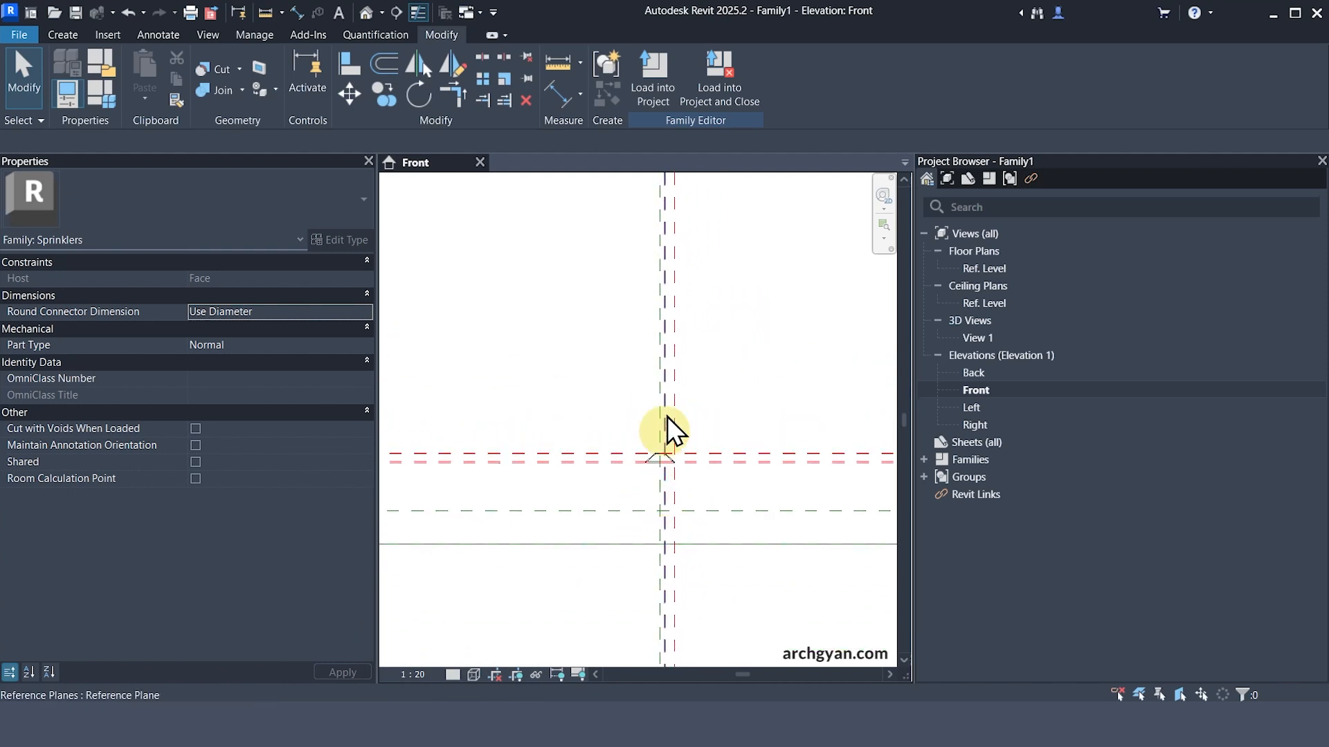
- In the Ref. Level floor plan, start an extrusion and sketch a circle of about 11.3 mm radius centred on the centre reference planes' intersection
double_click(975, 268)
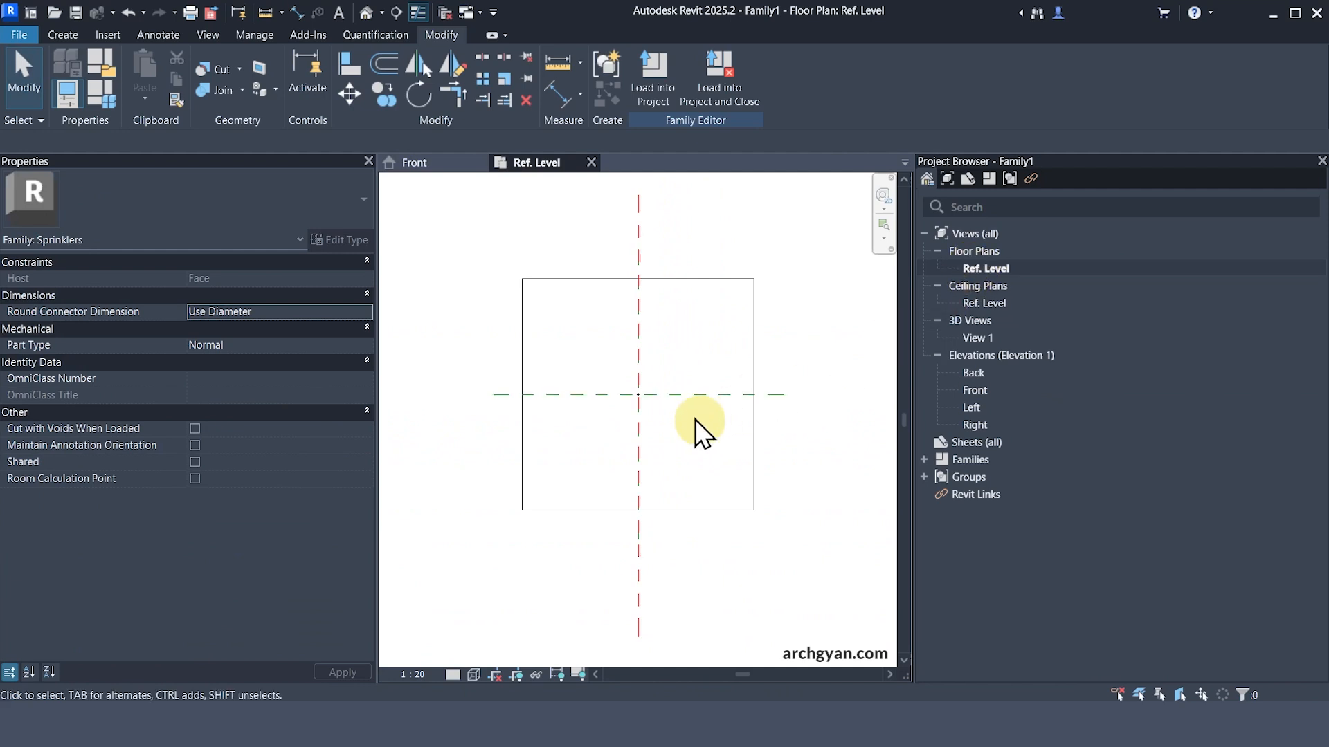
scroll(620, 388, up, 8)
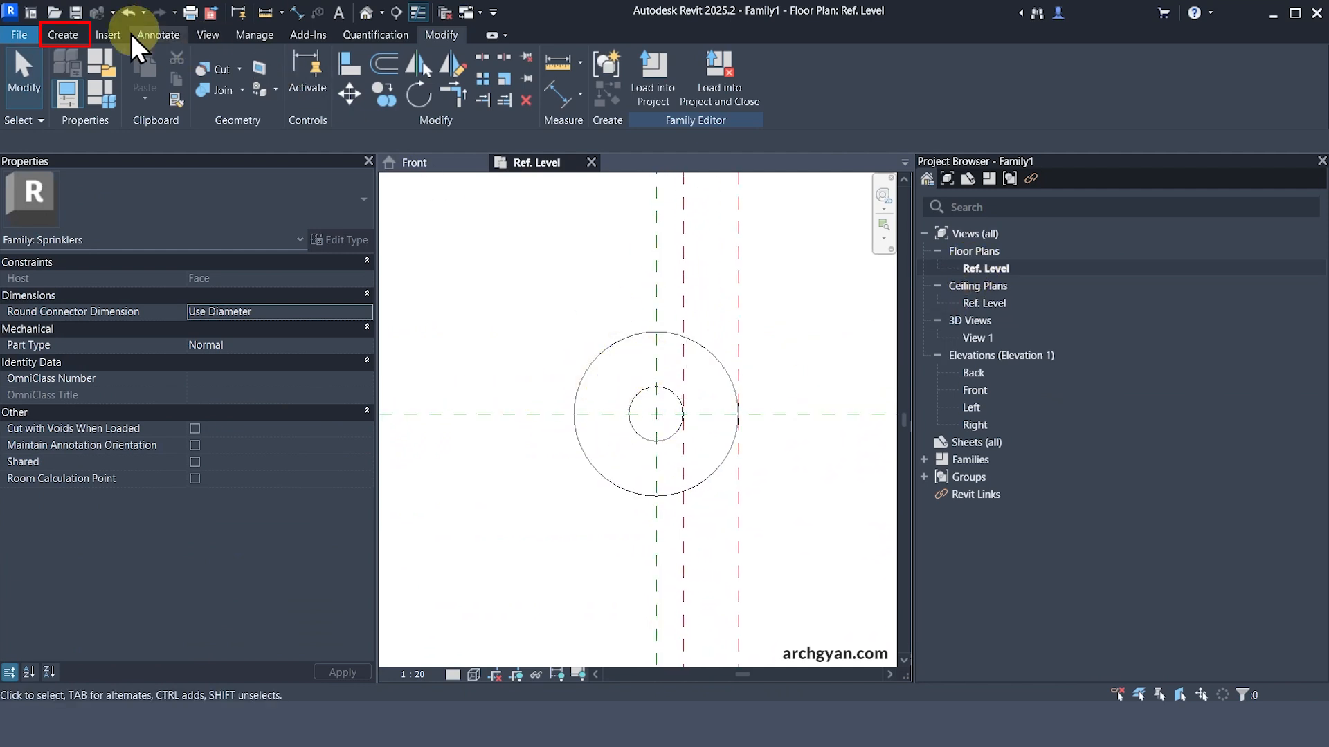
click(72, 36)
click(151, 61)
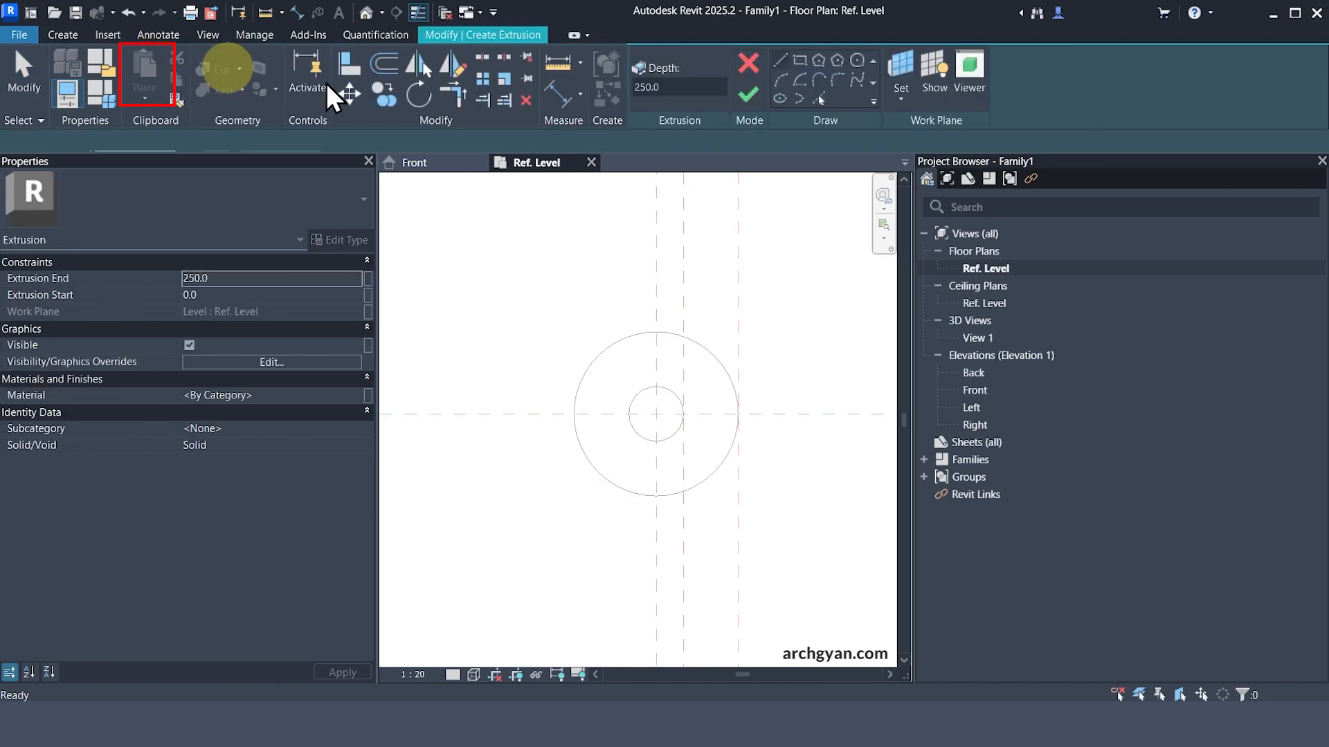
click(855, 63)
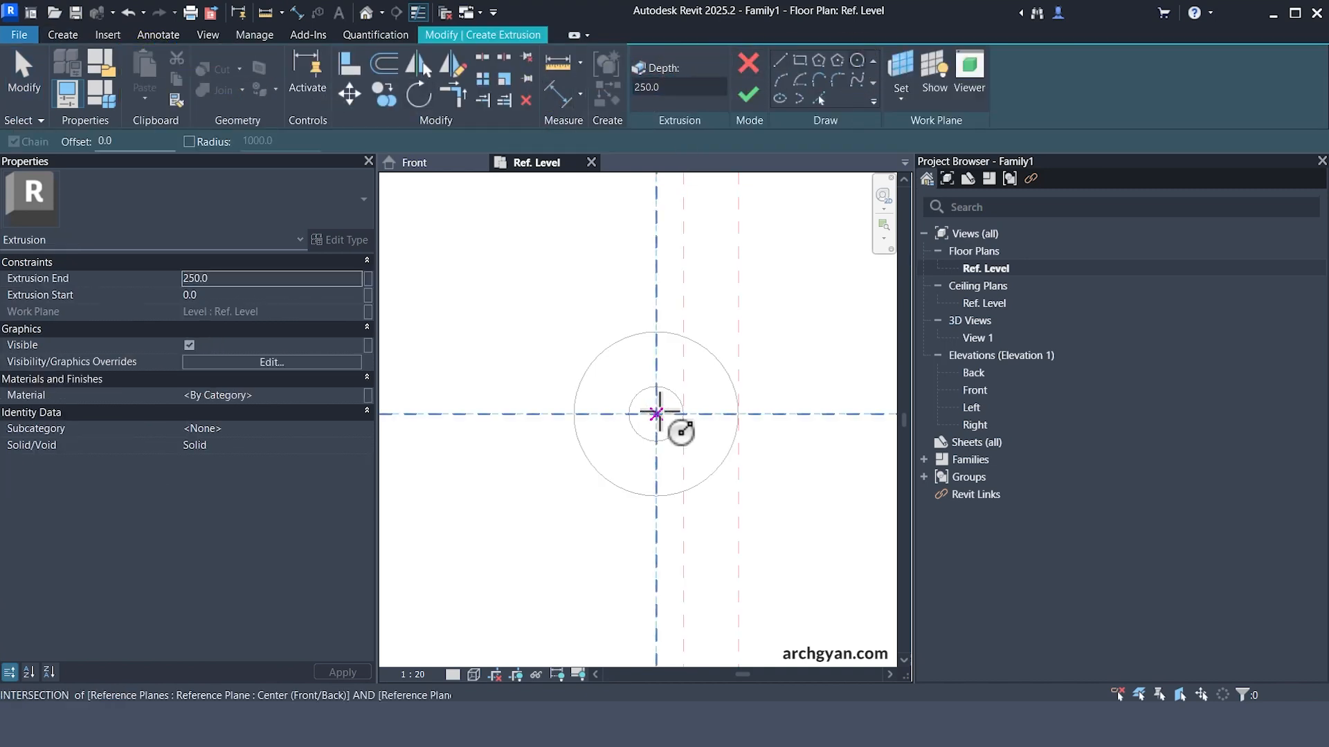
scroll(656, 414, up, 2)
click(656, 413)
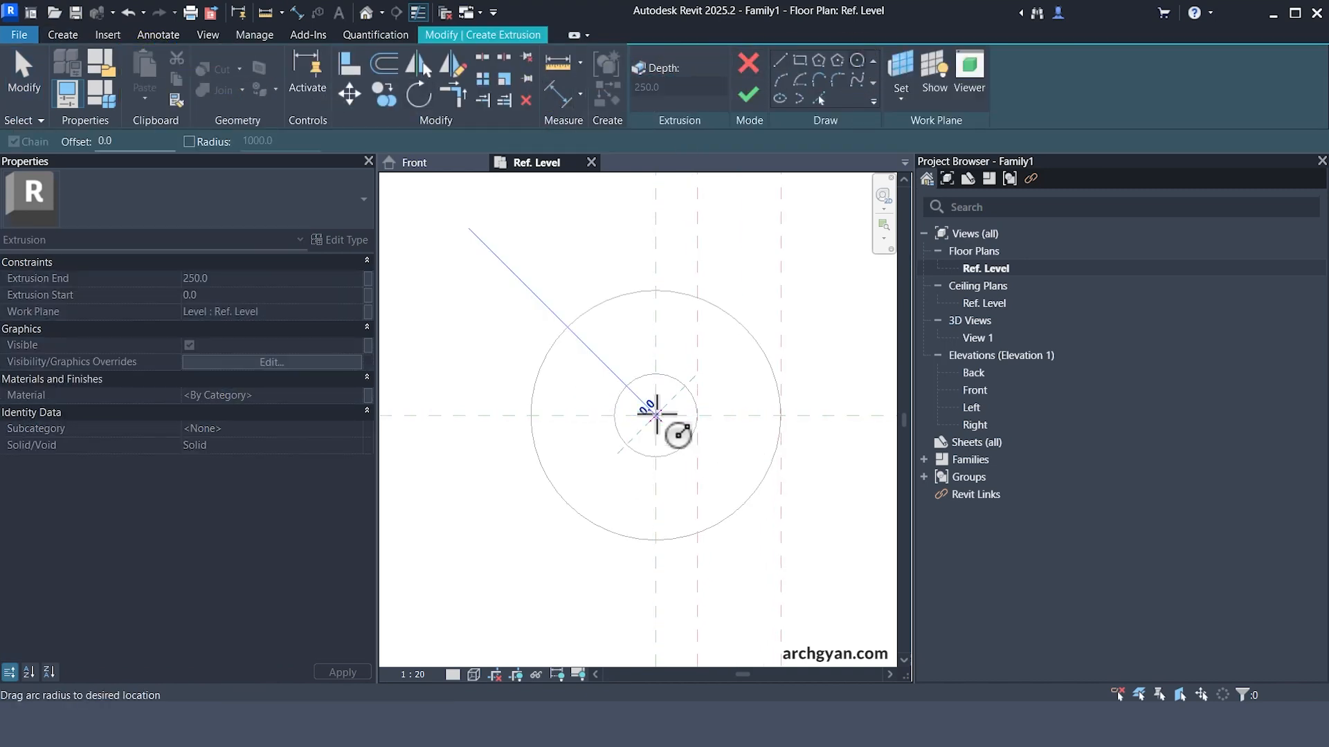
click(746, 388)
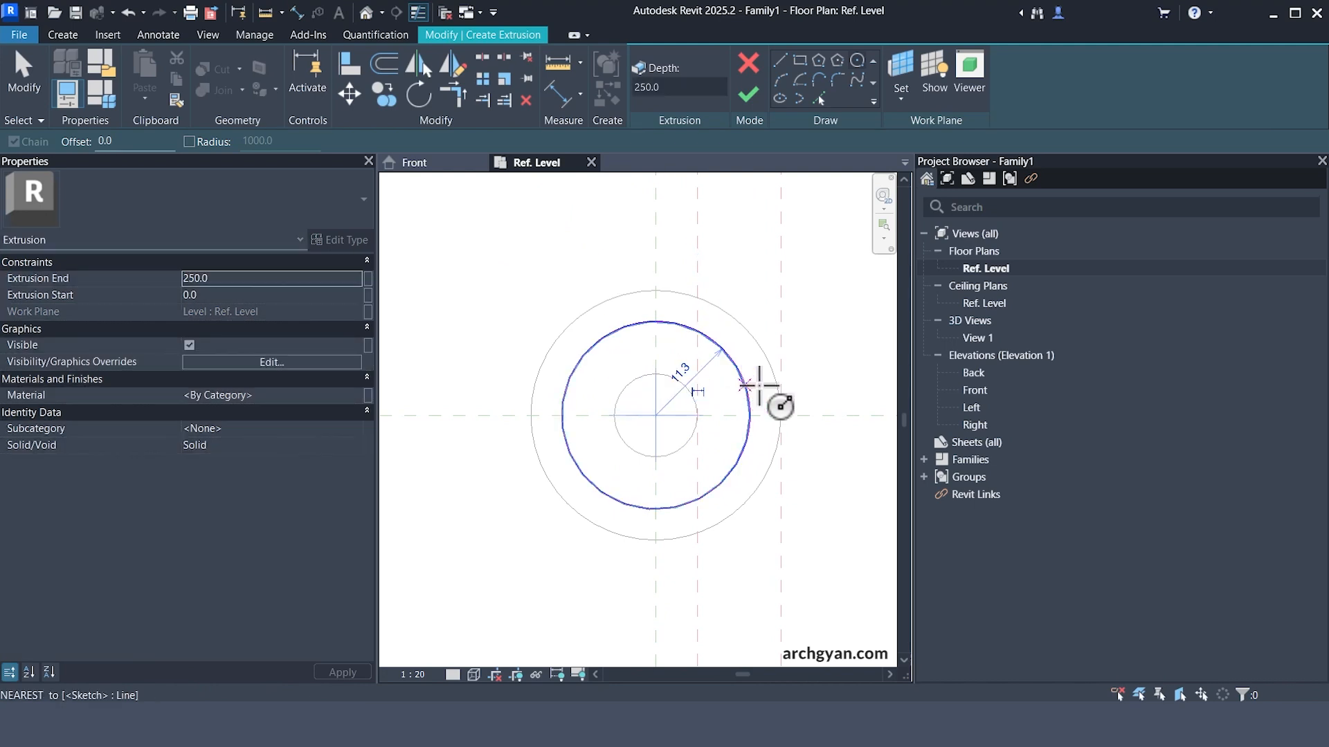
key(Escape)
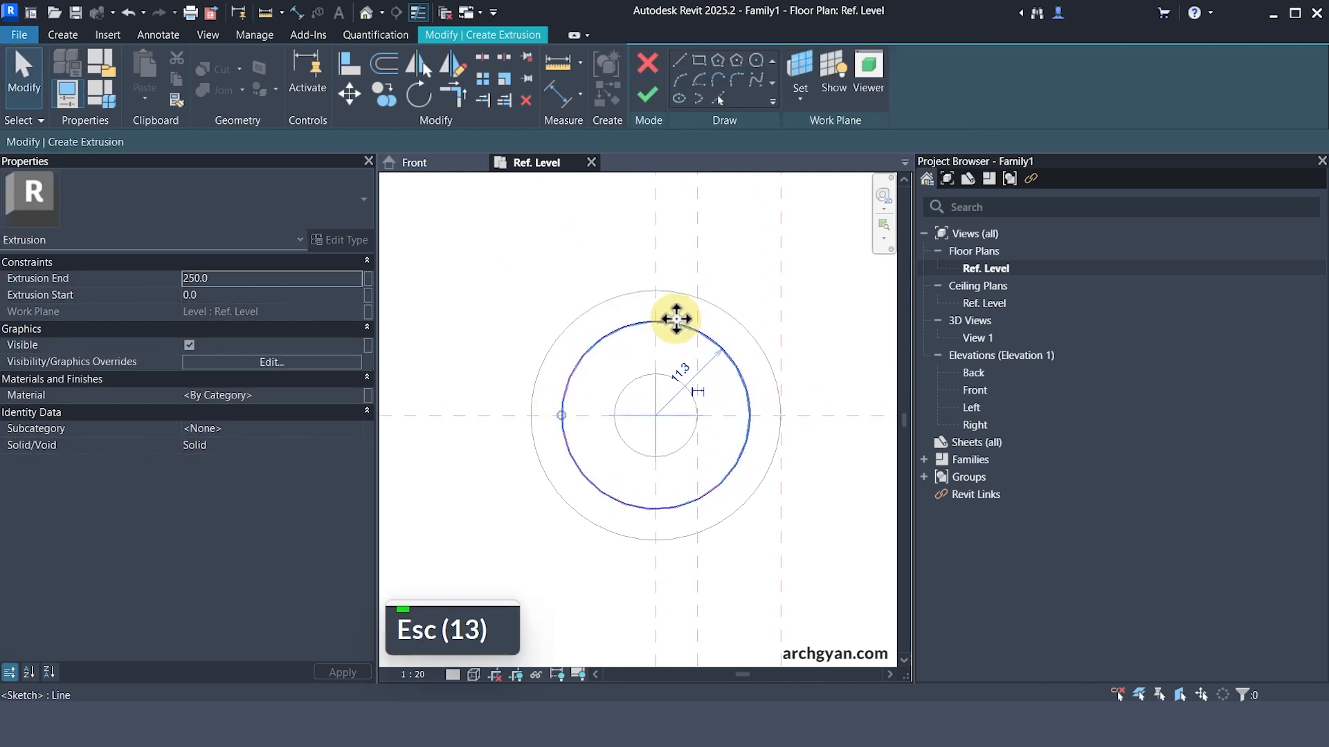
- Move the sketched circle away from the reference planes' intersection and make its center mark visible
click(673, 323)
drag(672, 323, 792, 270)
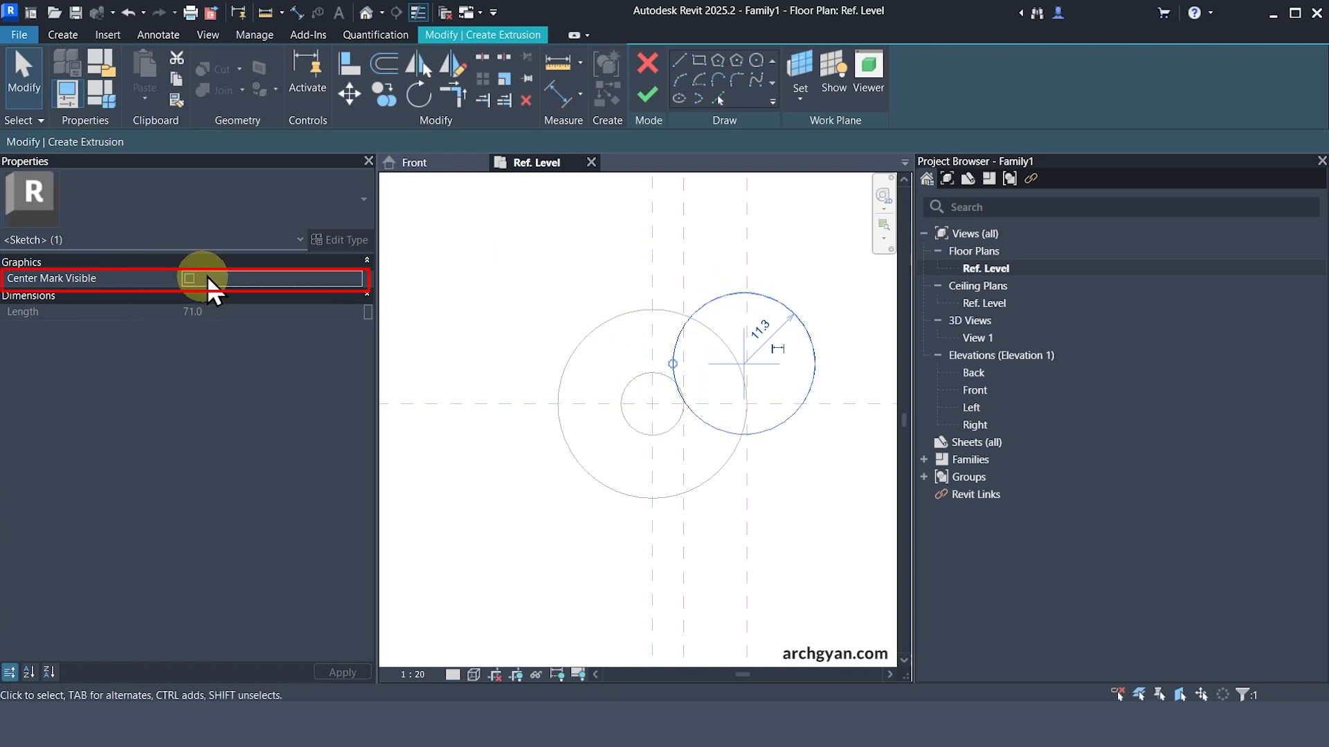
click(189, 278)
key(Escape)
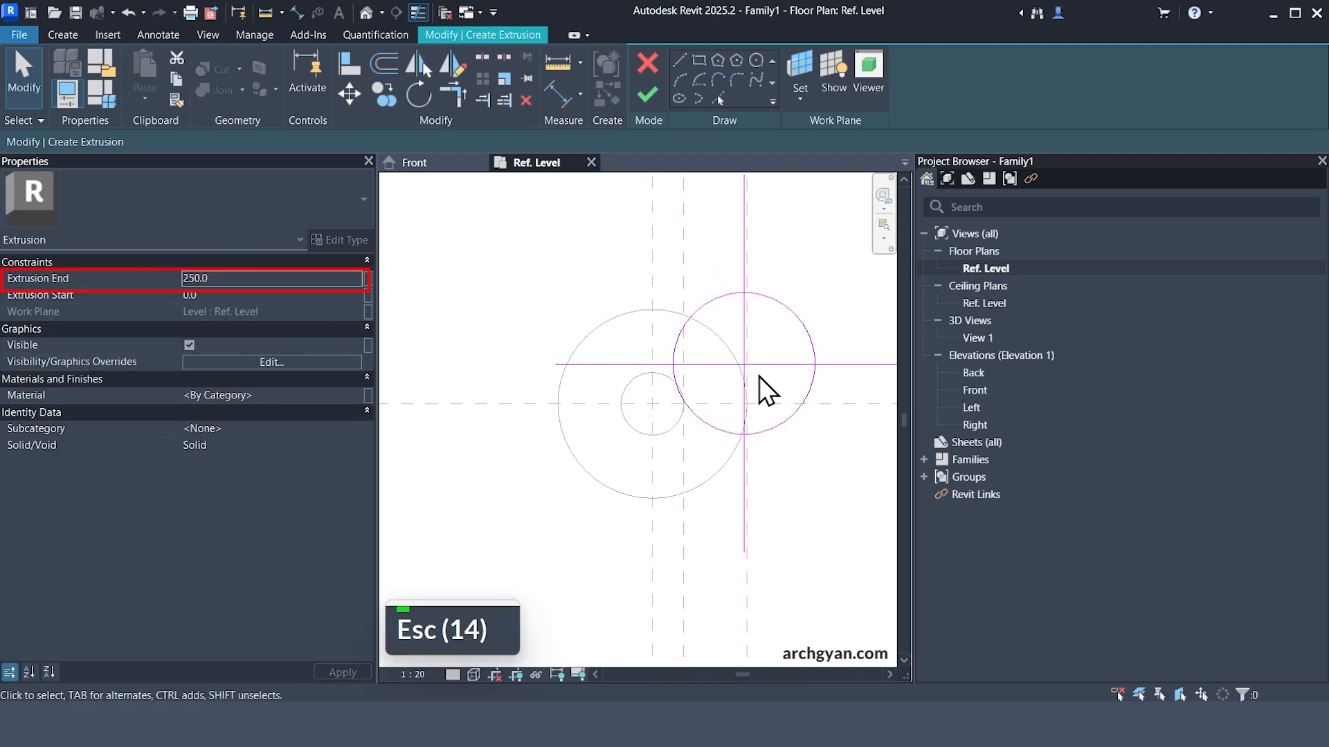
key(Escape)
- Align and lock the circle's vertical and horizontal center marks to the two centre reference planes
scroll(756, 373, up, 1)
key(a)
key(l)
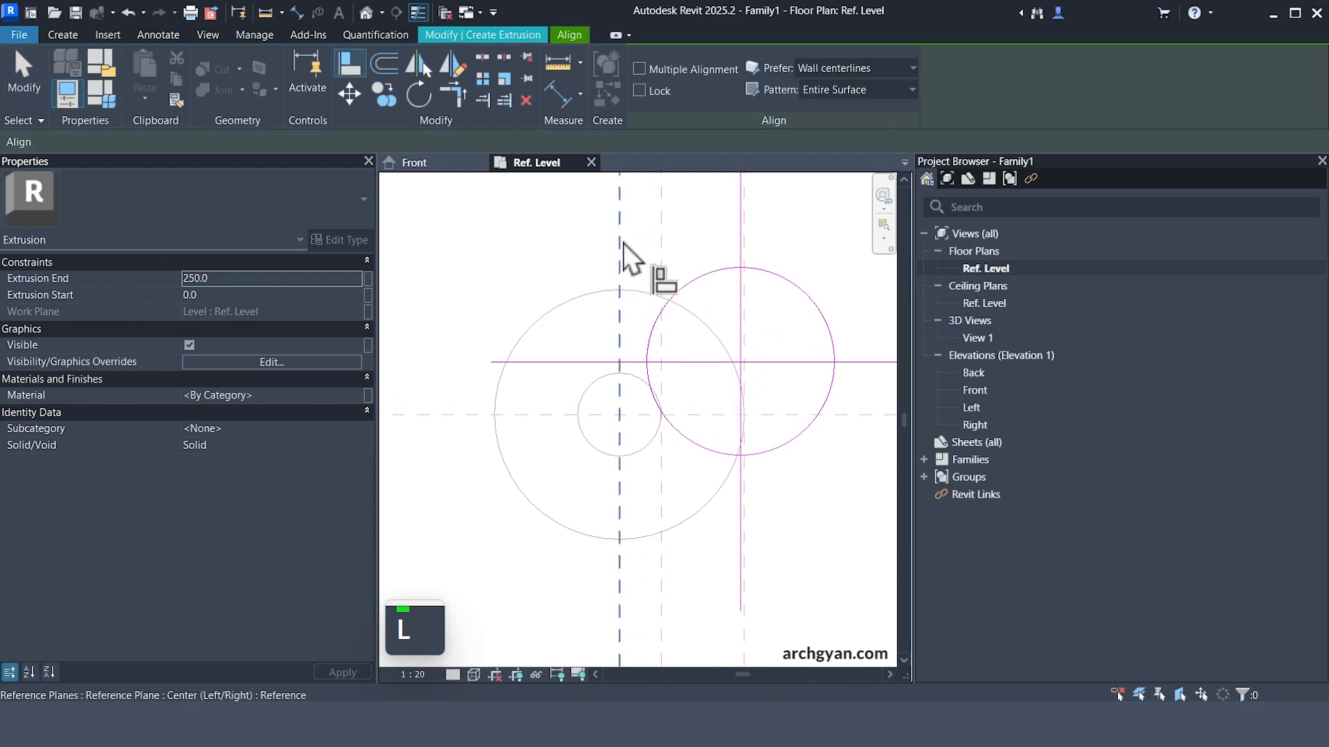
click(740, 244)
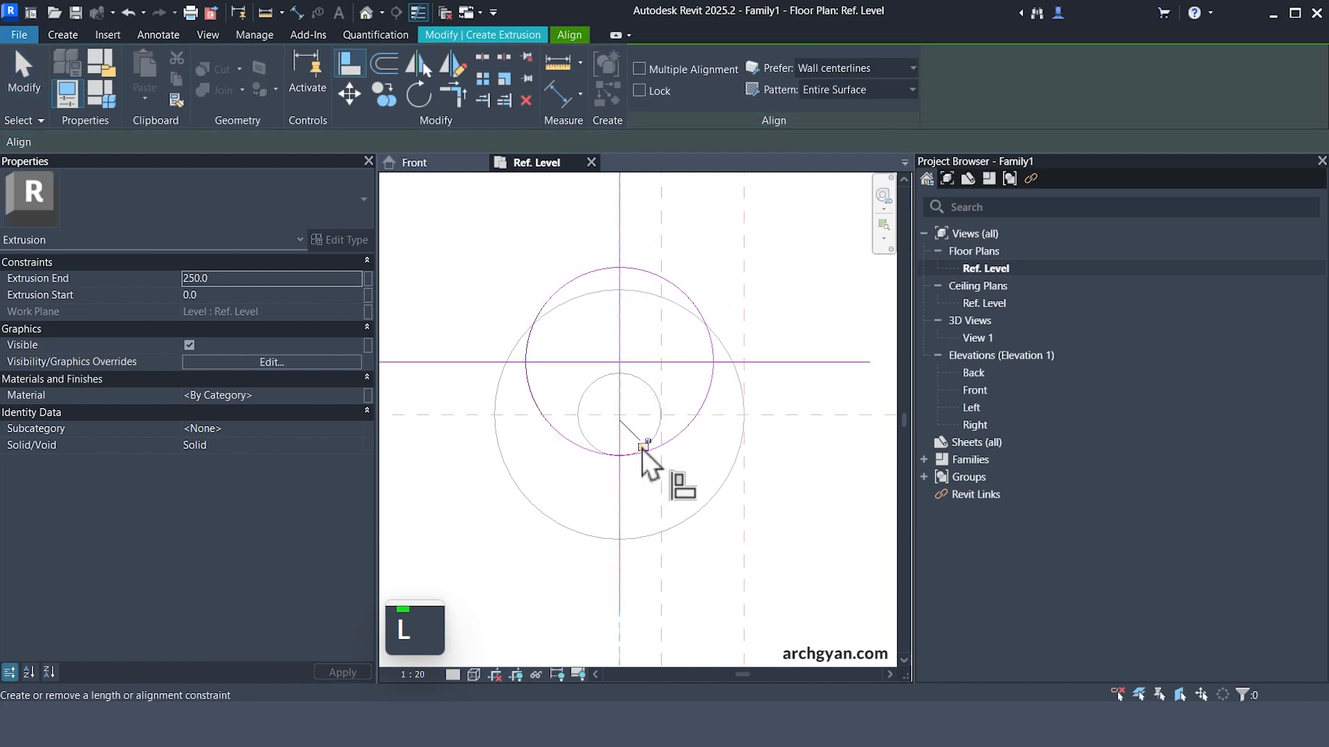
click(796, 415)
click(796, 362)
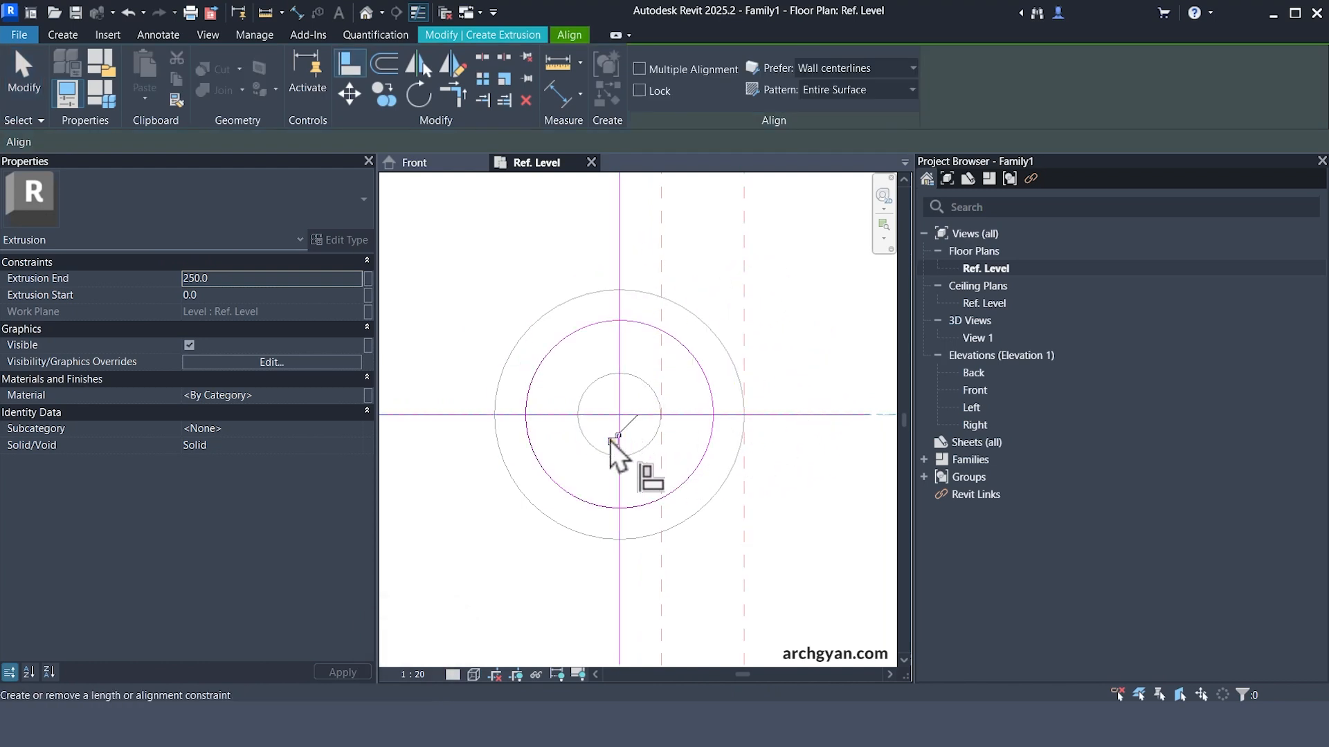
scroll(712, 467, down, 1)
key(Escape)
key(Escape)
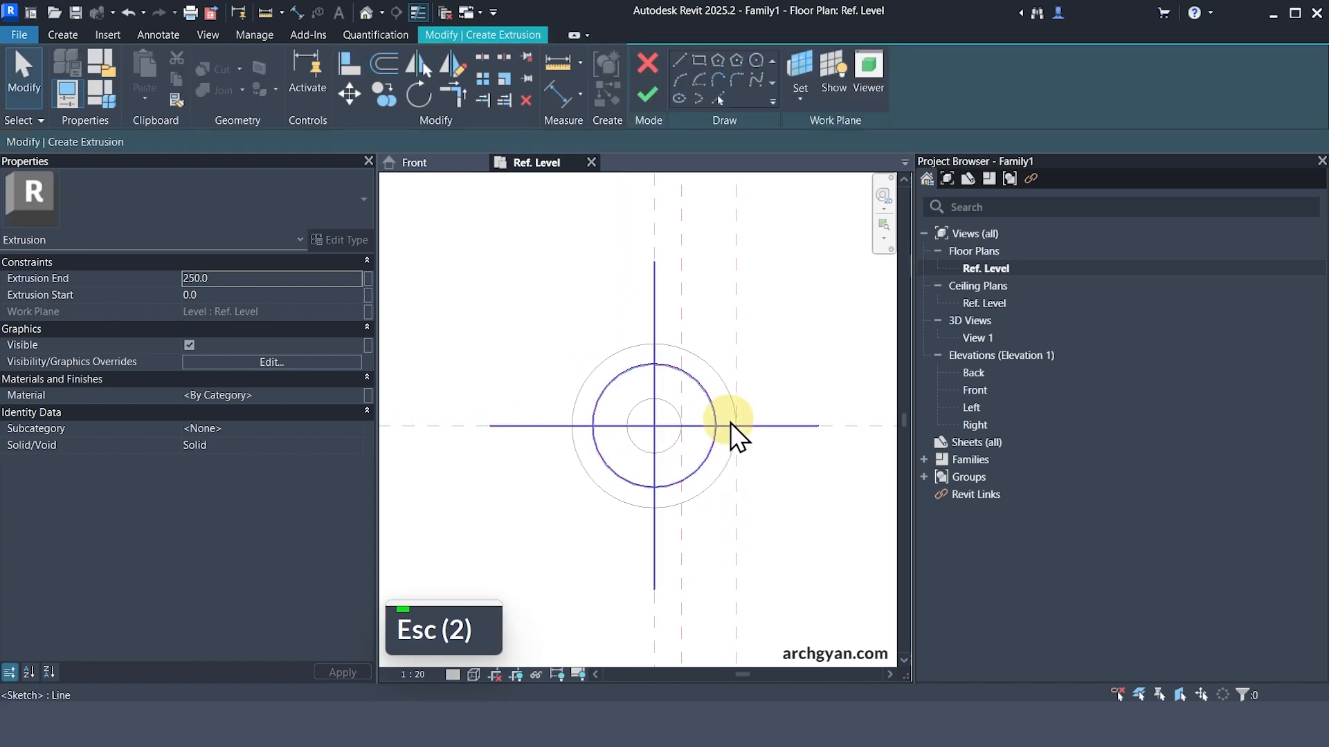
- Make the centred circle's temporary radius dimension permanent
click(714, 409)
scroll(646, 425, up, 4)
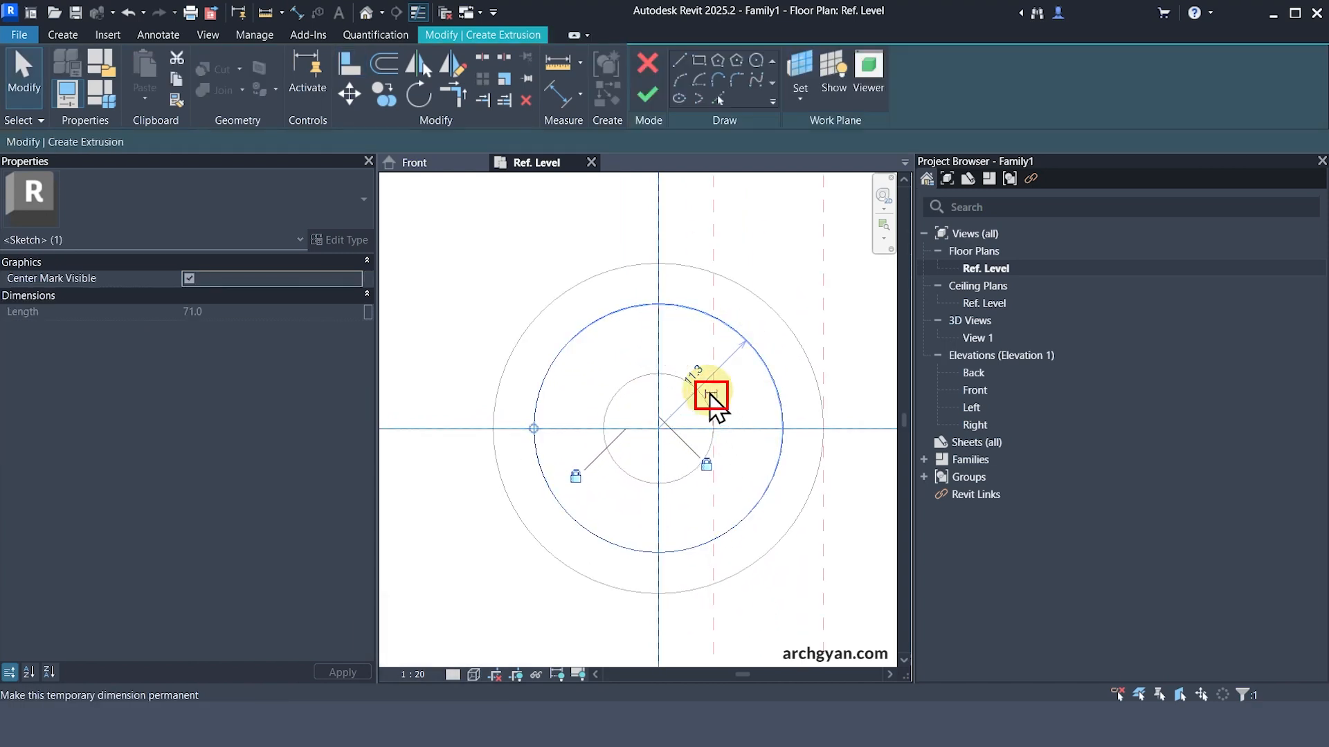
click(710, 395)
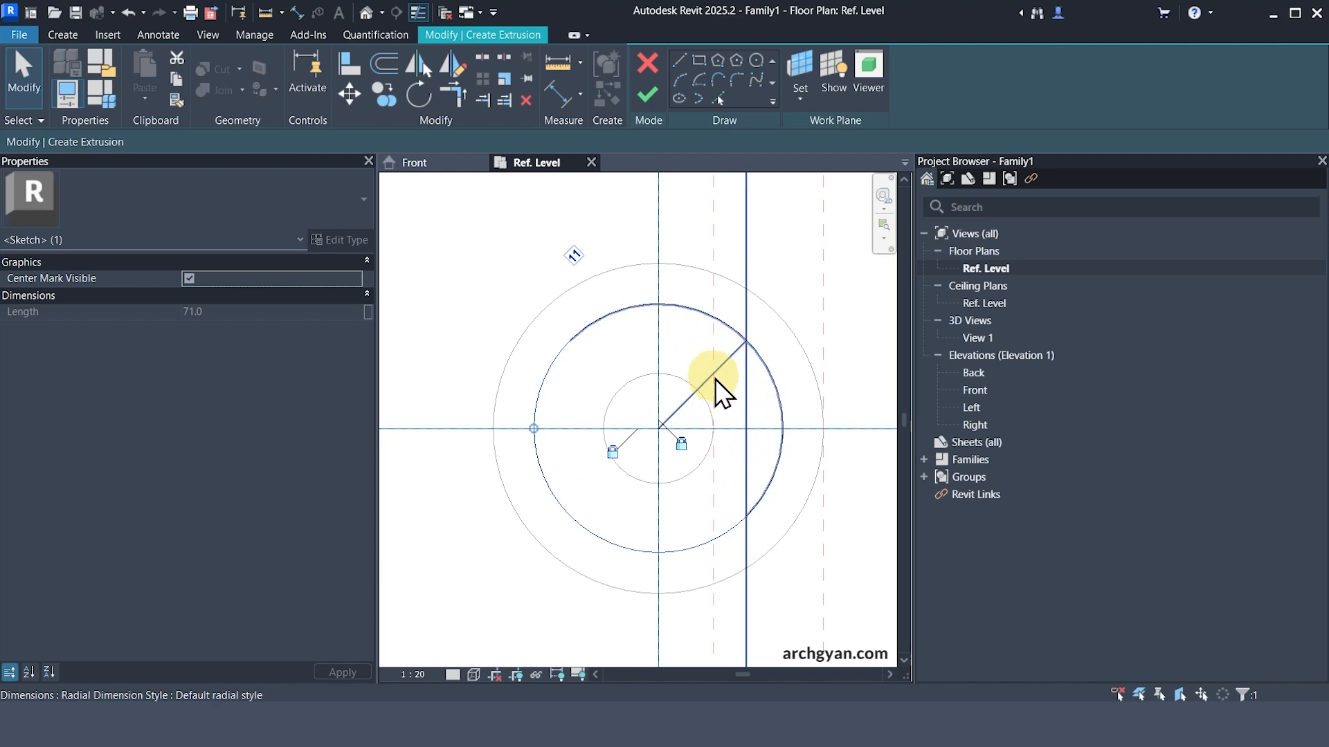
- Label the circle's radius dimension with the Nominal Radius parameter and finish the extrusion
click(716, 381)
scroll(729, 433, up, 5)
scroll(729, 435, down, 3)
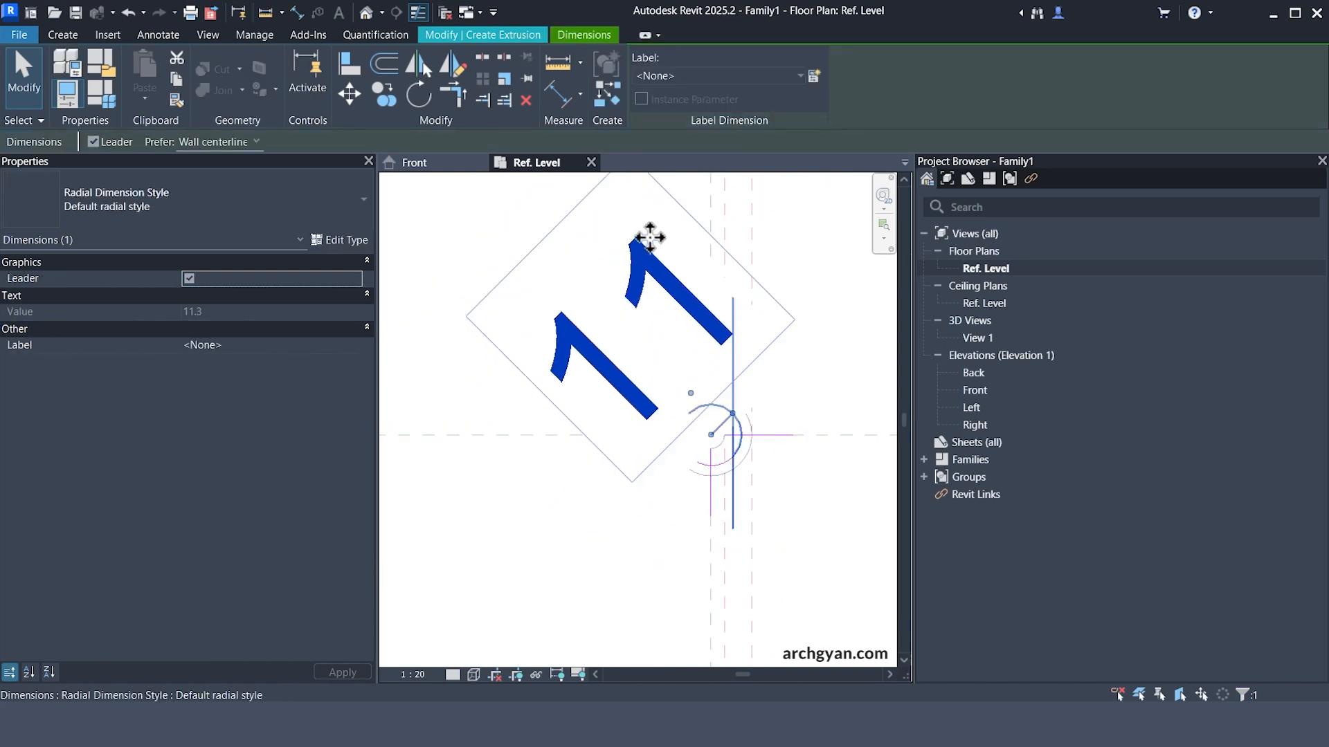
click(692, 85)
click(695, 76)
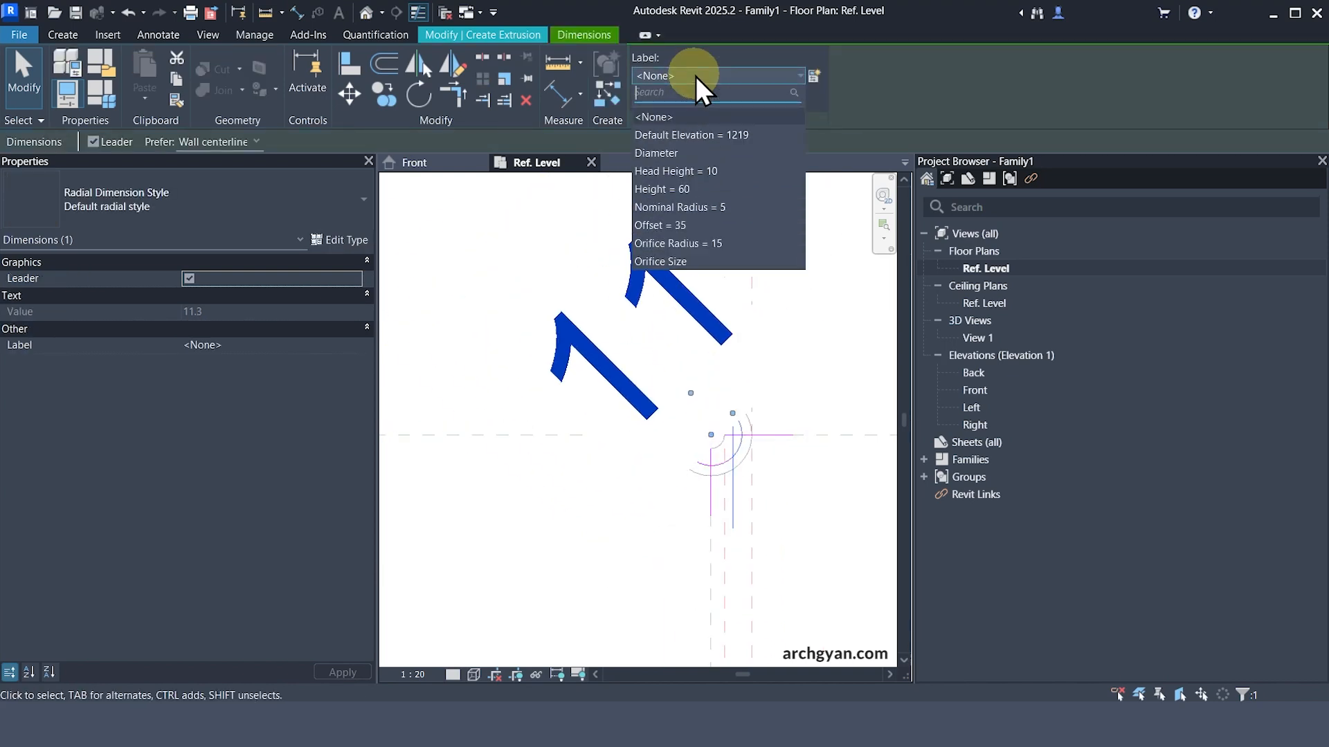
click(710, 209)
scroll(771, 276, up, 3)
click(771, 276)
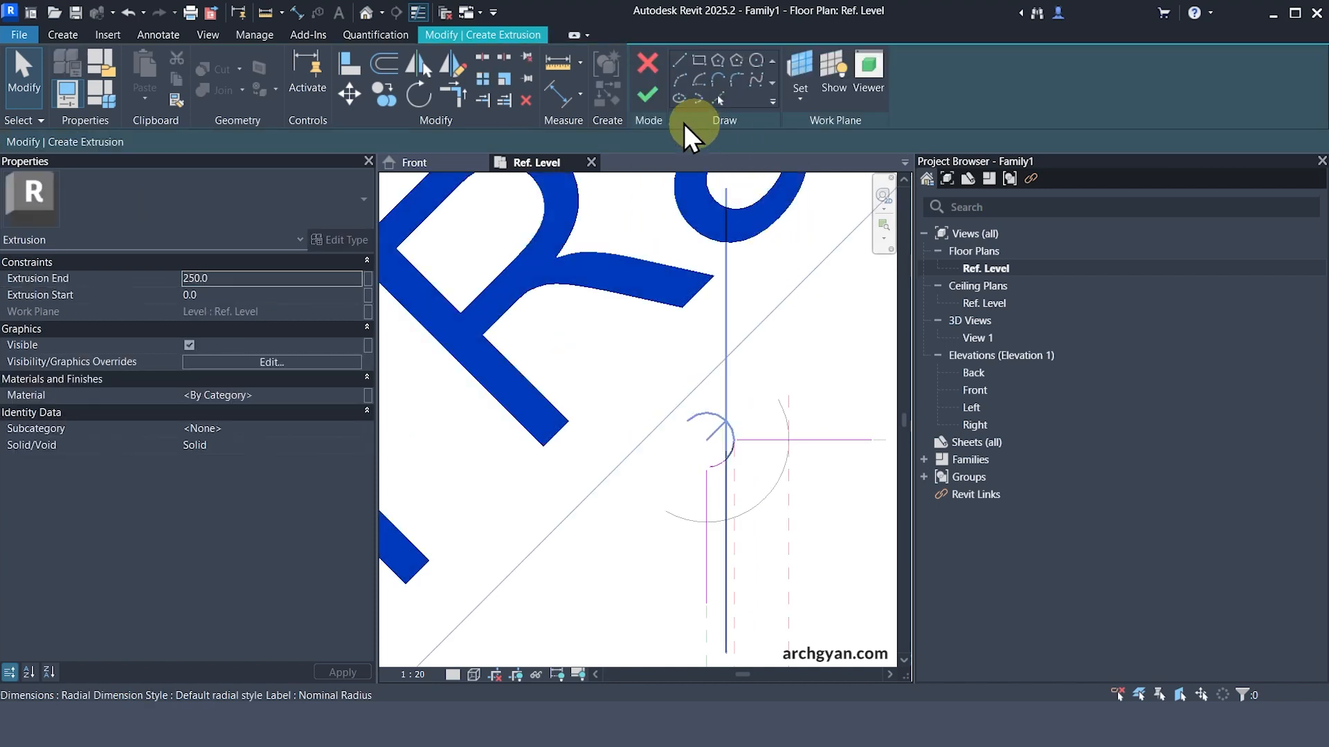
click(644, 101)
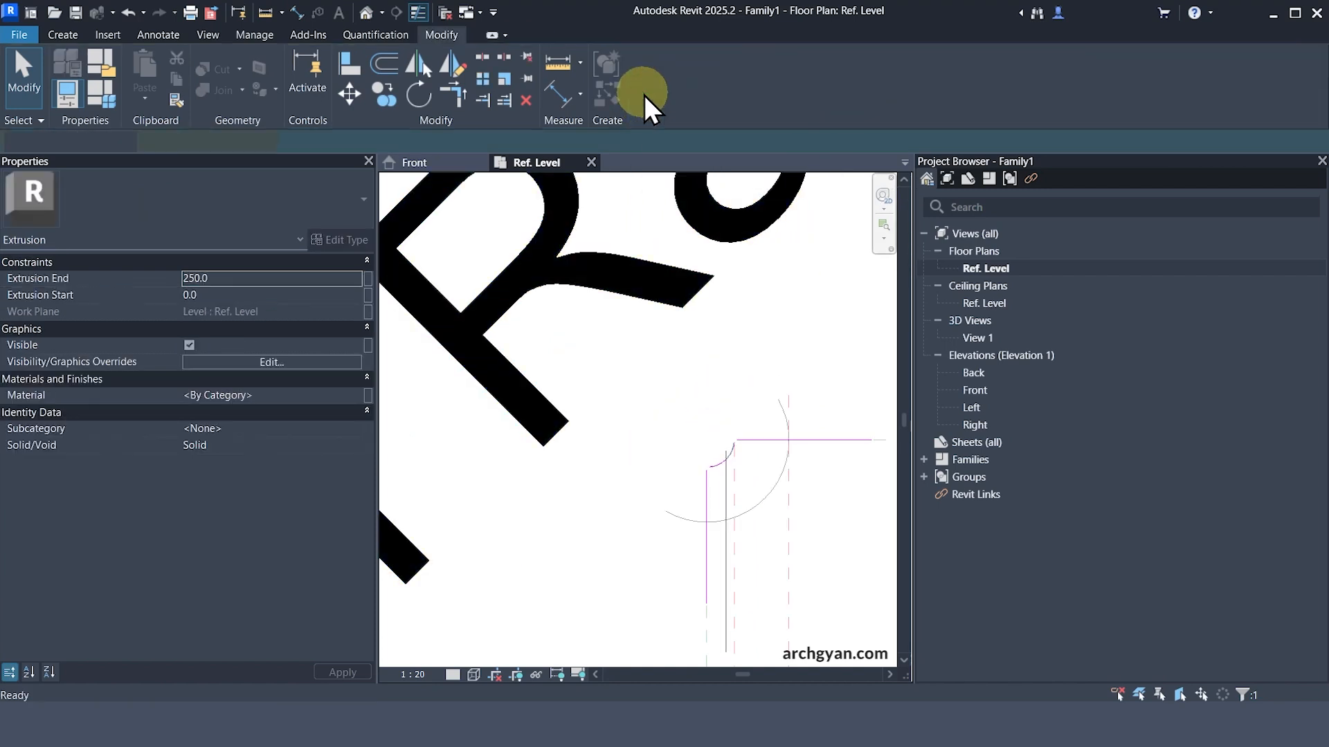
scroll(637, 331, down, 2)
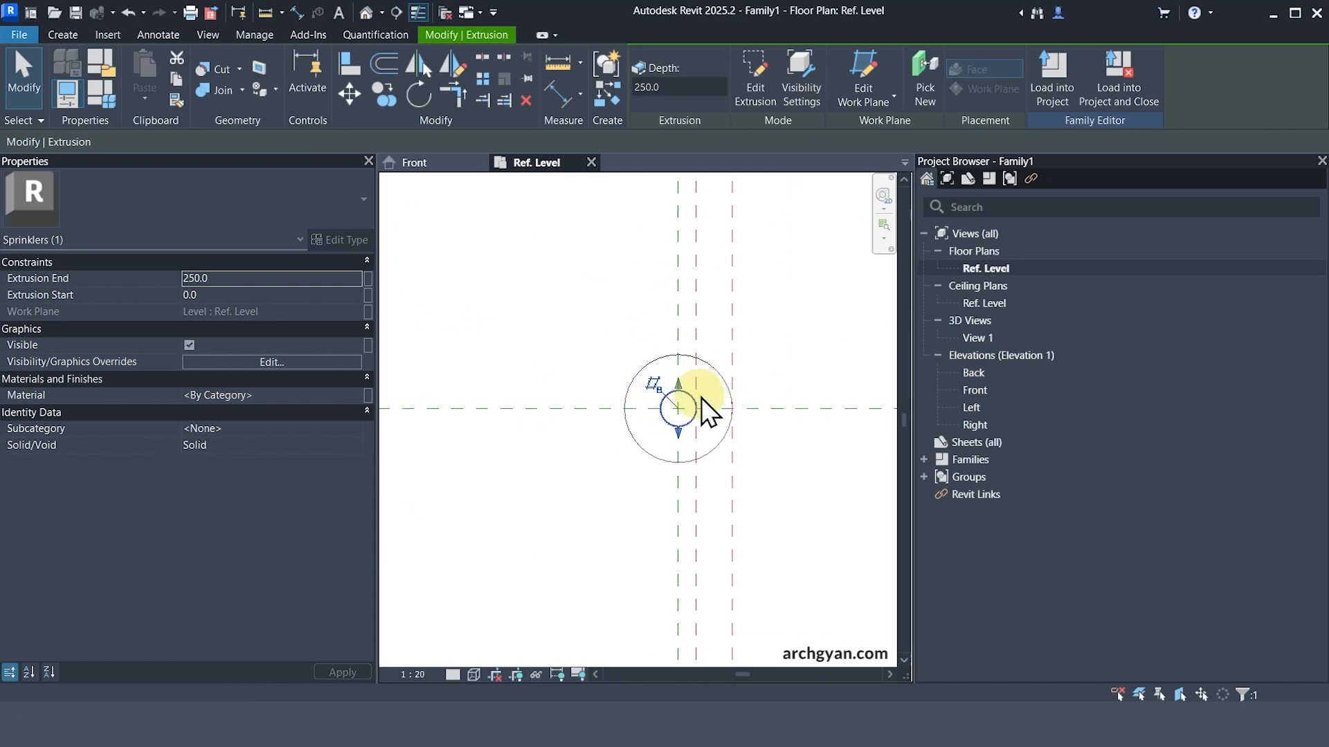
- In the Front elevation, stretch the extrusion's upper end to the topmost horizontal reference plane at 95 mm and lock it there
double_click(976, 391)
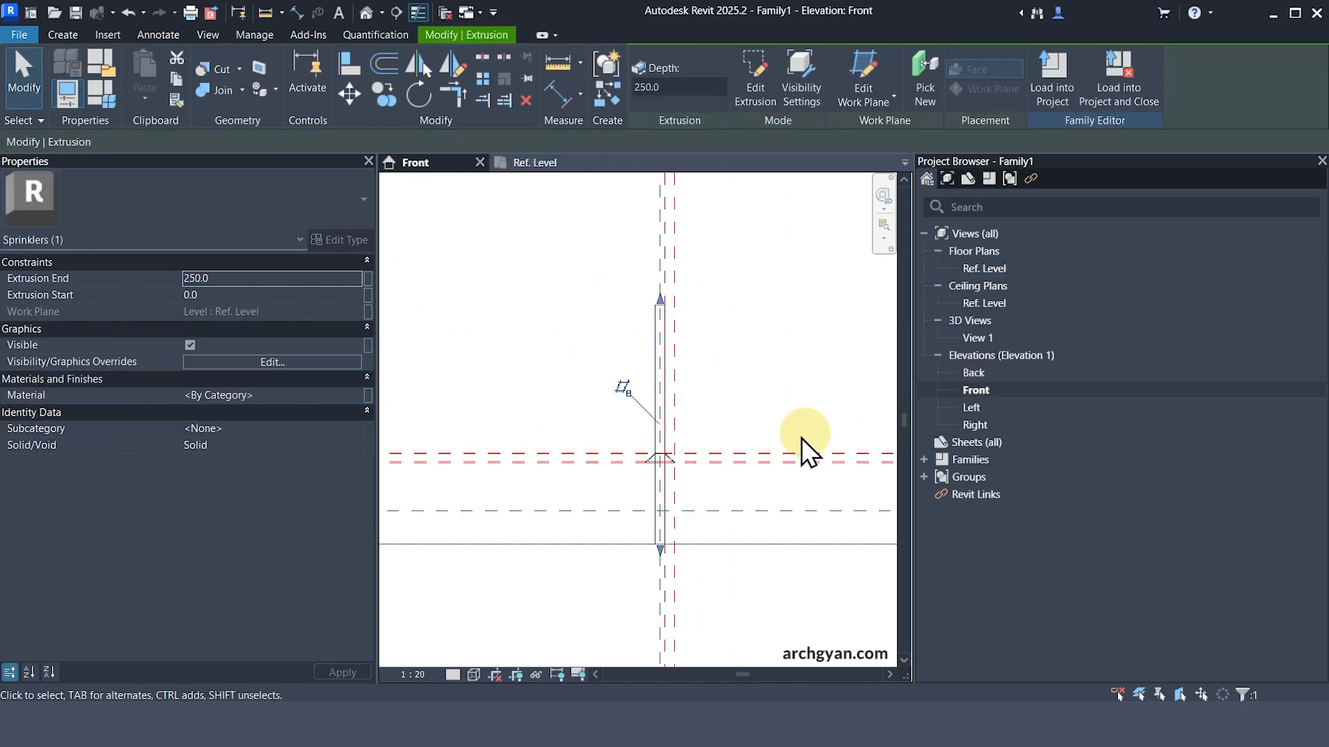
drag(664, 313, 688, 498)
scroll(703, 511, up, 3)
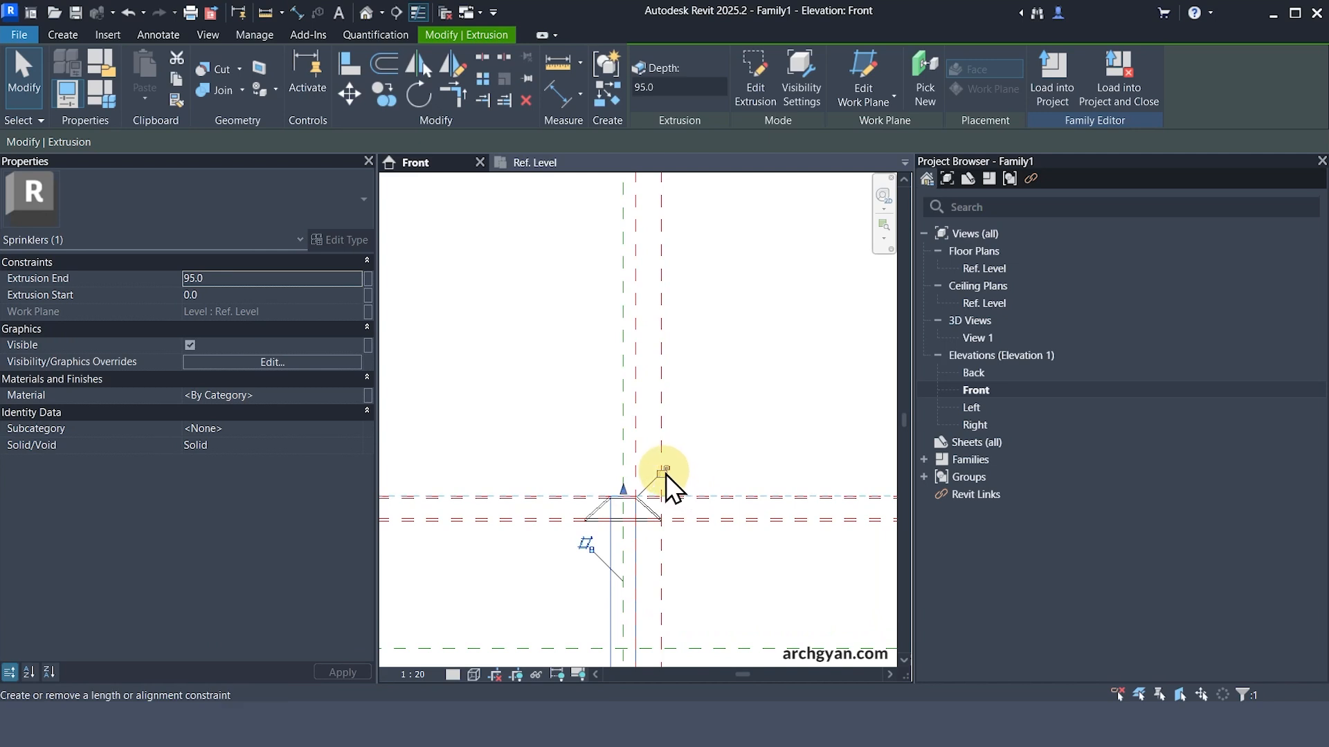
scroll(758, 344, down, 2)
scroll(692, 605, up, 2)
scroll(766, 494, down, 3)
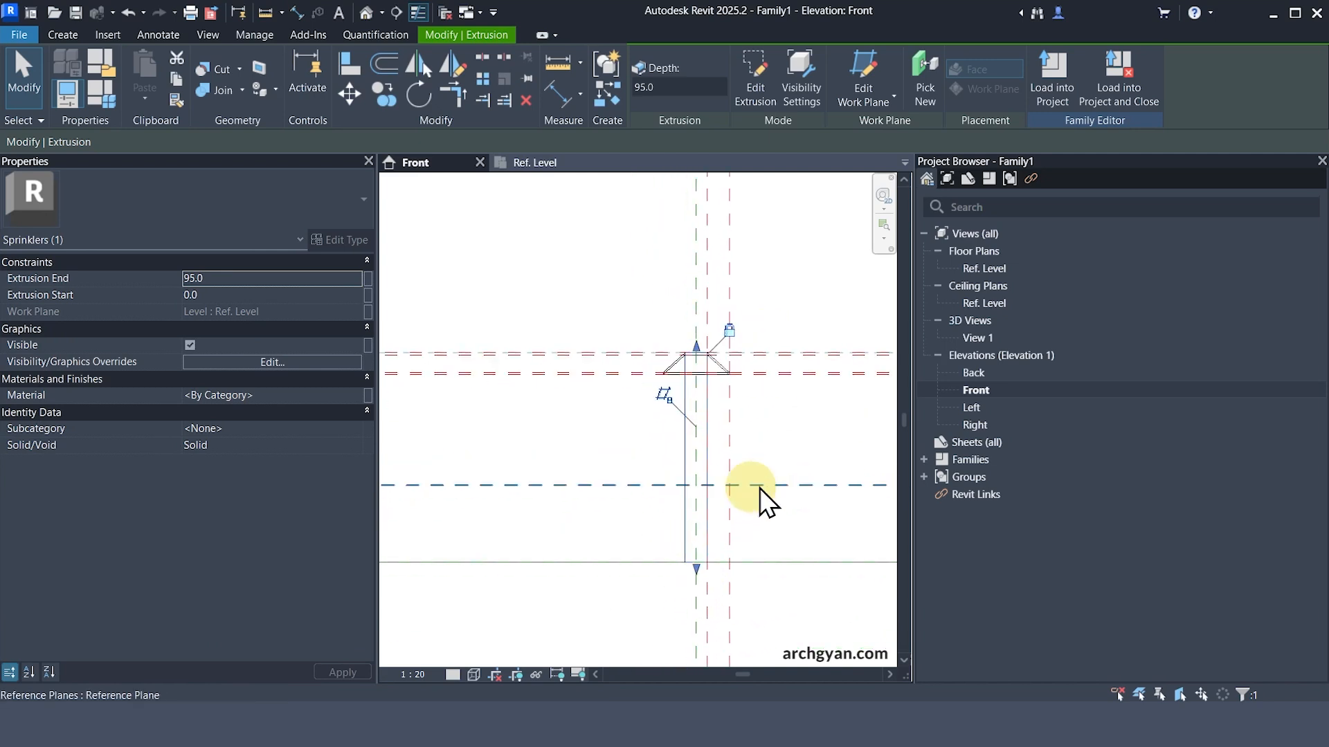
- Stretch the extrusion's lower end to the offset reference plane at 35 mm and lock it there
drag(733, 542, 678, 537)
scroll(725, 538, down, 1)
click(613, 535)
scroll(787, 490, down, 2)
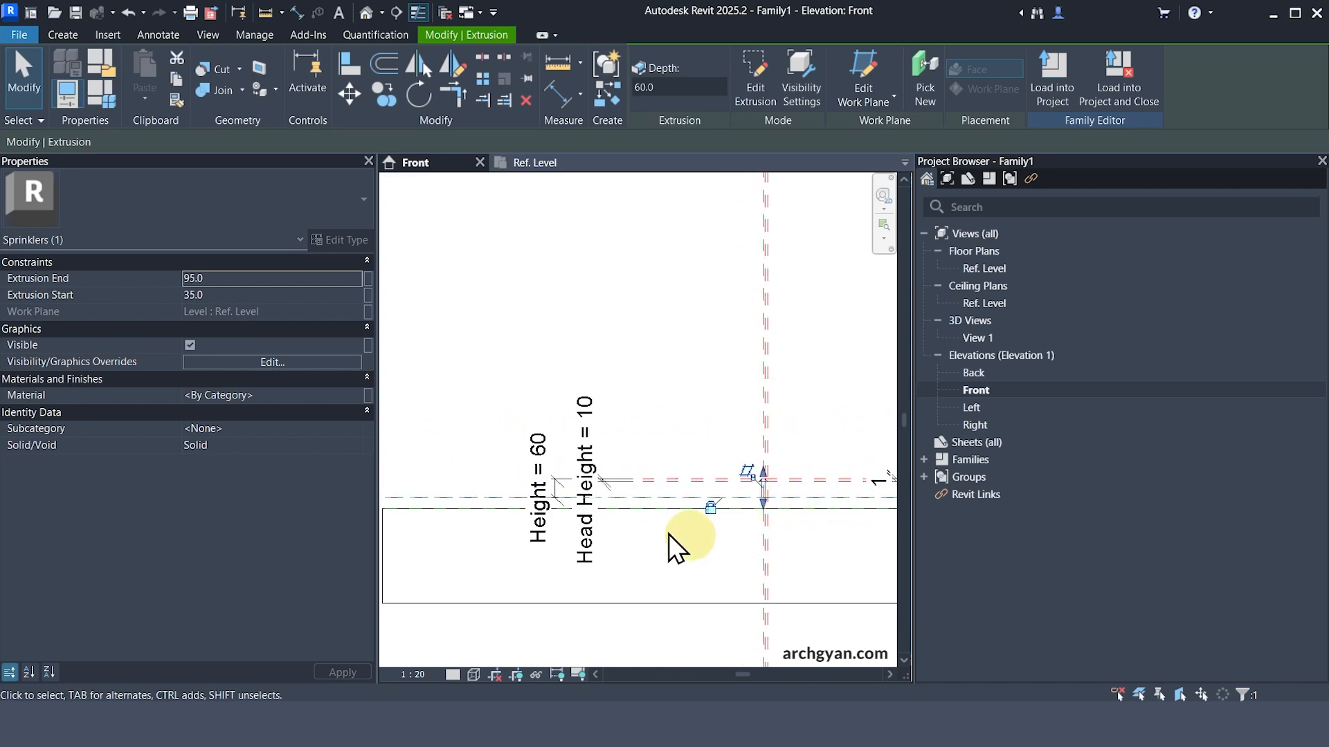
key(Escape)
key(Escape)
key(Escape)
key(Escape)
scroll(782, 495, up, 5)
scroll(584, 467, up, 1)
middle_drag(822, 490, 688, 475)
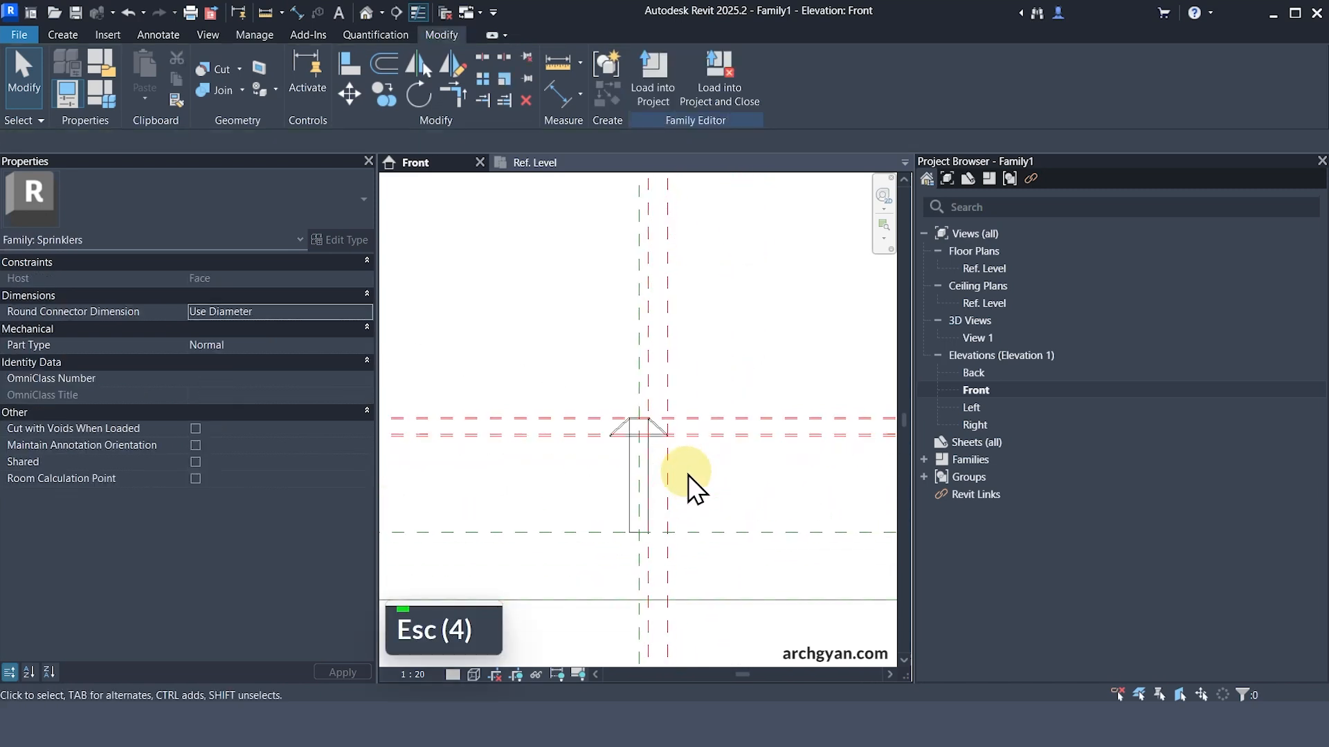
key(Escape)
key(Escape)
scroll(653, 429, down, 2)
scroll(855, 474, down, 3)
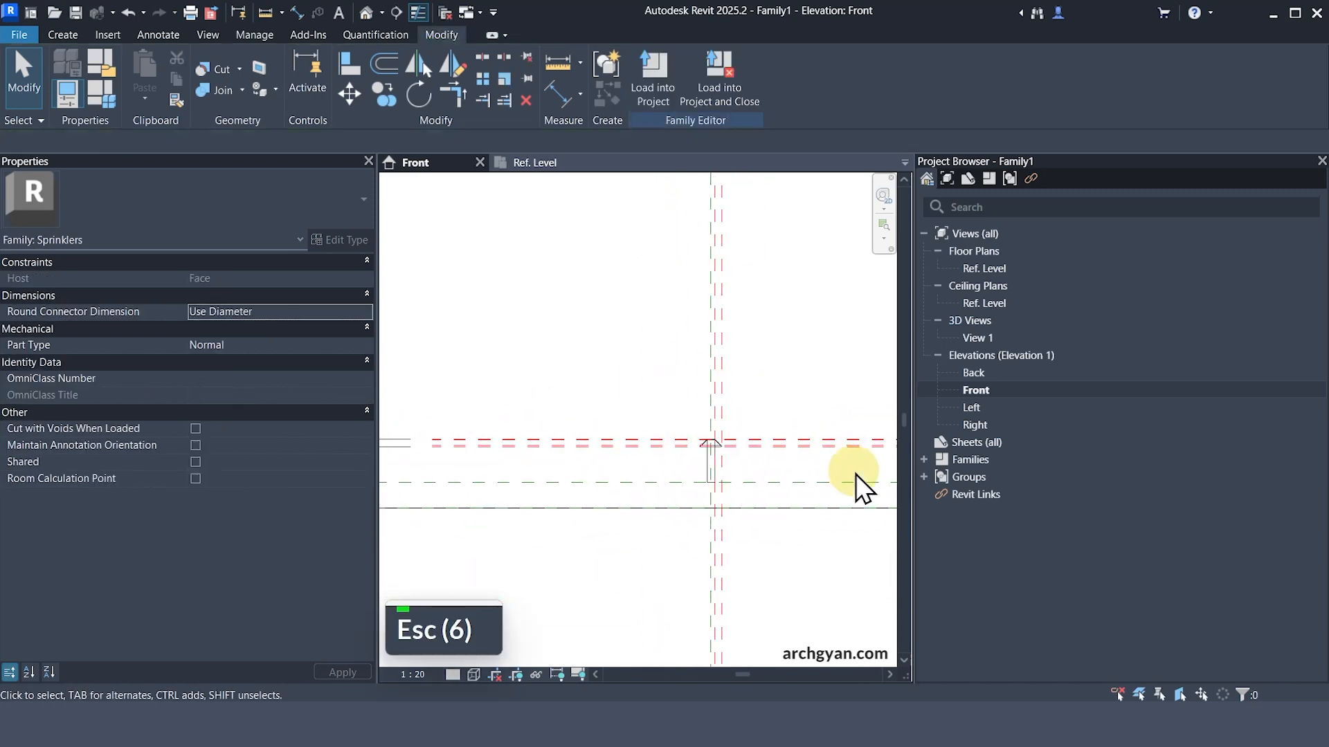
scroll(720, 472, up, 2)
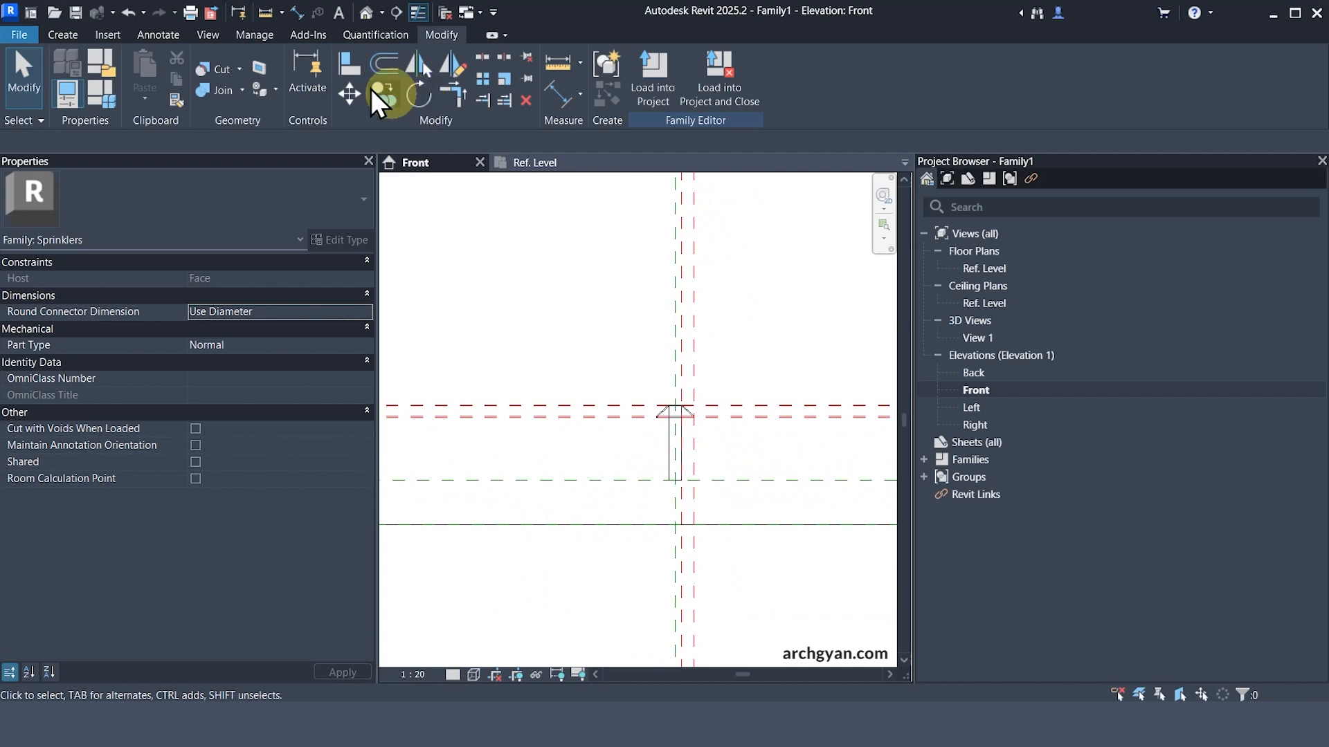
- Open the default 3D view and orbit around the sprinkler to inspect its pipe and head
click(365, 14)
scroll(638, 418, up, 5)
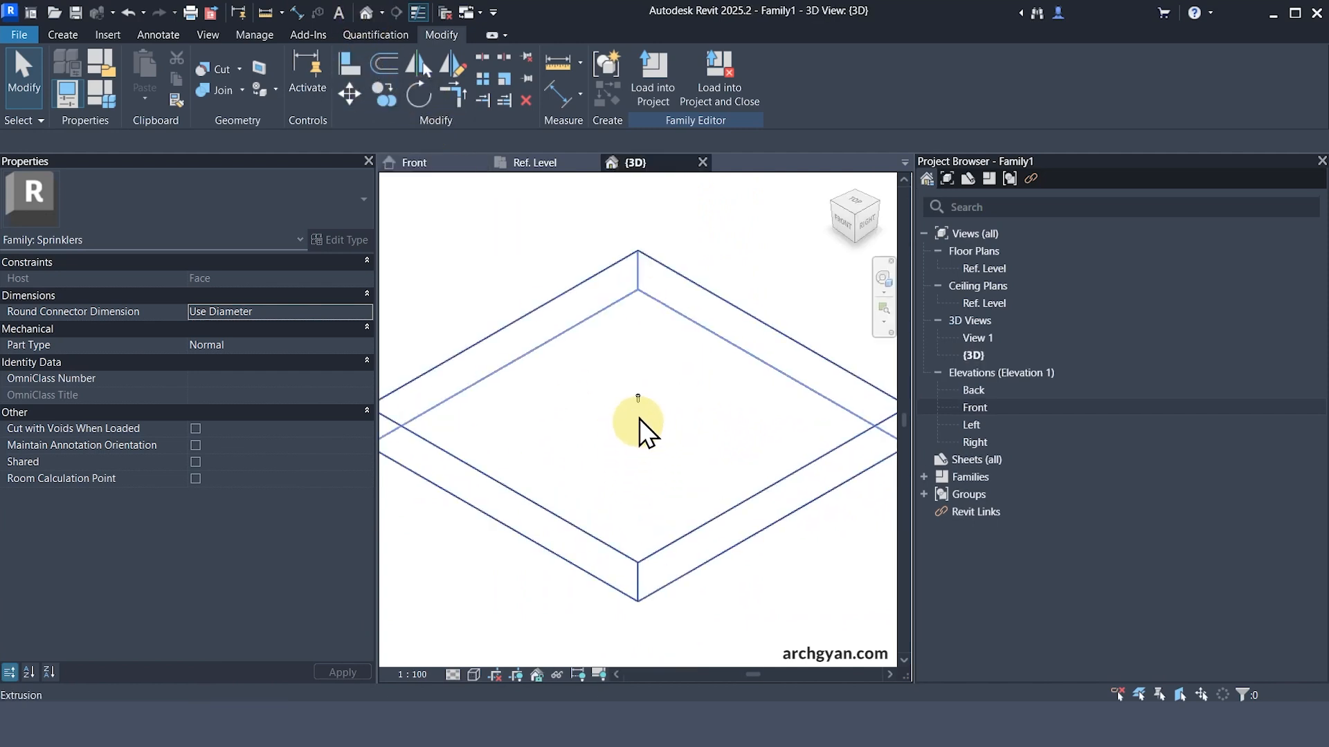
shift+middle_drag(609, 430, 682, 459)
key(Escape)
key(Escape)
- Open the Family Types dialog, make it narrower and move it aside from the sprinkler in the 3D view
click(109, 89)
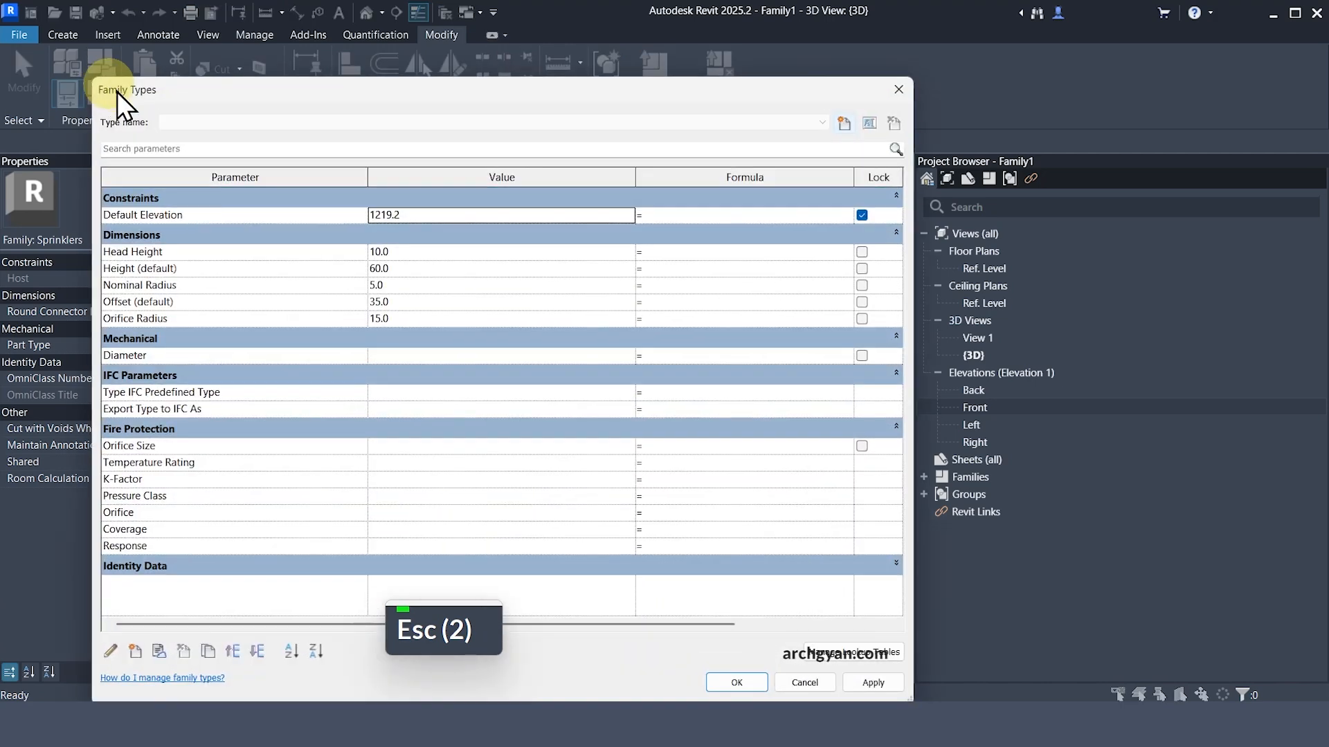
drag(913, 170, 736, 165)
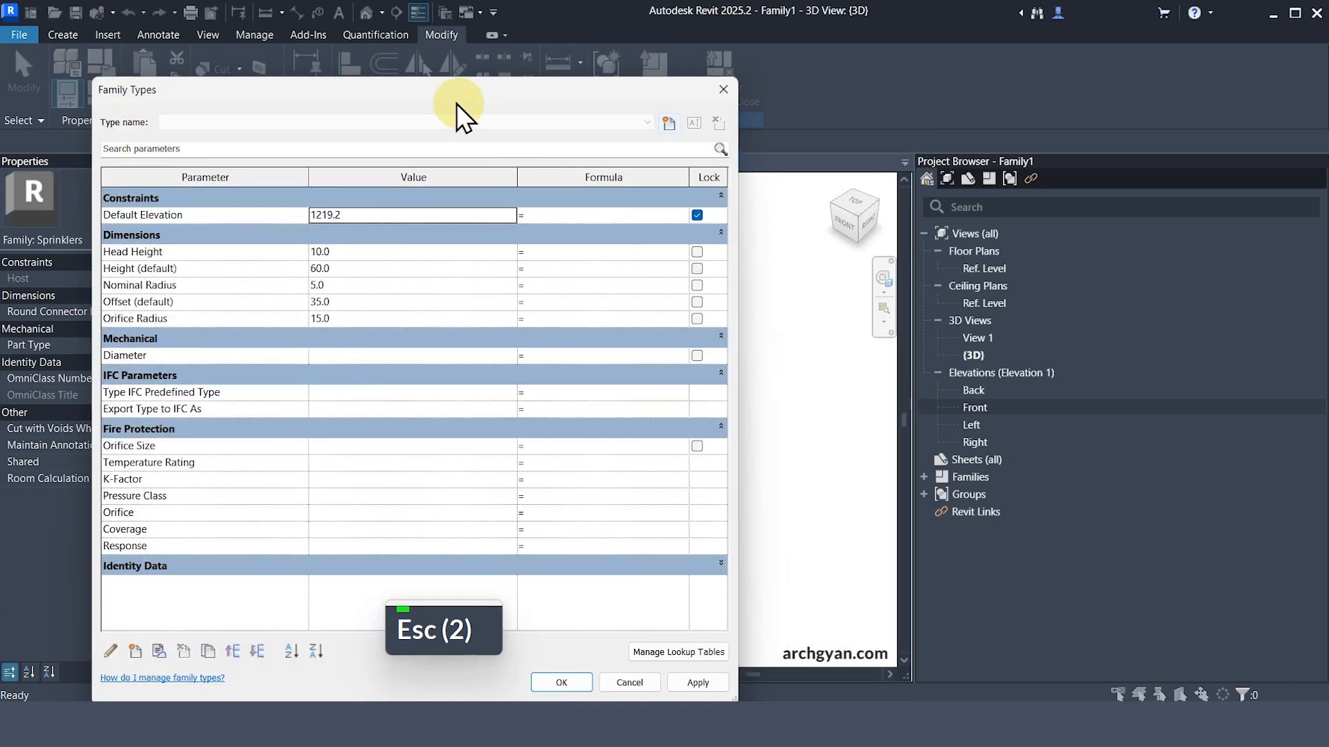
drag(456, 103, 957, 68)
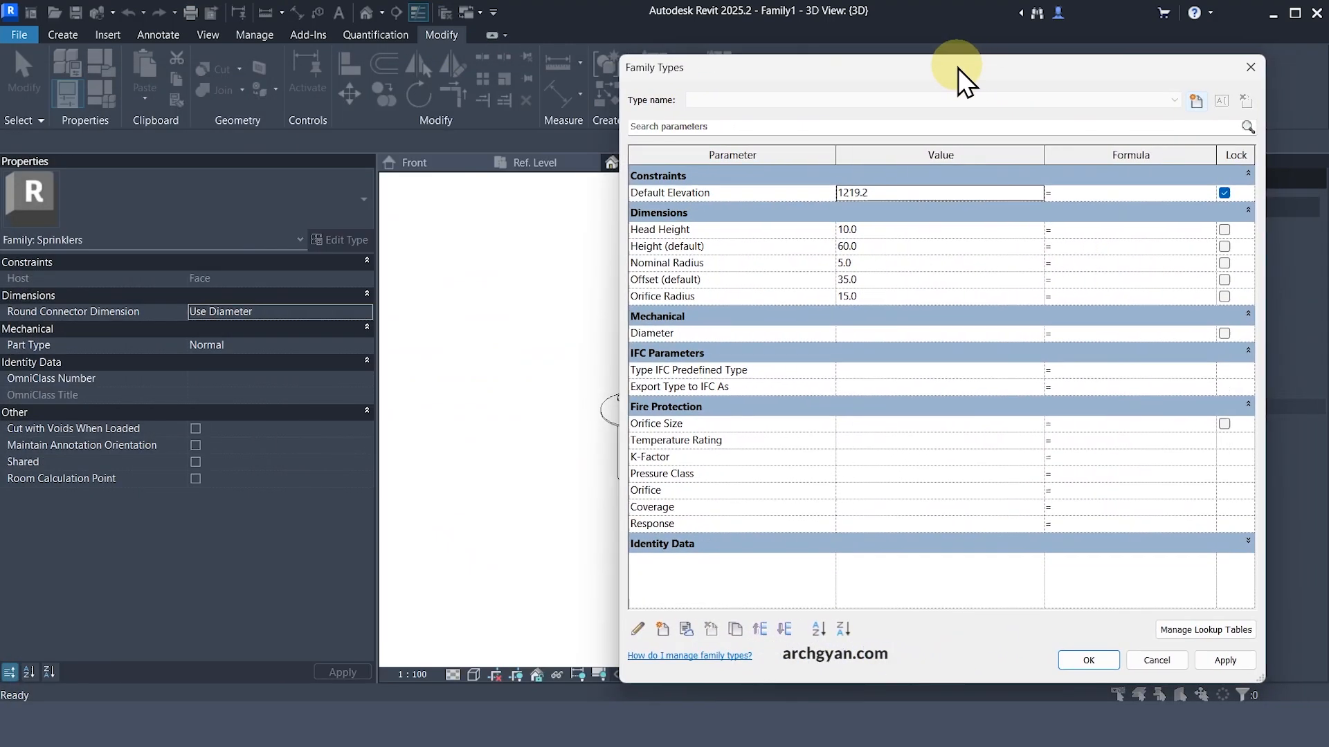
- Create two new family types named Type 1 and Type 2
click(1197, 103)
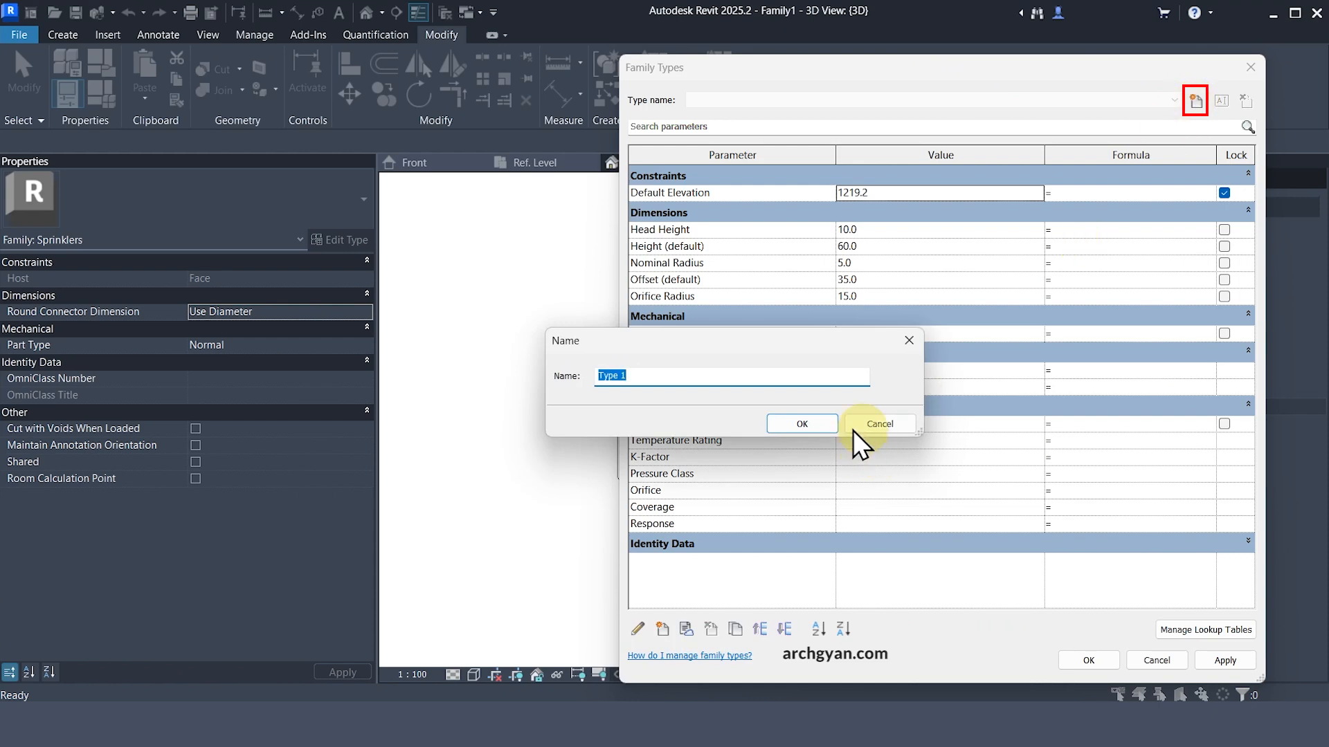
key(Return)
click(1197, 103)
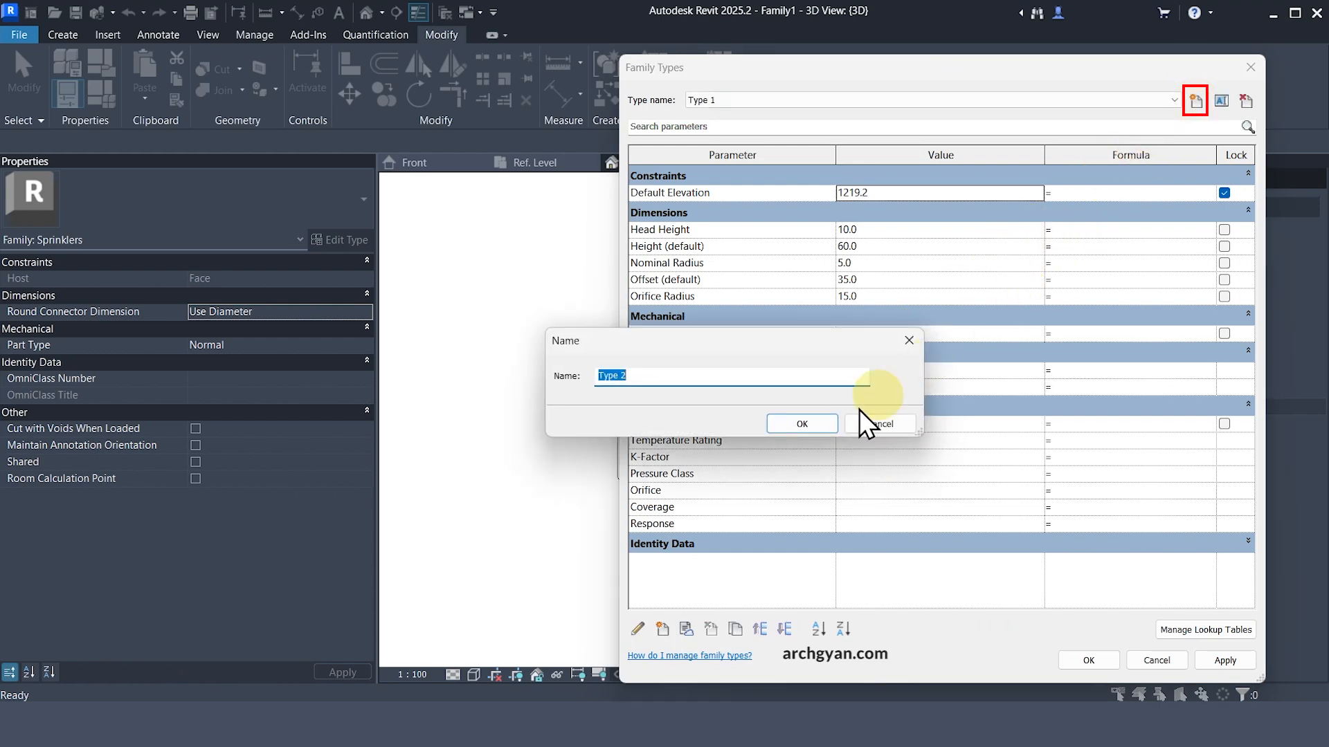
click(820, 424)
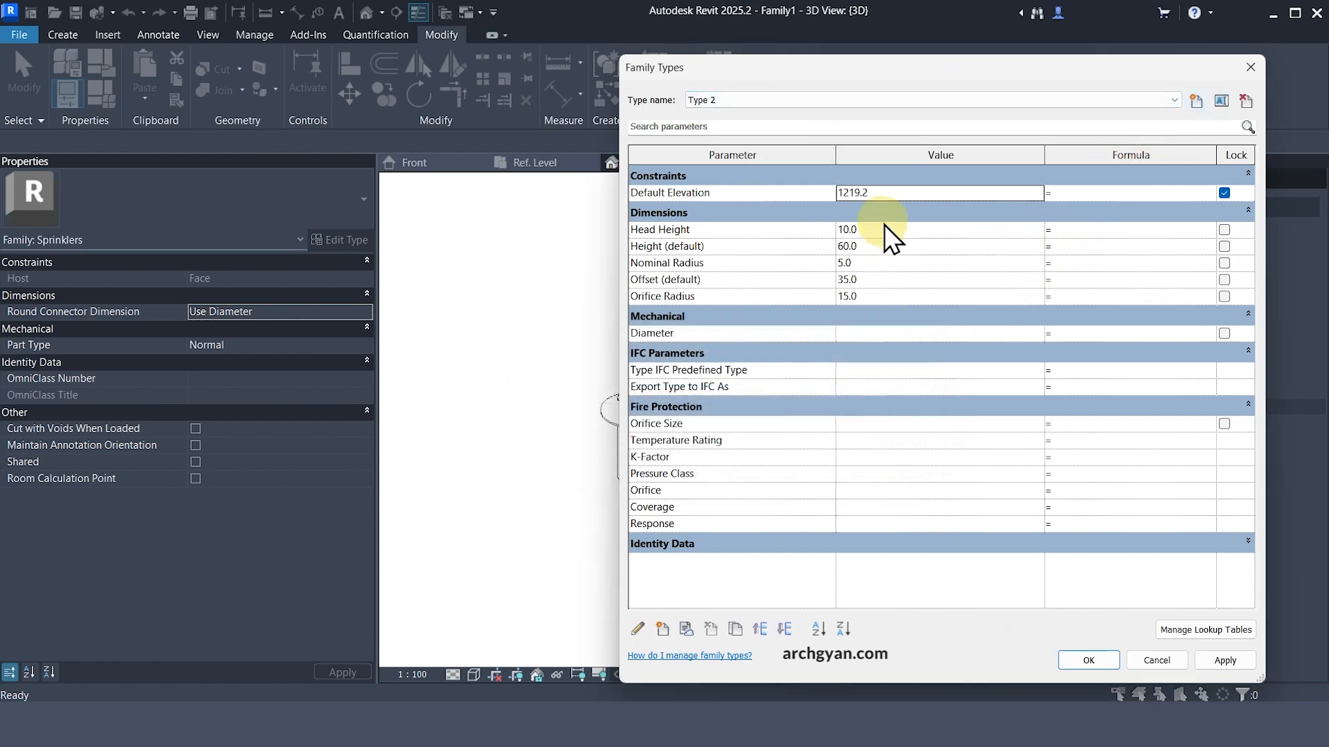
- For Type 2, set the Head Height to 15 and the Height to 75, keeping the sprinkler in sight
drag(822, 68, 964, 86)
click(1008, 237)
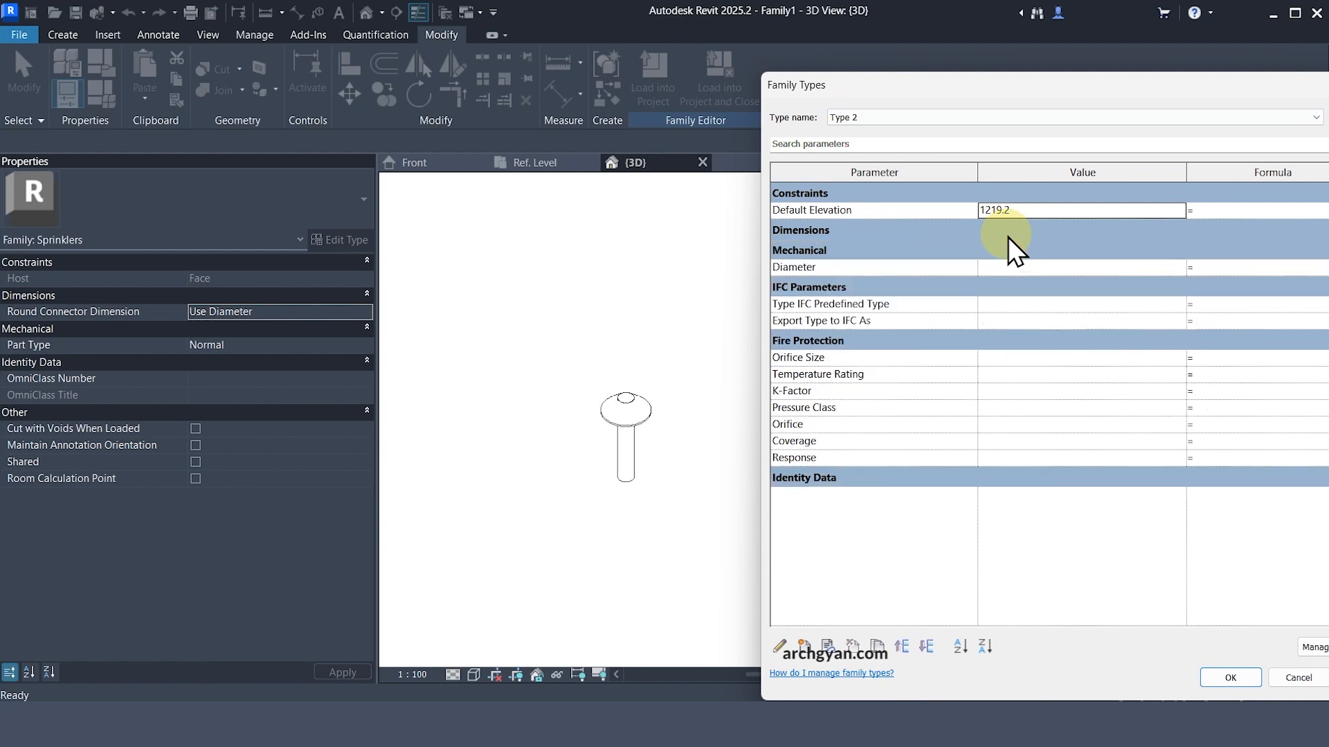
click(1012, 231)
click(1011, 247)
text(5)
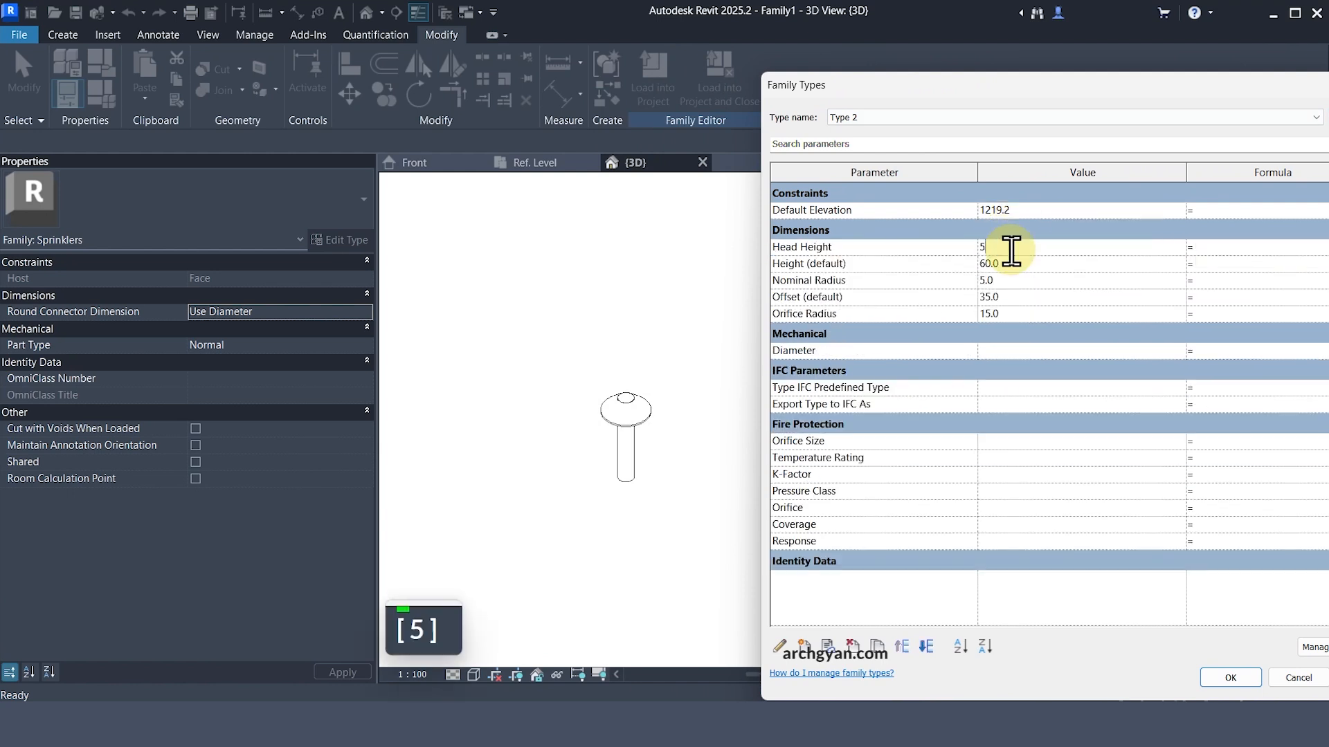
key(Return)
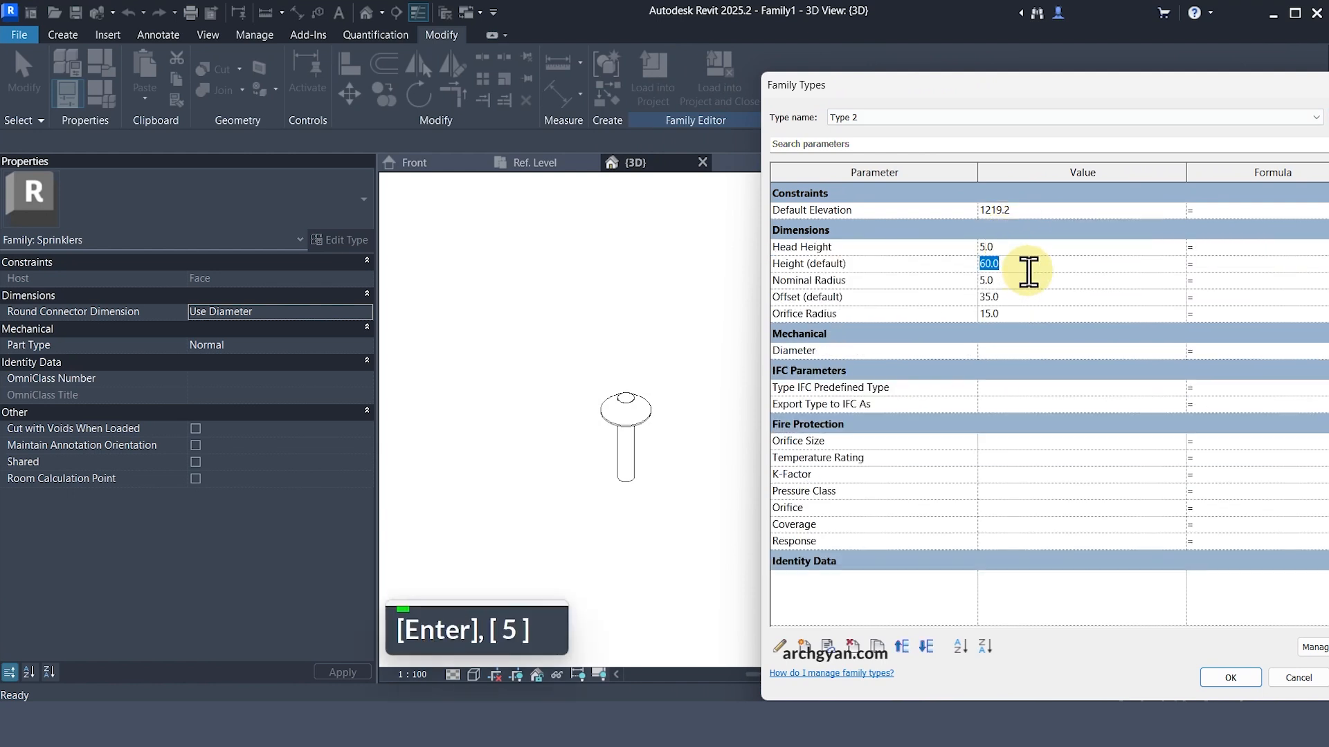
click(1018, 249)
text(15)
key(Return)
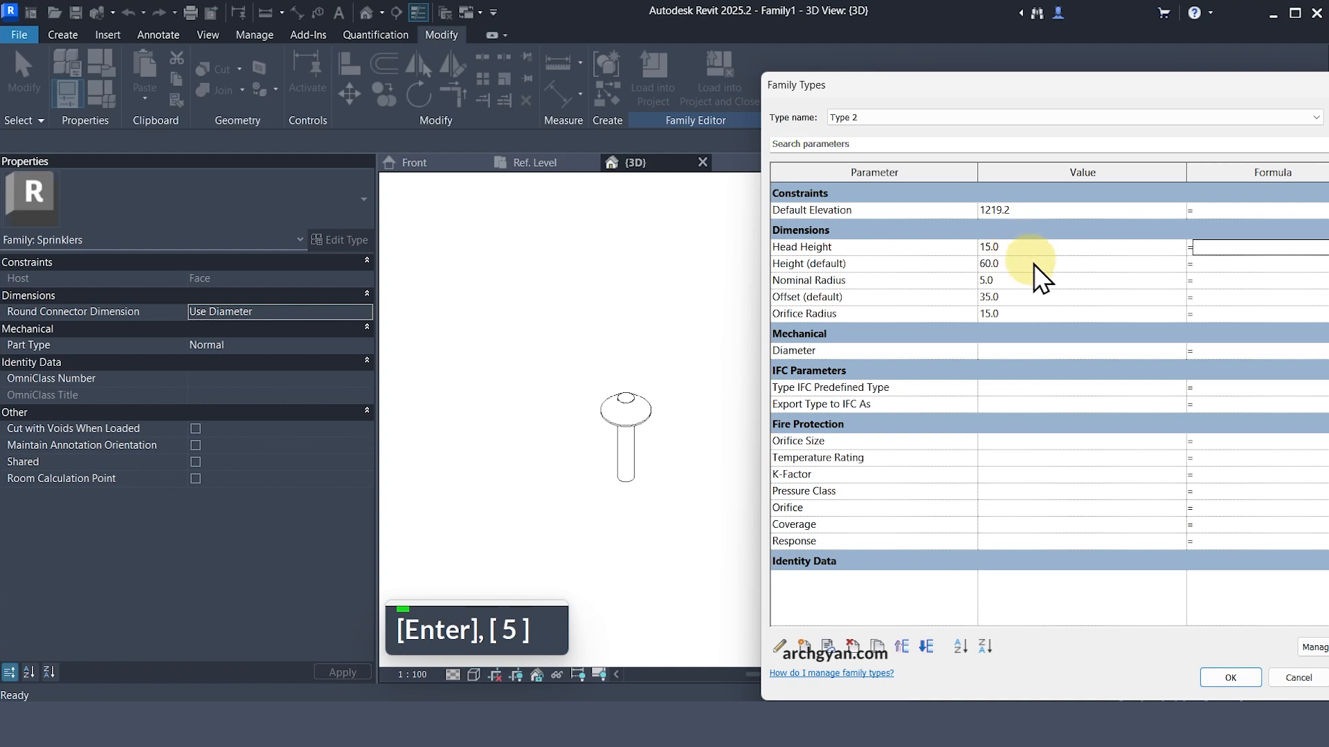
text(75)
key(Return)
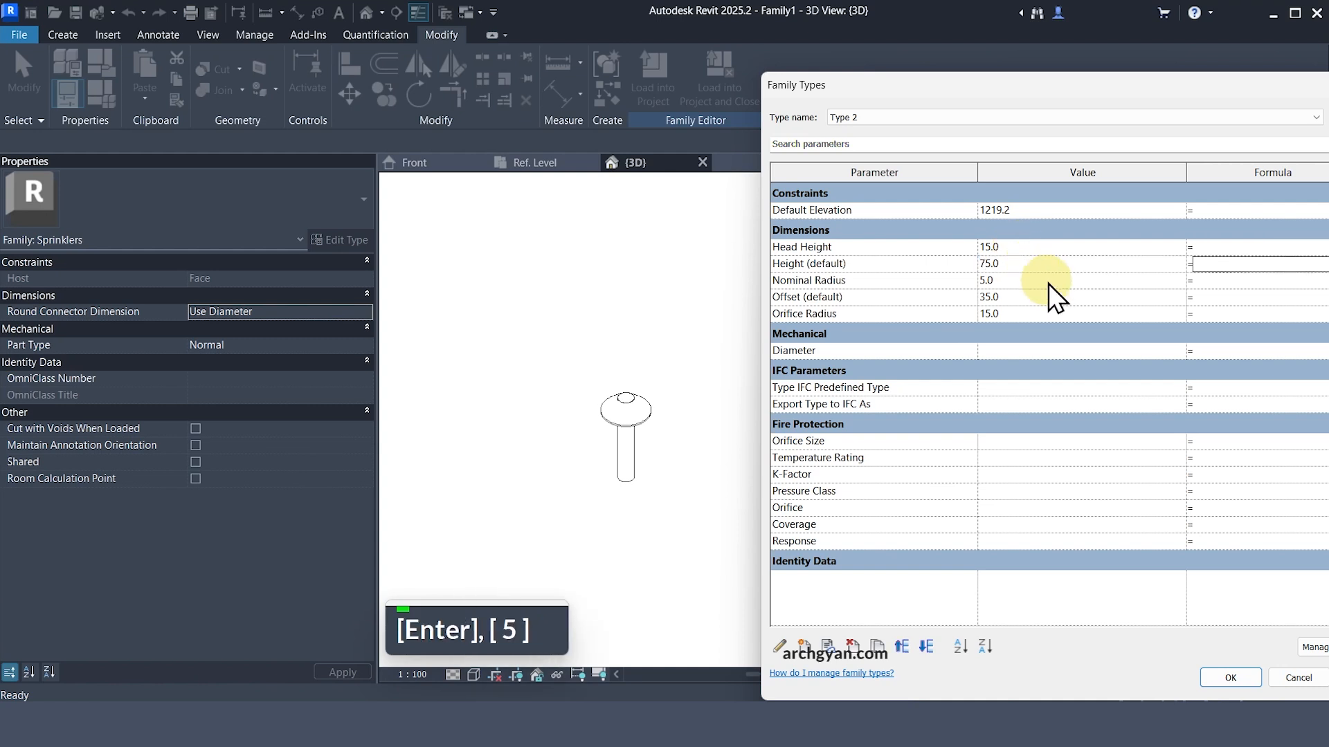
- Set Type 2's Nominal Radius to 7, Offset to 0 and Orifice Radius to 20, and apply the values
text(7)
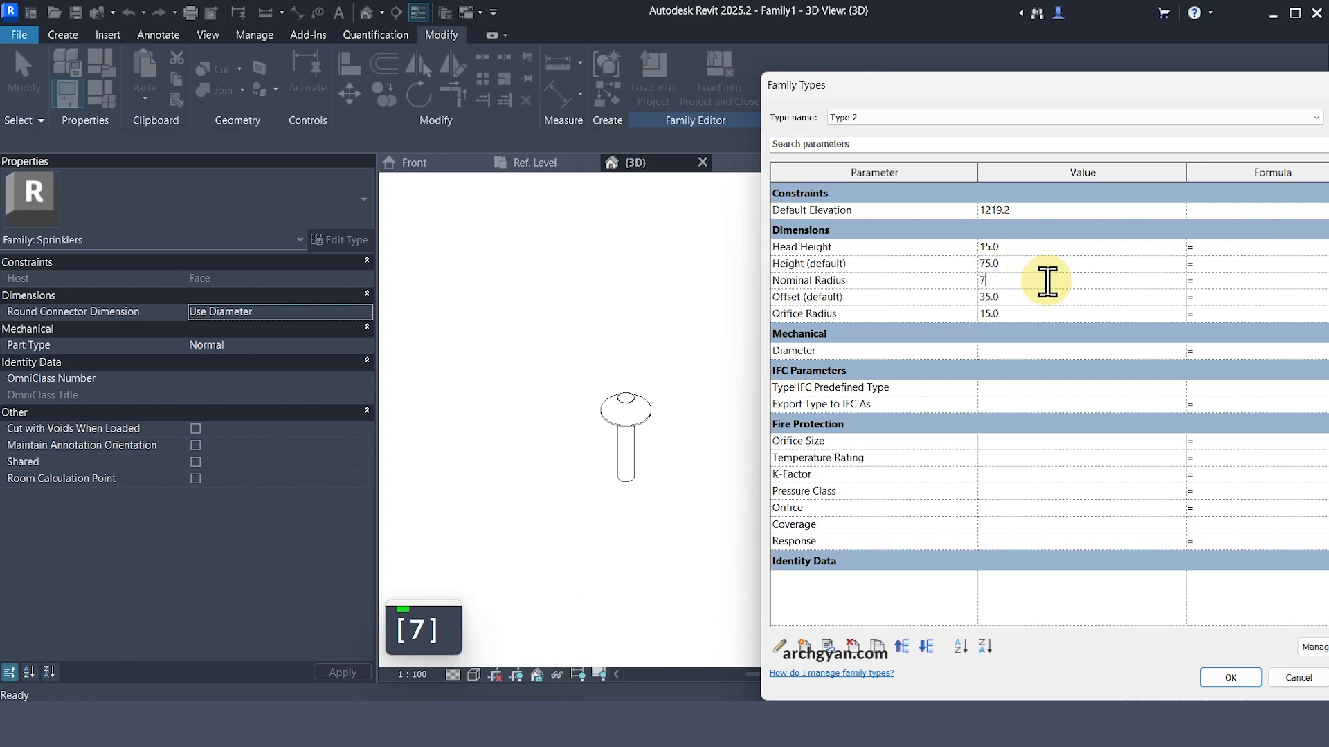
key(Return)
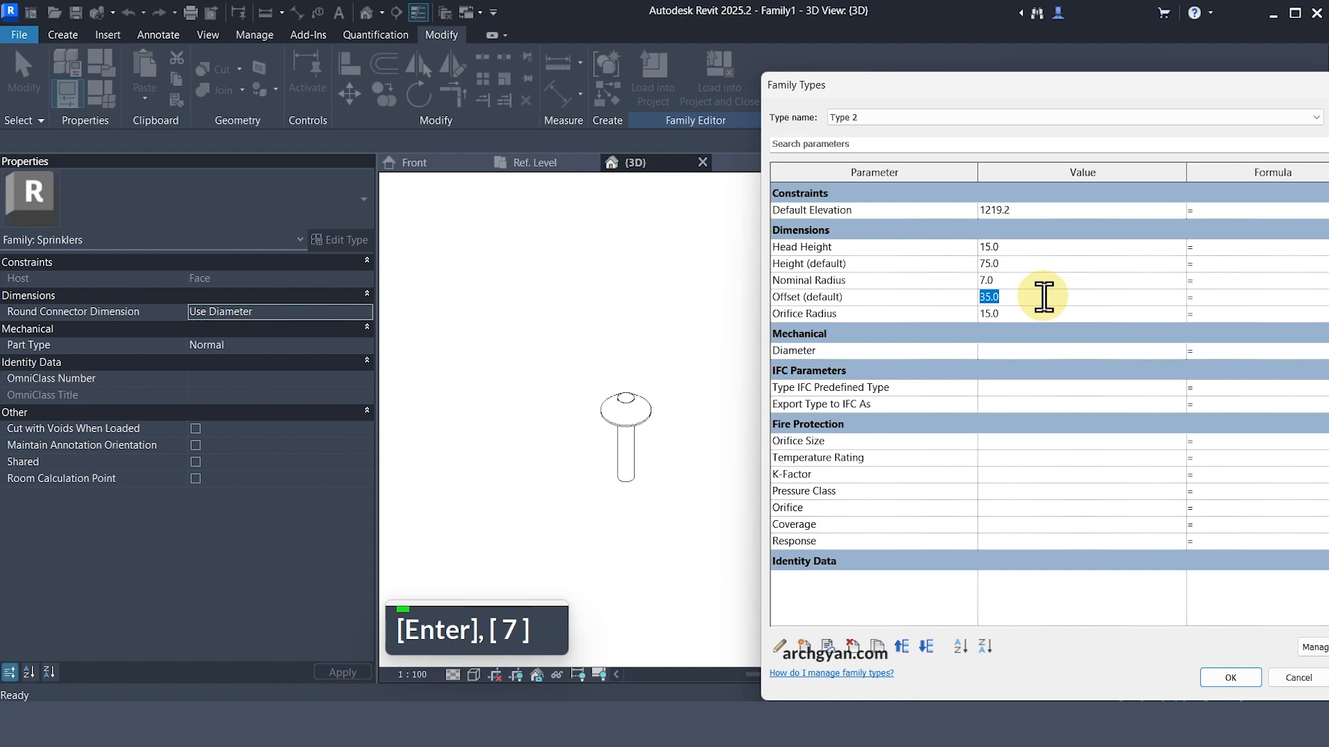
text(0)
key(Return)
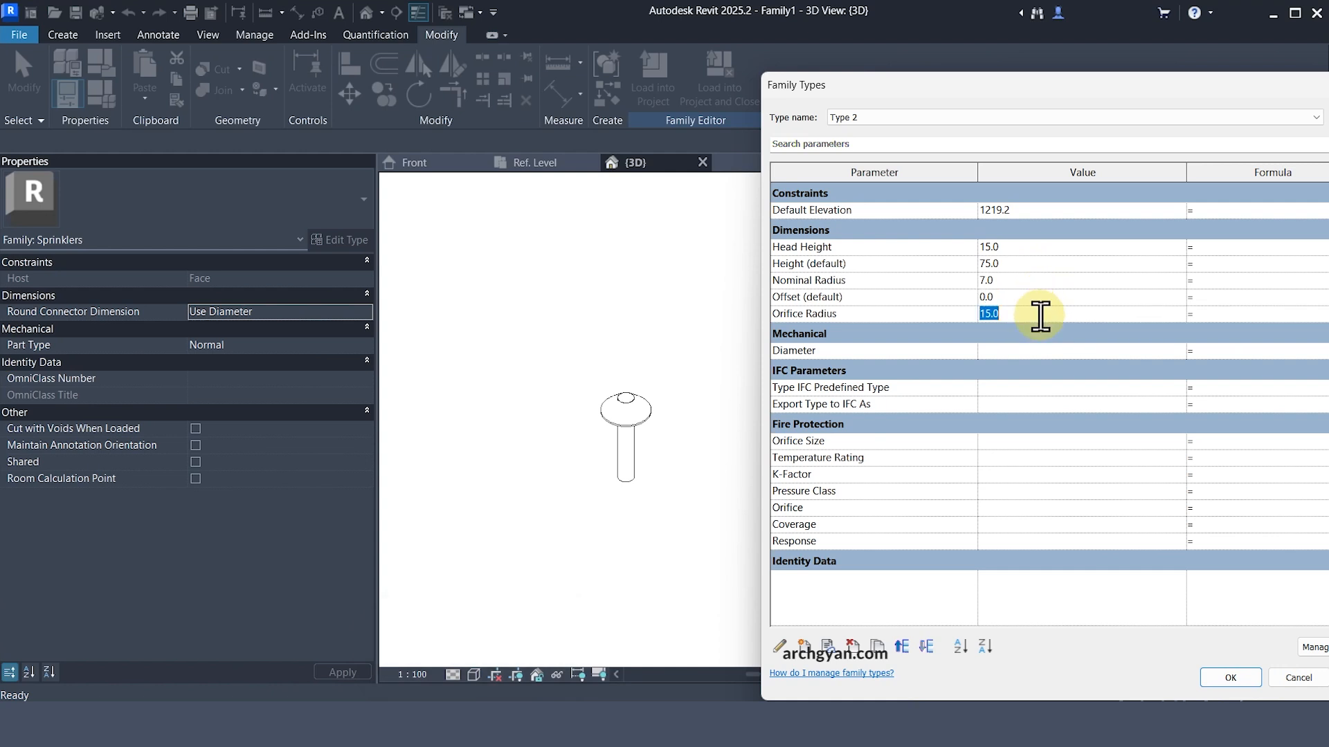
text(20)
key(Return)
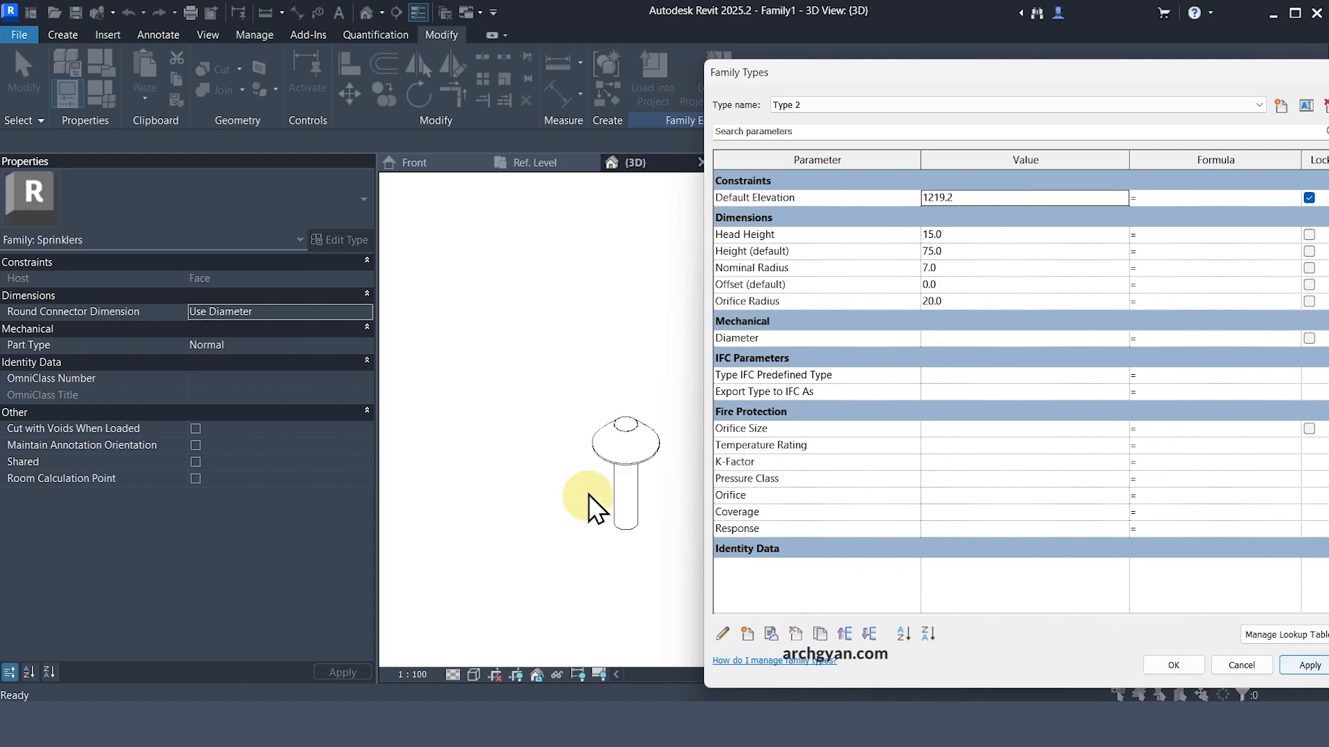
- Switch between Type 1 and Type 2 to compare the sprinkler's geometry, leave Type 1 current and close Family Types
click(820, 100)
click(820, 123)
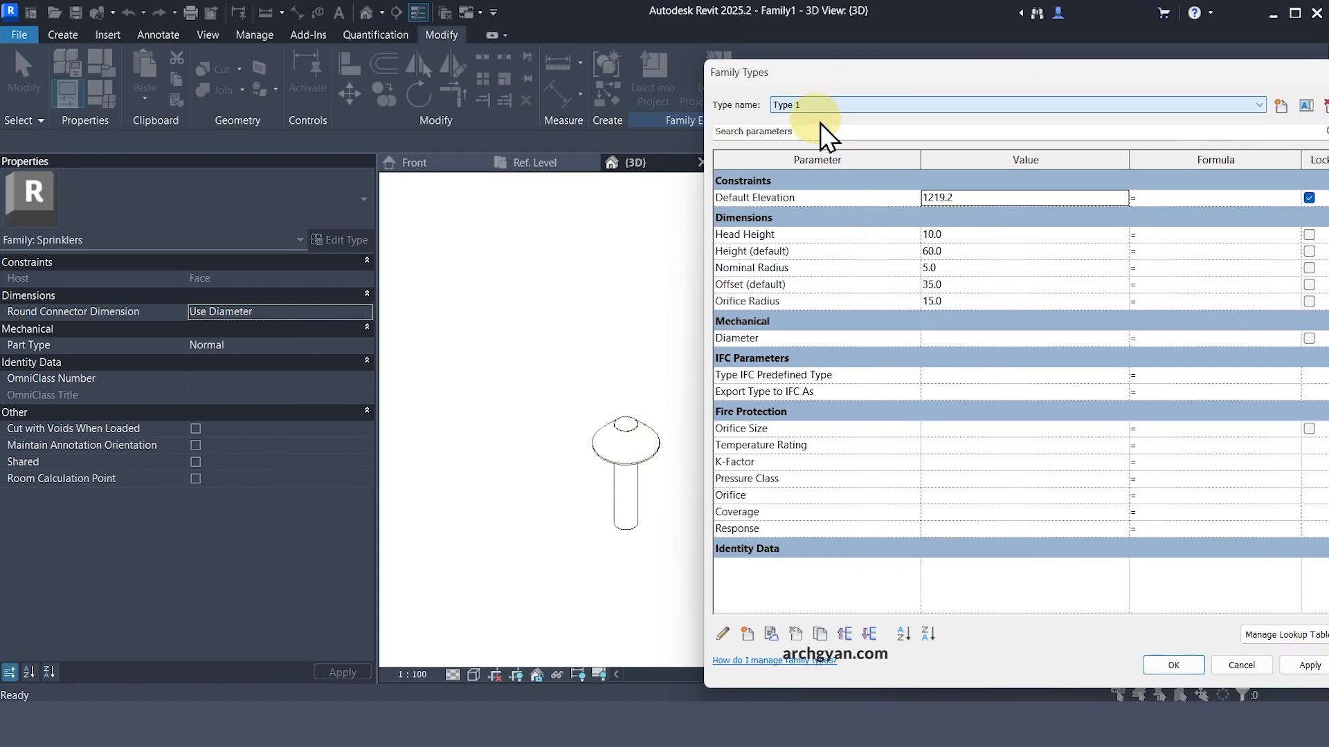
click(904, 104)
click(839, 133)
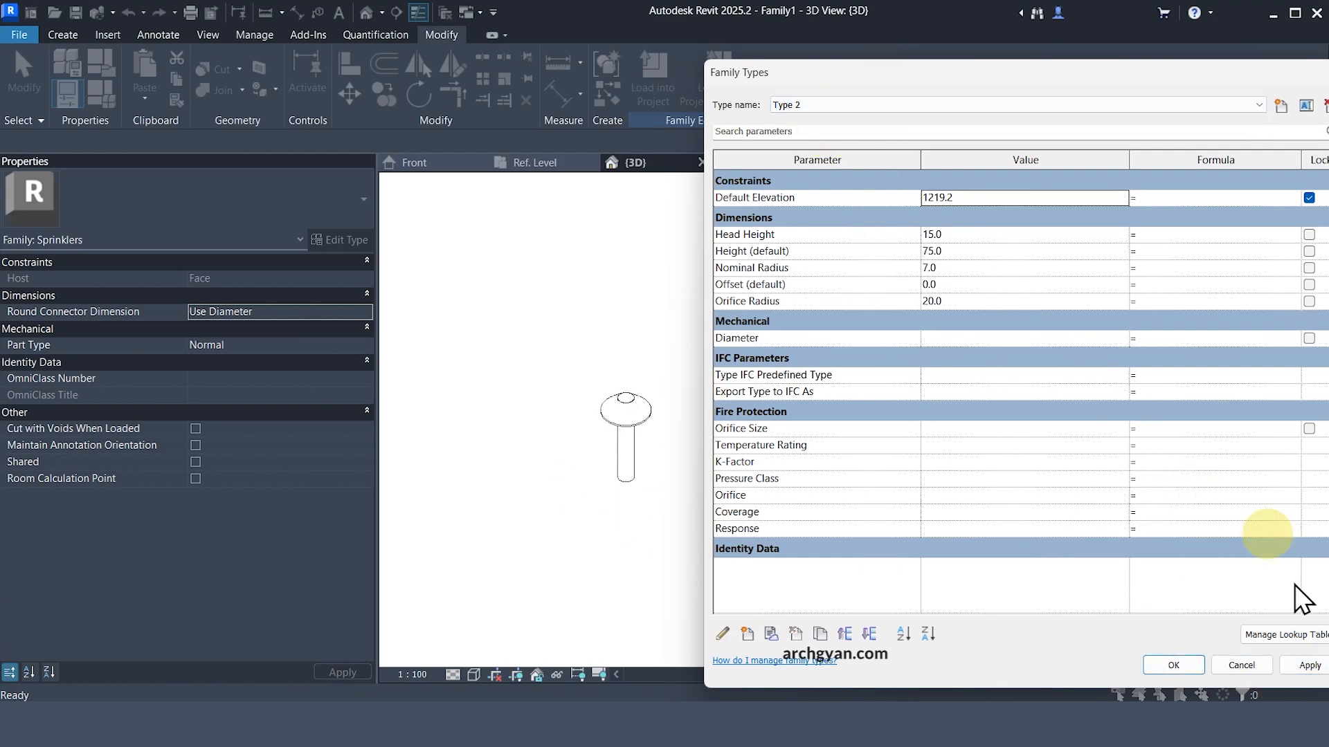
click(1150, 666)
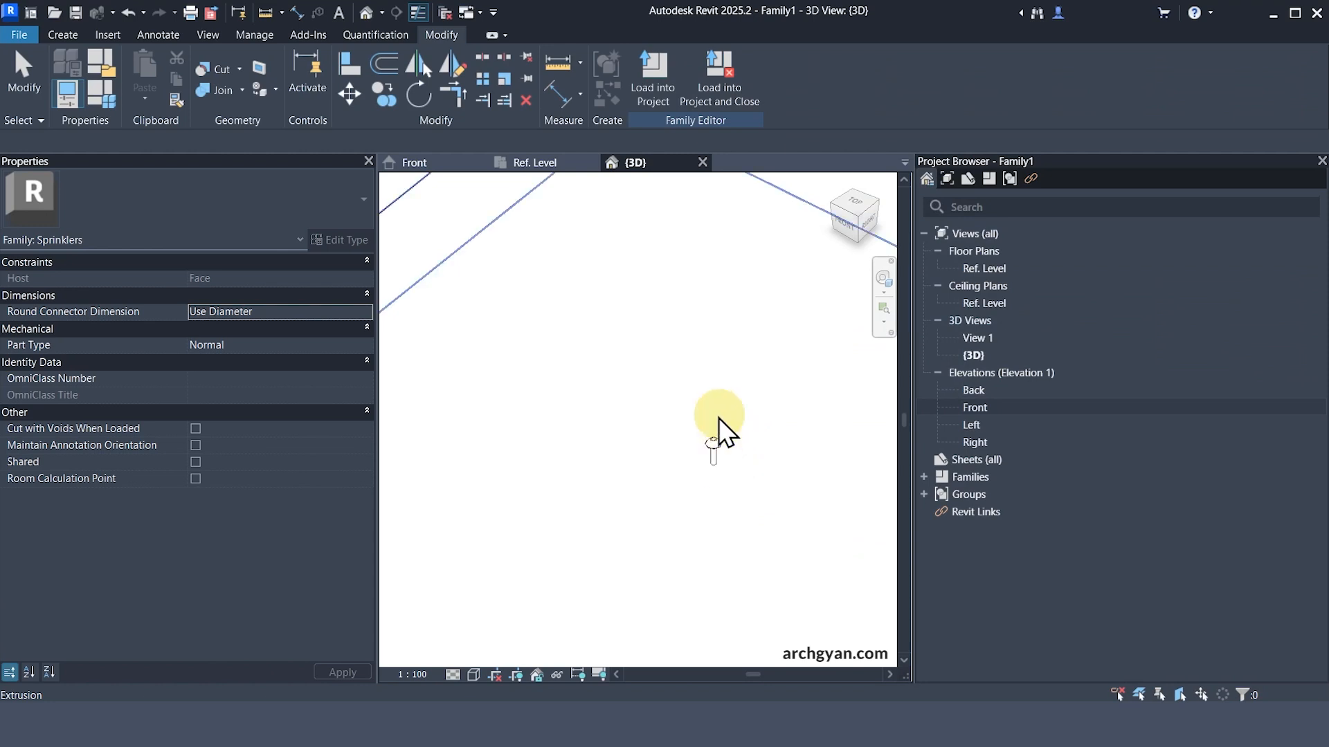
- Inspect the sprinkler in 3D and in the Front elevation, checking its pipe and head against the reference planes and host face
scroll(718, 418, down, 3)
shift+middle_drag(751, 495, 717, 446)
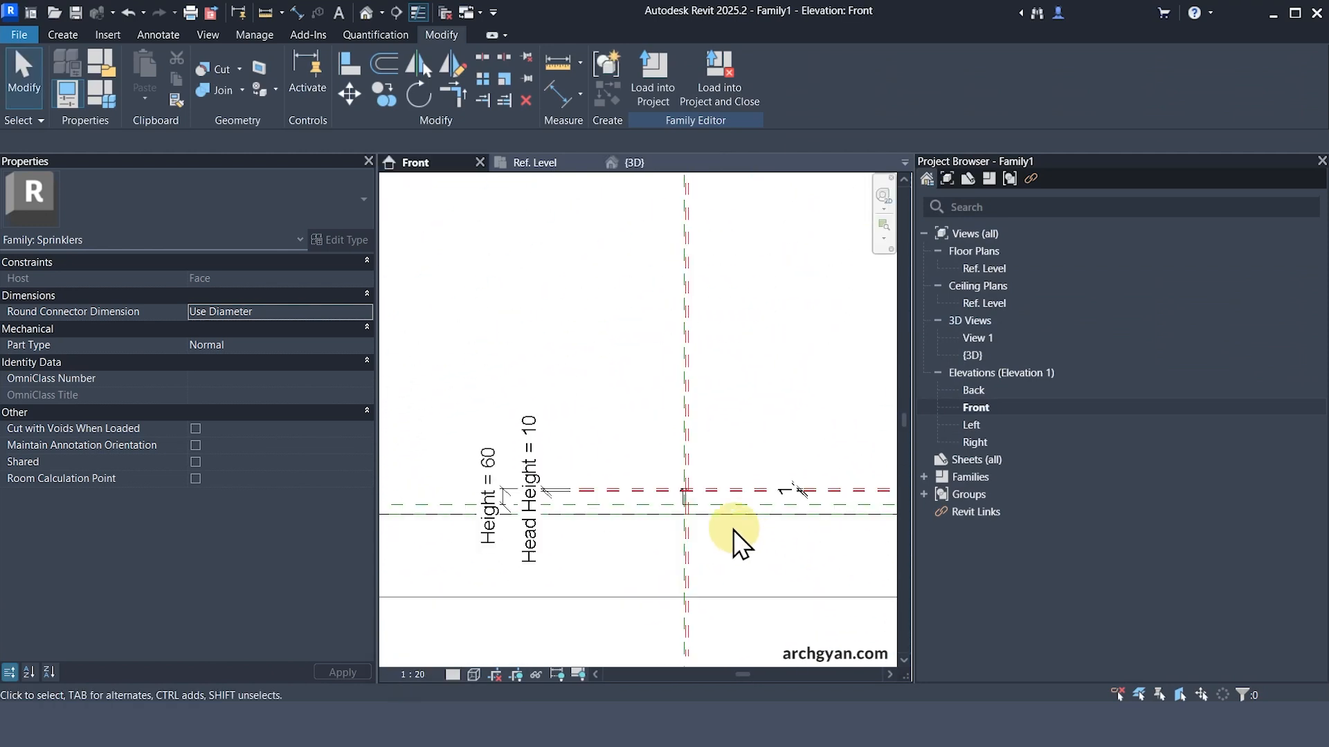
scroll(720, 533, up, 2)
key(Escape)
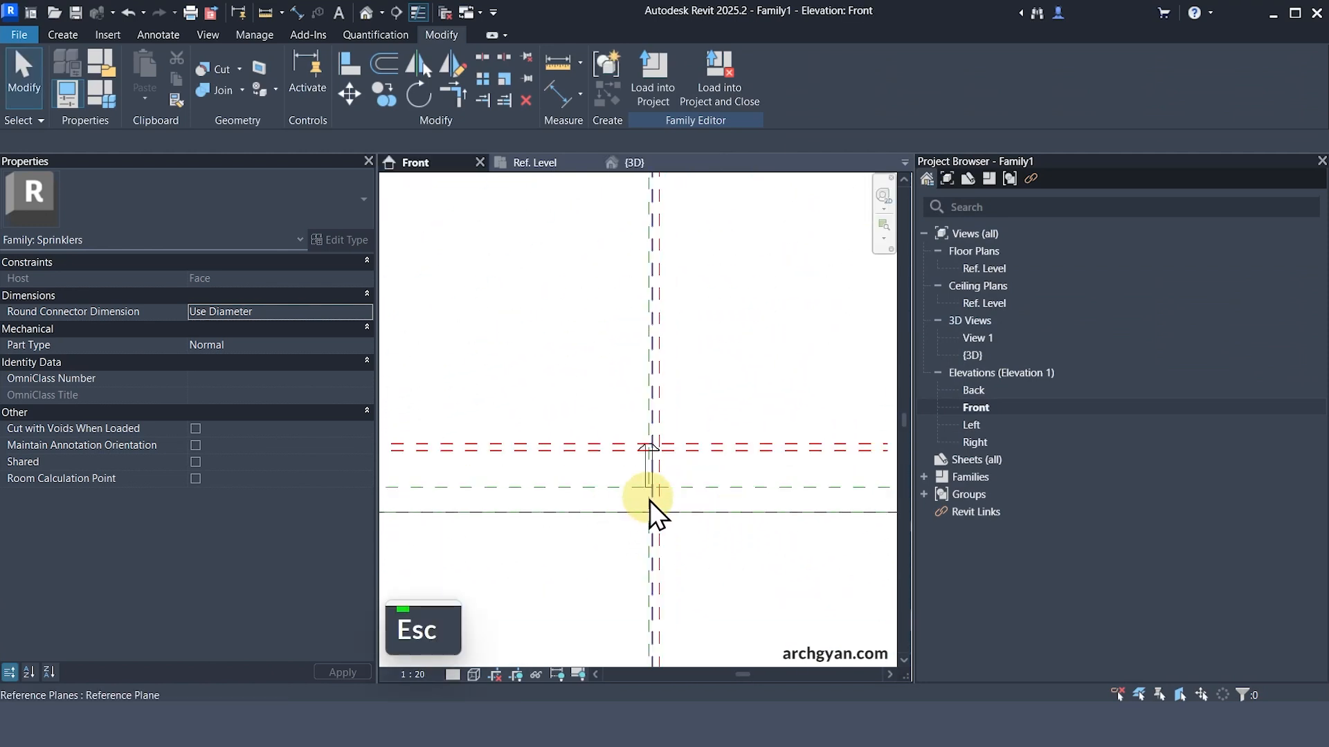
scroll(692, 498, down, 2)
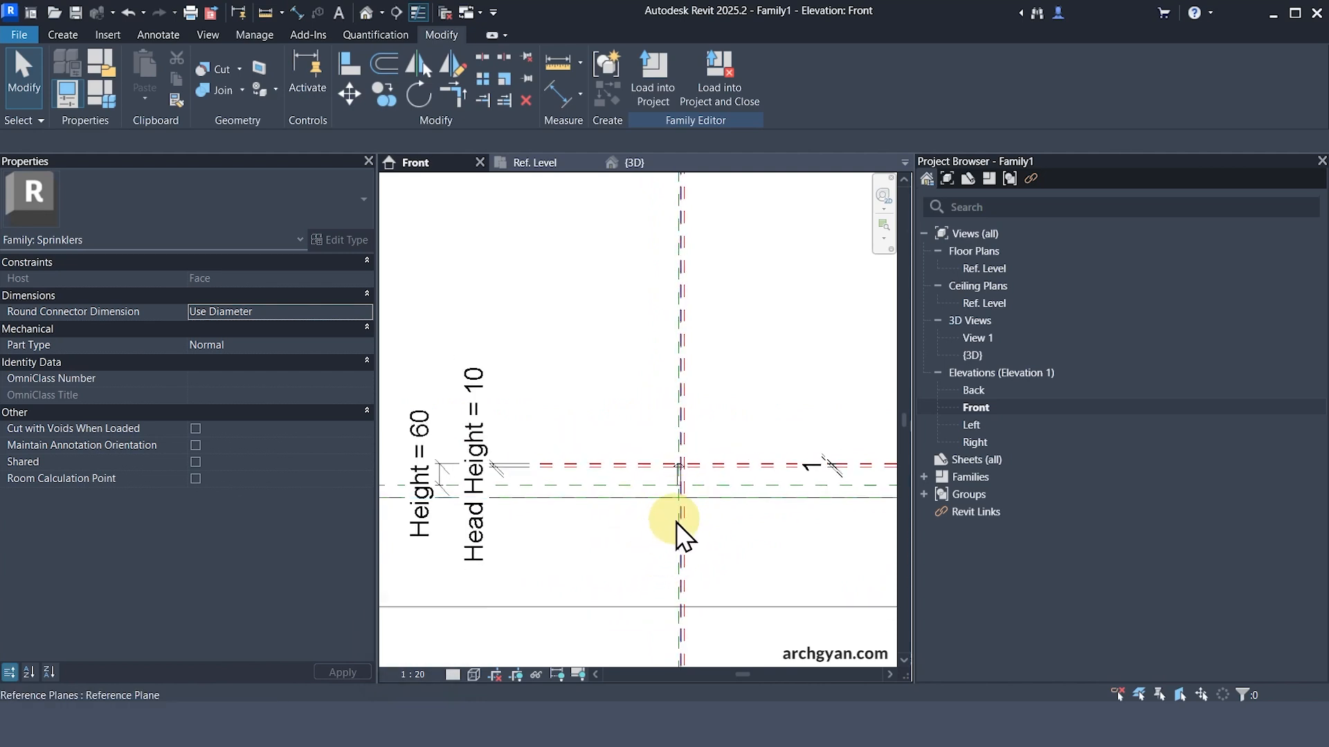
scroll(623, 516, up, 2)
scroll(725, 534, down, 3)
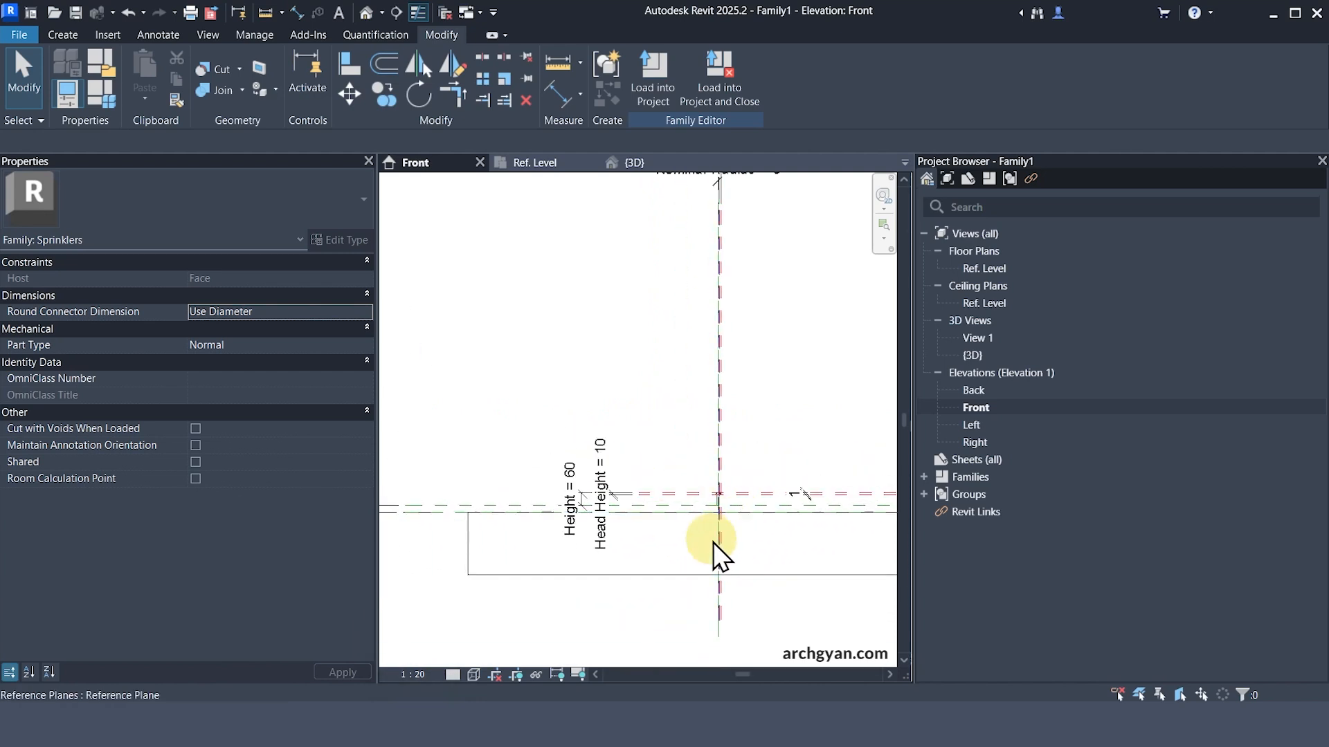
scroll(720, 513, up, 5)
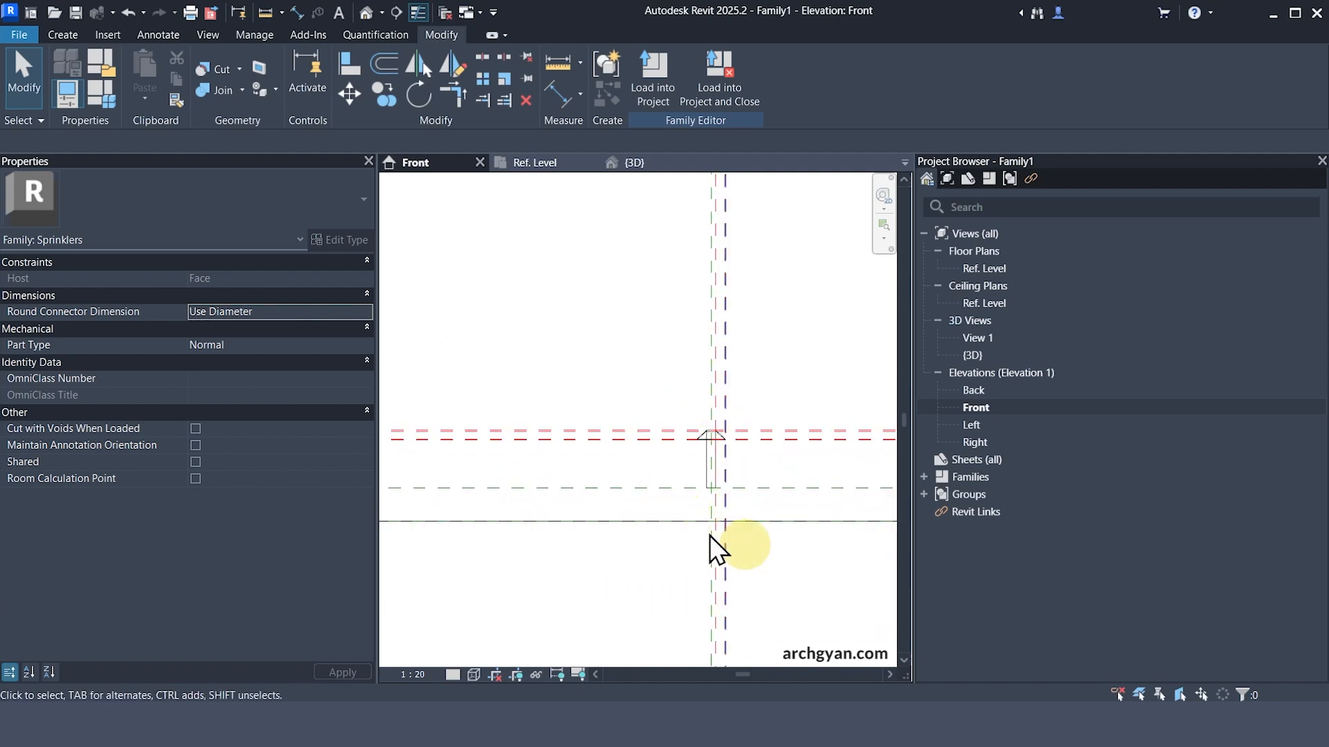
scroll(749, 530, down, 1)
- Examine the Height, Head Height and Offset dimensions in the Front elevation and how they position the sprinkler above the host
scroll(749, 529, down, 3)
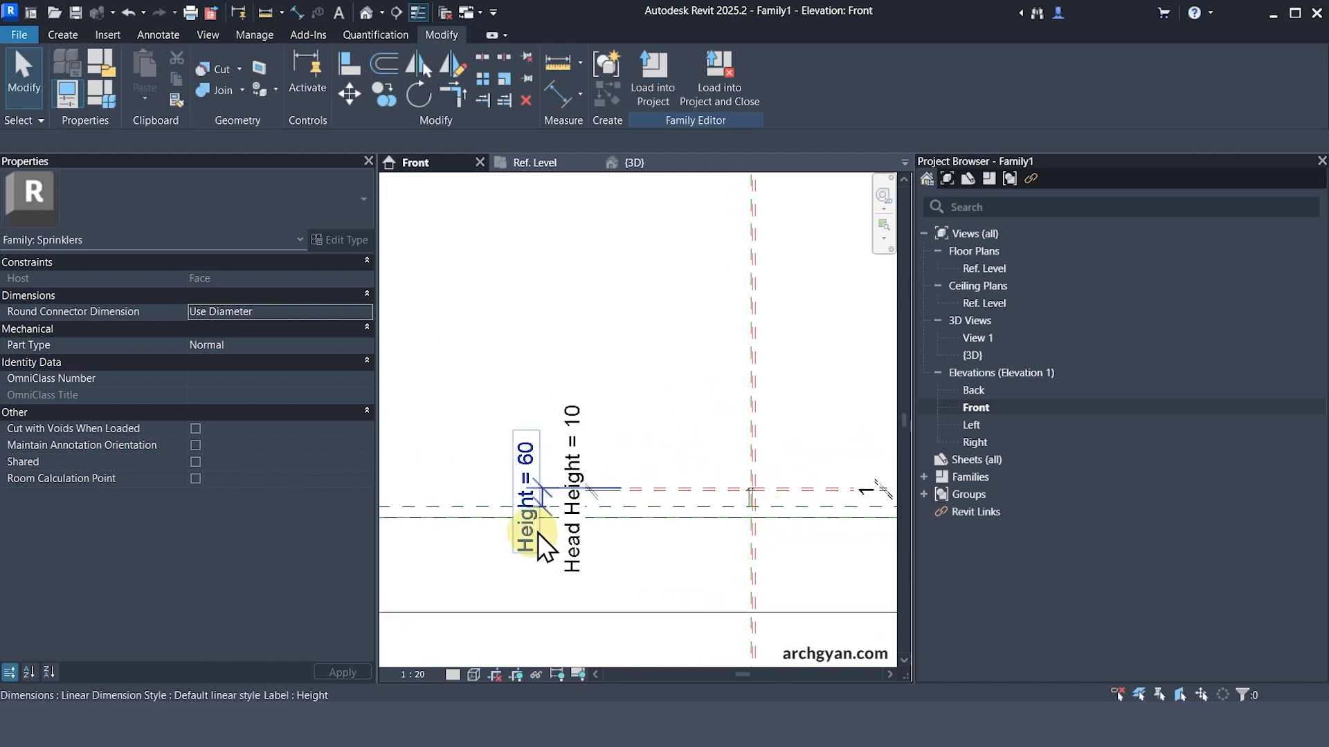
scroll(760, 517, down, 2)
scroll(396, 512, up, 2)
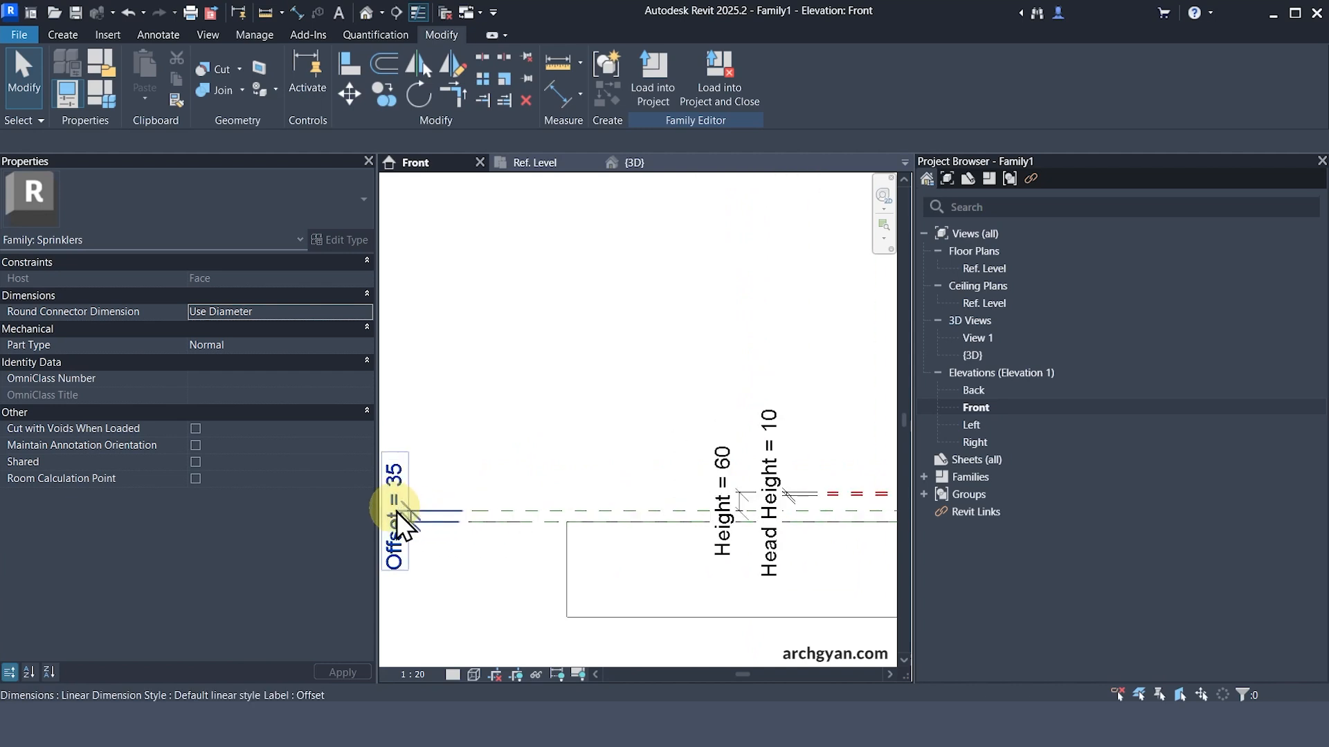
scroll(448, 509, down, 3)
key(Escape)
key(Escape)
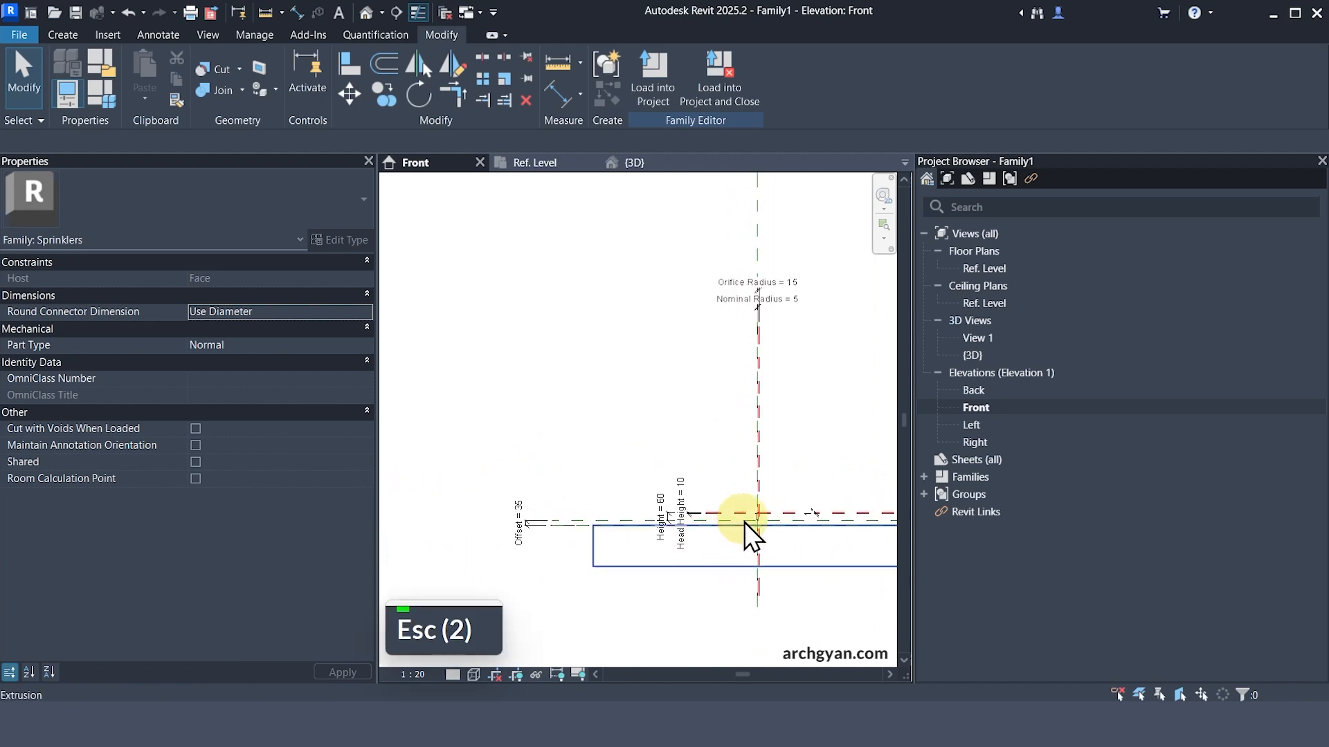
scroll(780, 521, down, 1)
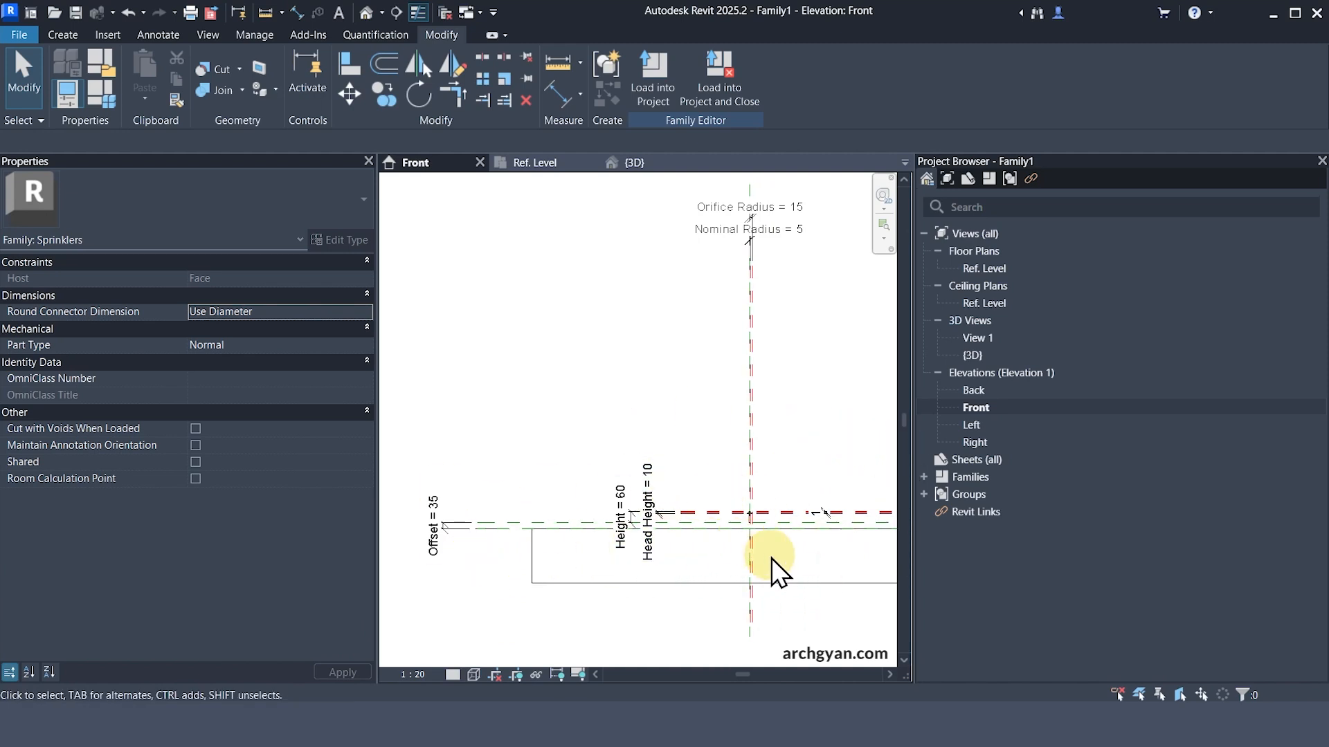
scroll(733, 550, up, 2)
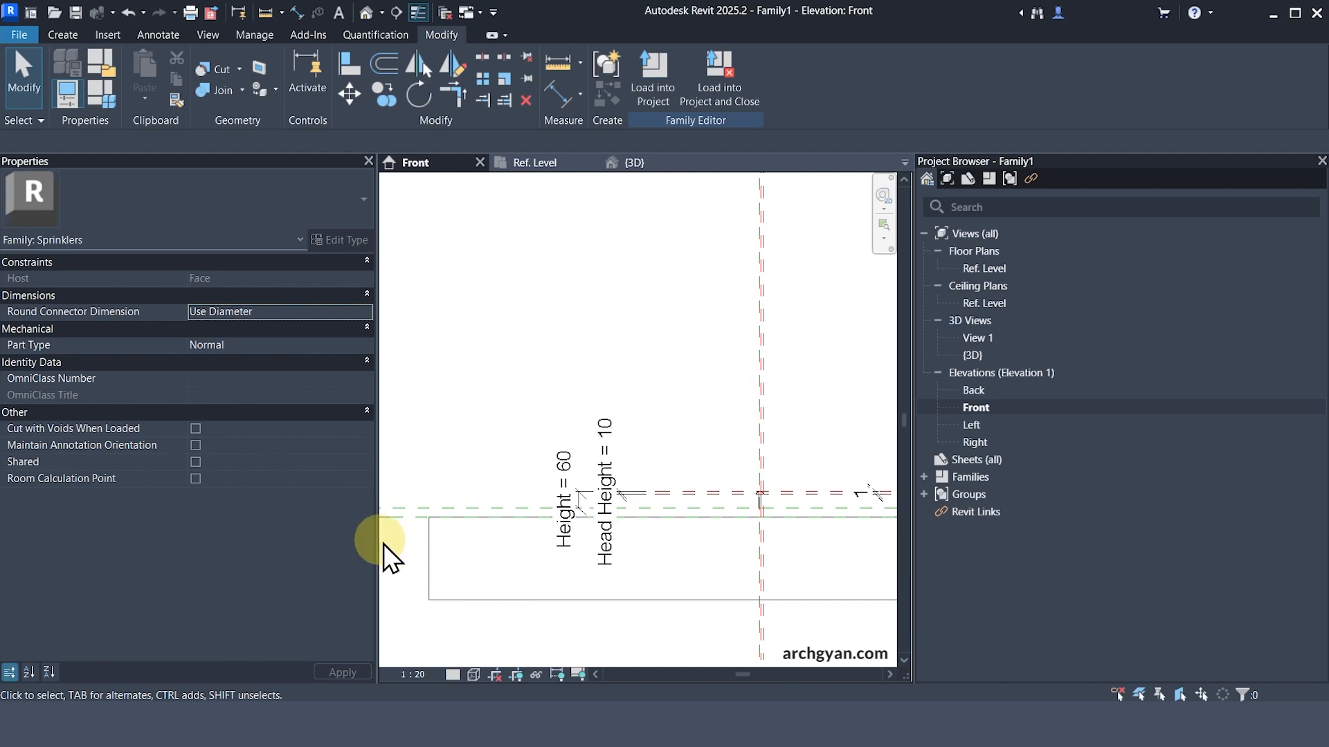
key(Escape)
key(Escape)
key(Escape)
key(Escape)
scroll(776, 463, up, 4)
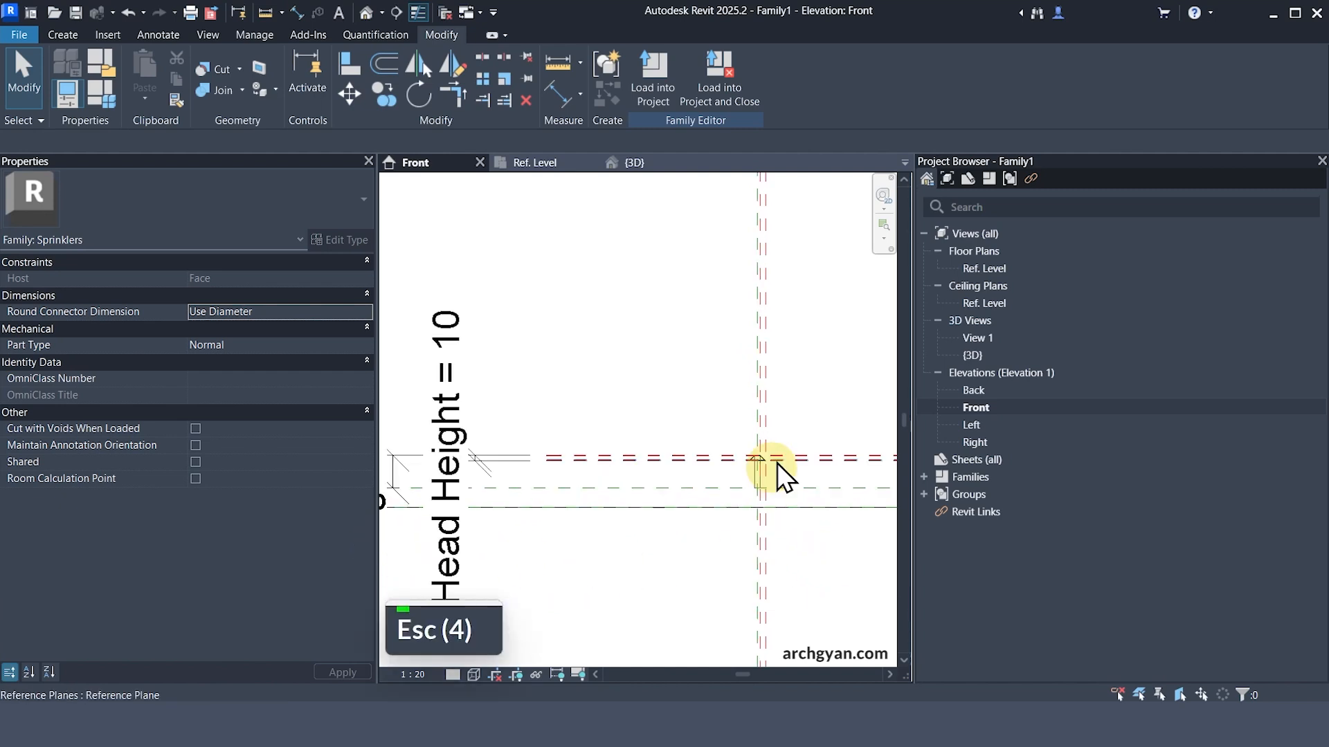
scroll(761, 467, down, 3)
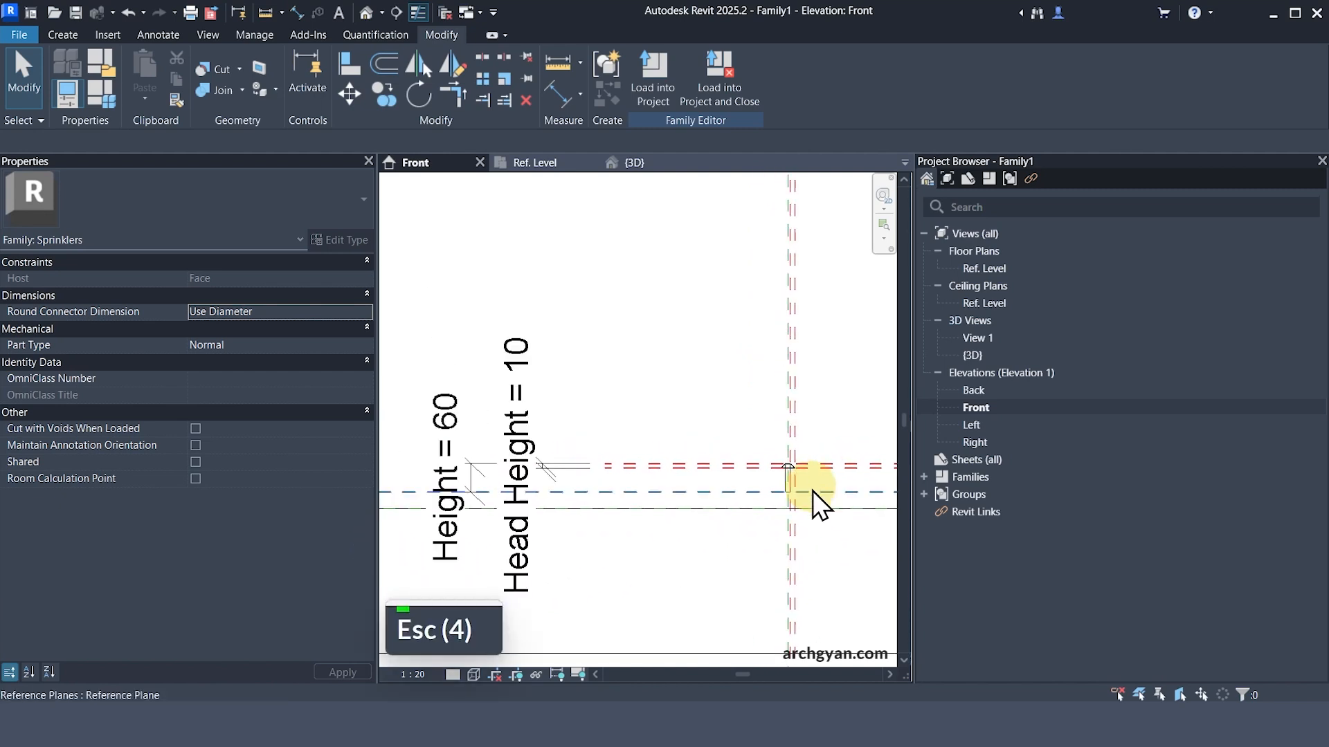
- In Family Types, add an instance family parameter named Recessed with data type Yes/No, grouped under Other
click(98, 97)
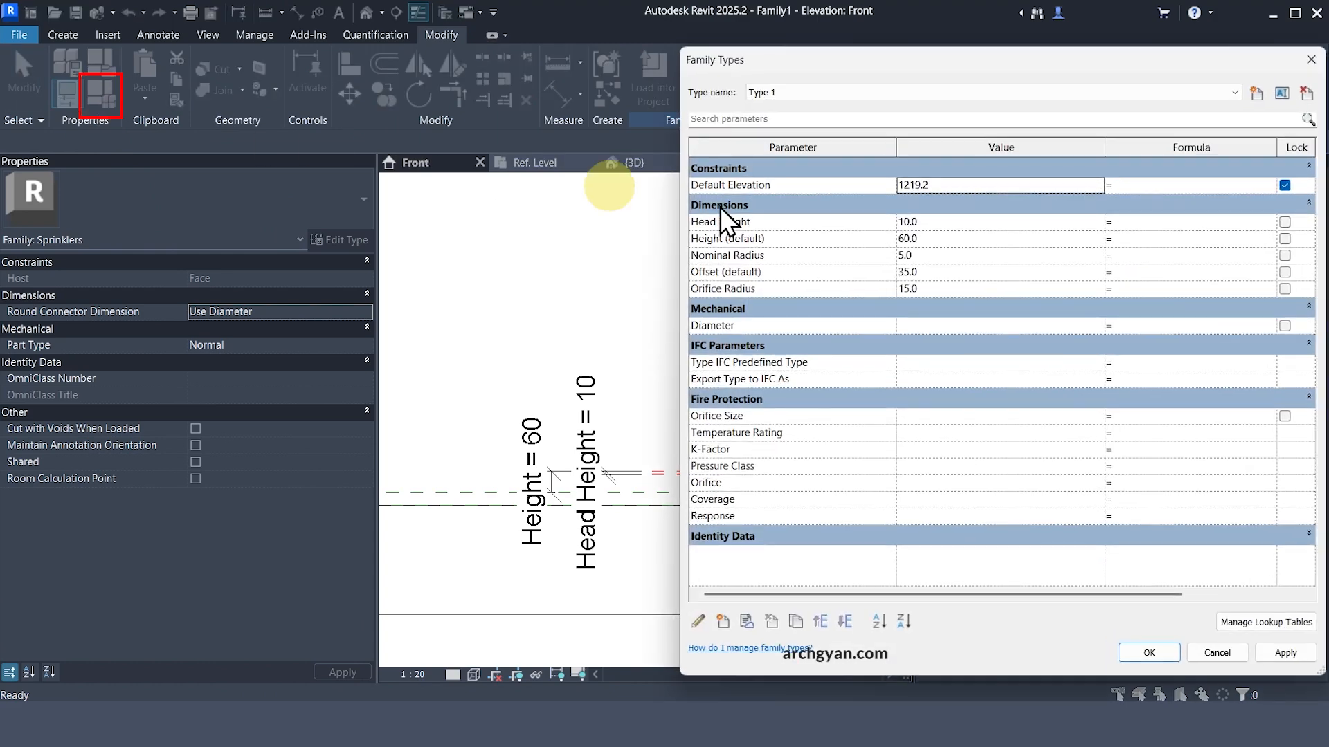
drag(758, 55, 824, 69)
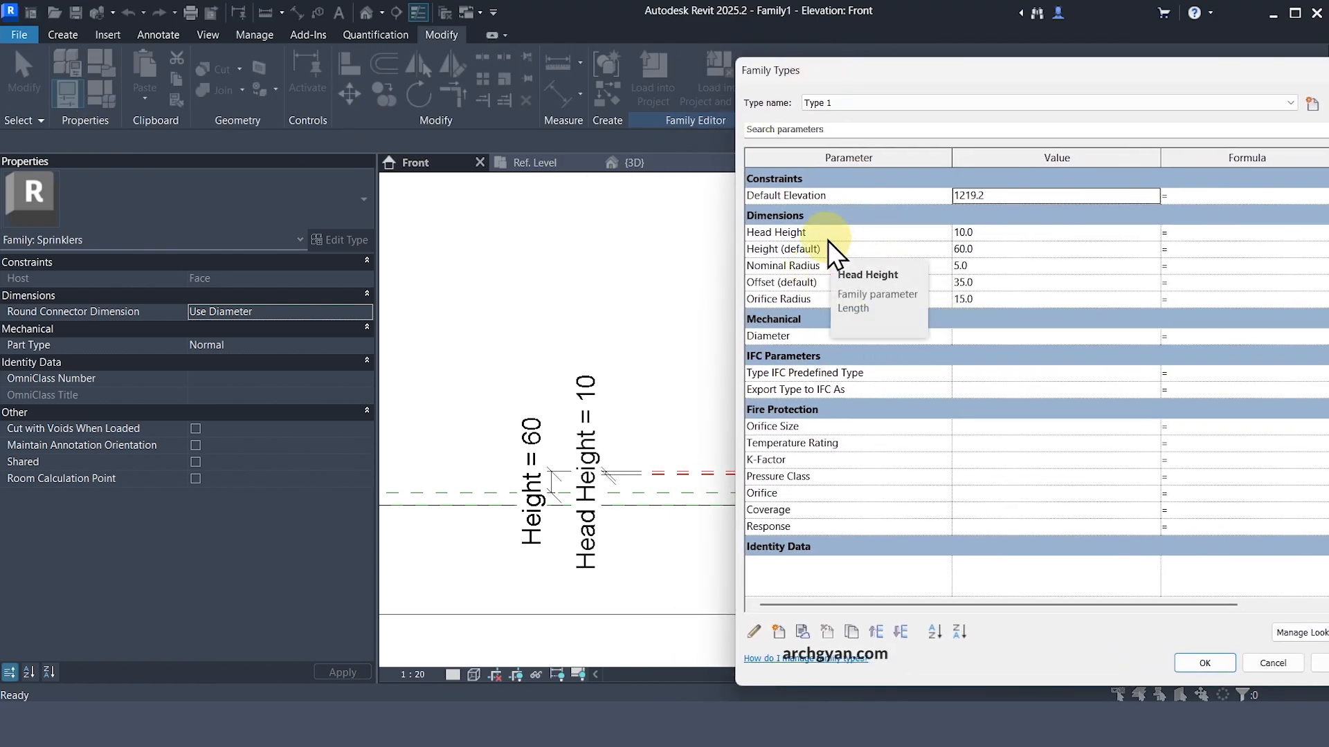
click(779, 633)
drag(613, 156, 772, 152)
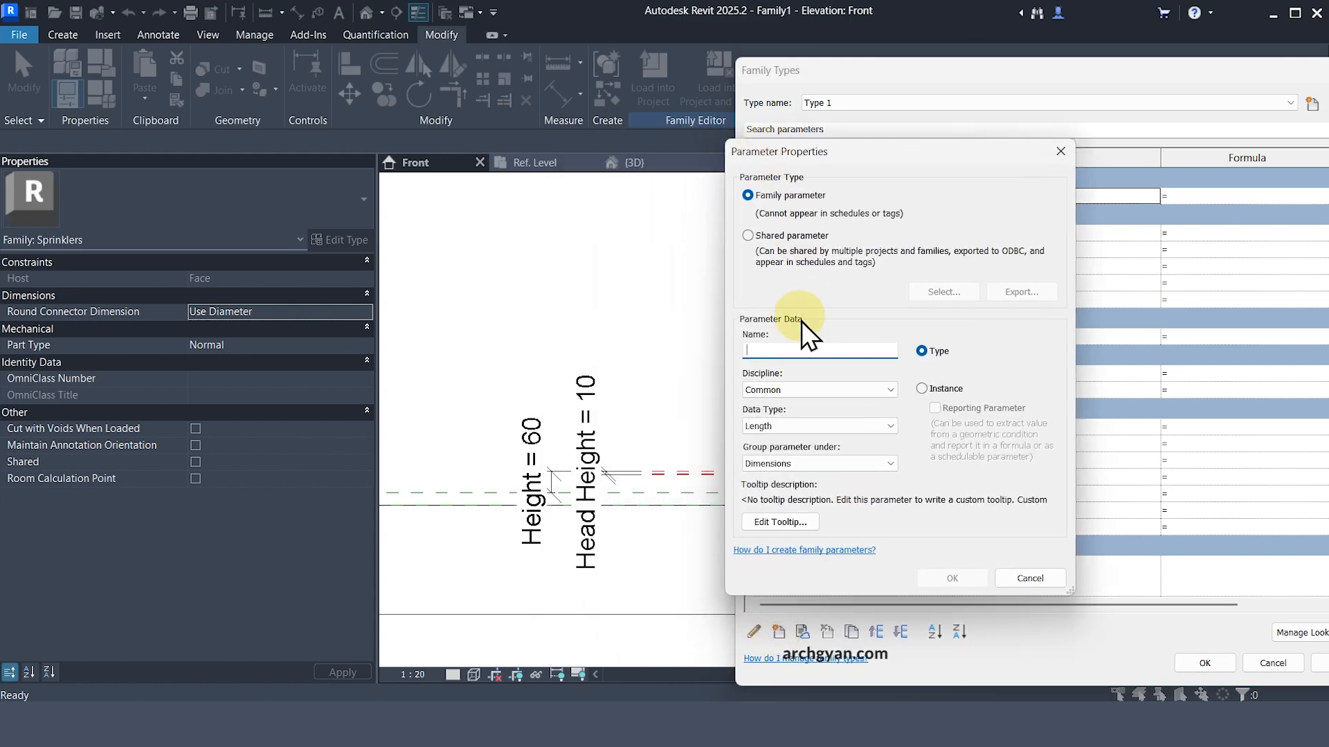
text(Recessed)
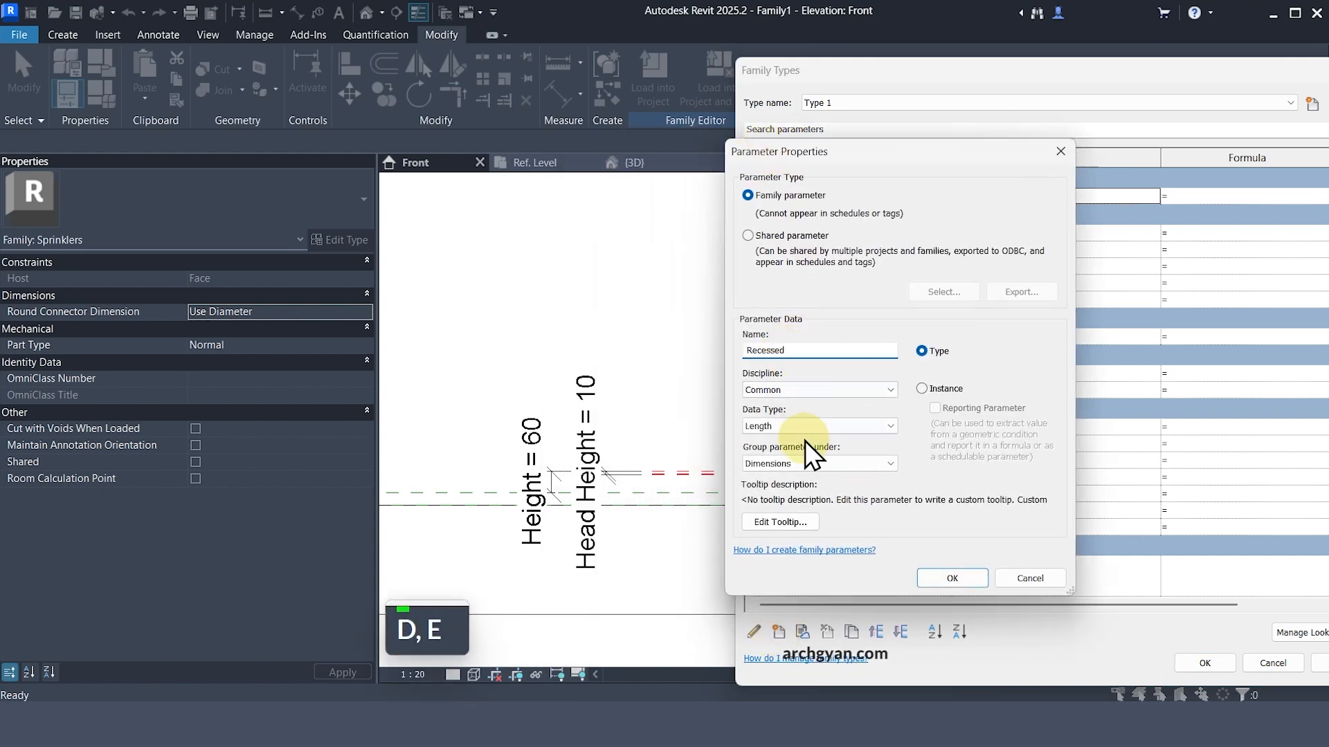
click(786, 425)
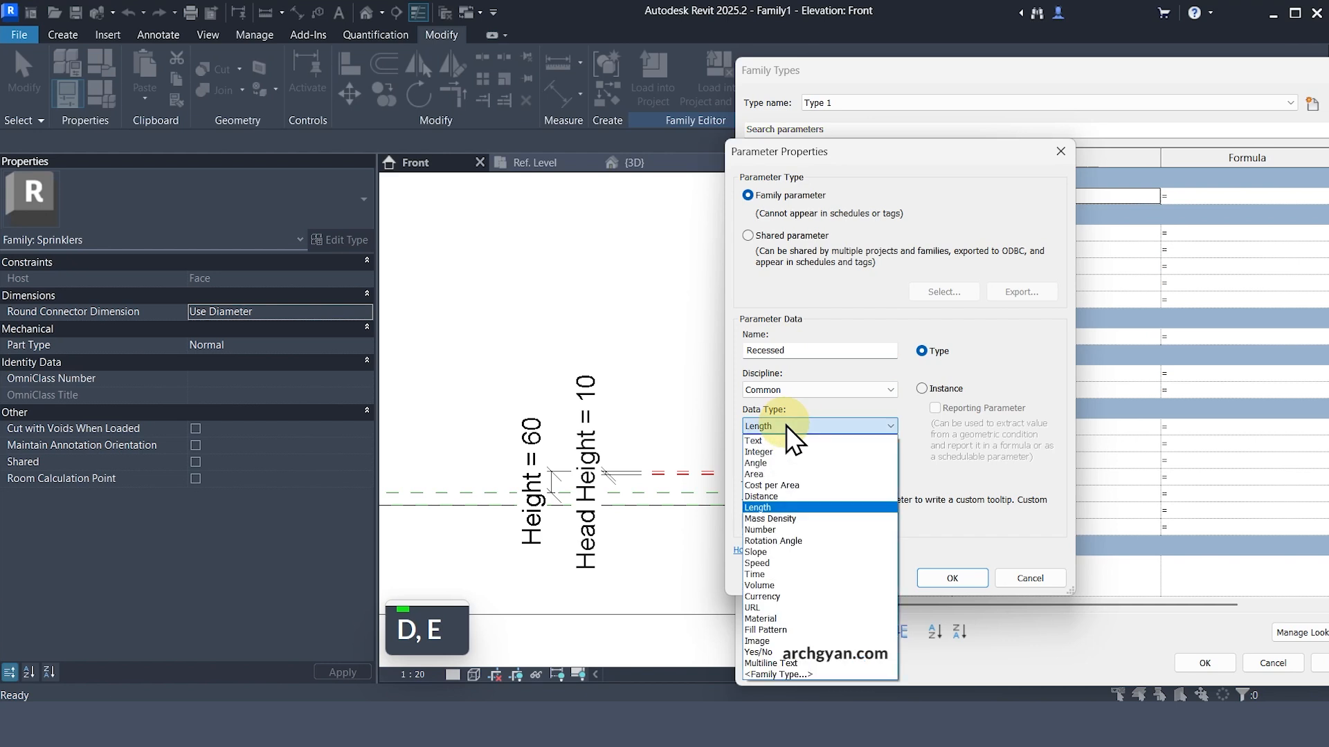
click(778, 650)
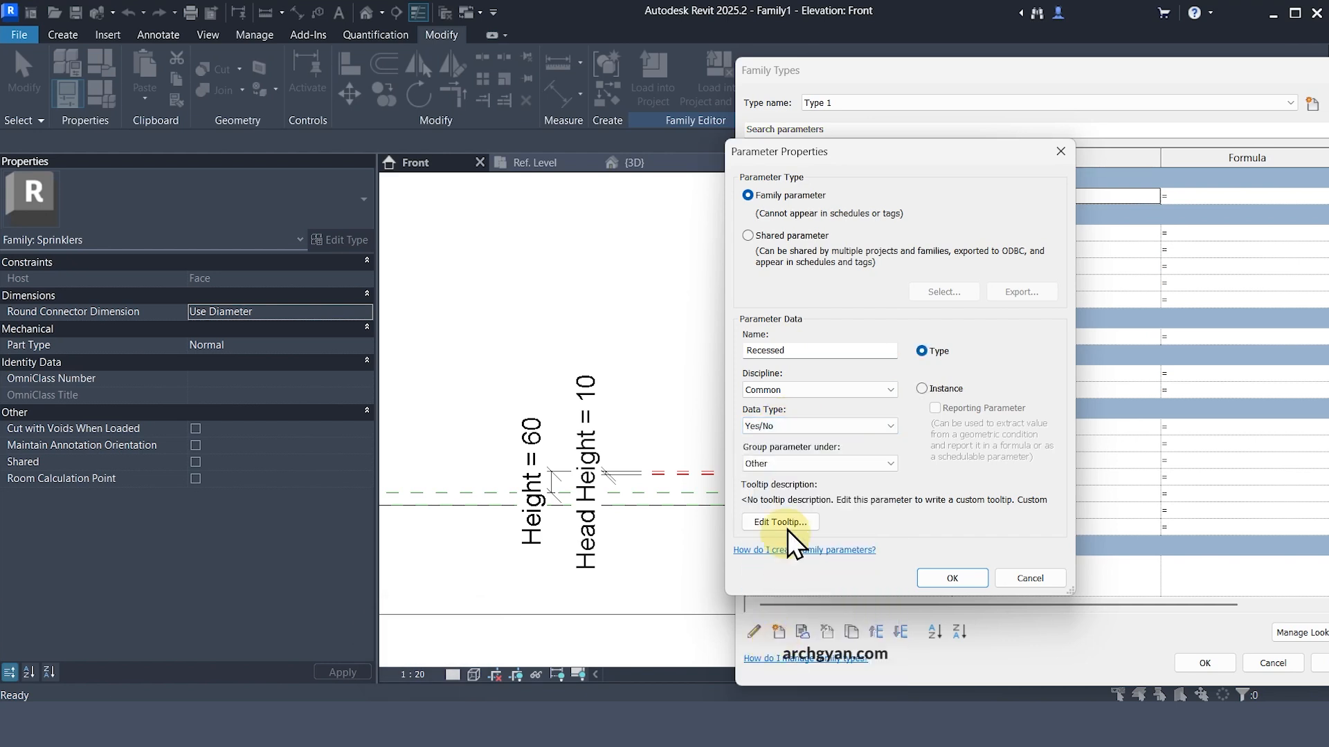
click(939, 389)
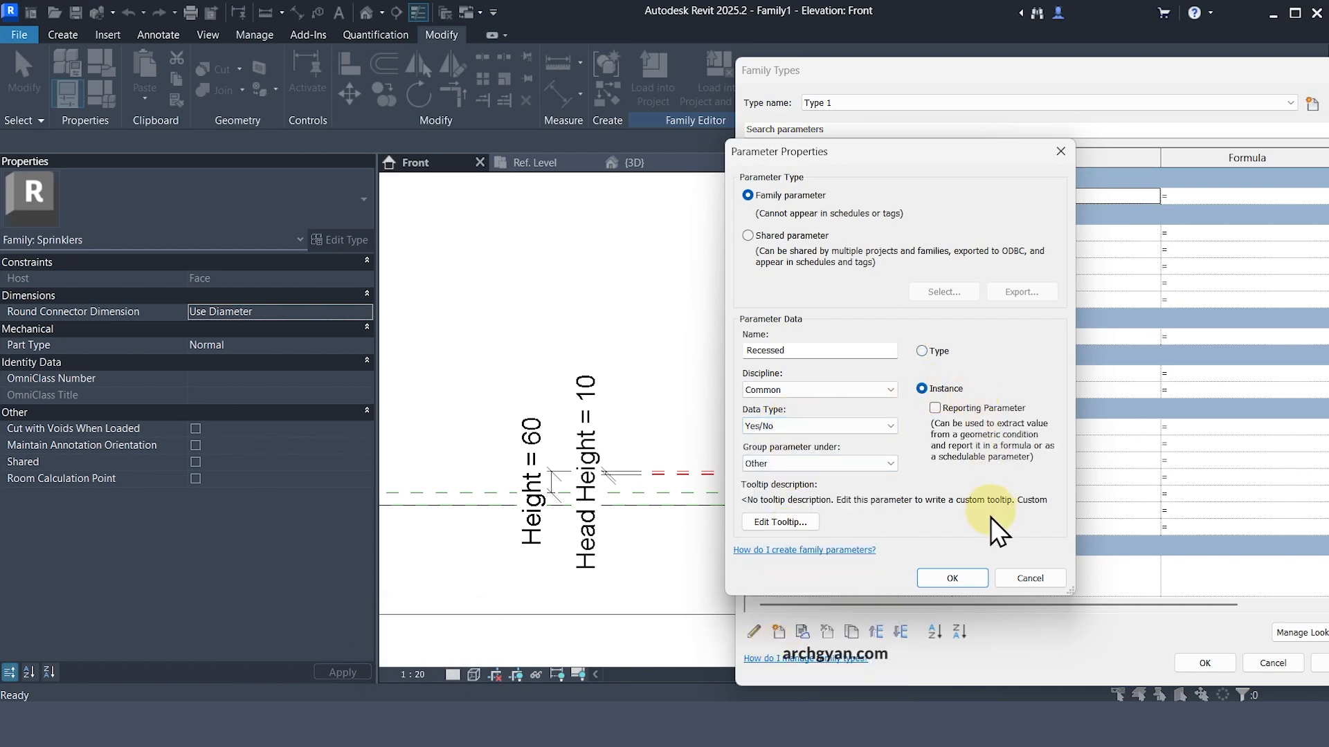
click(958, 576)
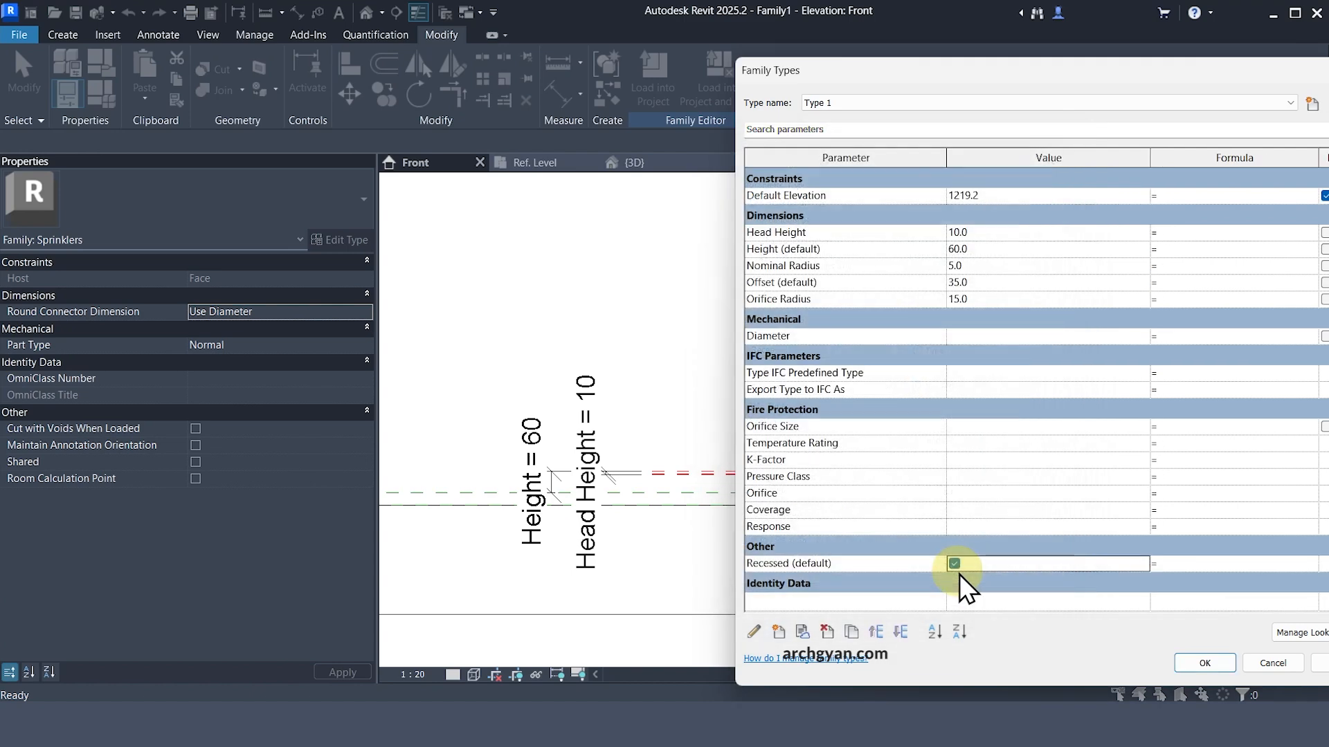
- Edit the Recessed parameter so that it is grouped under Constraints instead of Other
click(794, 563)
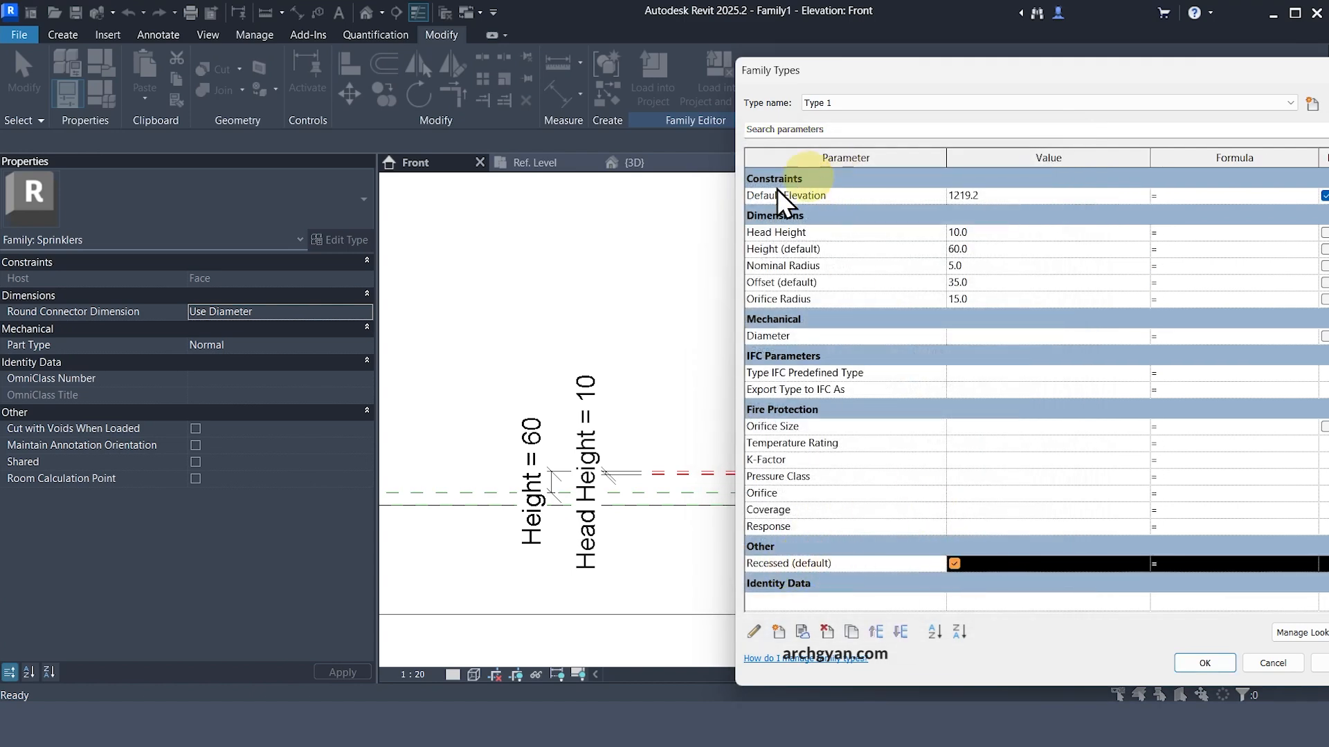
click(753, 631)
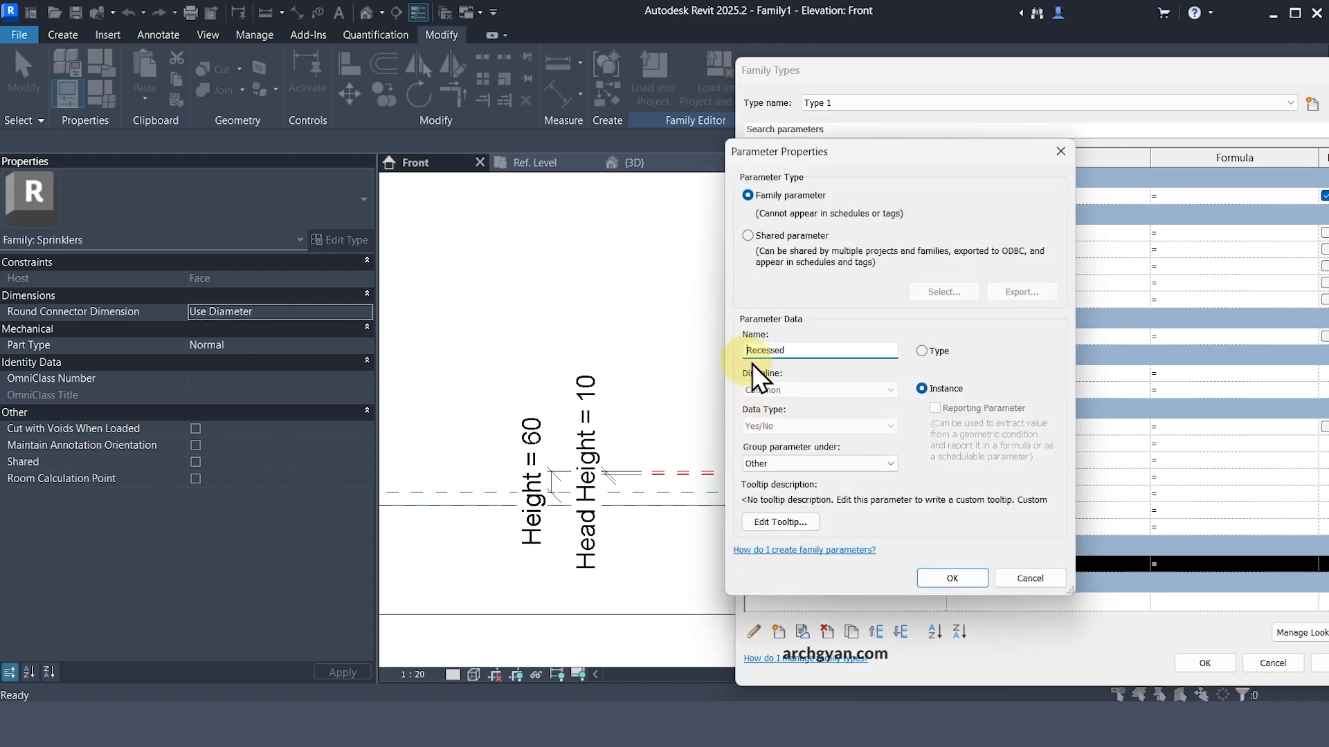
click(796, 463)
scroll(785, 173, up, 8)
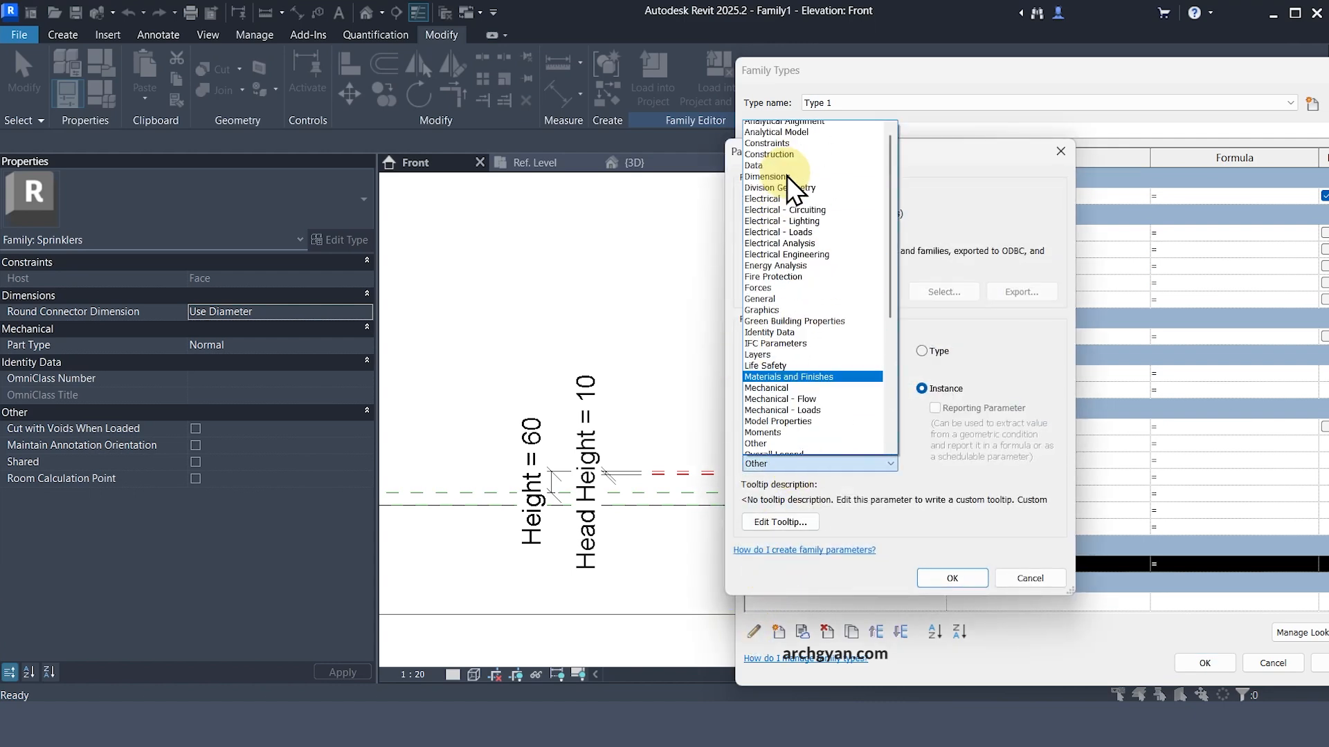
click(763, 165)
click(947, 570)
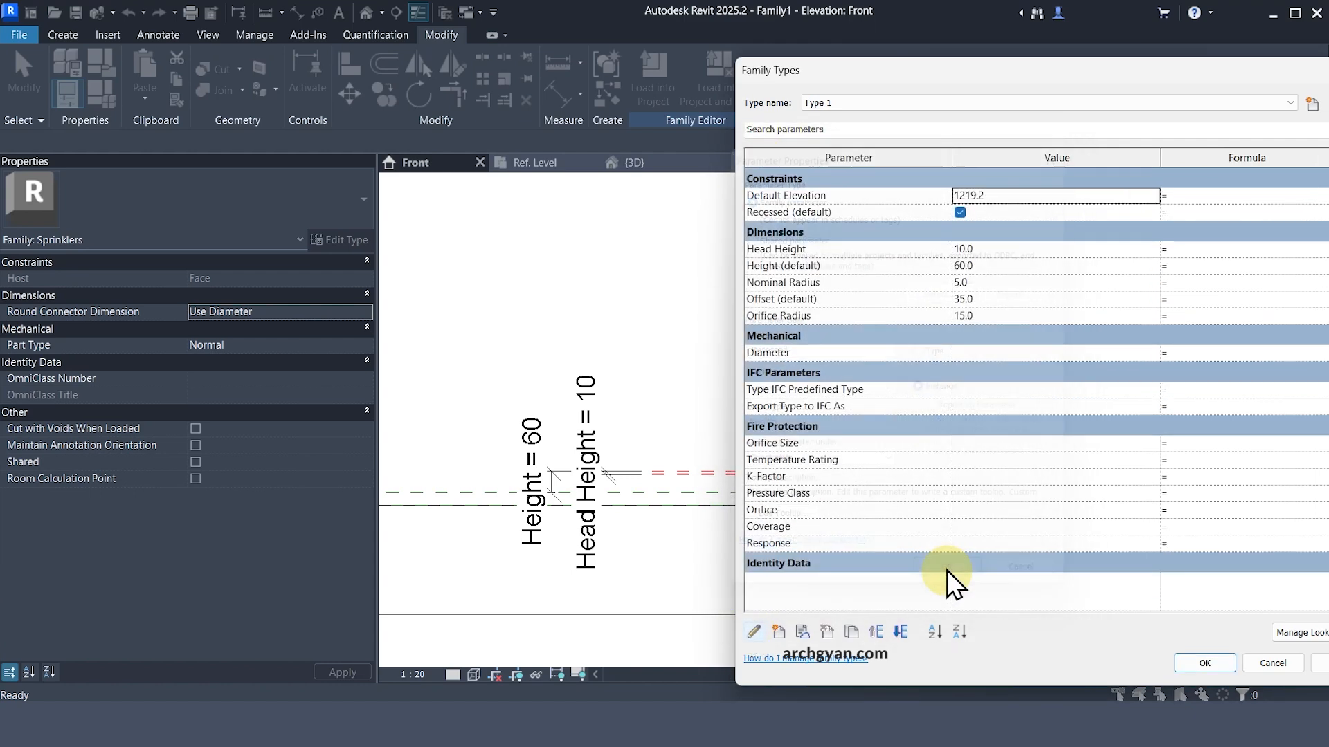
click(794, 213)
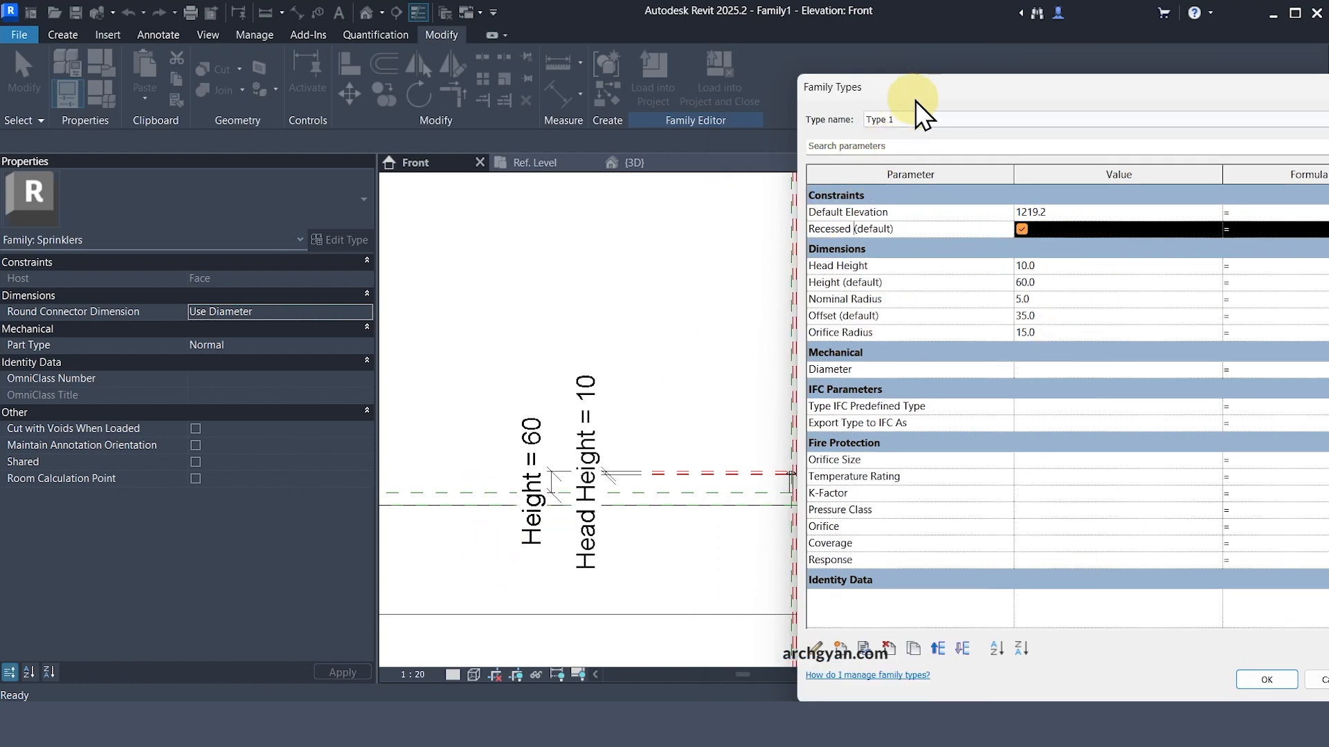
- Give the Offset parameter the formula if(Recessed, 0 mm, 50 mm)
drag(915, 97, 812, 157)
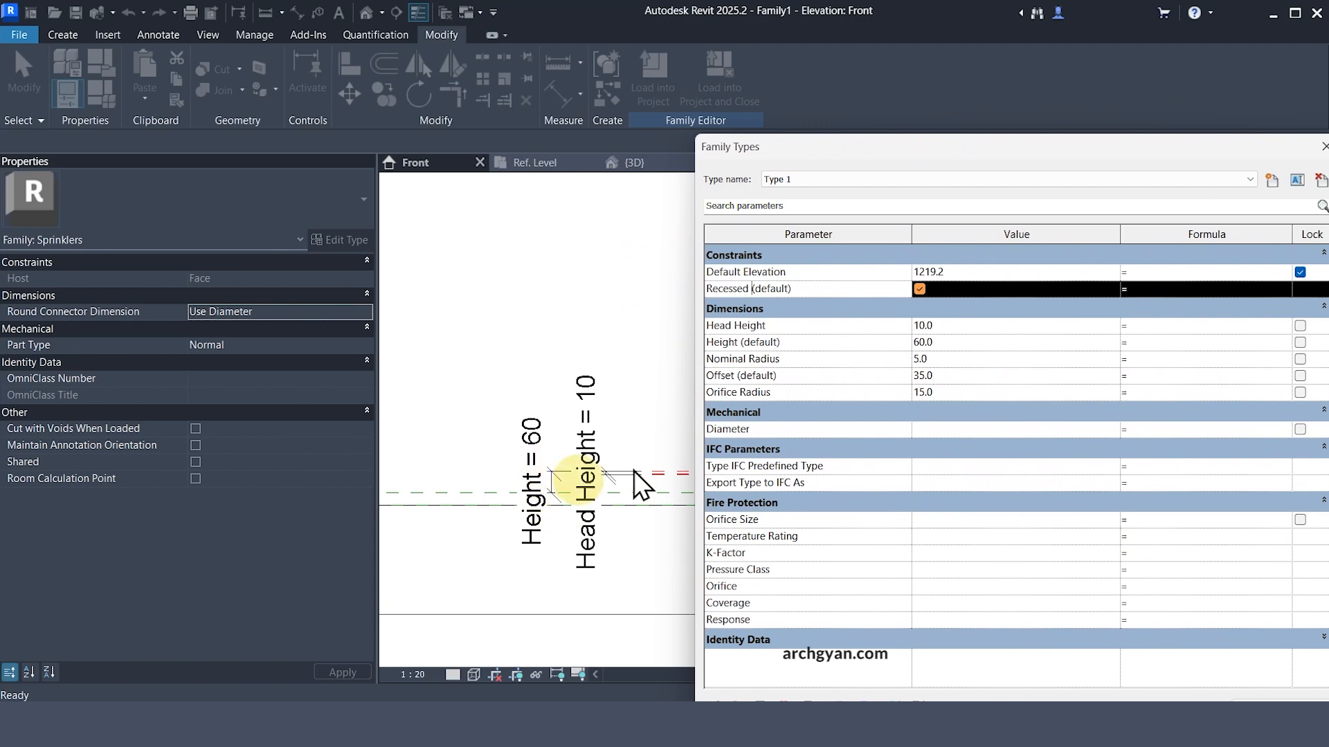
drag(828, 148, 799, 139)
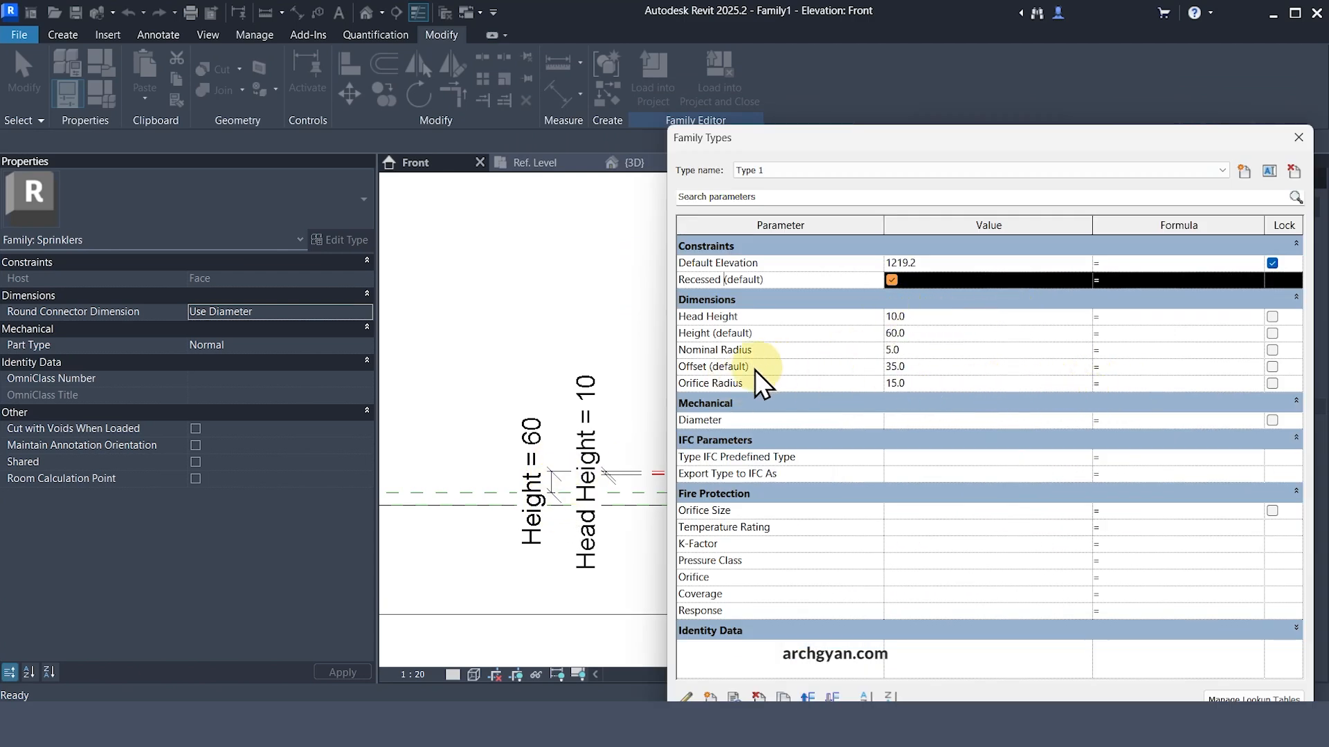
click(1107, 367)
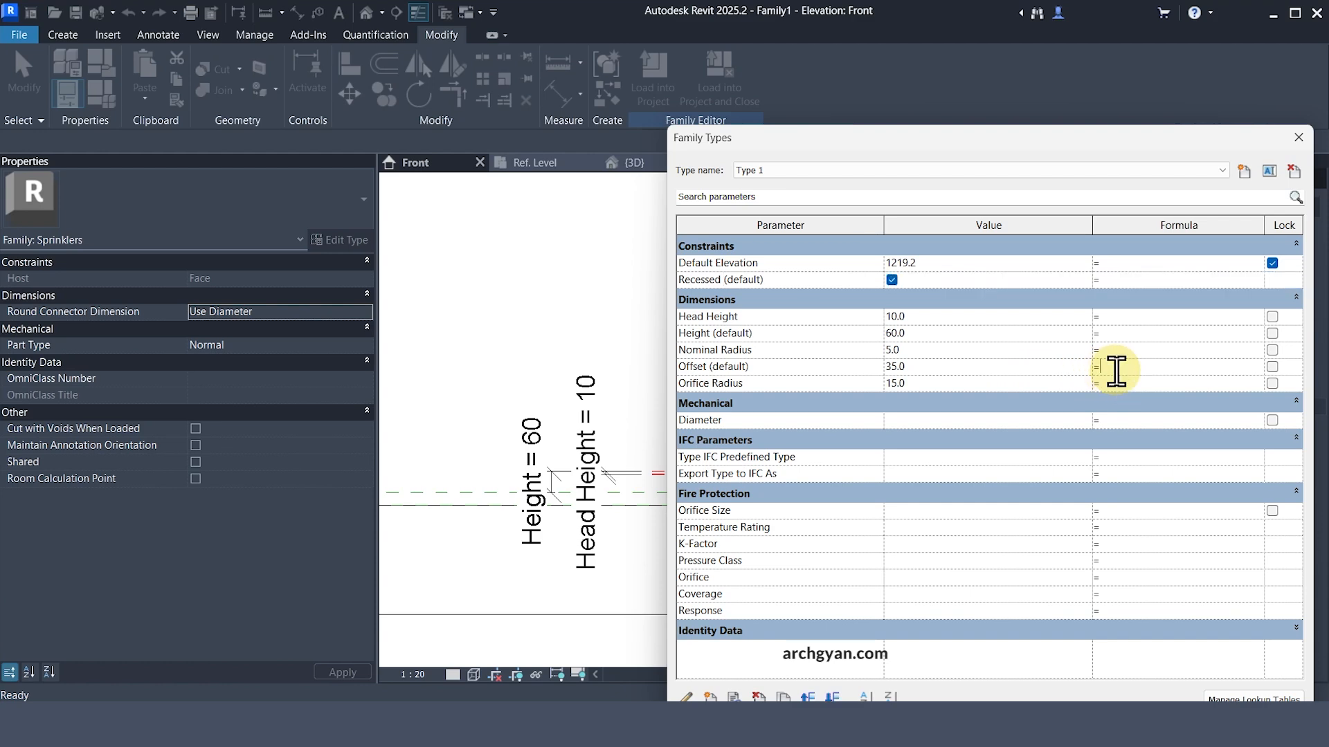
drag(976, 139, 823, 134)
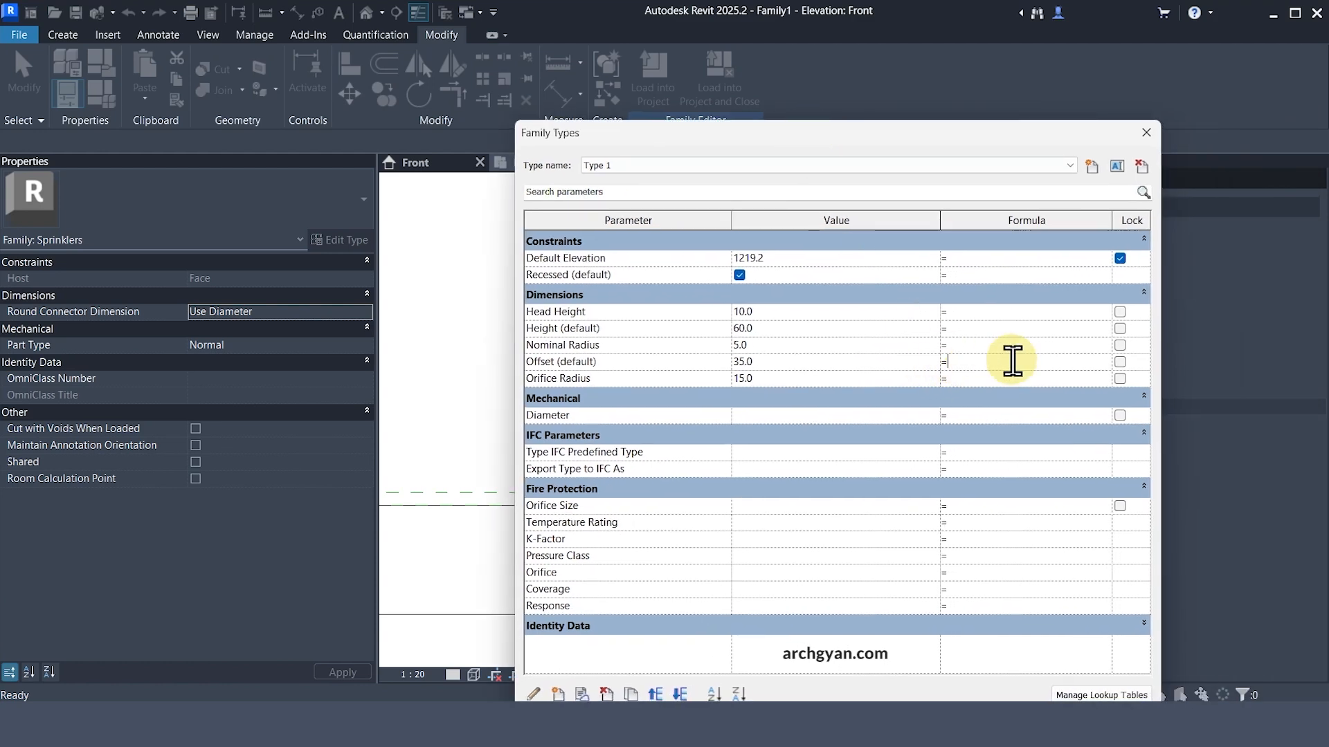
text(if()
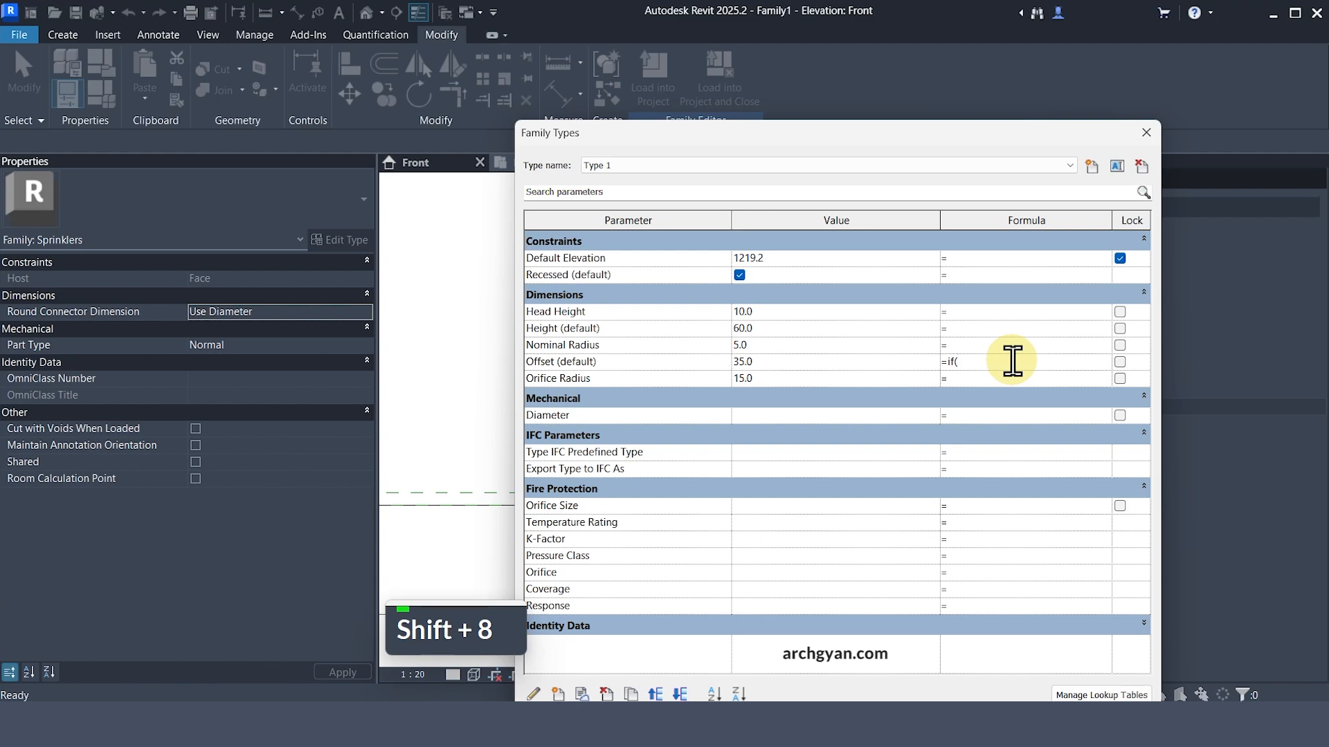
text(Re)
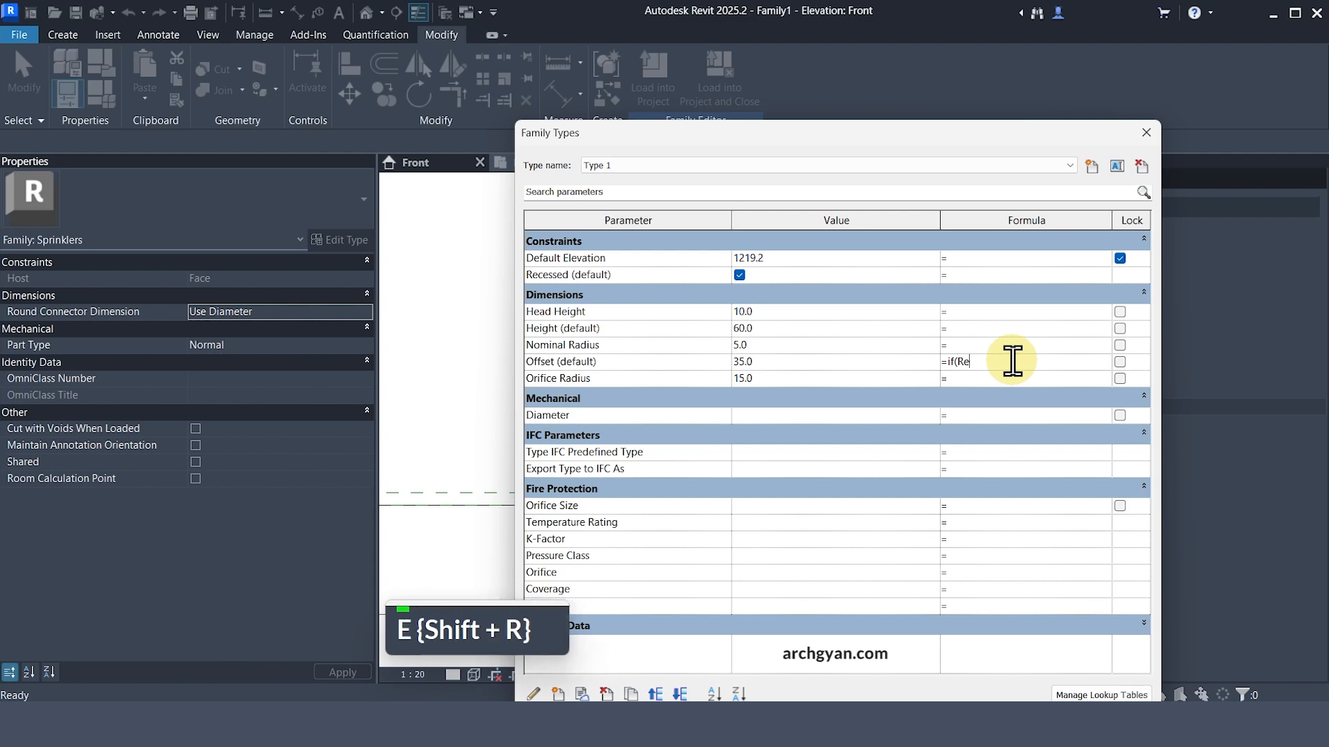
text(cessed)
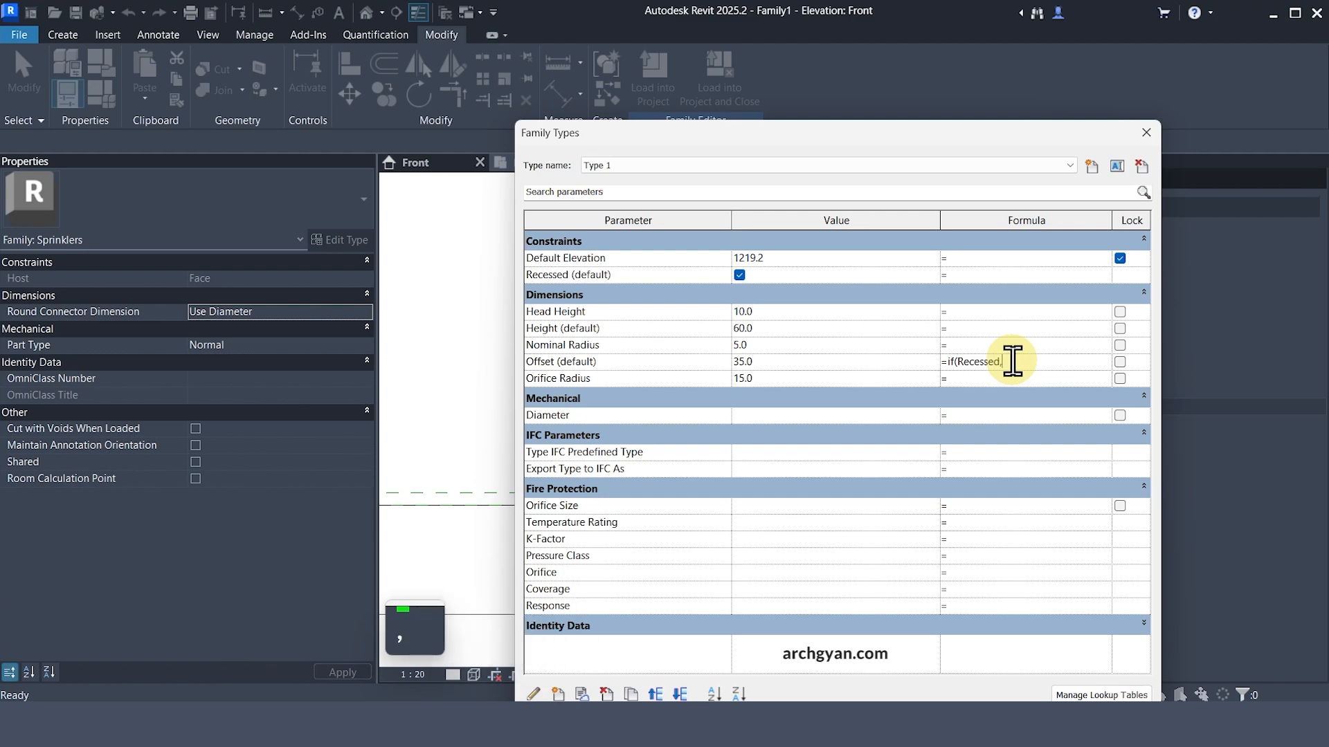
text(, 0)
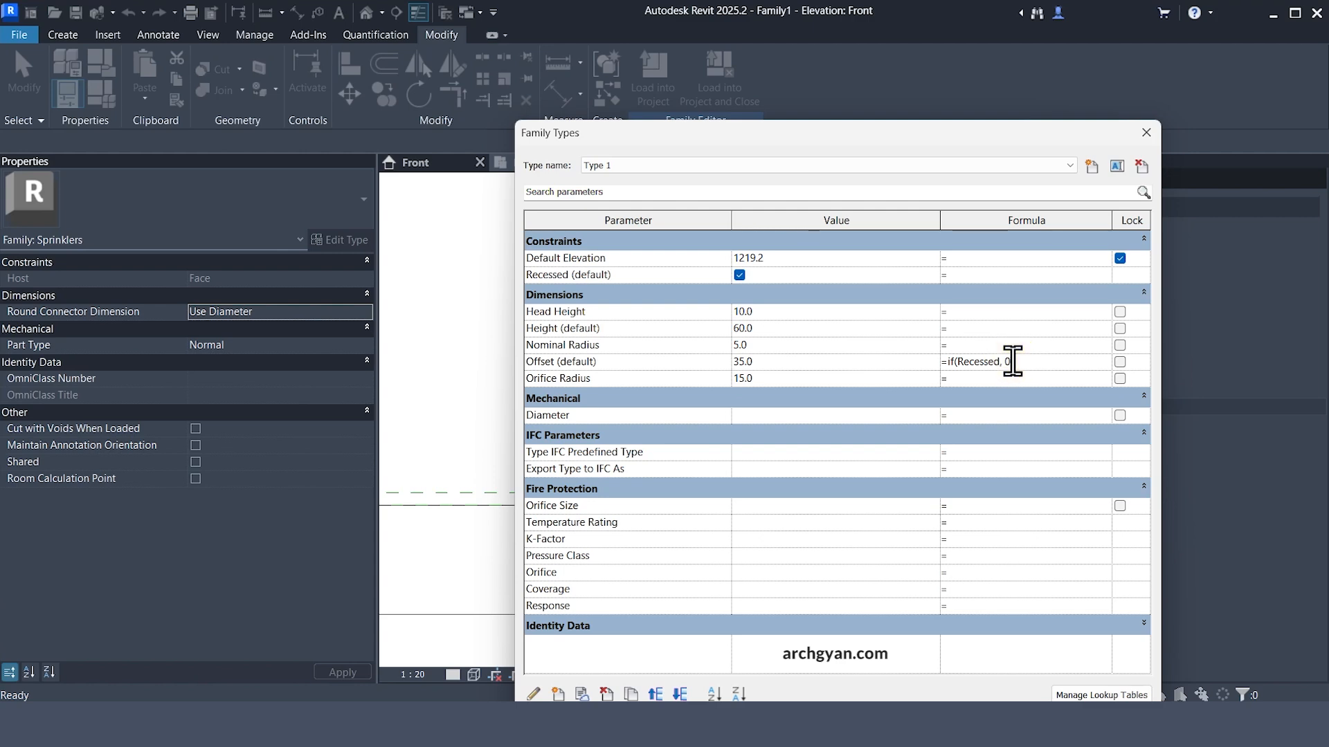
text( mm, 50)
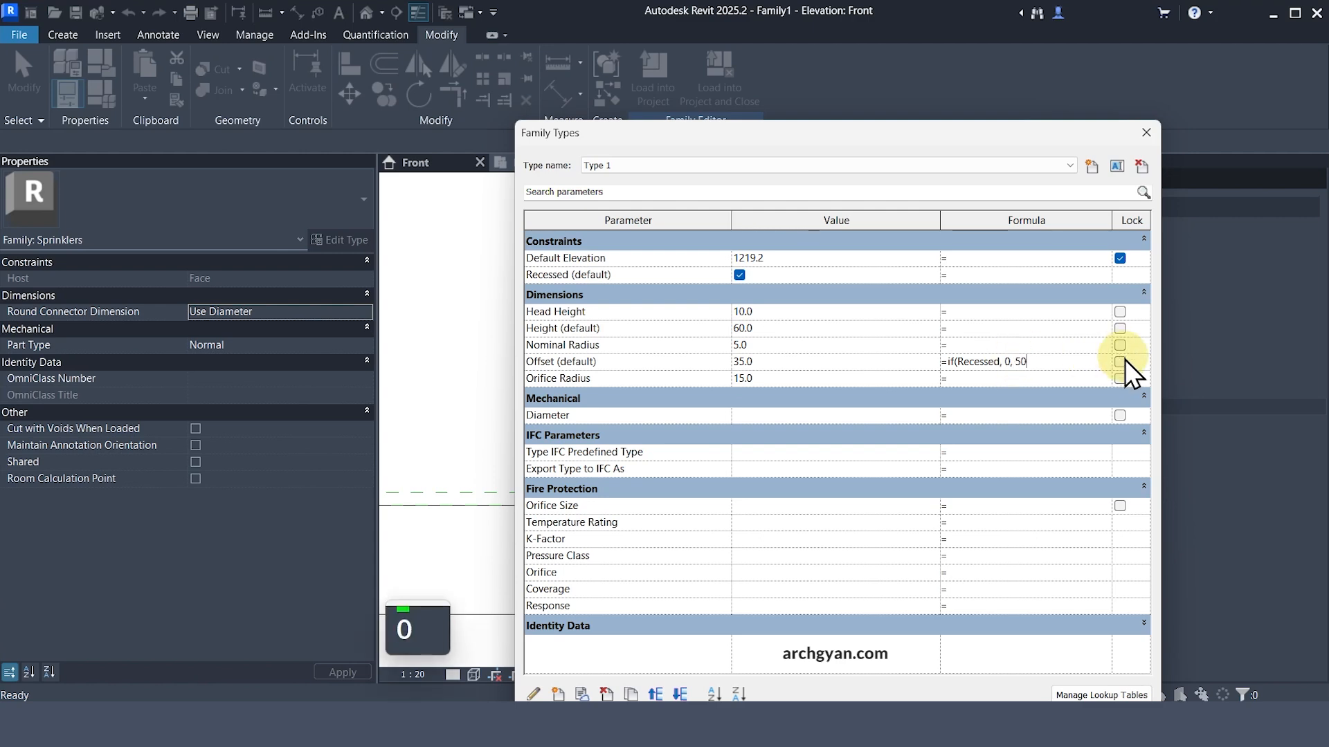
text( mm))
key(Return)
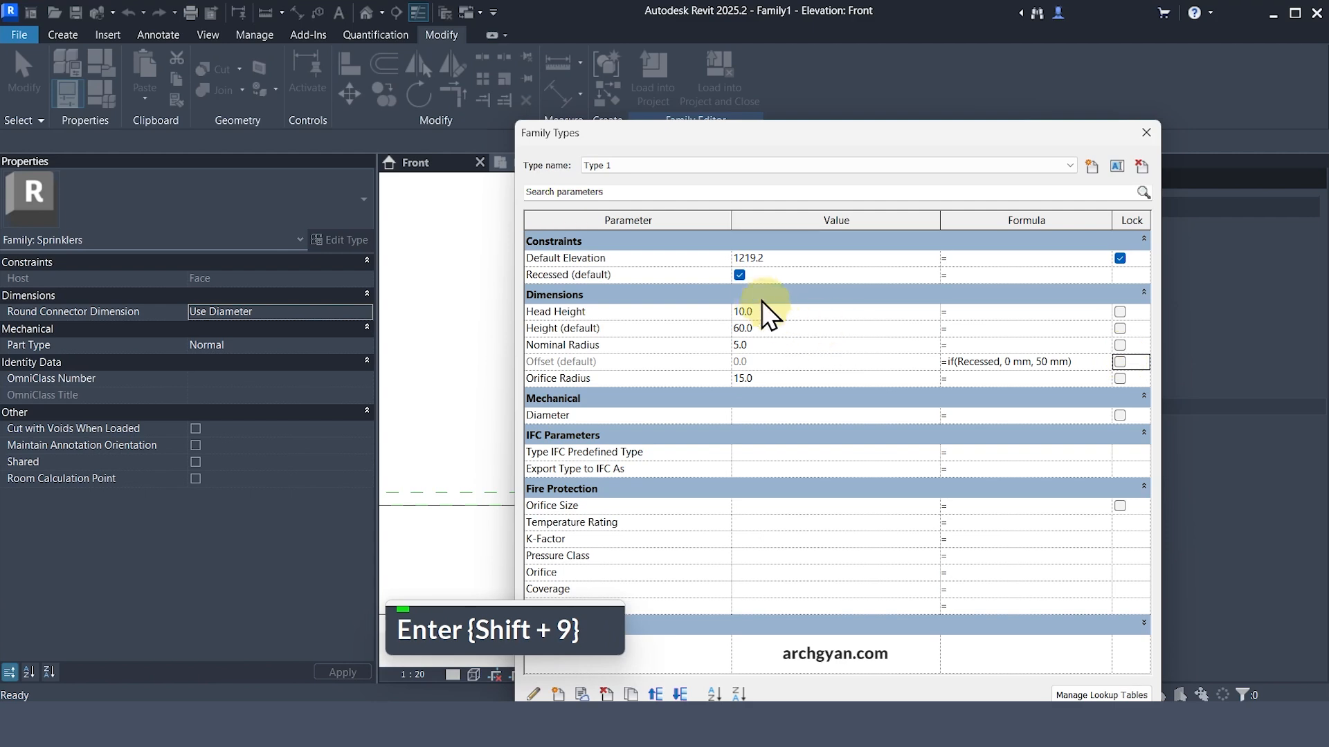
- Toggle Recessed off and back on, then accept the family type changes and check the Offset dimension in the Front elevation
click(738, 275)
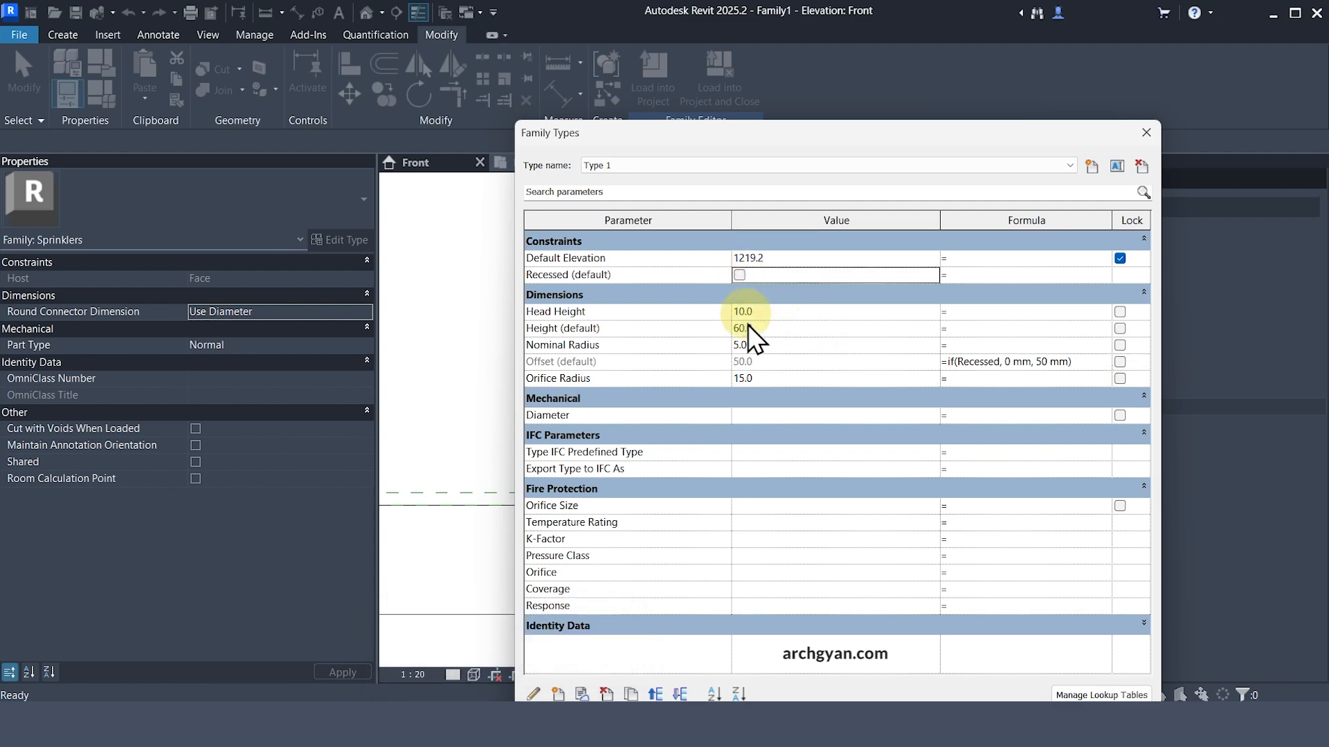
click(739, 274)
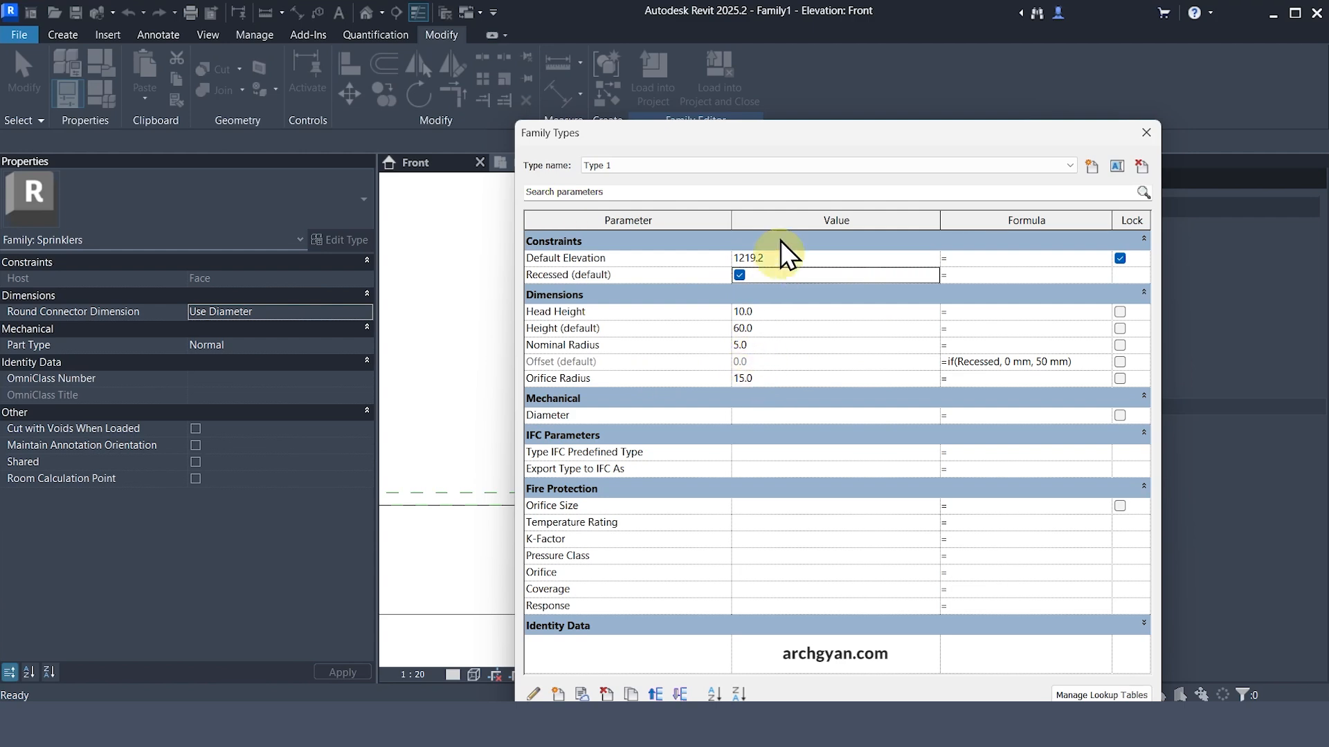
drag(828, 138, 985, 106)
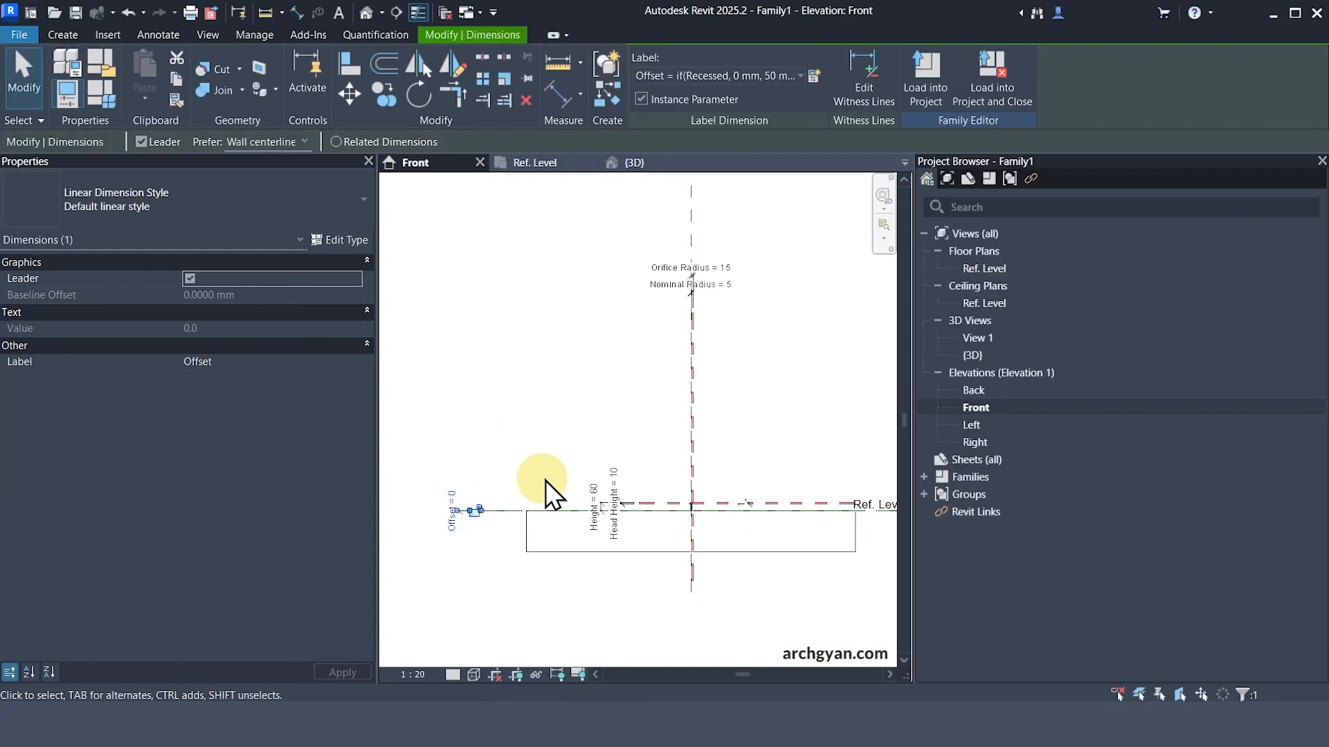
scroll(545, 481, up, 1)
click(569, 423)
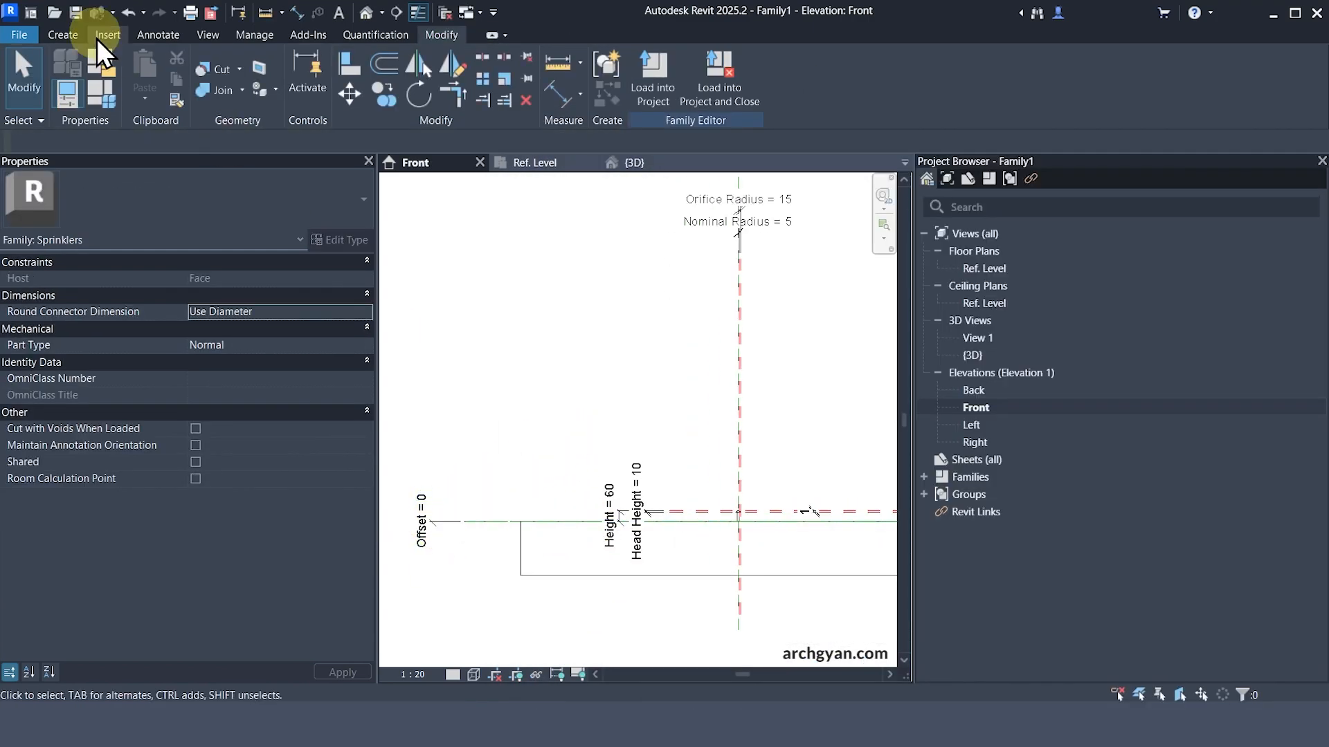
- Reopen Family Types, turn Recessed off and apply it to test how the Offset formula moves the sprinkler
click(102, 97)
click(903, 245)
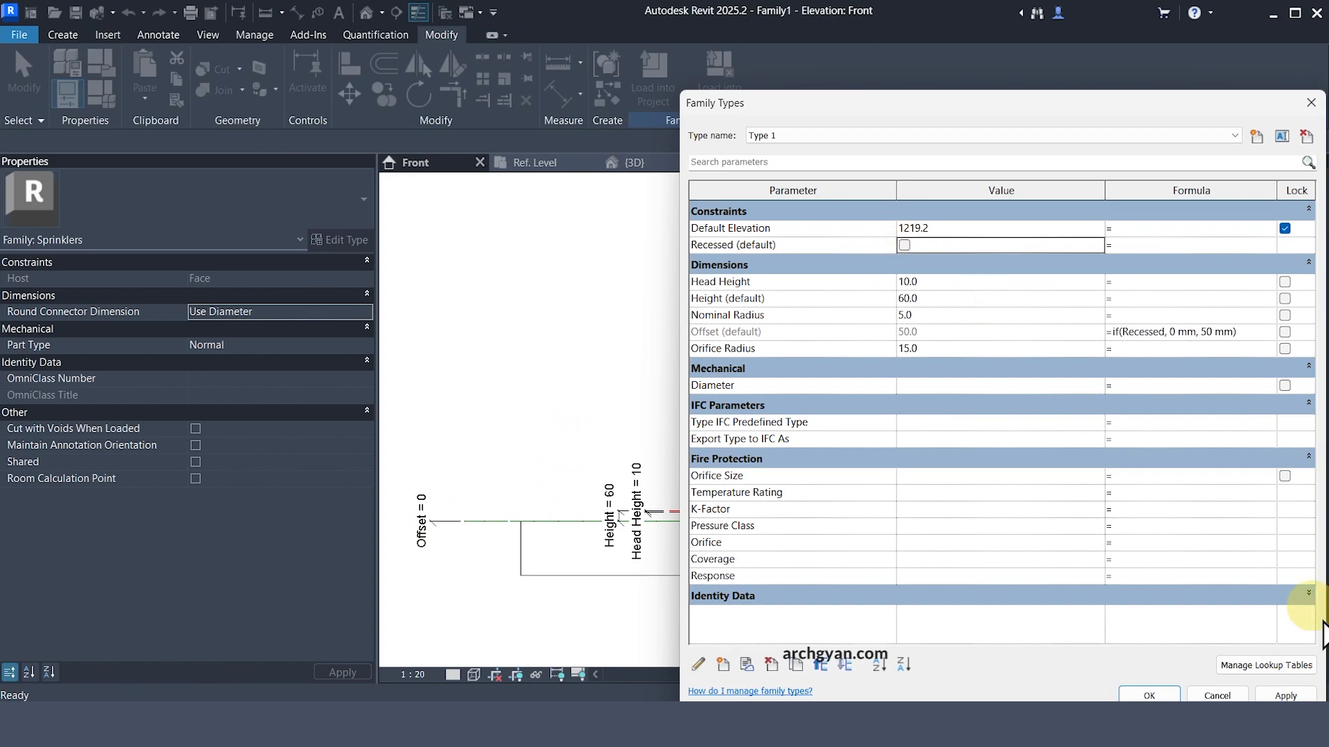
click(1285, 695)
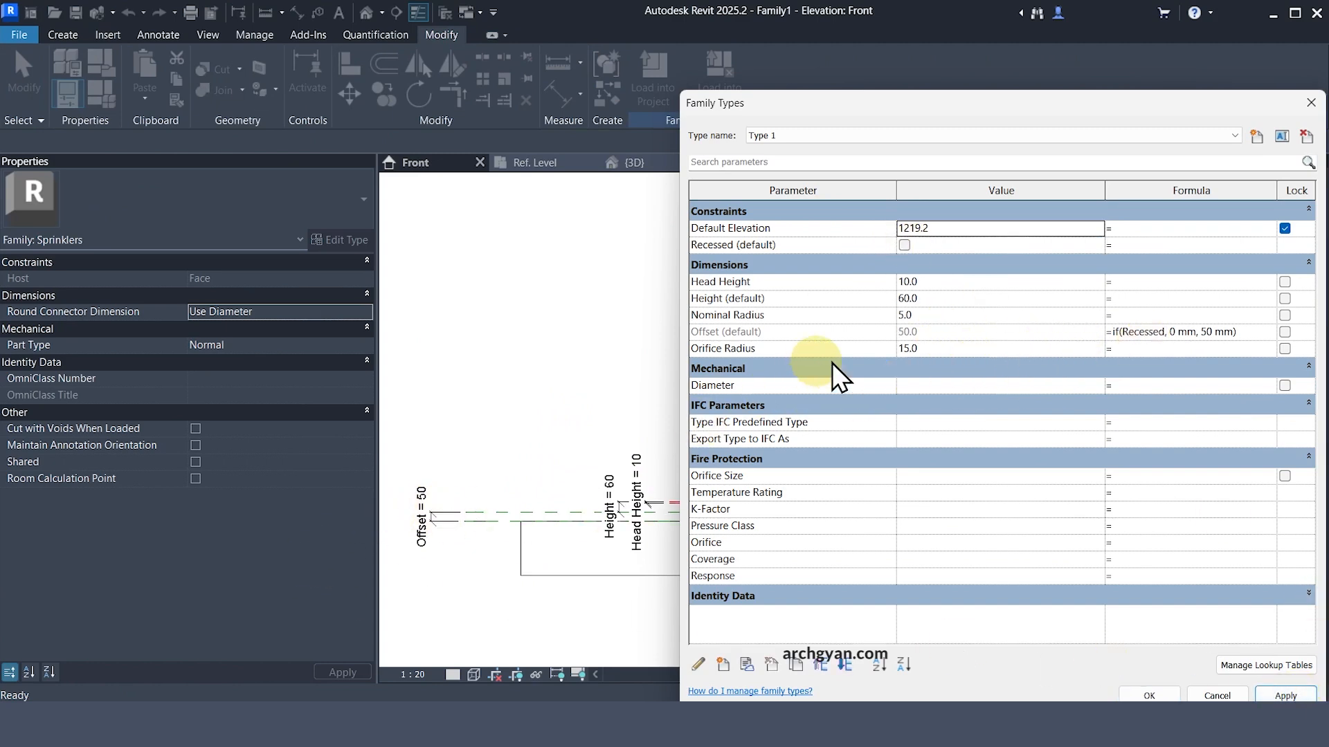
- Add an instance Length parameter named Offset Actual, grouped under Dimensions, and set its value to 100 mm
click(724, 665)
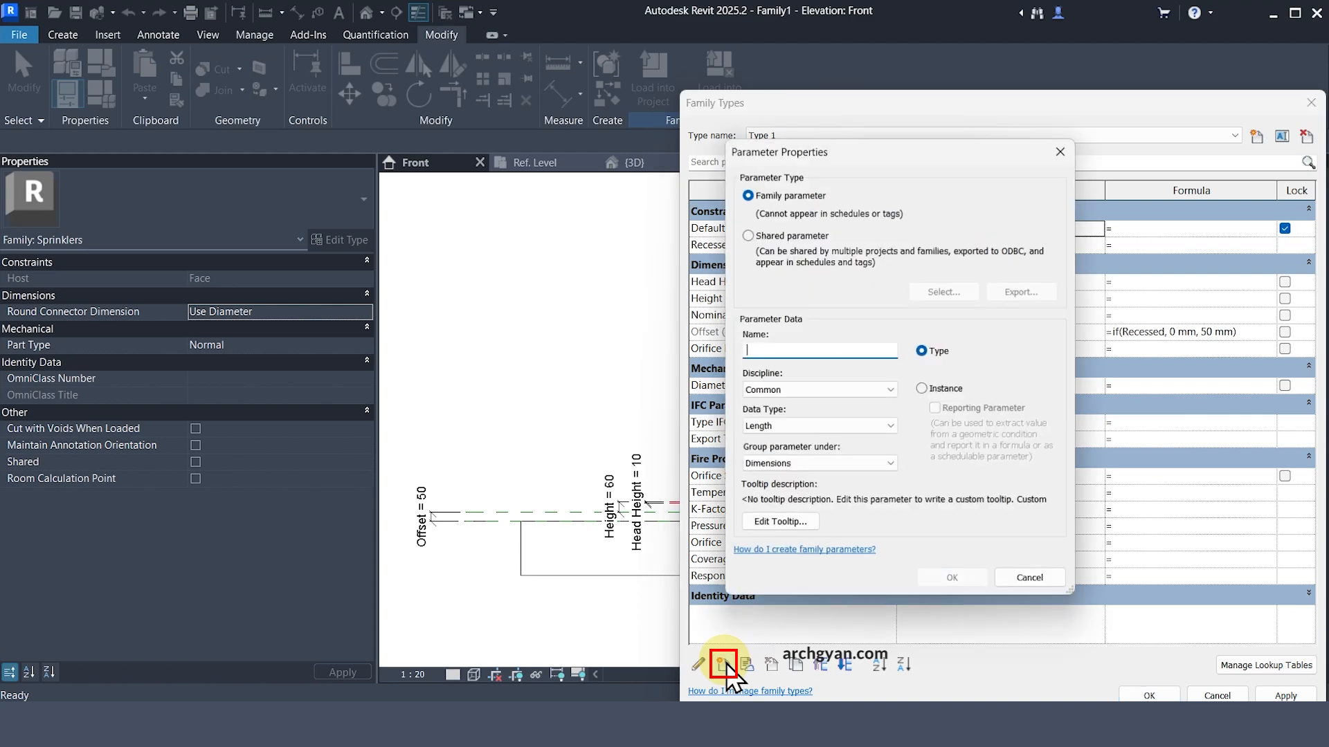
click(830, 350)
text(Offset )
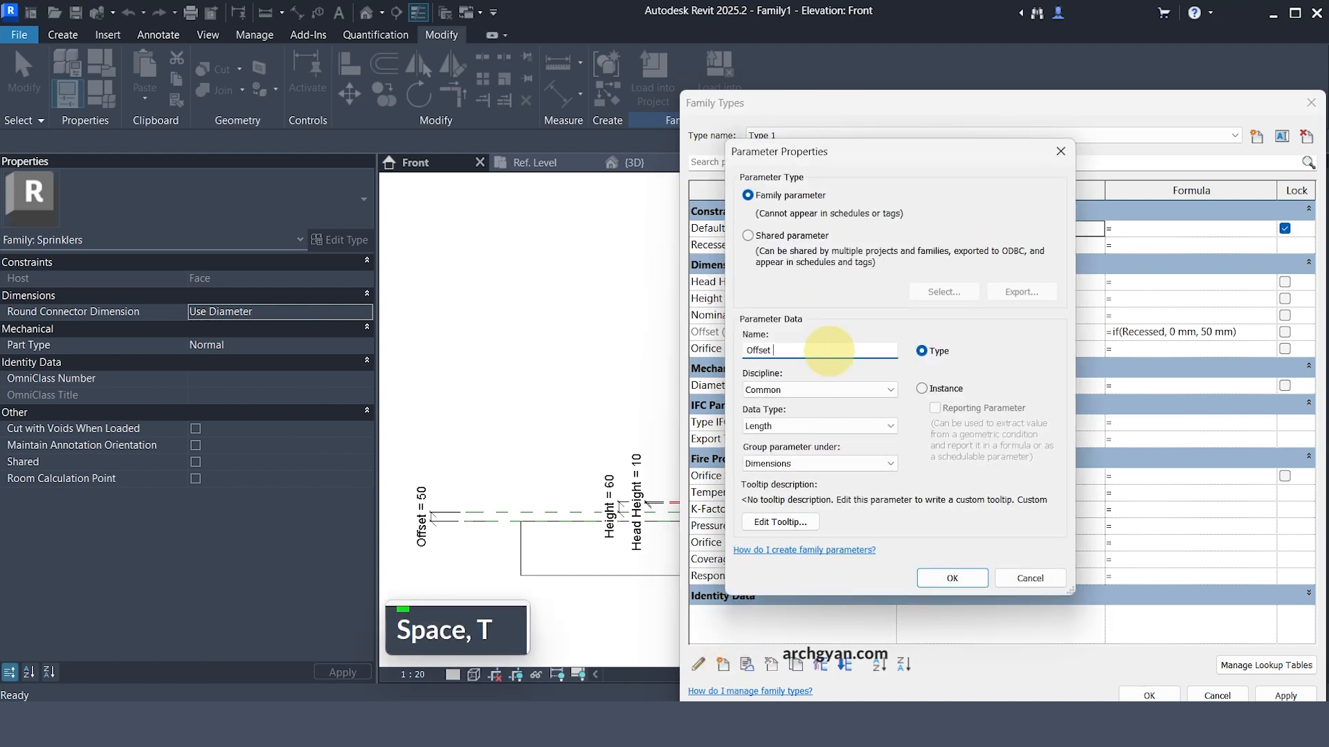
text(Actual)
click(937, 389)
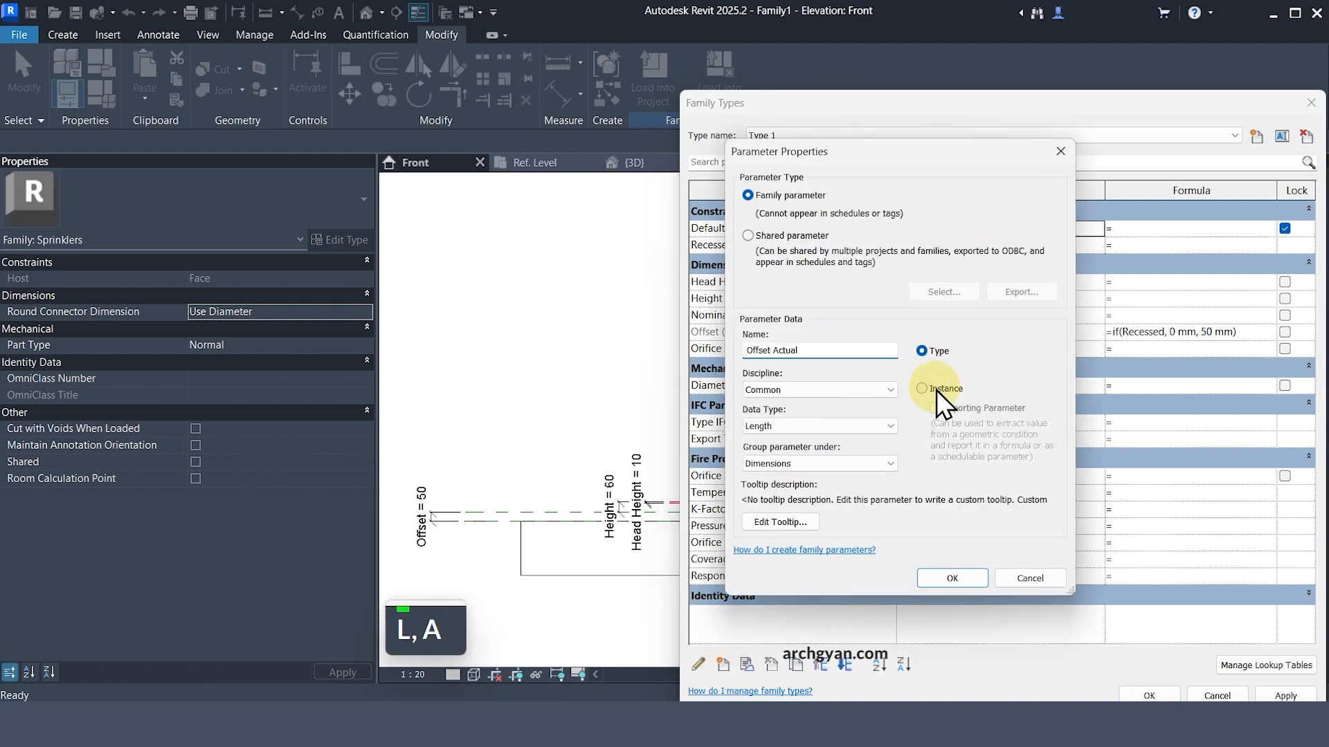
click(964, 581)
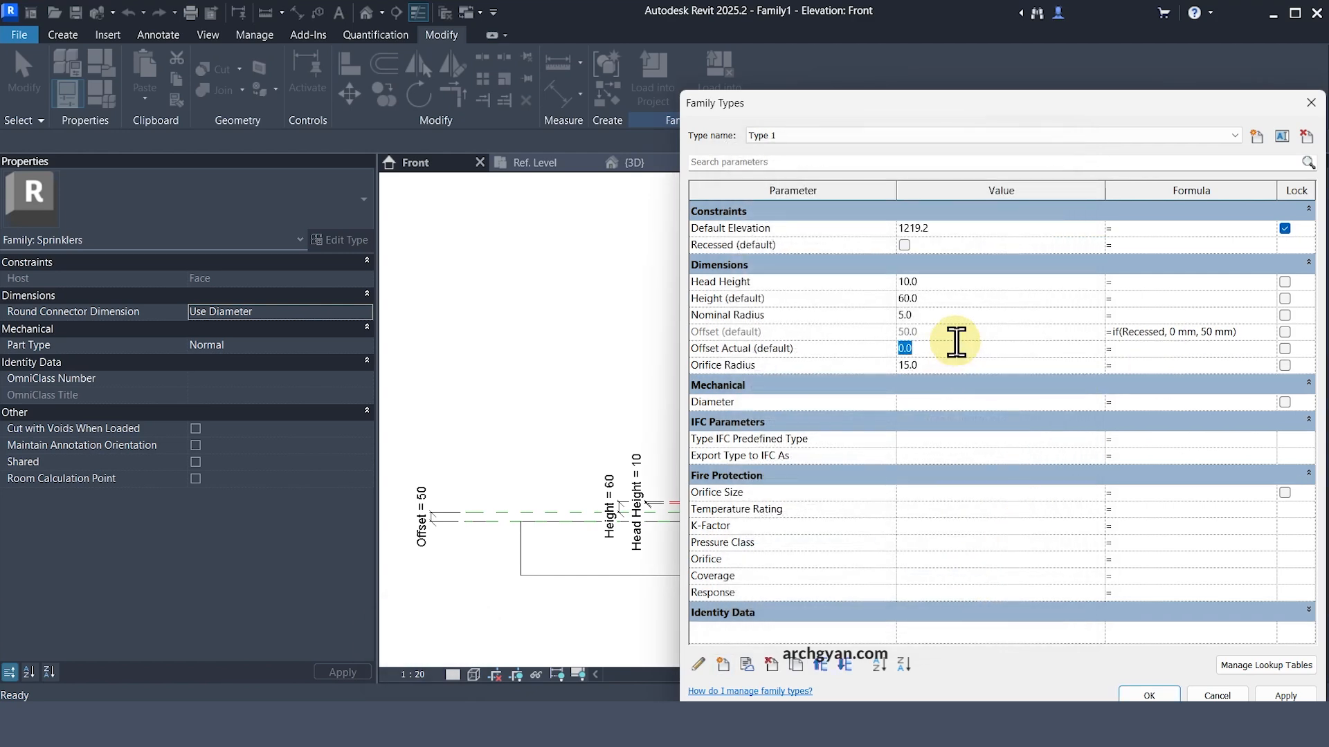
text(100)
key(Return)
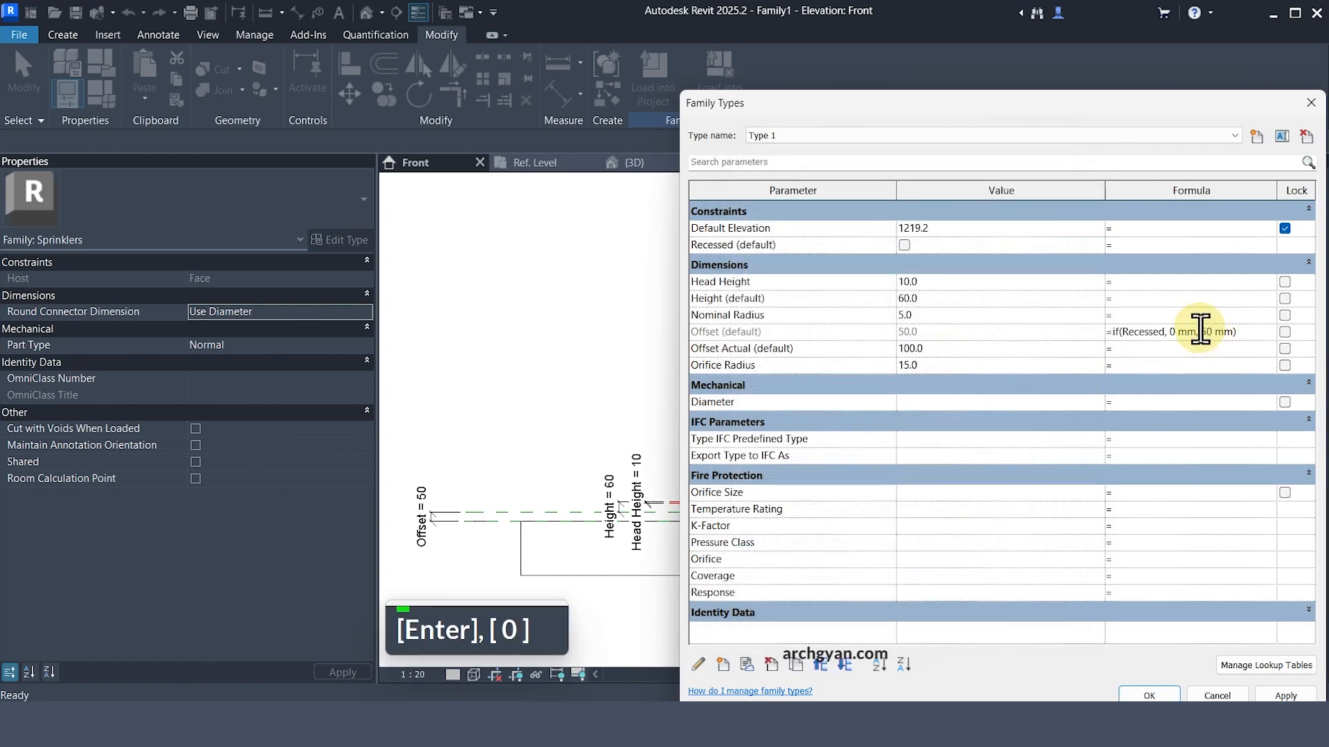
- Replace the fixed 50 mm in the Offset formula with Offset Actual, giving if(Recessed, 0 mm, Offset Actual), and apply it
drag(1200, 332, 1226, 331)
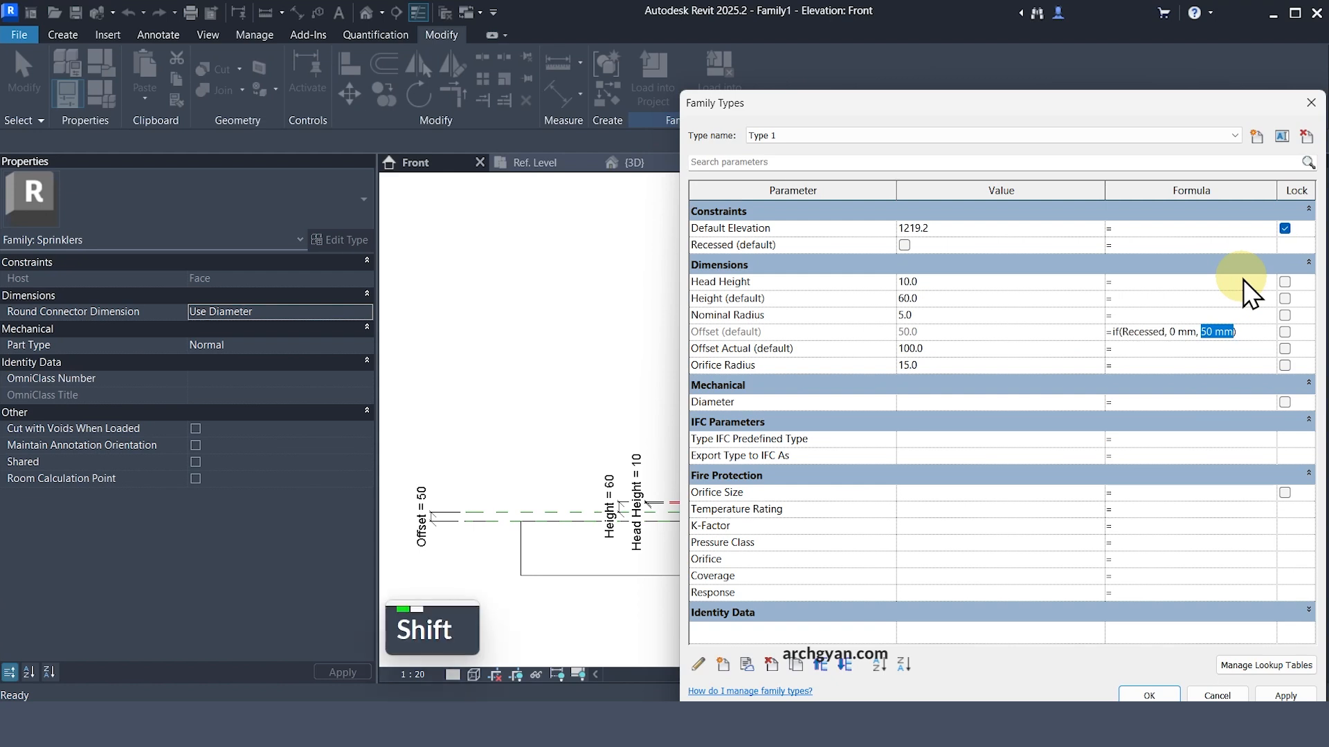
text(Offset )
text(Actual)
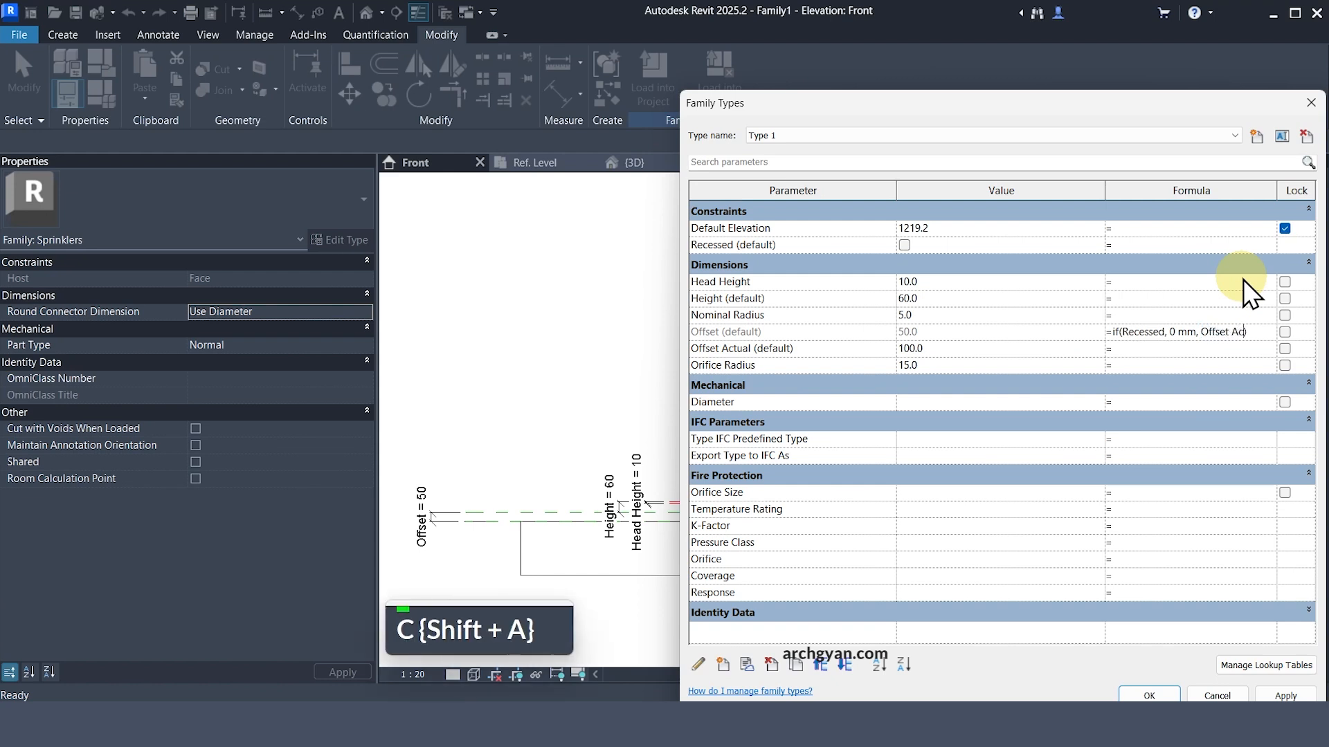
key(Return)
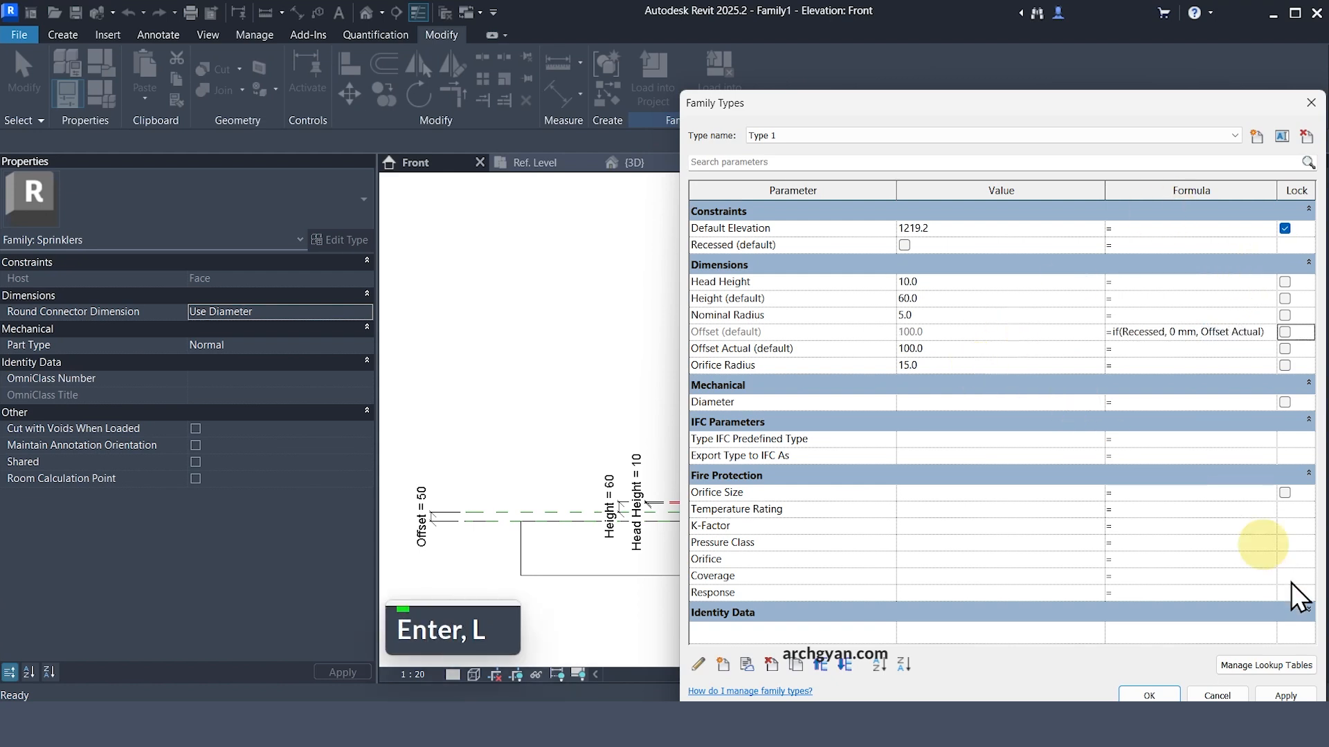
click(1285, 695)
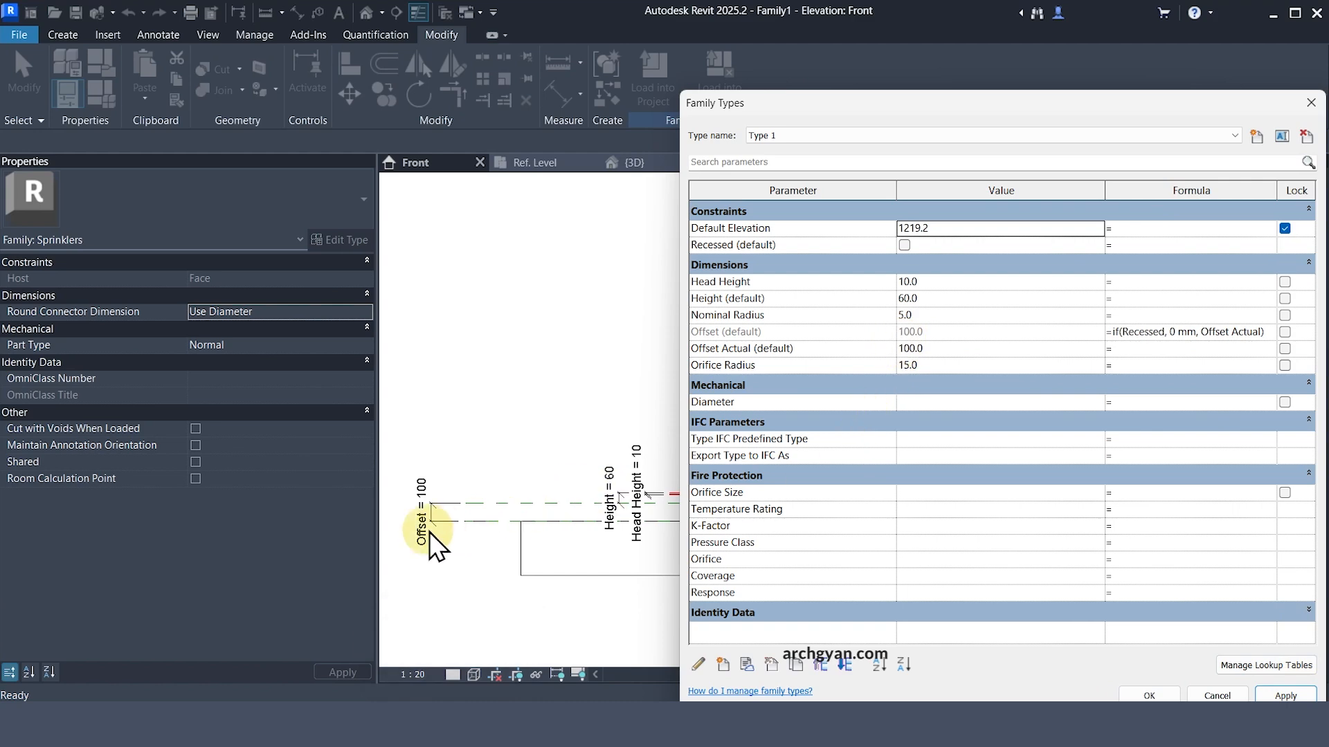
- Set Offset Actual to 150 mm and apply the change to the family
text(150)
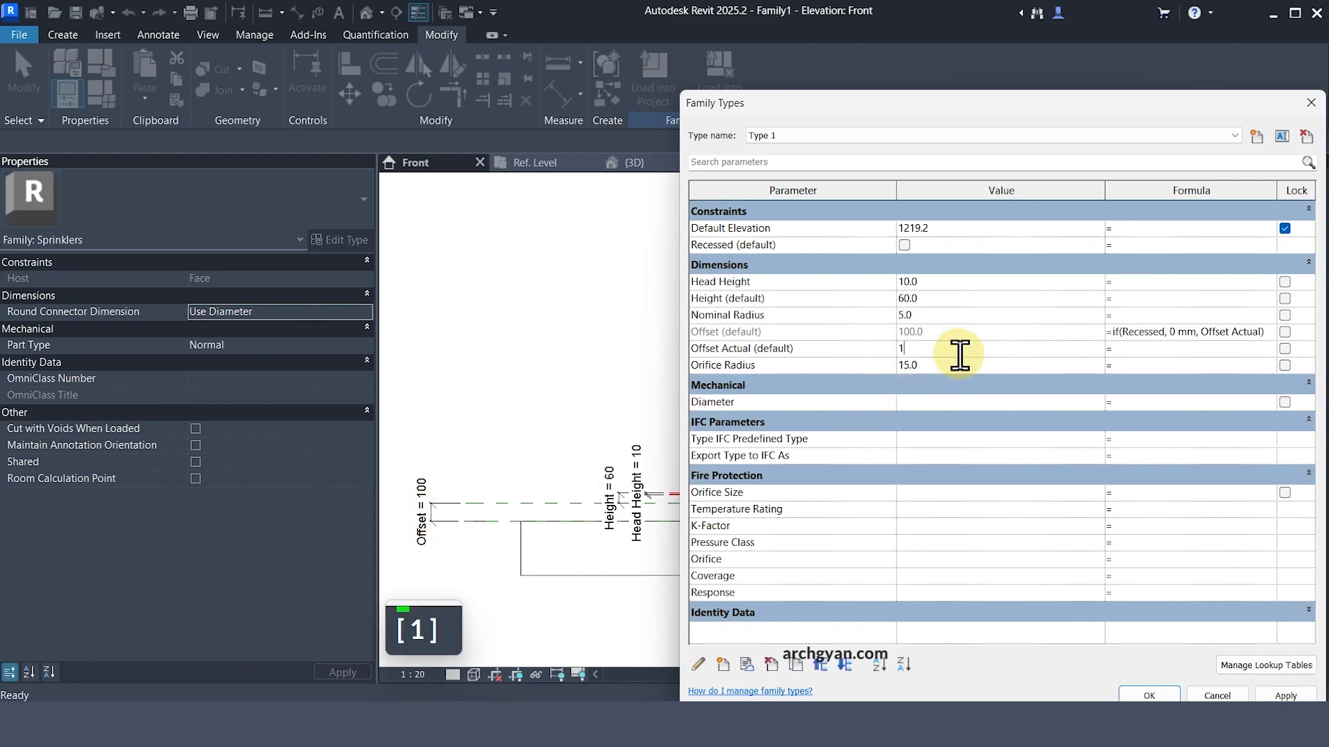
key(Return)
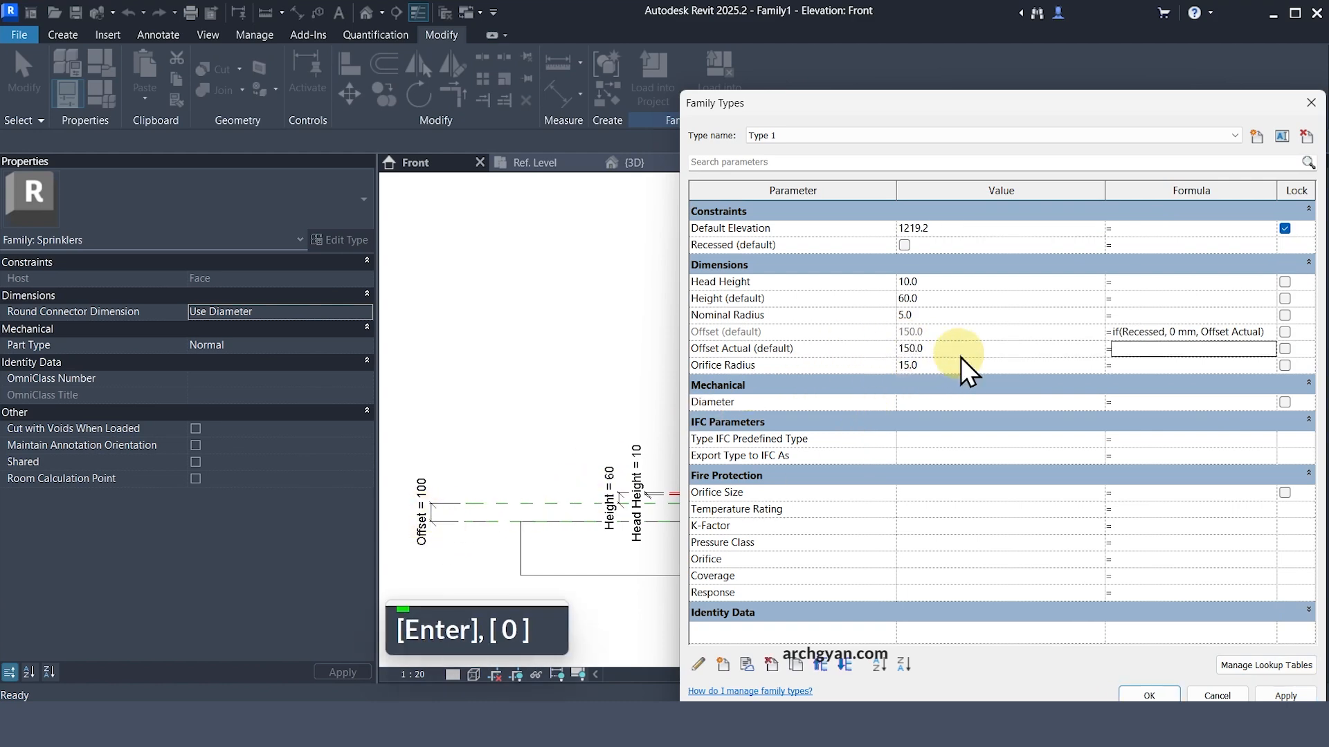
click(1268, 697)
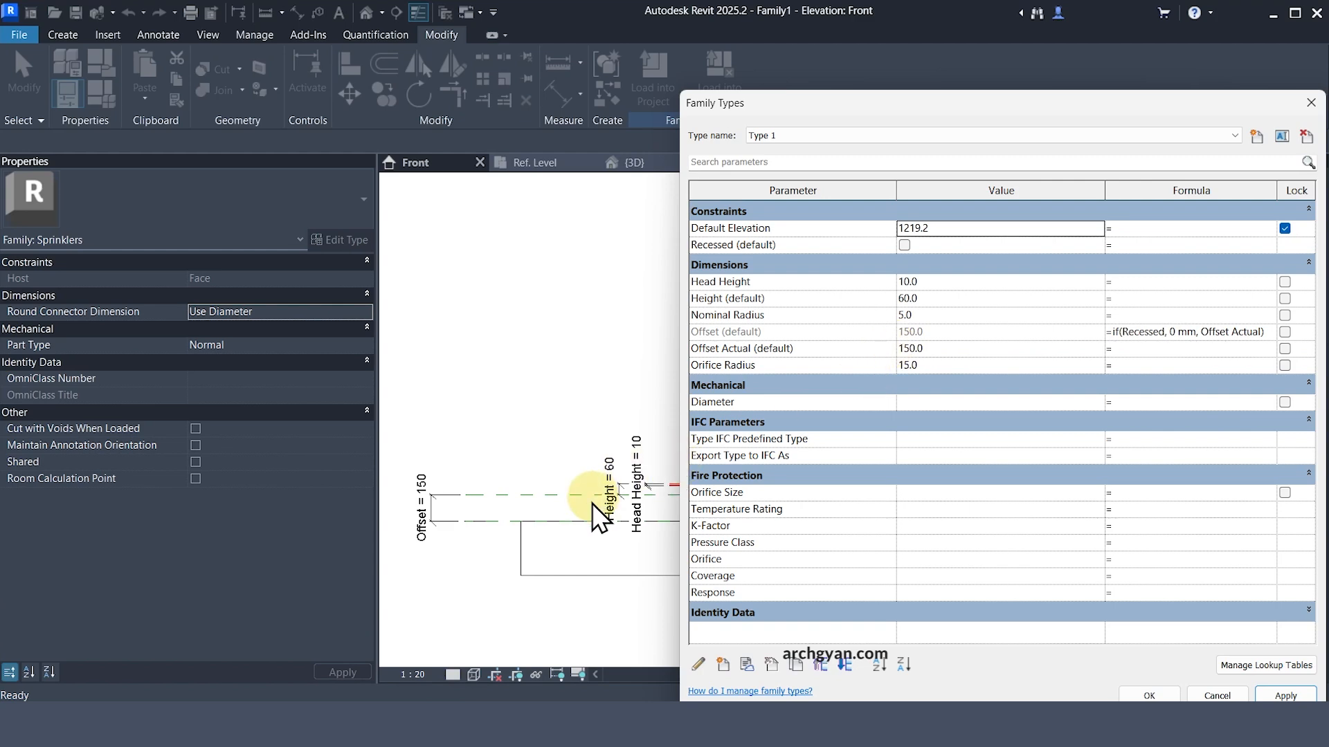
- Turn Recessed on, apply it and check the sprinkler's offset from the host face in the Front elevation
drag(803, 104, 892, 115)
click(940, 259)
click(1288, 700)
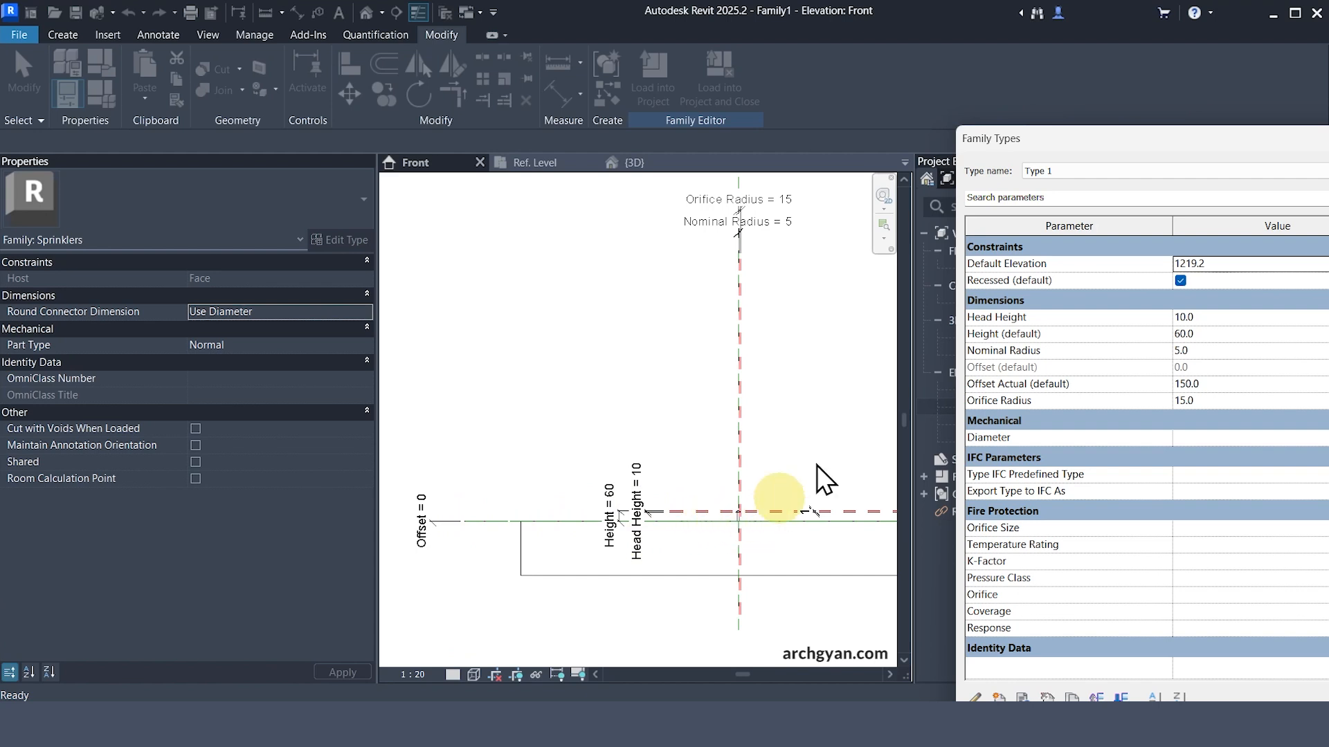
drag(1043, 140, 906, 138)
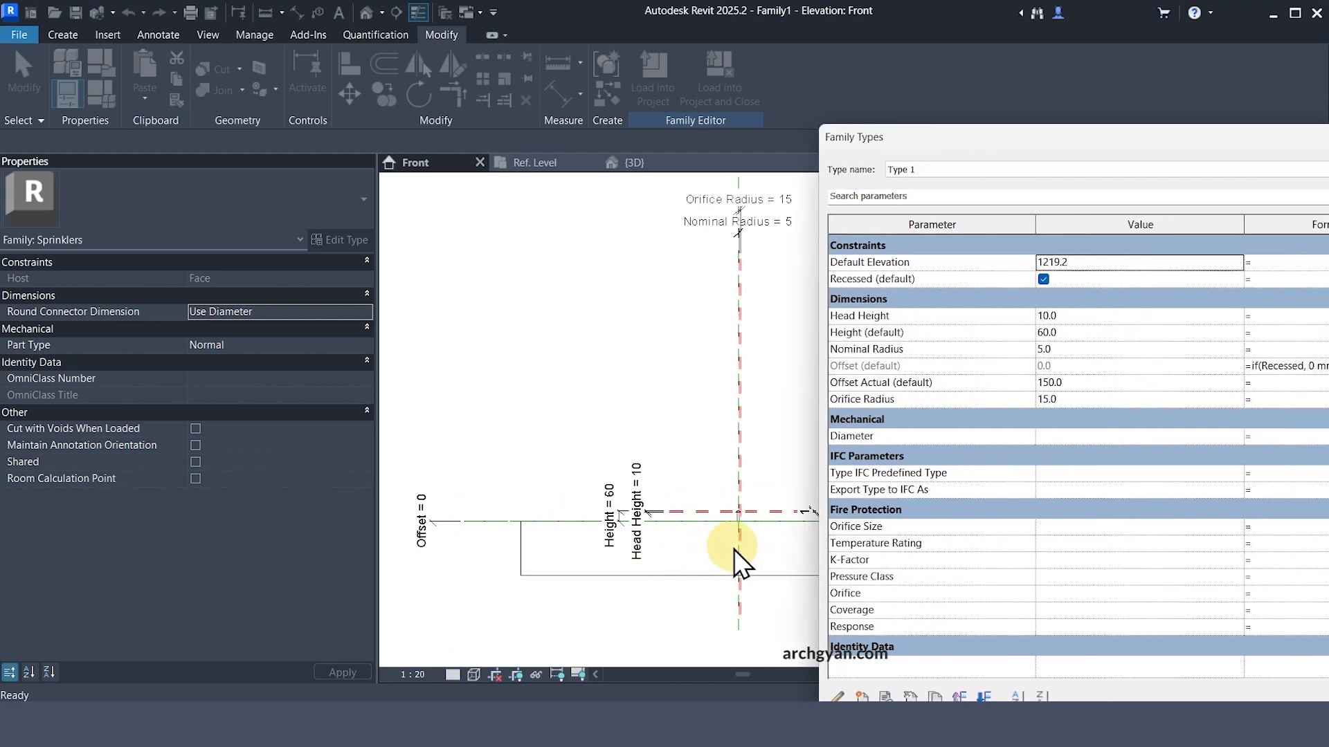
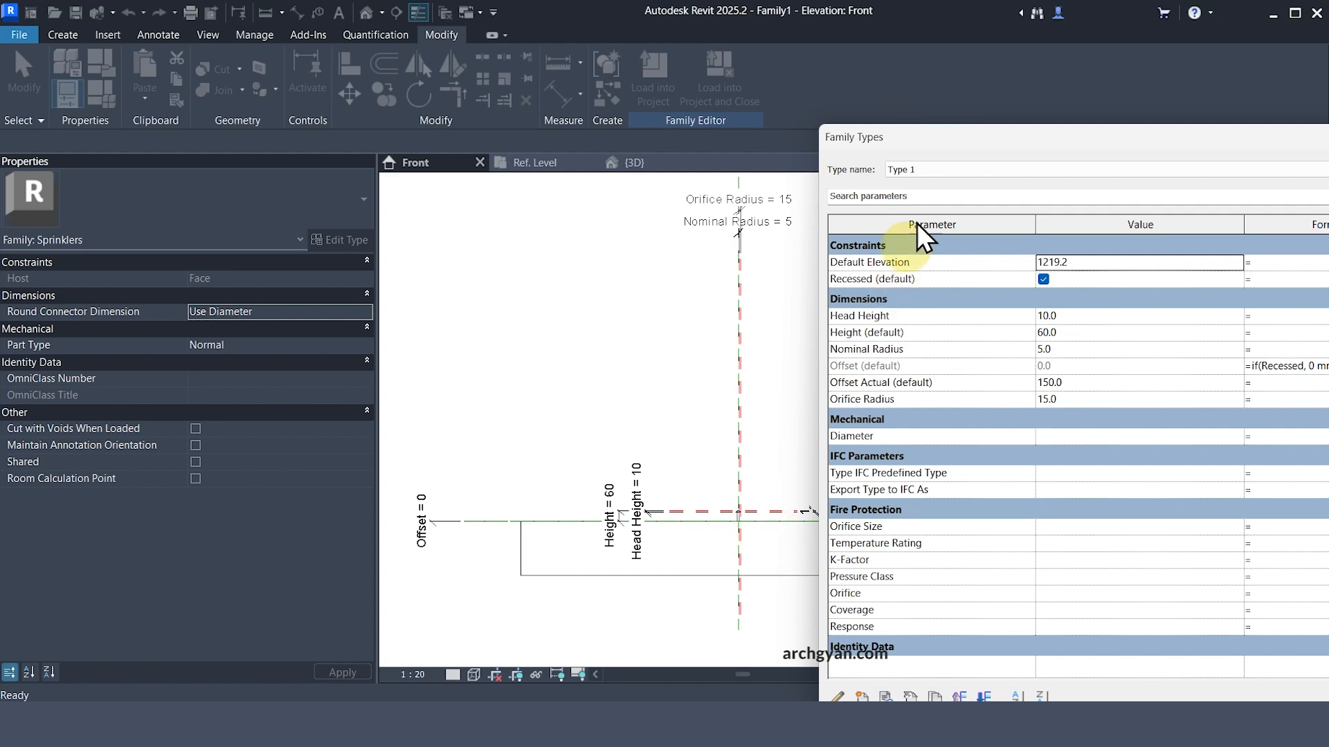
- Close the family types and draw a horizontal reference plane about 117 mm below Ref. Level, running through the host
drag(975, 141, 734, 139)
click(1046, 720)
scroll(719, 556, up, 1)
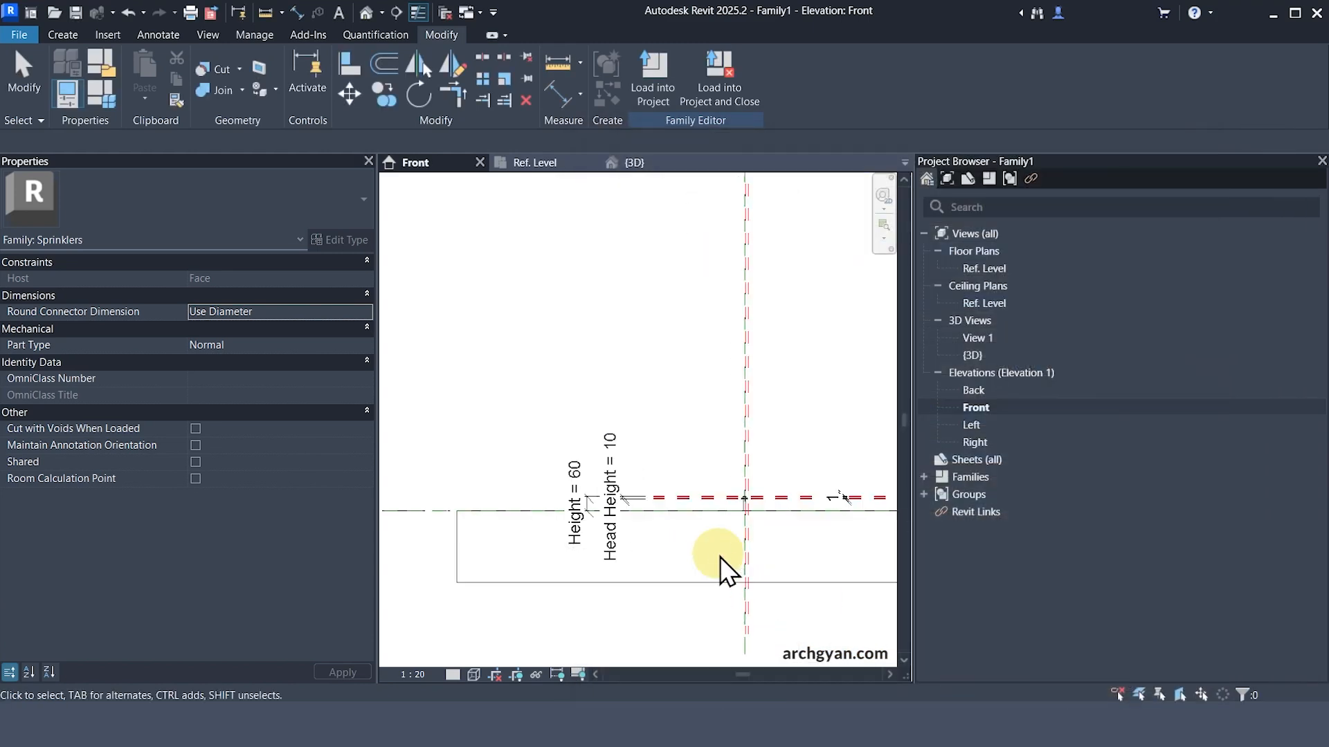
scroll(597, 534, down, 1)
key(Escape)
key(r)
key(p)
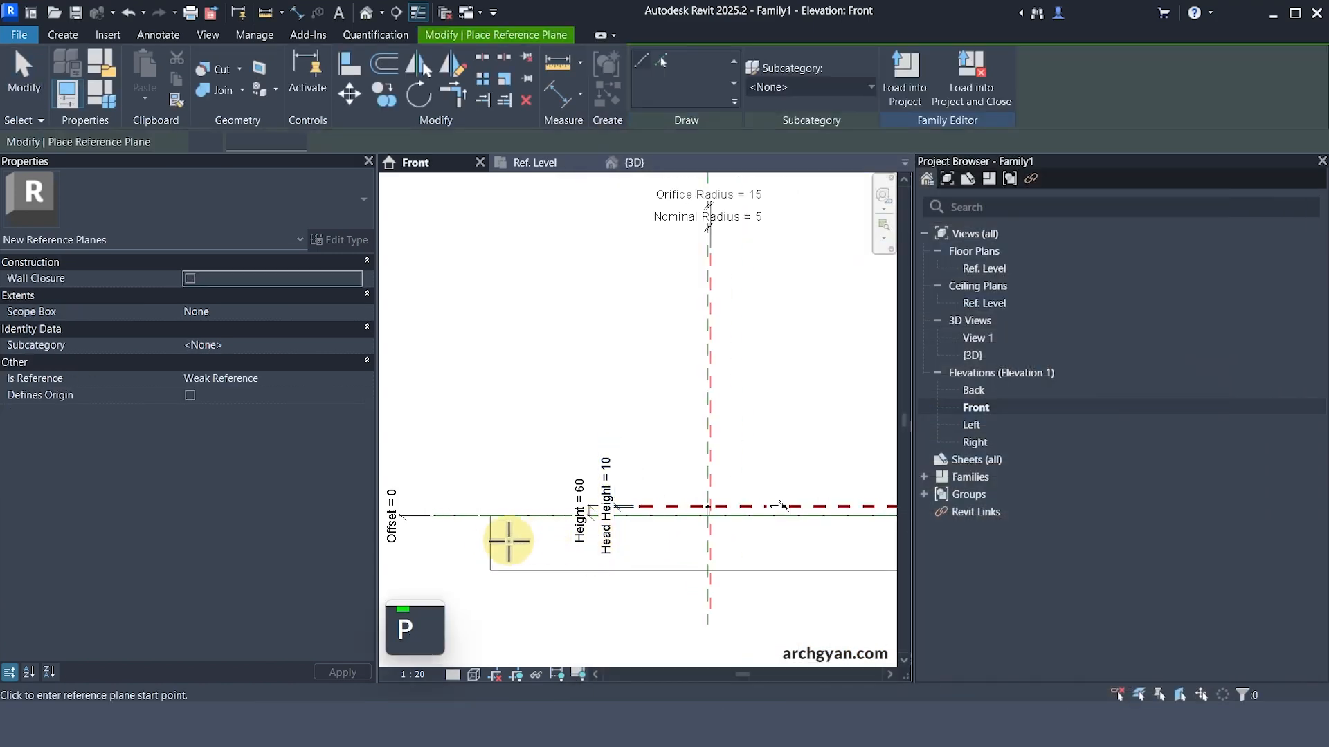
click(459, 538)
middle_drag(759, 542, 570, 540)
scroll(578, 543, down, 1)
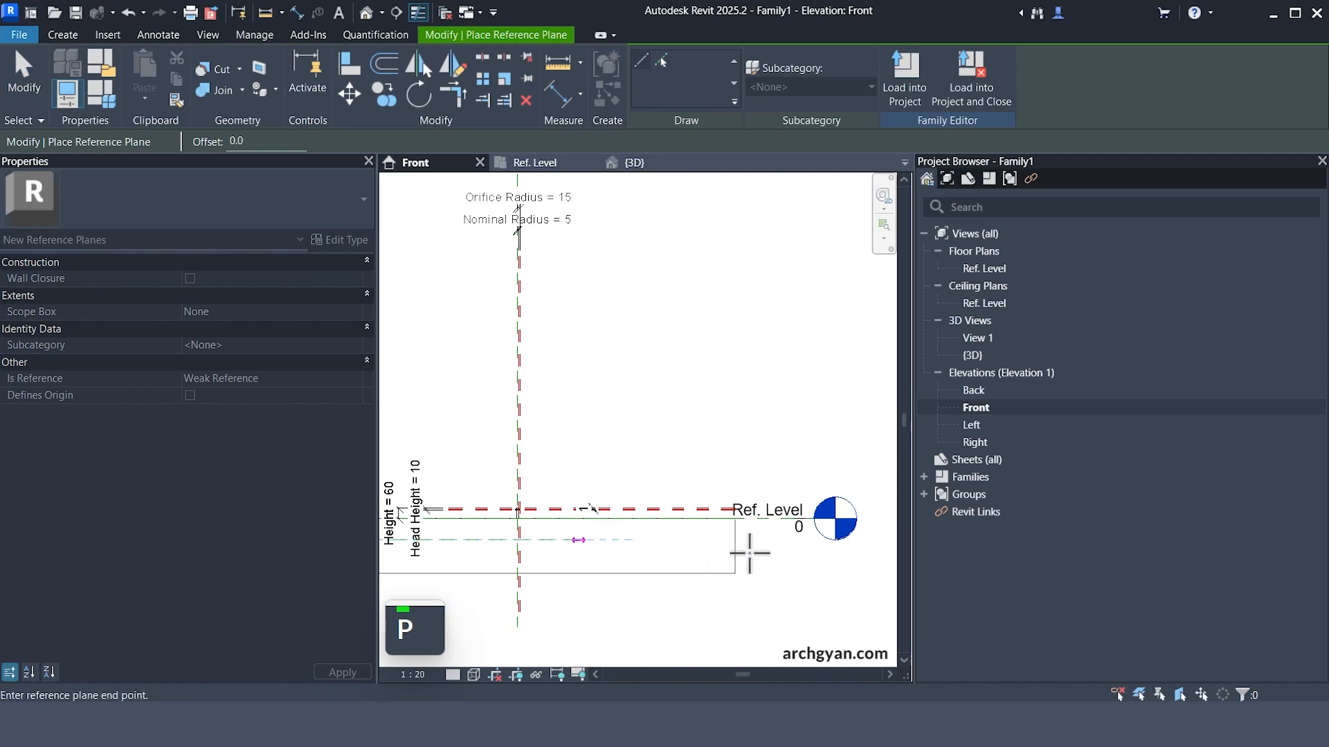
click(708, 542)
key(Escape)
key(Escape)
scroll(431, 558, up, 1)
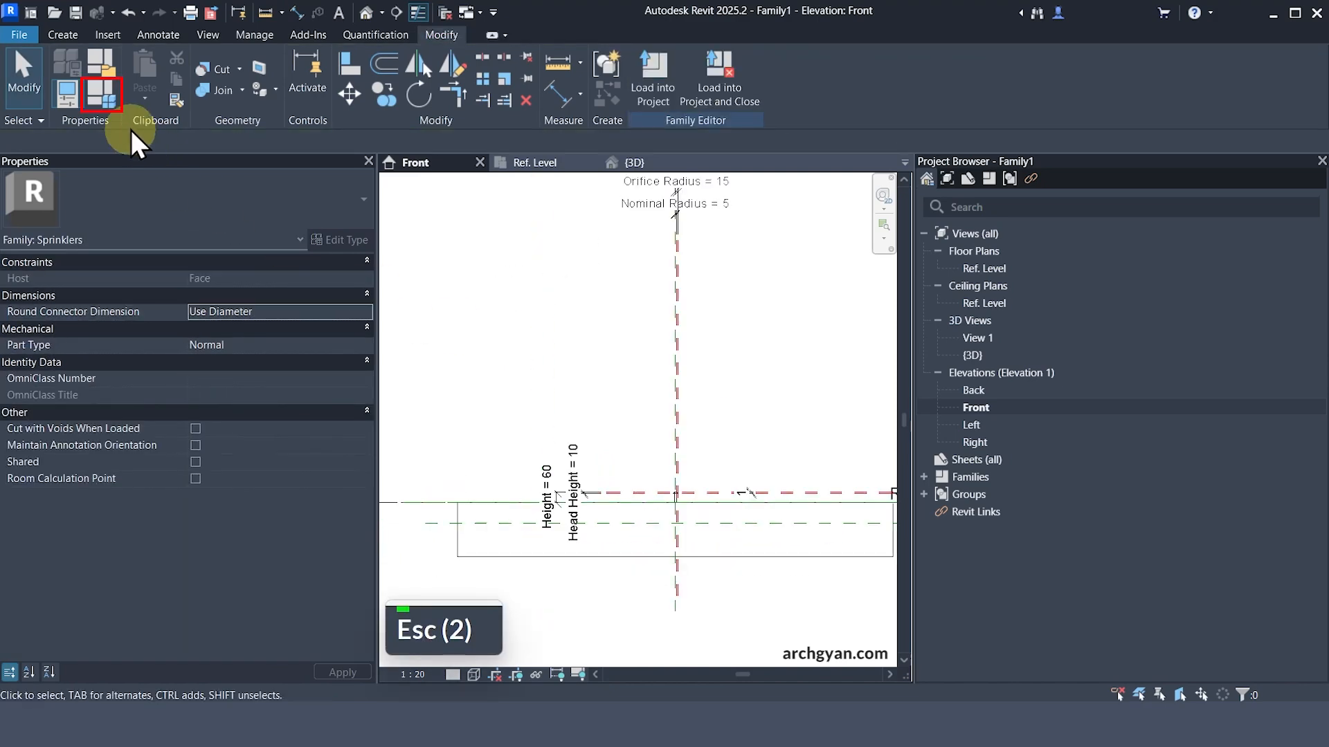
- Turn Recessed off for Type 1 and apply the change to the family
click(98, 95)
click(815, 273)
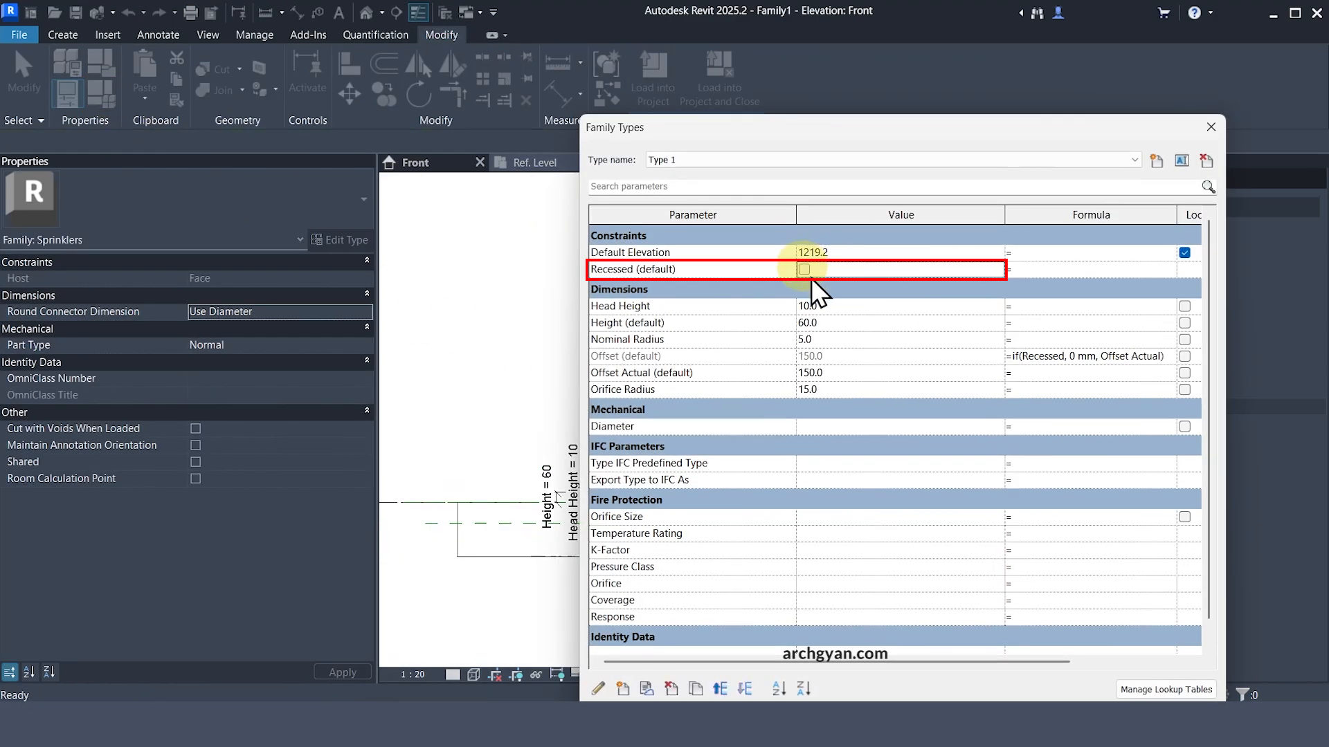
click(1184, 721)
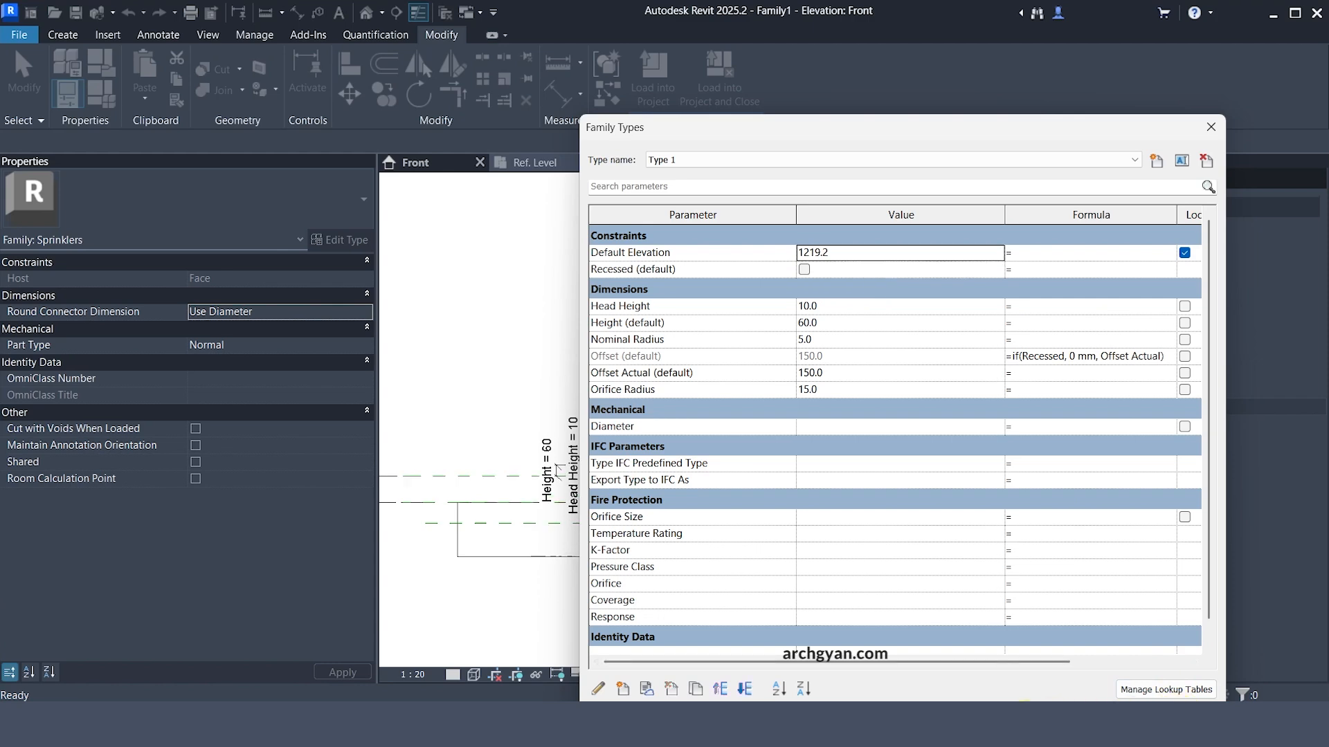
click(1025, 722)
- Stretch the lower end of the sprinkler's narrow pipe extrusion down to the new reference plane inside the host
scroll(862, 526, down, 1)
scroll(717, 473, up, 4)
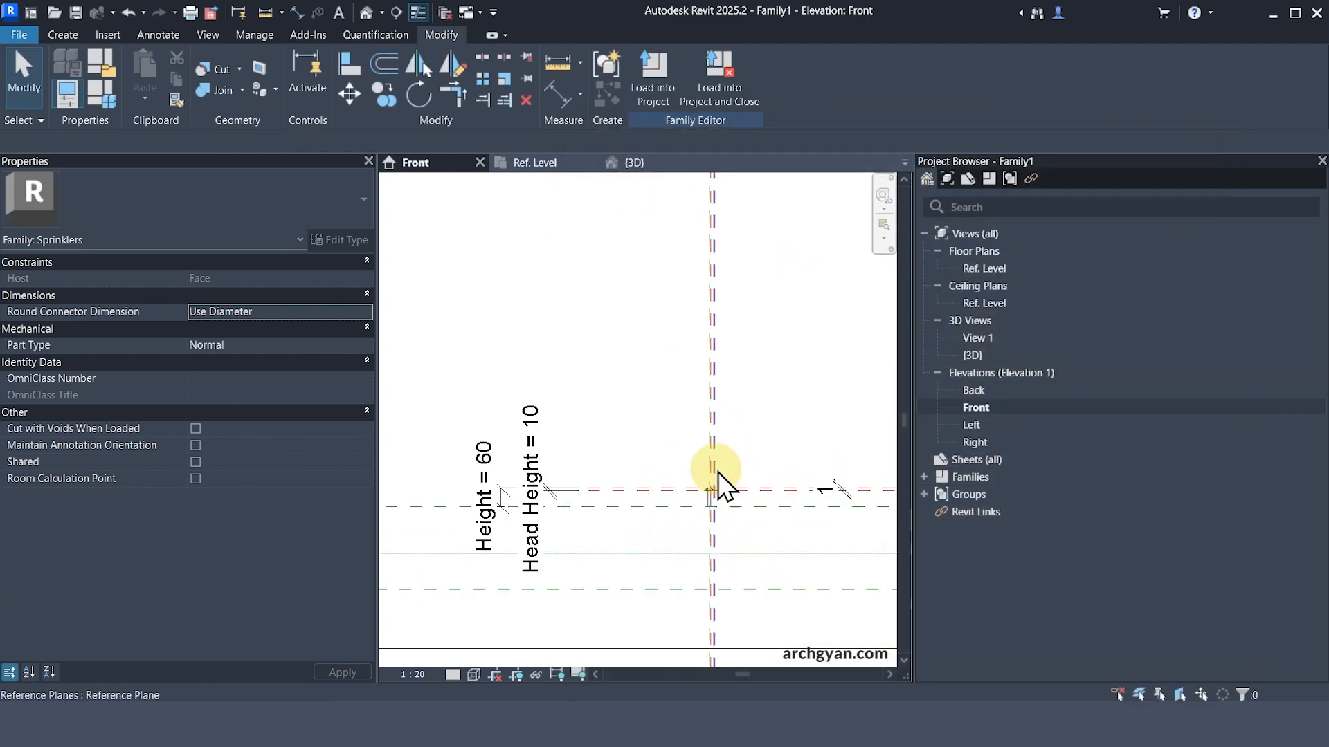
scroll(701, 542, down, 4)
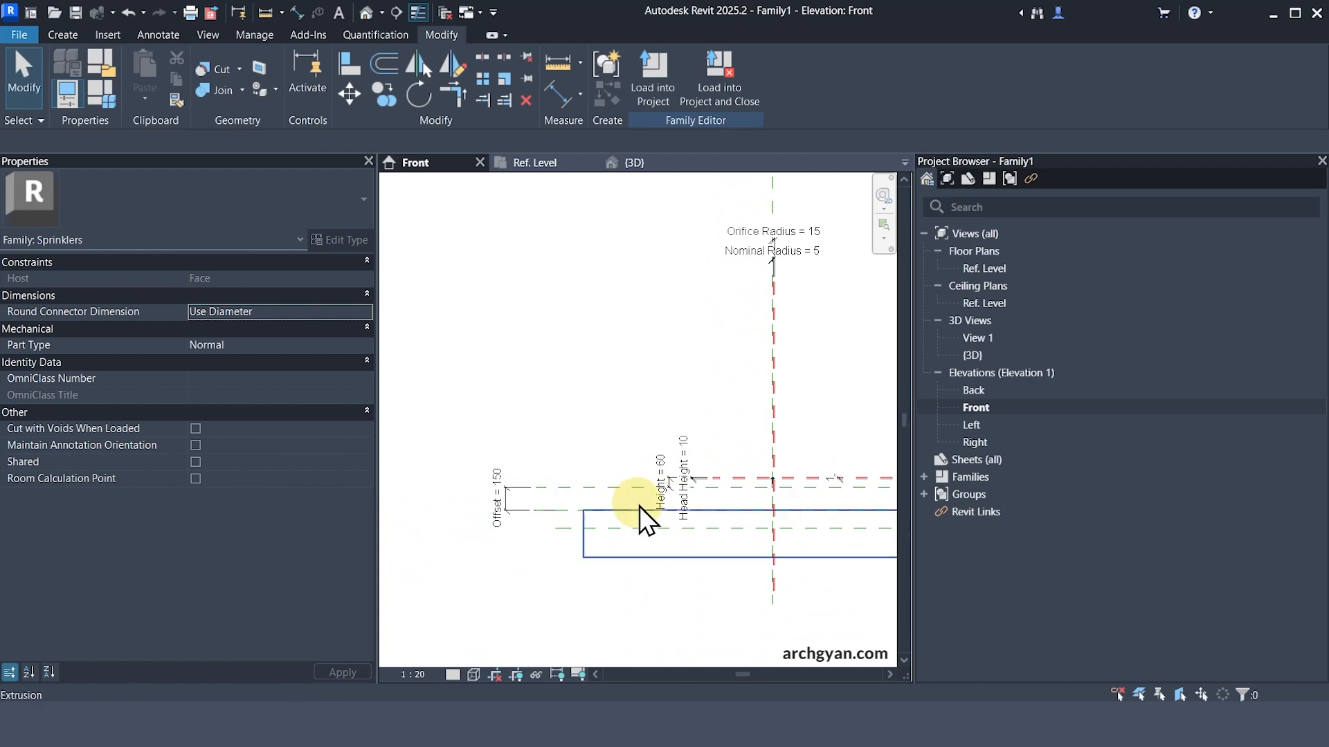
scroll(768, 512, up, 4)
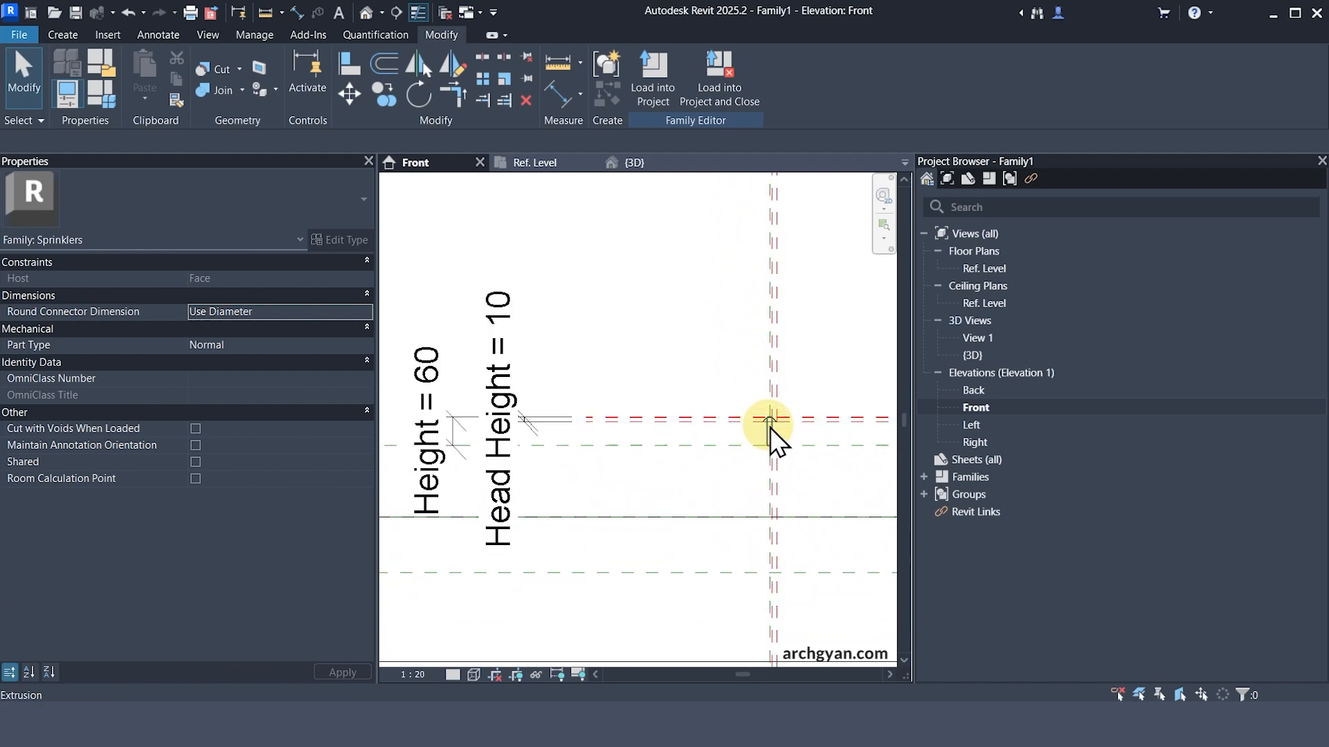
scroll(775, 440, down, 2)
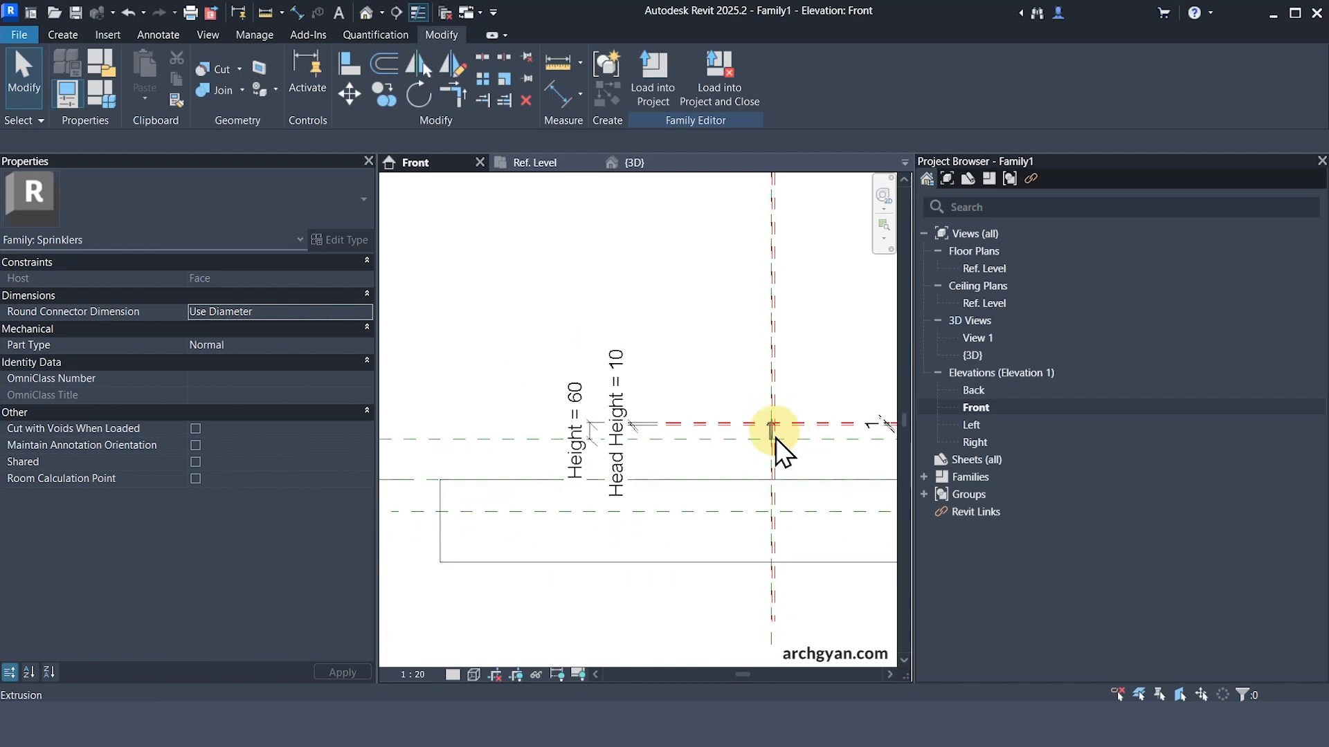
scroll(775, 435, up, 1)
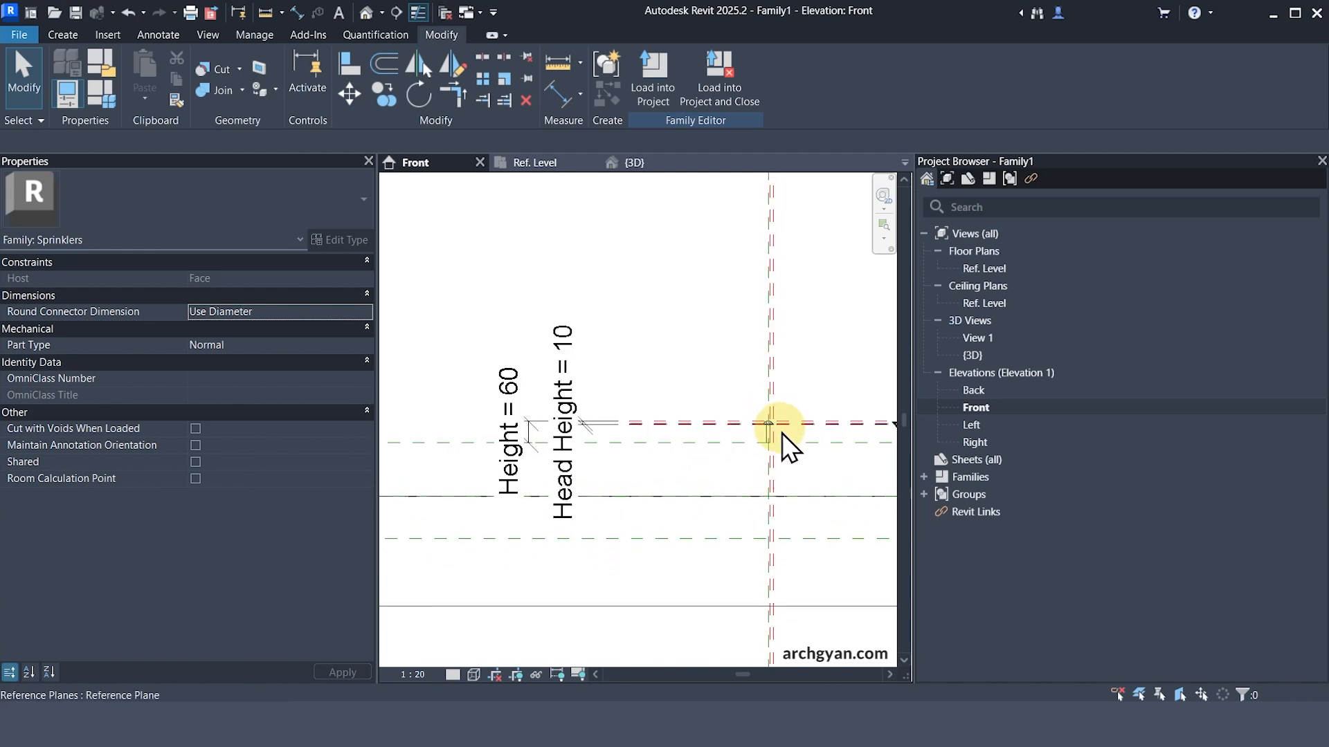
scroll(766, 436, up, 2)
click(766, 430)
scroll(780, 452, up, 2)
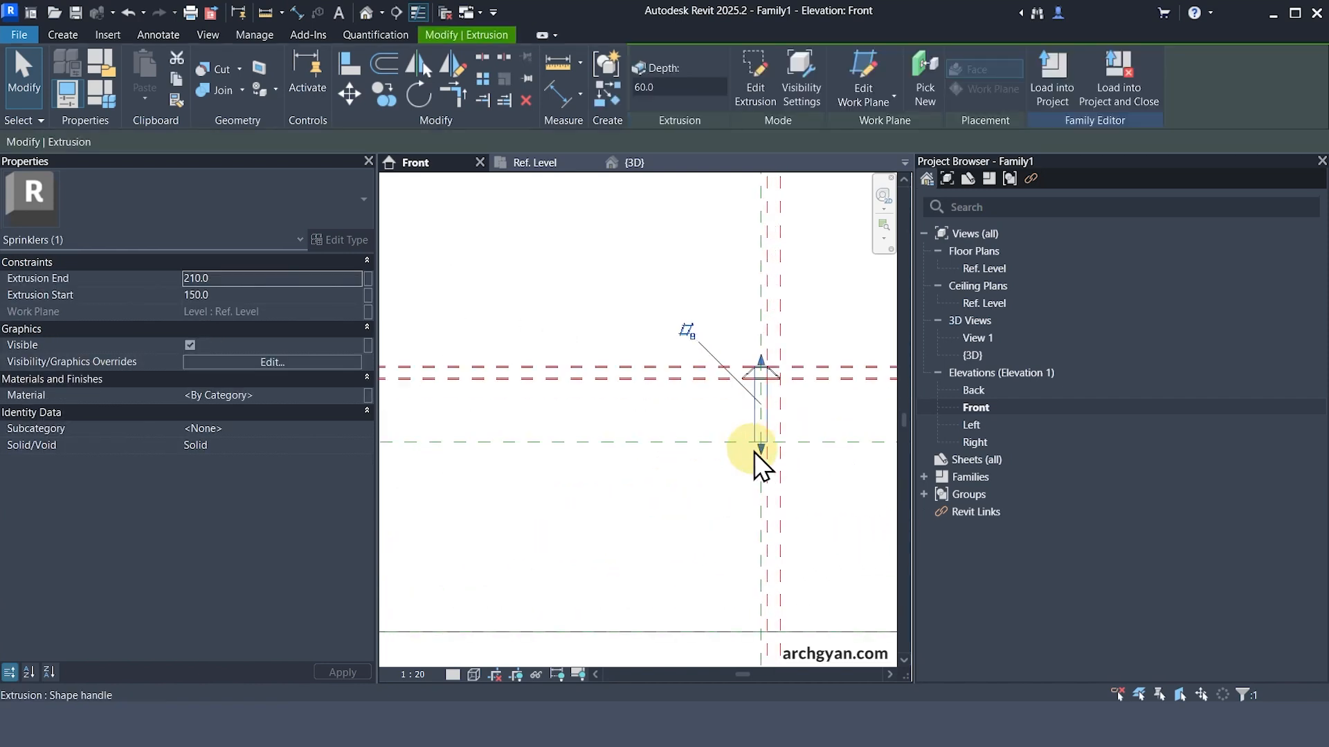
drag(759, 451, 764, 420)
click(1041, 680)
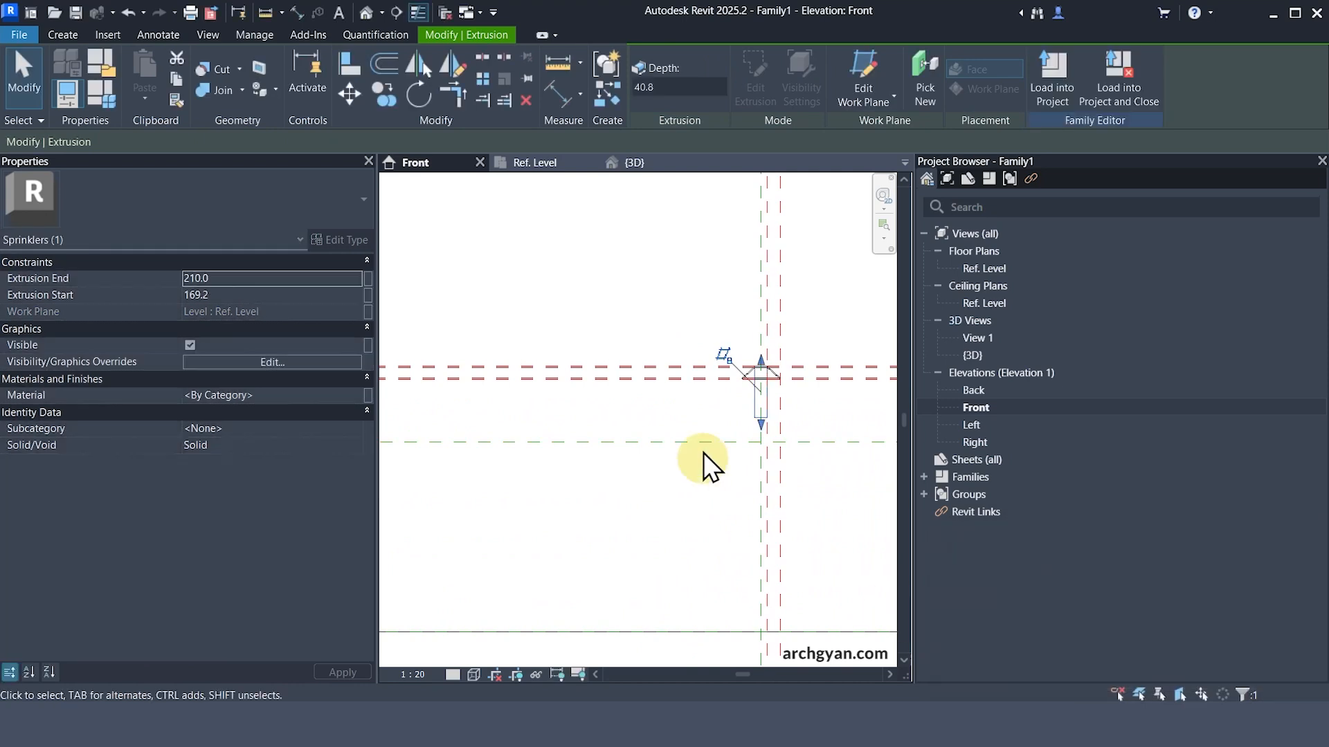
scroll(727, 402, down, 2)
drag(745, 417, 741, 599)
scroll(840, 477, down, 3)
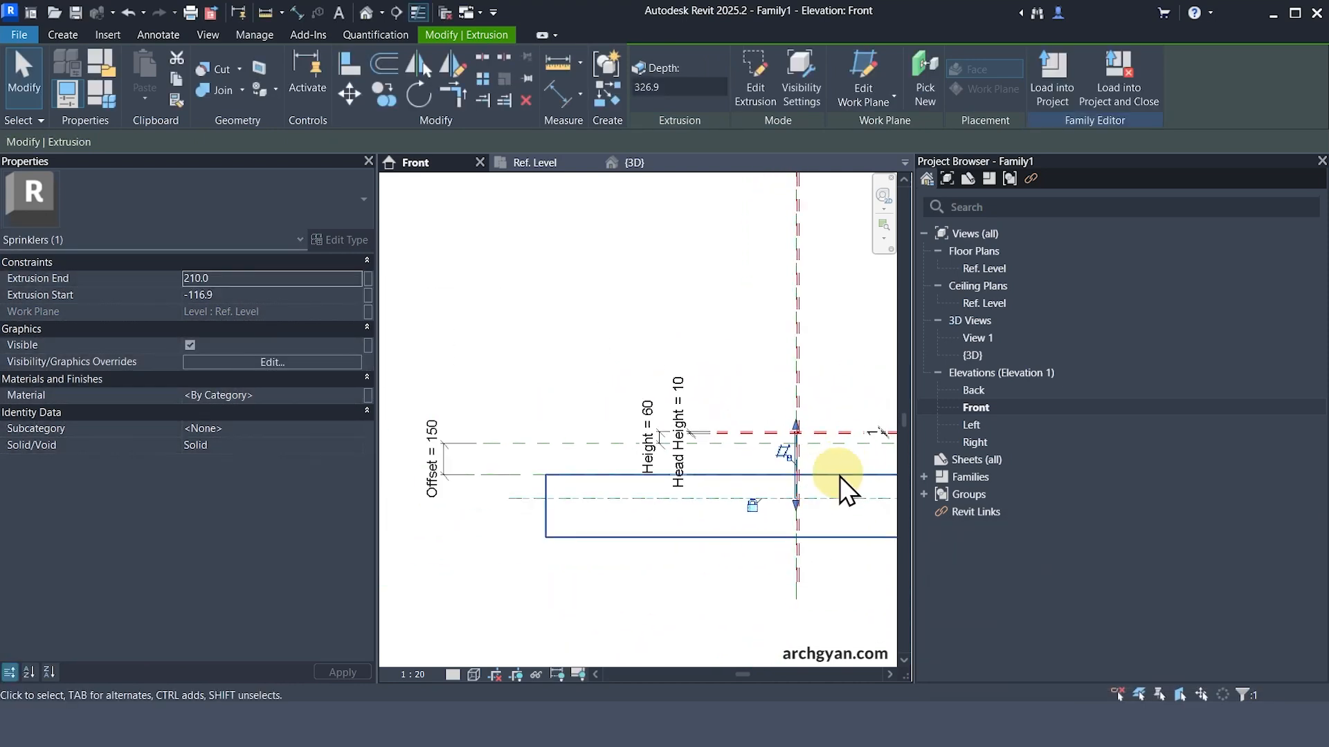
- Add an aligned dimension between the host face and the new reference plane below it
scroll(509, 567, up, 3)
scroll(570, 491, up, 1)
key(Escape)
key(Escape)
key(Escape)
key(d)
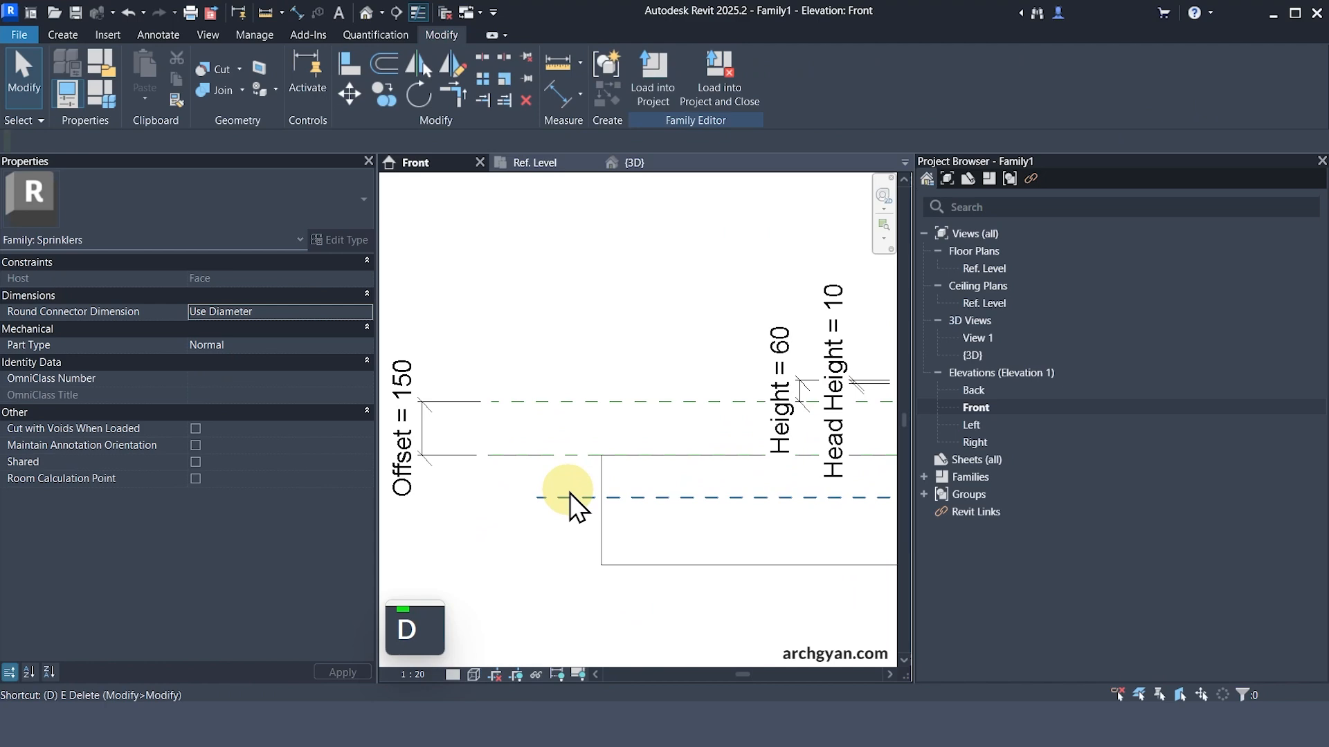
key(i)
click(568, 497)
click(489, 533)
key(Escape)
key(Escape)
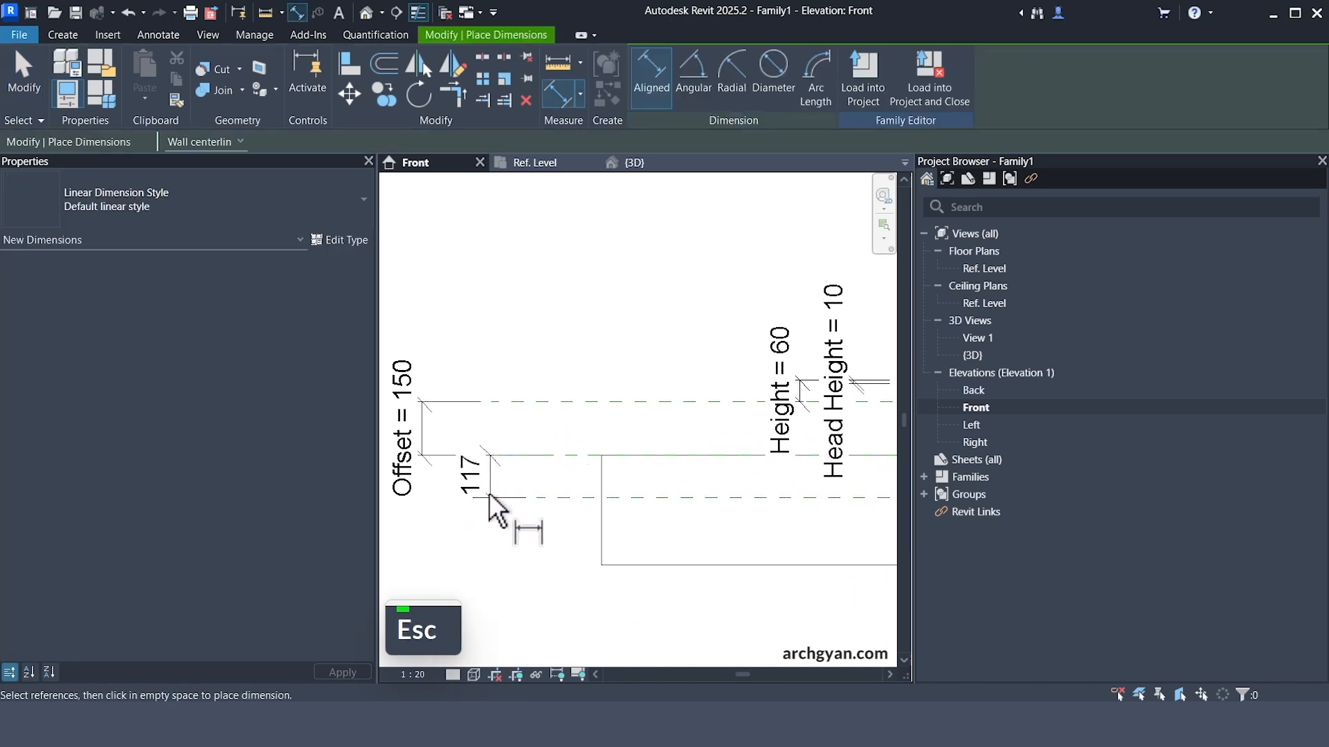
- Label the new dimension with a new instance family parameter named Depth
click(489, 476)
click(814, 76)
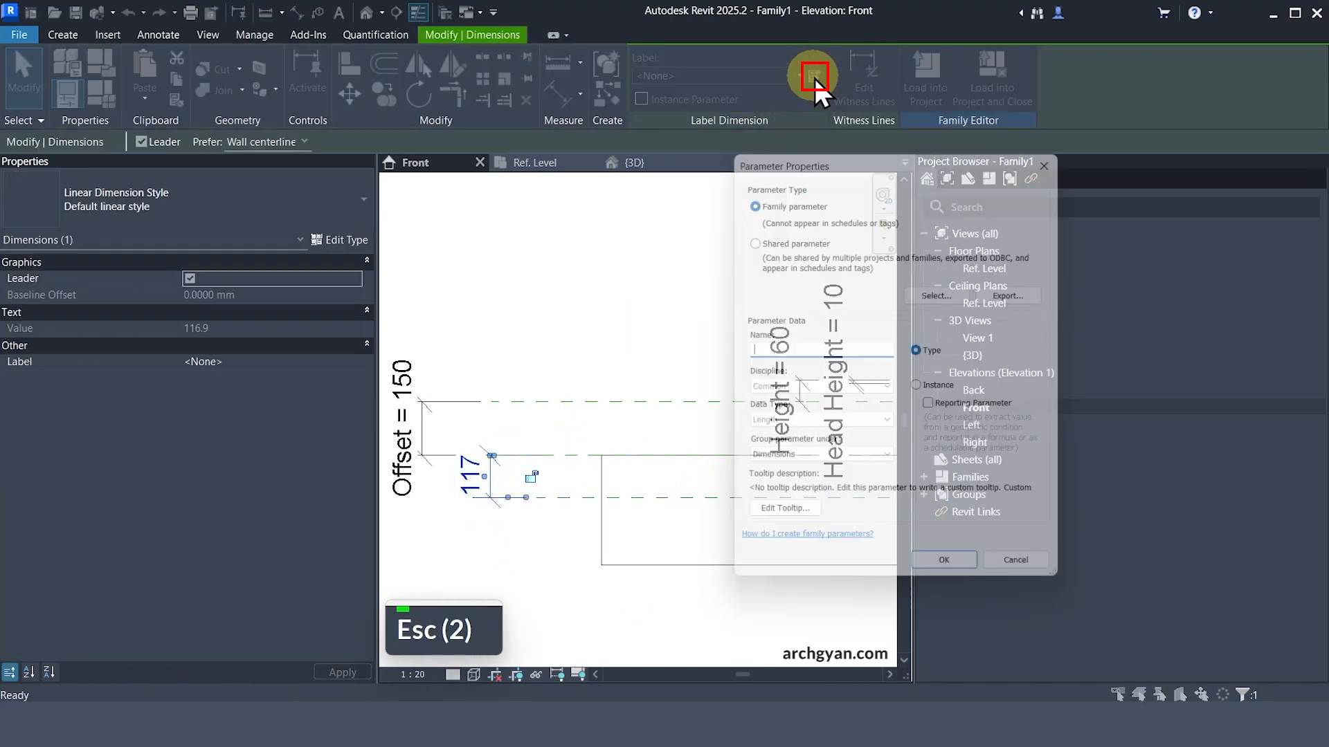
text(Depth)
key(Return)
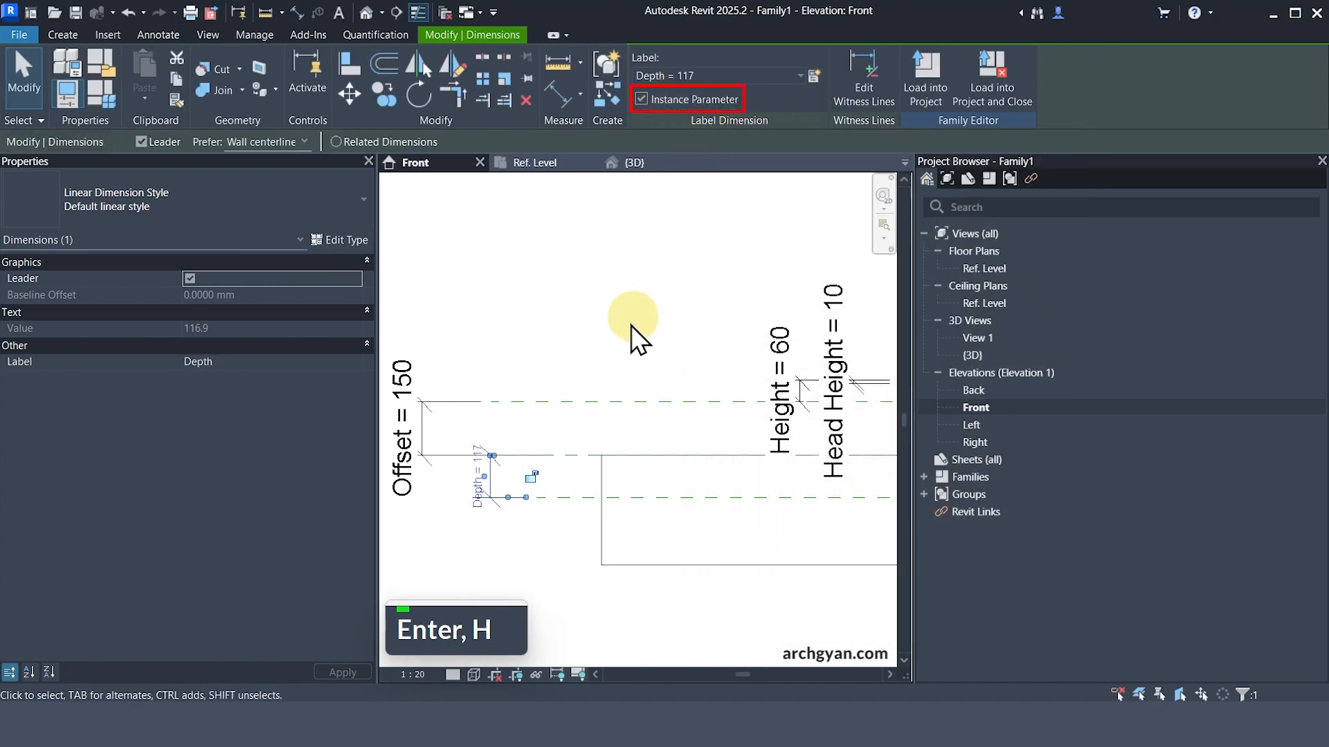
key(Escape)
key(Escape)
key(Escape)
scroll(549, 465, down, 3)
scroll(755, 476, up, 3)
key(Escape)
key(Escape)
key(Escape)
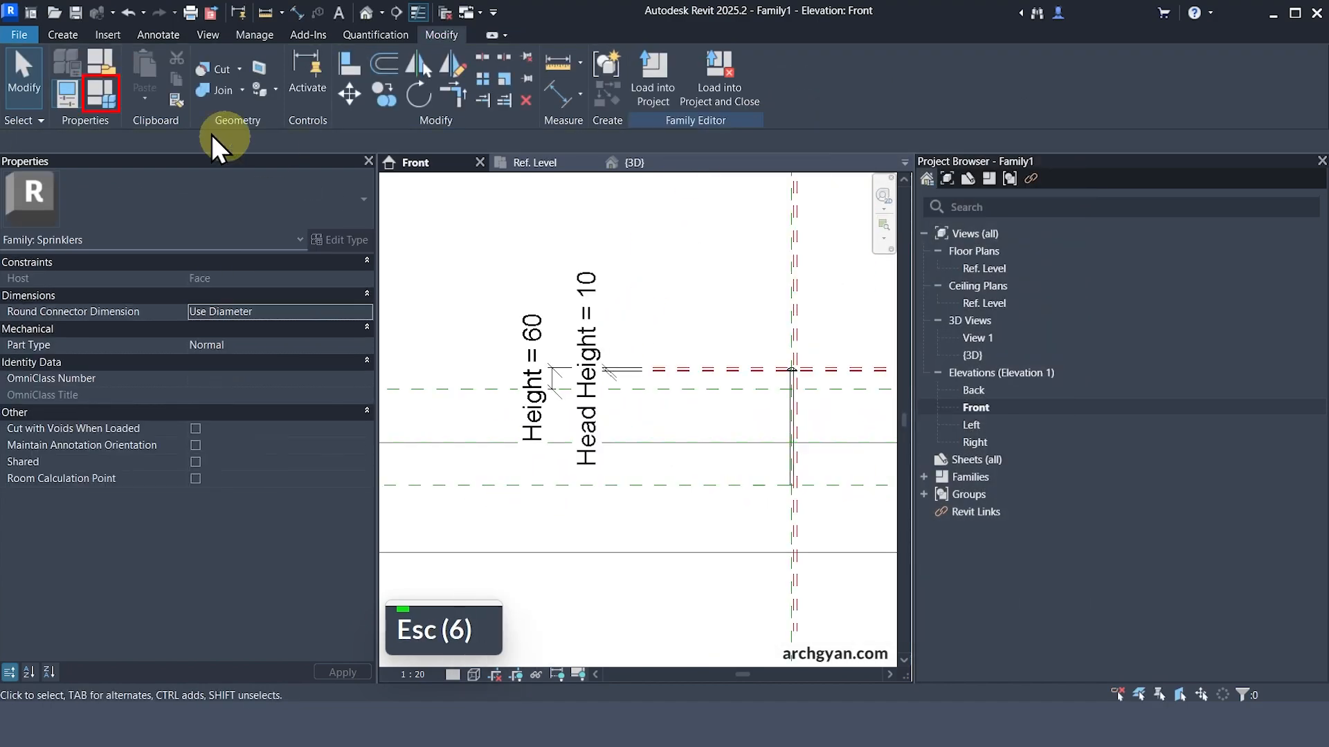
- Give the Height parameter the formula if(Recessed, 0 mm, 75 mm) and apply it to the family
click(107, 94)
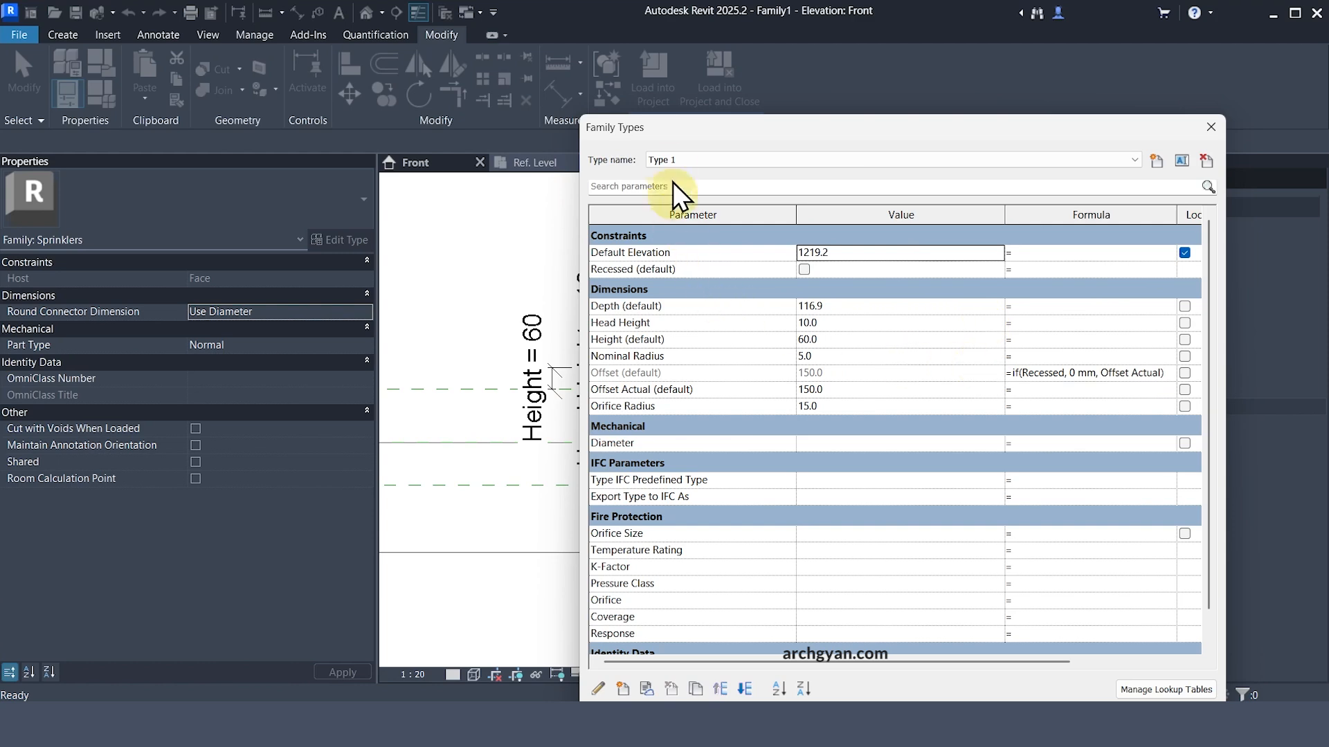
mouse_move(691, 136)
mouse_down()
mouse_move(903, 131)
mouse_move(670, 135)
mouse_move(683, 134)
mouse_up()
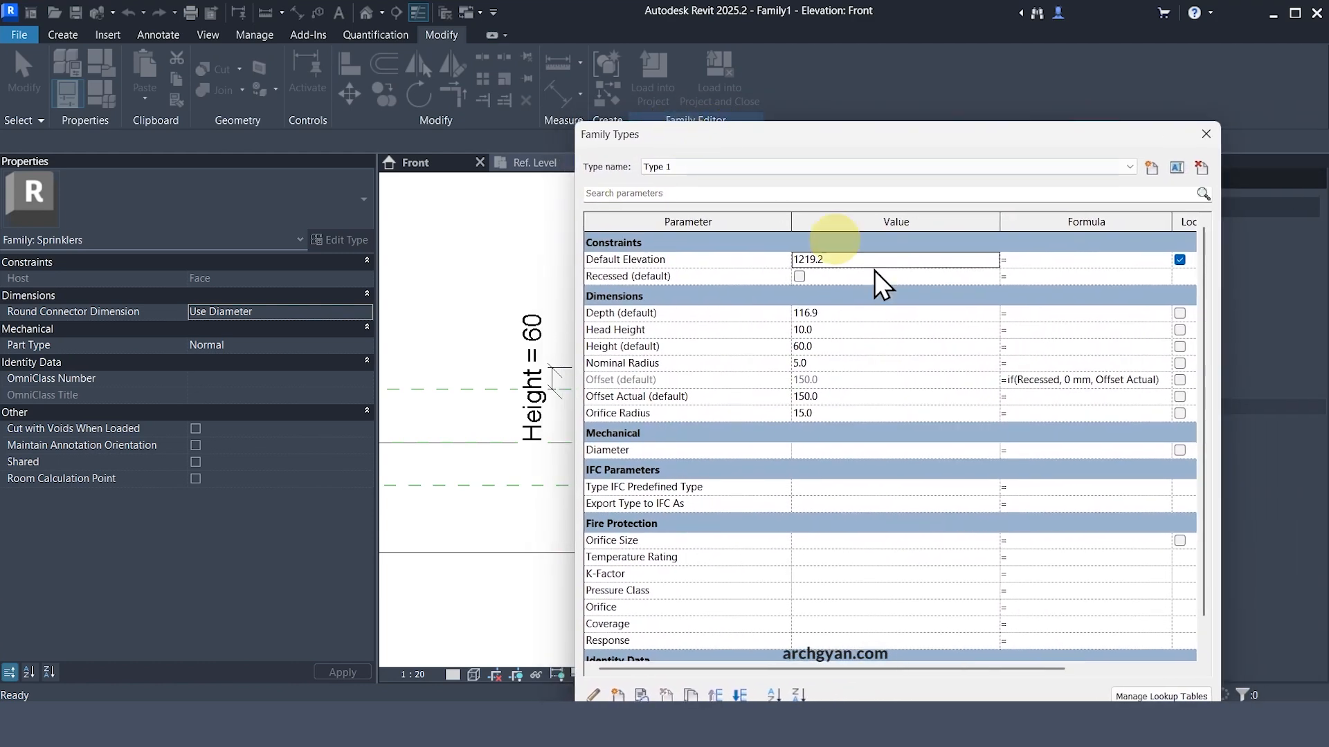
click(1044, 349)
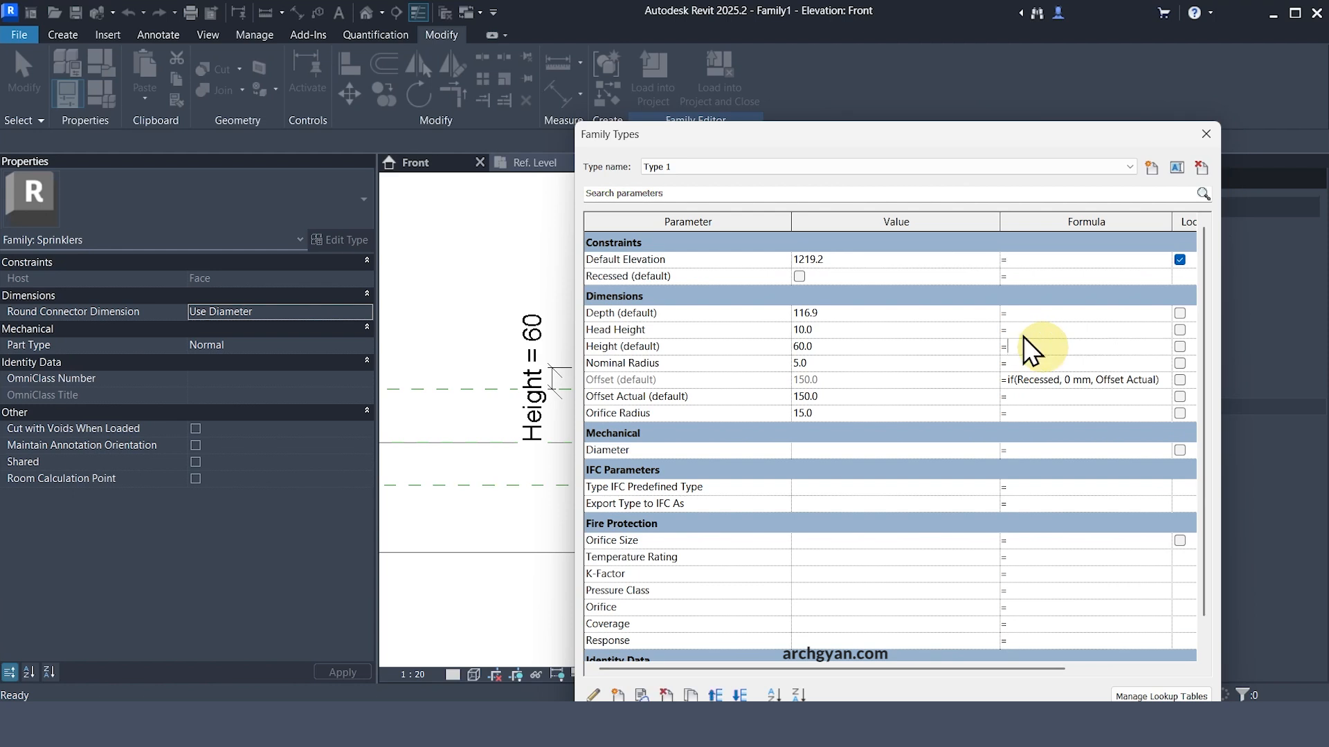
text(if(Recessed, )
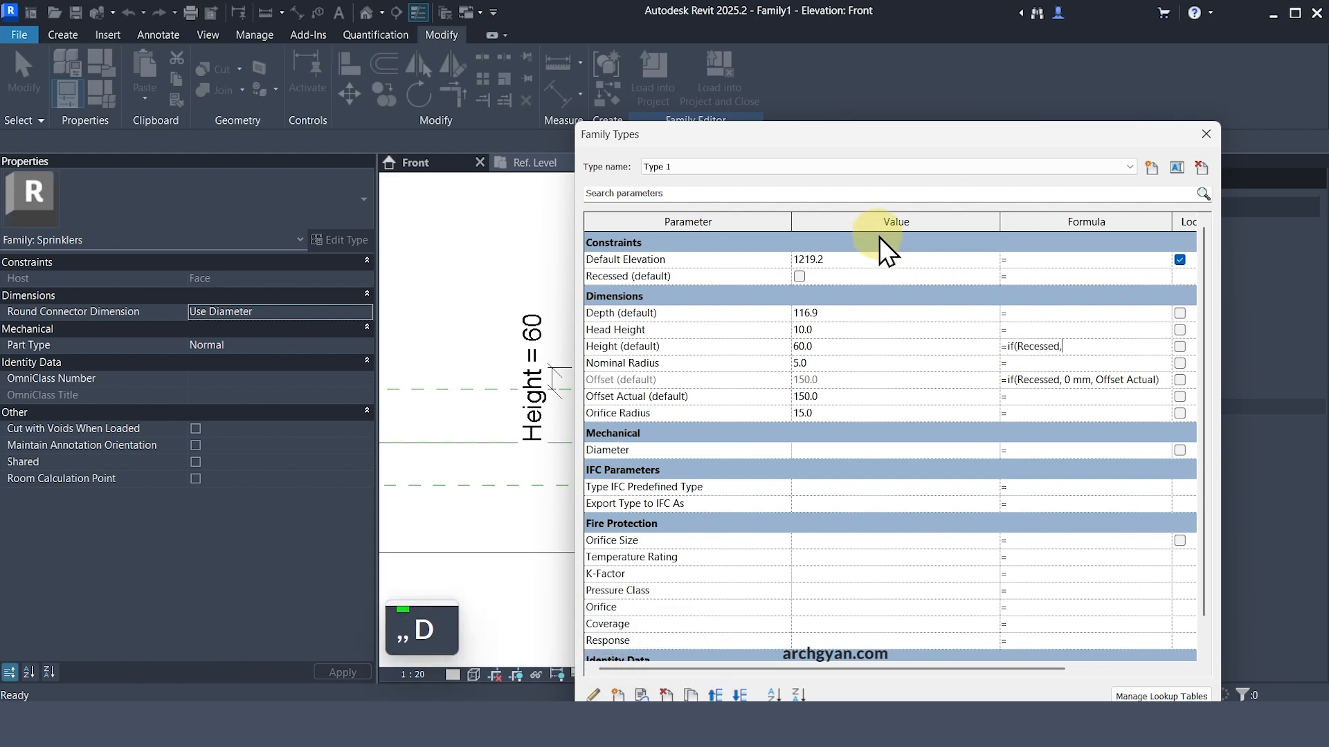
text(0 mm,)
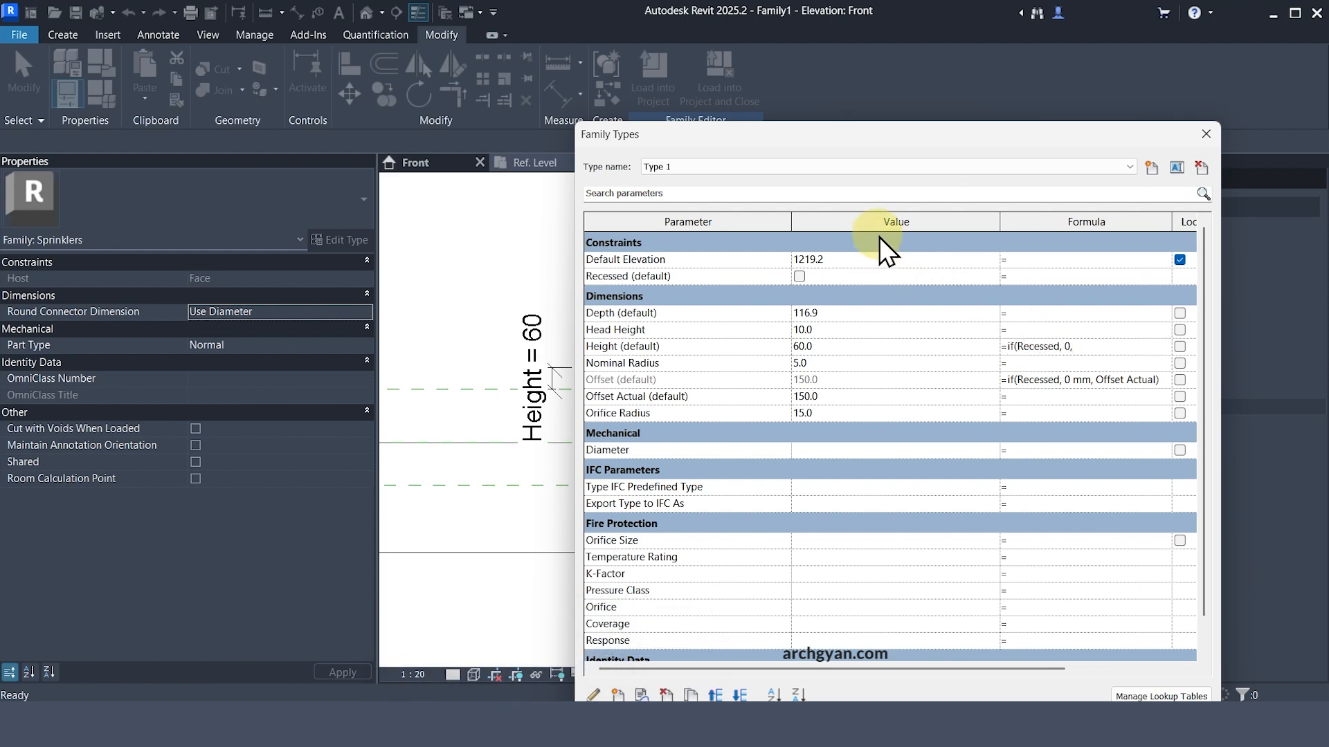
text( 75 mm))
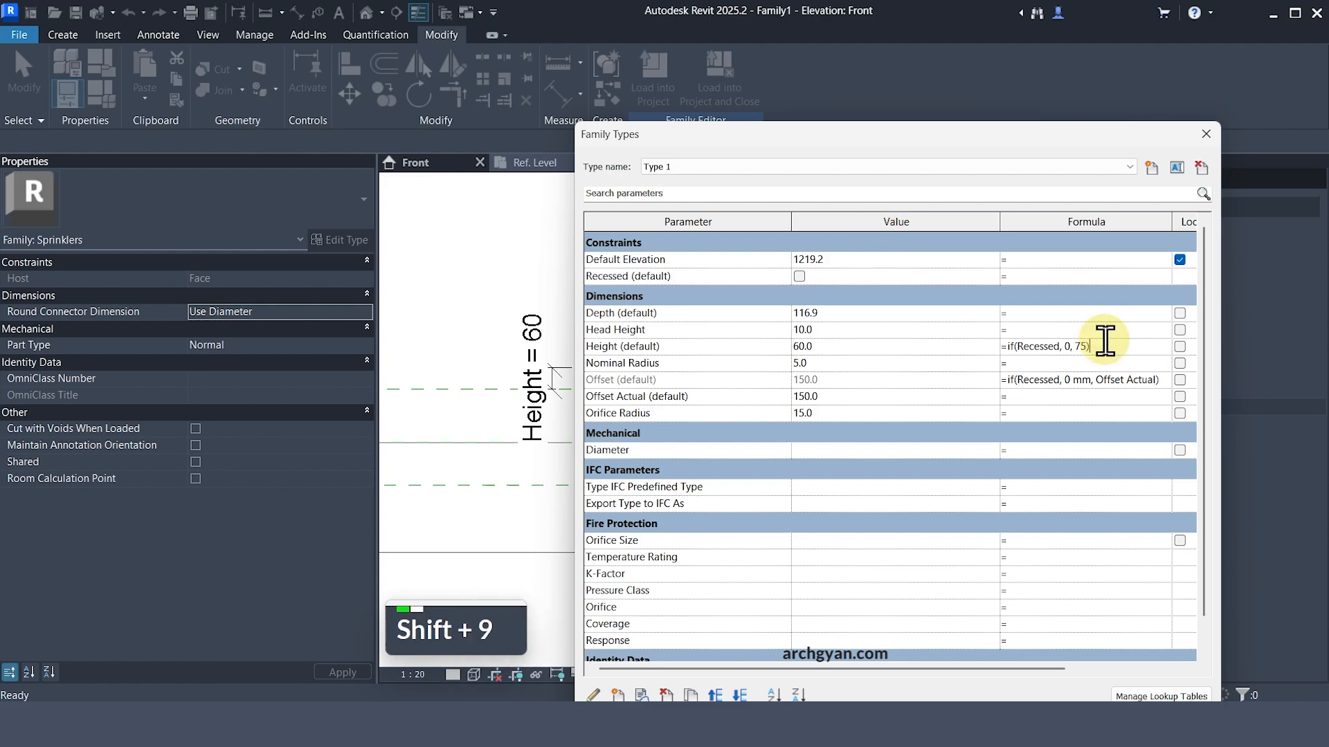
key(Return)
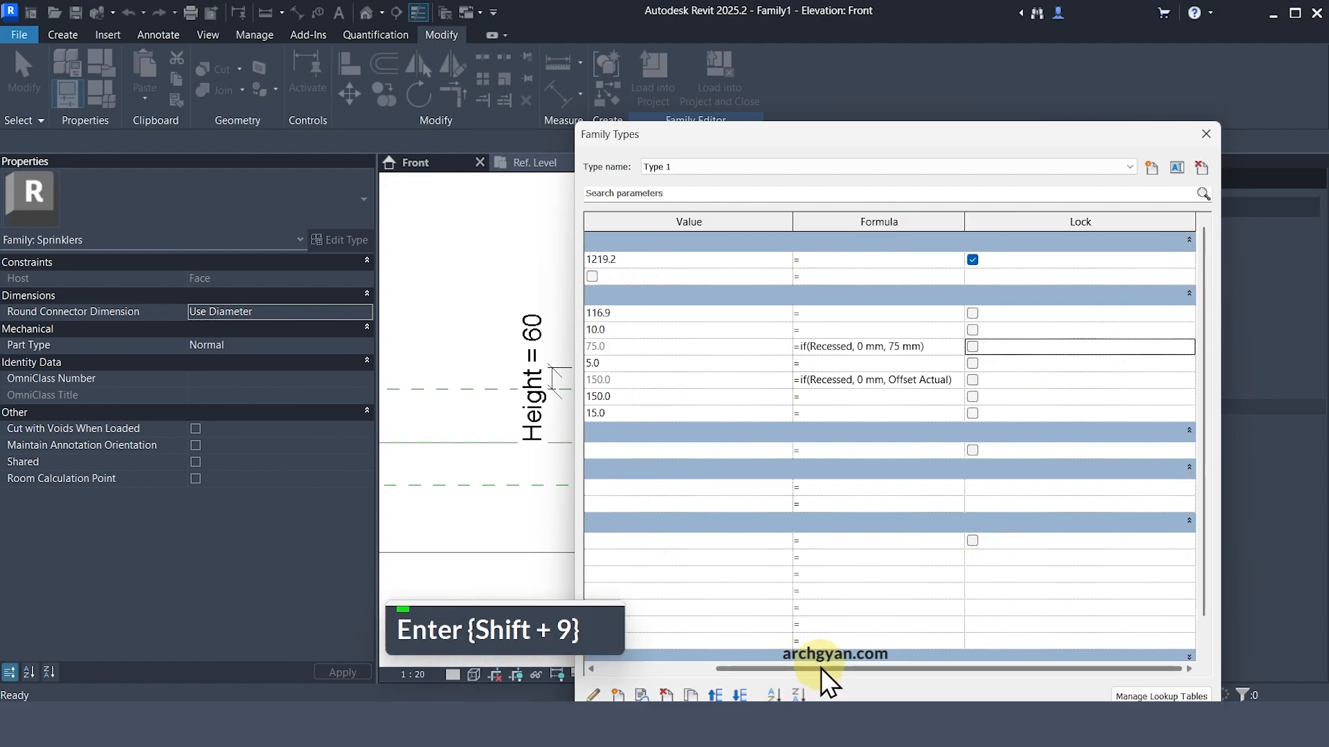
drag(821, 667, 703, 668)
drag(821, 131, 3, 232)
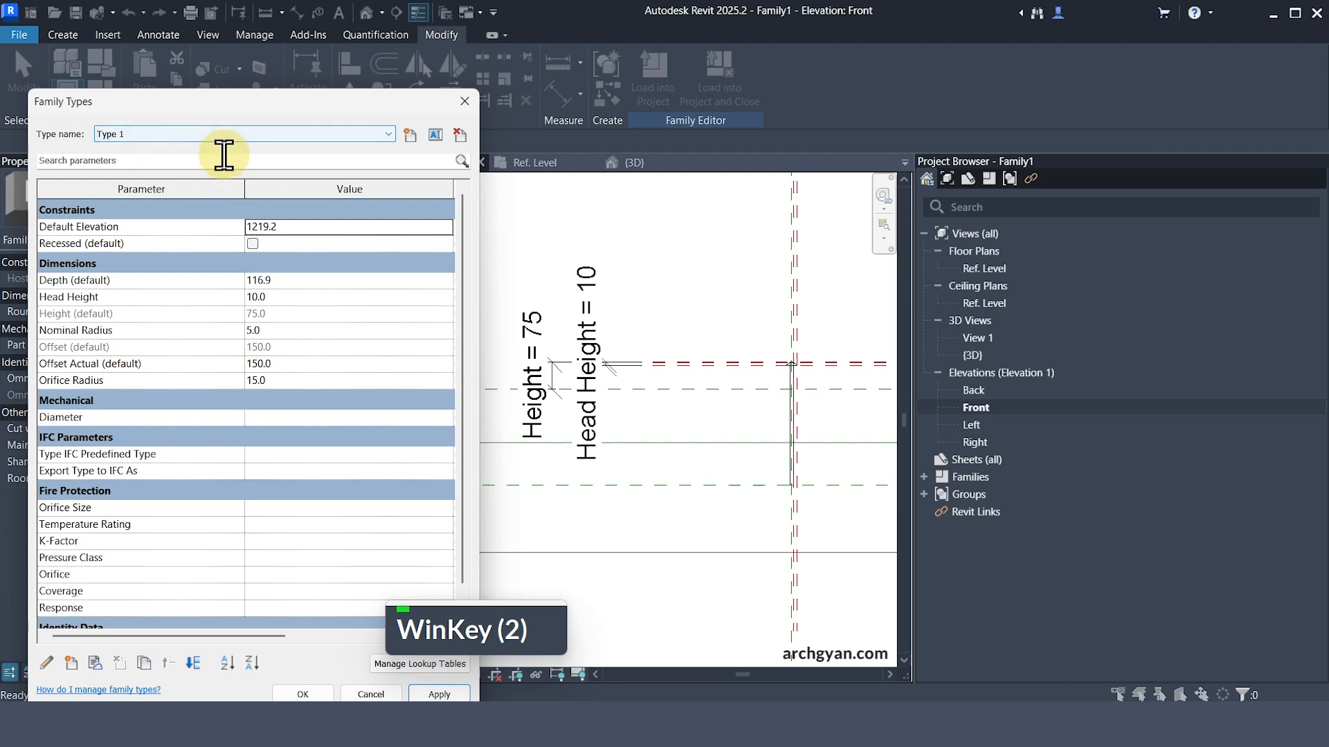
- Switch the family to Type 2, apply it and check the recessed sprinkler against the host face in the Front elevation
click(201, 134)
click(173, 158)
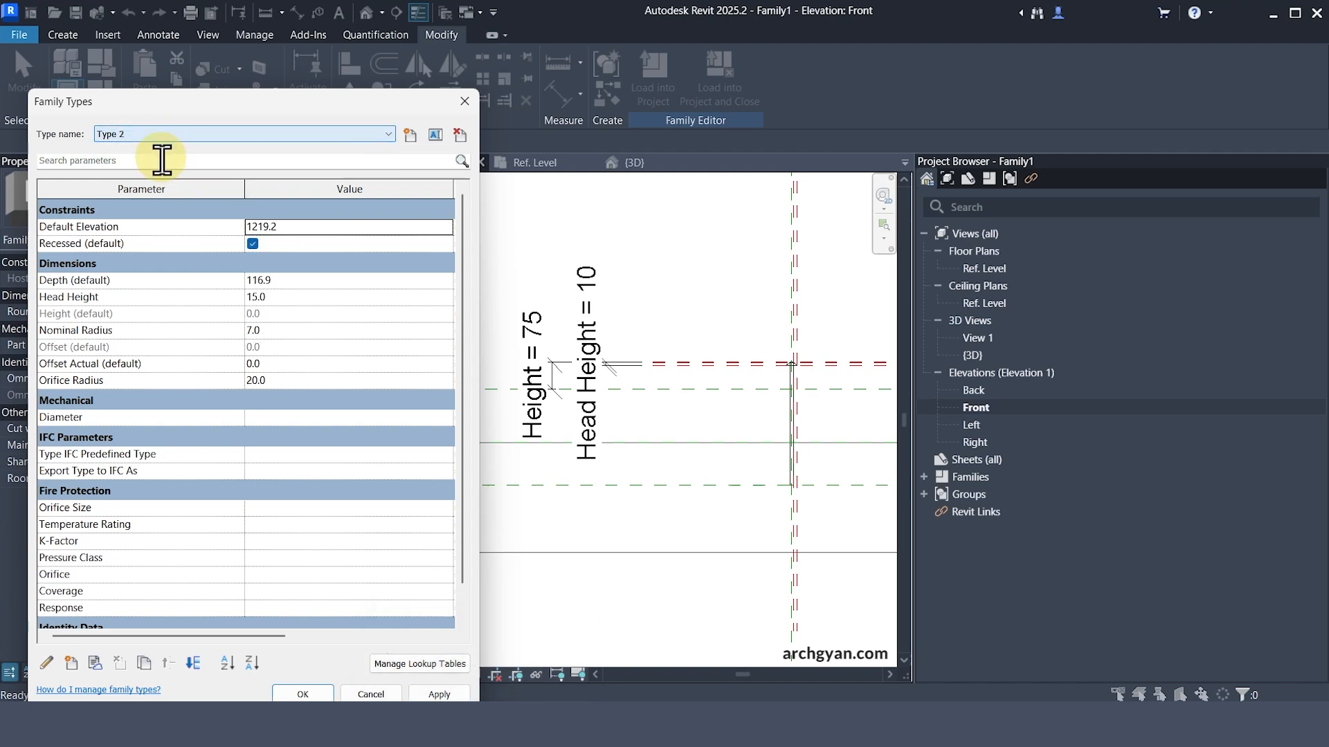
click(449, 693)
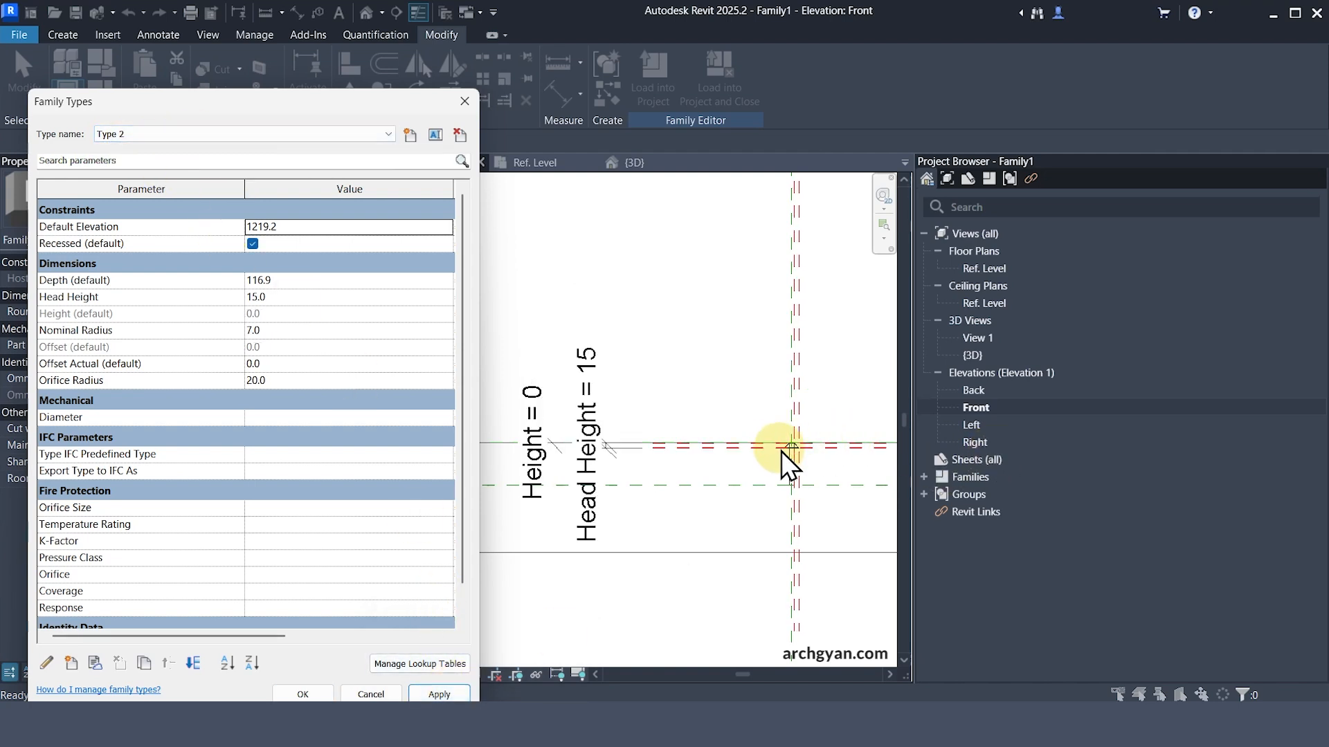
click(302, 694)
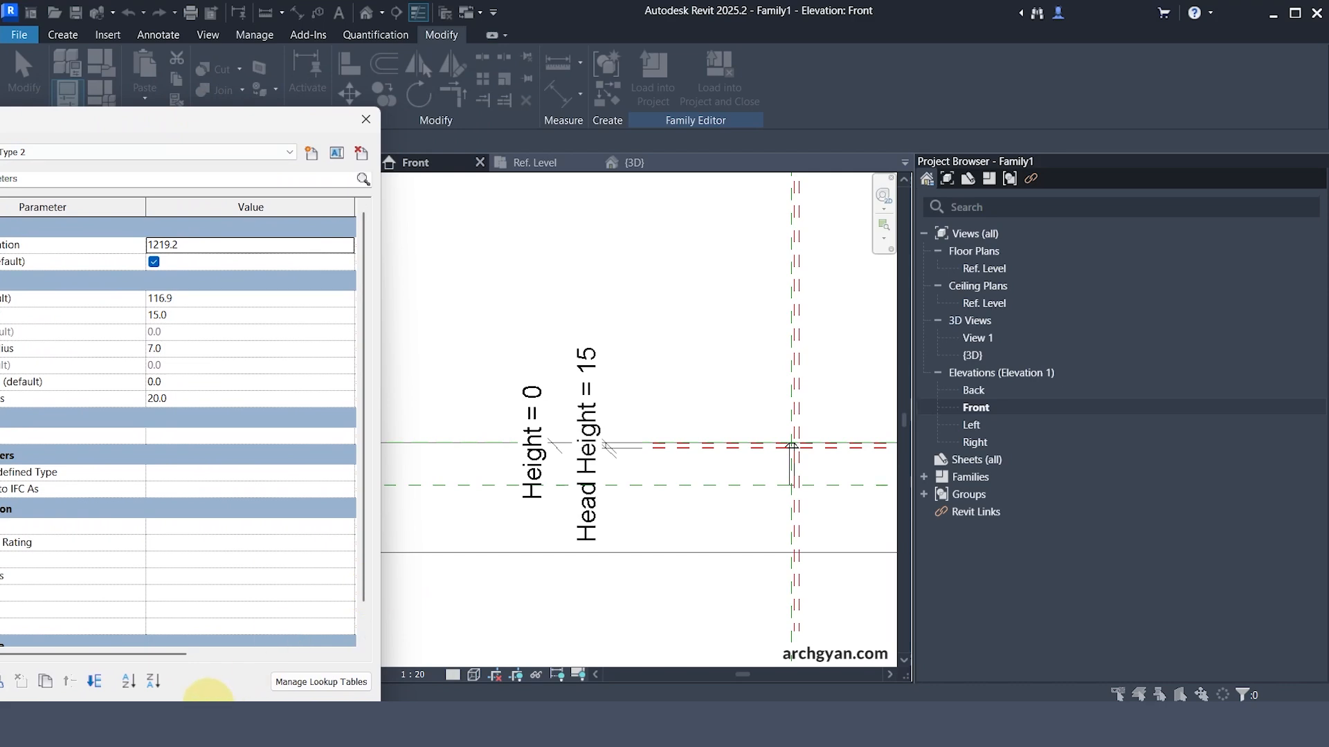
scroll(822, 445, down, 2)
scroll(786, 470, up, 5)
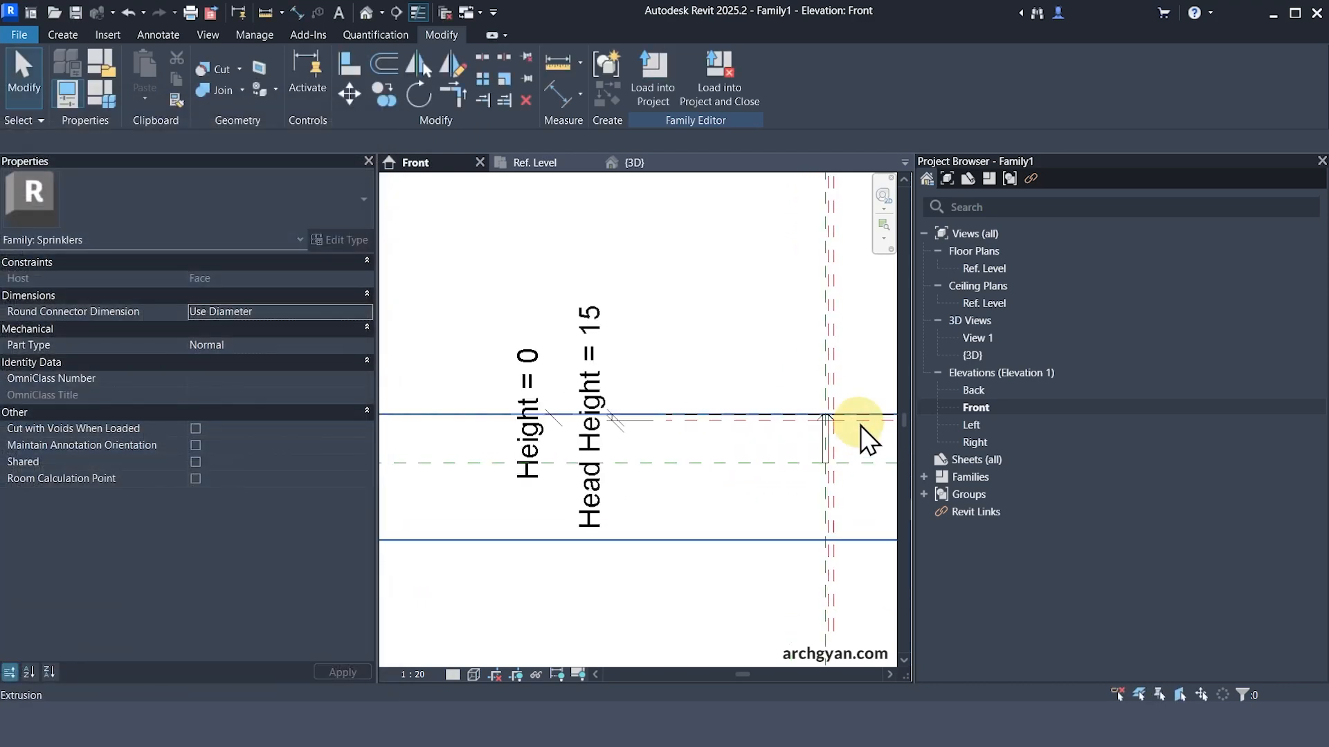
scroll(814, 416, up, 3)
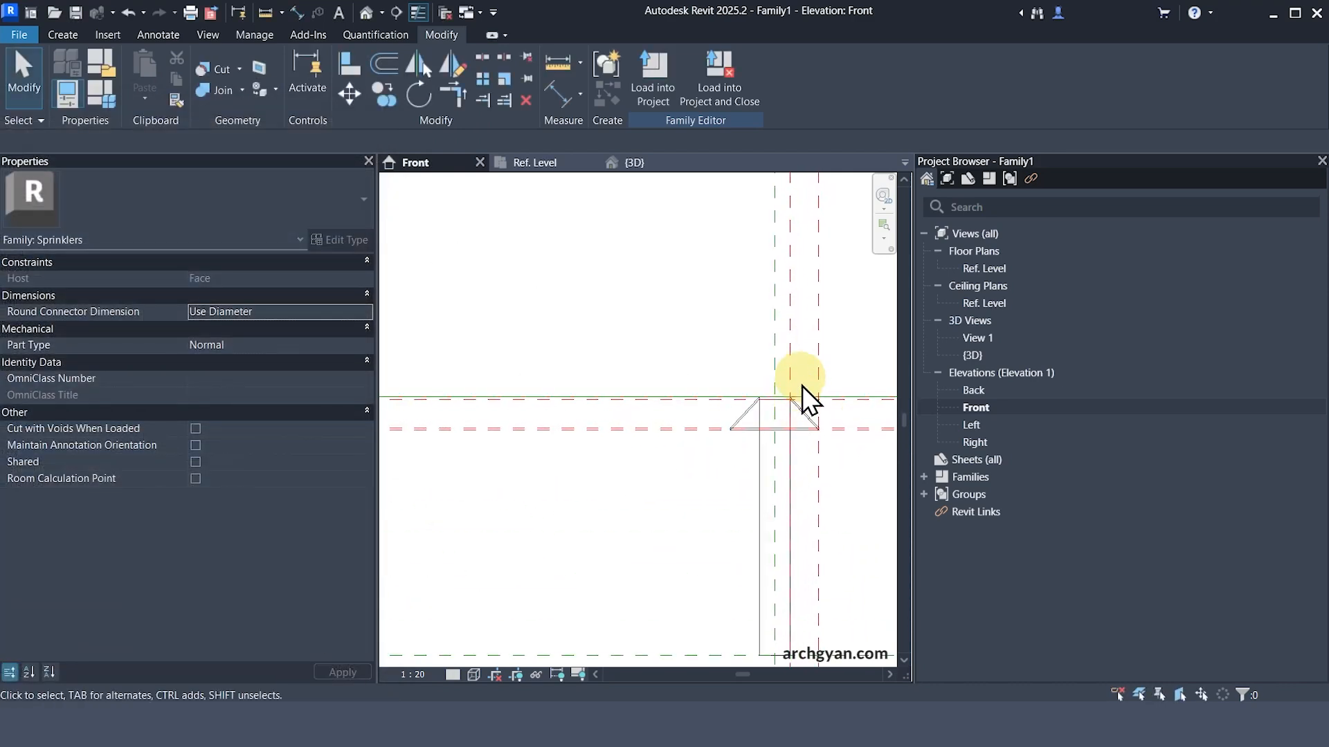
scroll(695, 450, down, 3)
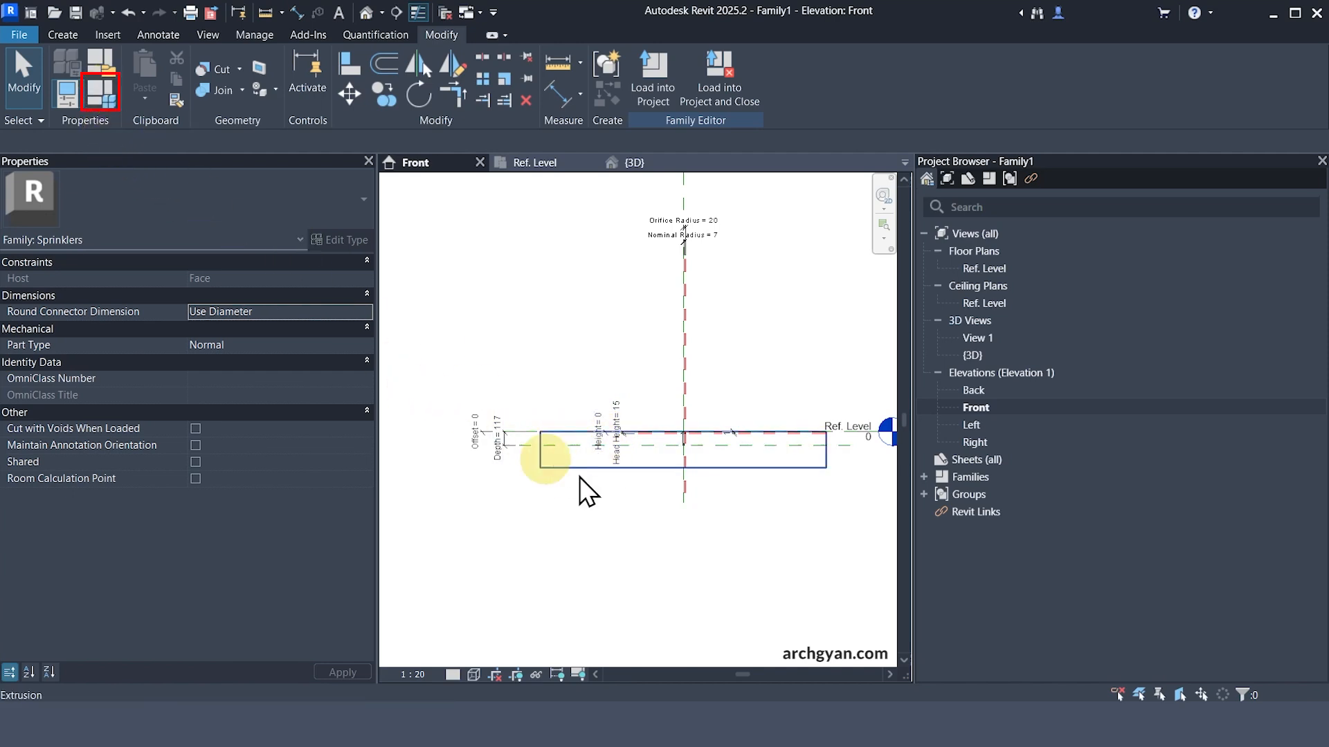
scroll(621, 437, up, 5)
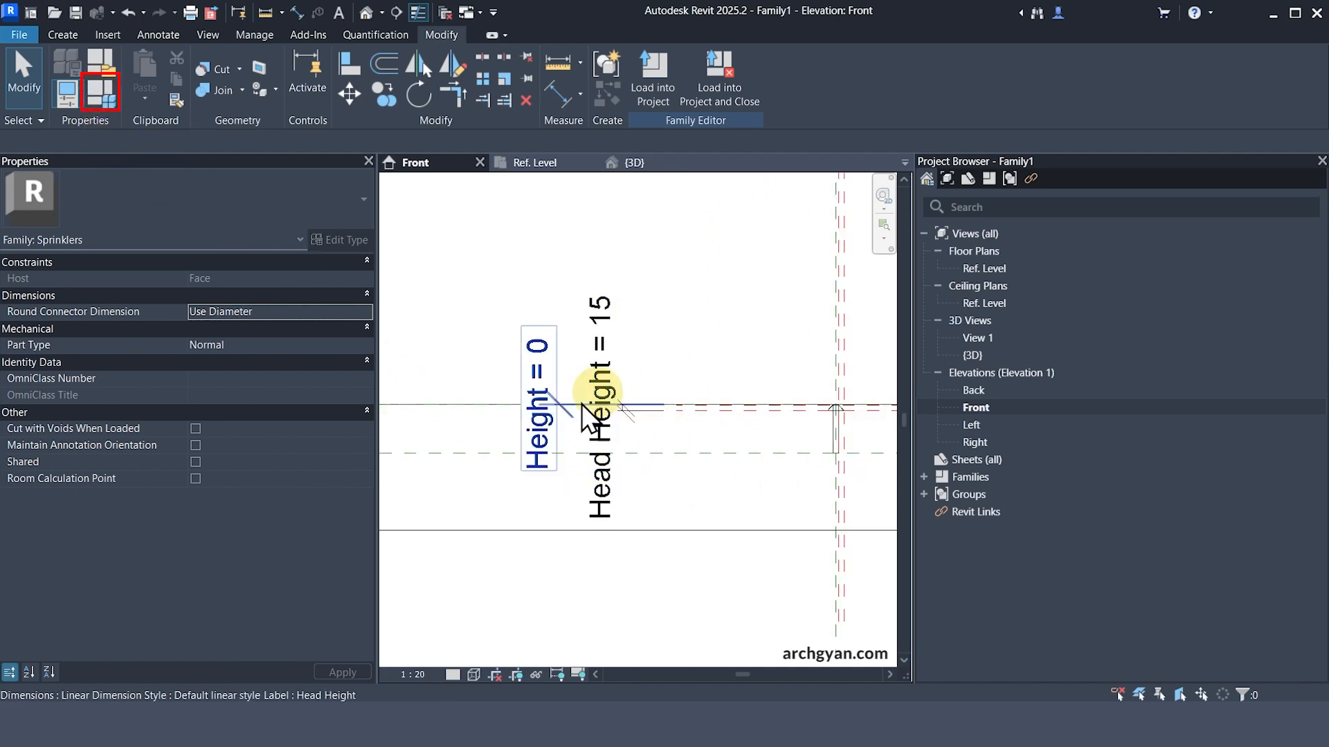
- Change the Height parameter's formula to if(Recessed, 0 mm + Head Height, 75 mm) and apply it to the family
scroll(623, 429, down, 4)
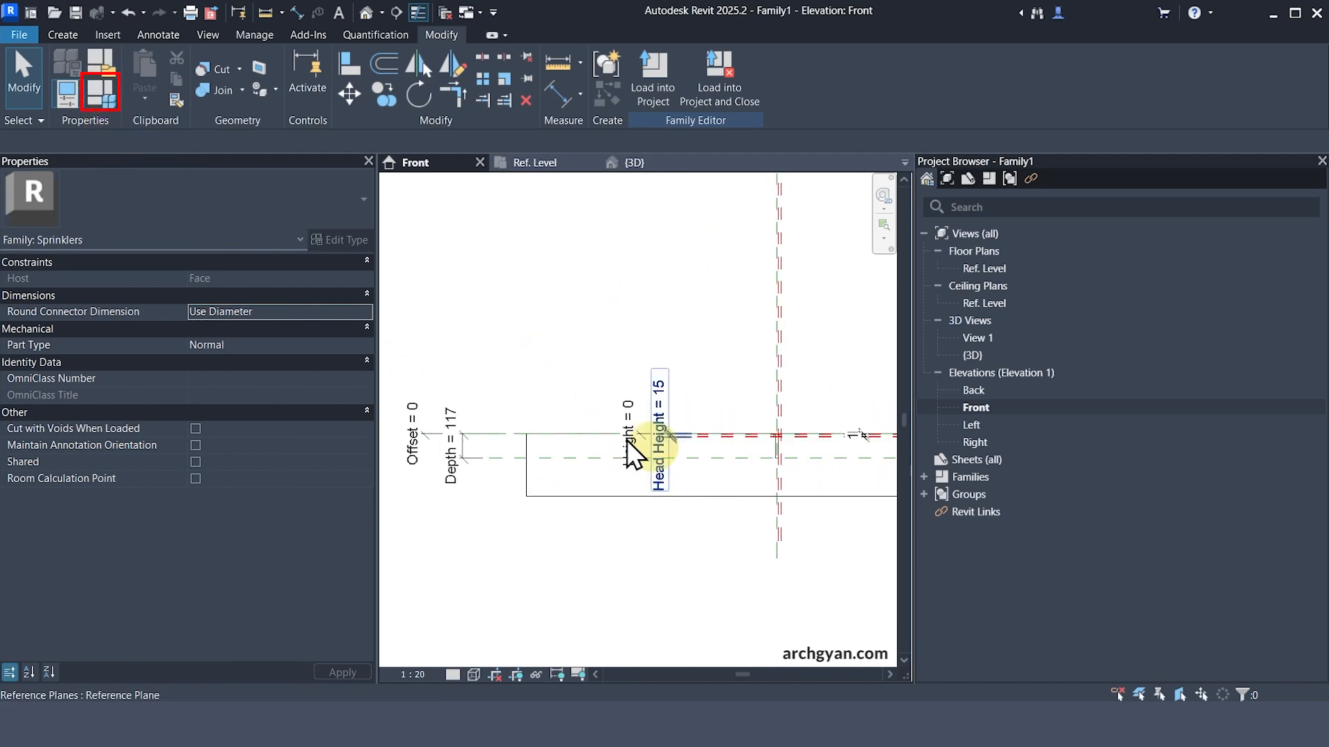
click(101, 94)
drag(132, 129, 235, 126)
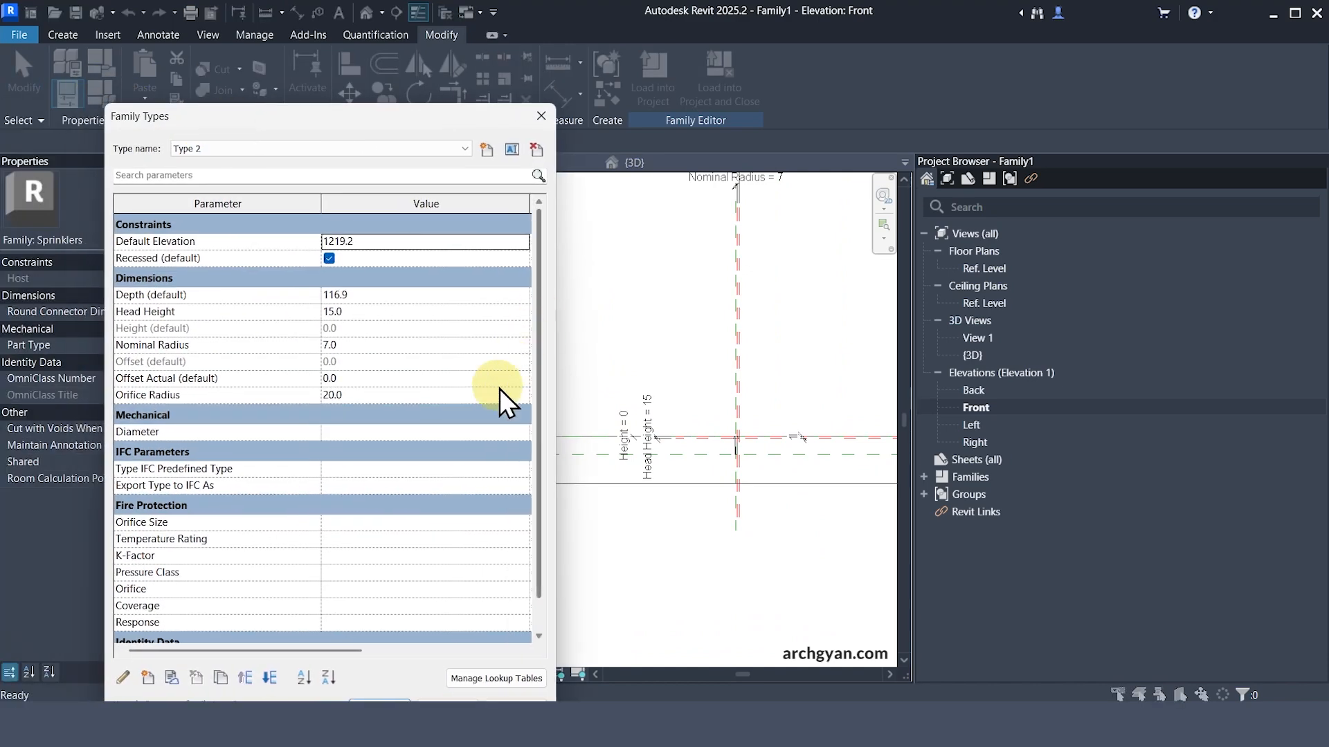
drag(557, 419, 833, 368)
click(664, 328)
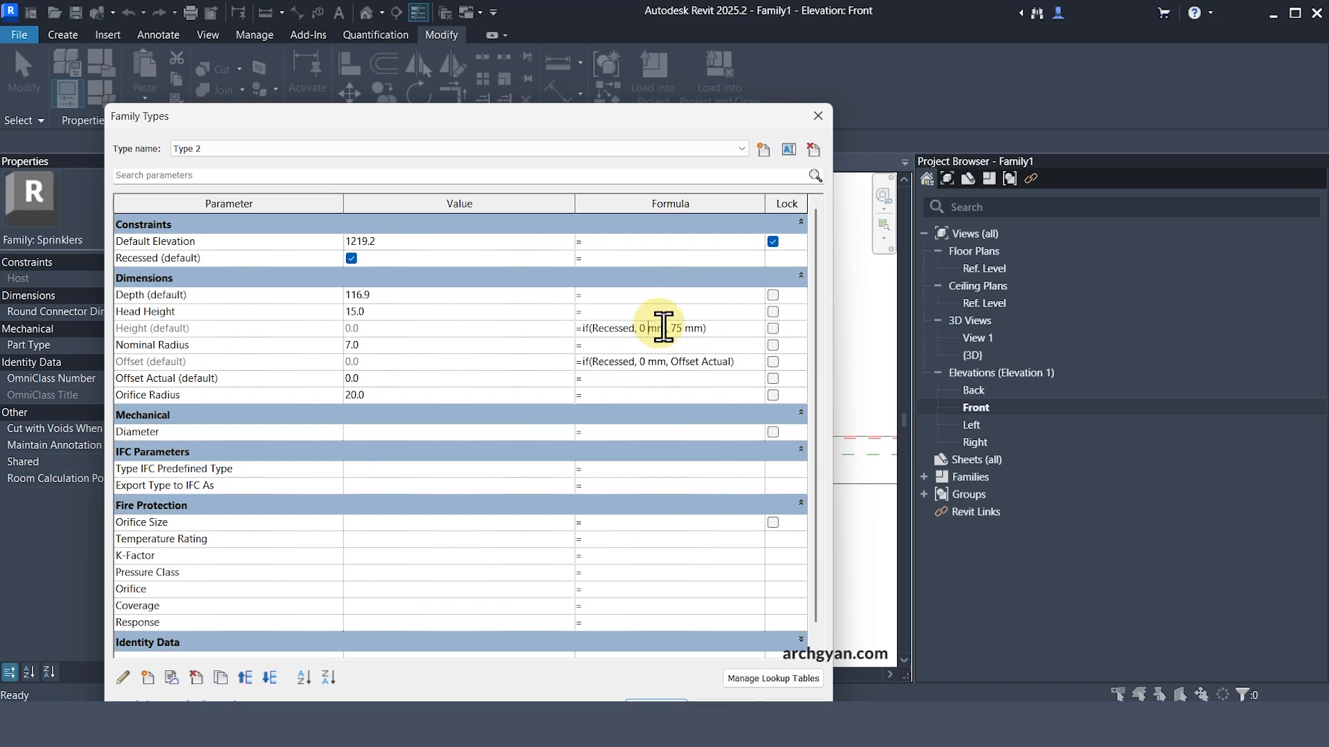
click(666, 328)
text(+ Head)
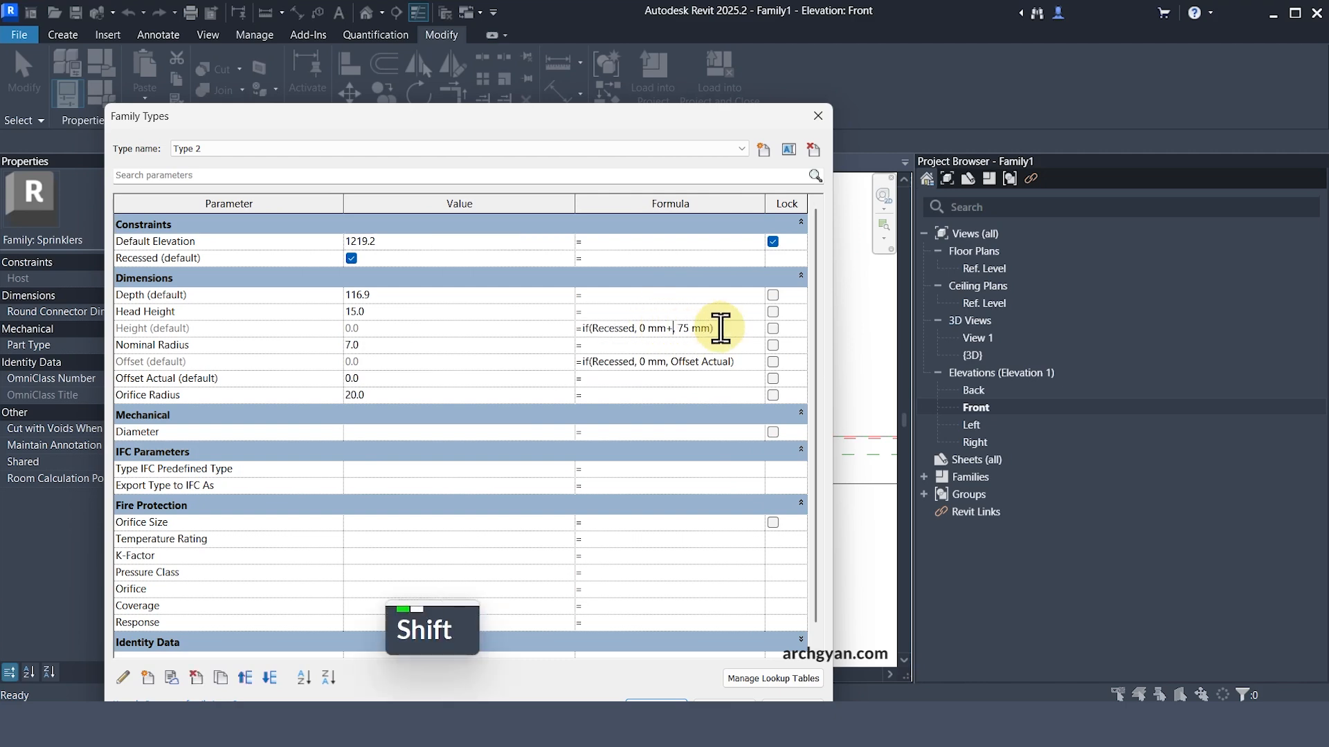
text( Height)
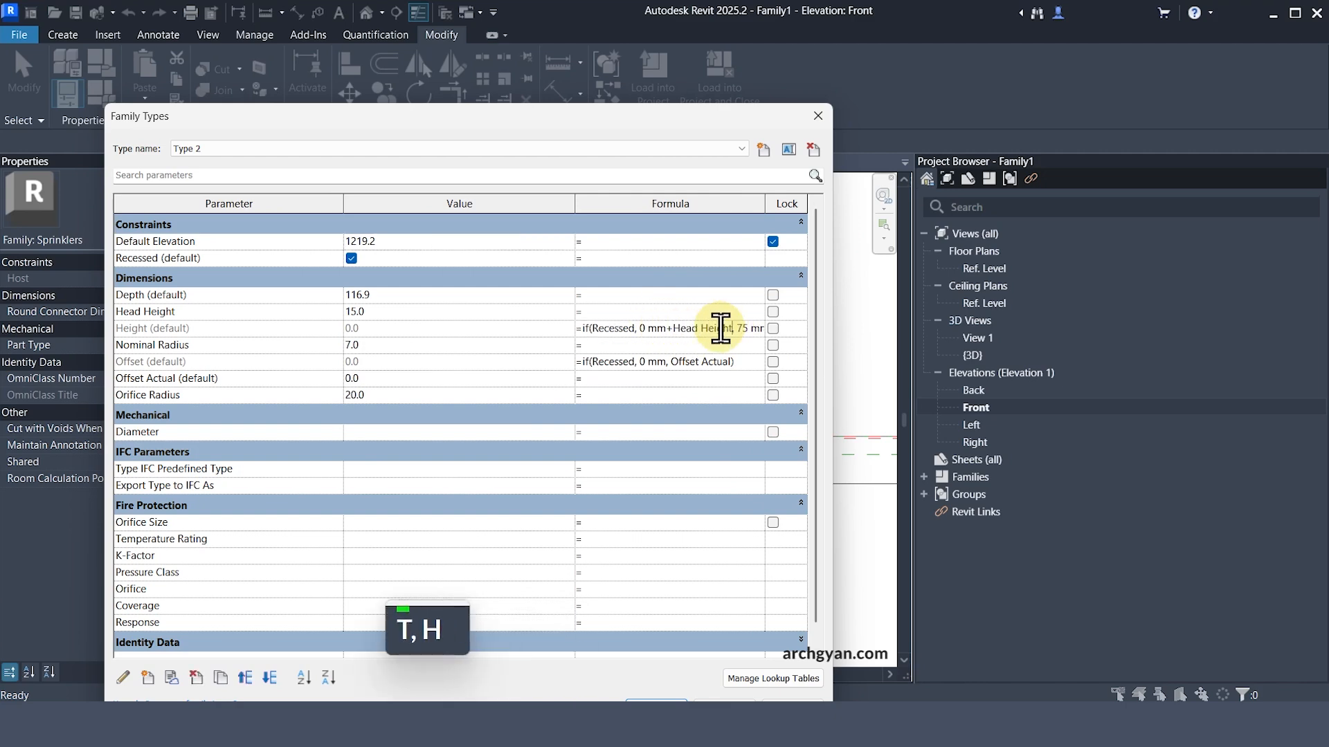
key(Return)
click(643, 698)
- Examine the recessed sprinkler head against the host face in the Front elevation and 3D view, and review Type 2's parameters
scroll(775, 445, up, 5)
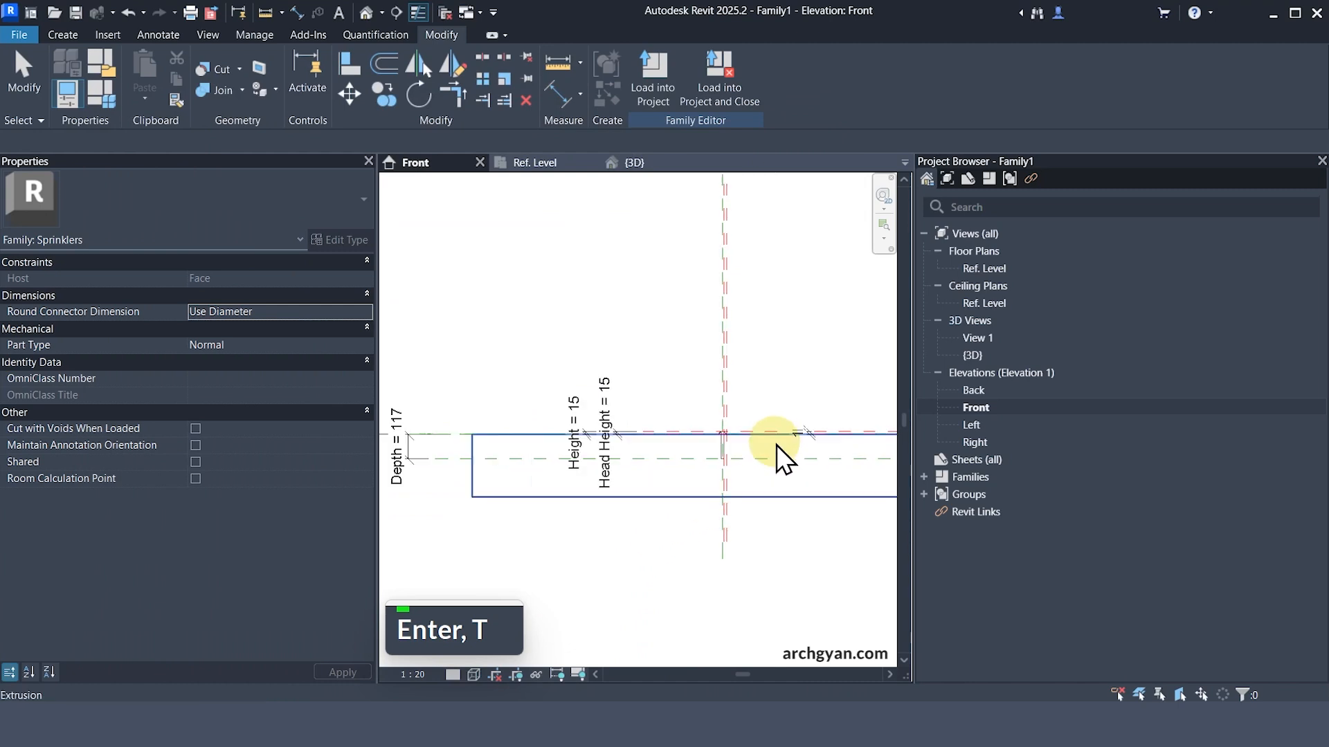
scroll(671, 415, down, 2)
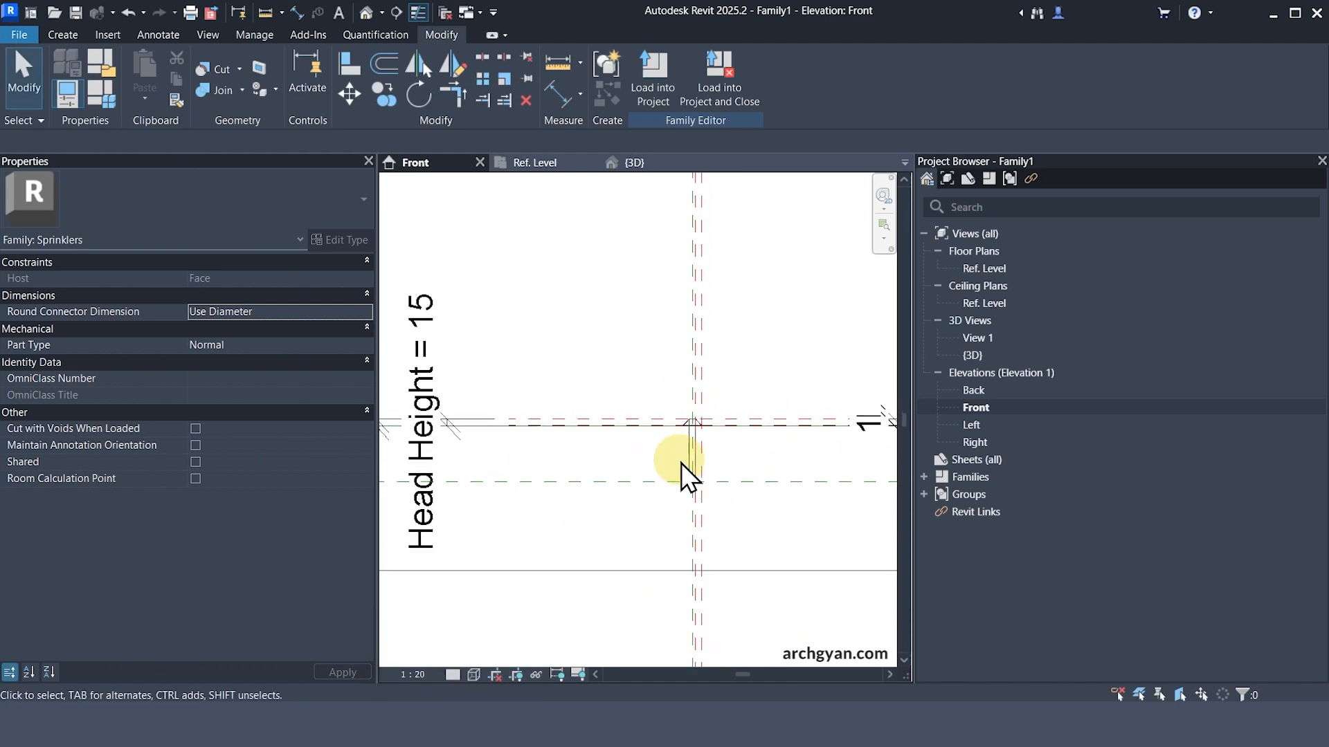
click(371, 18)
scroll(692, 471, up, 3)
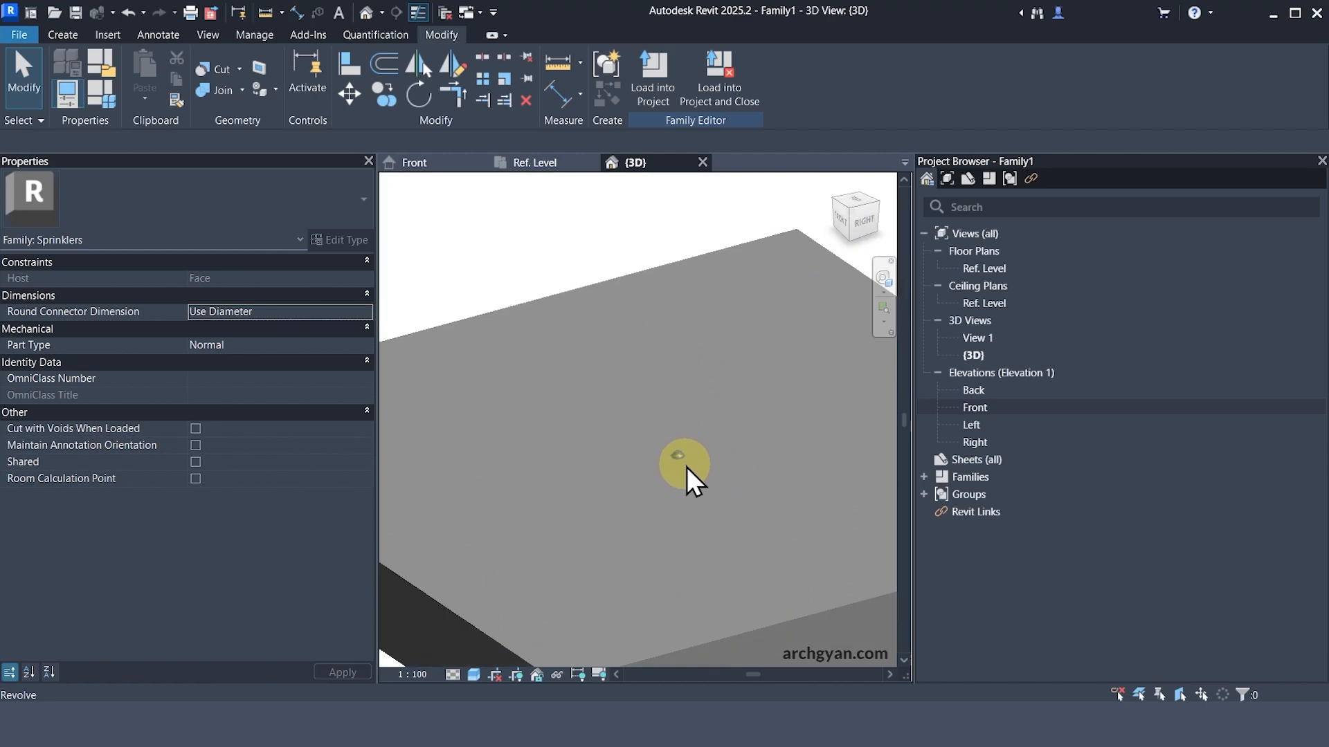
click(103, 96)
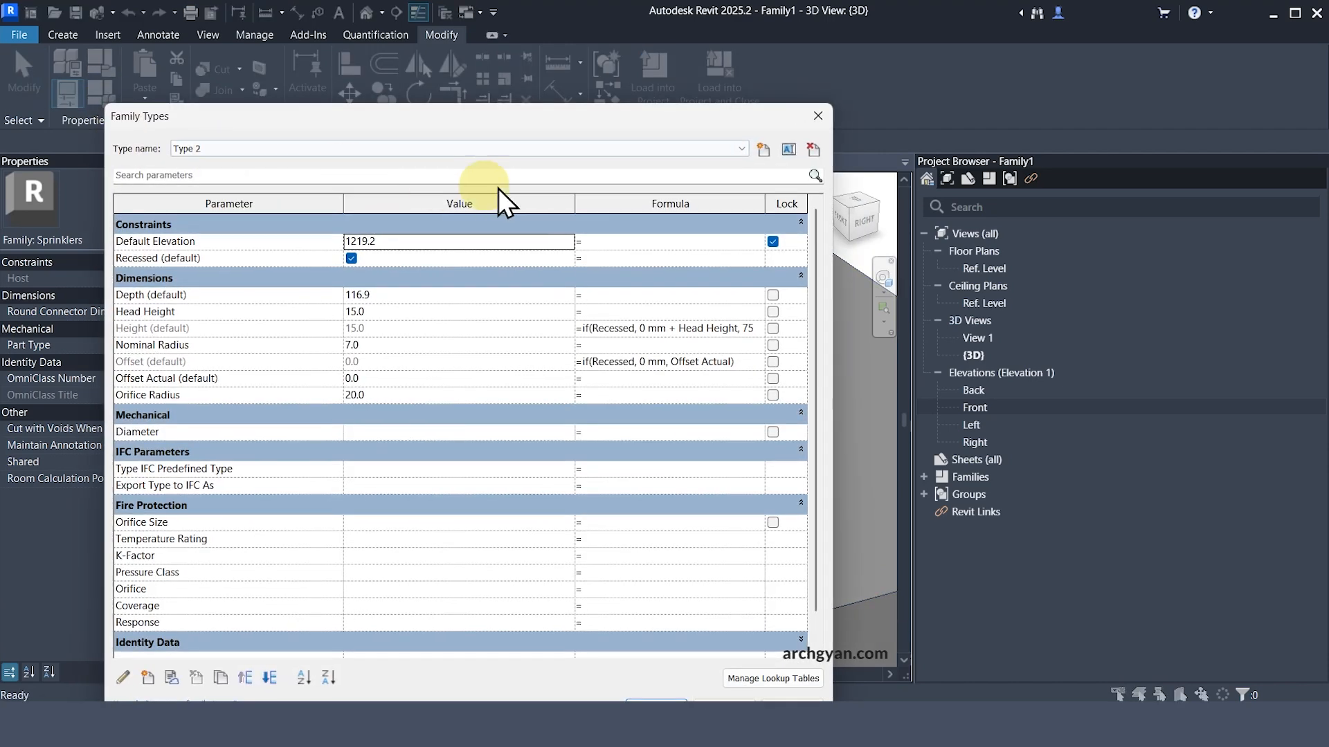
drag(466, 119, 317, 124)
drag(683, 225, 516, 222)
drag(306, 132, 420, 118)
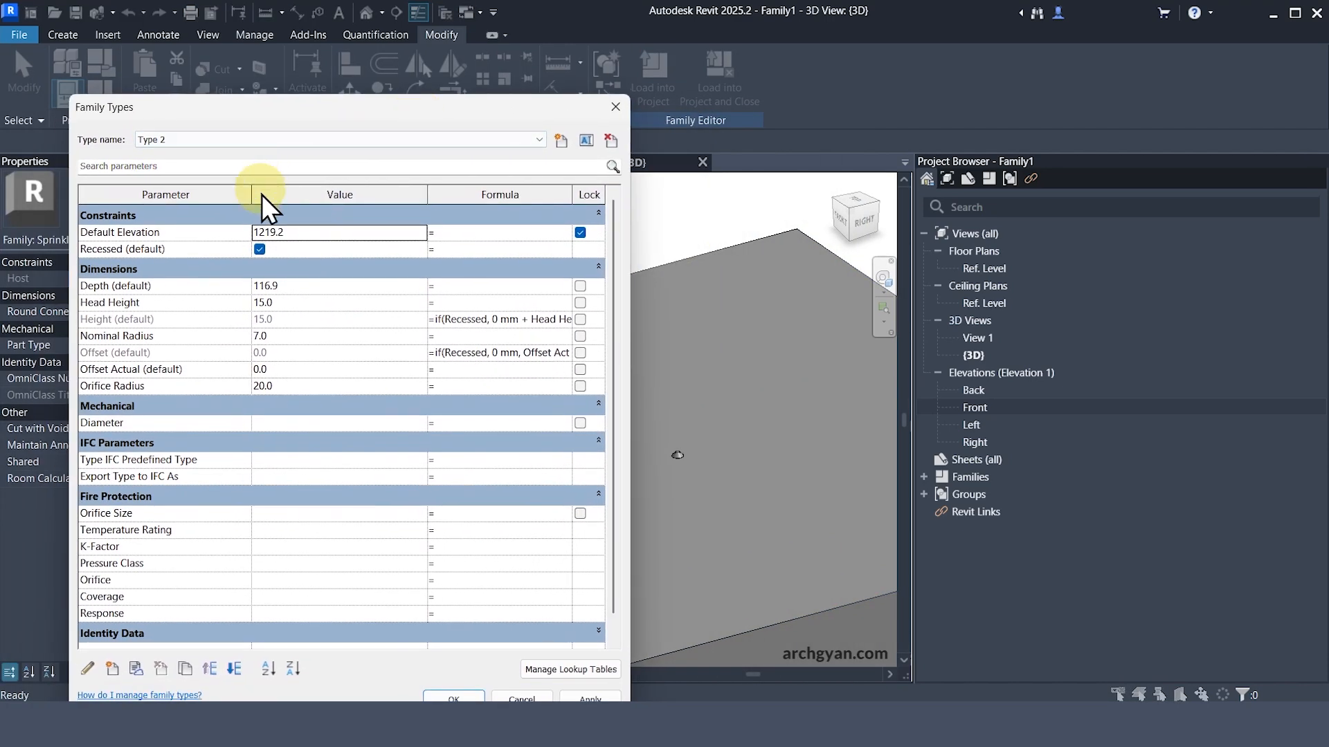
click(260, 249)
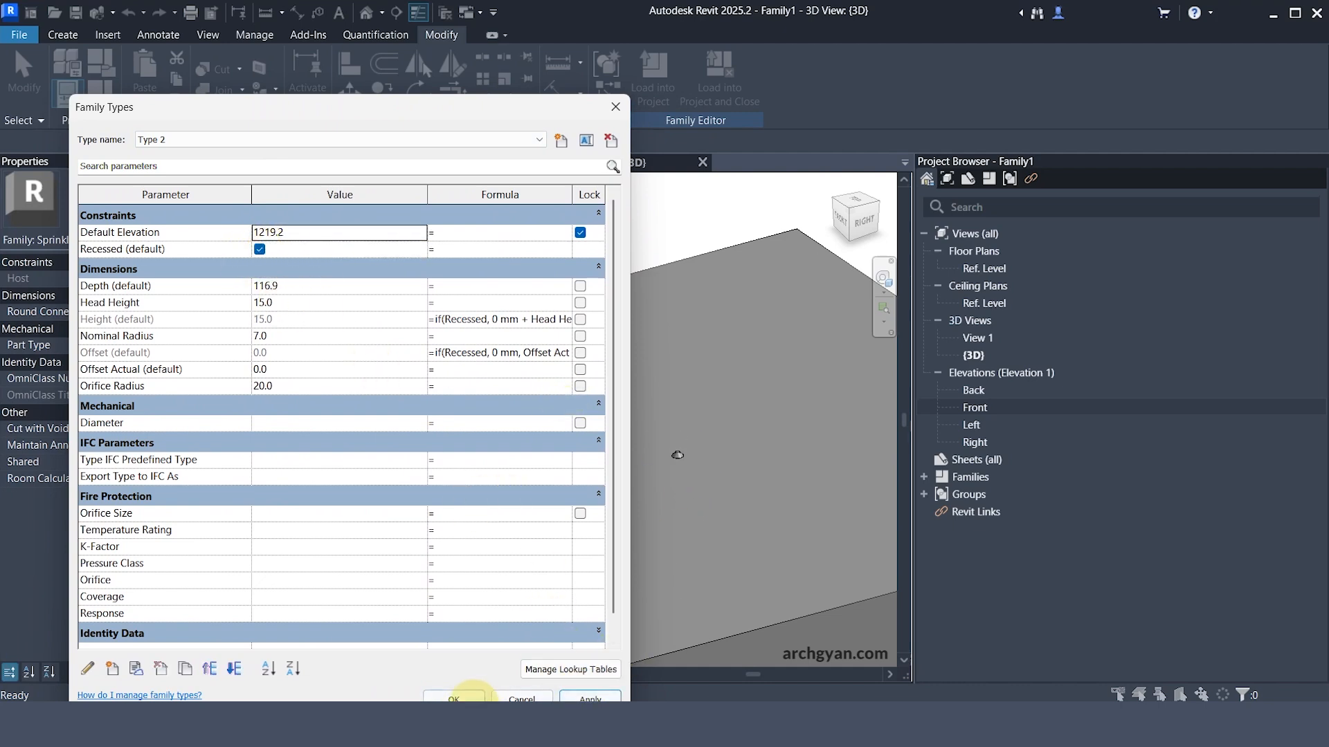
click(455, 696)
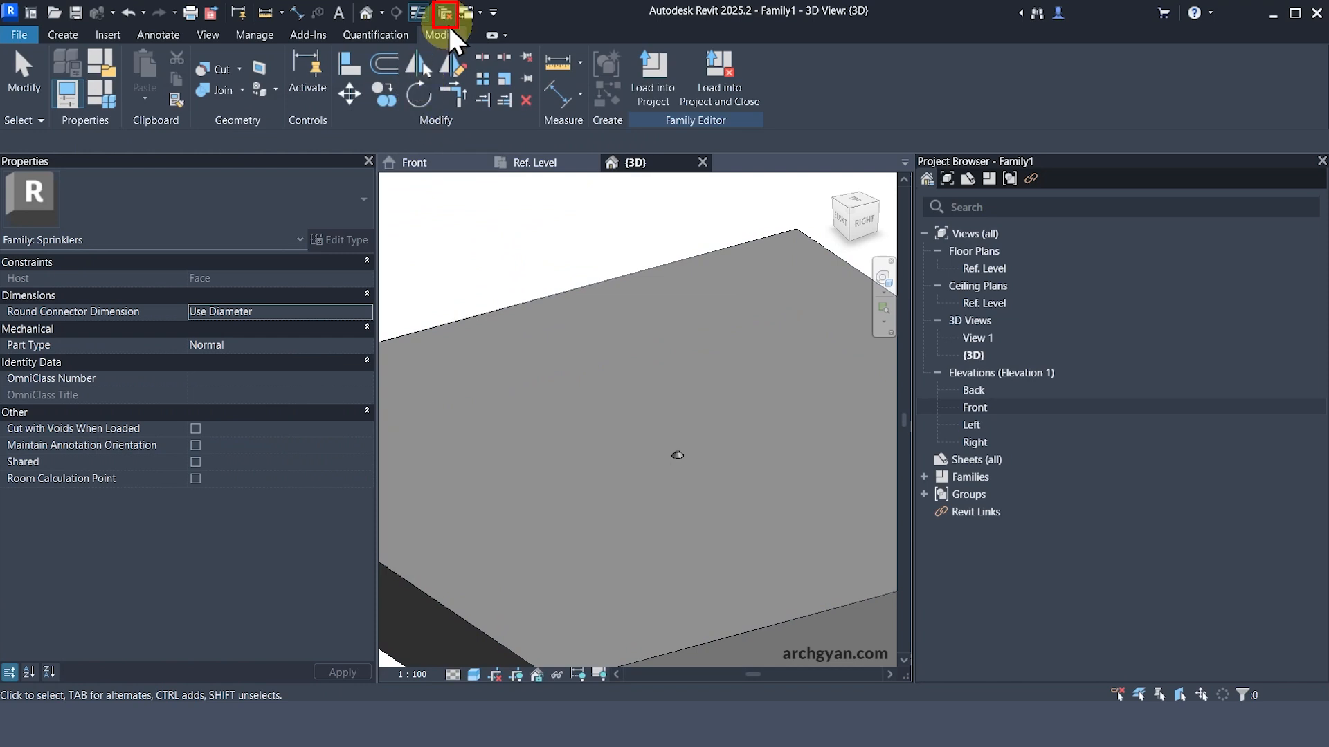
- Close the inactive views and save the family as MPS_Sprinkler in the Fire folder with maximum backups set to 1
click(447, 24)
key(ctrl+s)
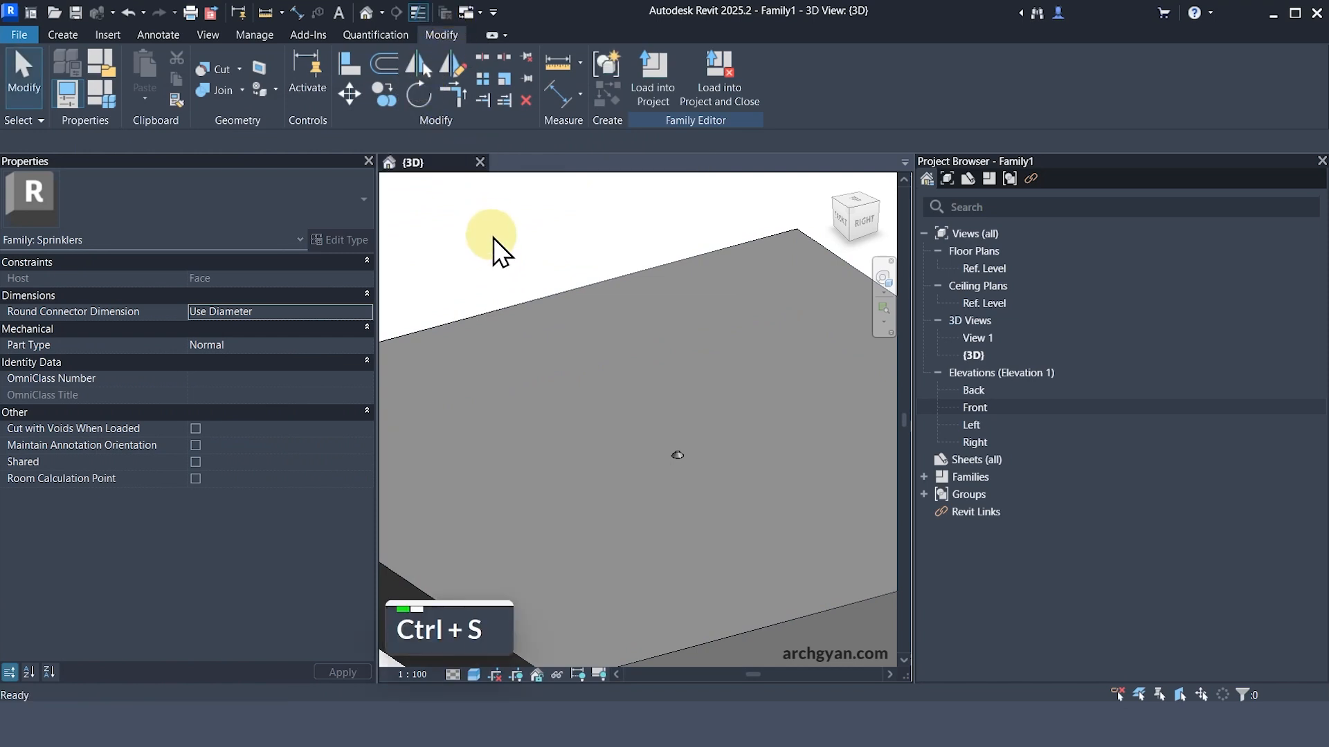
text(MPS_Sprinkler)
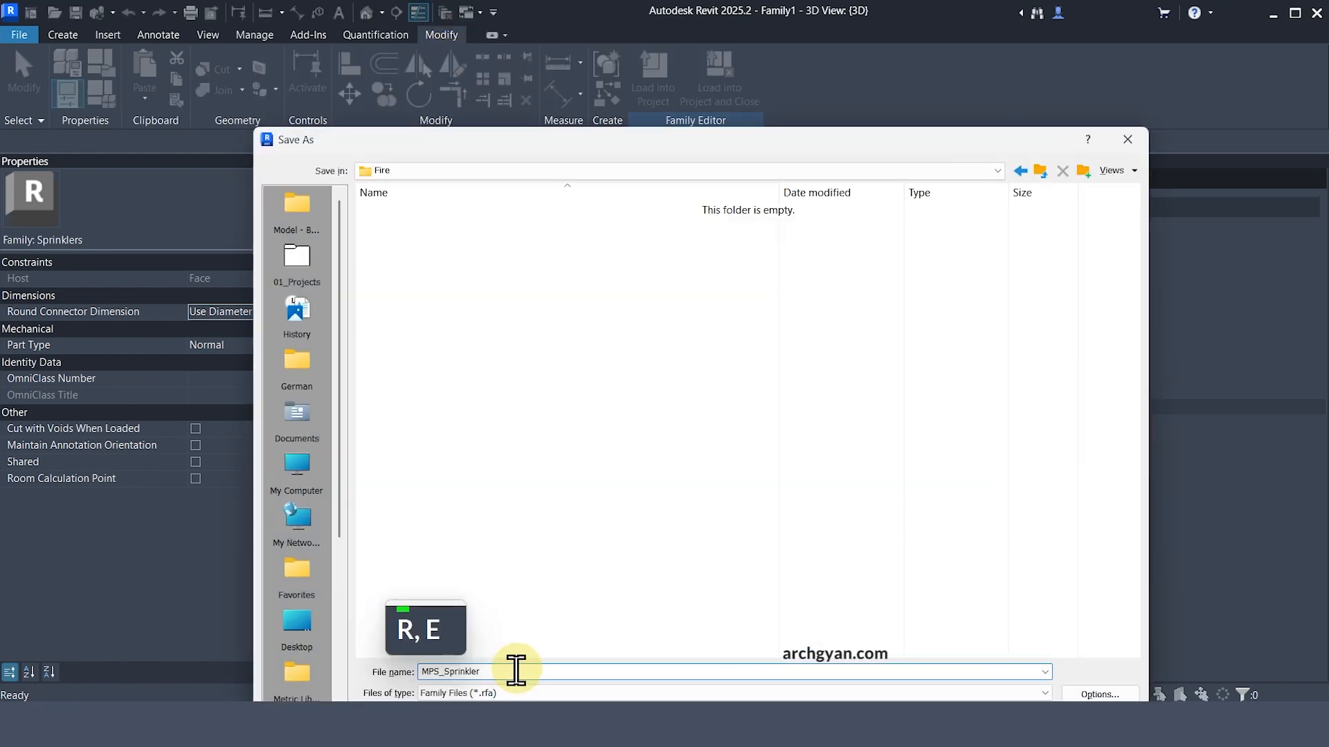
click(1097, 694)
text(1)
key(Return)
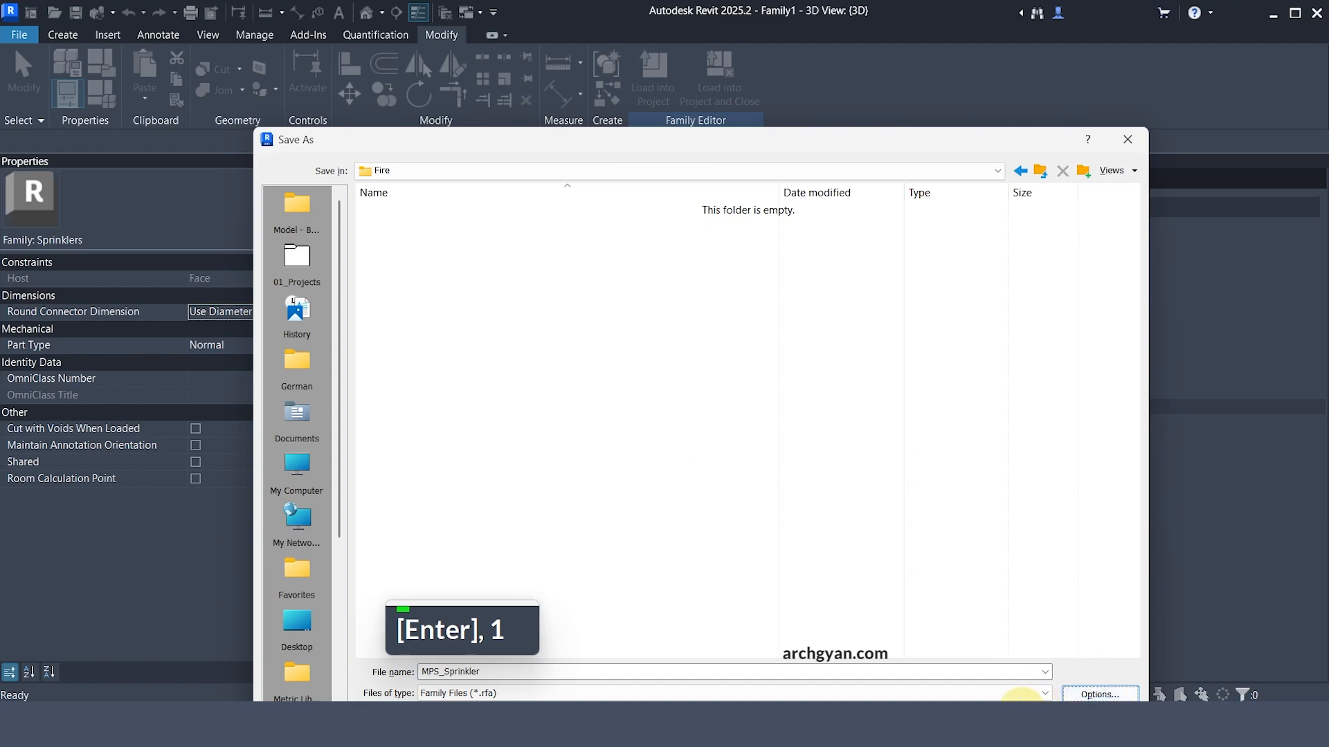
click(1013, 715)
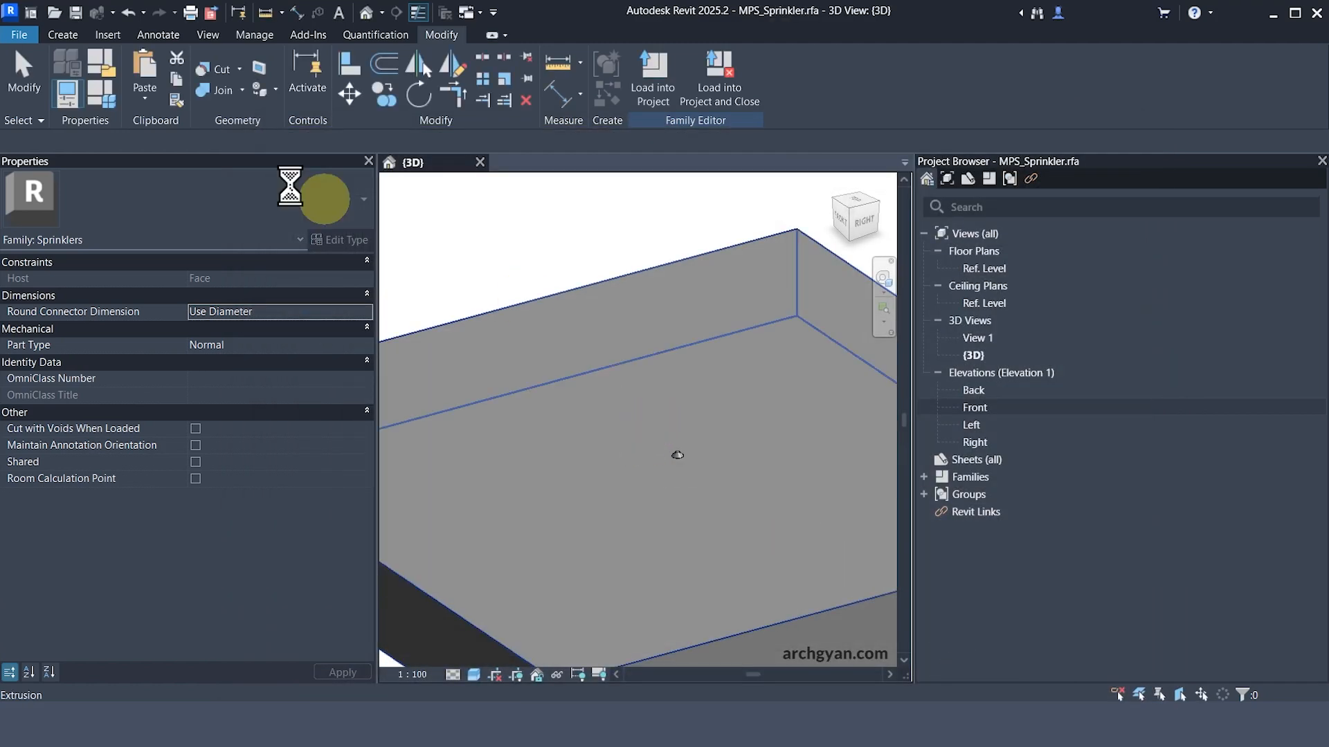
- Open the project SchulProjekt-Berlin-BG01-BMA-LPH02-V1.rvt, show only its GA-EG FF ceiling plan and close the floor plan view
click(22, 38)
click(259, 147)
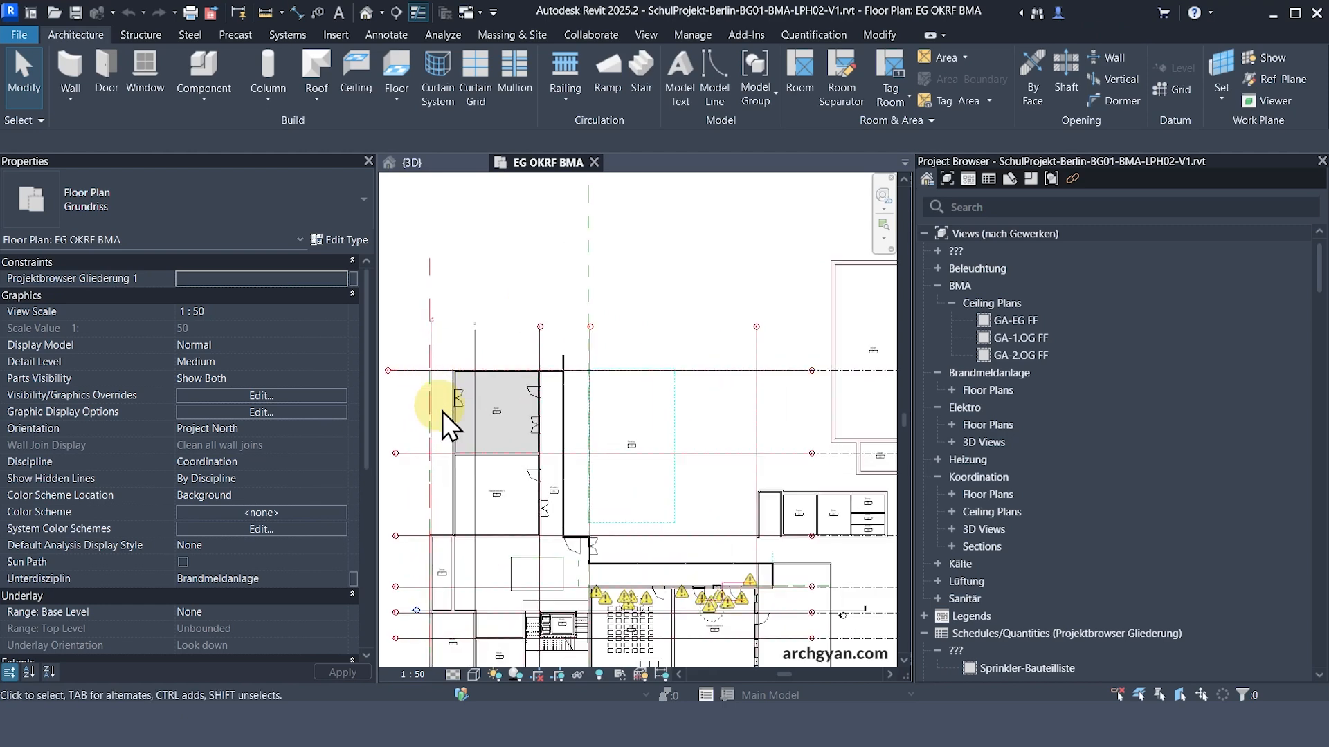
middle_drag(543, 424, 528, 484)
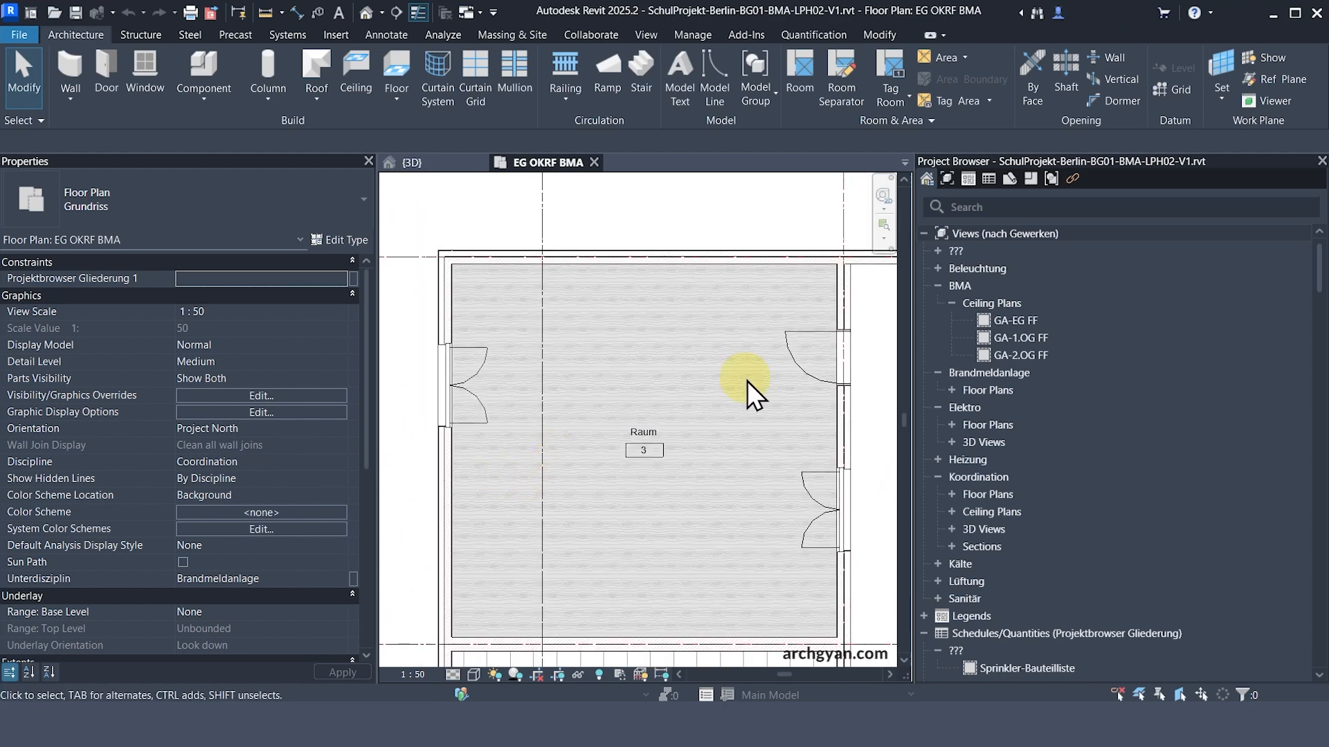
click(1006, 322)
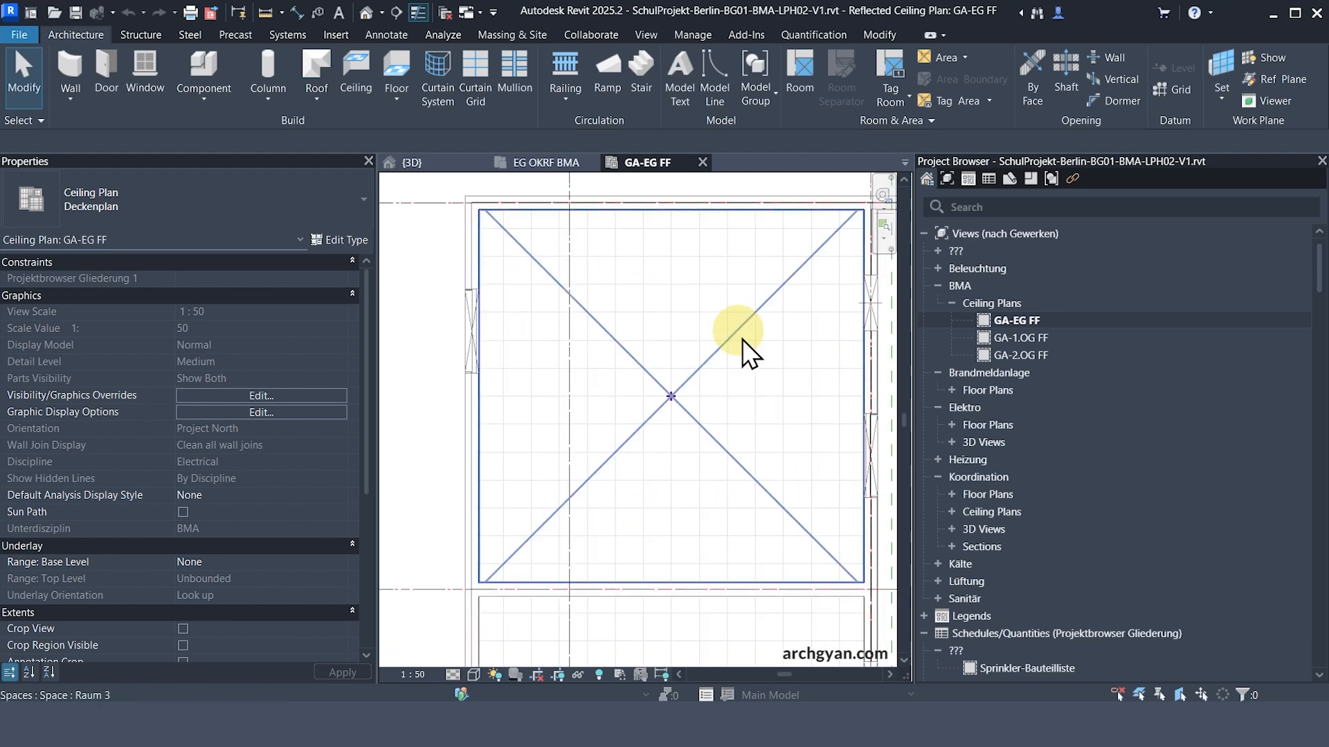
click(446, 13)
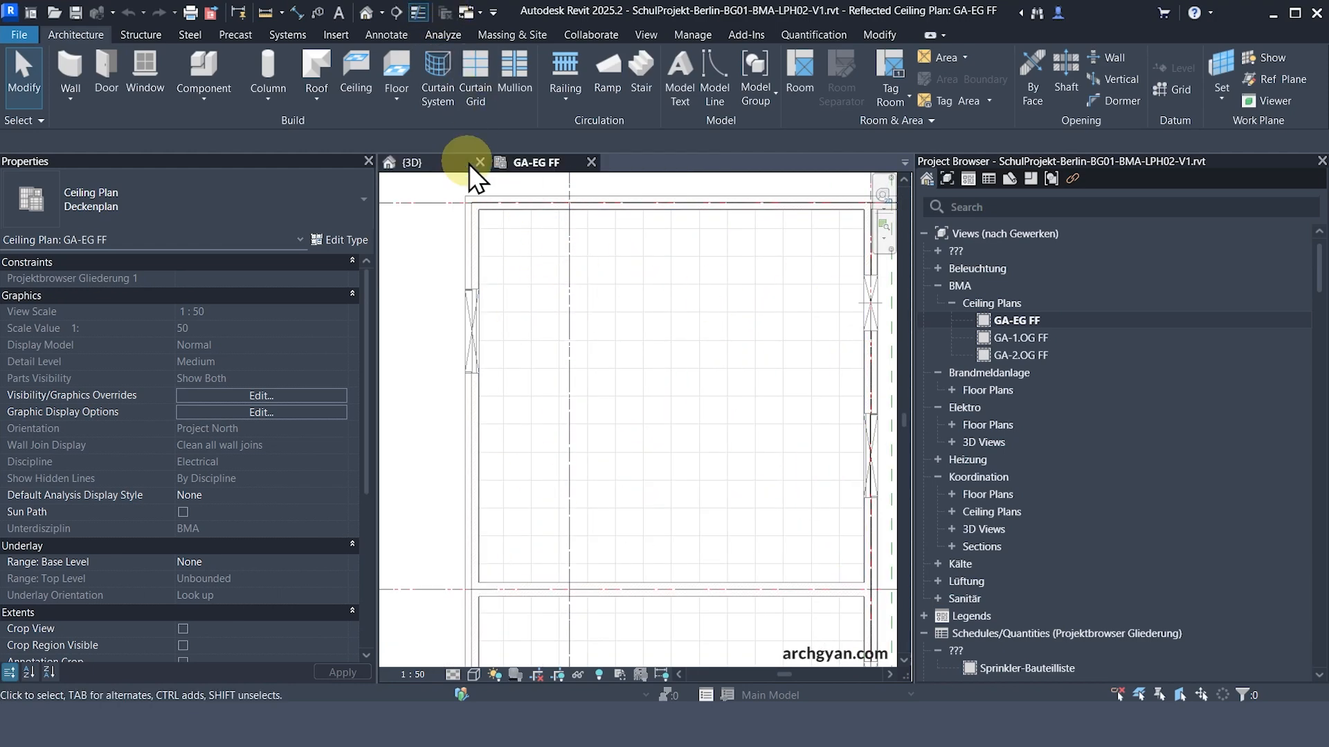
- Load the MPS_Sprinkler family into the open project and set its placement to Place on Face
click(443, 163)
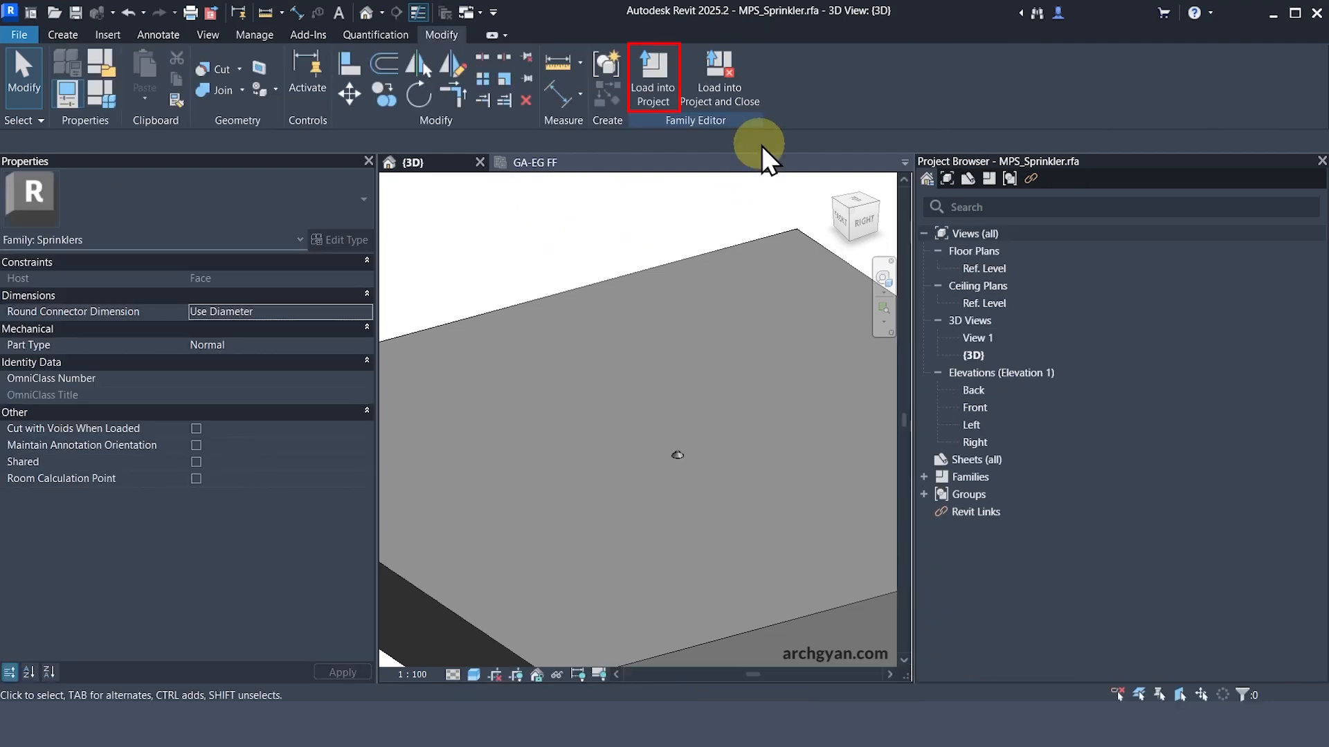
click(655, 75)
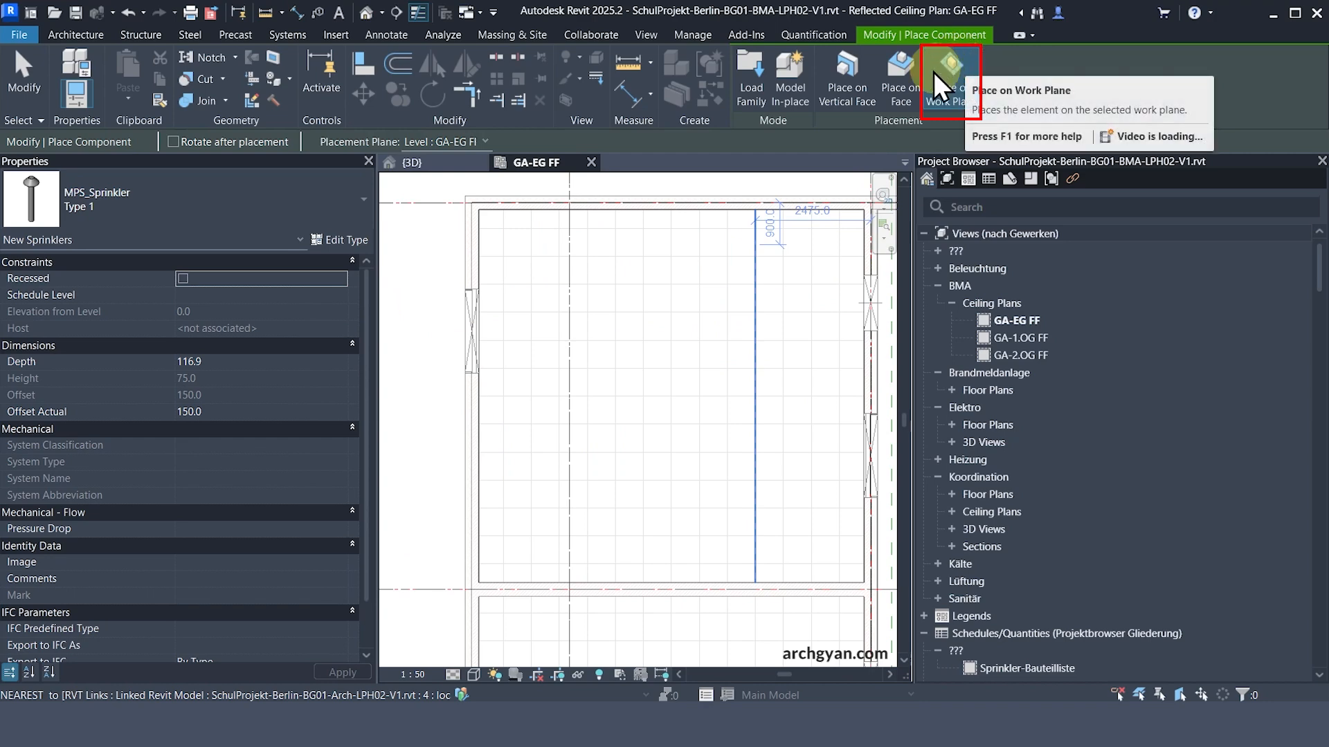
click(904, 73)
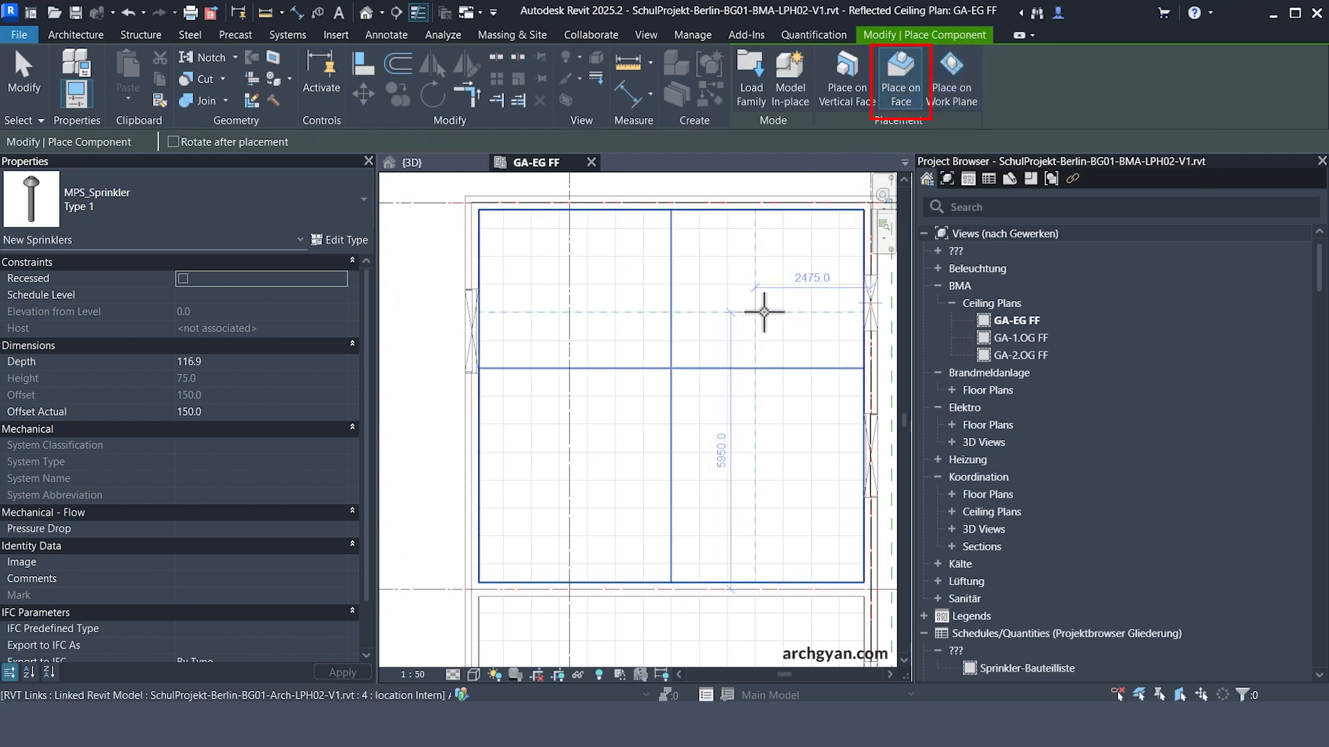
- Place one Type 1 MPS_Sprinkler on the ceiling face of the room between grids A and B, then end placement
scroll(768, 318, up, 6)
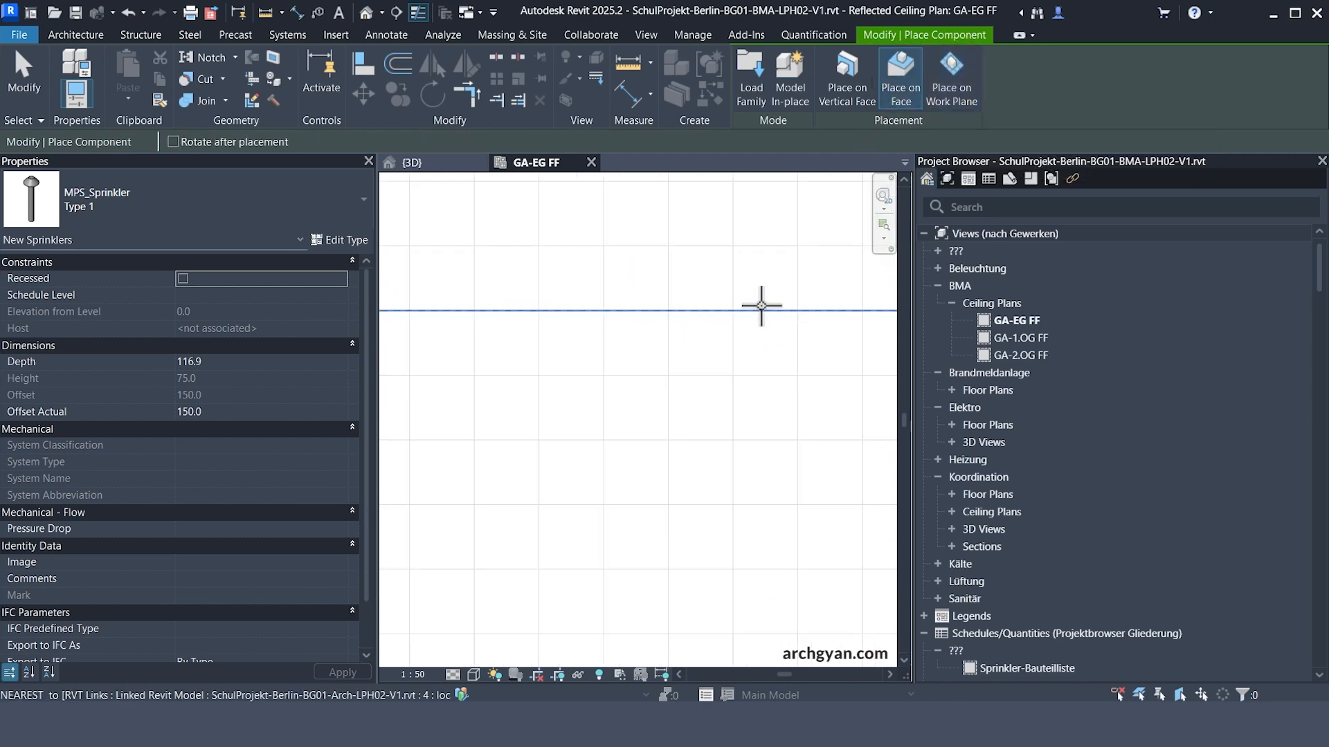
scroll(752, 306, down, 6)
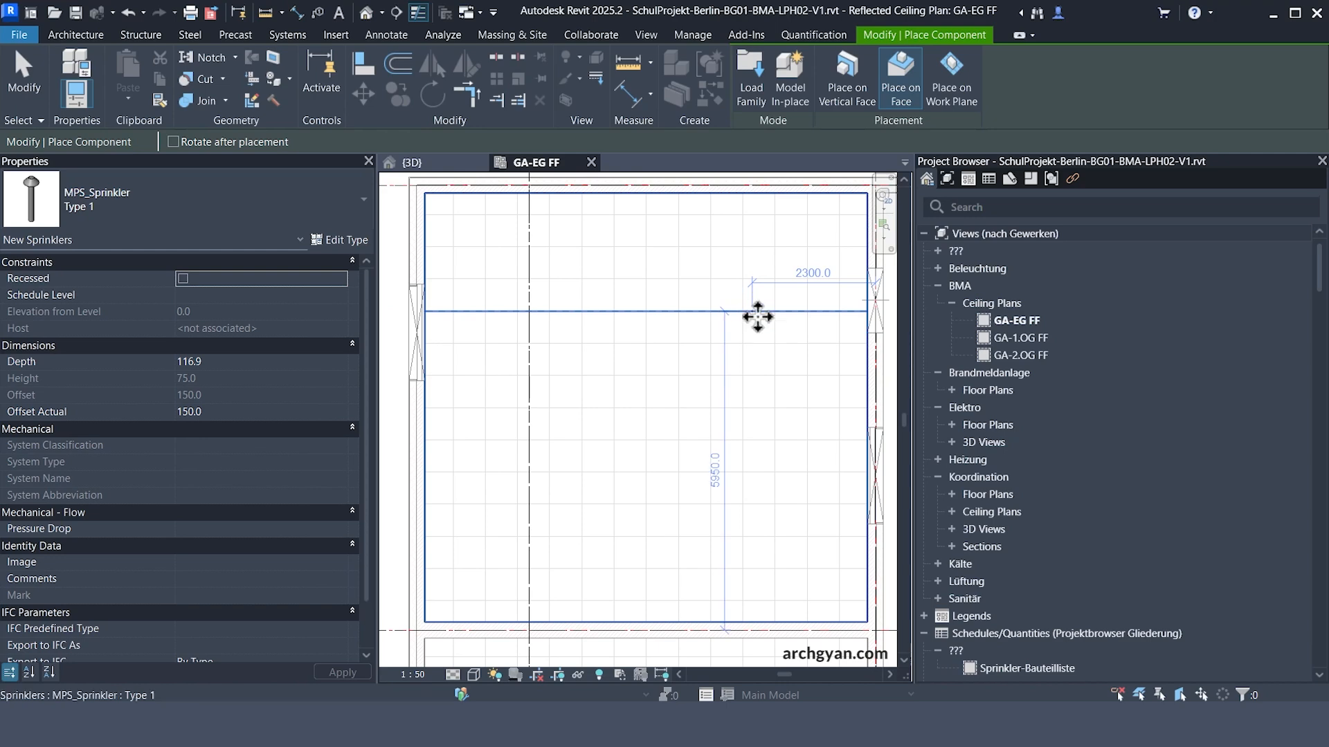
scroll(761, 325, up, 8)
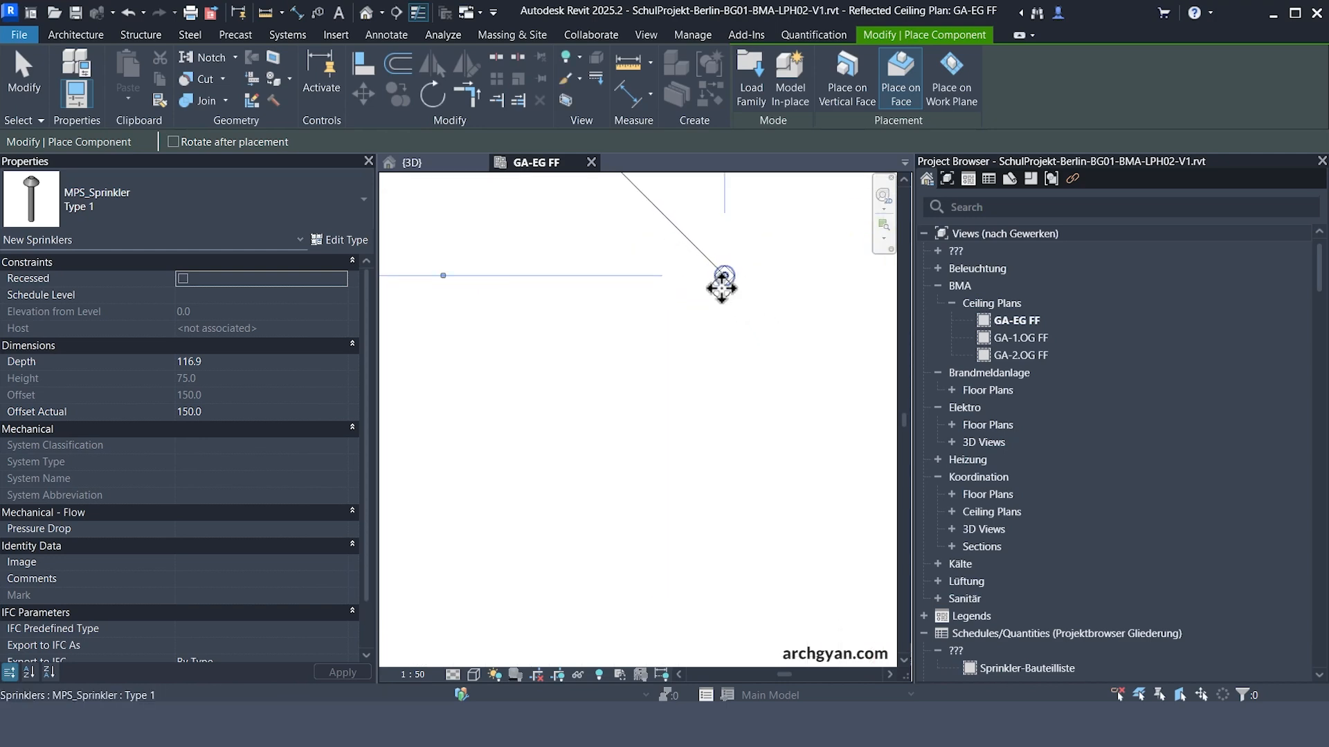
key(Escape)
key(Escape)
click(729, 267)
scroll(766, 343, down, 6)
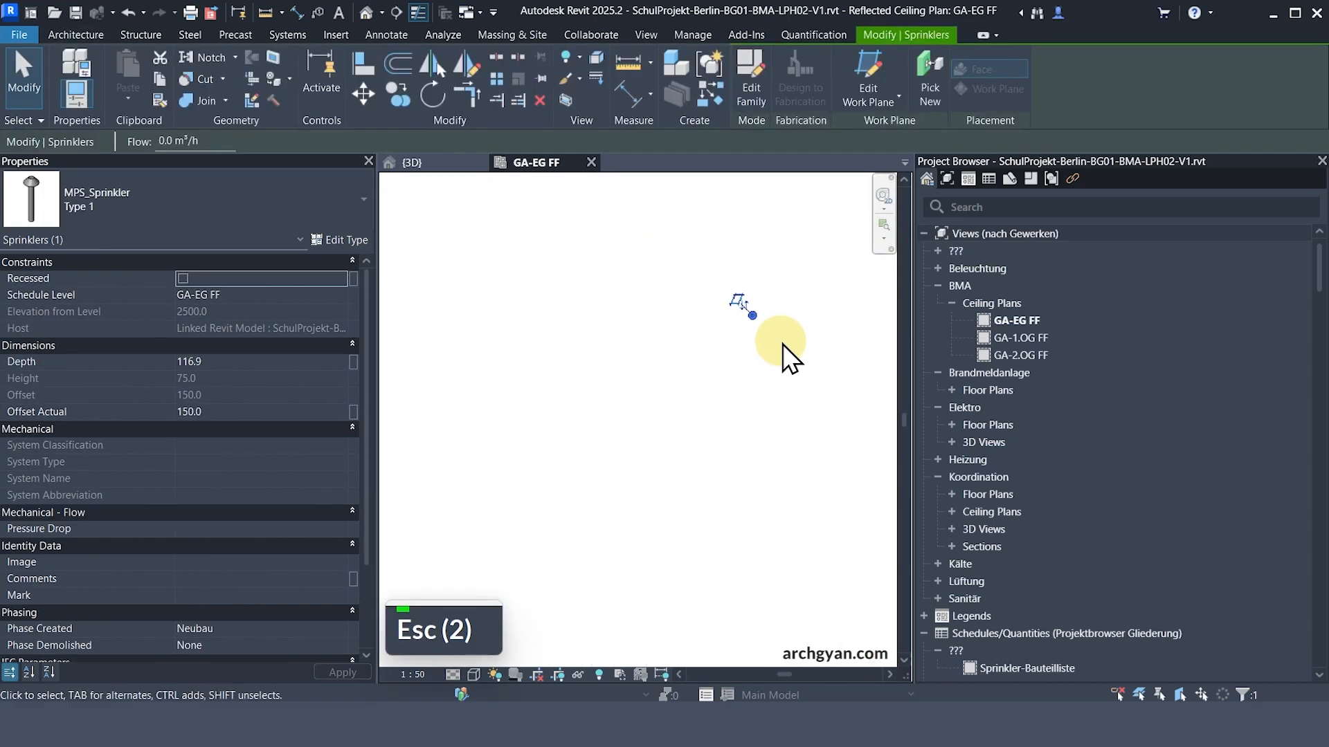
scroll(753, 386, down, 5)
key(Escape)
key(Escape)
- Draw a vertical section through the room between grids 2 and 3, deep enough to include the sprinkler, and open its view
scroll(679, 356, up, 2)
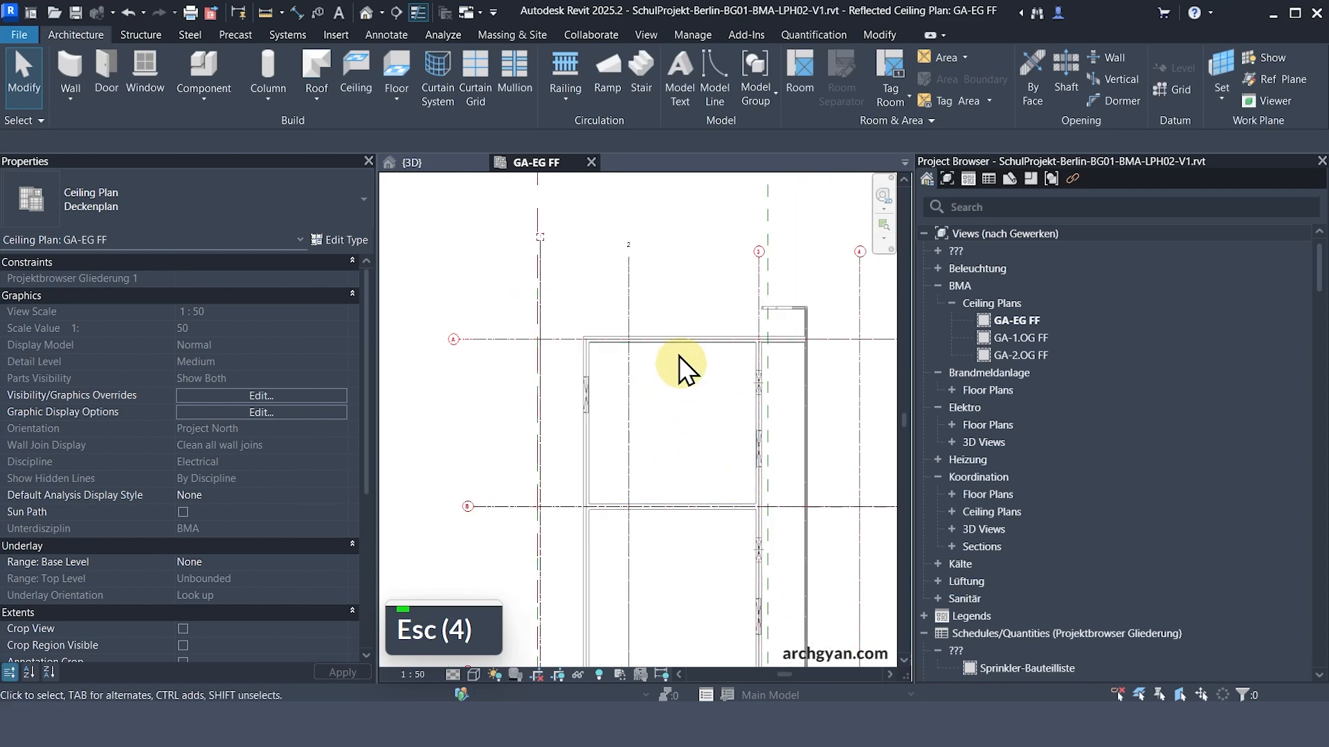
click(394, 11)
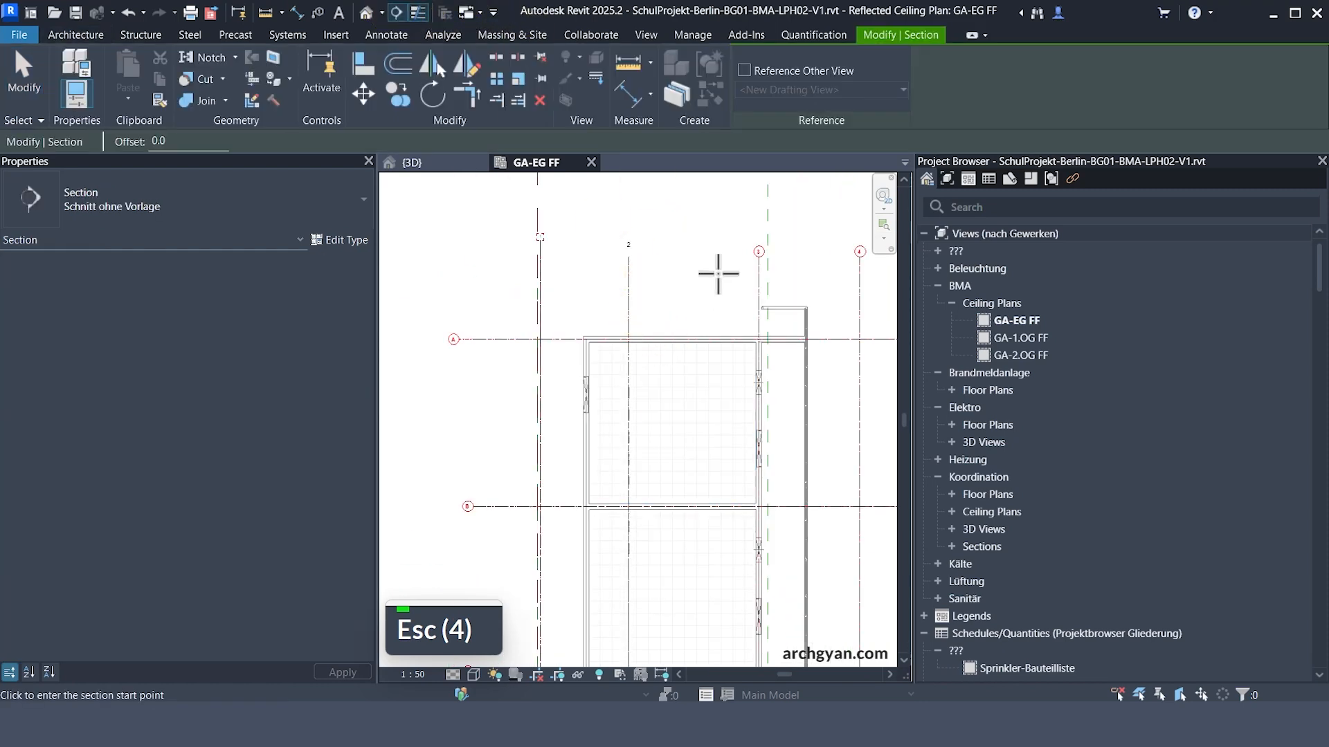
click(678, 260)
click(678, 577)
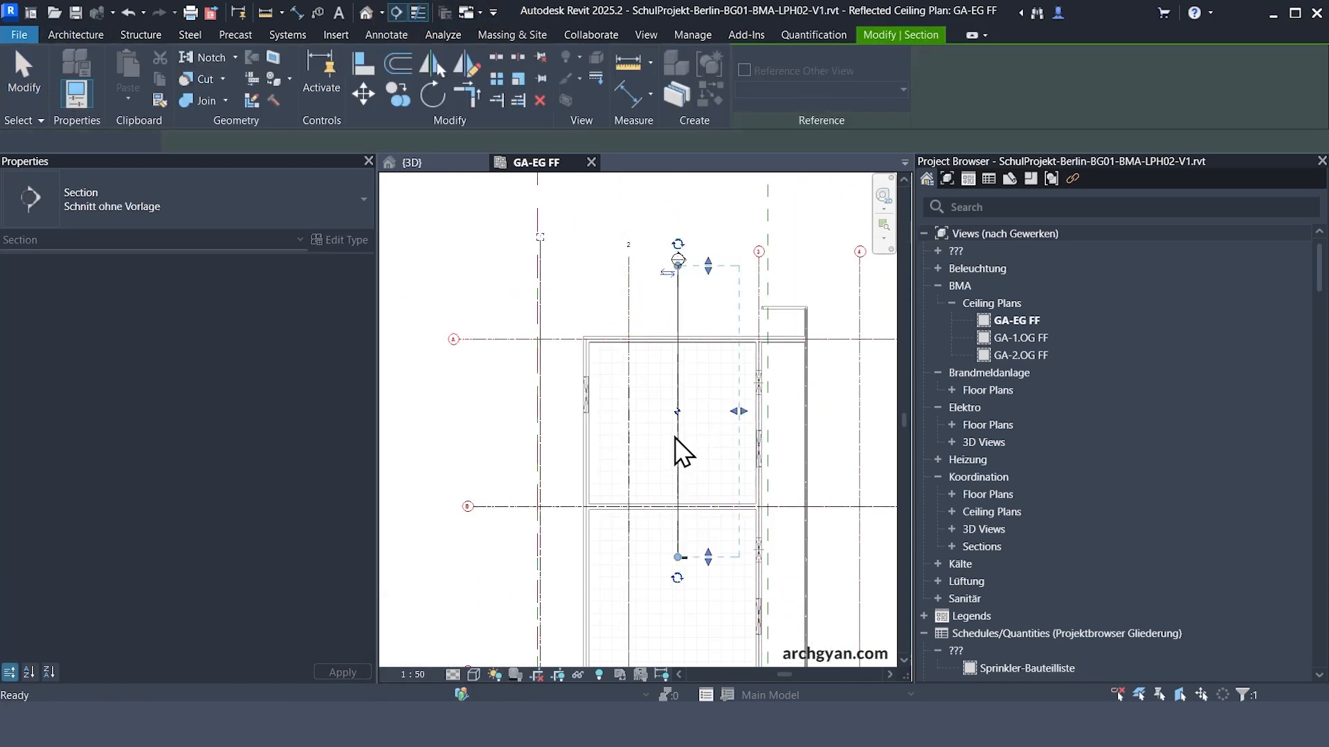
key(Escape)
key(Escape)
click(679, 584)
right_click(676, 425)
click(735, 356)
key(Escape)
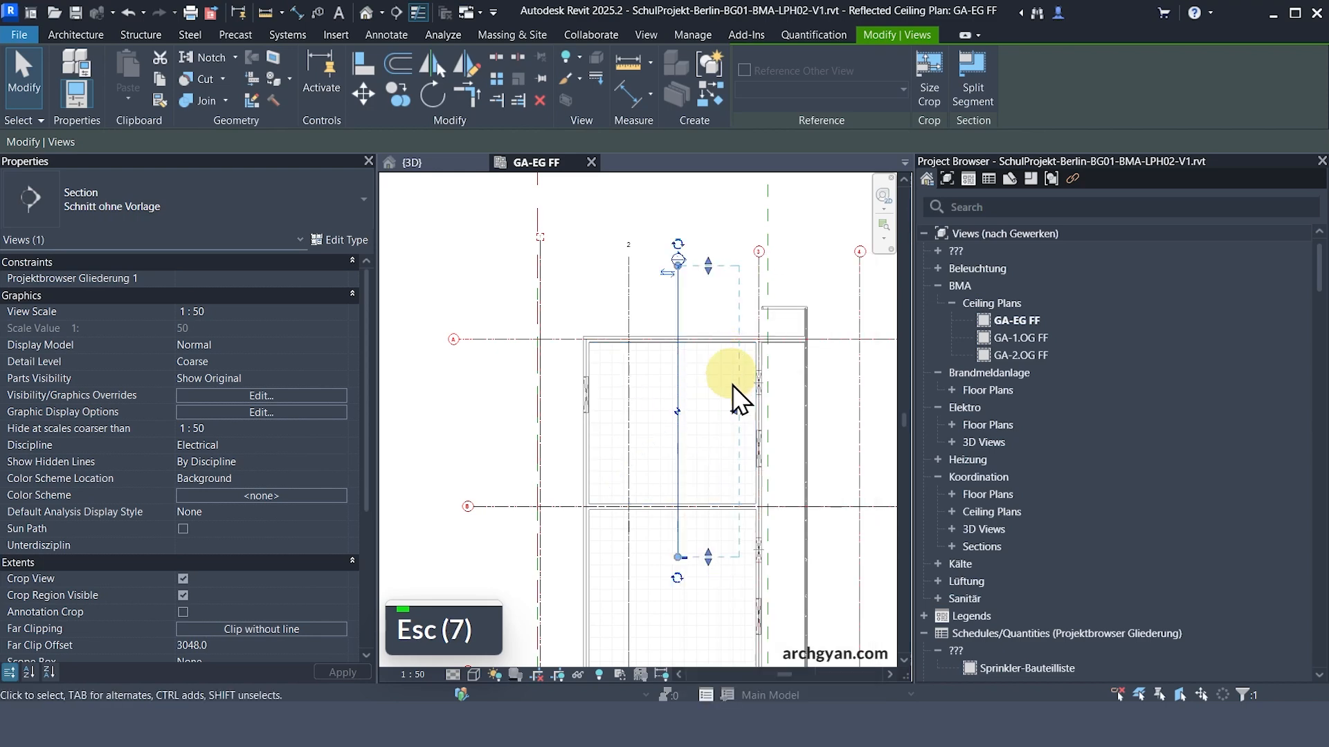
scroll(609, 550, up, 6)
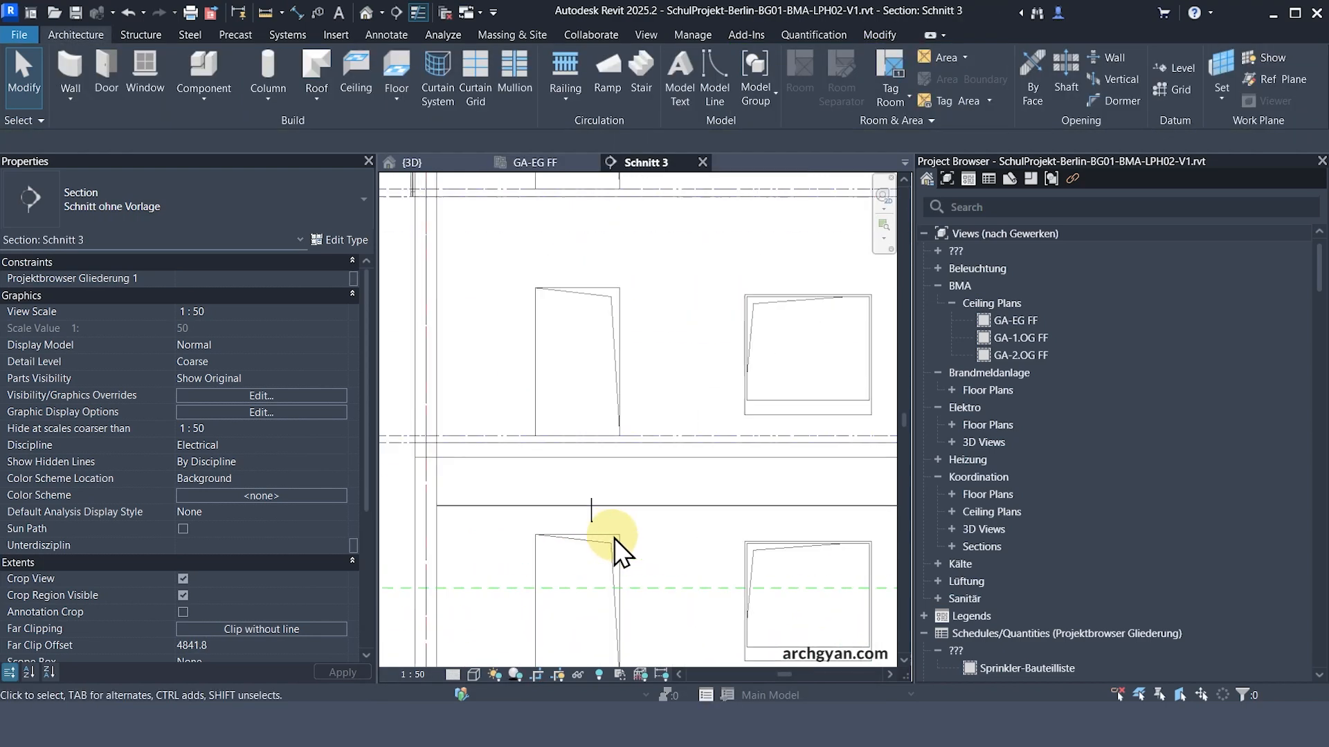
- Select the sprinkler in the section and turn its Recessed parameter on and off again to compare both ceiling positions
scroll(583, 526, up, 2)
click(587, 509)
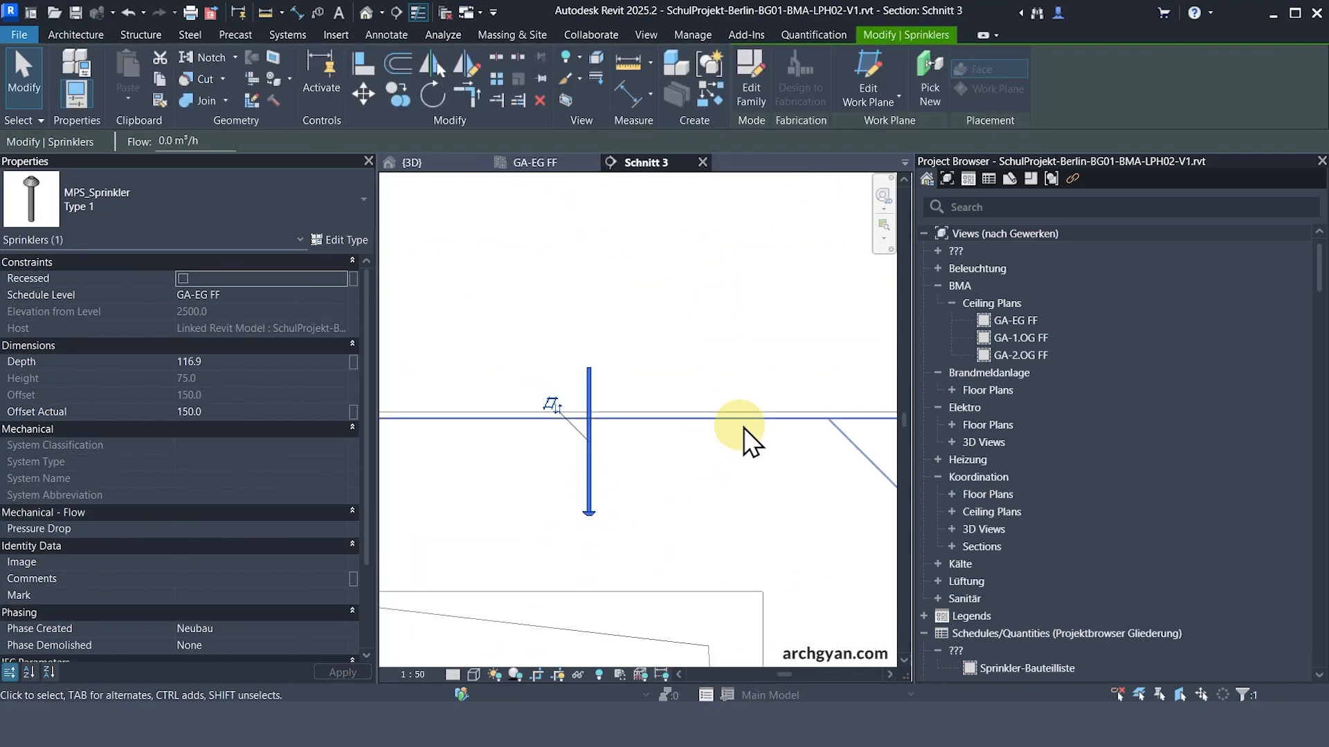
click(182, 279)
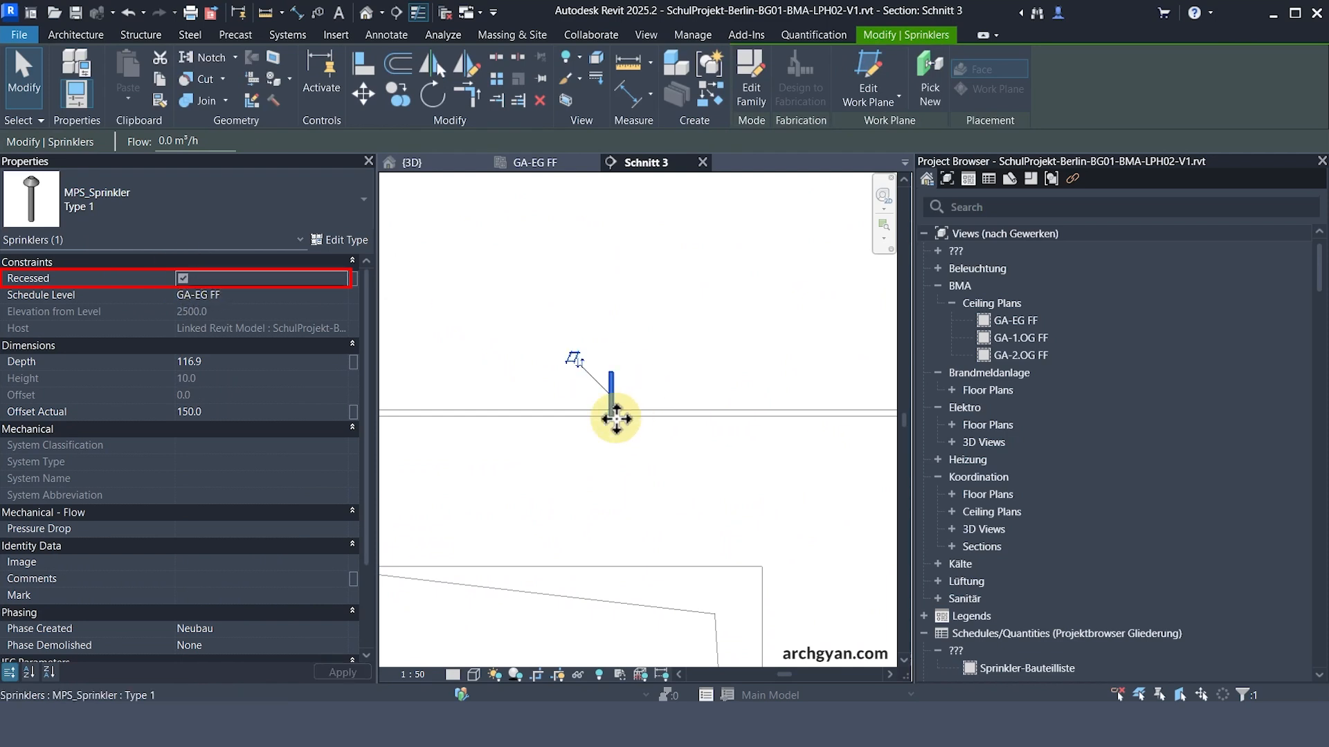
click(183, 278)
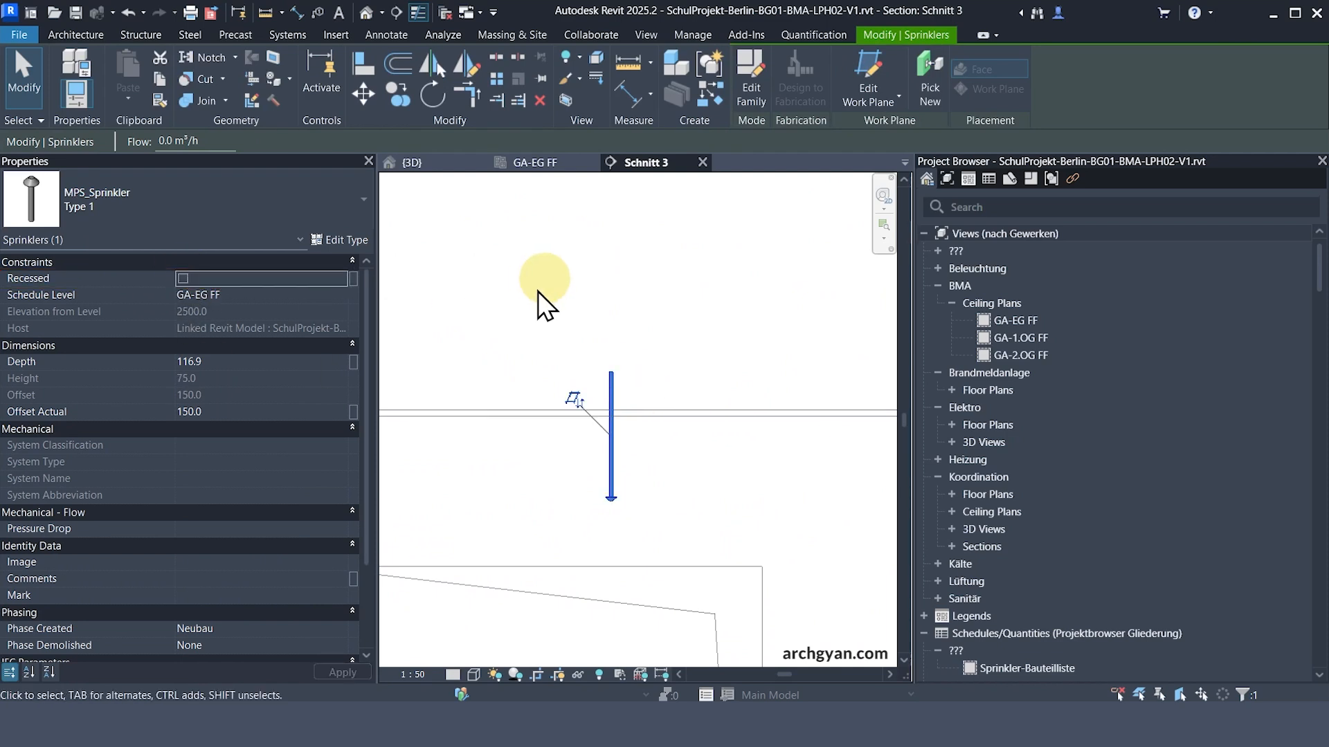
- Try the selected sprinkler's Offset Actual at 75 and 0, and finish with it set to 50
click(267, 414)
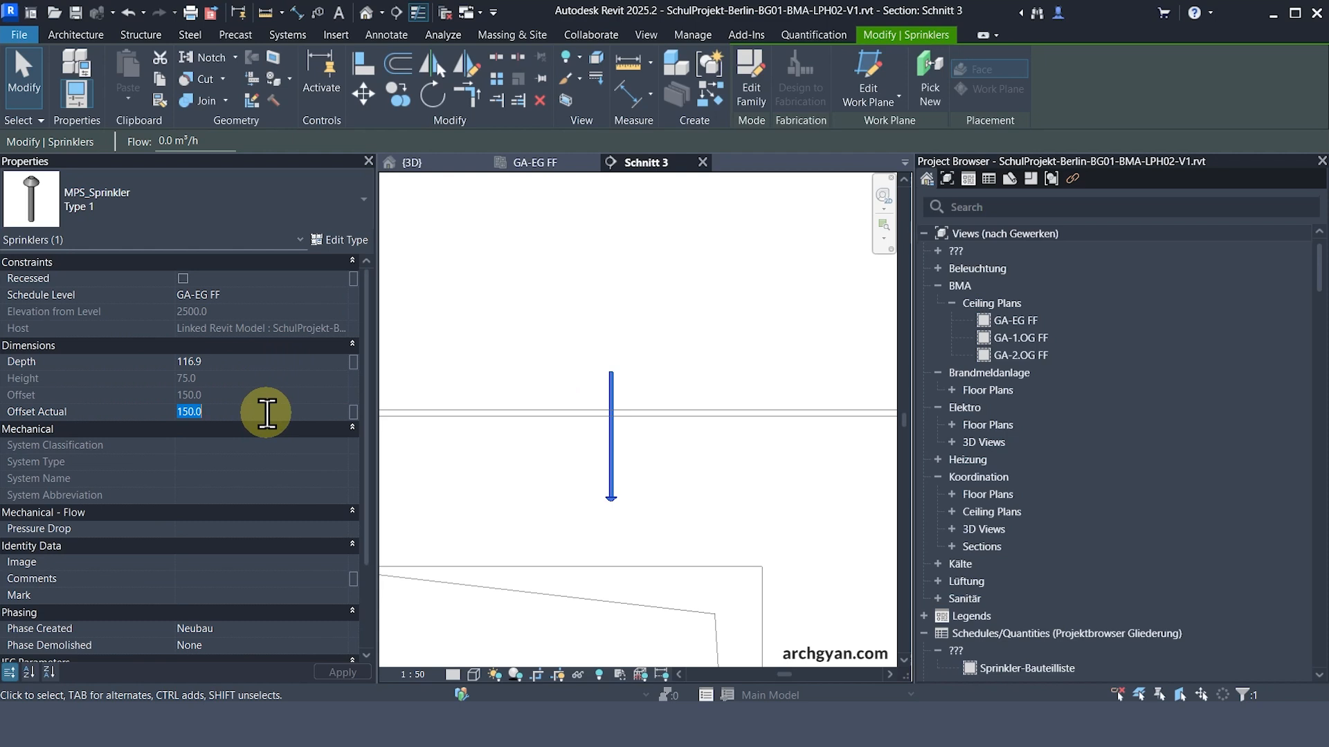
text(75)
key(Return)
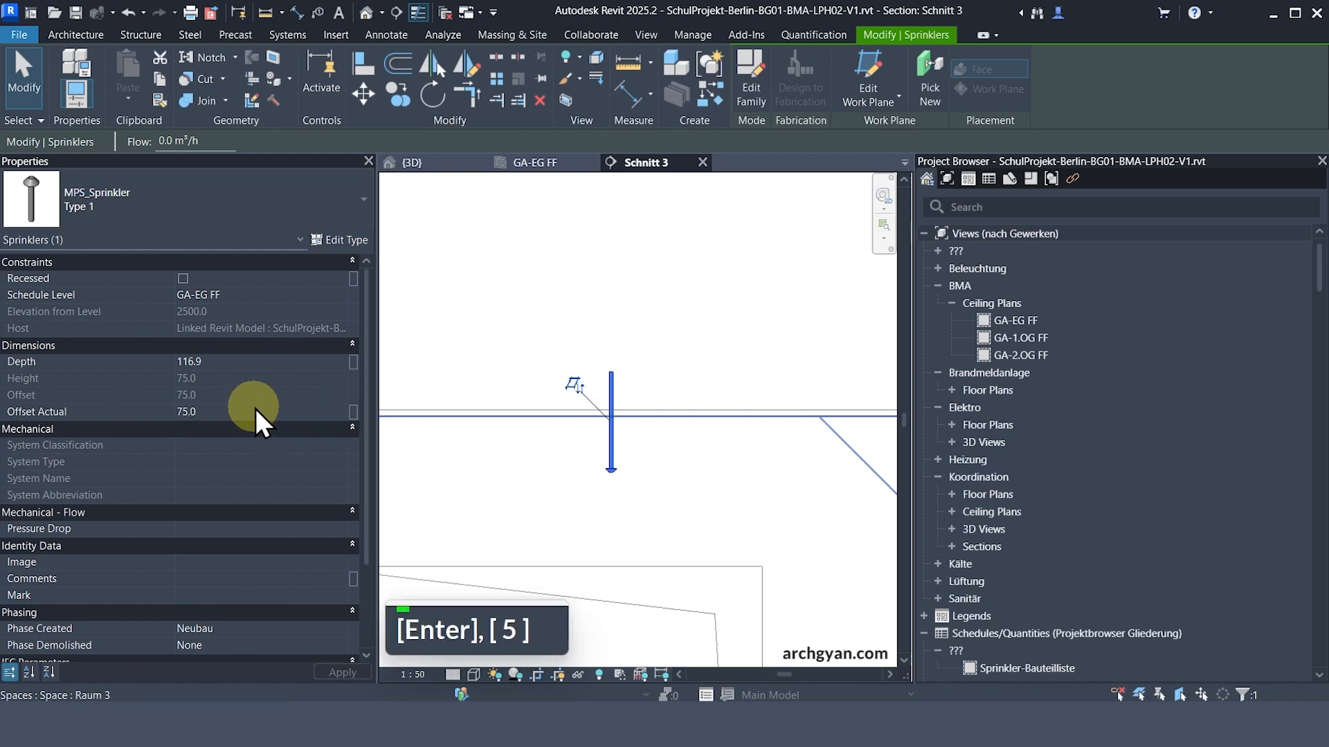
click(232, 413)
text(0)
key(Return)
text(50)
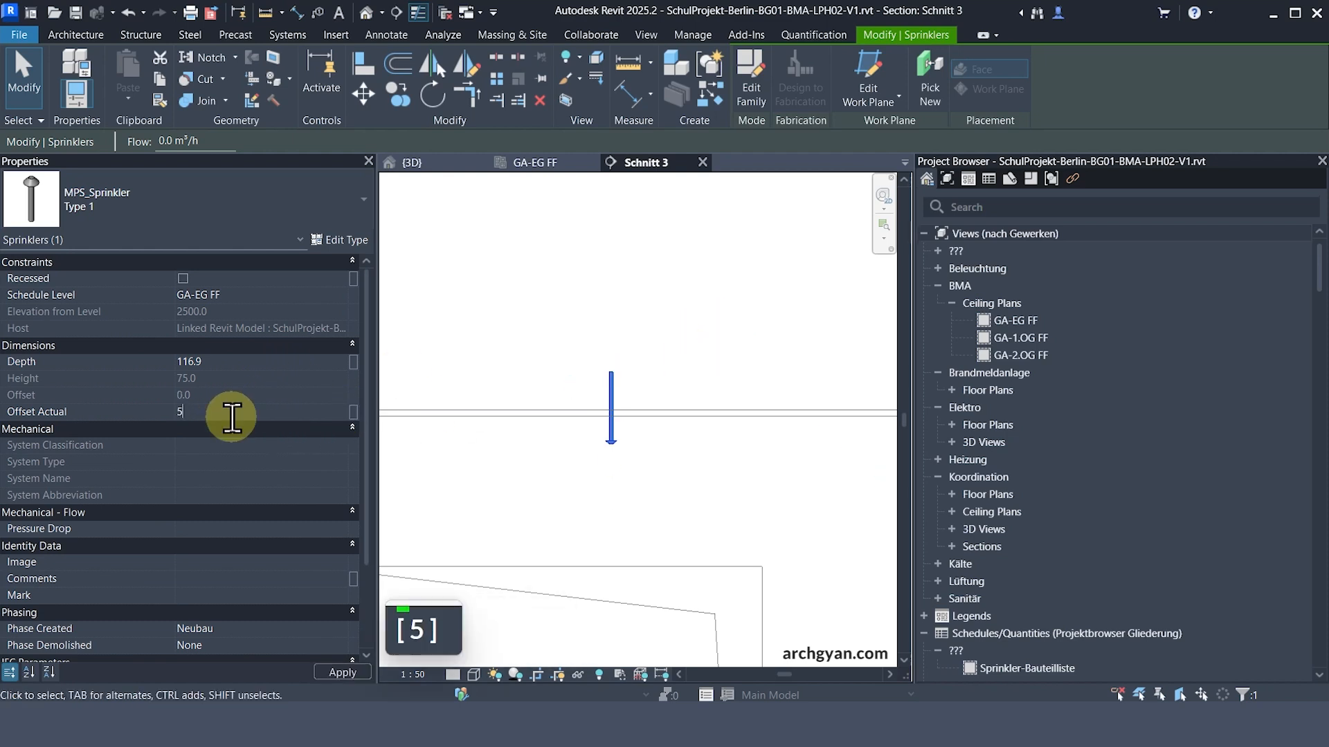
key(Return)
- Open the GA-EG FF ceiling plan, deselect the sprinkler and examine how it is displayed there
click(532, 162)
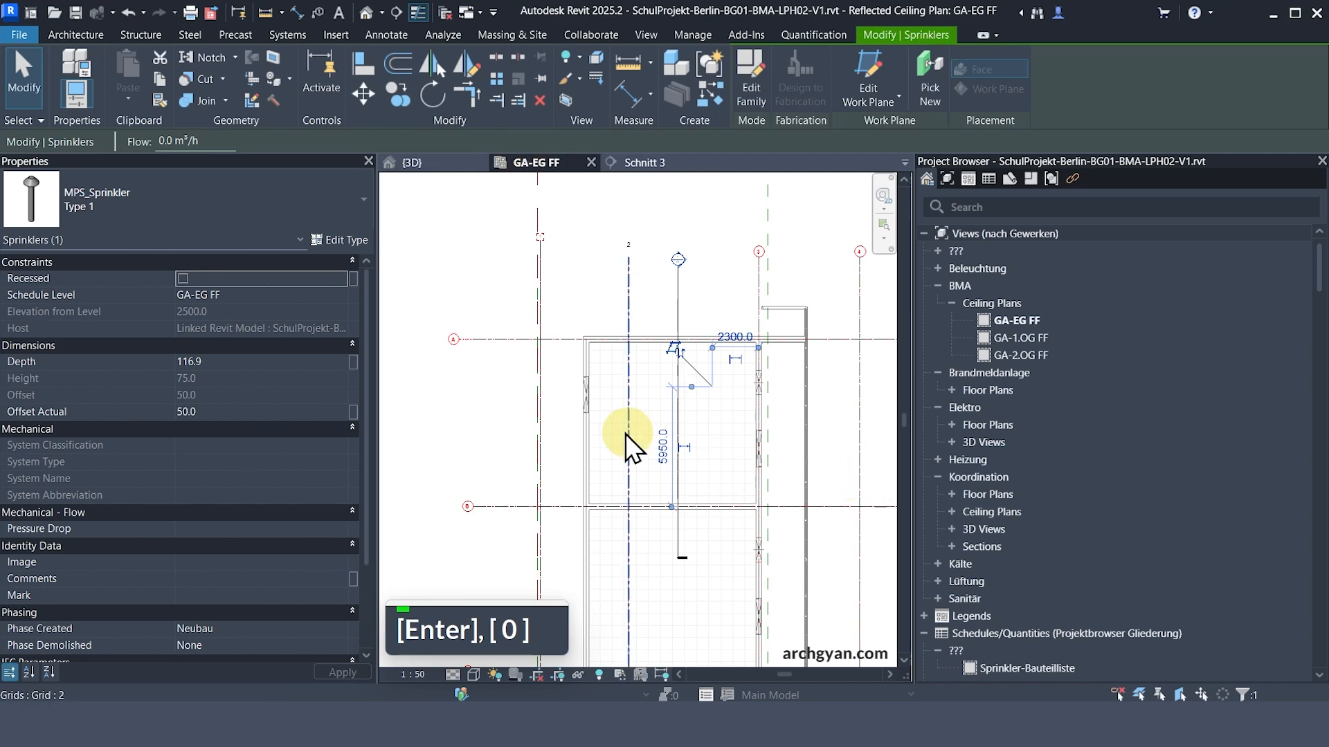
scroll(745, 376, up, 8)
key(Escape)
key(Escape)
scroll(733, 394, up, 2)
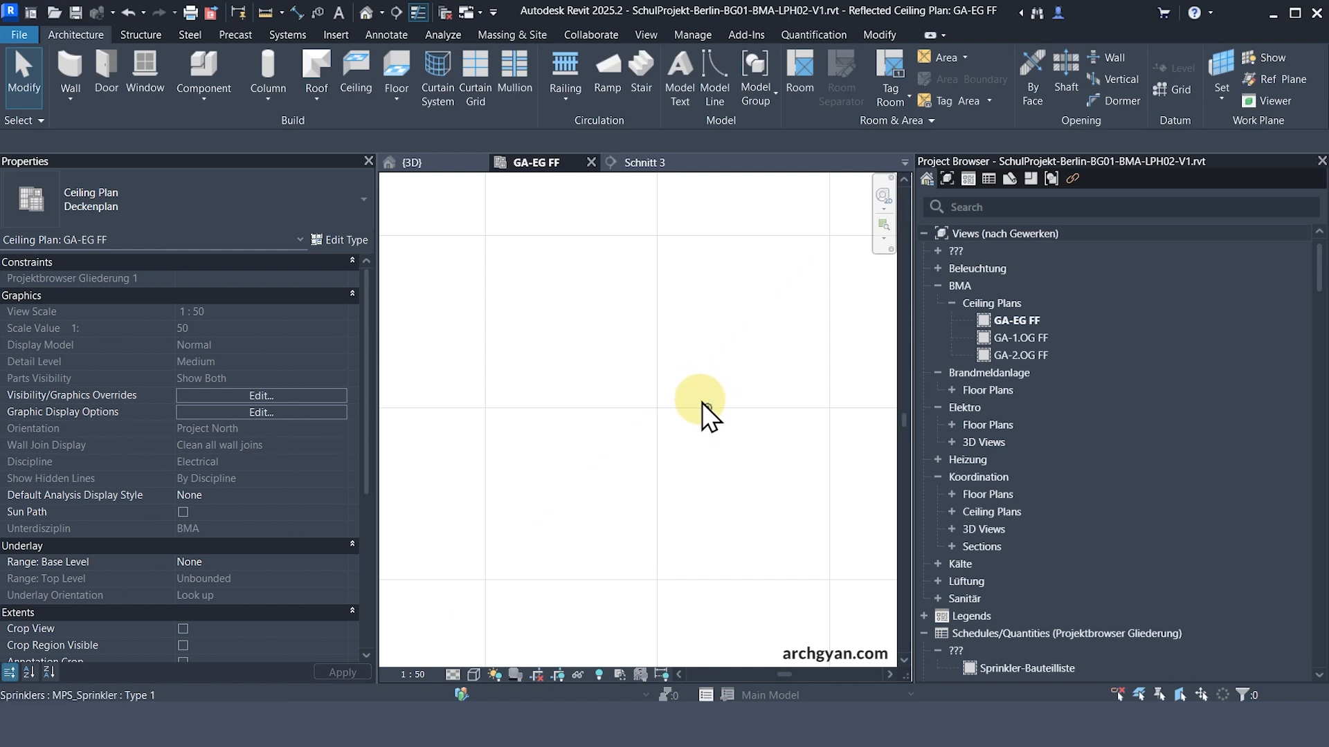
- Switch to the MPS_Sprinkler family's Ref. Level floor plan and examine the sprinkler's plan geometry
click(436, 166)
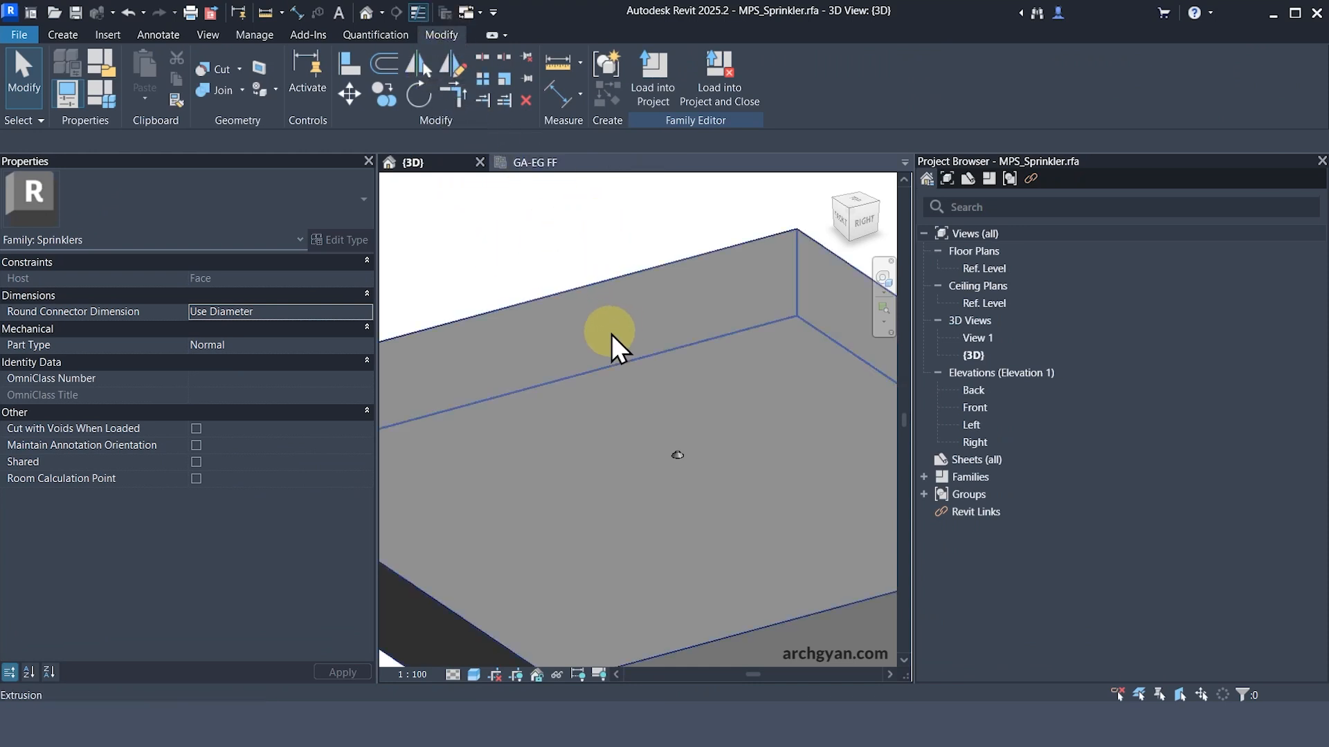
click(981, 271)
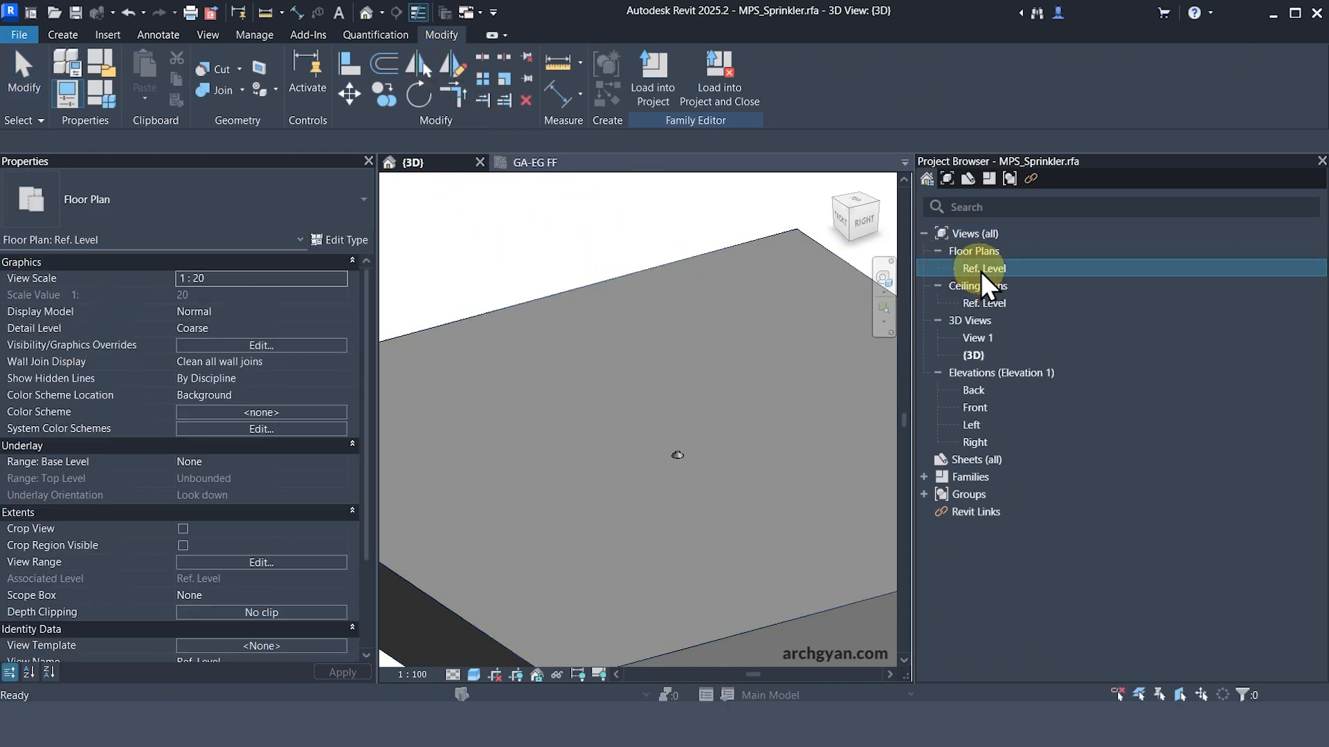
double_click(982, 271)
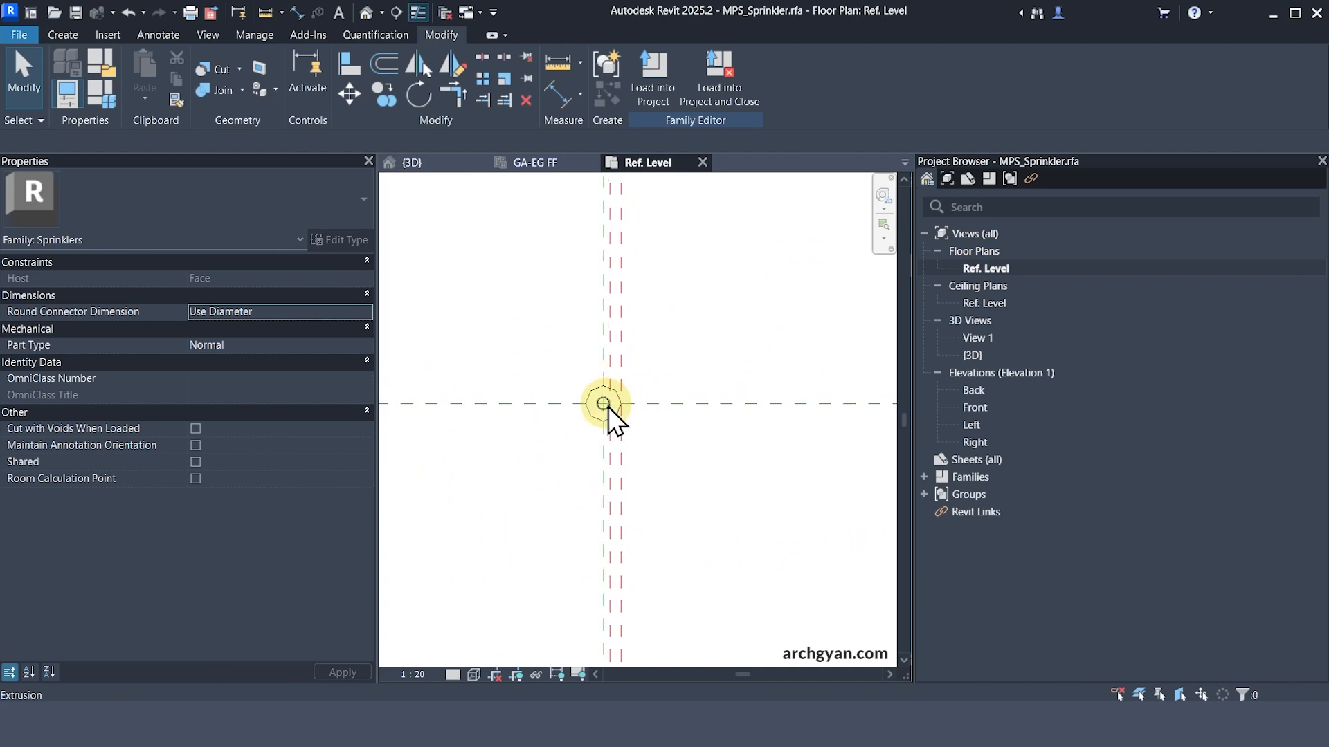
scroll(602, 406, up, 5)
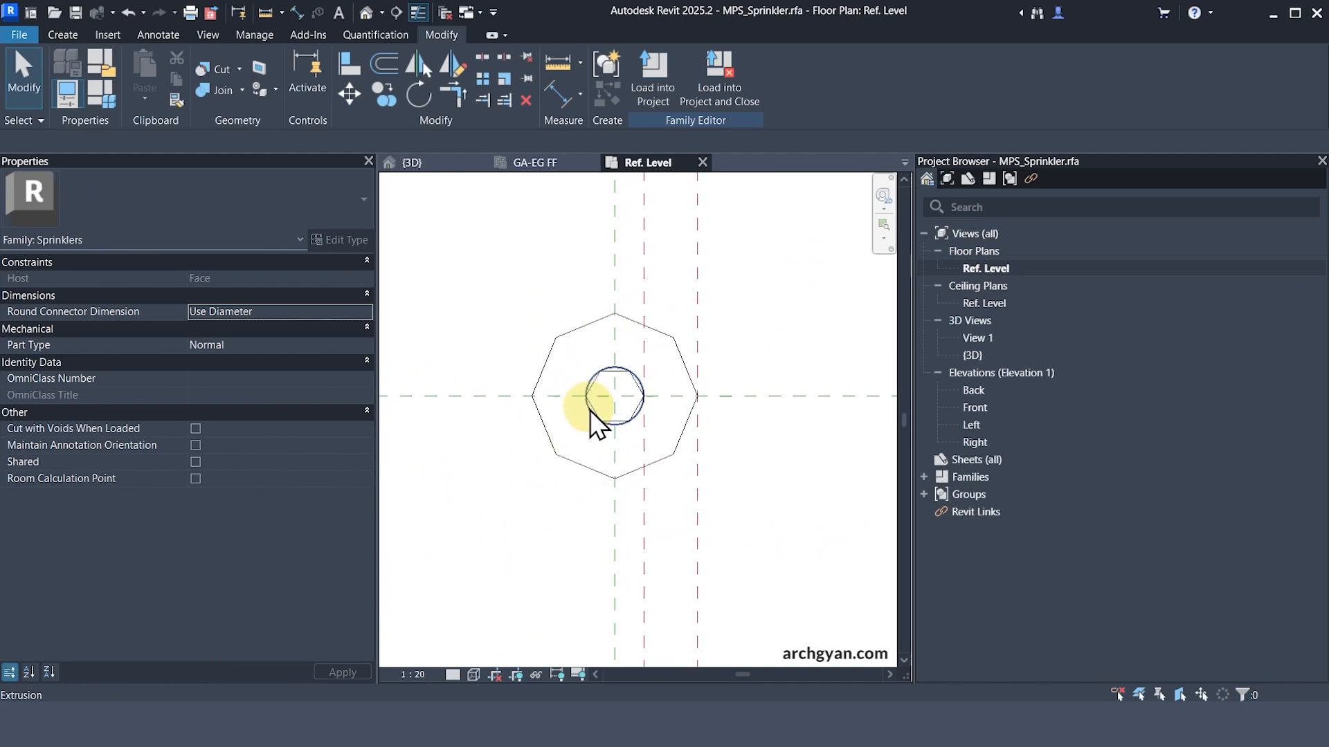
click(157, 35)
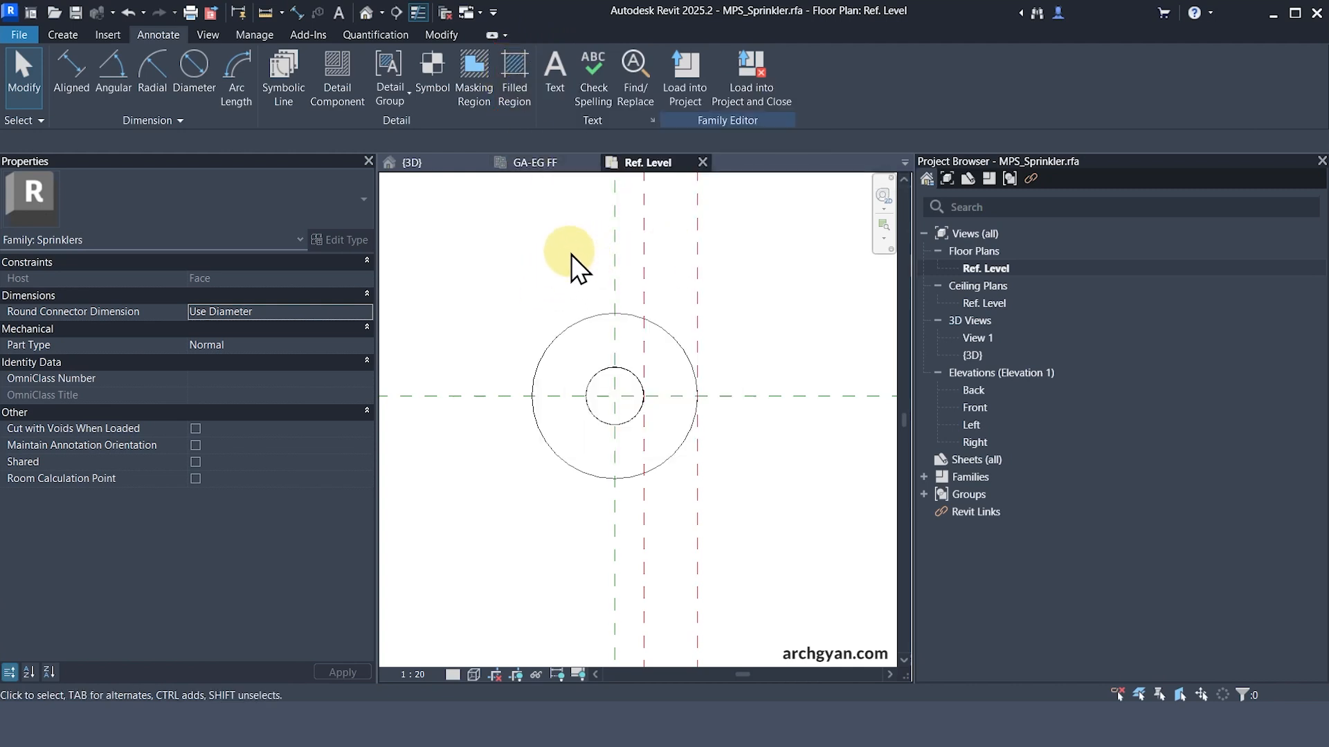
- Create a new family from the Metric Generic Annotation.rft template in the Annotations folder
click(18, 35)
mouse_move(42, 104)
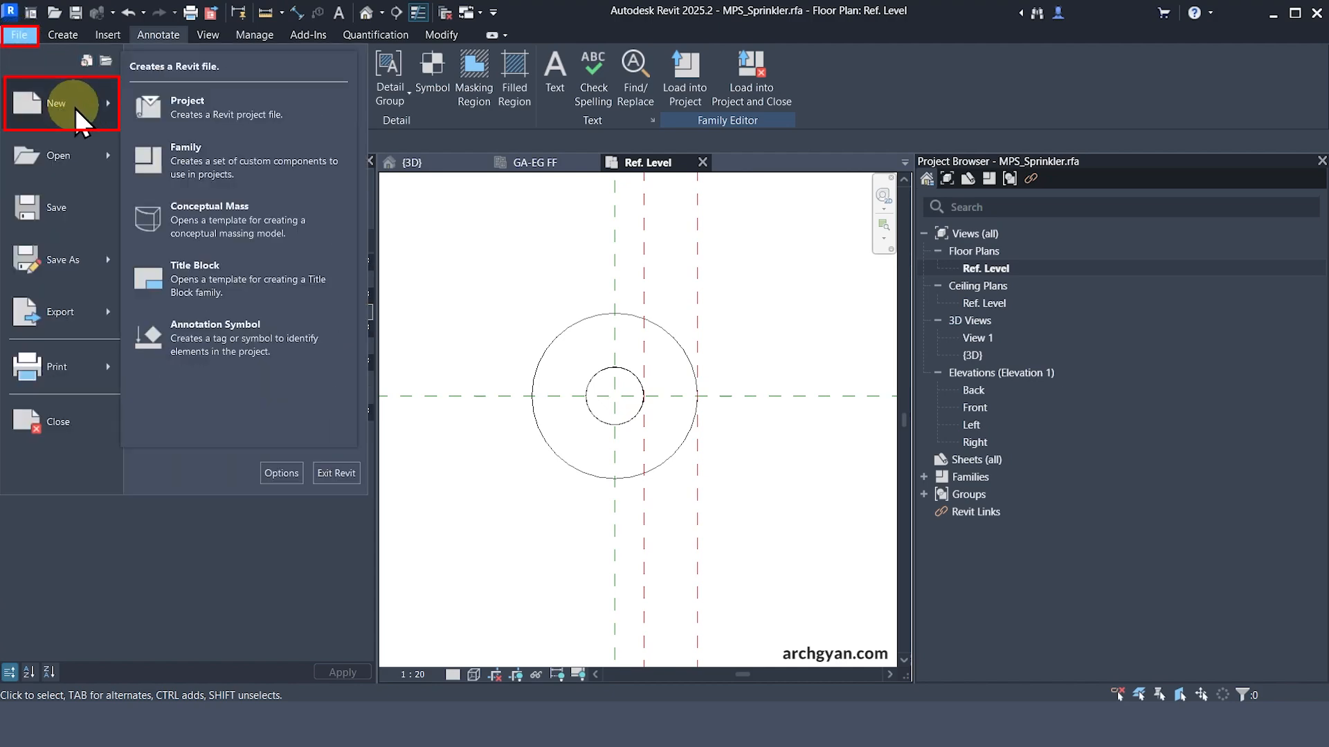
click(191, 153)
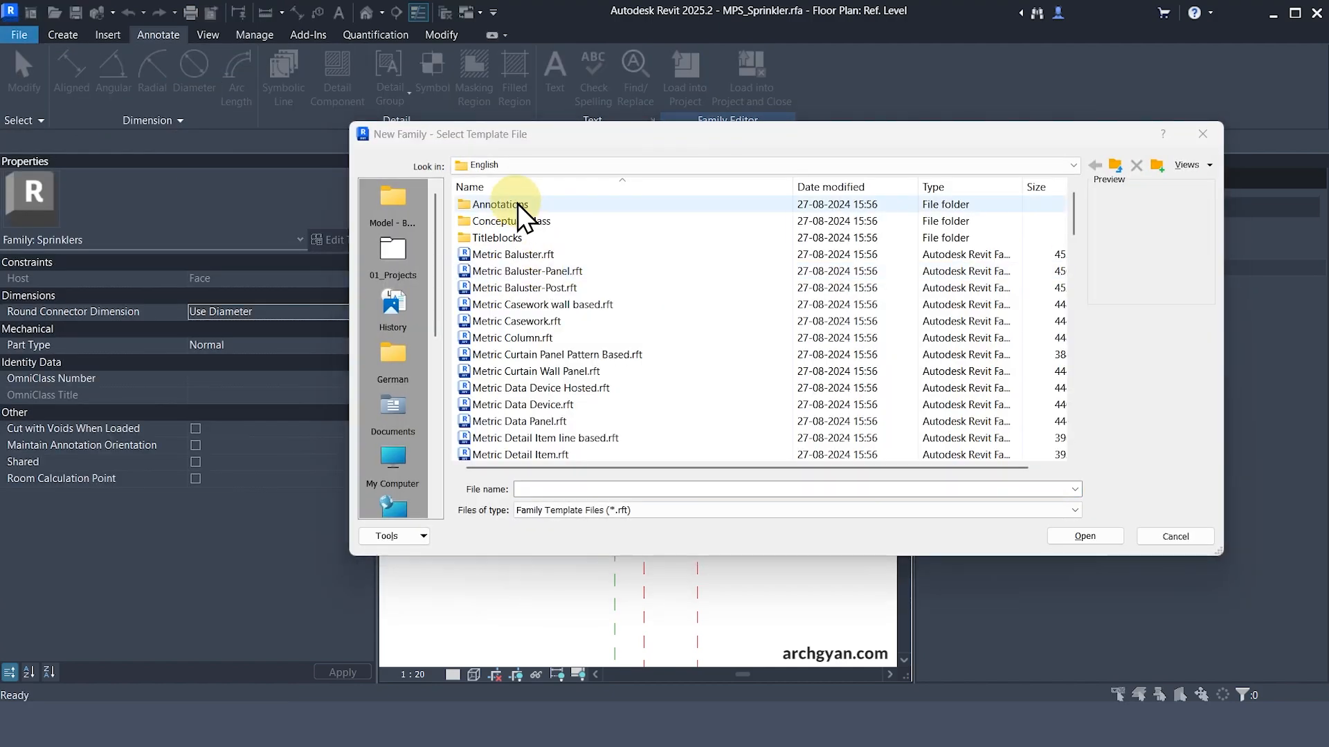
double_click(518, 203)
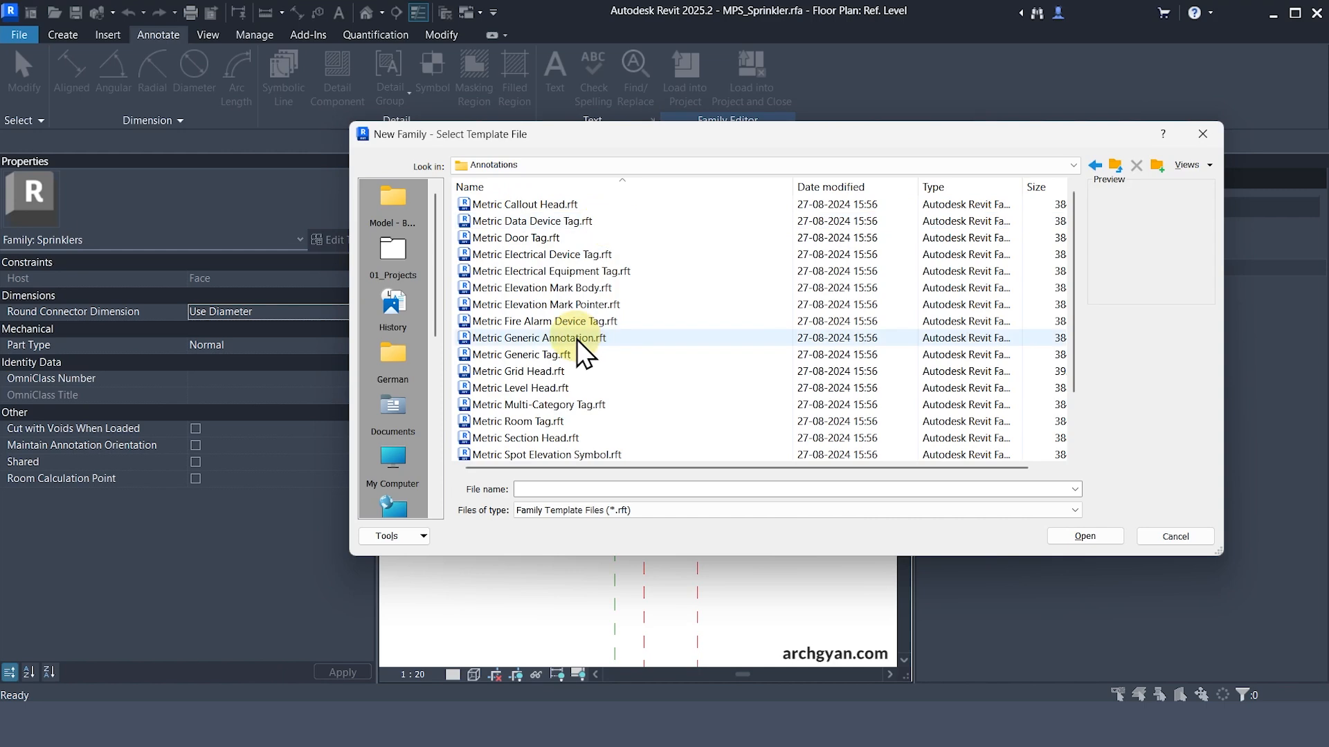
click(576, 338)
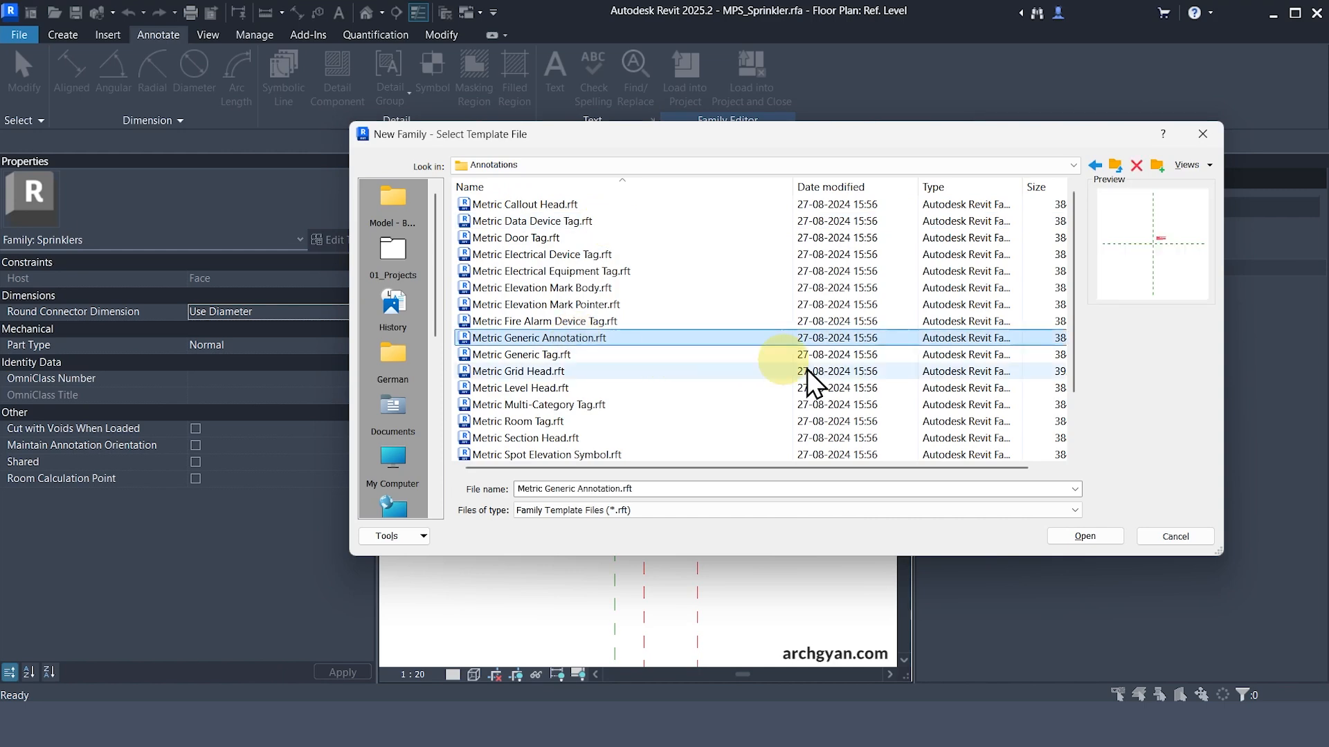
click(1087, 541)
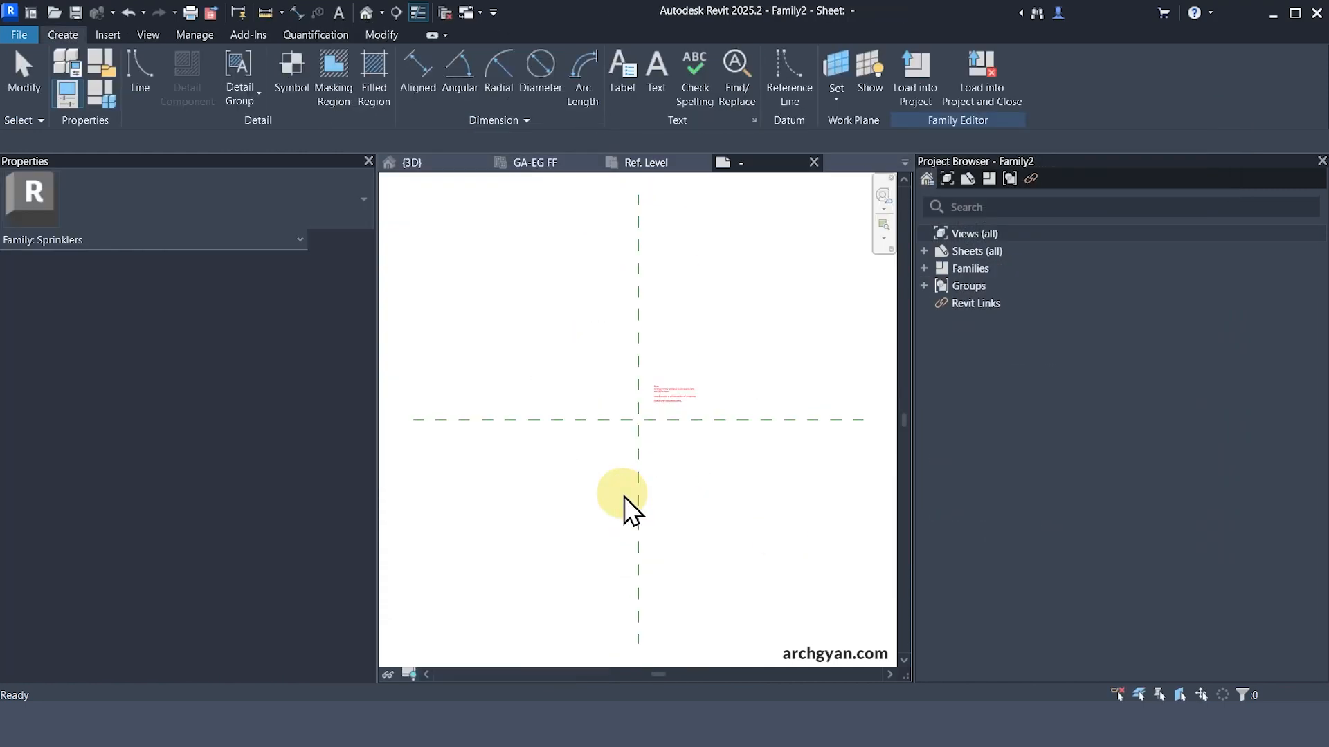
- Delete the template's red note text beside the reference plane intersection
scroll(626, 409, up, 1)
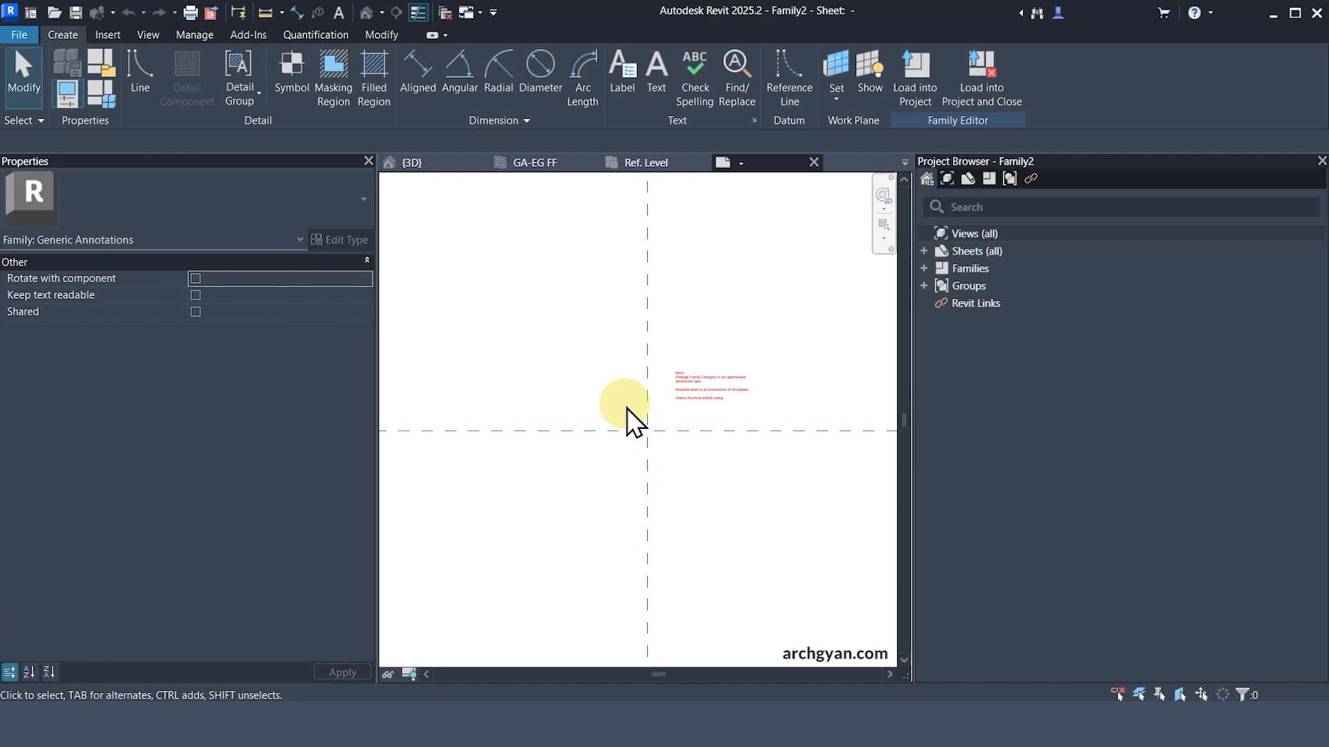
click(712, 401)
key(Delete)
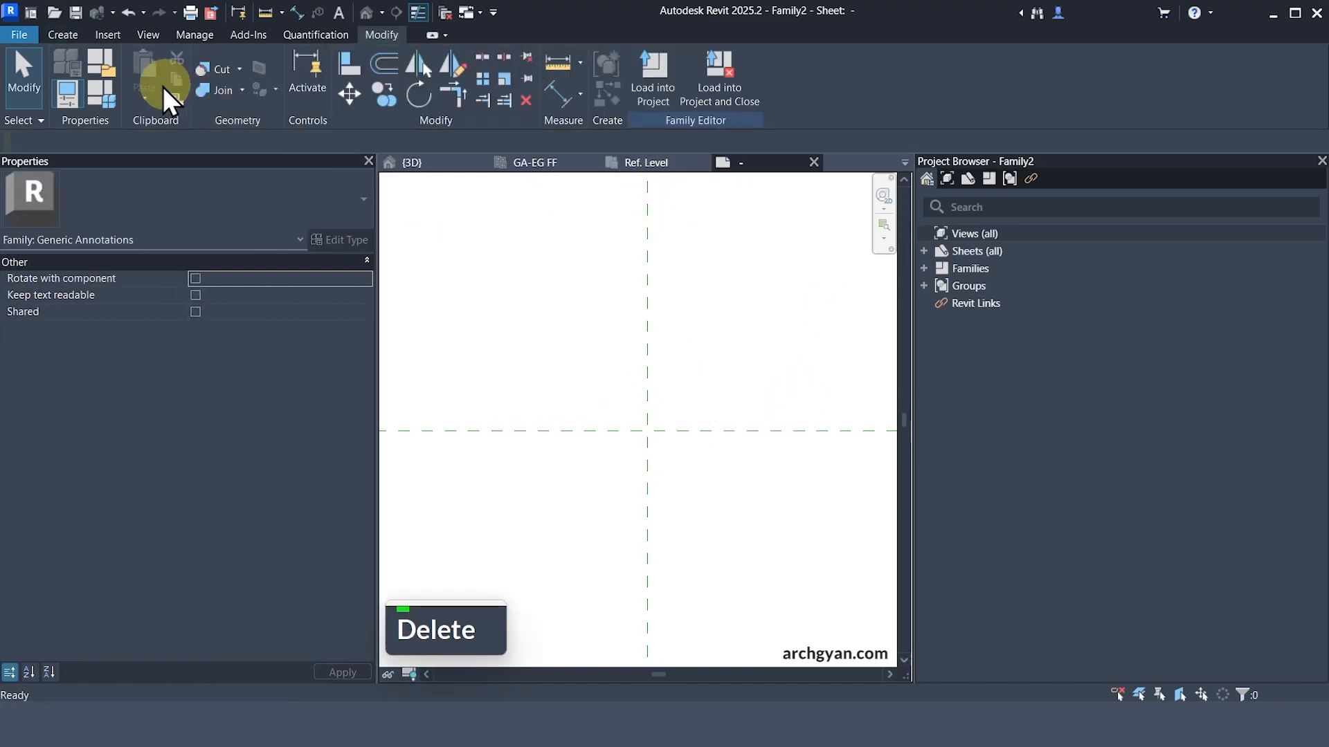
- Check the category and family parameters of the new annotation family
click(105, 57)
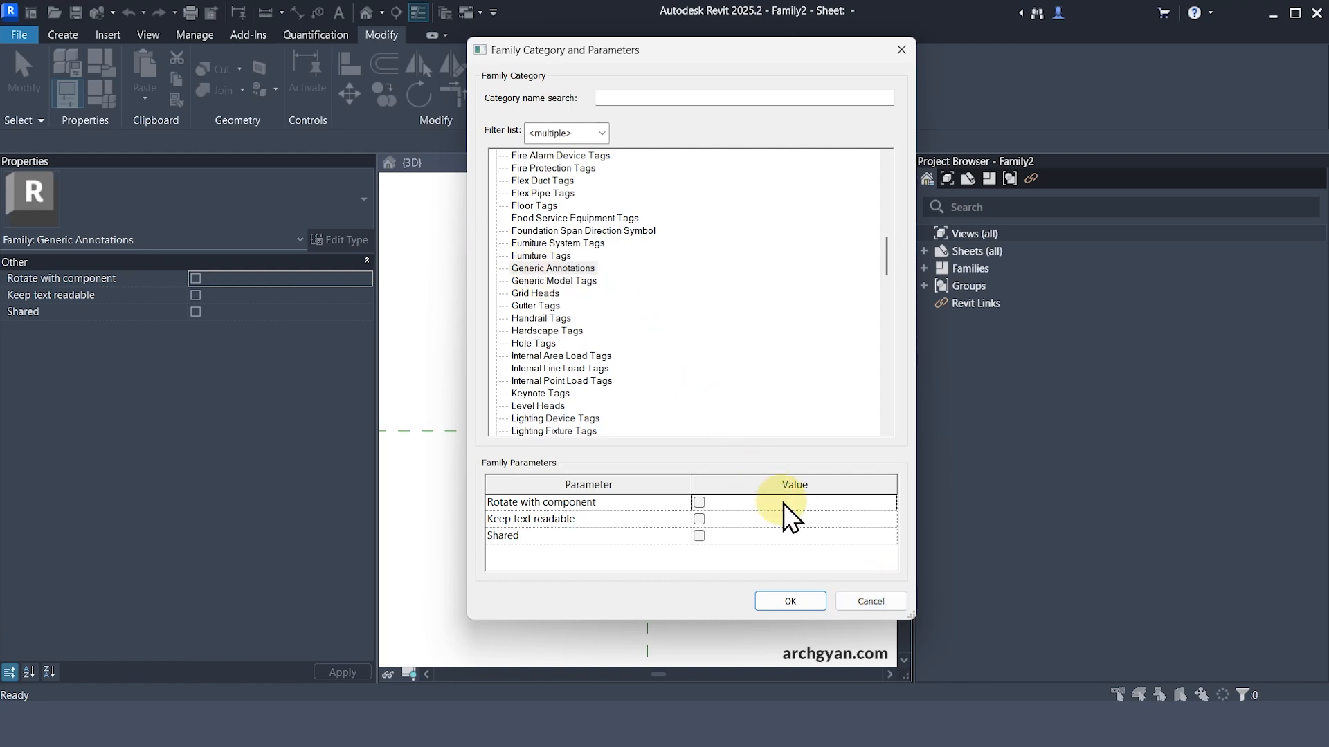
click(869, 606)
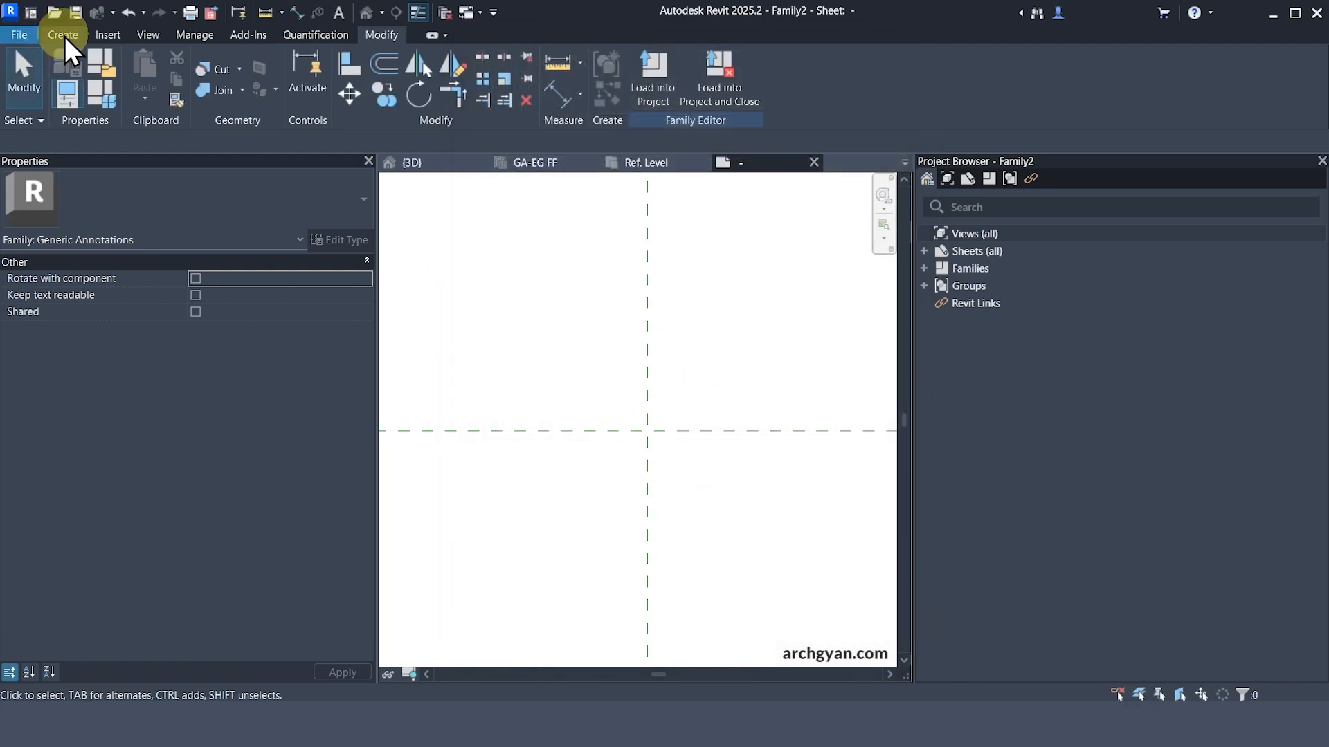
key(Escape)
key(Escape)
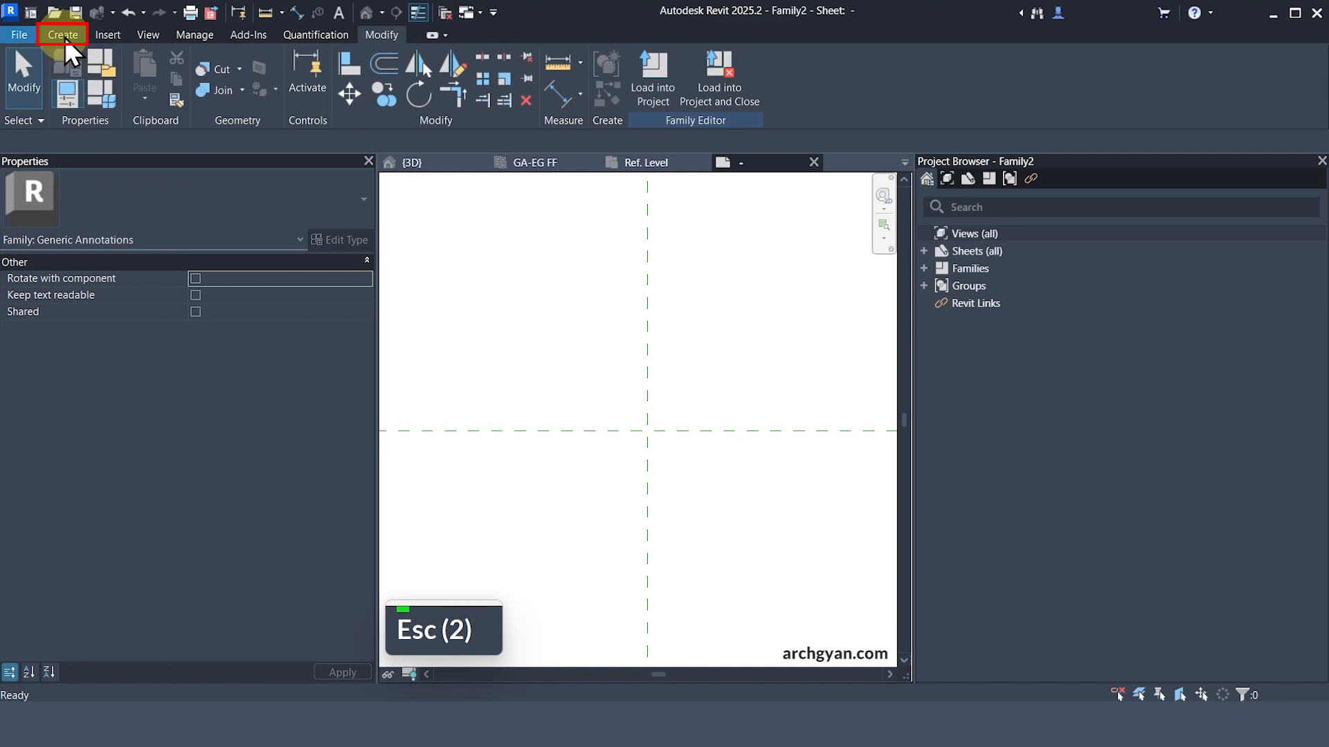
- Start a filled region and sketch a circular boundary of radius 25 mm centred on the reference plane intersection
click(72, 34)
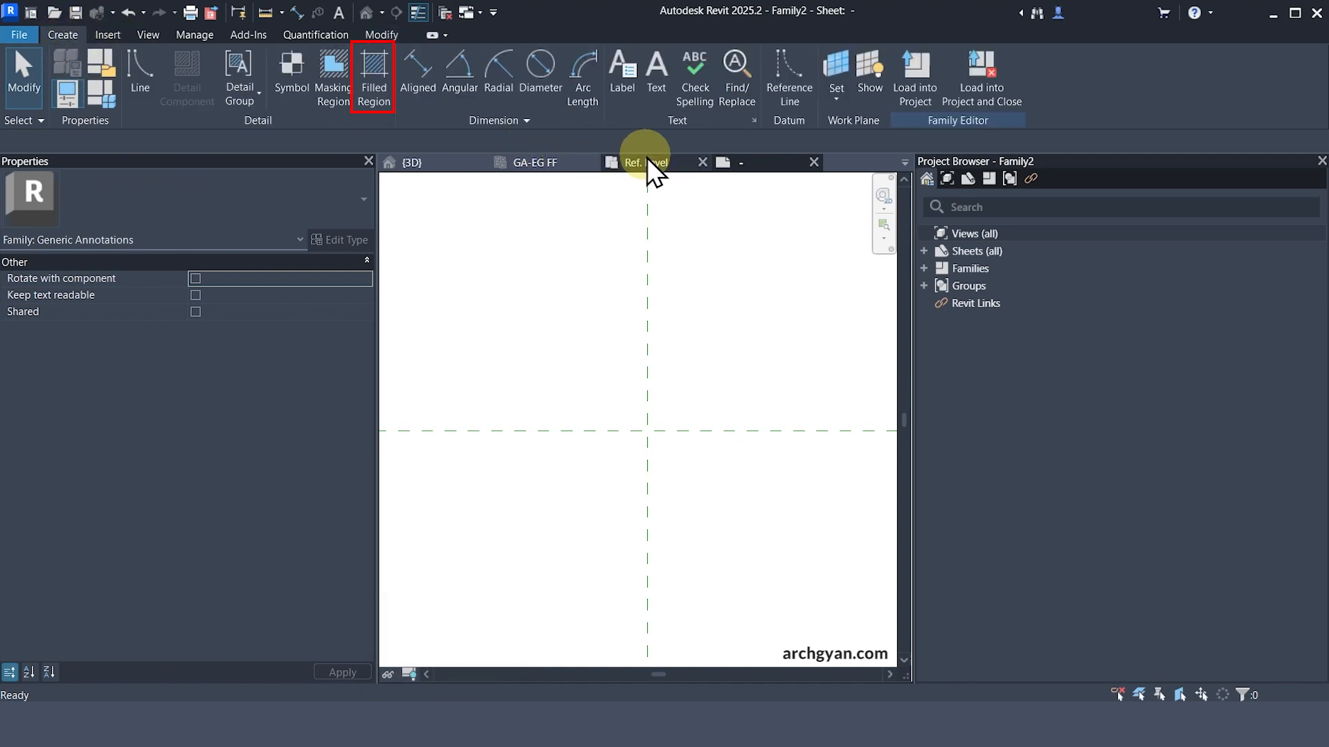
click(373, 74)
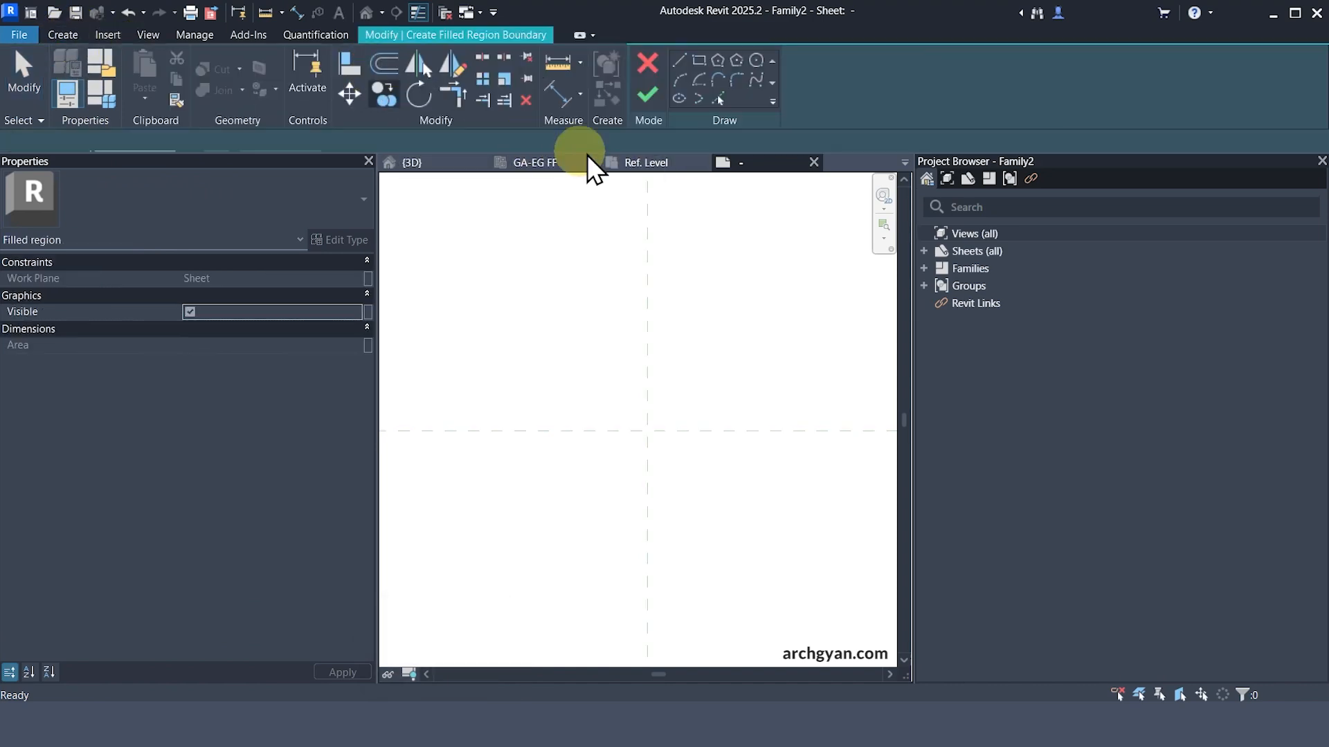
click(756, 61)
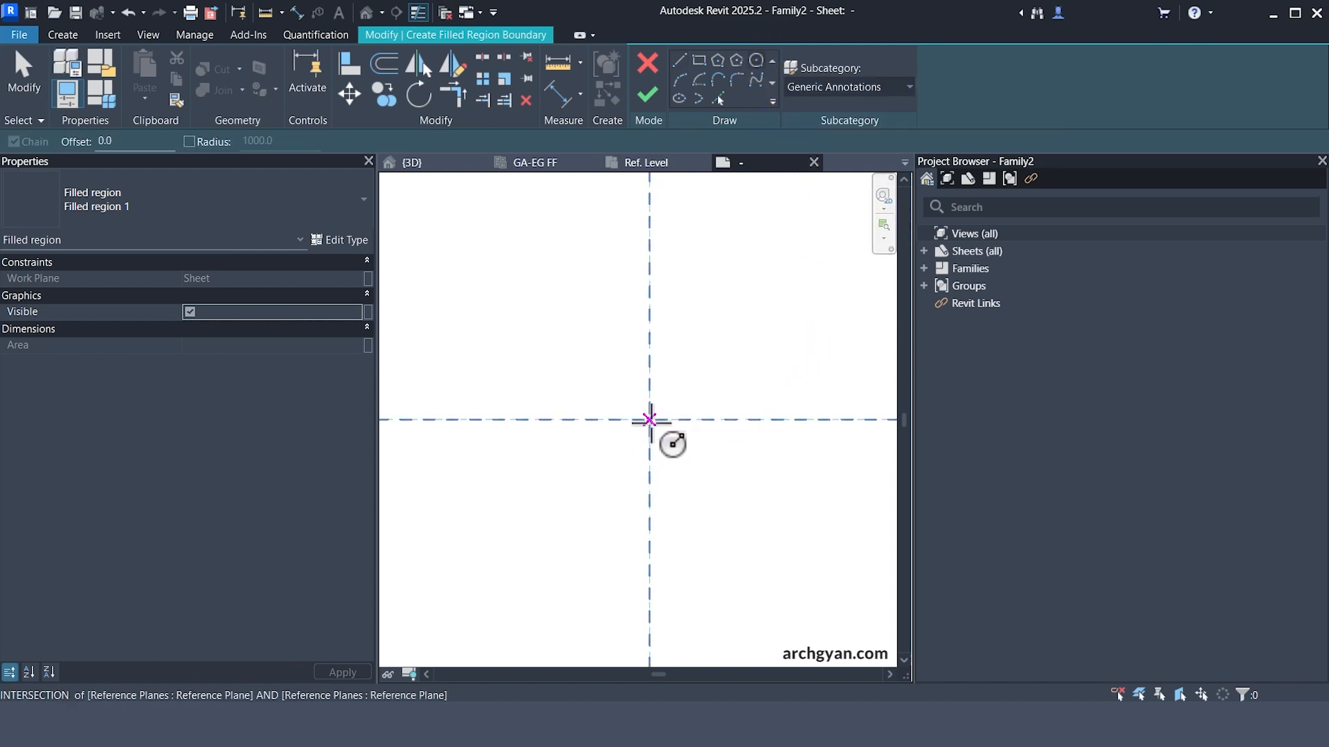
click(649, 418)
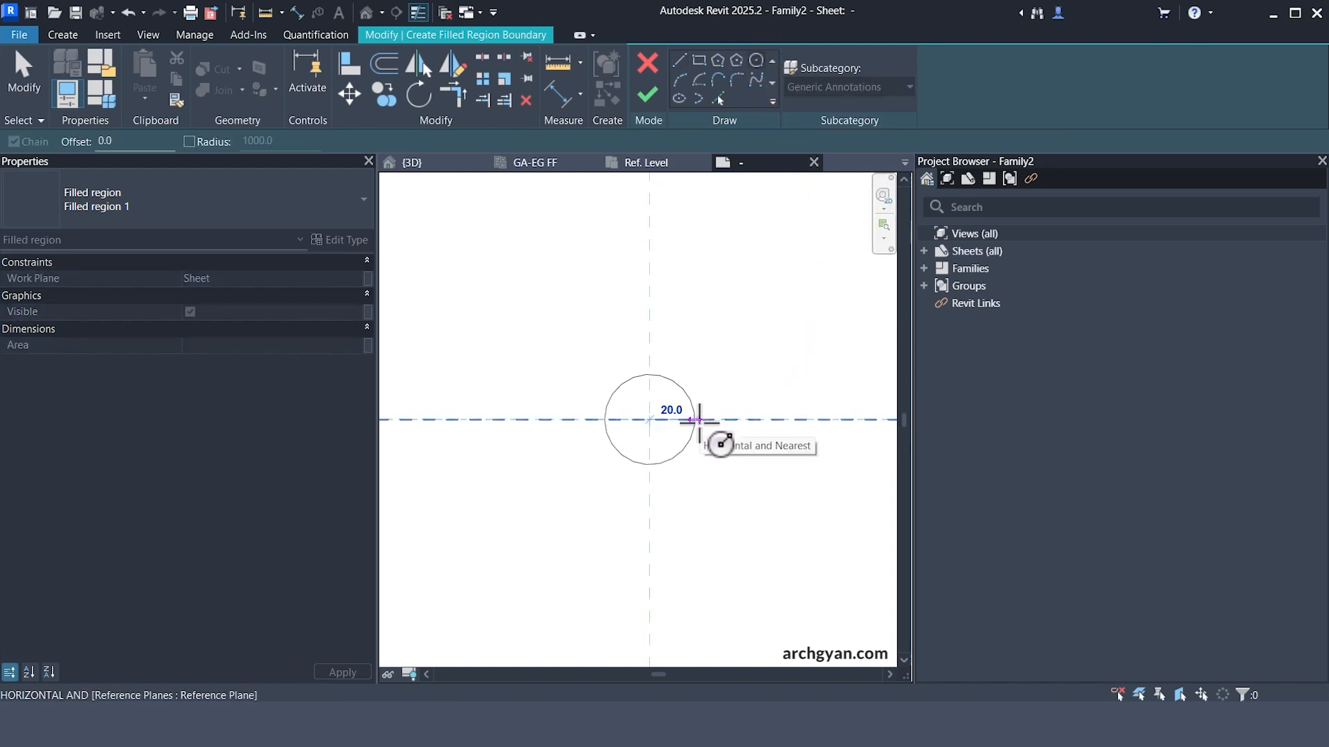
click(706, 419)
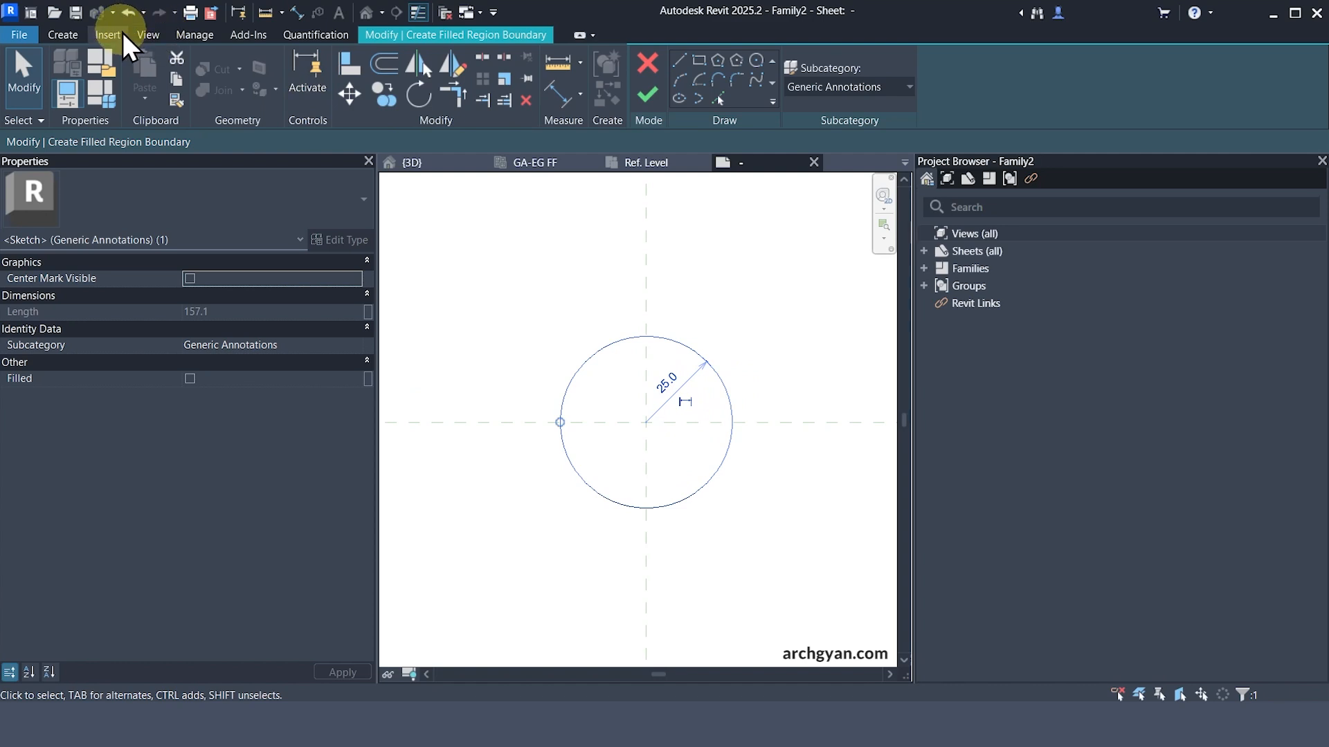
- Add a diameter dimension to the circular filled region boundary
click(76, 40)
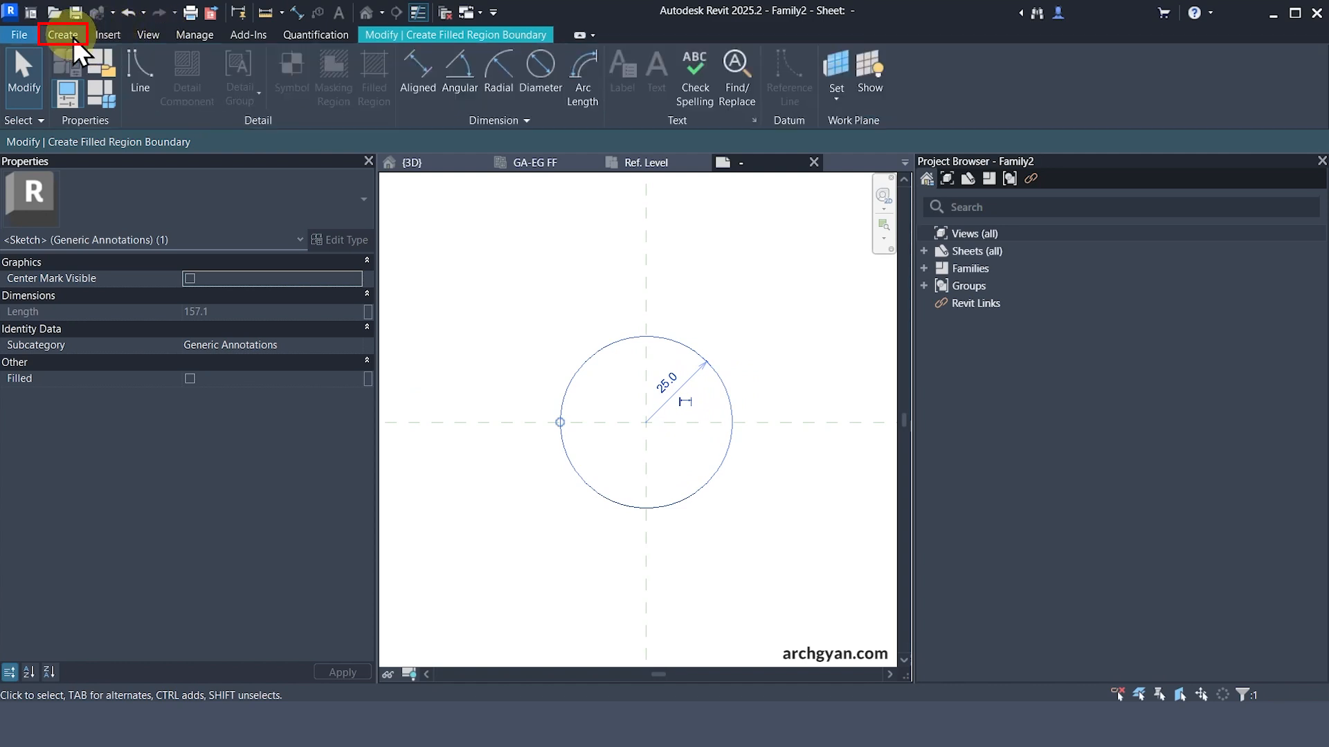
click(546, 61)
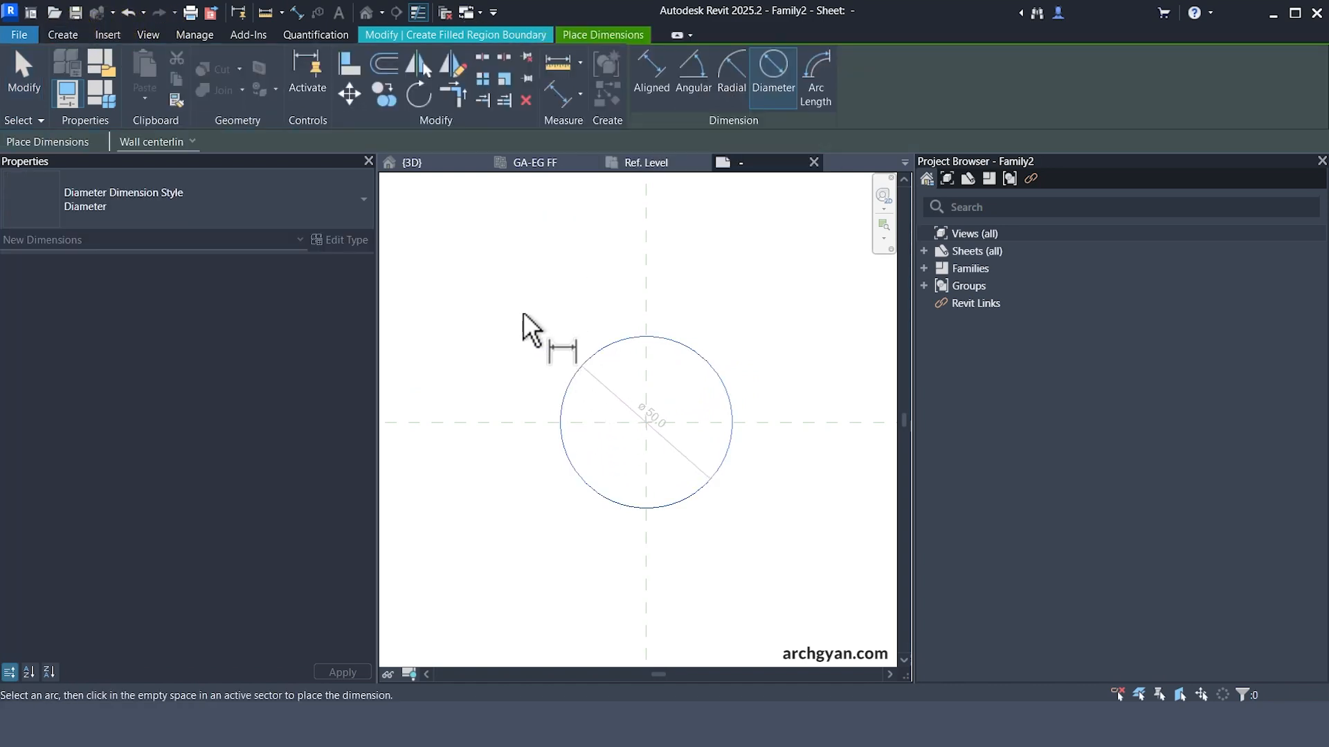
key(Escape)
key(Escape)
key(Escape)
key(Escape)
key(Escape)
key(Escape)
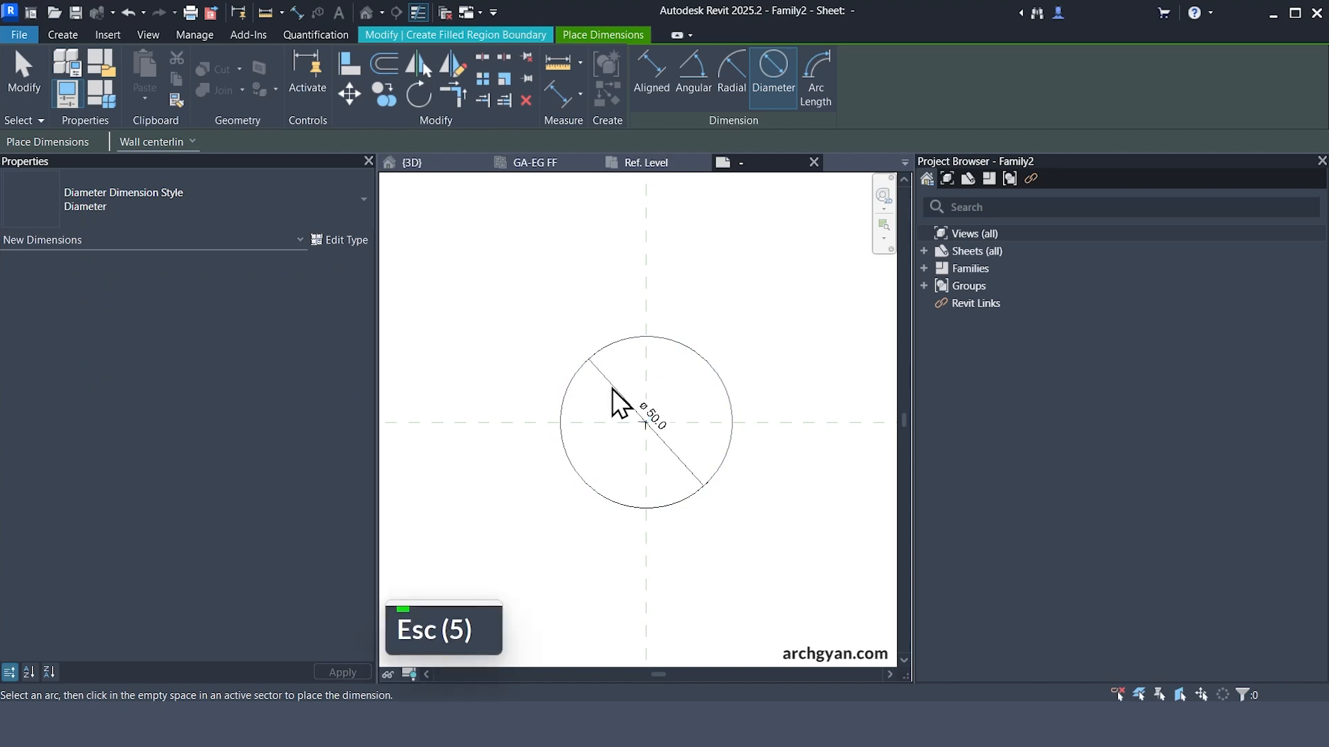
- Label the circle's diameter dimension with a new type-based family parameter named Symbol Dia
click(612, 389)
click(810, 76)
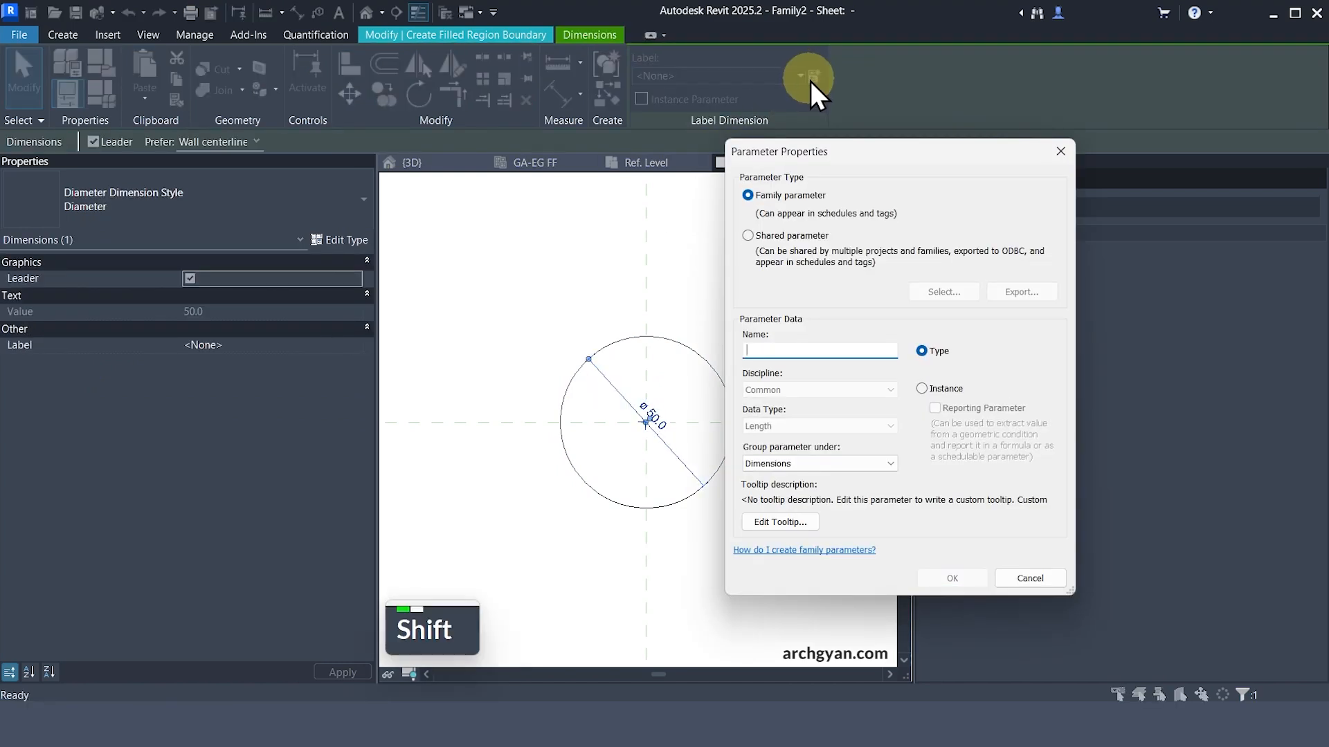
text(Symbol Dia)
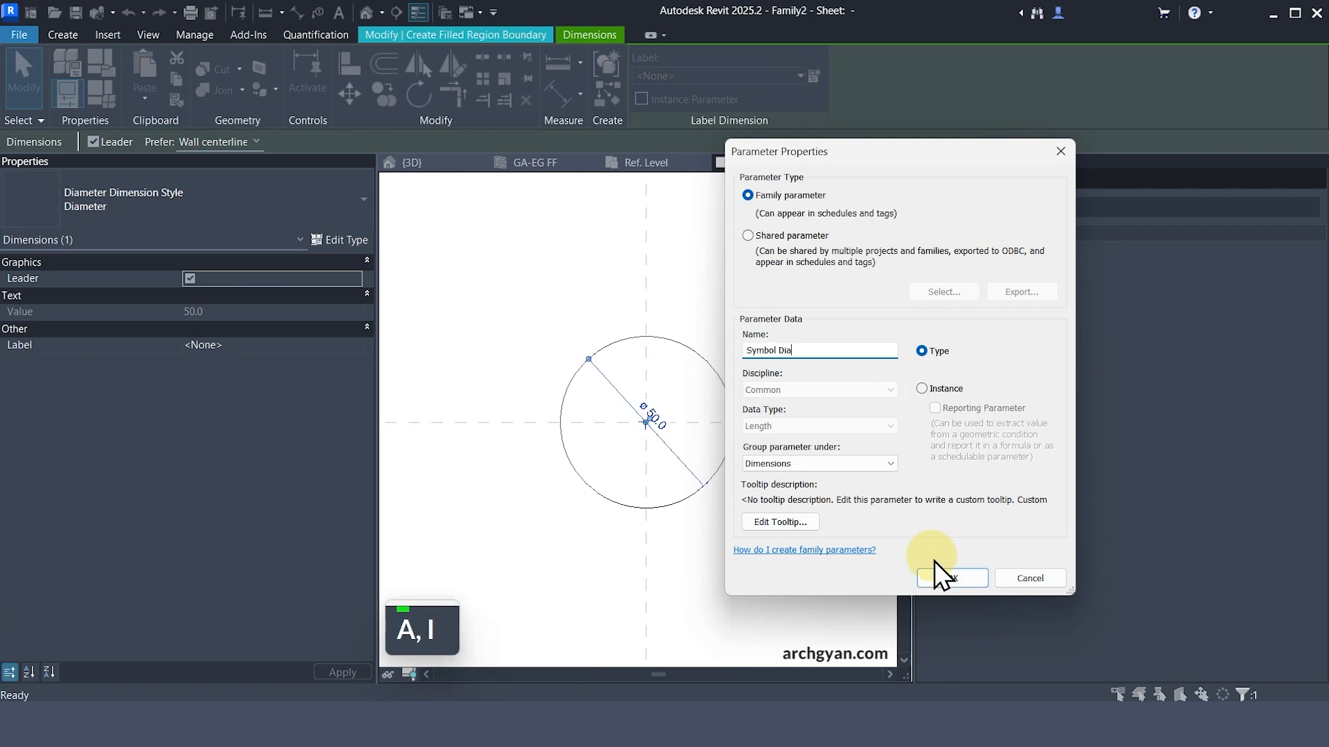
click(941, 578)
key(Escape)
key(Escape)
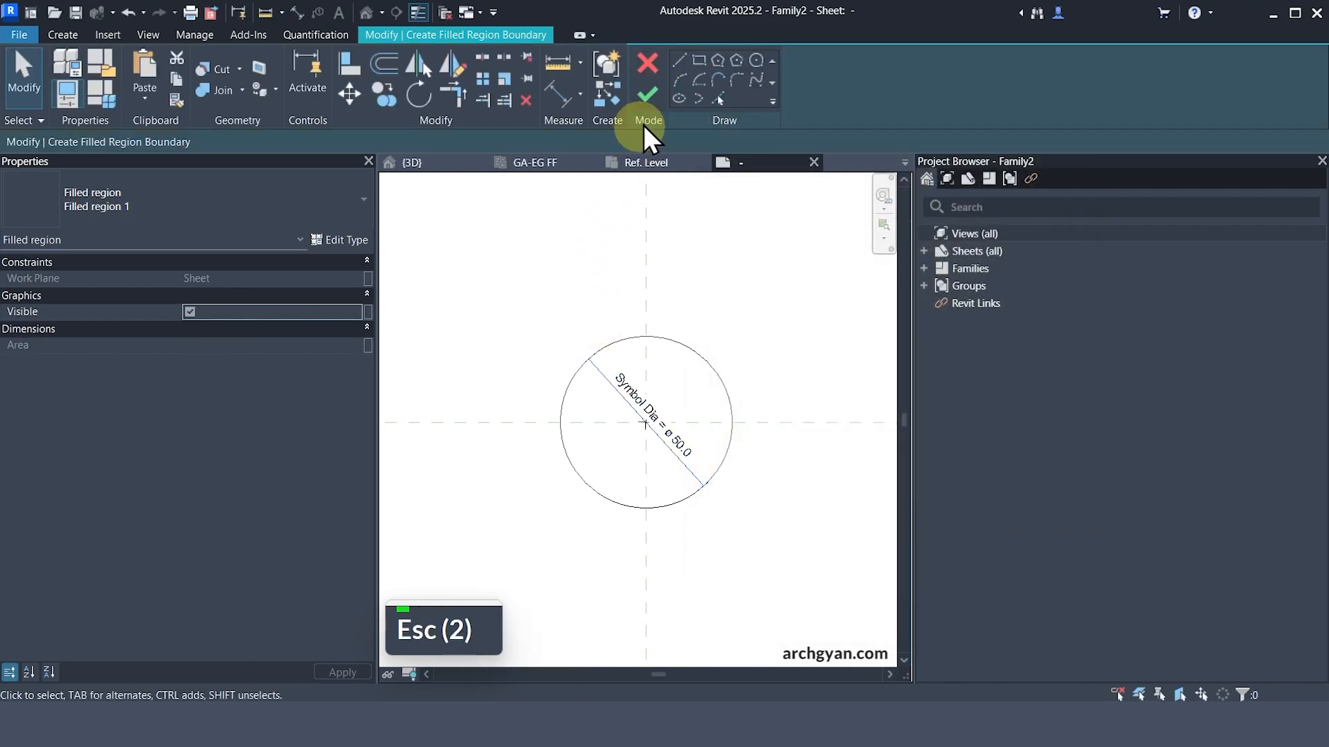
- Duplicate the filled region type under the name Filled region Red
click(333, 241)
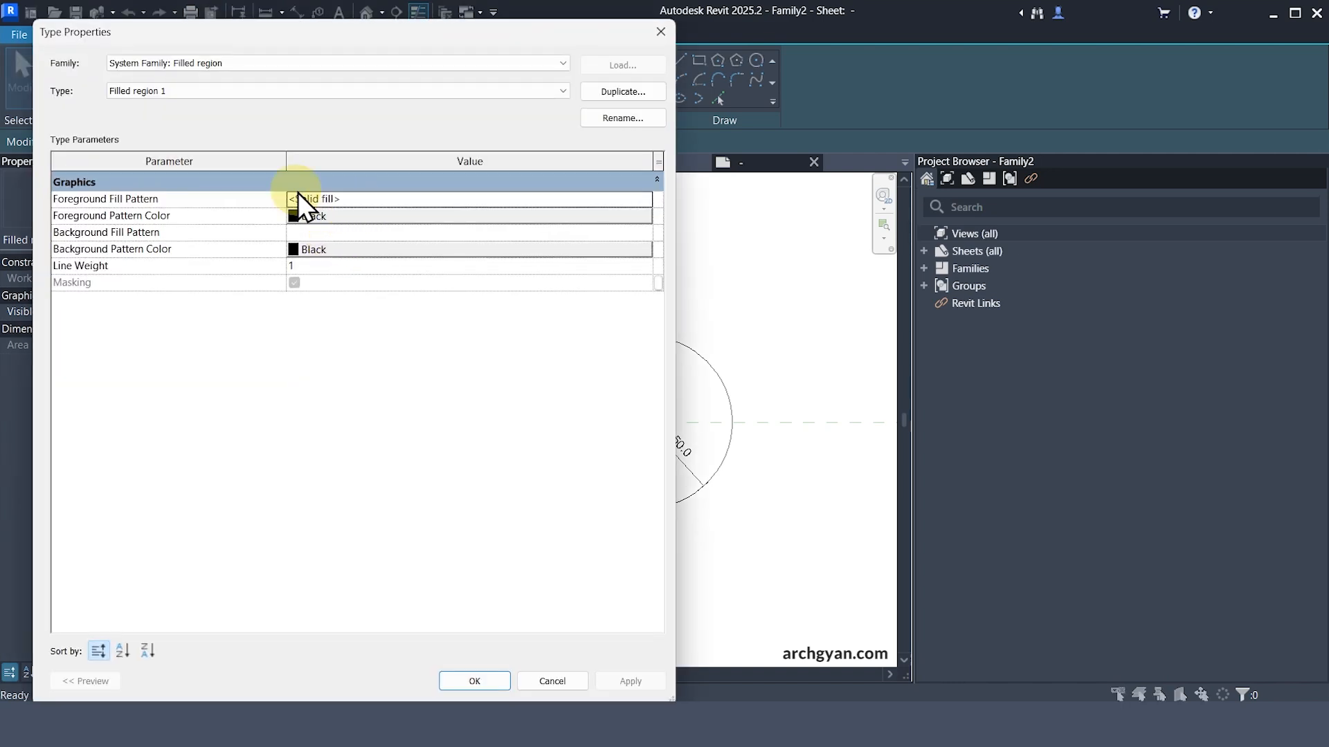
click(614, 94)
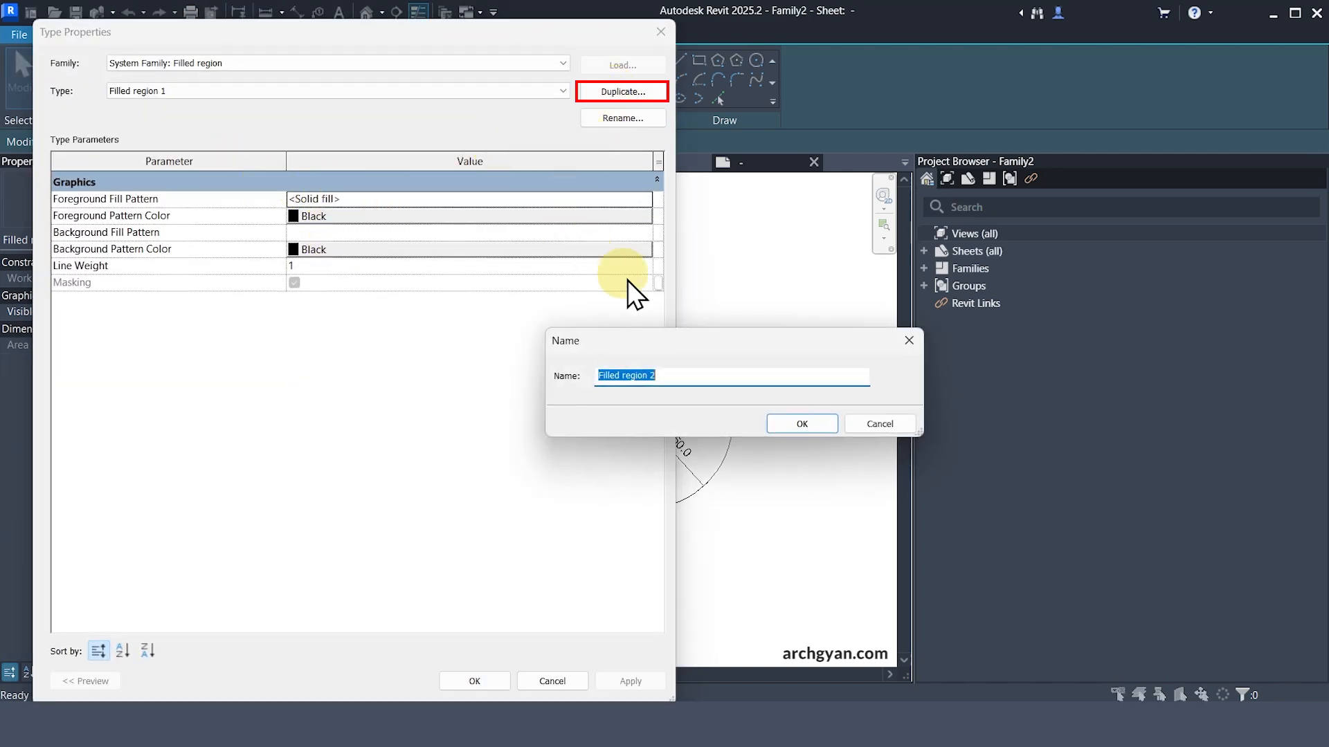
key(BackSpace)
text(Red)
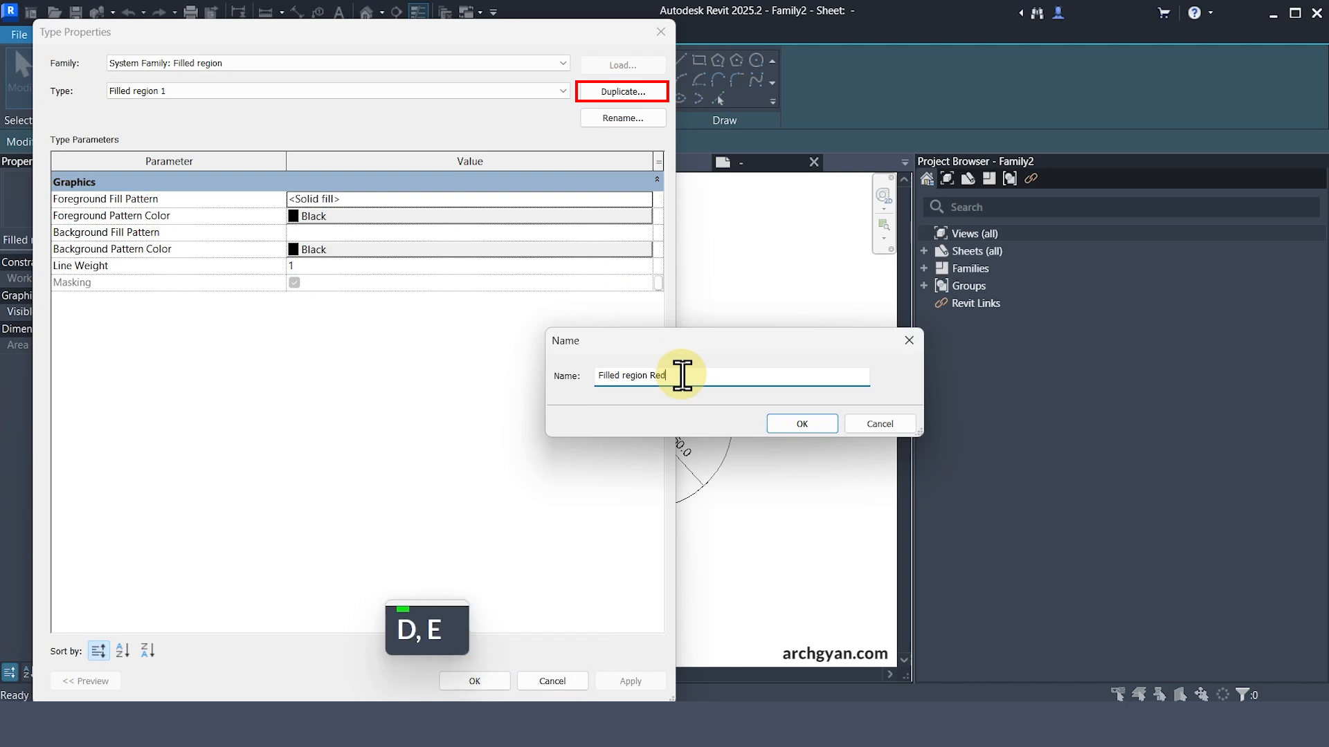
key(Return)
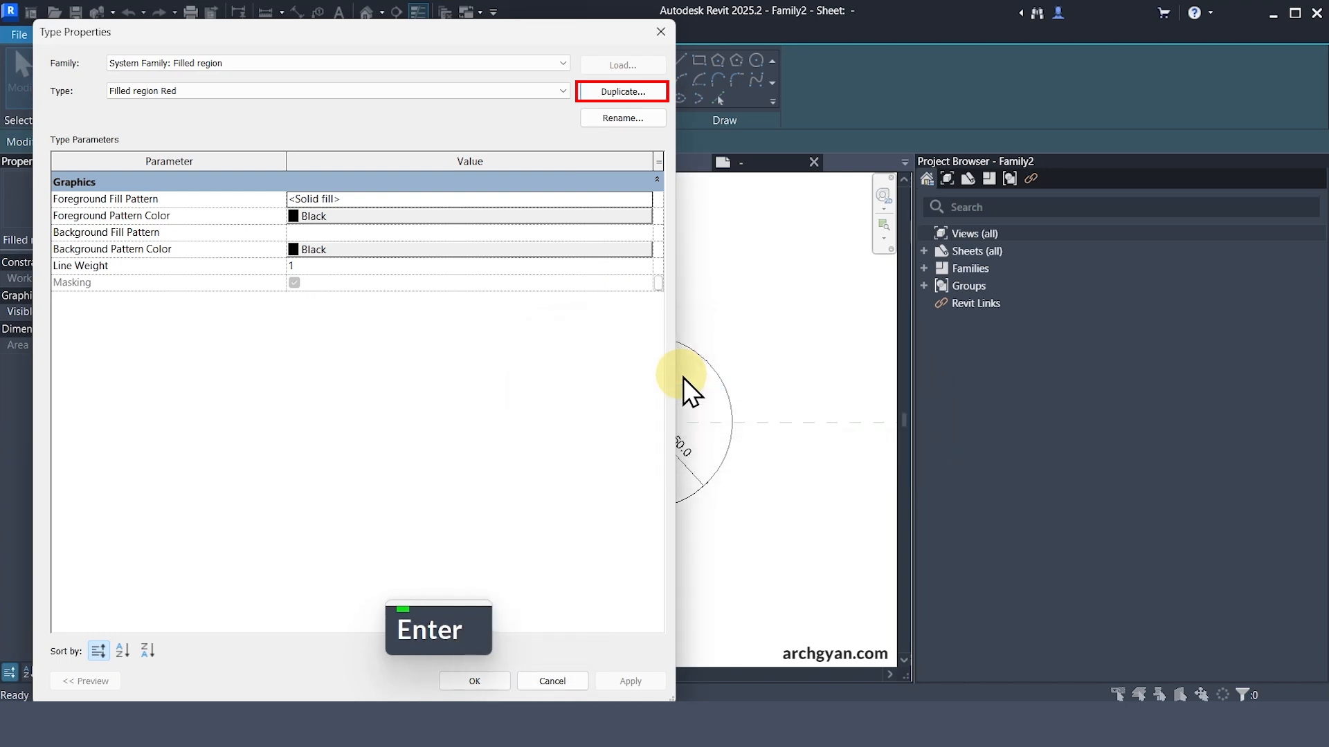
- Set the foreground and background pattern colors of the Filled region Red type to red and apply the type
click(322, 220)
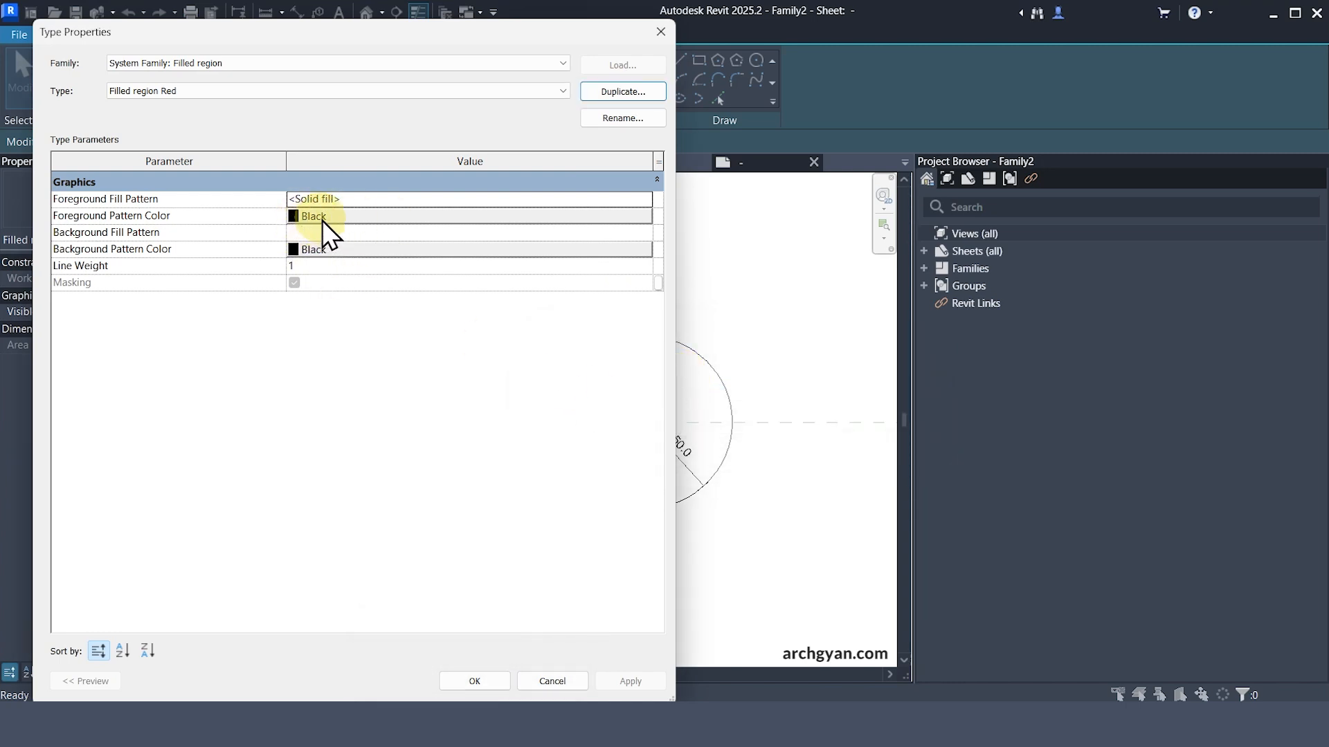
click(206, 382)
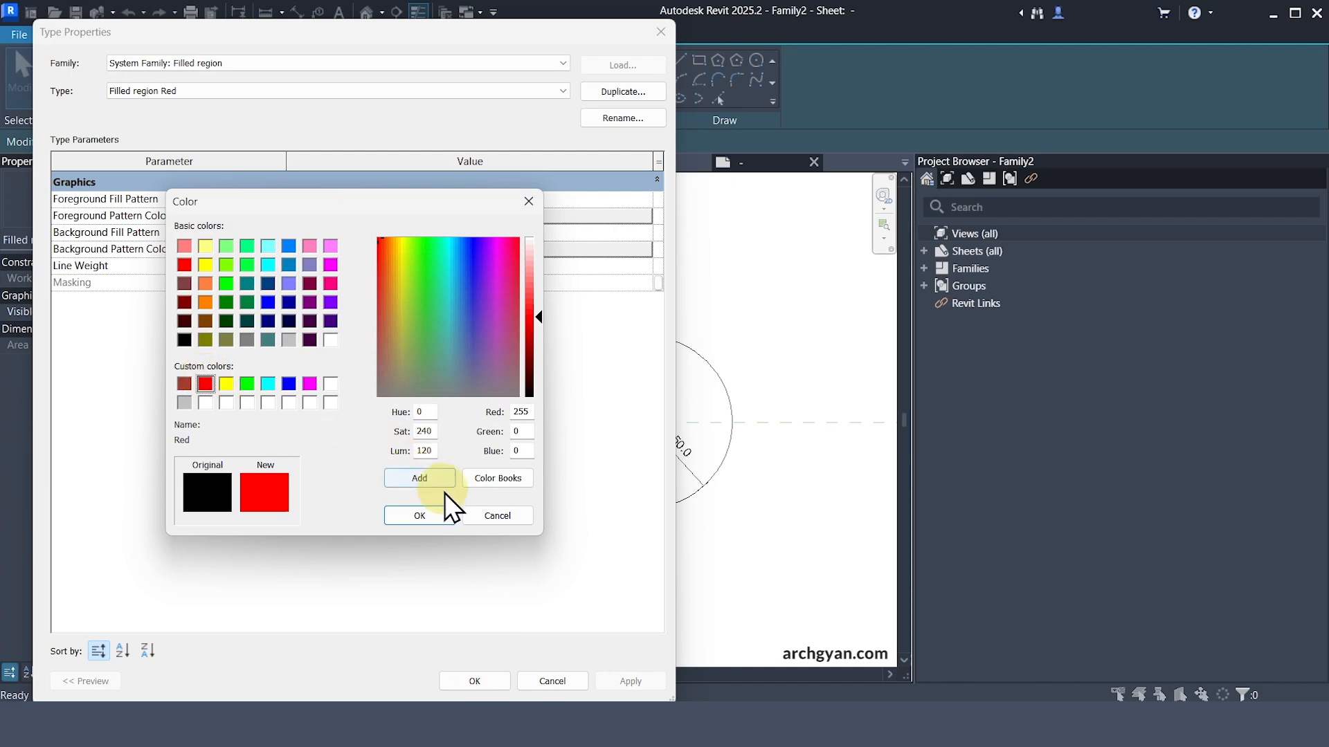
click(408, 508)
click(320, 250)
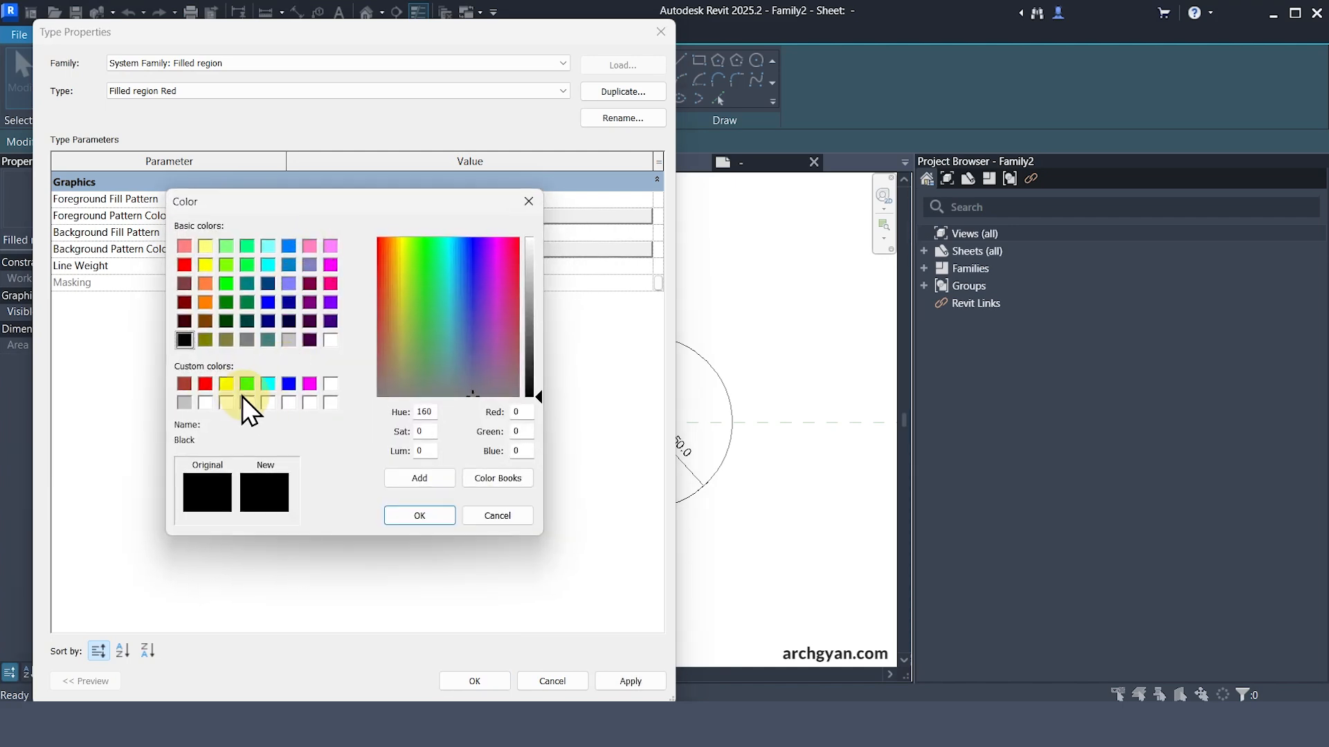
click(206, 382)
click(412, 516)
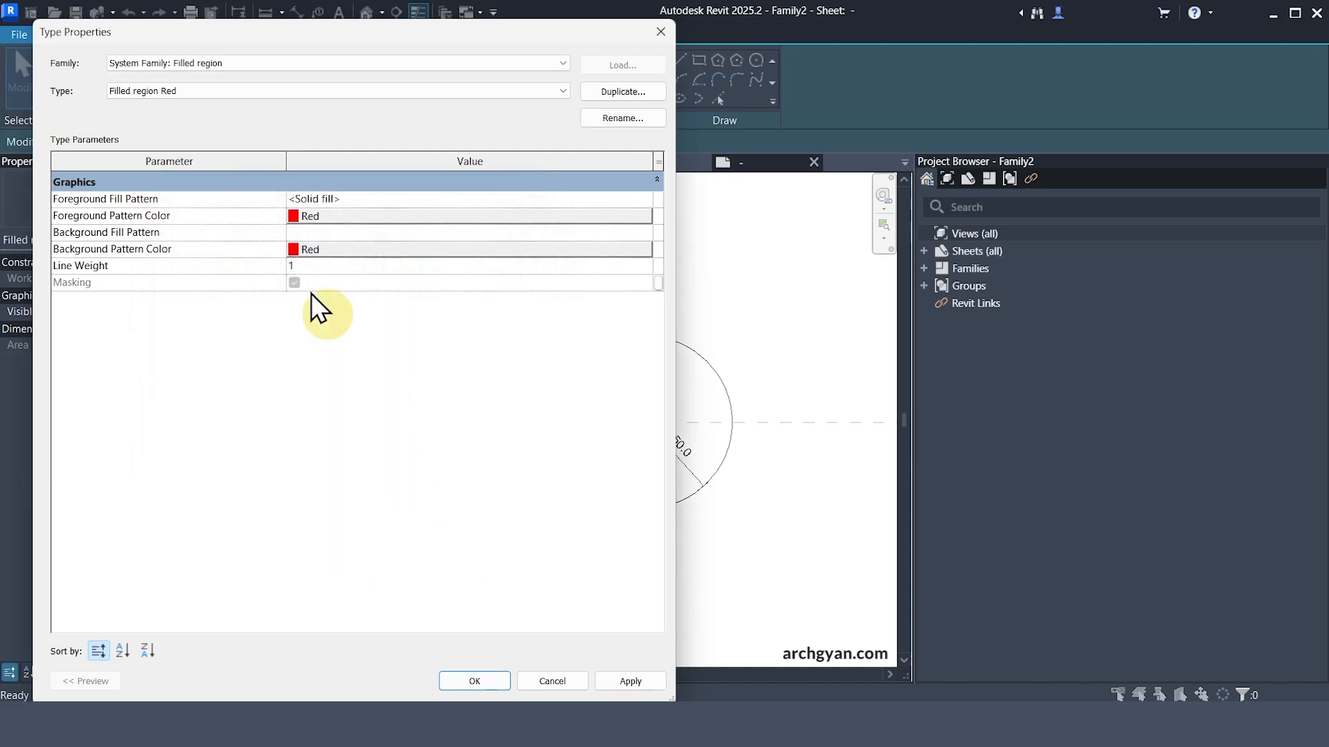
click(496, 682)
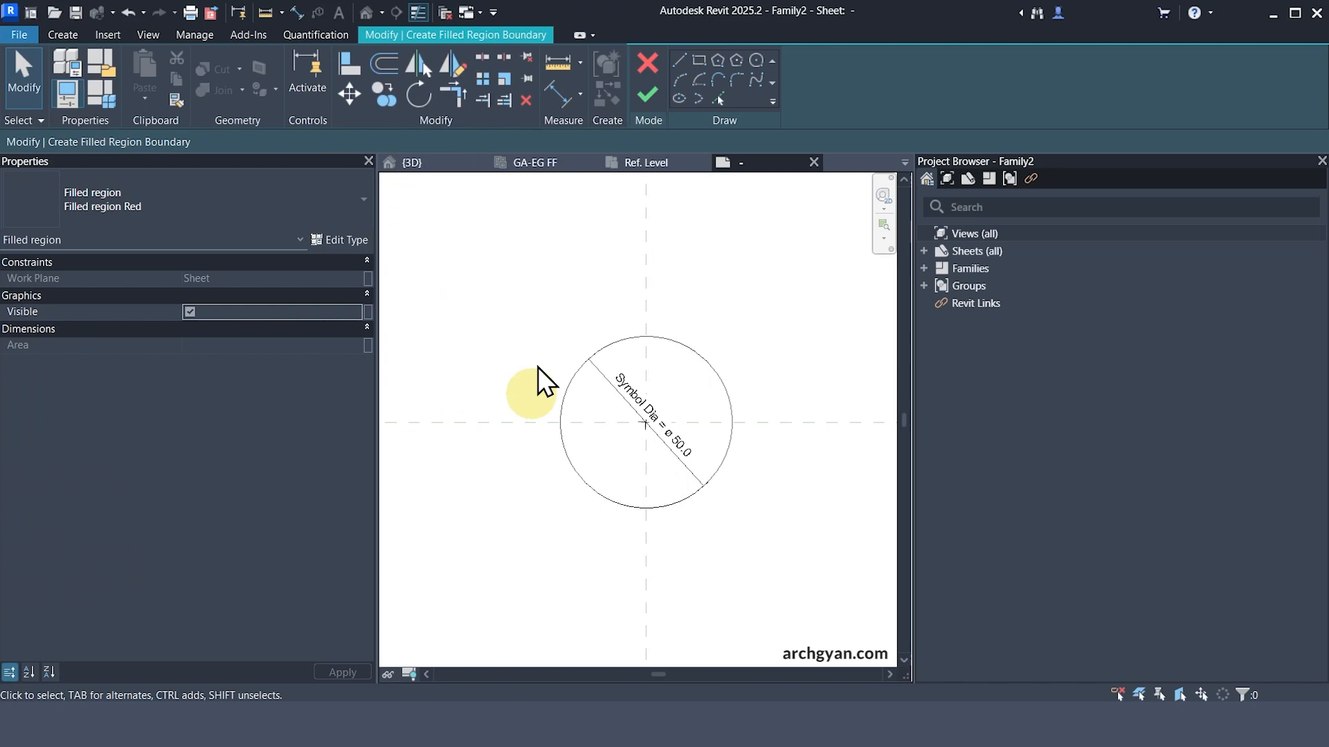
- Finish the circular filled region boundary sketch
click(642, 89)
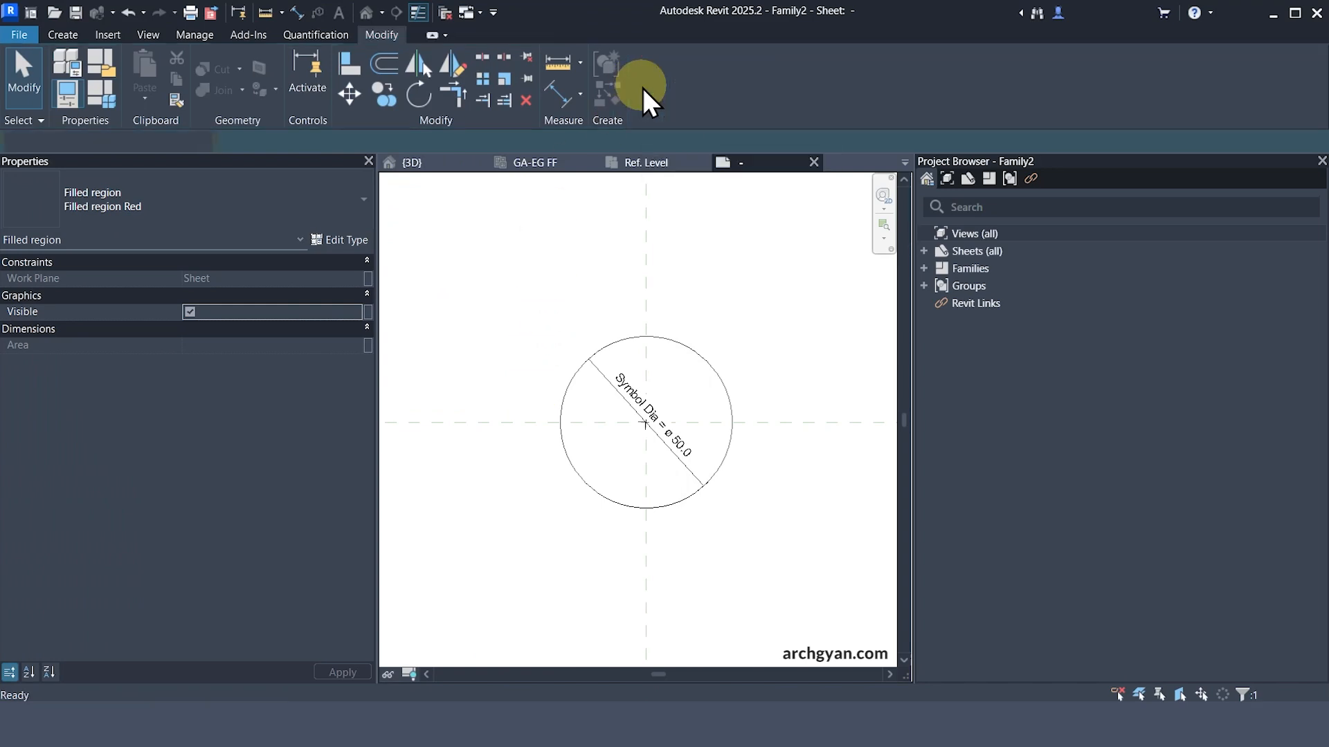
click(765, 344)
scroll(761, 387, down, 3)
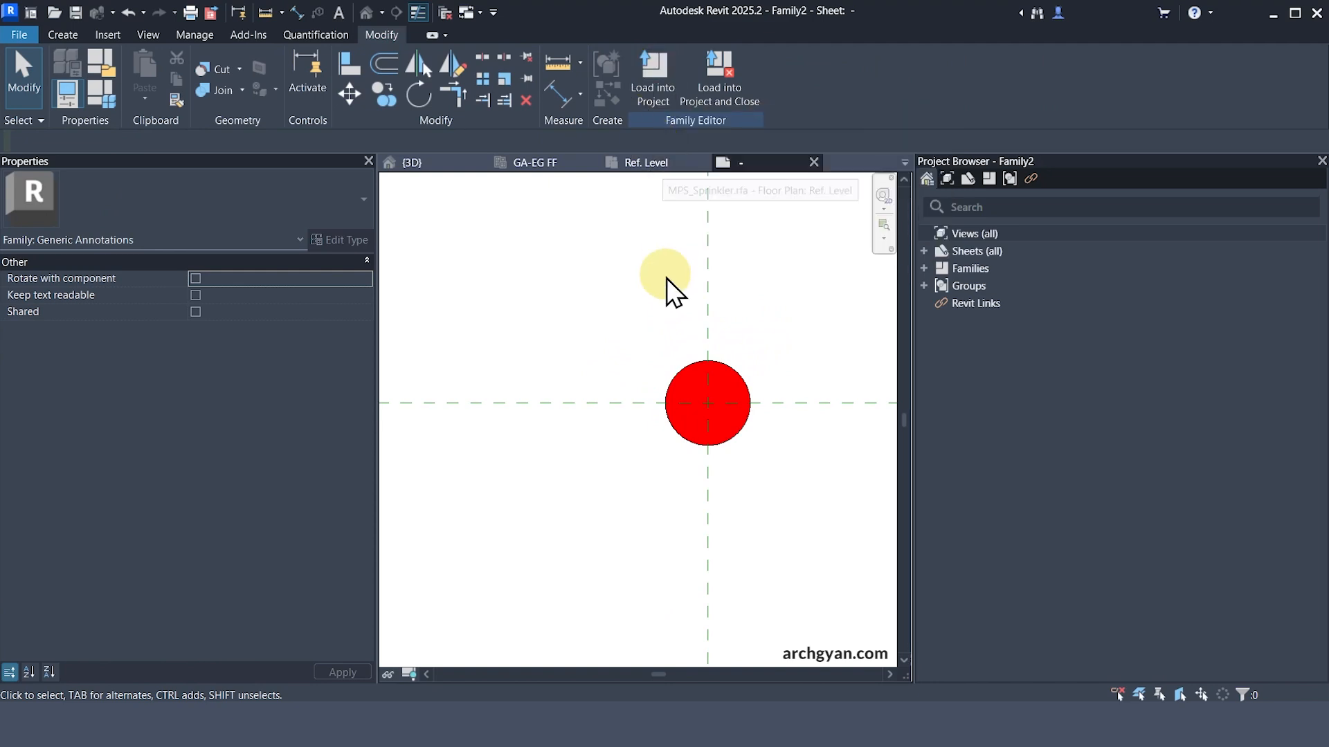
- Save the annotation family as MPS_Sprinkler_Symbol in the Annotations folder, with maximum backups set to 1
key(ctrl+s)
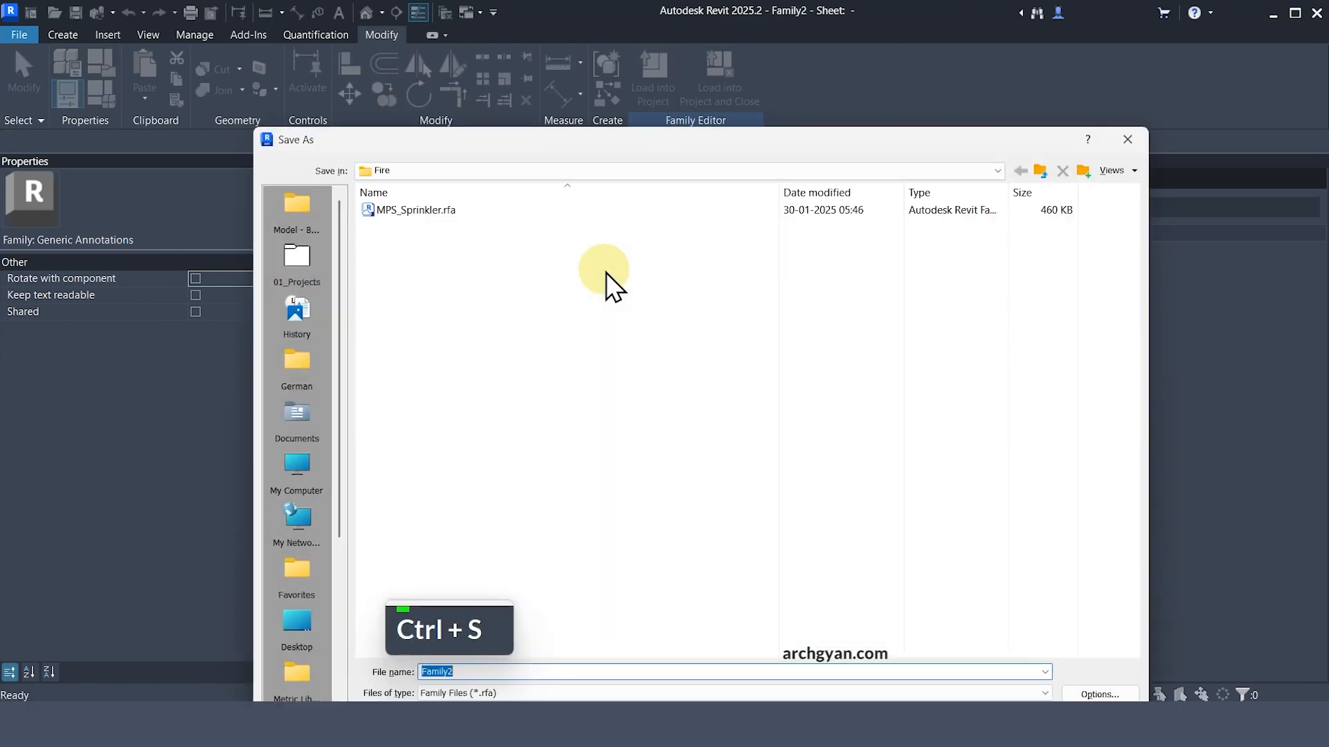
click(1041, 170)
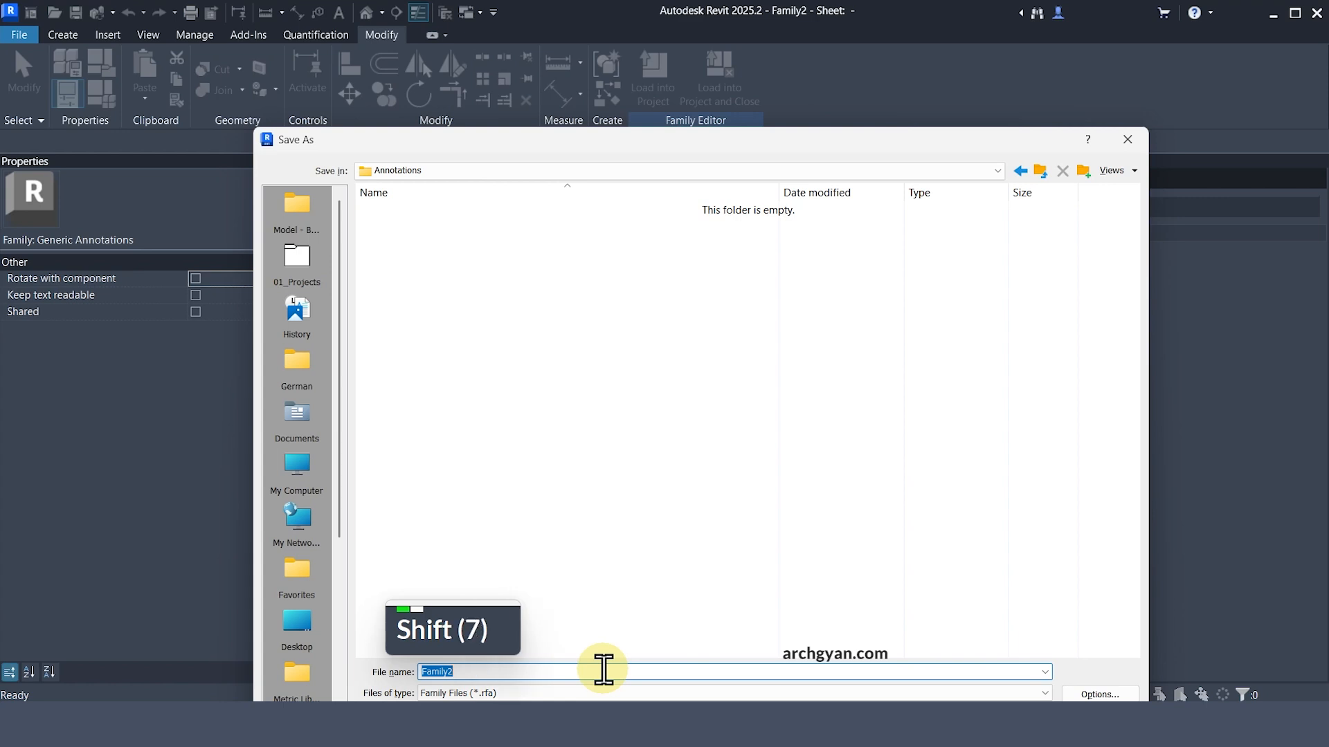
text(MPS_)
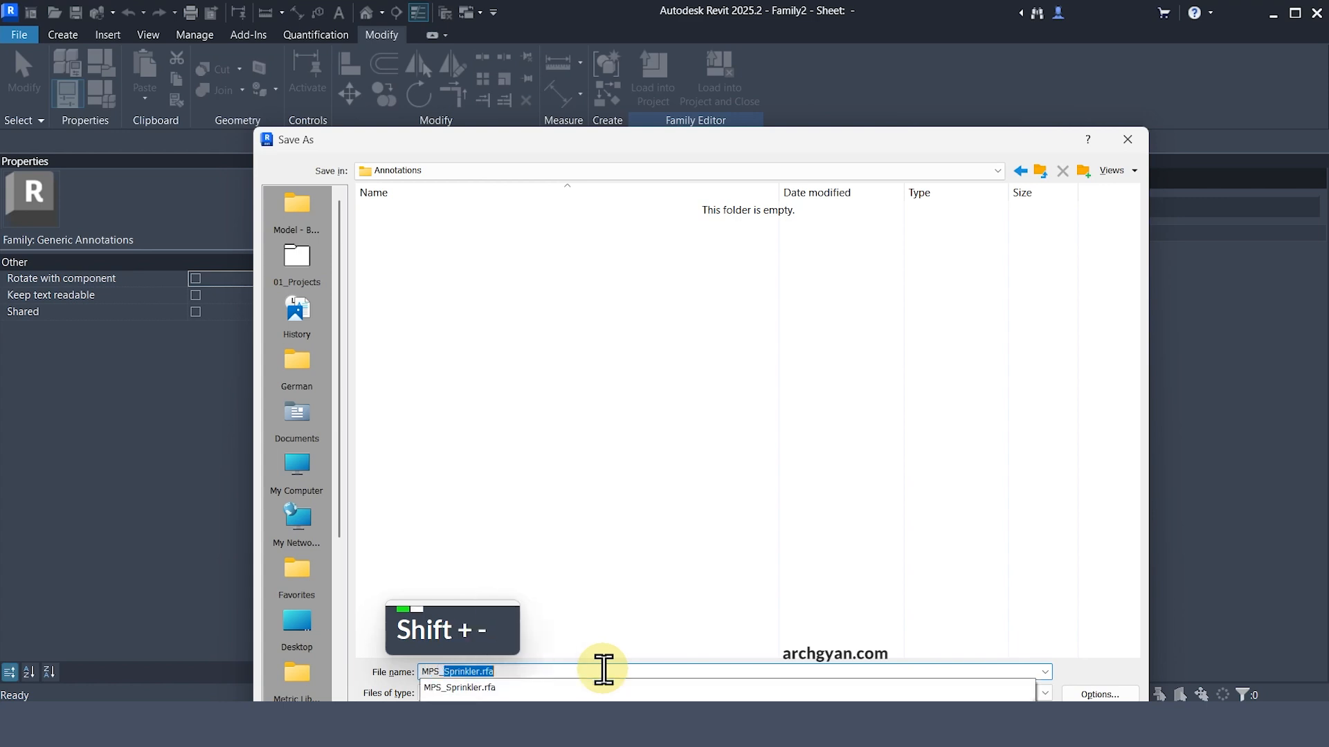
text(Sprinkler)
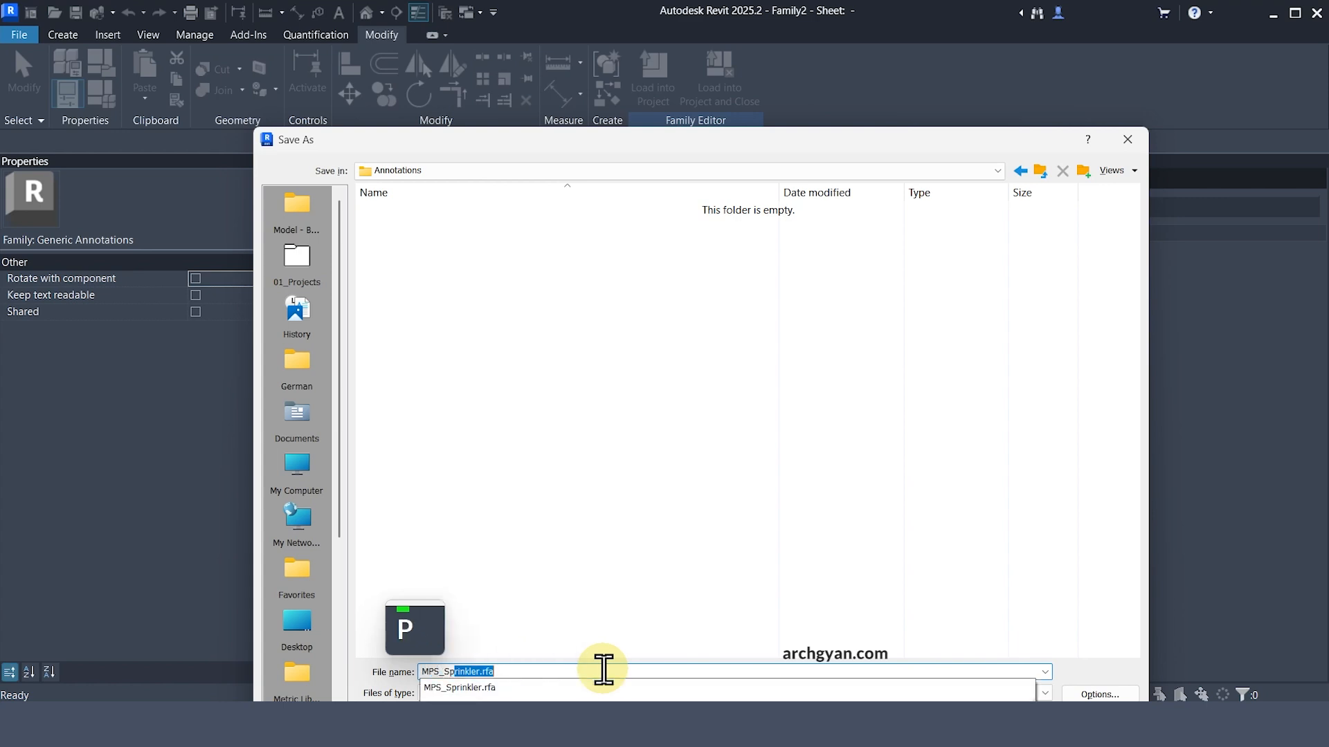
text(_Symbol)
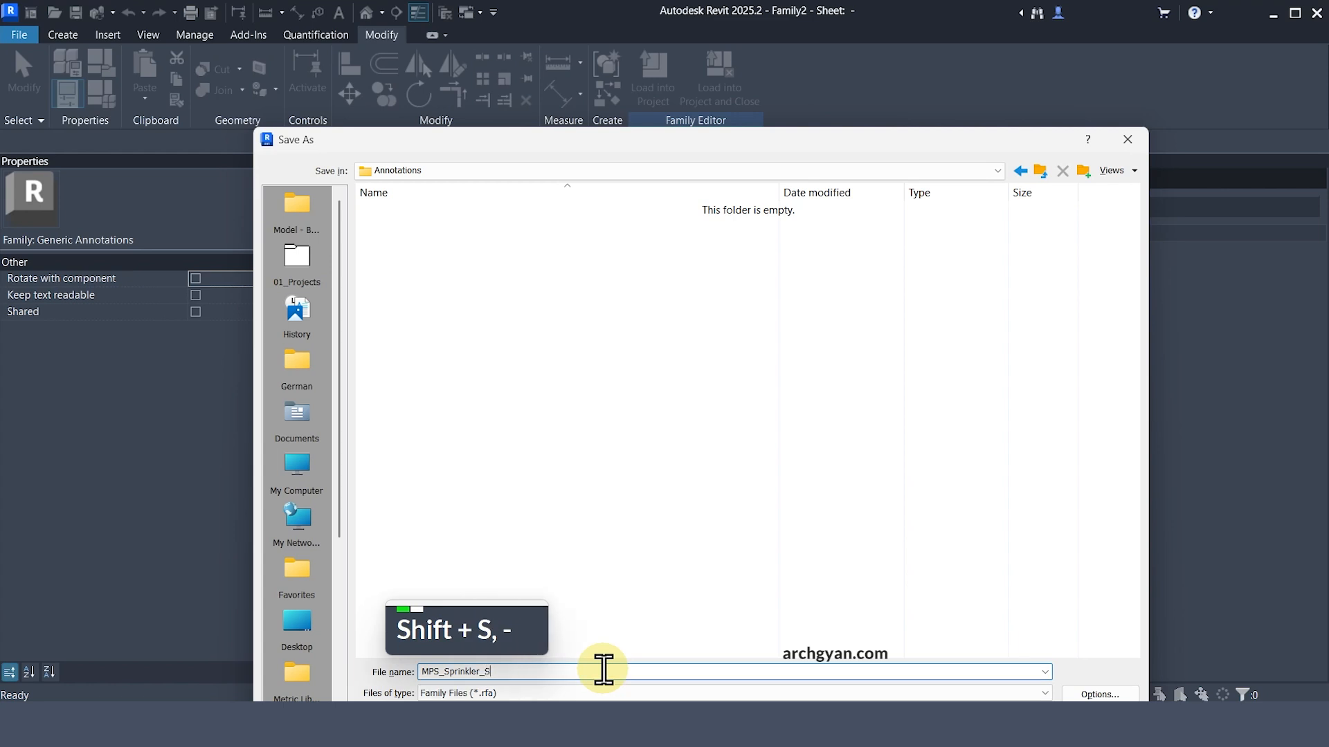
click(1083, 696)
text(1)
key(Return)
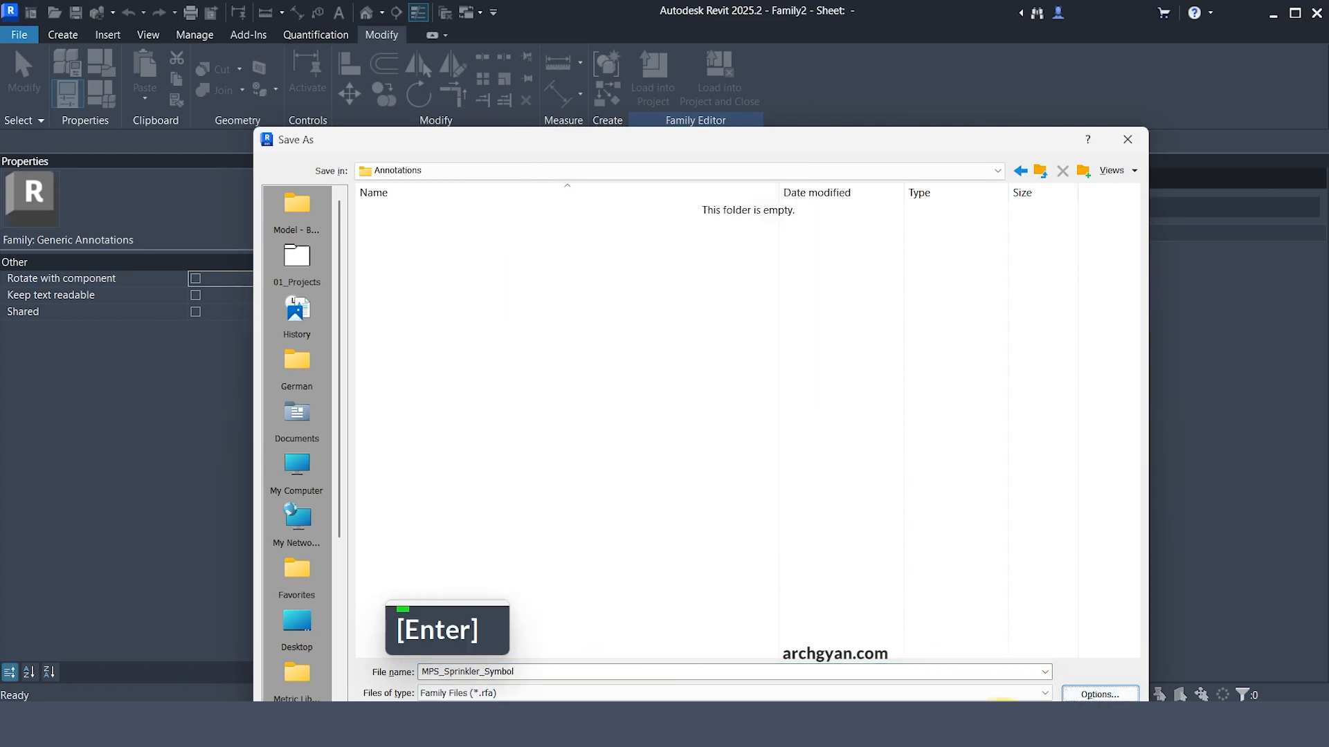
key(Return)
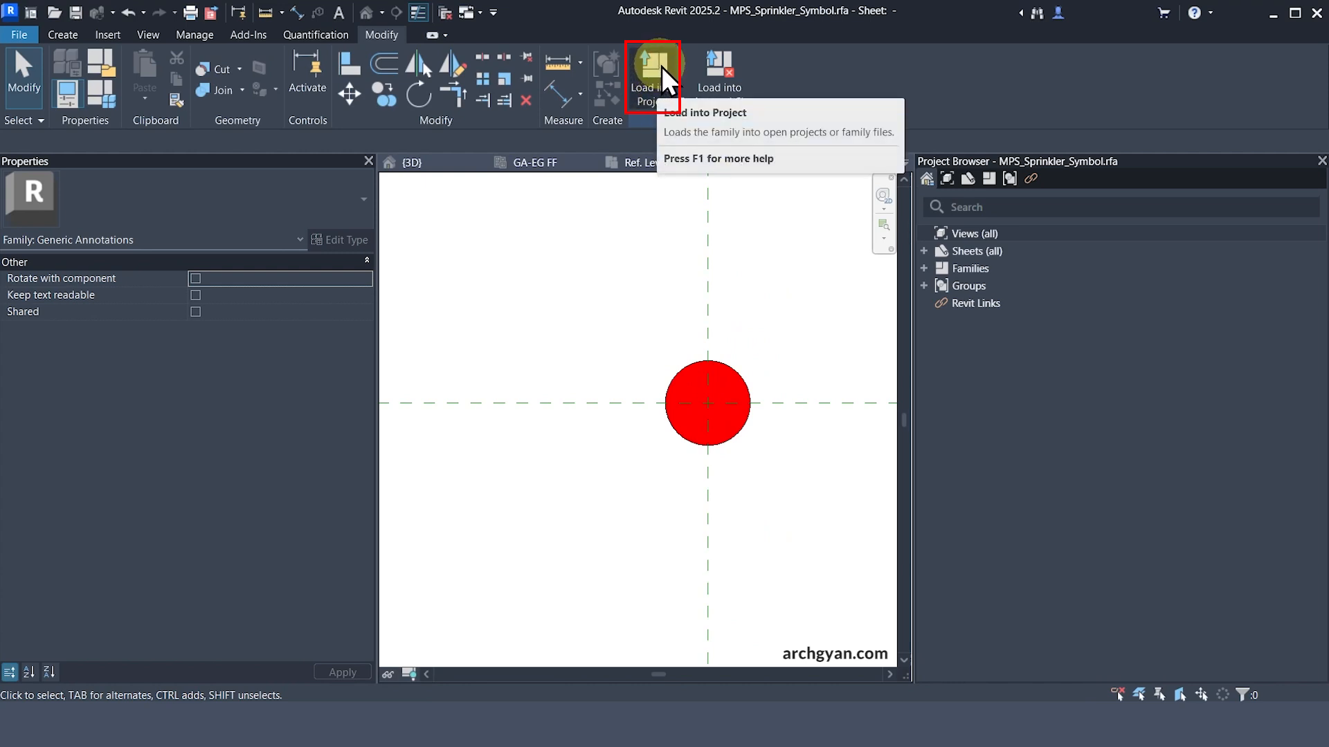
- Load the symbol family into MPS_Sprinkler.rfa only, leaving the Berlin school project out
click(661, 67)
click(746, 295)
click(746, 309)
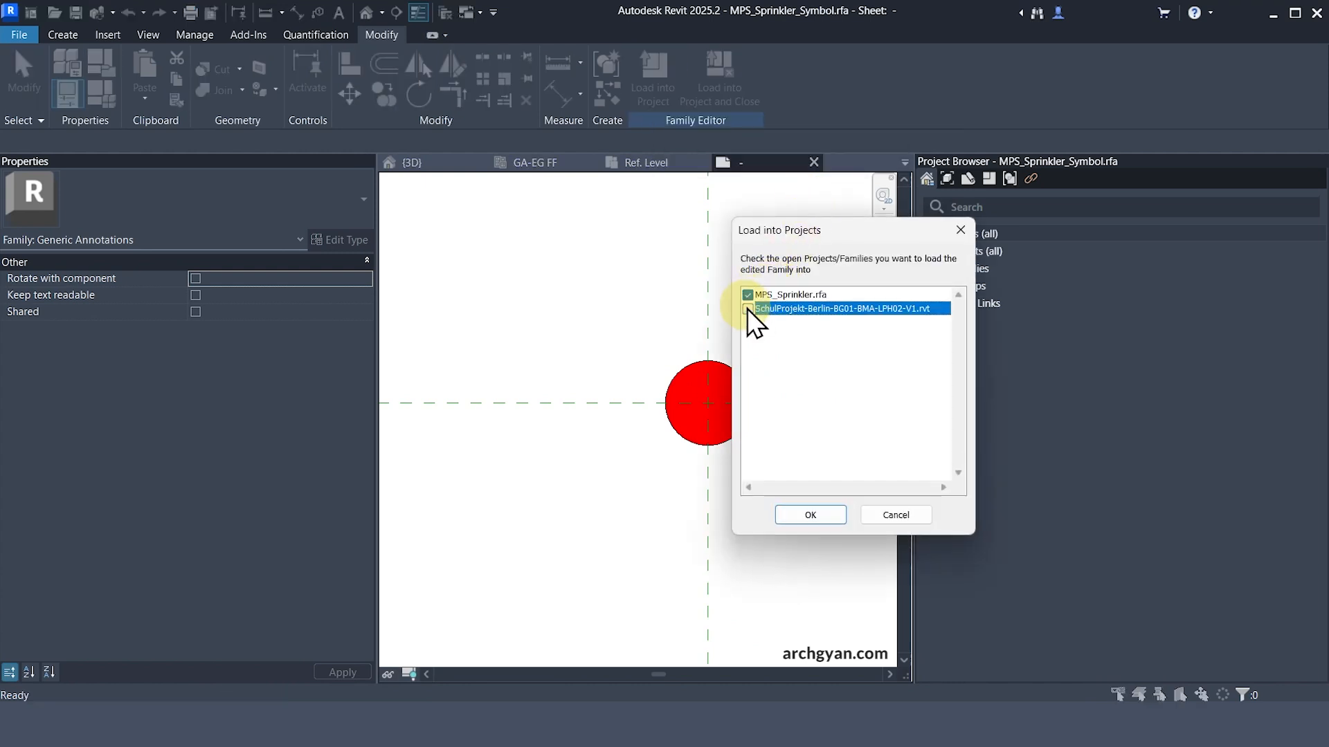
click(813, 515)
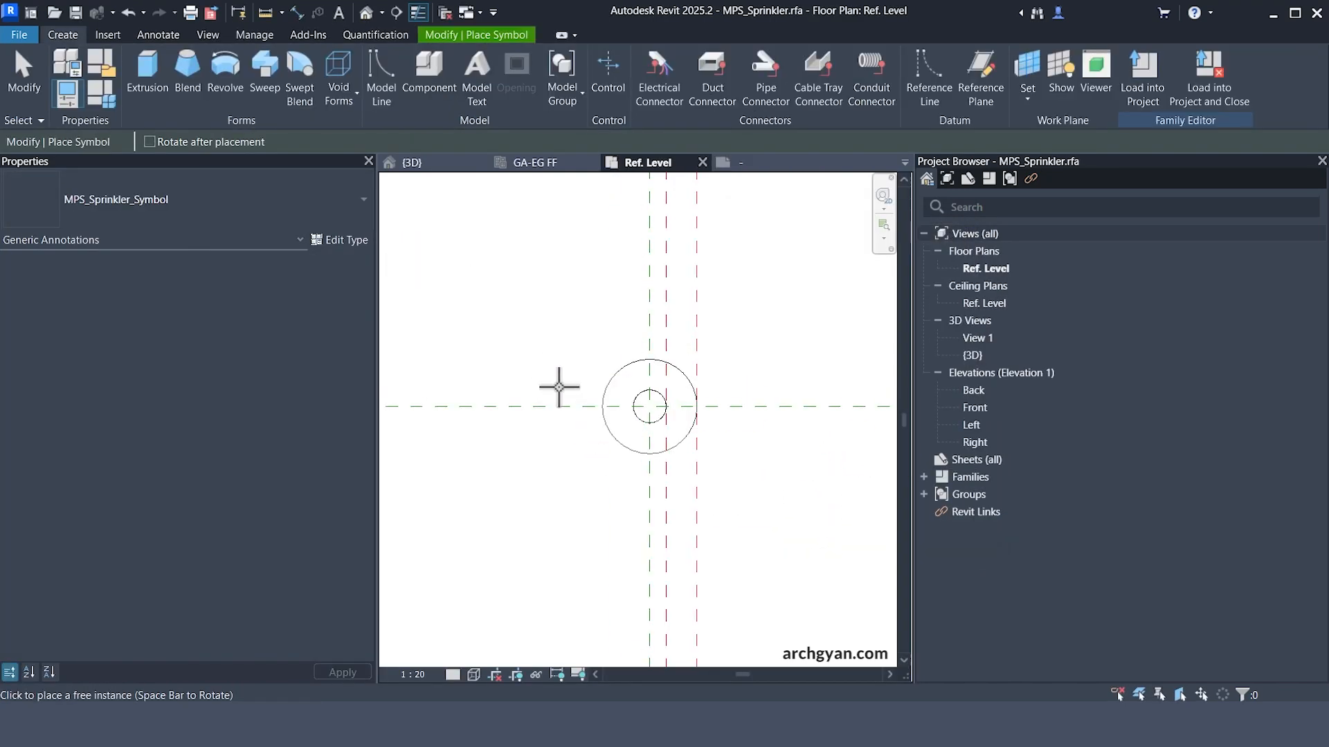
- Place the MPS_Sprinkler_Symbol annotation at the intersection of the center reference planes in the Ref. Level plan
click(159, 34)
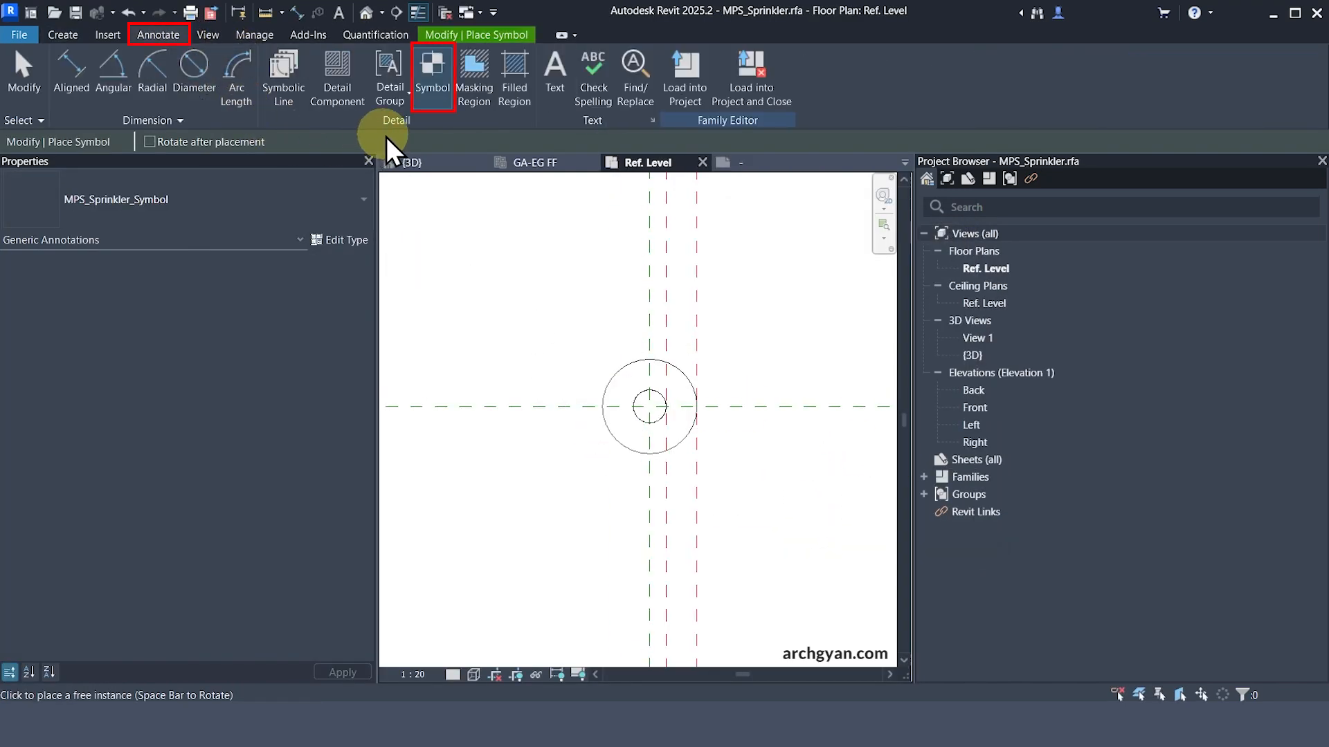
click(433, 78)
scroll(677, 401, up, 2)
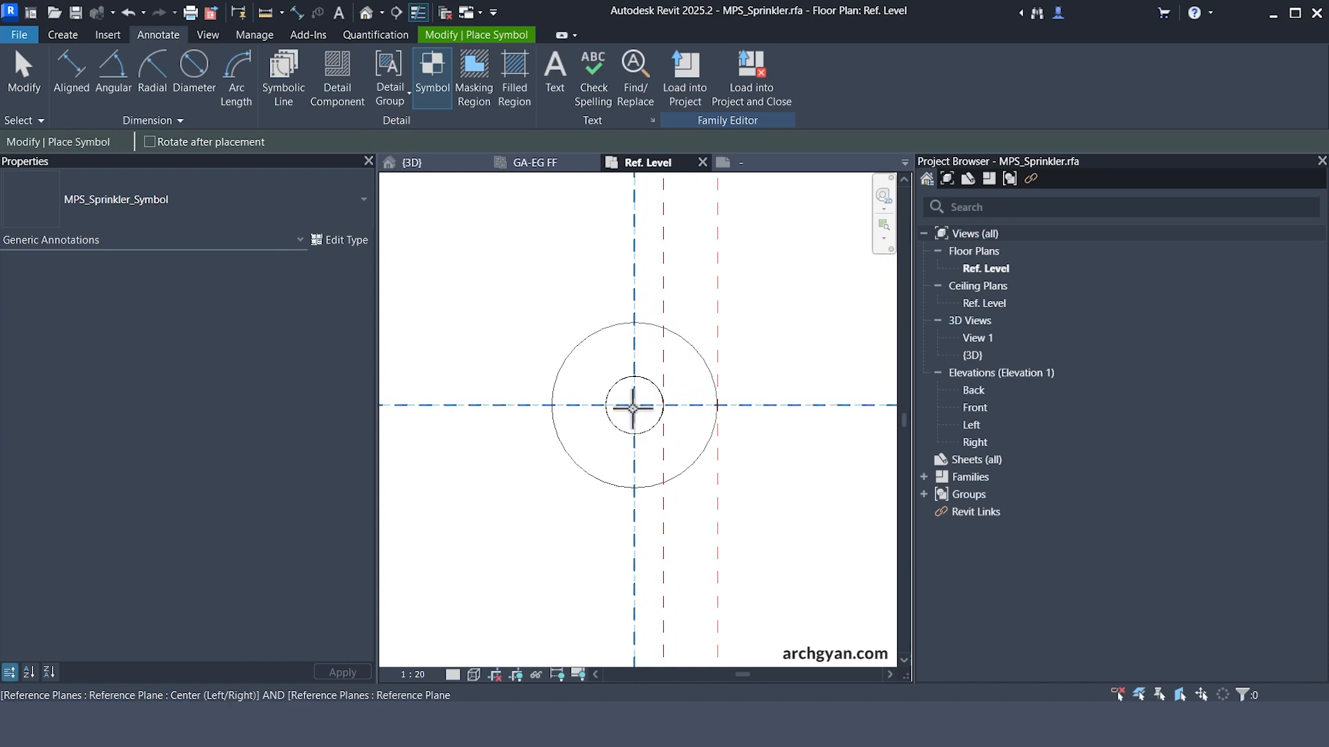
click(635, 407)
key(Escape)
key(Escape)
scroll(650, 408, down, 3)
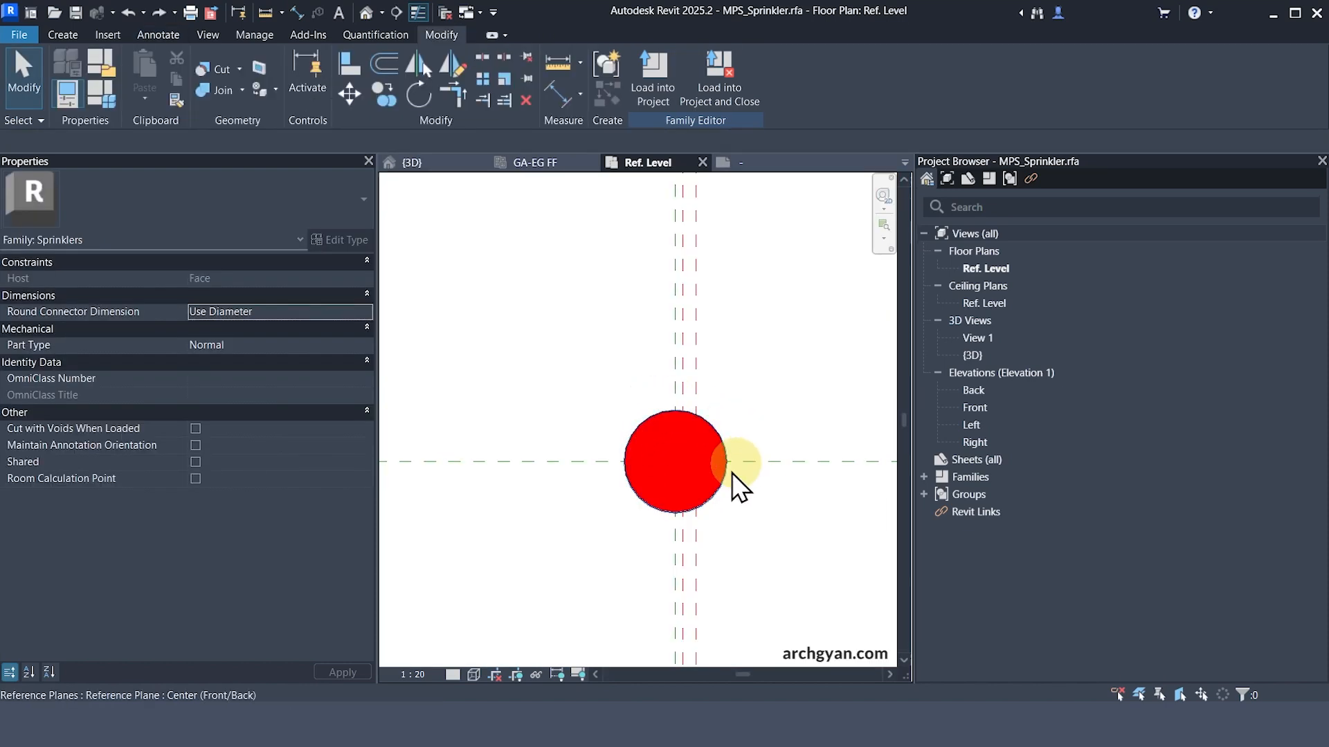
- Move the placed symbol up and to the right, away from the sprinkler geometry
click(647, 420)
drag(647, 420, 793, 353)
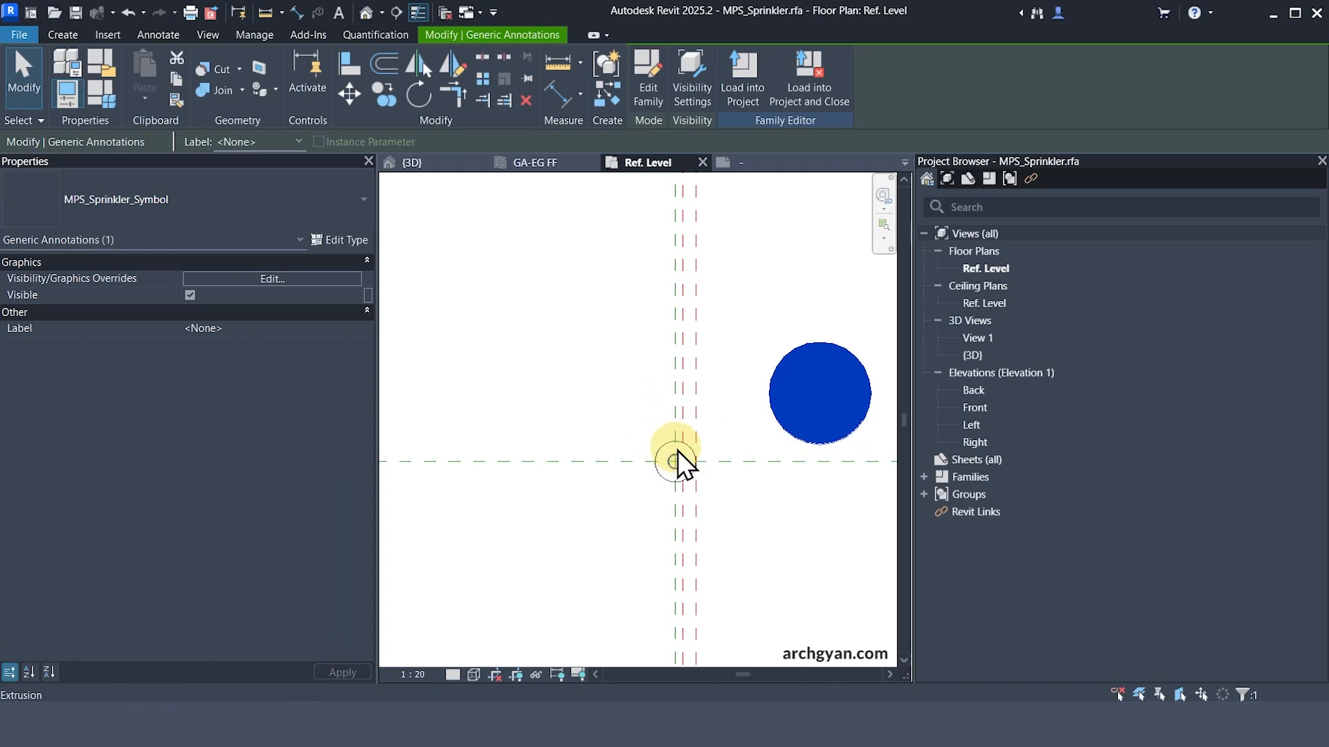
key(Escape)
- Align the symbol to the vertical and horizontal center reference planes and lock both alignments
key(a)
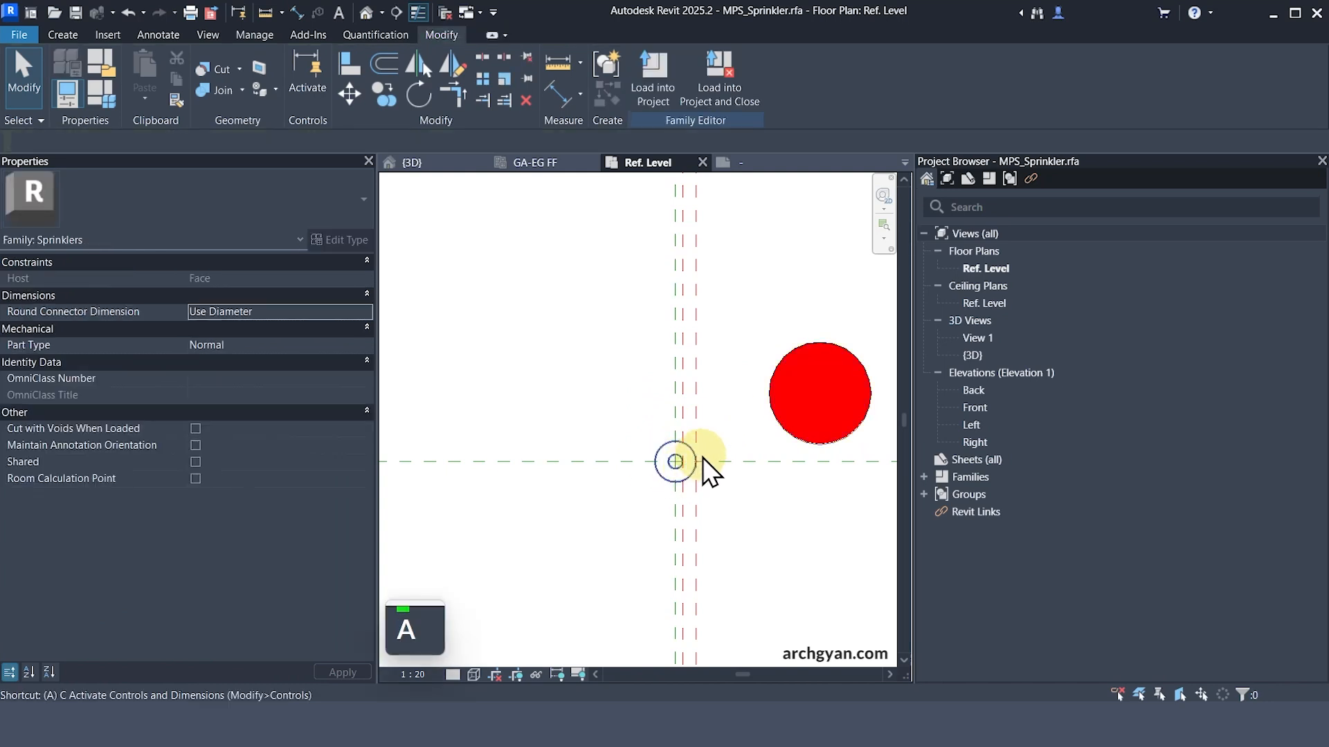
key(l)
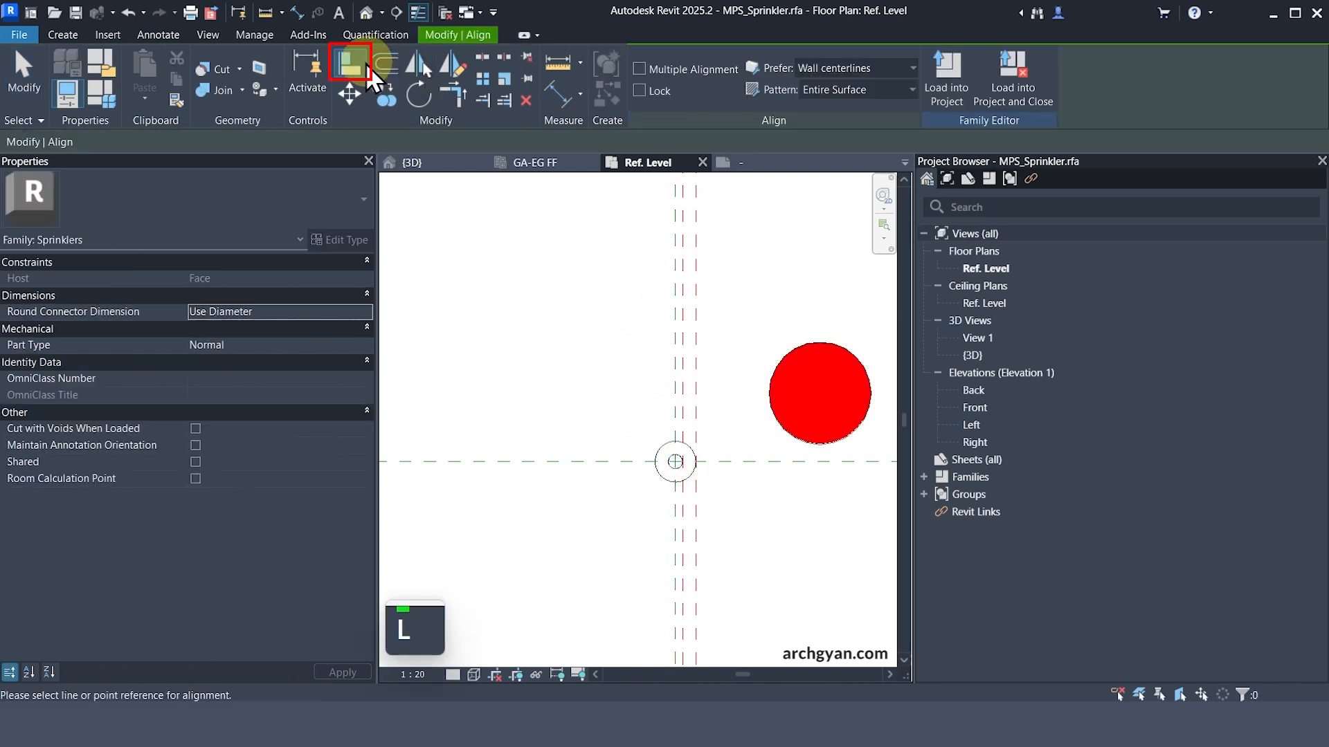
click(671, 383)
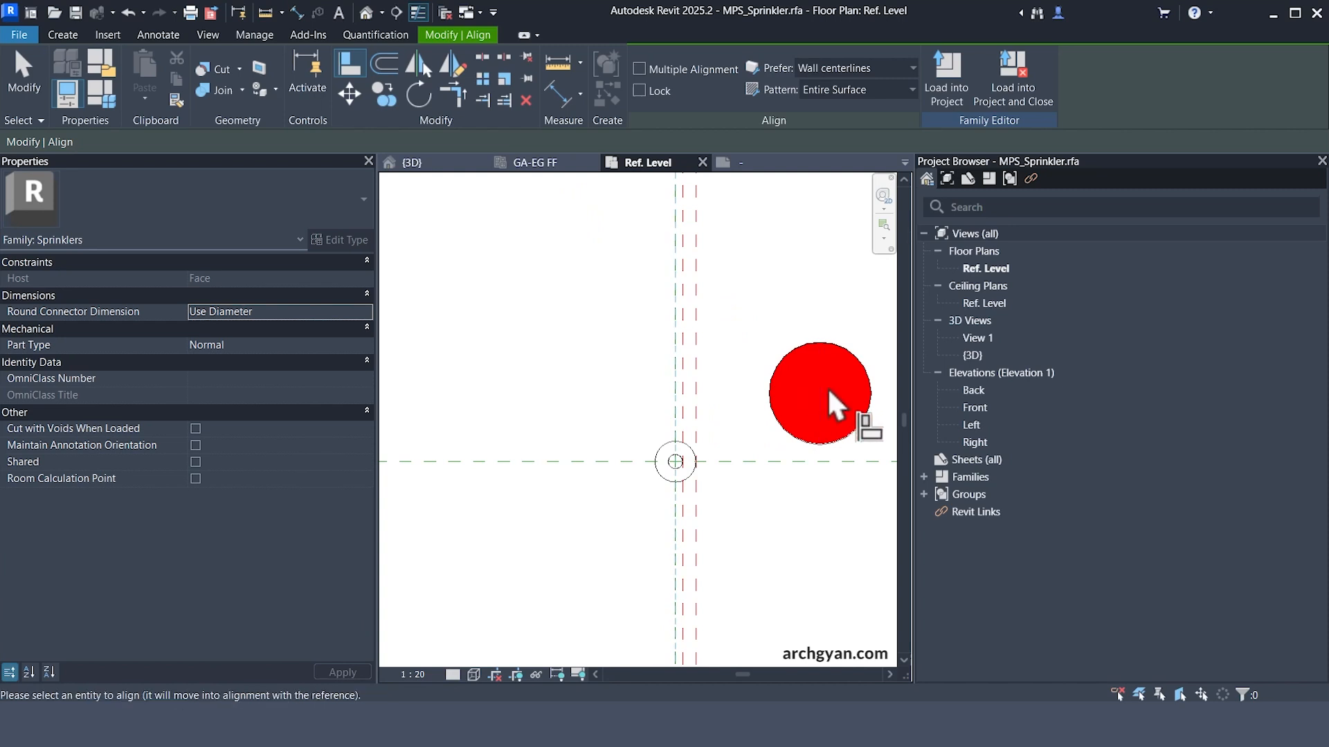
click(821, 389)
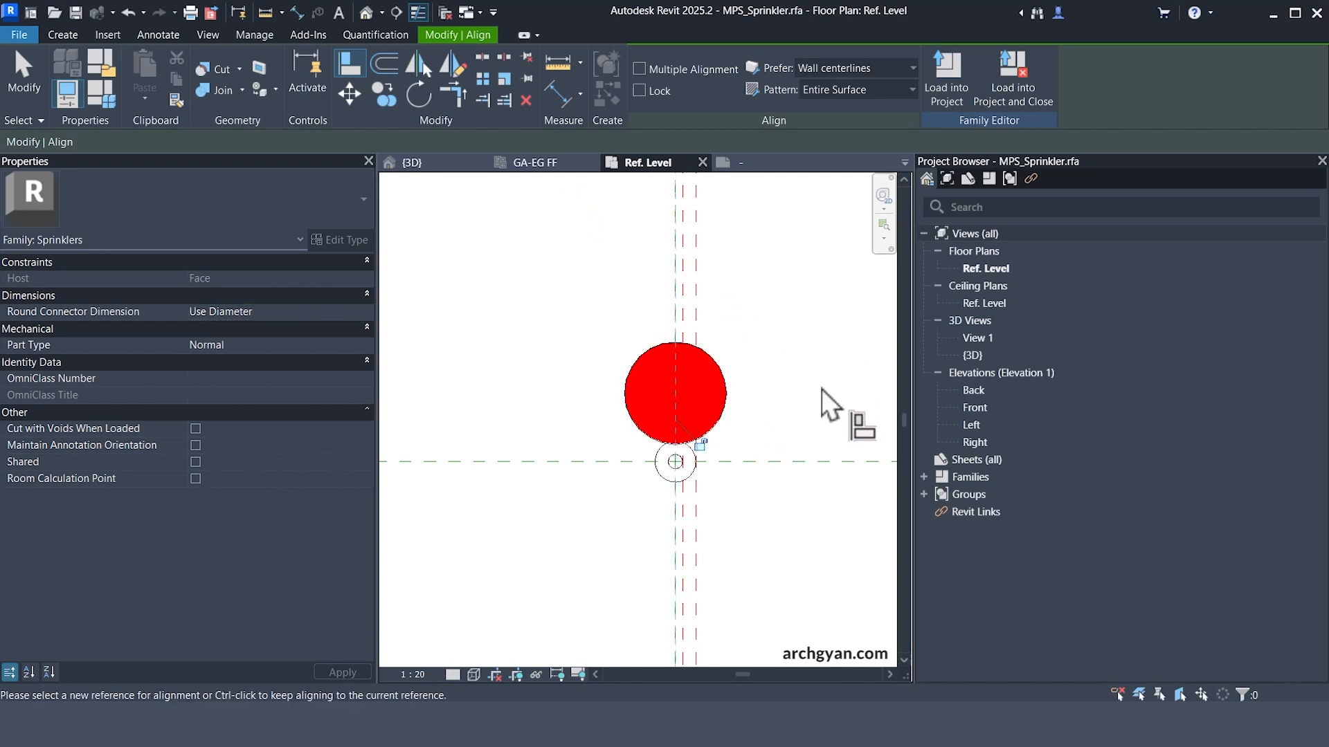
click(789, 462)
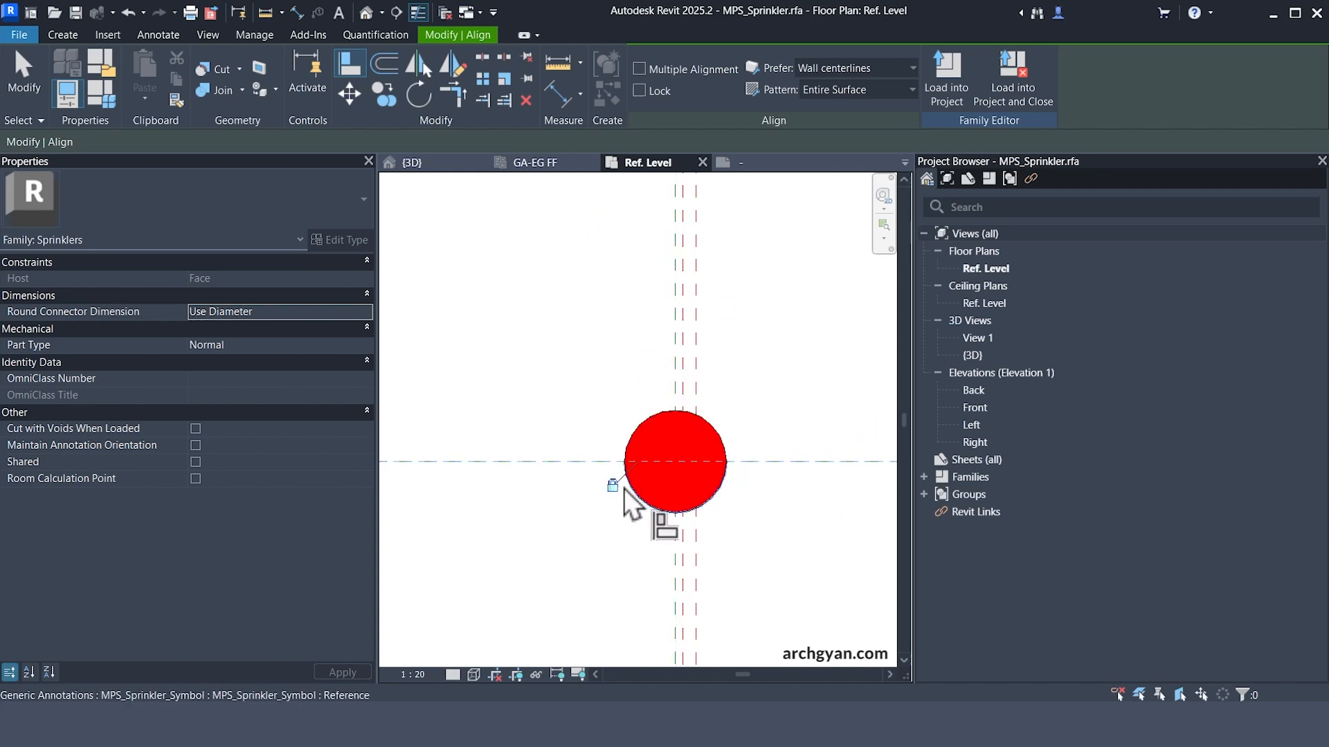
scroll(831, 509, down, 1)
key(Escape)
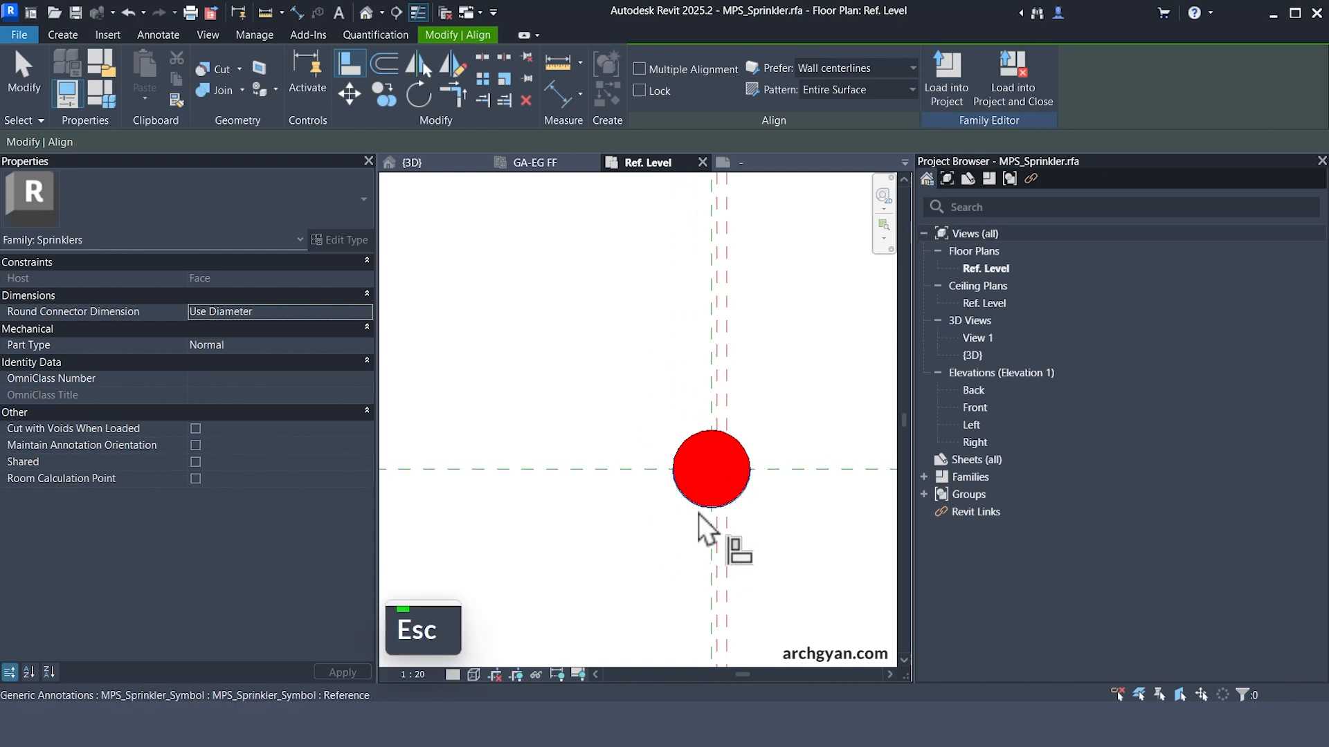
key(Escape)
- Associate the placed symbol's Symbol Dia with a new type-based family parameter named Symbol Dia, grouped under Dimensions
scroll(750, 508, up, 2)
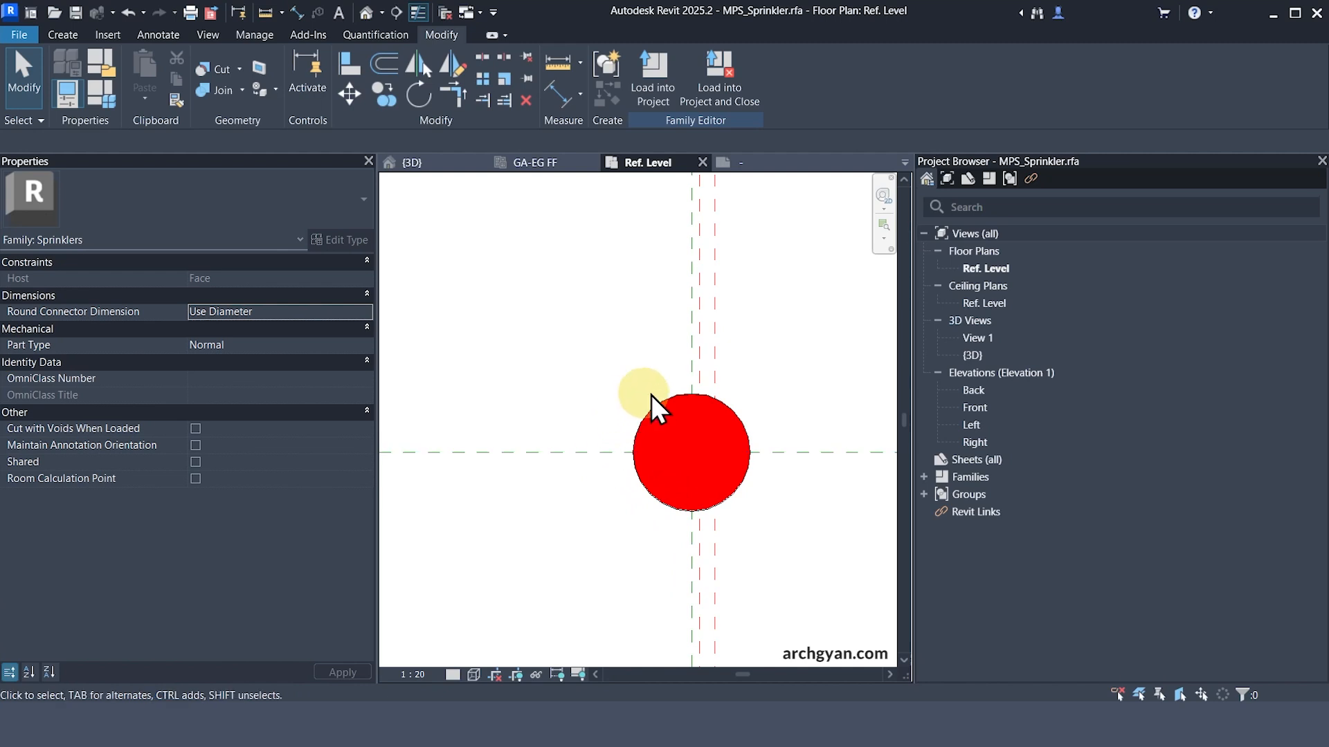
click(616, 436)
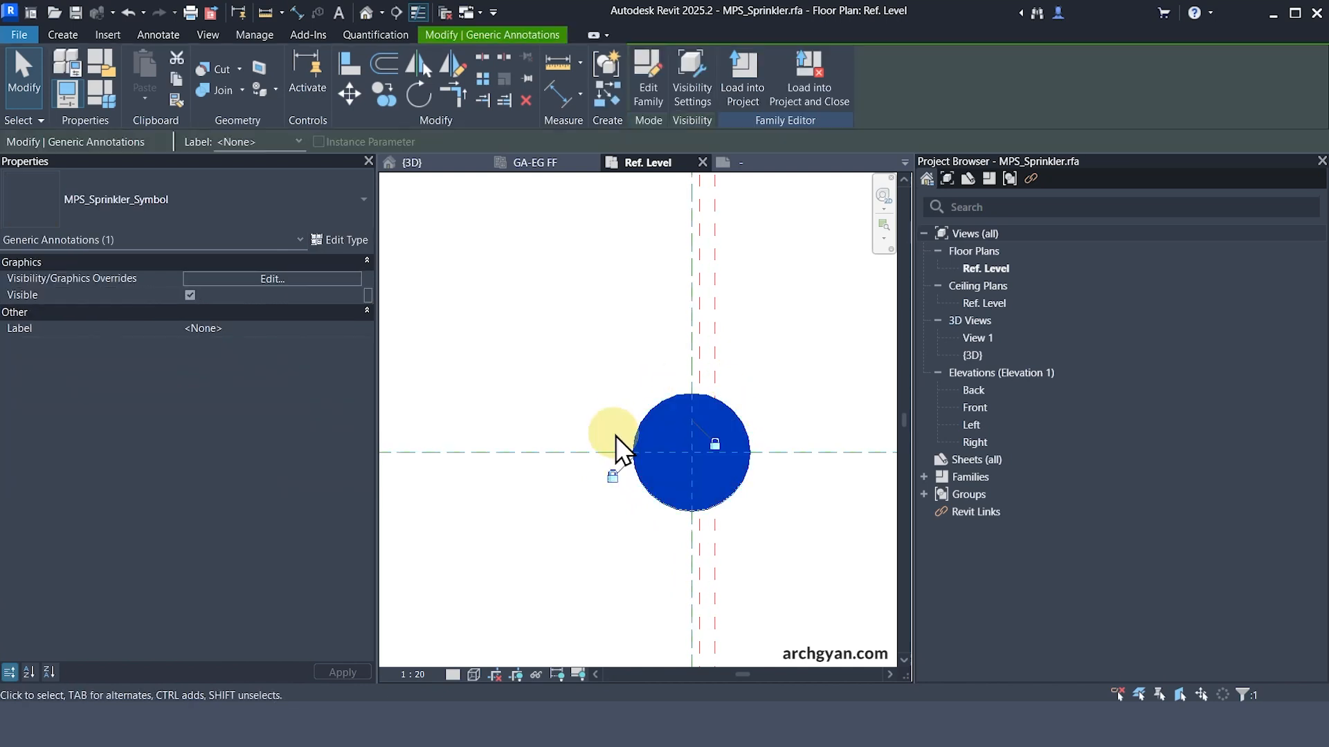
click(335, 240)
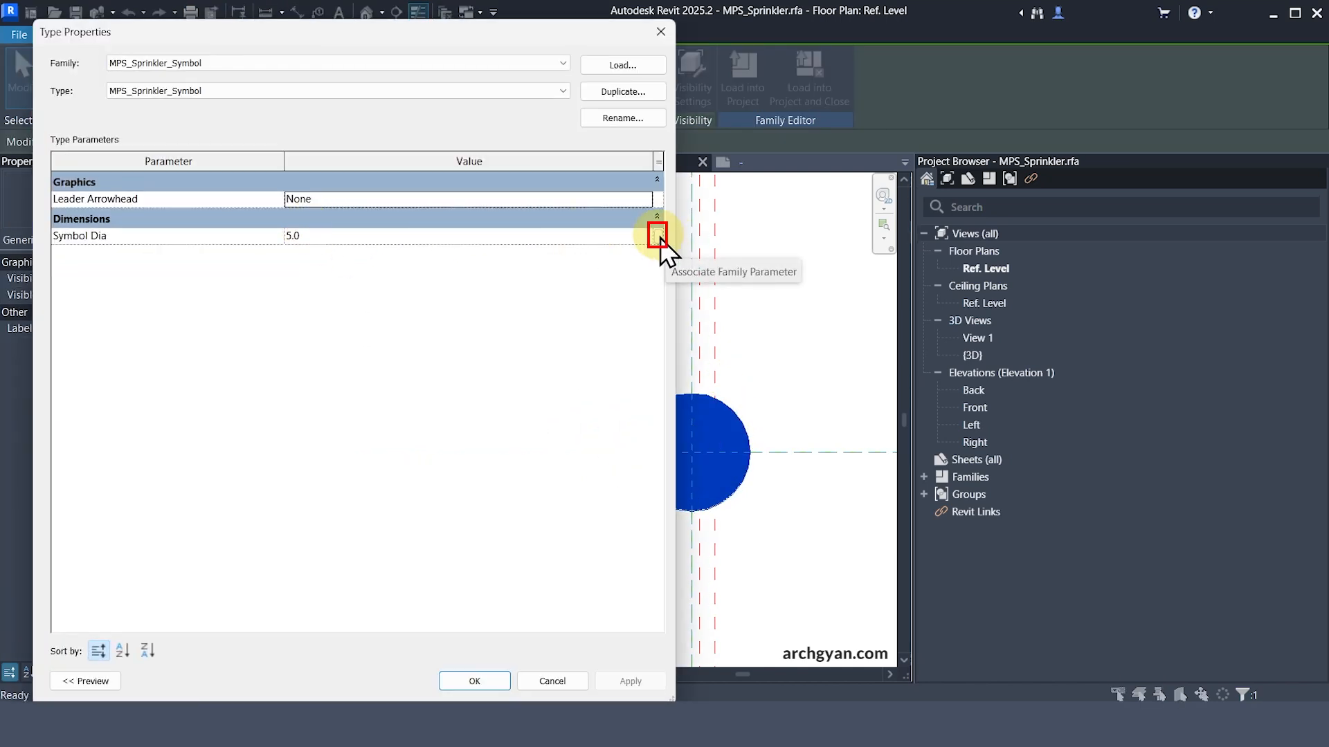
click(657, 236)
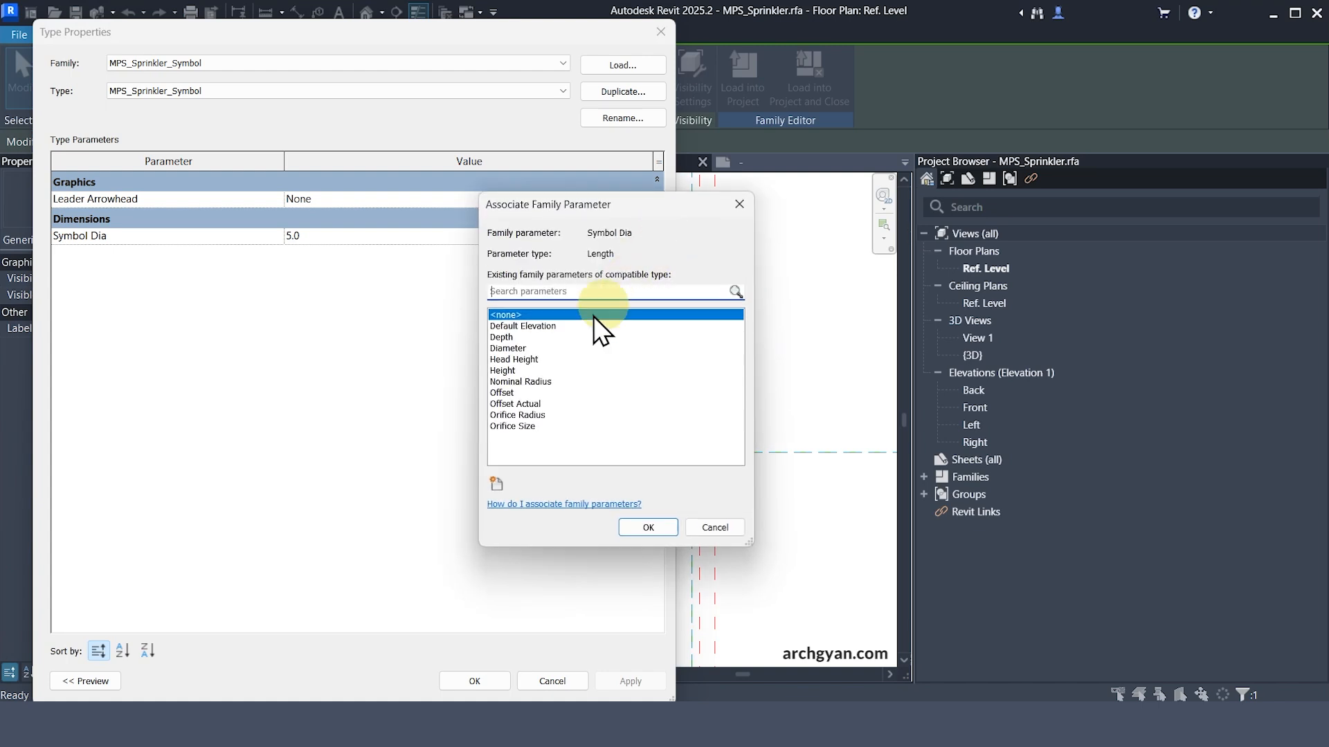
click(495, 483)
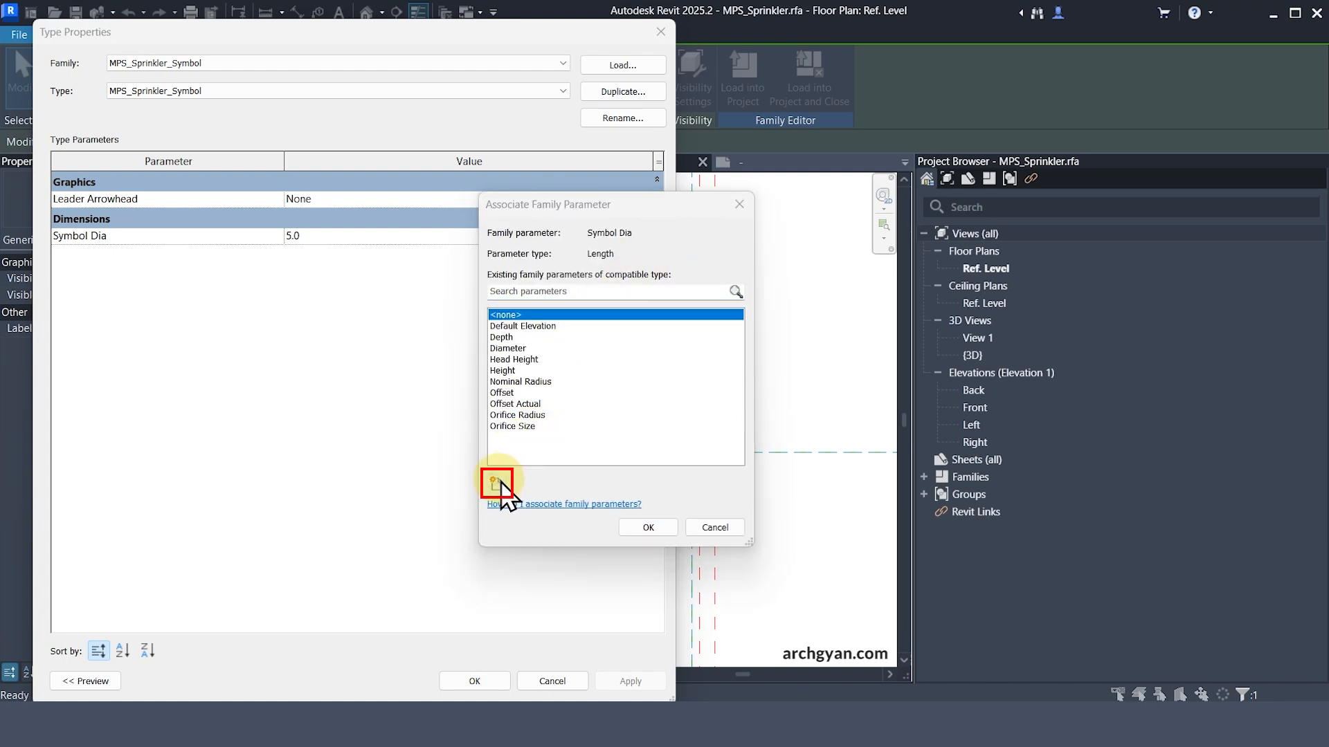
text(Symbol Dia)
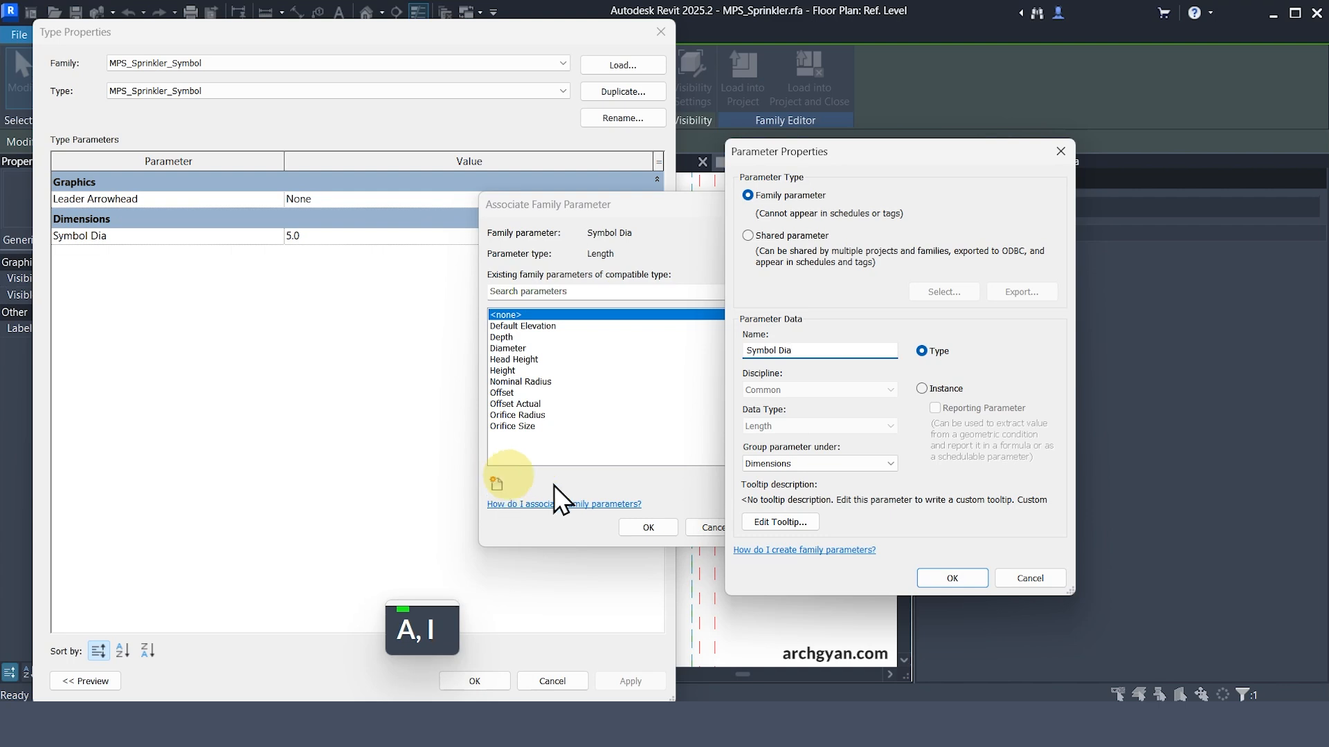
click(921, 389)
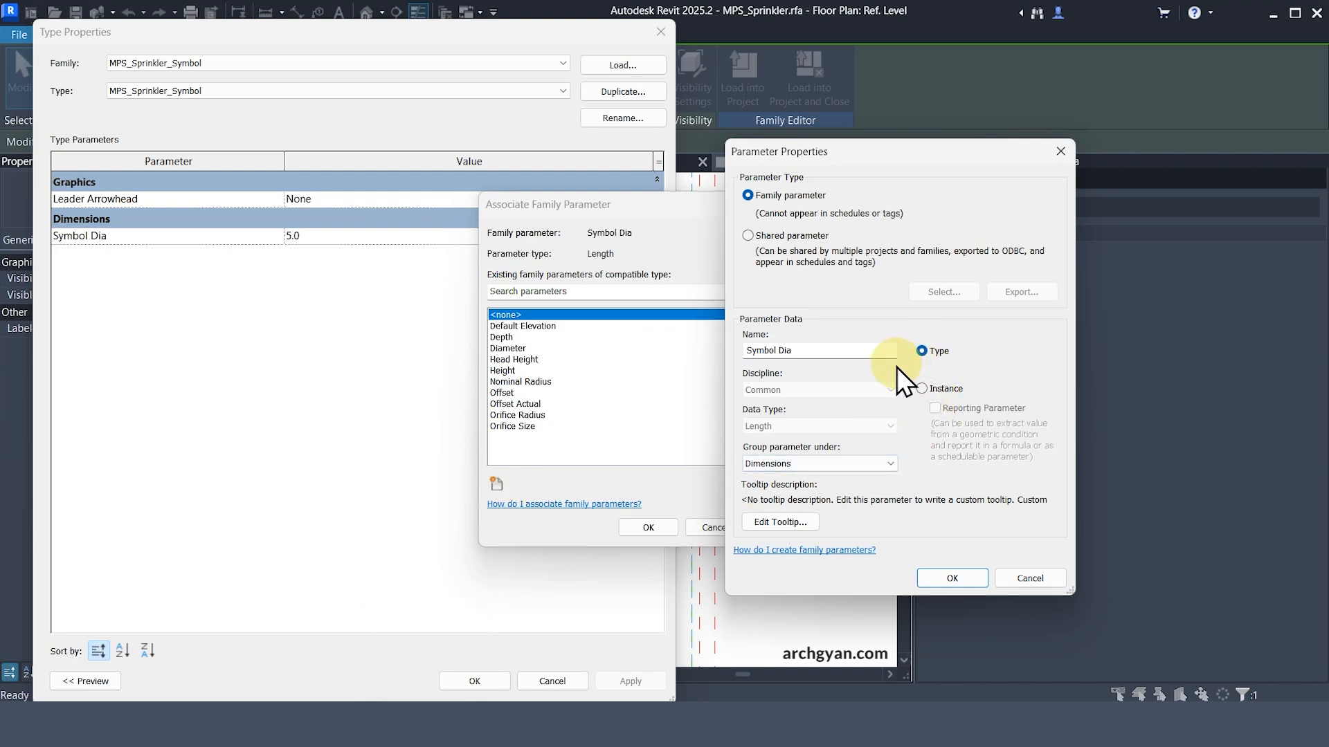
click(938, 576)
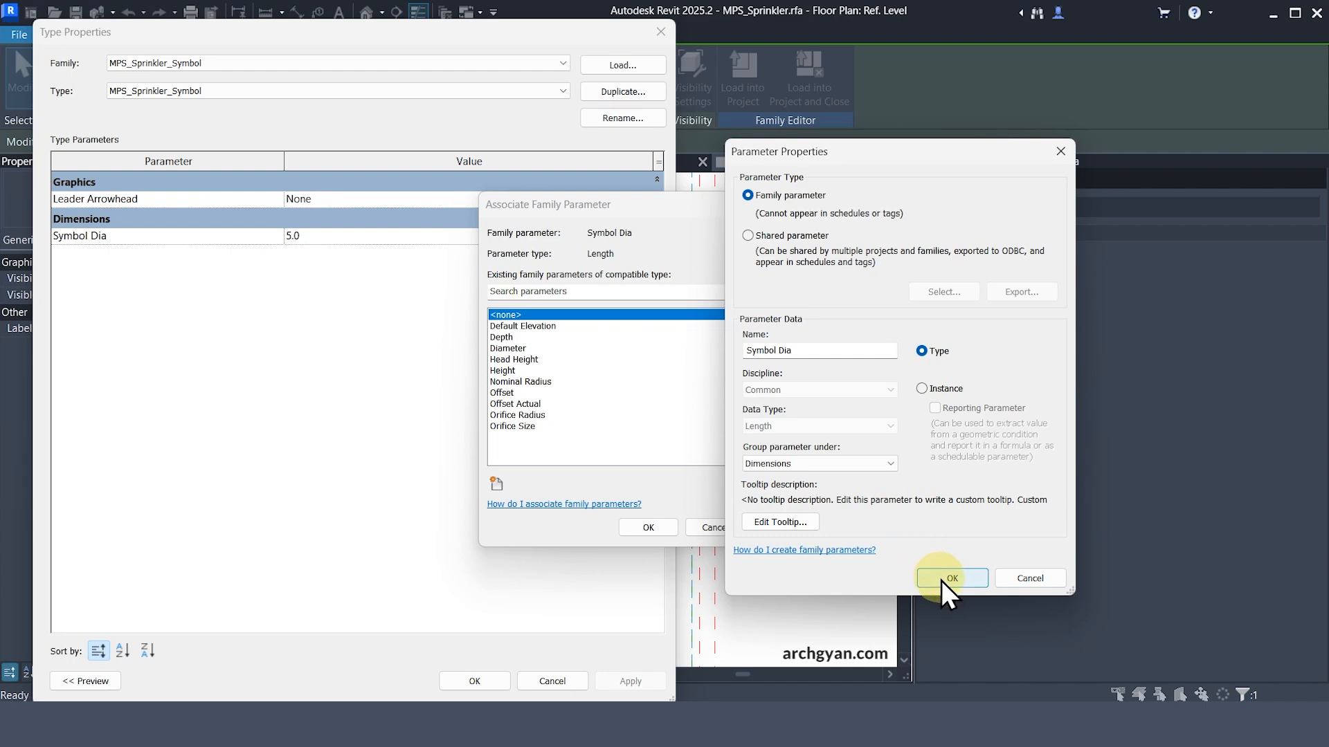
click(644, 530)
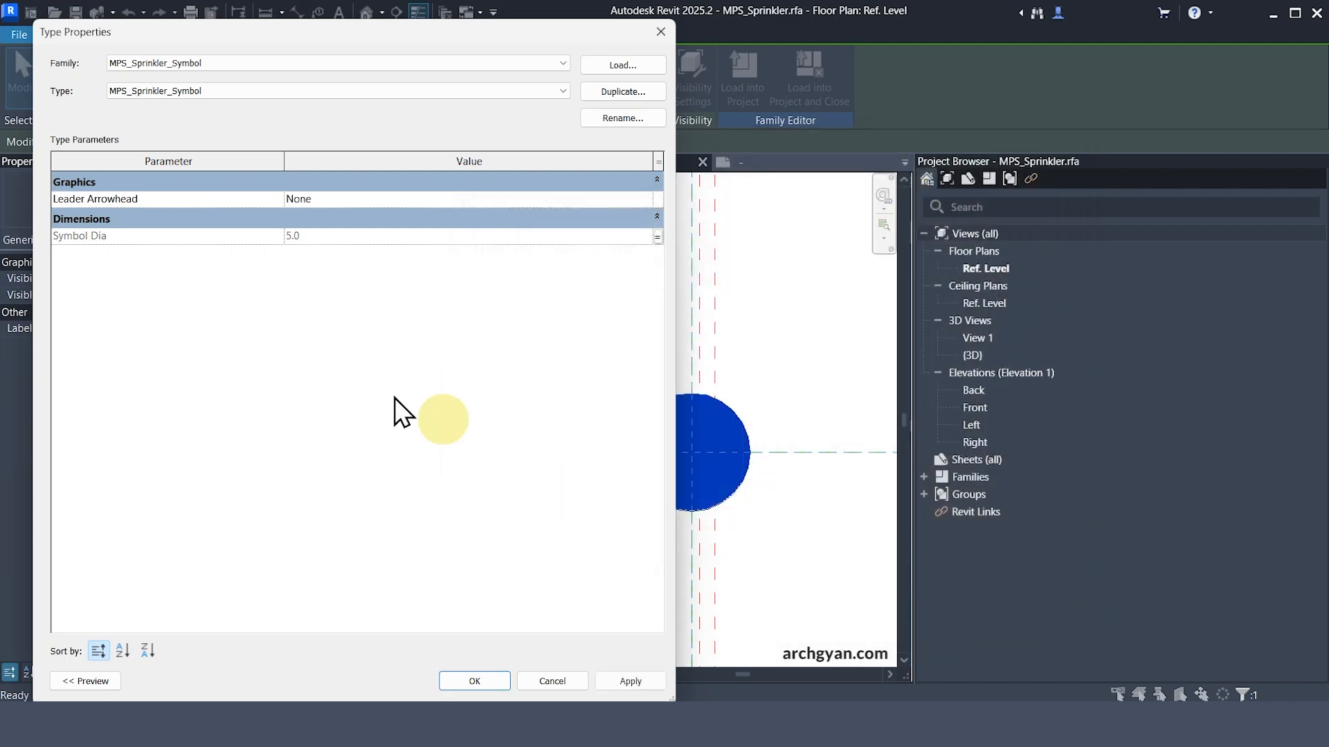
click(458, 681)
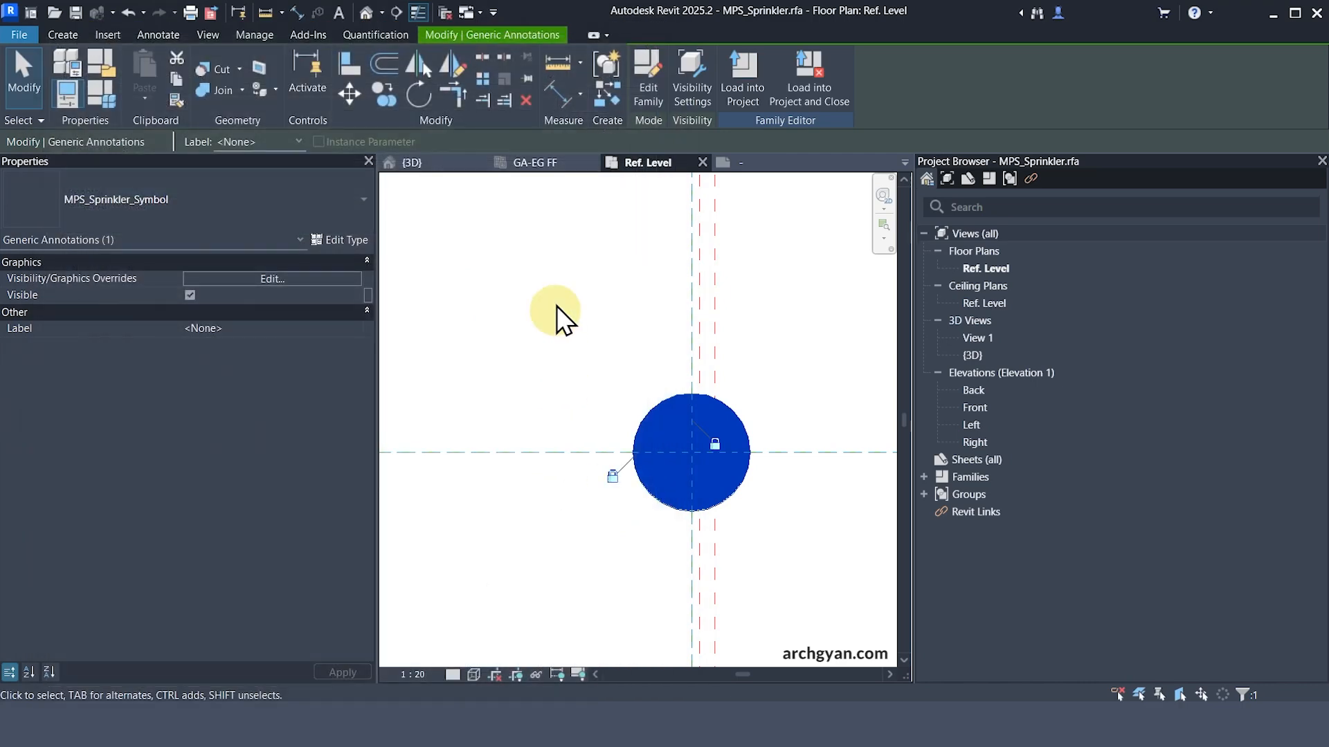
click(558, 318)
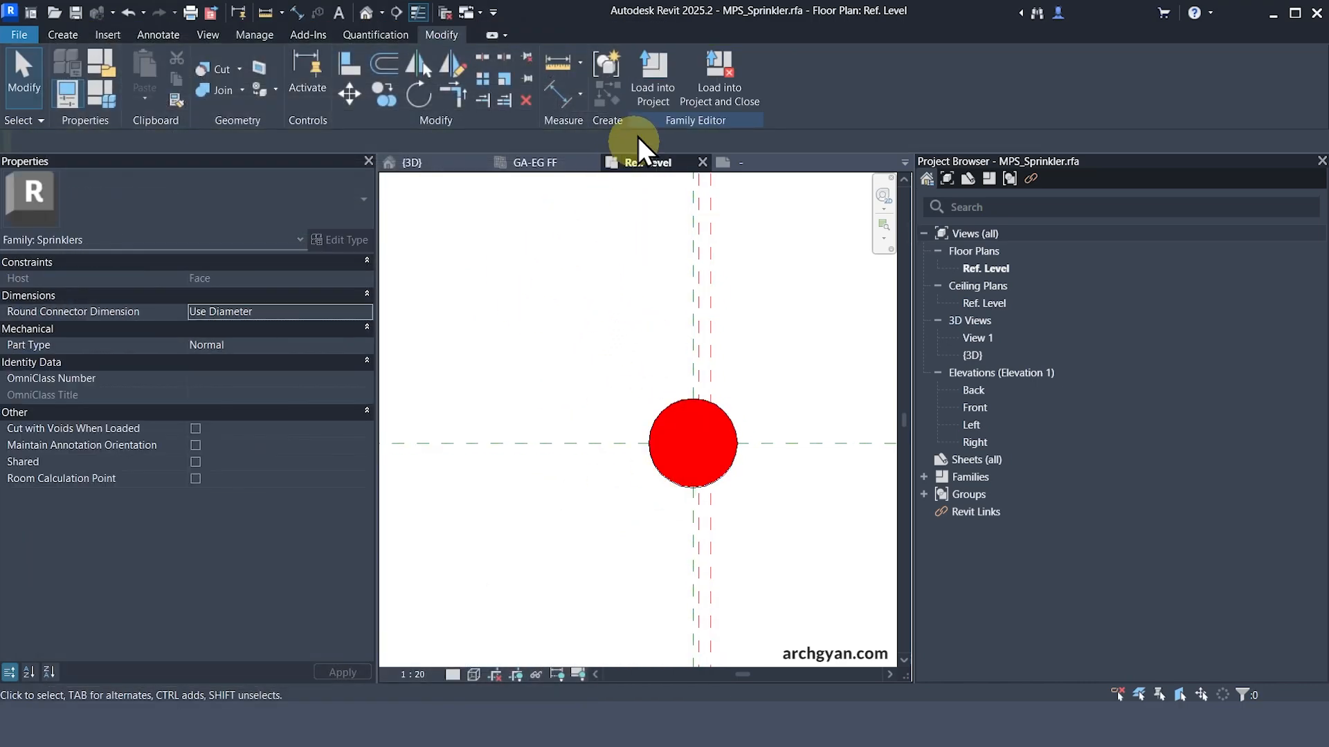
- Reload the MPS_Sprinkler family into SchulProjekt-Berlin-BG01-BMA-LPH02-V1.rvt, replacing the version already in the project
click(652, 78)
click(748, 310)
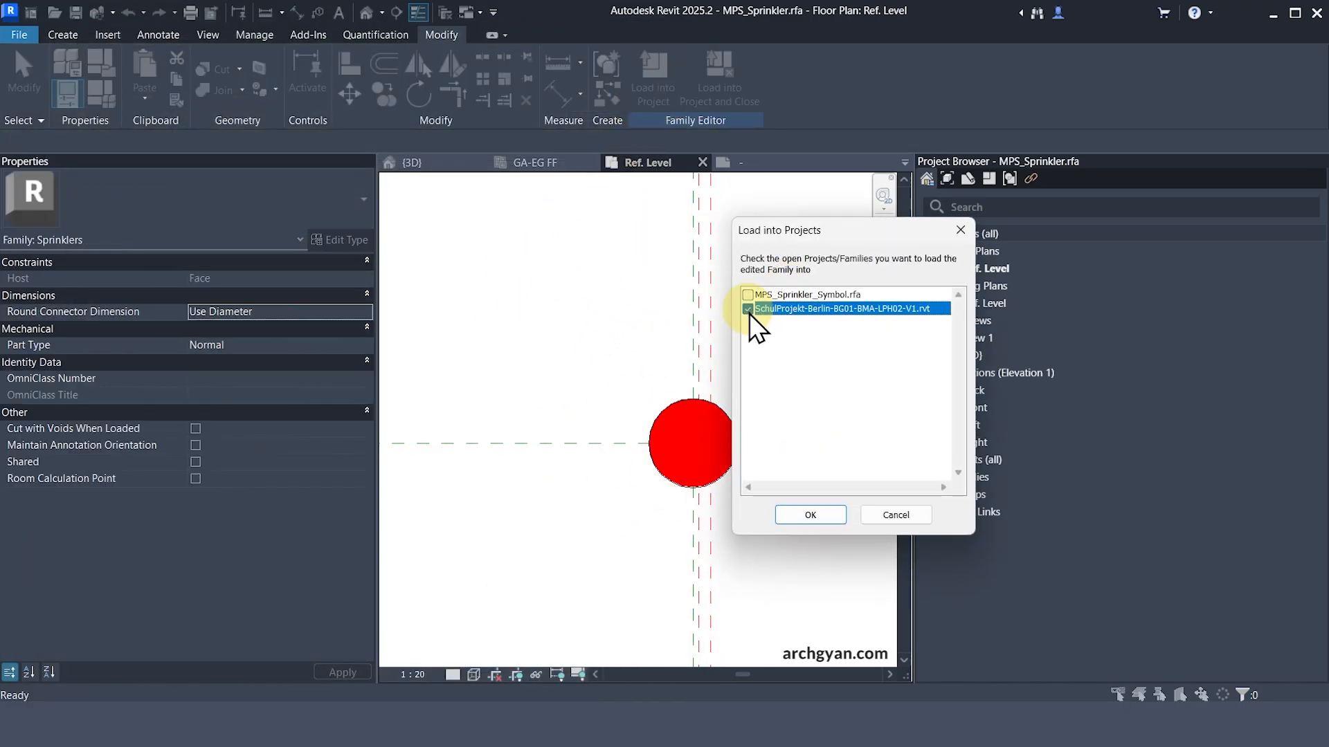
click(820, 512)
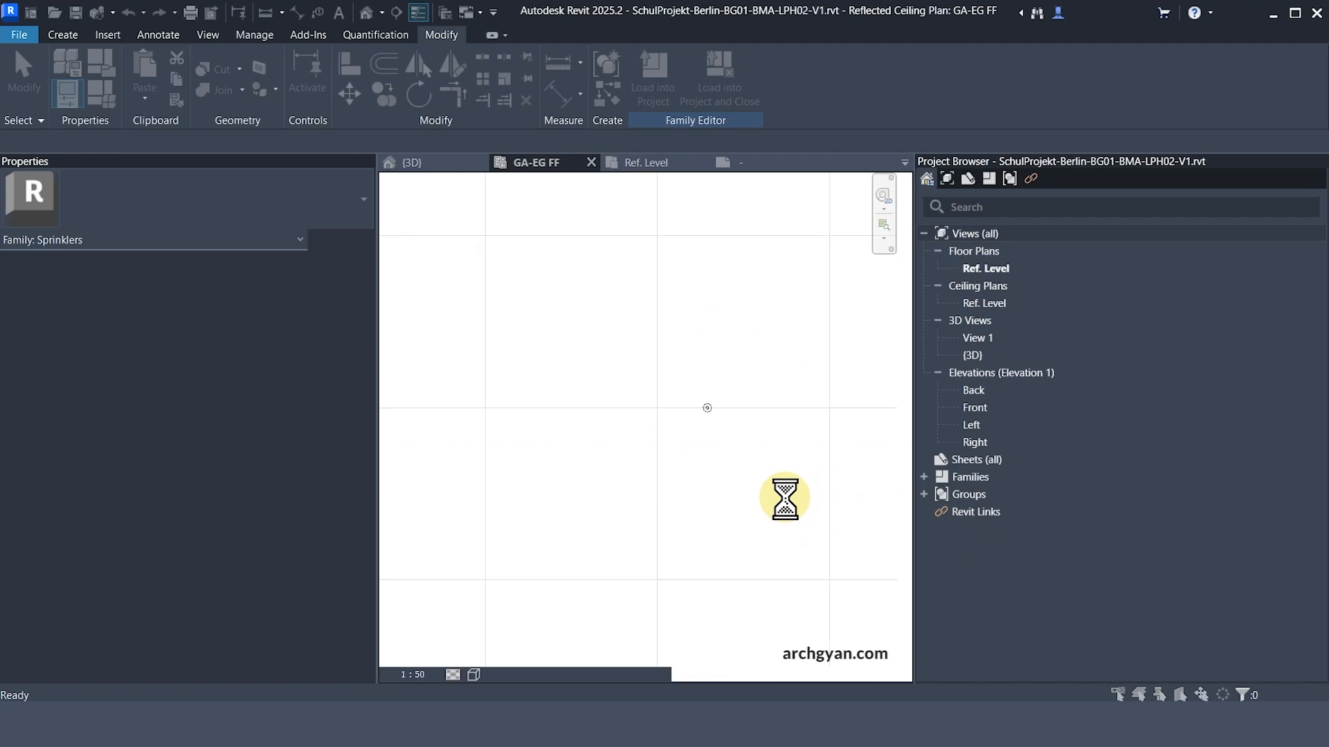
click(596, 331)
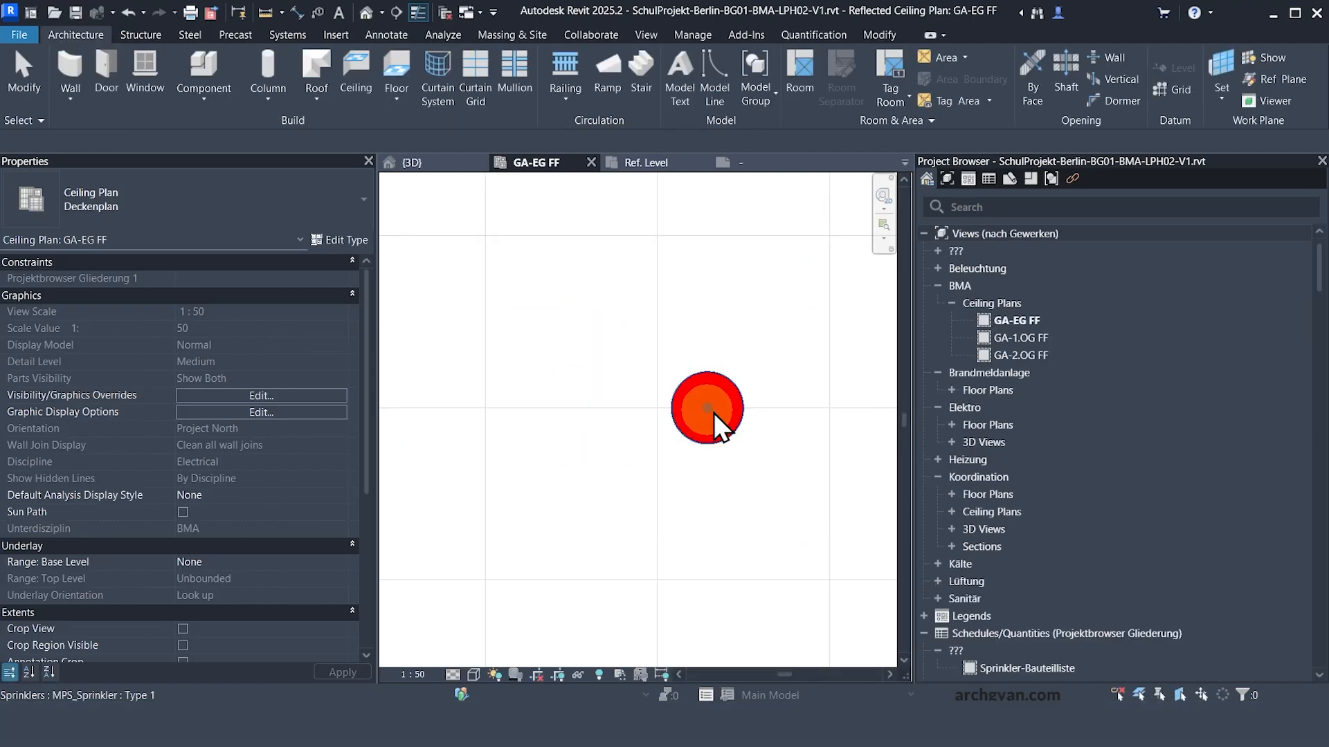
scroll(592, 470, down, 2)
scroll(638, 445, up, 2)
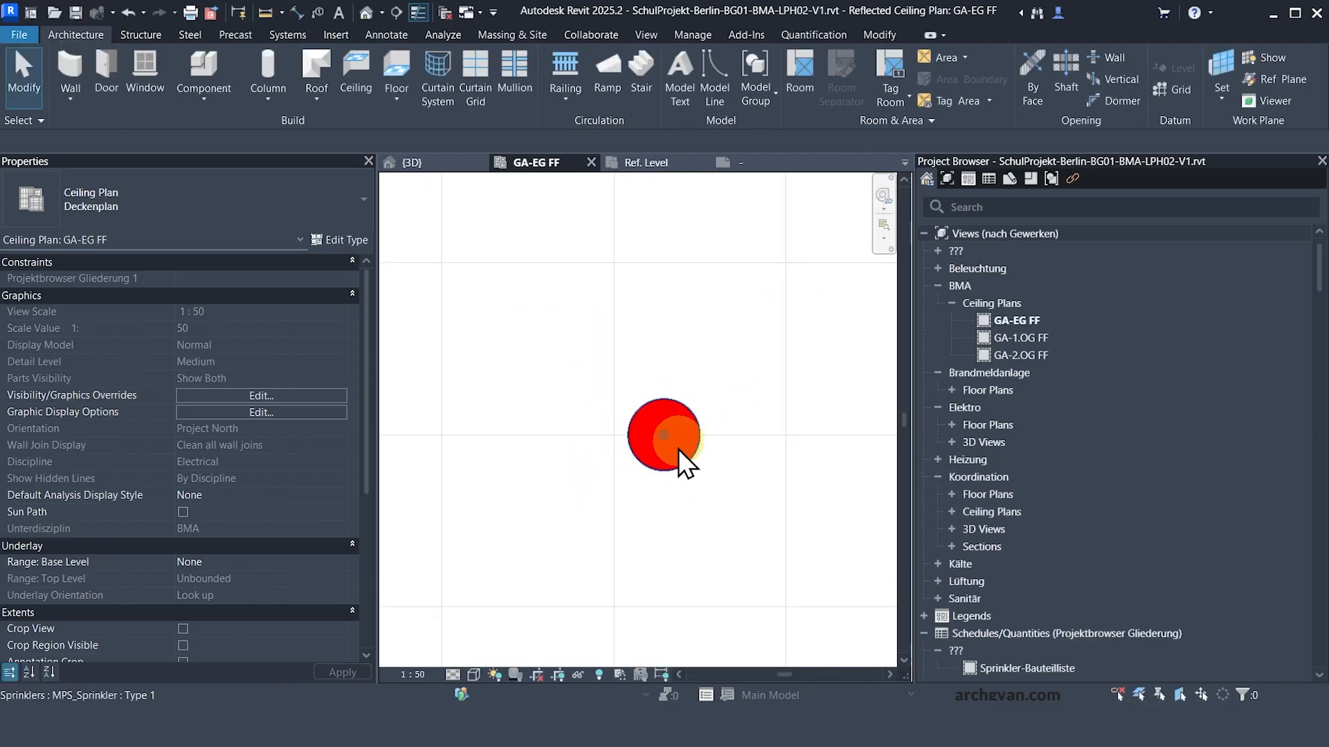
click(454, 675)
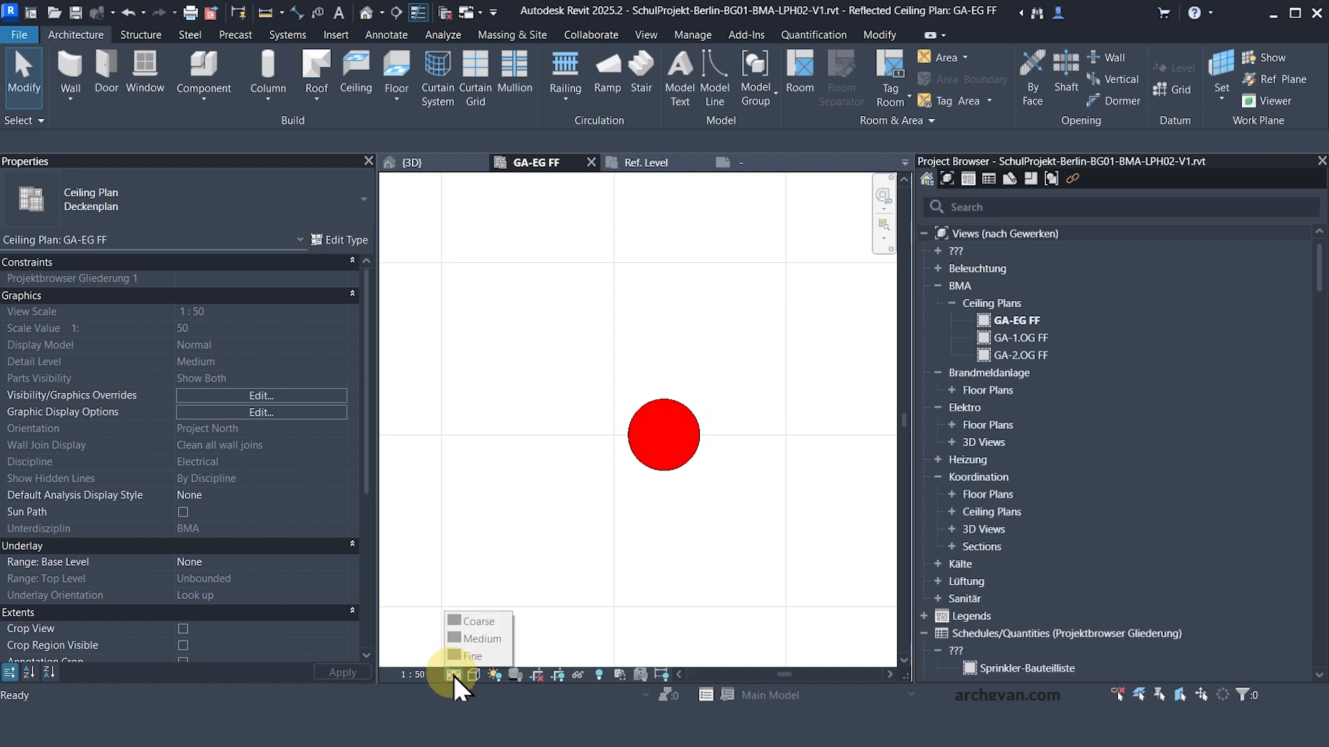
click(511, 539)
key(Escape)
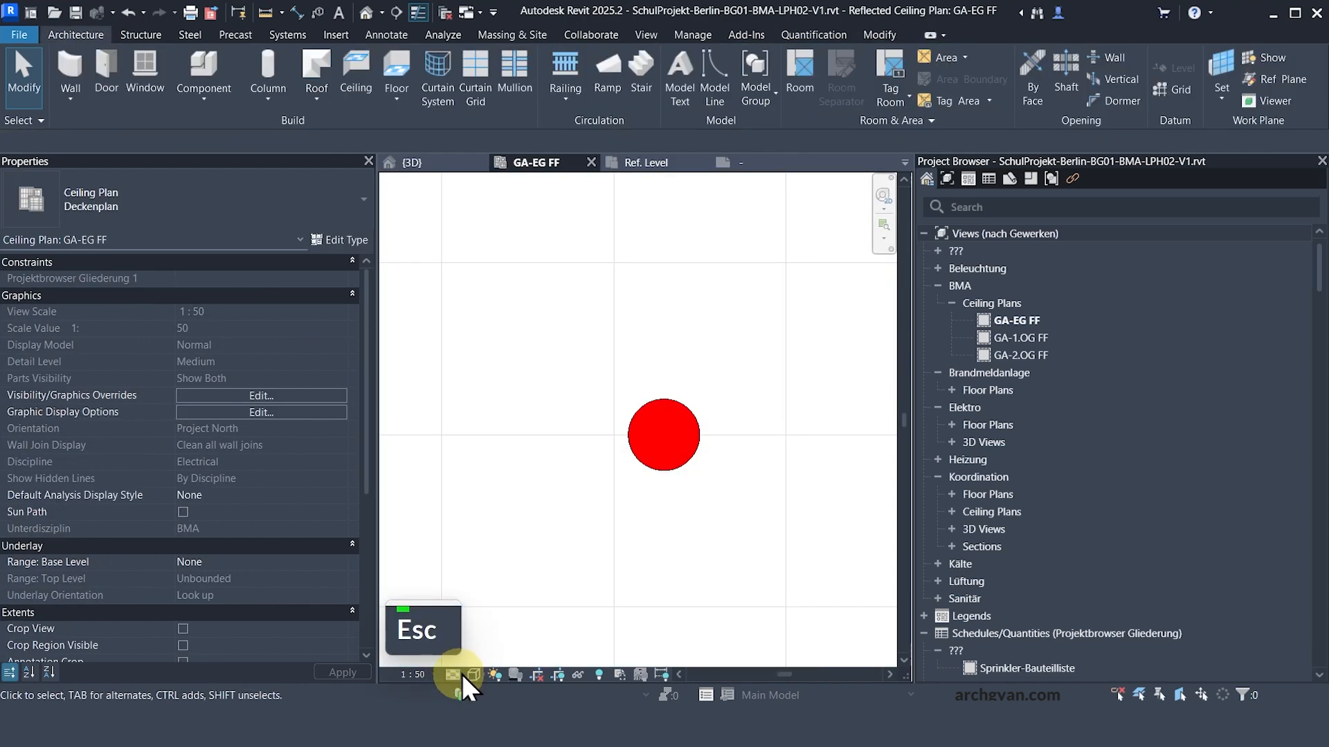
key(Escape)
- Enable temporary view properties for the GA-EG FF ceiling plan and set its detail level to Coarse
click(620, 676)
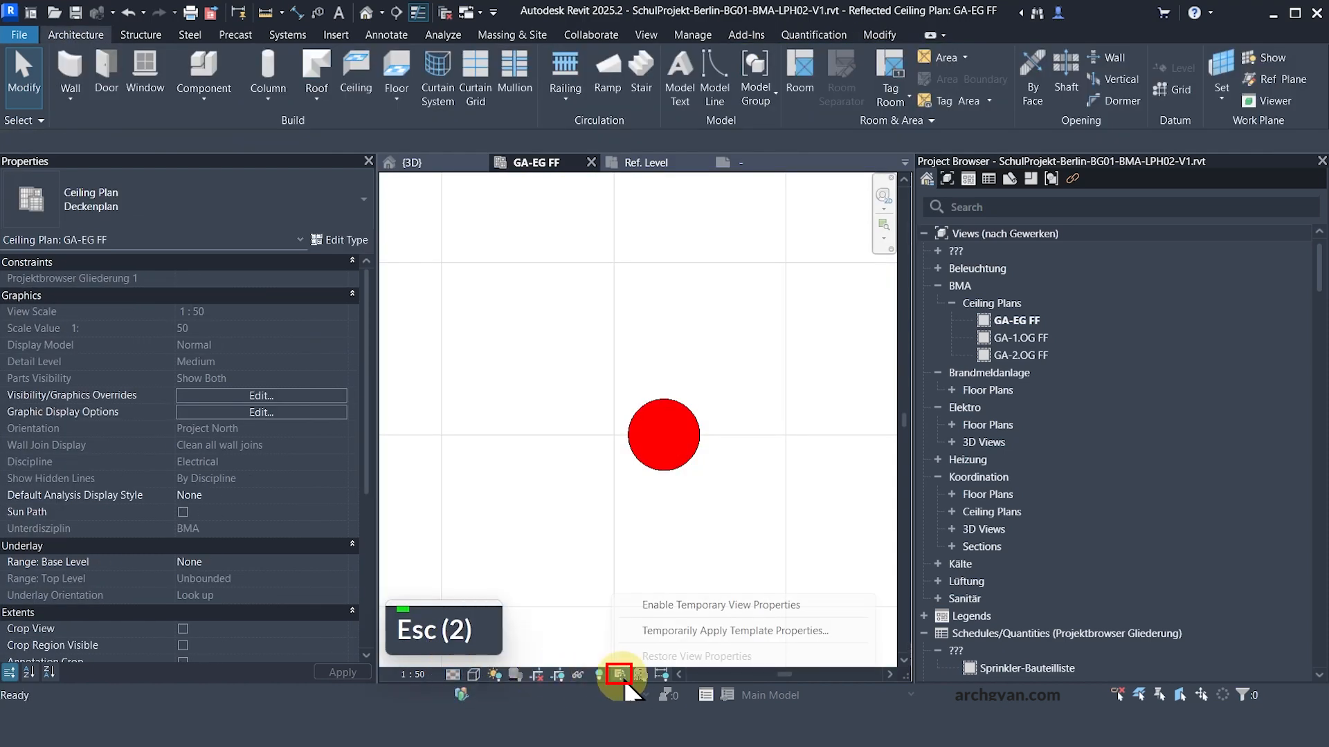
click(658, 608)
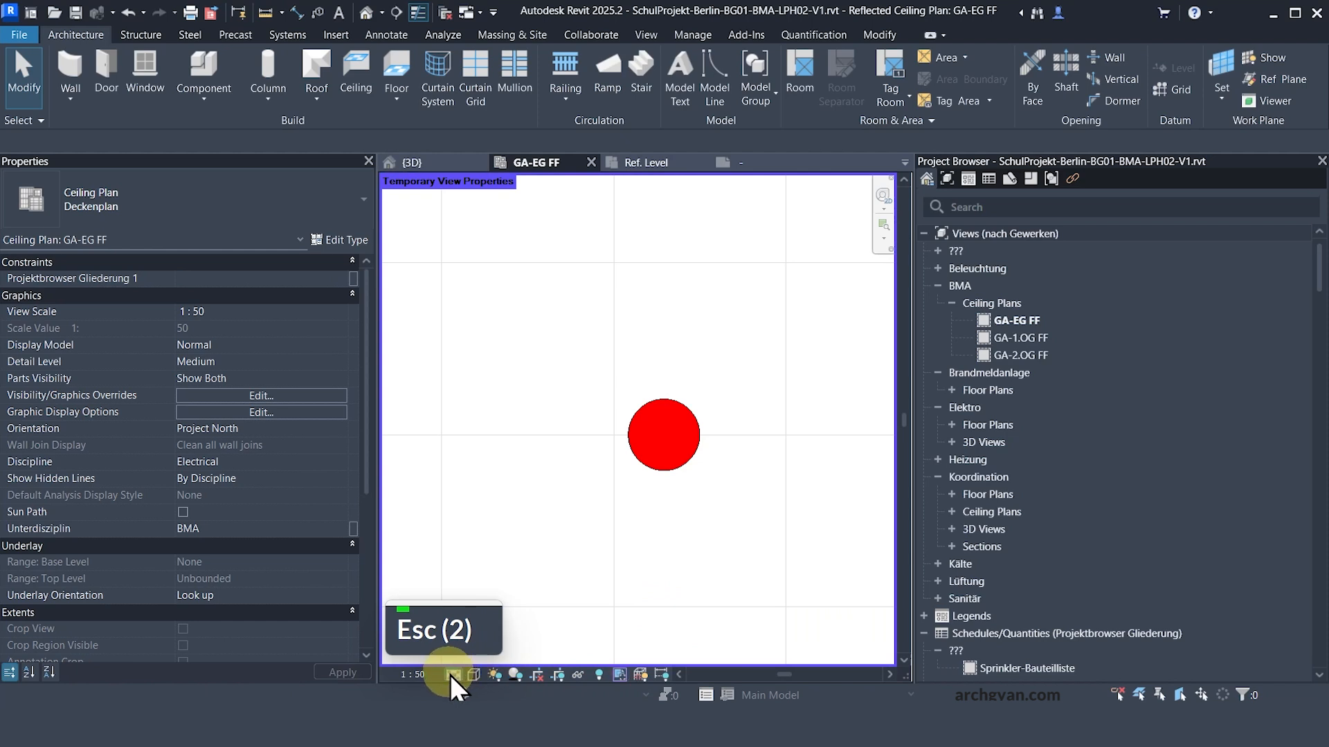
click(450, 675)
click(468, 627)
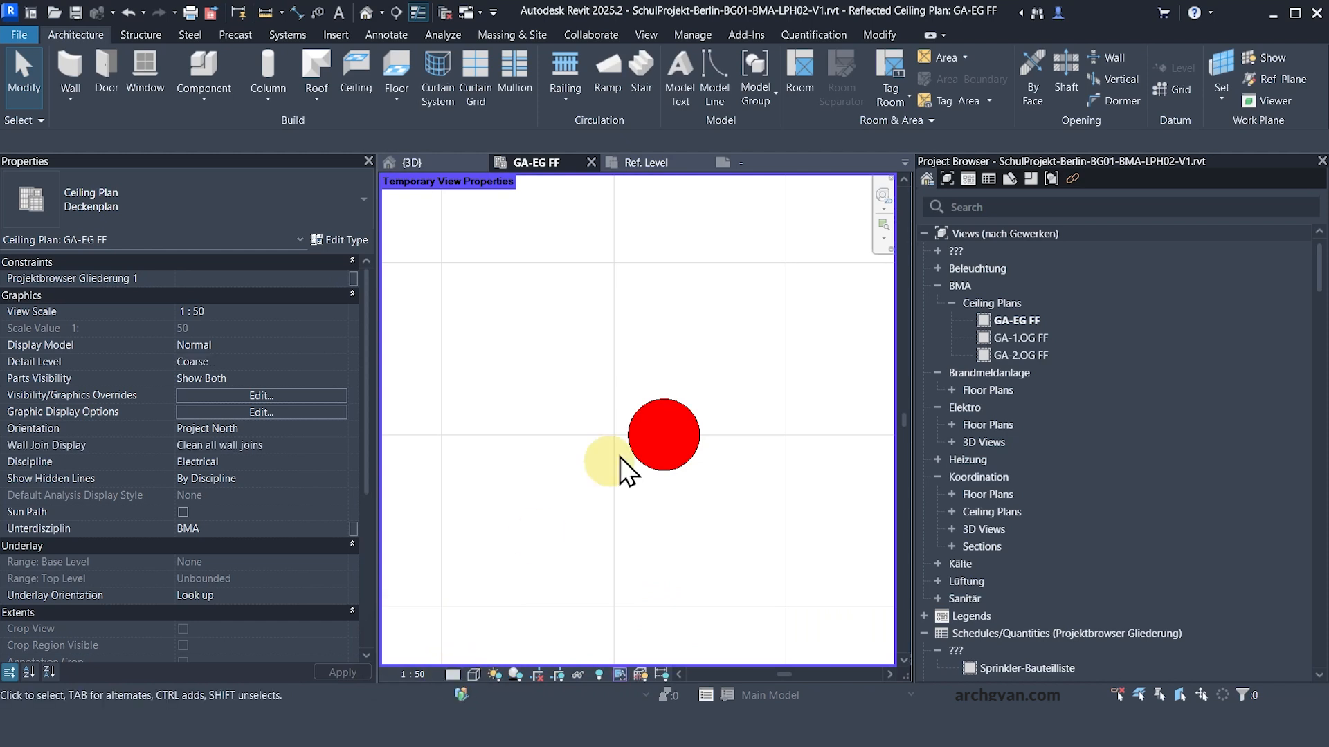
- Check how the sprinkler displays in the ceiling plan at the Medium and Fine detail levels
scroll(648, 416, up, 4)
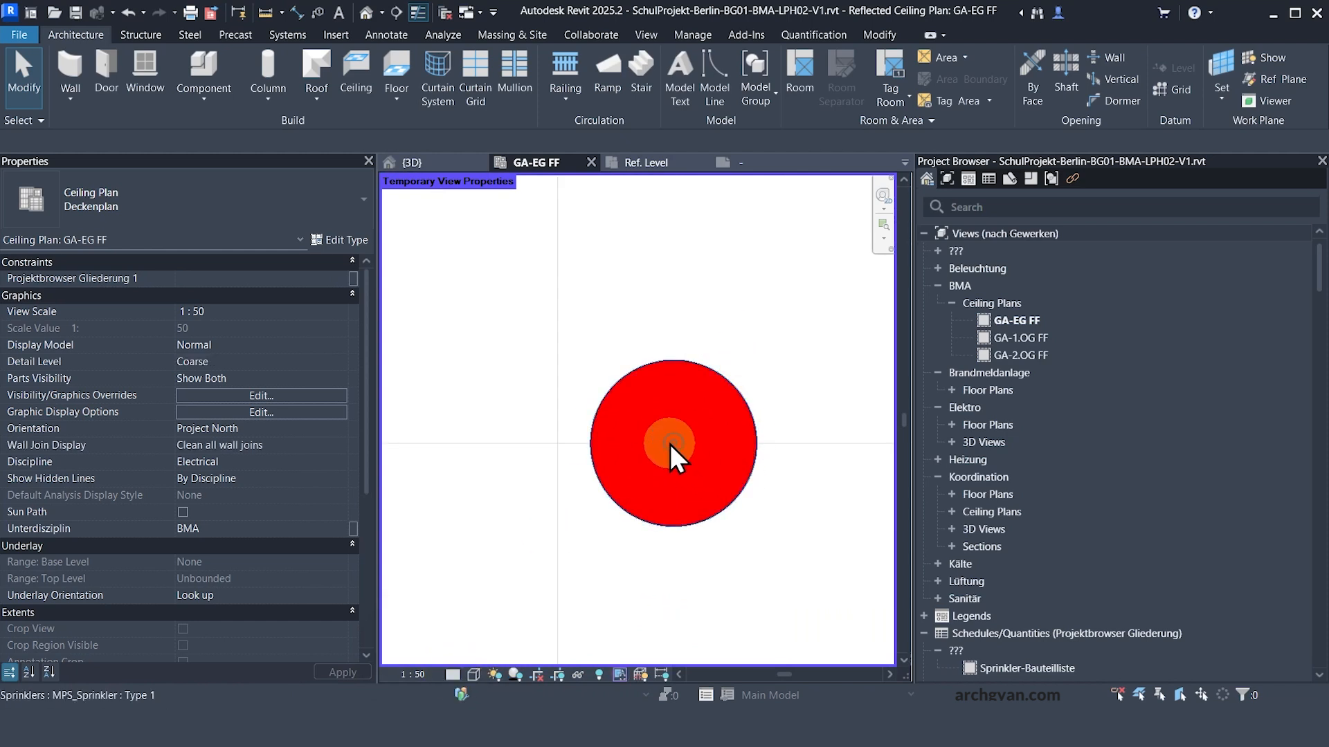
click(451, 674)
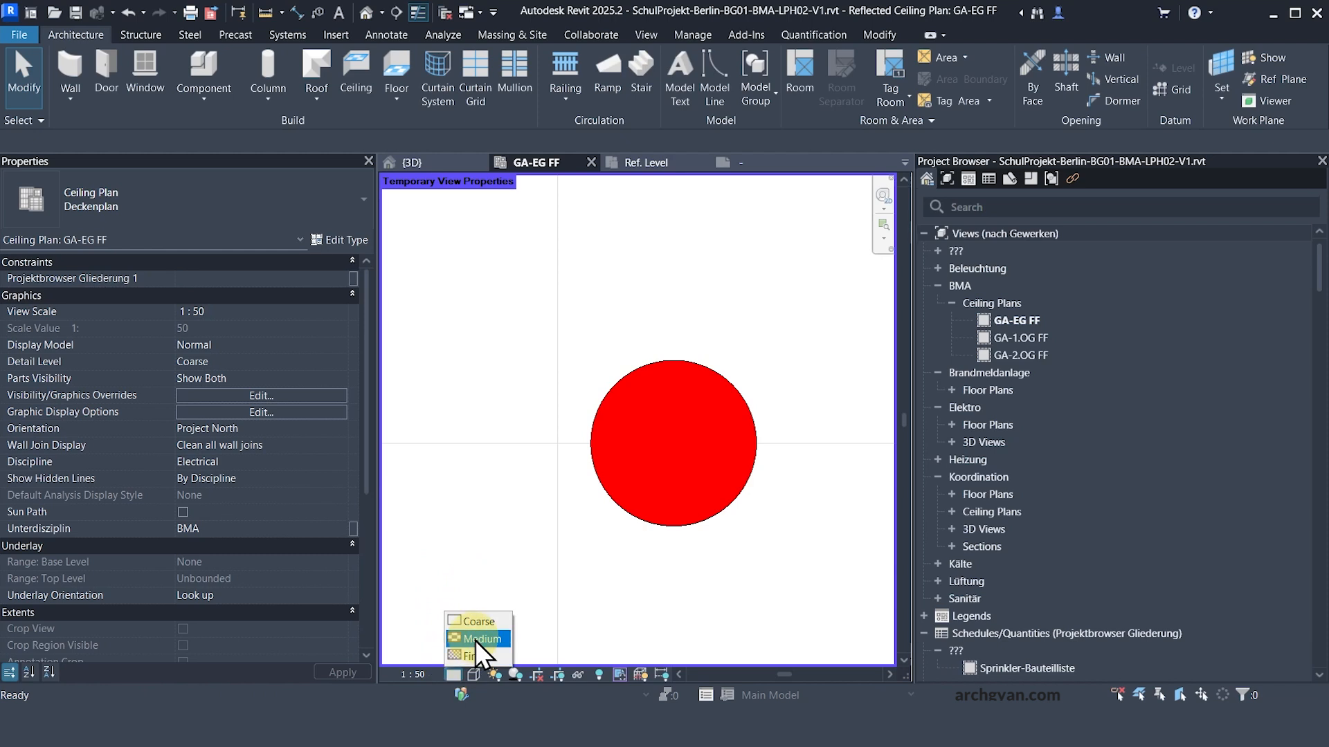
click(453, 674)
click(470, 653)
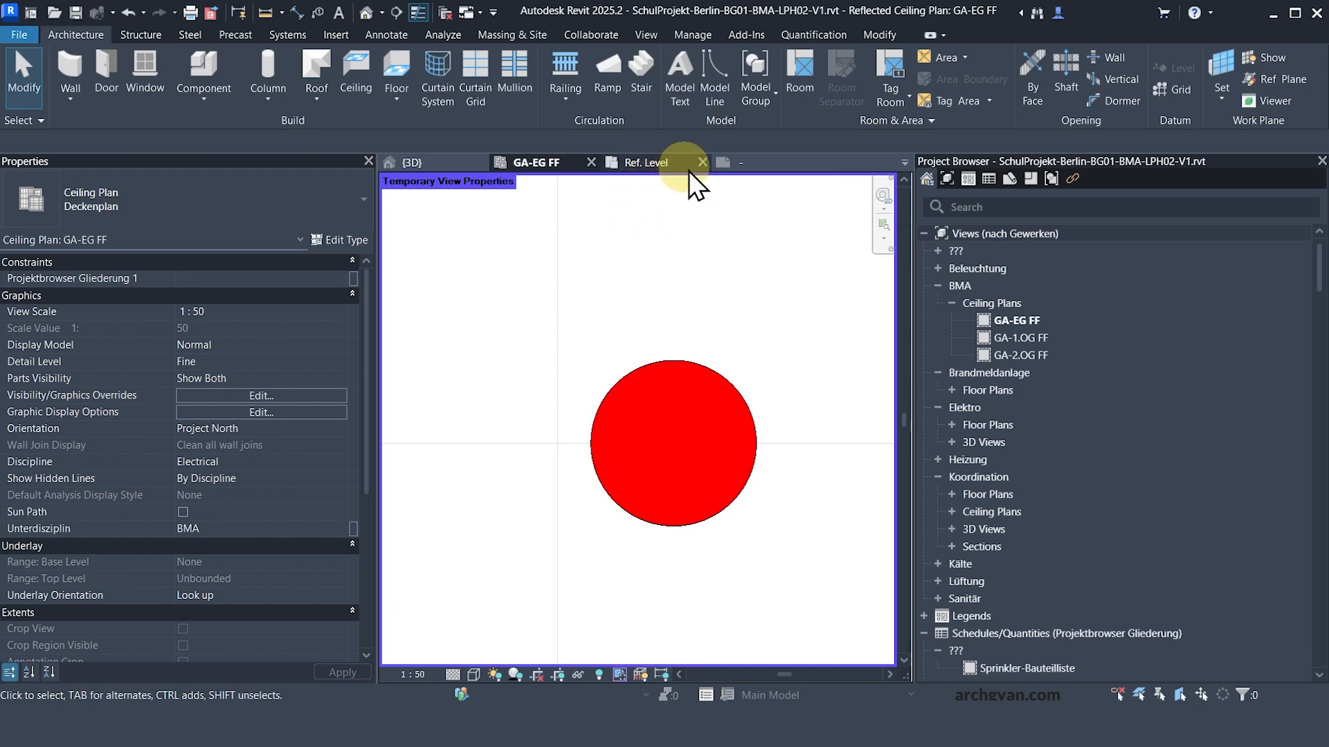
- In the MPS_Sprinkler family's Ref. Level plan, turn off Medium and Fine visibility for the nested sprinkler symbol, keeping Coarse
click(650, 163)
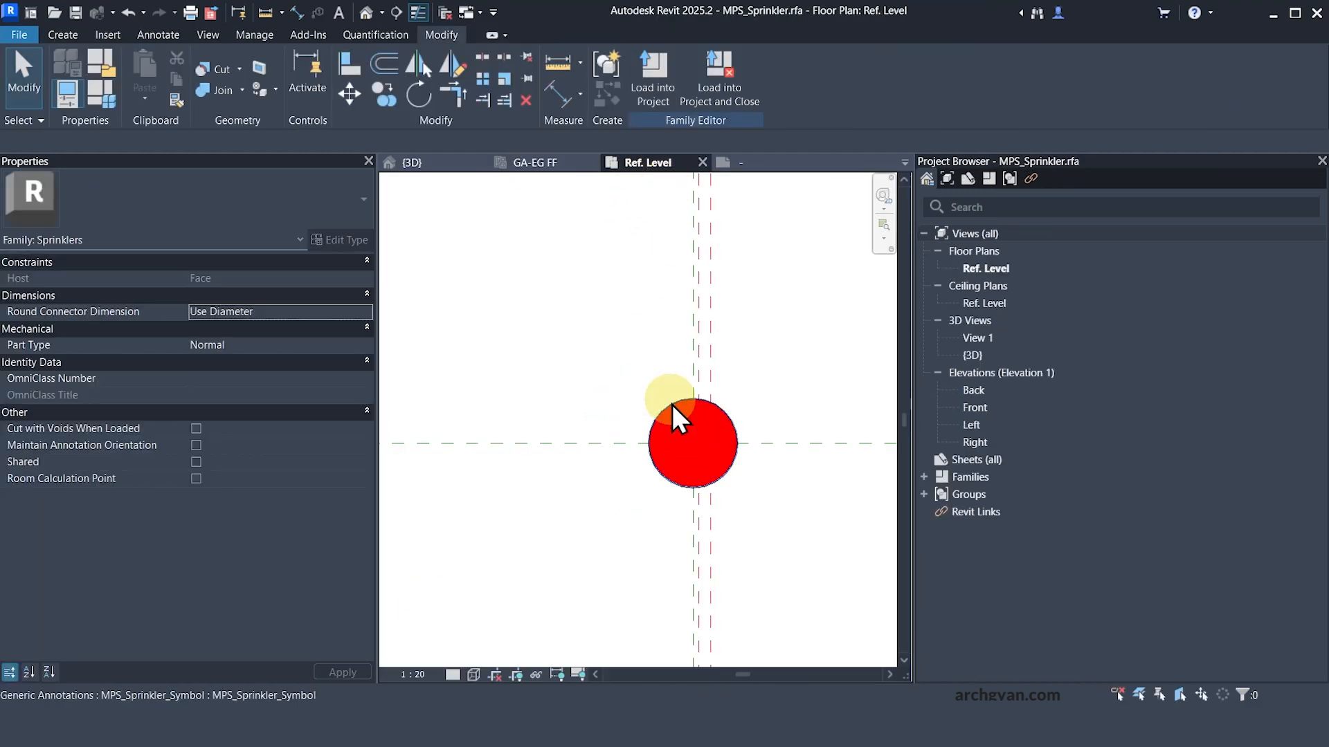
click(671, 404)
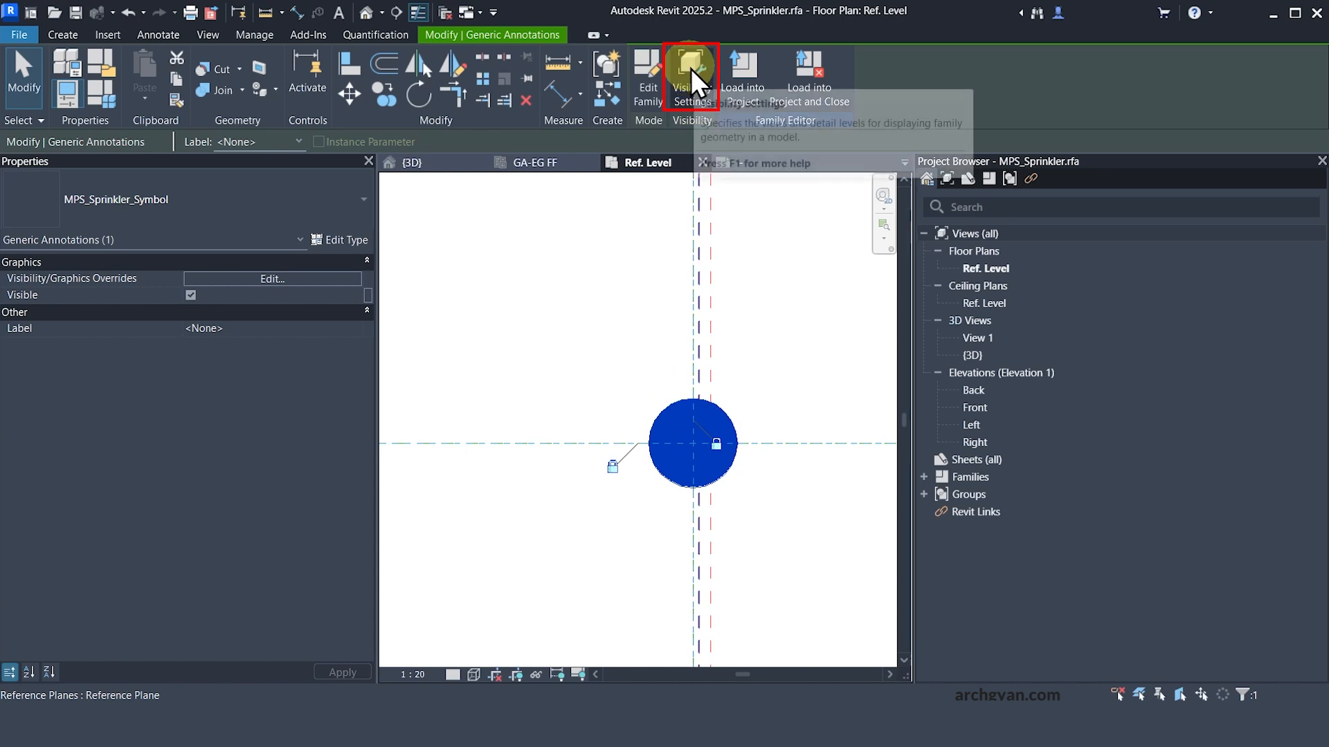
click(690, 68)
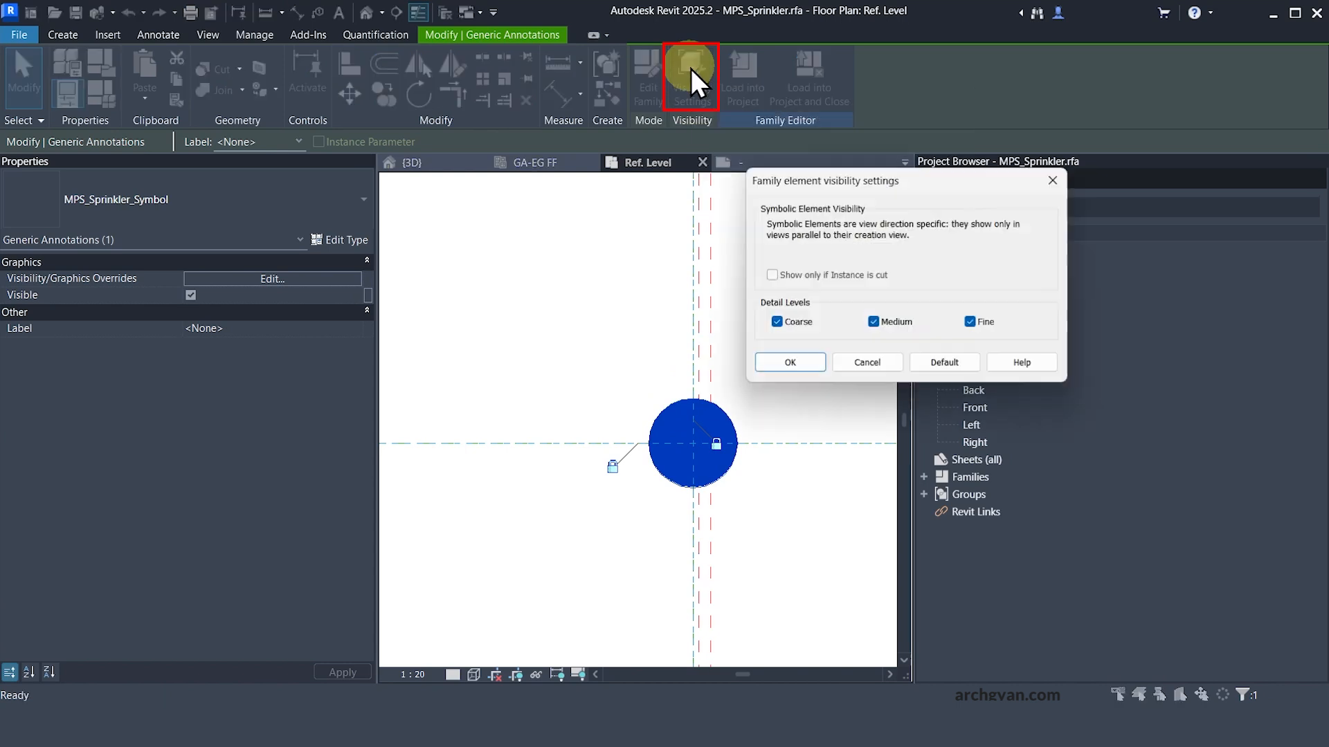
click(882, 322)
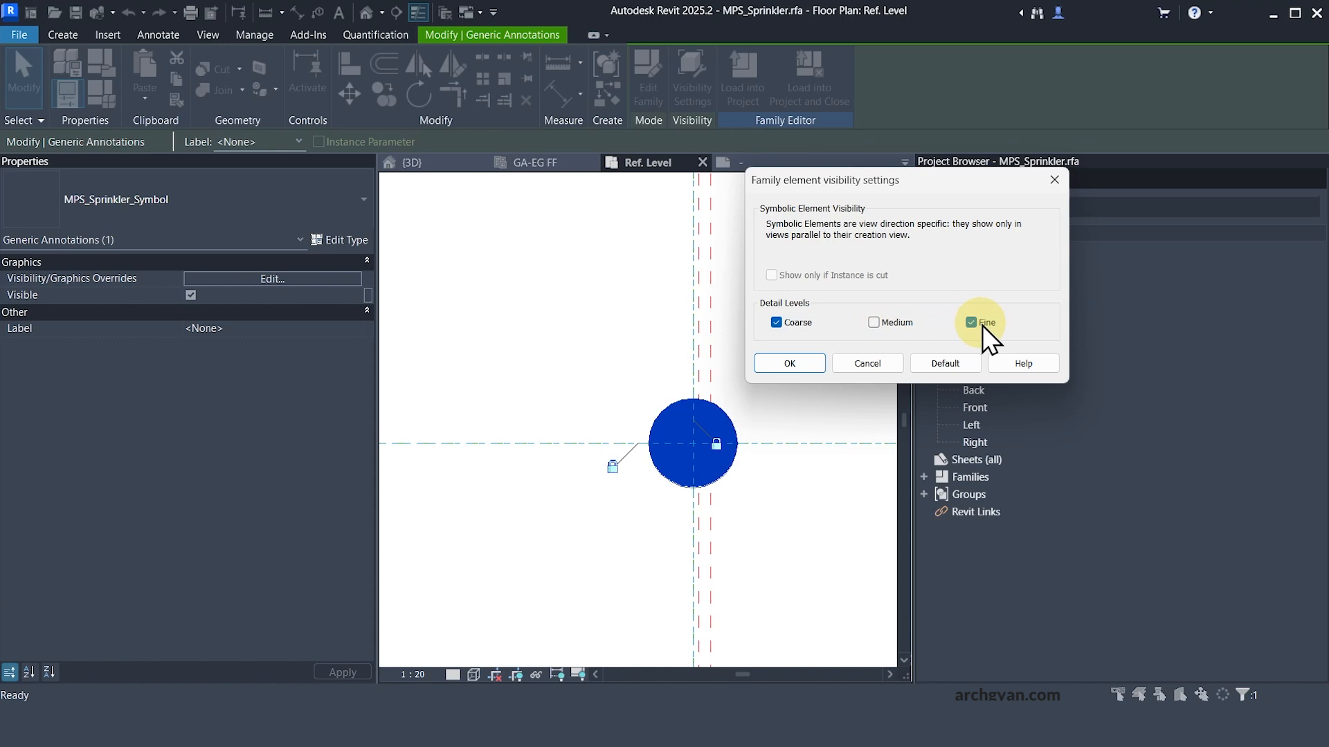
click(790, 364)
- Turn off Coarse visibility for the sprinkler's revolved solid, keeping Medium and Fine, and clear the selection
click(675, 430)
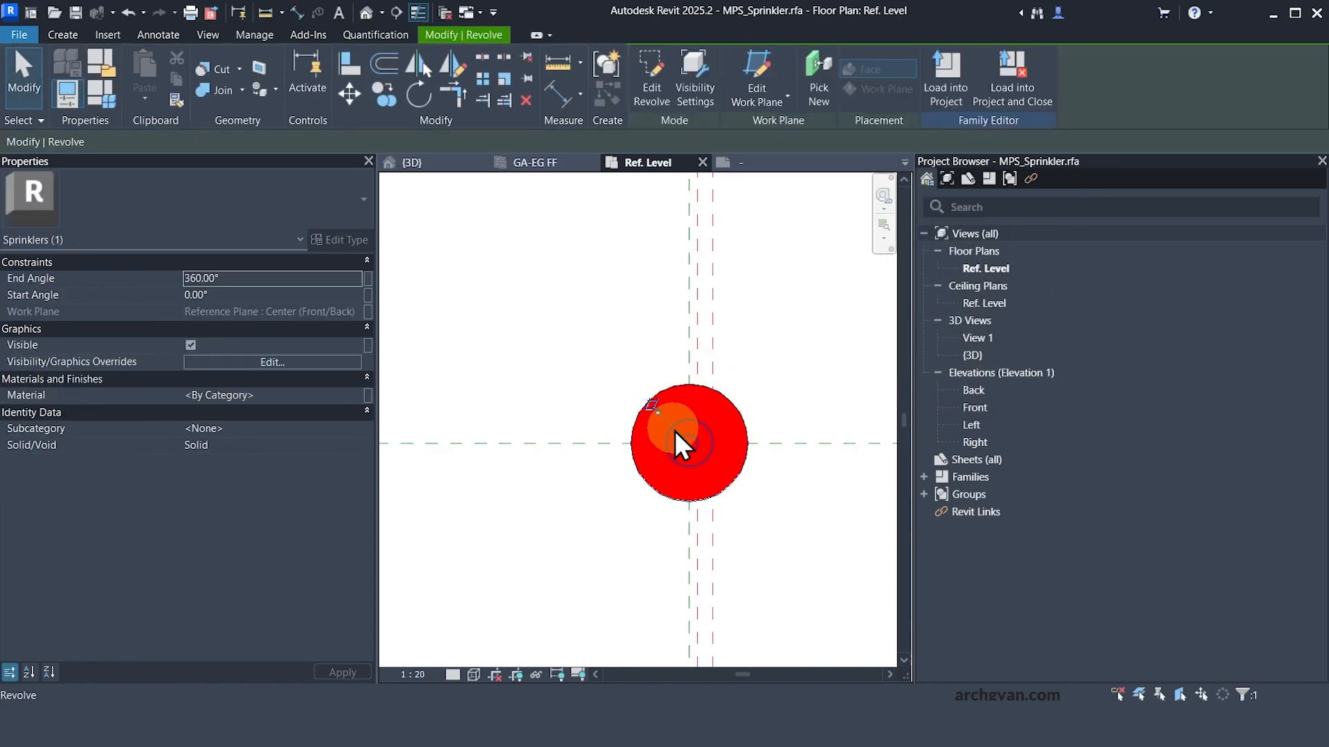
click(699, 84)
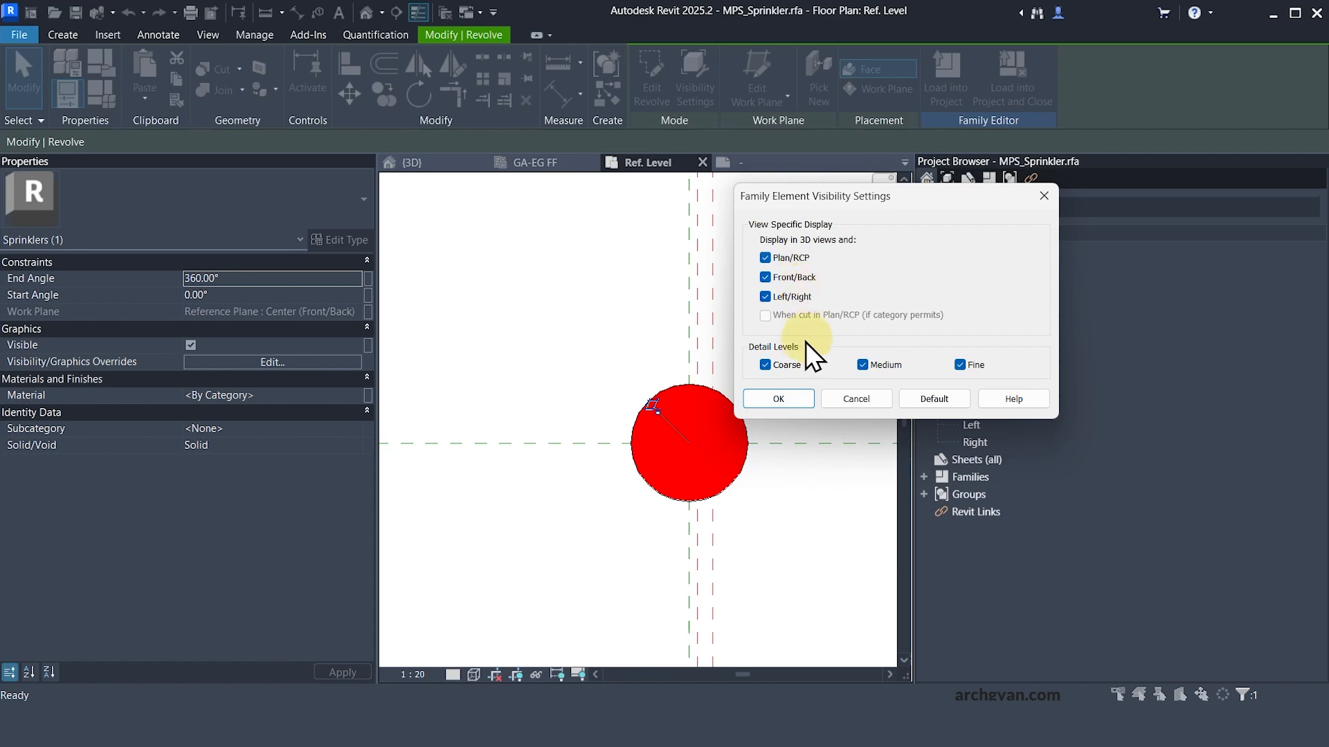
click(783, 371)
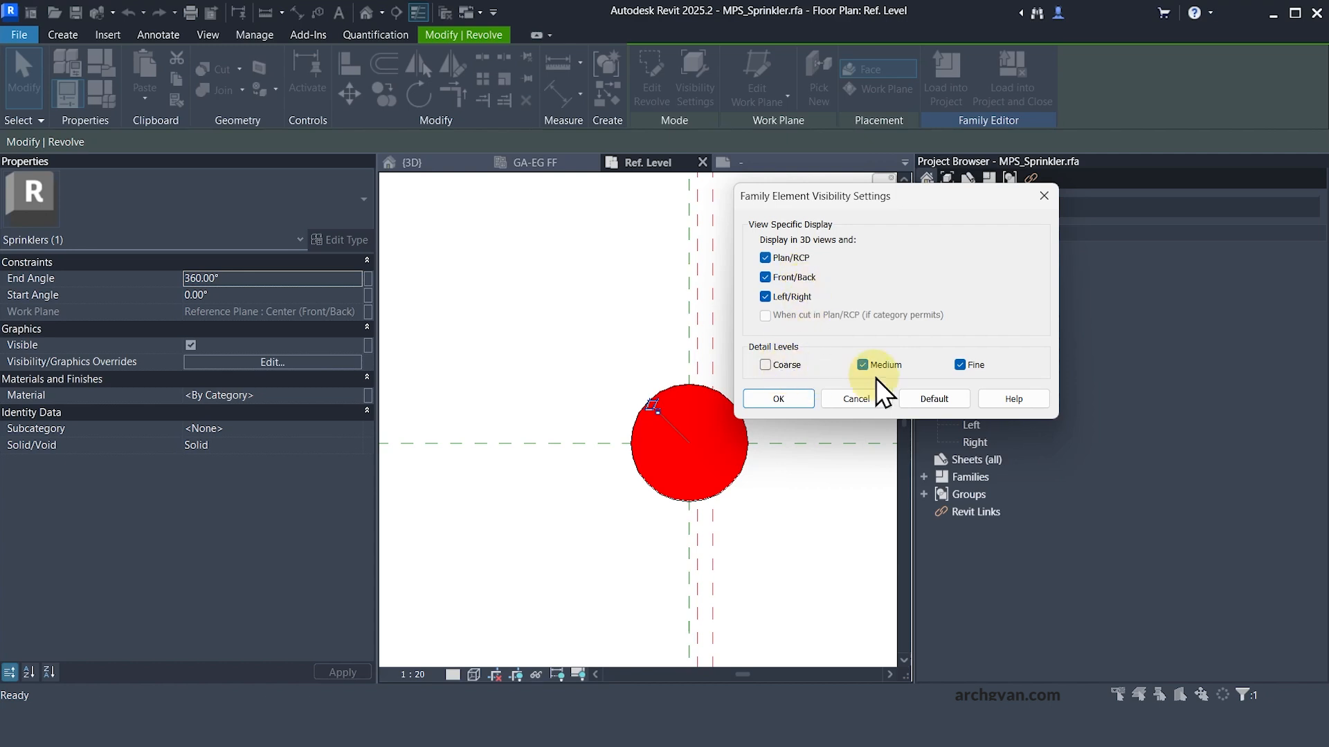
click(800, 396)
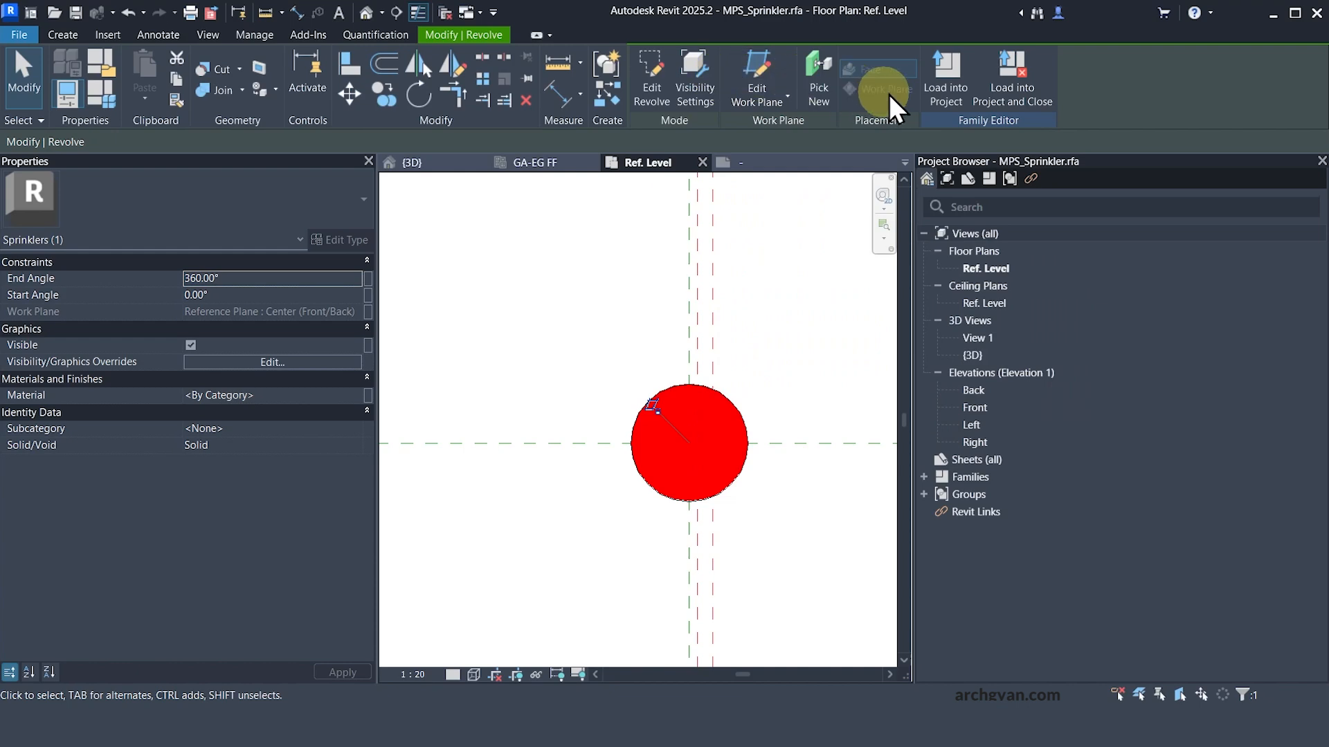
key(Escape)
key(Escape)
key(Escape)
key(Escape)
- Load the edited sprinkler family into the project SchulProjekt-Berlin-BG01-BMA-LPH02-V1.rvt
click(645, 82)
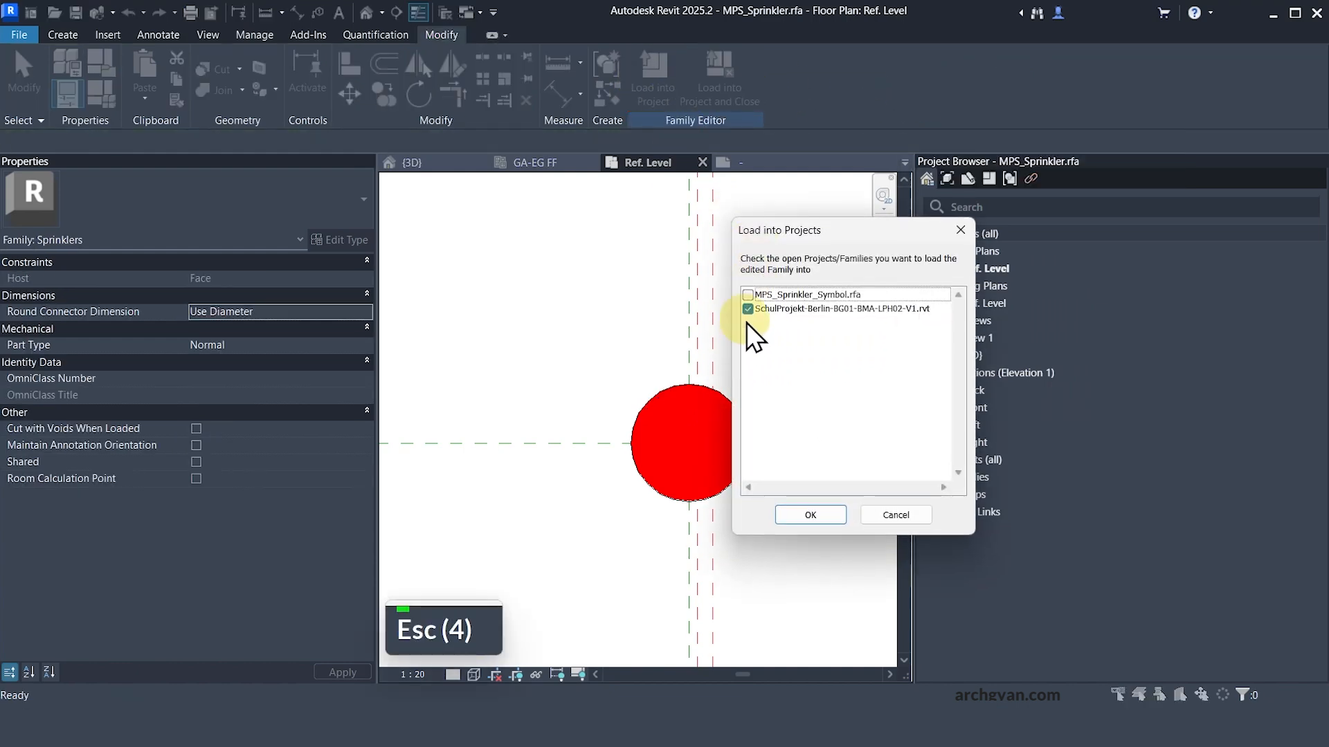
click(808, 515)
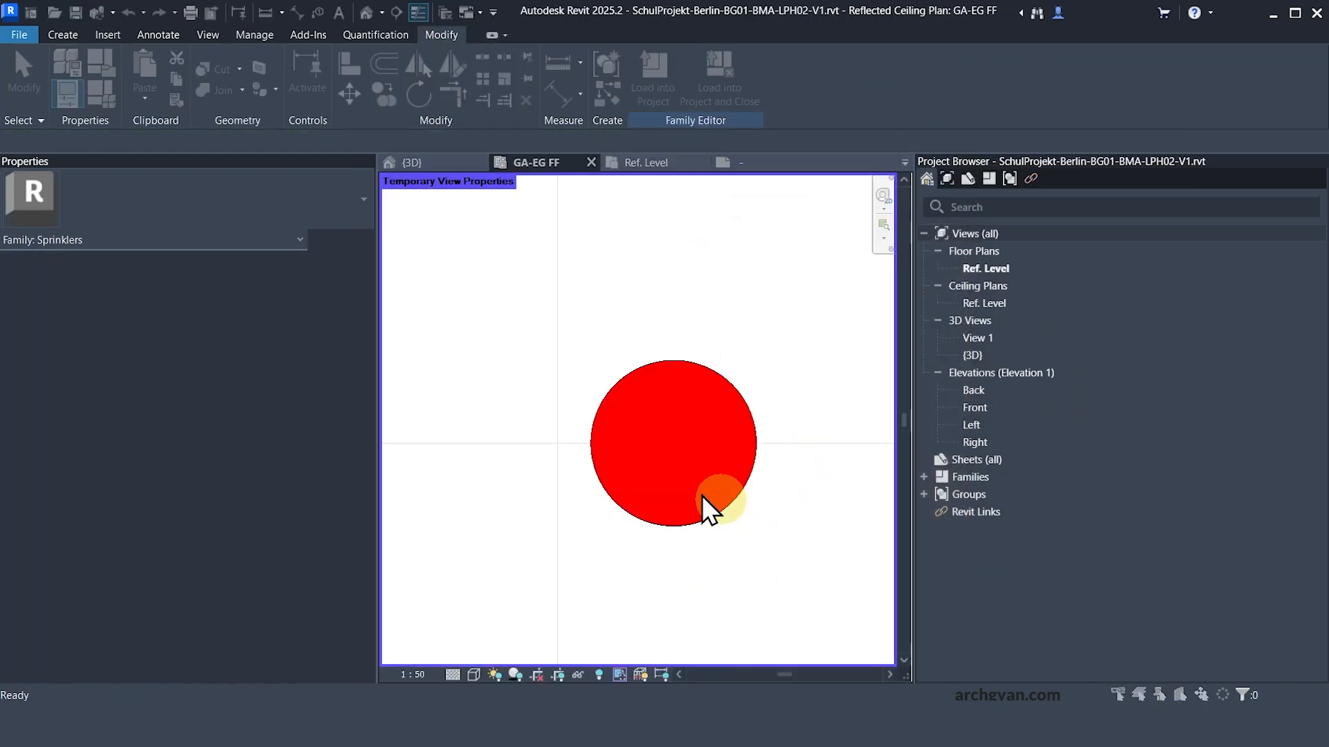
click(569, 328)
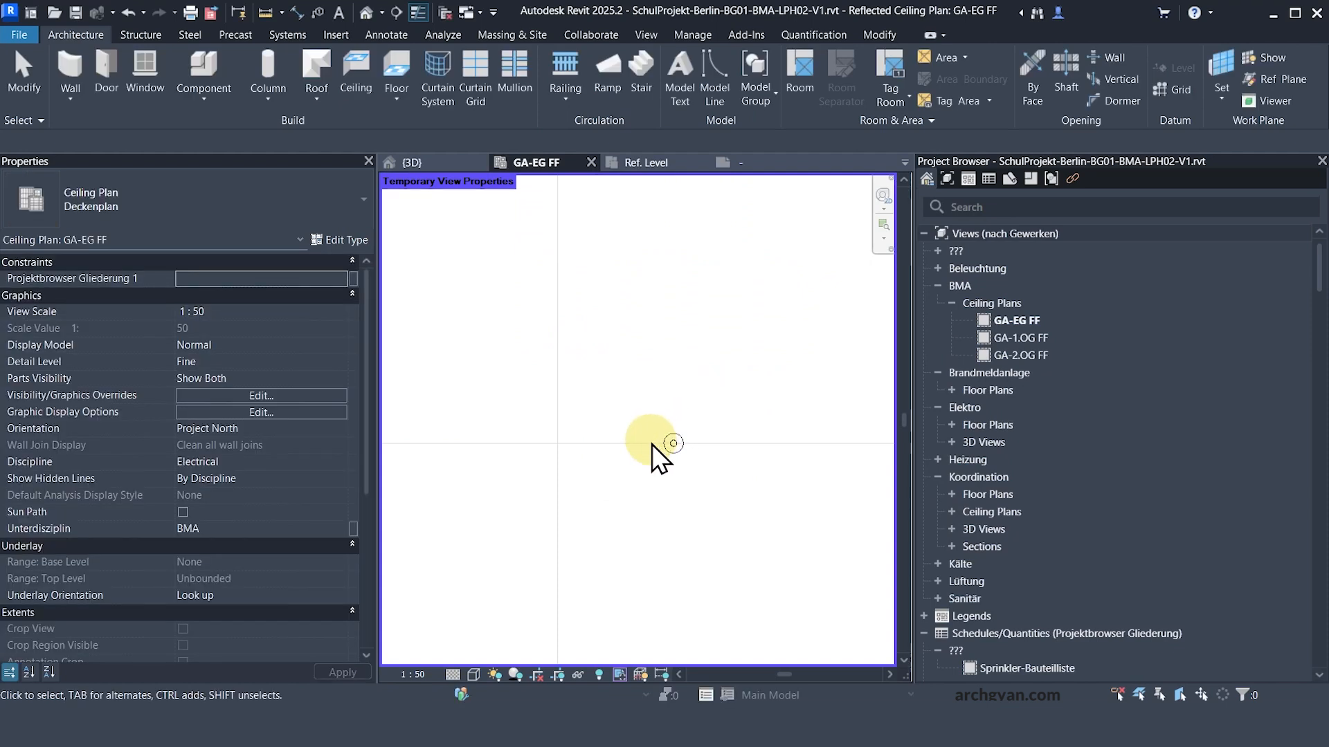
- Compare the reloaded sprinkler at Medium and Fine detail and set the ceiling plan's detail level to Coarse
click(455, 675)
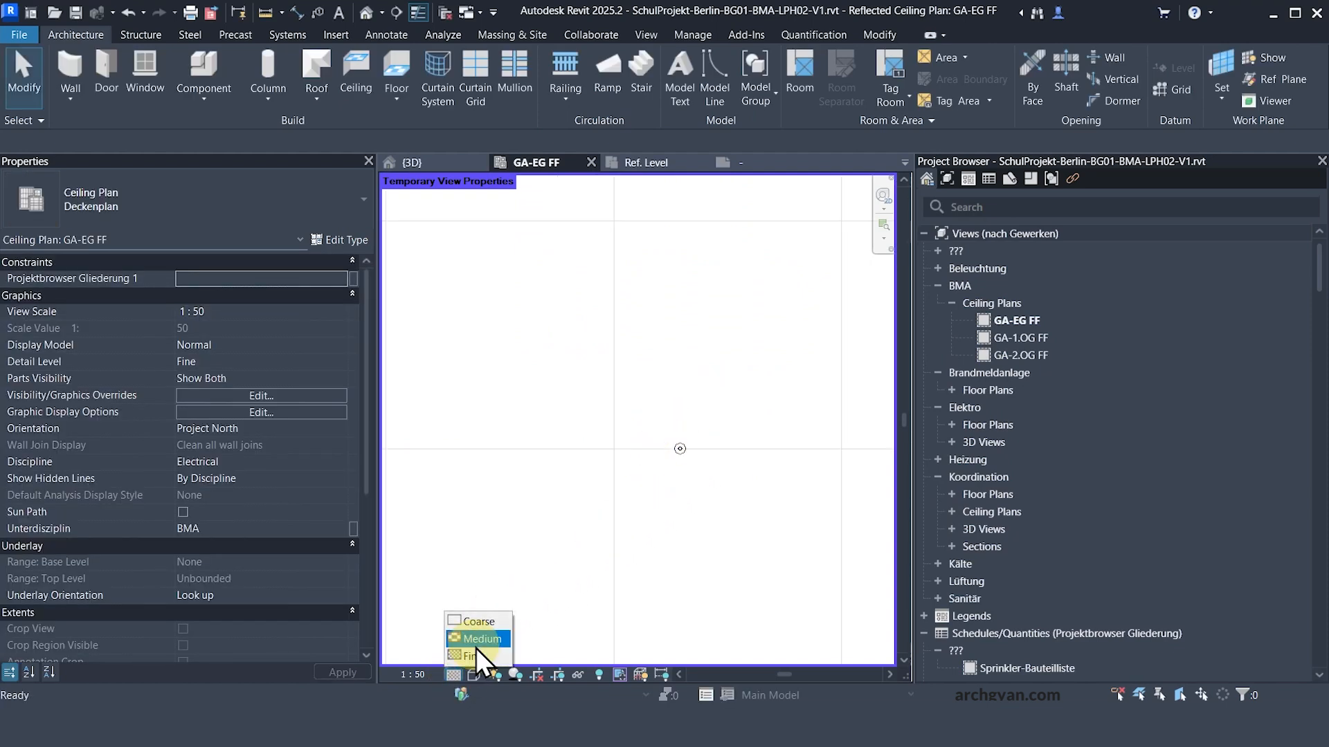
click(476, 646)
click(453, 675)
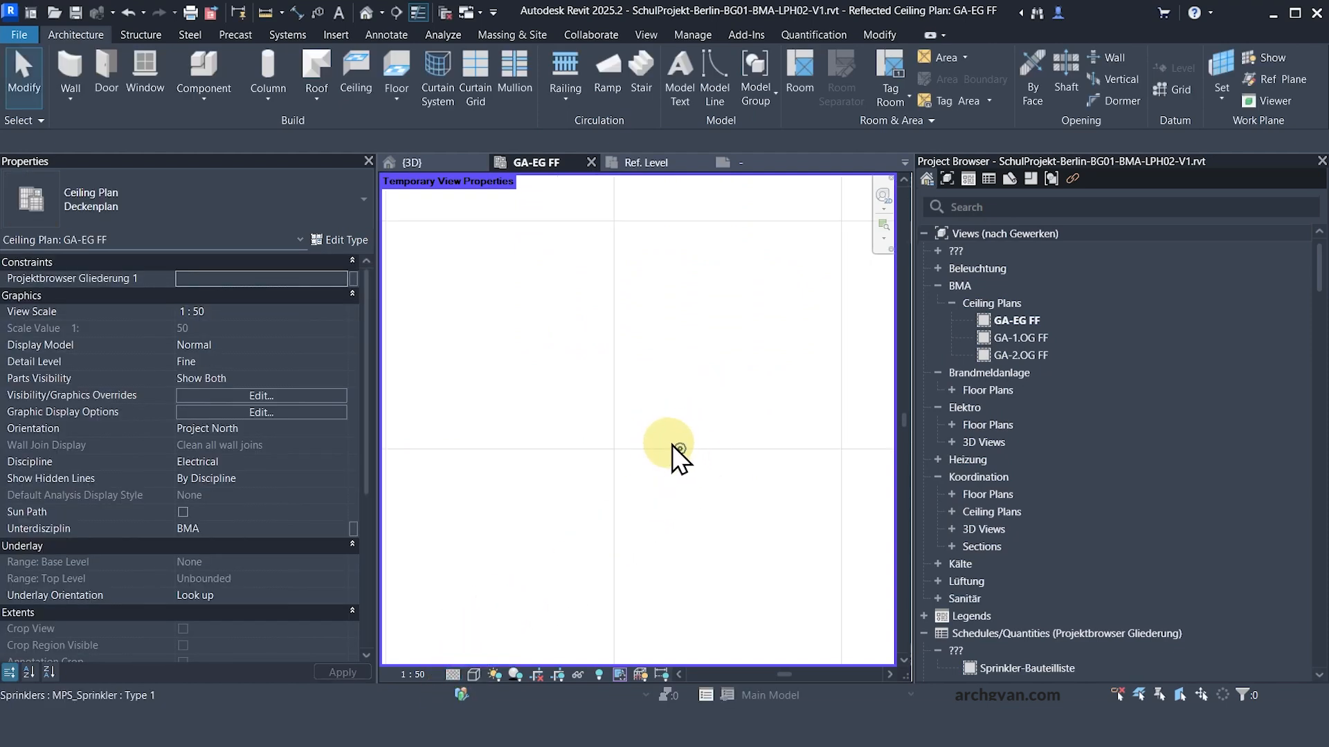
click(453, 674)
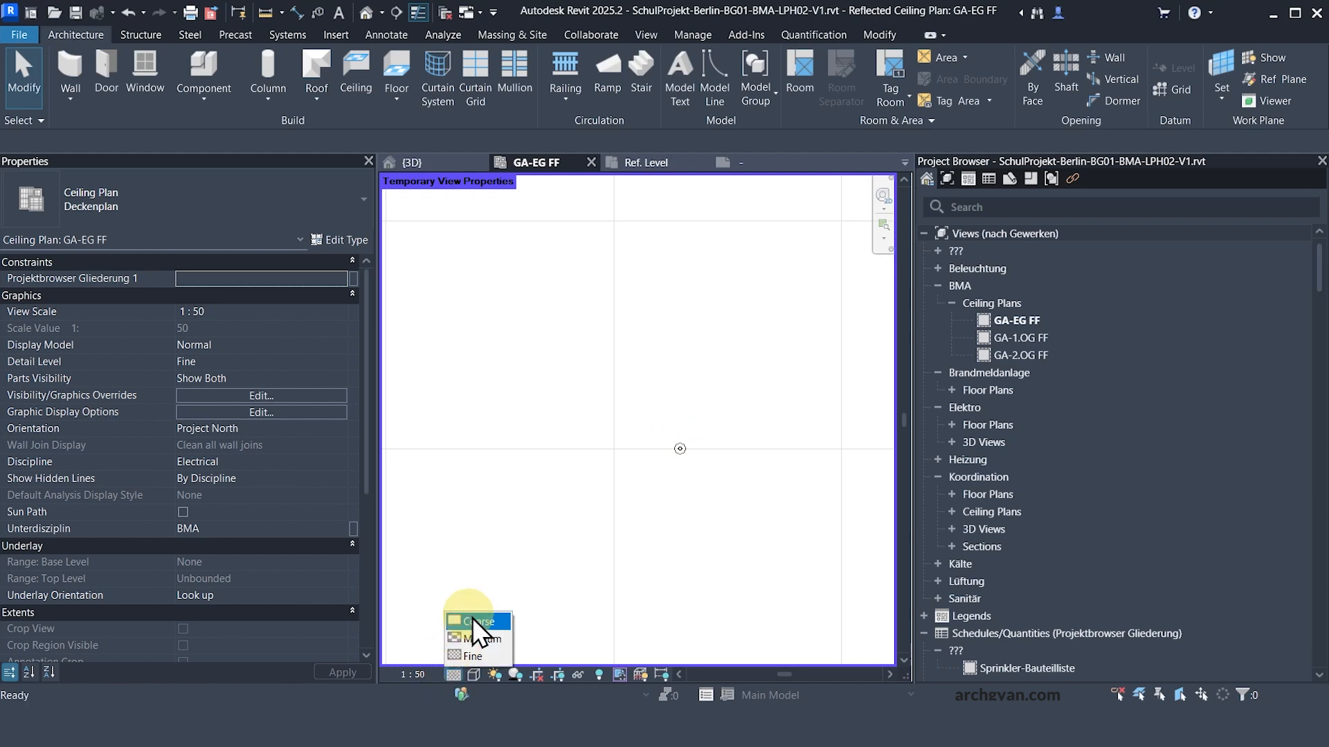
click(480, 621)
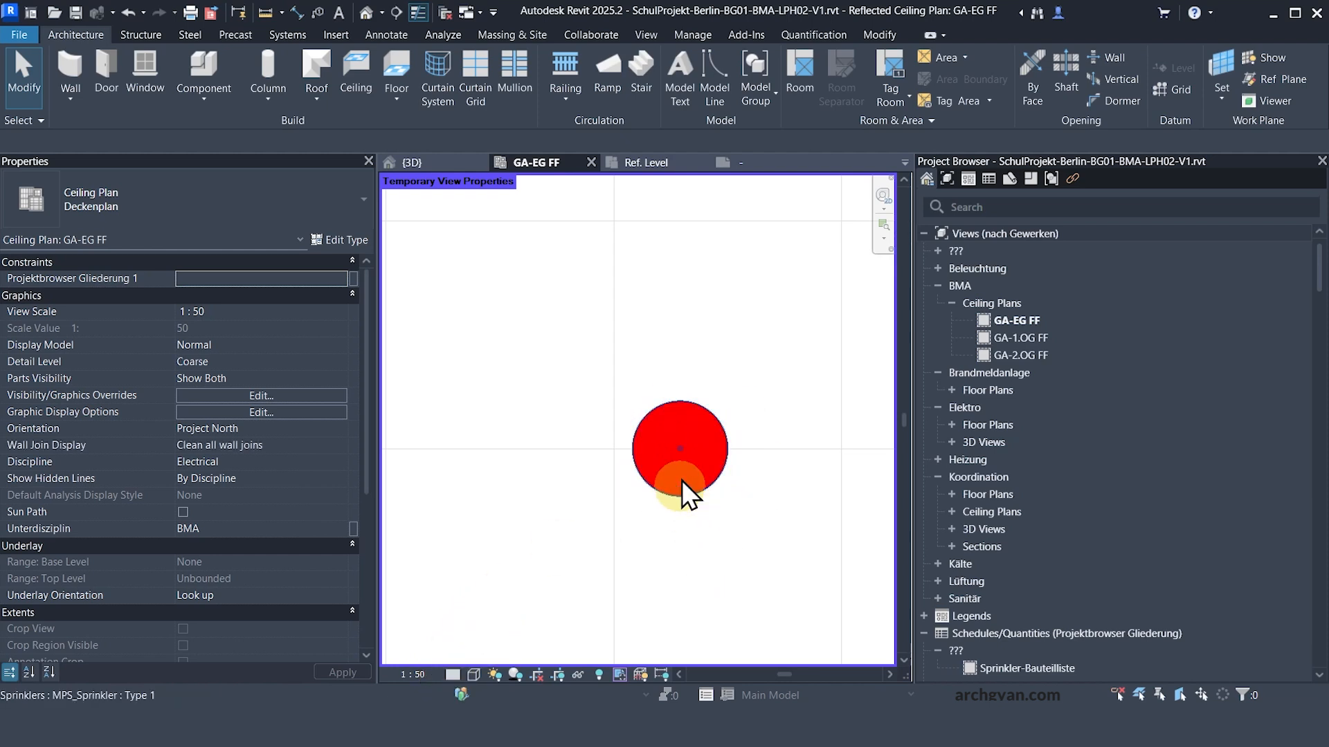
scroll(716, 406, up, 2)
scroll(664, 456, up, 2)
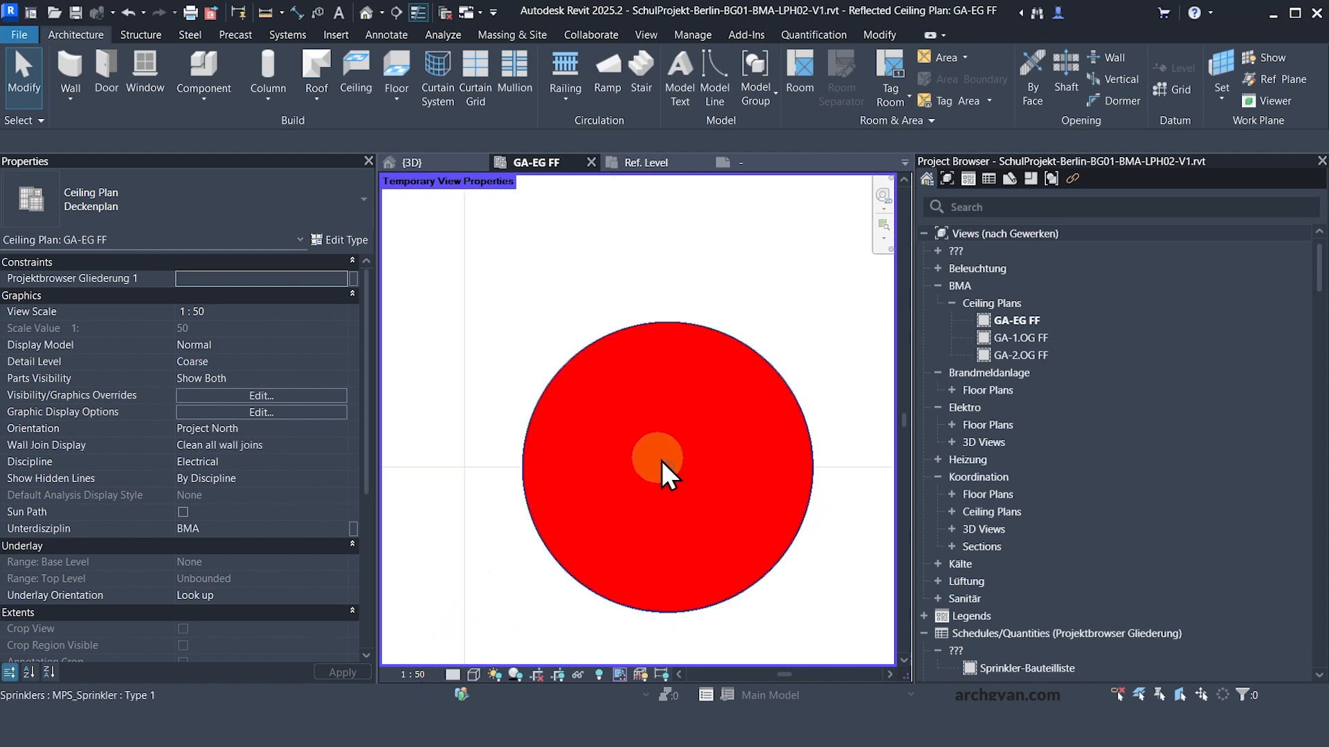
- Return to the sprinkler family, open its default 3D view and set the visual style to Wireframe
click(649, 163)
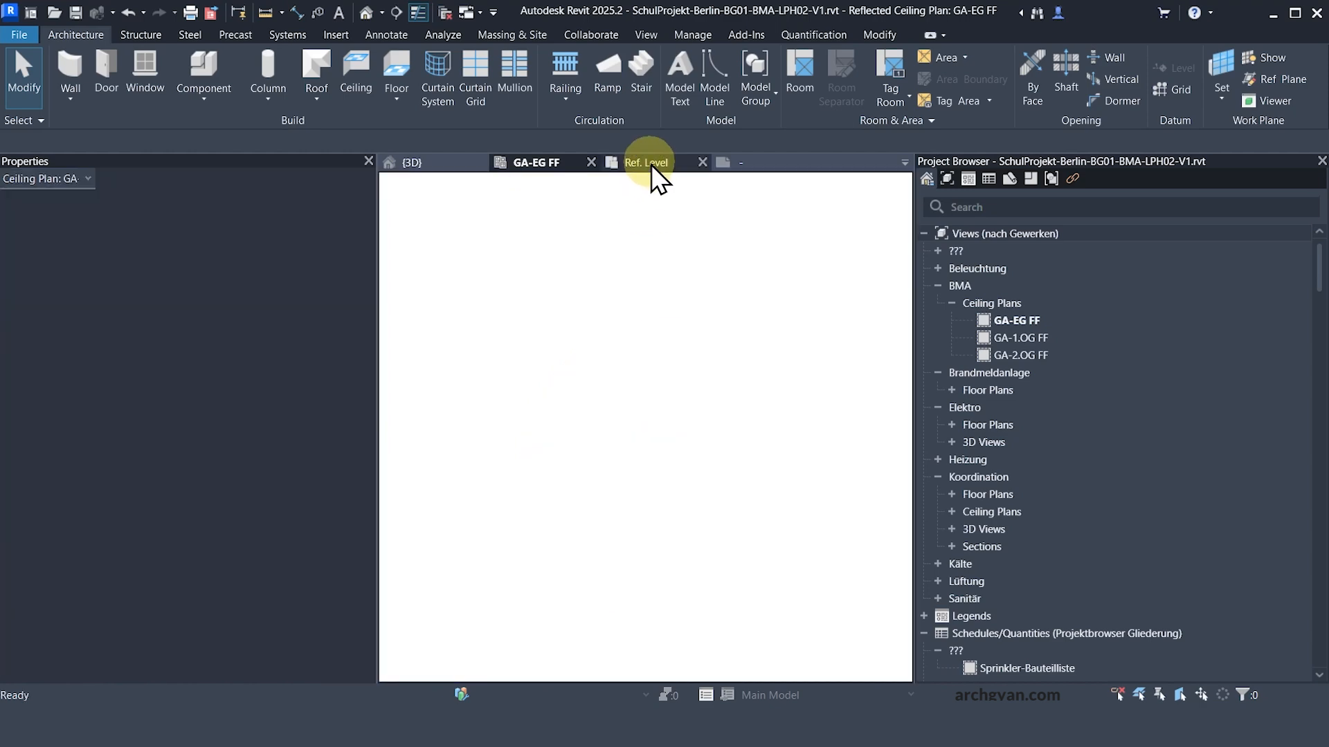
shift+middle_drag(704, 476, 699, 333)
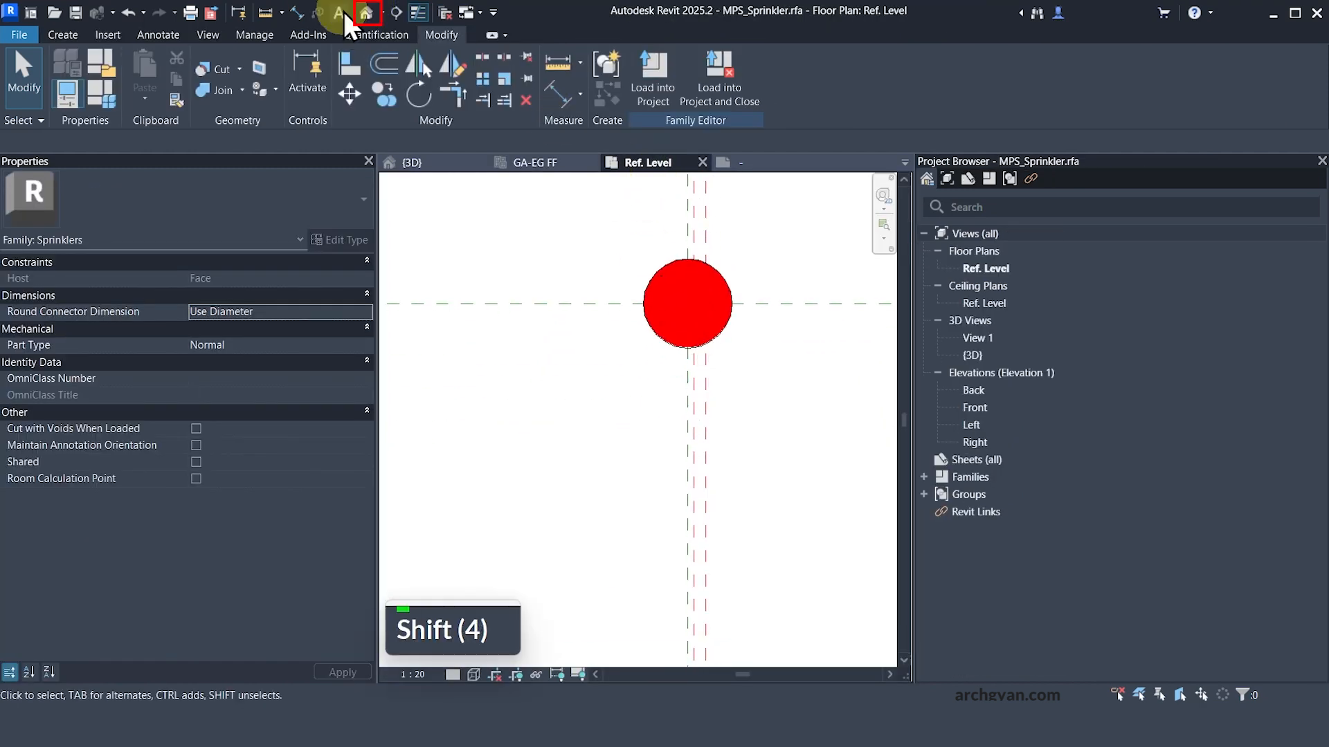
click(364, 16)
shift+middle_drag(700, 385, 645, 481)
click(475, 674)
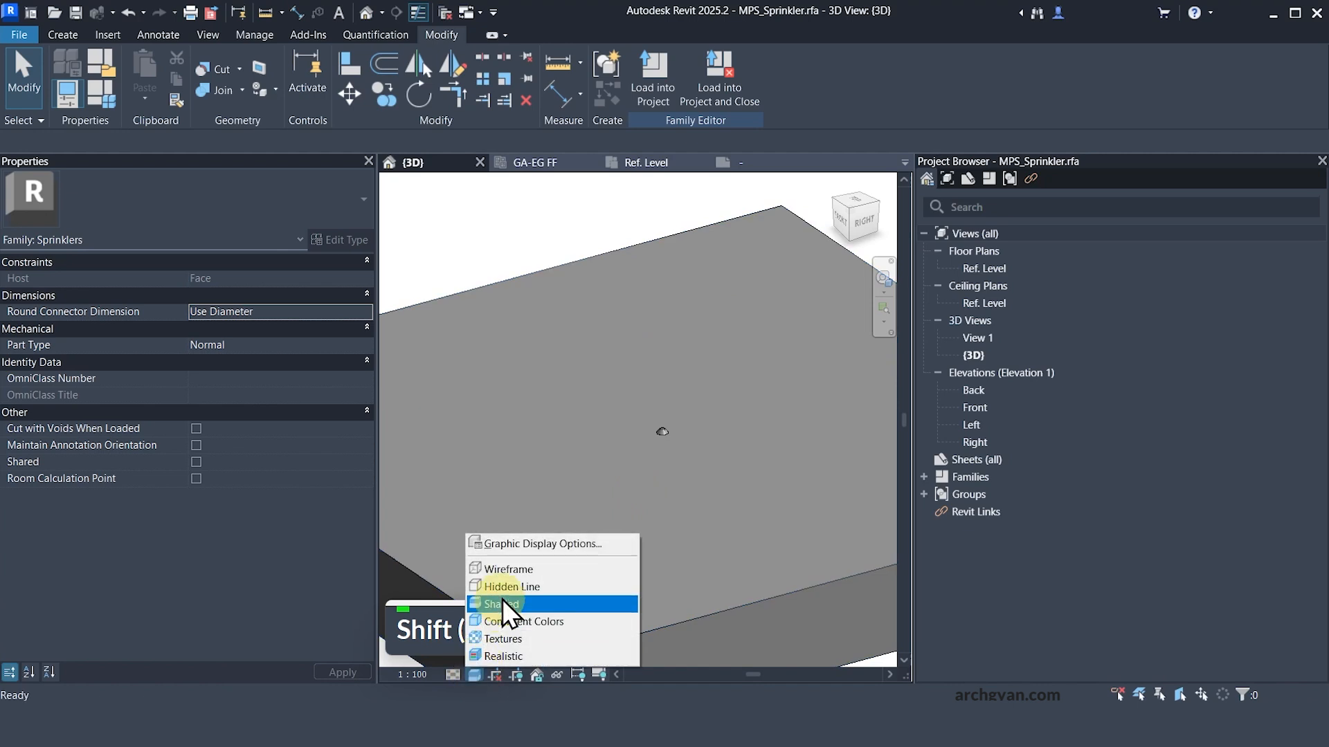
click(501, 573)
- Turn off Coarse visibility for the thin vertical extrusion of the sprinkler, keeping Medium and Fine
click(663, 446)
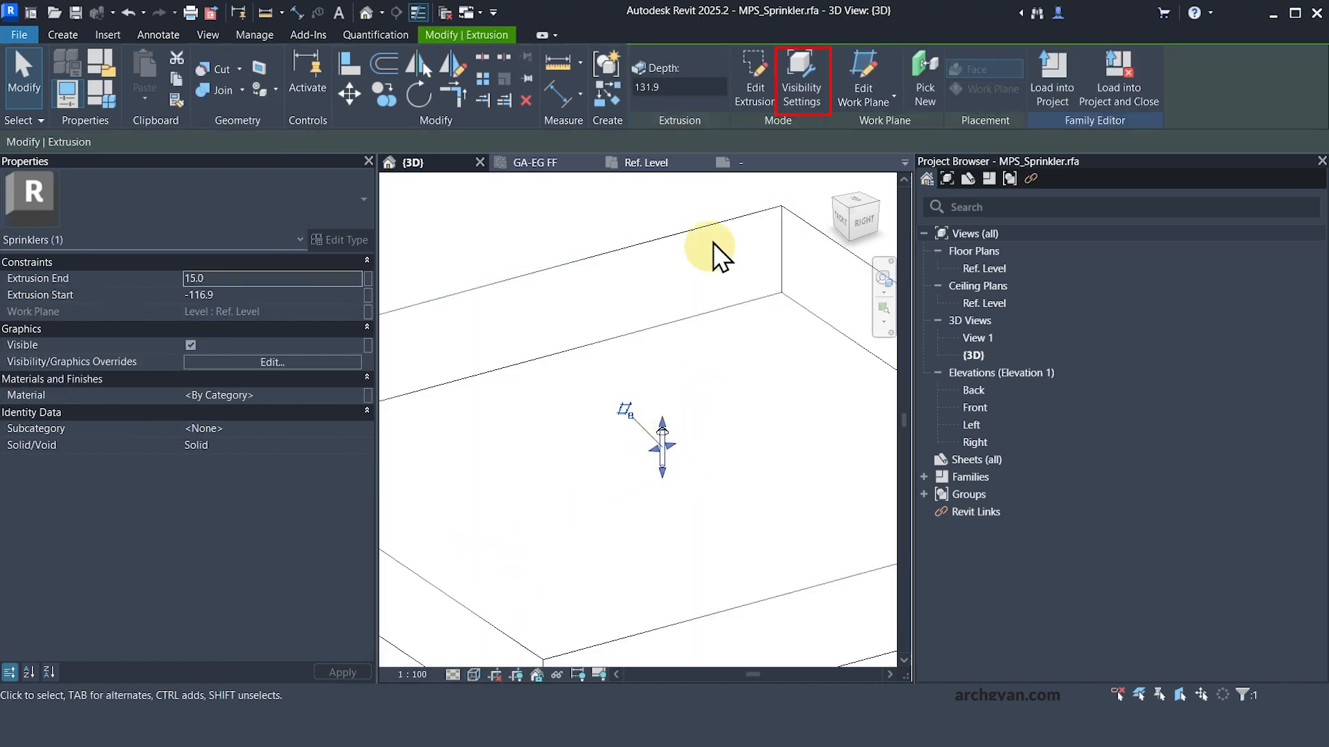
click(806, 73)
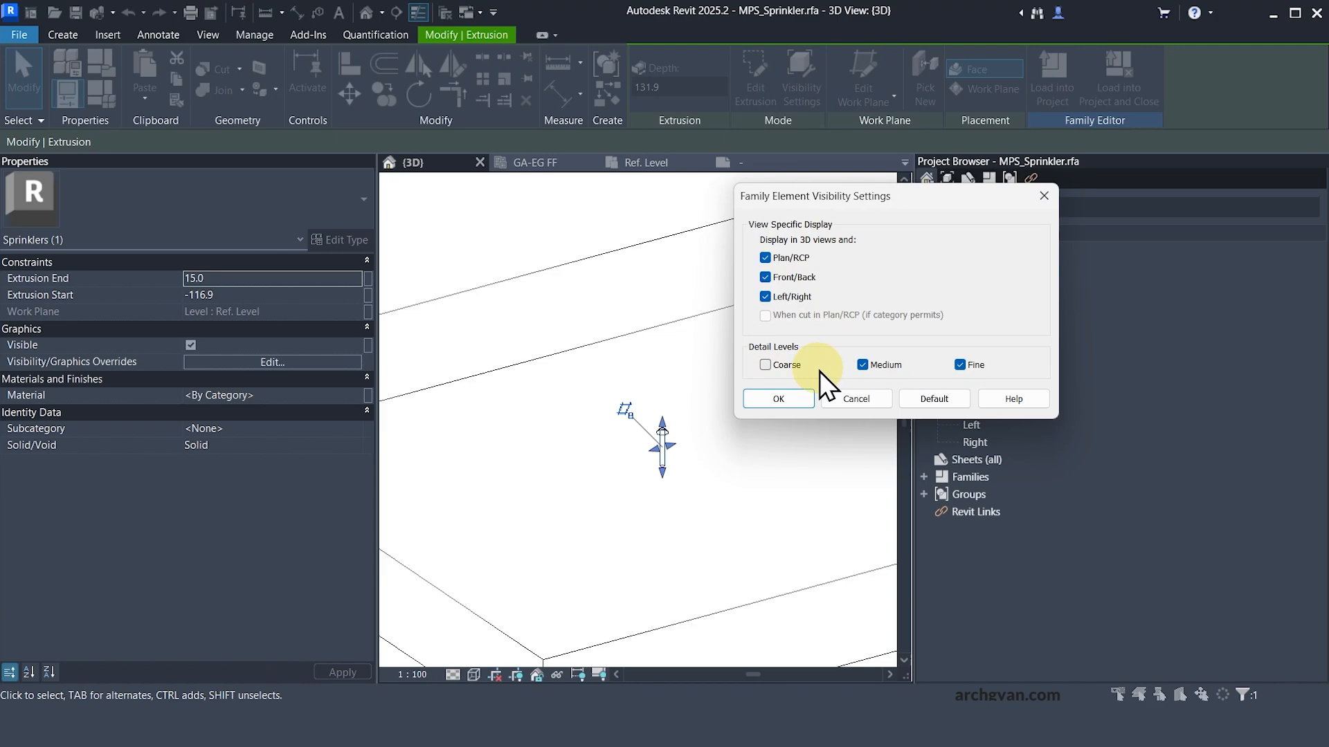
click(778, 398)
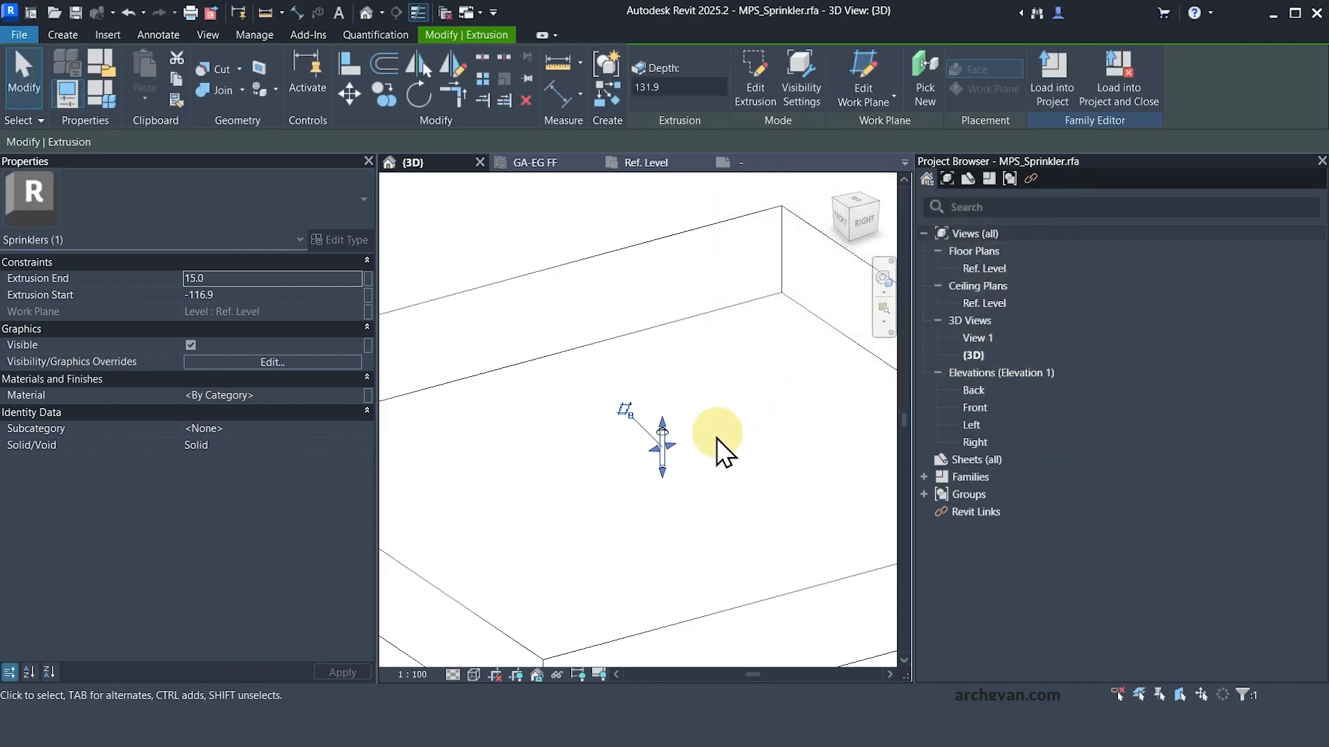
key(Escape)
key(Escape)
- Clear the selection and open the Ref. Level floor plan of the sprinkler family
double_click(990, 269)
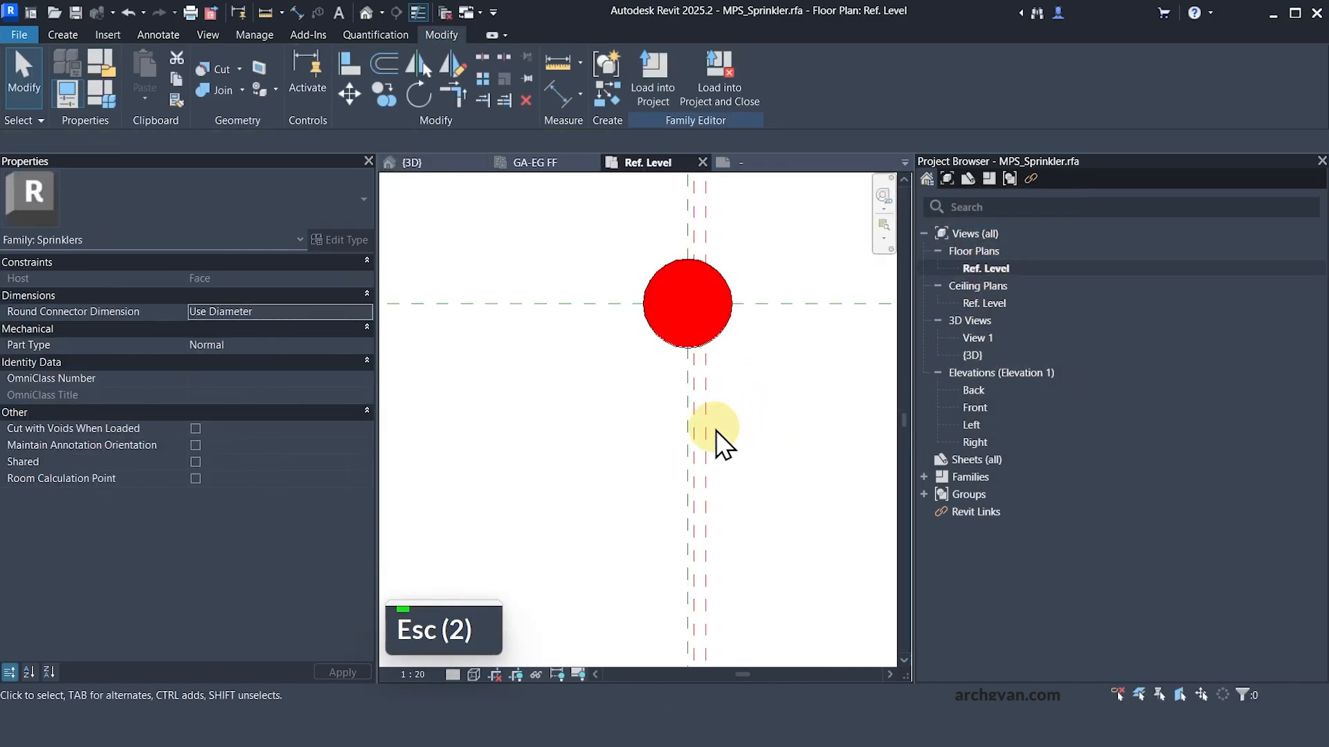
key(Escape)
key(Escape)
key(Escape)
scroll(724, 484, down, 5)
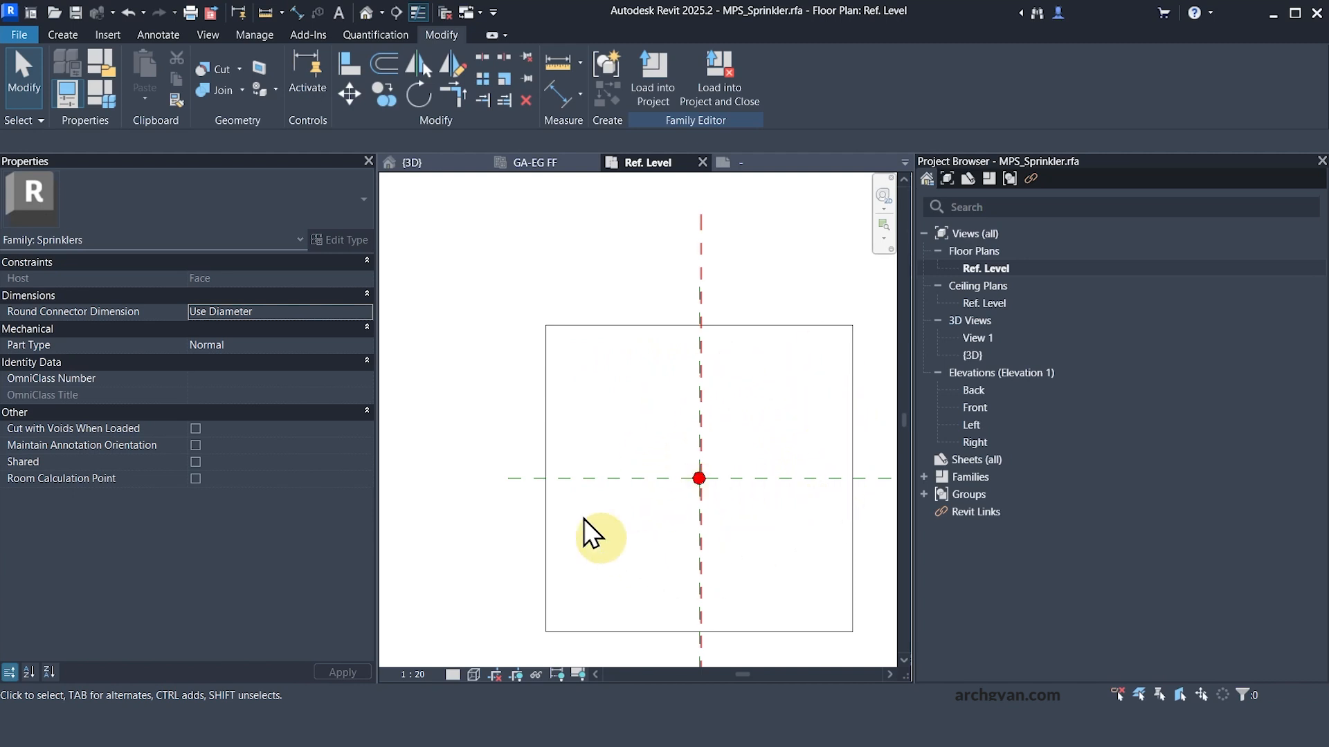
click(166, 37)
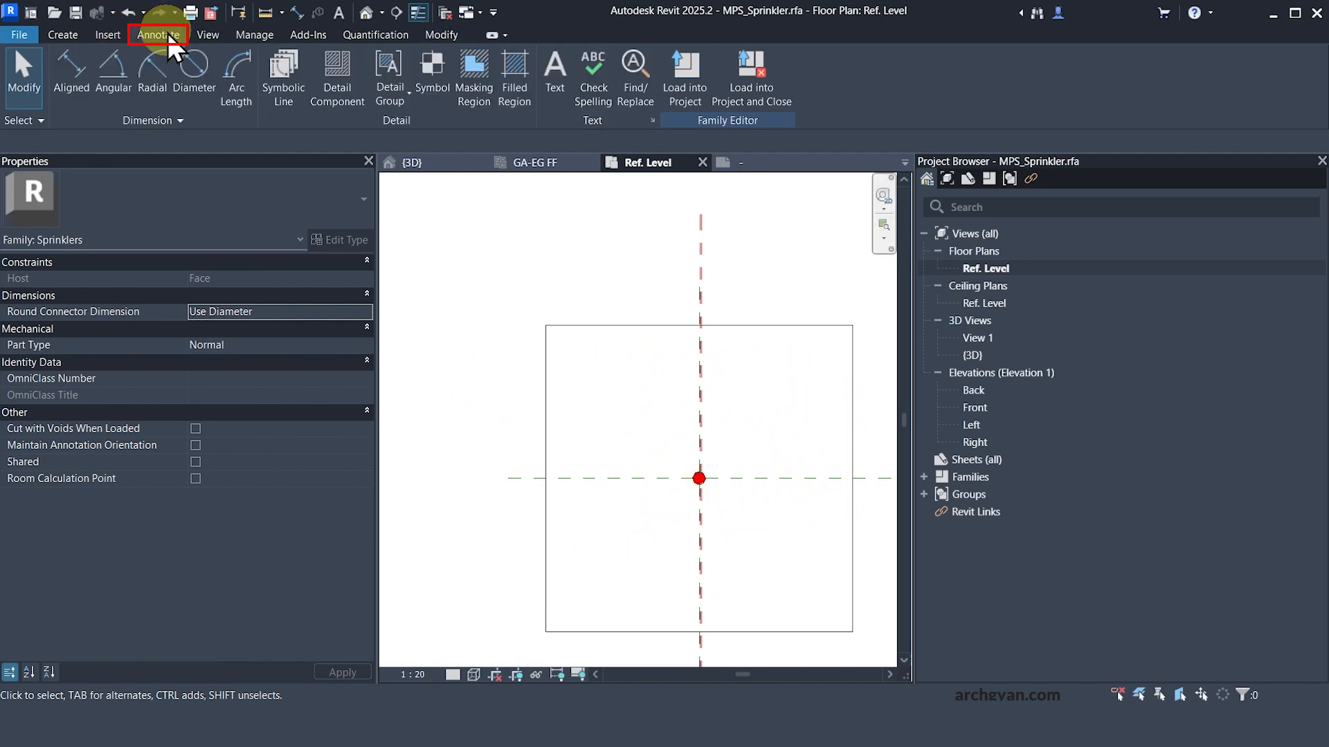
click(289, 65)
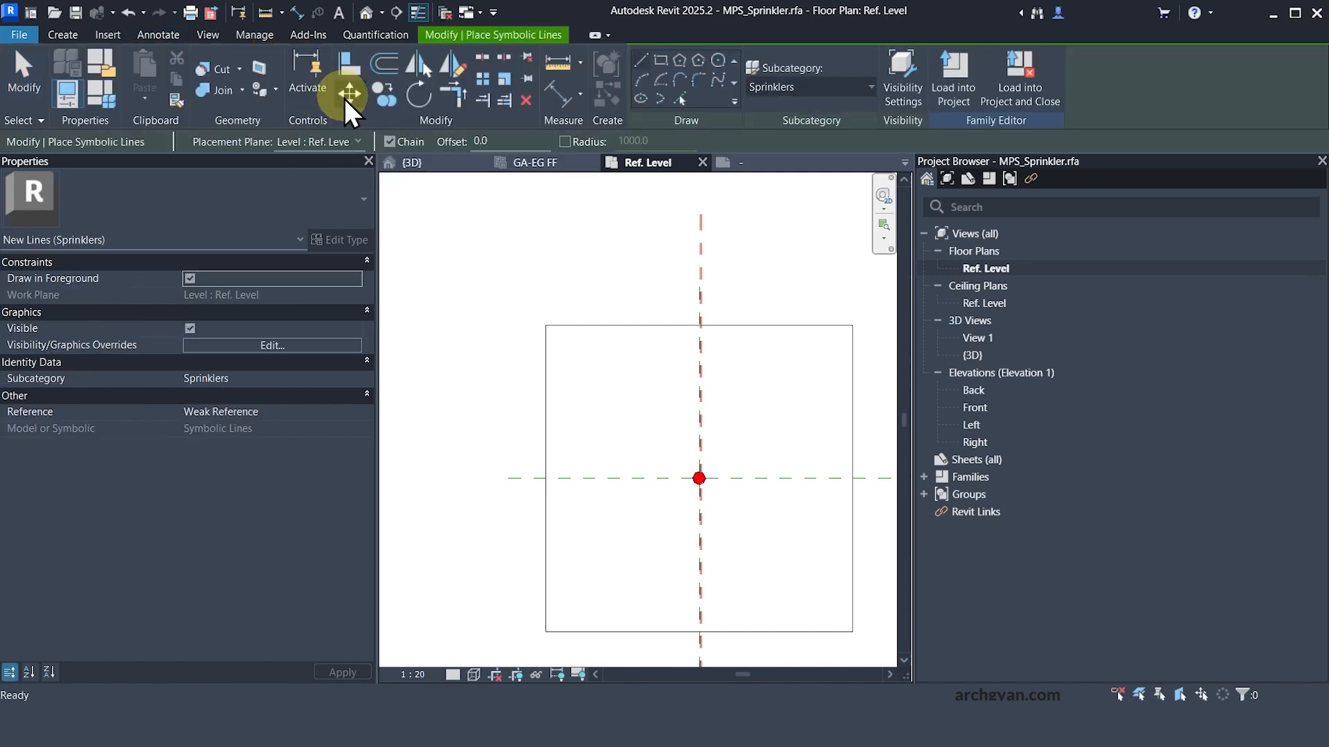
click(717, 61)
scroll(706, 474, up, 5)
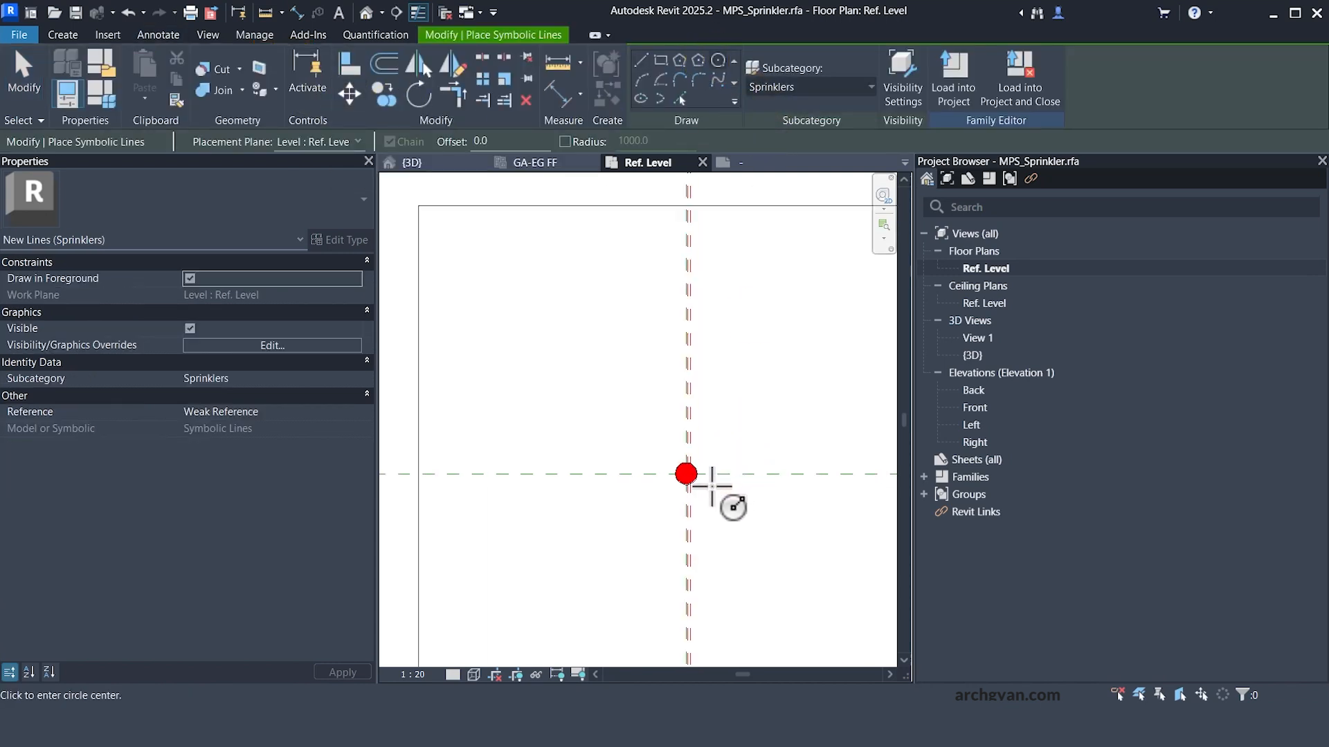
scroll(688, 466, up, 5)
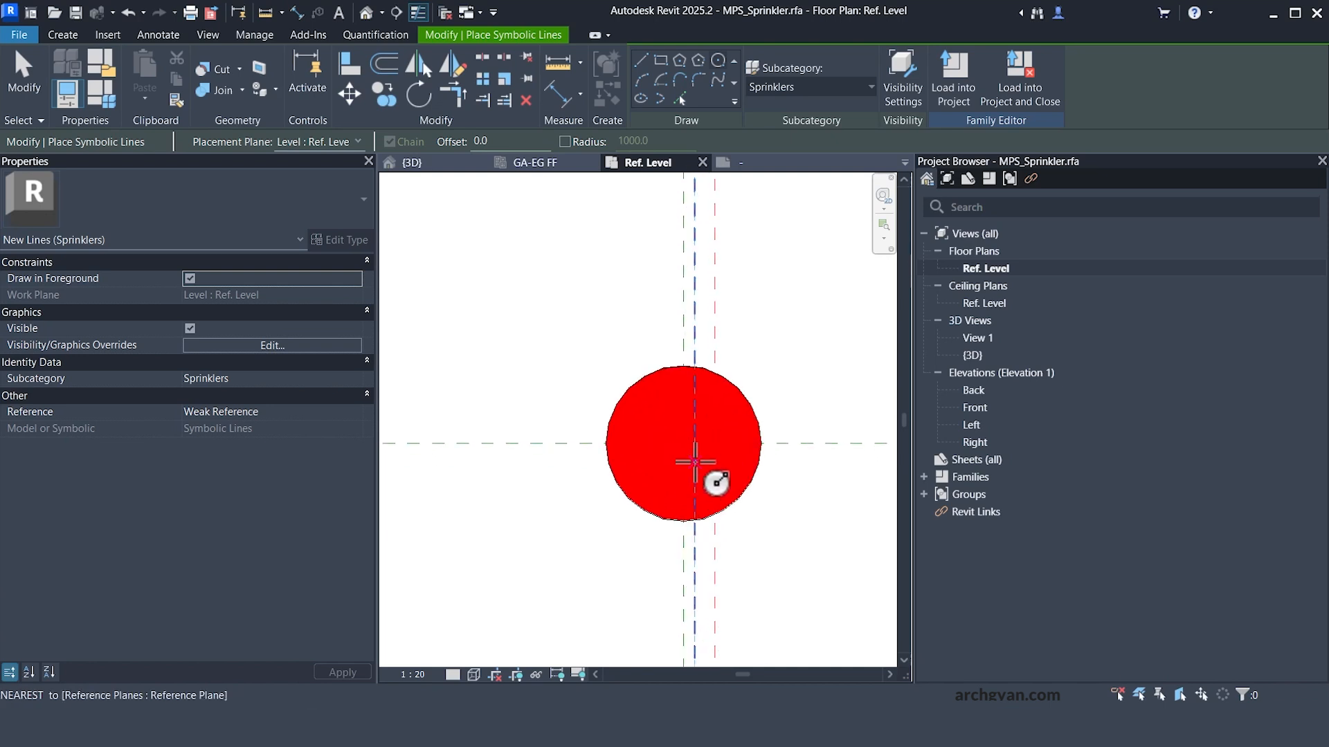
key(Escape)
key(Escape)
key(Escape)
key(Escape)
key(Escape)
key(Escape)
key(Escape)
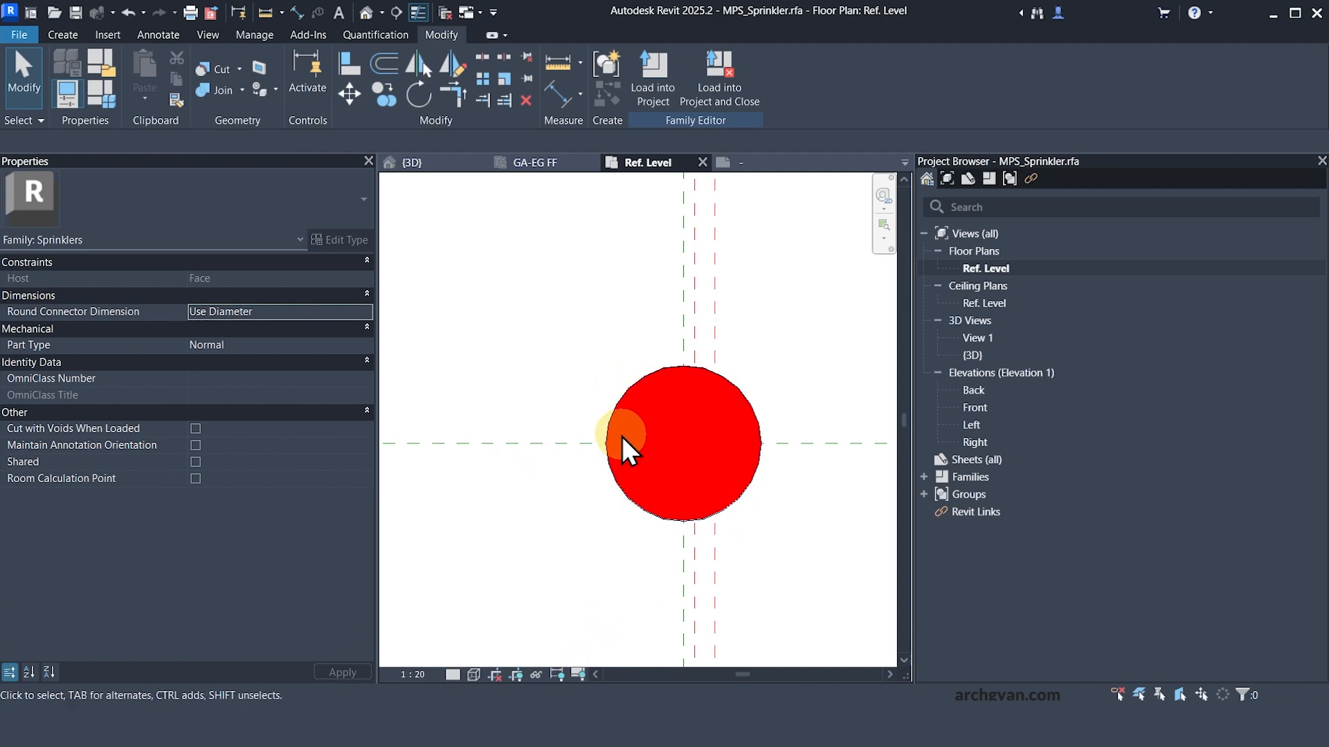
- Temporarily hide the MPS_Sprinkler_Symbol annotation in the Ref. Level floor plan
click(634, 390)
key(h)
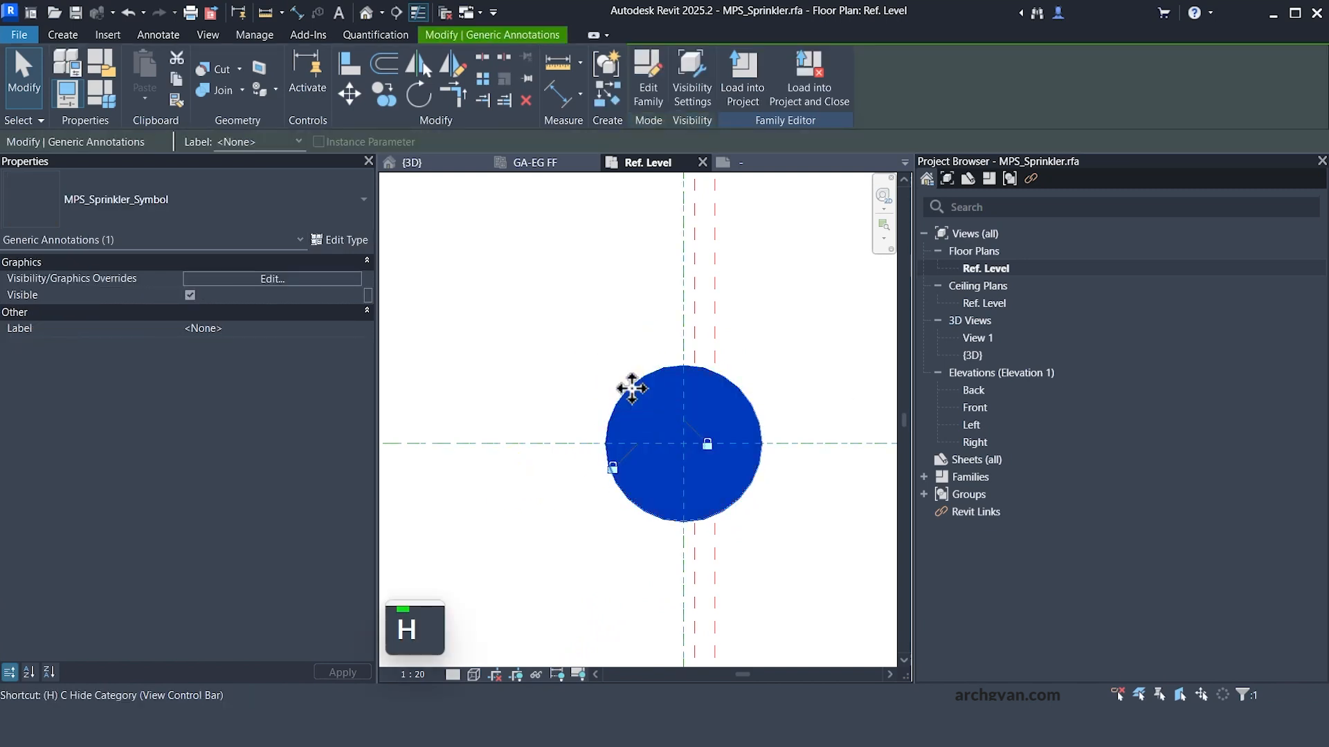
key(h)
key(Escape)
key(Escape)
key(Escape)
- Draw a symbolic line circle with a radius of about 215 mm, centred on the sprinkler at the reference plane intersection
click(157, 35)
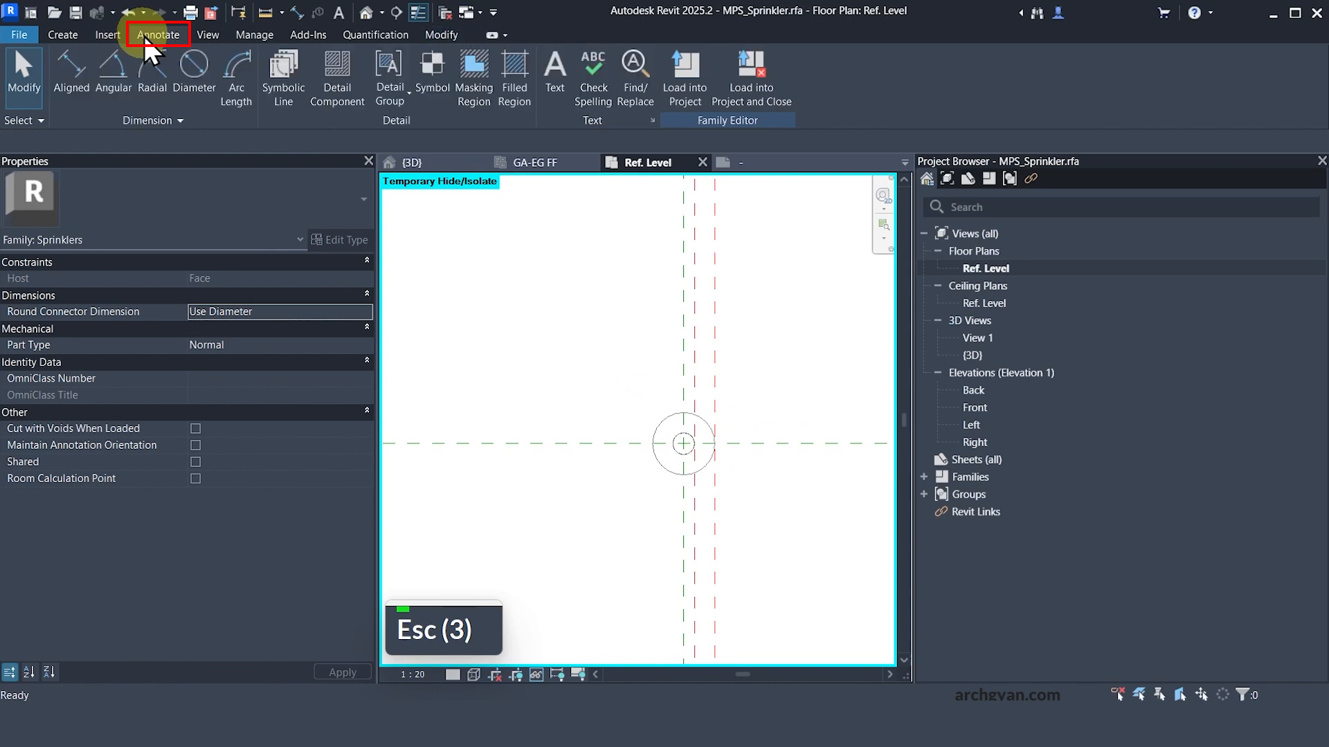
click(282, 76)
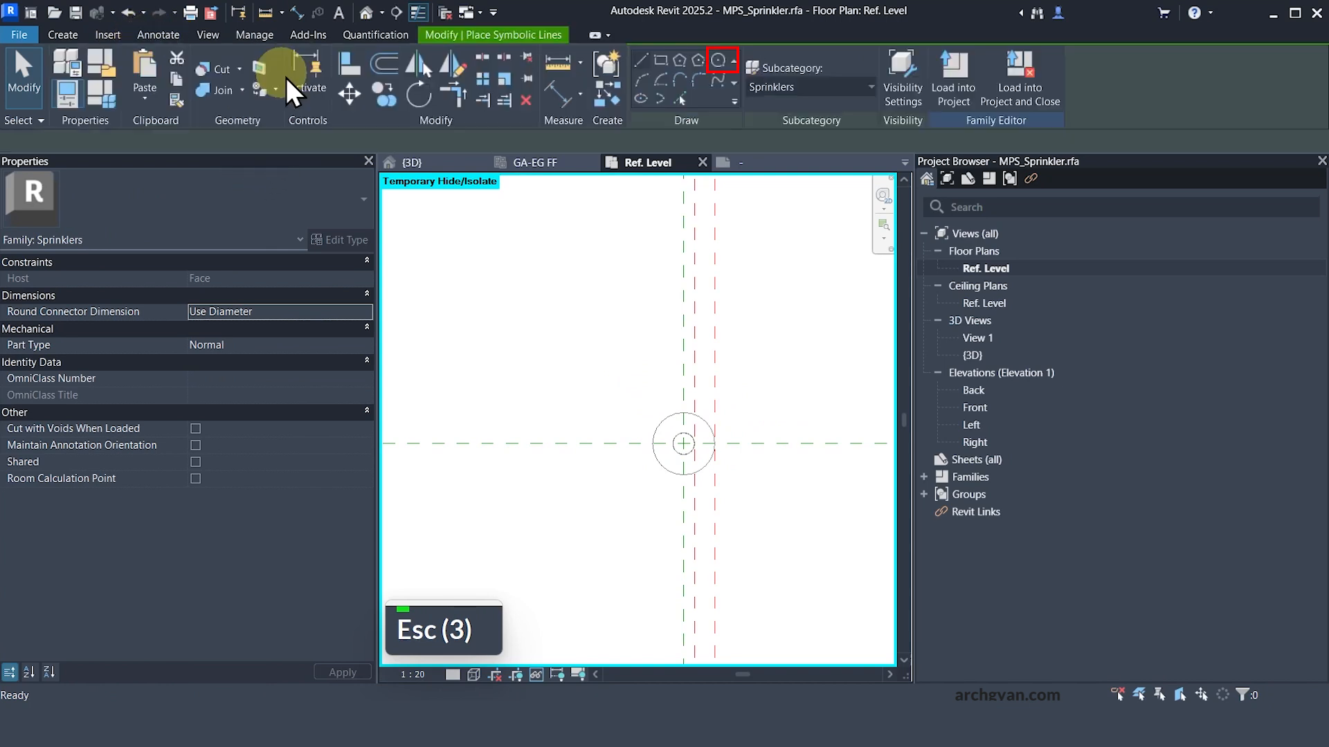
click(719, 61)
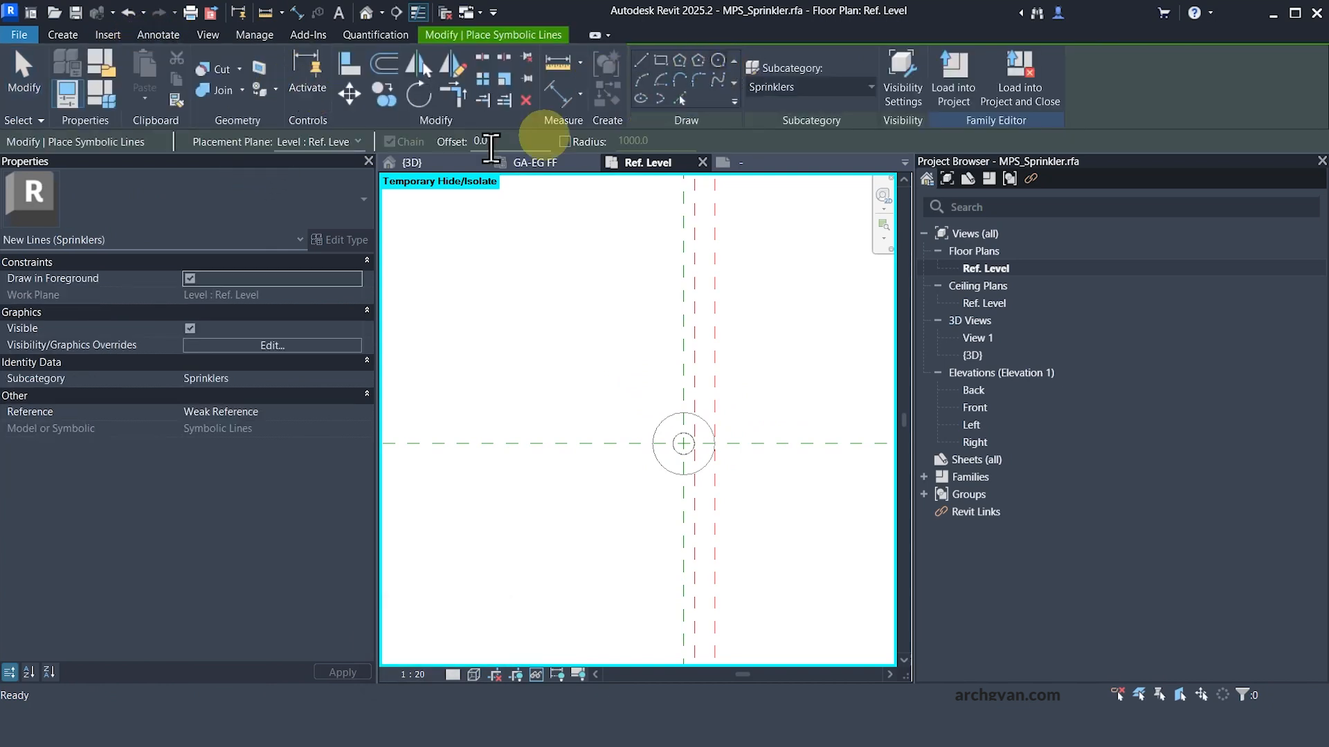
click(683, 443)
scroll(632, 380, down, 2)
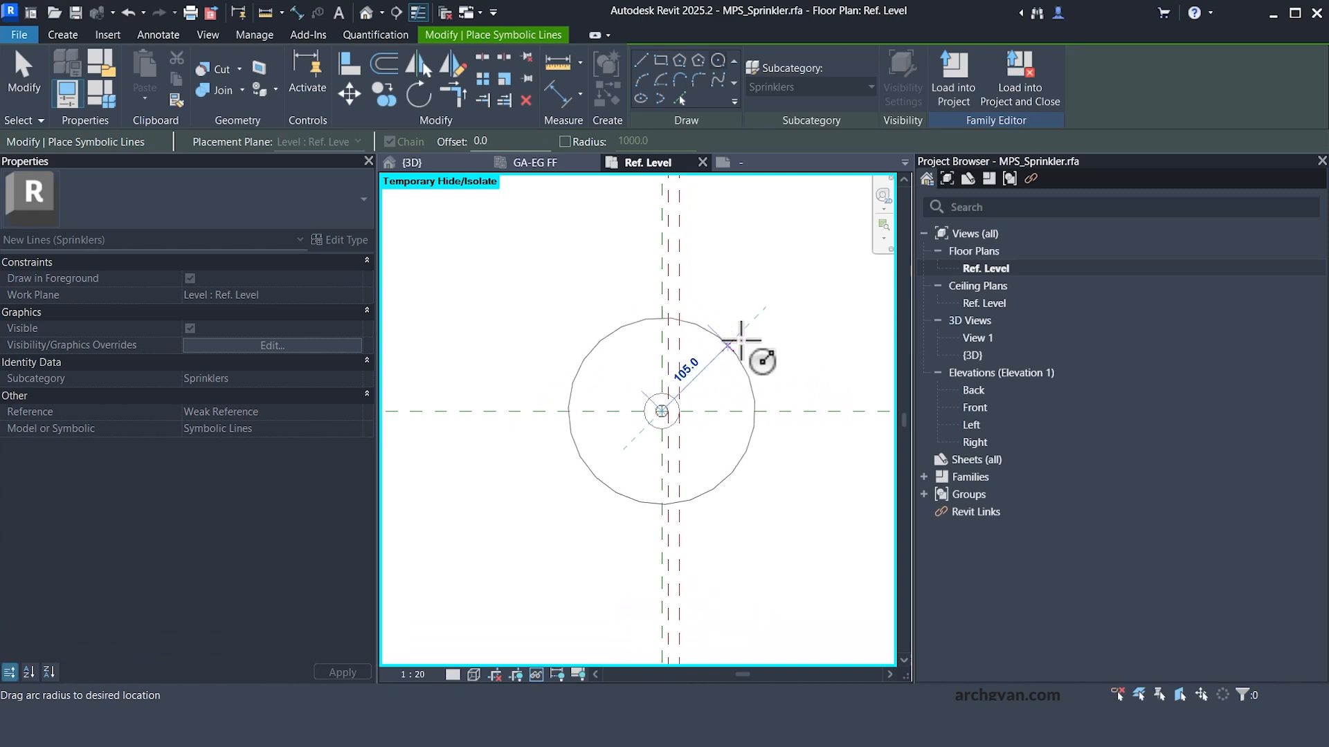
click(847, 355)
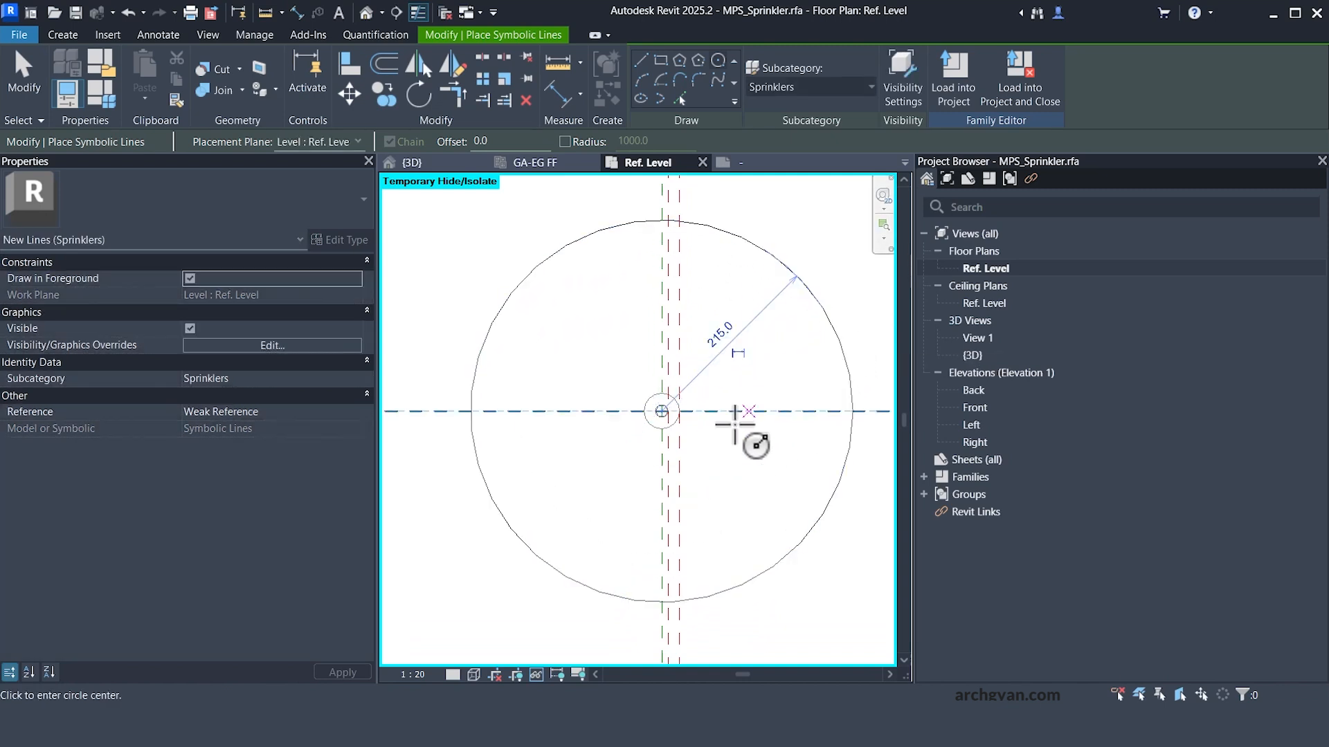
scroll(735, 423, down, 2)
key(Escape)
key(Escape)
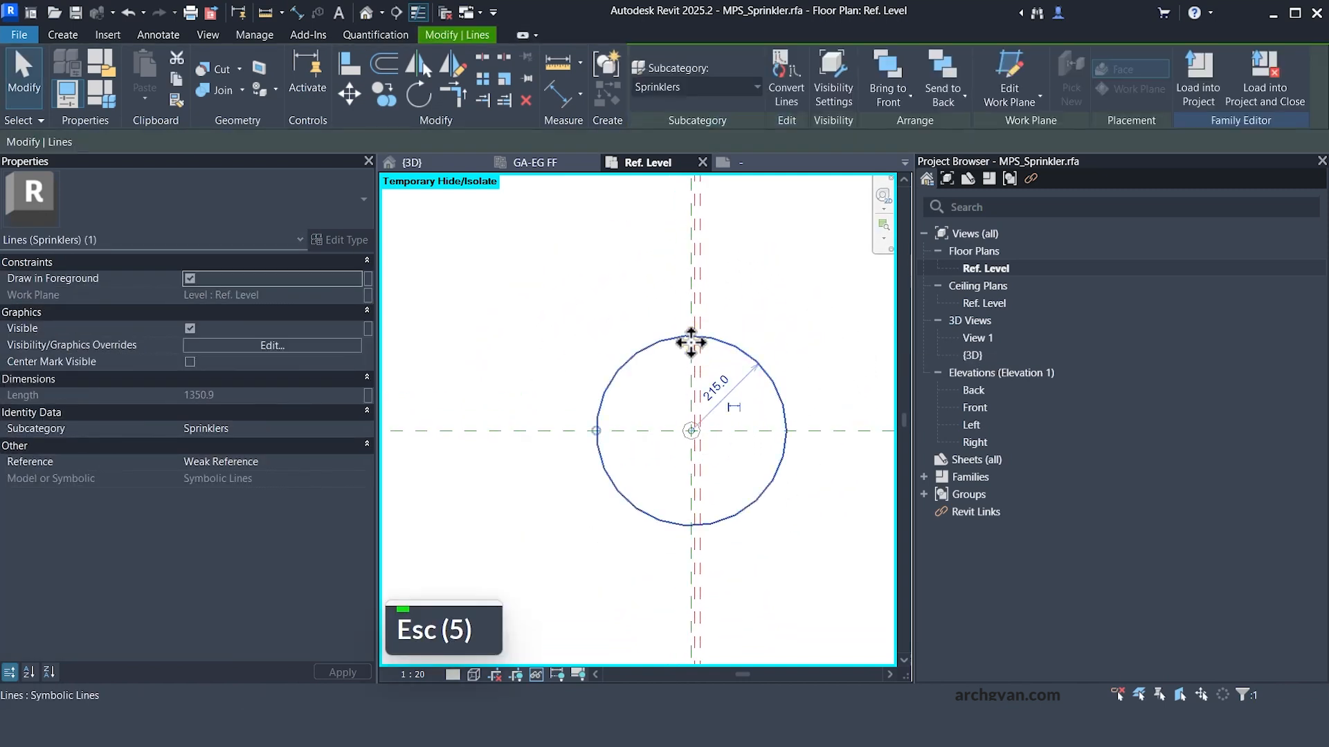
- Check which subcategories are available for the symbolic circle
click(694, 86)
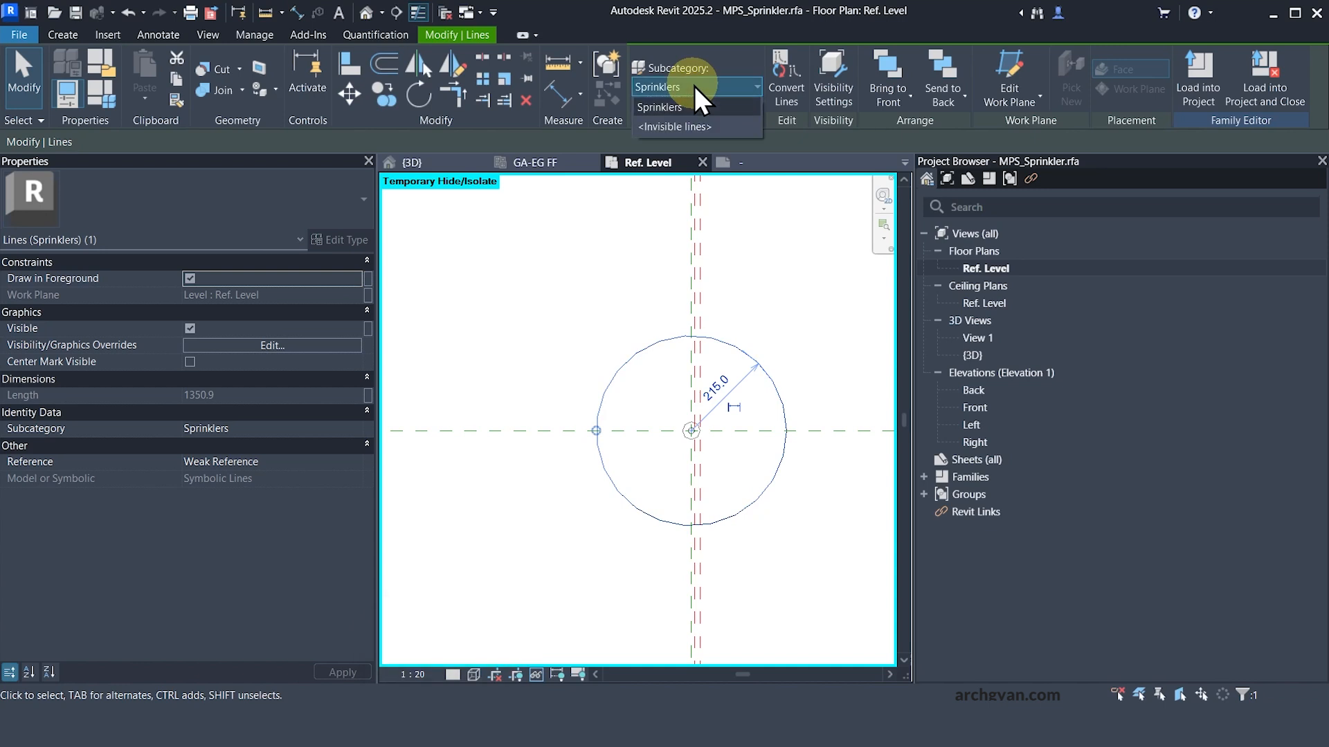
click(694, 86)
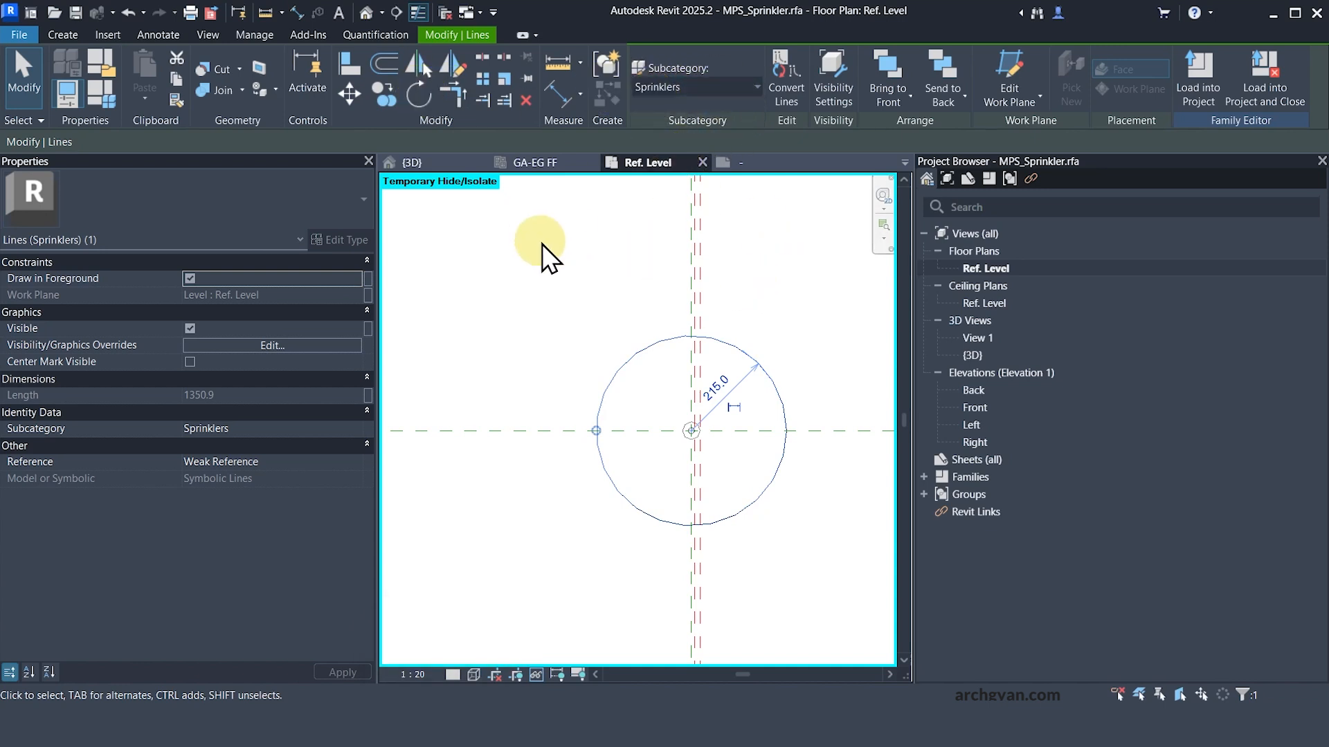
key(Escape)
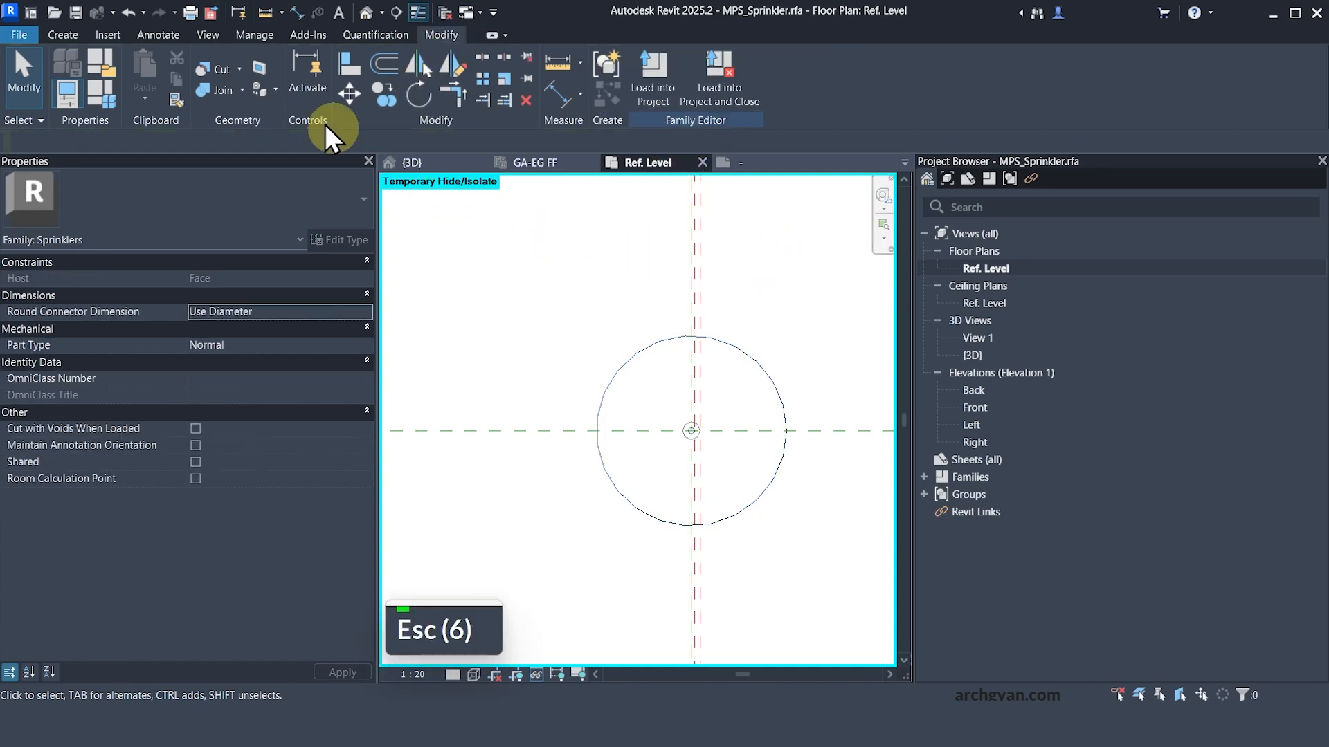
- Create a new subcategory of Sprinklers named Coverage Line in the family's object styles
click(269, 34)
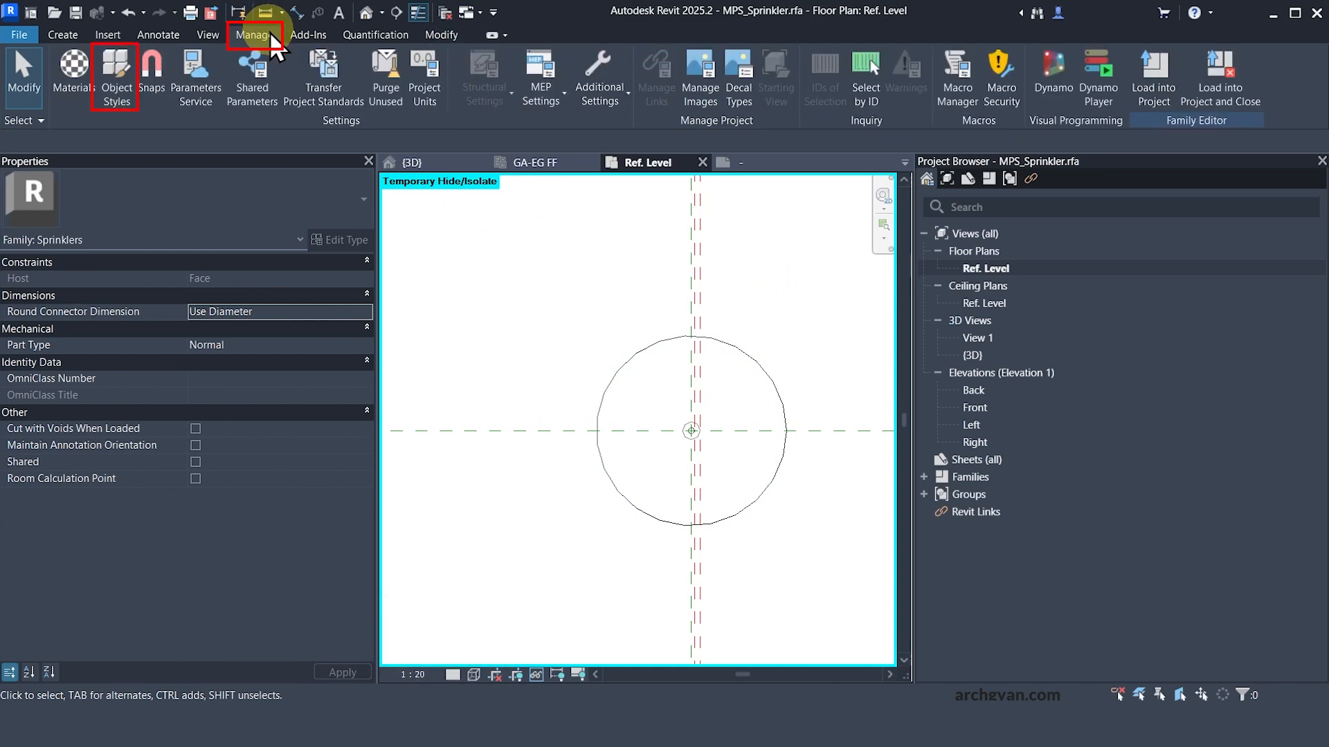
click(115, 72)
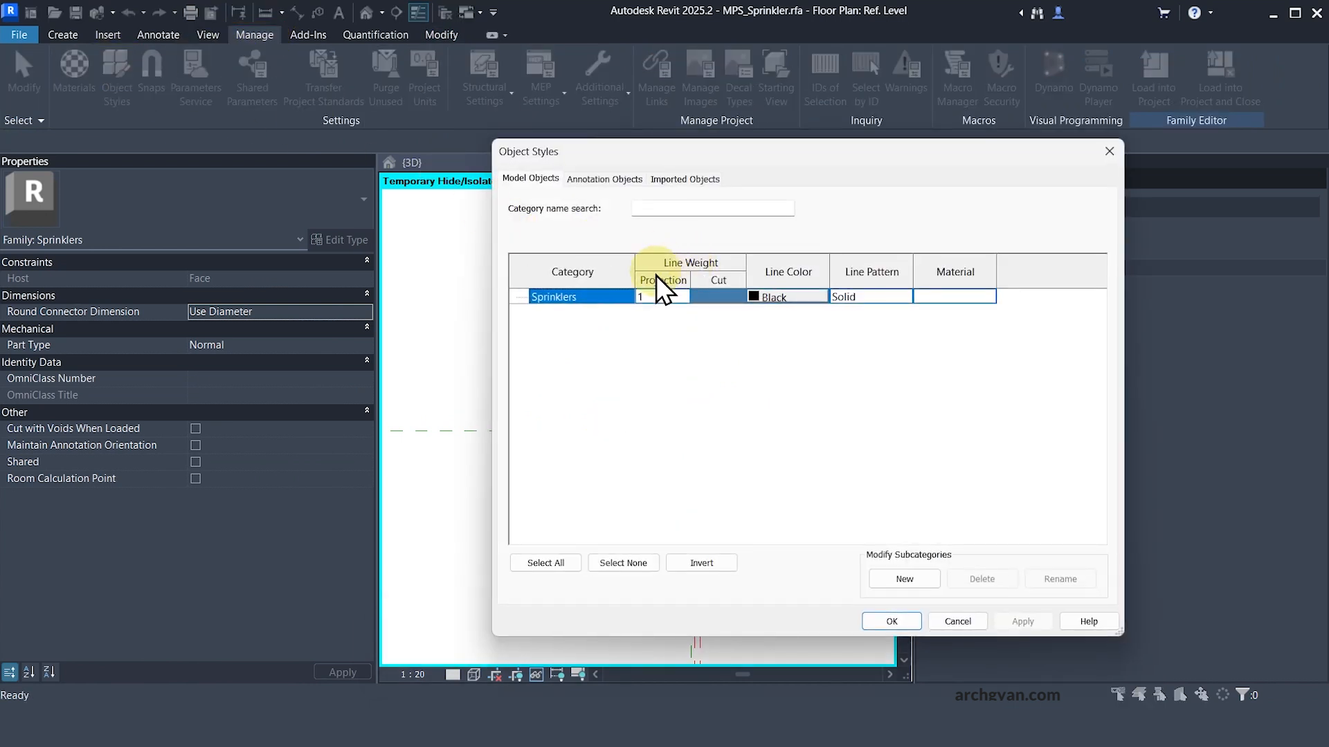
click(908, 582)
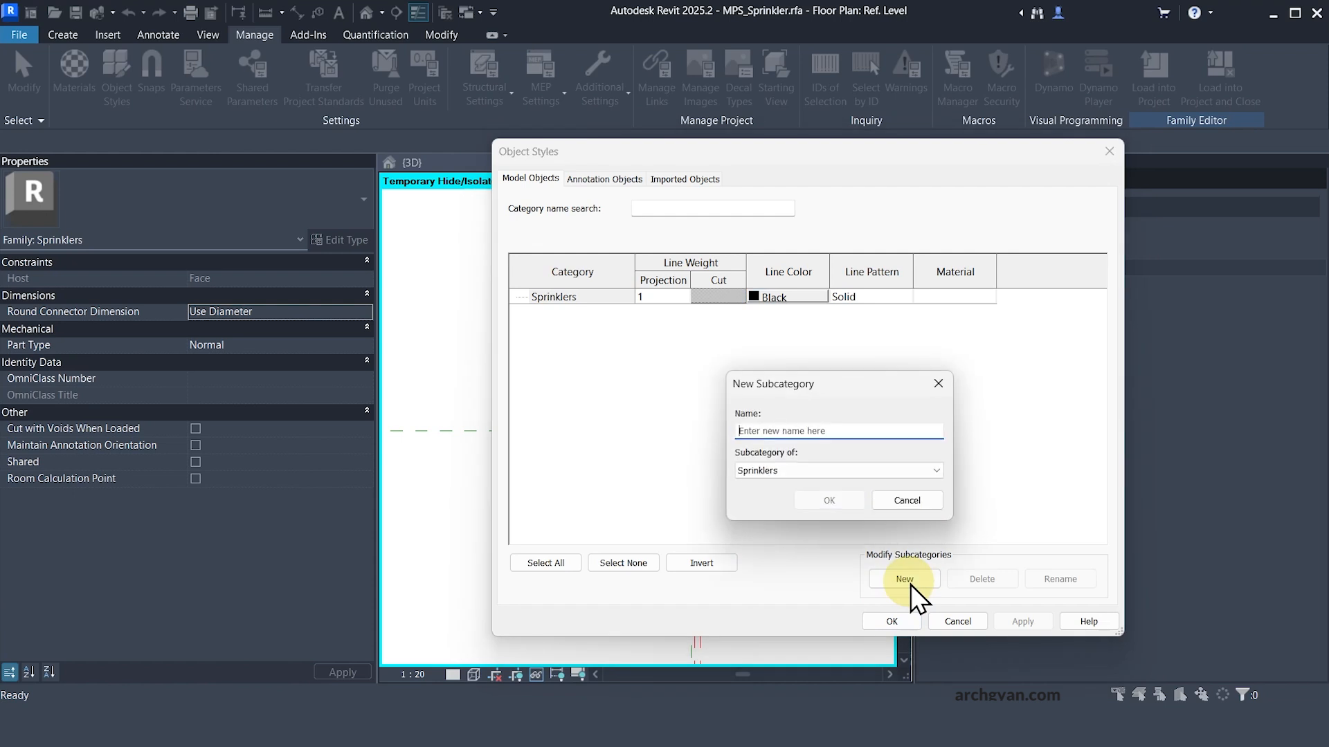
text(Coverag)
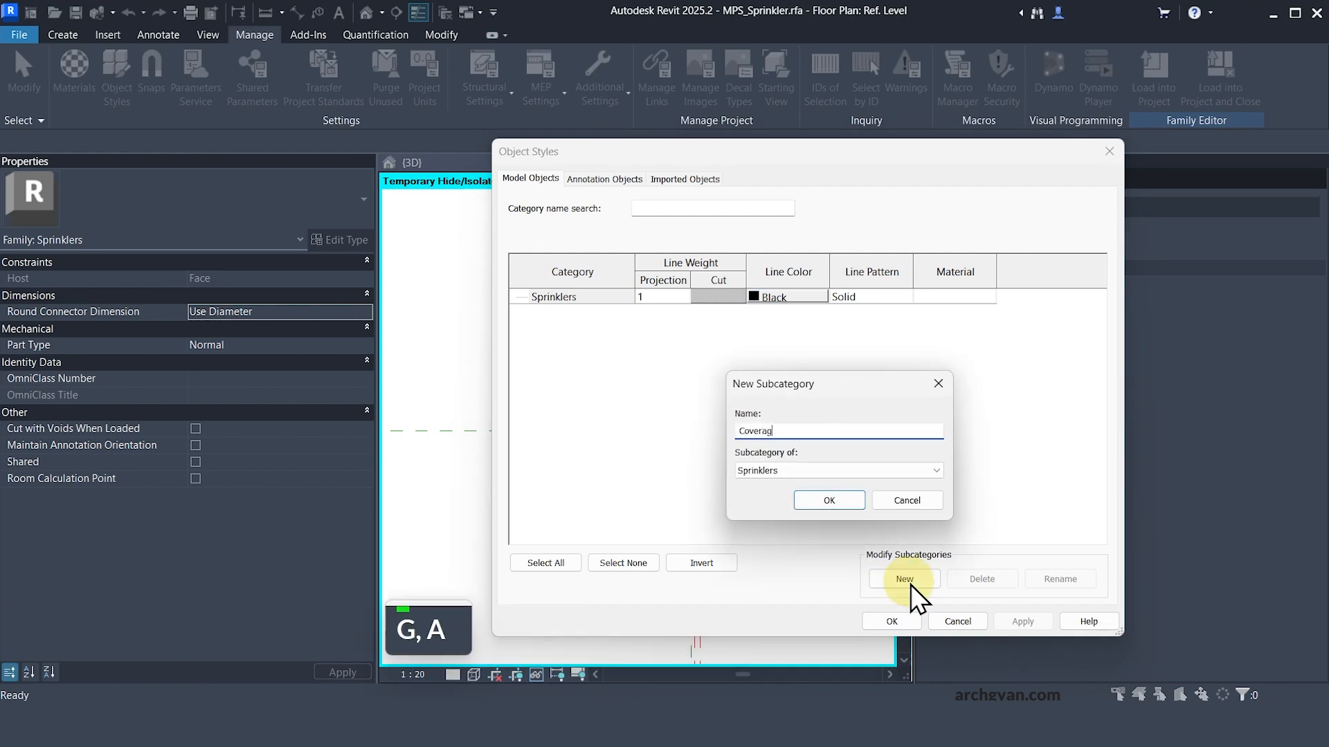
text(e Line)
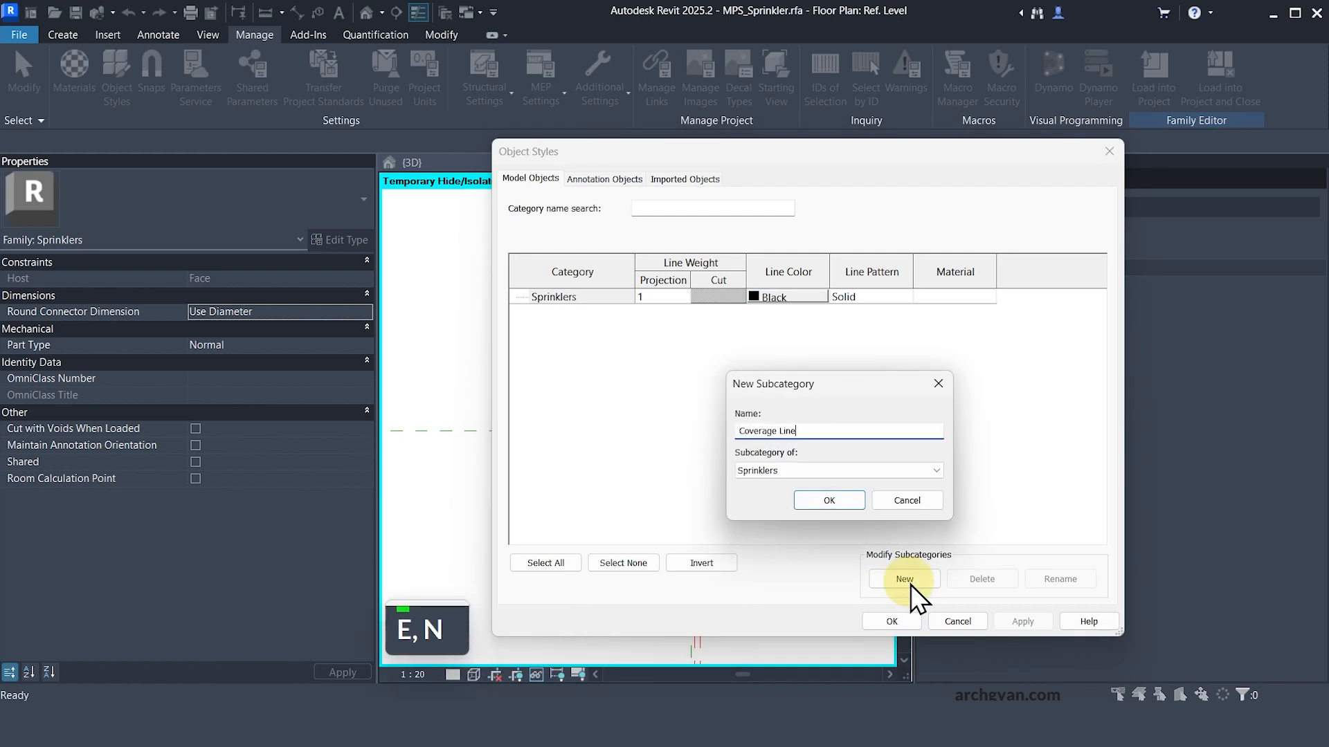
click(831, 500)
- Set the Coverage Line subcategory's line color to Red and its line pattern to Aligning Line, and accept the object styles
click(781, 311)
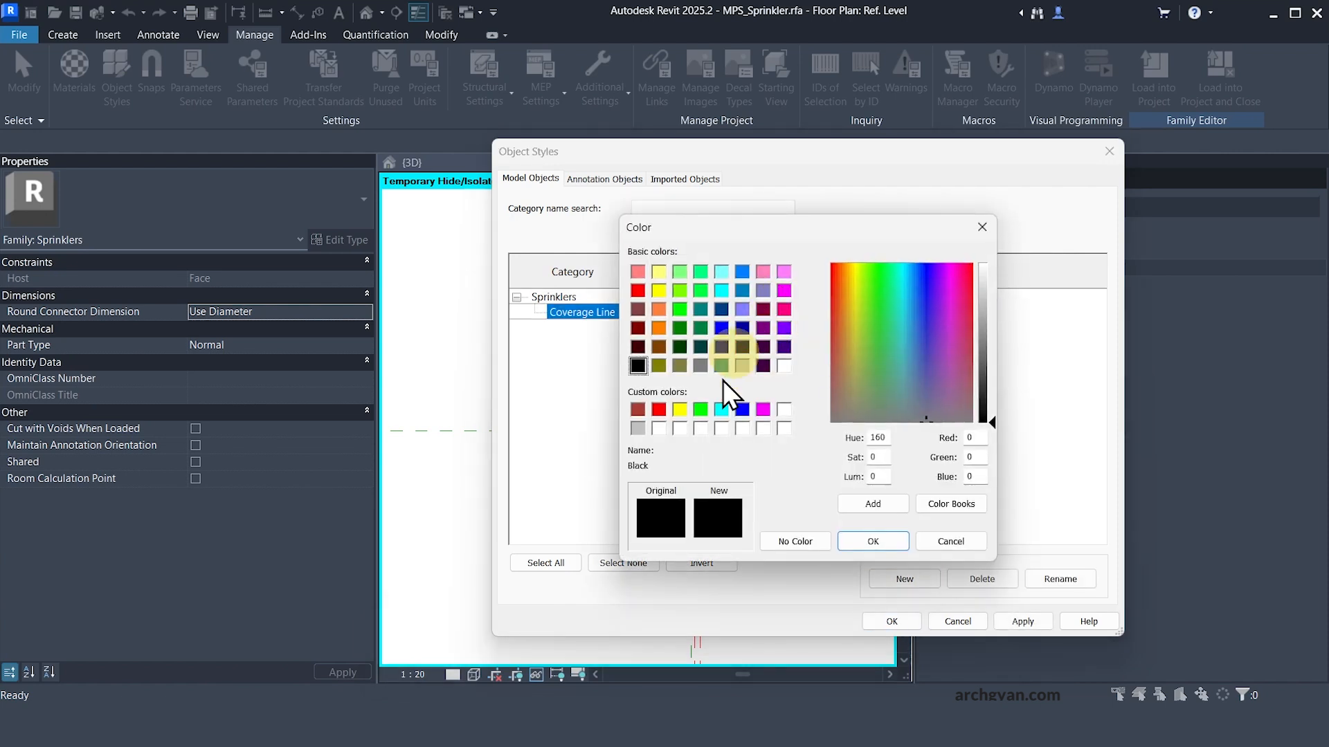
click(662, 412)
click(870, 539)
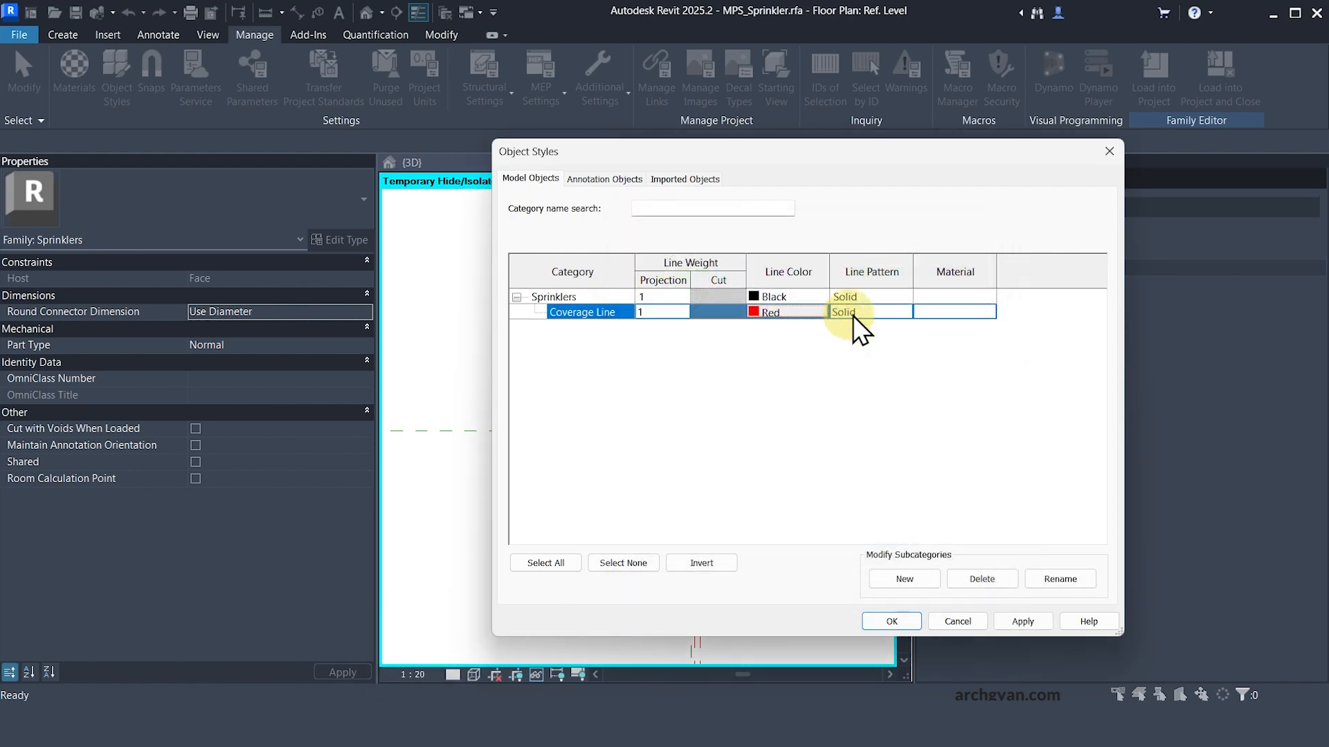
click(903, 310)
click(878, 340)
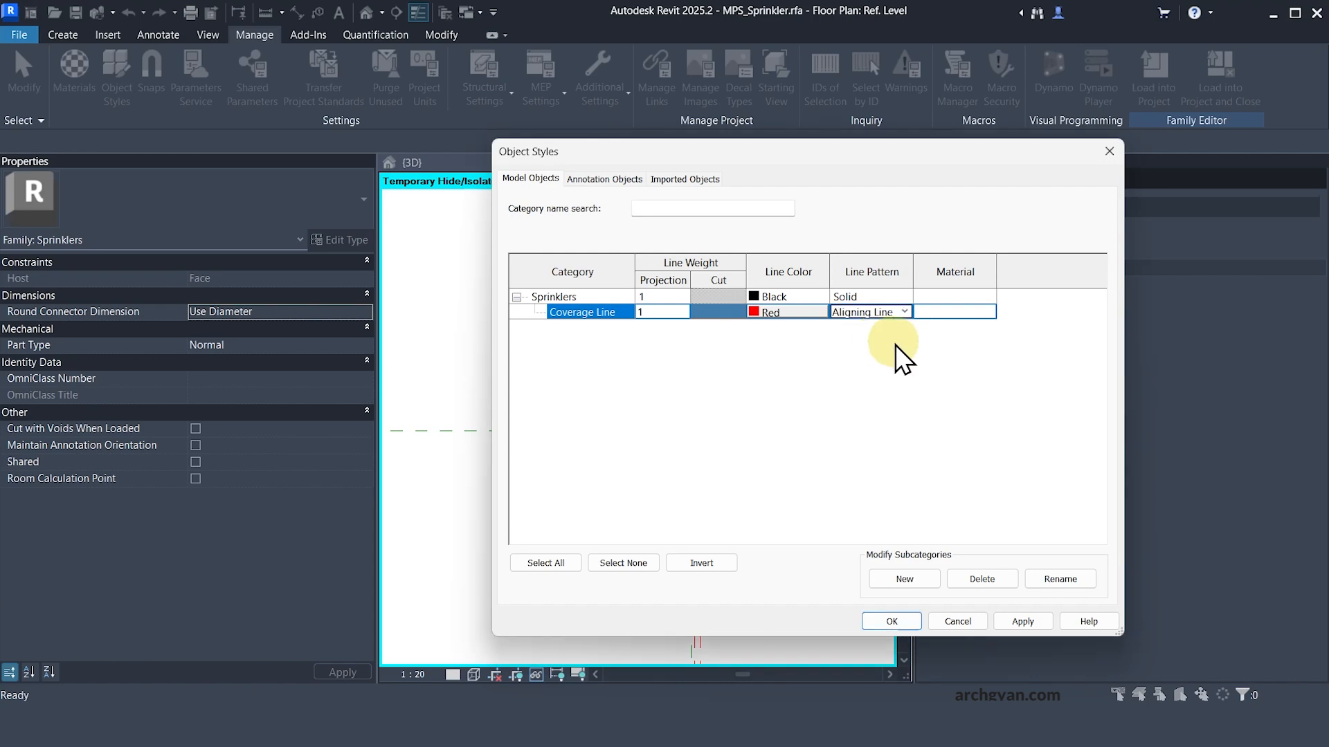
click(901, 620)
- Assign the symbolic circle around the sprinkler to the Coverage Line subcategory
click(636, 351)
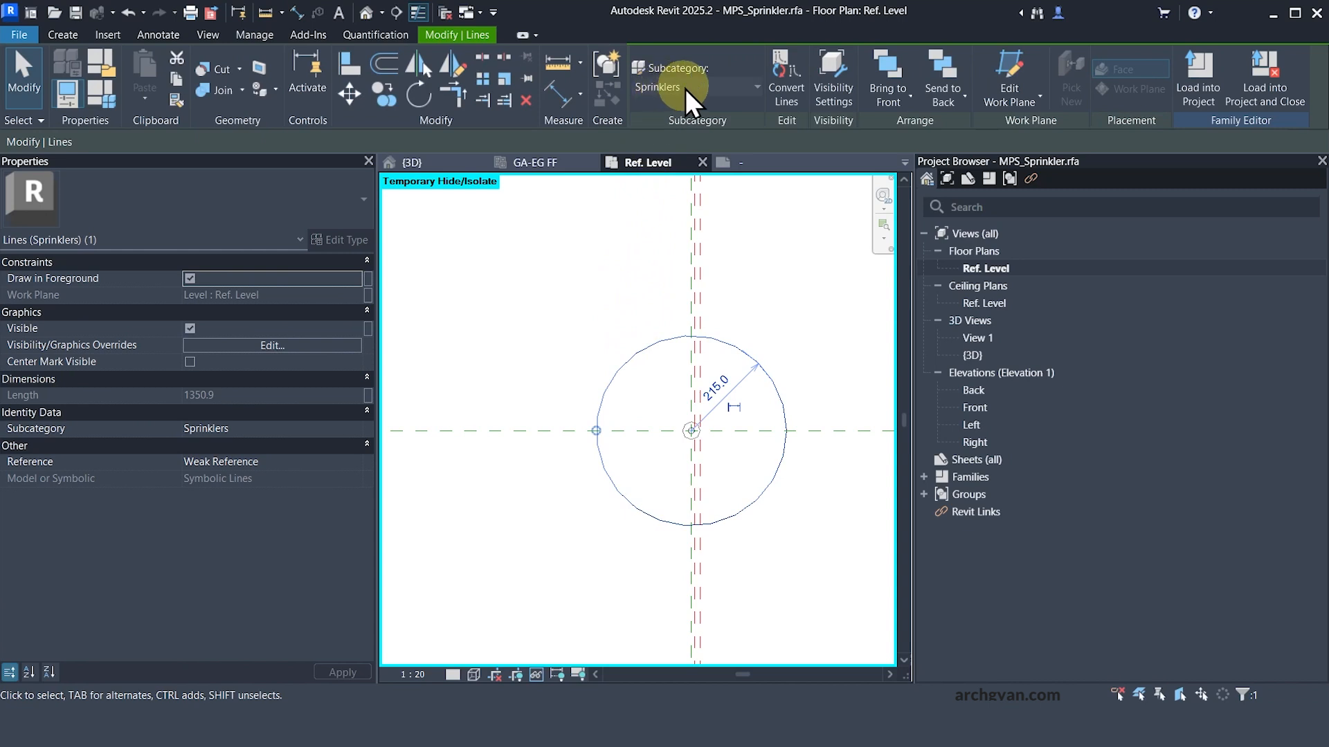
click(685, 86)
click(660, 146)
key(Escape)
key(Escape)
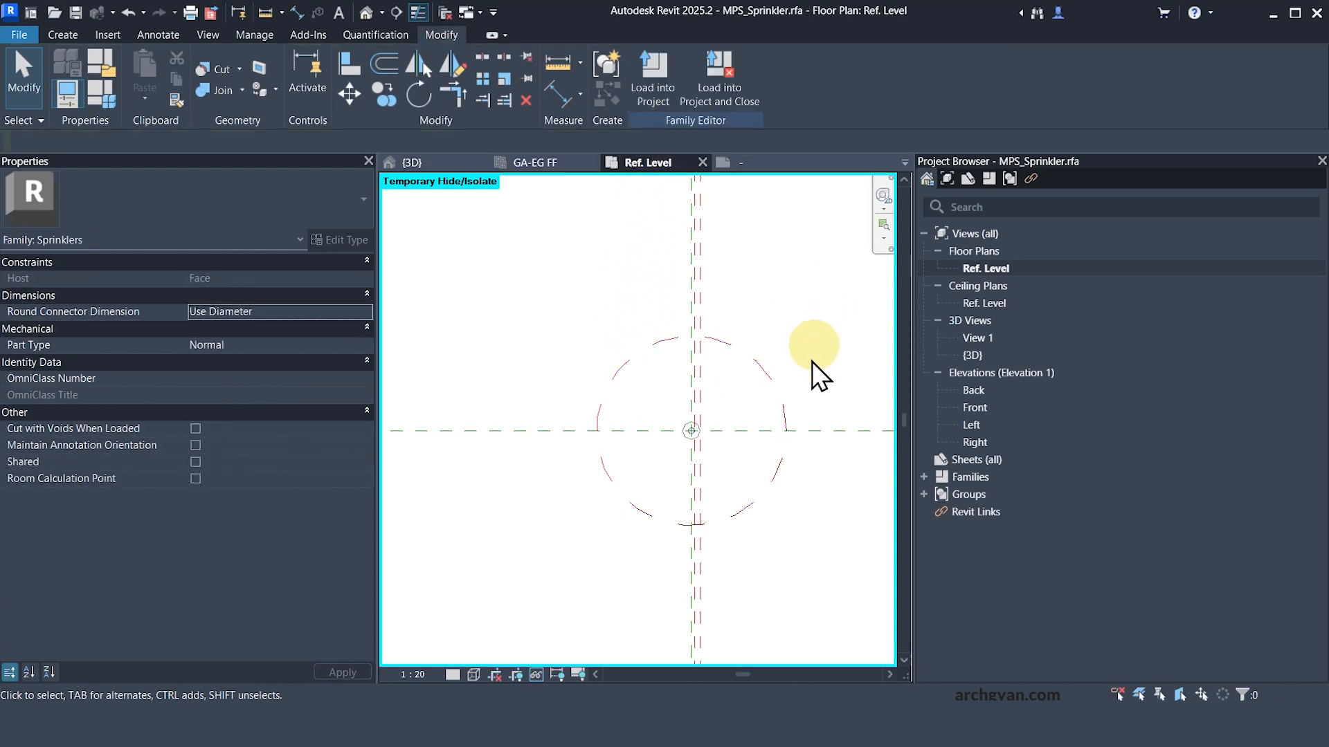
- Add a diameter dimension to the dashed coverage circle
click(762, 368)
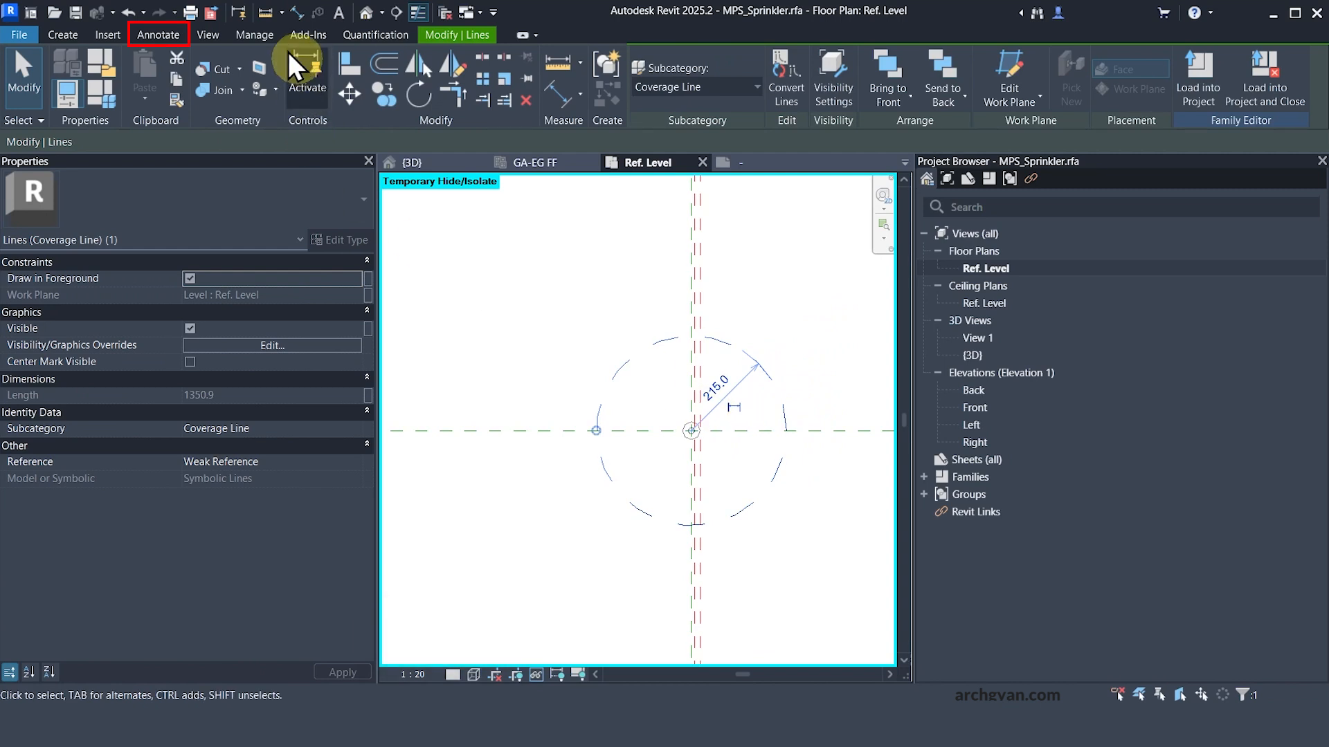
click(166, 35)
click(206, 65)
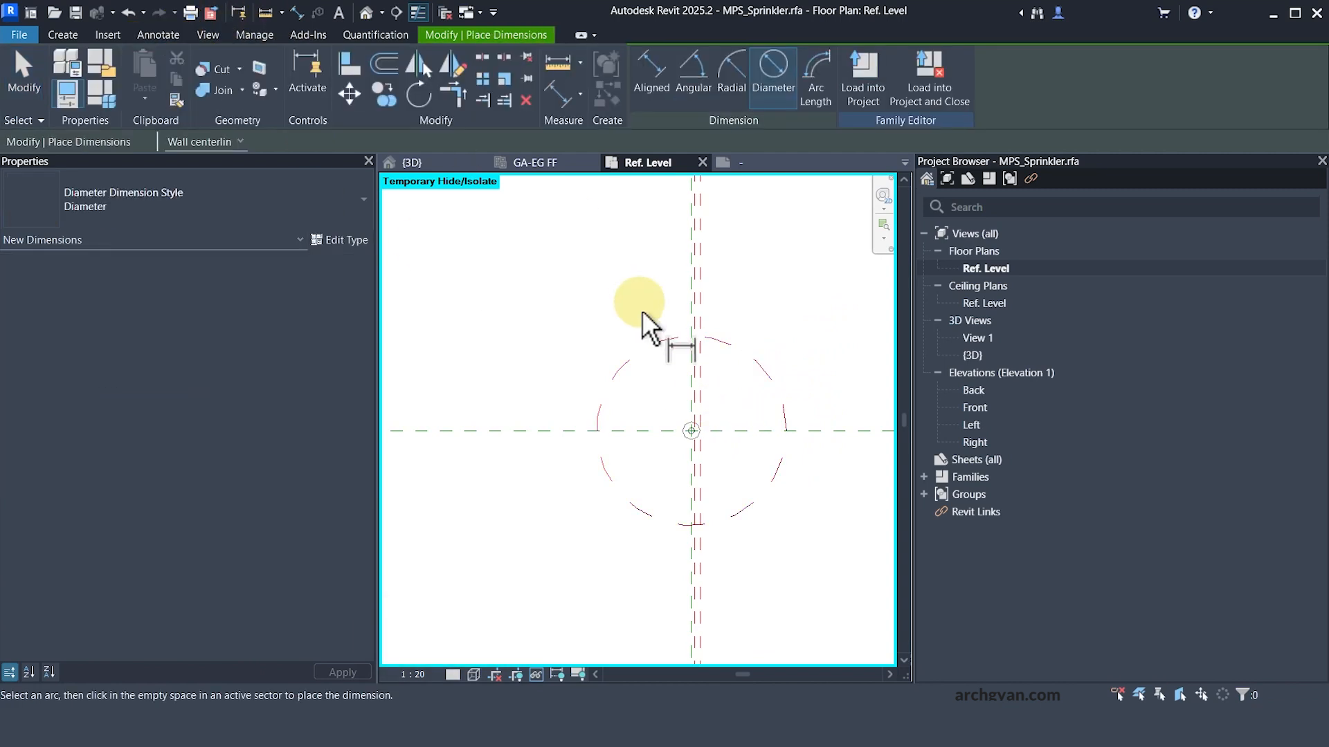
click(644, 356)
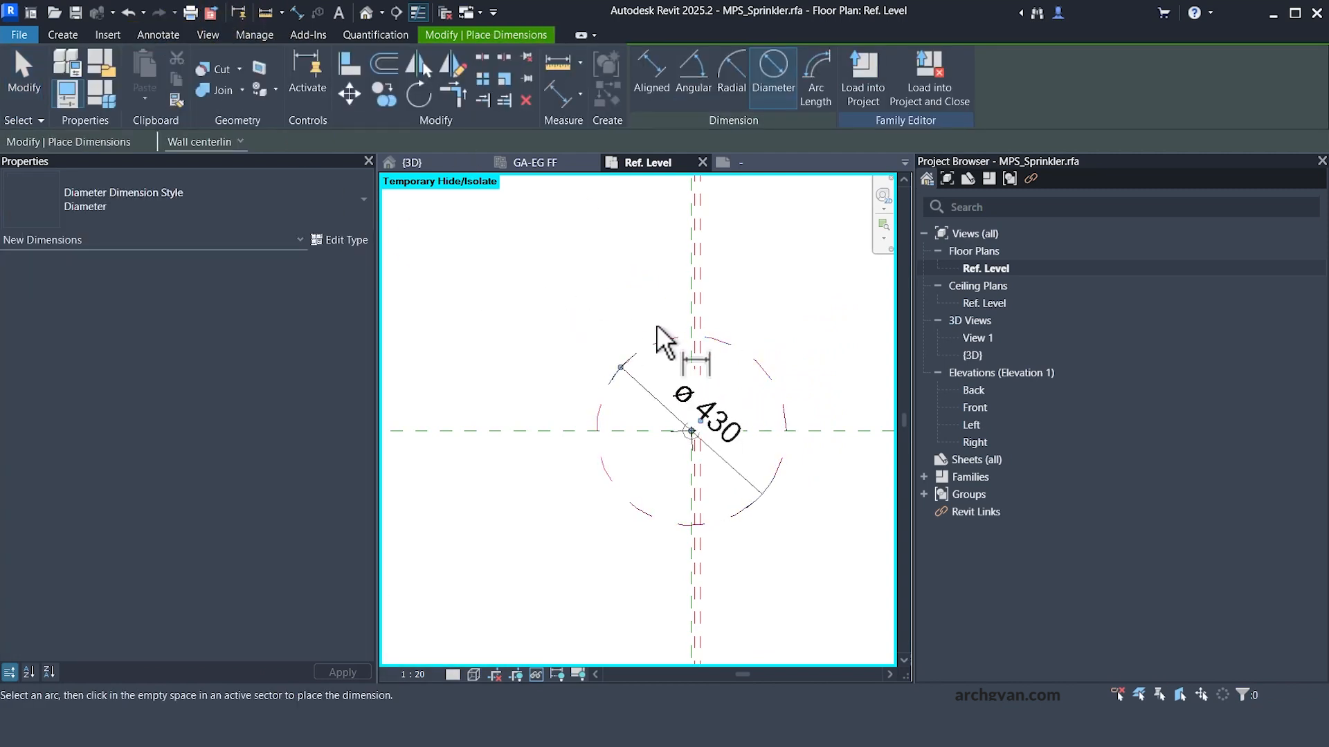
click(628, 396)
key(Escape)
key(Escape)
key(Escape)
key(Escape)
- Label the circle's diameter dimension with a new family type parameter named Coverage Dia, grouped under Dimensions
click(642, 385)
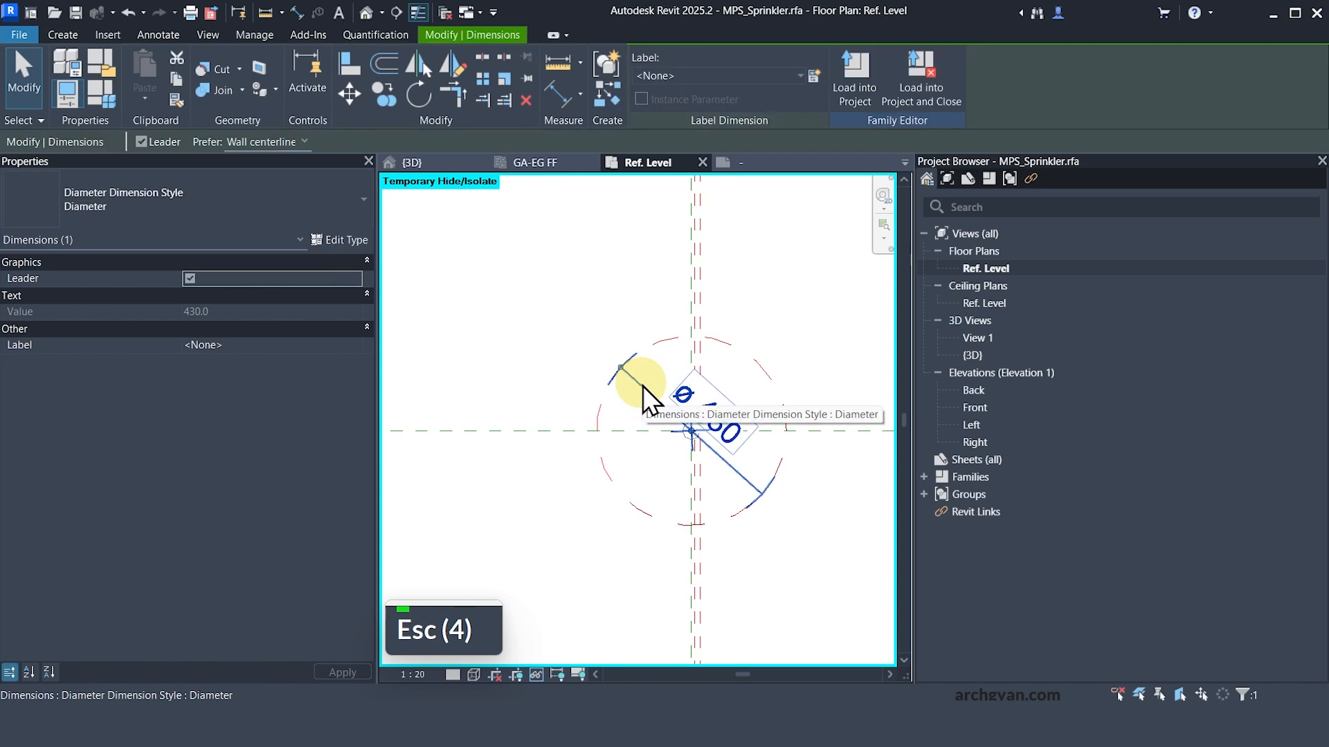
click(814, 76)
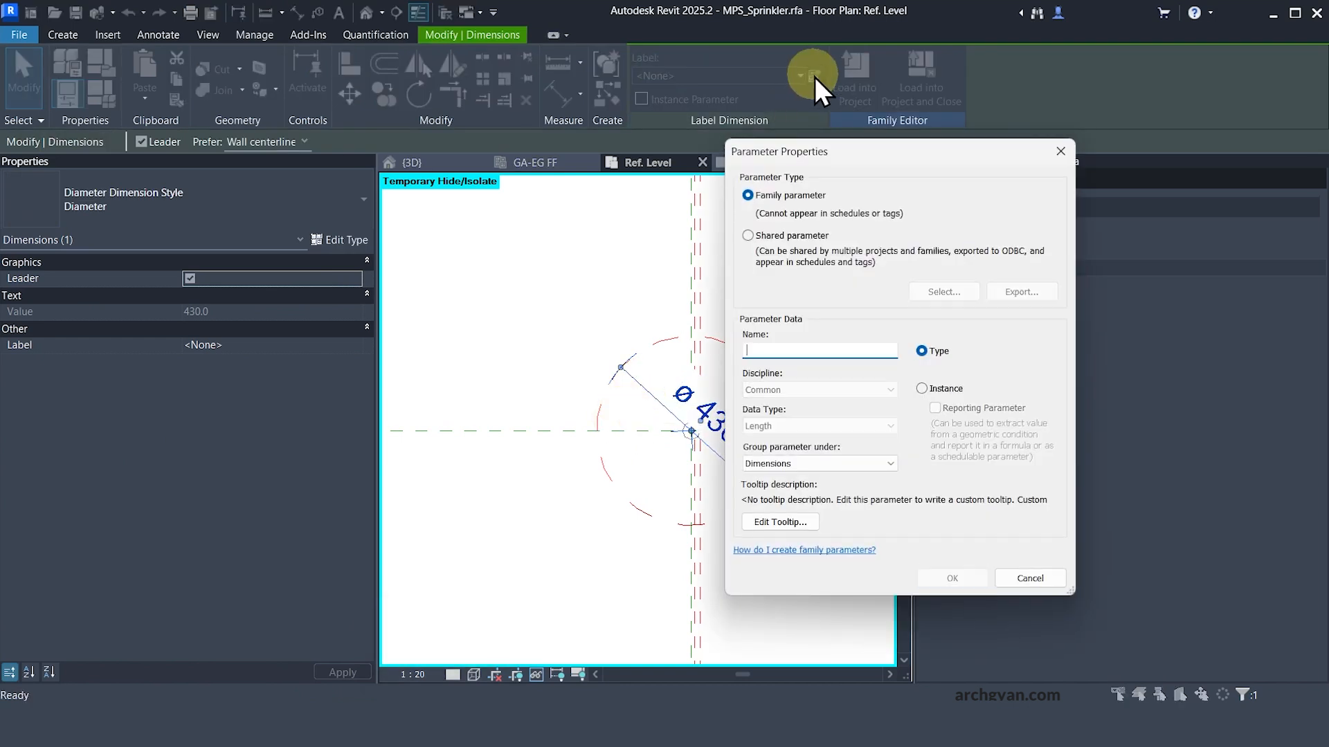
text(Coverag)
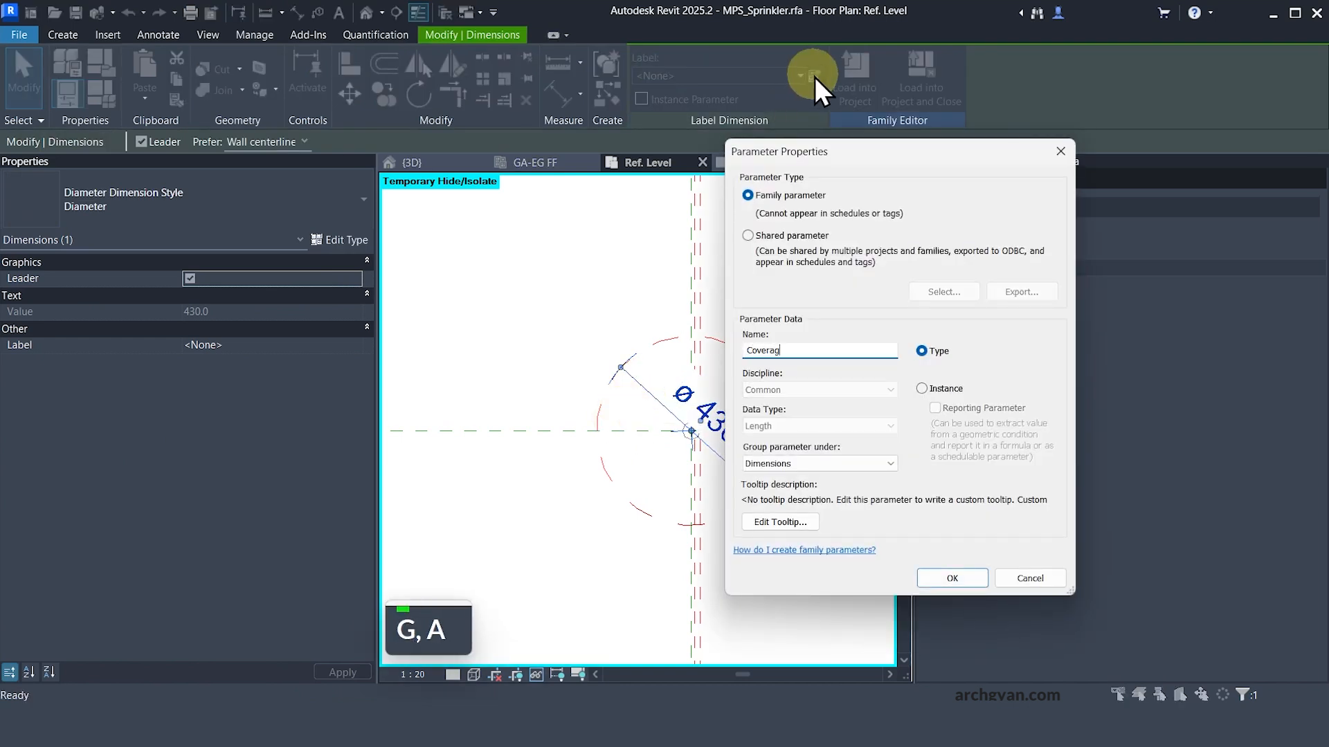
text(e Dia)
click(936, 348)
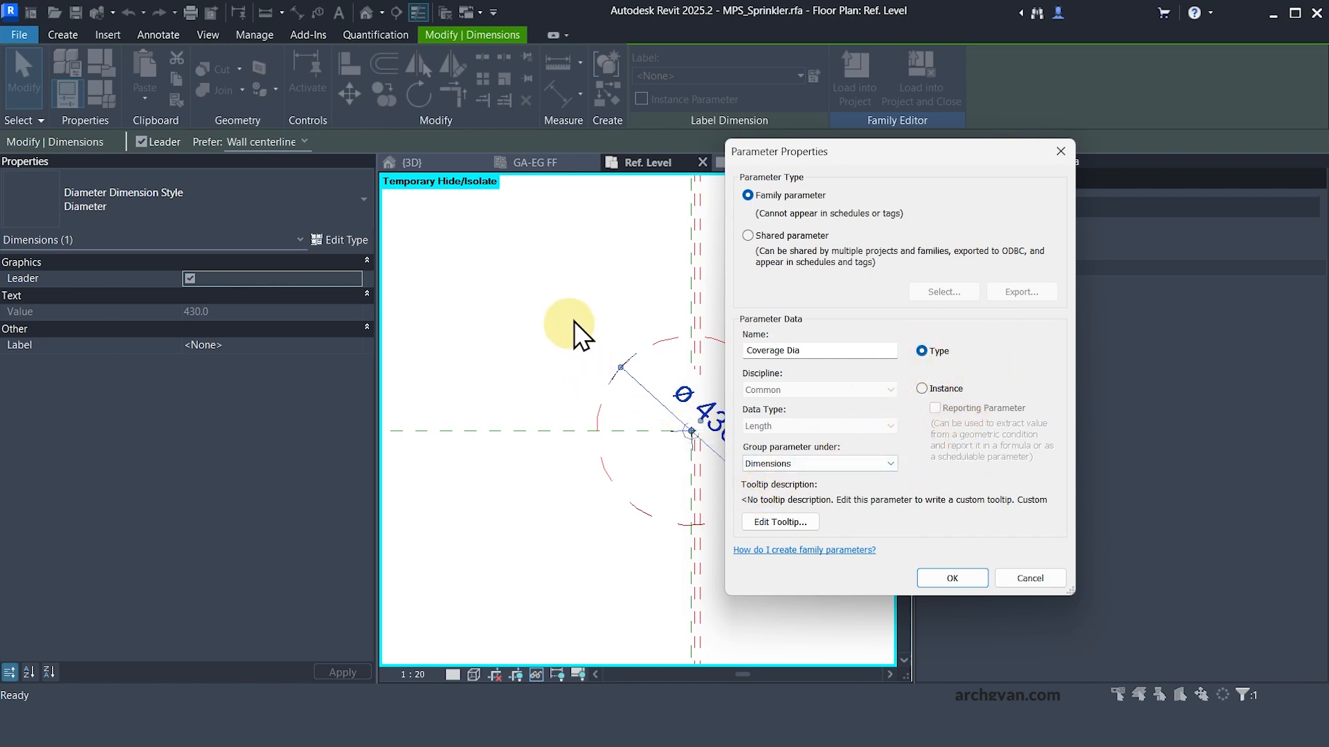
click(955, 578)
click(851, 519)
scroll(634, 400, up, 1)
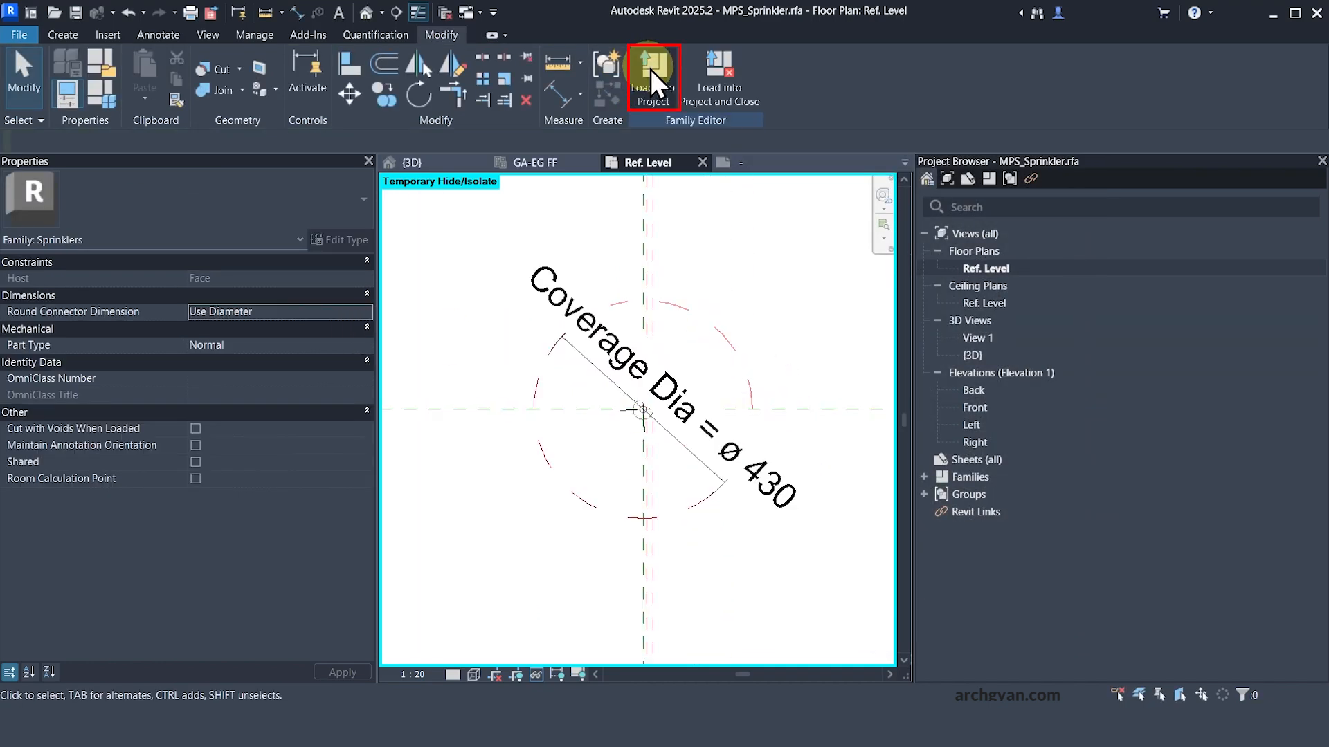
- Load the sprinkler family into the SchulProjekt-Berlin-BG01-BMA-LPH02-V1 project, overwriting the version already there
click(650, 69)
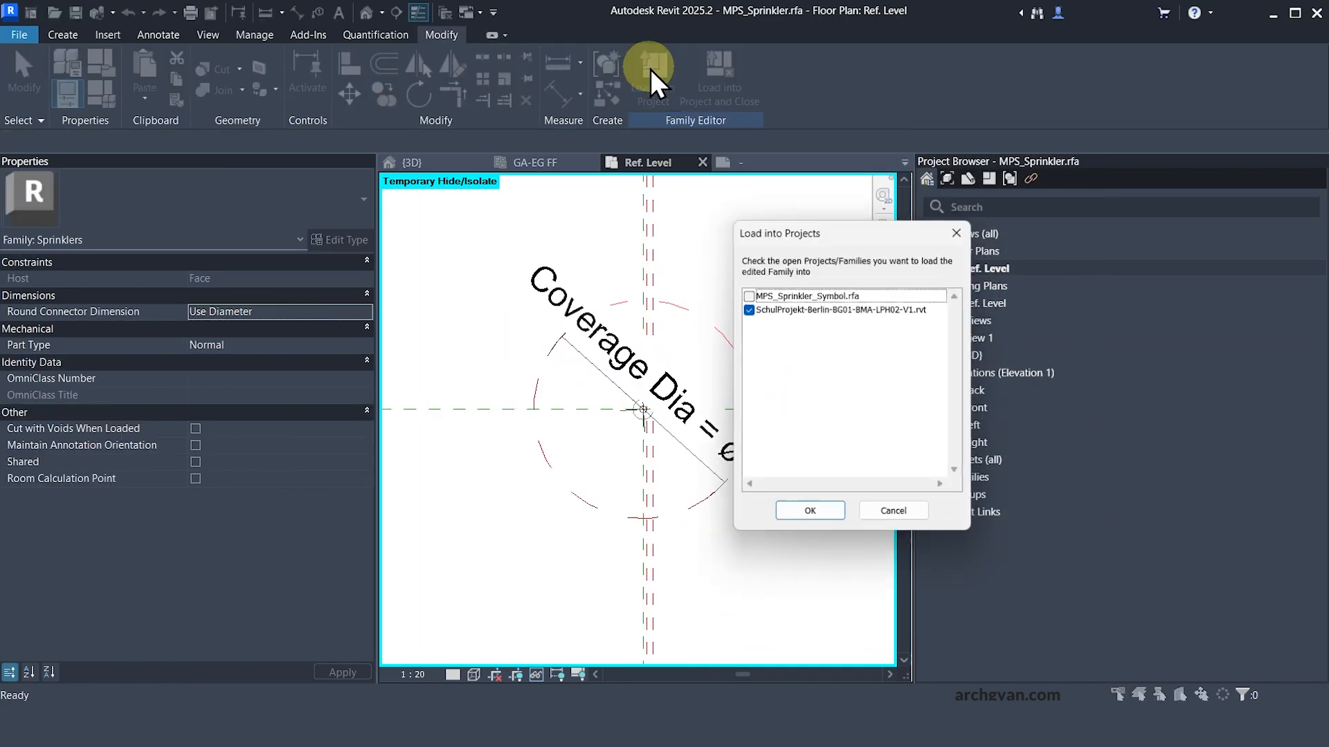
click(807, 512)
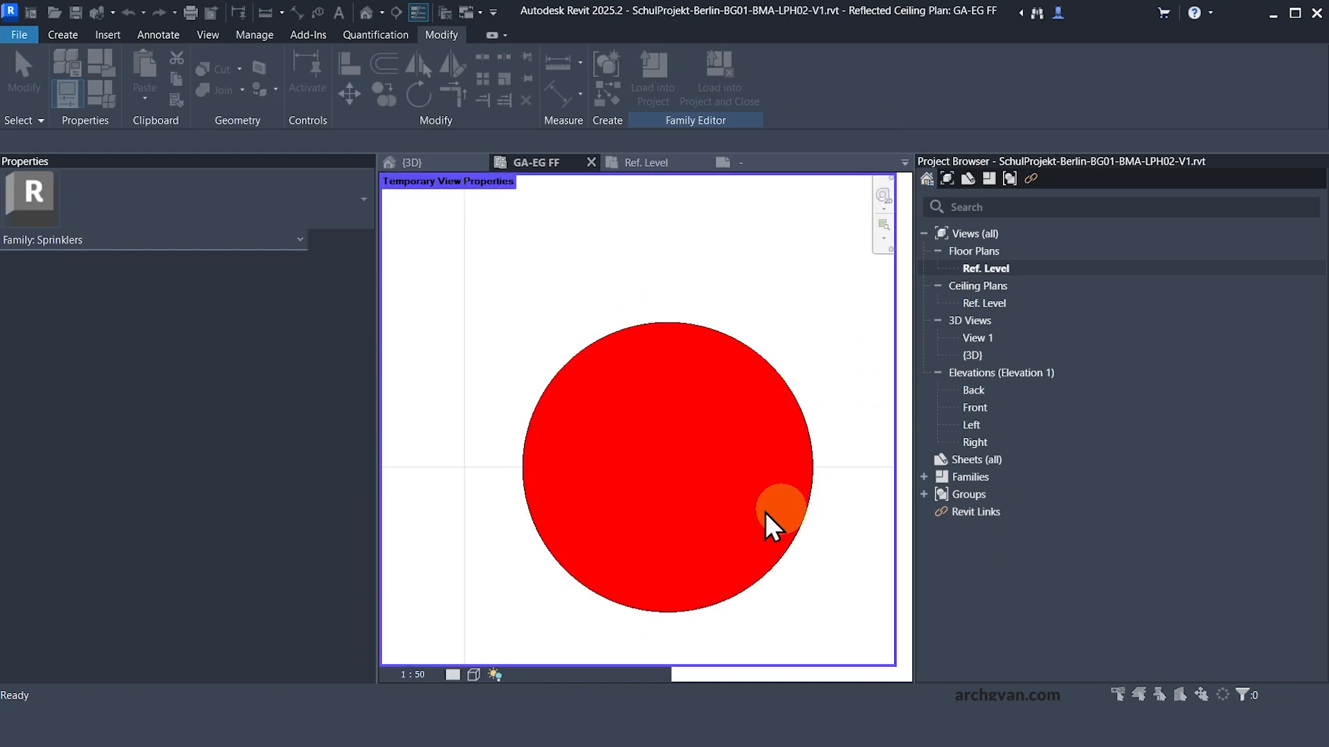
click(551, 327)
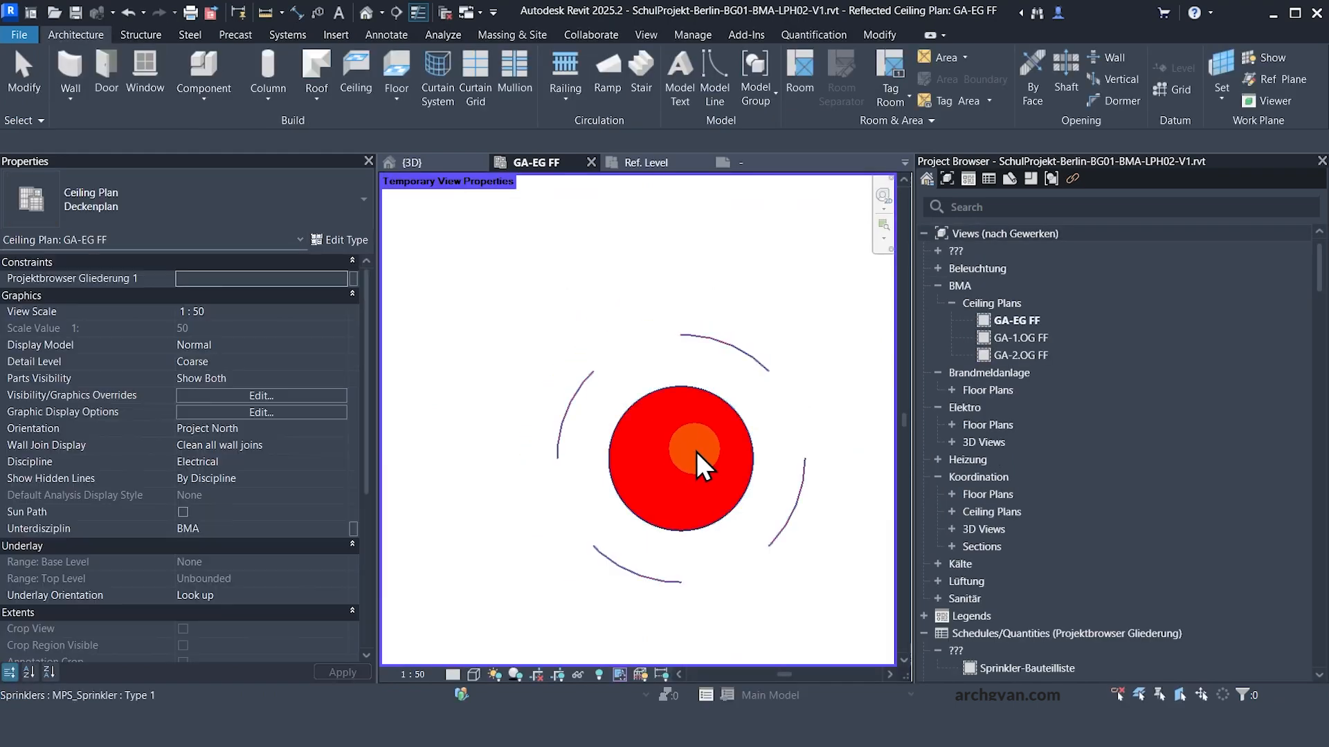
- Set the Coverage Dia type parameter of the sprinkler placed in the GA-EG FF ceiling plan to 3658
scroll(699, 456, down, 5)
scroll(707, 486, up, 3)
click(738, 441)
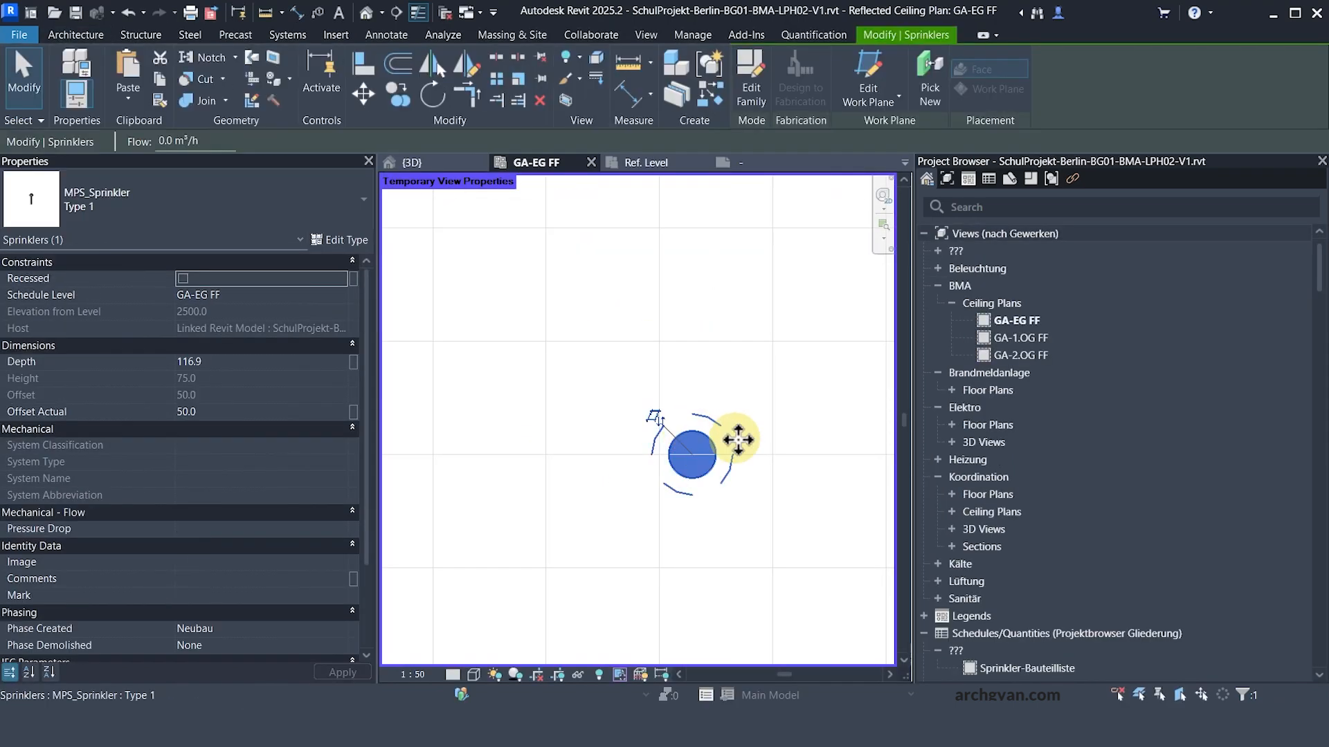
scroll(714, 431, up, 2)
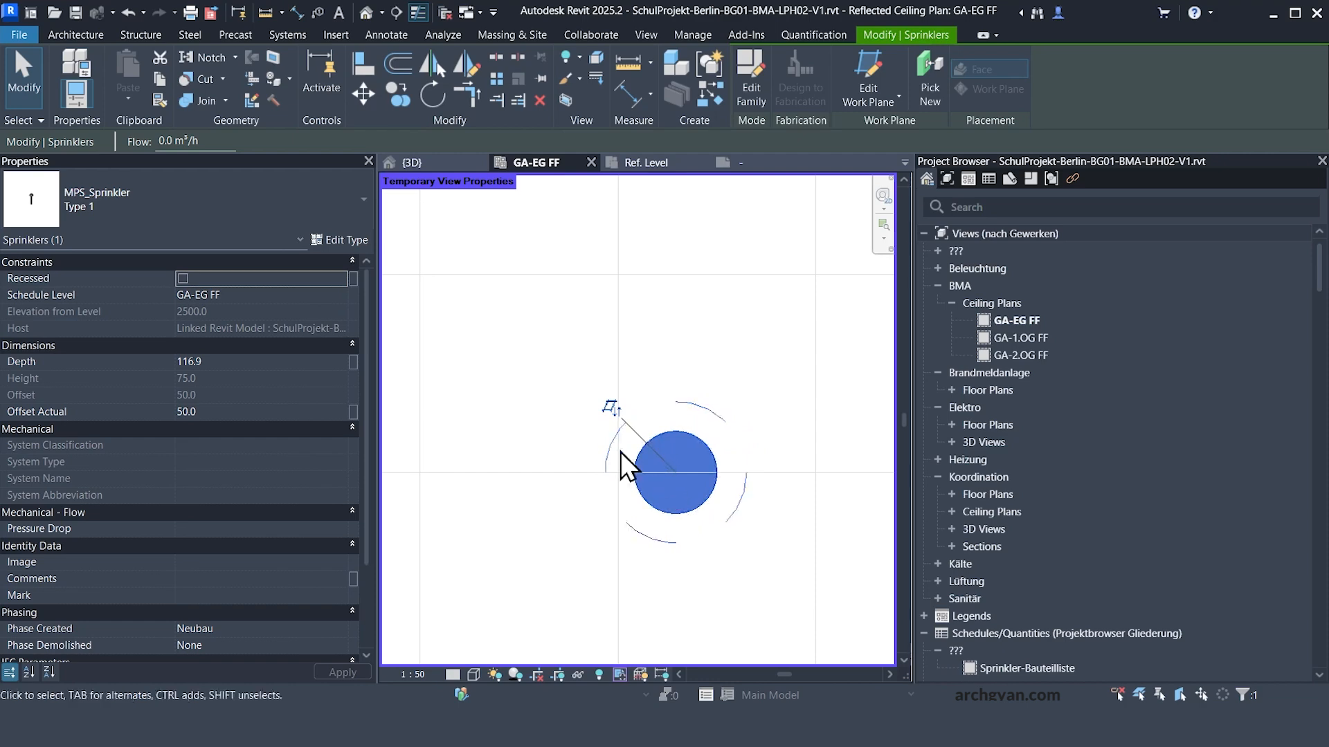
click(734, 474)
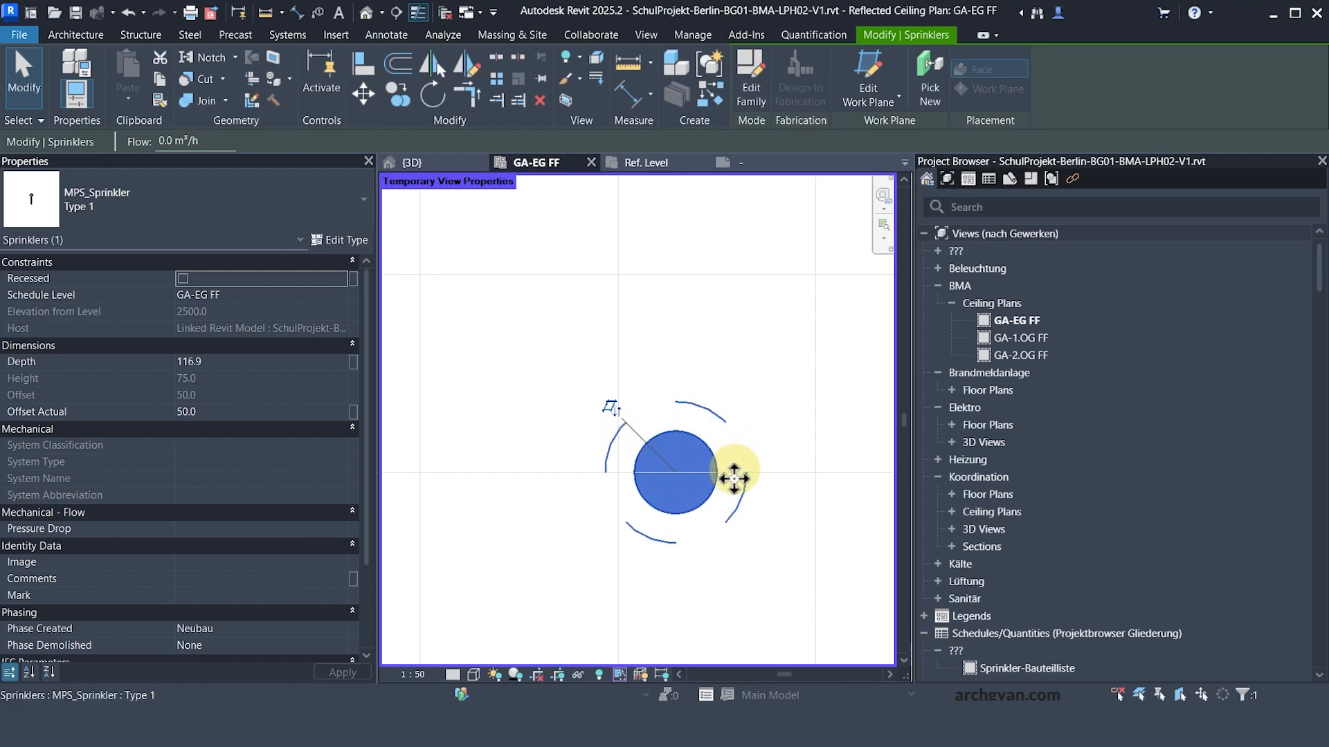
click(148, 248)
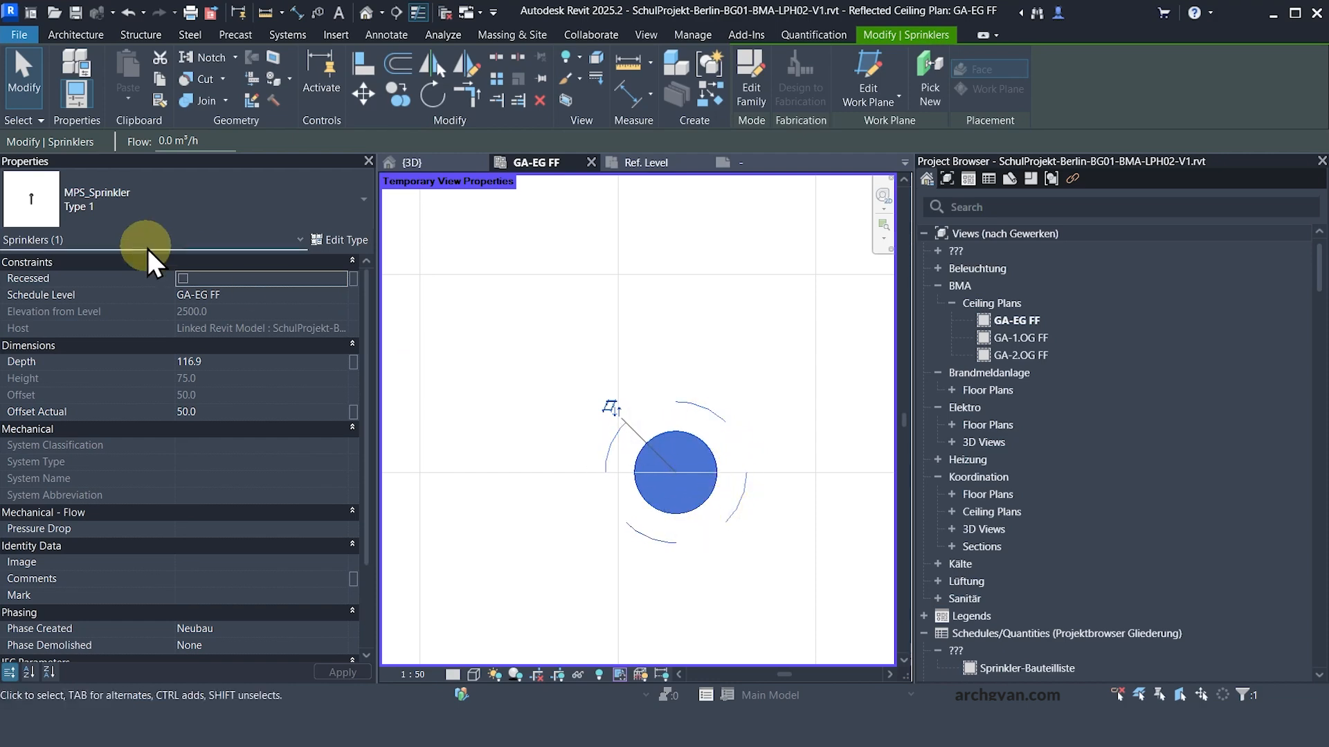
click(338, 239)
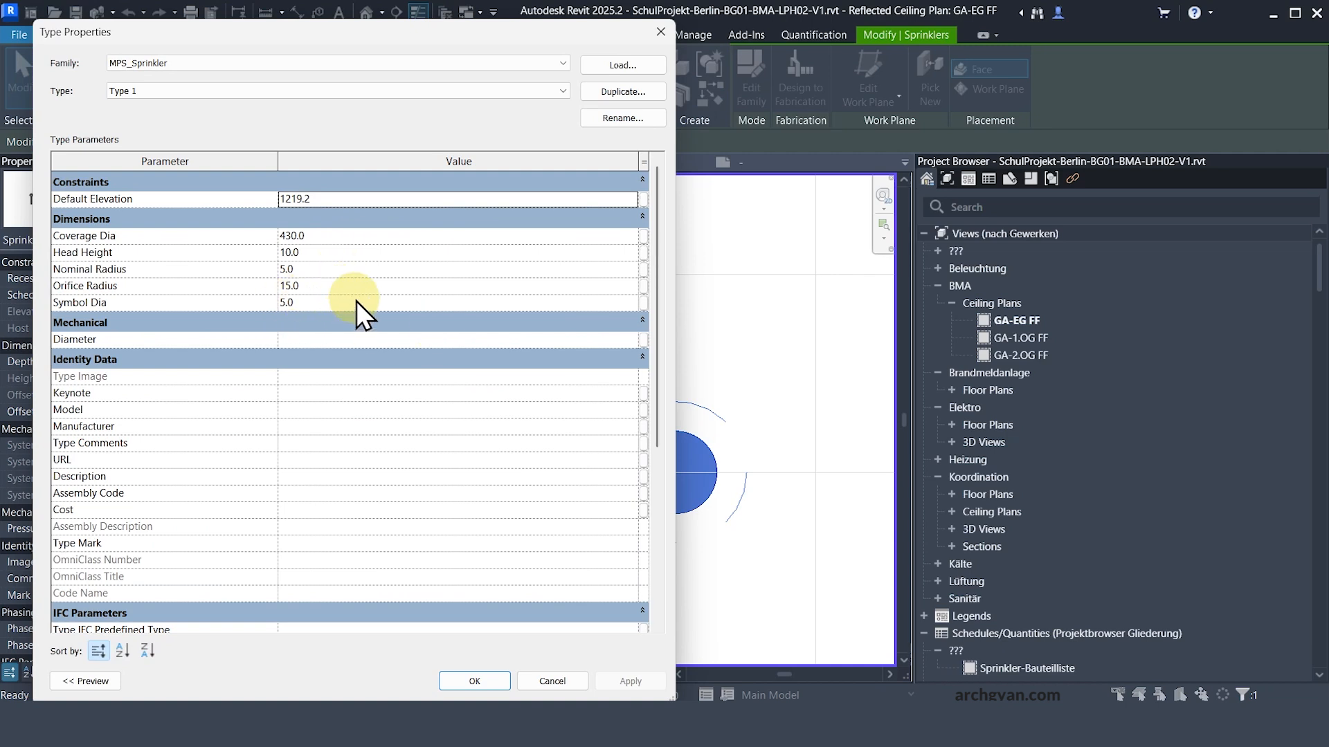
click(345, 236)
text(3658)
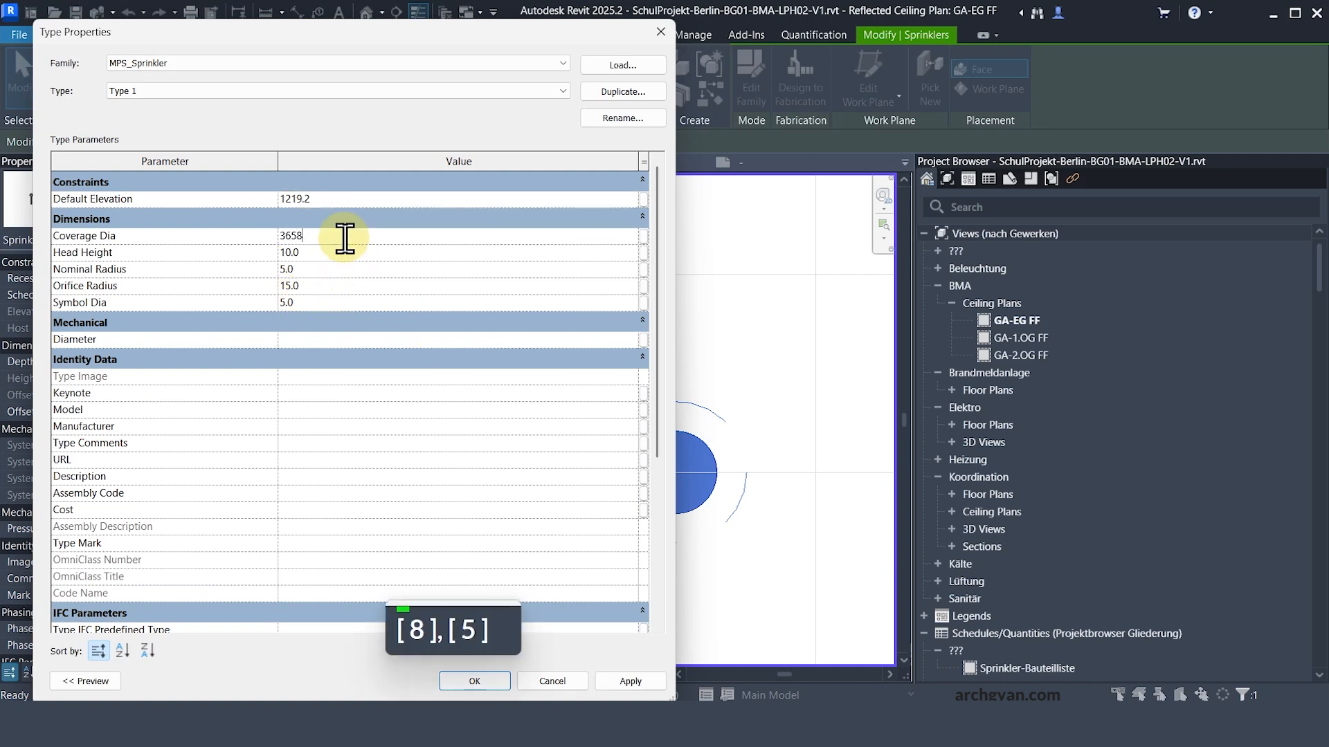
key(Return)
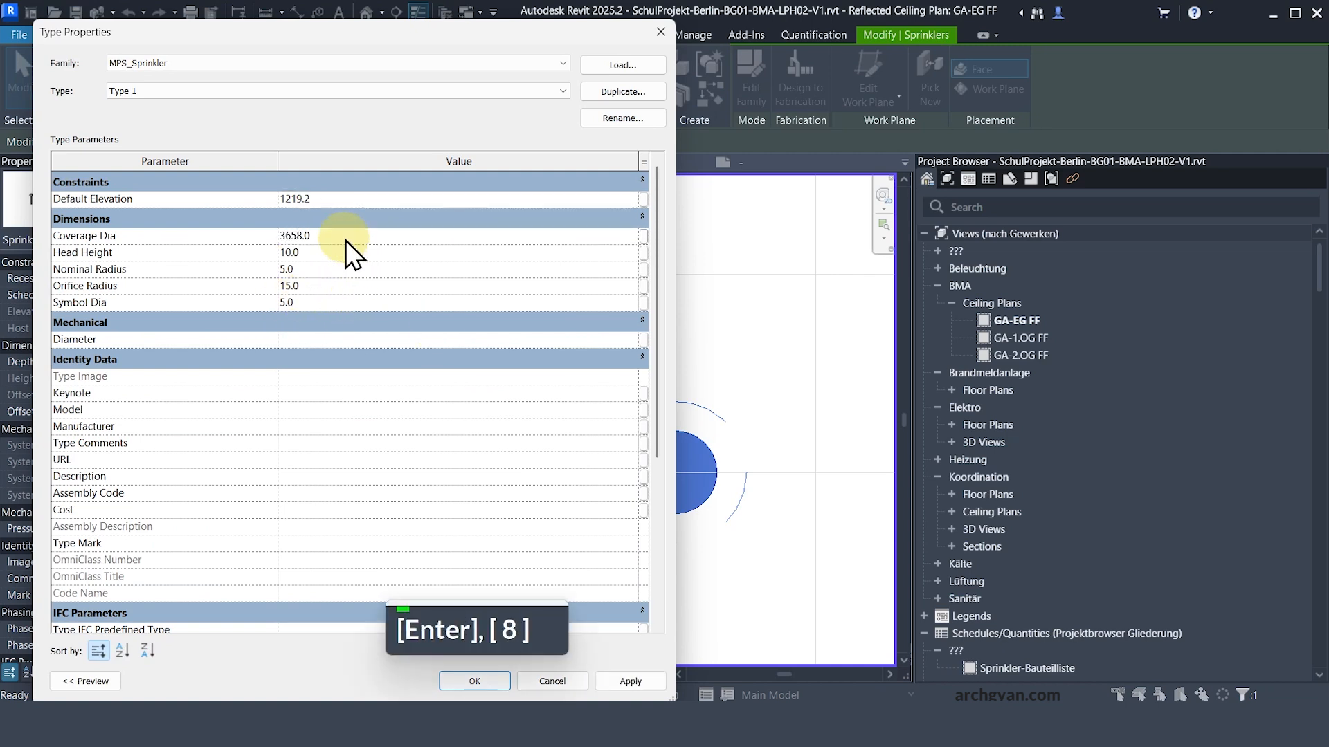
click(475, 681)
scroll(549, 528, down, 1)
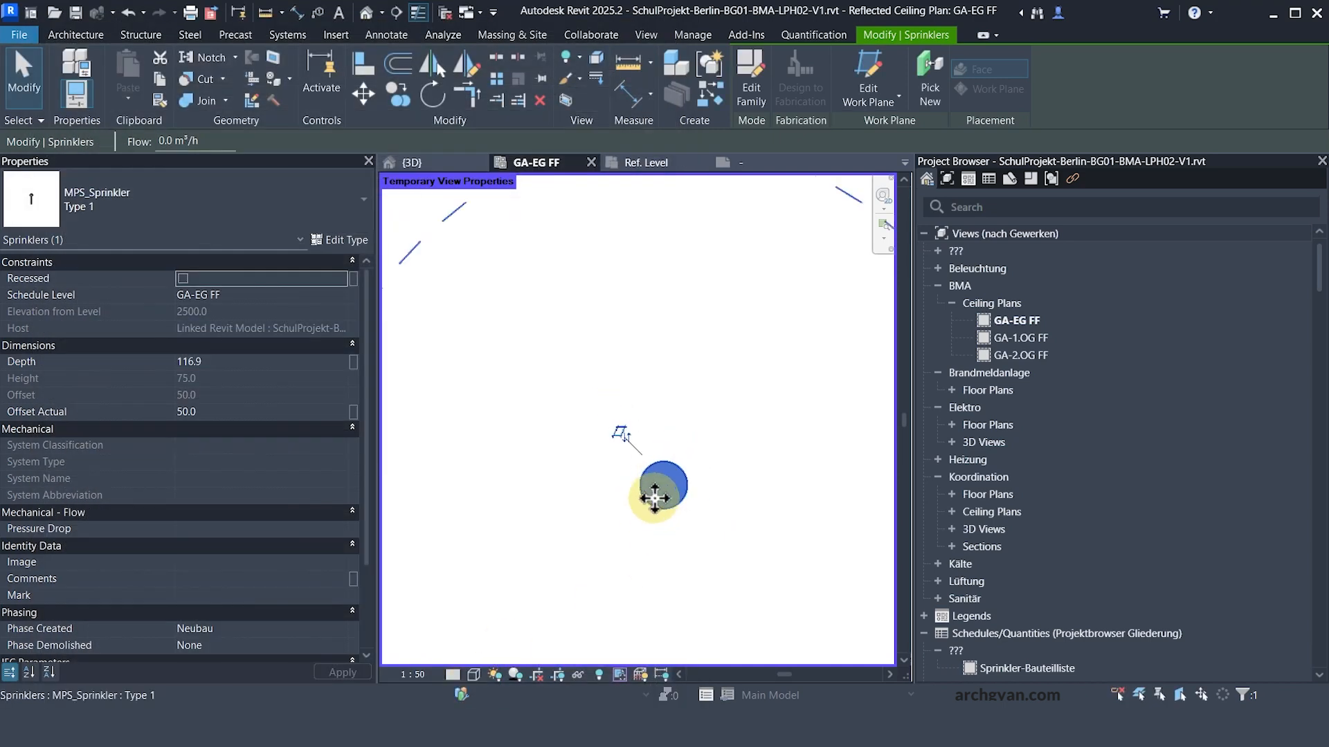
scroll(650, 485, up, 5)
click(767, 555)
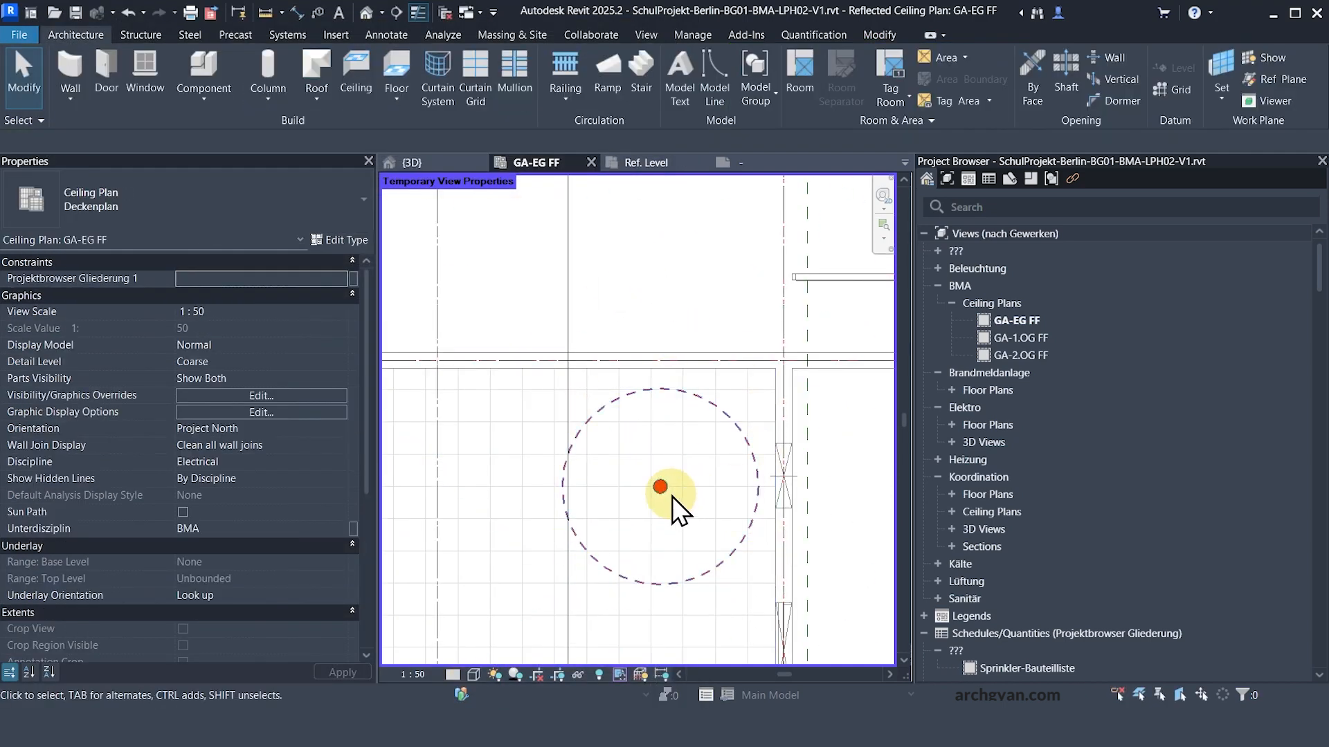
- Examine the sprinkler's coverage circle in the ceiling plan and the sprinkler beside the open pipe drop in the 3D view
scroll(685, 512, up, 1)
click(659, 485)
click(620, 272)
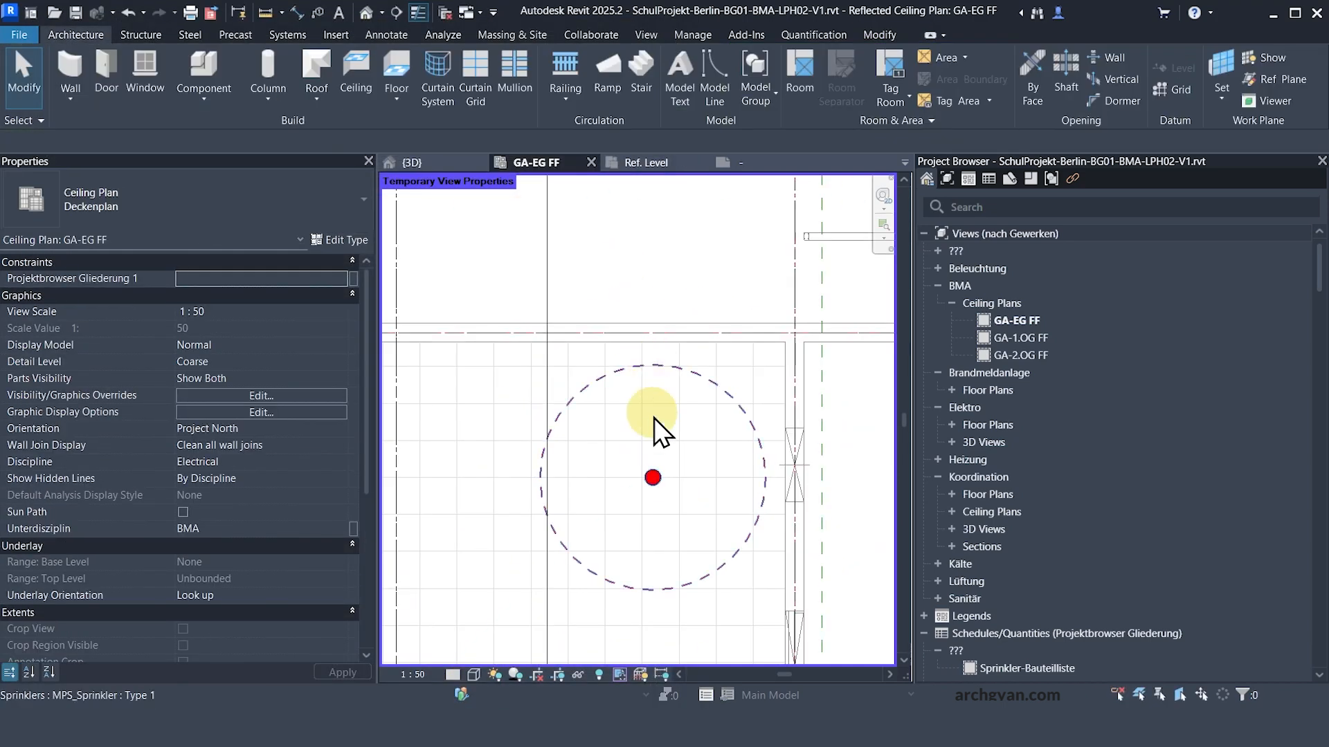
click(367, 13)
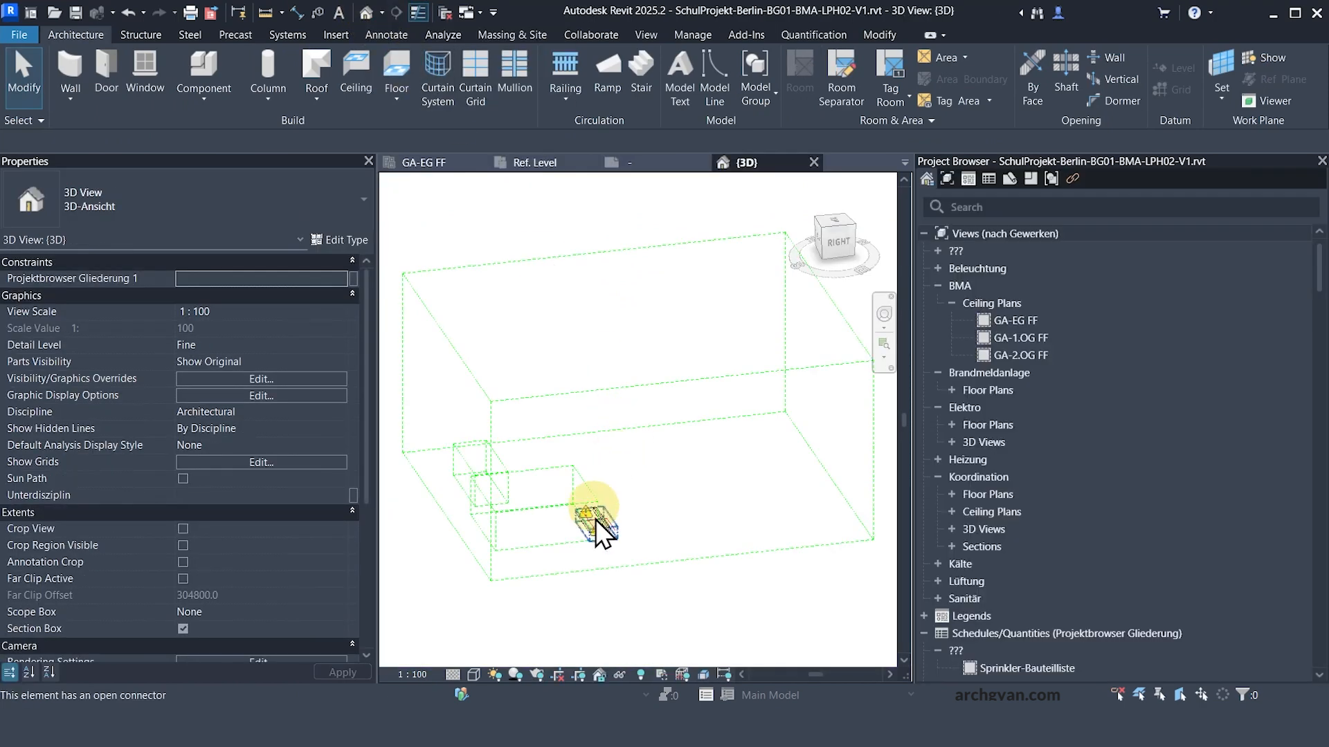
scroll(595, 519, up, 5)
scroll(548, 509, up, 5)
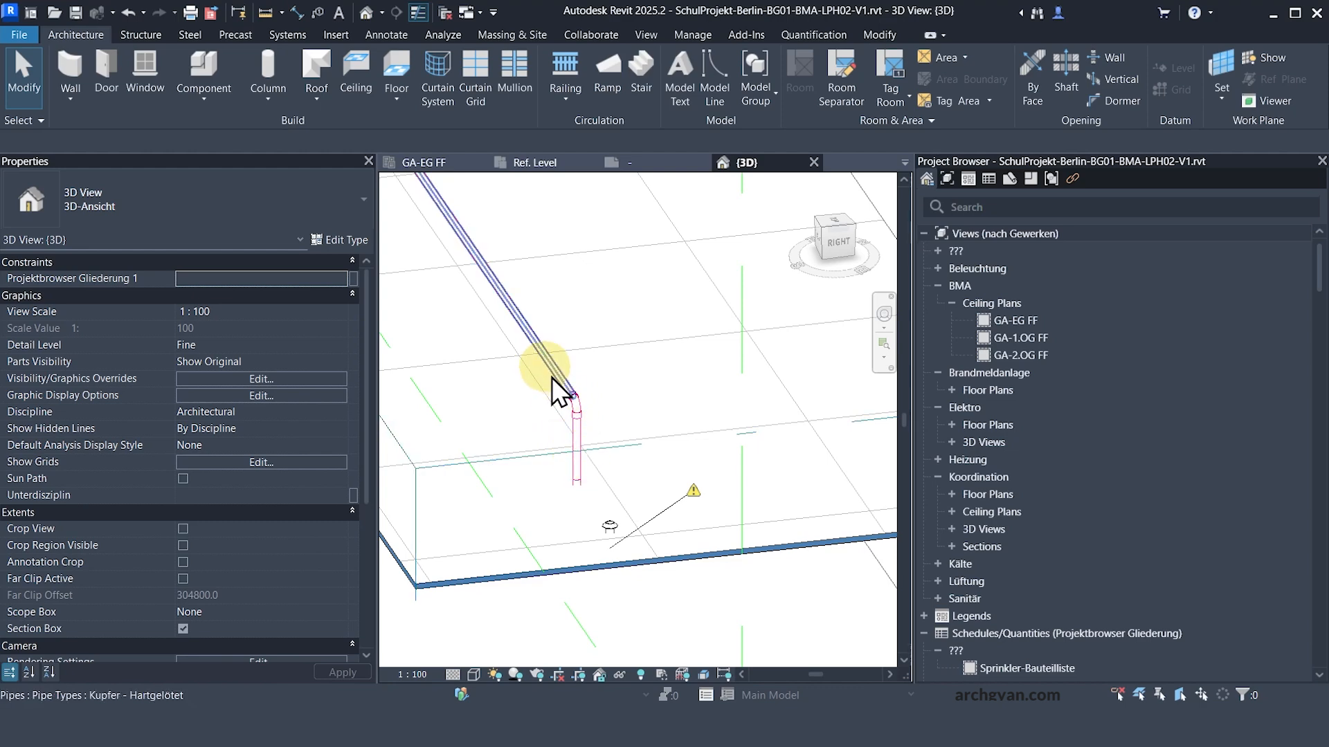
scroll(595, 505, down, 4)
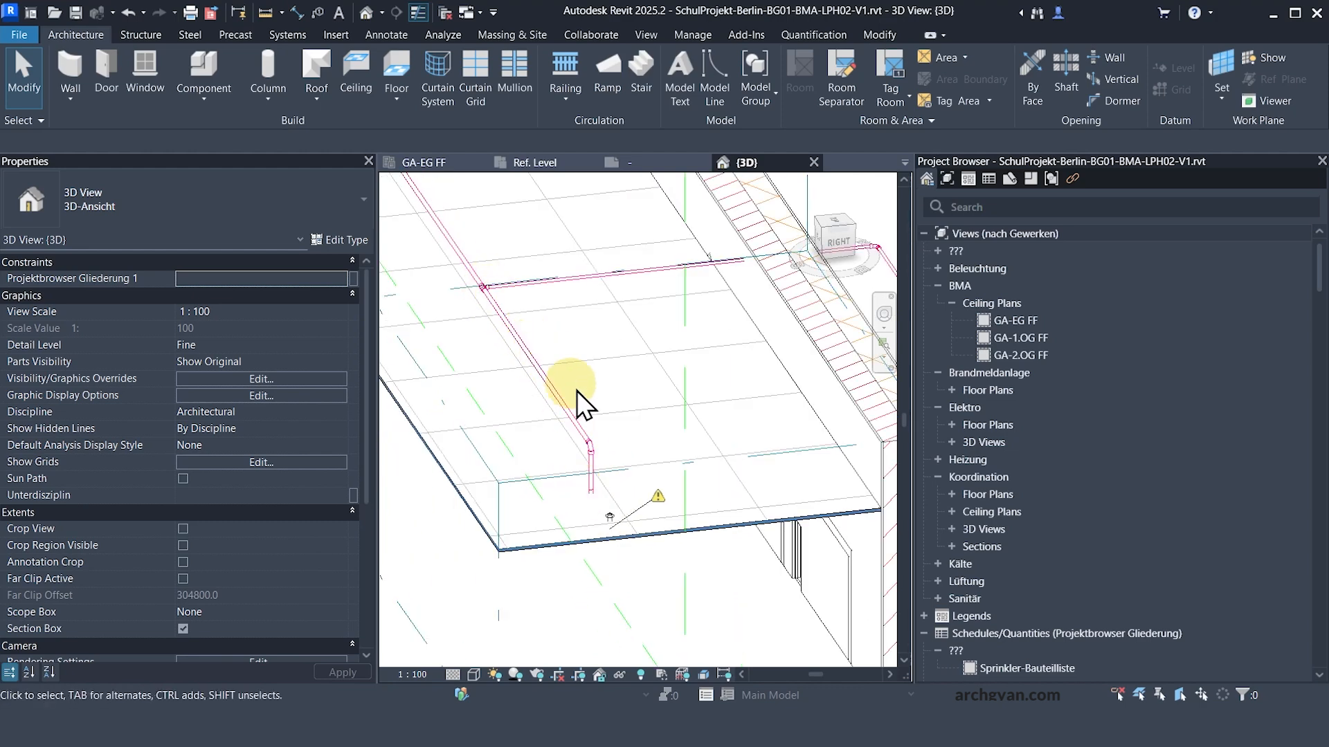
click(426, 165)
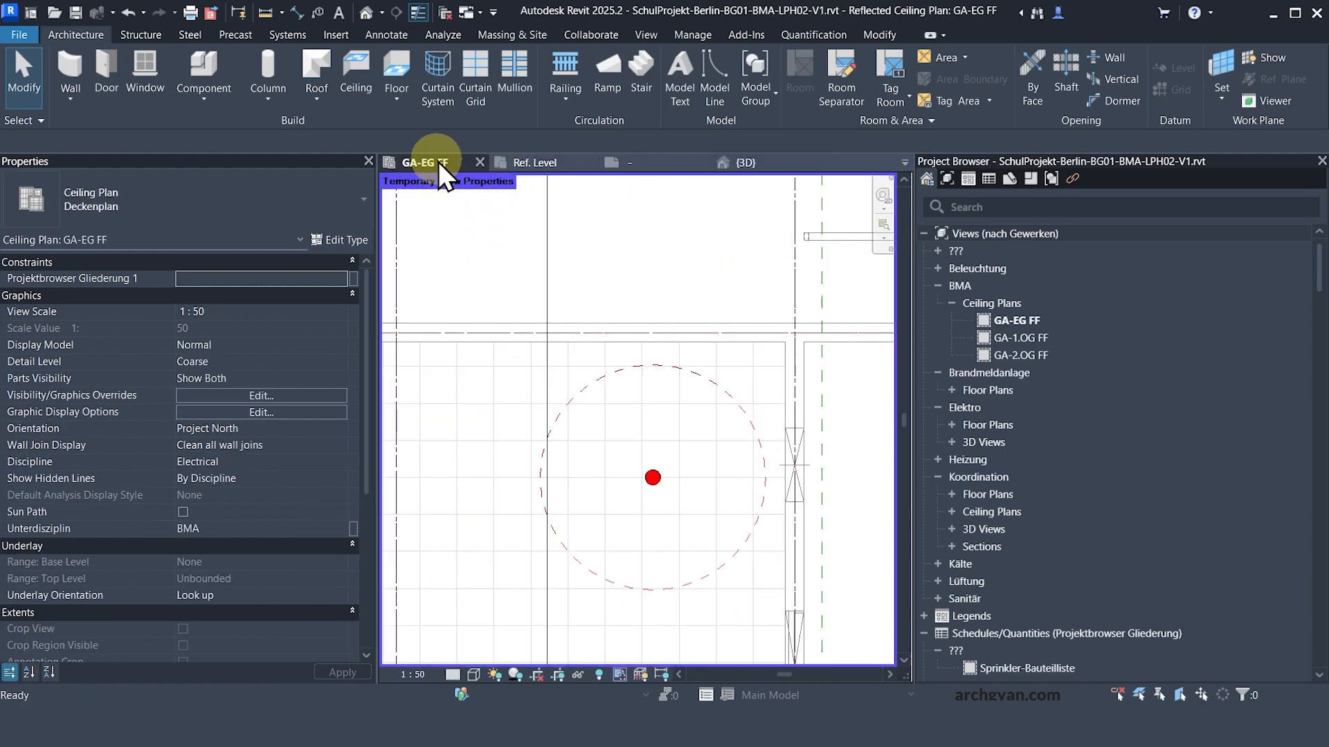
- In the MPS_Sprinkler family's 3D view, place a Hydronic Supply pipe connector on the bottom face of the sprinkler's stem
click(545, 164)
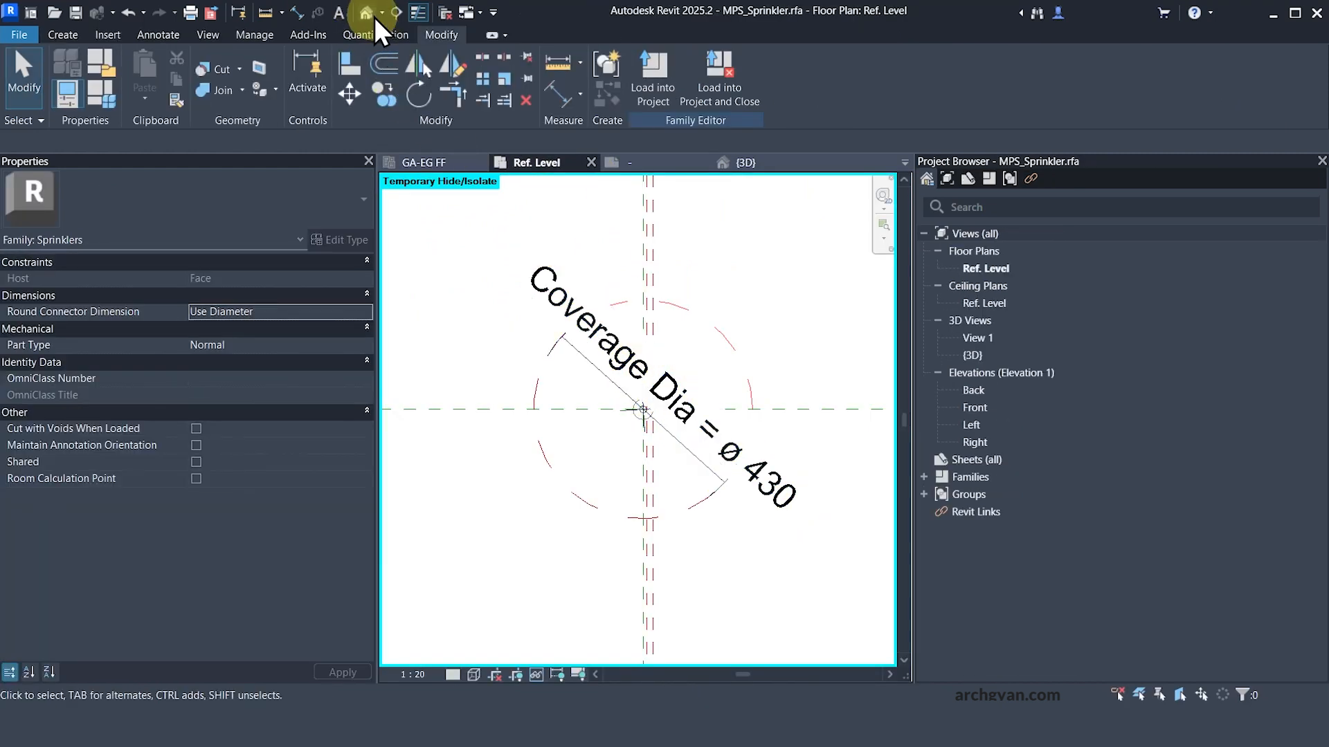
click(367, 12)
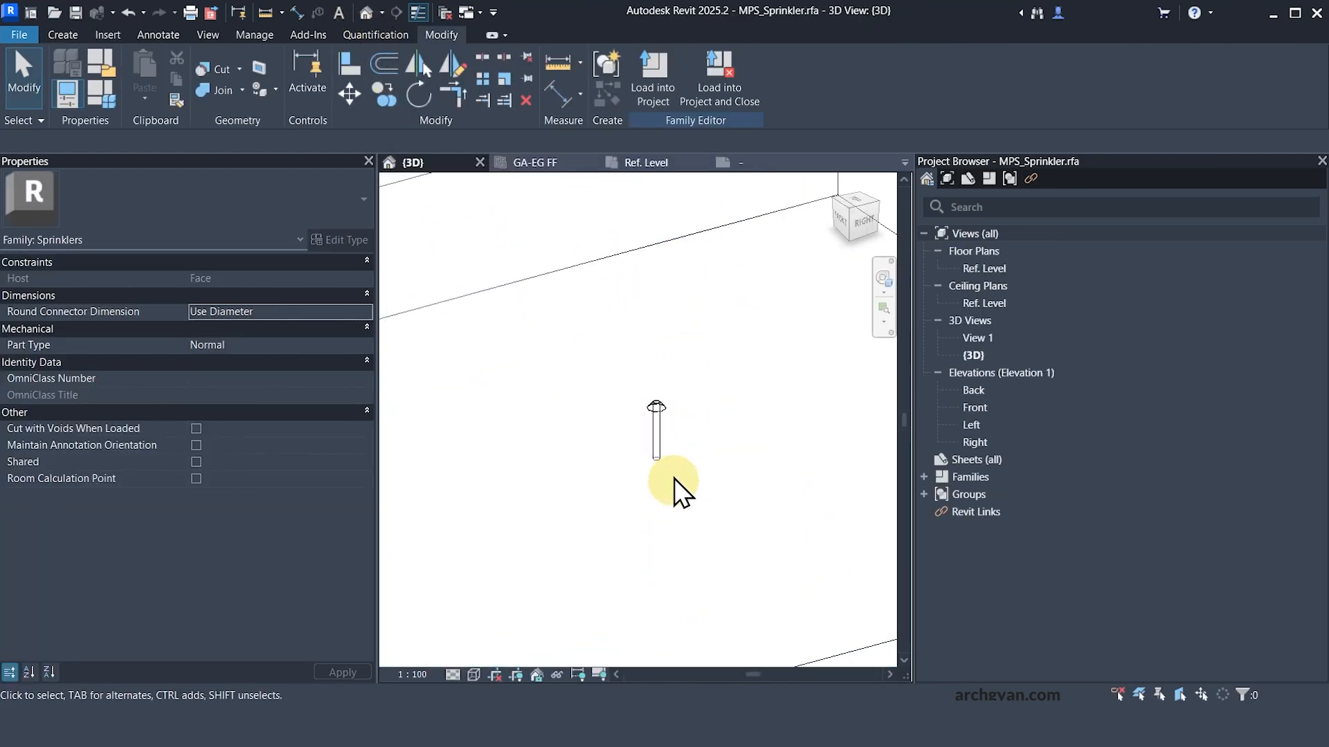
scroll(674, 479, up, 8)
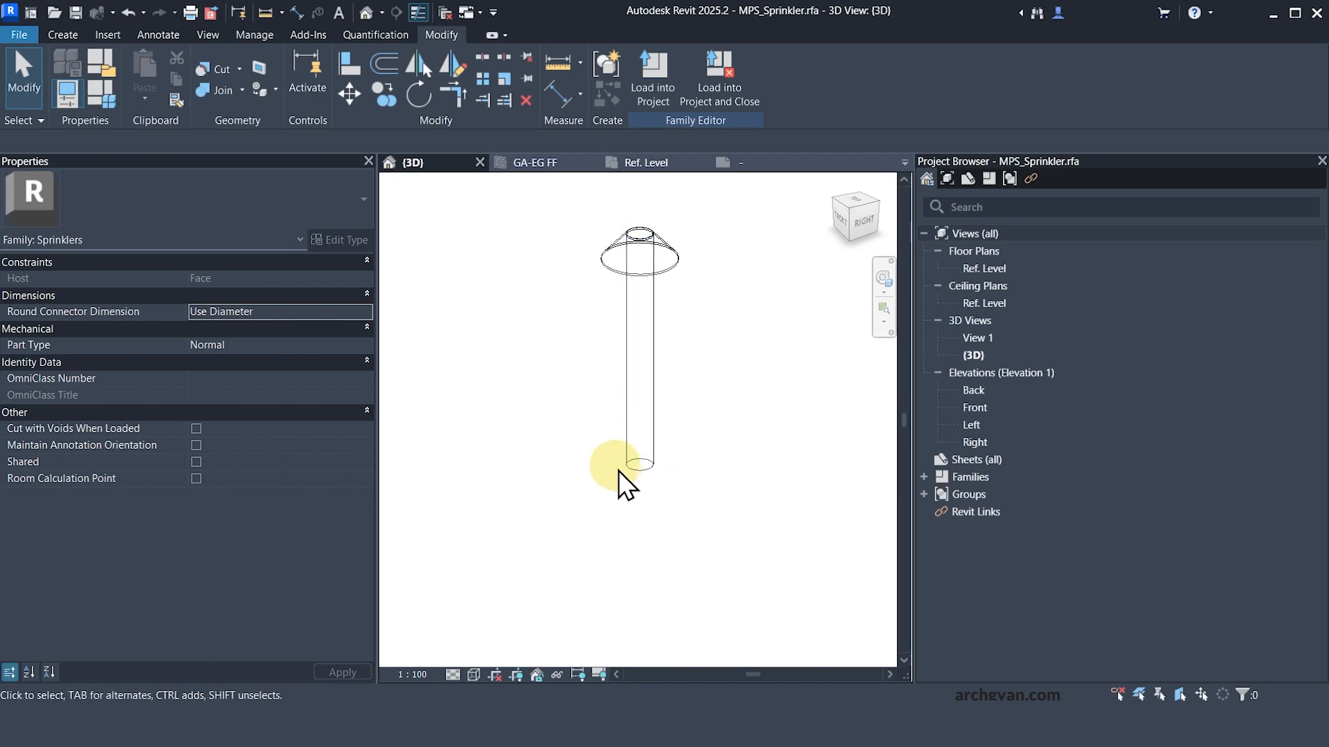
click(63, 34)
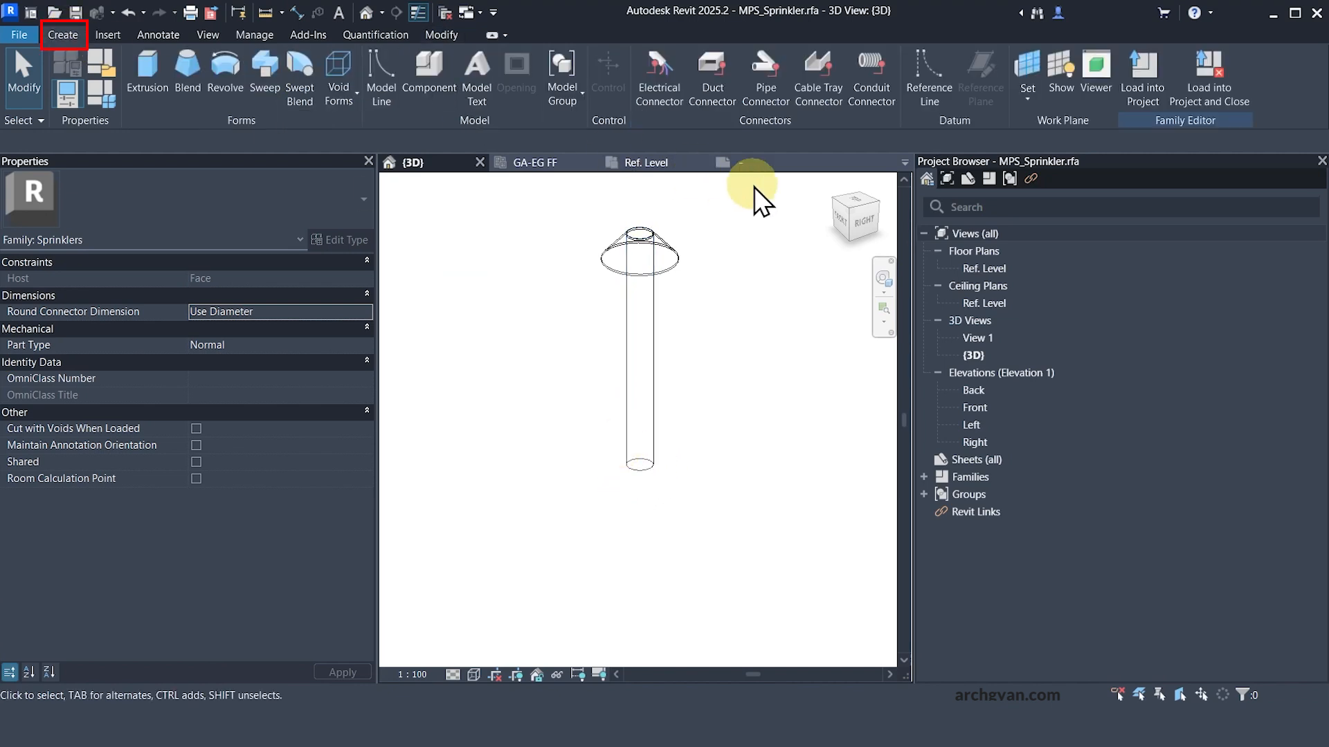
click(763, 90)
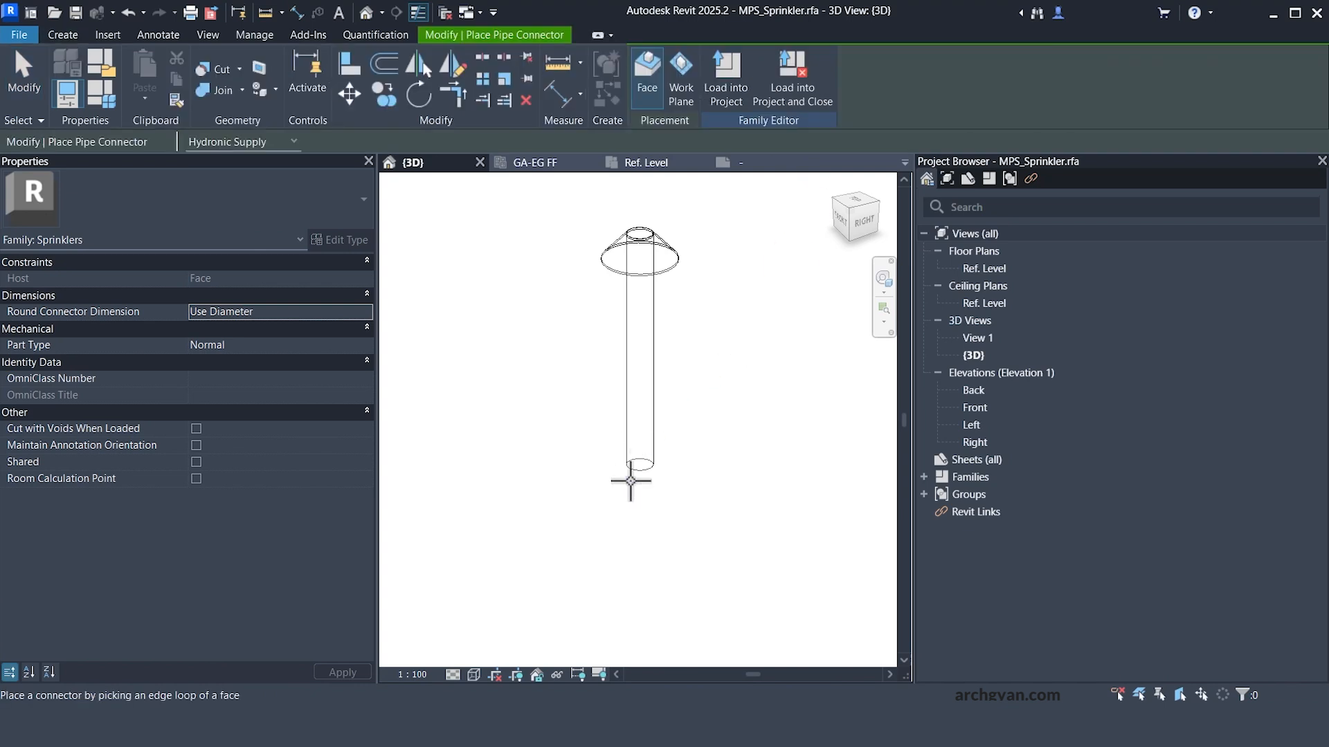
scroll(640, 463, up, 4)
scroll(641, 523, down, 5)
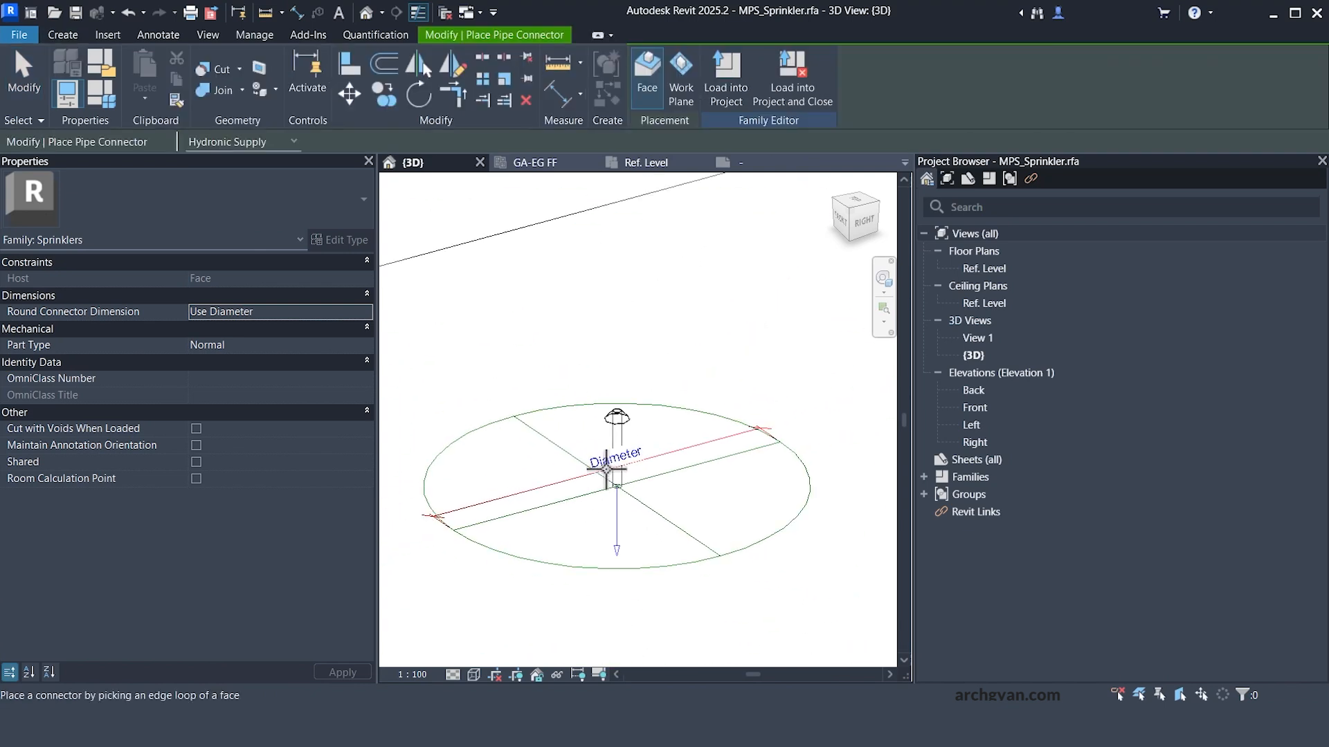
key(Escape)
key(Escape)
- Set the pipe connector's diameter to 20
click(688, 469)
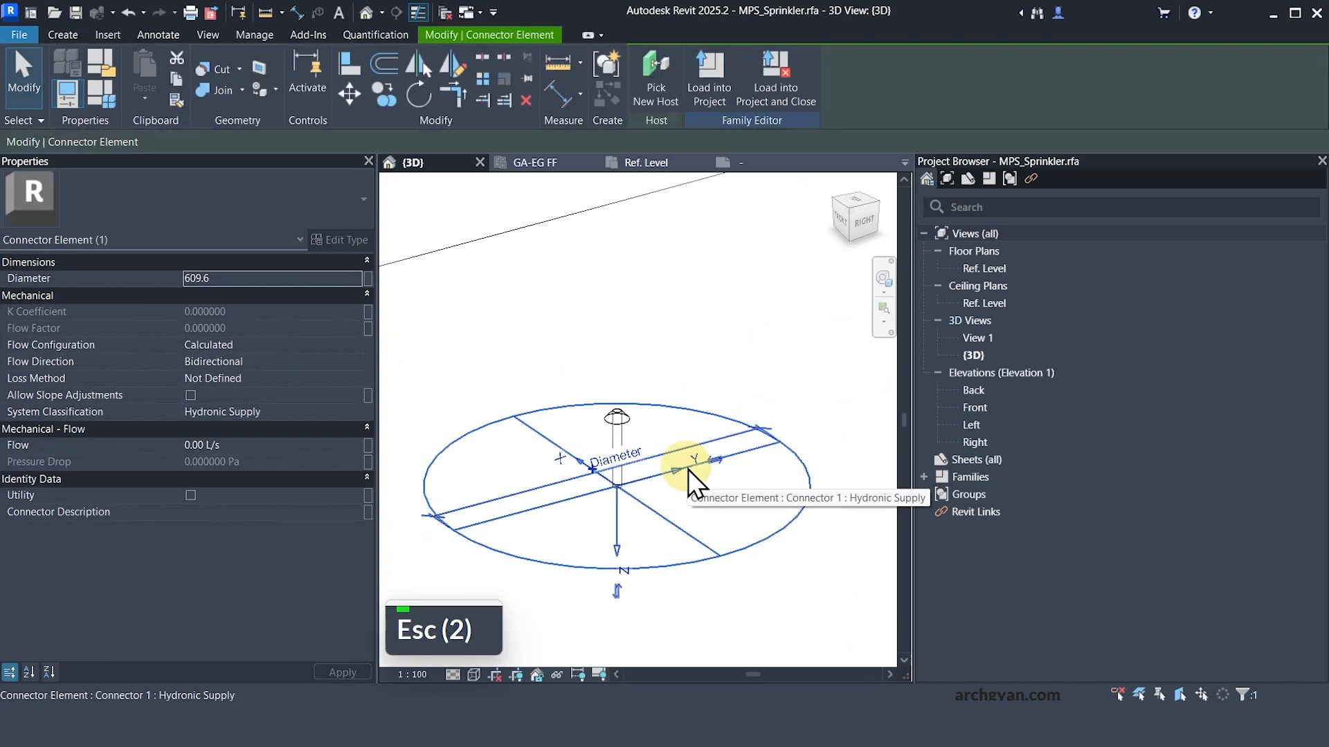
key(super)
key(super)
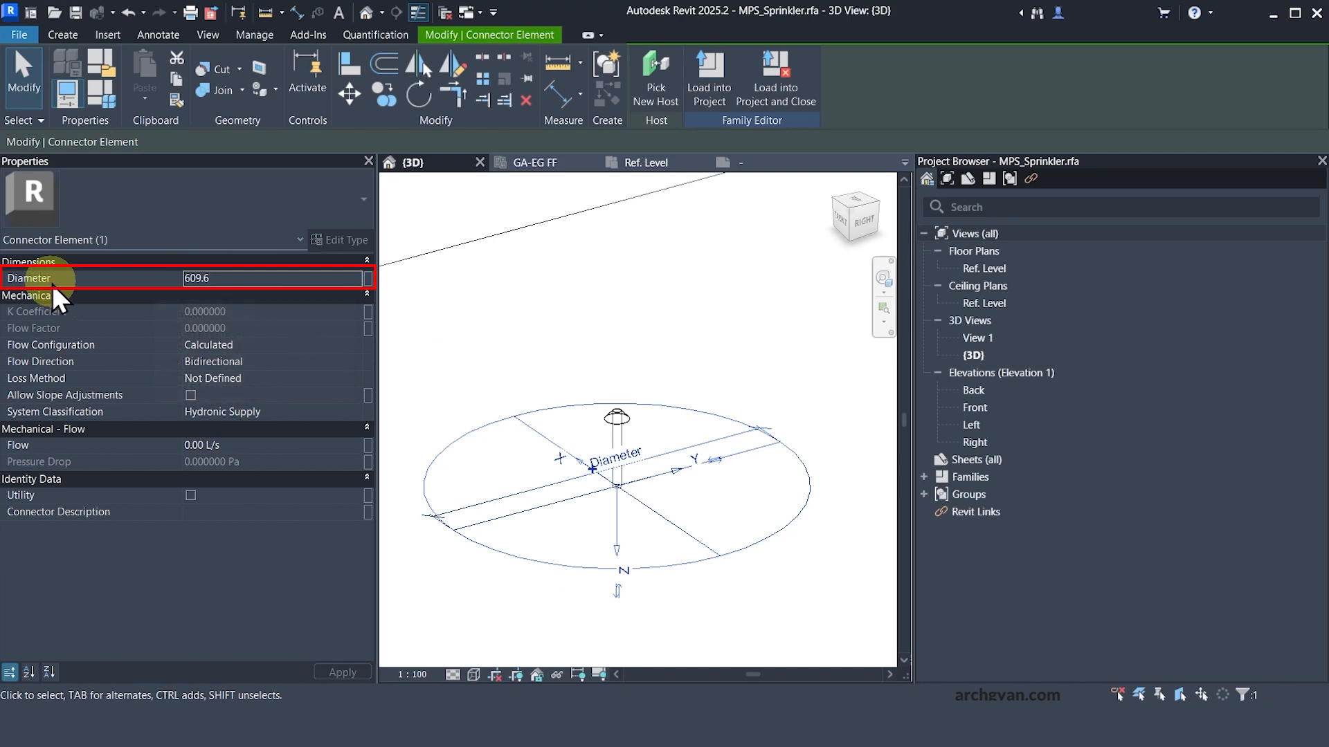
double_click(247, 276)
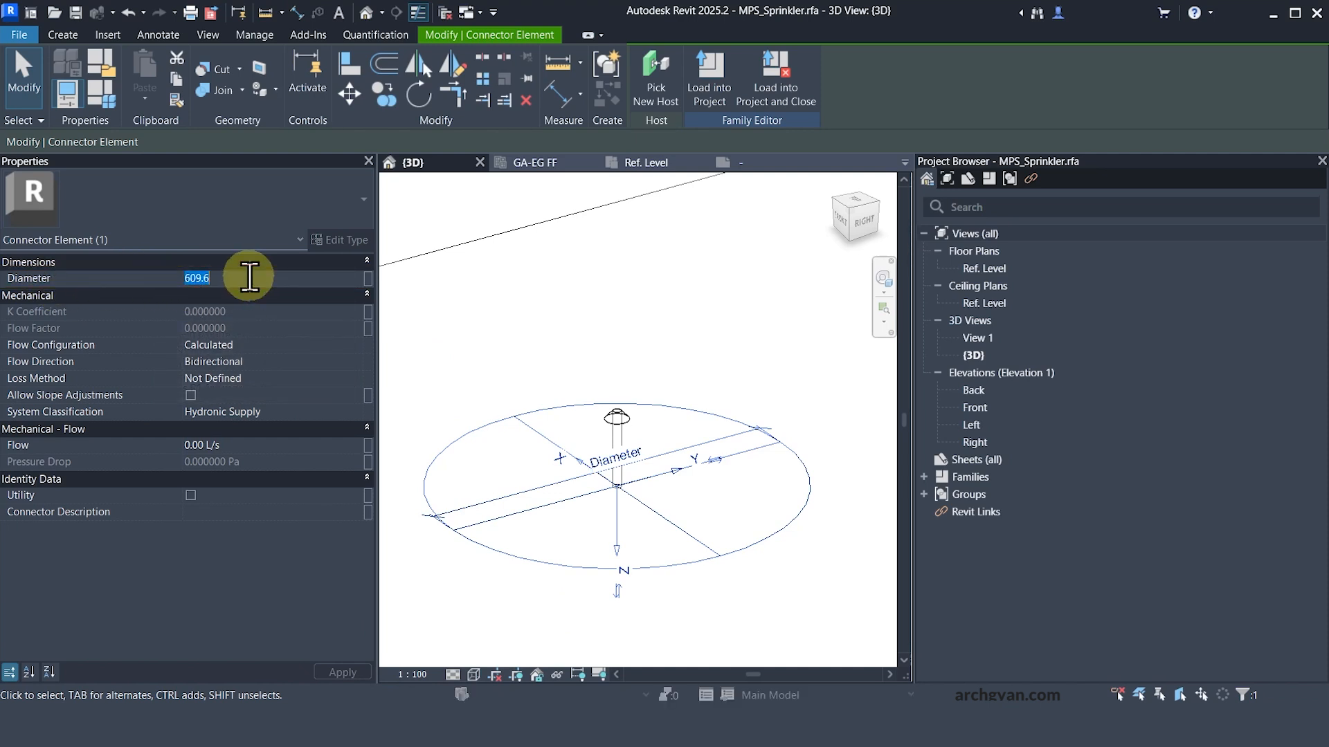
text(20)
key(Return)
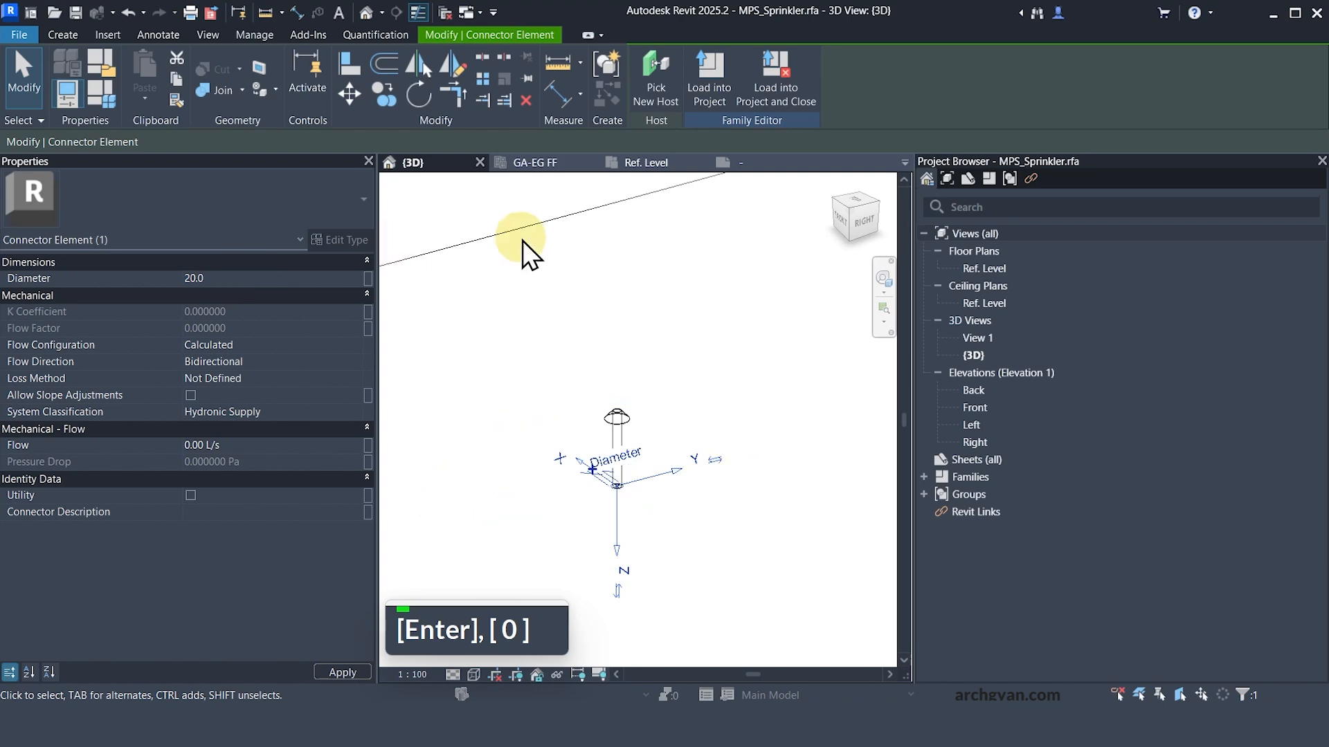
- Associate the pipe connector's diameter with a new family type parameter named Nominal Dia, grouped under Dimensions
scroll(602, 543, up, 5)
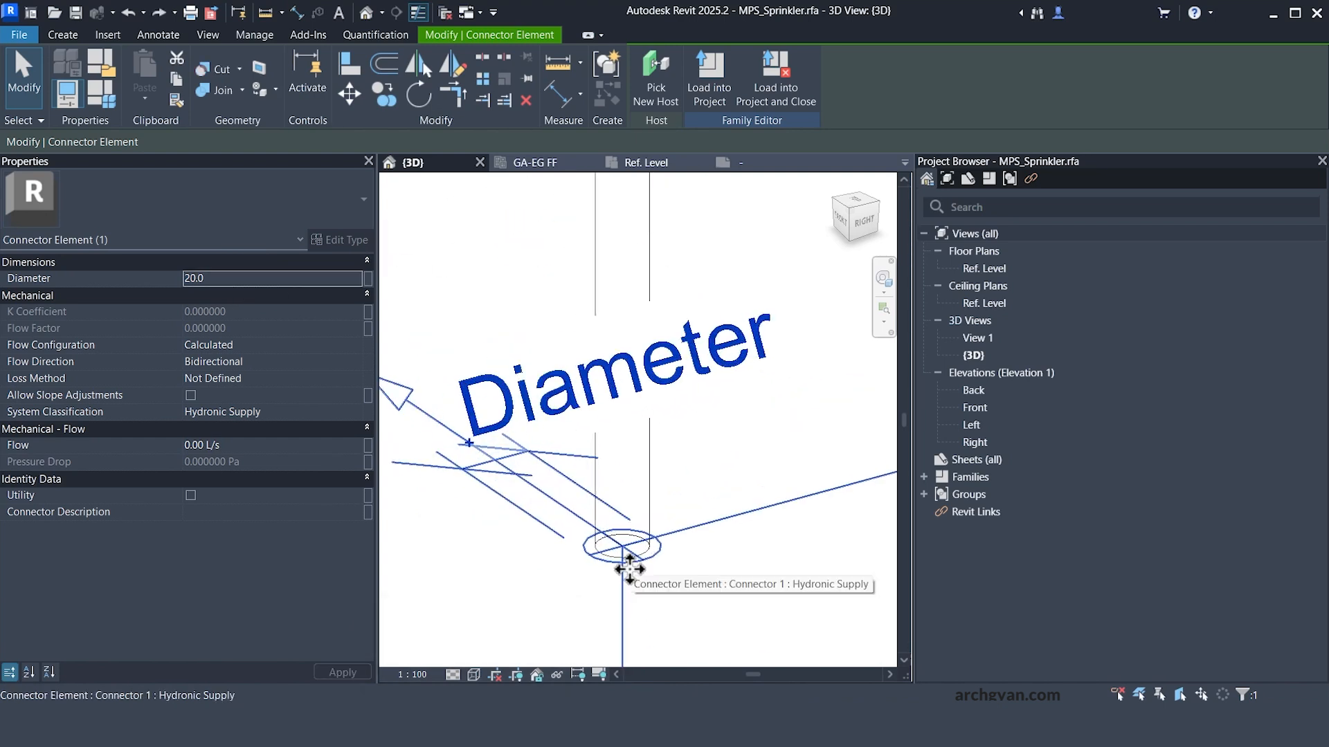
click(369, 280)
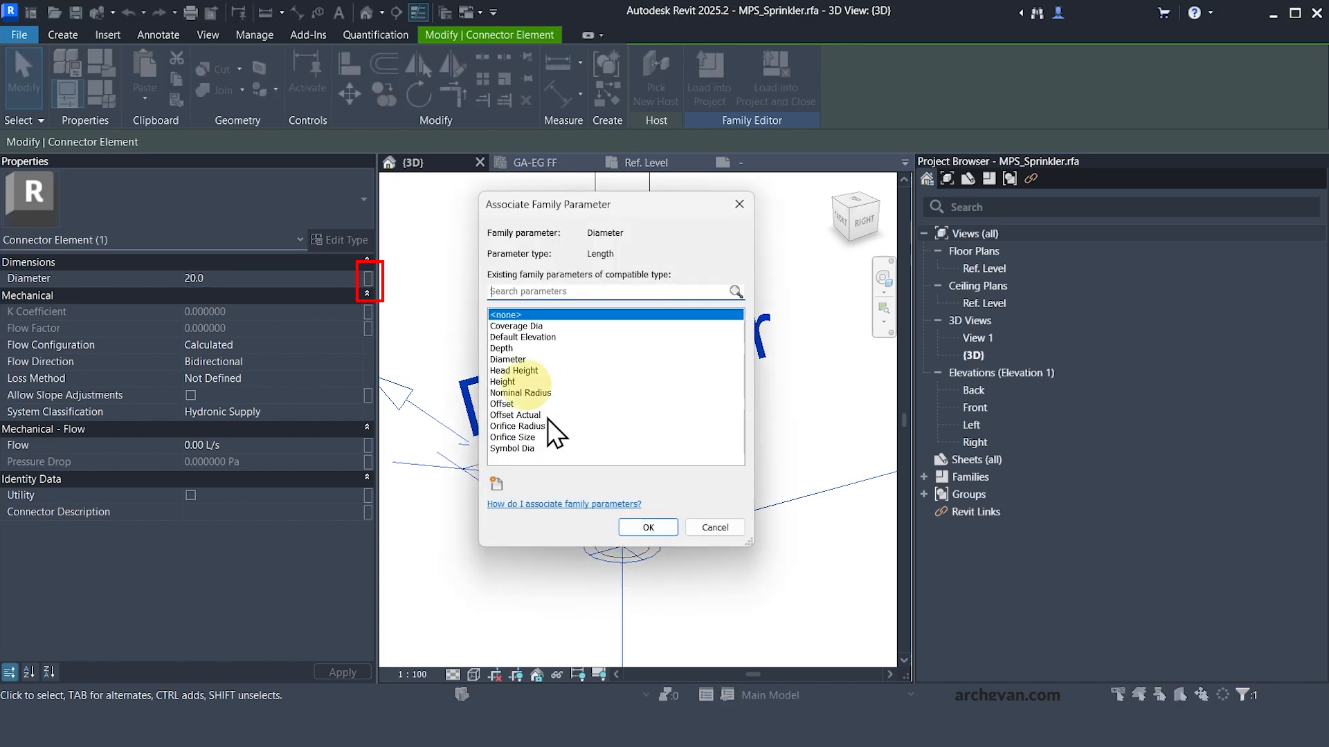
click(497, 483)
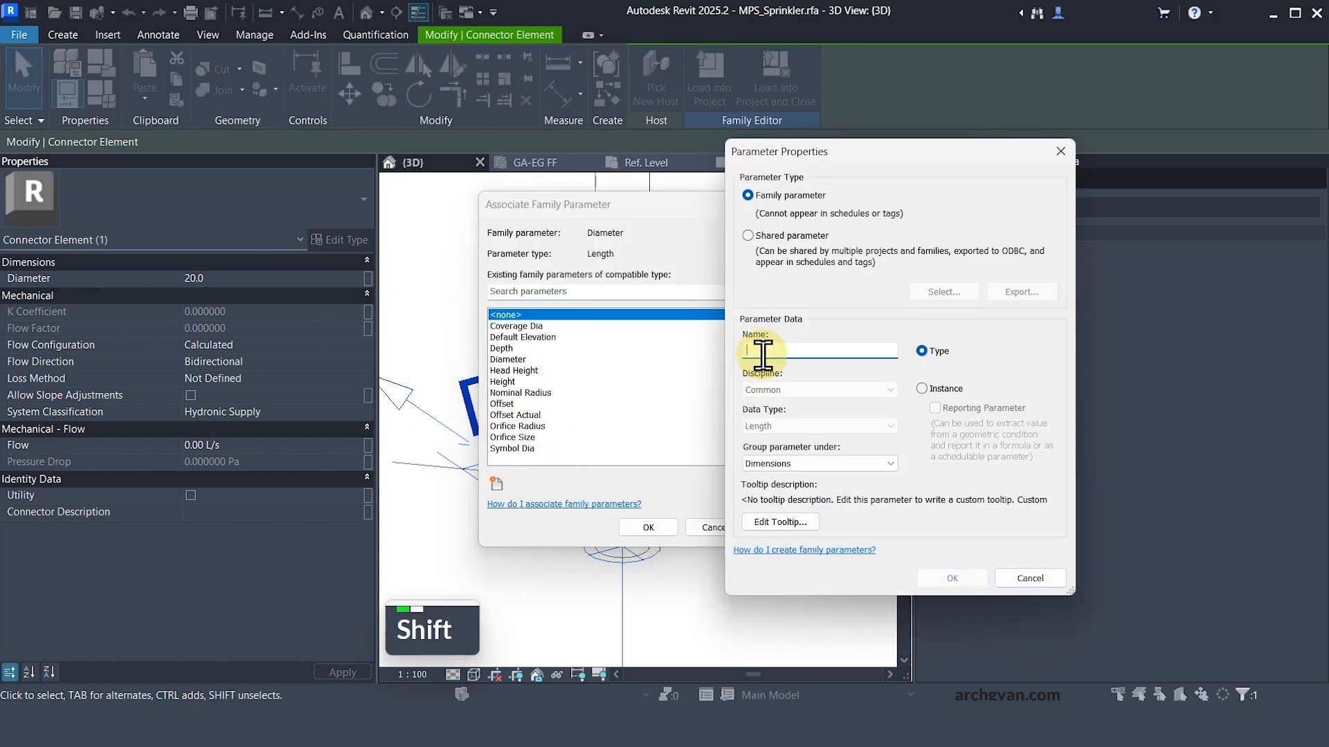
text(Nominal Dia)
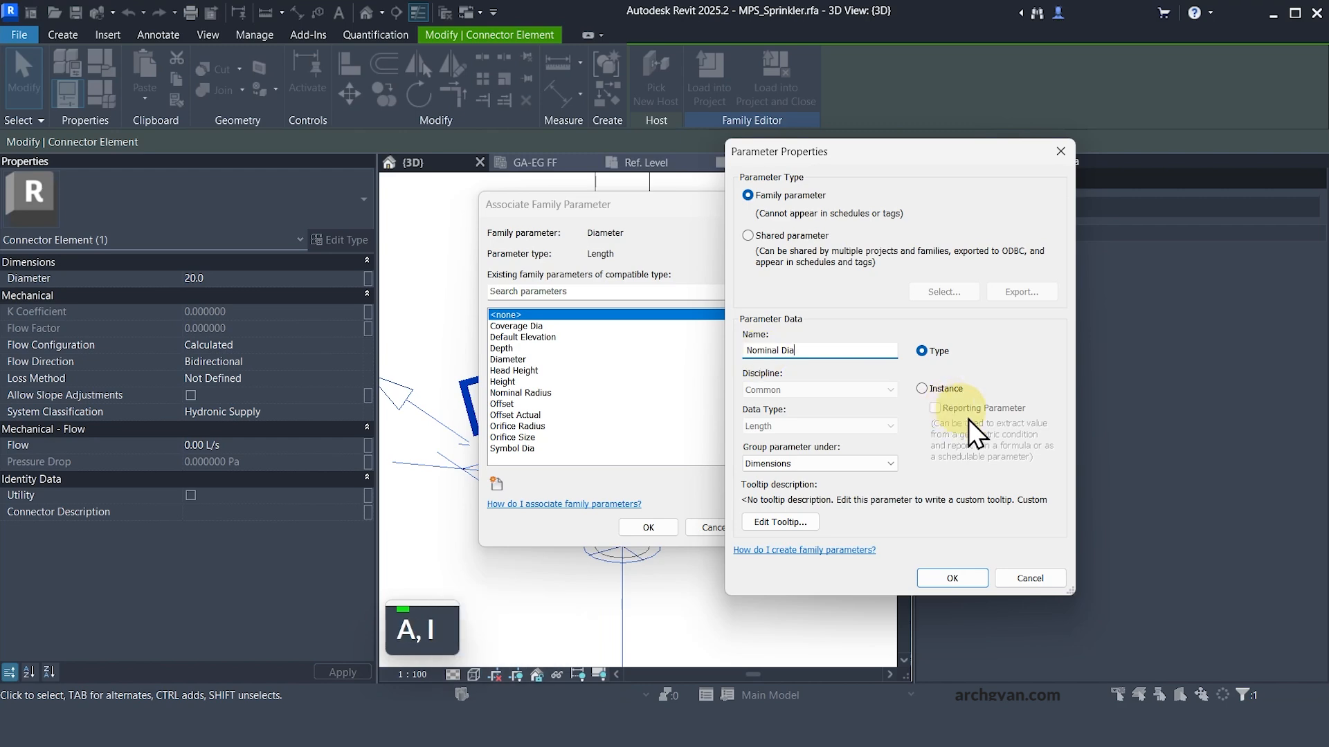
click(953, 576)
click(631, 531)
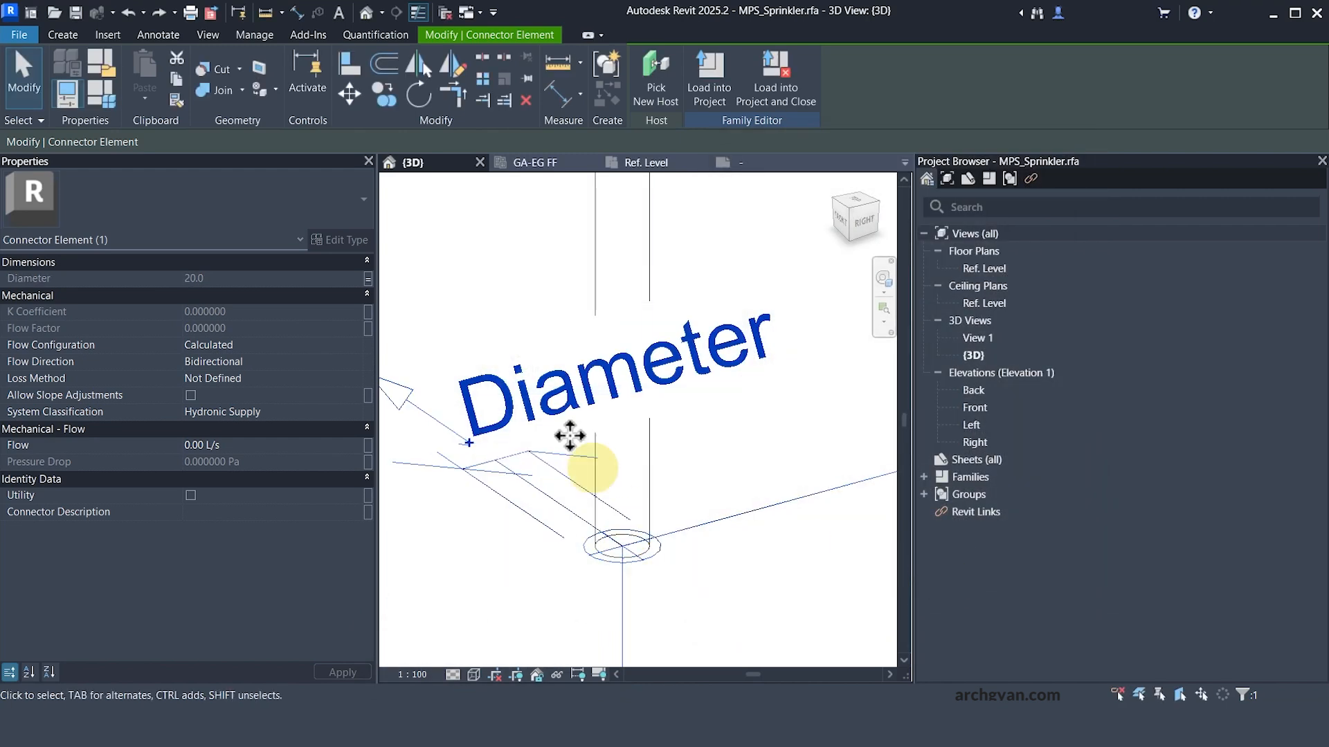
click(588, 457)
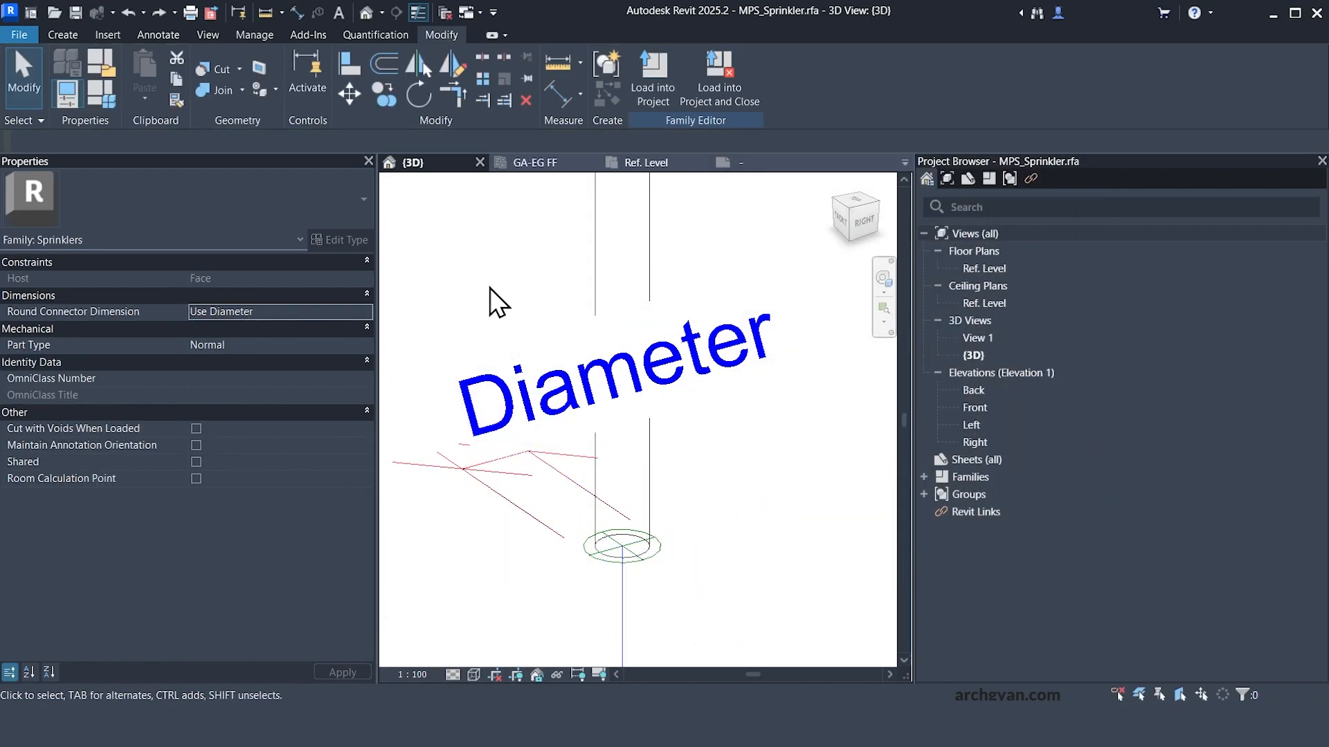
- Drive the Nominal Dia family parameter with the formula Nominal Radius * 2
click(106, 94)
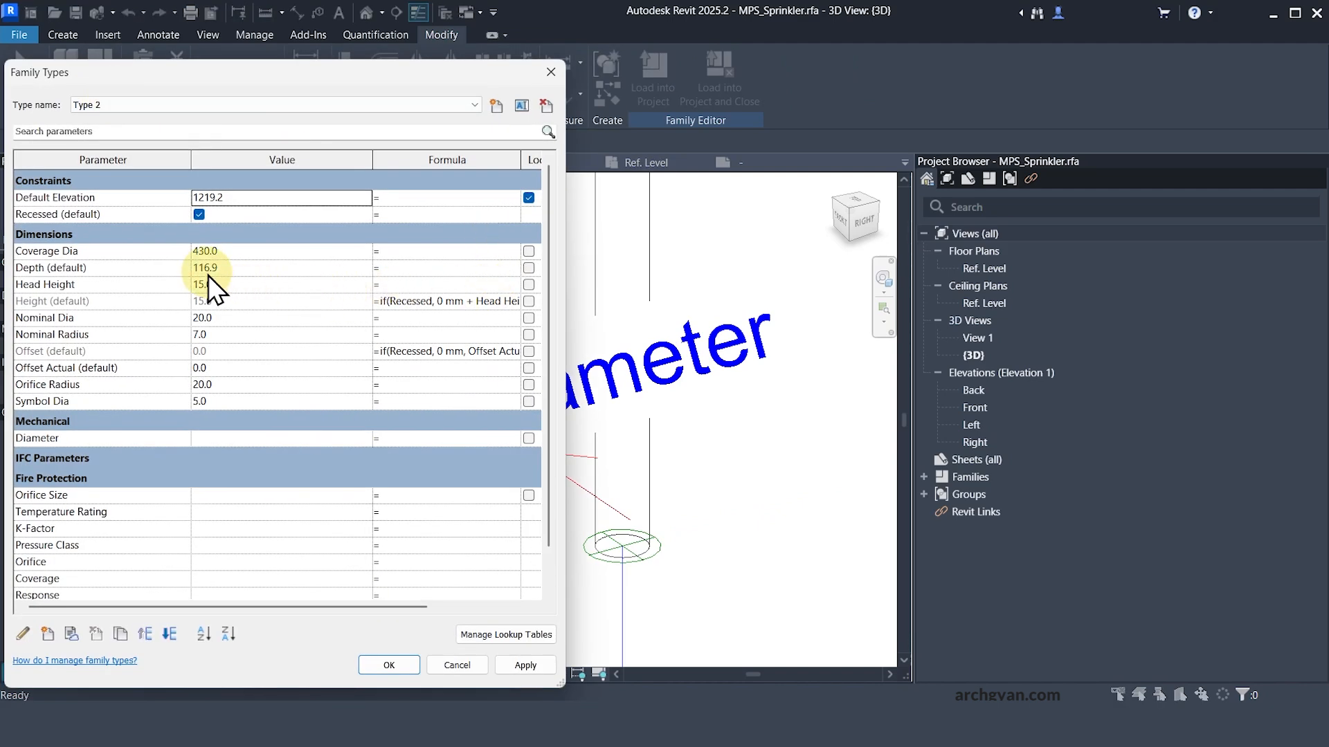
click(412, 318)
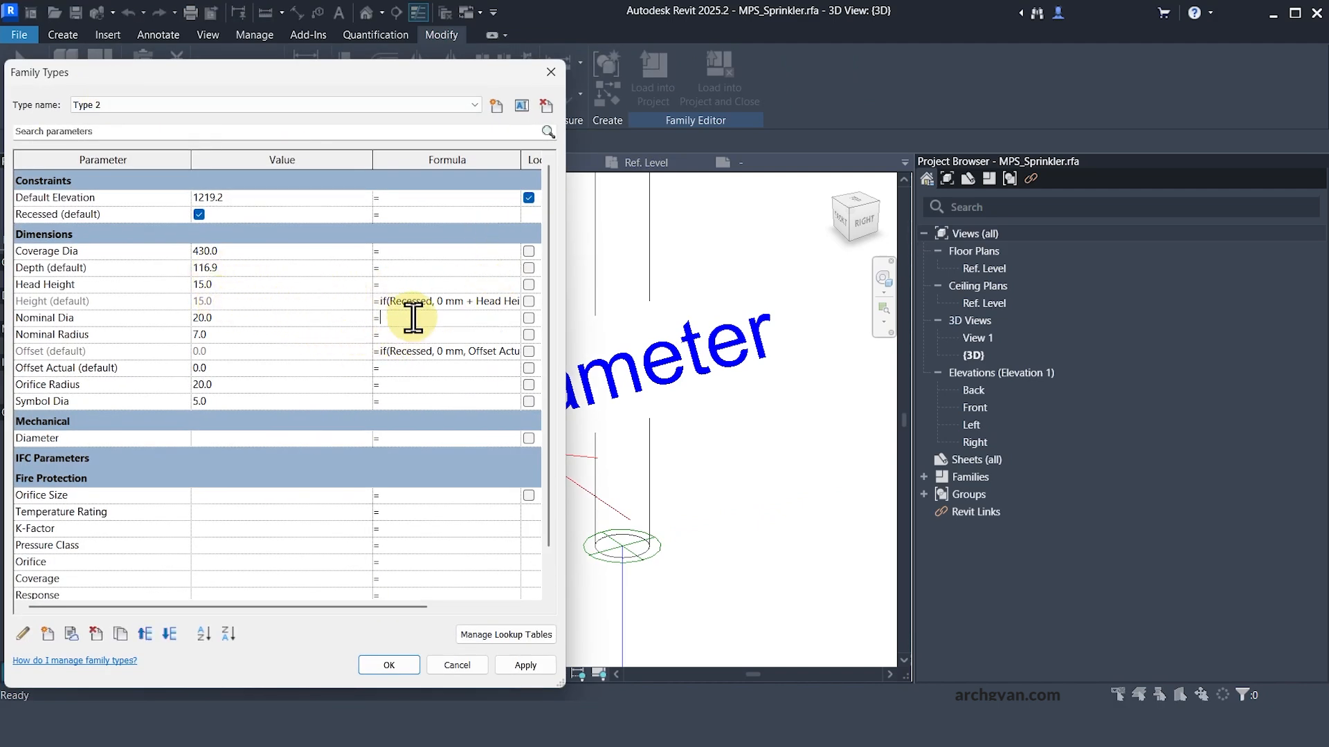
text(Nomin)
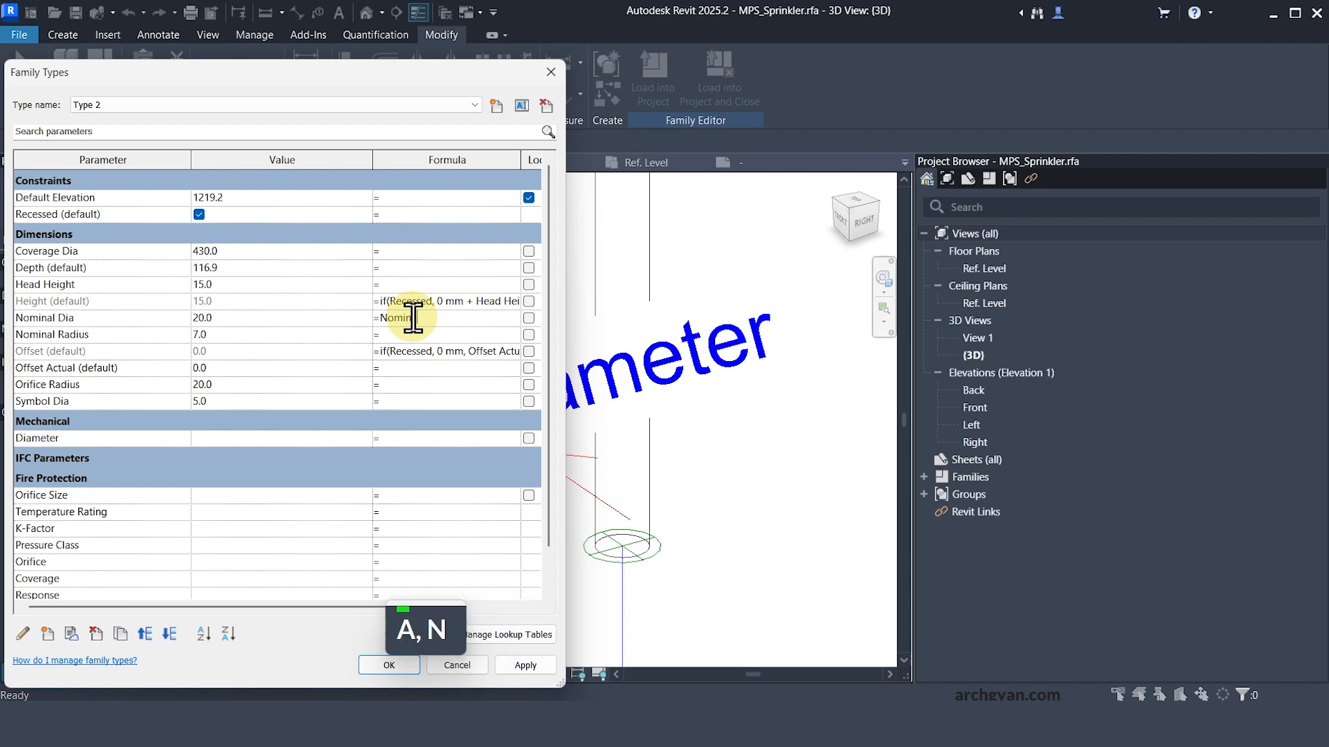
text(al Radius * 2)
key(Return)
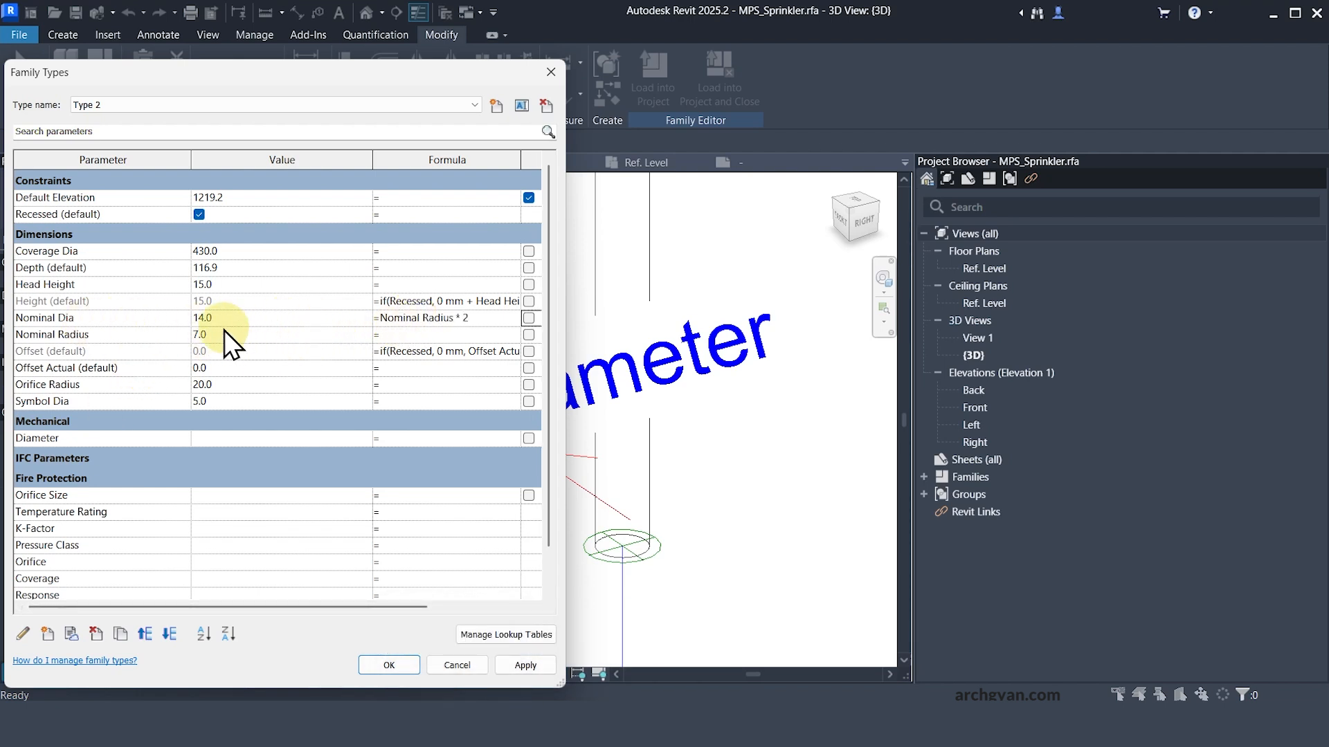
click(387, 665)
key(Escape)
key(Escape)
- Close the inactive views, keeping the sprinkler family's 3D view open
scroll(705, 484, down, 4)
scroll(724, 484, up, 4)
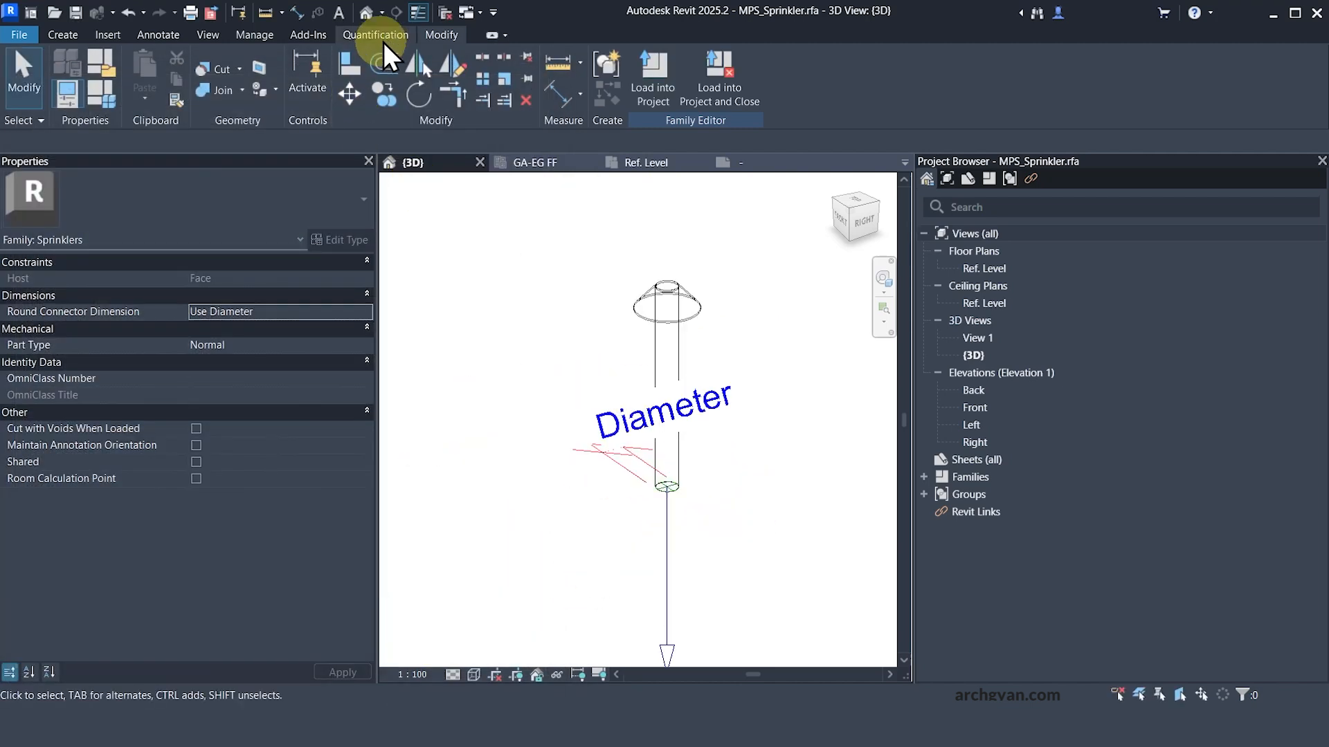
click(443, 14)
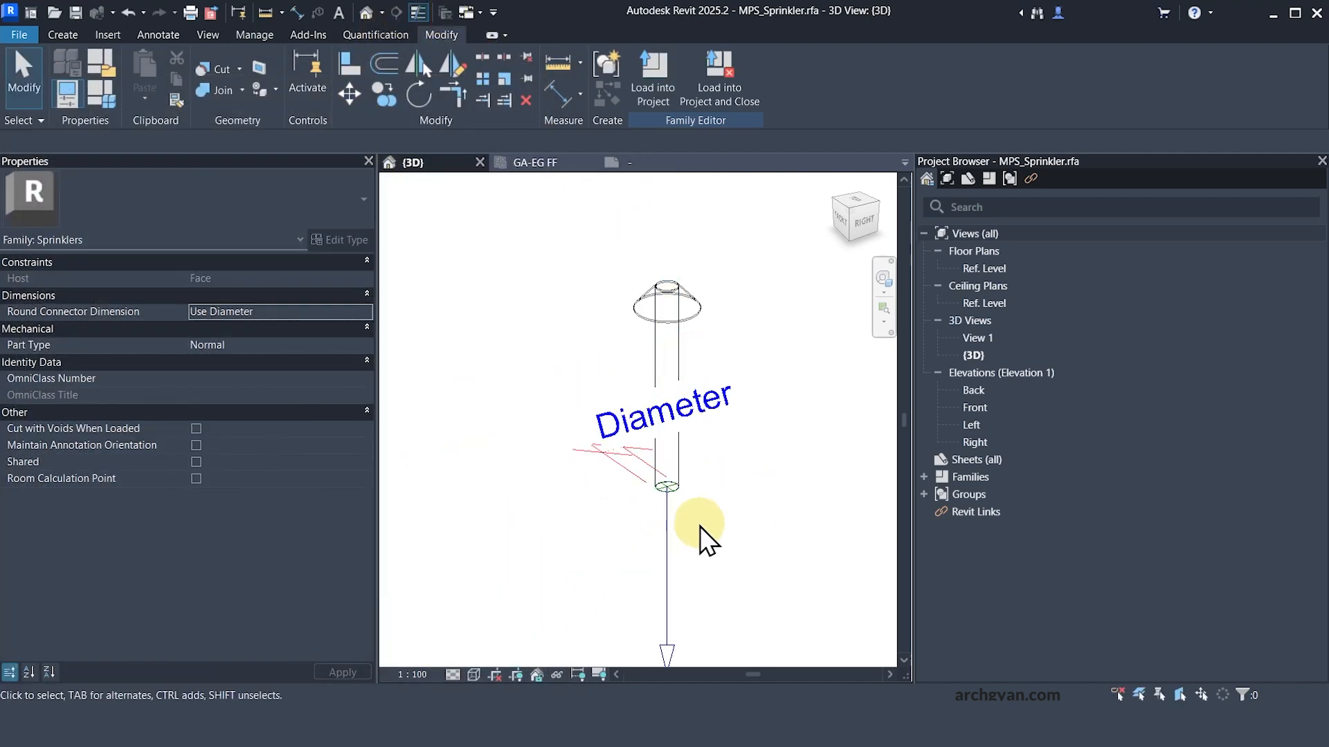
- Set the system classification of the pipe connector on the sprinkler stem to Fire Protection Wet
click(671, 523)
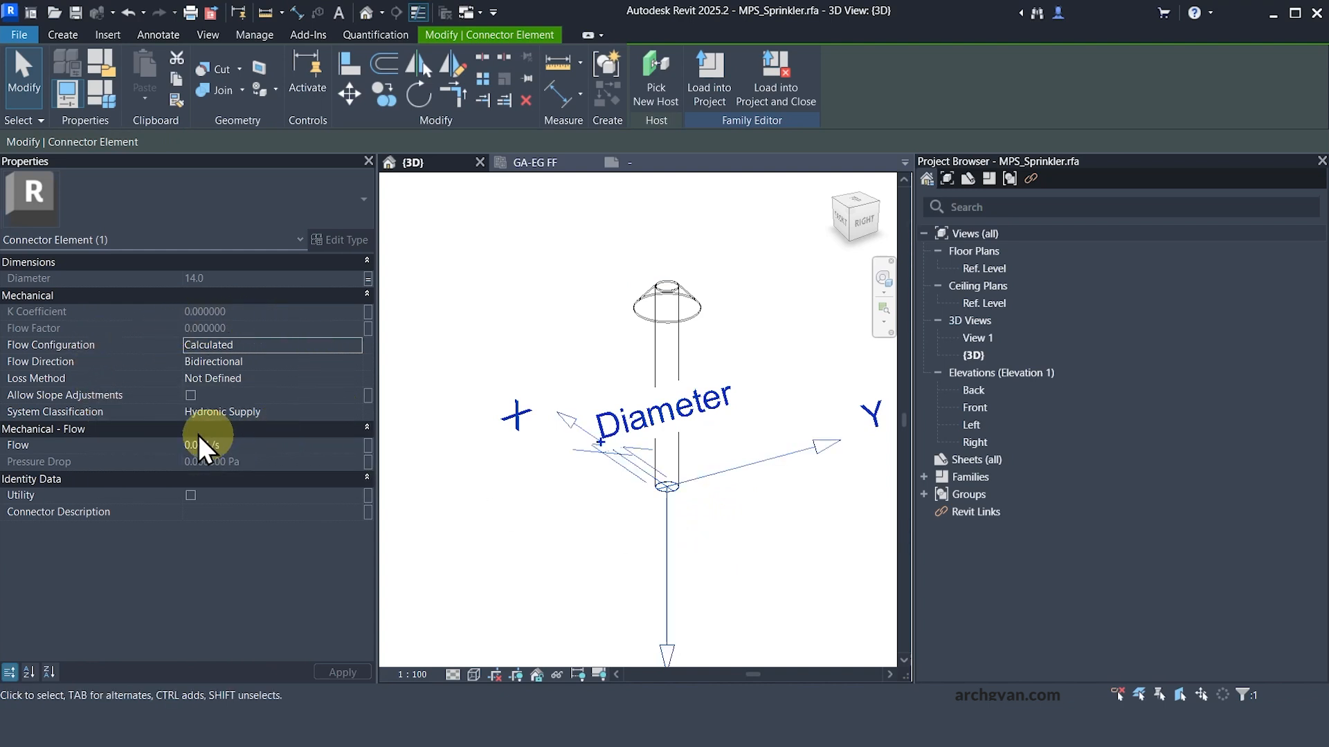
click(335, 411)
click(354, 412)
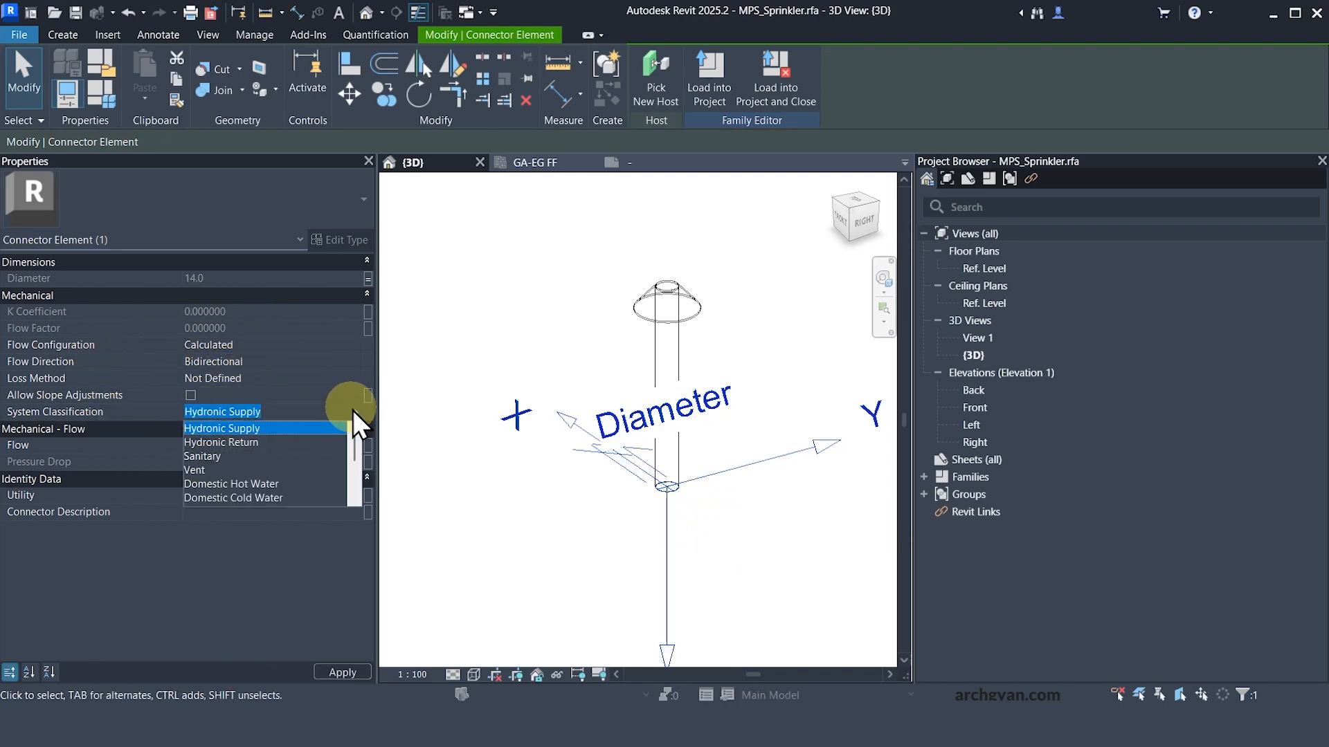
scroll(307, 457, down, 2)
scroll(307, 457, down, 2)
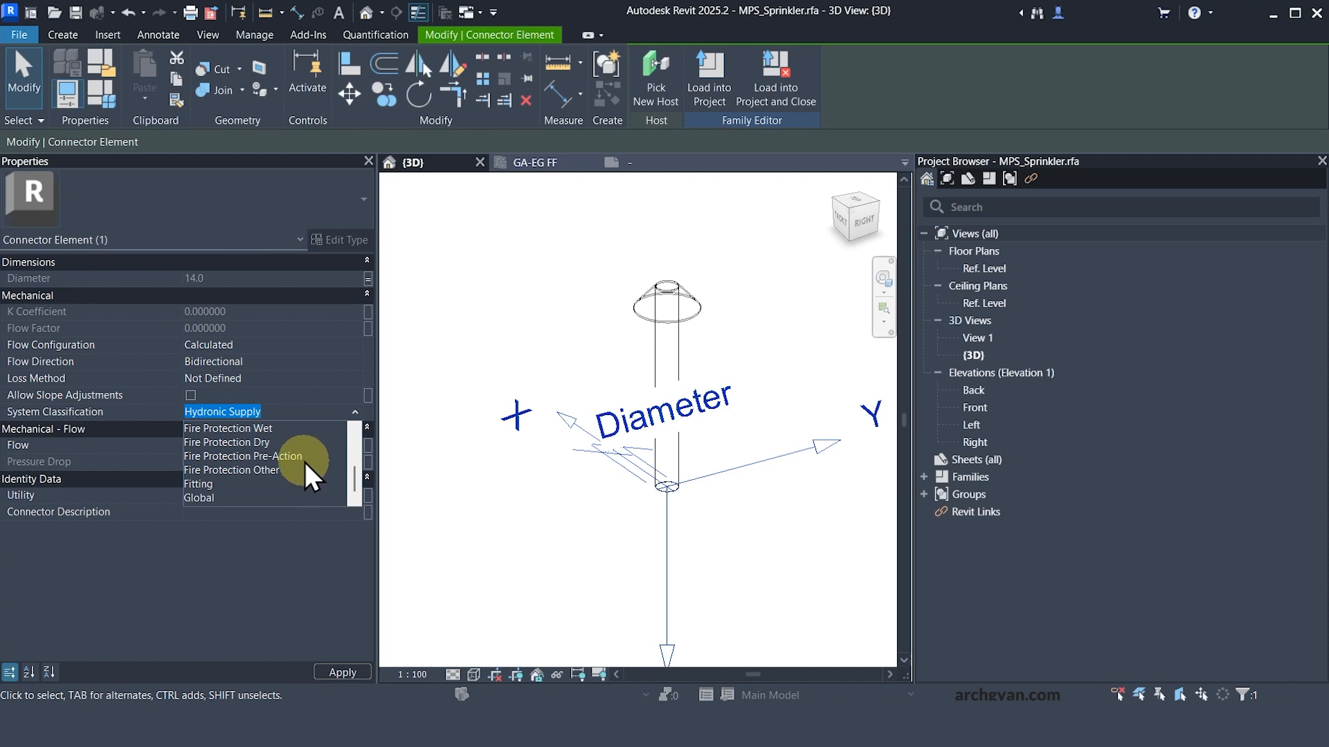
click(268, 429)
click(268, 428)
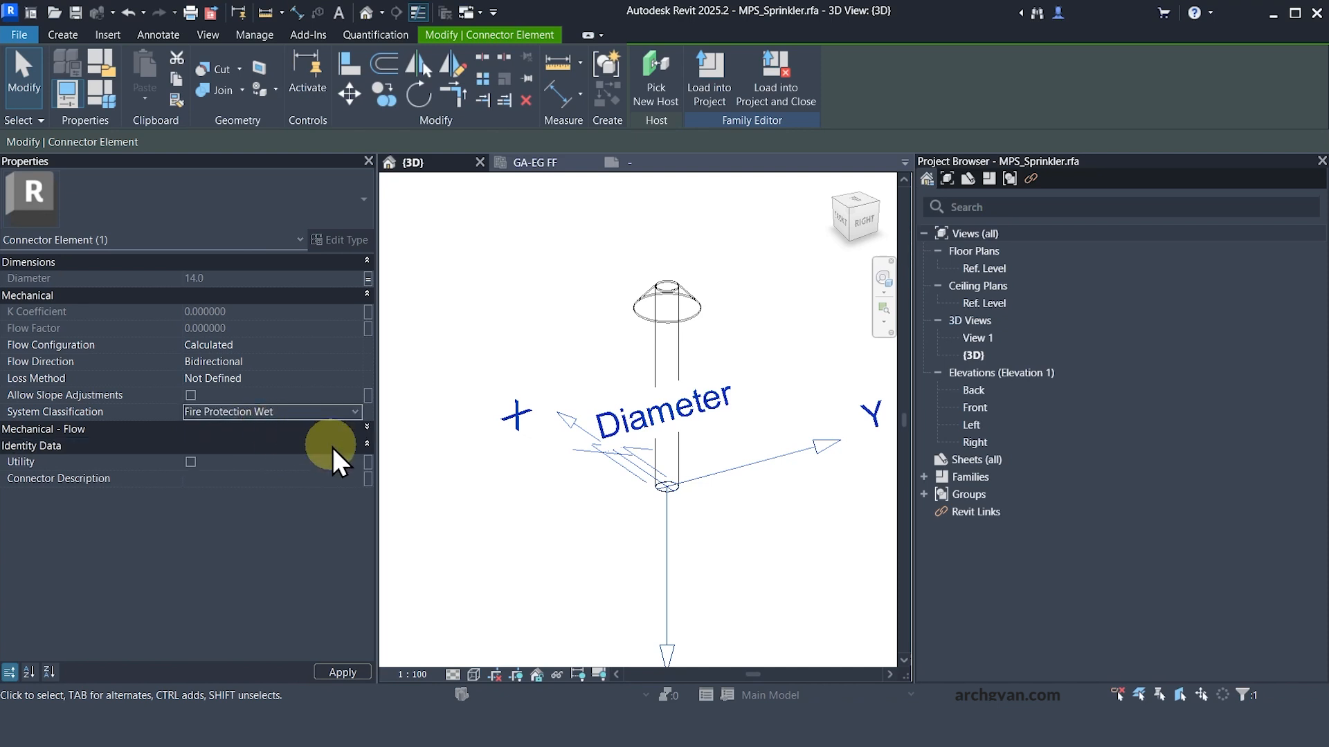
- Set the pipe connector's flow configuration to Preset with flow direction In
click(352, 346)
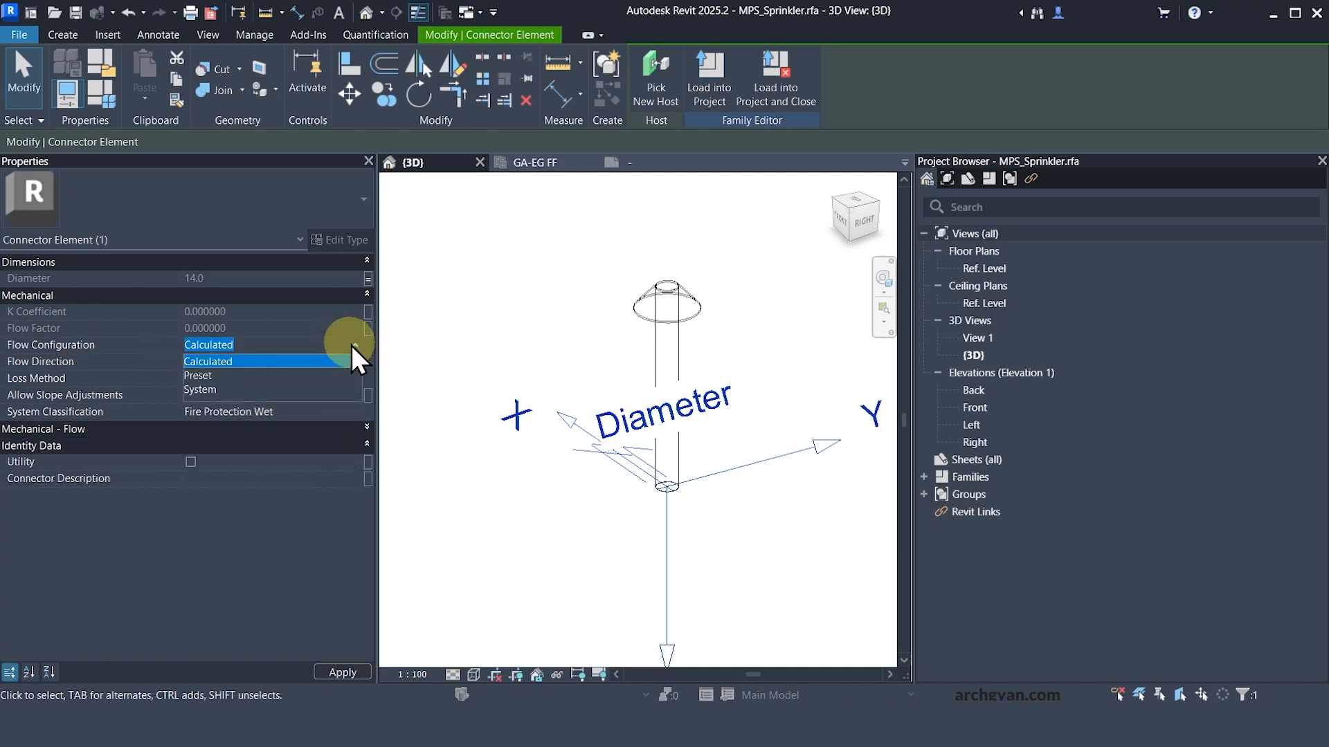
click(236, 377)
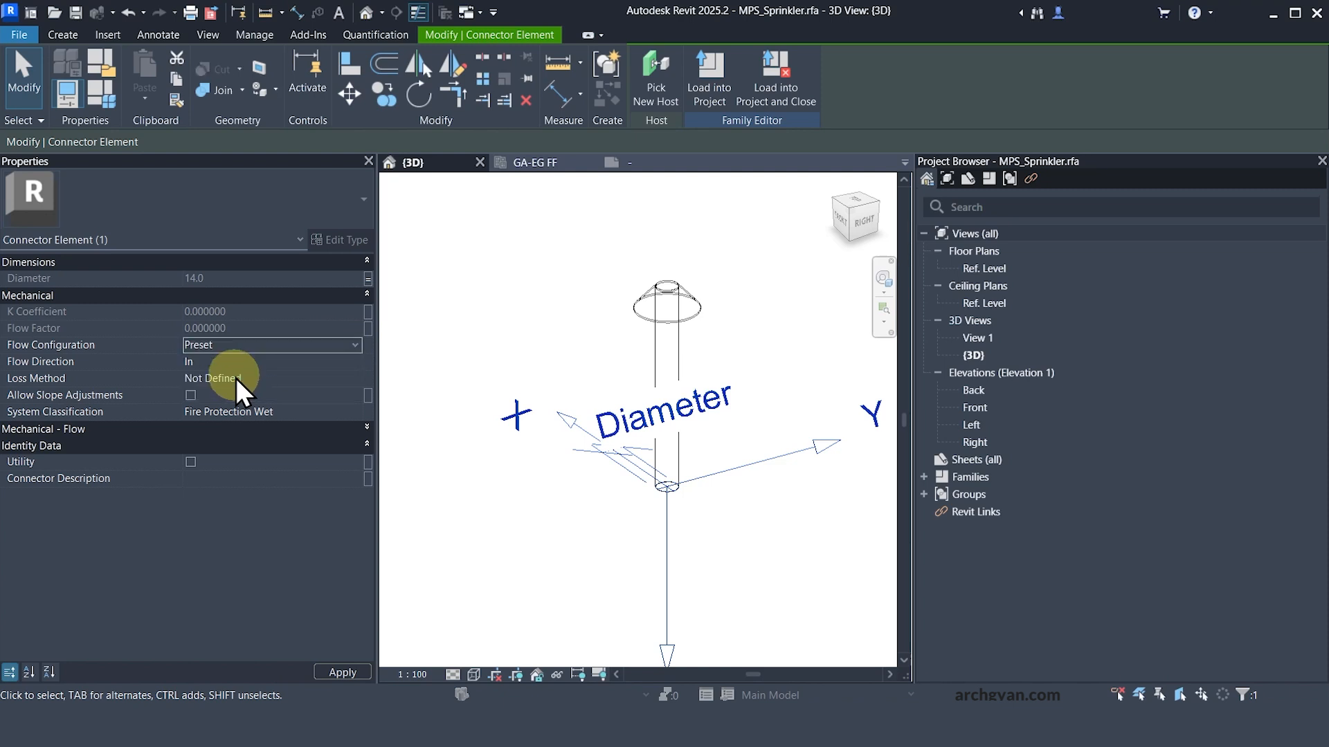
click(359, 364)
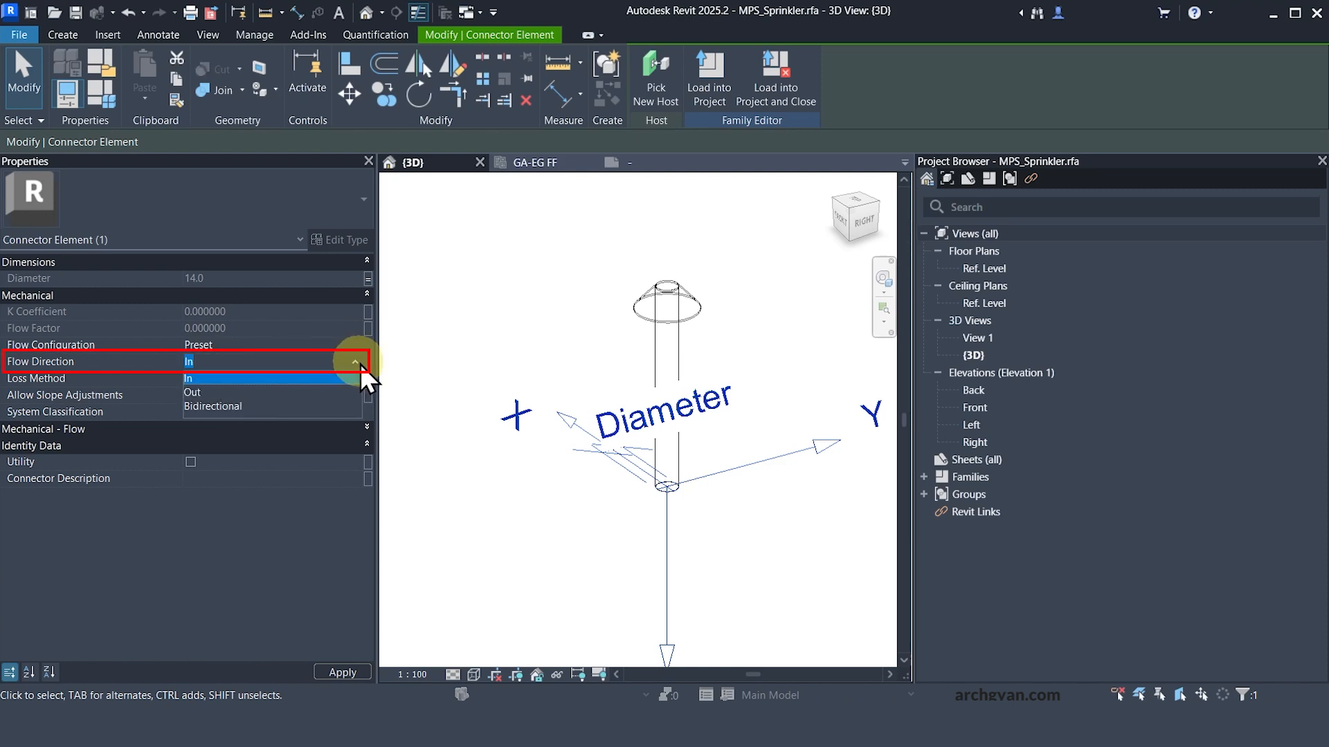
click(356, 373)
- Set the pipe connector's loss method to Specific Loss
click(357, 382)
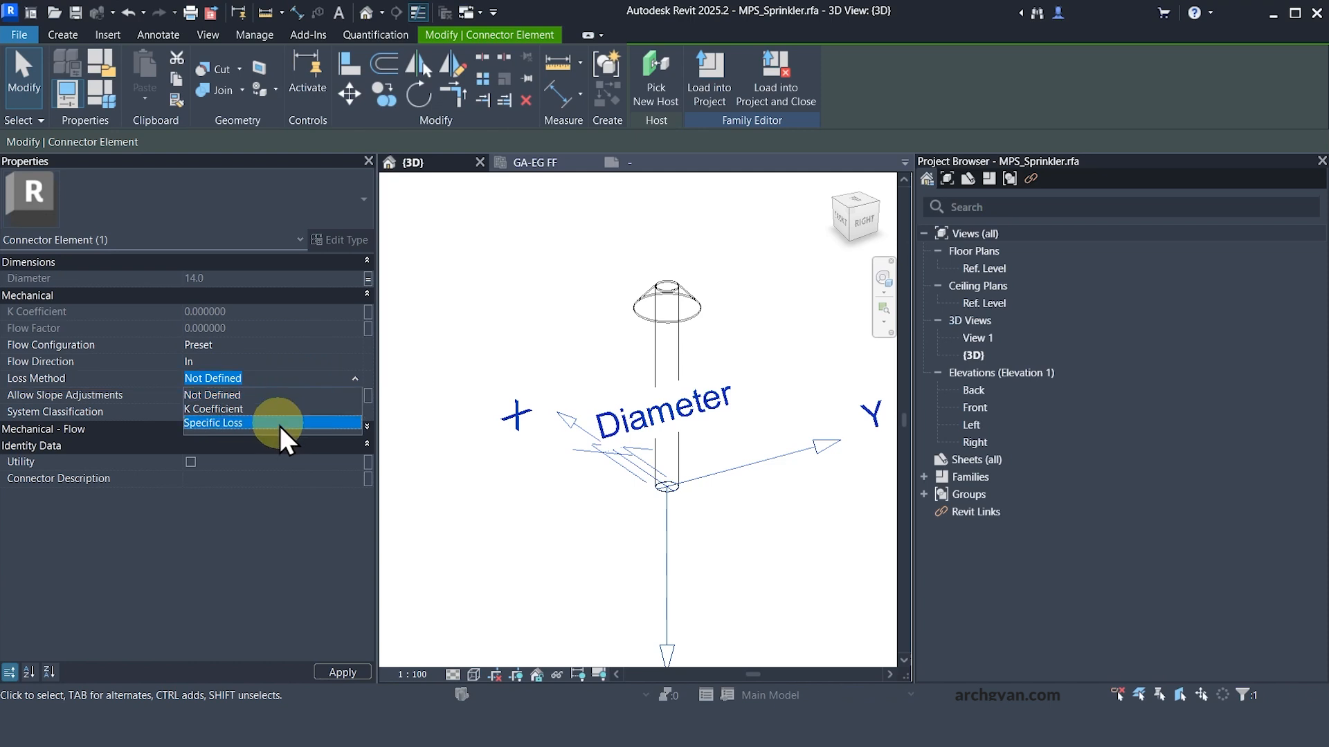
click(280, 423)
click(282, 429)
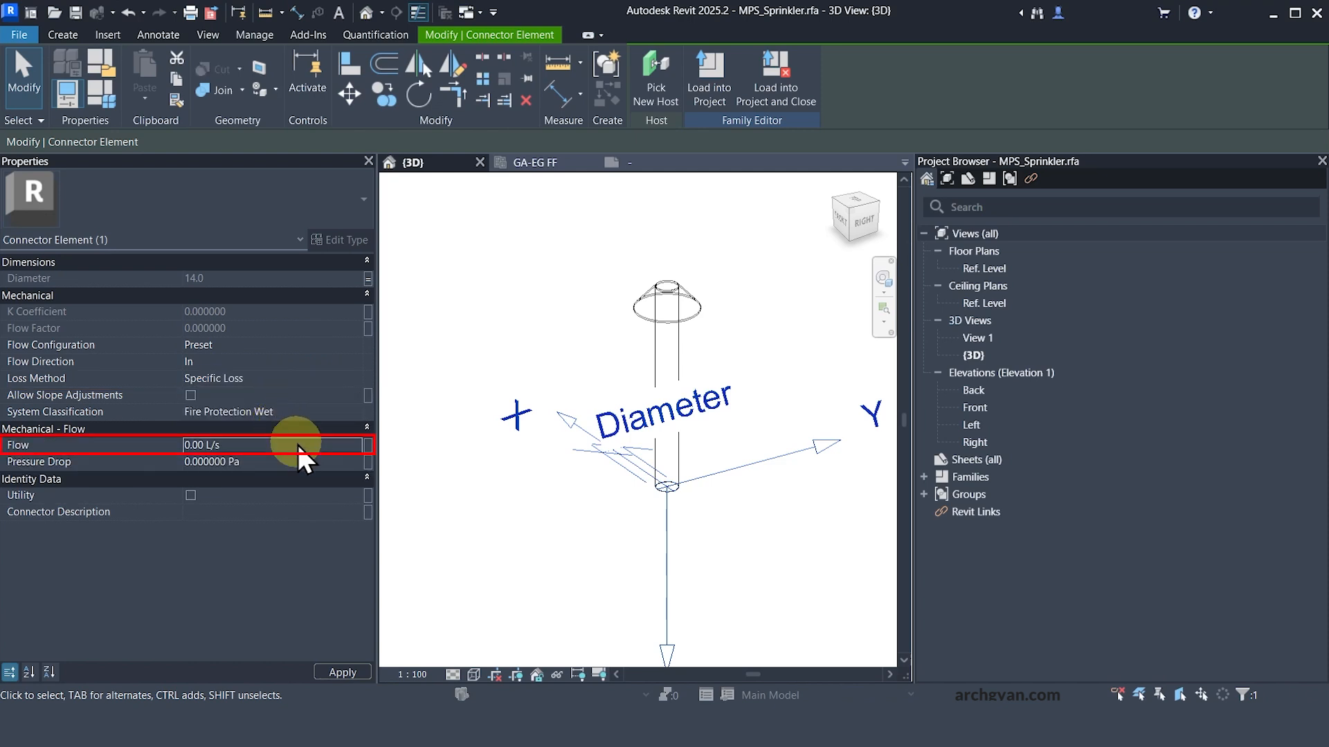
- Set the pipe connector's flow to 3 L/s and its pressure drop to 96500 Pa
click(297, 445)
text(3)
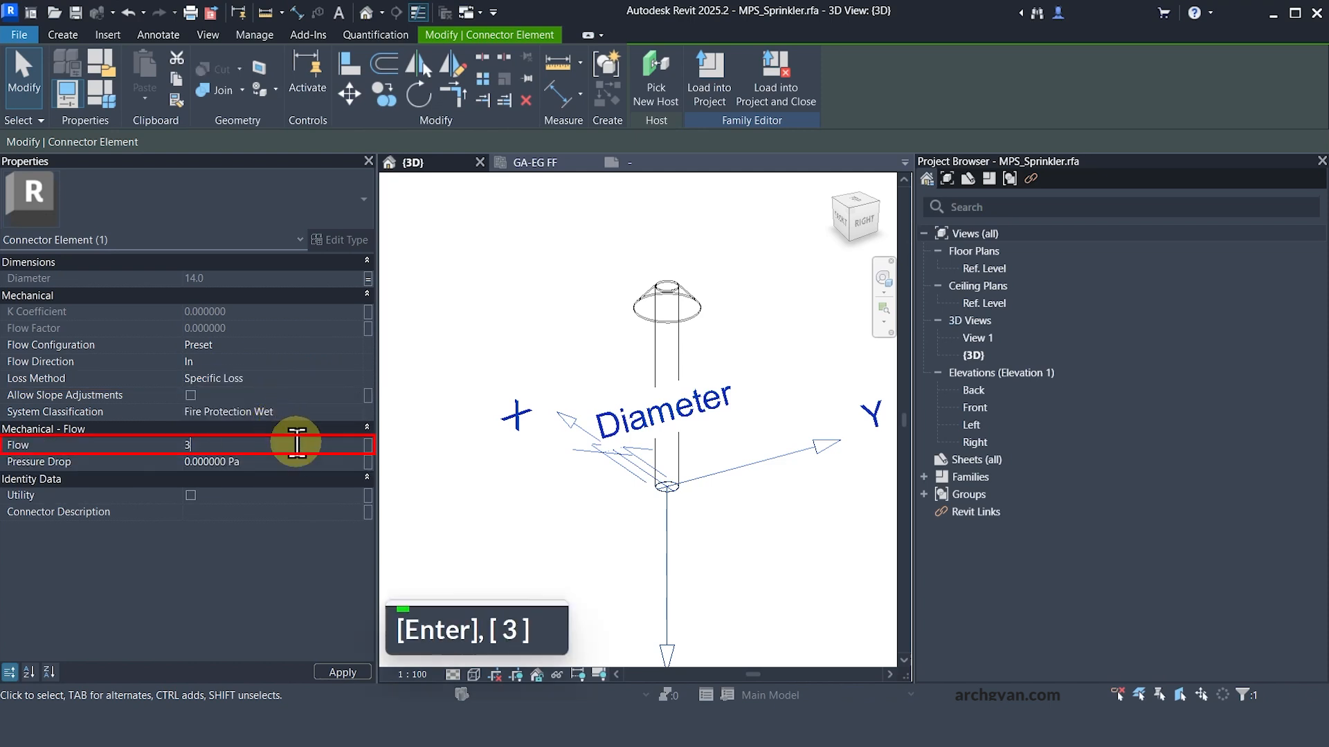
key(Return)
click(259, 462)
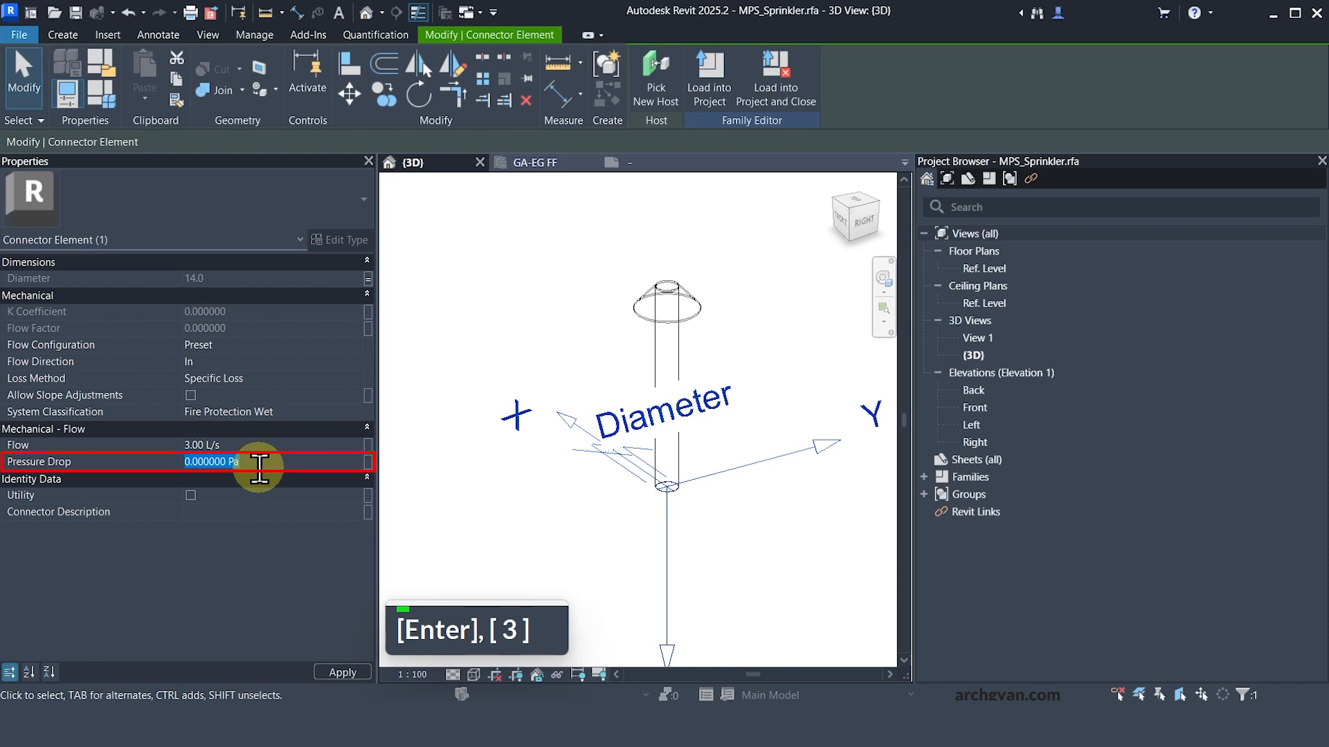
text(96)
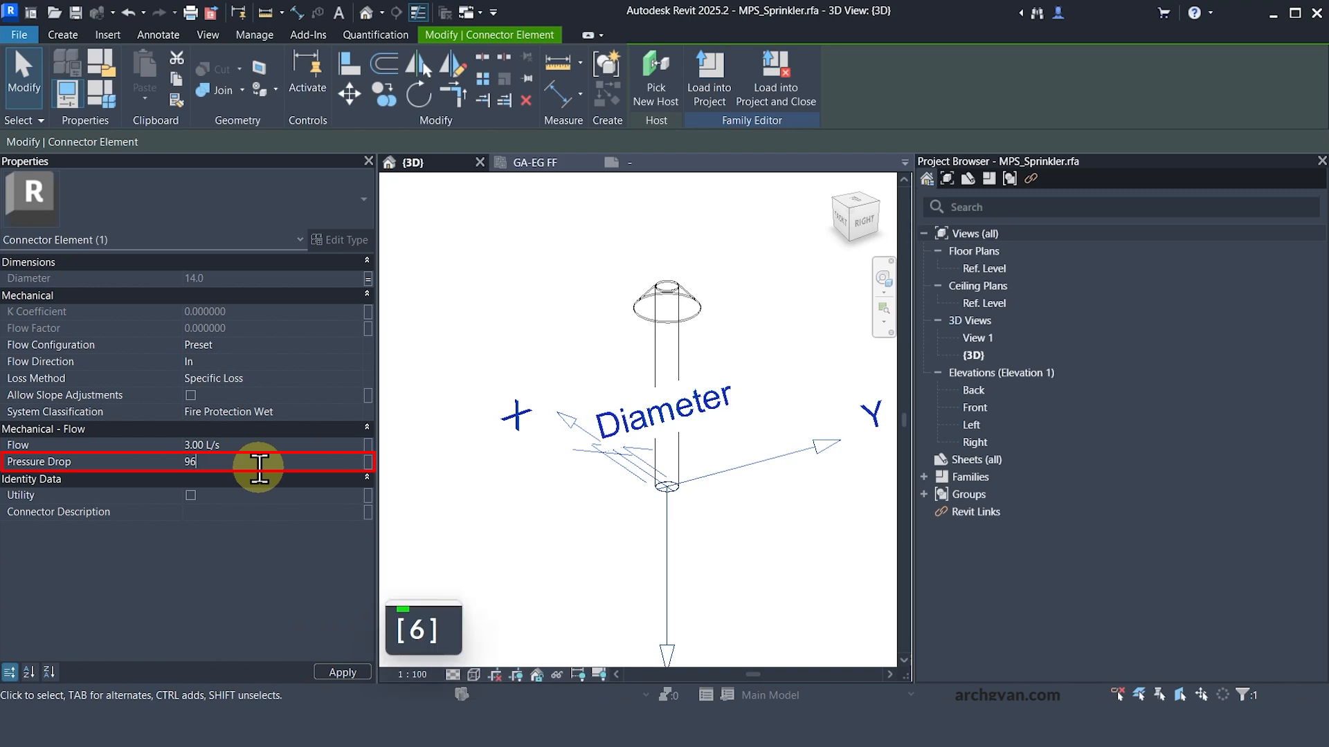
text(500)
key(Return)
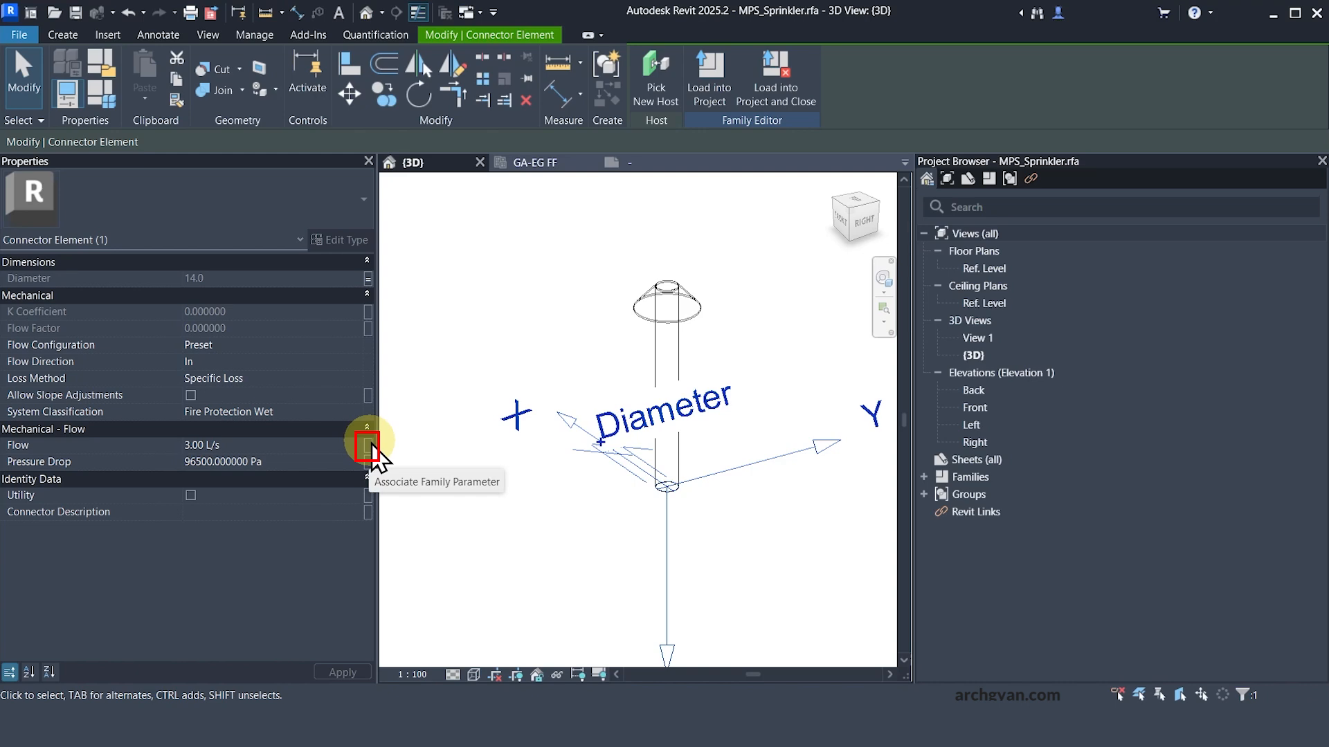
- Associate the pipe connector's flow with a new family type parameter named Flow, grouped under Mechanical
click(367, 445)
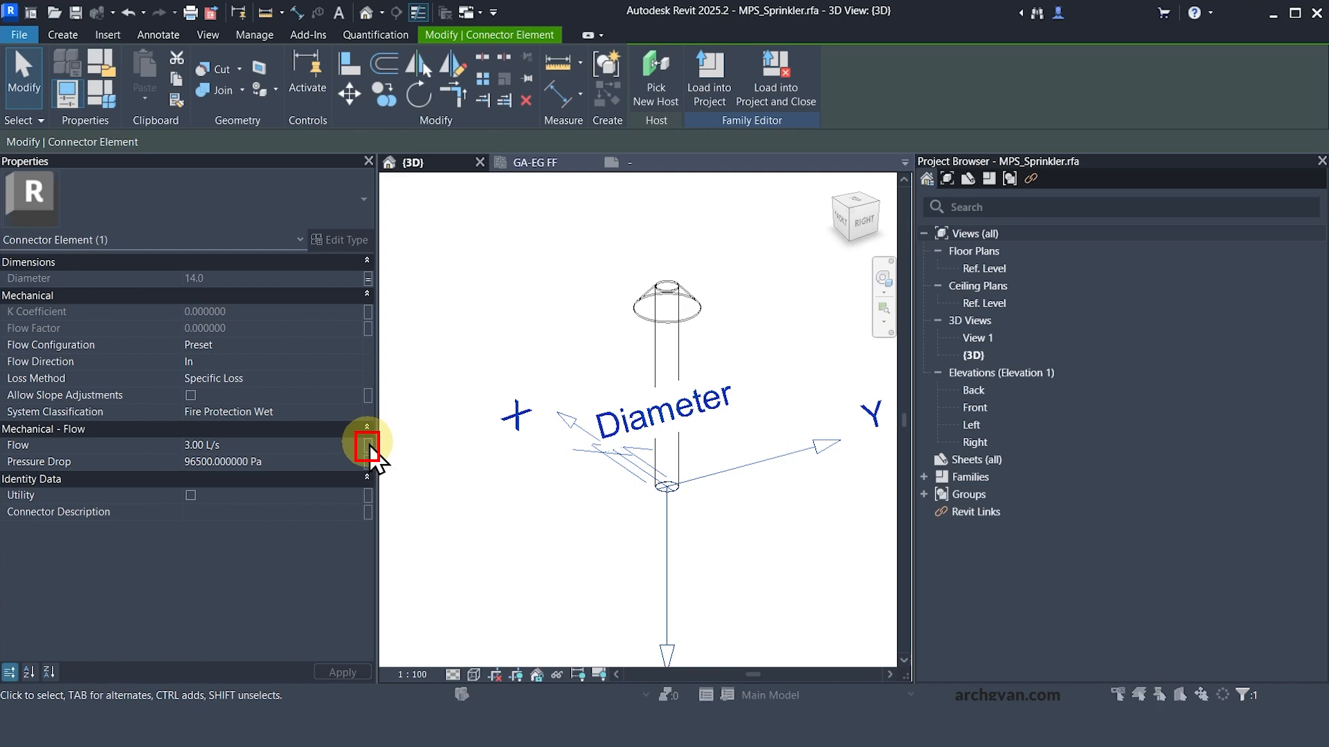
click(496, 483)
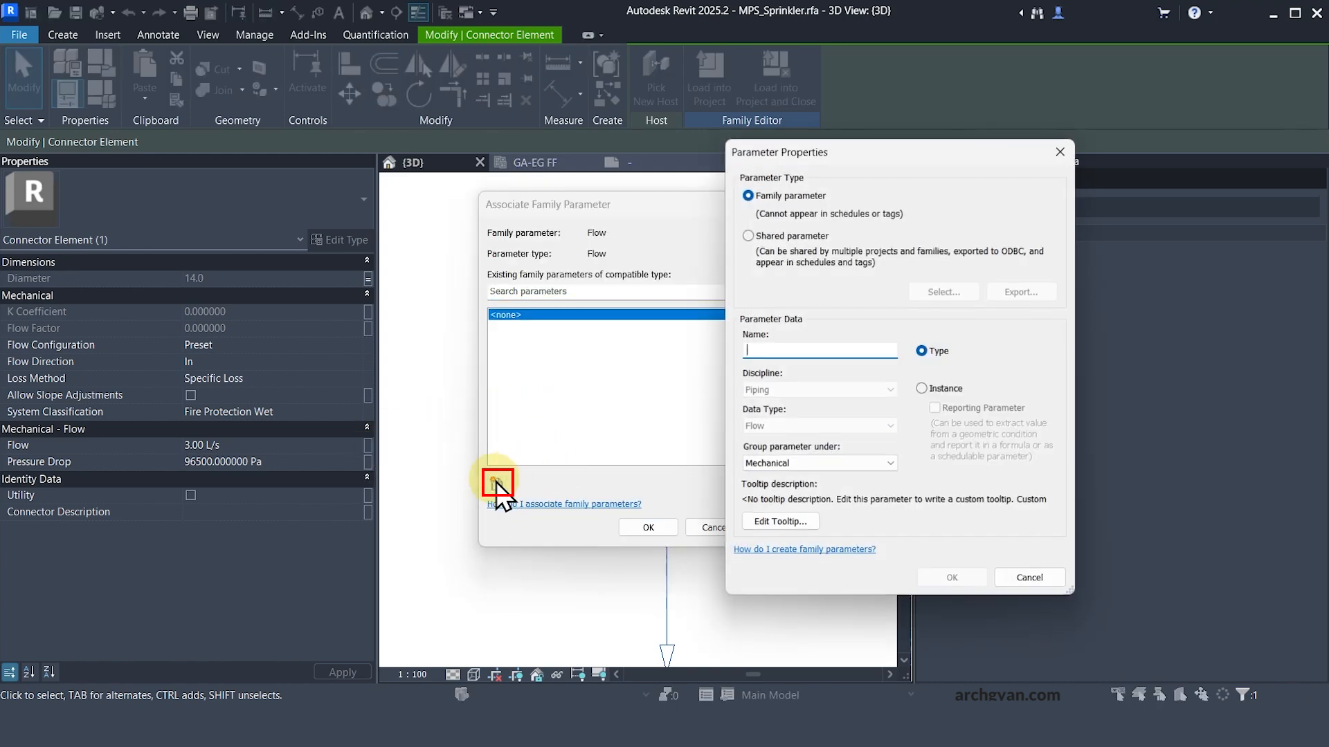
text(Flow)
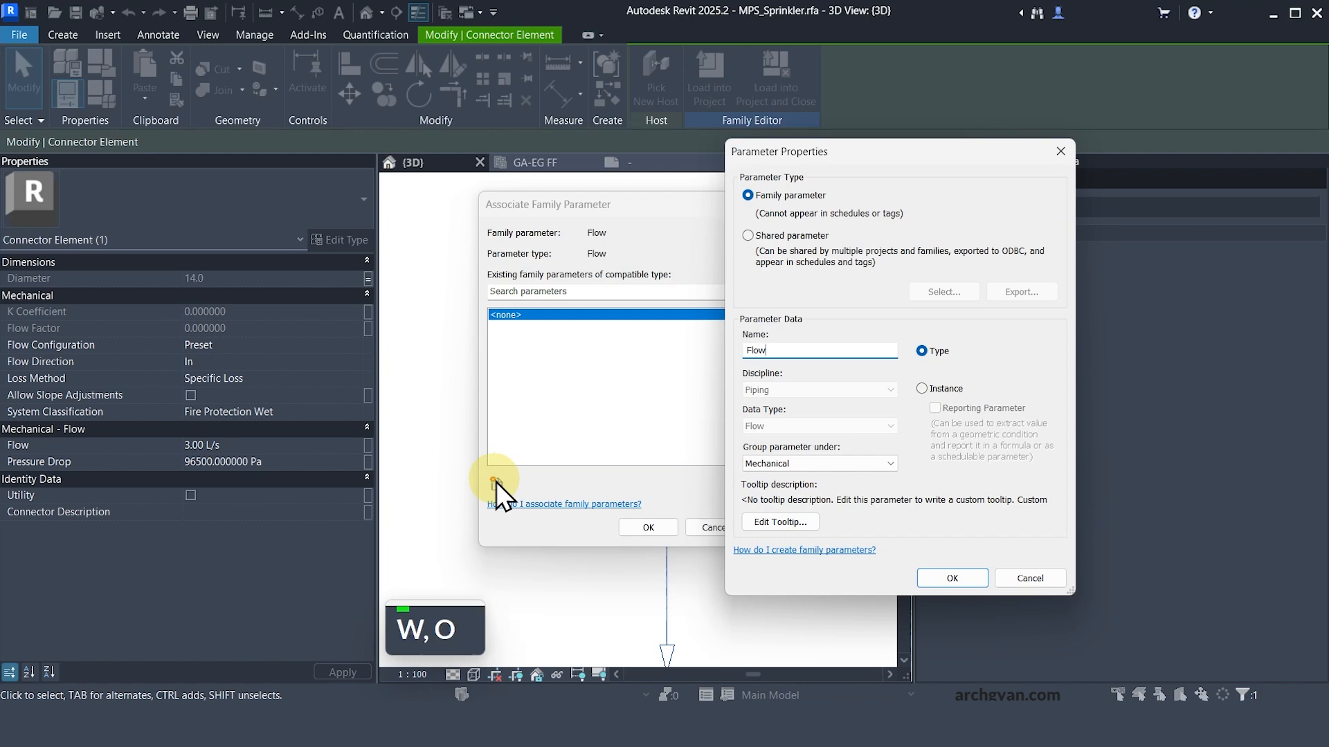
click(952, 577)
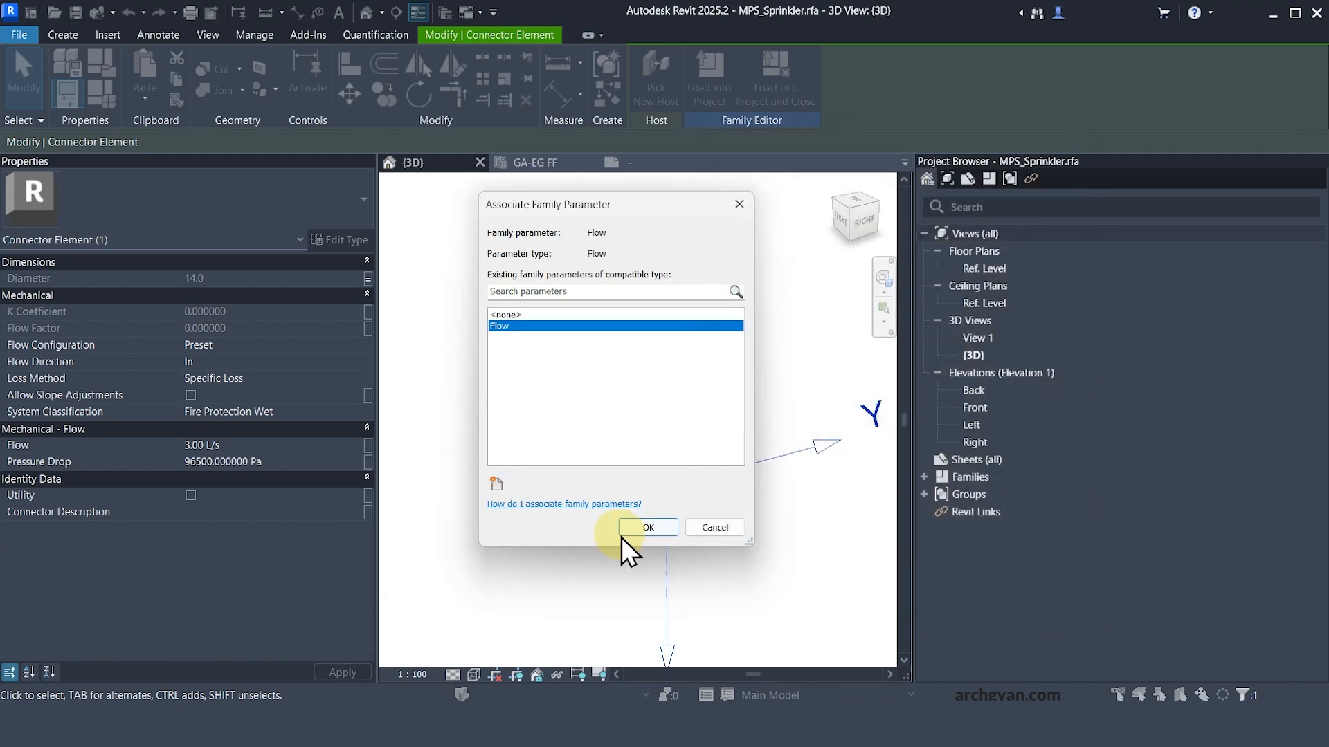
click(623, 535)
- Associate the connector's pressure drop with a new family type parameter named Pressure Drop under Mechanical, then deselect the connector
click(367, 464)
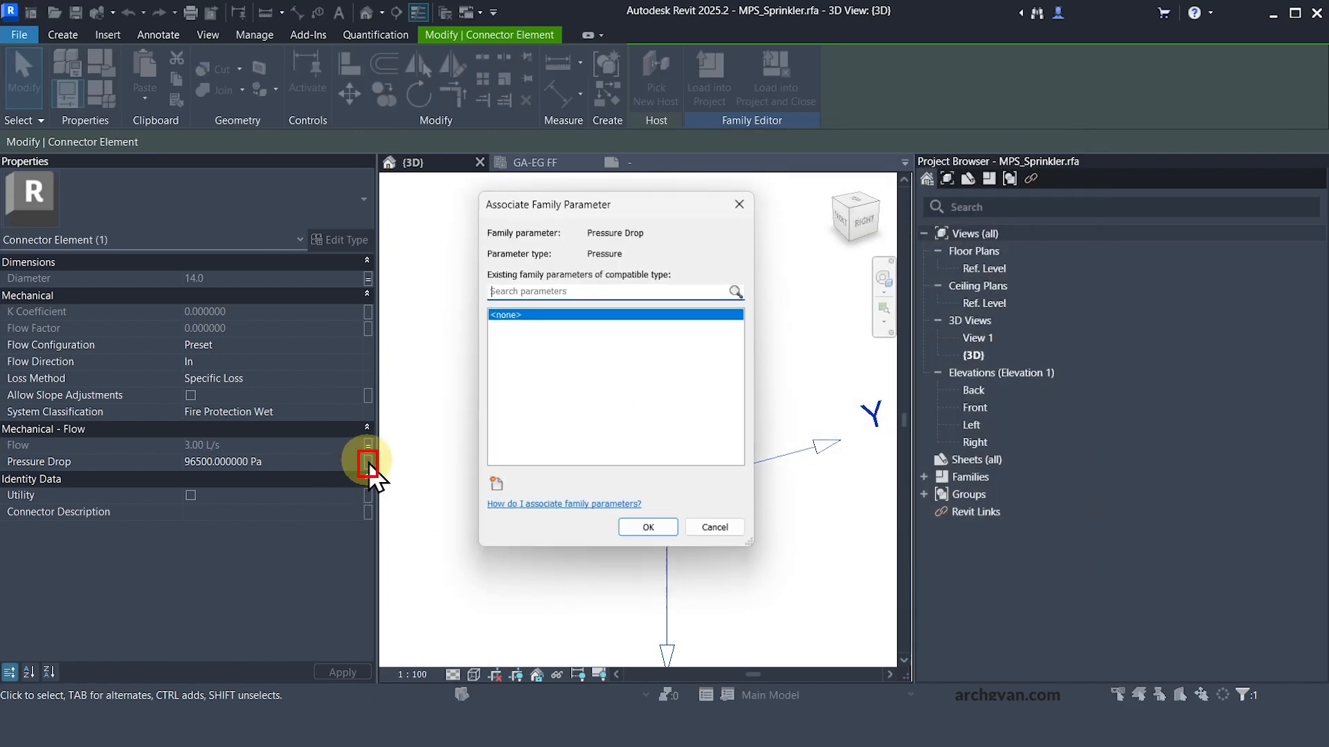
click(496, 483)
text(P)
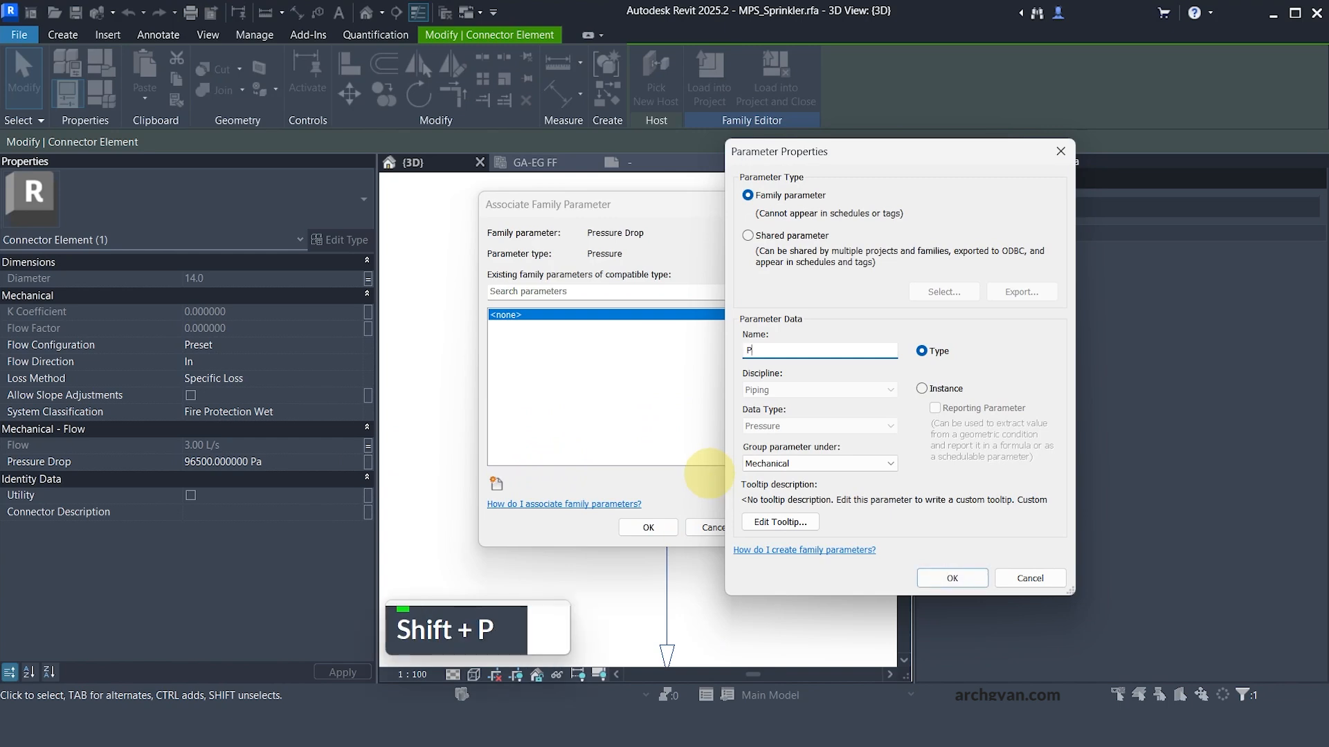
text(ressure Drop)
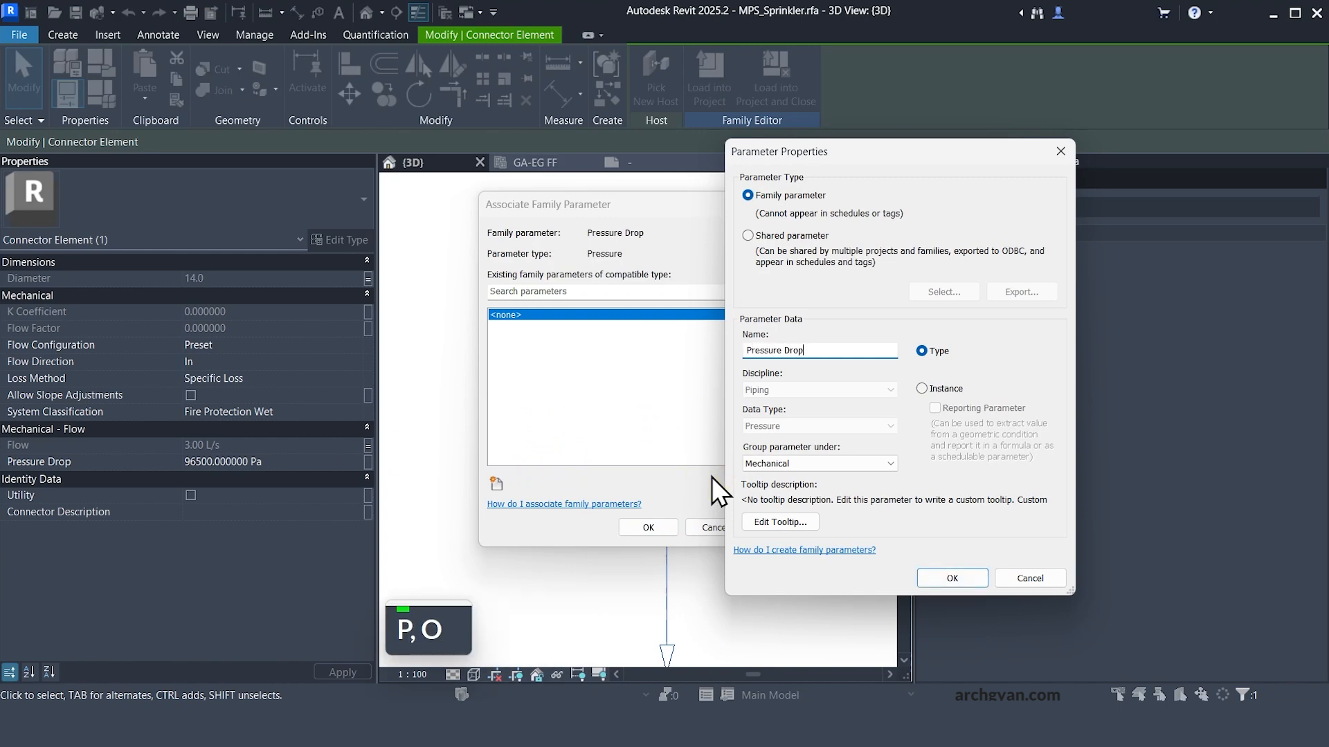
click(952, 578)
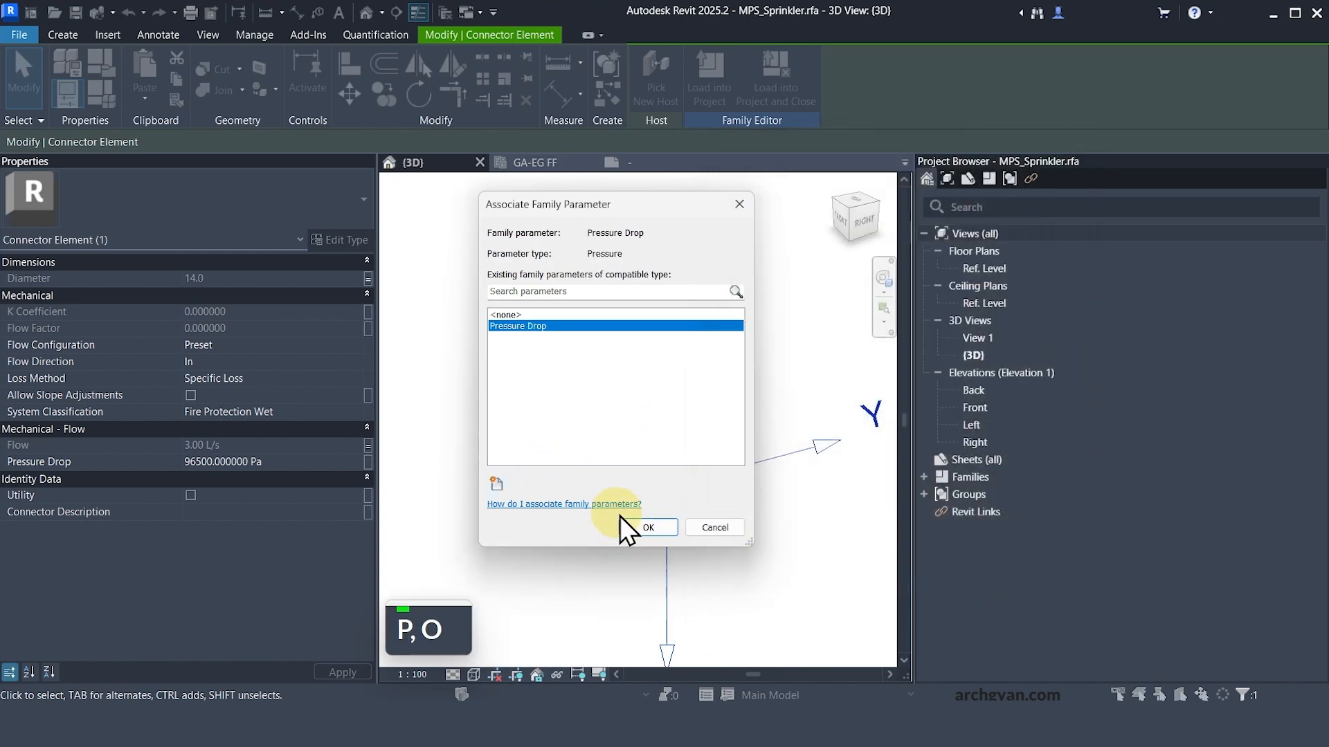
click(646, 527)
click(526, 317)
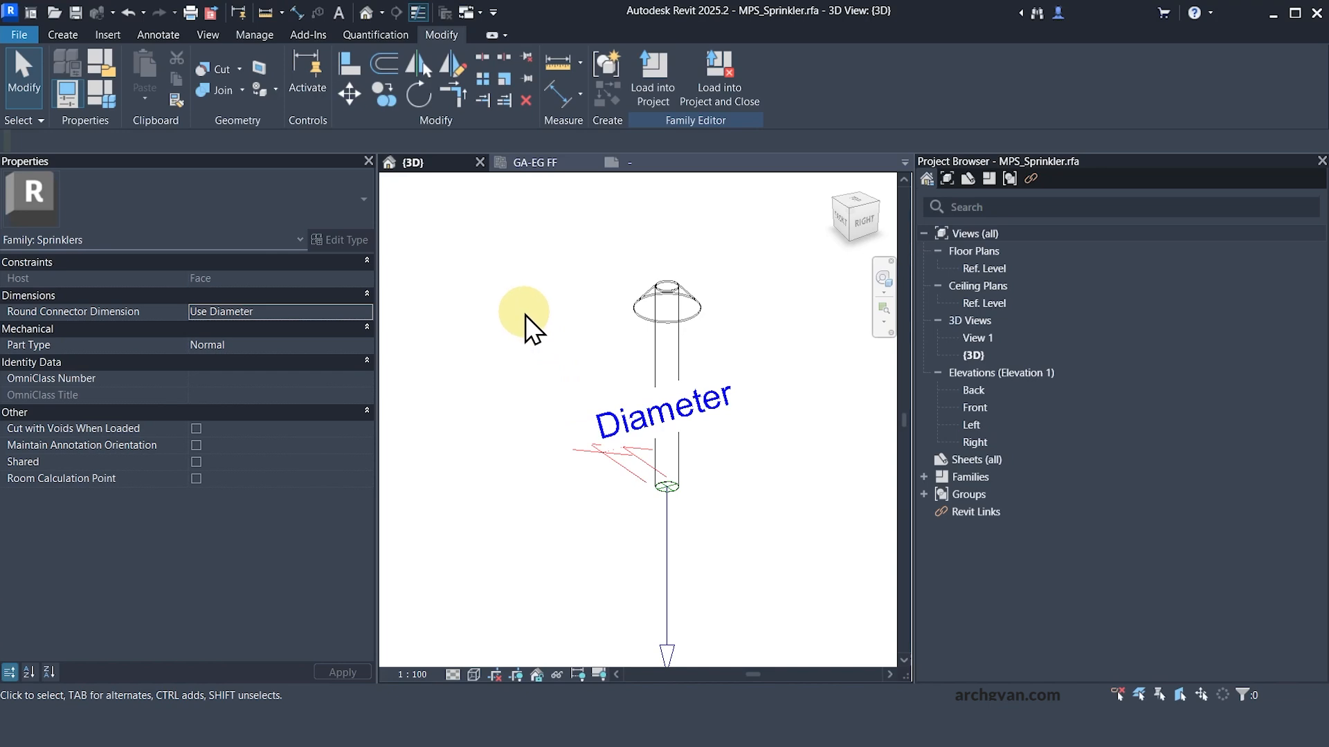
- Open the family types and make Type 1 the current type
click(107, 94)
drag(178, 86, 654, 94)
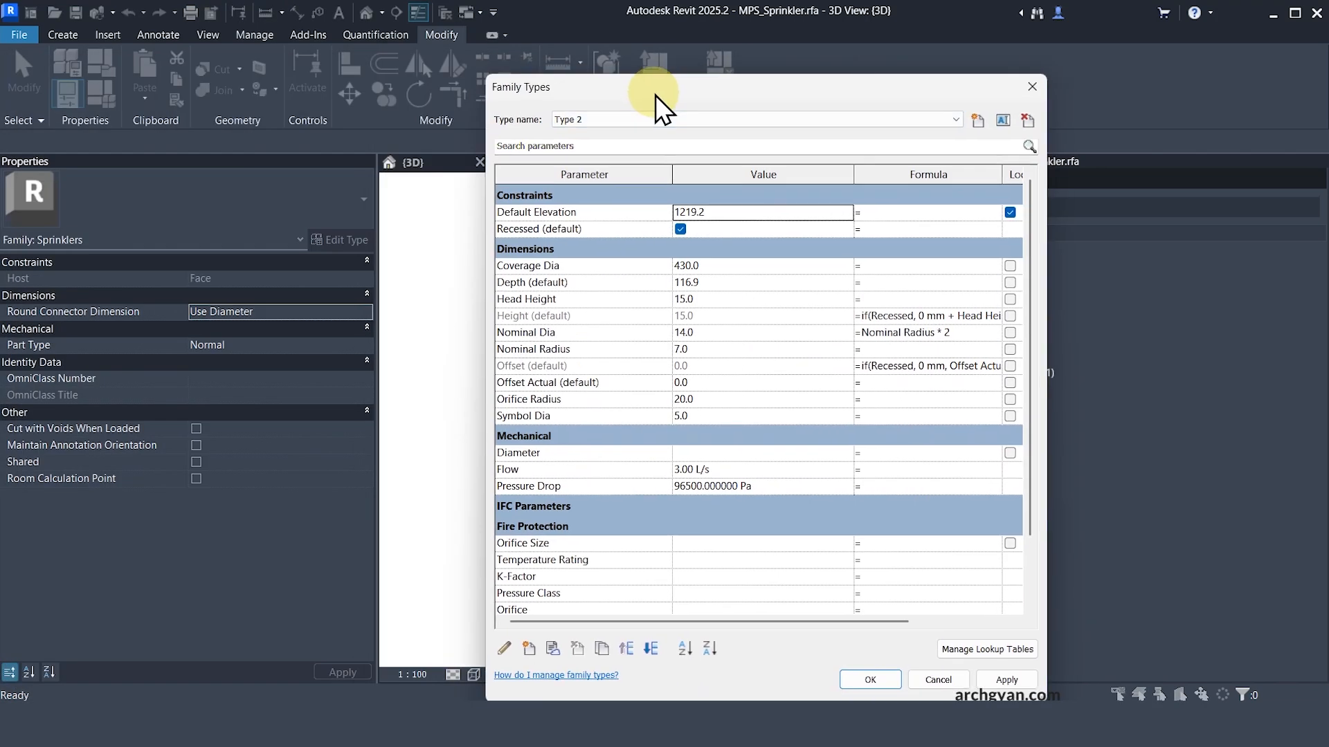
click(620, 117)
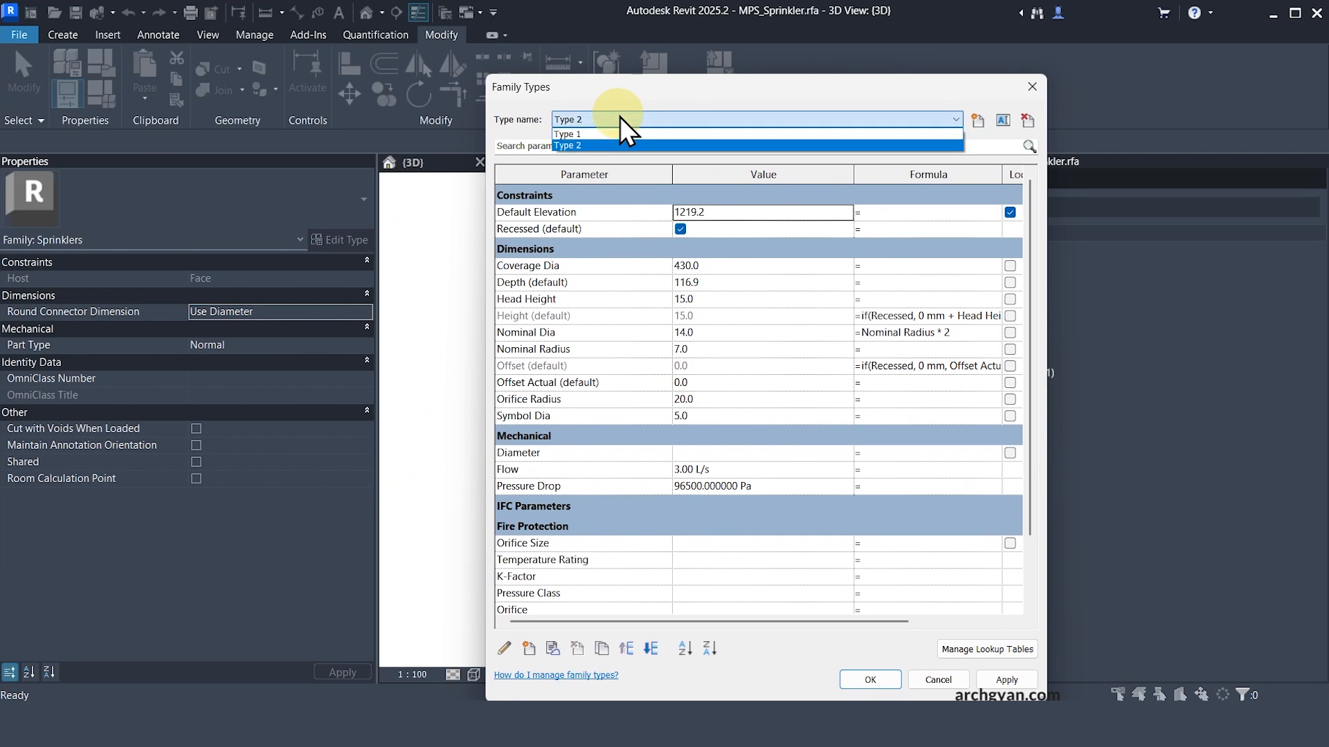
click(604, 135)
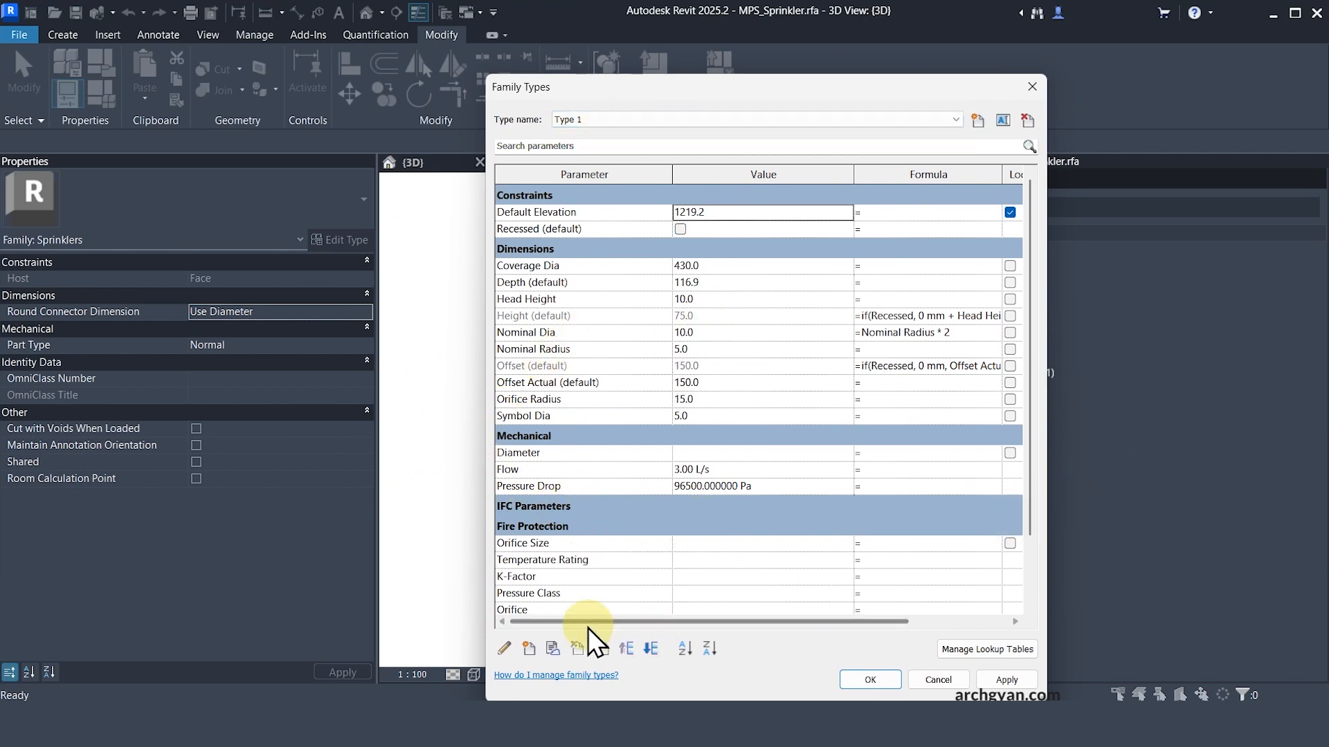
- Set Type 1's Orifice Size under Fire Protection to 12.7
scroll(563, 529, down, 2)
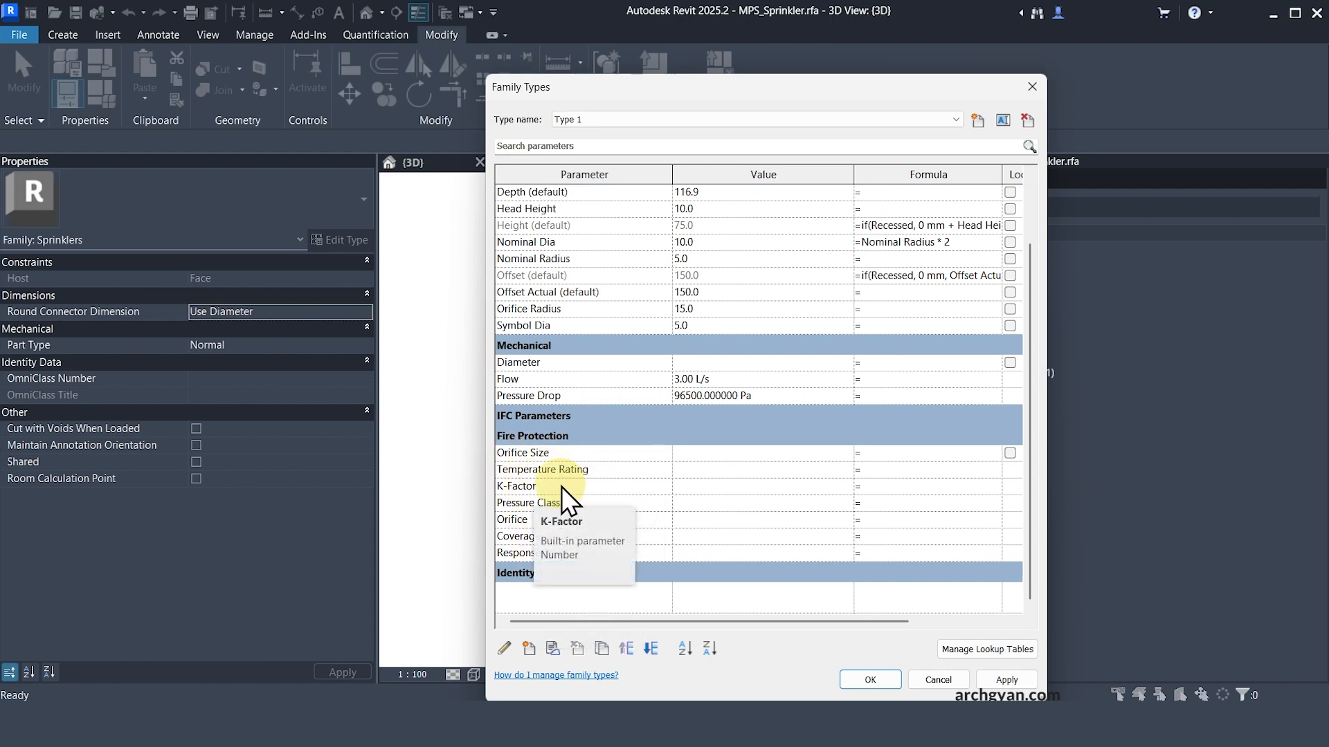
scroll(634, 500, up, 2)
click(701, 522)
key(BackSpace)
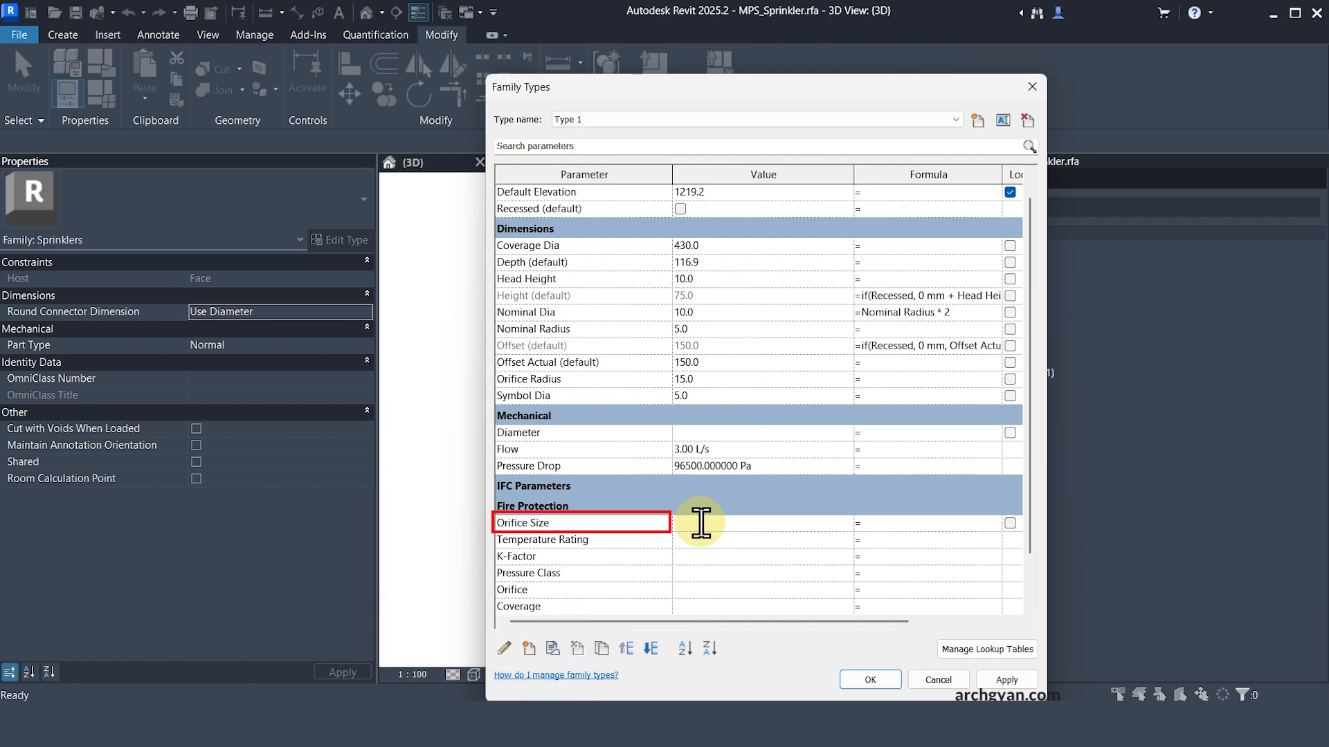
text(12.6)
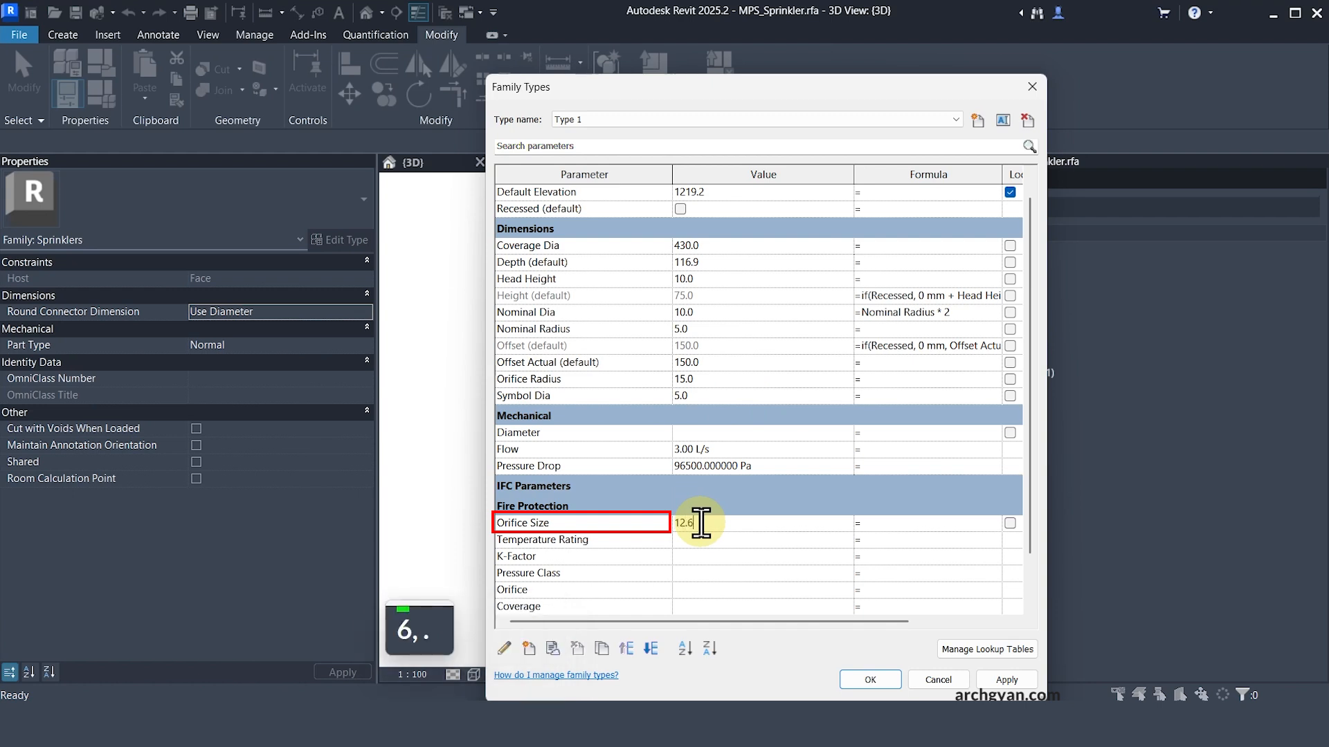
key(BackSpace)
text(7)
key(Return)
- Set Type 1's Temperature Rating under Fire Protection to 57 °C
click(719, 543)
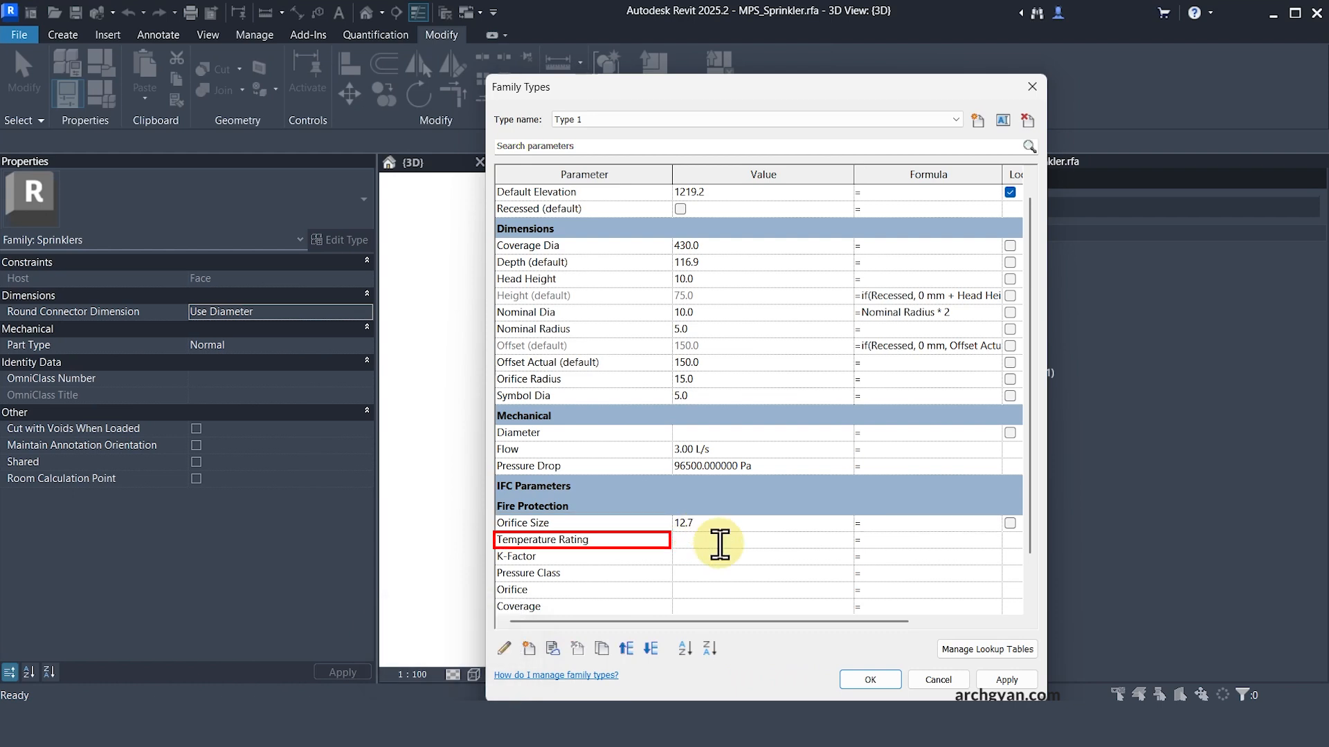
text(57)
key(Return)
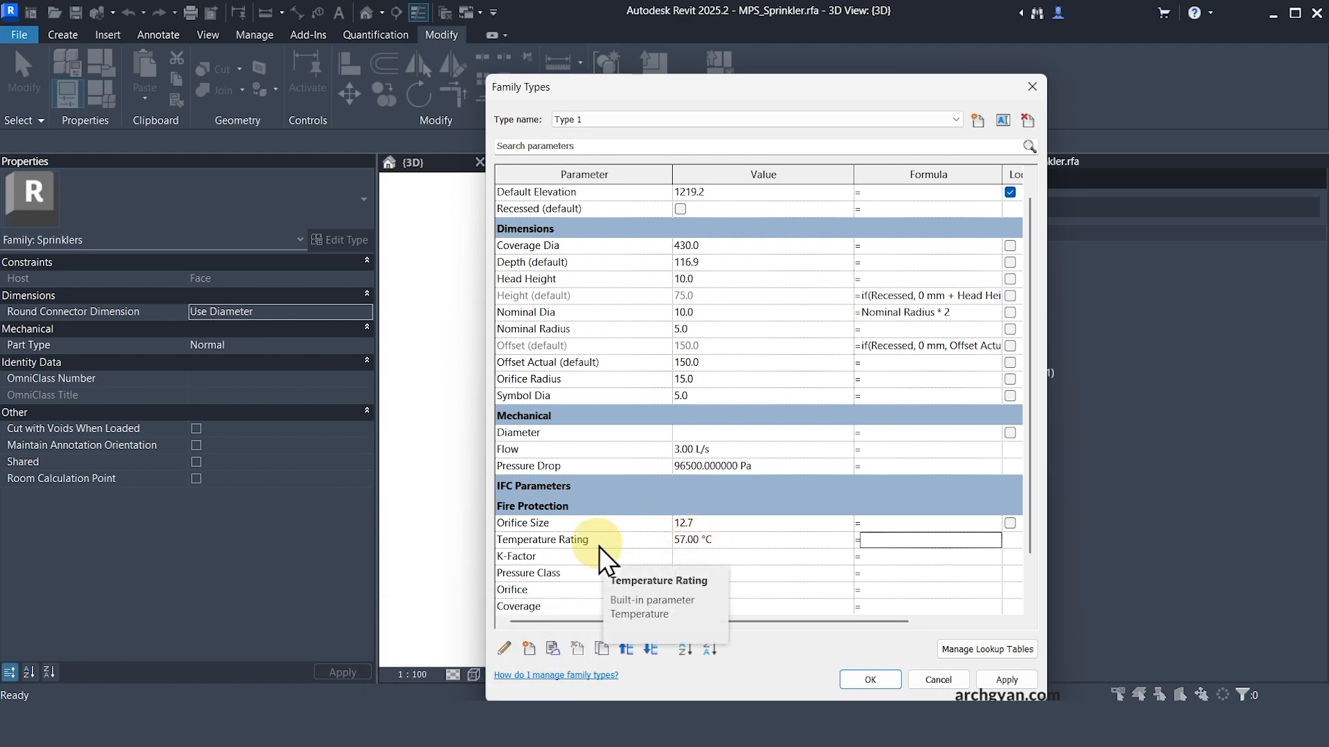
- Rename the current family type to "Type 1 - Small Sprinkler"
click(724, 558)
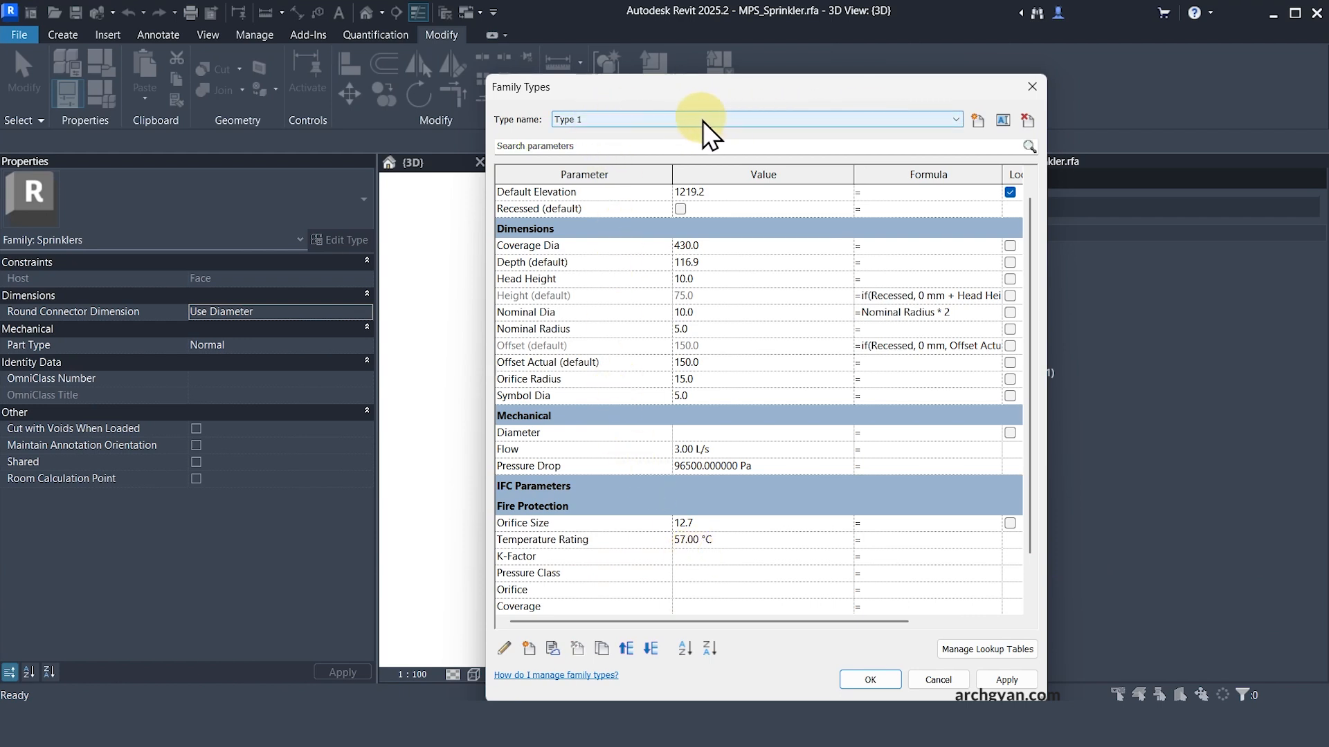
click(1003, 120)
click(666, 376)
text(-)
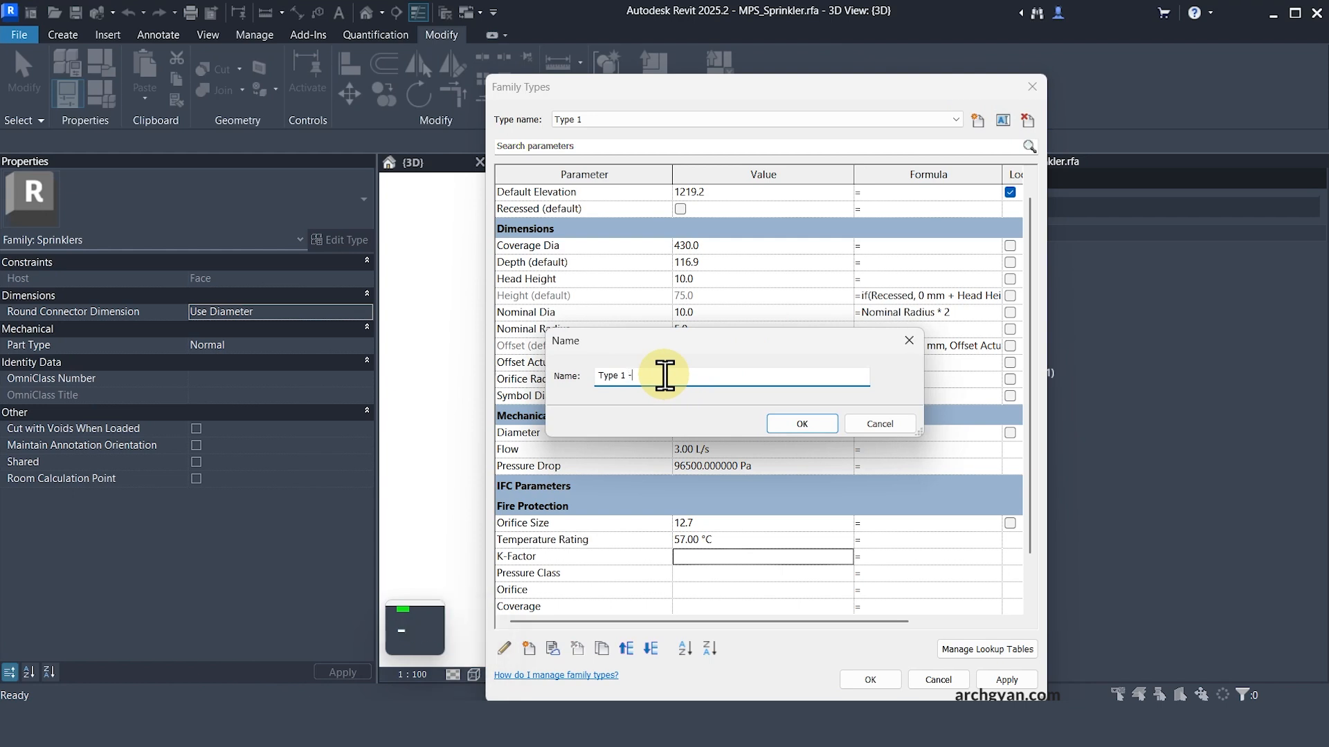
text( Small Sprinkler)
key(Return)
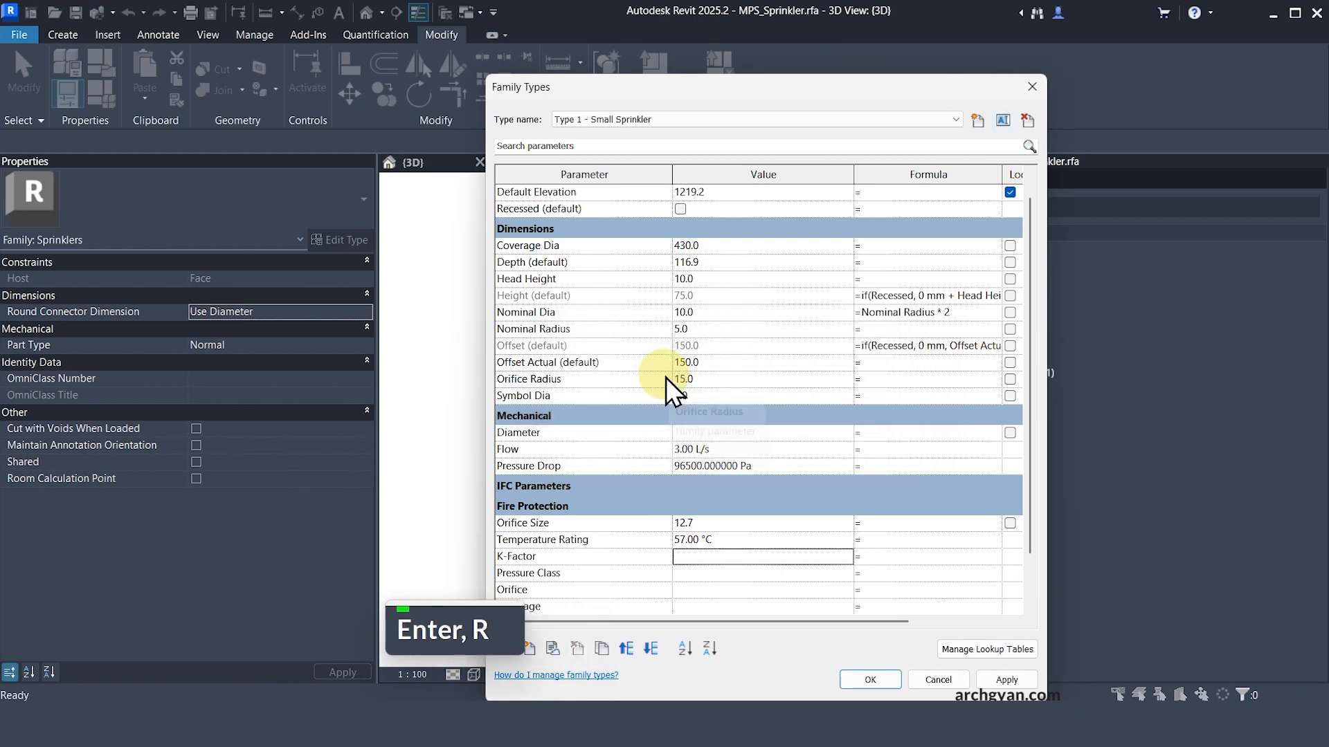
- Give the small sprinkler type a K-Factor of 80 and a Standard Pressure Class under Fire Protection
click(721, 555)
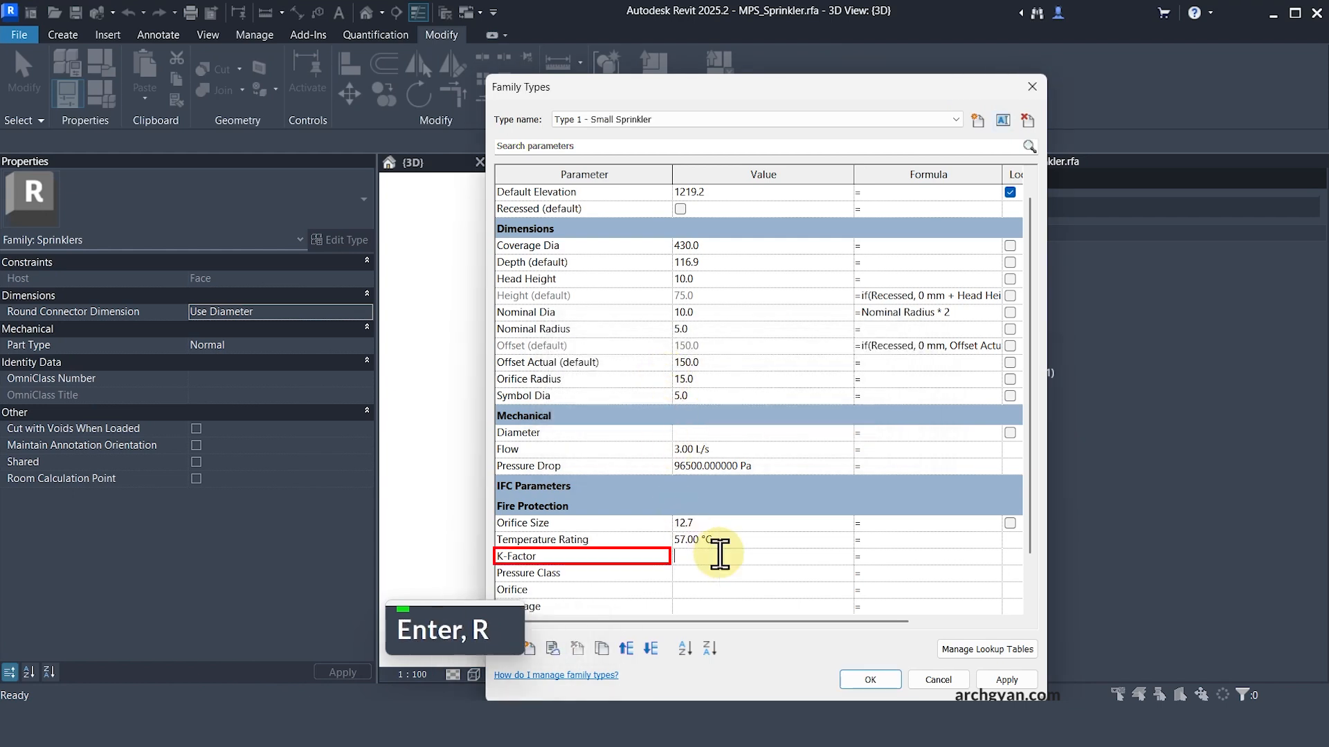
text(80)
key(Return)
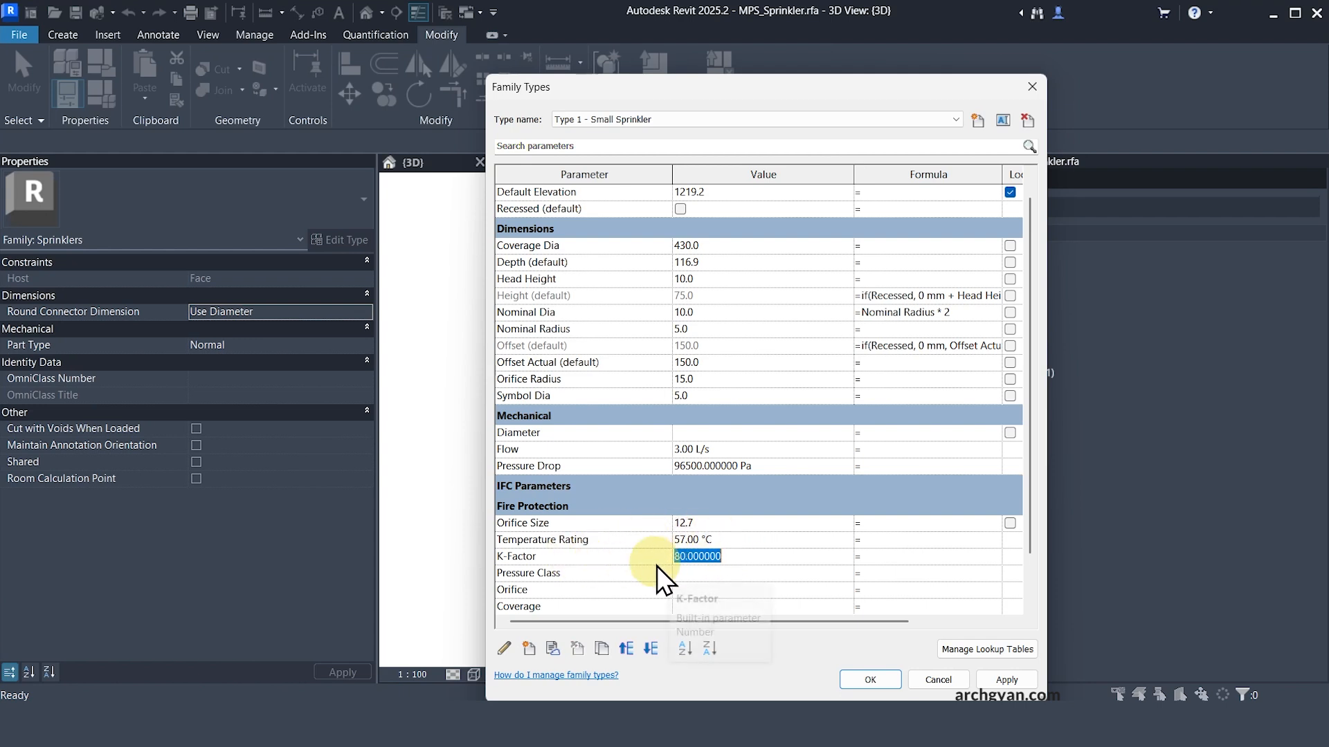
scroll(675, 498, down, 2)
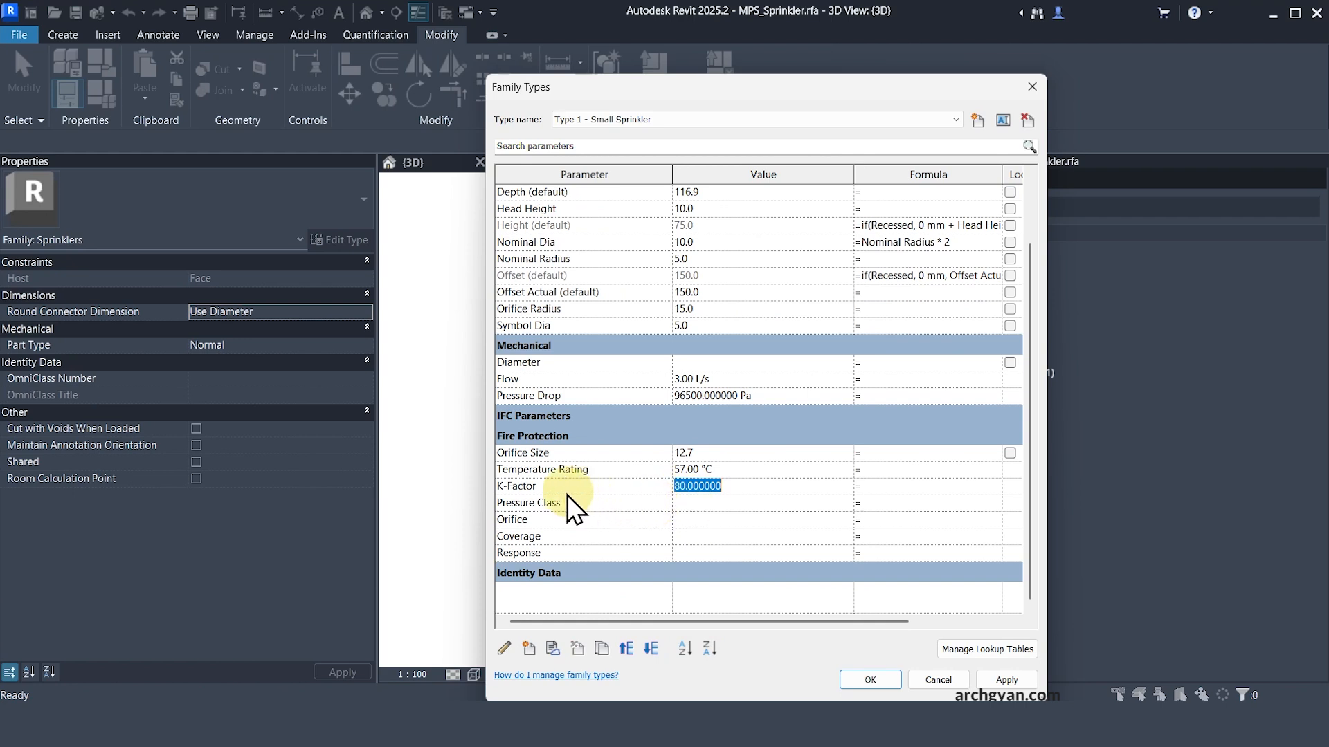
click(692, 504)
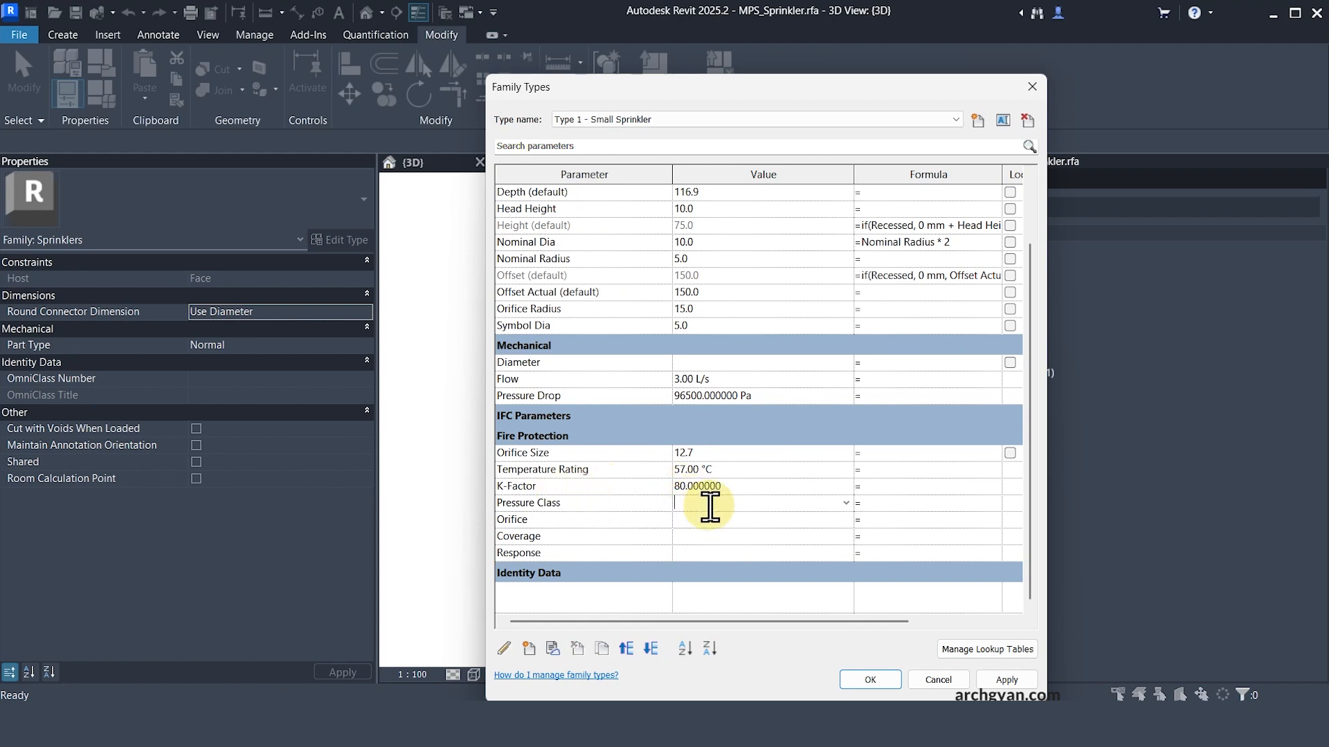
click(845, 502)
click(789, 519)
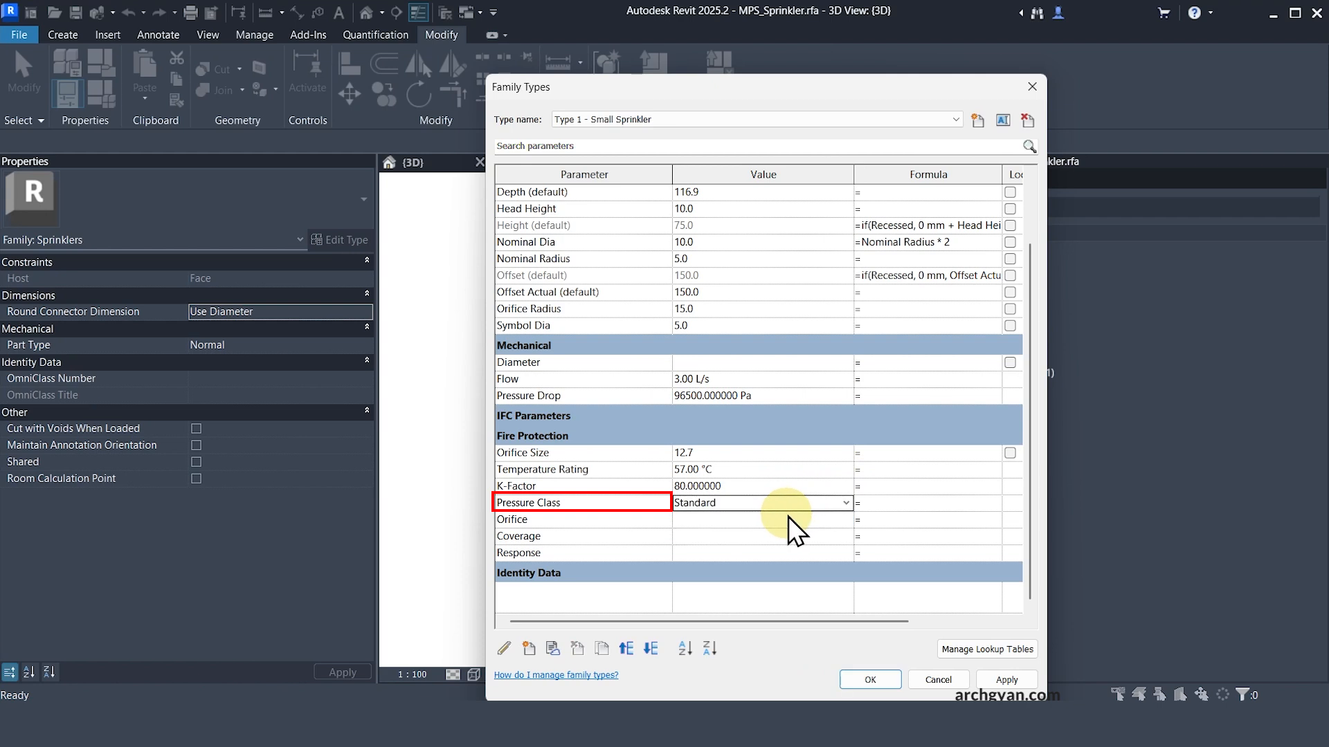
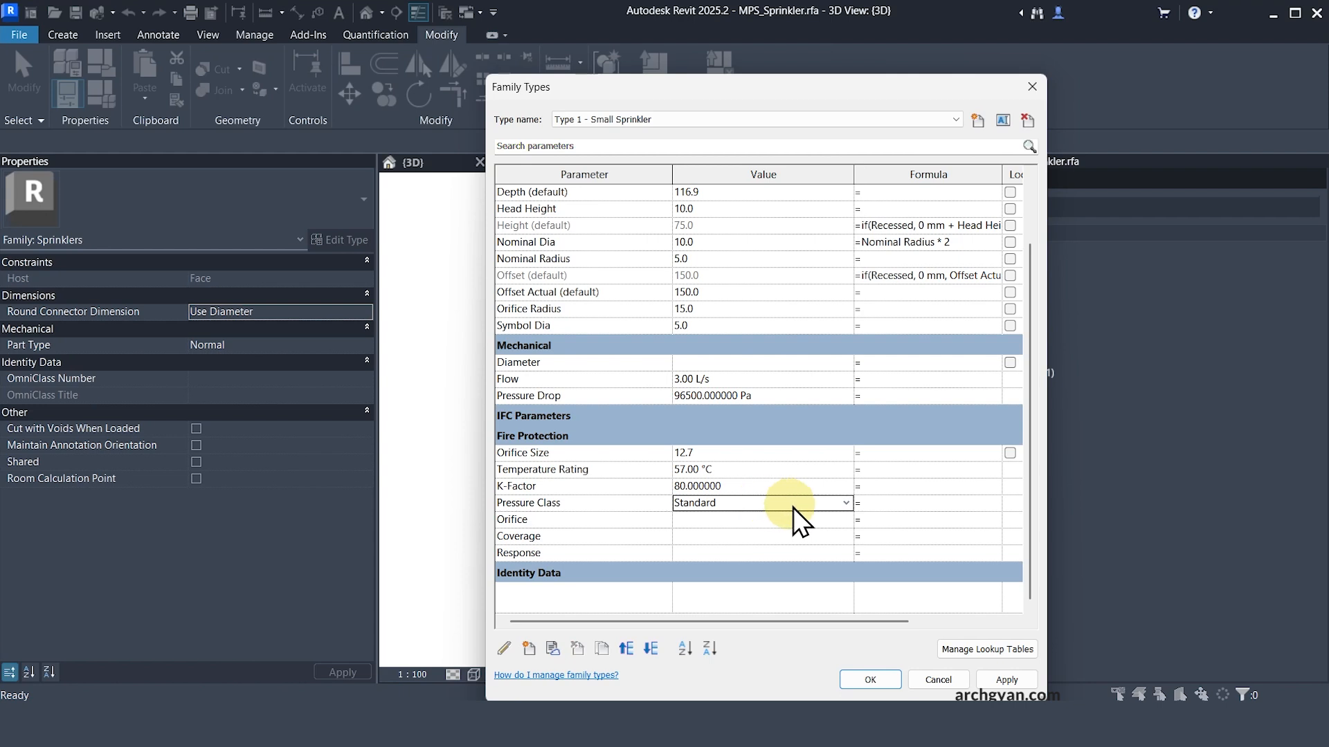
click(845, 504)
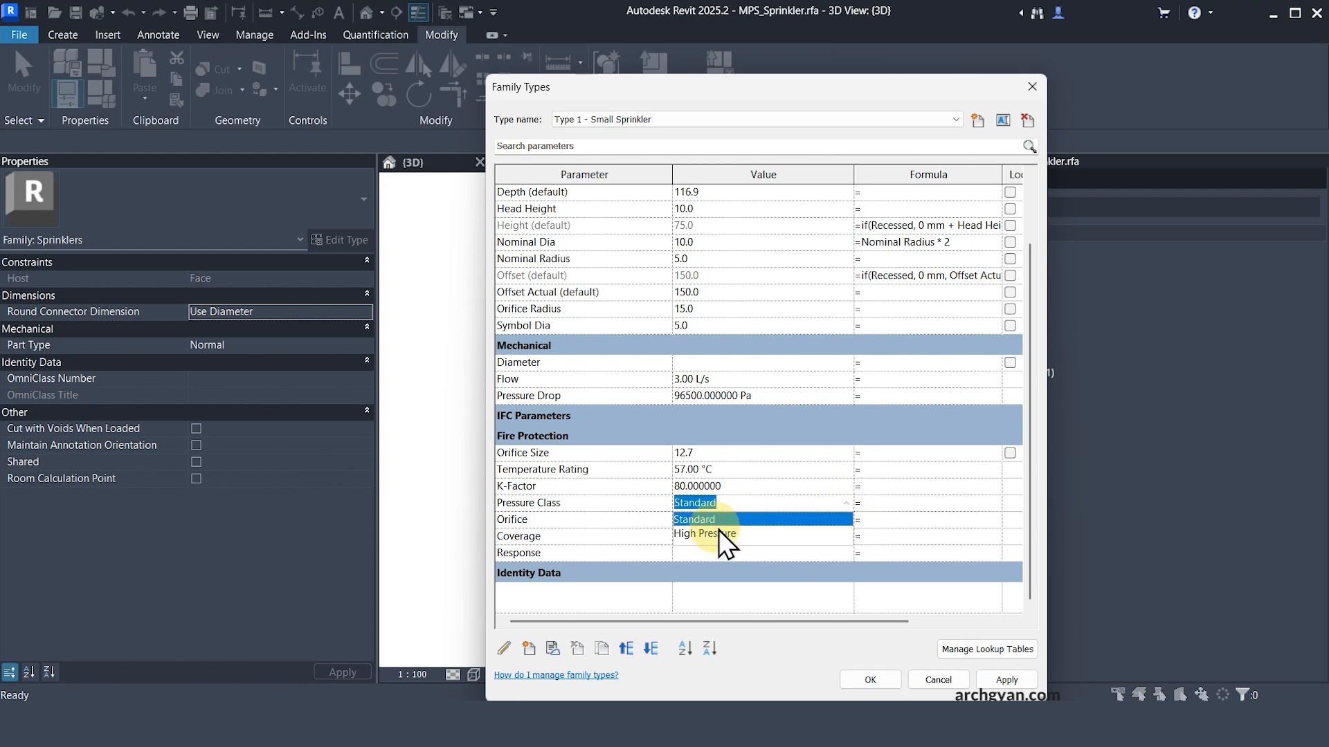
click(698, 518)
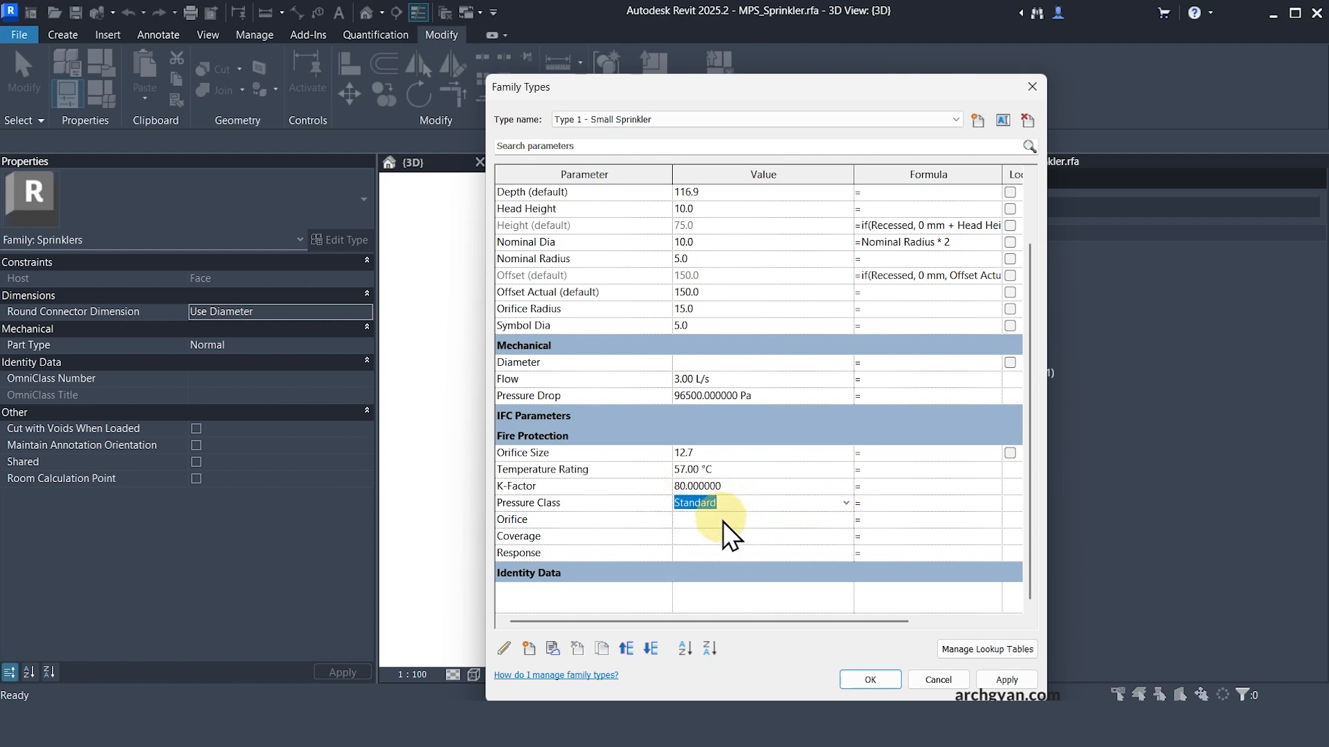
- Set the small sprinkler type's Orifice option to Small
click(846, 520)
click(852, 522)
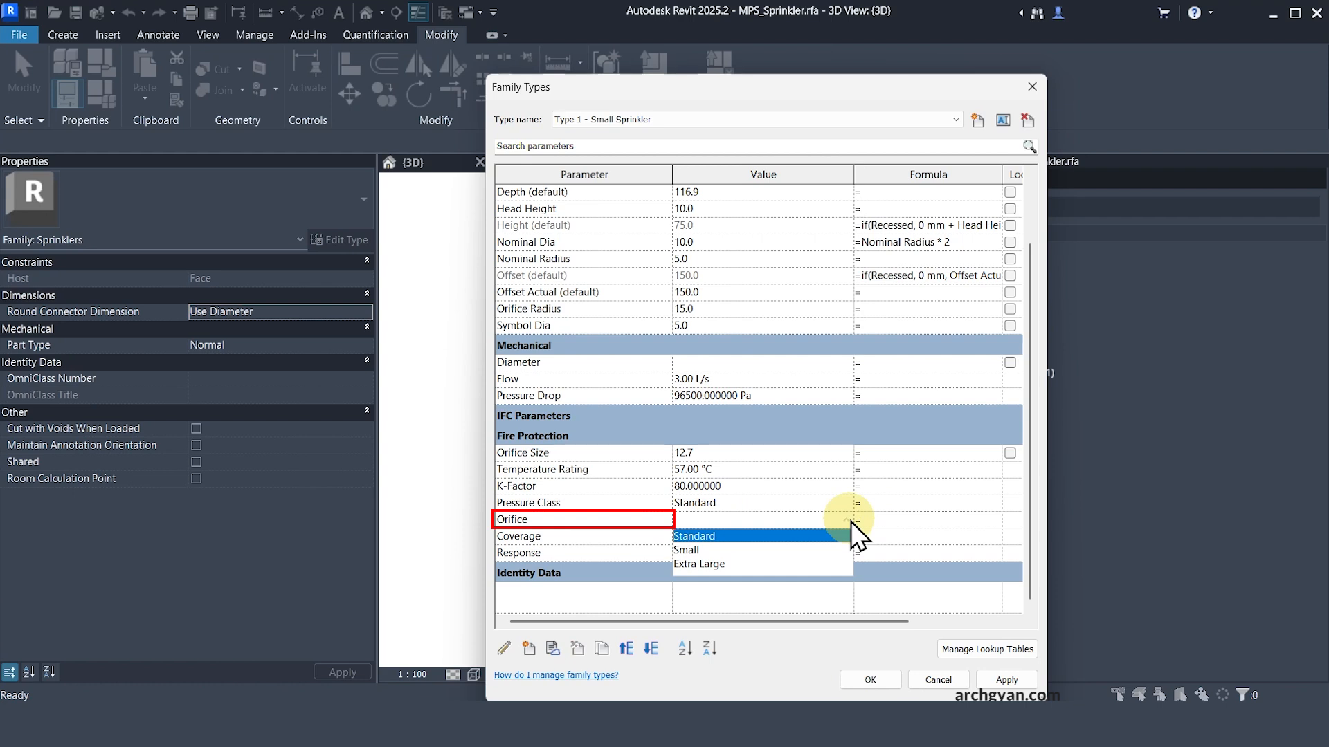
click(697, 551)
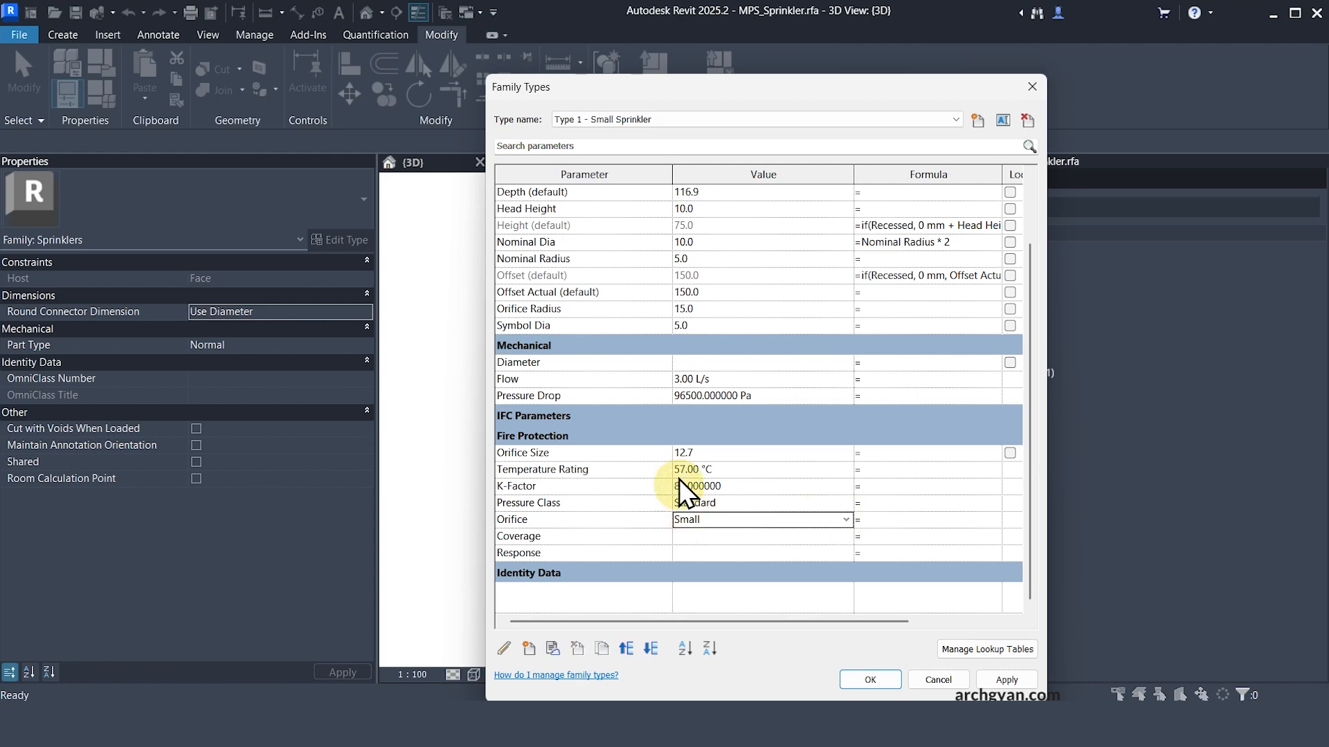
- Set both Coverage and Response of the small sprinkler type to Standard under Fire Protection
drag(595, 83, 1126, 116)
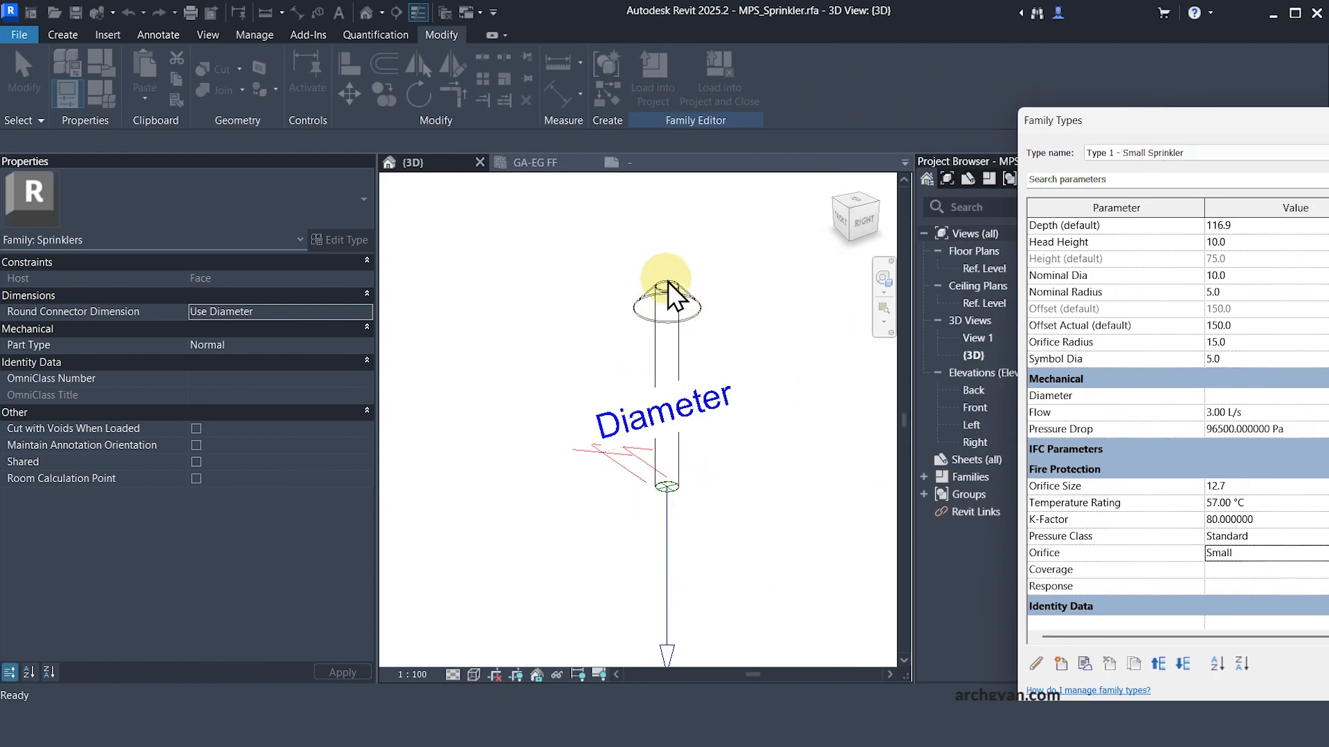
drag(1083, 125, 433, 103)
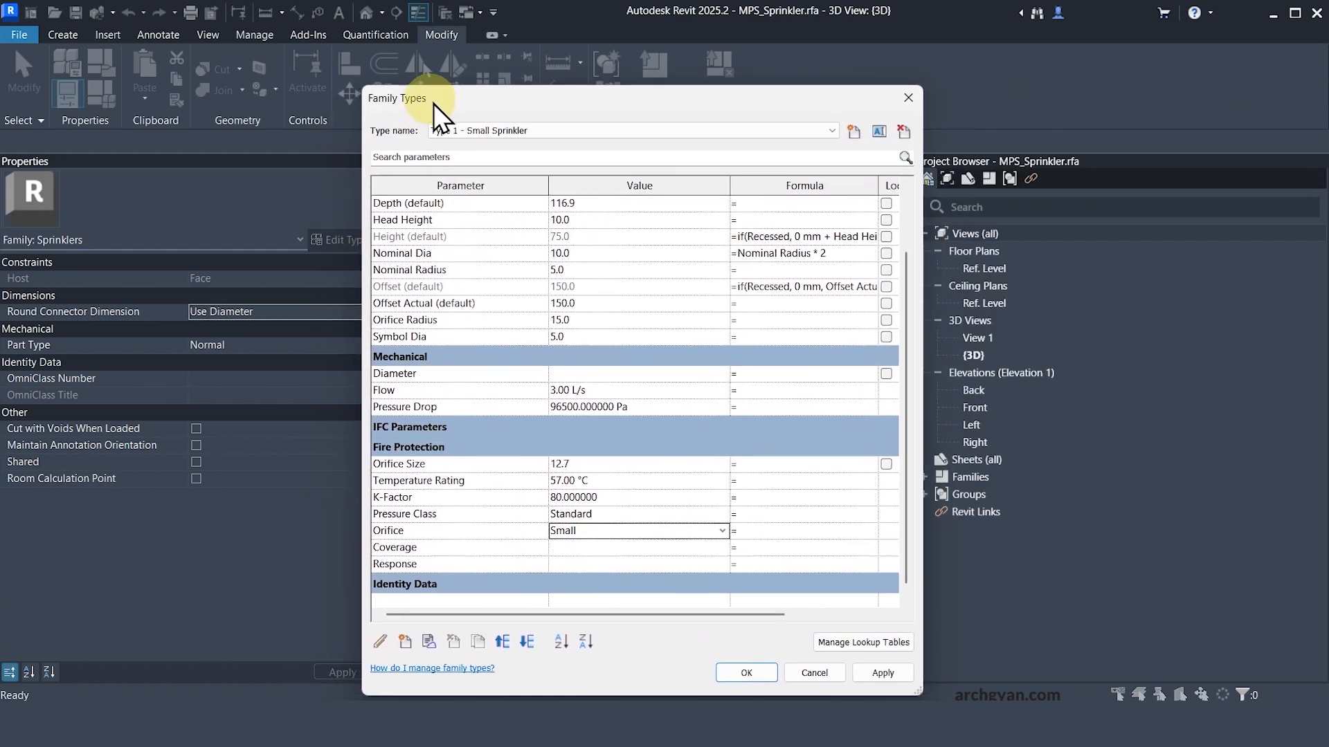
click(712, 547)
click(722, 547)
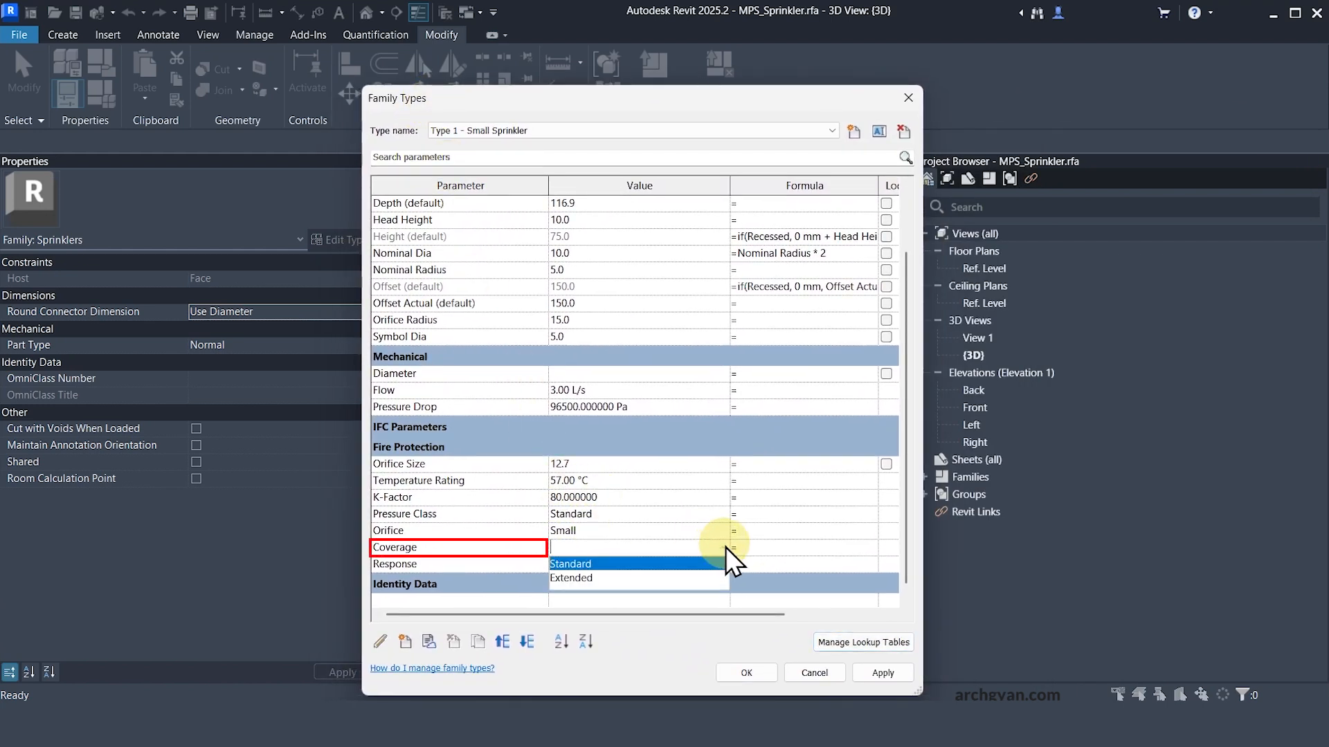
click(604, 563)
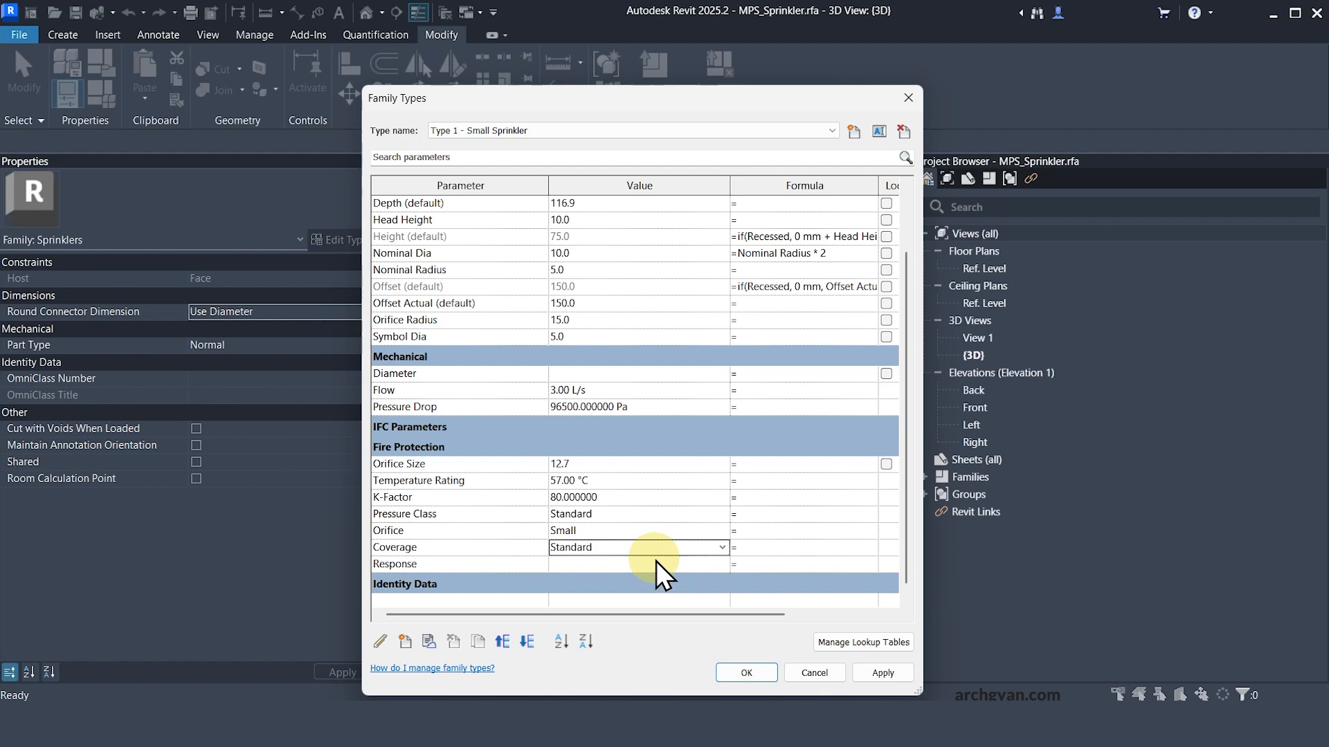
click(722, 565)
click(726, 562)
click(697, 578)
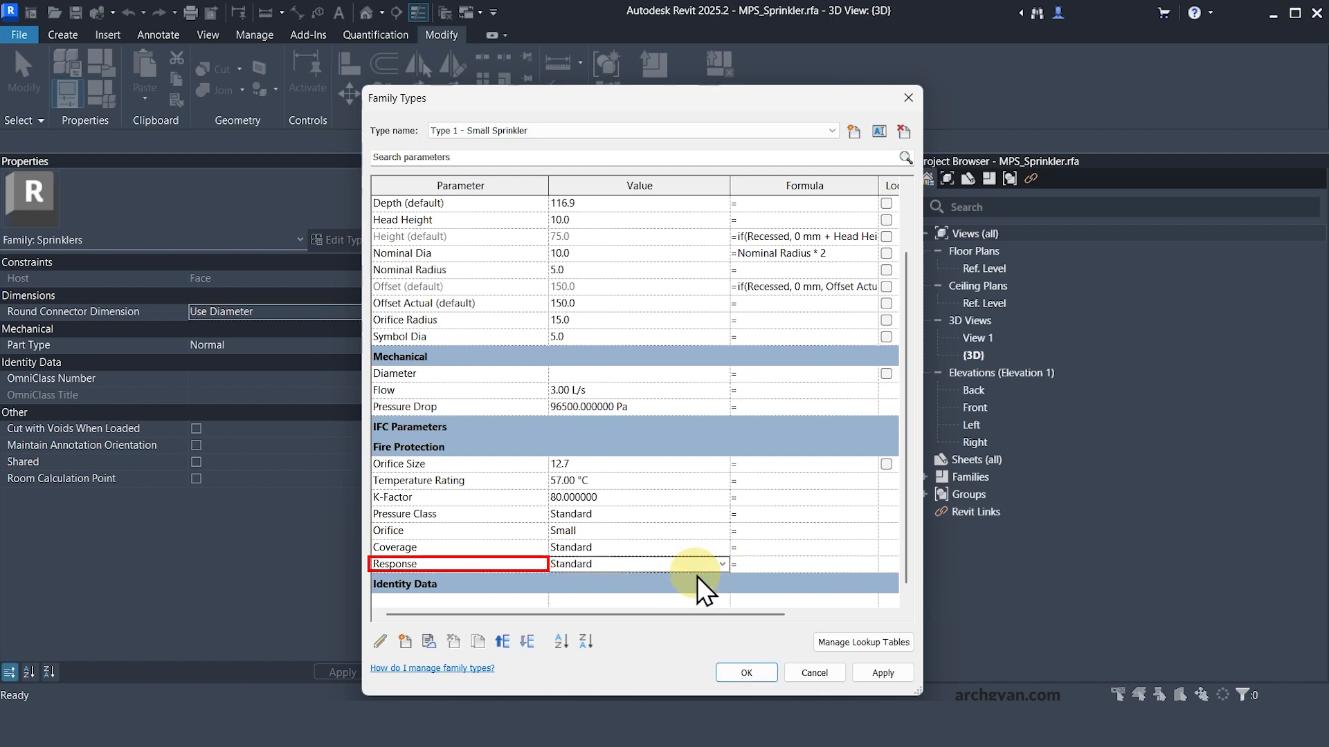
- Set the small sprinkler type's Flow under Mechanical to 1.5 L/s
scroll(678, 534, down, 1)
scroll(688, 538, up, 2)
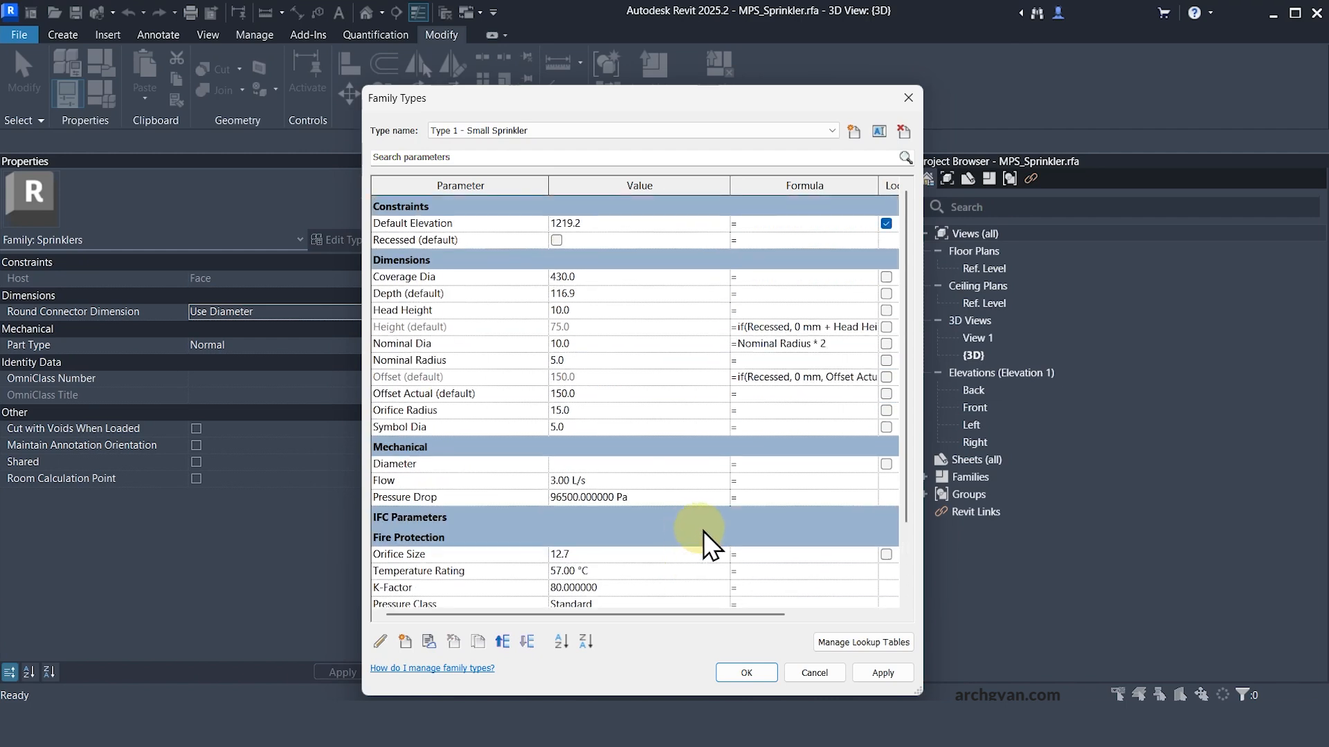
scroll(664, 443, down, 2)
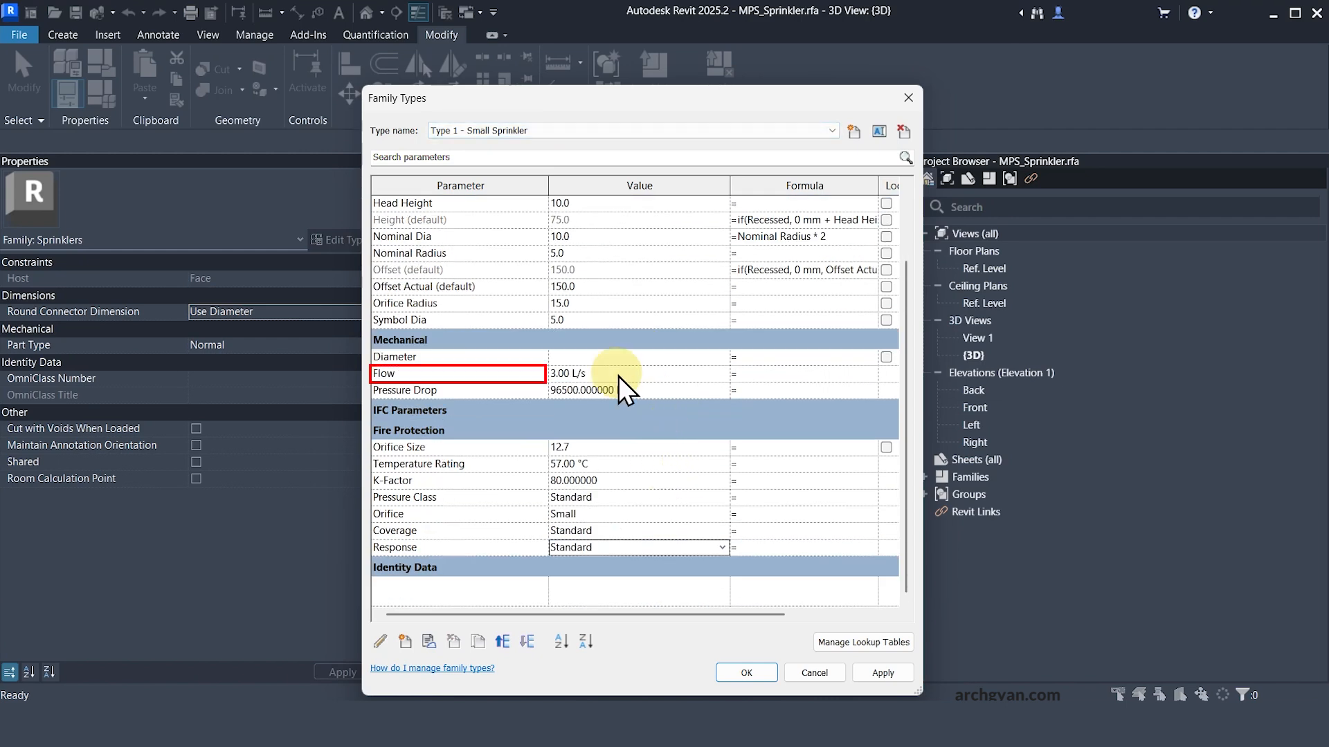
click(617, 374)
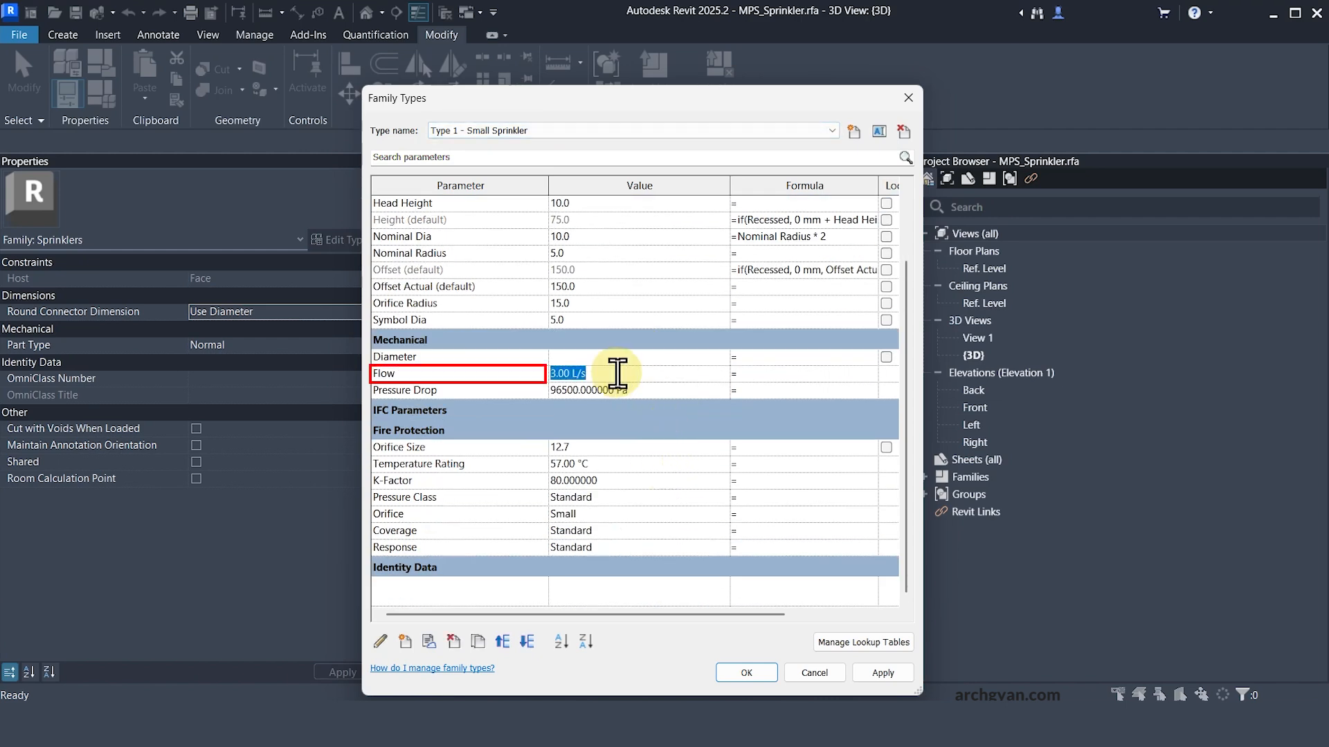
text(1.)
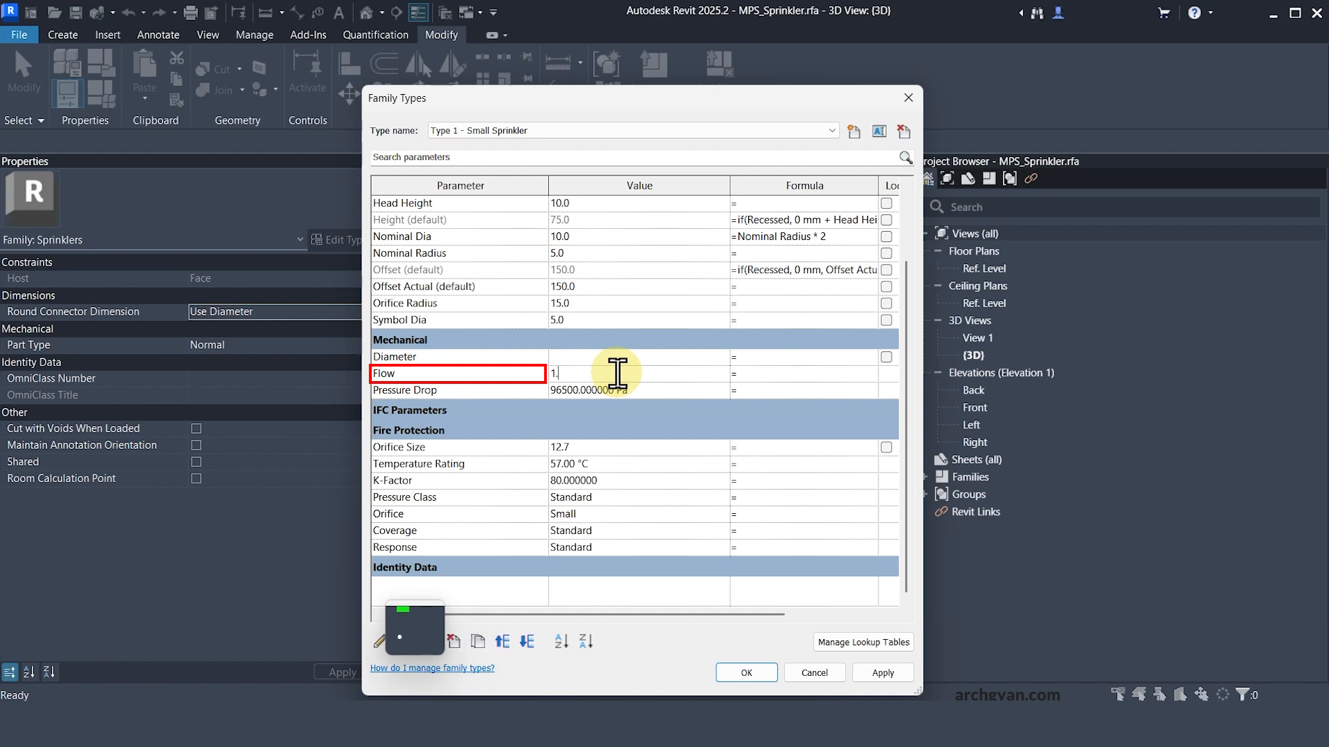
text(5)
key(Return)
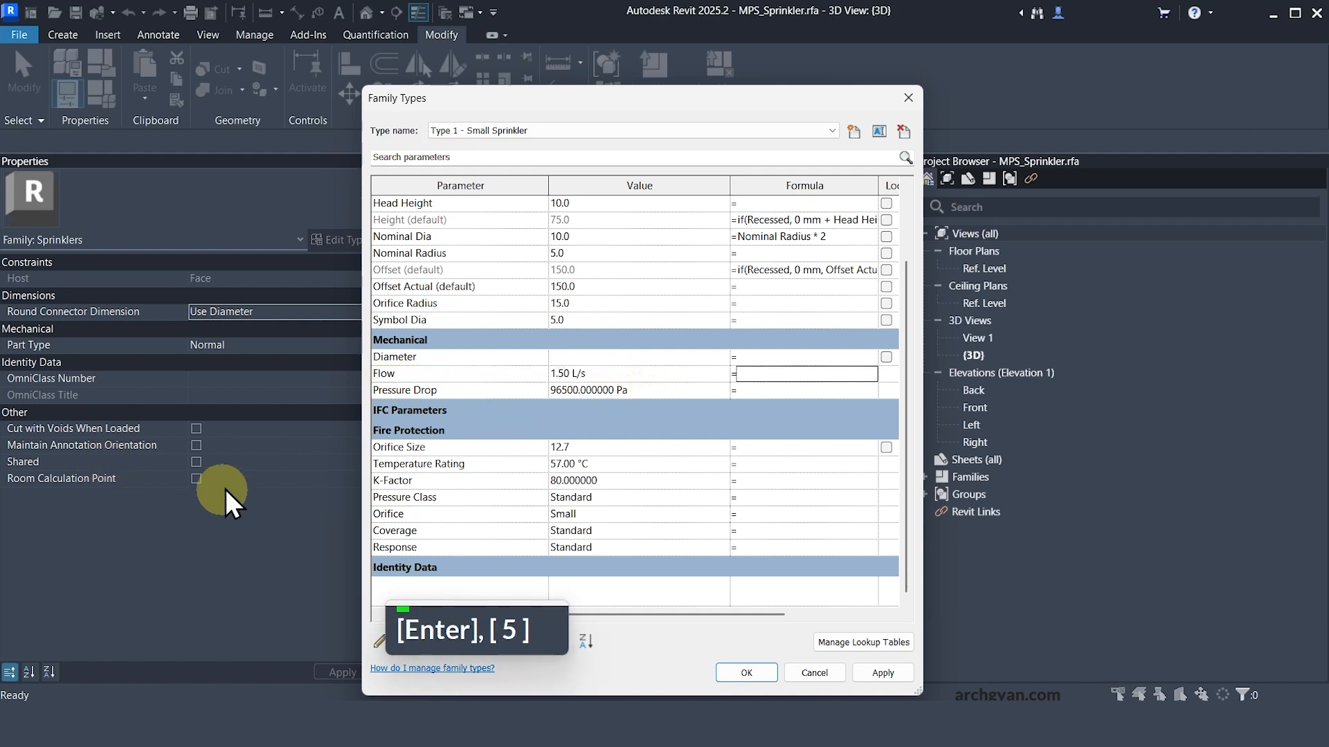
- Set the small sprinkler type's Pressure Drop under Mechanical to 50000 Pa
click(670, 394)
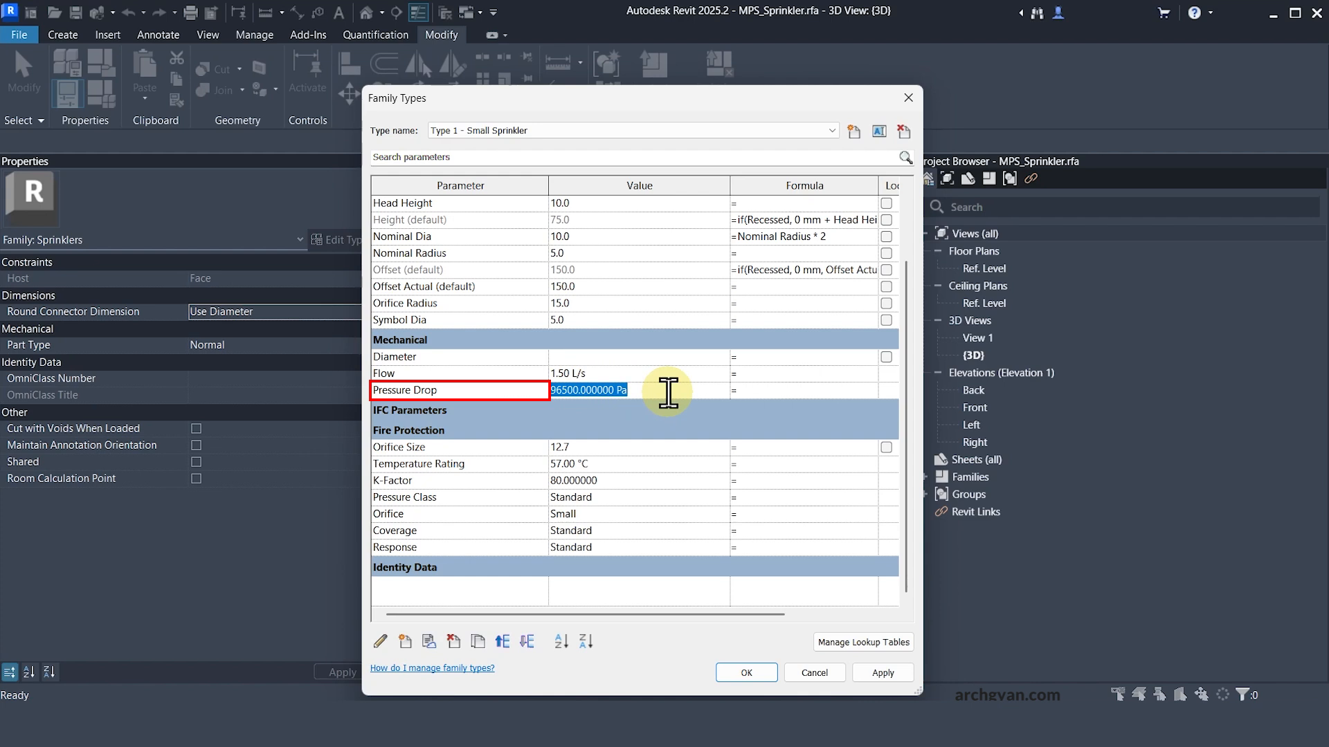
text(50000)
key(Return)
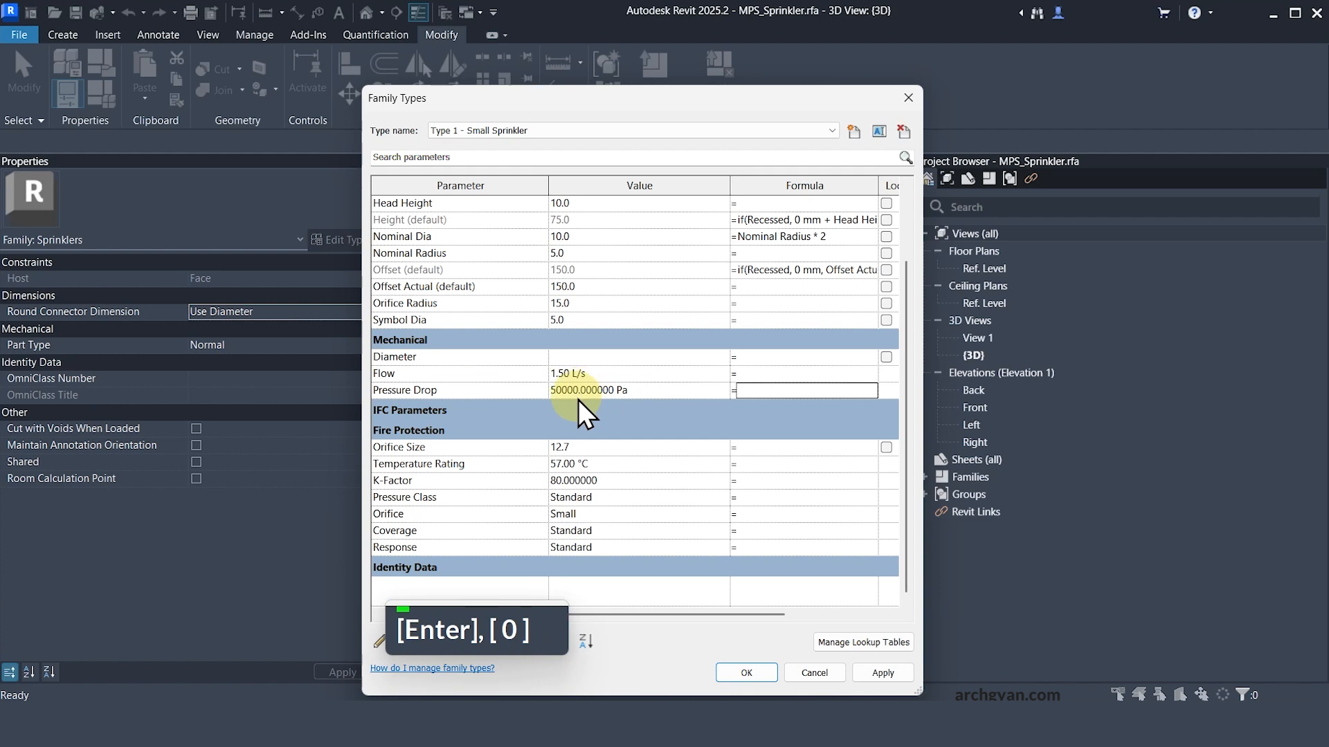
key(Escape)
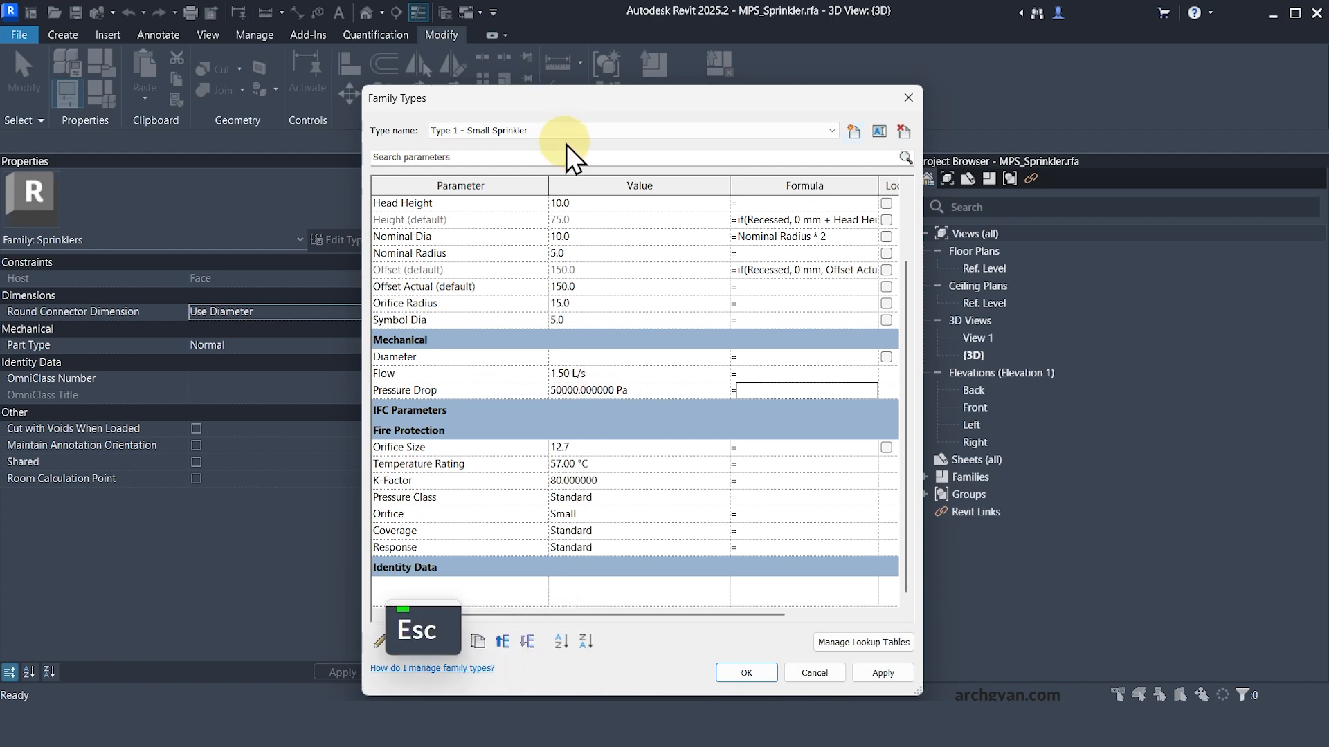
- Make Type 2 the current family type and rename it to "Type 2 - Standard Sprinkler"
click(566, 135)
click(545, 147)
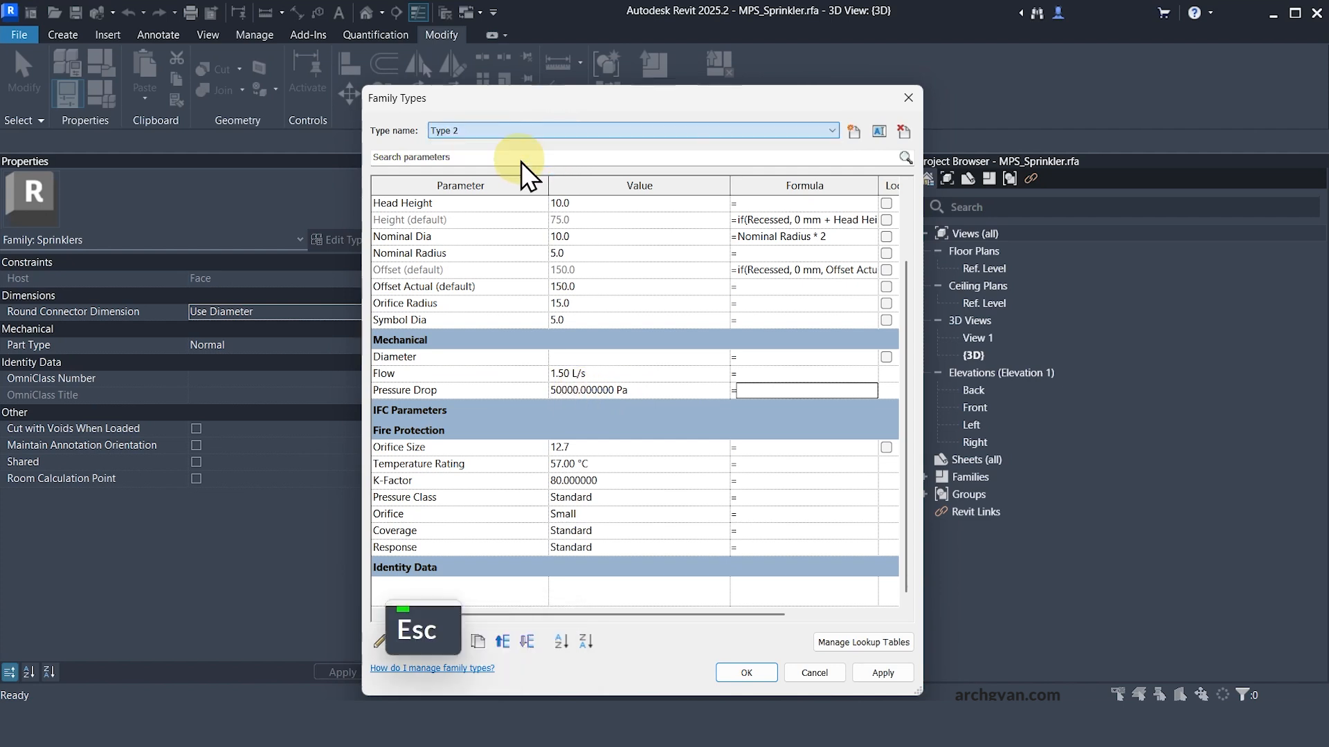
click(879, 131)
click(640, 376)
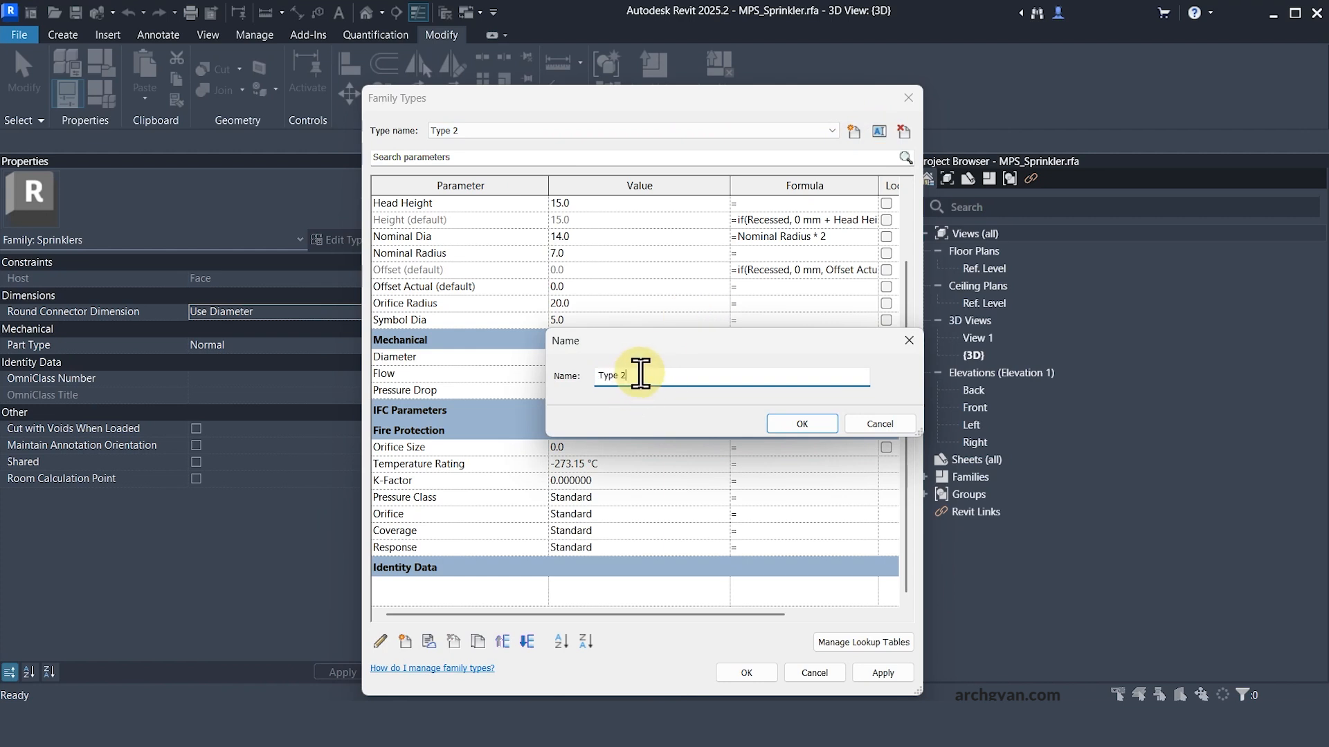
text(- Standard Sprinkler)
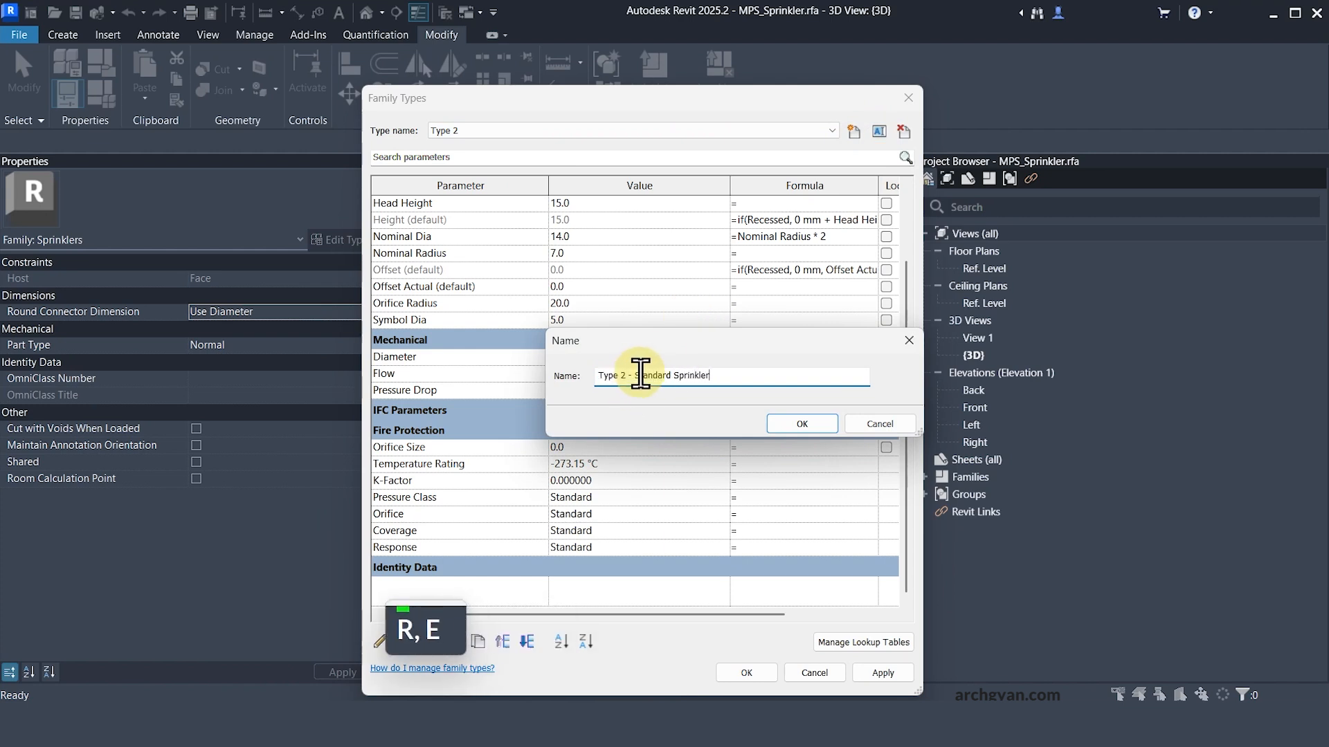
key(Return)
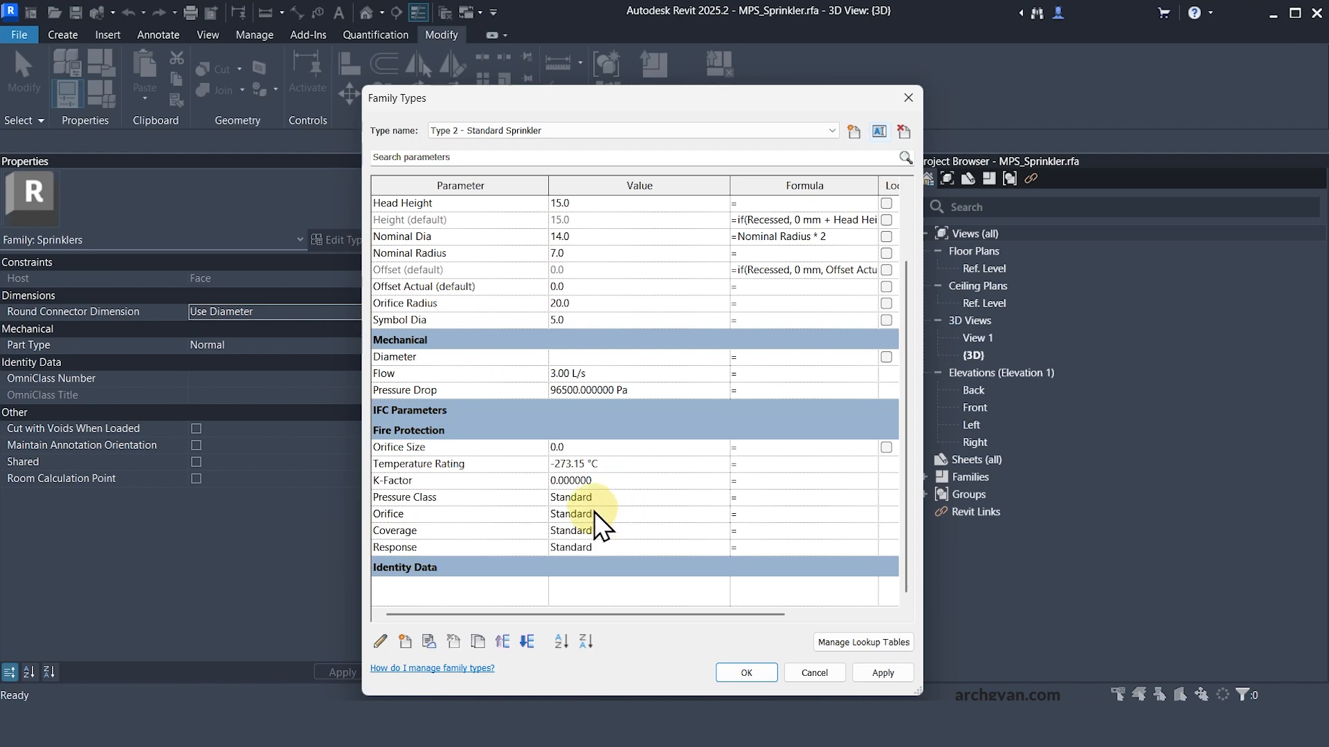
- Set the standard sprinkler type's Orifice Size to 19.1, Temperature Rating to 68 °C and K-Factor to 115 under Fire Protection
scroll(596, 511, up, 3)
scroll(615, 494, down, 3)
drag(551, 446, 608, 462)
text(1)
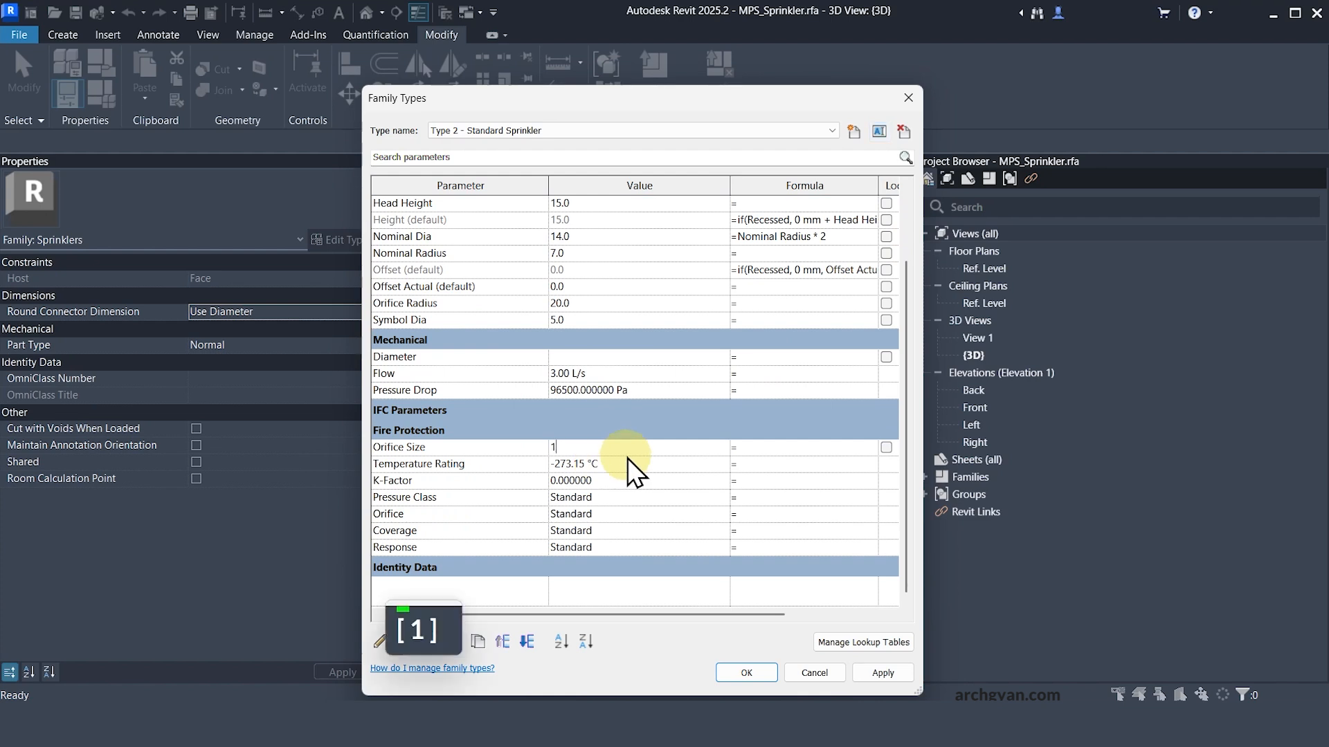
text(9.1)
key(Return)
text(68)
key(Return)
text(115)
key(Return)
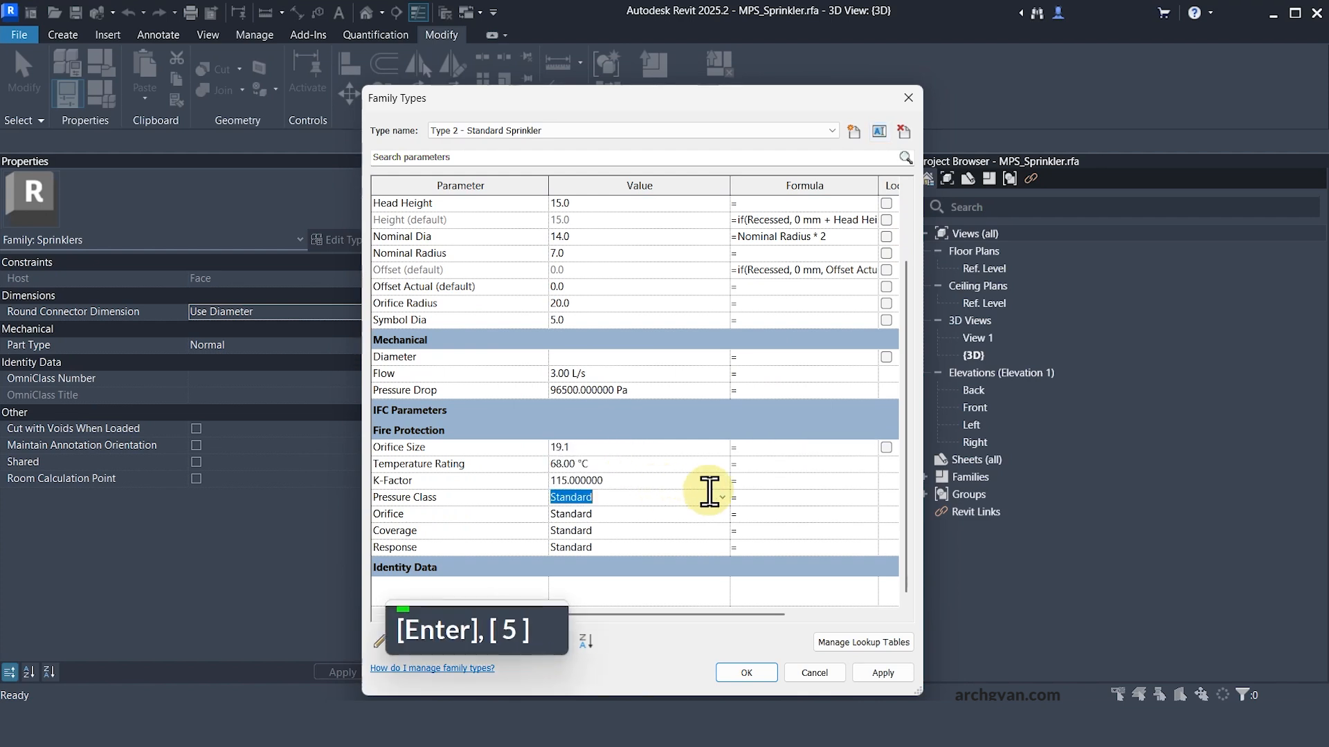
- Set the standard sprinkler type's Coverage to Extended and Response to Quick, keeping Orifice as Standard
click(717, 515)
click(723, 514)
click(724, 515)
double_click(722, 531)
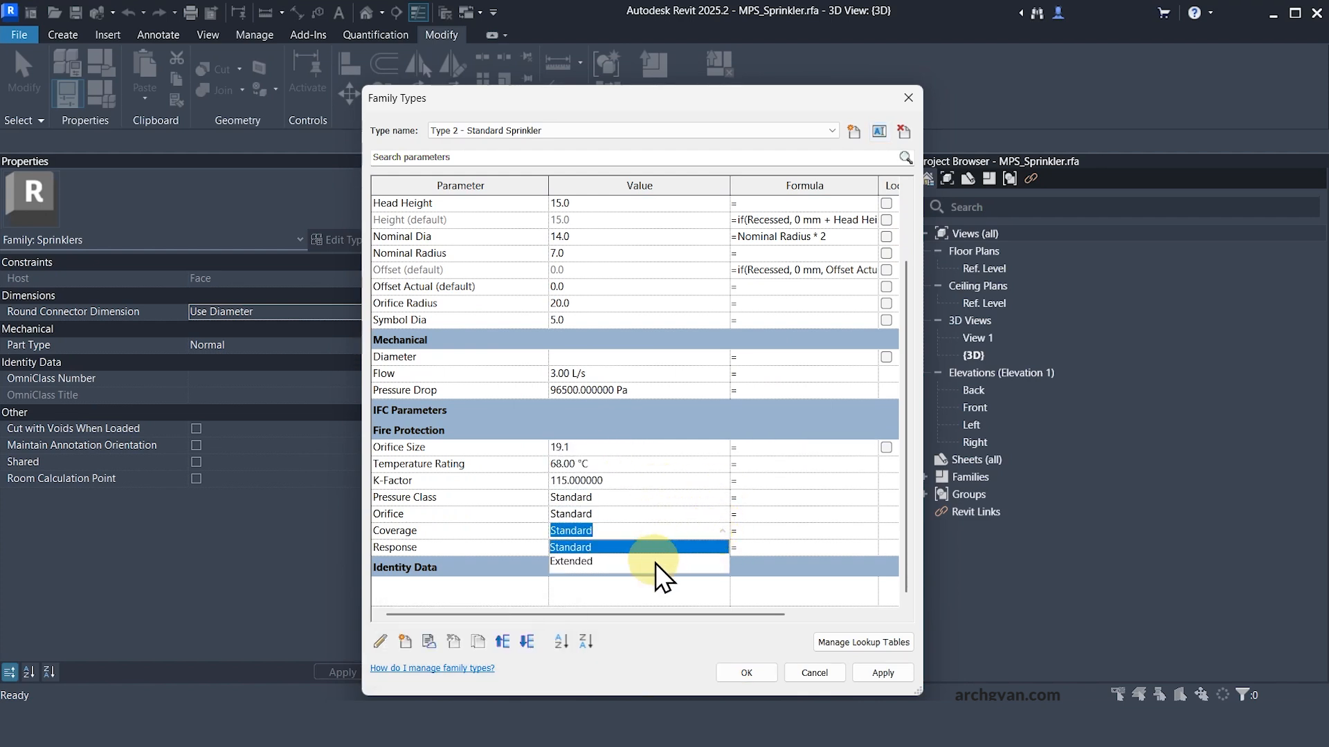
click(654, 563)
click(722, 548)
click(563, 578)
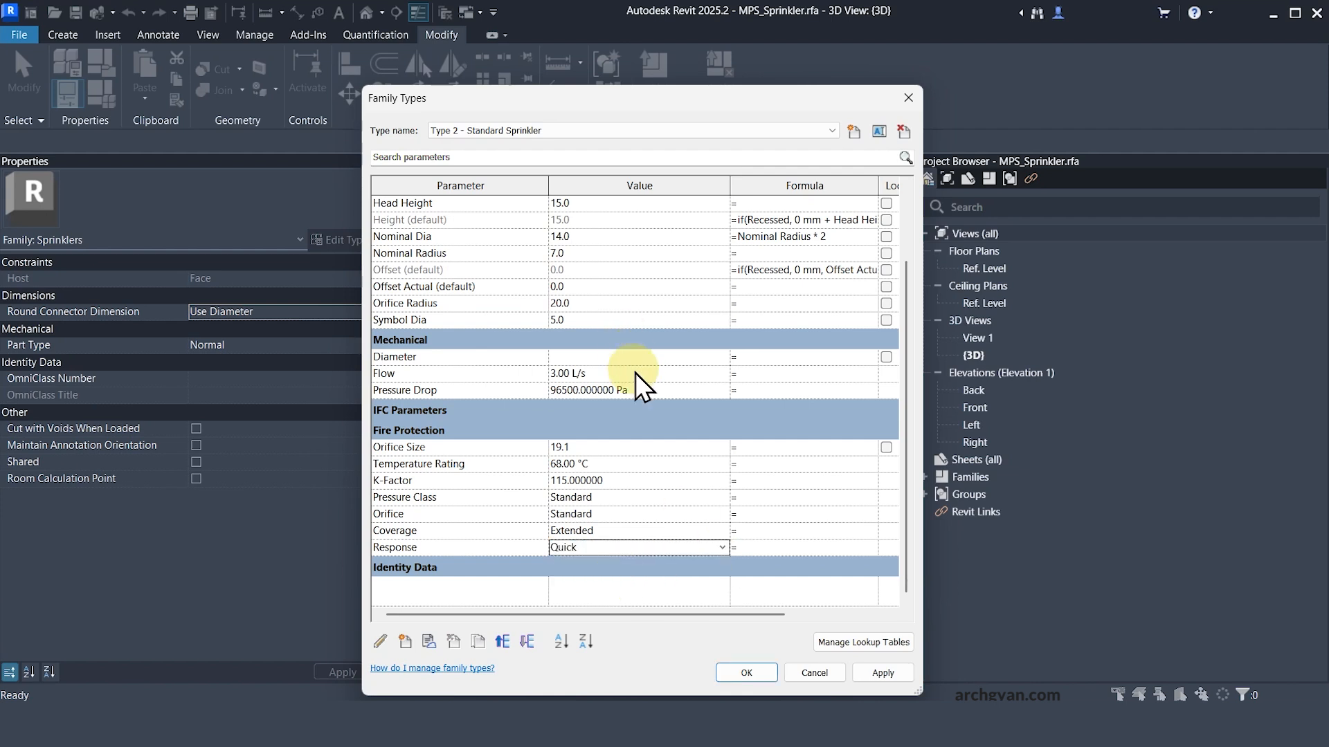
- Set the standard sprinkler type's Pressure Drop under Mechanical to 100000 Pa
click(634, 374)
click(647, 390)
text(100000)
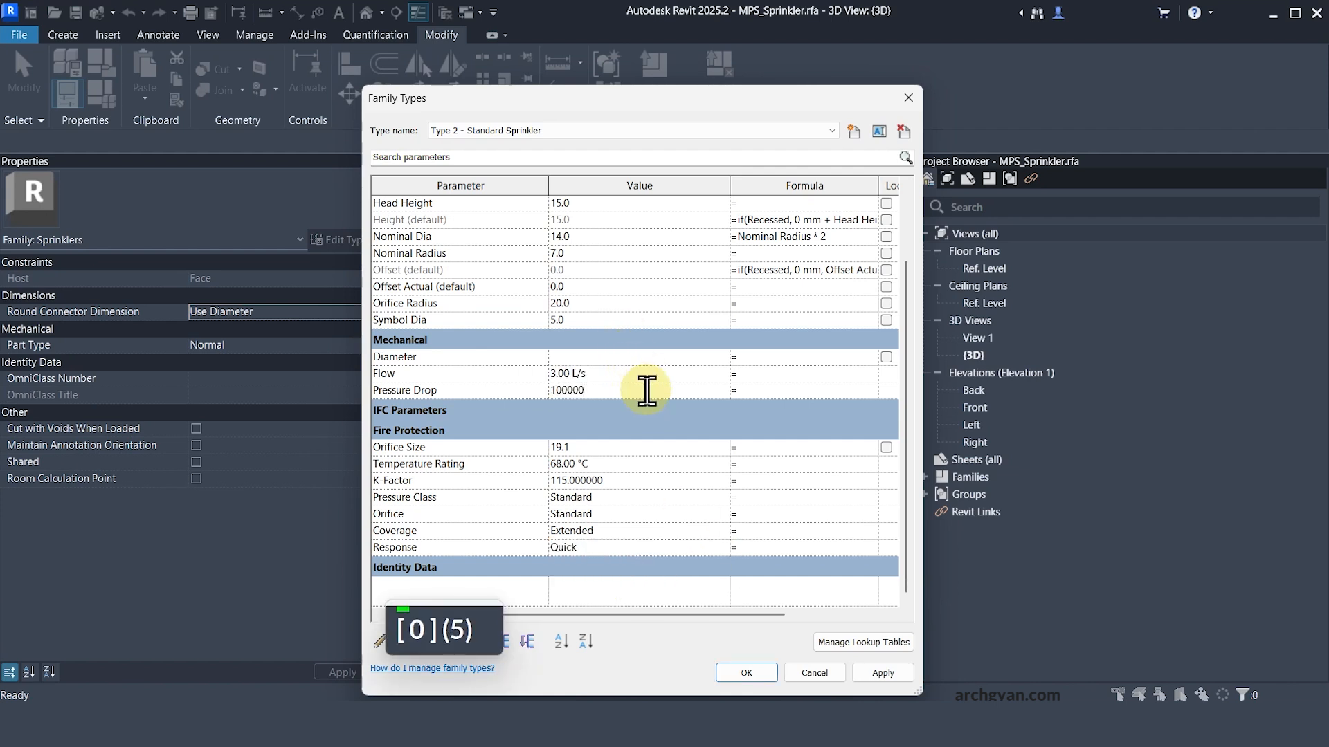
key(Escape)
text(100000)
key(Return)
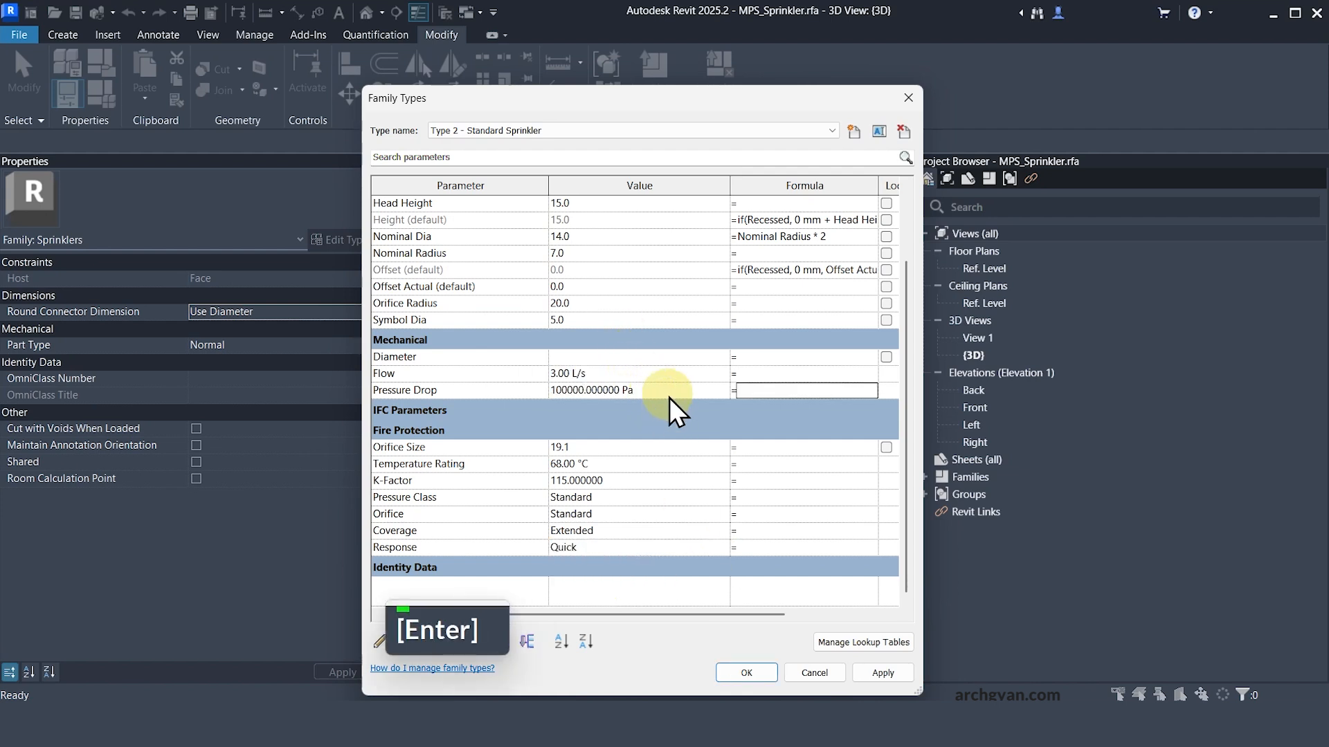
- Create a new family type named "Type 3 - Large Sprinkler"
click(853, 132)
text(Type 3 - Large Sprinkler)
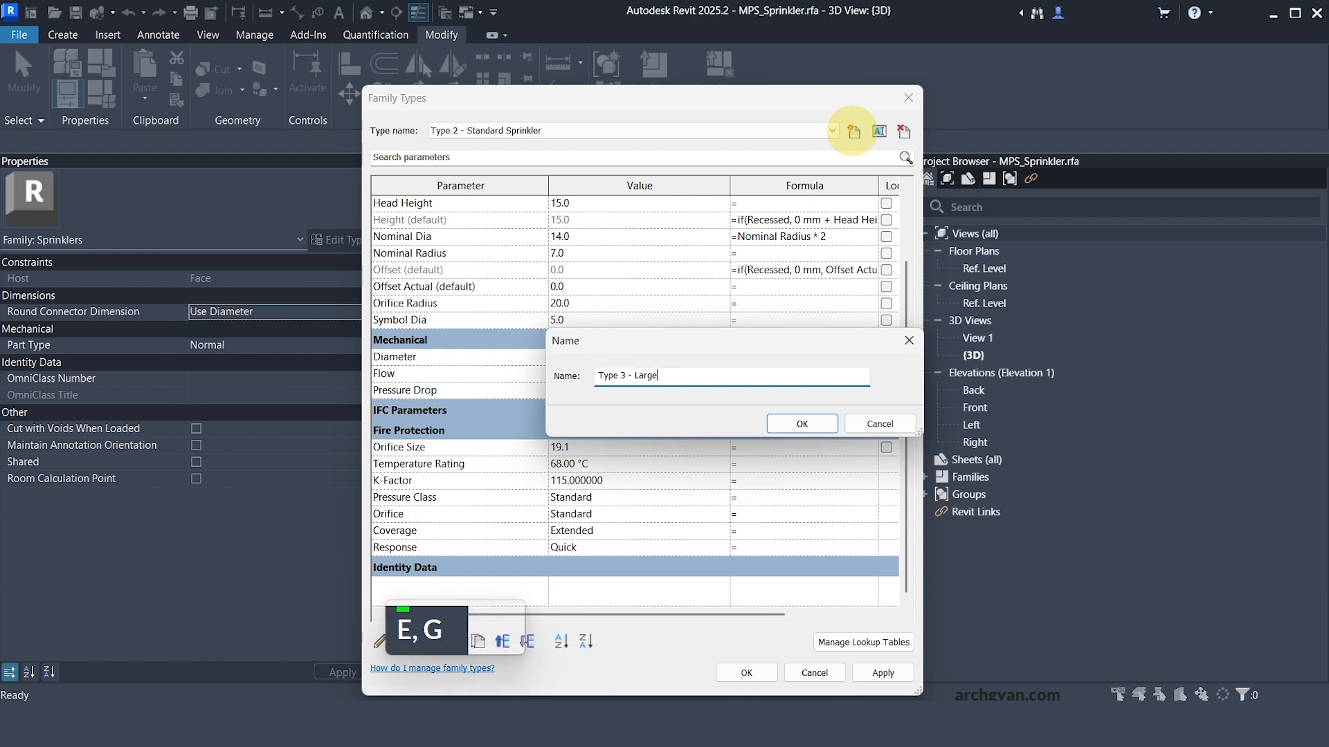
key(Return)
- Set the large sprinkler type's Temperature Rating to 93 °C, Orifice Size to 25.4 and K-Factor to 160 under Fire Protection
click(615, 462)
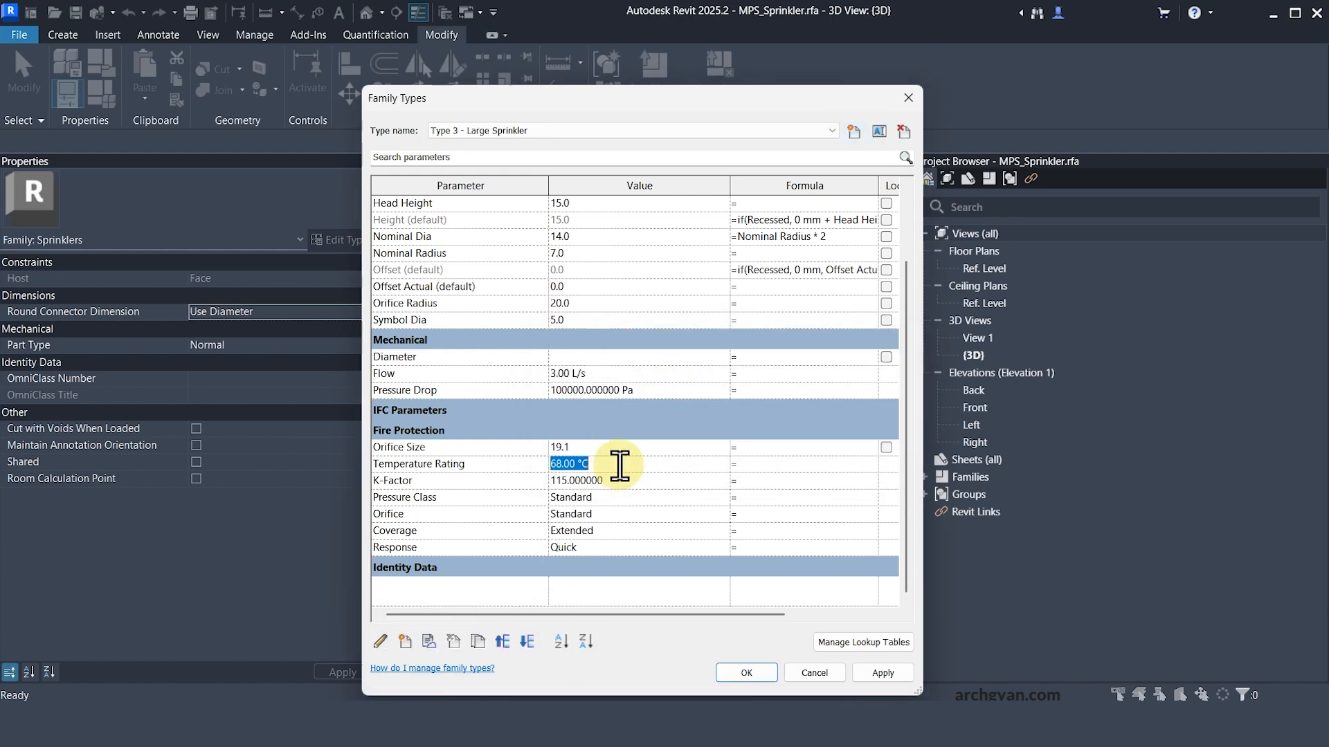
text(93)
click(614, 445)
text(25.4)
key(Return)
click(636, 480)
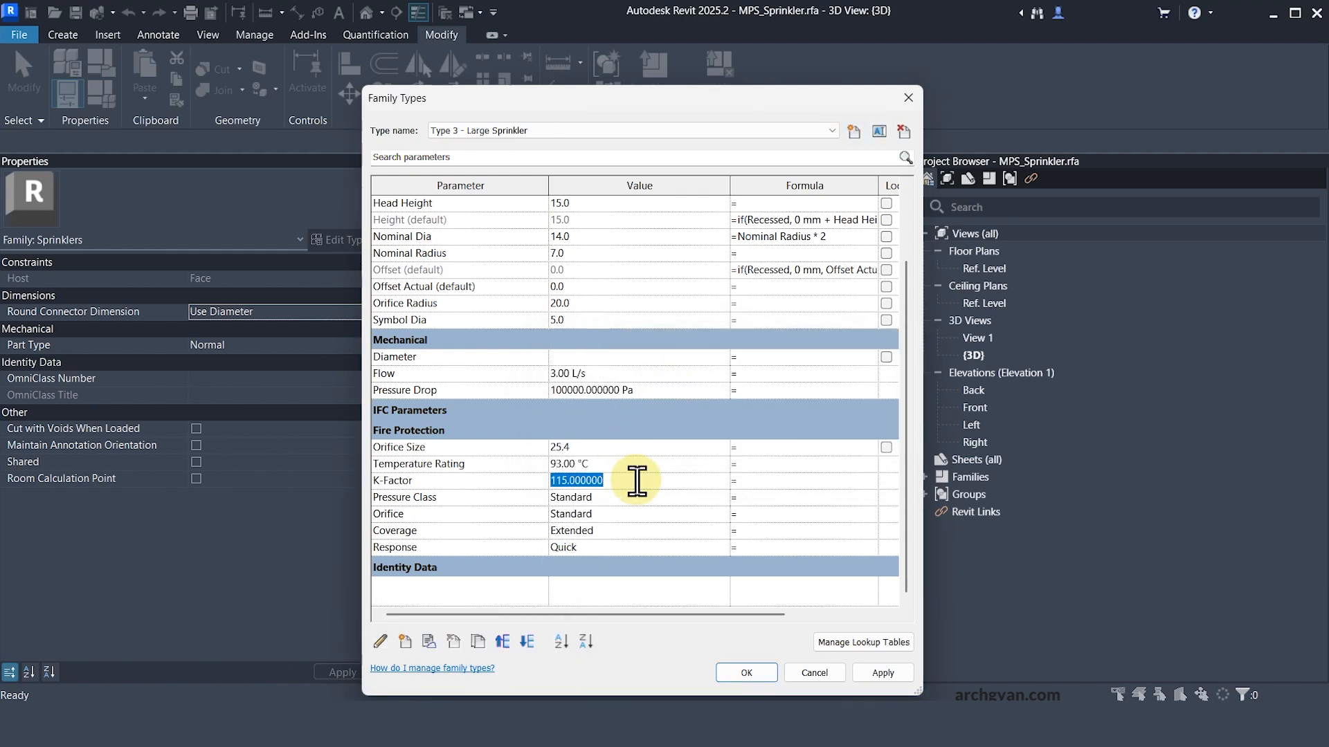
text(160)
key(Return)
- Set the large sprinkler type's Pressure Class to High Pressure, Orifice to Extra Large, Coverage to Extended and Response to Quick
click(722, 497)
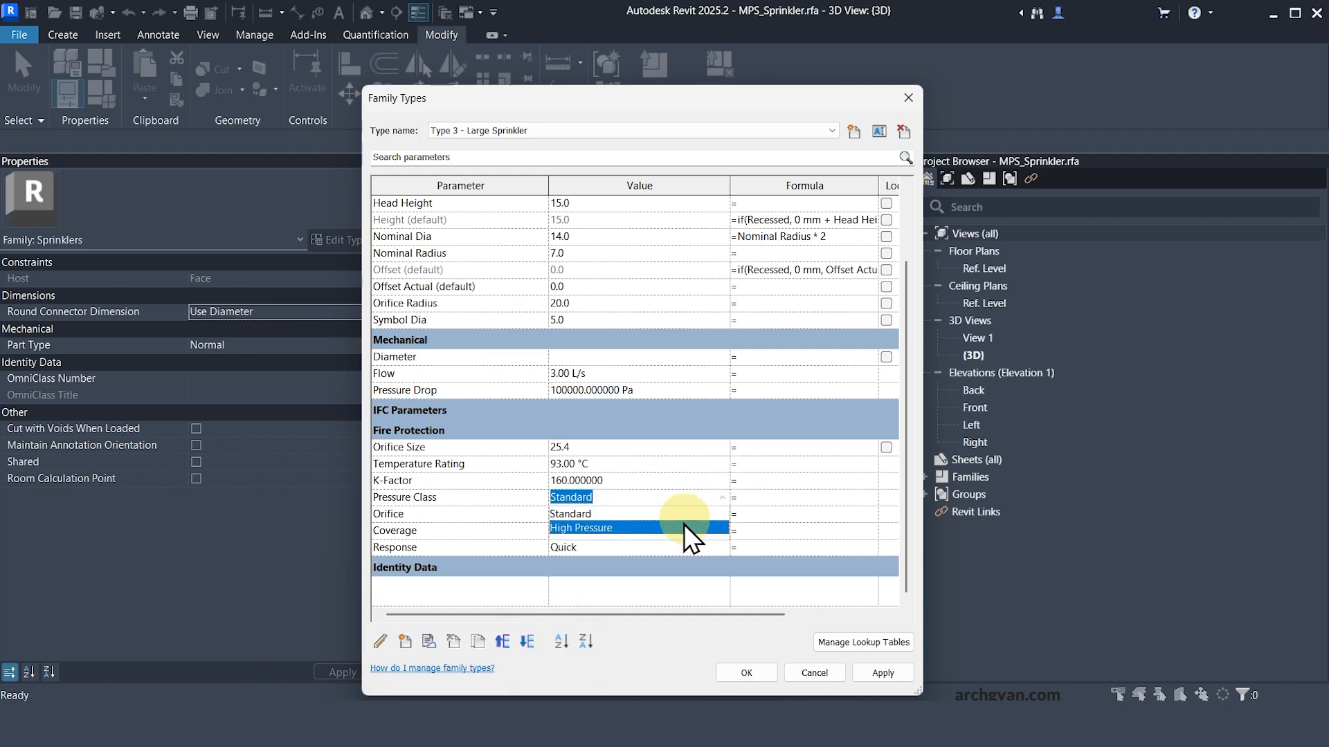
click(683, 527)
click(722, 514)
click(678, 558)
click(722, 531)
click(662, 557)
click(723, 548)
click(670, 577)
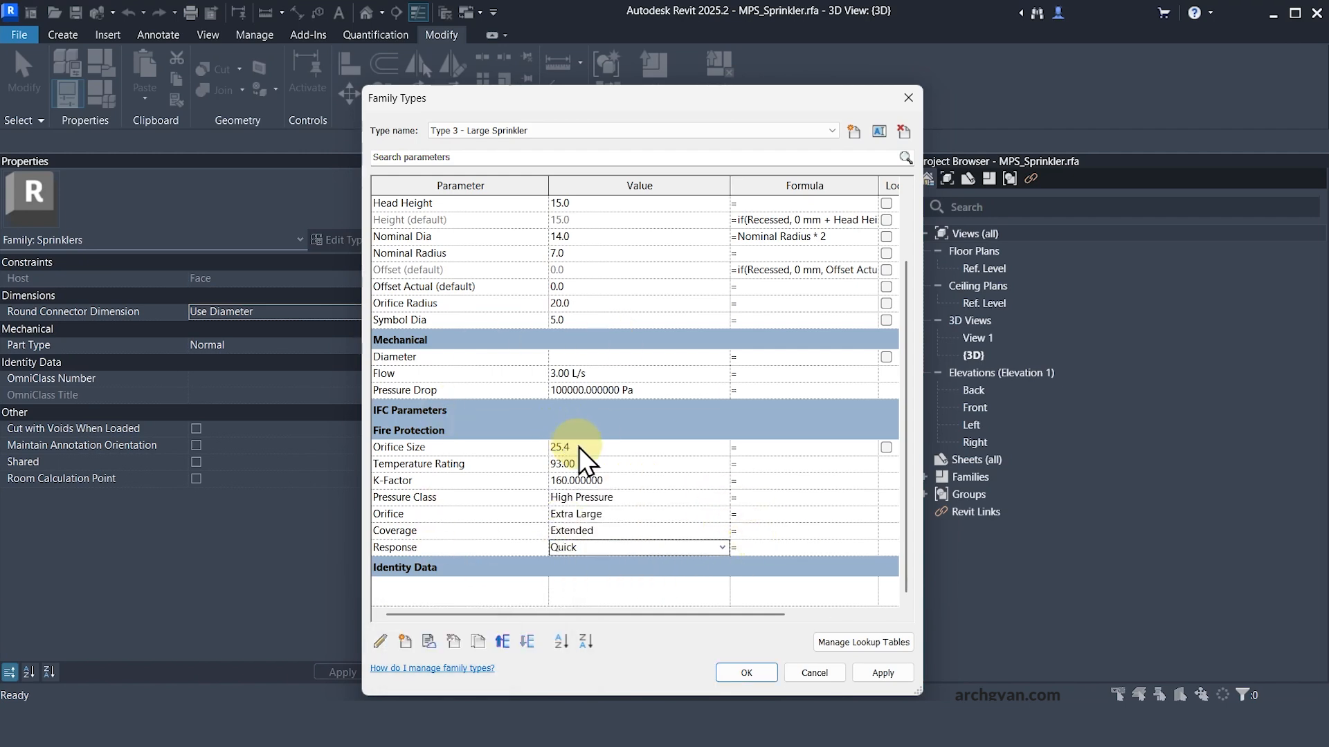
- Drive Nominal Radius with the formula Orifice Size / 2 and accept the family type changes
scroll(615, 459, up, 3)
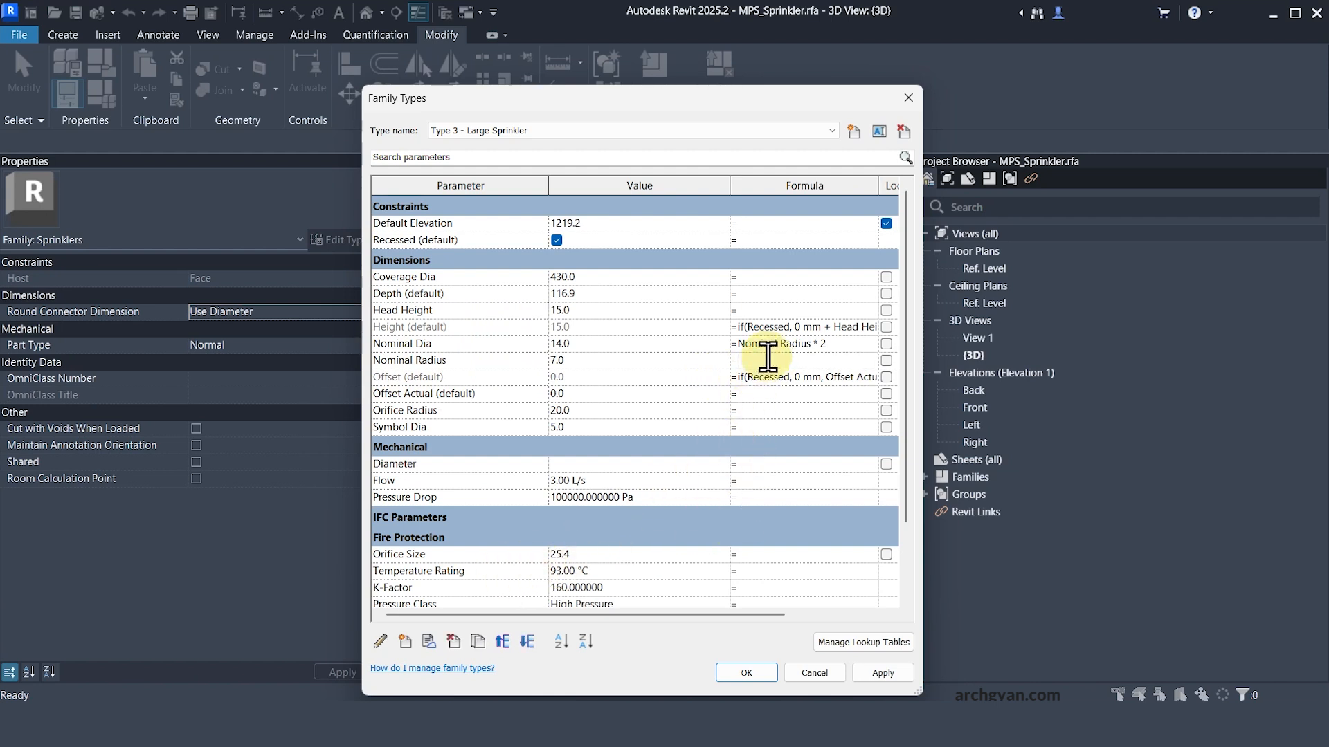
text(Orif)
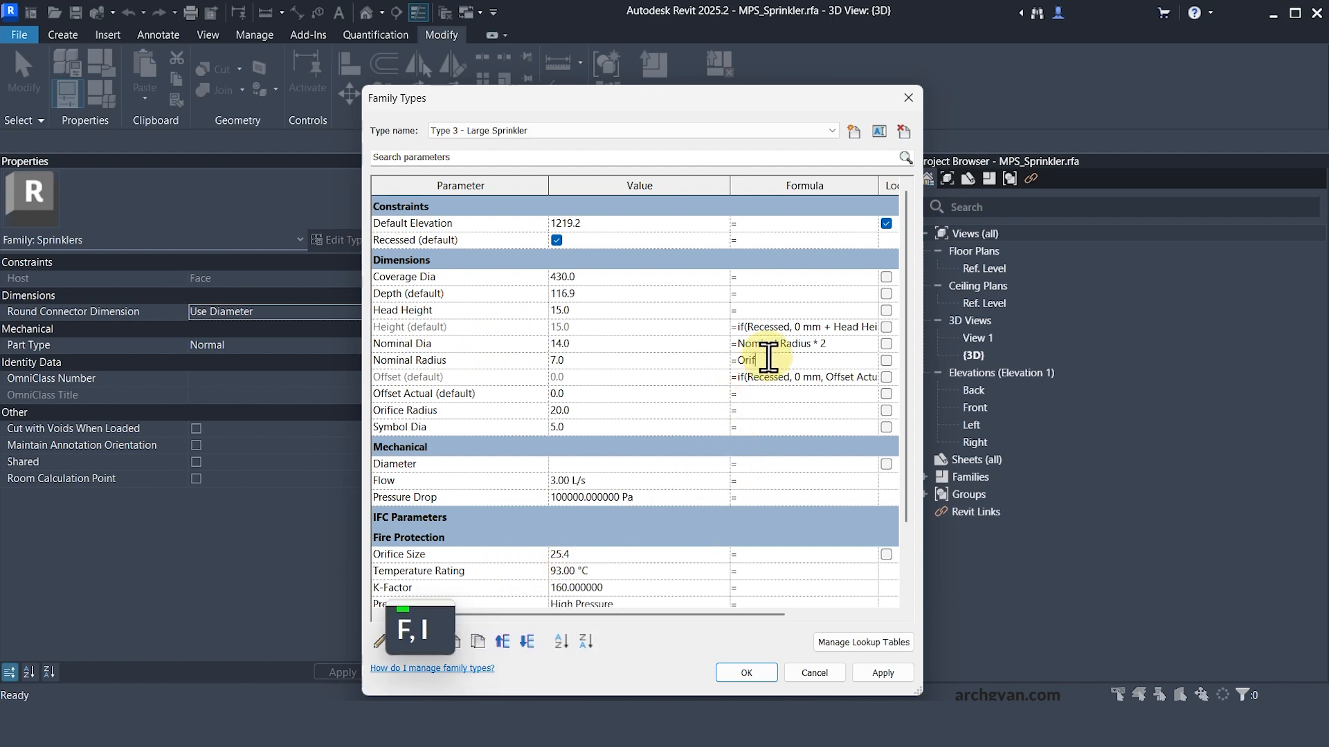
text(ice Size / 2)
key(Return)
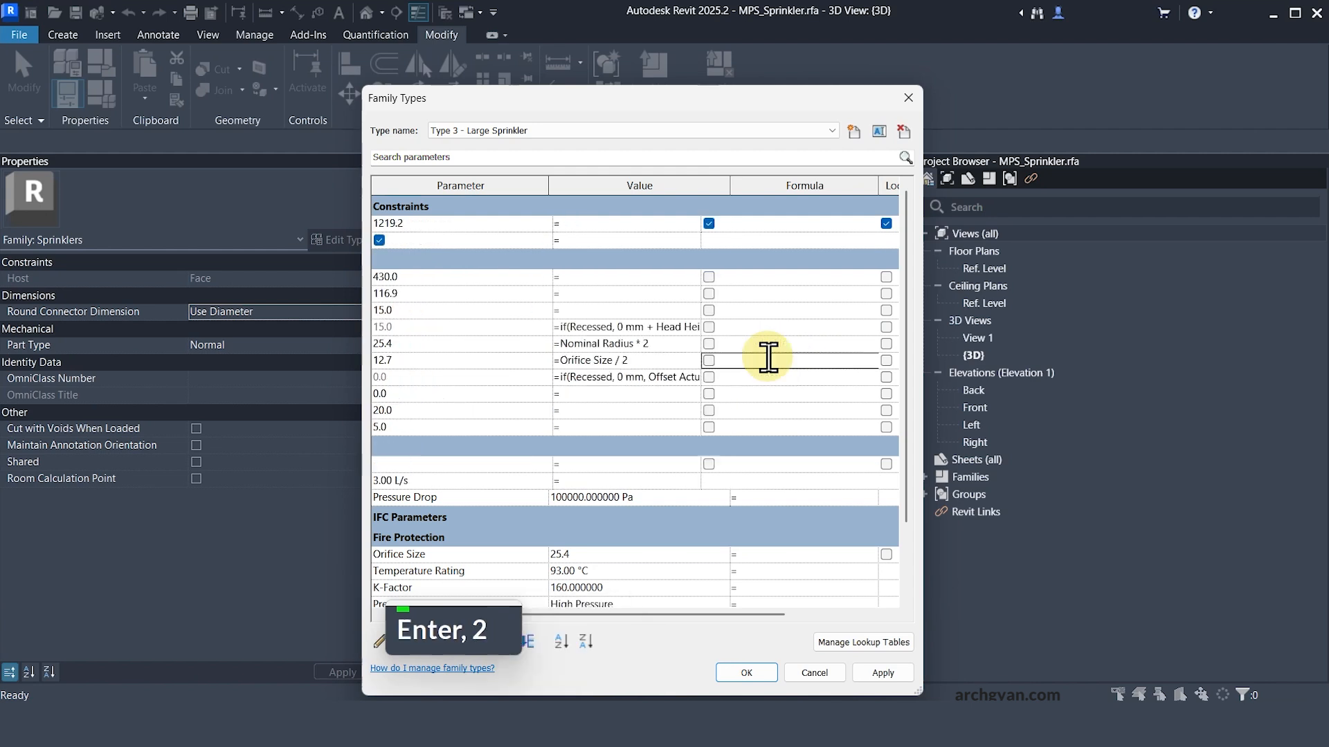
drag(667, 615, 438, 530)
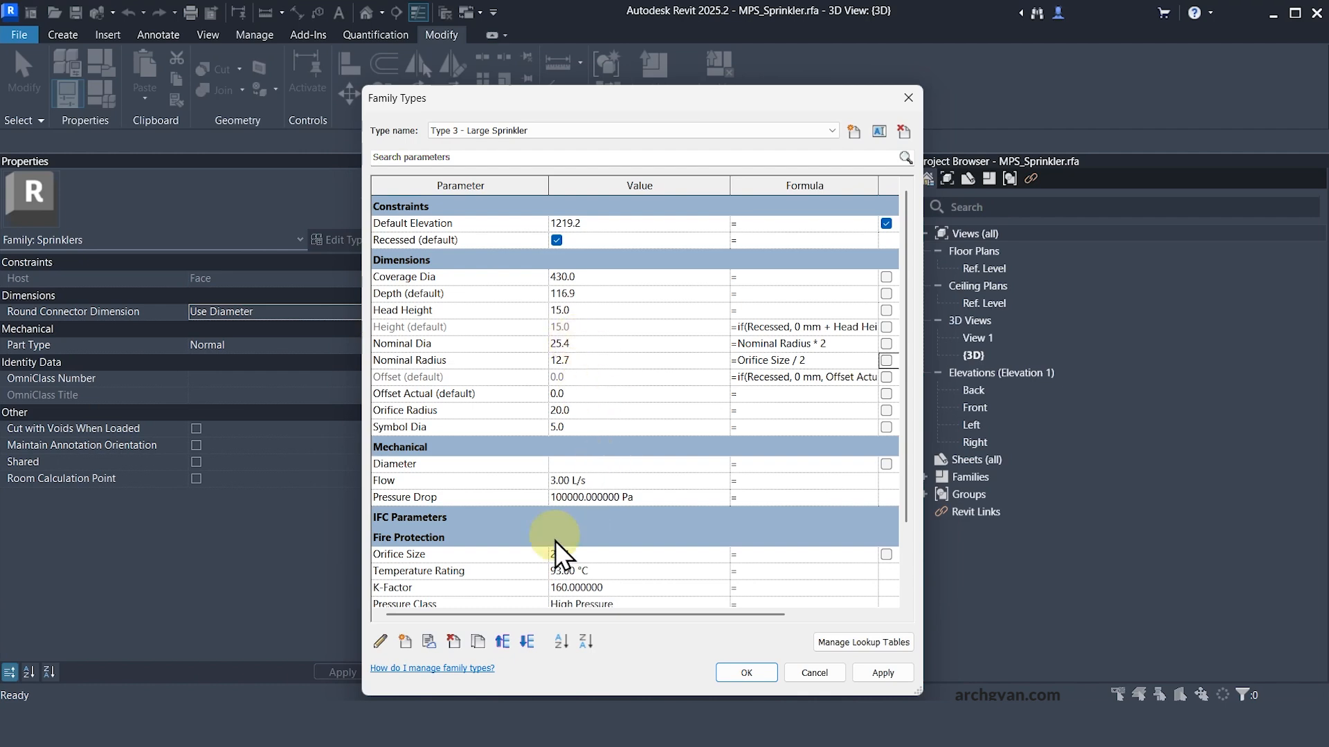
click(743, 674)
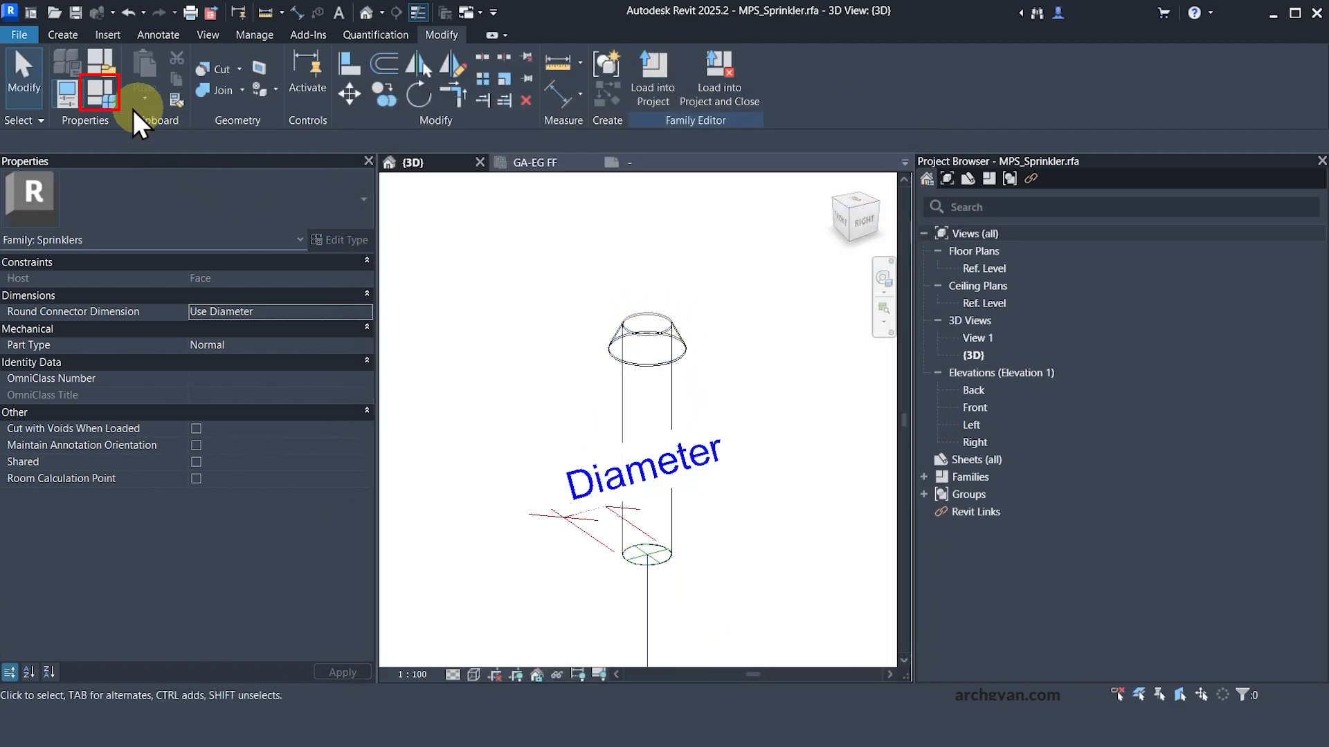
- Make "Type 1 - Small Sprinkler" the current family type and apply it to the 3D model
click(101, 100)
drag(676, 103, 322, 73)
click(255, 109)
click(238, 119)
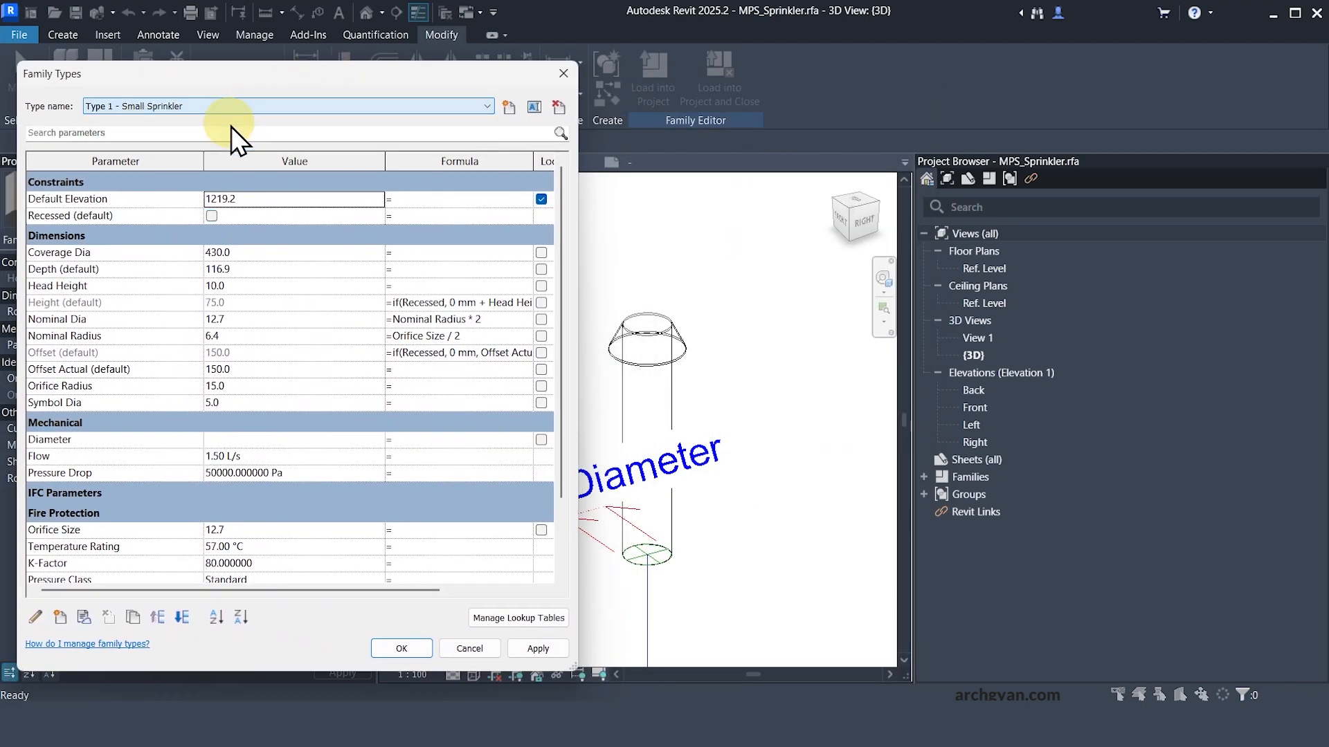
click(521, 654)
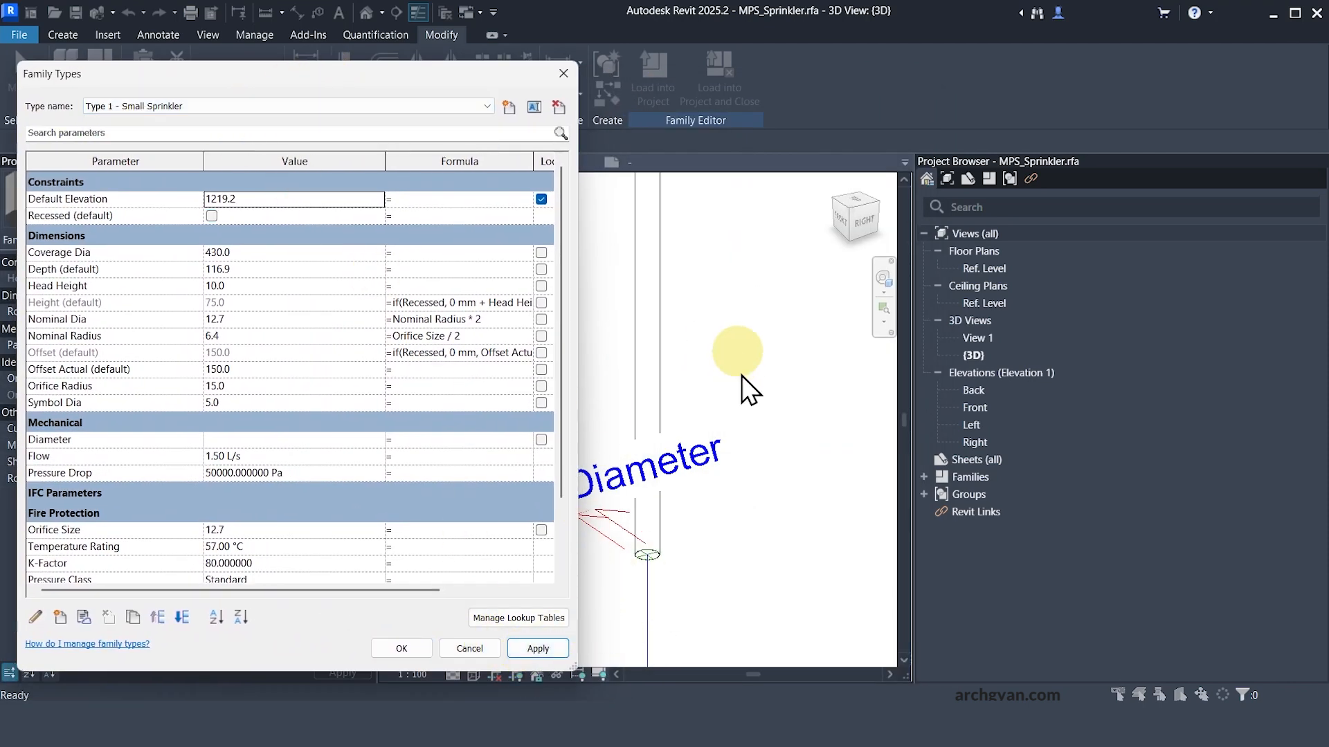
click(401, 648)
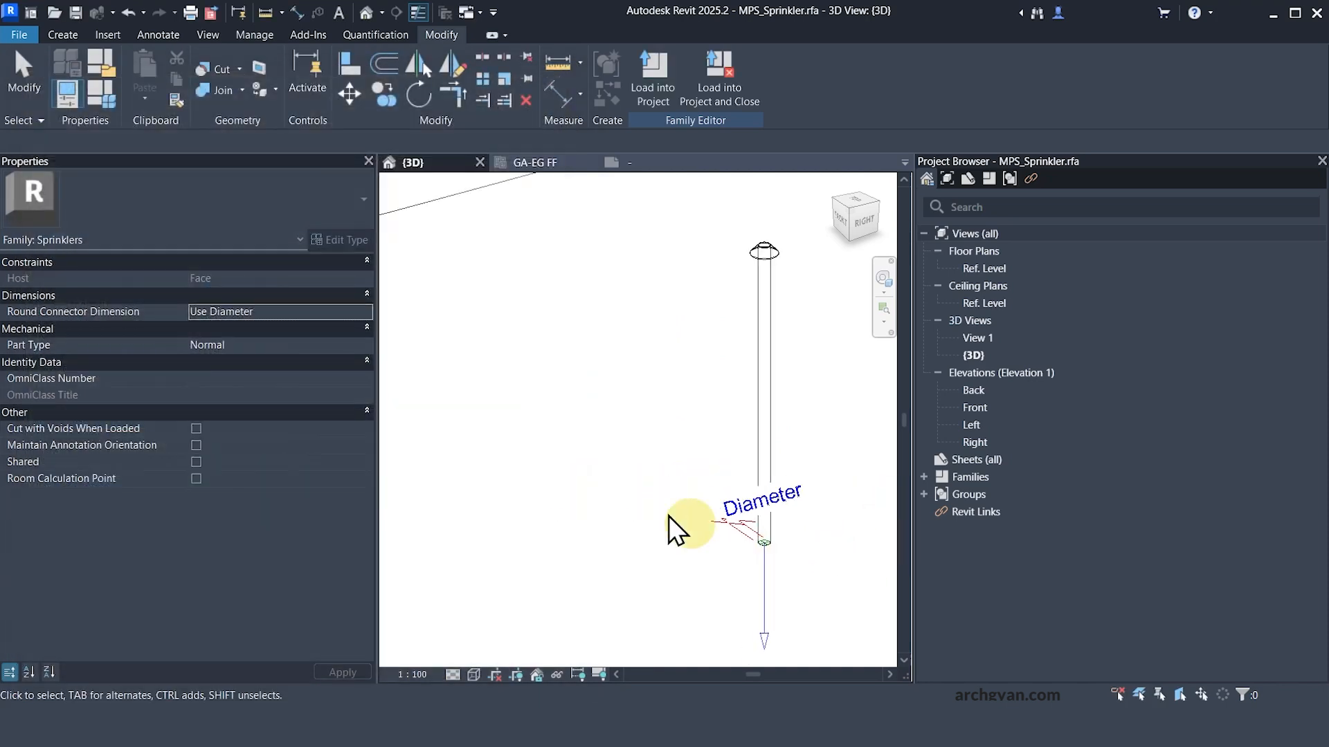
- Set the small sprinkler type's Depth parameter to 50 mm in the family types
click(100, 92)
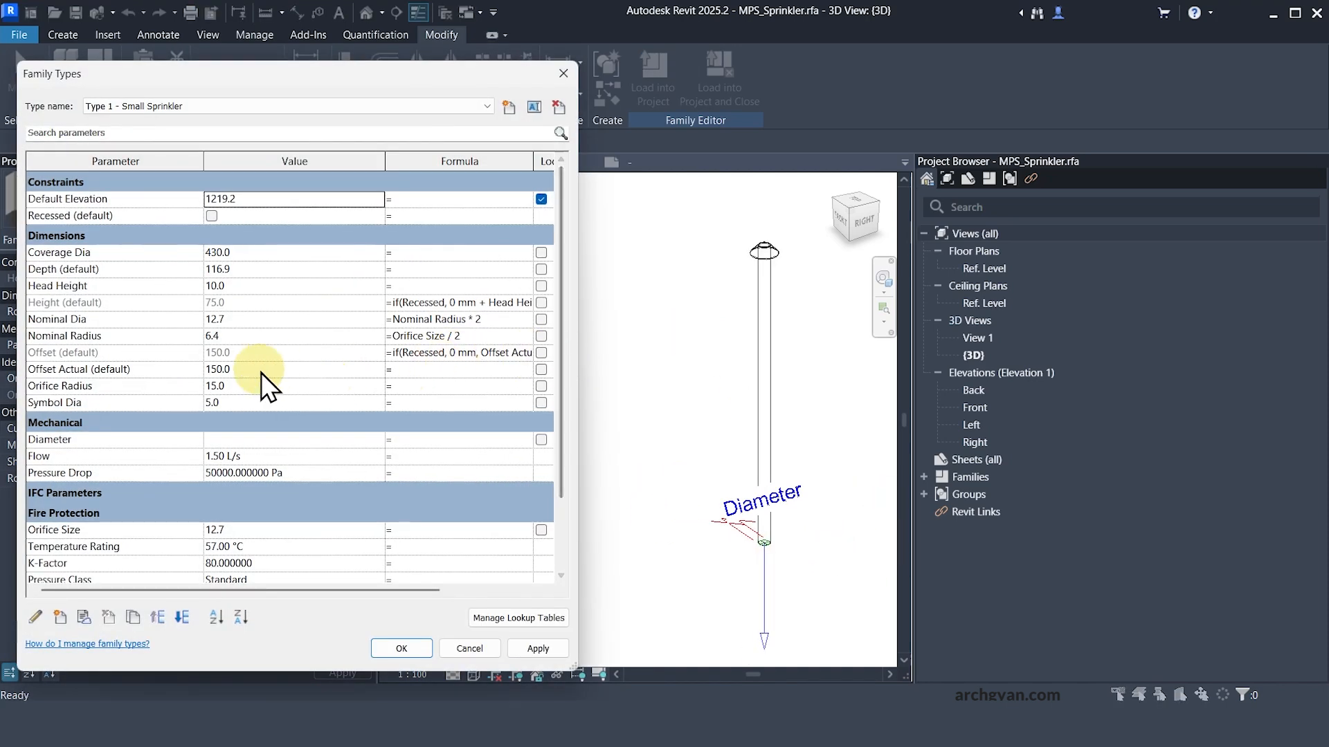
click(261, 270)
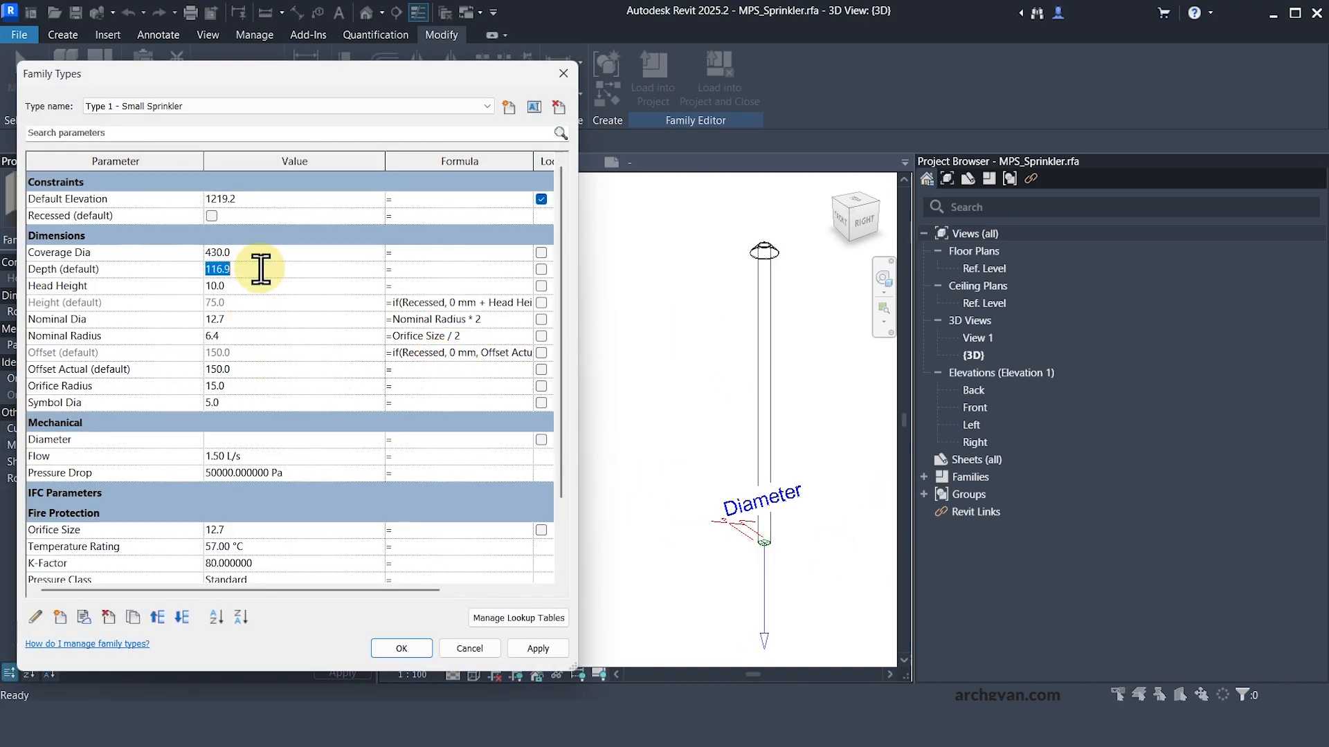
text(50)
key(Return)
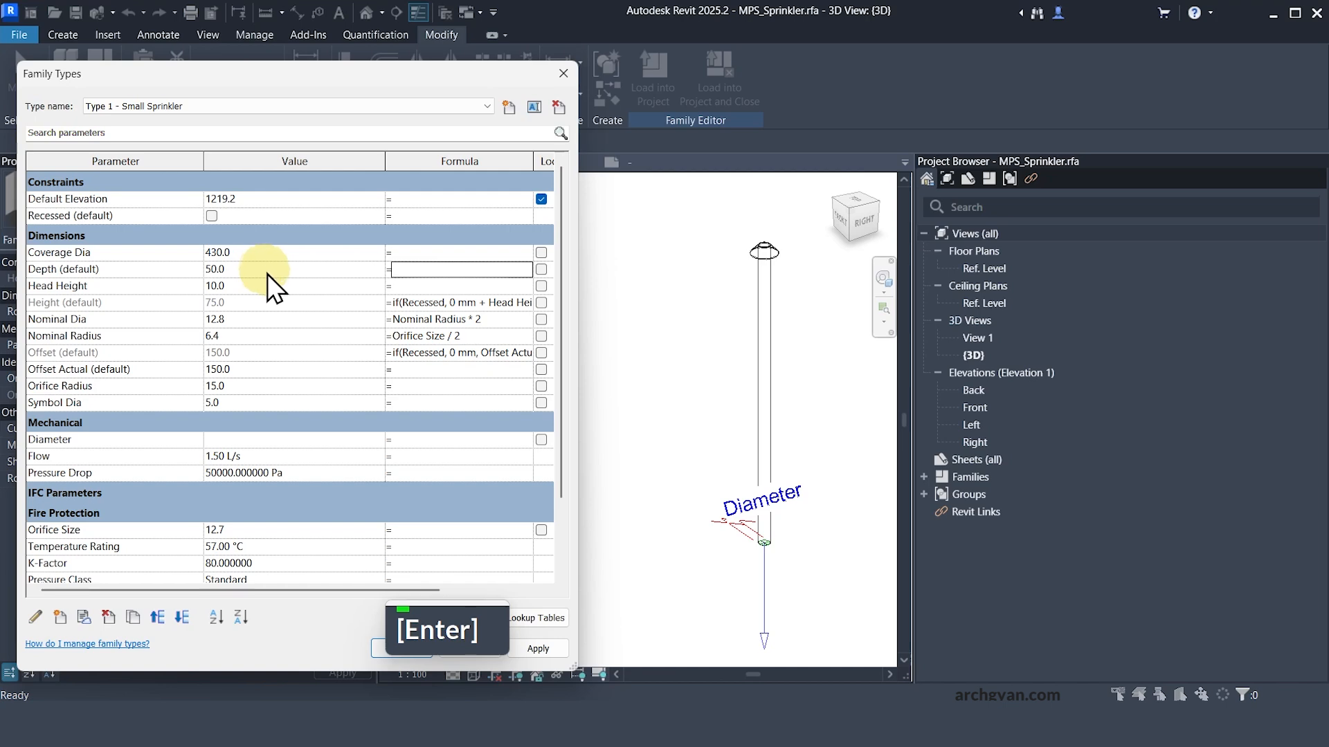
- Add a Length type parameter named Height Actual under Dimensions and set its value to 50 mm
drag(397, 593, 496, 571)
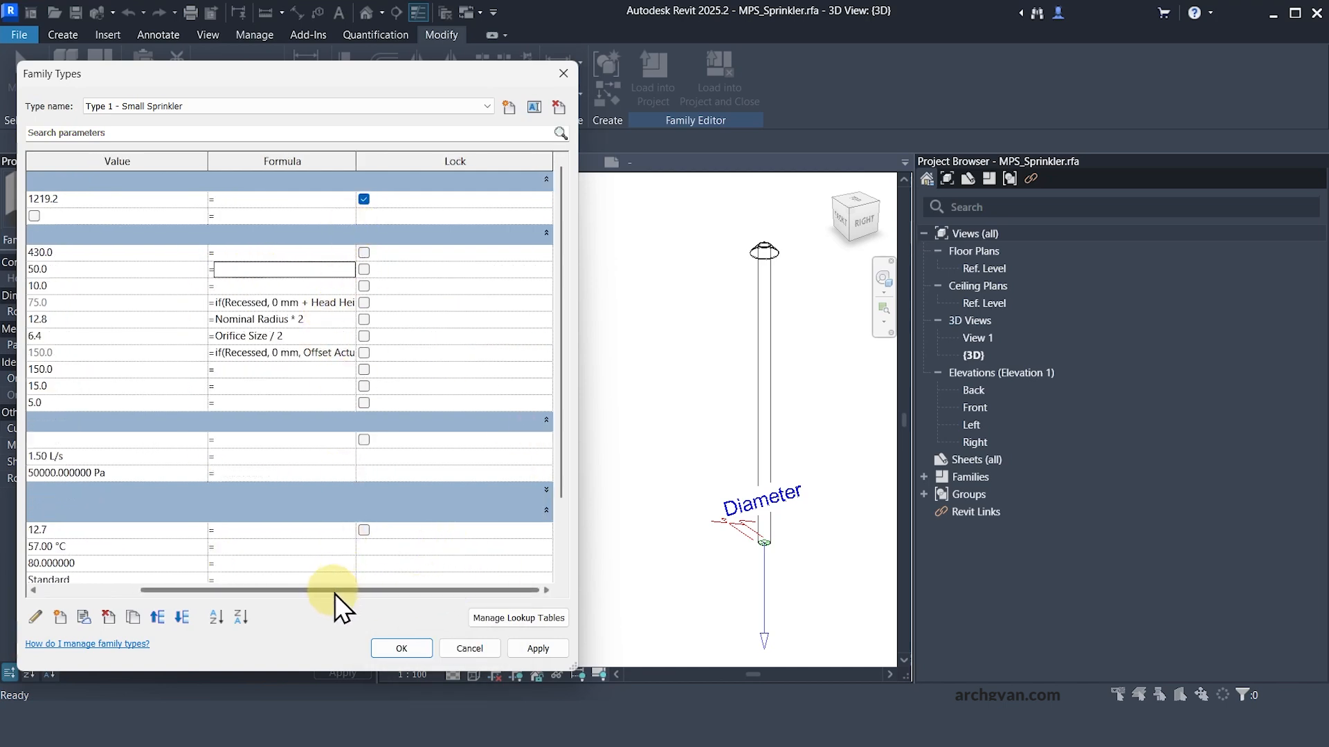
drag(335, 592, 190, 578)
click(412, 302)
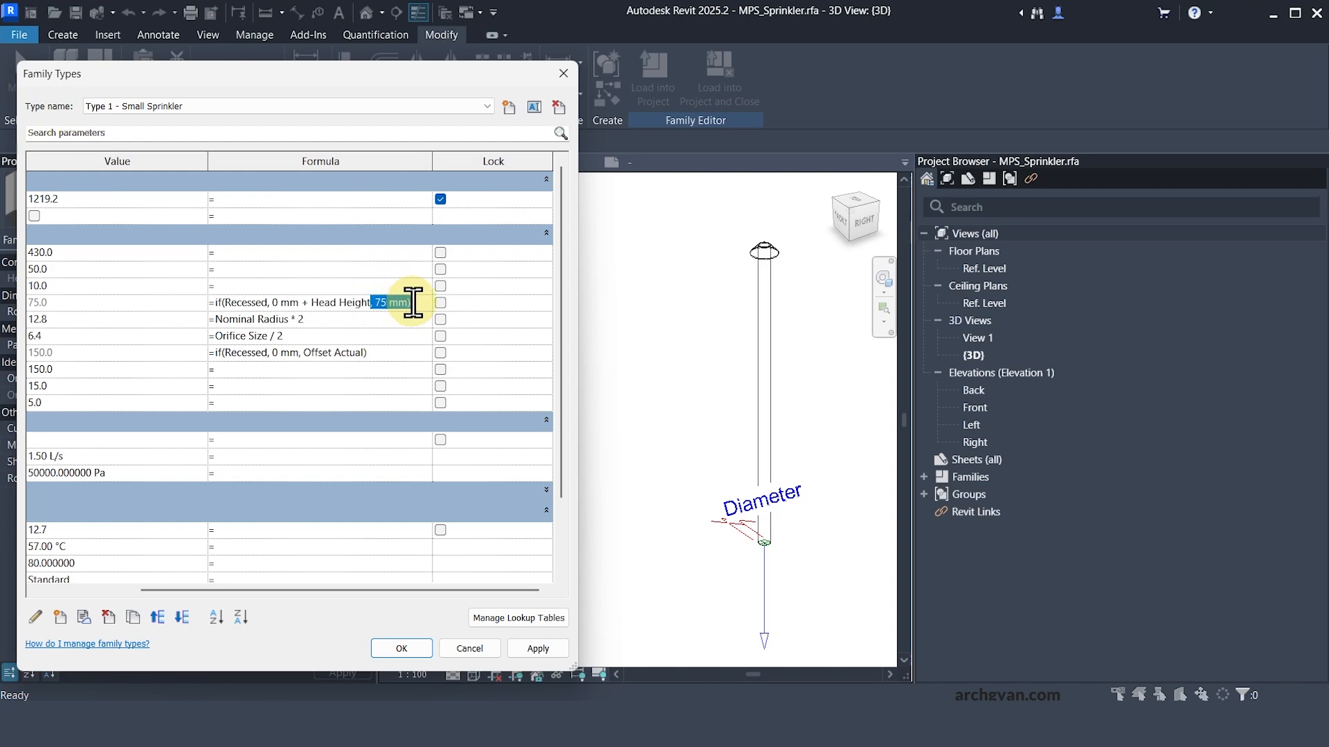
drag(327, 592, 159, 592)
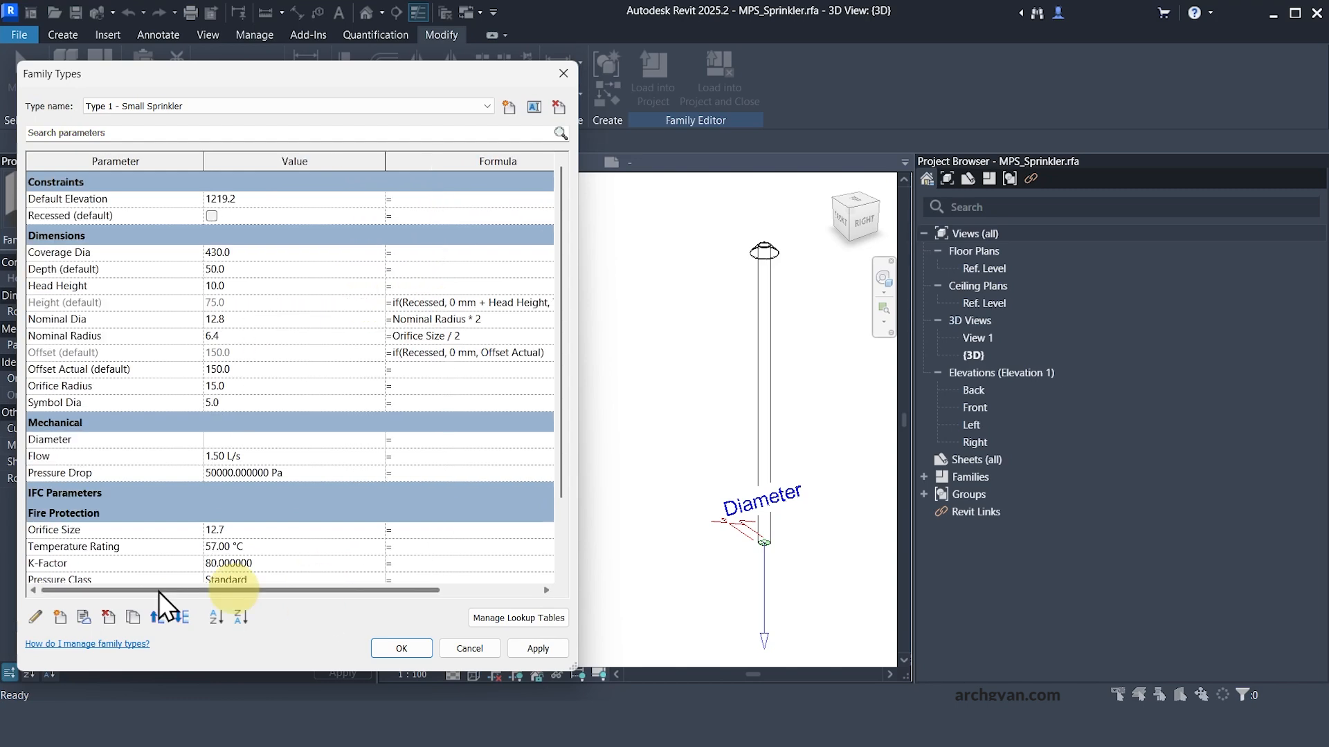
click(58, 617)
text(H)
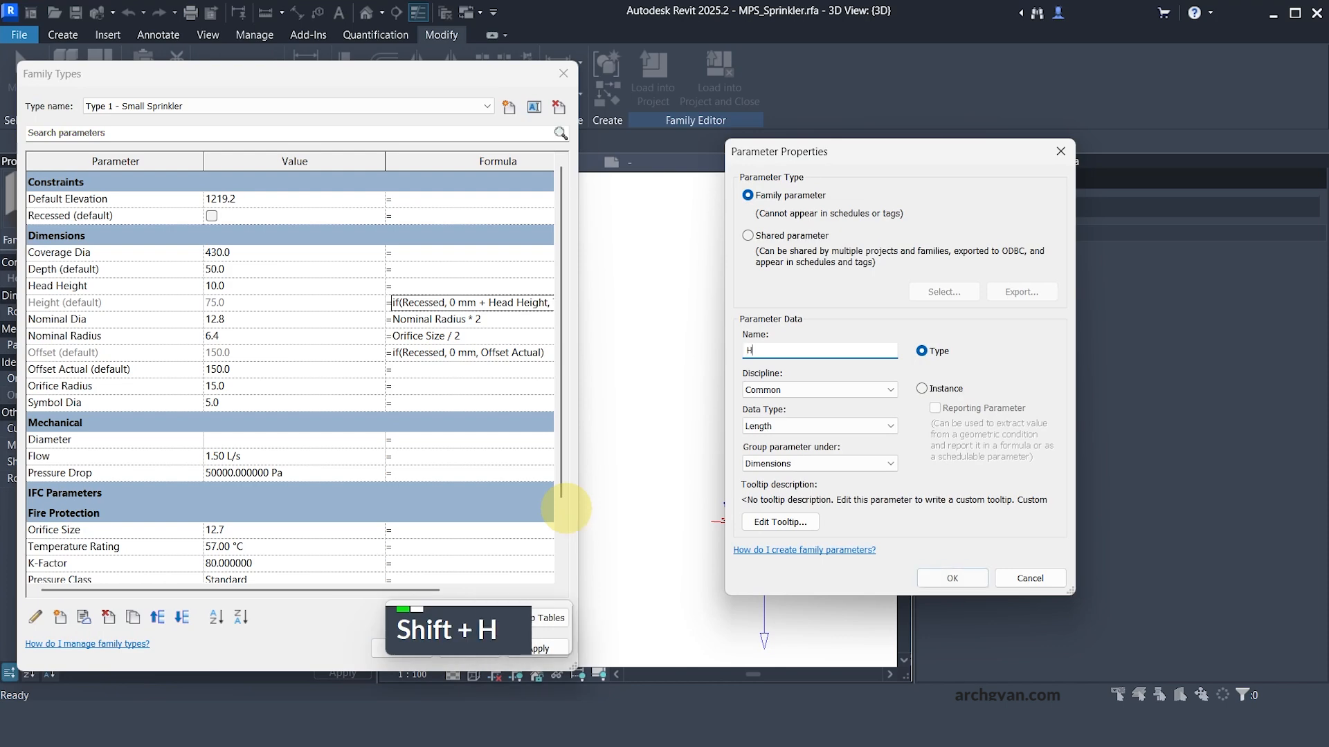
text(eight Actual)
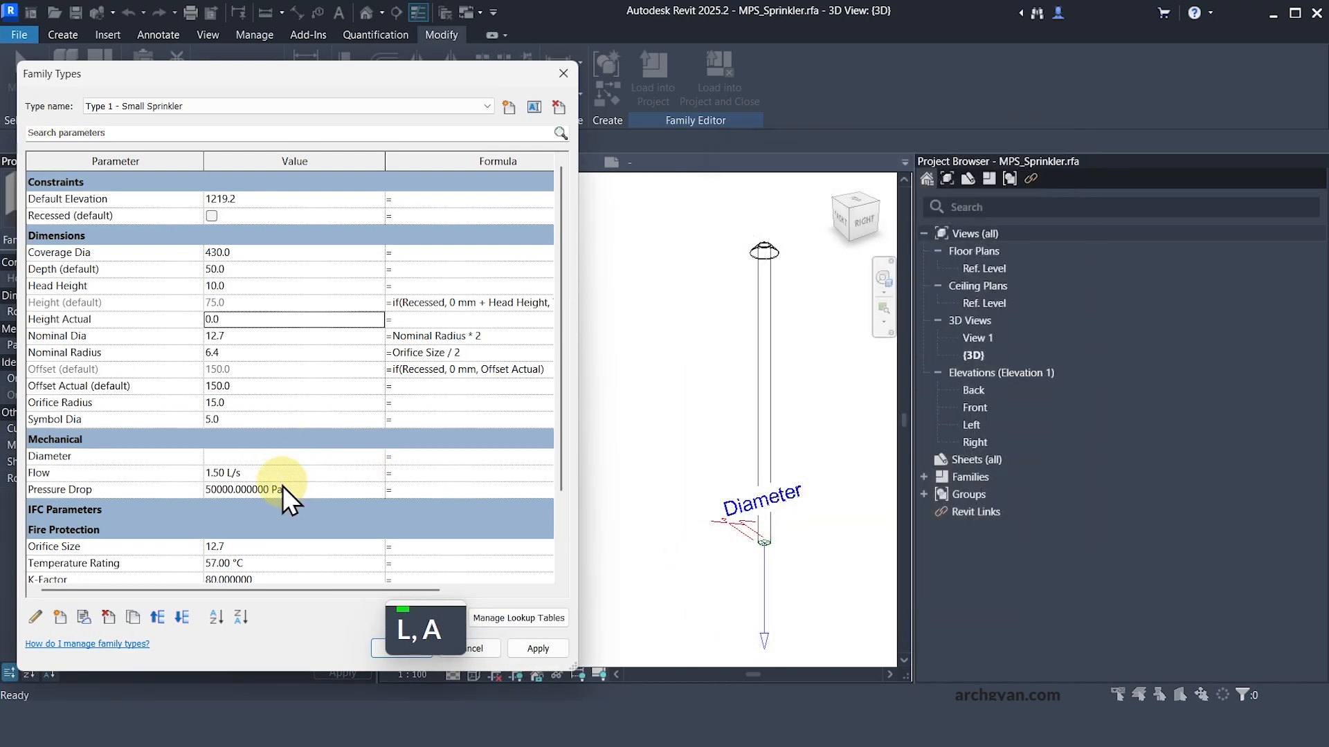
text(50)
key(Return)
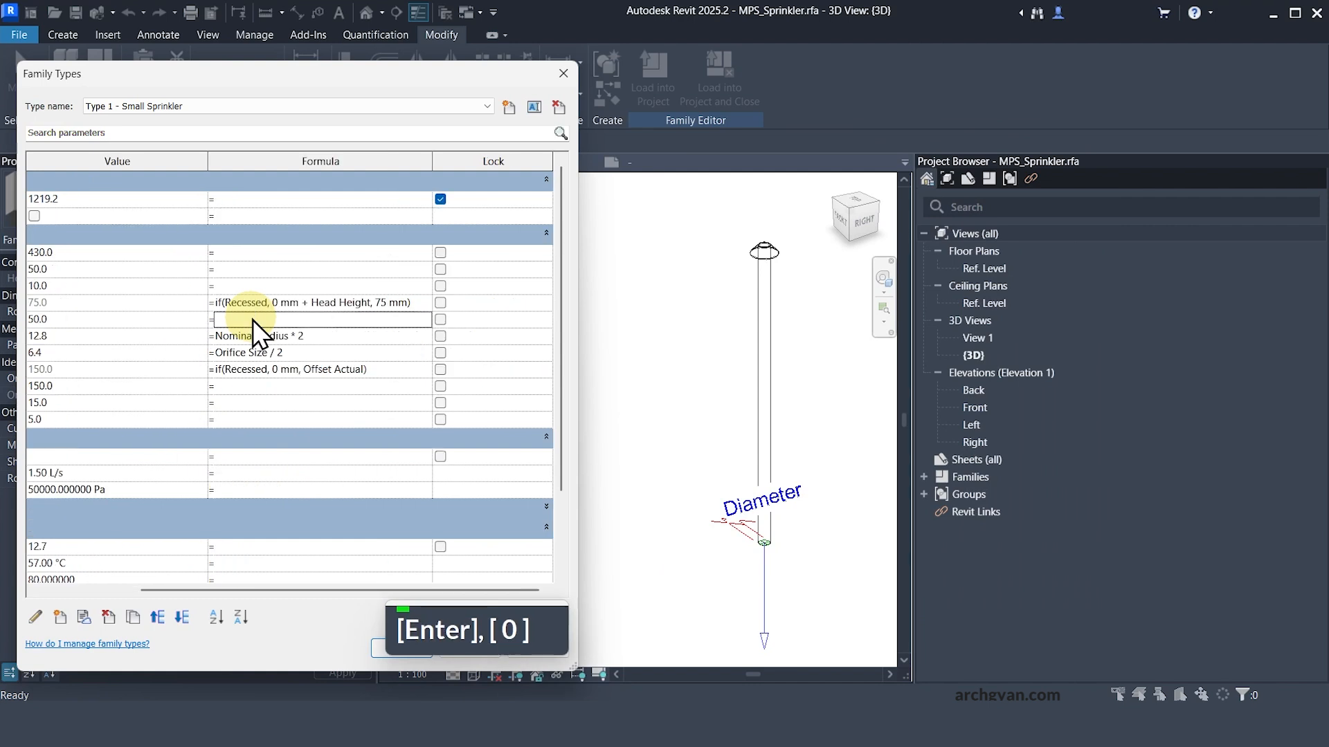
- Replace the fixed 75 mm in the Height formula with Height Actual and apply the change to the model
click(369, 303)
drag(380, 302, 403, 302)
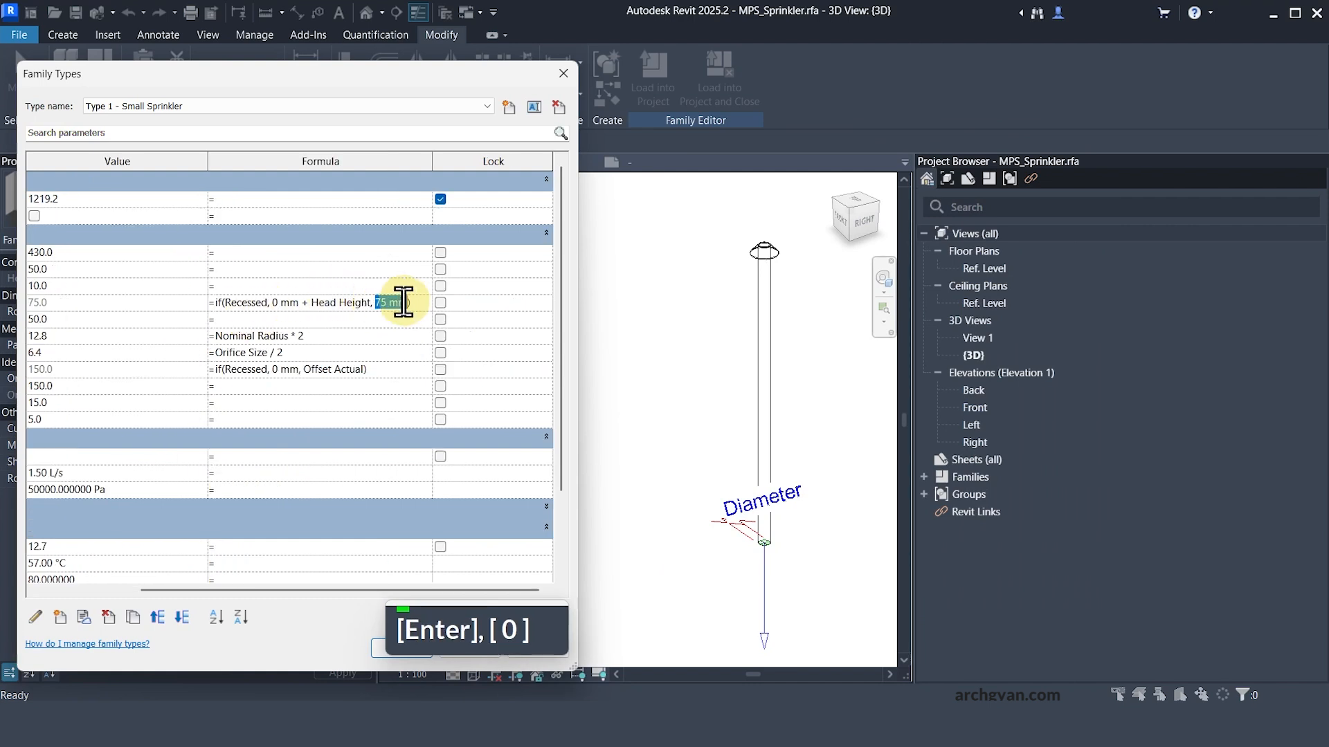
key(shift+Right)
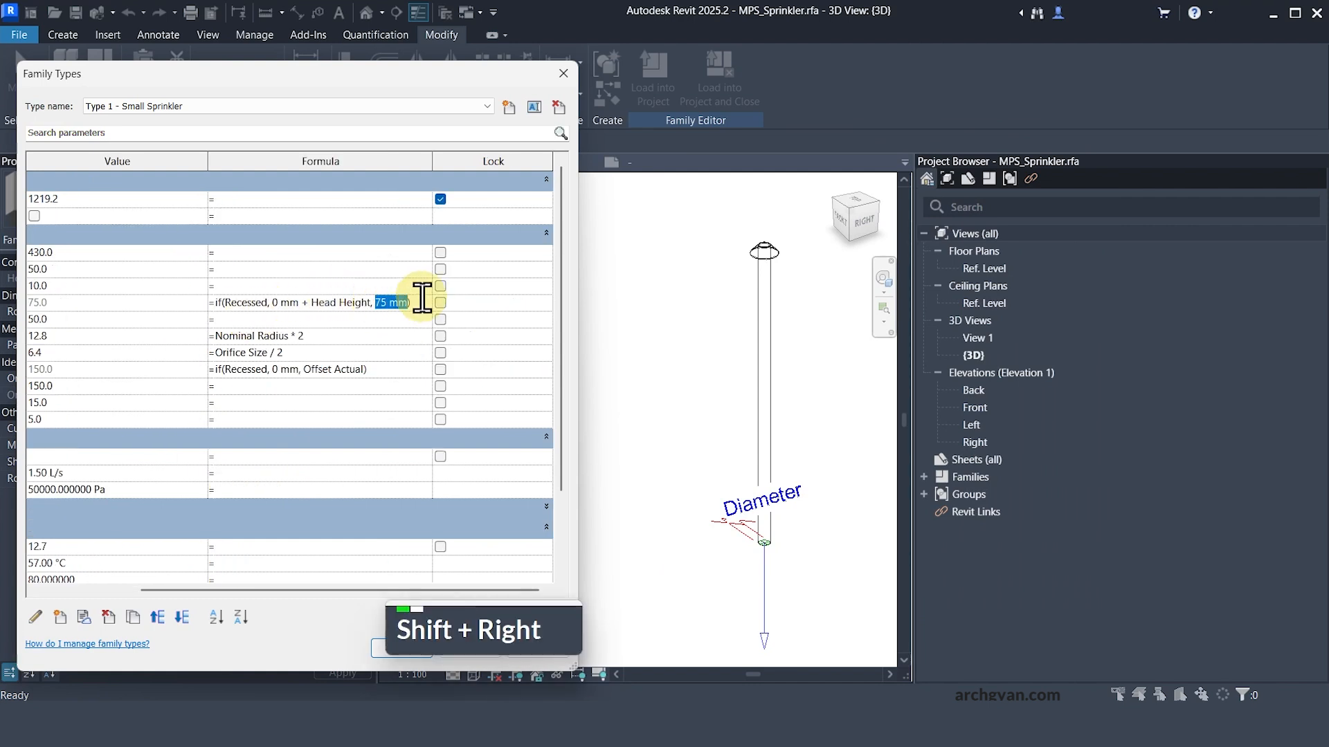
text(Height Actual)
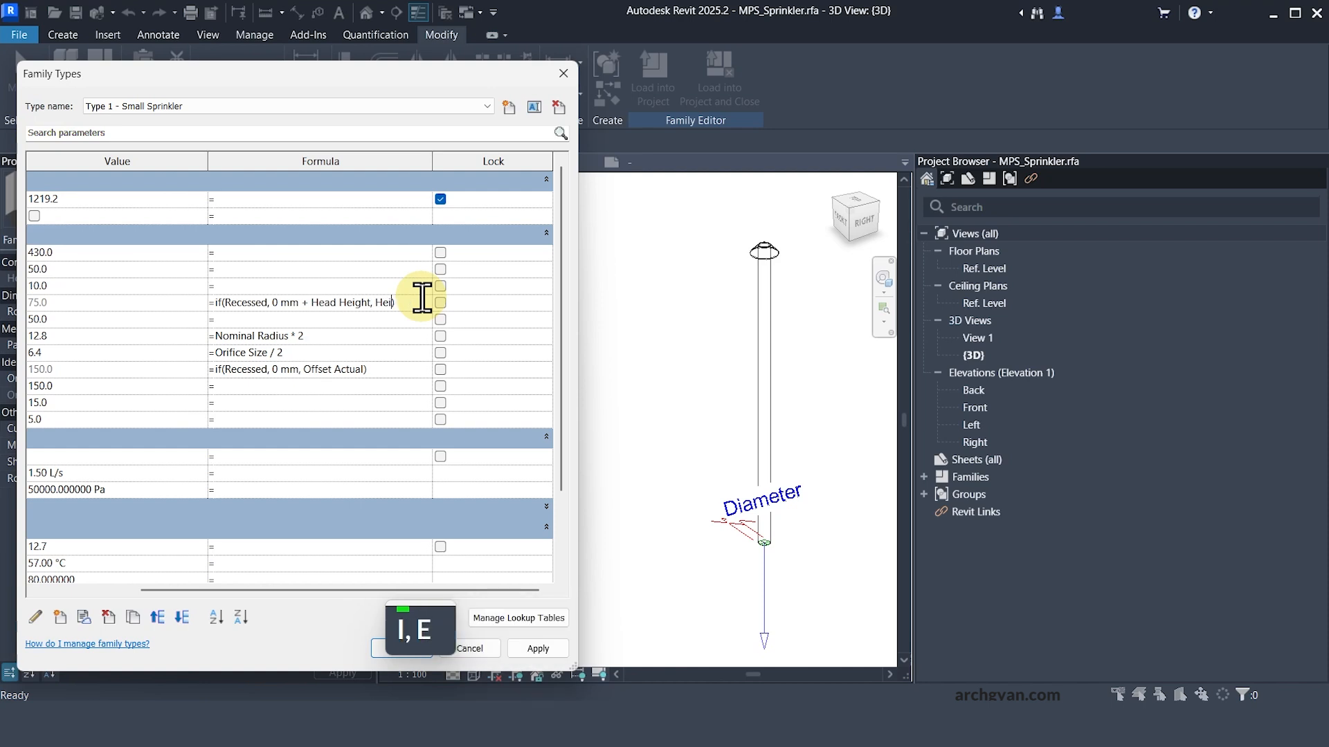
key(Return)
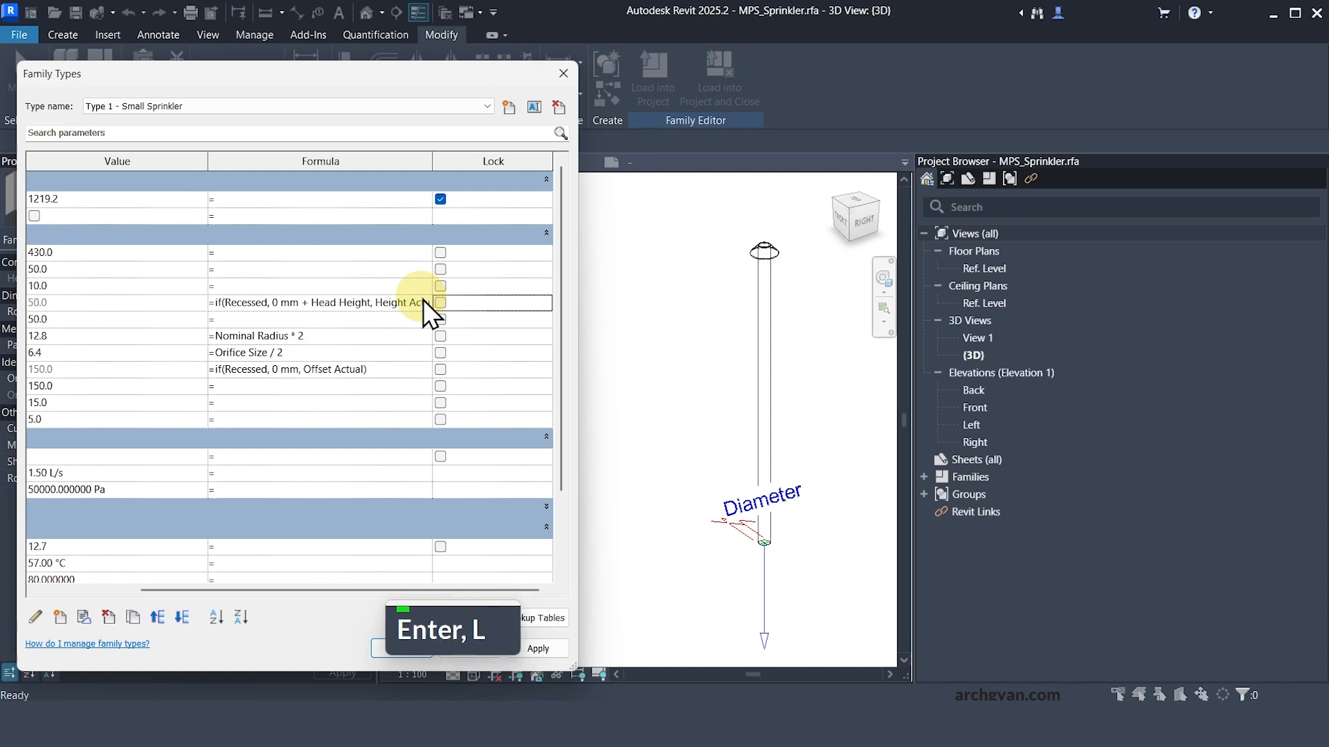
drag(318, 591, 218, 591)
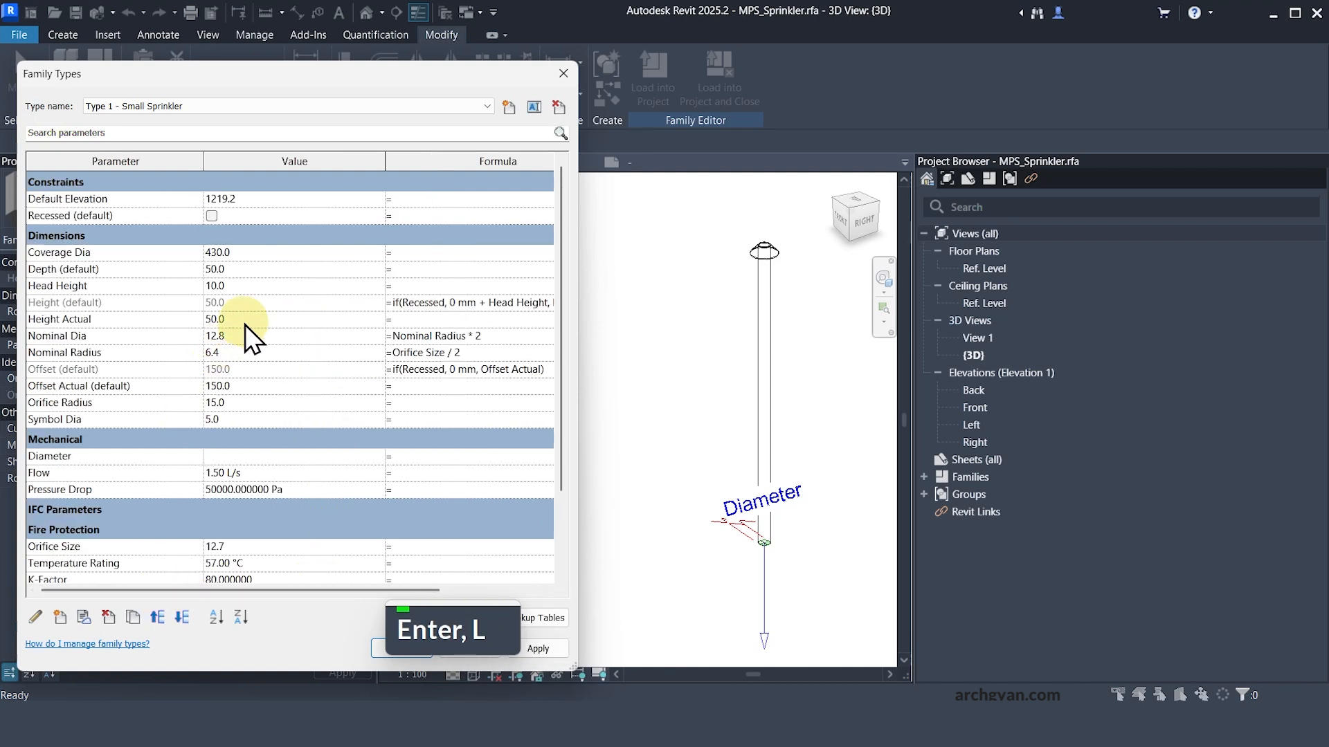
click(538, 650)
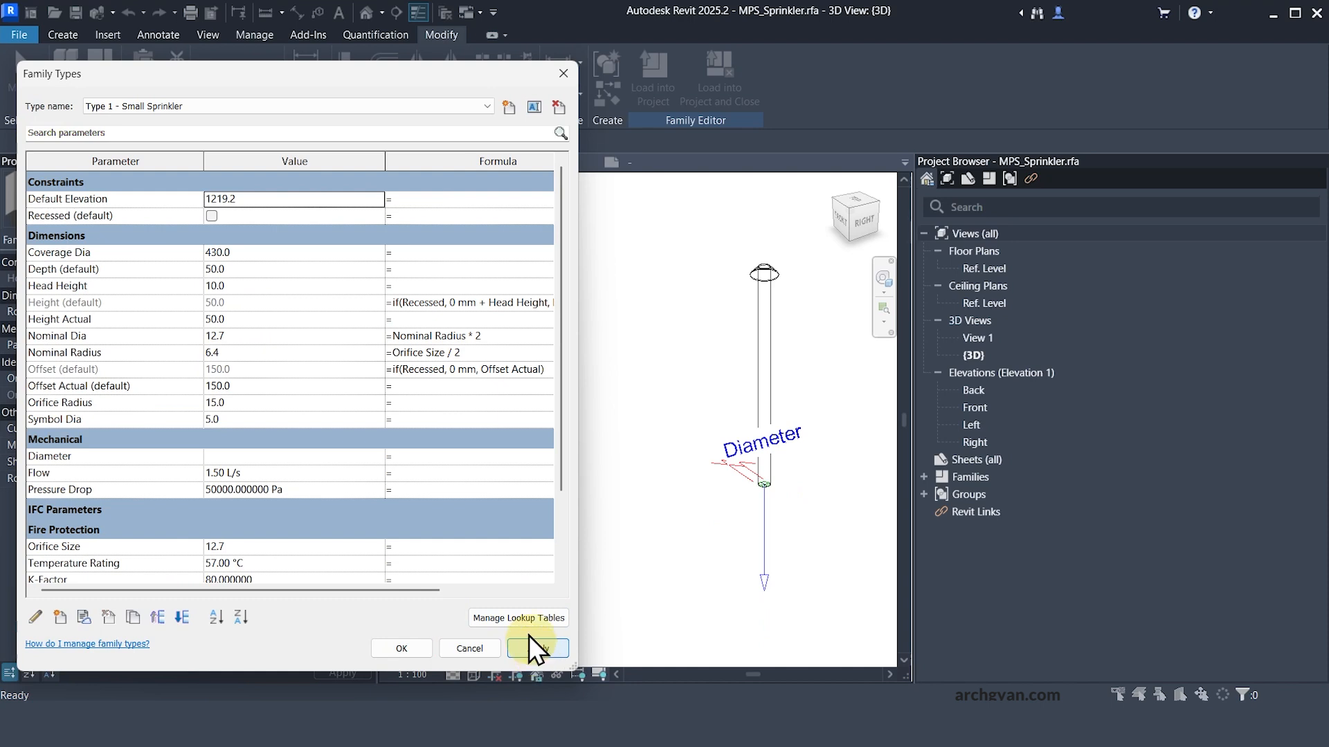
- Turn on Recessed for the small sprinkler type and apply it to the model
click(256, 319)
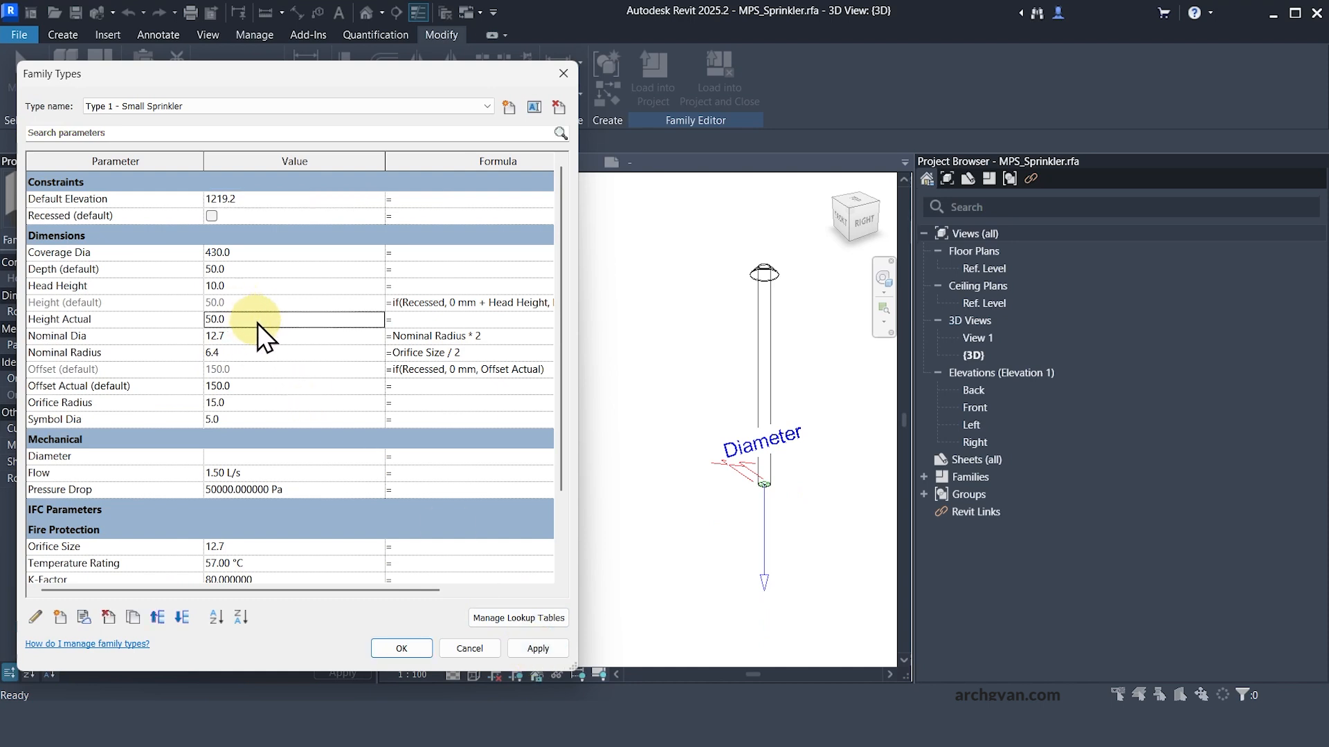
click(177, 109)
click(177, 112)
click(213, 216)
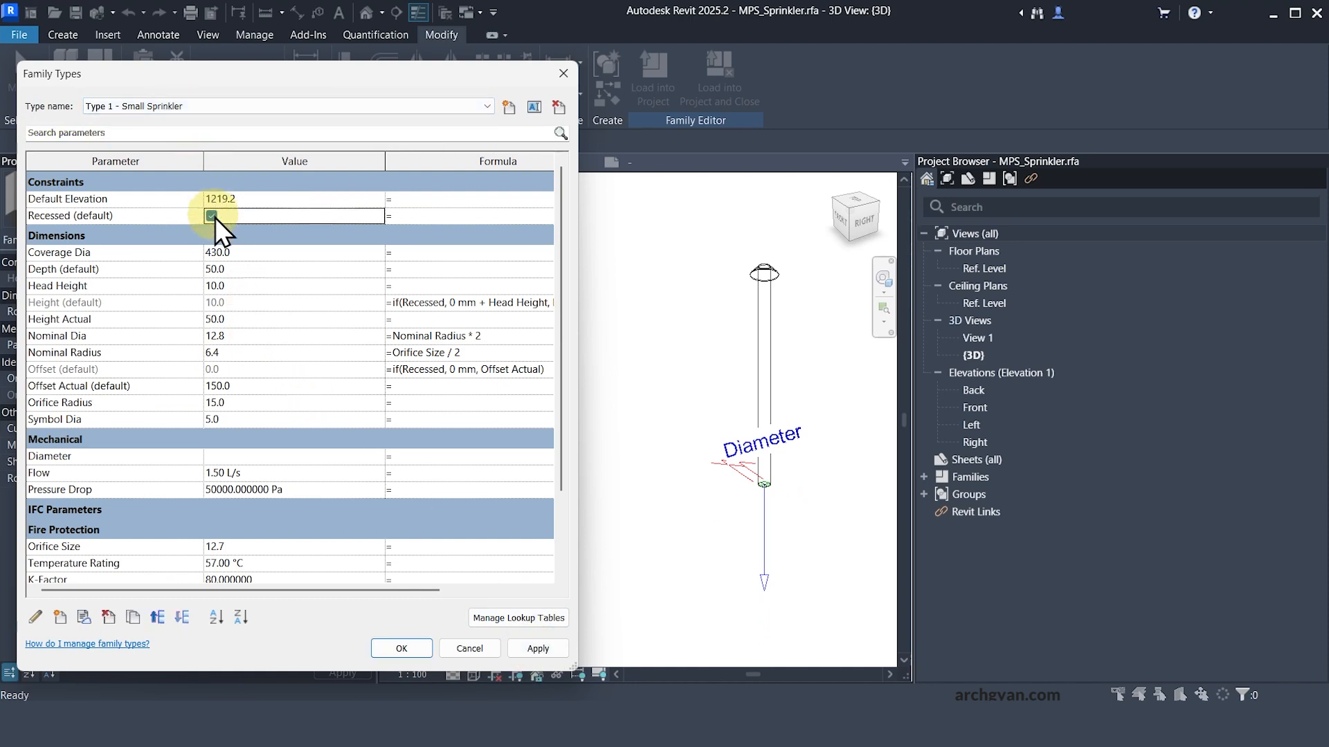
click(531, 650)
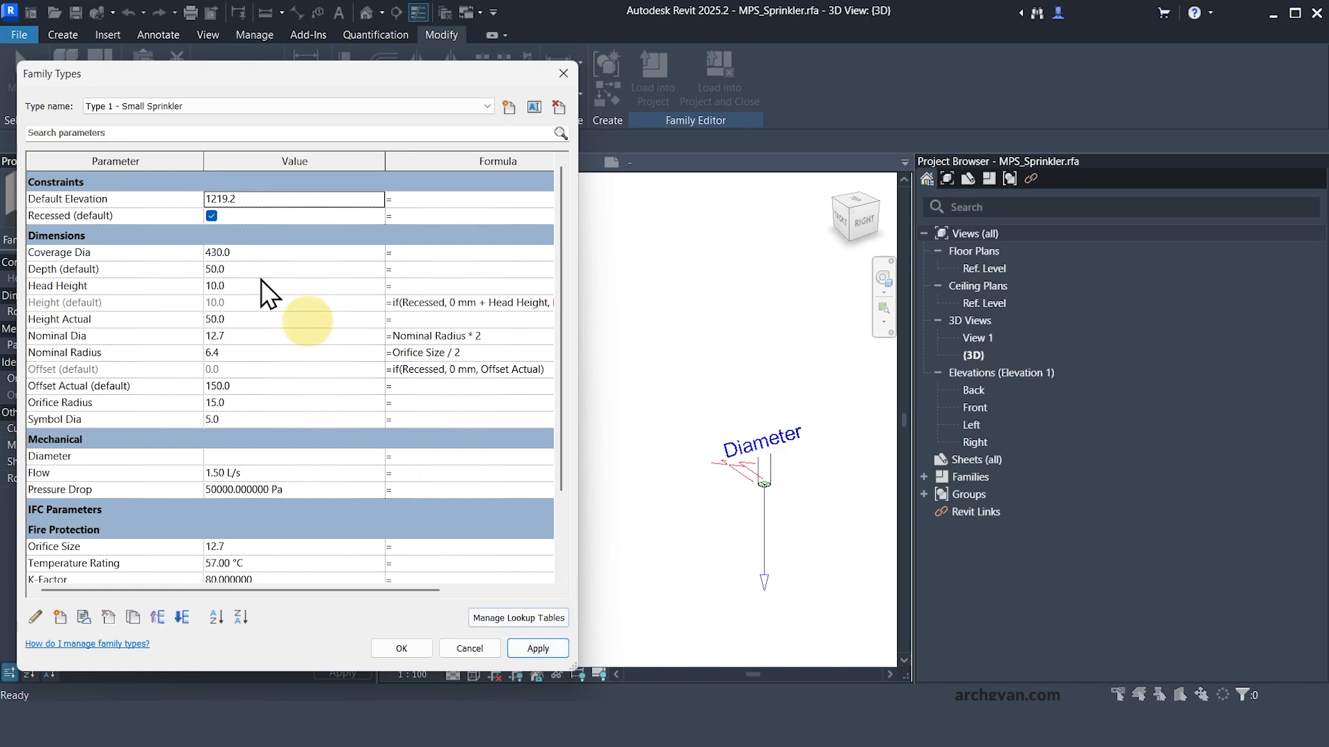
- Apply Type 2 - Standard Sprinkler to the model, and make Type 3 - Large Sprinkler the current family type
click(145, 105)
click(137, 129)
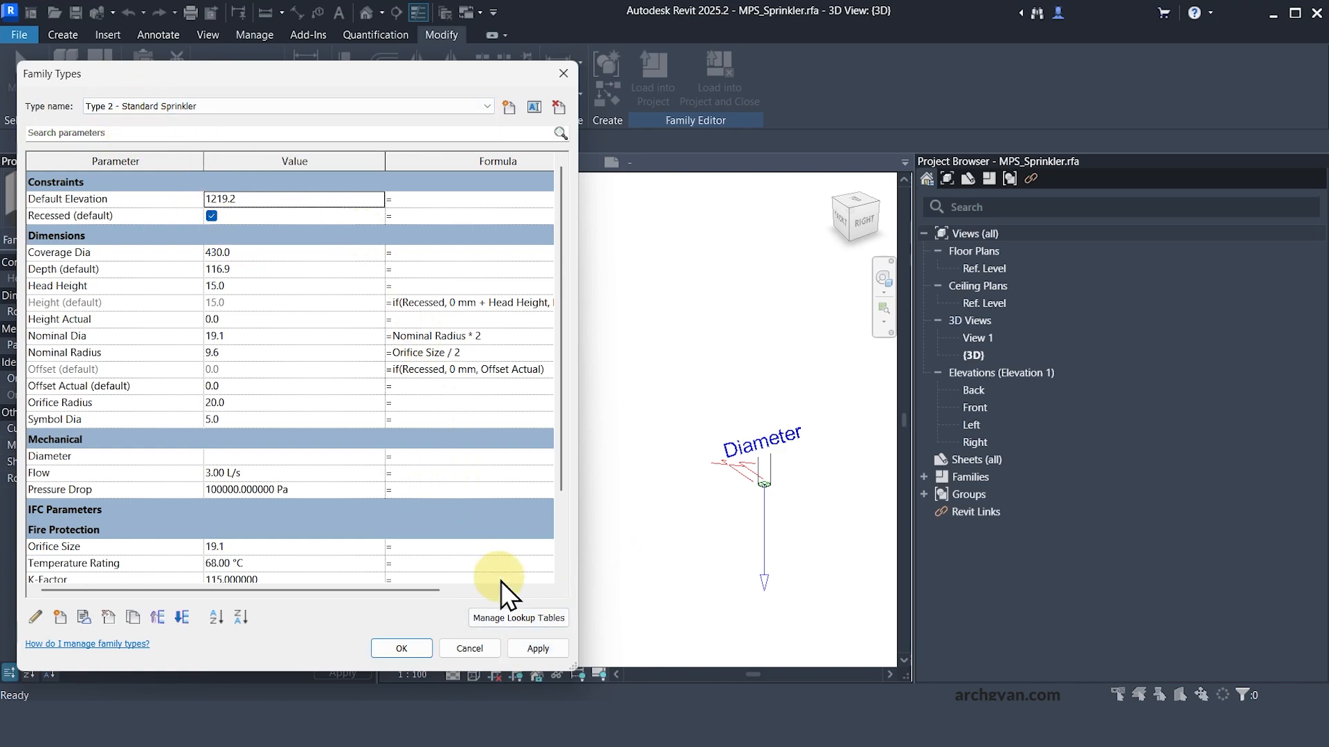
click(537, 649)
click(228, 105)
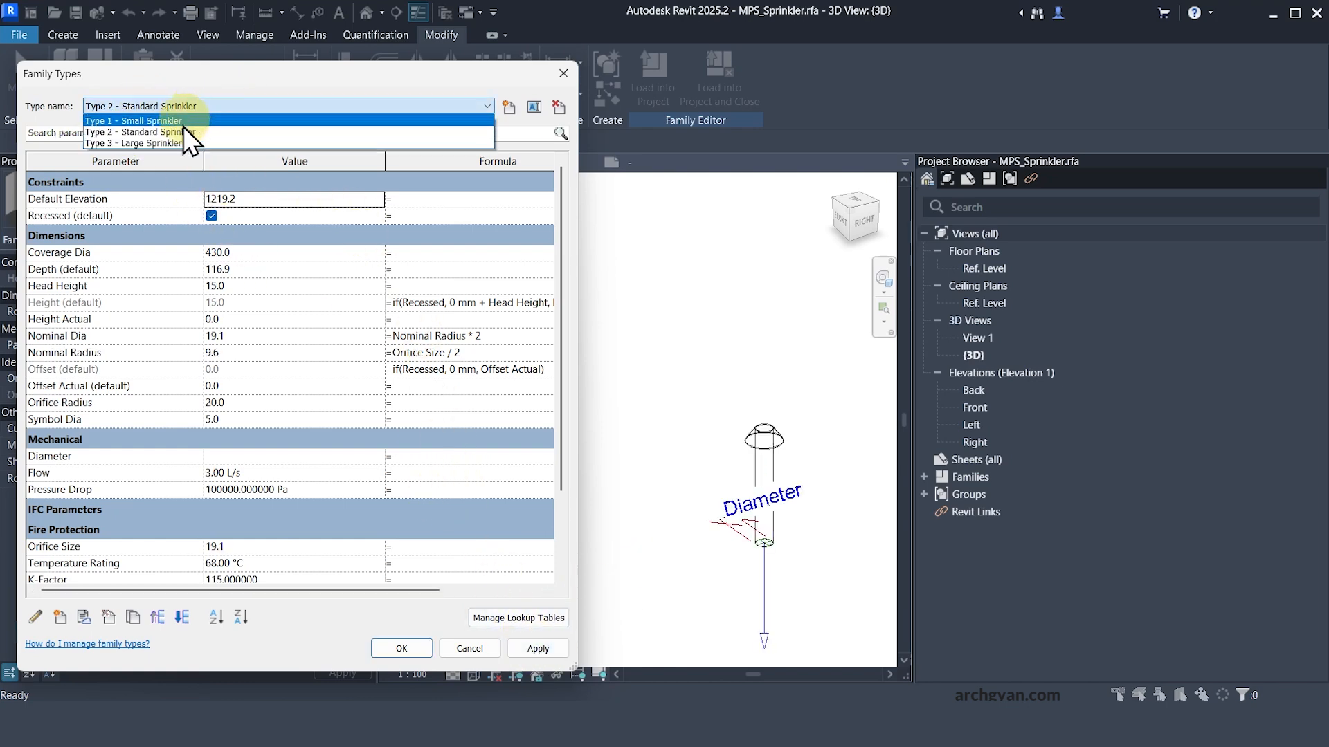
click(176, 140)
click(401, 650)
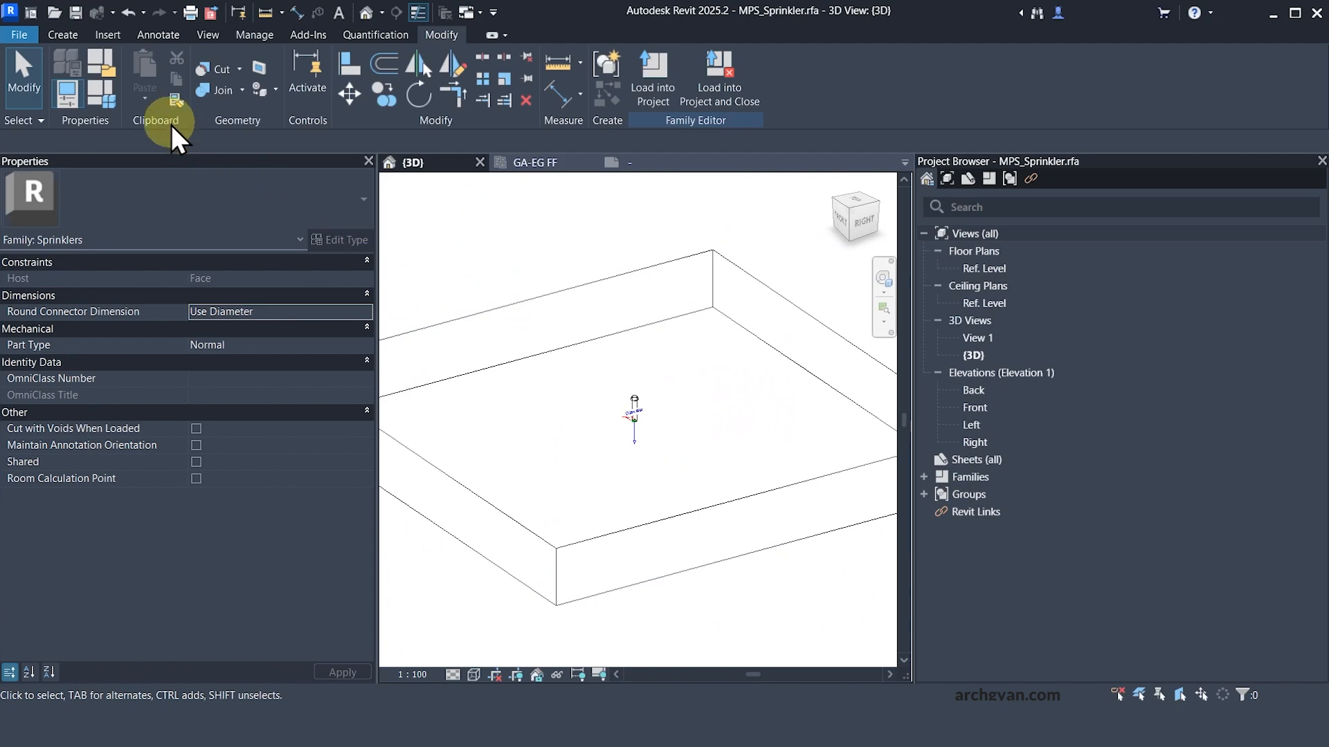
- Set the large sprinkler type's Coverage Dia to 6096 mm in the family types
click(104, 95)
click(272, 253)
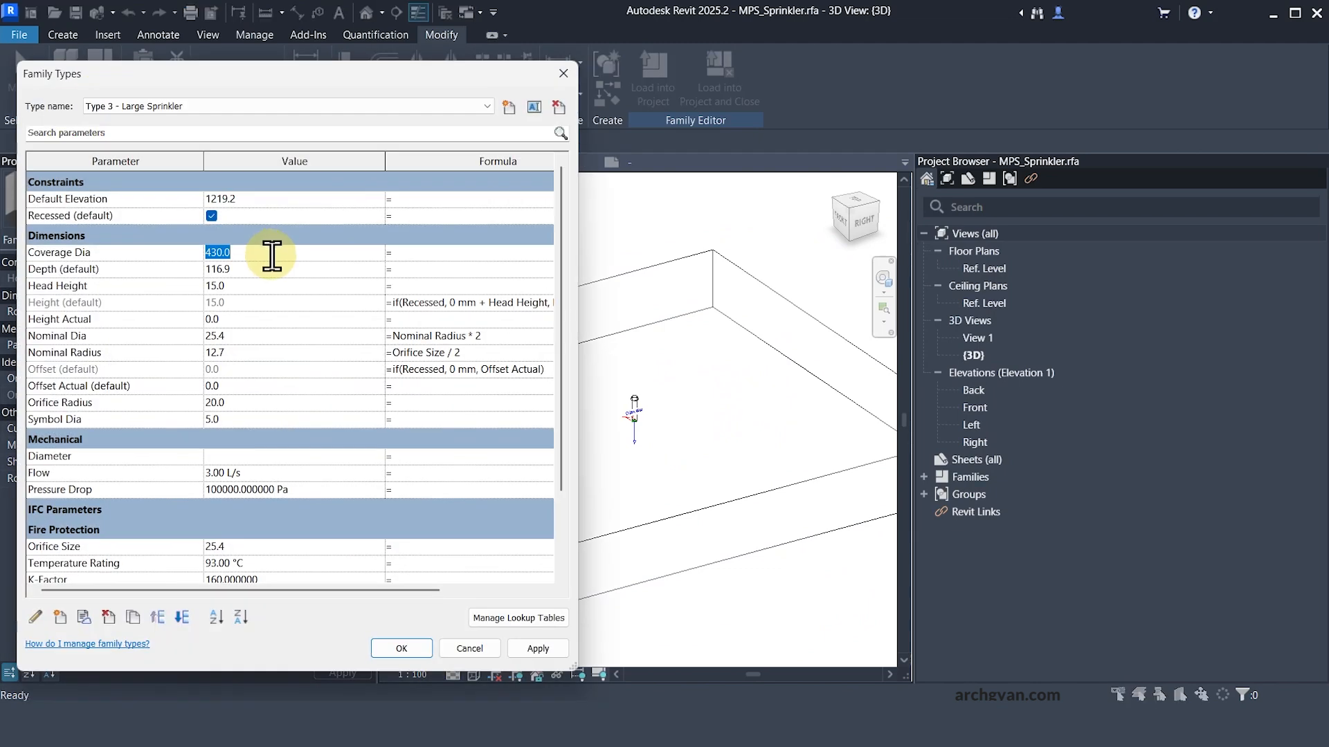
text(6096)
key(Return)
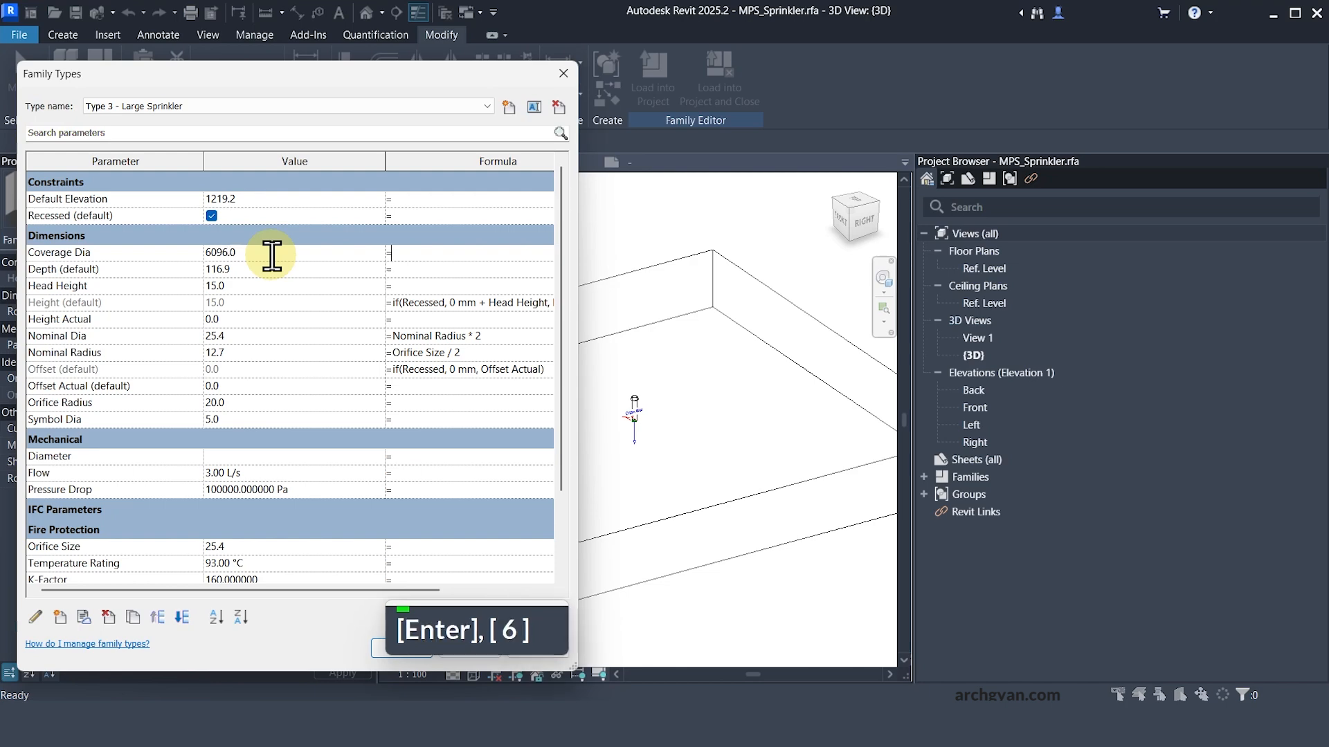
- Set the small sprinkler type's Coverage Dia to 3658 mm and accept the family type changes
drag(241, 588, 65, 560)
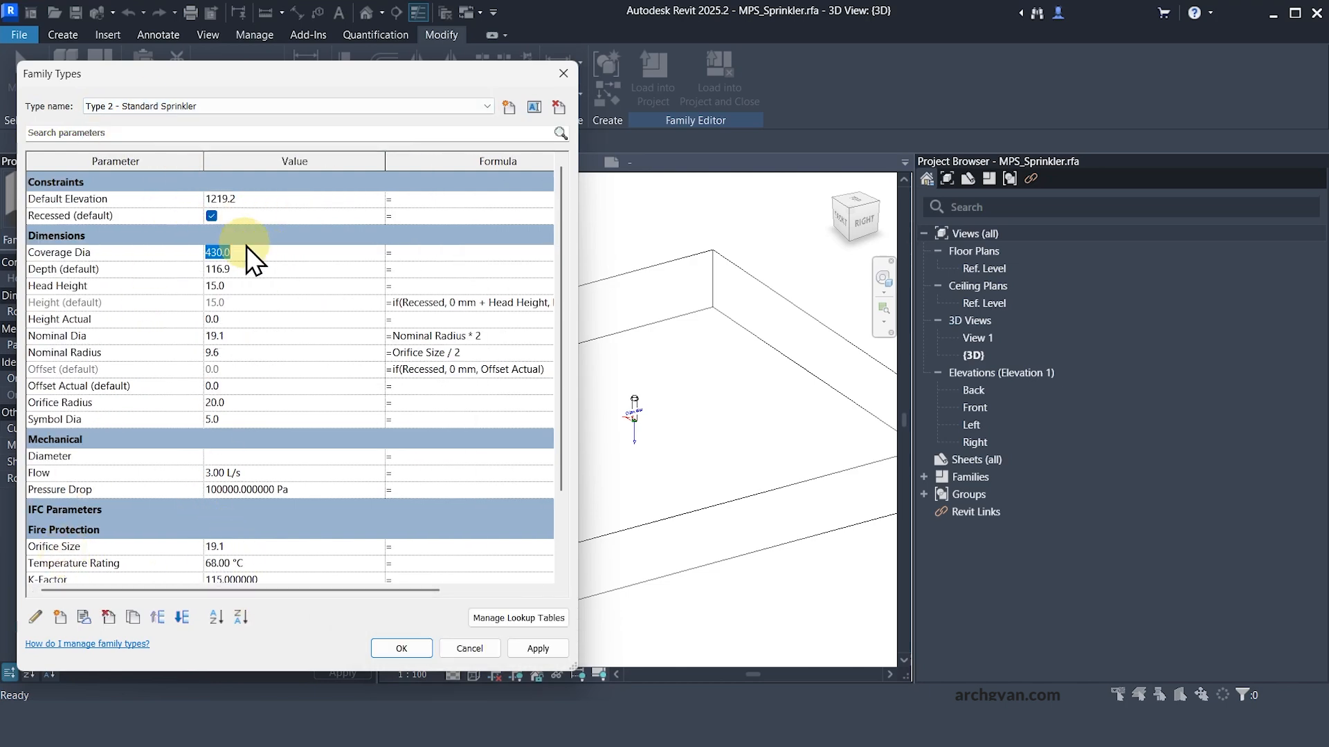
key(Return)
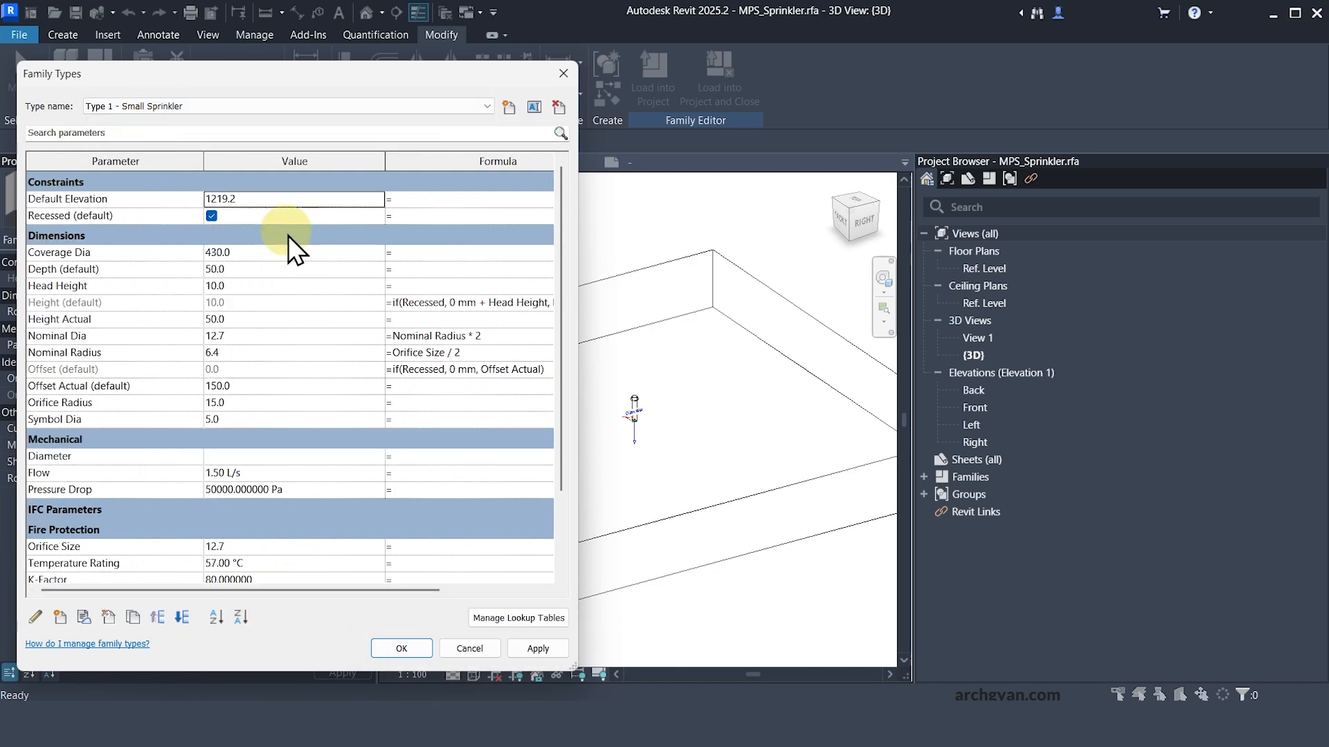
text(365)
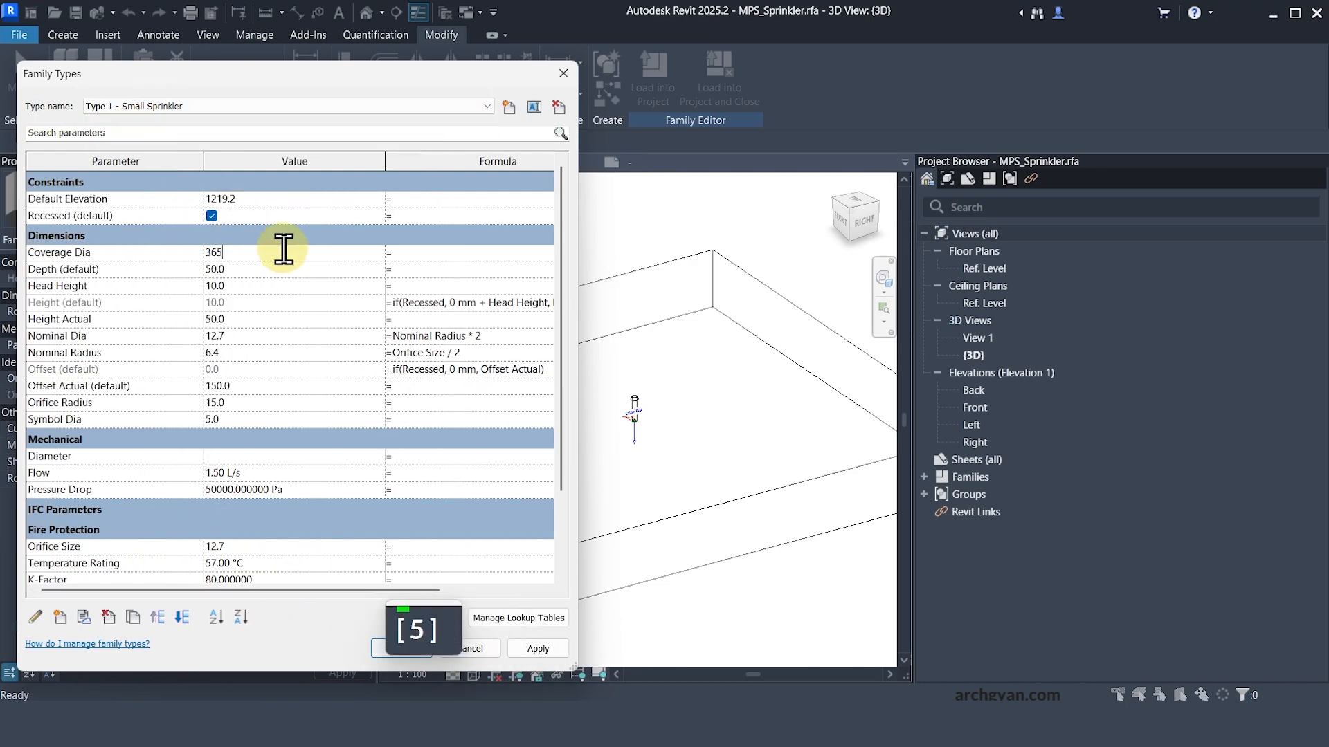
text(8)
key(Return)
click(402, 648)
- Load the sprinkler family into SchulProjekt-Berlin-BG01-BMA-LPH02-V1.rvt, overwriting the existing version and its parameter values
scroll(633, 420, up, 7)
scroll(612, 435, down, 4)
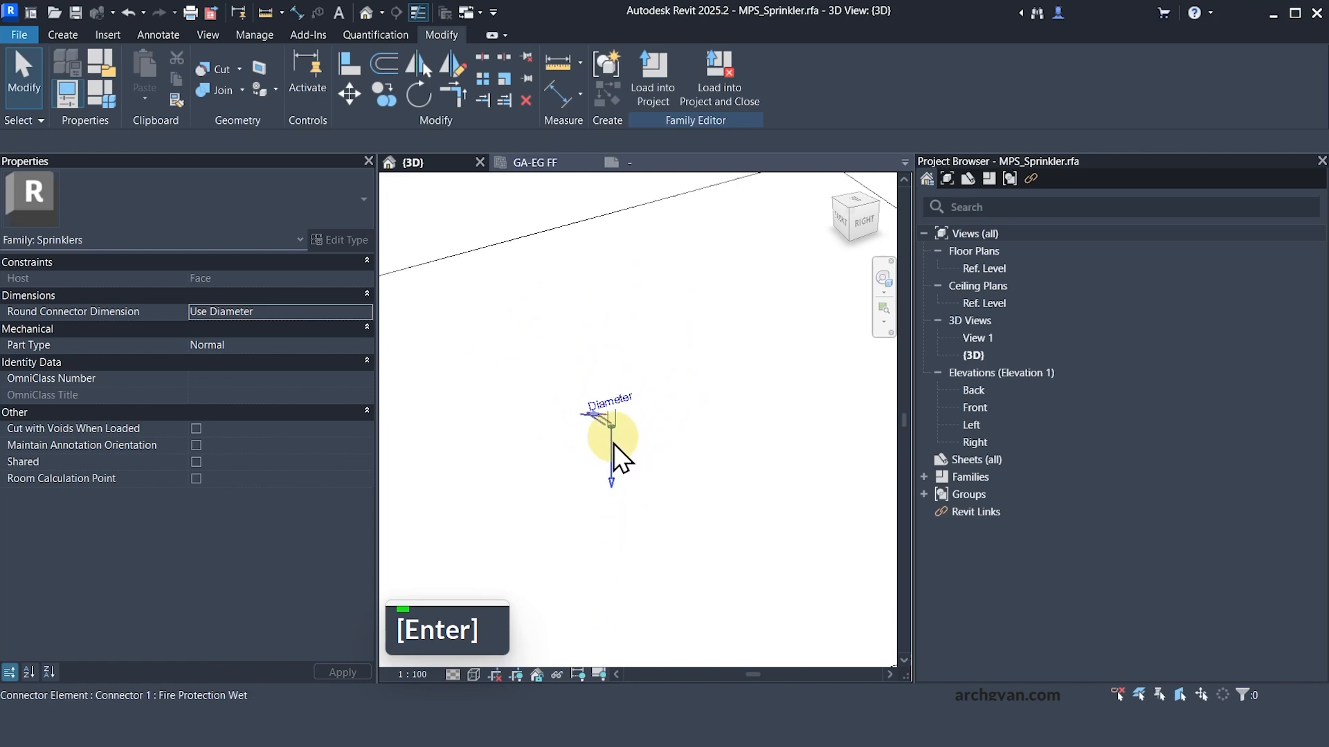
scroll(612, 436, down, 3)
click(645, 84)
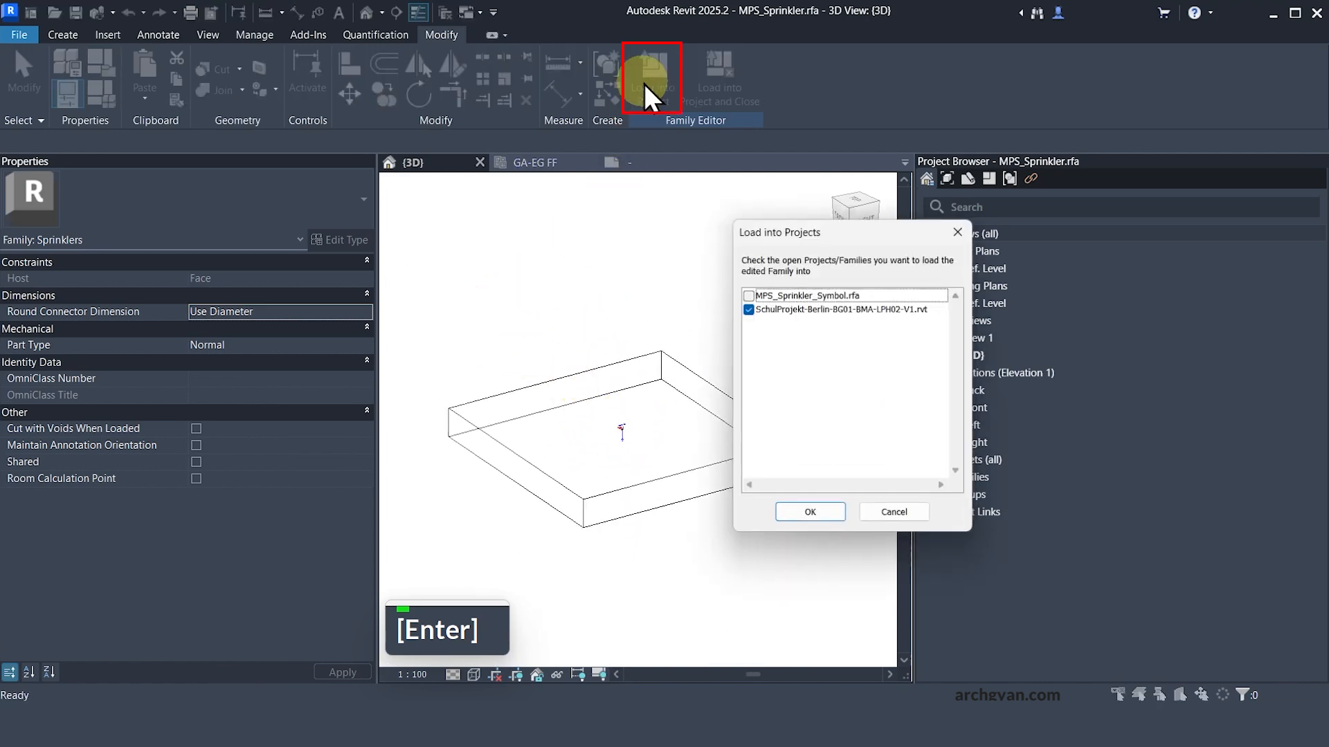
click(811, 508)
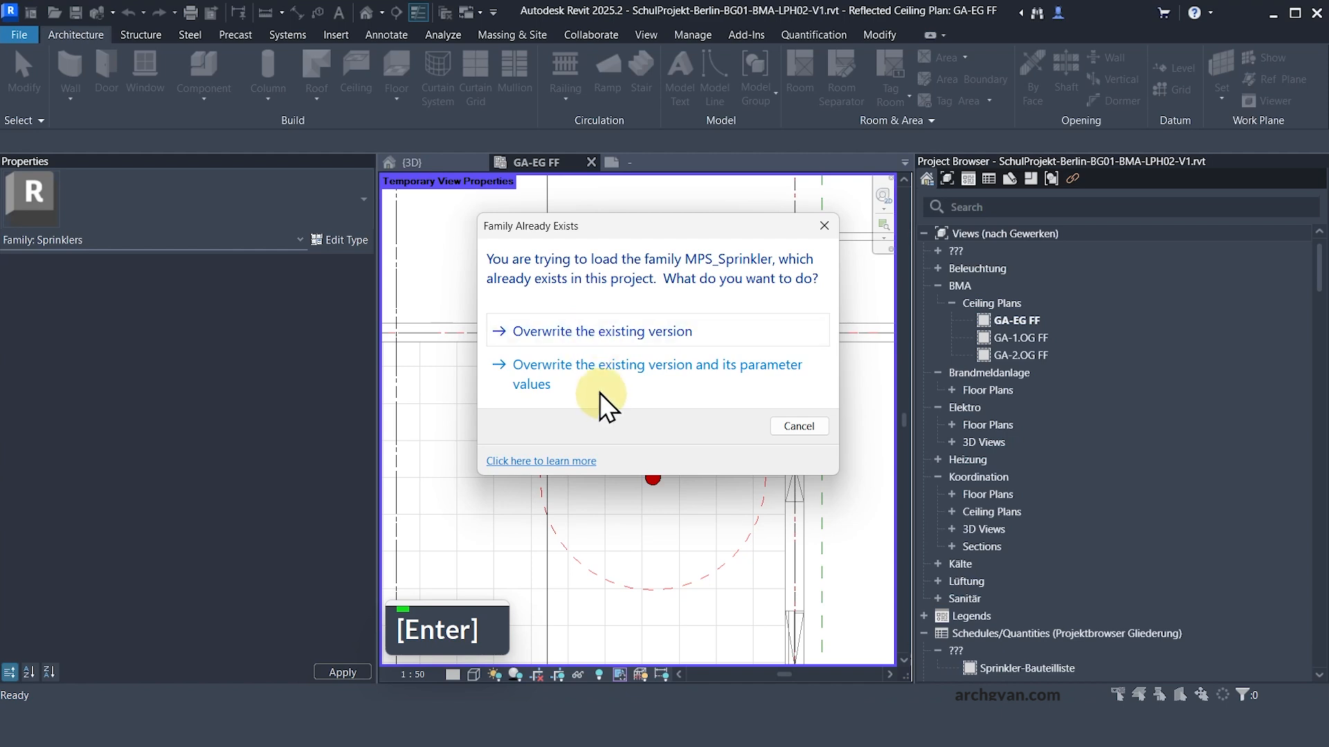
click(671, 376)
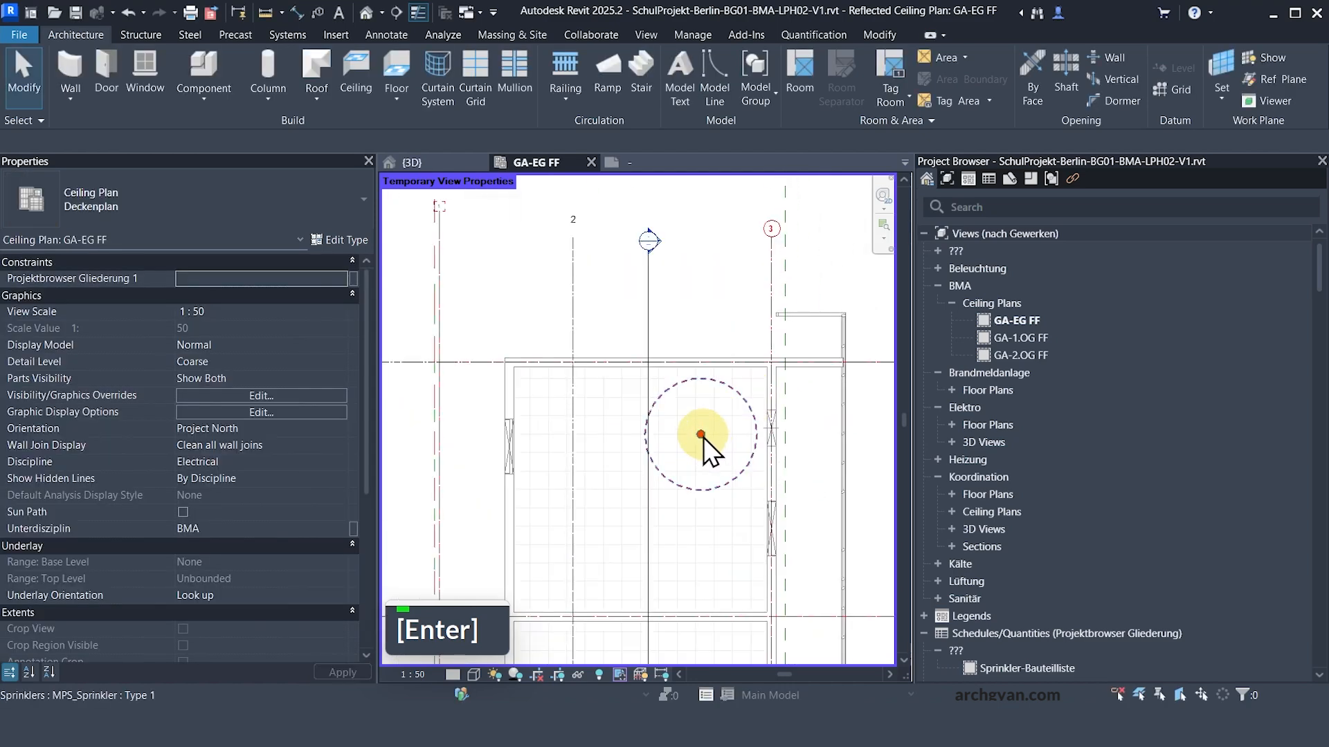
- Try to copy the ceiling plan's sprinkler vertically by 4.5 mm, and undo the copy
click(701, 433)
key(c)
key(o)
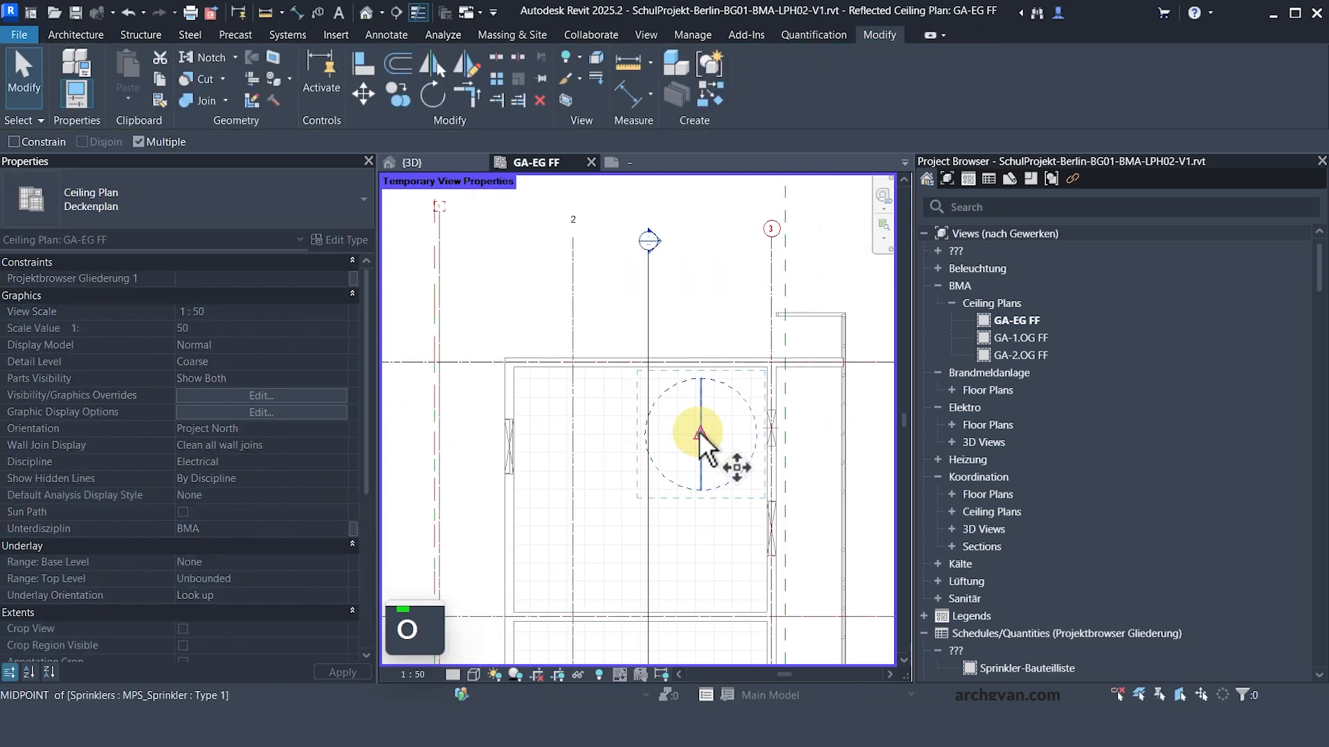
click(700, 434)
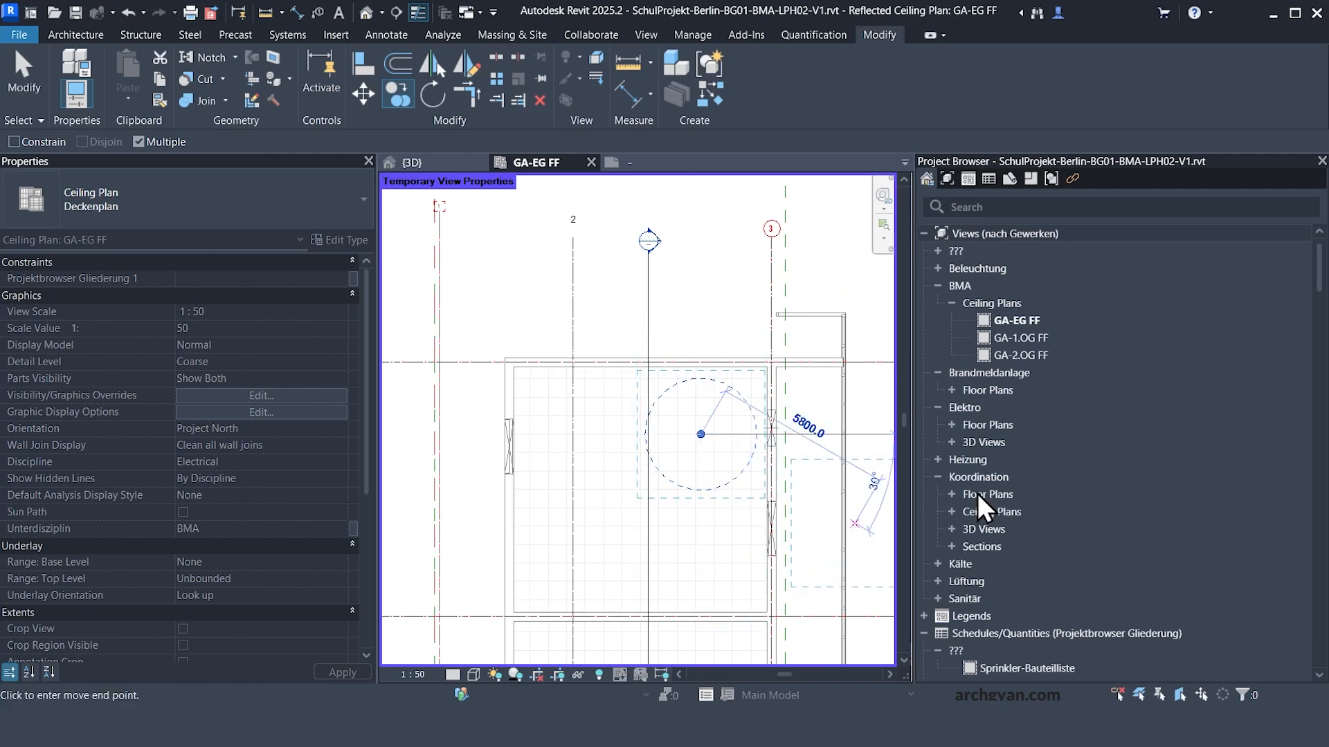
key(Return)
key(m)
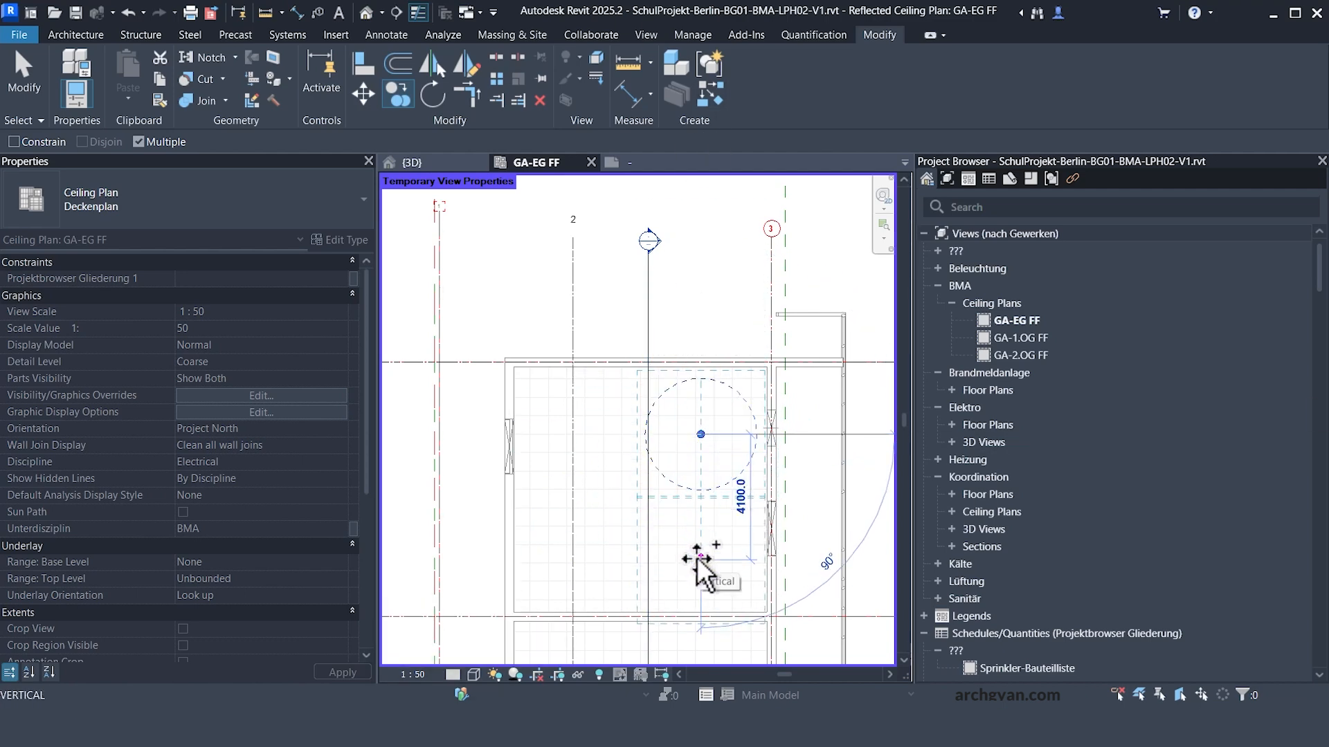
text(4.5)
key(Return)
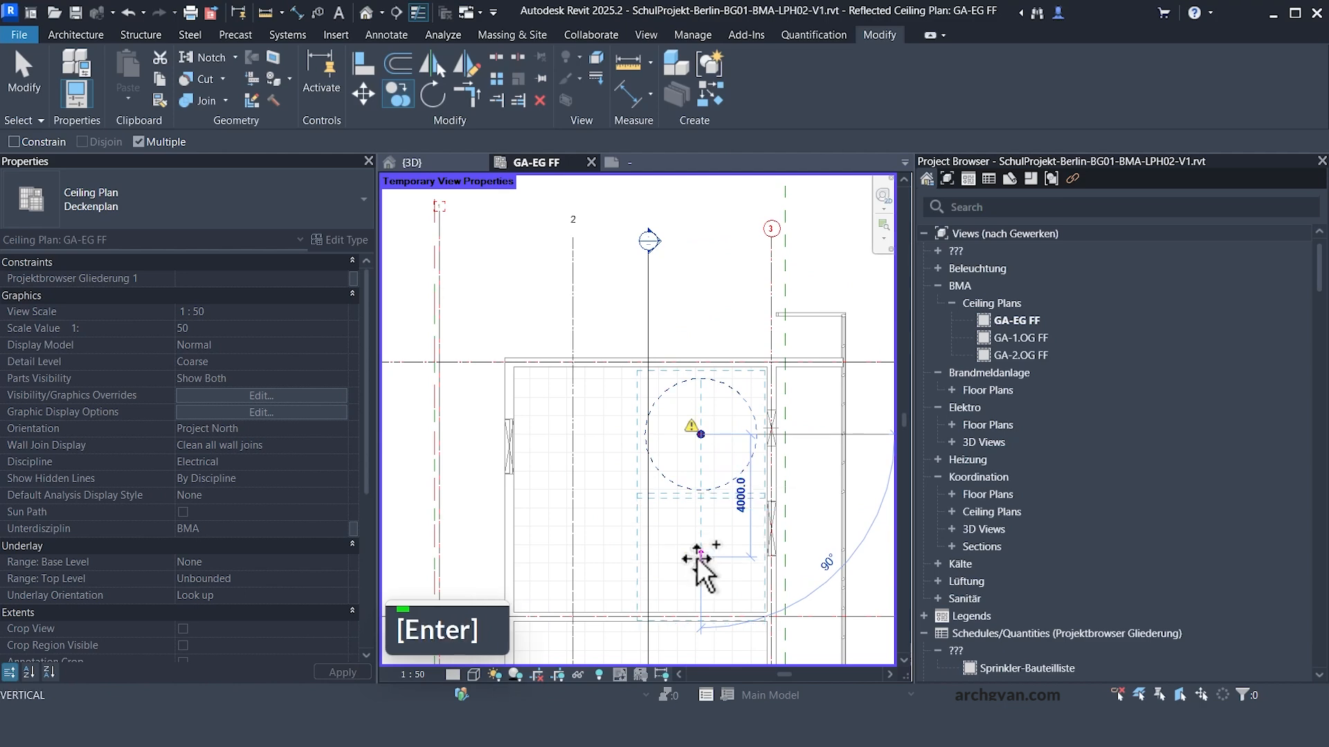
scroll(705, 447, up, 3)
key(Escape)
key(Escape)
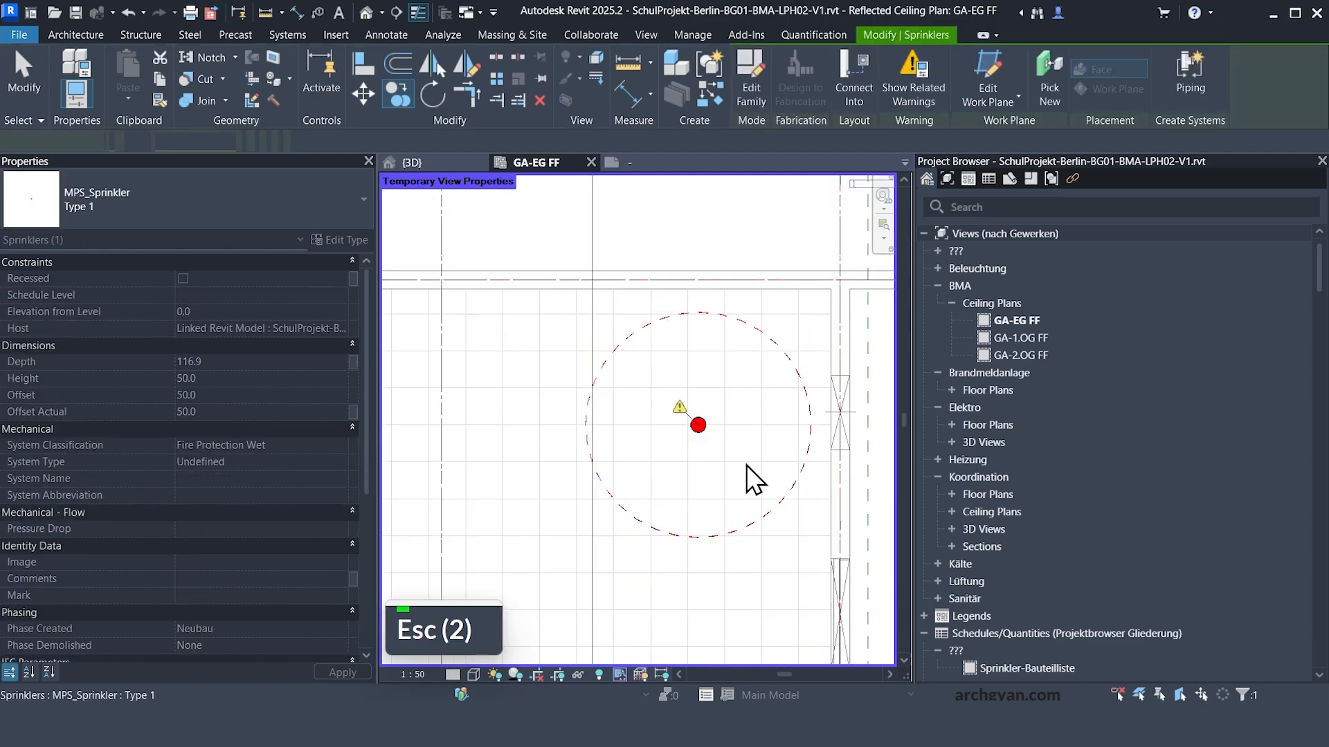
key(ctrl+z)
- Copy the sprinkler 4500 mm straight down within the same room of the ceiling plan
click(701, 434)
key(c)
key(o)
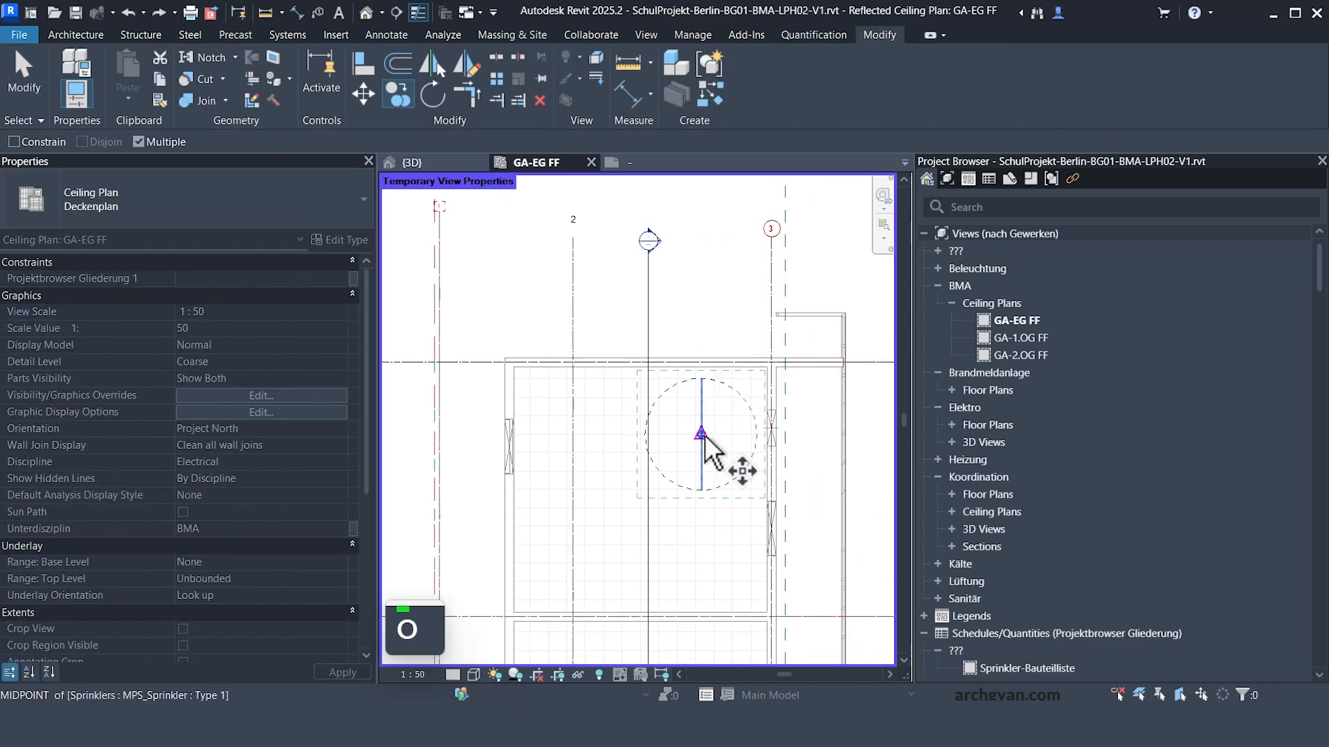
click(701, 434)
text(4500)
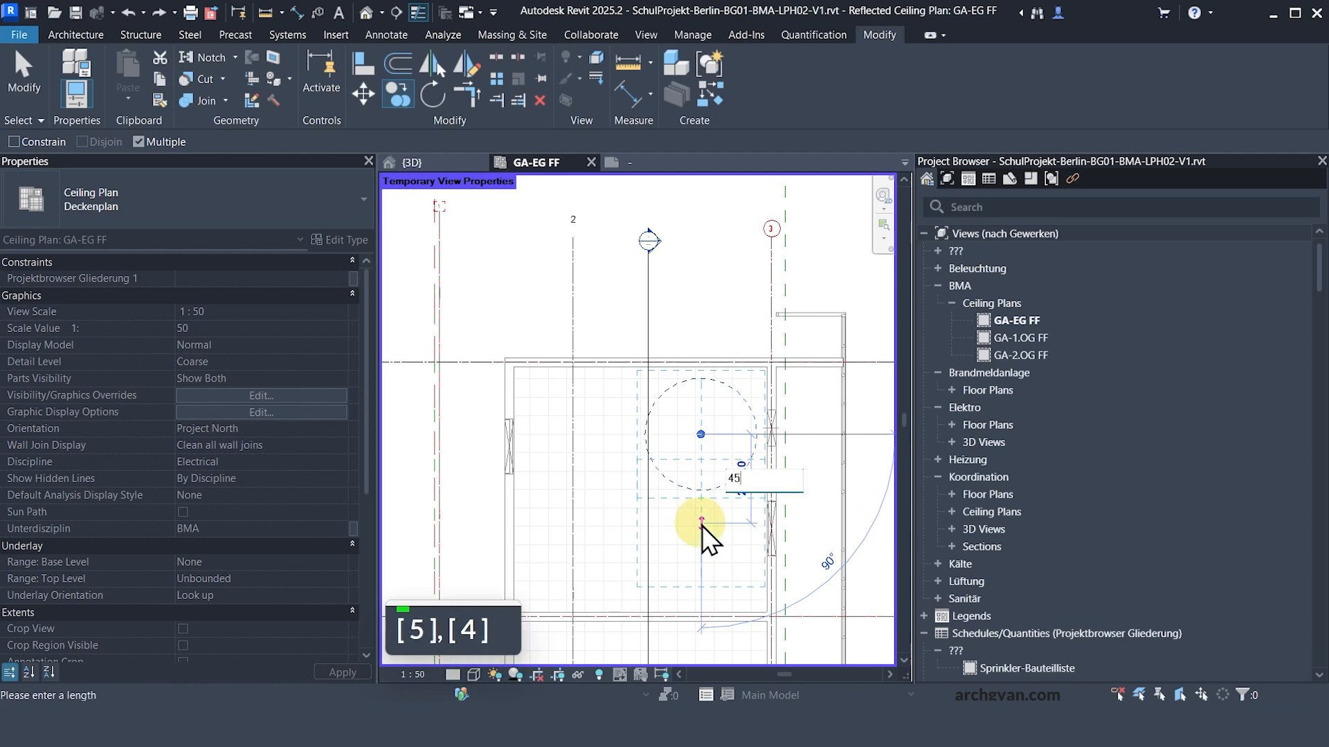
key(Return)
key(Escape)
key(Escape)
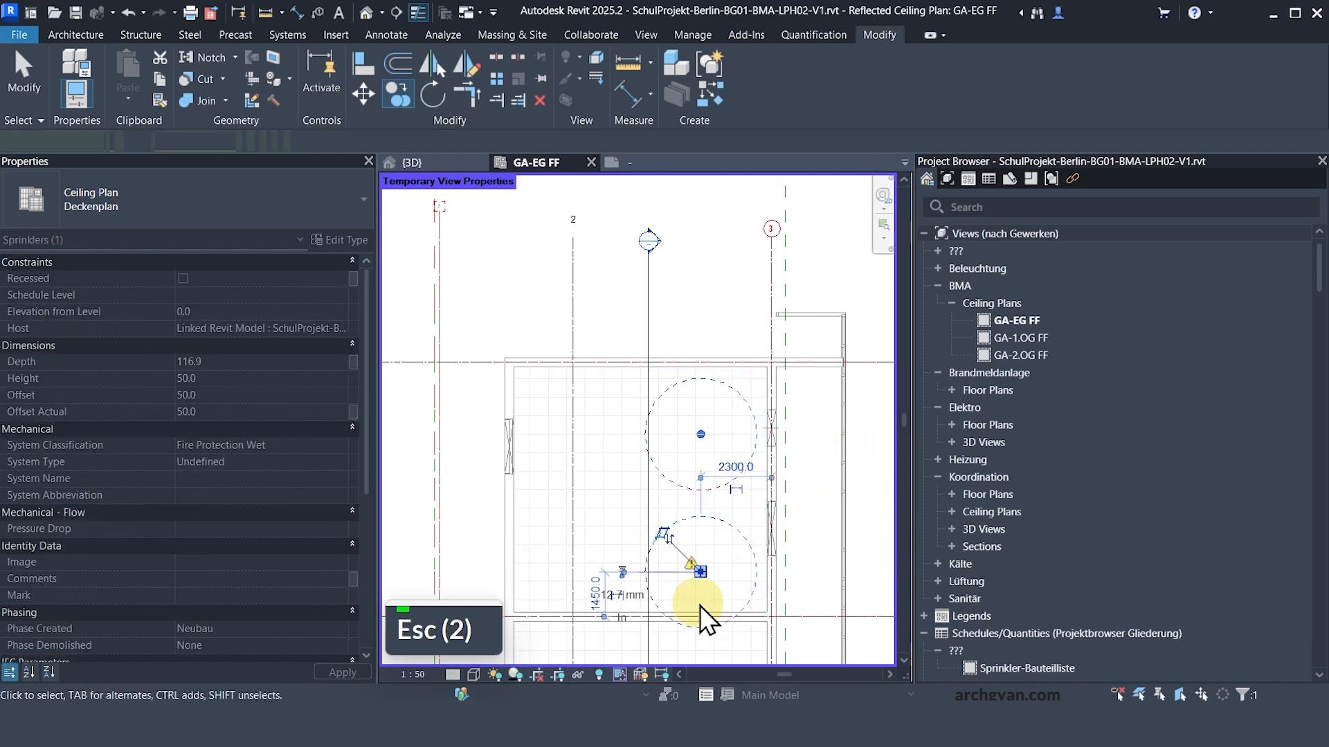
key(Escape)
- Check the copied sprinkler in the plan, and open the view of the section line crossing the room
scroll(705, 575, up, 2)
click(705, 573)
key(Escape)
key(Escape)
scroll(674, 541, down, 4)
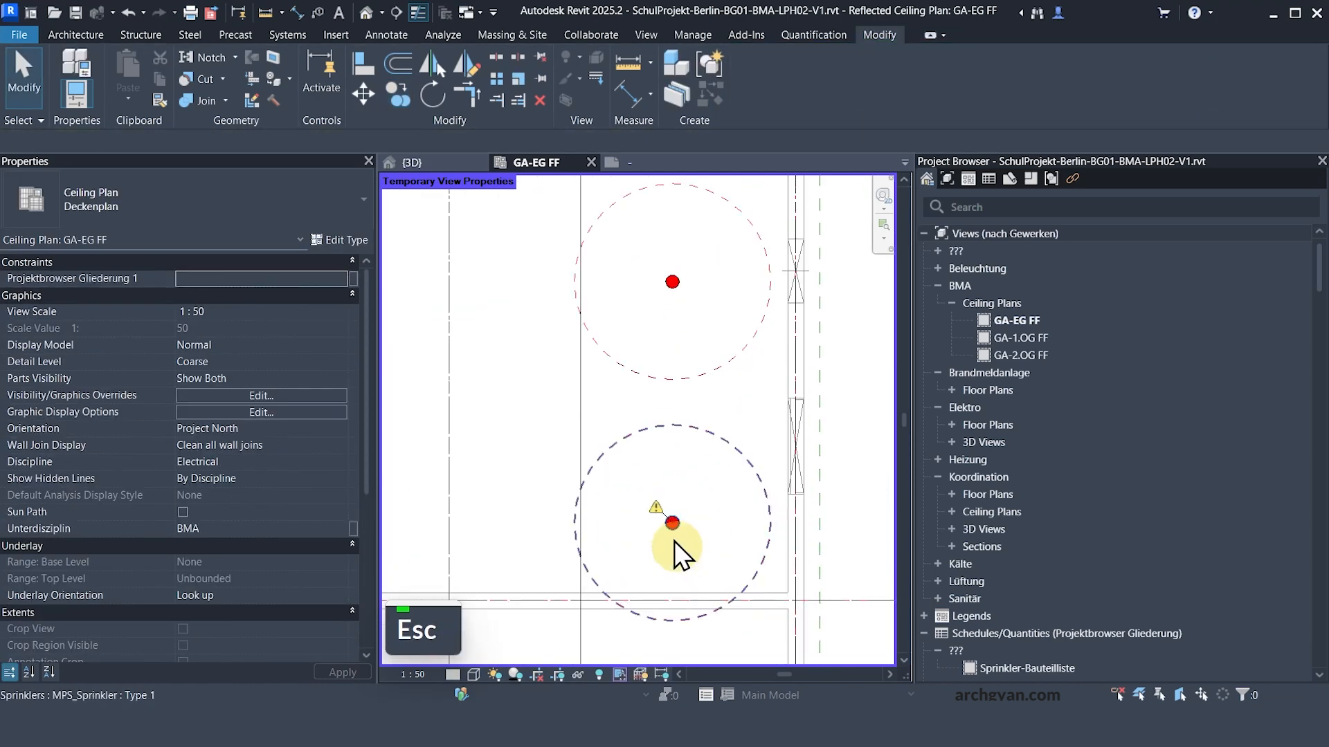
click(607, 270)
right_click(601, 266)
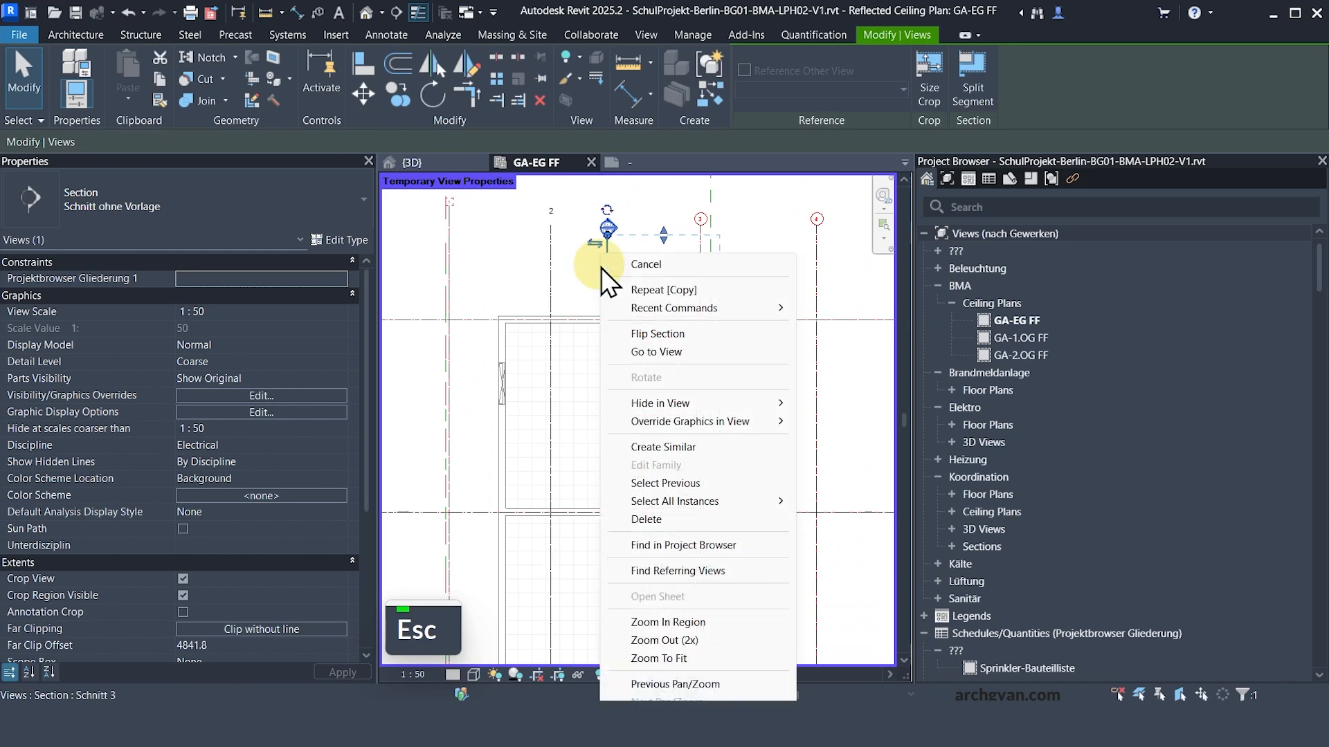
click(647, 348)
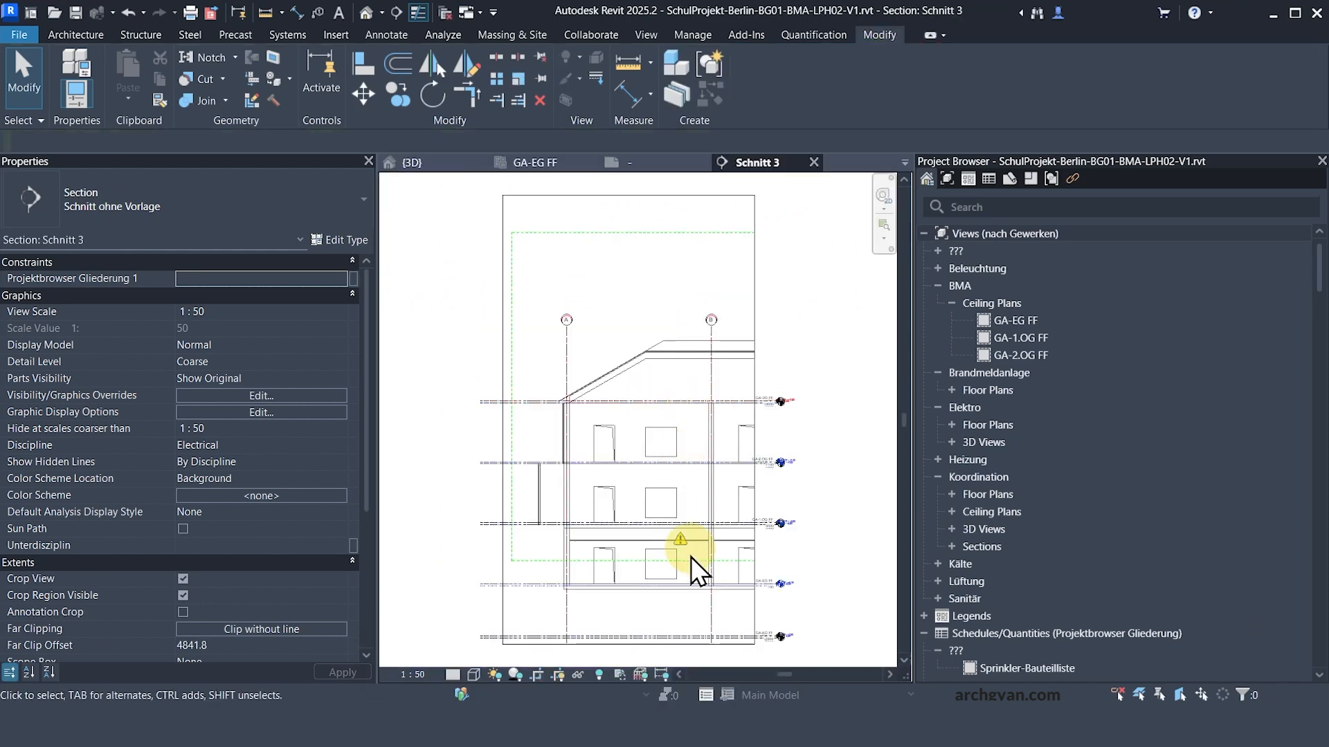
- Set the section view's detail level to Fine
scroll(690, 558, up, 3)
scroll(692, 552, down, 1)
key(Escape)
key(Escape)
key(Escape)
key(Escape)
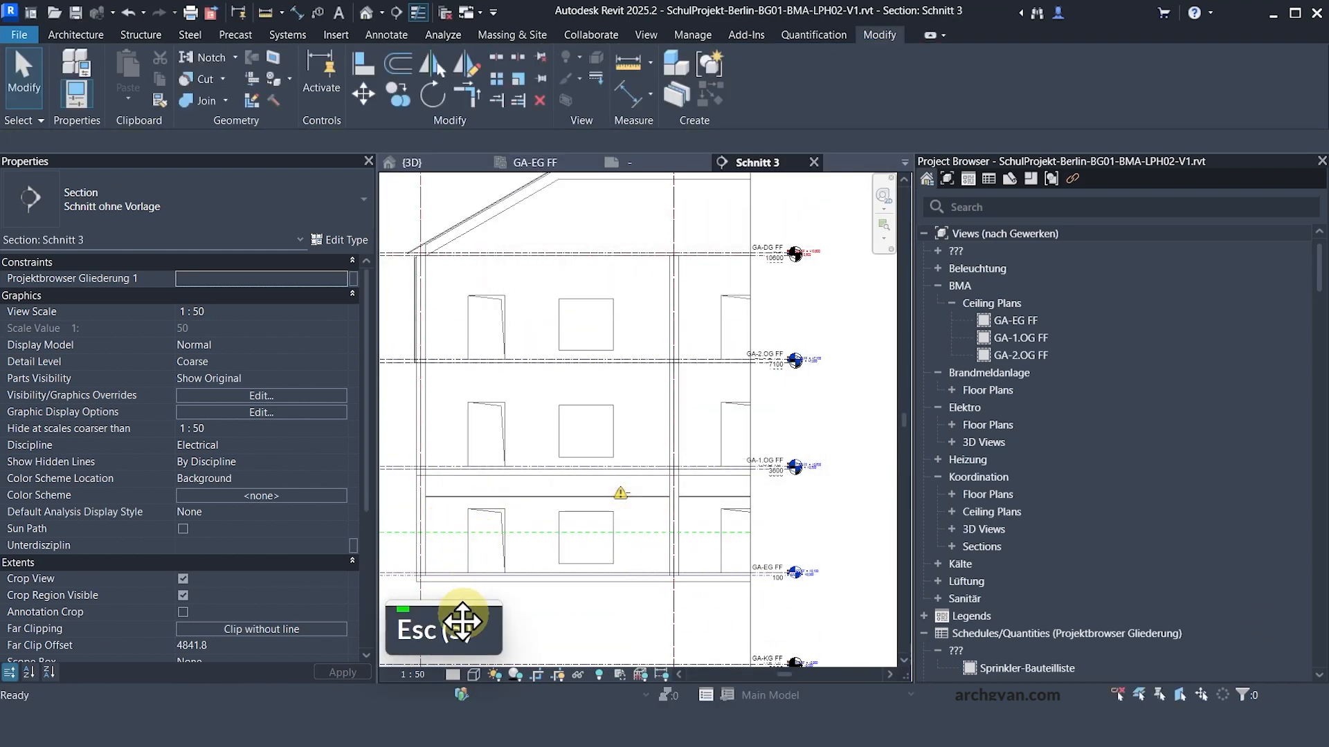
key(Escape)
click(457, 675)
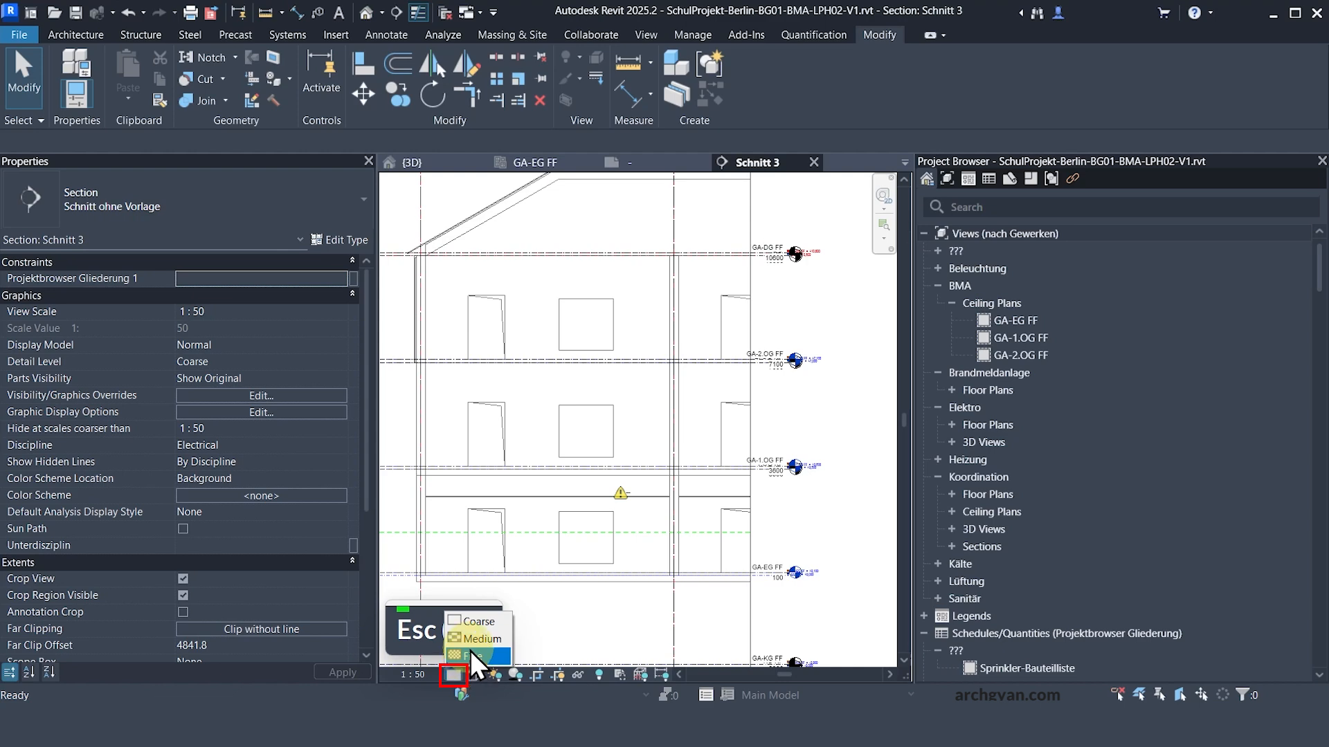
click(470, 654)
- Change the ground-floor sprinkler marked with a warning in the section to Type 1 - Small Sprinkler
scroll(609, 500, up, 5)
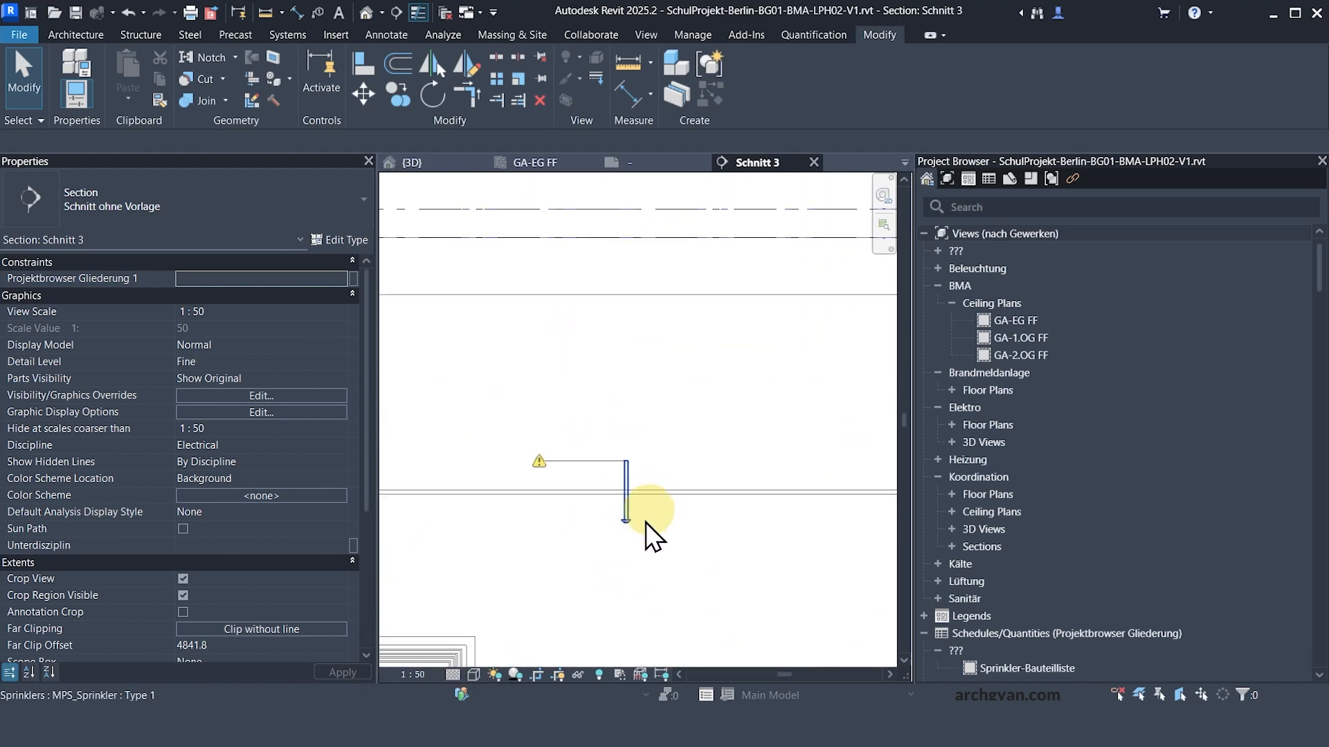
key(Escape)
scroll(759, 528, down, 5)
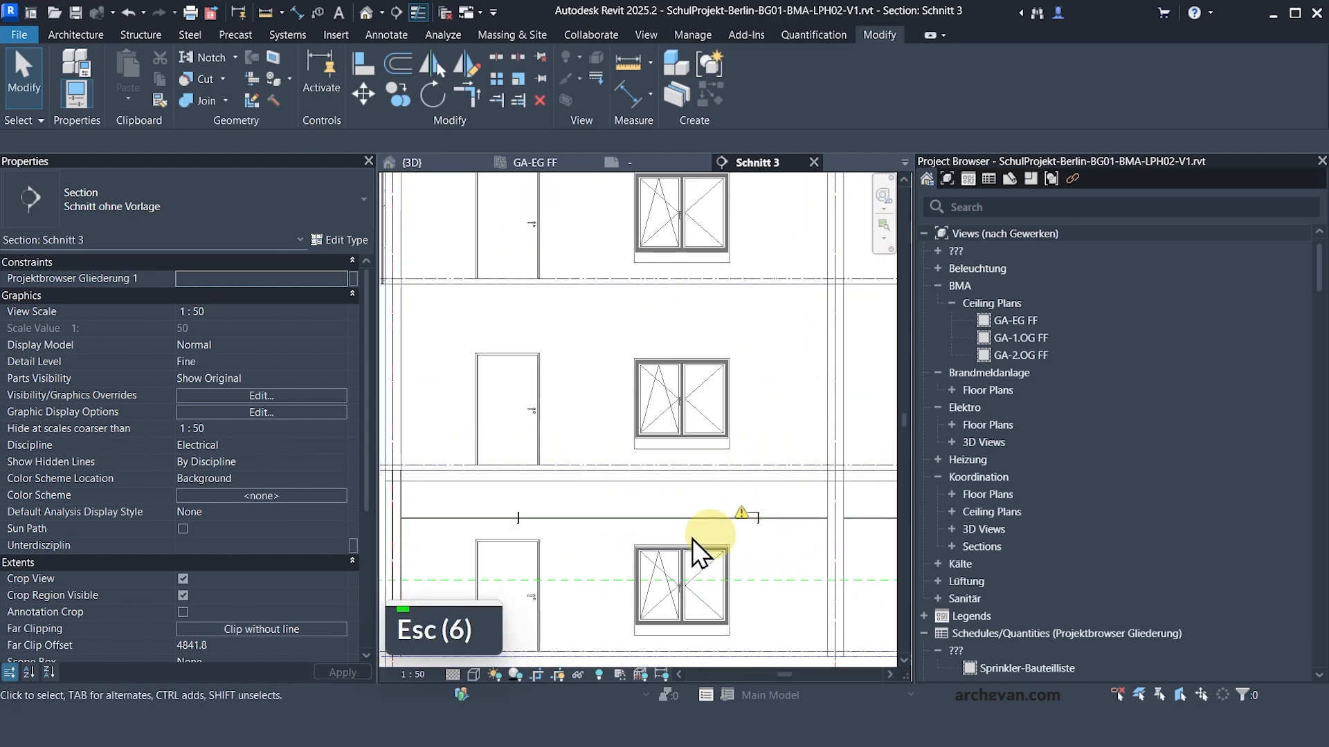
scroll(515, 530, up, 1)
scroll(692, 530, up, 1)
middle_drag(720, 534, 470, 518)
scroll(614, 497, up, 2)
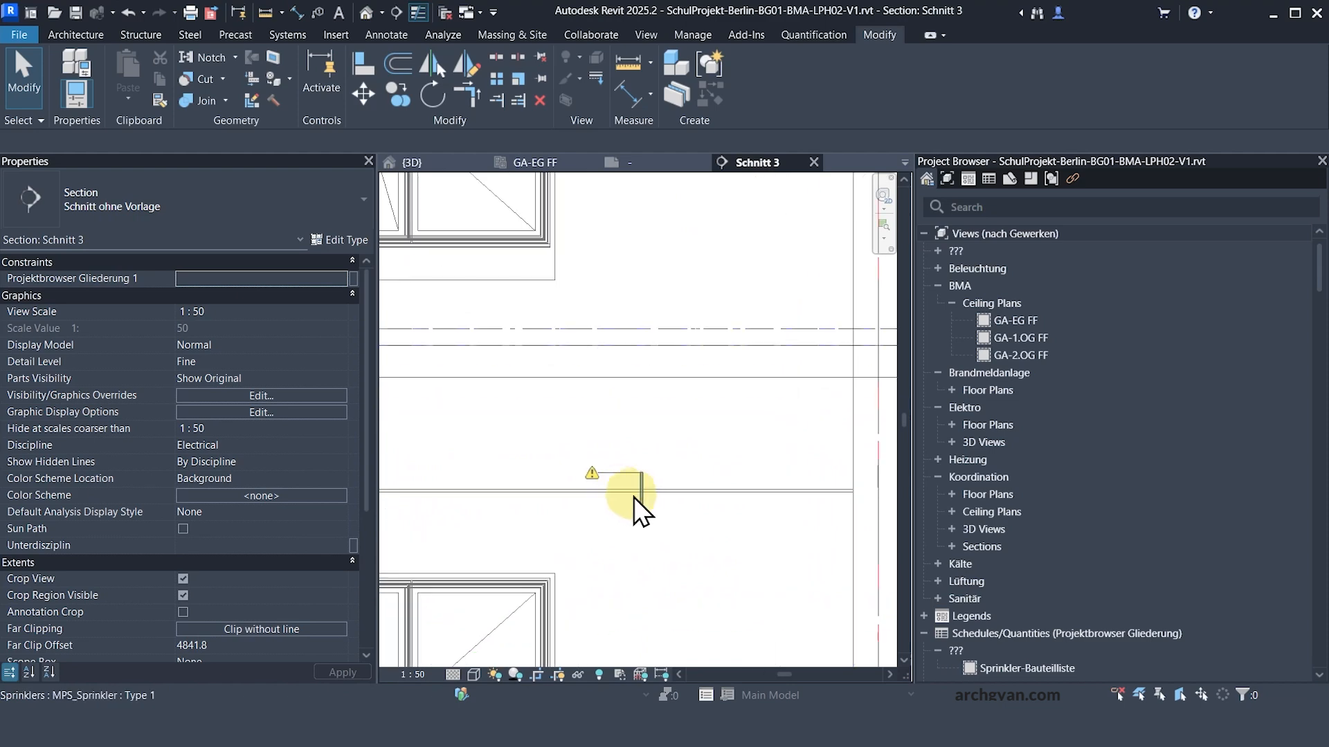
click(641, 504)
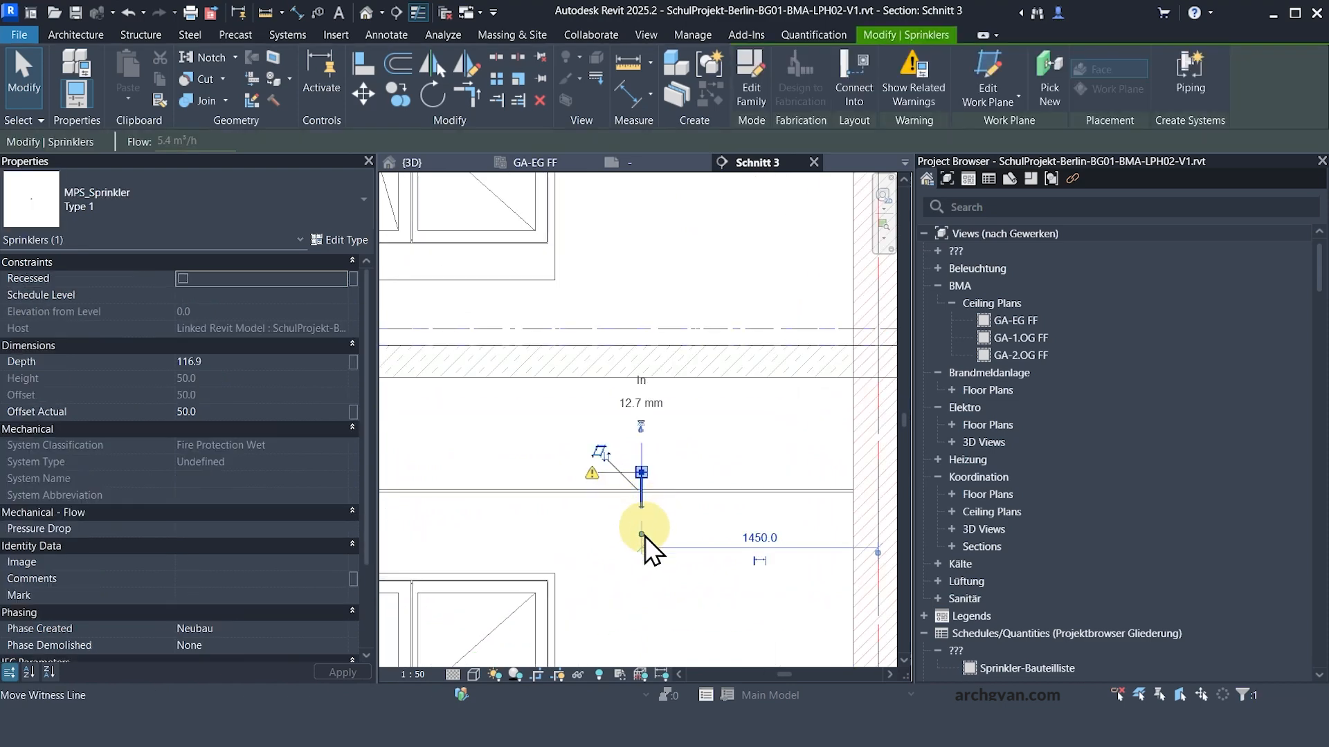
click(156, 200)
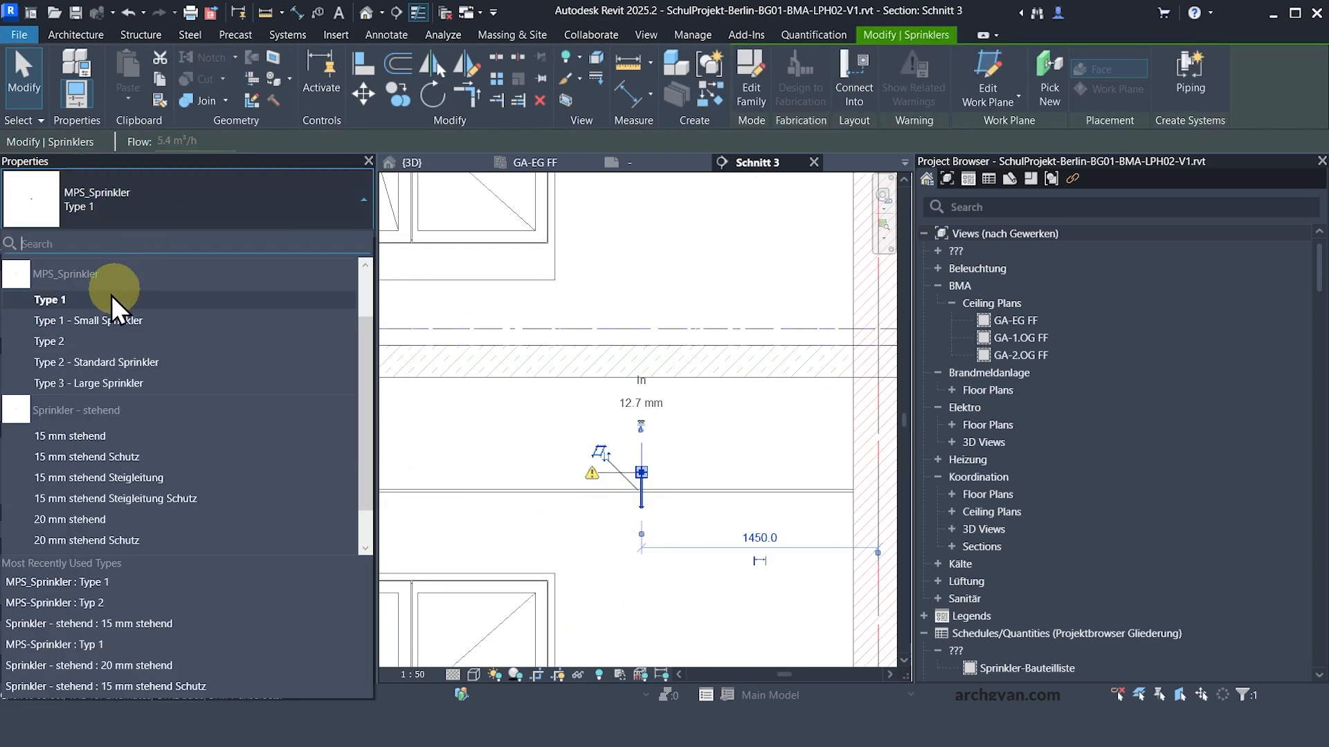
click(105, 321)
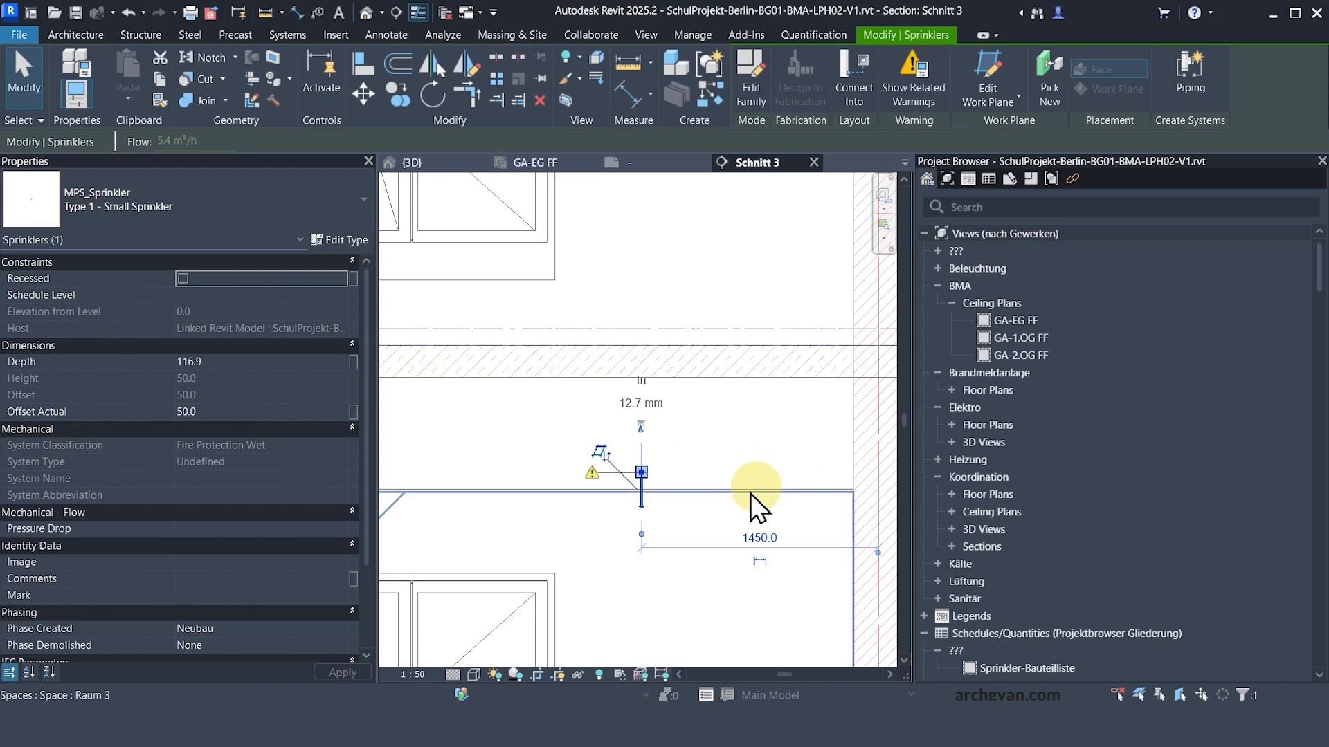
- Test Recessed on and off for the selected small sprinkler, and change it to Type 2 - Standard Sprinkler
click(180, 279)
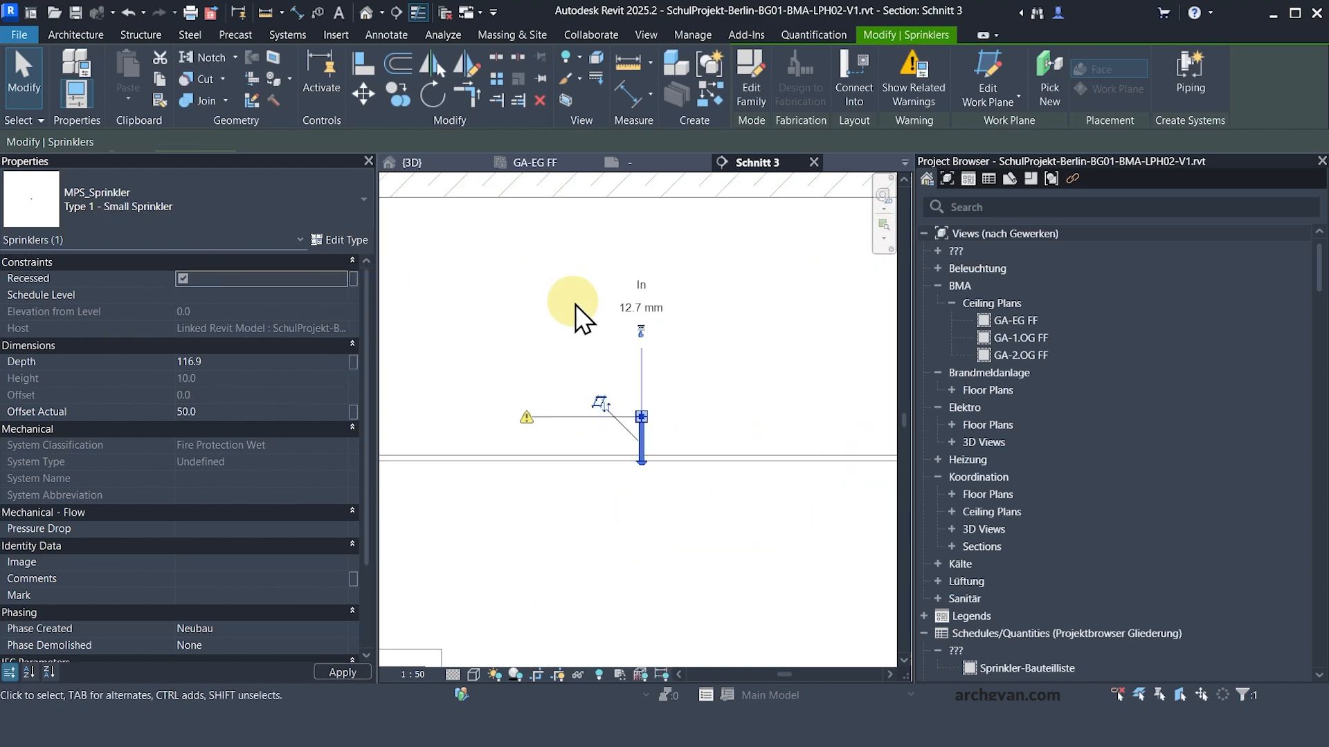
click(181, 278)
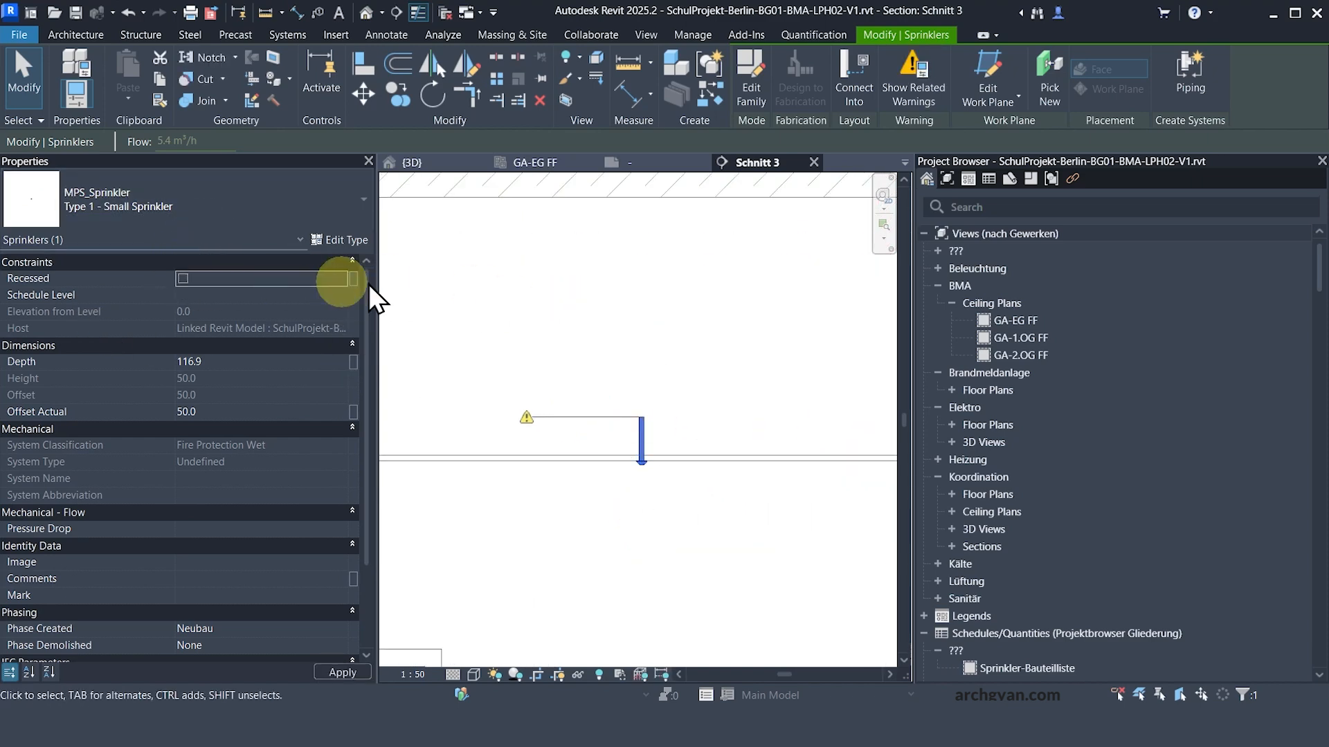
click(177, 194)
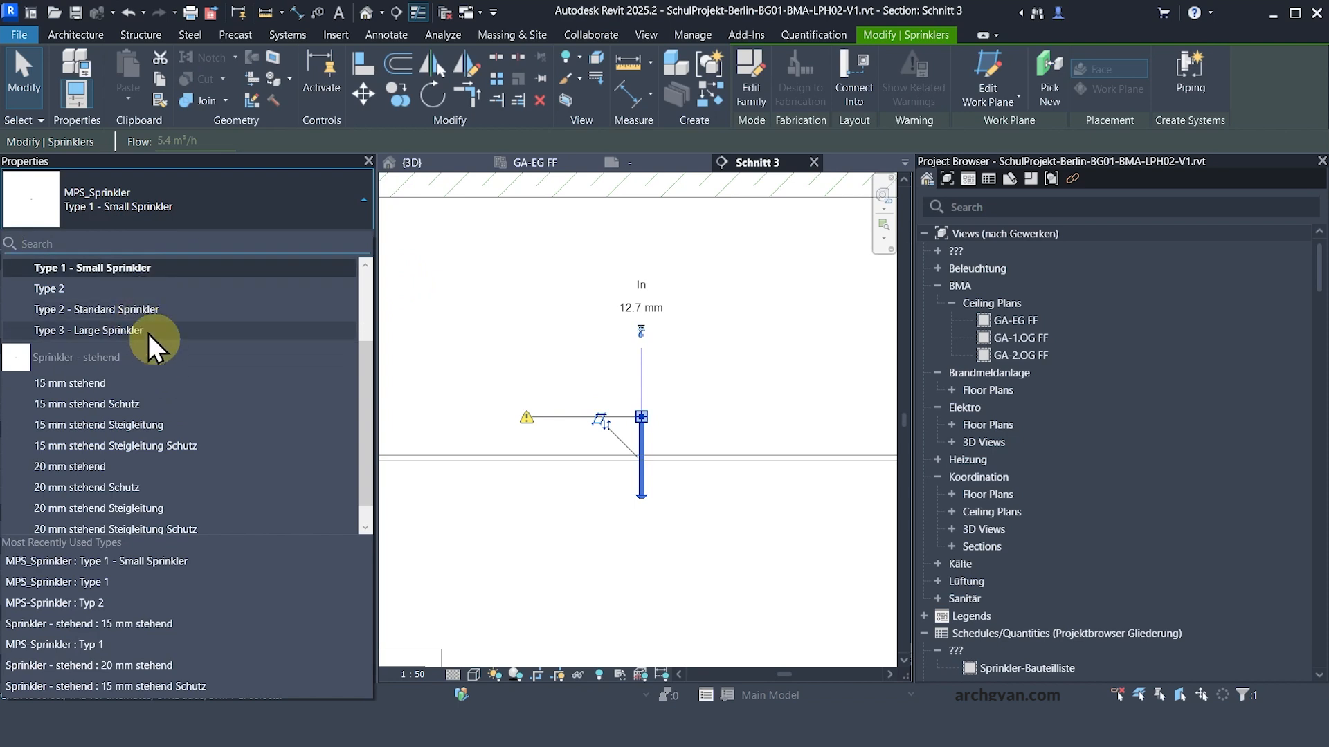
click(128, 309)
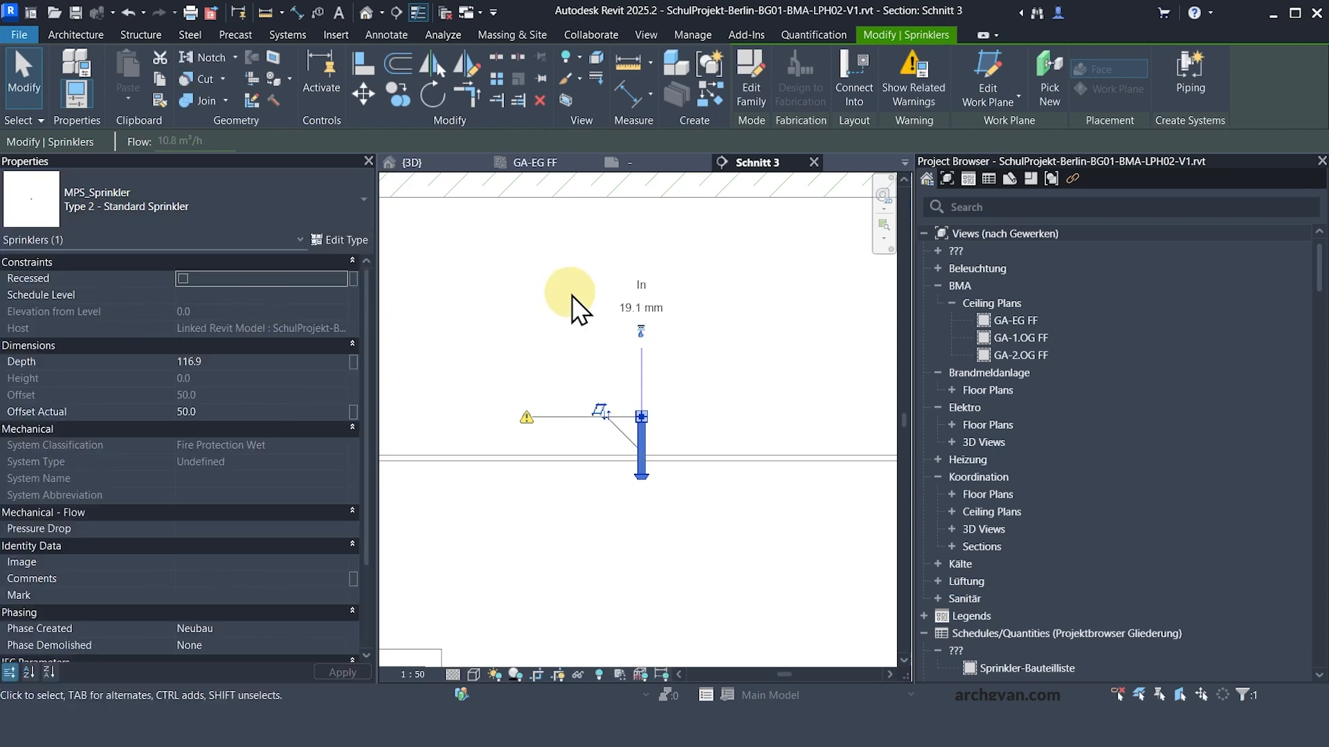
- Test Recessed on and off for the selected standard sprinkler, and change it to Type 3 - Large Sprinkler
click(181, 280)
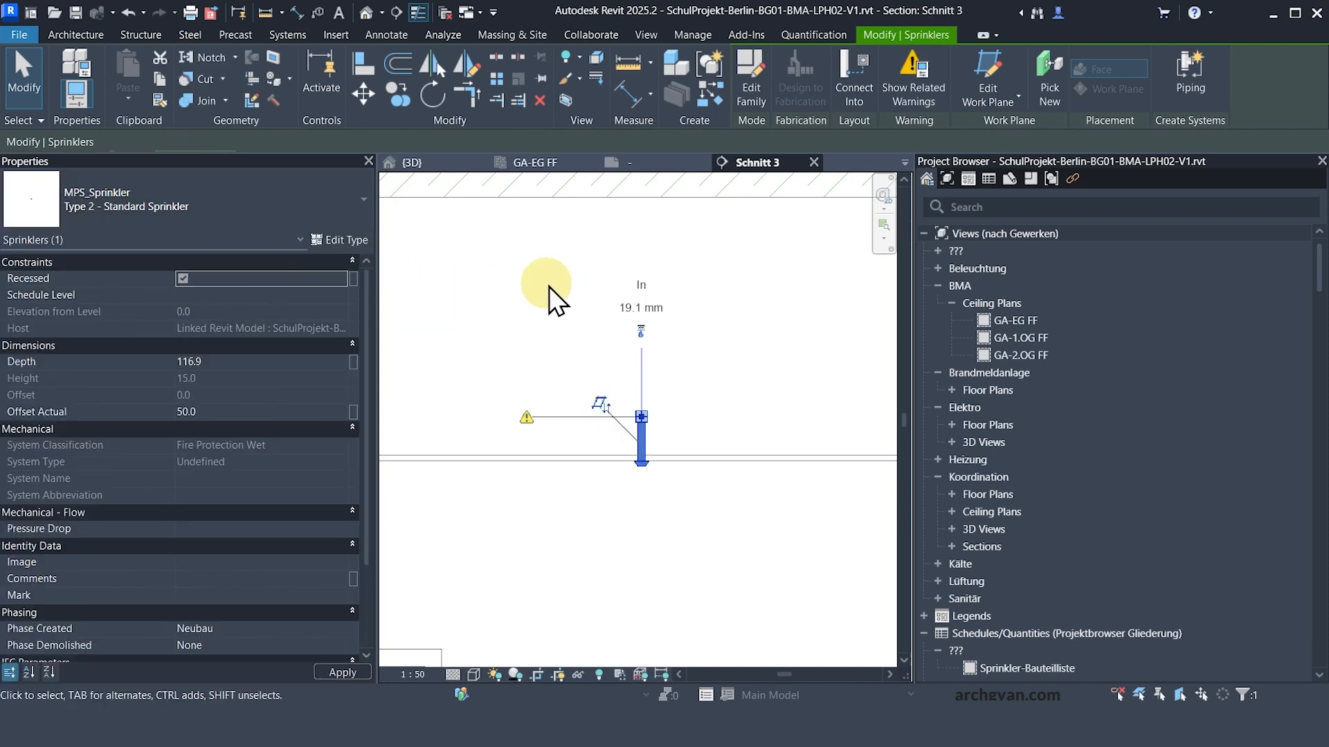
click(184, 279)
click(208, 208)
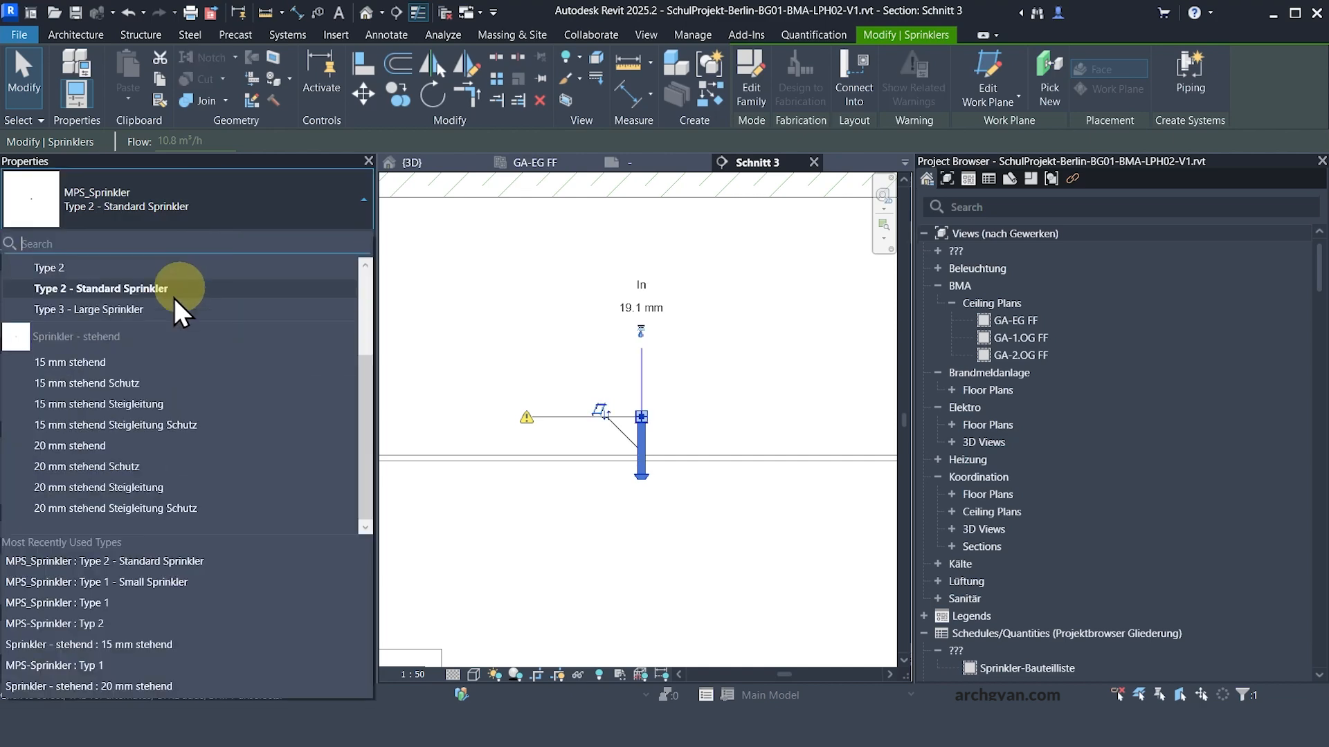
click(118, 309)
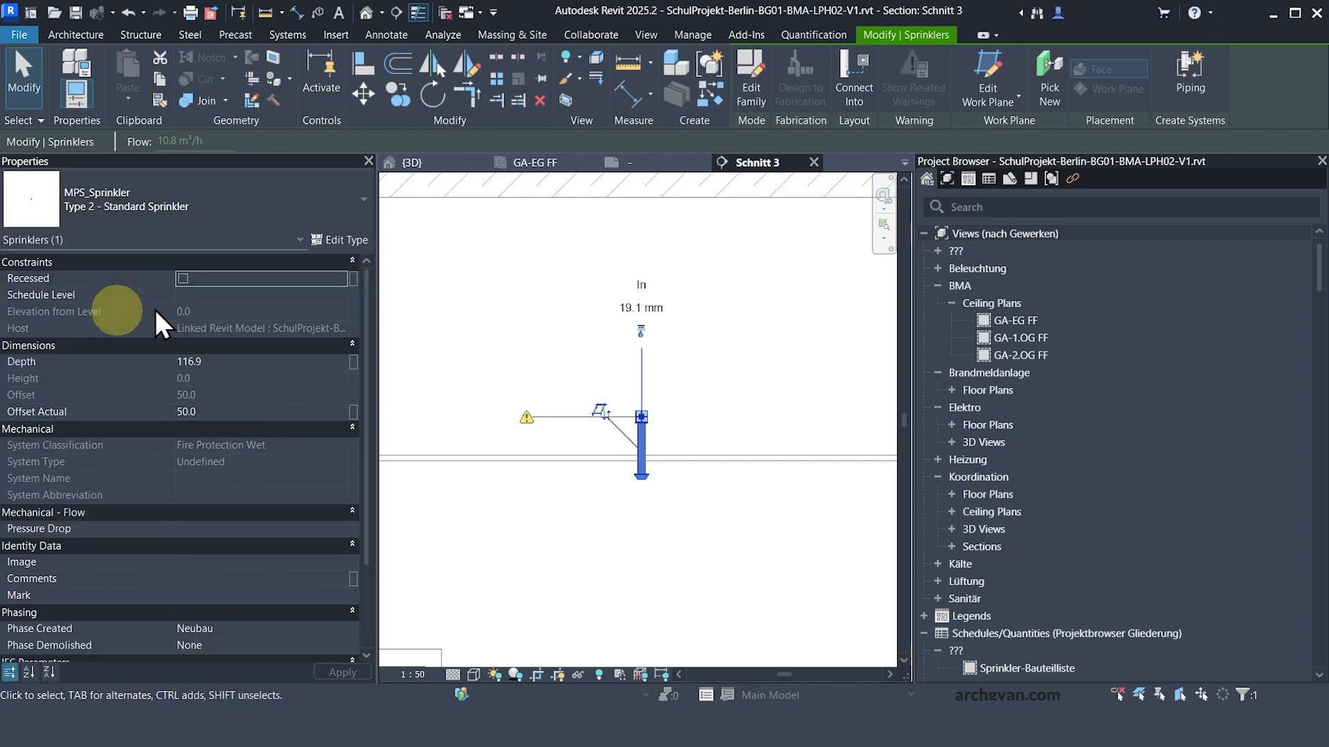
- Test the Recessed option on the large sprinkler, and flip its work plane
click(182, 279)
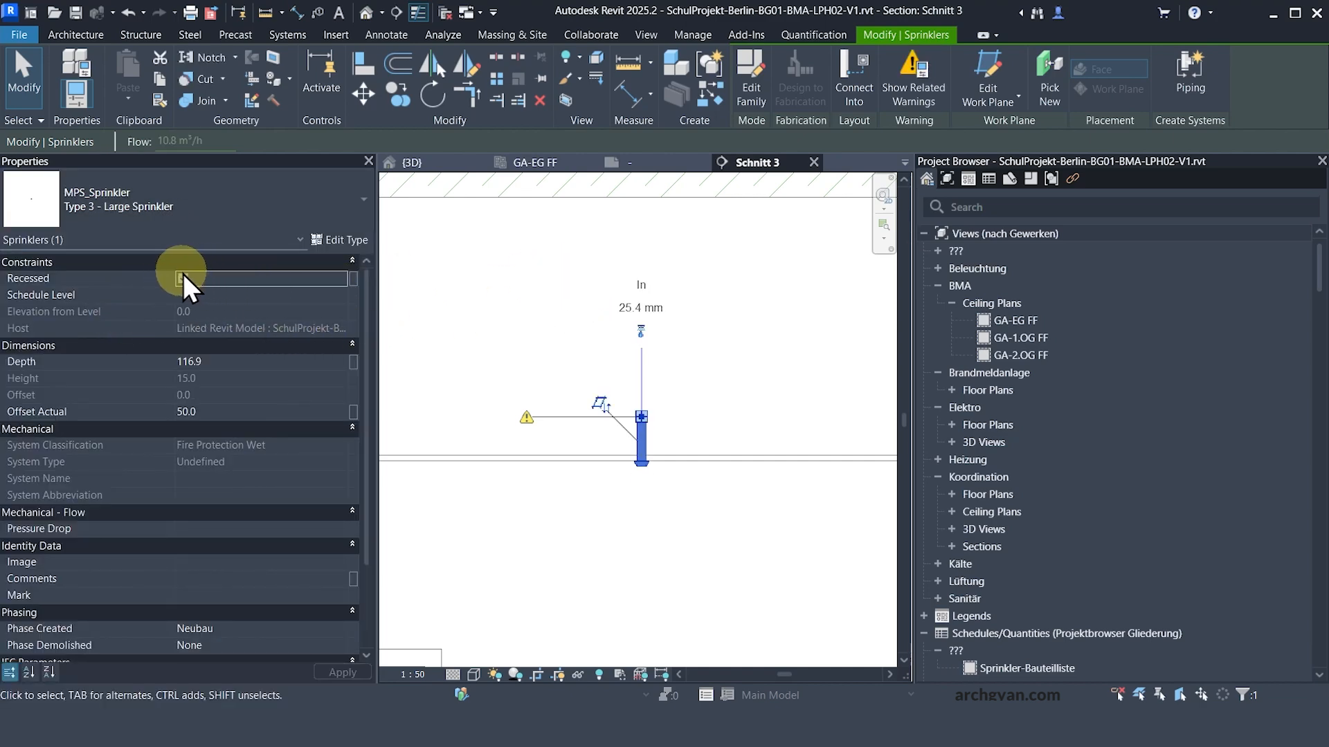
key(Escape)
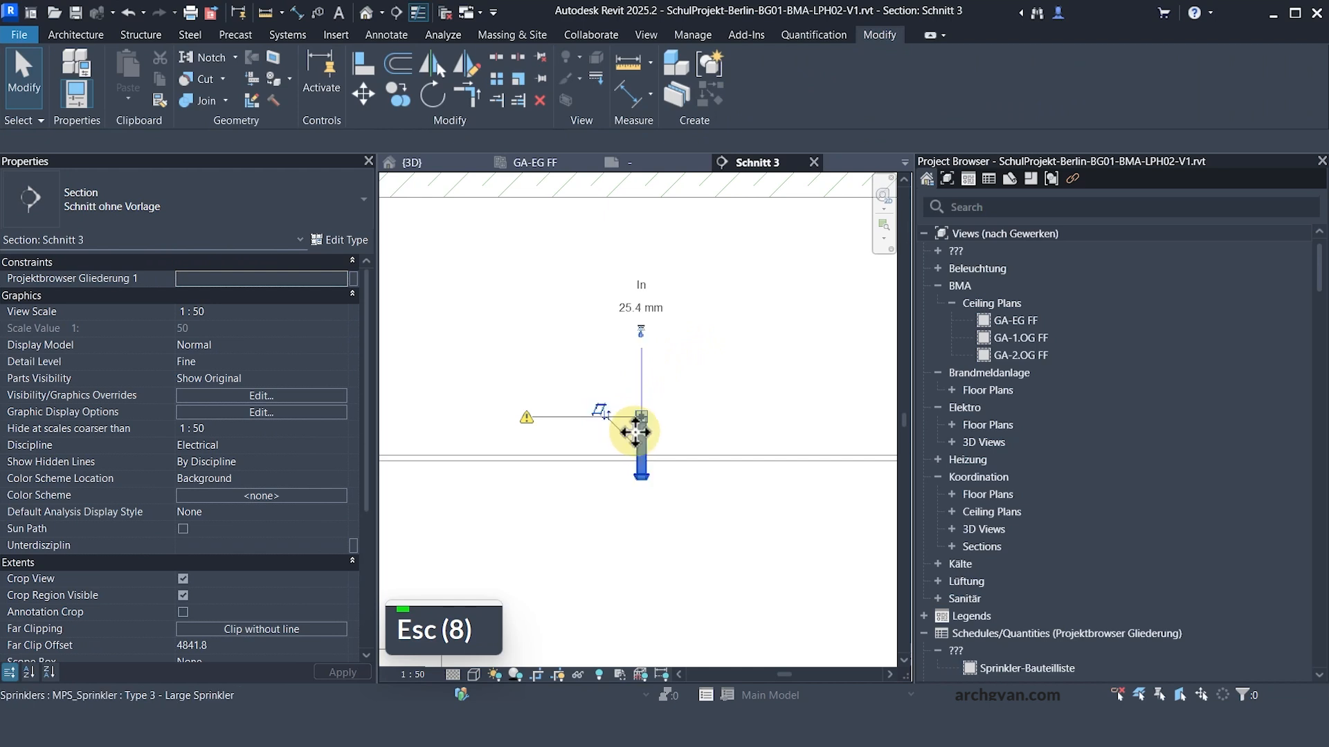
click(635, 432)
scroll(605, 411, up, 1)
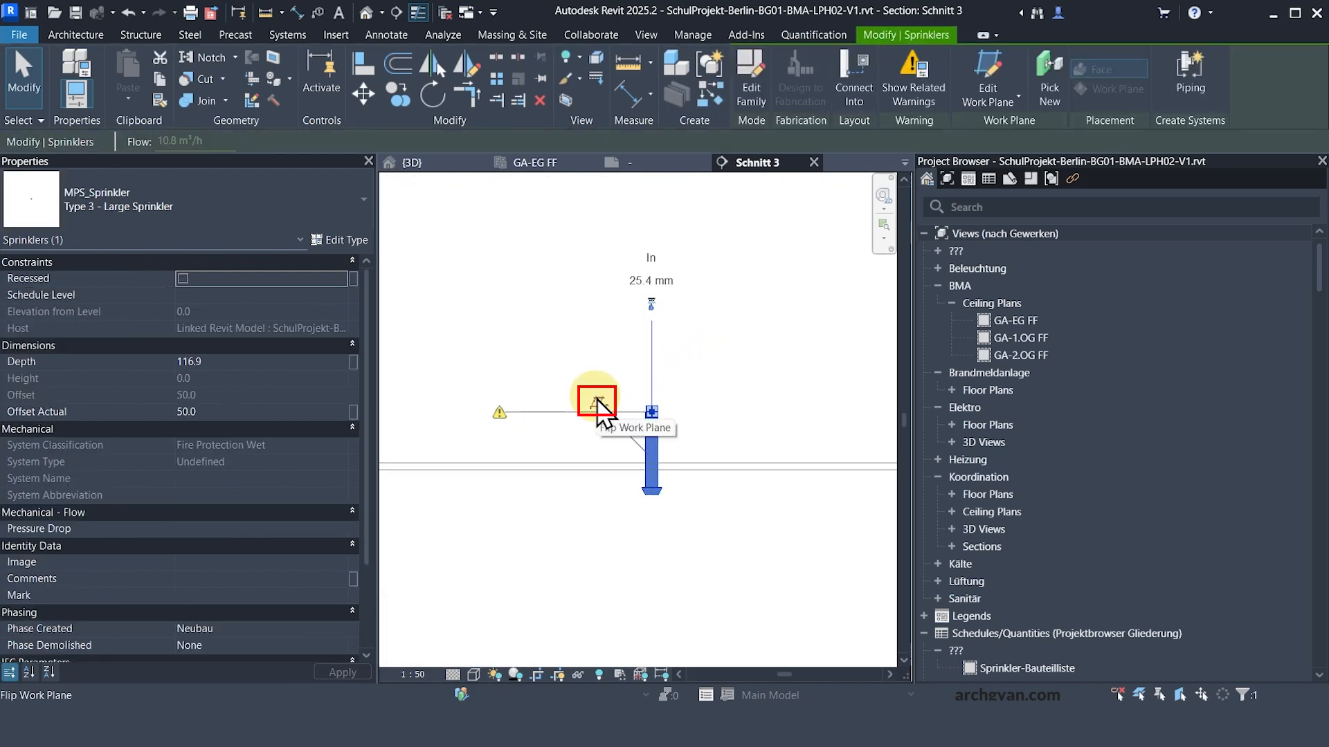
click(597, 402)
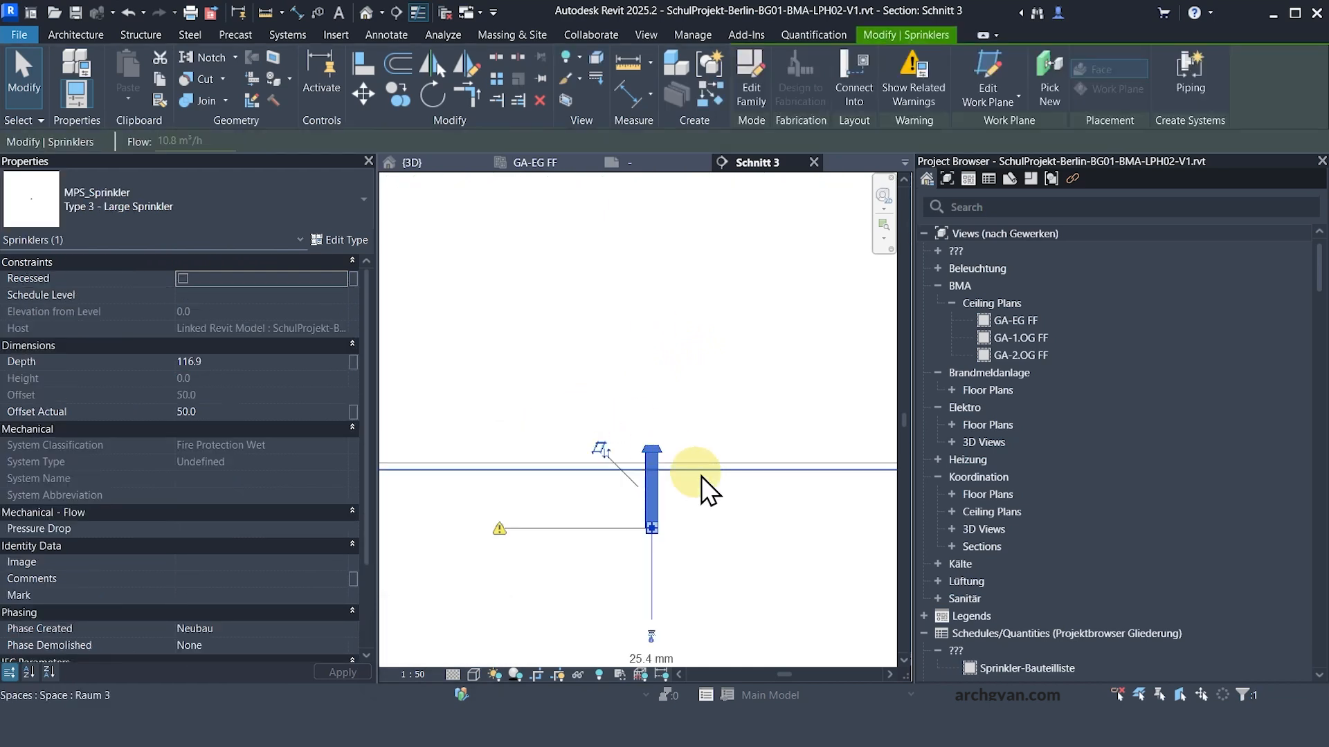
- Set the flipped sprinkler's Depth to 0 and its Offset Actual to 150
click(255, 362)
text(0)
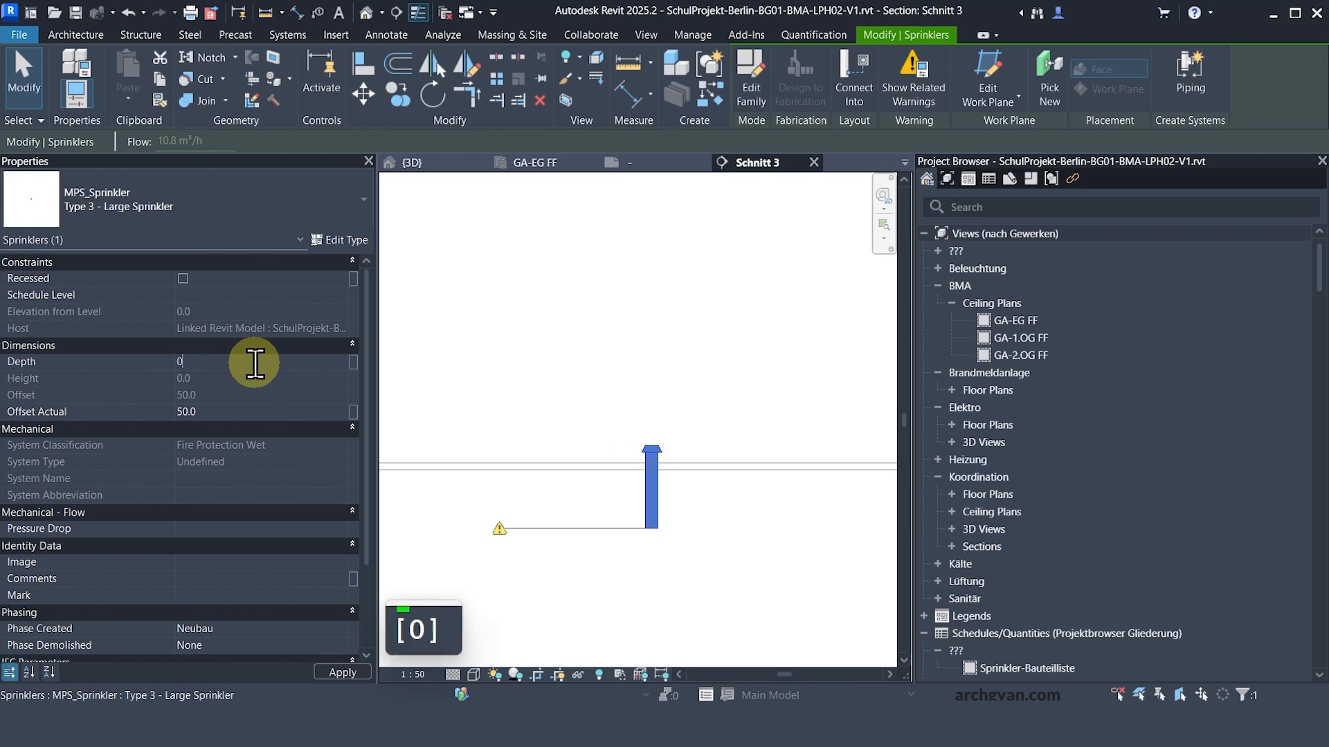
key(Return)
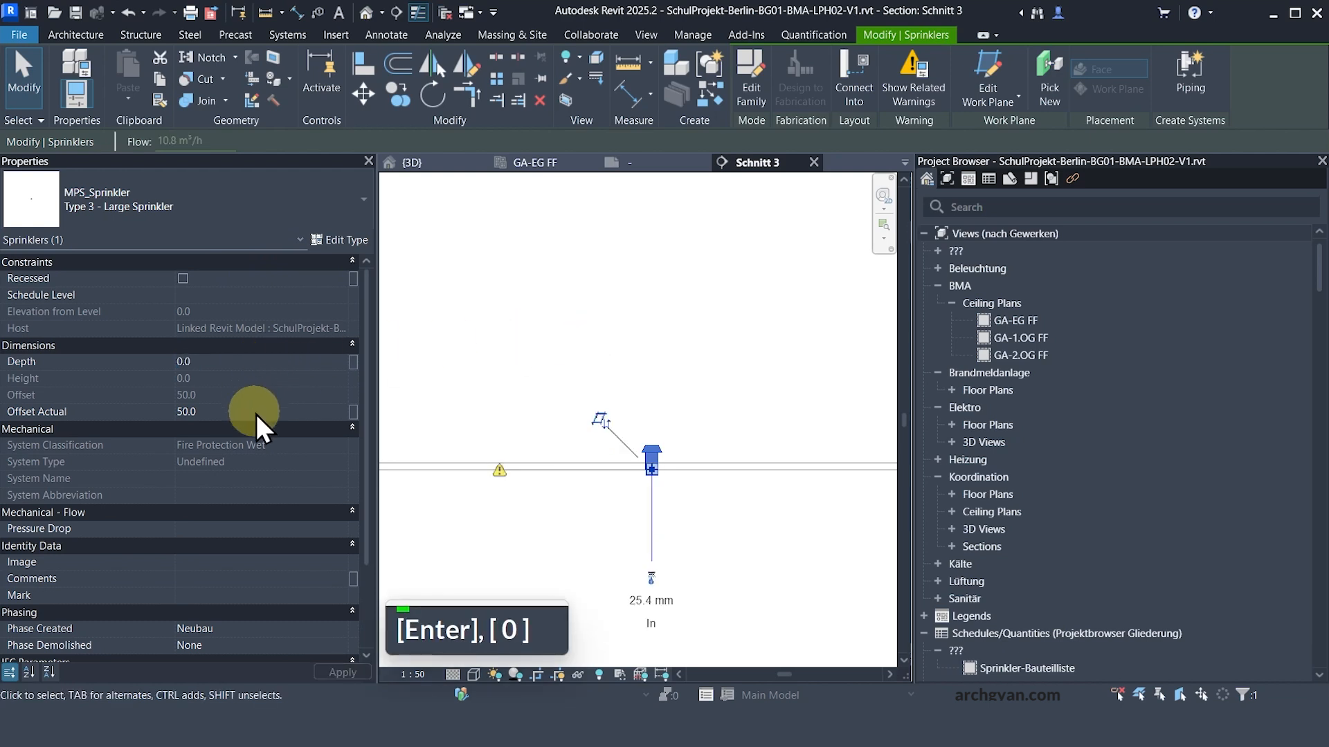
click(256, 412)
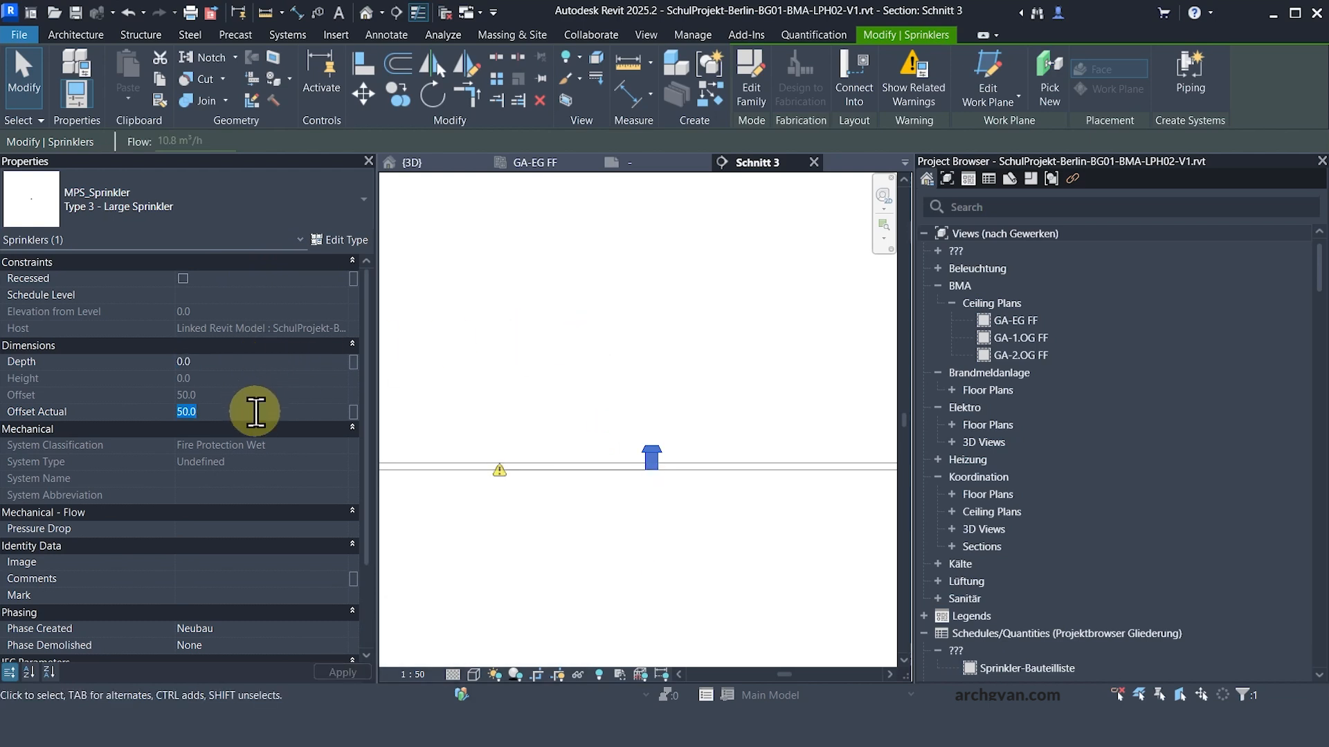
text(150)
key(Return)
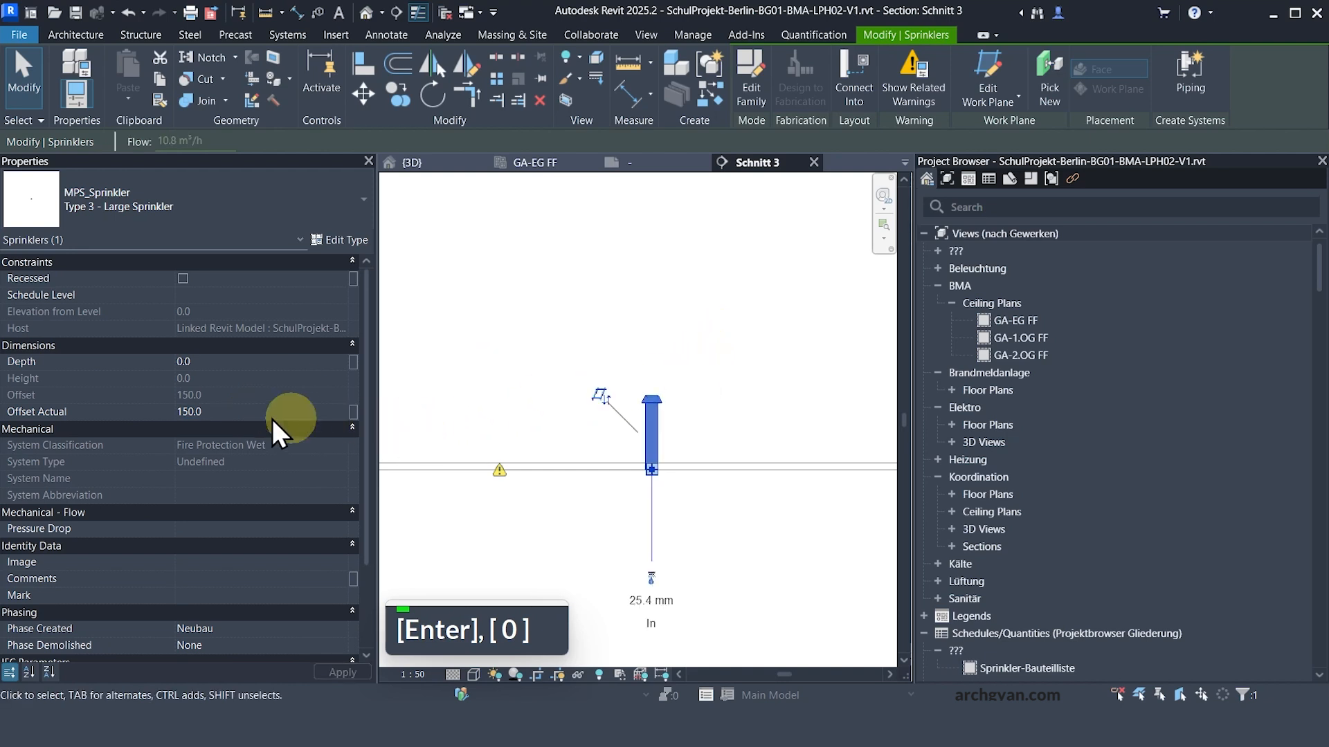
- Test the sprinkler's Offset Actual at 50 and 1500, and set it to 300
click(224, 415)
text(5)
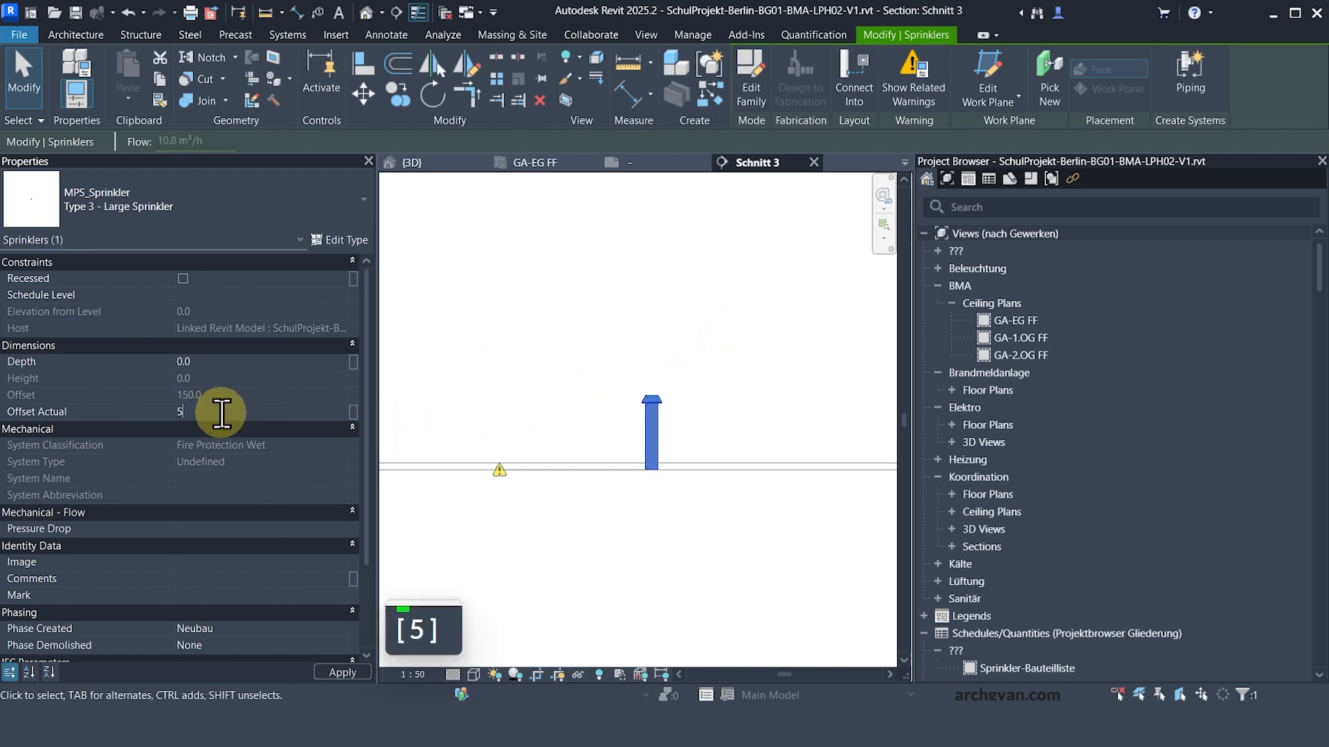
text(0)
key(Return)
click(227, 410)
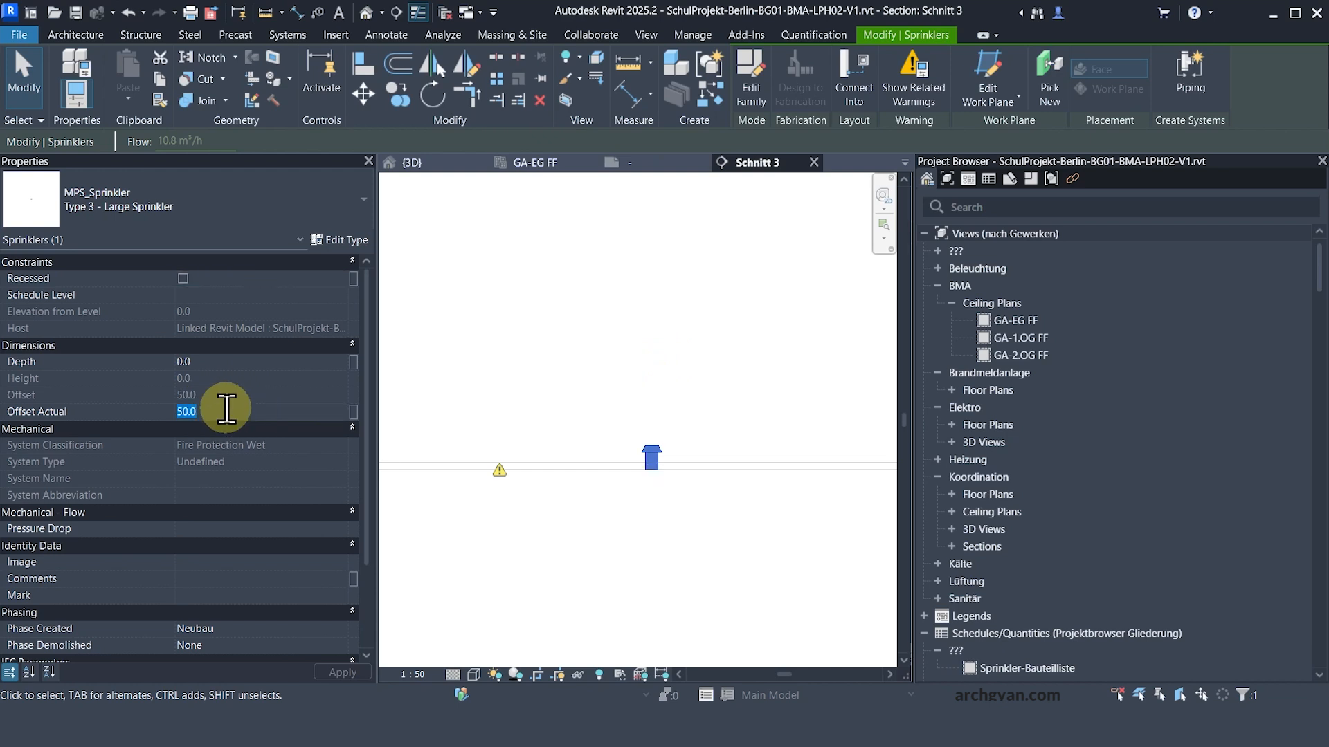
text(15)
text(1)
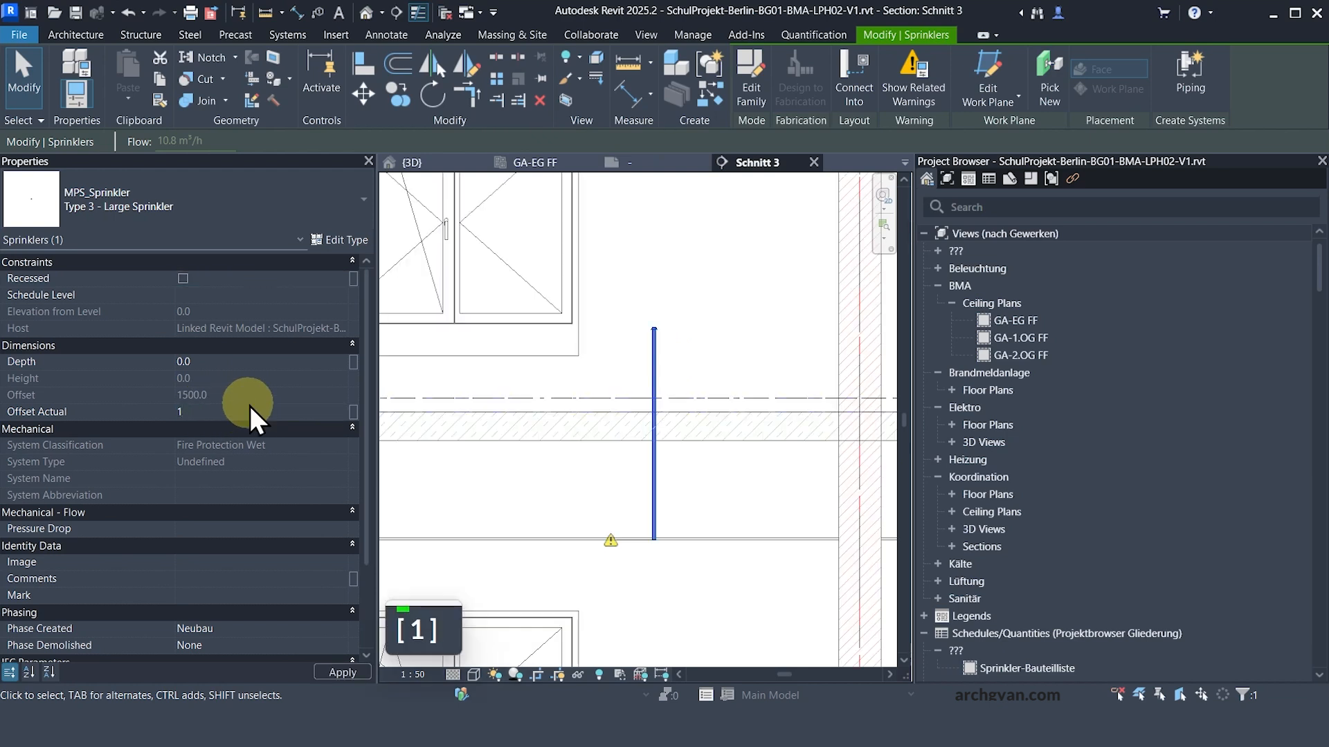
key(BackSpace)
text(300)
key(Return)
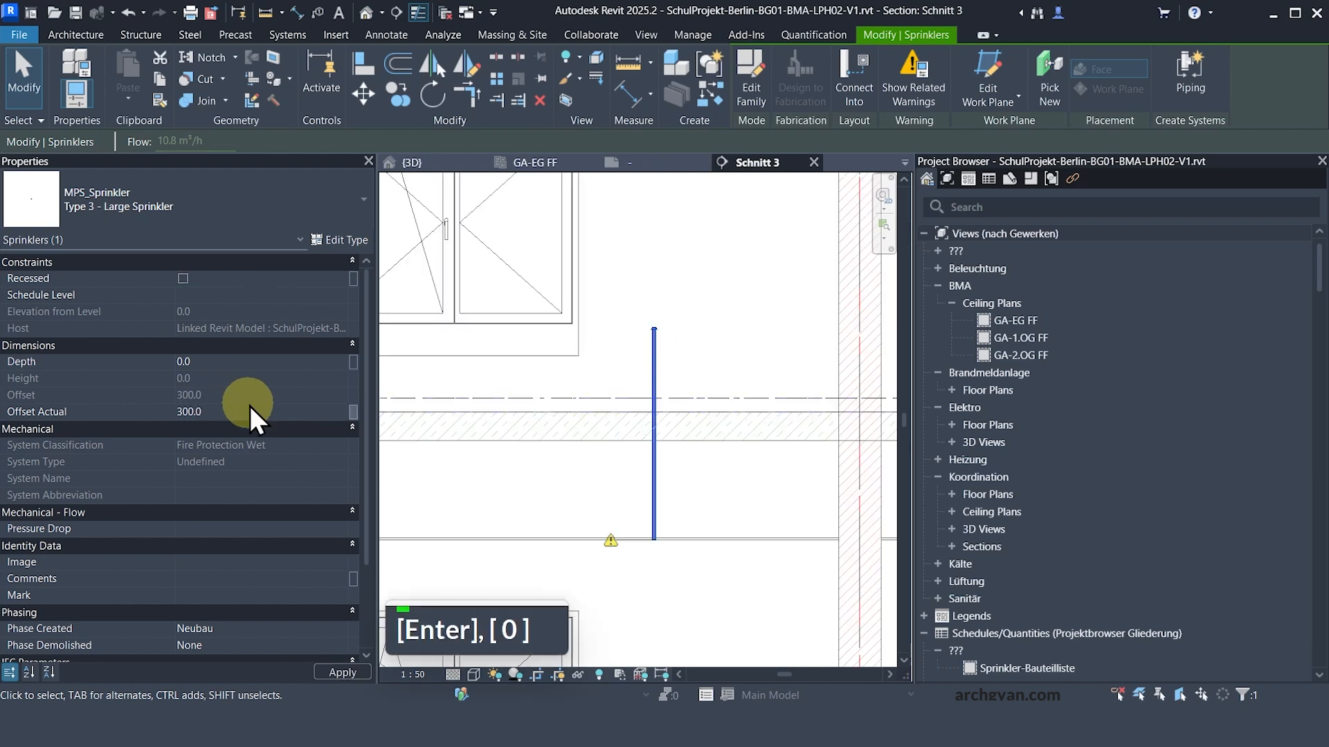
scroll(609, 547, up, 5)
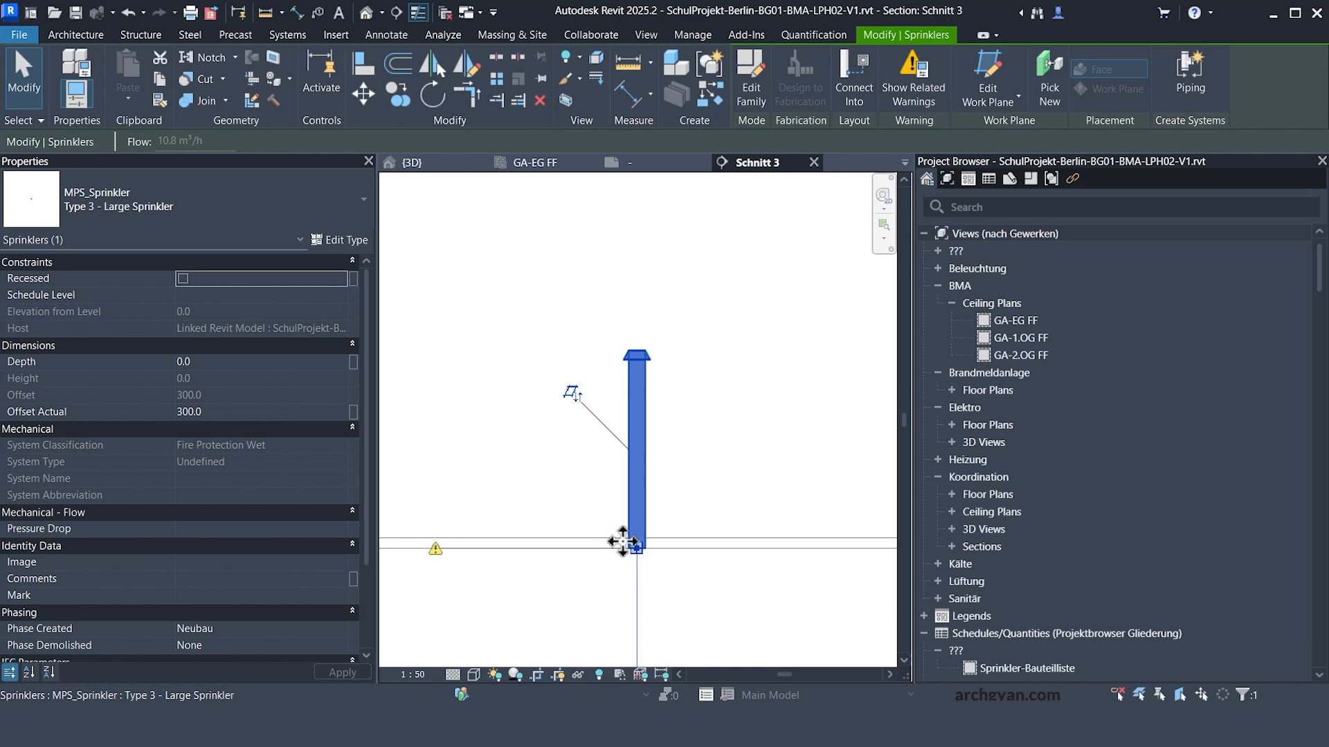
- Open the MPS_Sprinkler family of the large sprinkler for editing, and show its Front elevation
click(636, 435)
click(646, 498)
click(660, 548)
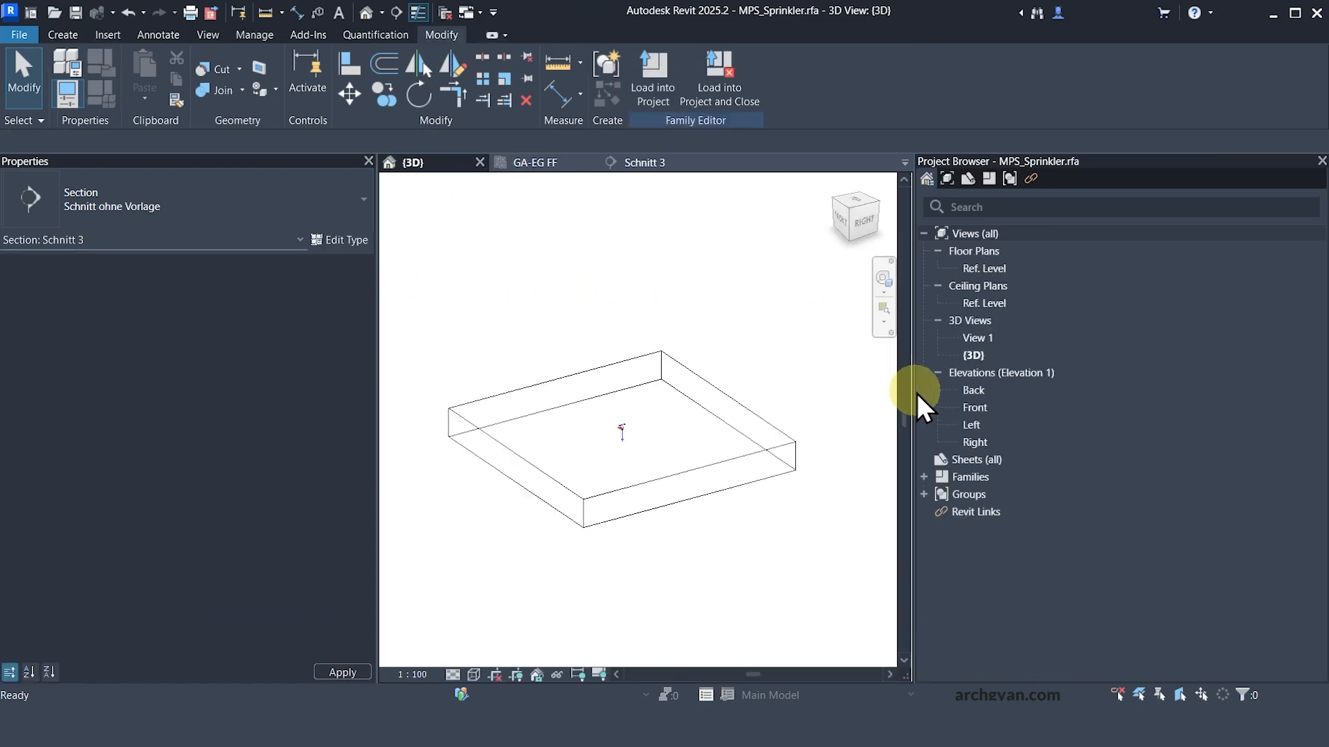
double_click(977, 411)
- Shorten the pipe extrusion so its lower end locks to the Offset reference plane, removing the conflicting constraints
click(804, 499)
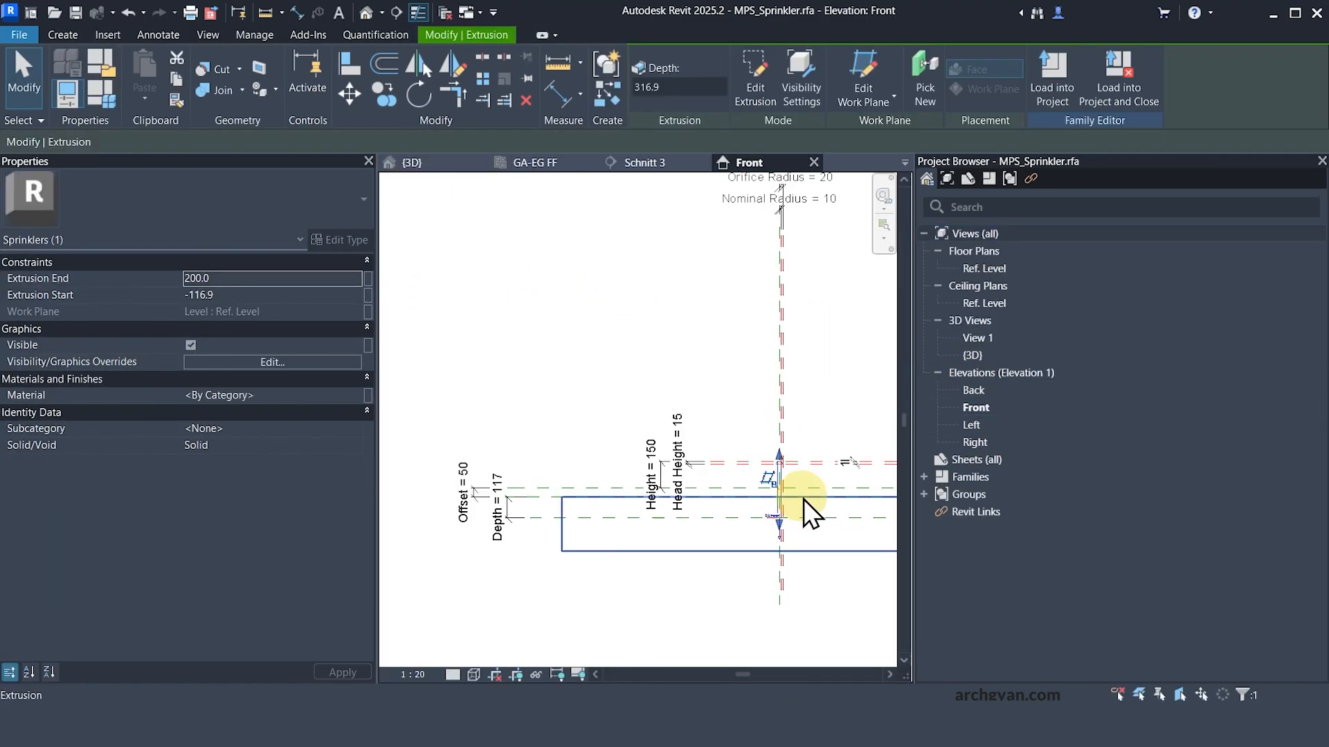
scroll(505, 506, up, 2)
scroll(703, 504, down, 3)
scroll(757, 522, up, 3)
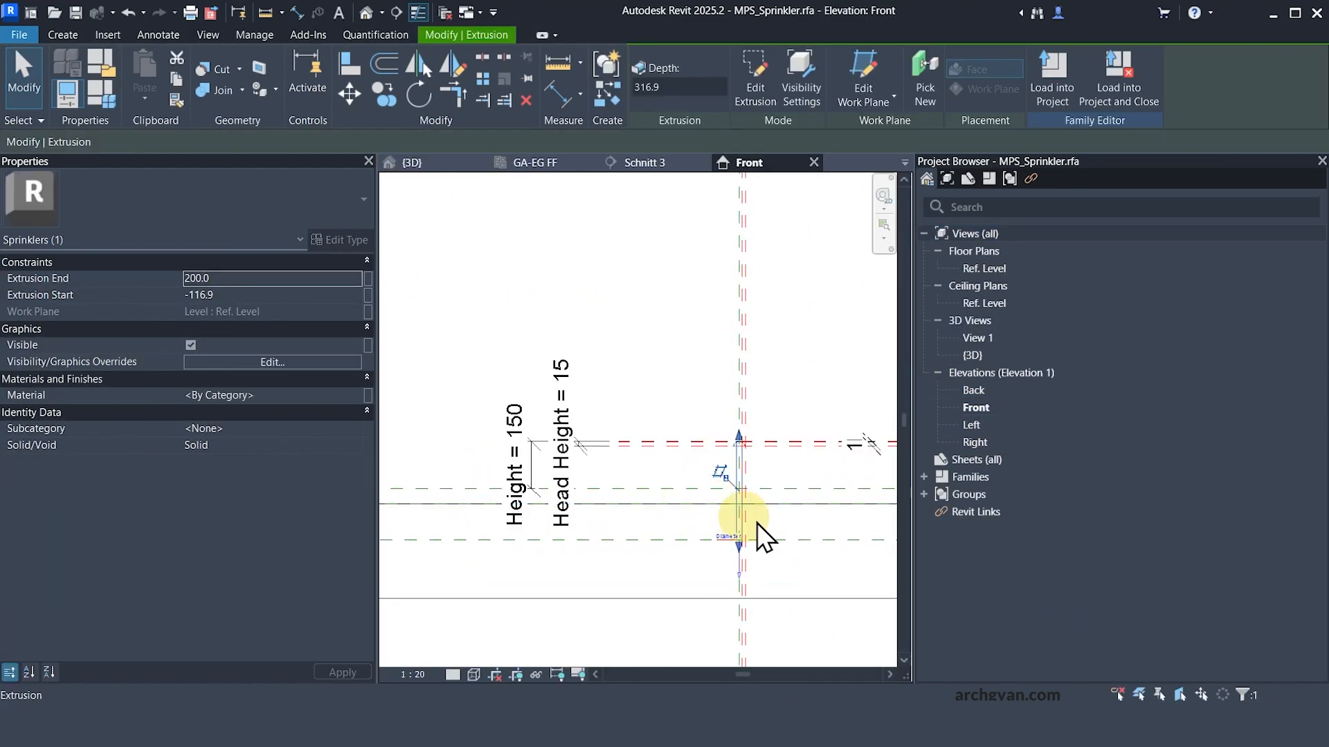
scroll(735, 477, up, 2)
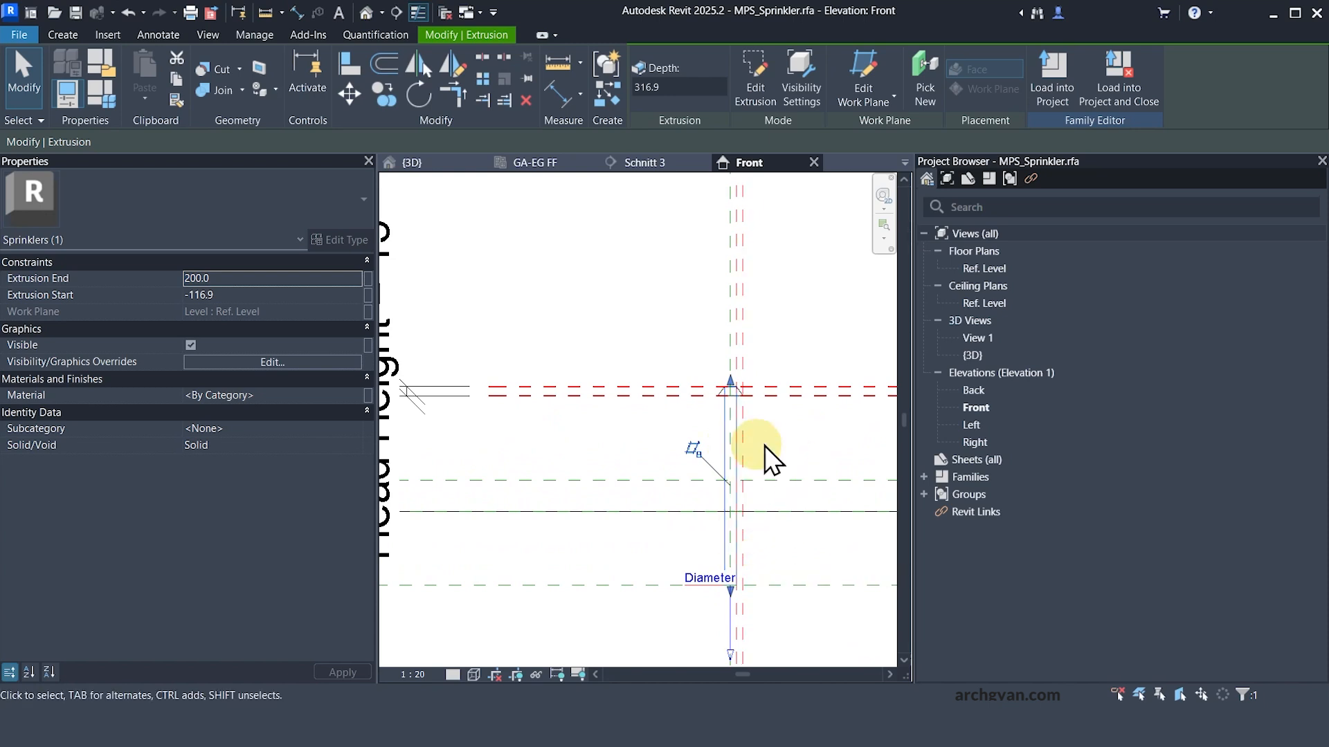
click(675, 421)
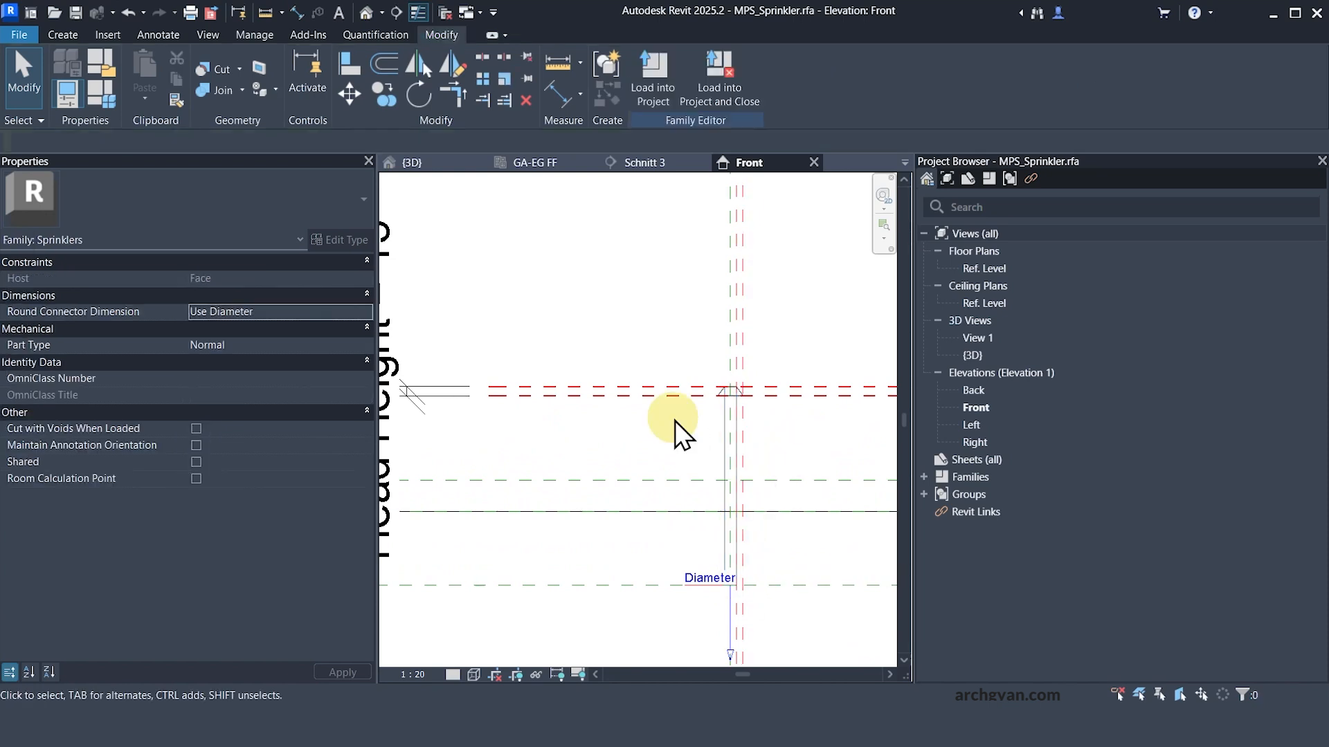
click(725, 427)
scroll(732, 588, up, 2)
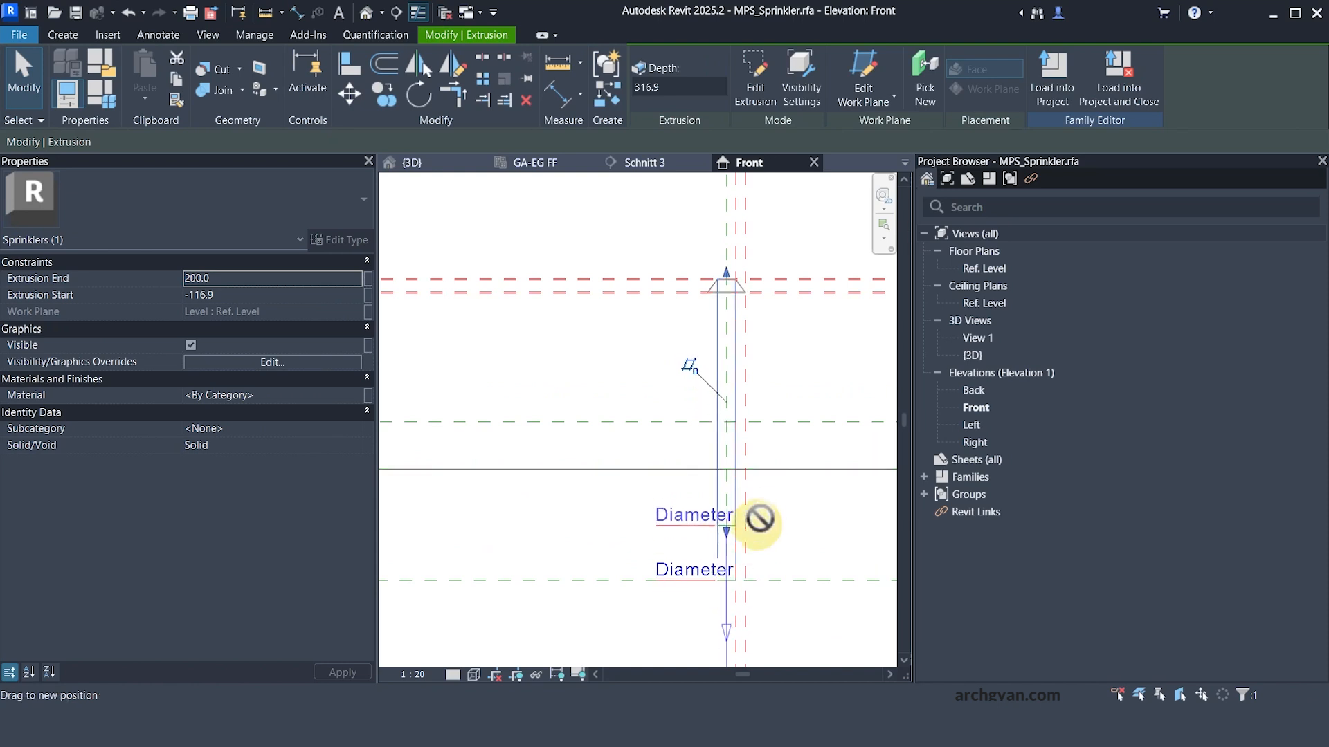
drag(759, 519, 771, 429)
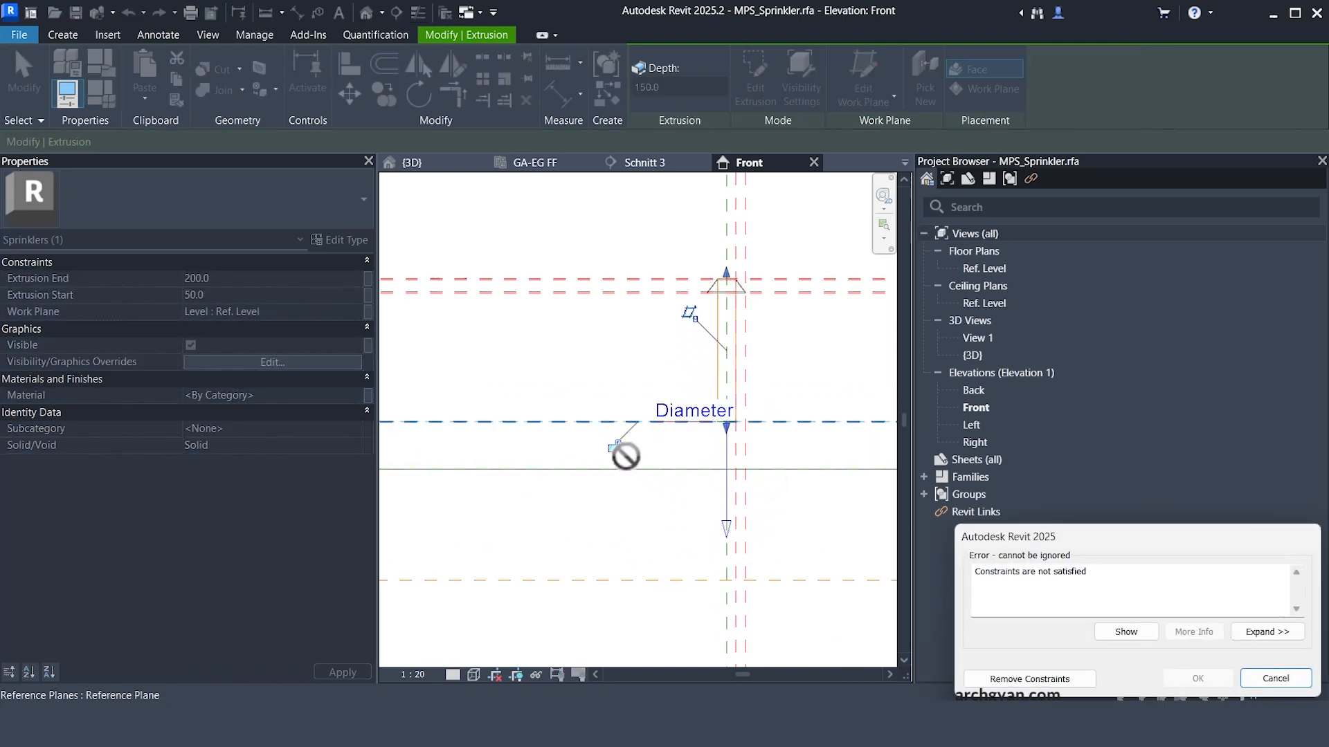
click(1029, 678)
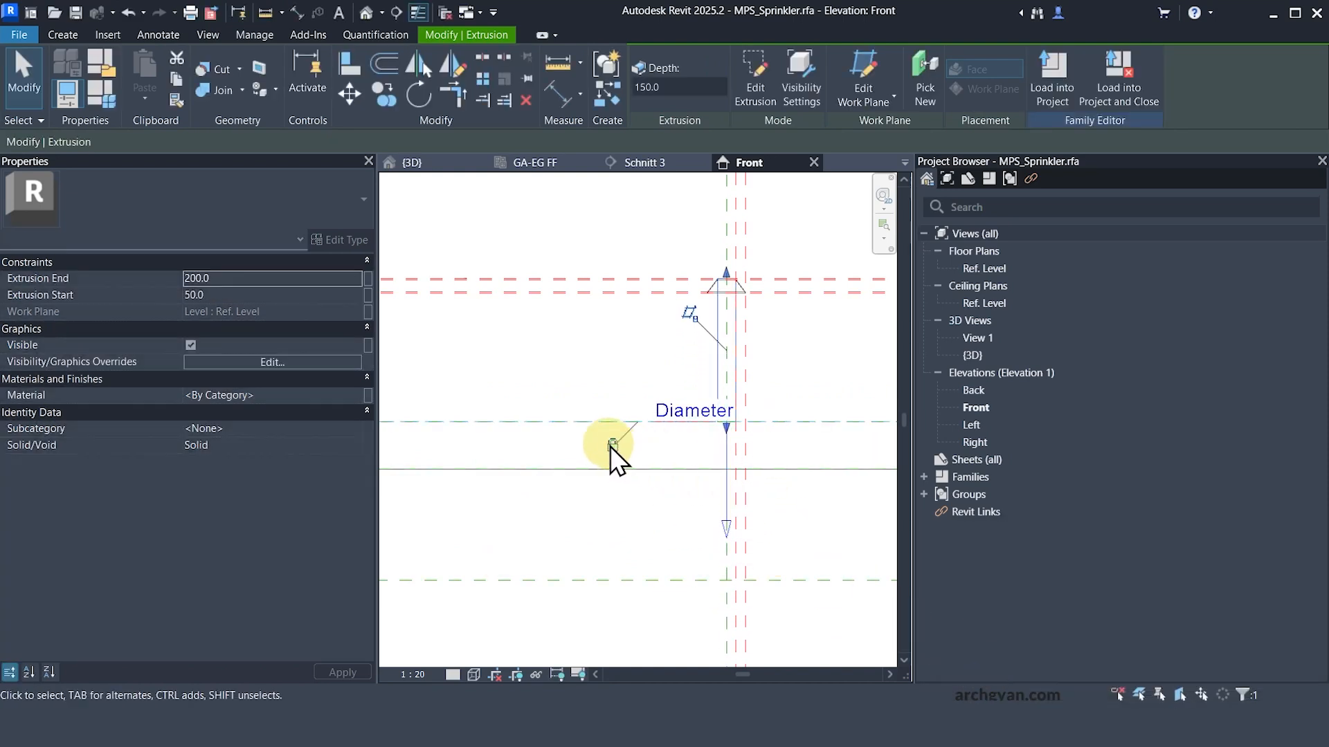
scroll(786, 434, down, 3)
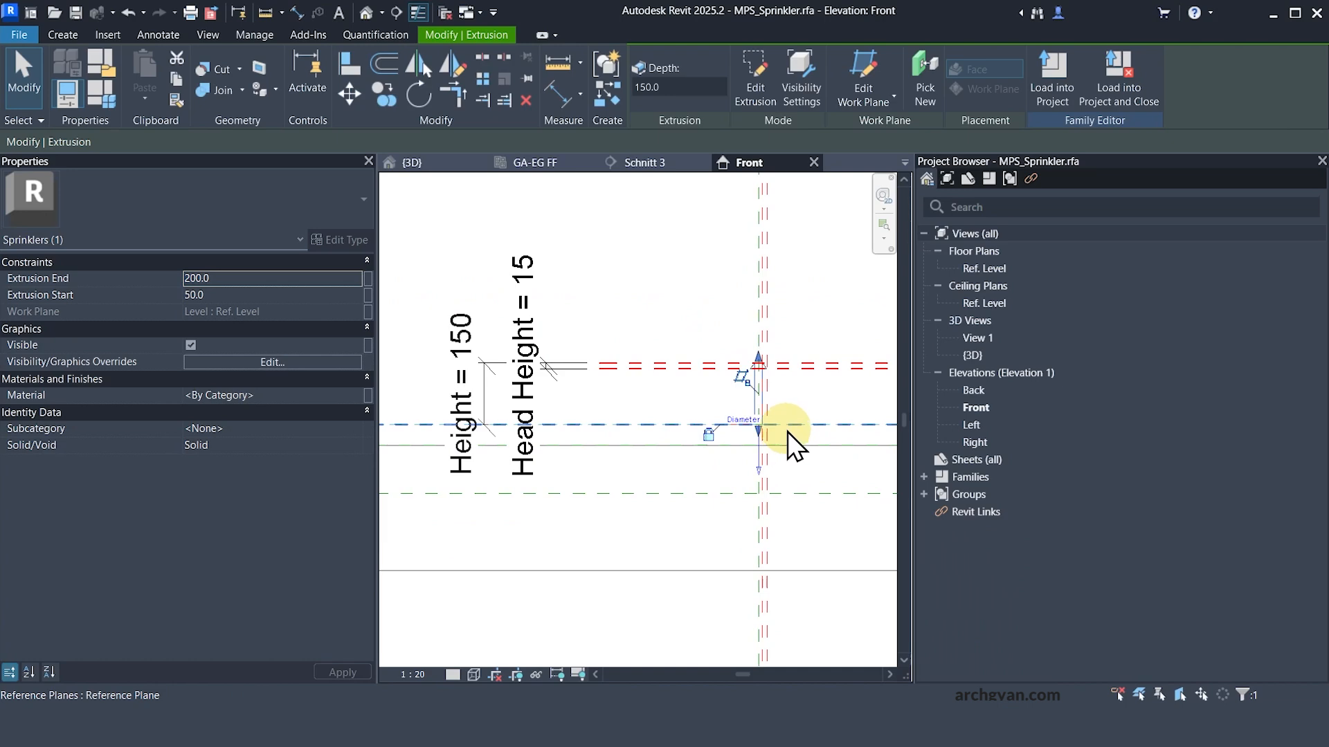
scroll(788, 432, down, 2)
scroll(760, 446, up, 4)
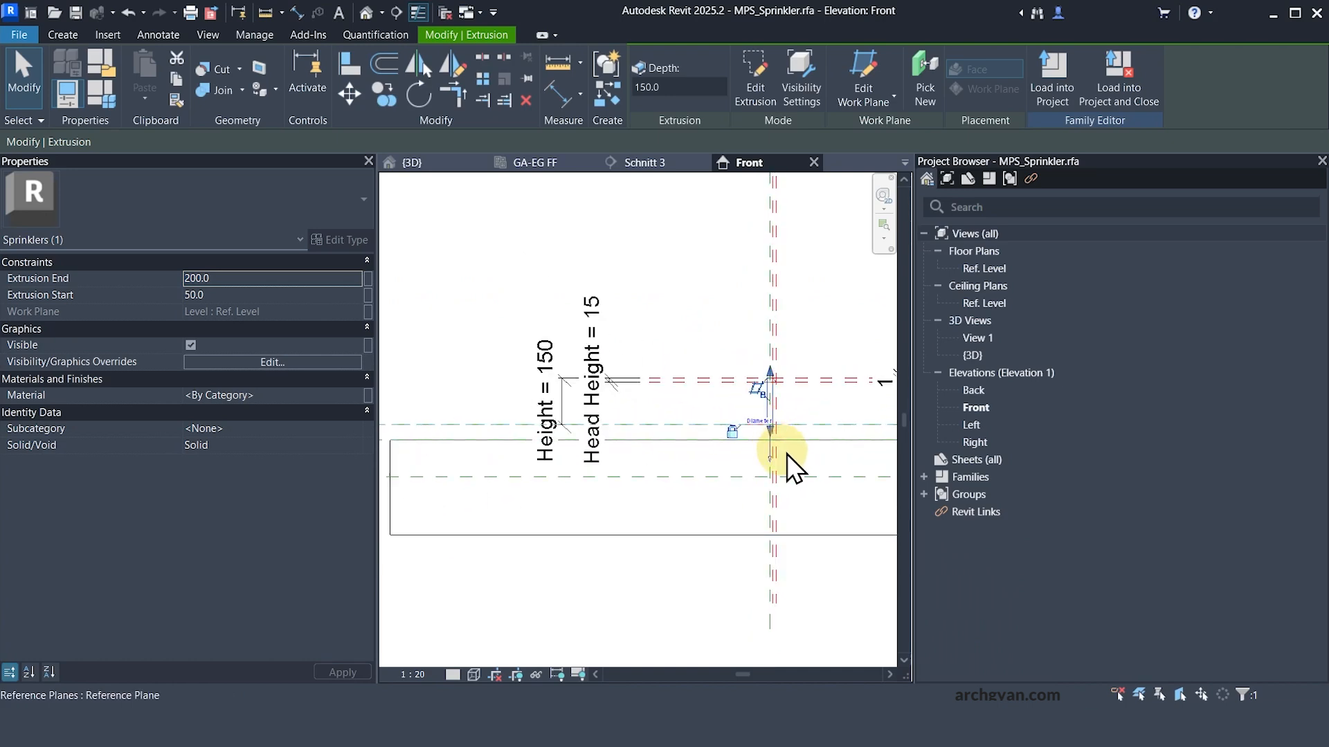
- Open the Ref. Level floor plan, and temporarily hide the pipe connector and the dimensions around it
double_click(974, 271)
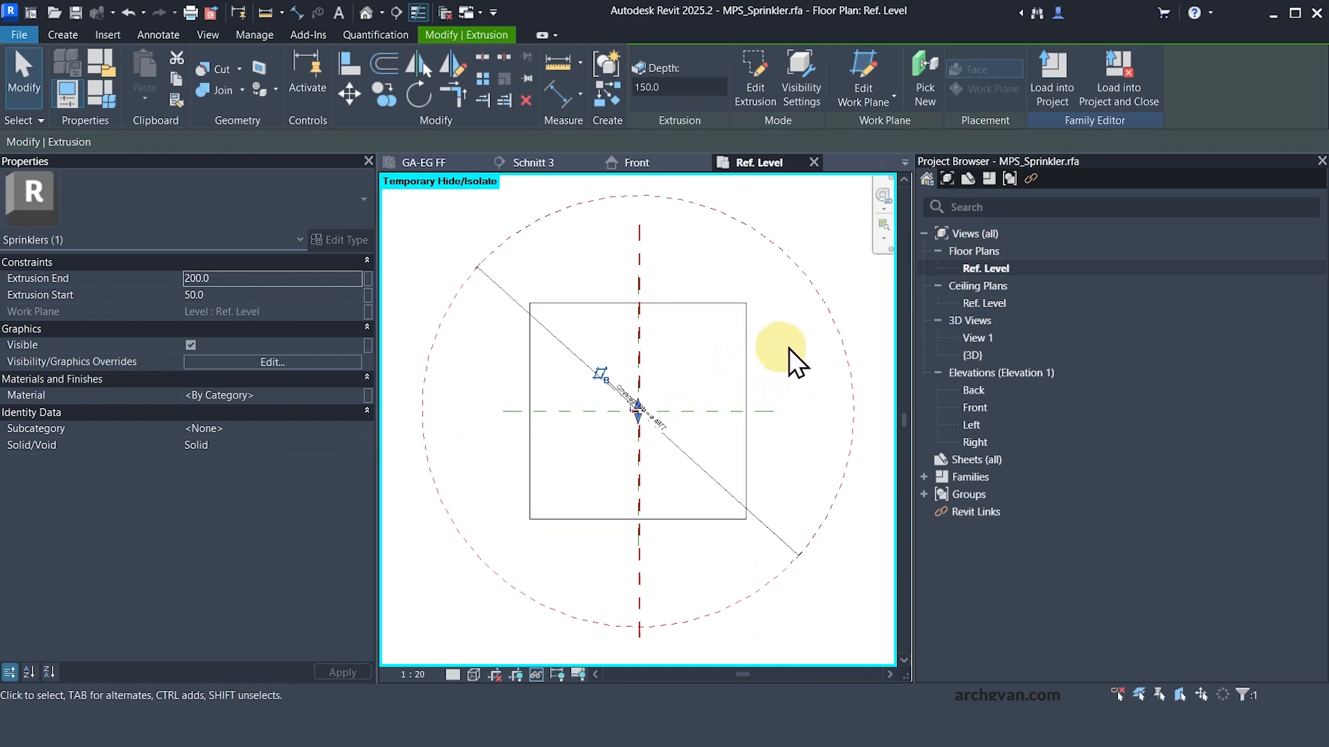
click(791, 346)
scroll(664, 415, up, 5)
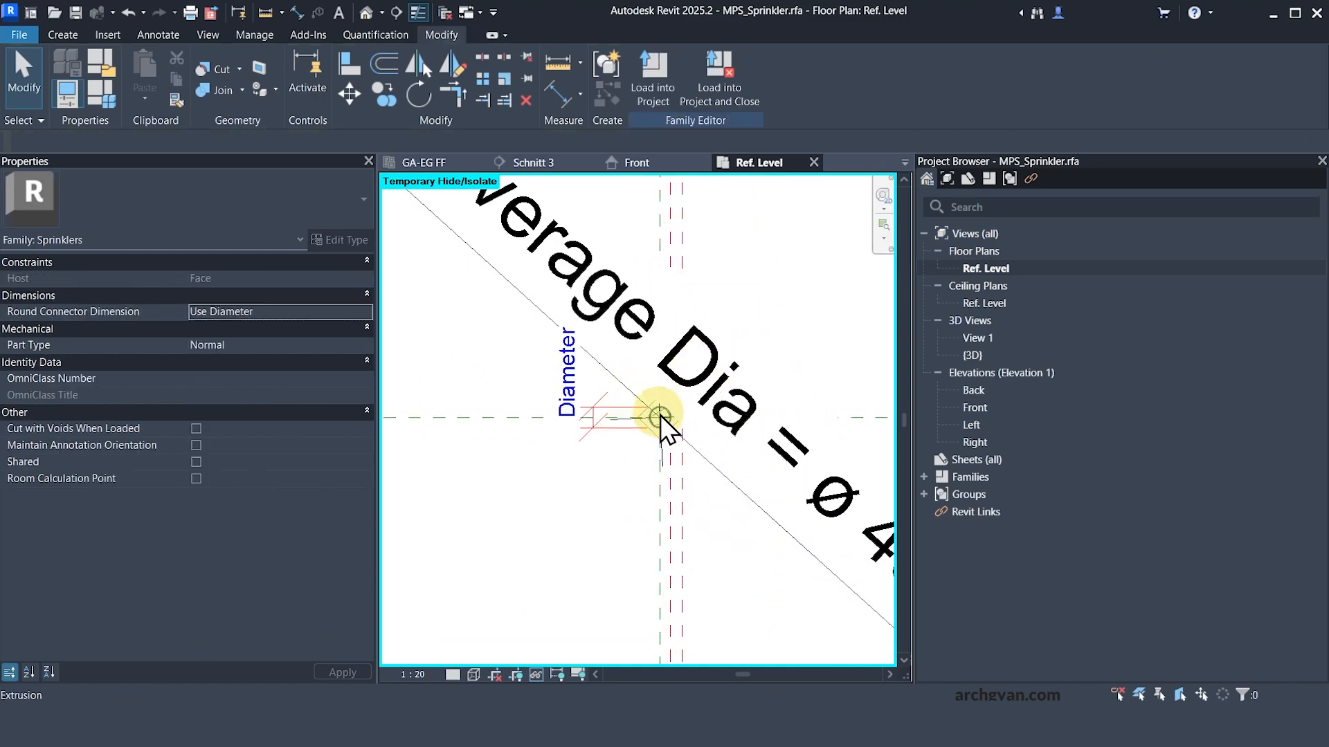
scroll(660, 415, up, 3)
click(596, 389)
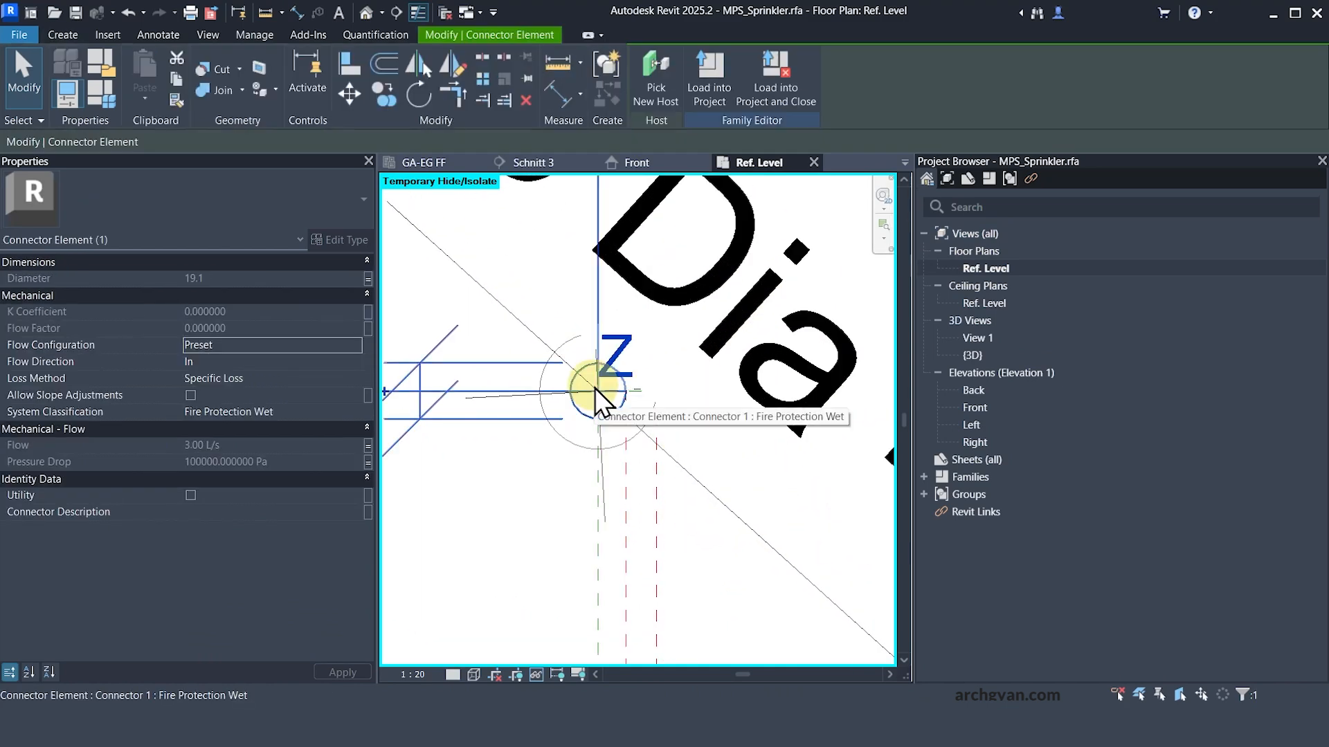
key(h)
key(h)
click(587, 395)
key(h)
key(h)
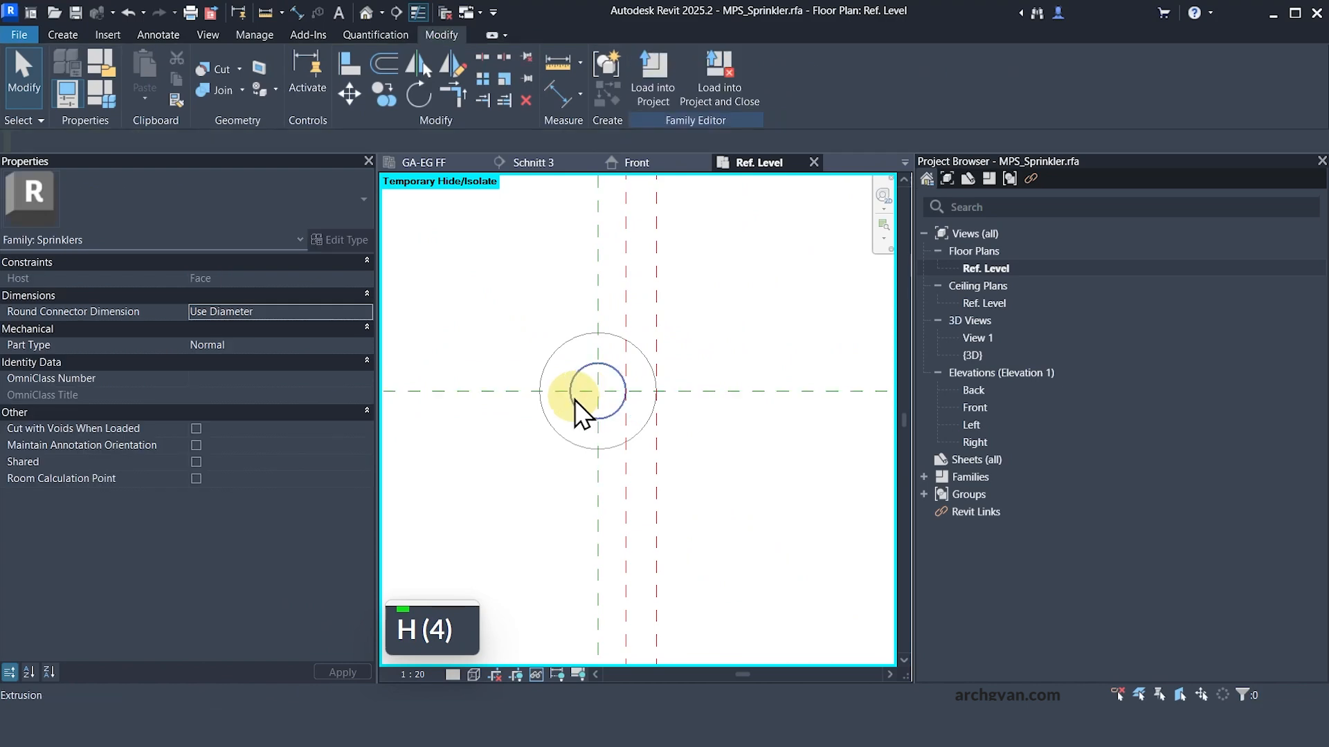
- Temporarily hide the pipe extrusion and the revolved sprinkler head in the plan
click(574, 400)
key(h)
key(h)
click(574, 381)
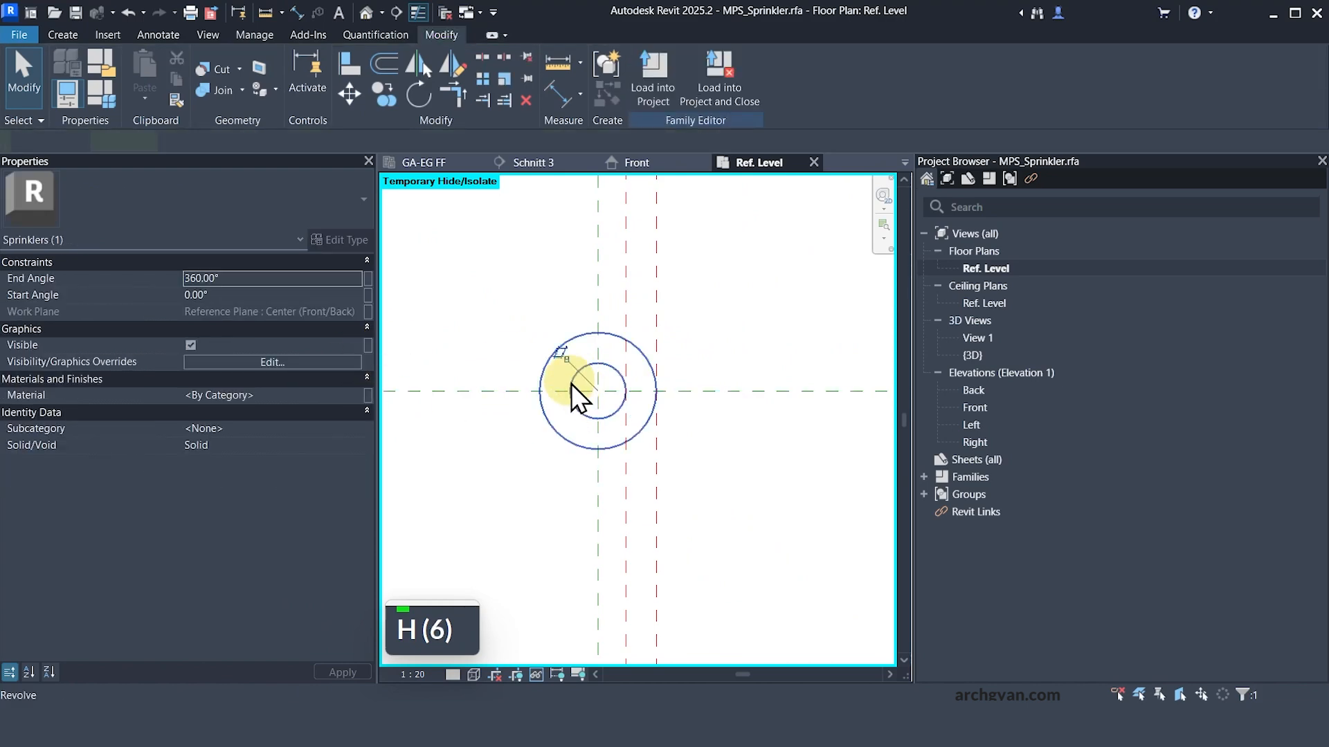
key(h)
key(h)
- Start a new extrusion and sketch a circle centred on the intersection of the centre reference planes, extending past the red radius planes
click(62, 34)
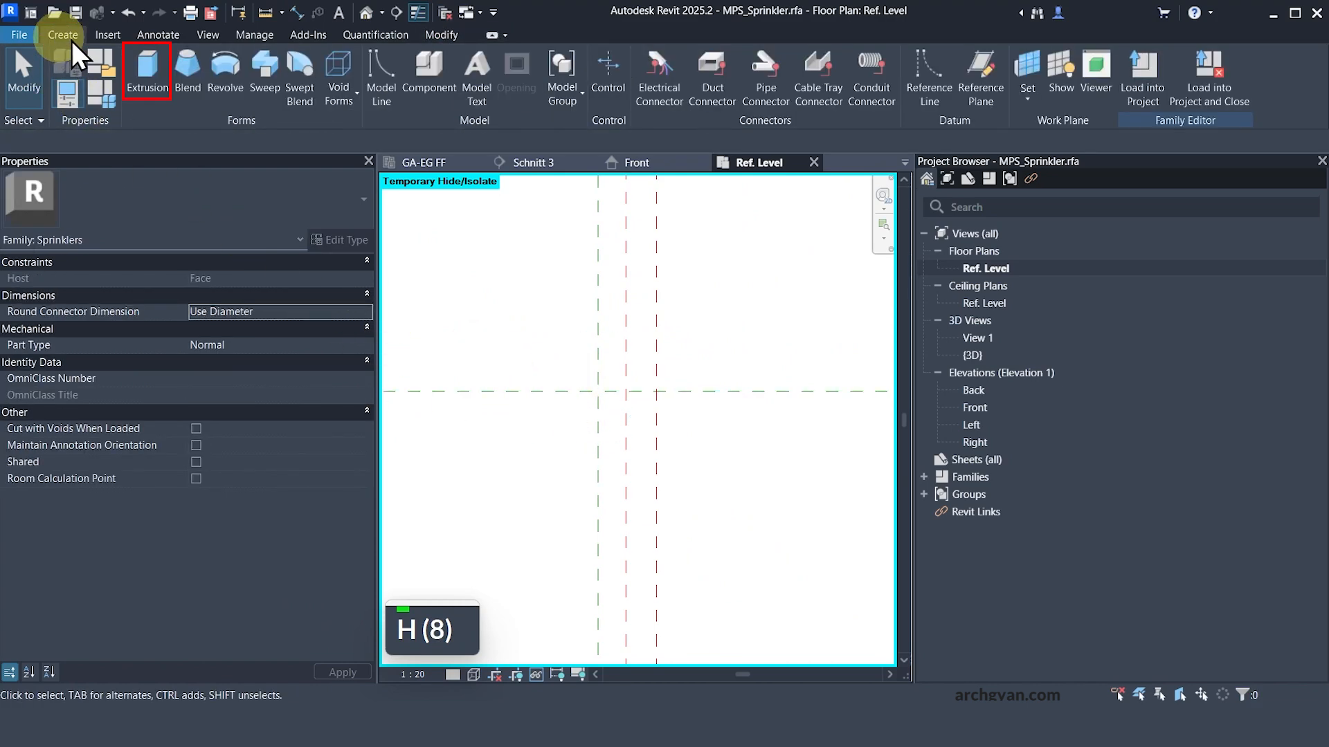
click(142, 66)
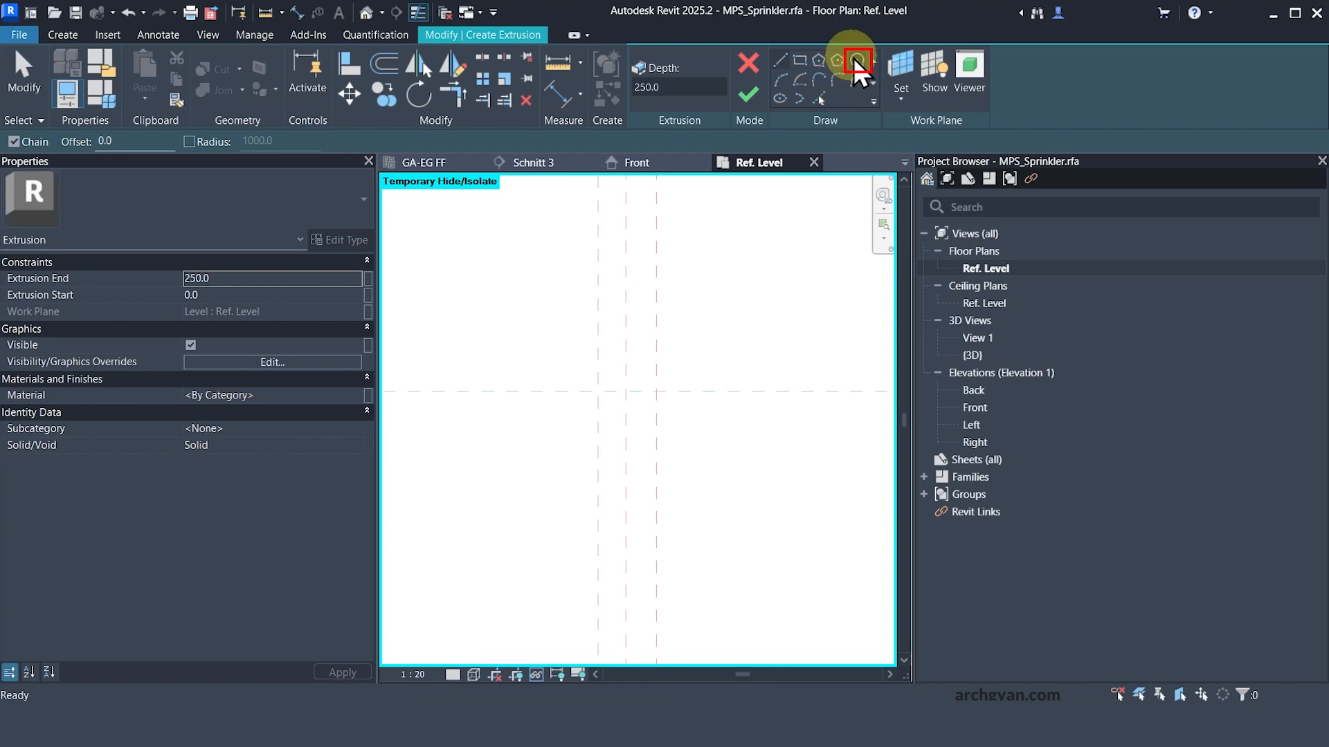
click(855, 60)
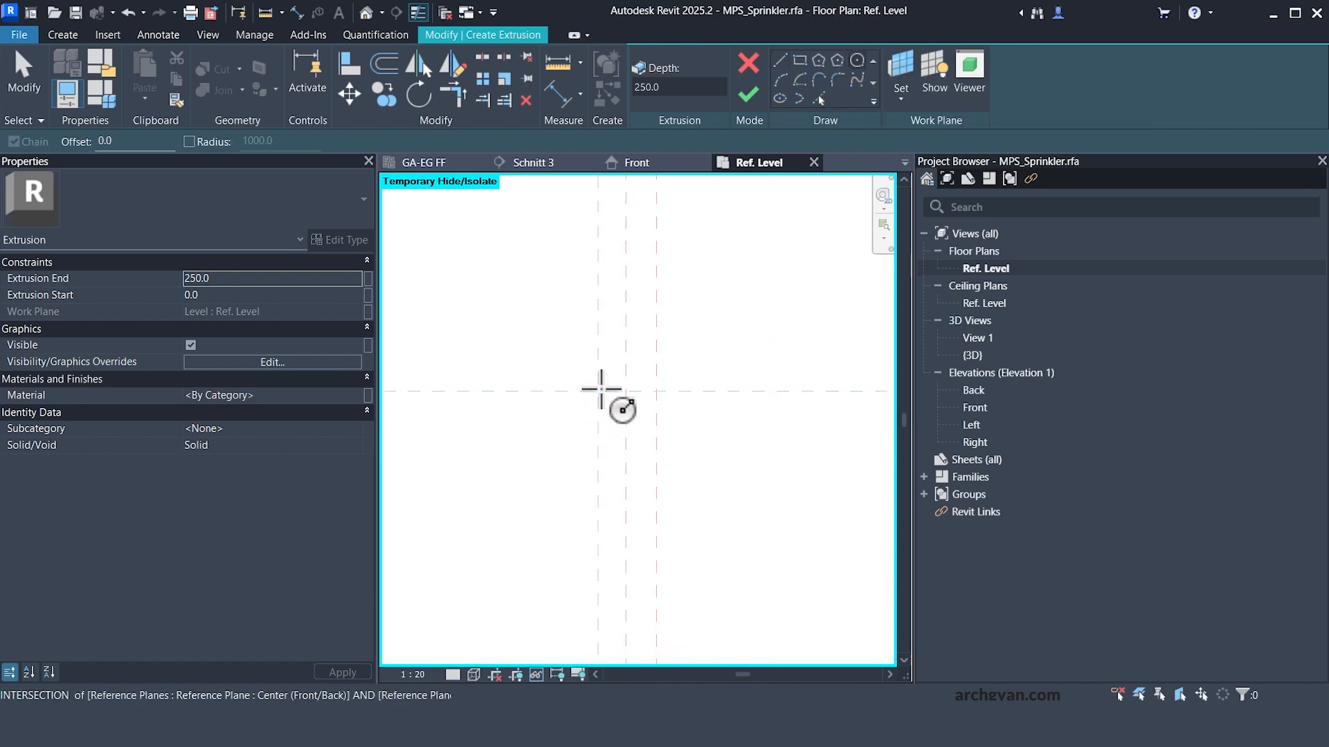
click(598, 391)
click(759, 414)
key(Escape)
key(Escape)
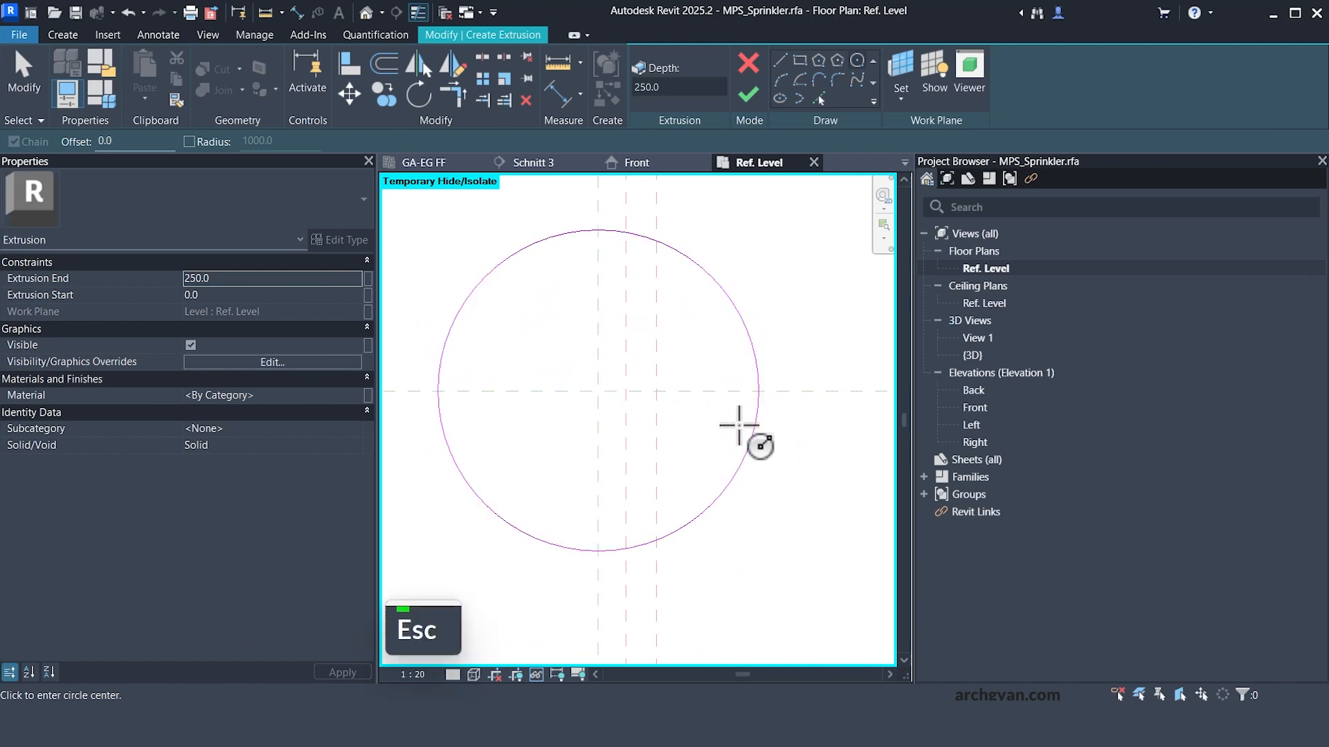
- Move the sketched circle away from the centre reference planes' intersection and turn on its Center Mark Visible property
drag(501, 261, 609, 234)
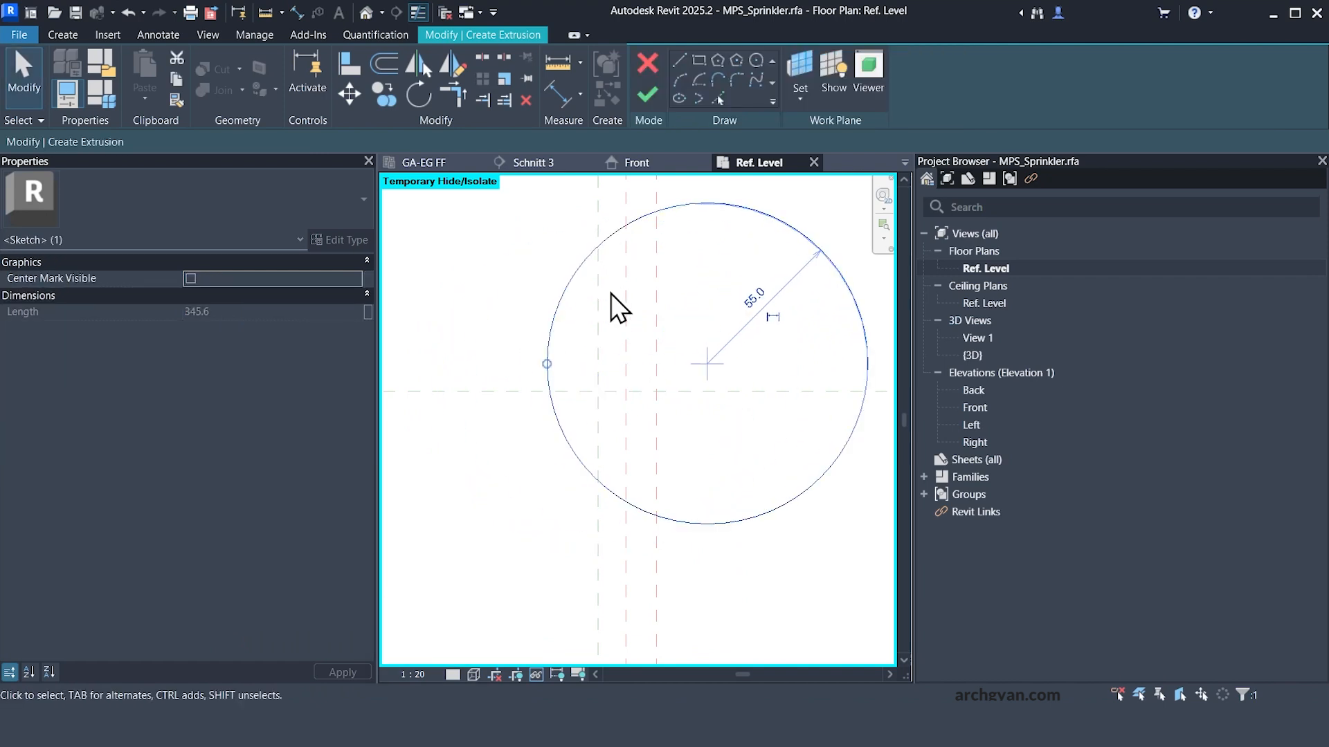
key(Escape)
key(Escape)
key(Escape)
click(555, 311)
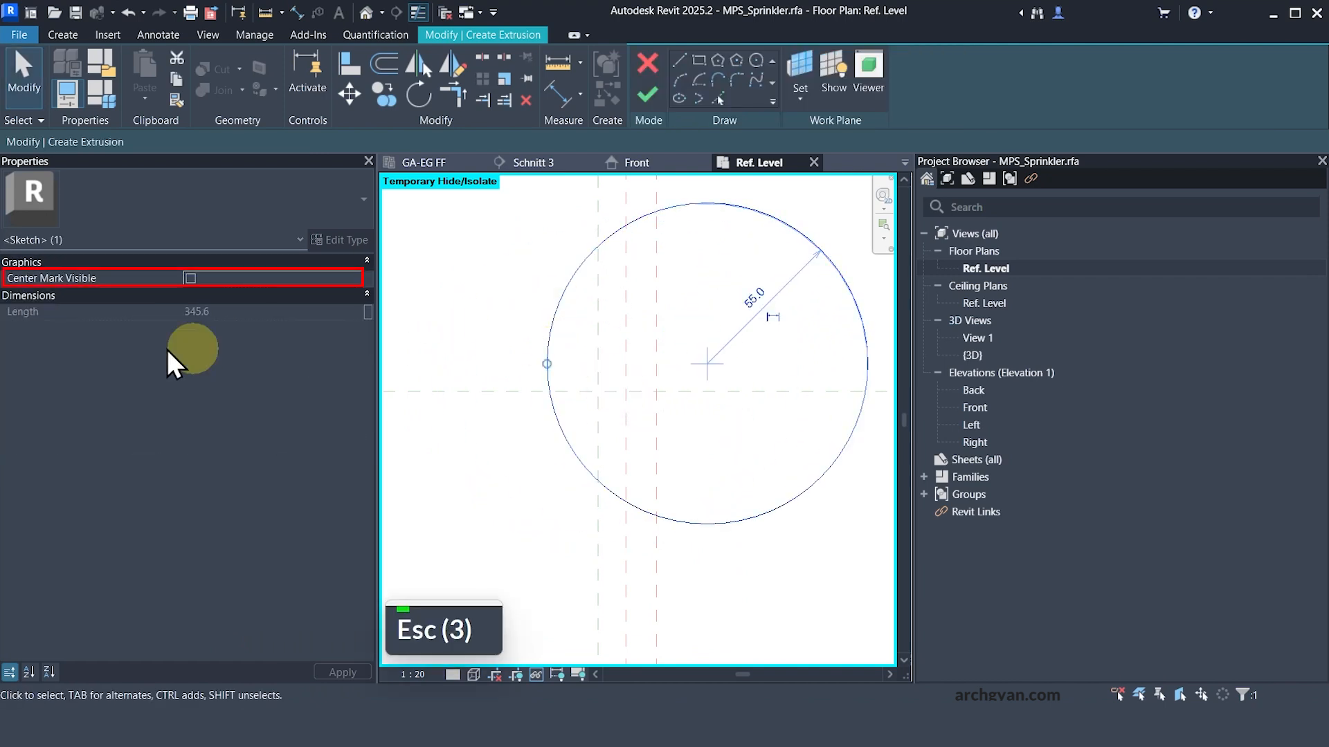
key(super)
key(super)
click(190, 277)
key(Escape)
key(Escape)
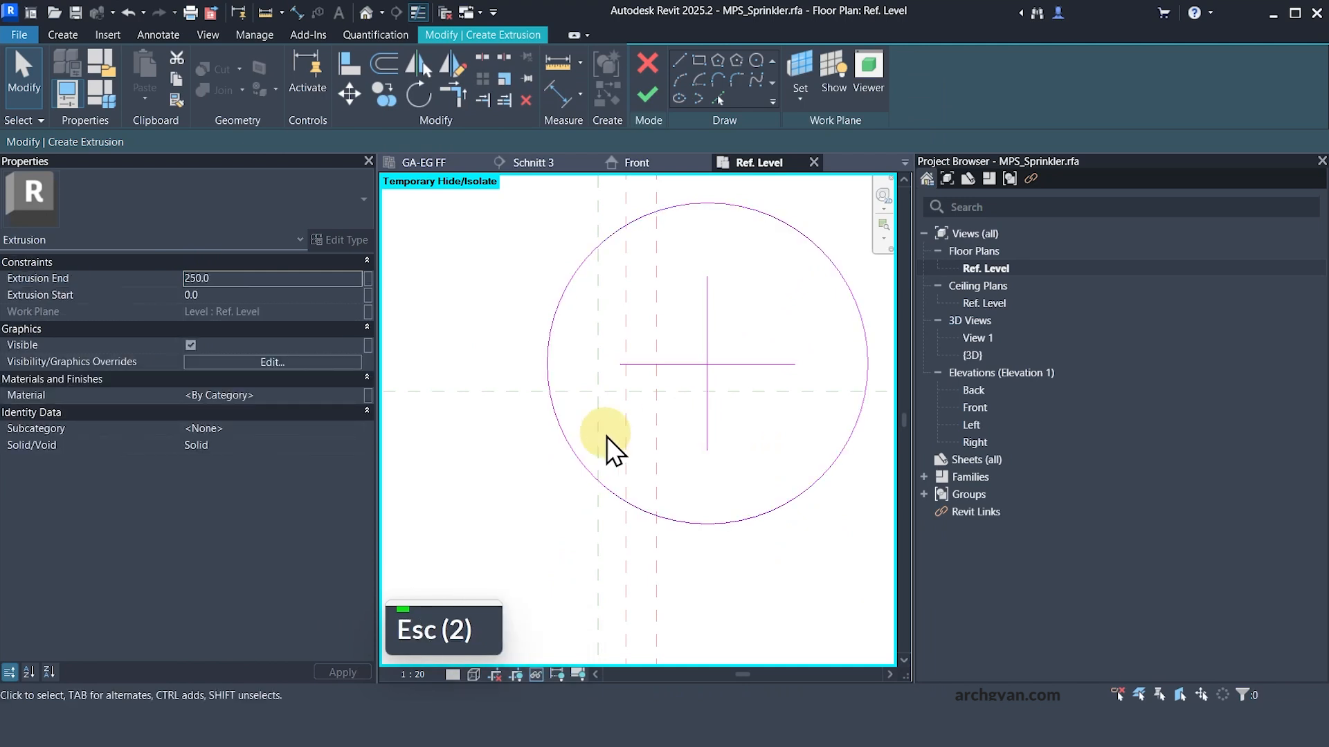
- Align the circle's center mark to the vertical and horizontal centre reference planes and lock both alignments
key(a)
key(l)
click(599, 377)
click(706, 365)
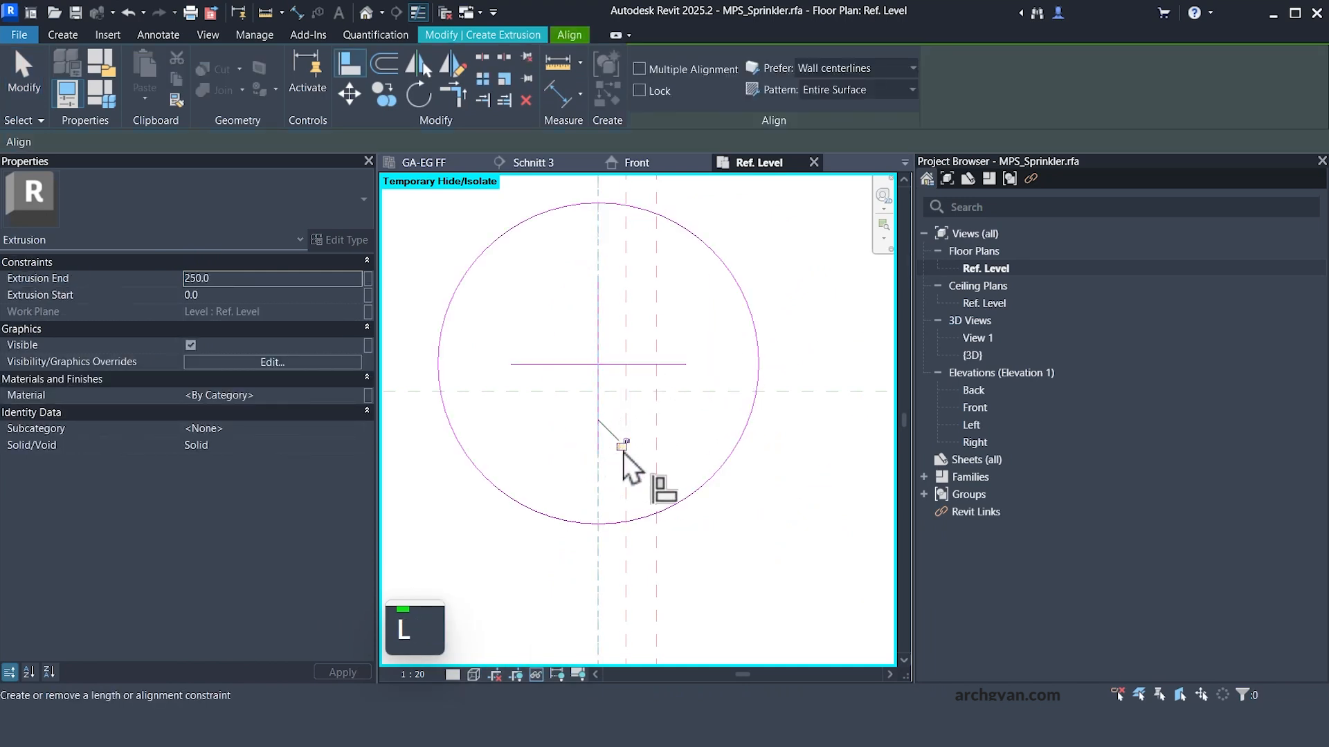
click(729, 392)
click(621, 364)
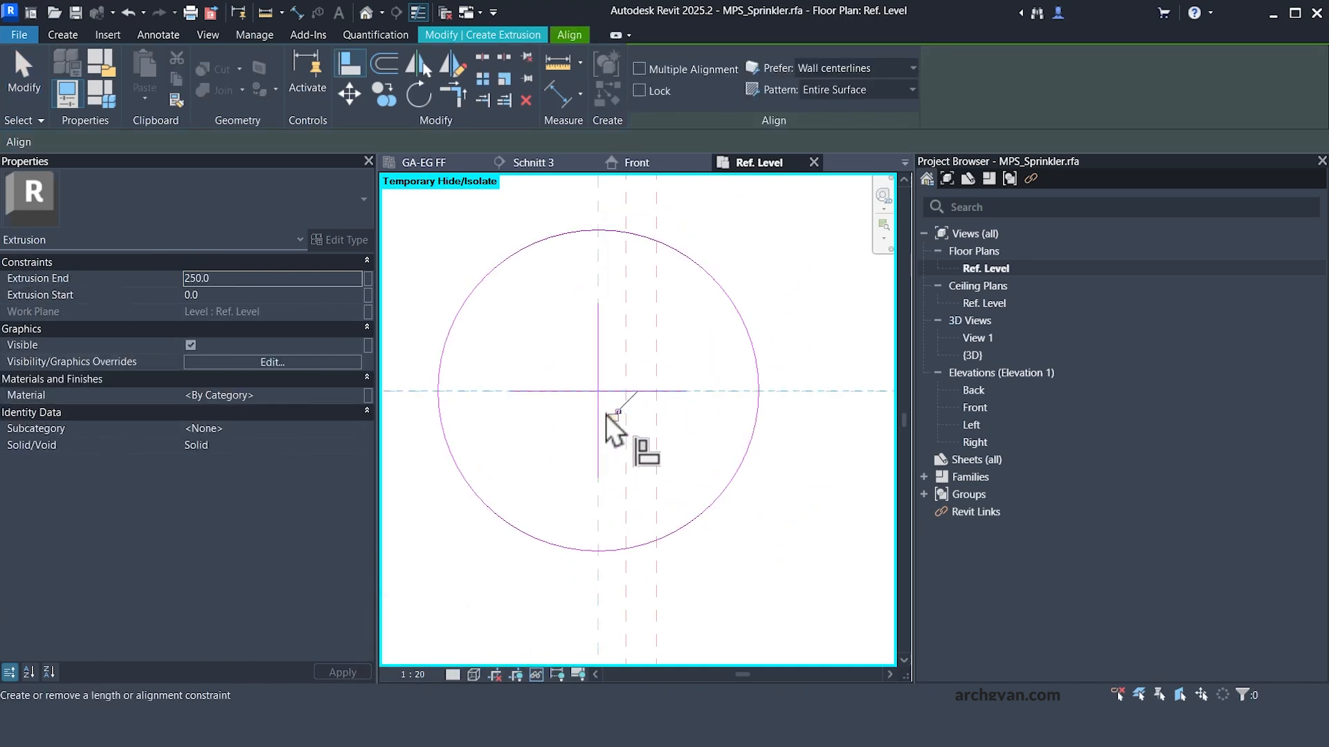
scroll(616, 419, down, 2)
key(Escape)
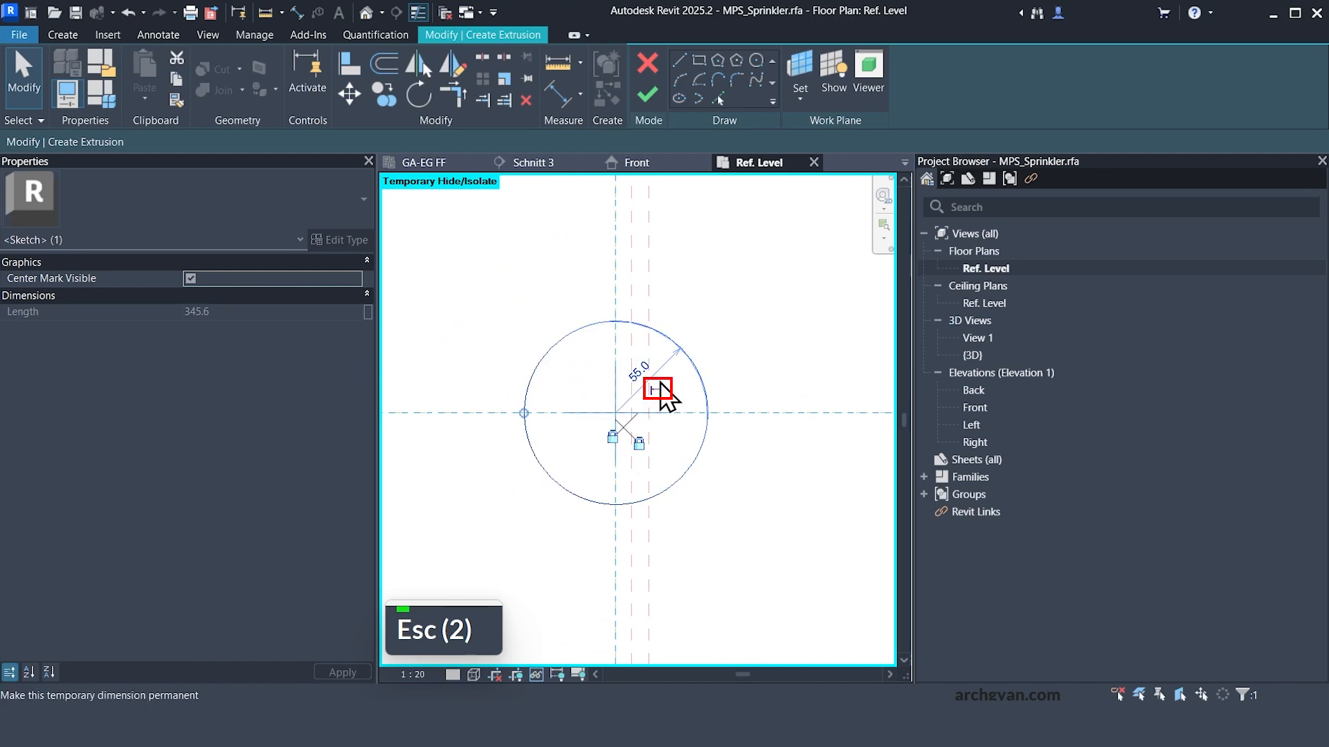
- Make the circle's radius dimension permanent, label it with the Nominal Radius parameter, and finish the extrusion sketch
click(661, 391)
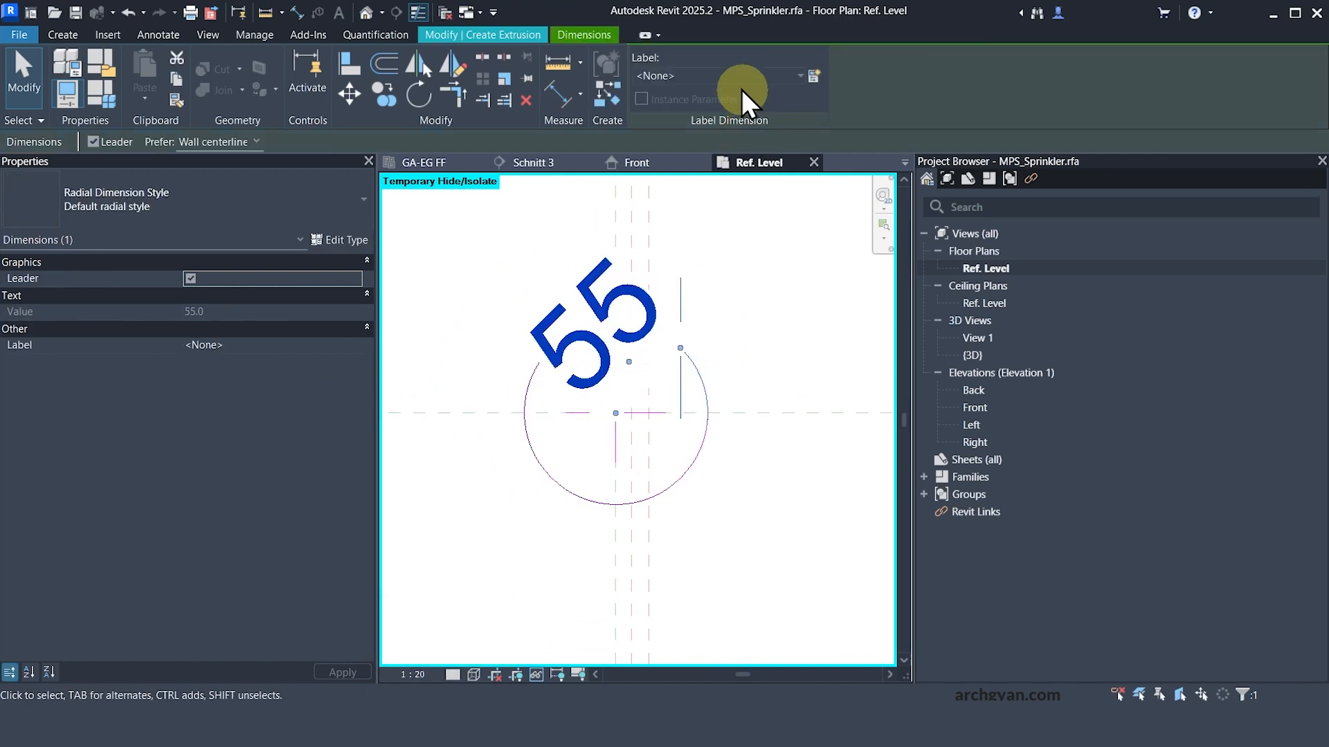
click(734, 81)
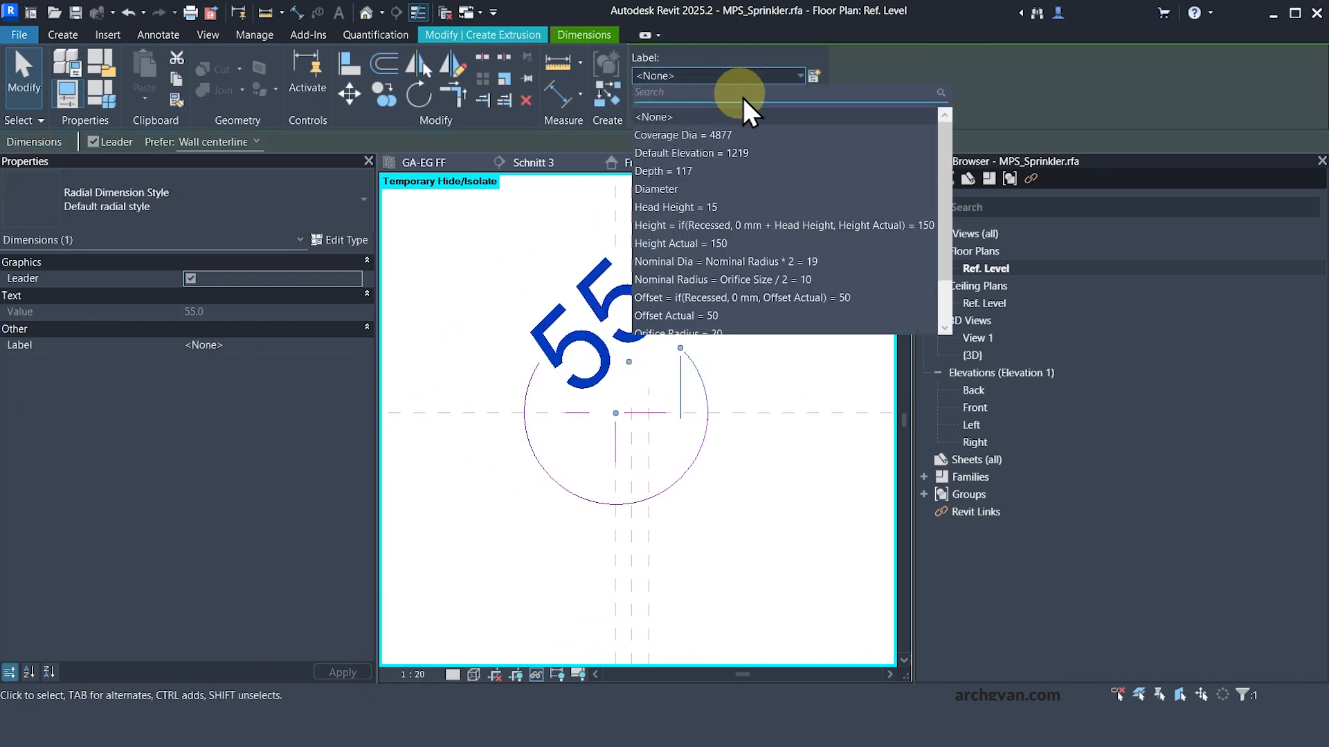
click(699, 279)
click(526, 273)
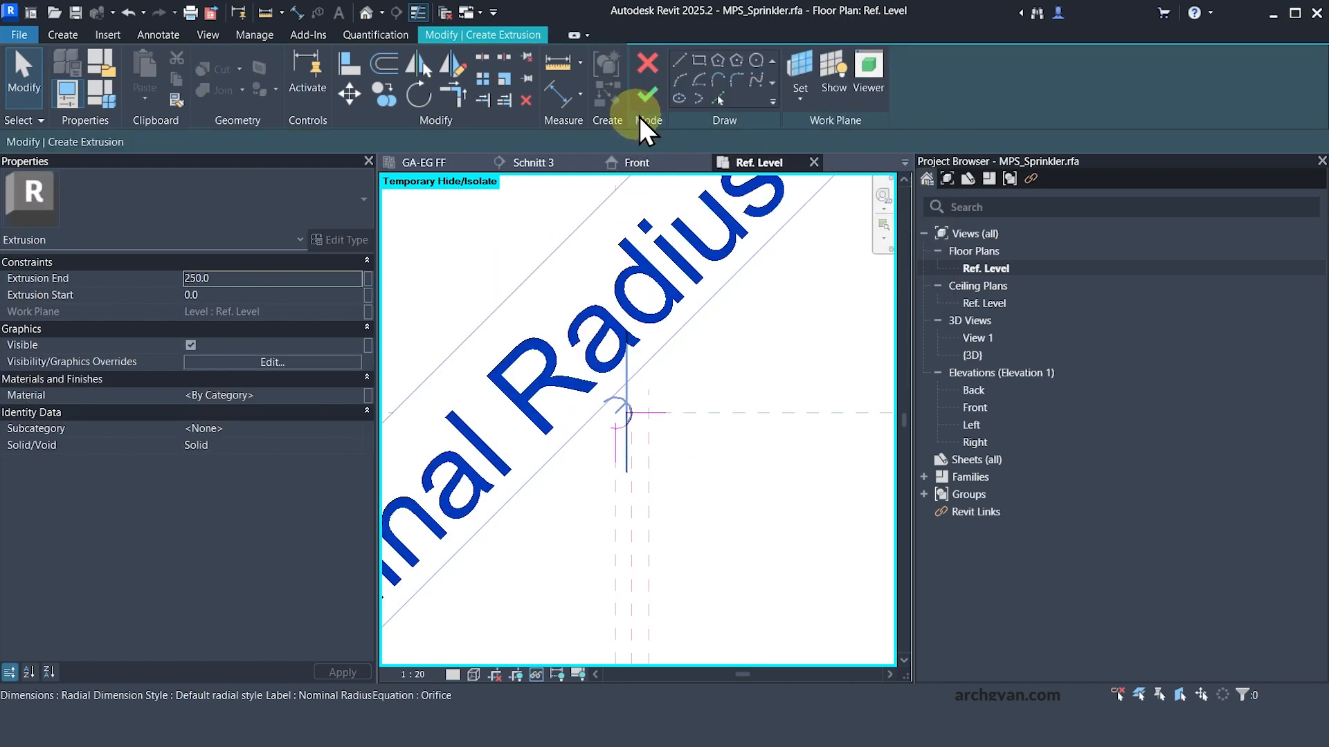
click(645, 94)
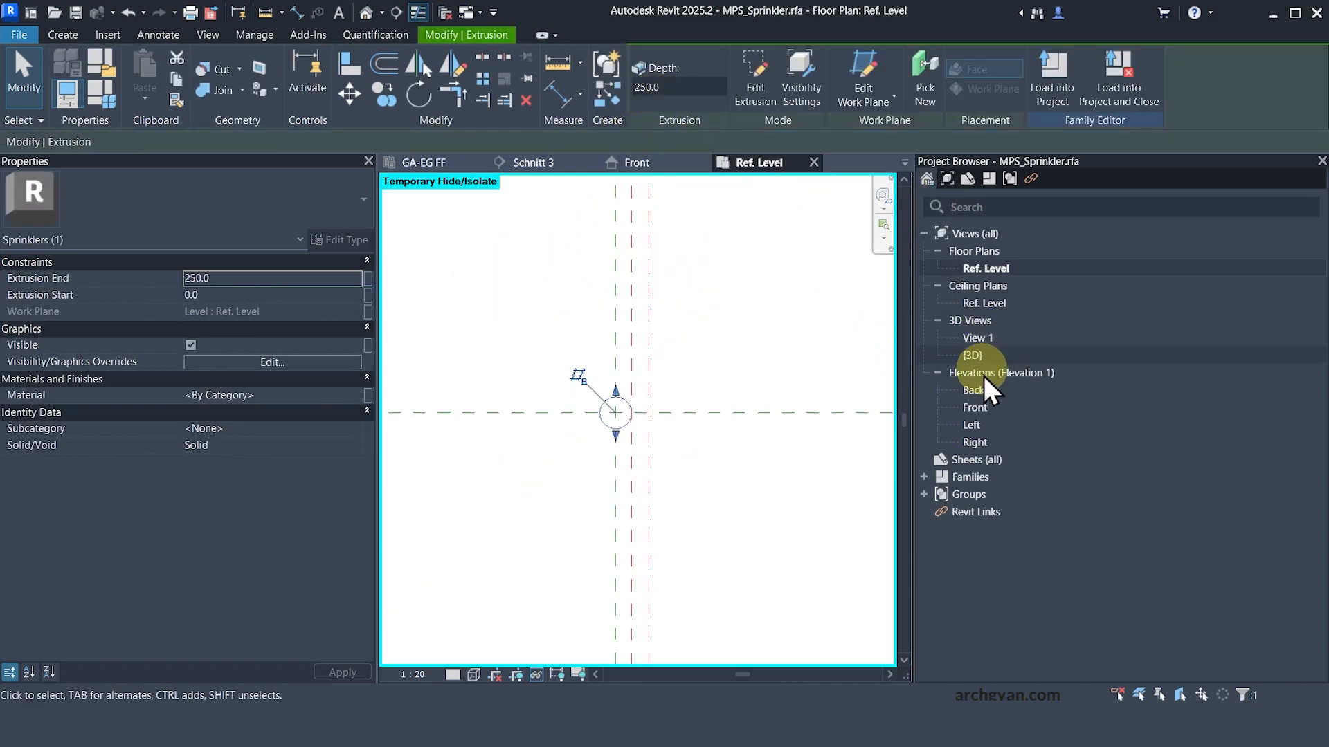
- In the Front elevation, stretch the new extrusion from the lower Depth reference plane to the Offset reference plane and lock its ends
click(975, 413)
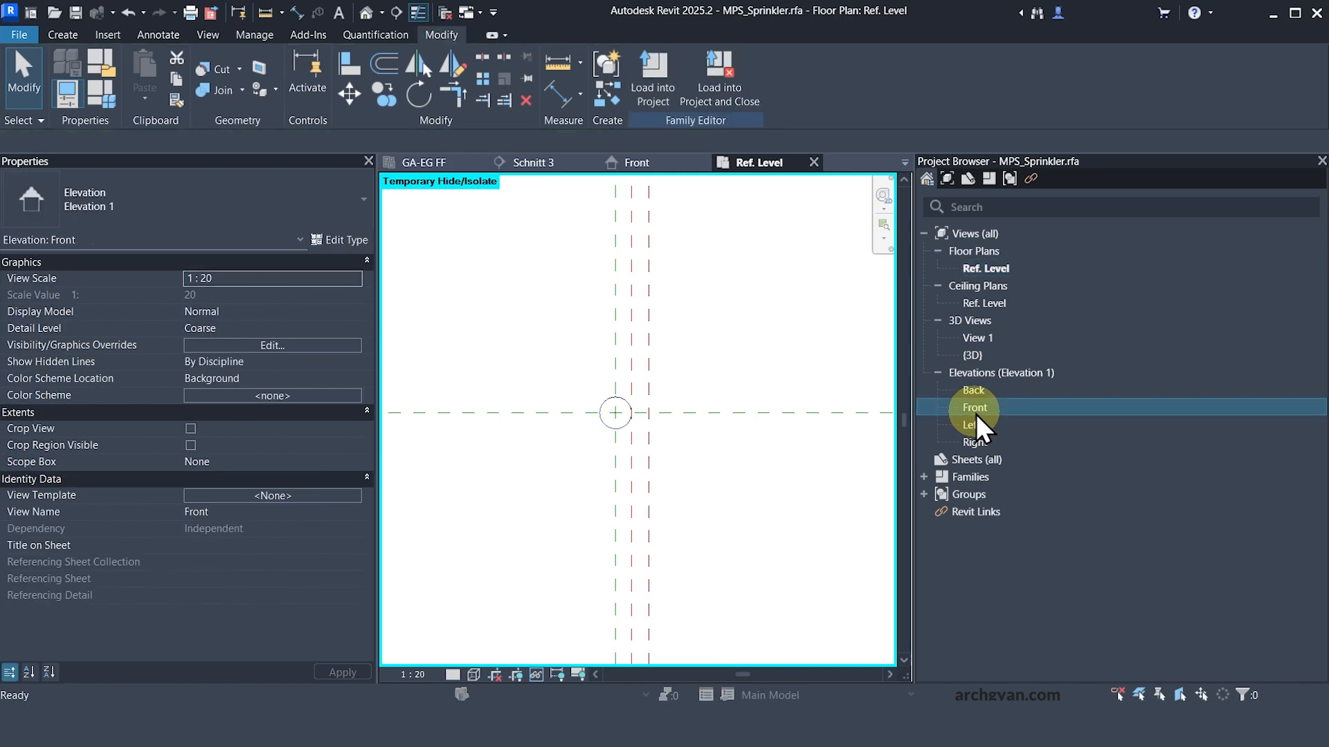
double_click(976, 414)
scroll(666, 463, down, 2)
scroll(719, 433, up, 2)
drag(696, 451, 668, 526)
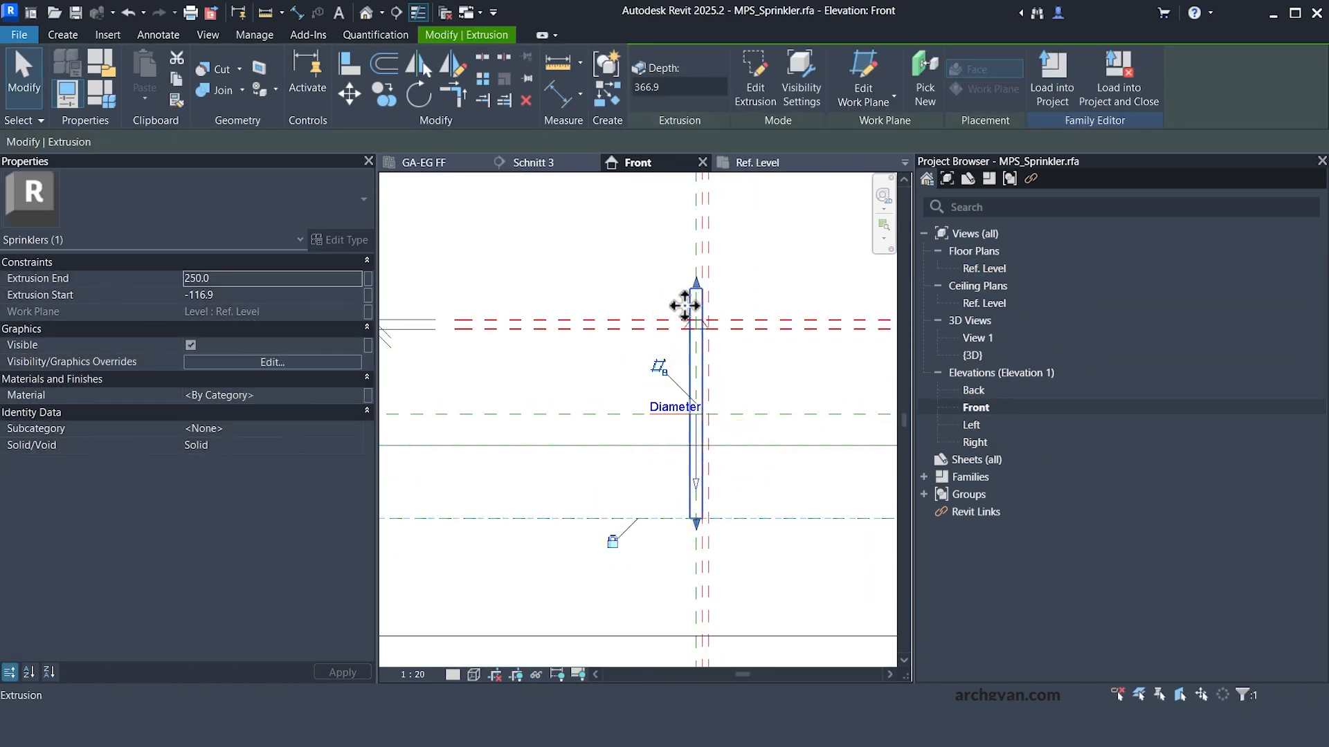
drag(696, 286, 734, 416)
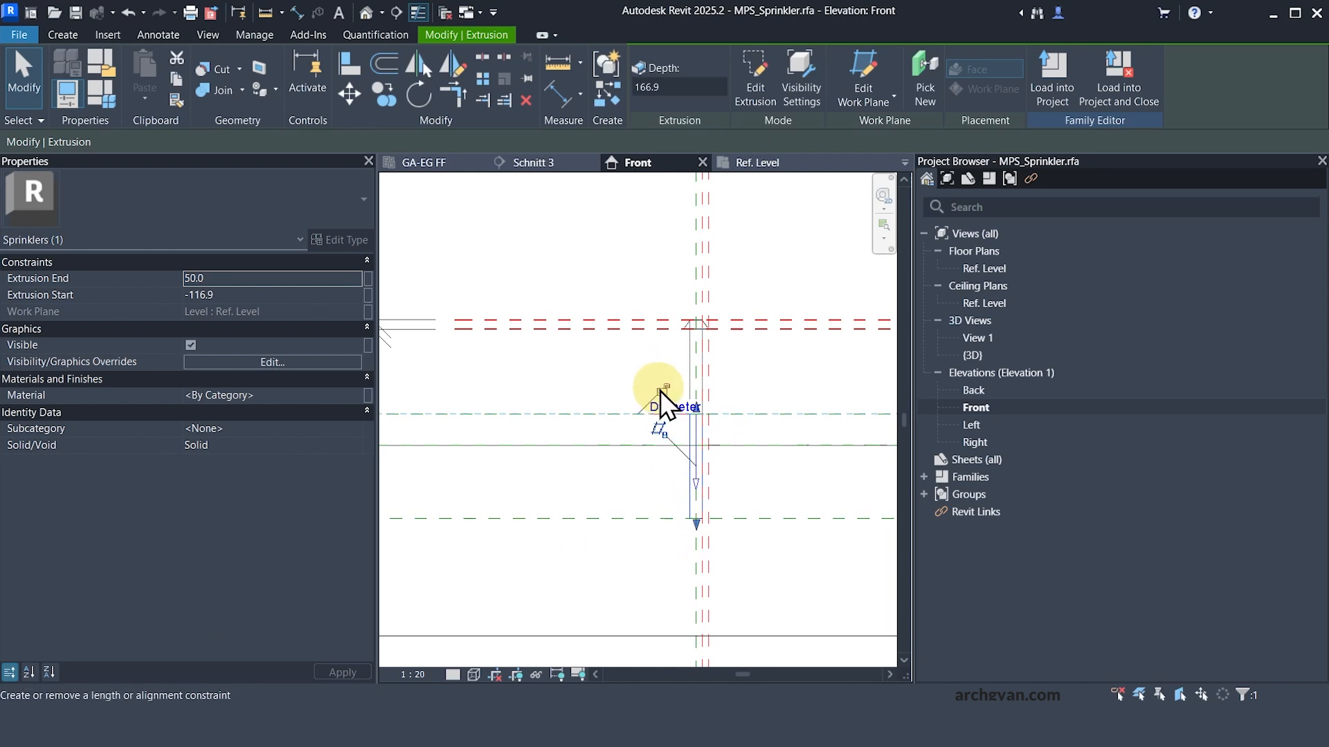
click(662, 390)
- Associate the new extrusion's Visible property with the Recessed family parameter
scroll(745, 451, up, 2)
click(743, 464)
click(662, 465)
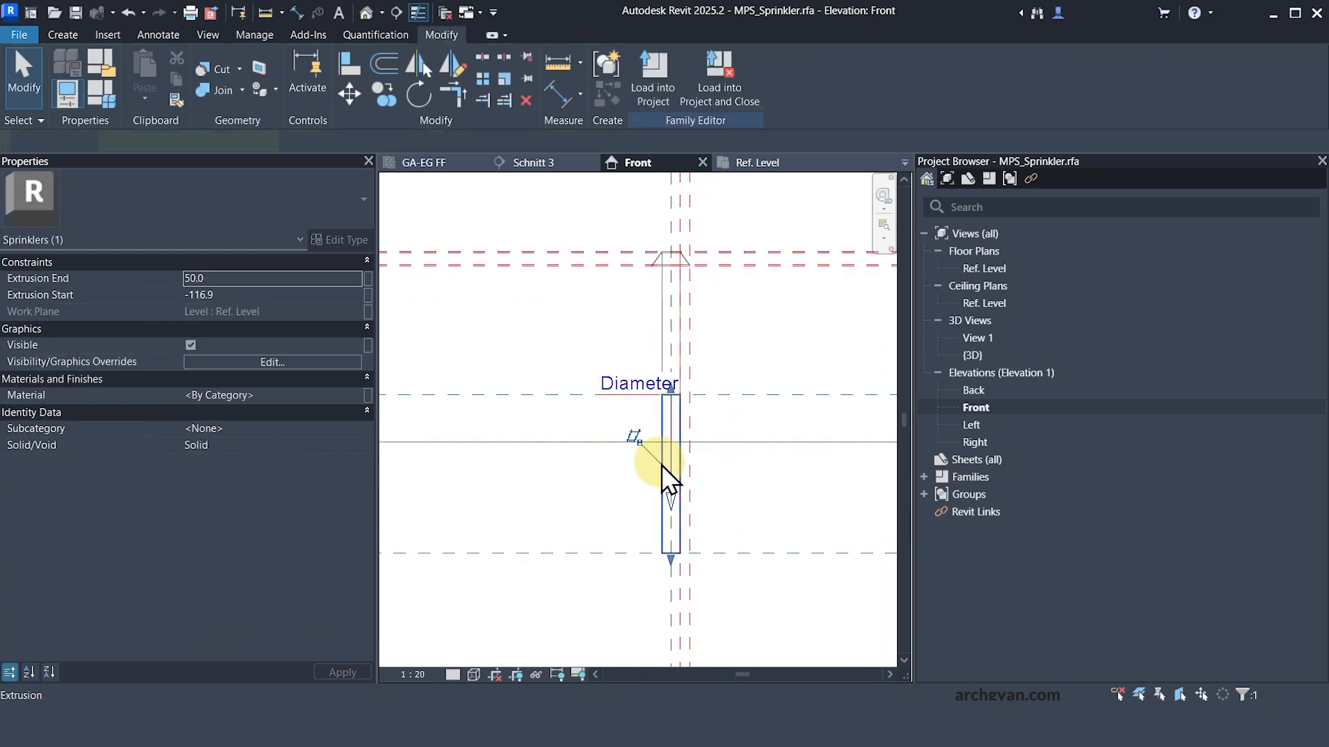
scroll(816, 462, down, 4)
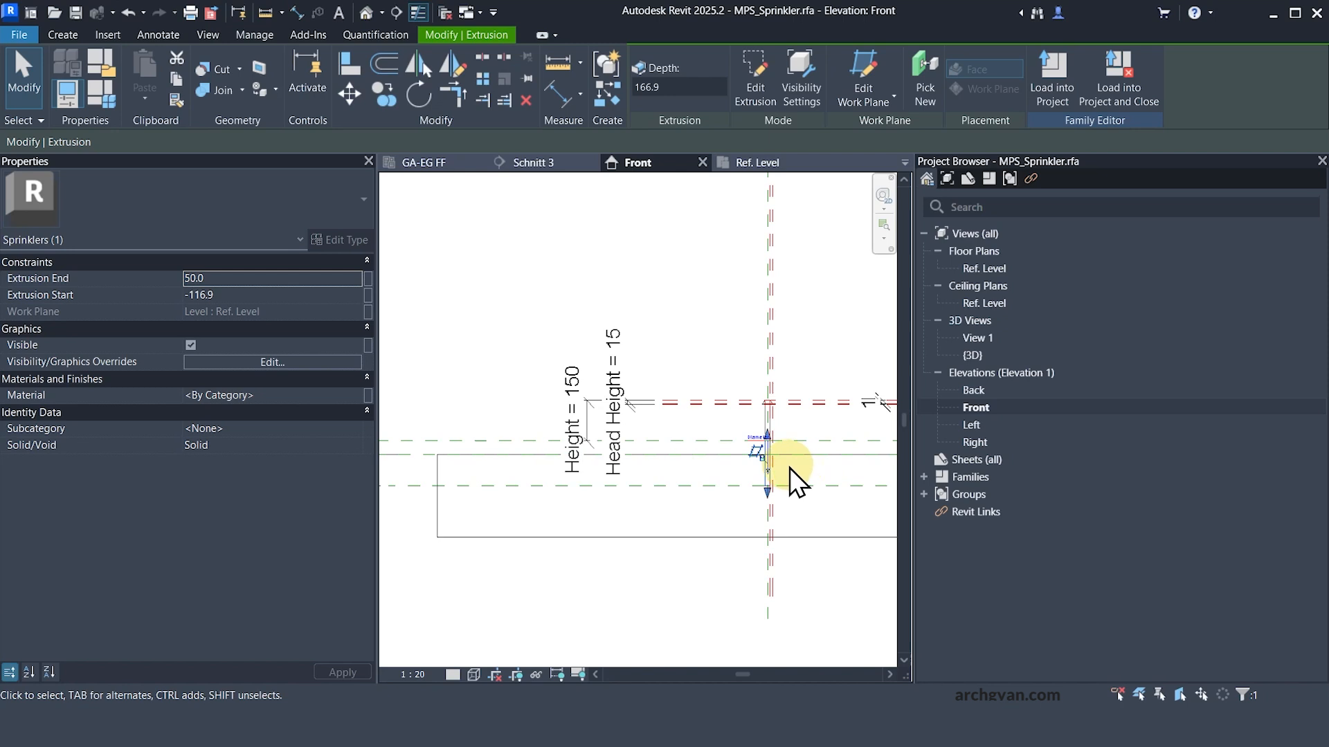
scroll(794, 468, up, 3)
scroll(766, 459, up, 2)
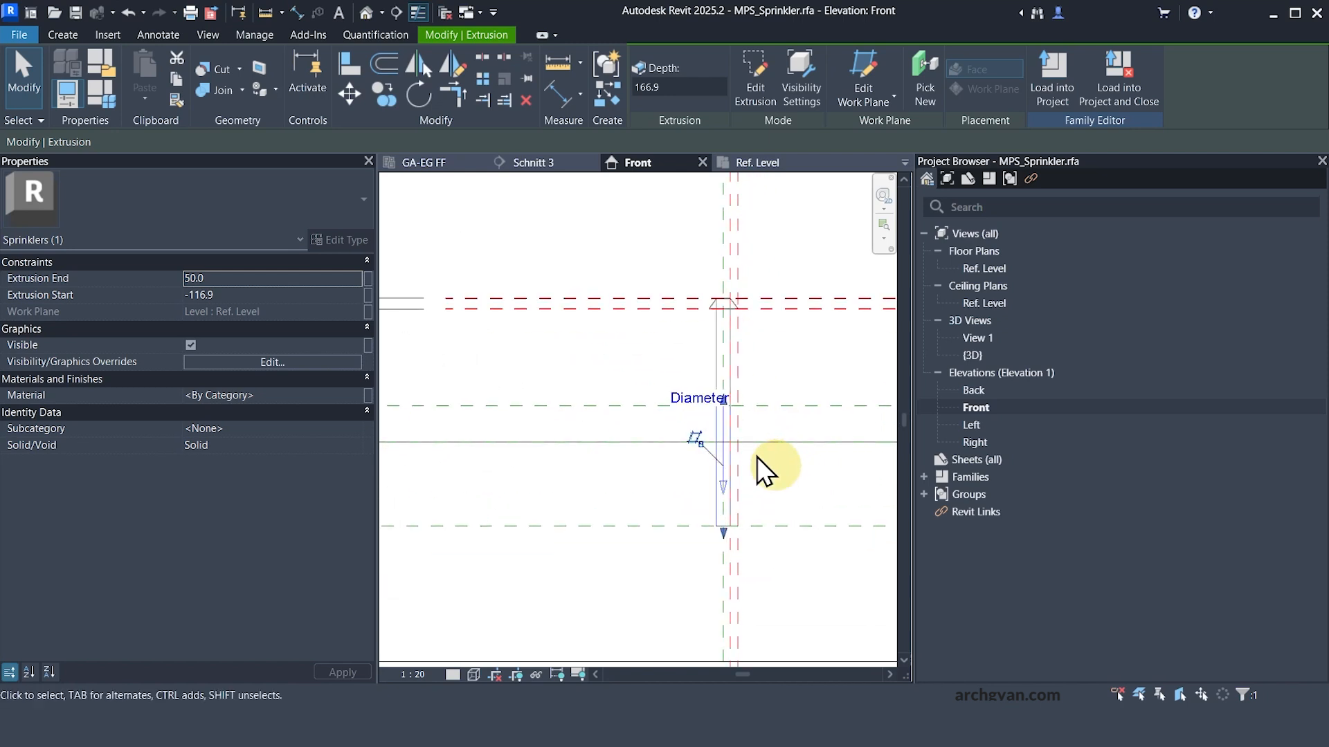
click(367, 345)
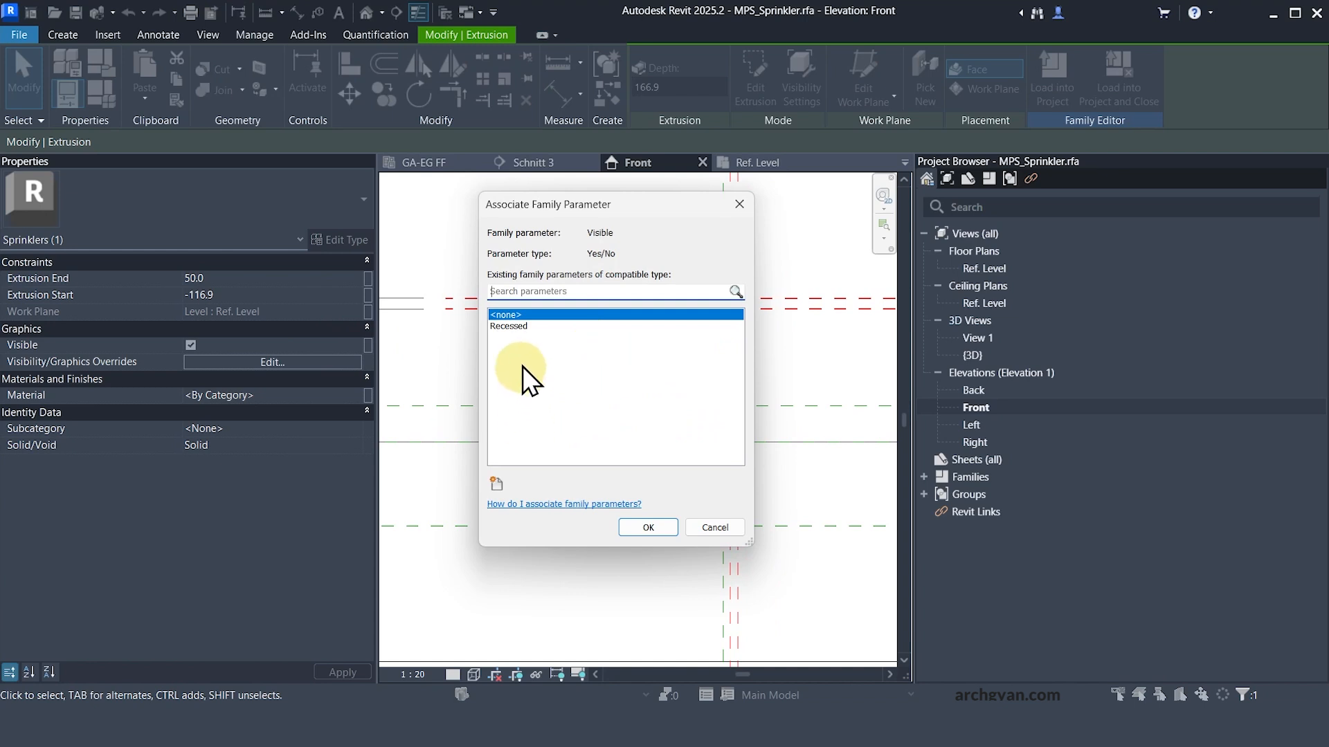
key(Escape)
click(520, 328)
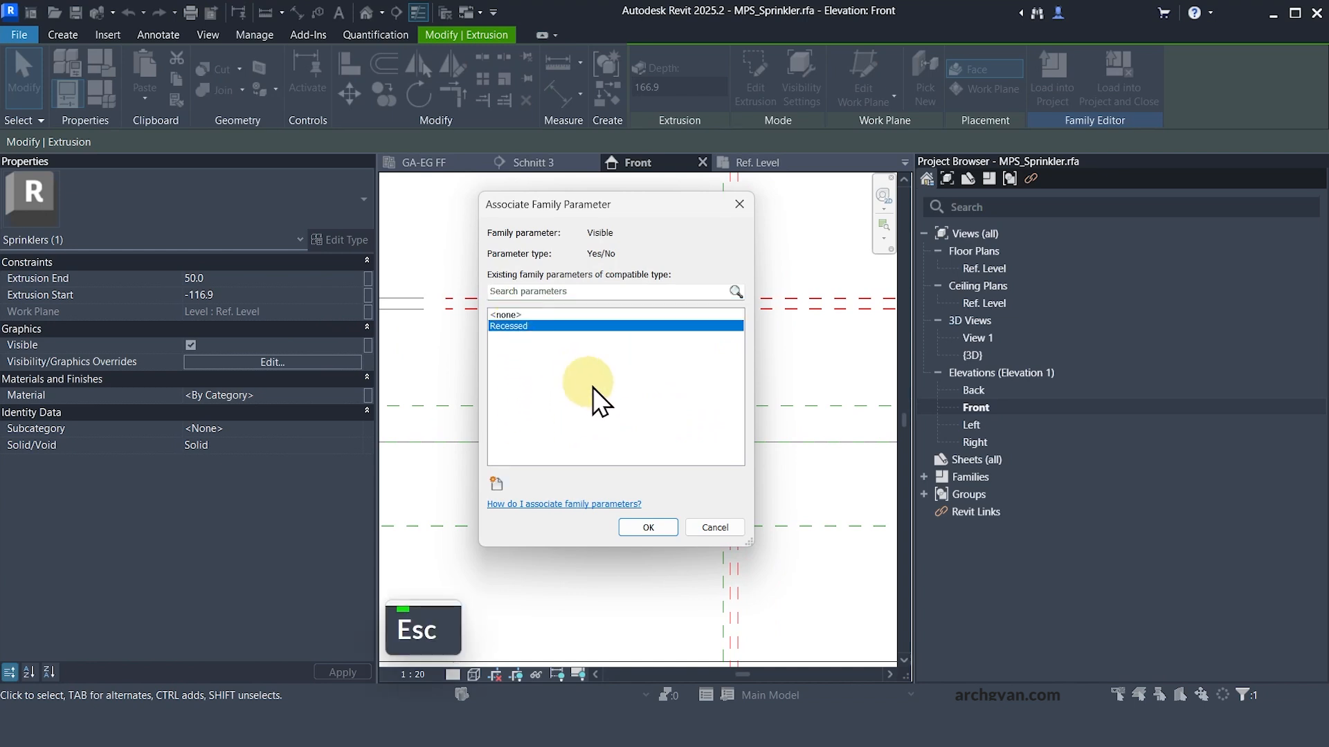
click(647, 528)
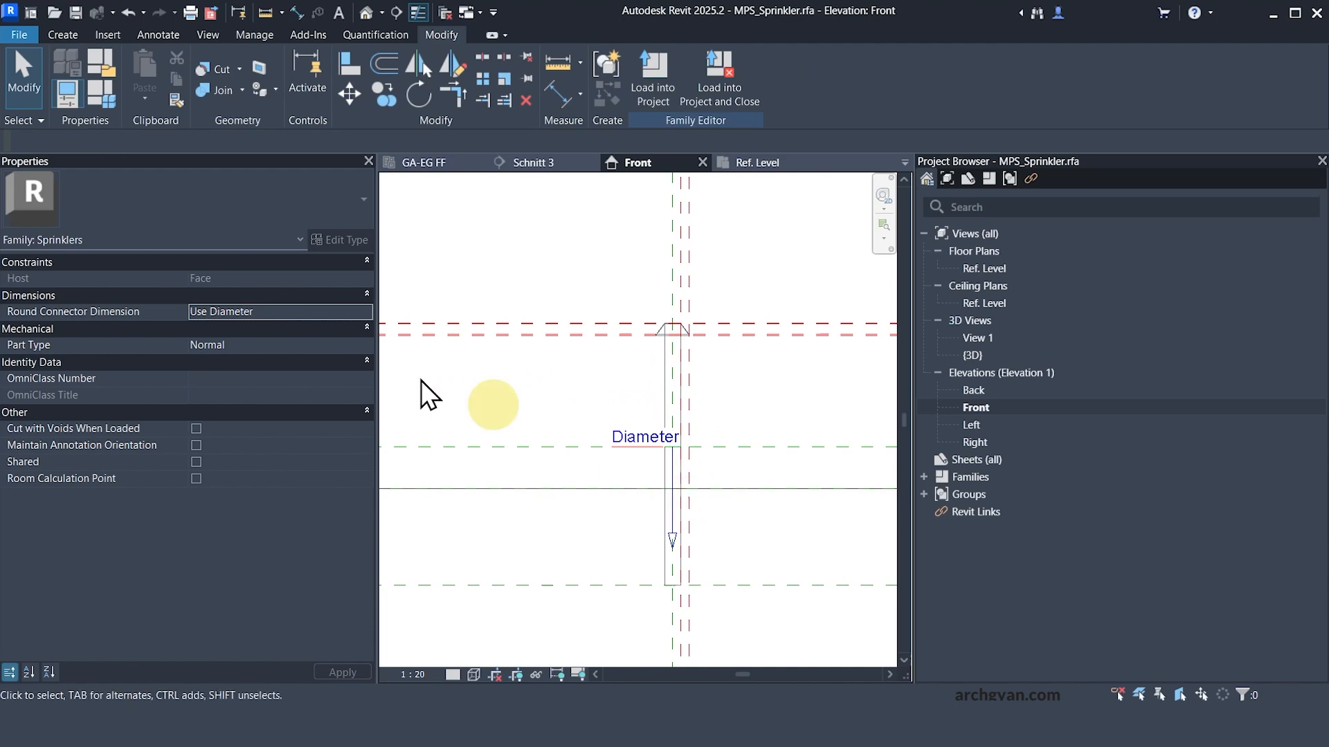
- Apply the family type Type 1 - Small Sprinkler to test the recessed geometry in the Front elevation
click(103, 97)
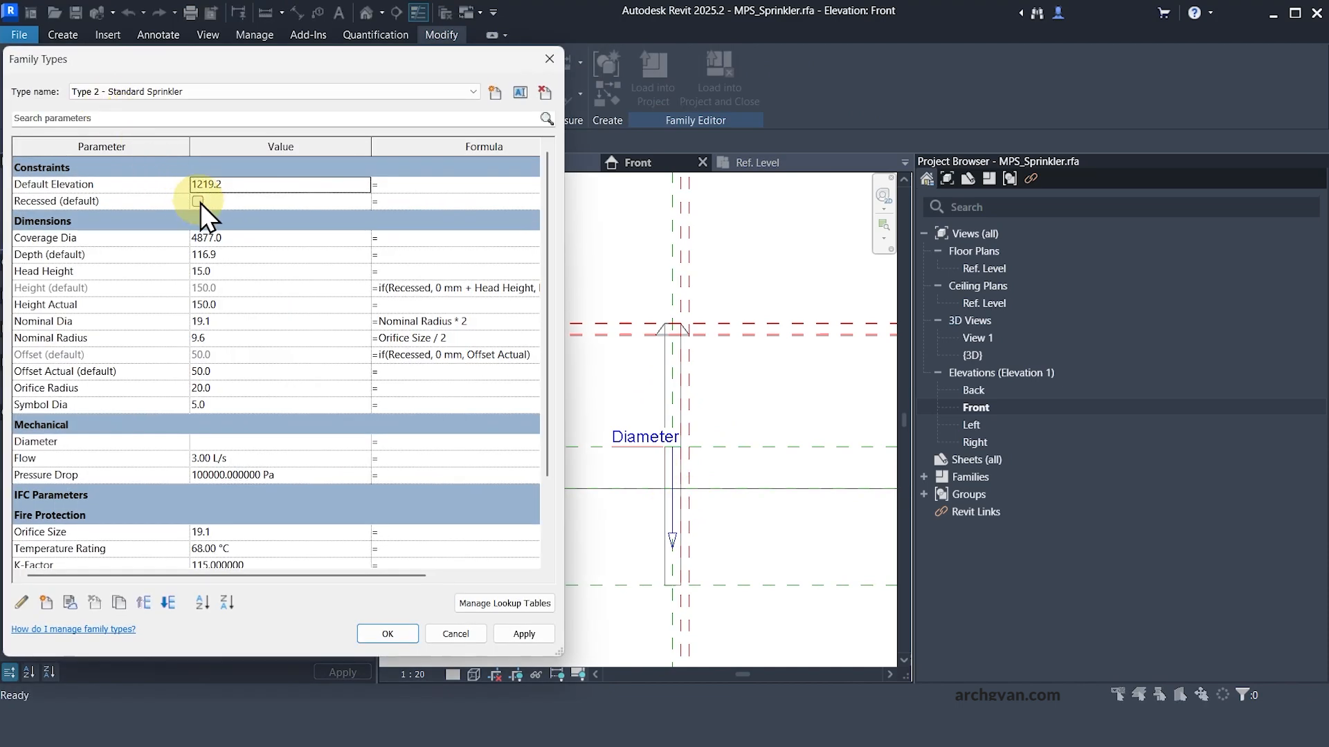
click(164, 93)
click(153, 110)
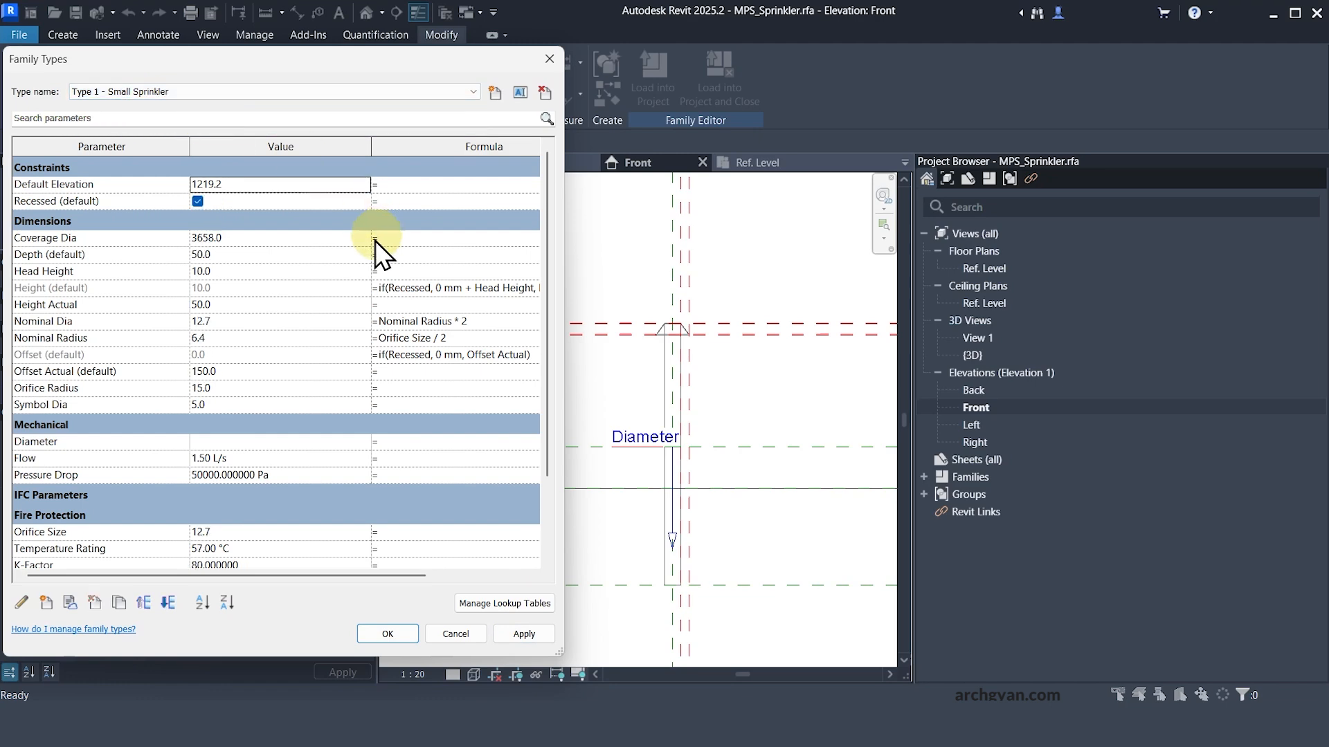
click(533, 631)
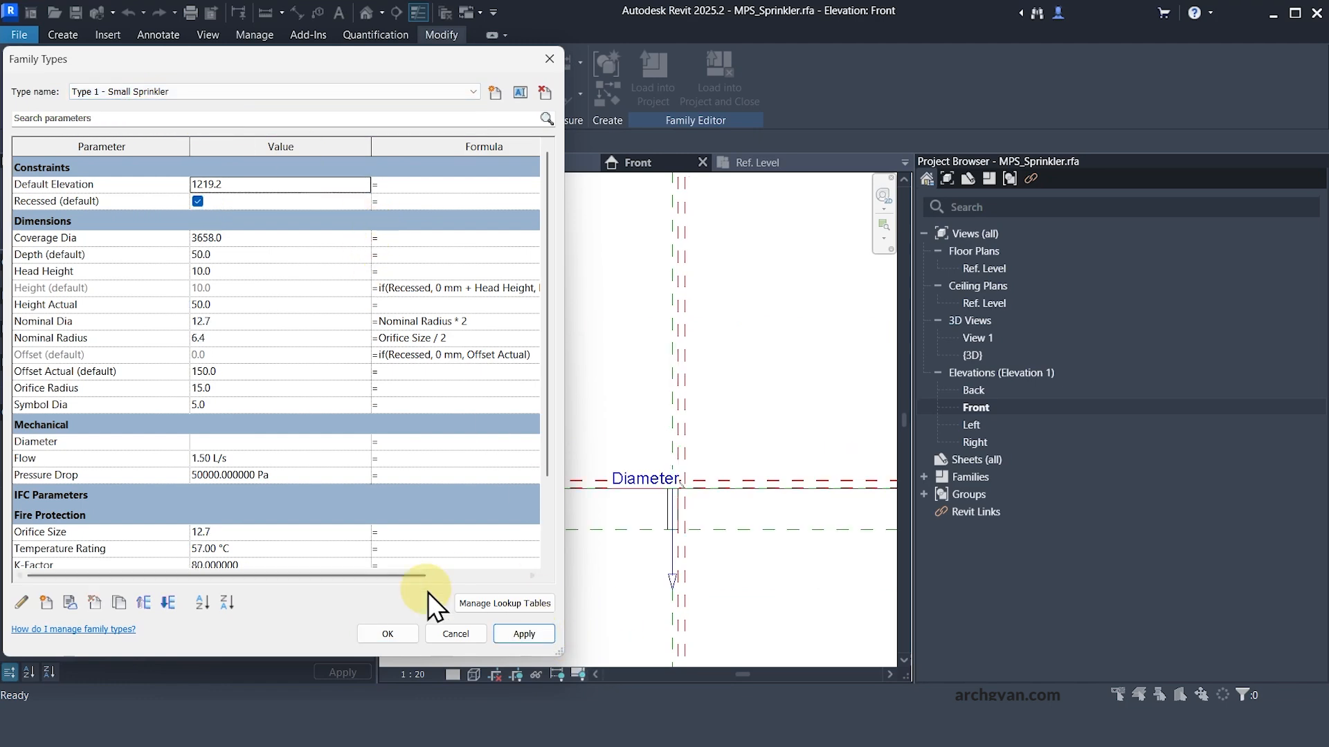
click(386, 633)
scroll(707, 471, up, 4)
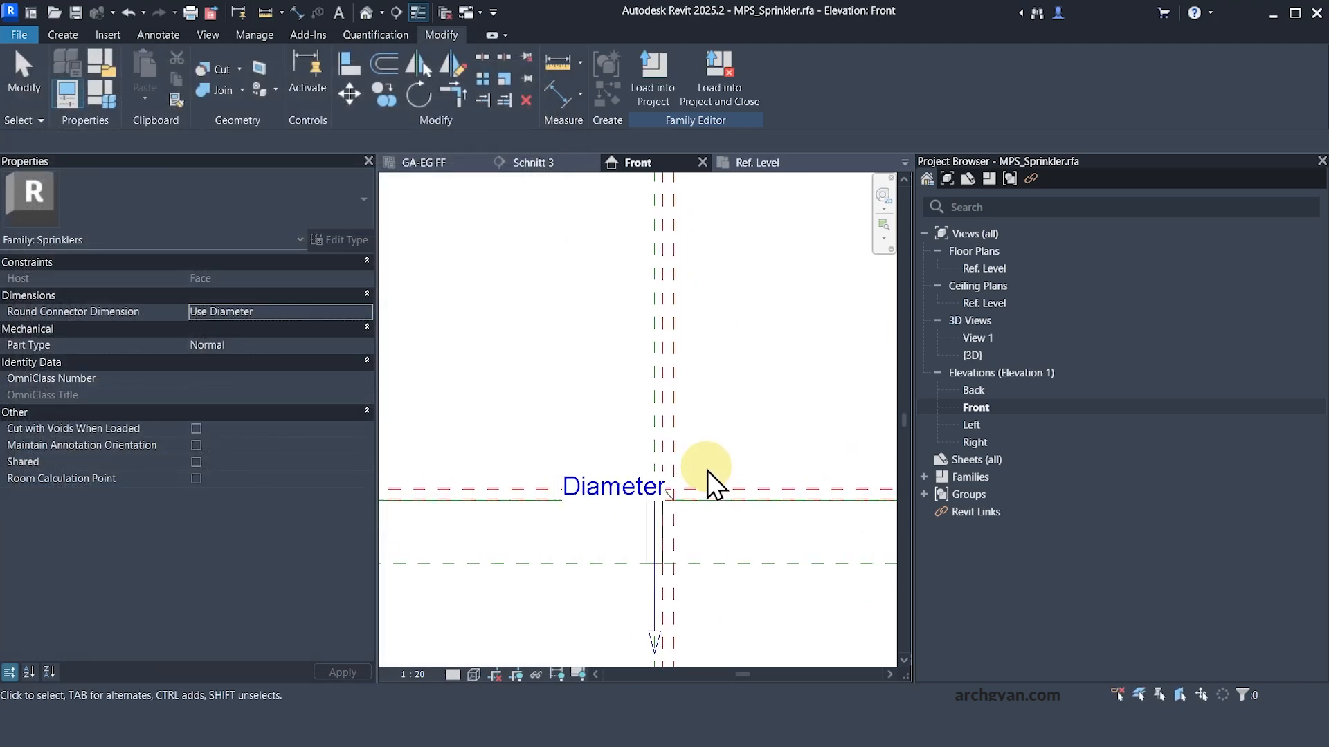
- Set the Front elevation's view scale to 1:5 and inspect the recessed pipe around the connector
click(412, 678)
click(427, 478)
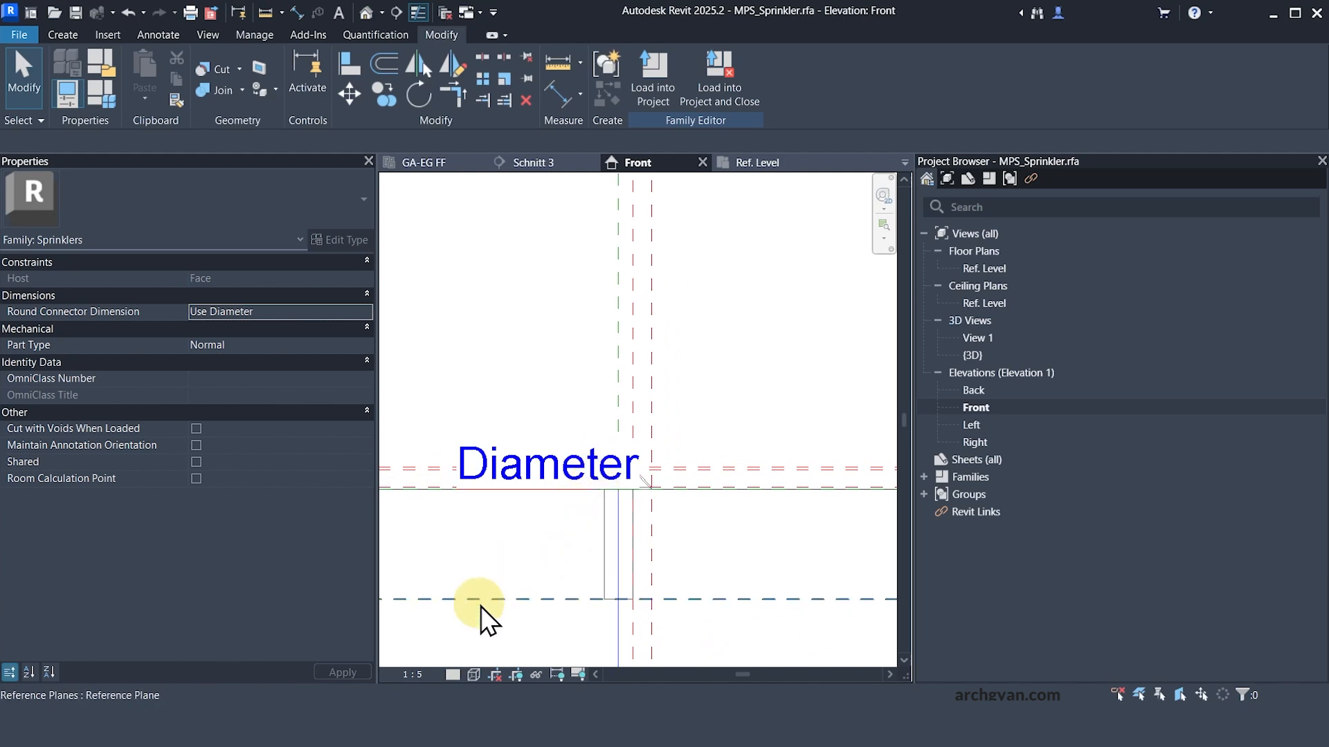
scroll(699, 484, up, 2)
scroll(727, 488, down, 6)
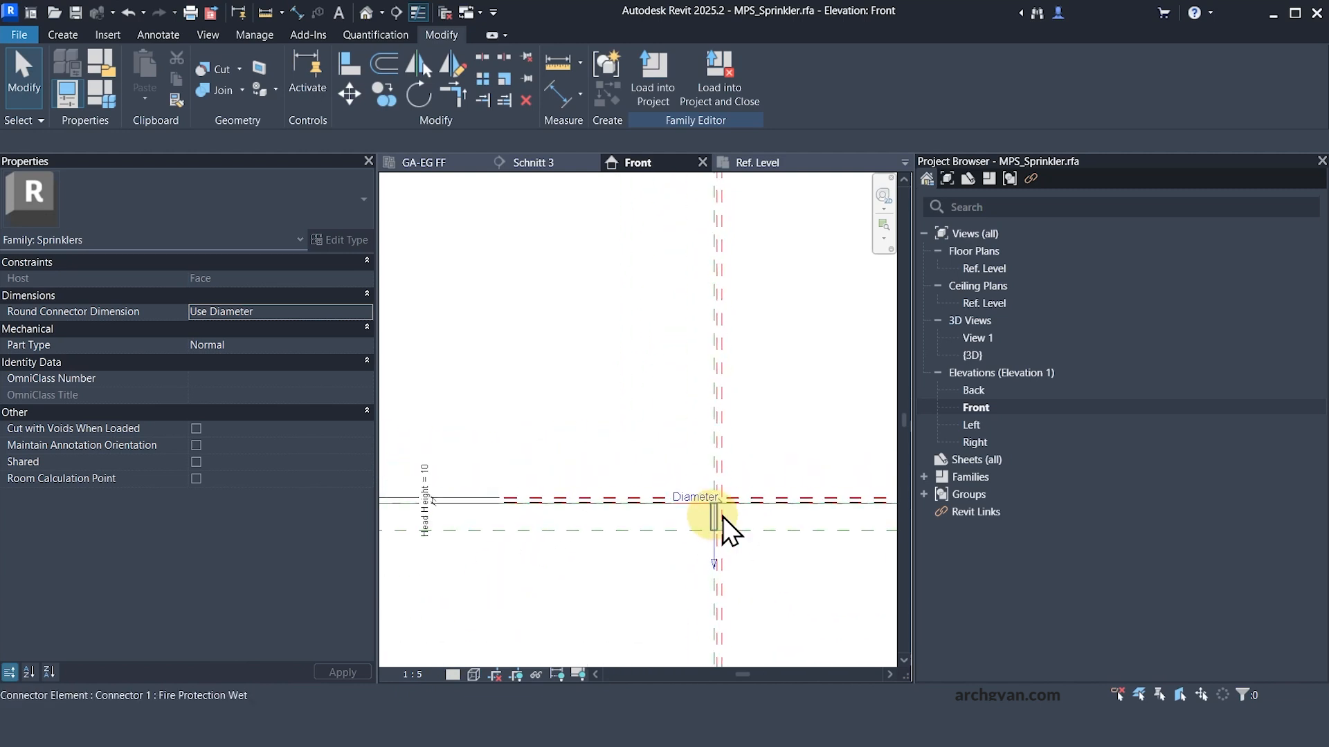
scroll(723, 516, up, 4)
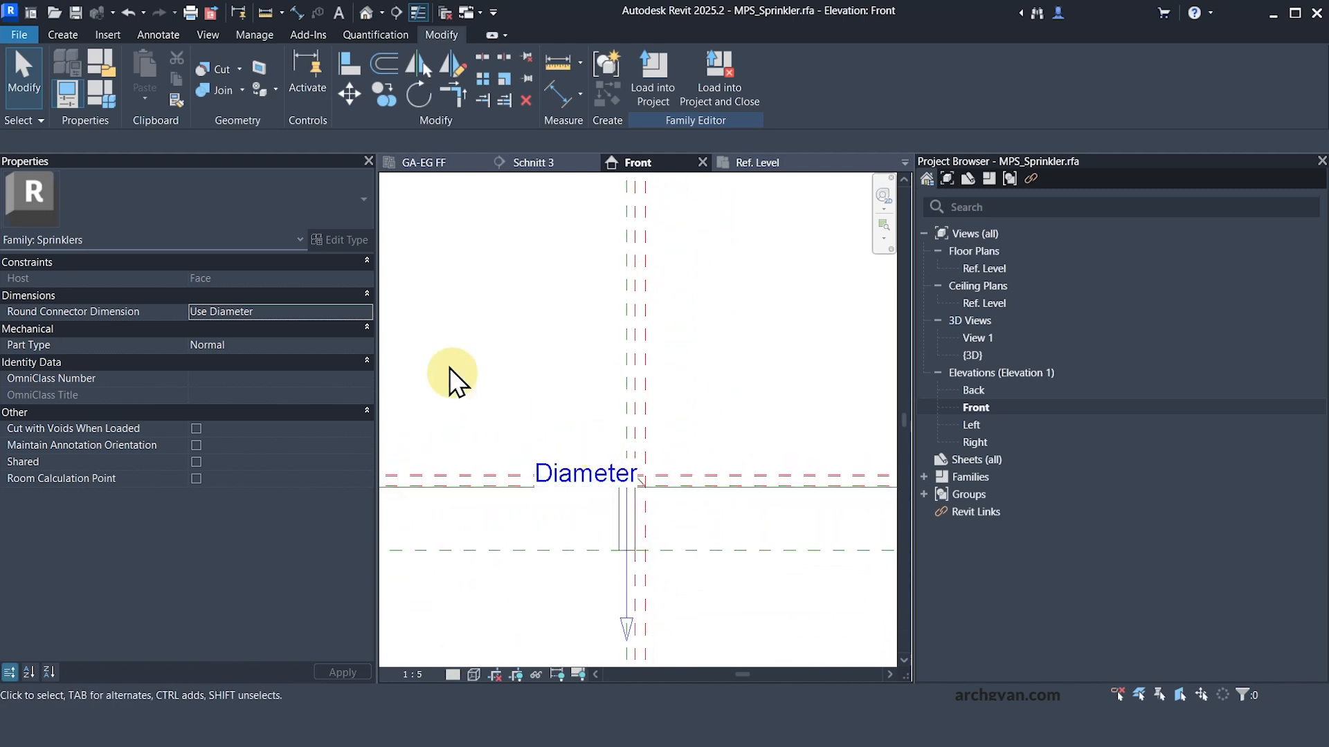
scroll(601, 510, up, 2)
- Switch the family to Type 2 - Standard Sprinkler, apply it, and check the geometry in the Front elevation
click(102, 92)
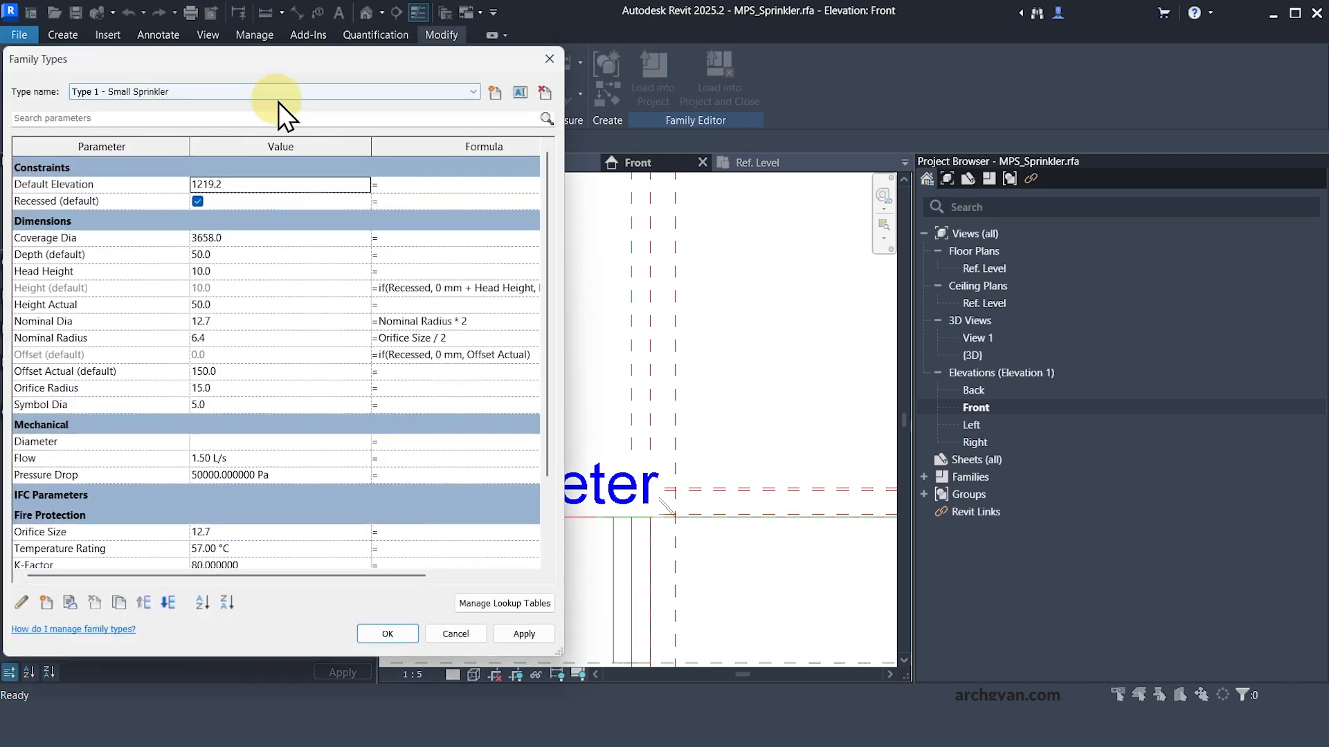
click(181, 97)
click(152, 115)
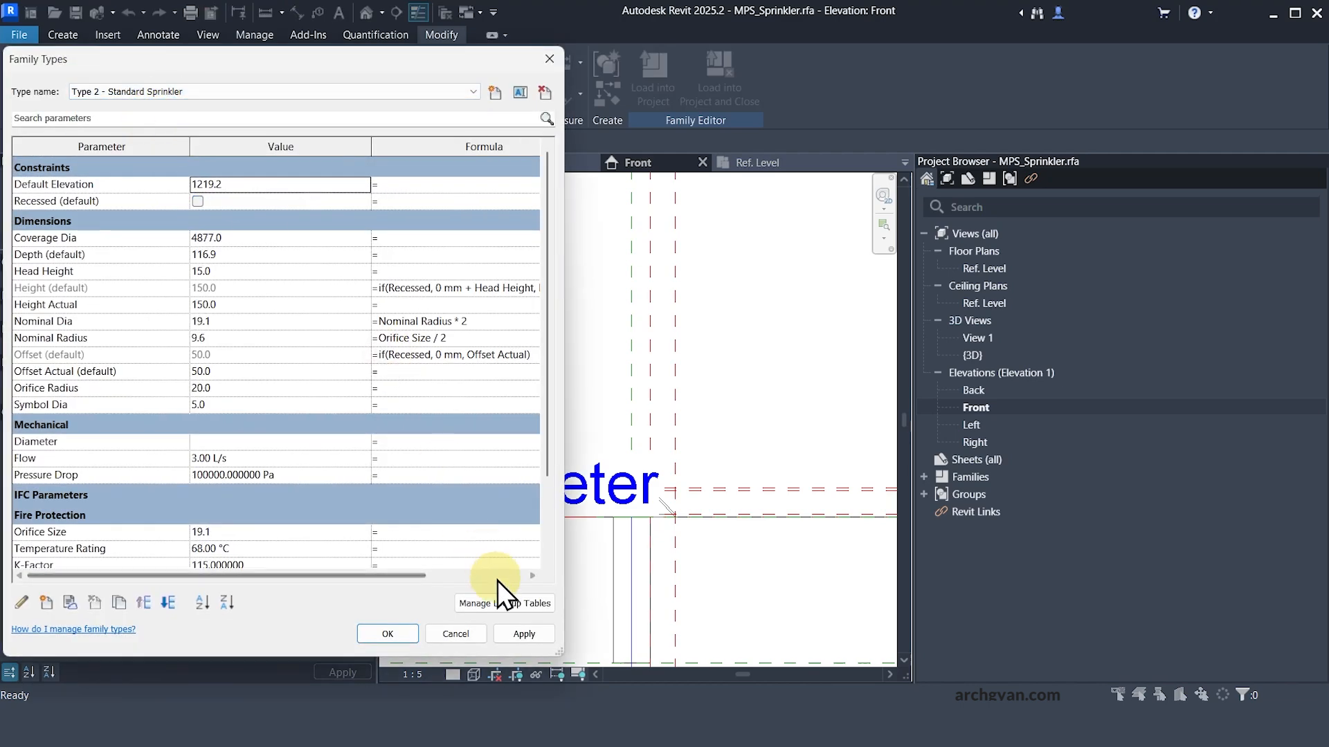
click(518, 633)
click(382, 634)
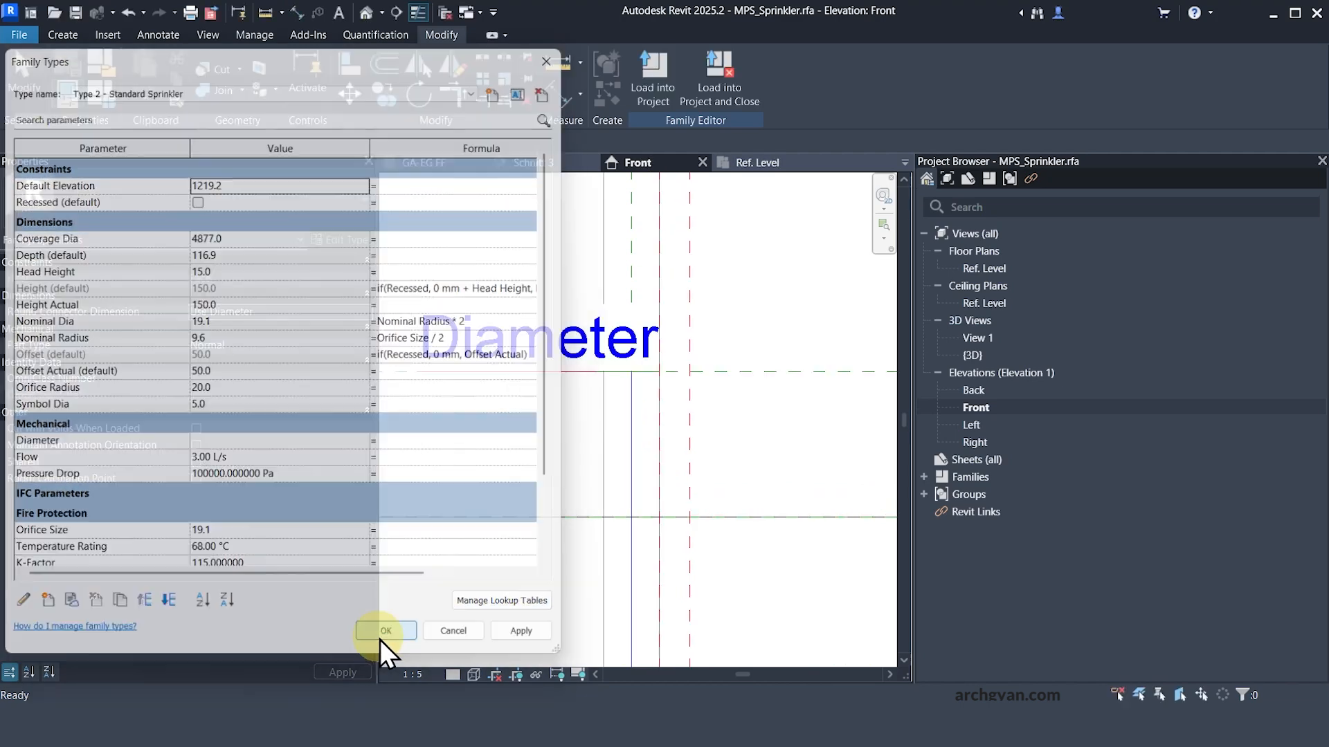
scroll(733, 387, down, 3)
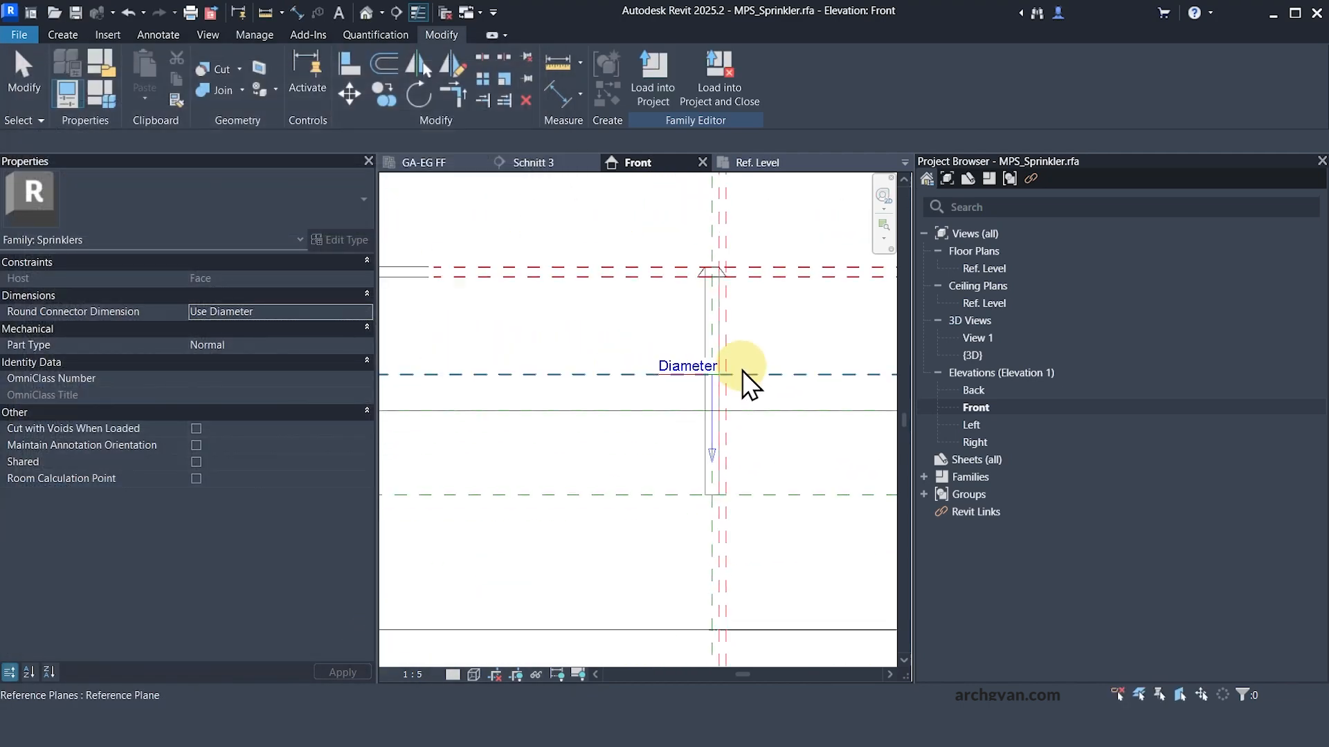
- Check the extrusions' display with Preview Visibility in the Front elevation, and turn the preview off
click(705, 473)
scroll(681, 456, down, 3)
click(546, 654)
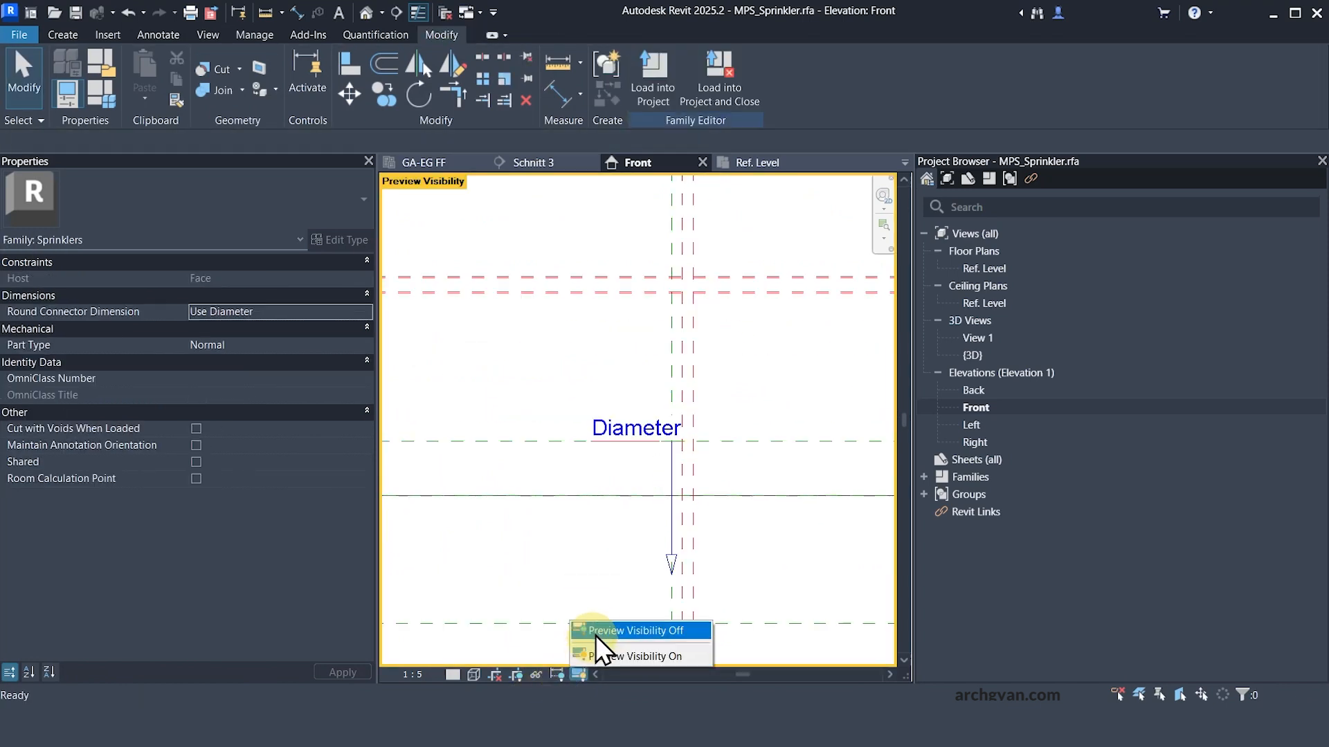
click(597, 629)
scroll(698, 426, down, 3)
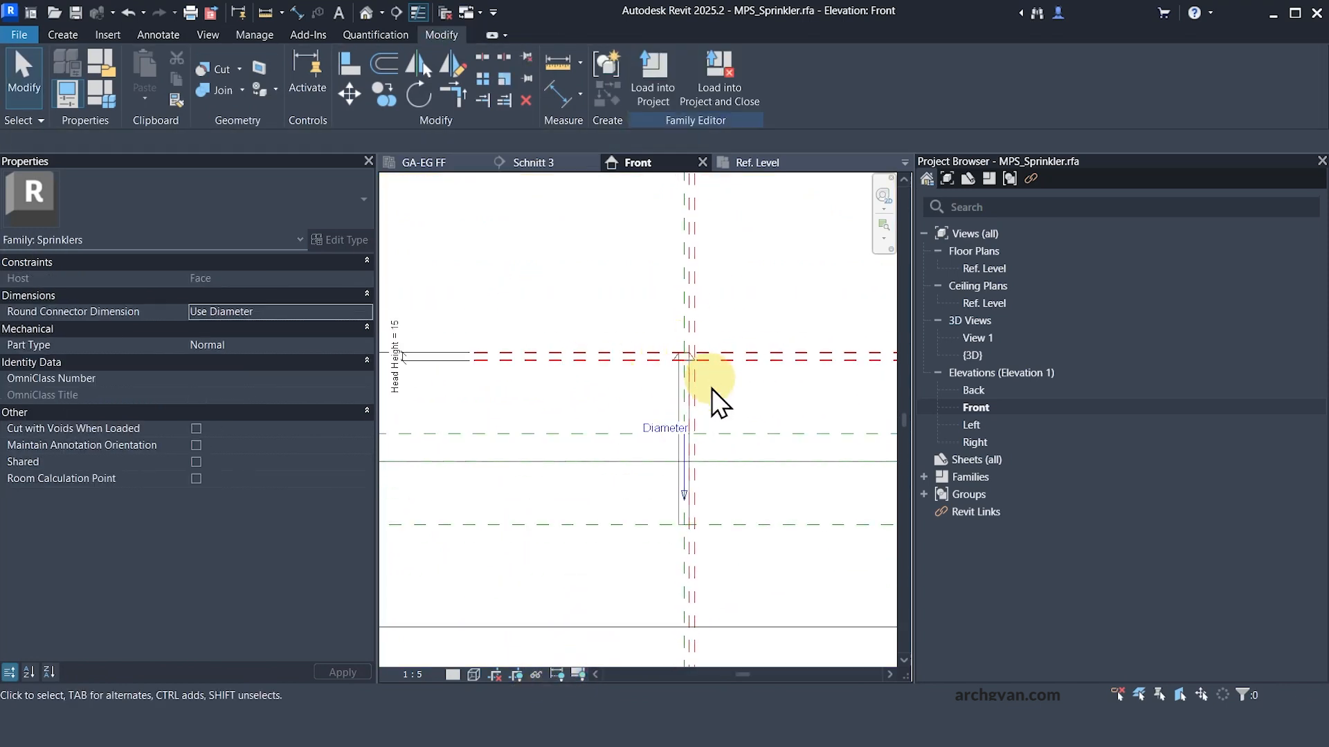
- Try to load the sprinkler family into the school project, overwriting the existing version and its parameter values
click(654, 76)
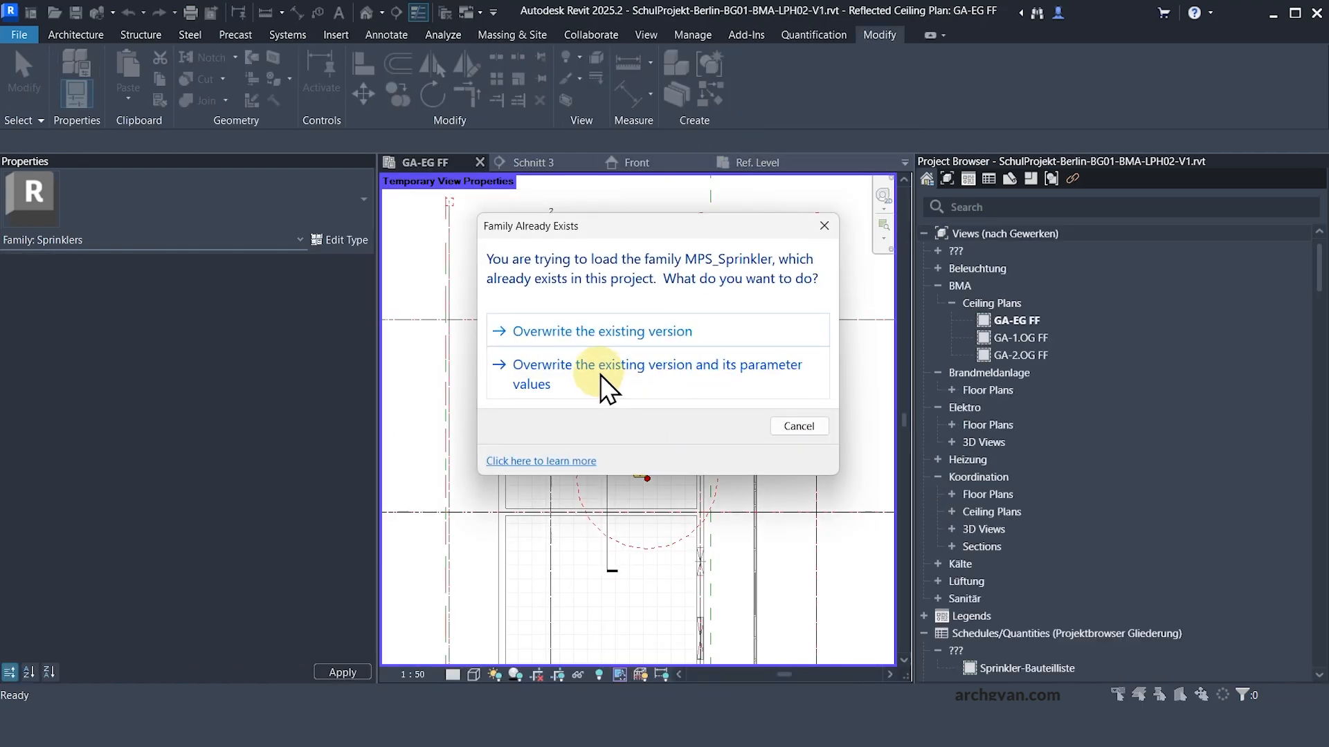
click(600, 375)
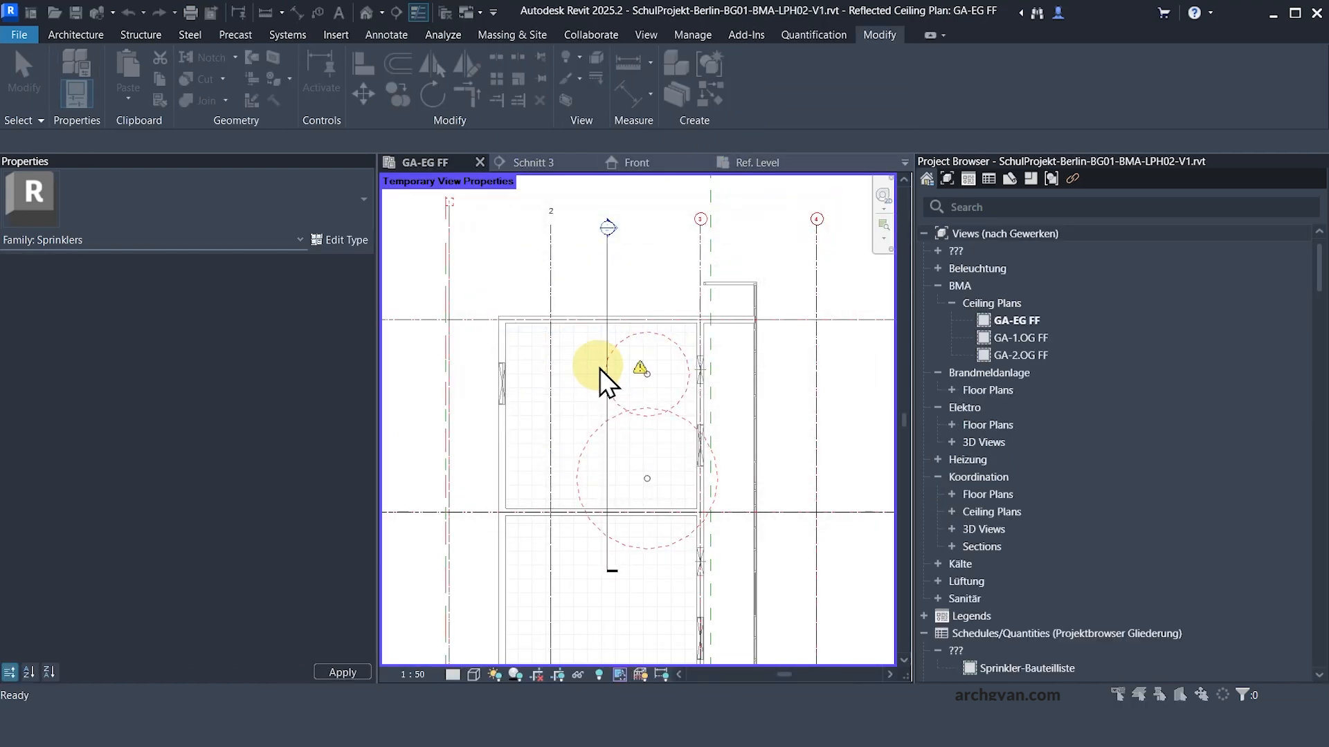
click(781, 371)
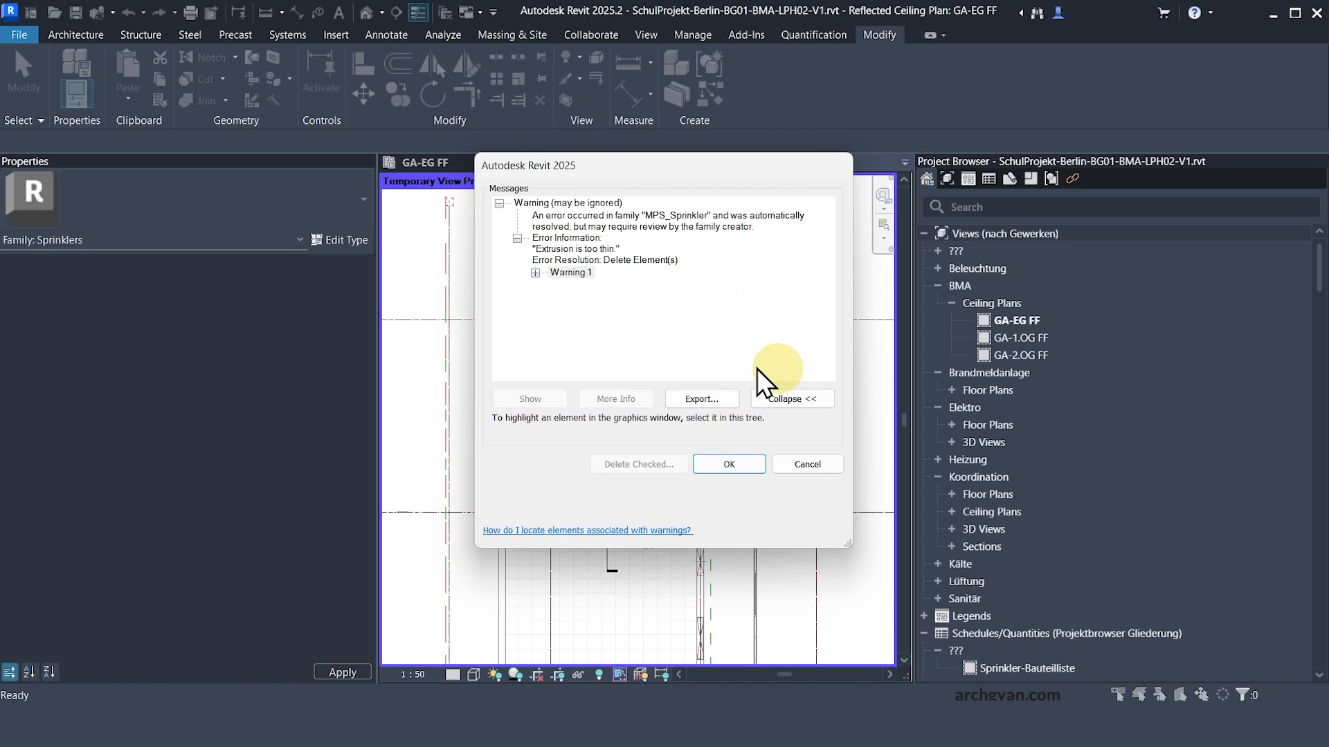
- Examine the elements listed under the extrusion warning, capture an image of the warning details, and cancel the family load
click(536, 273)
click(679, 288)
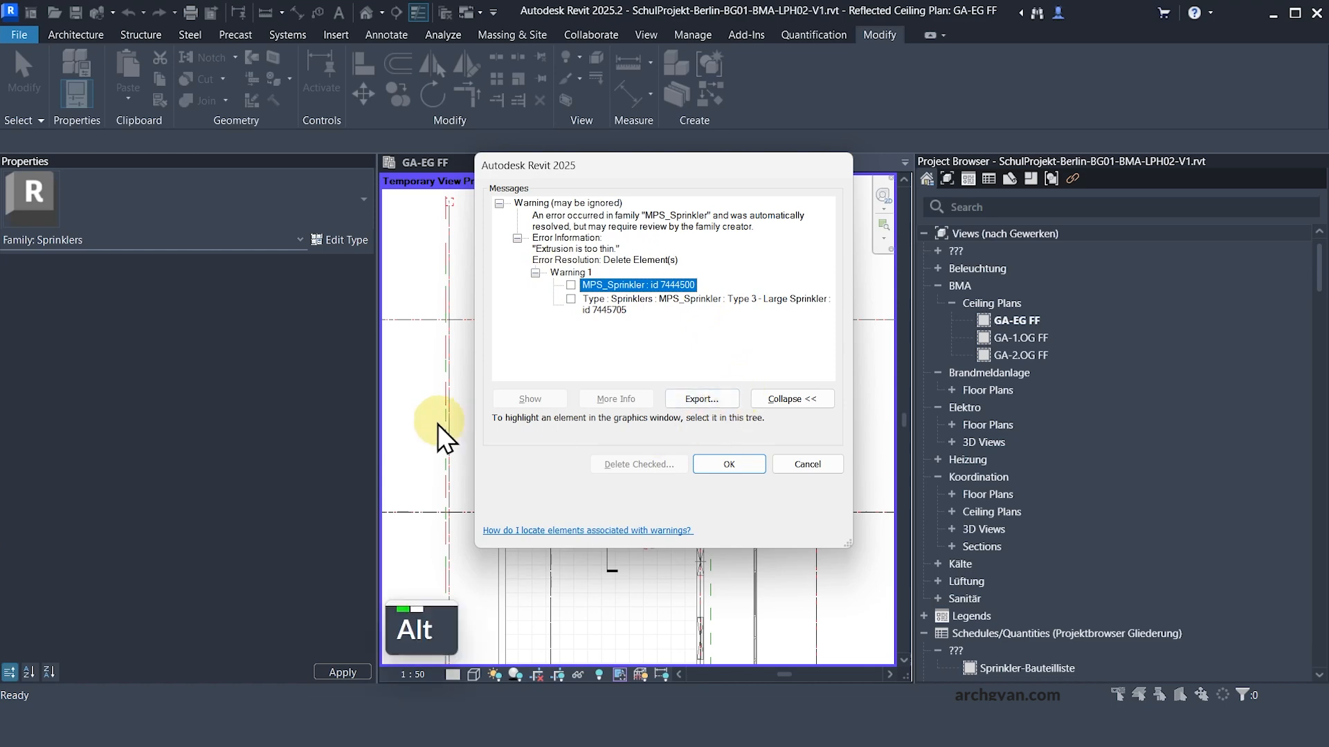
key(alt+v)
drag(485, 157, 895, 418)
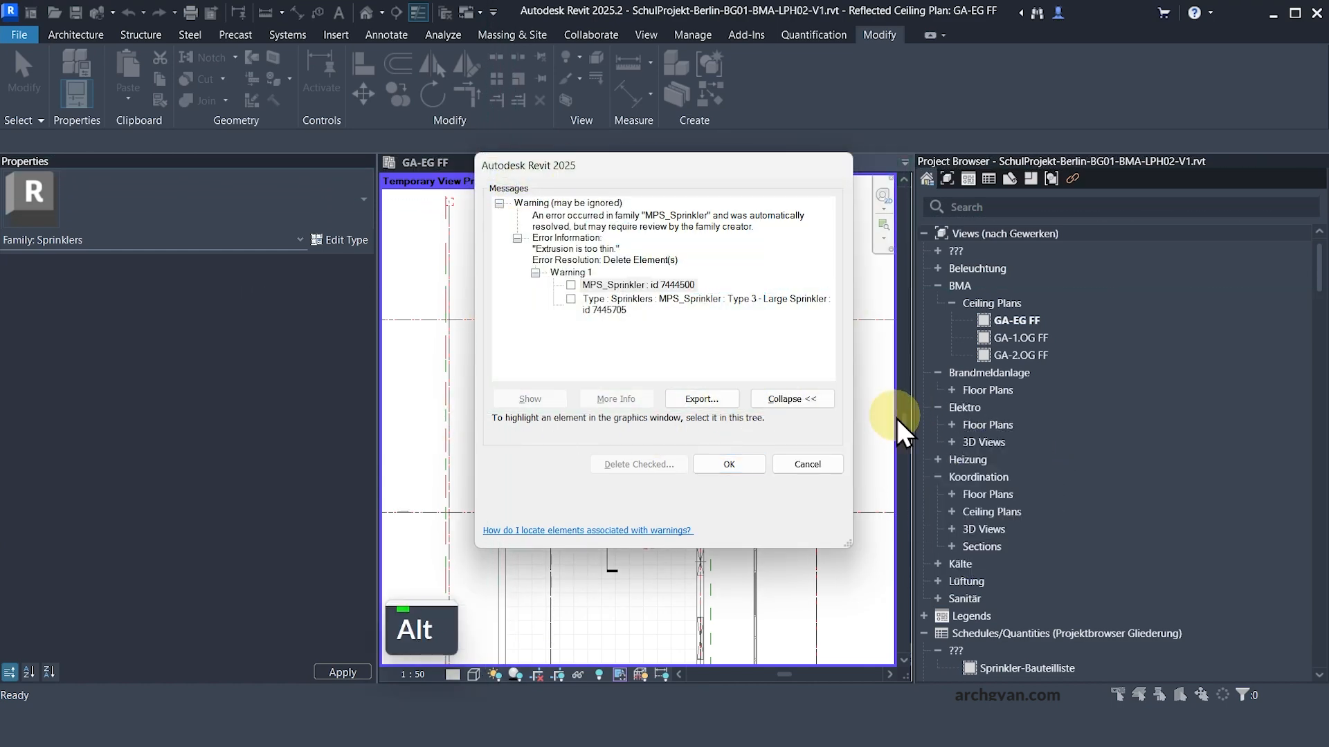
click(913, 452)
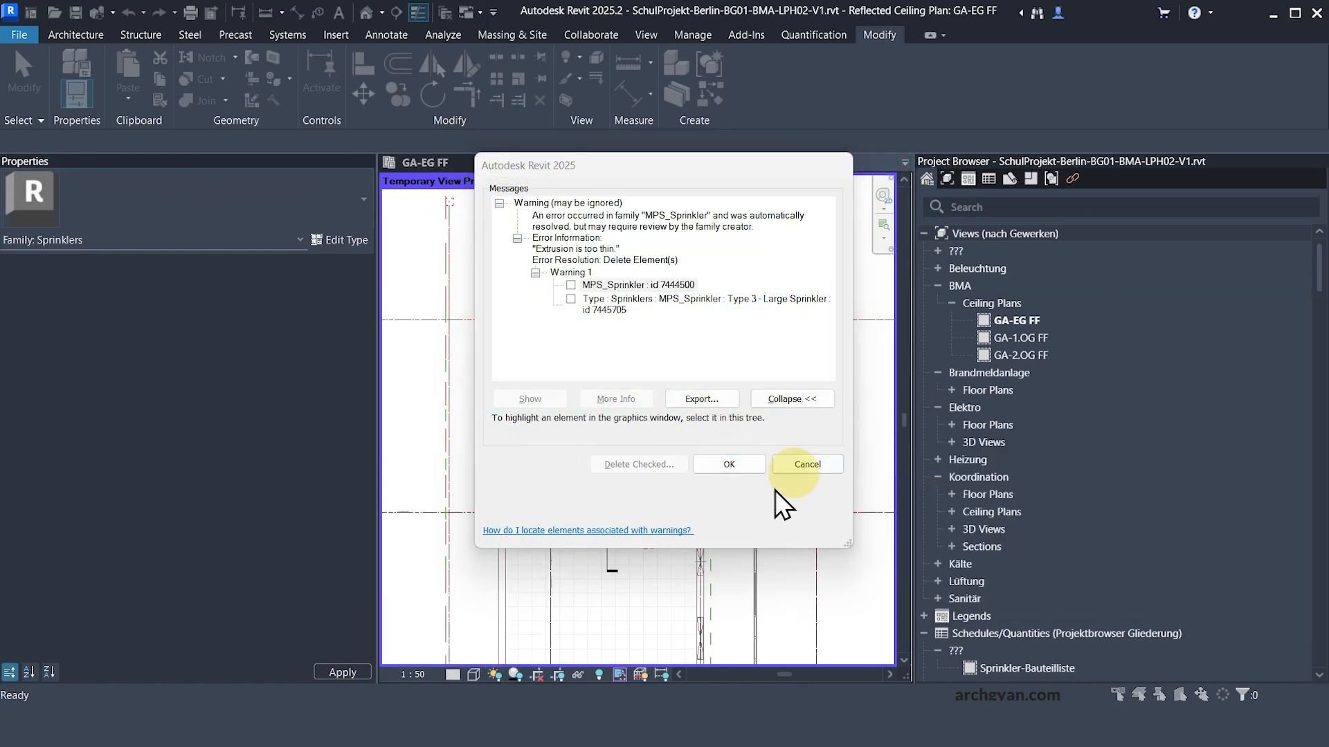
click(822, 461)
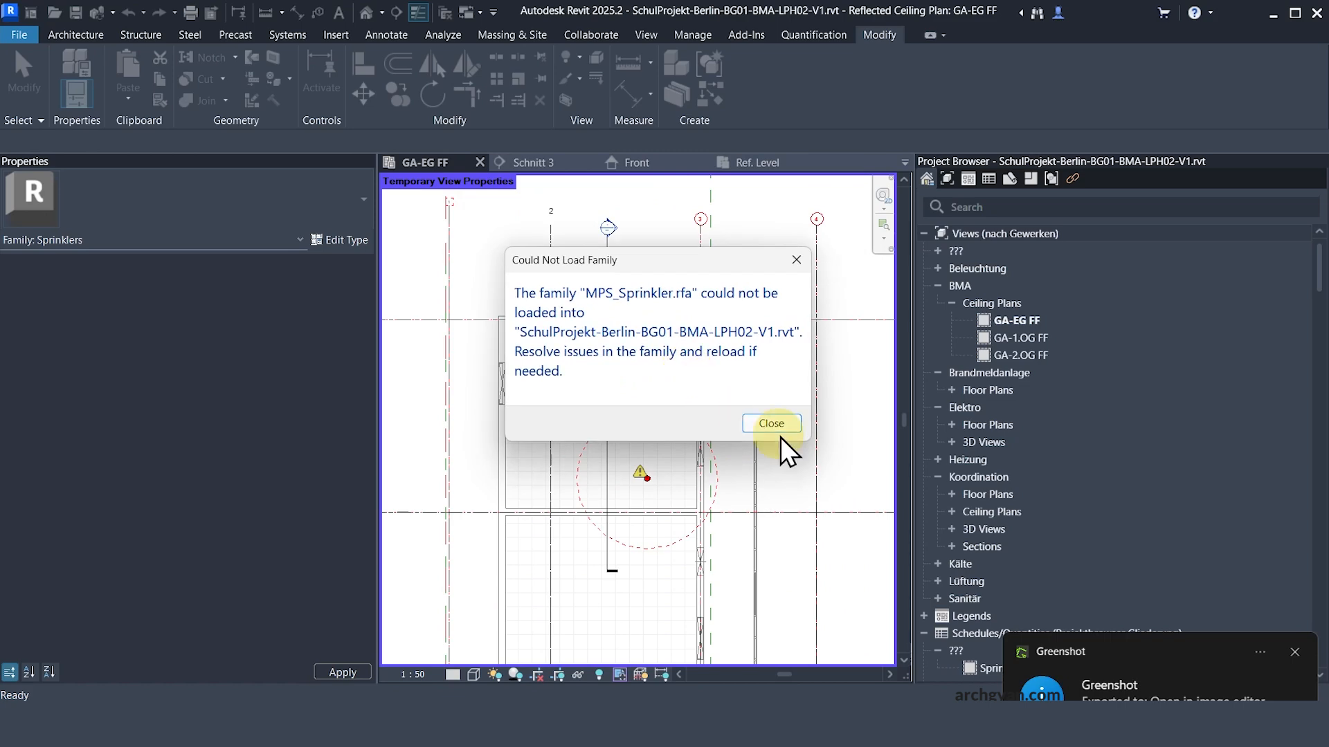
click(771, 424)
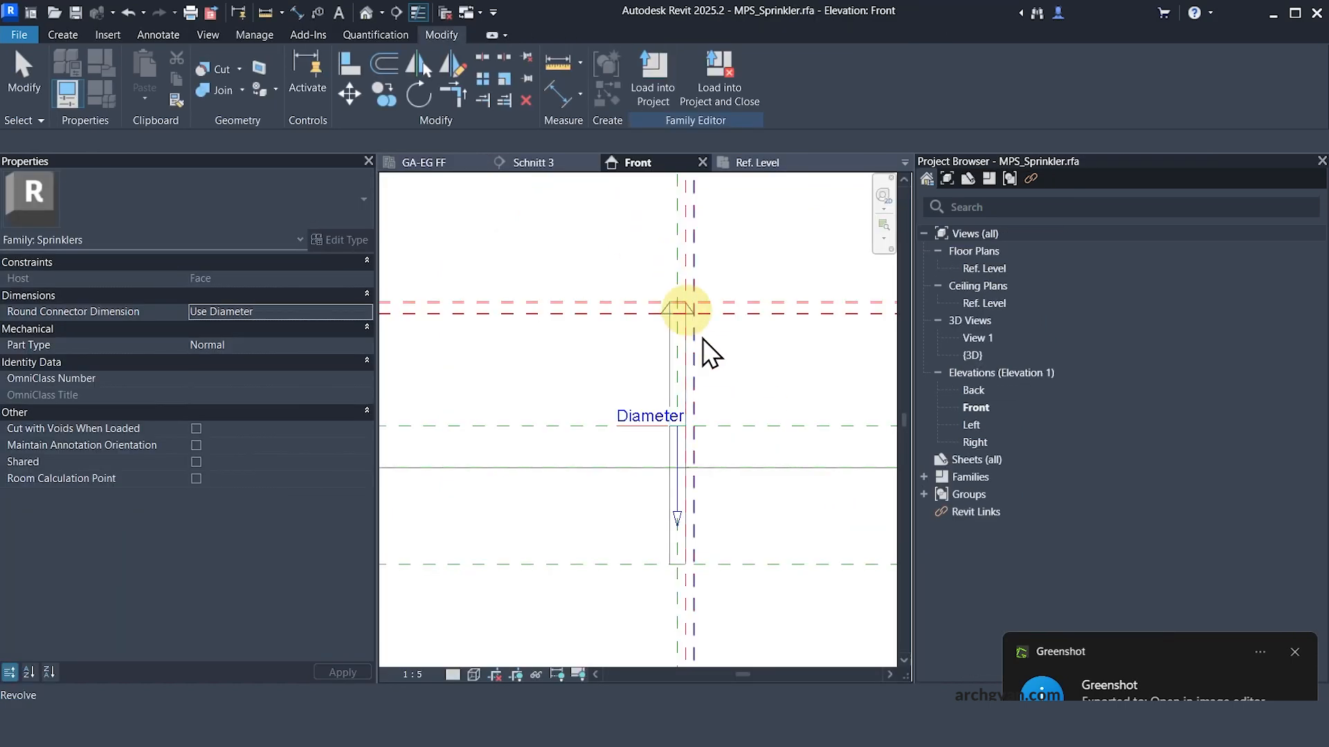
- Look up the element with ID 7444500 in the sprinkler family
click(254, 35)
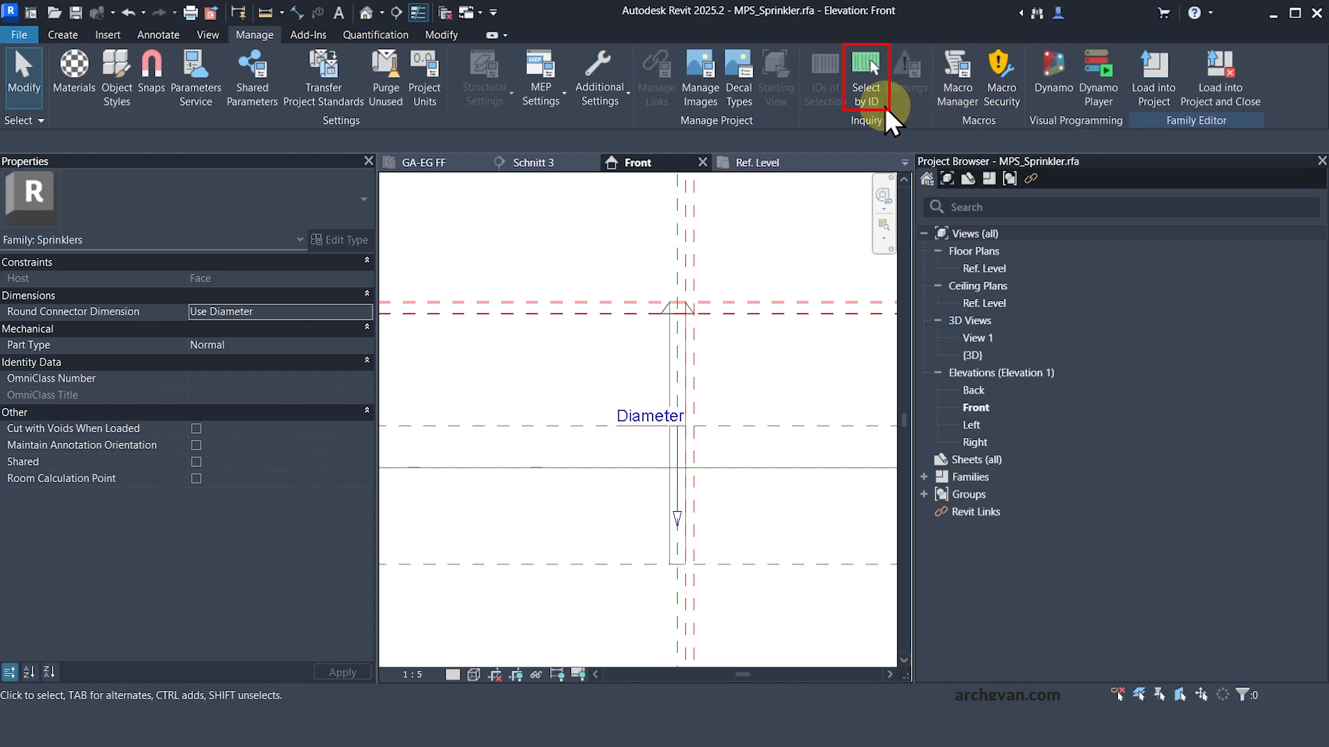
click(866, 75)
drag(665, 296, 1002, 297)
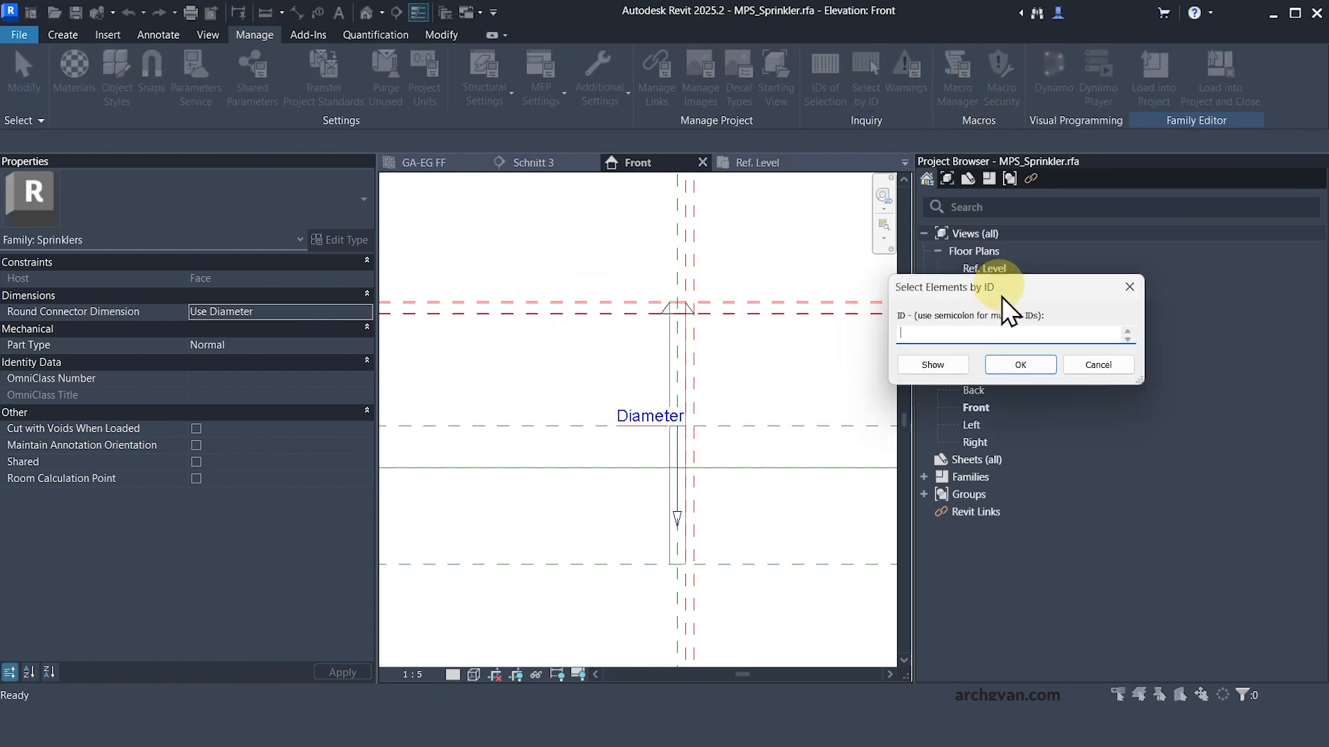
text(7444500)
click(943, 365)
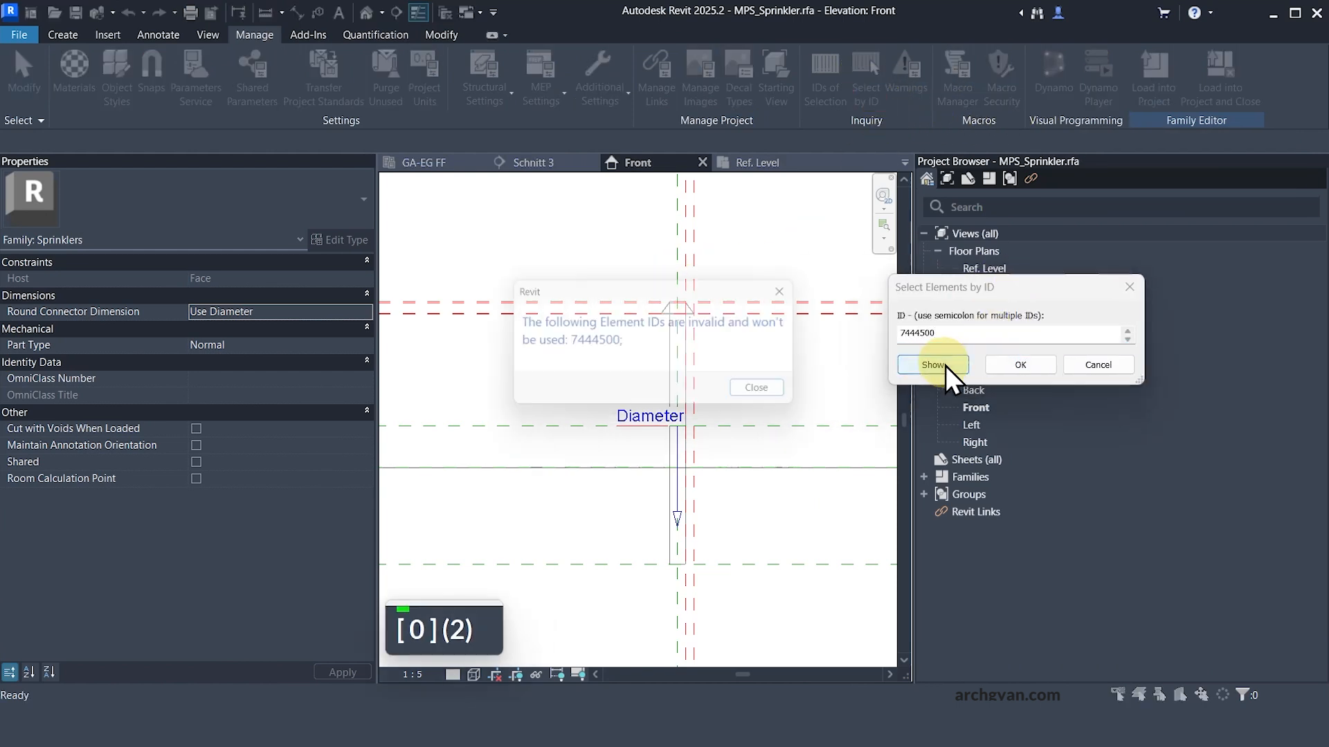
click(781, 389)
click(769, 385)
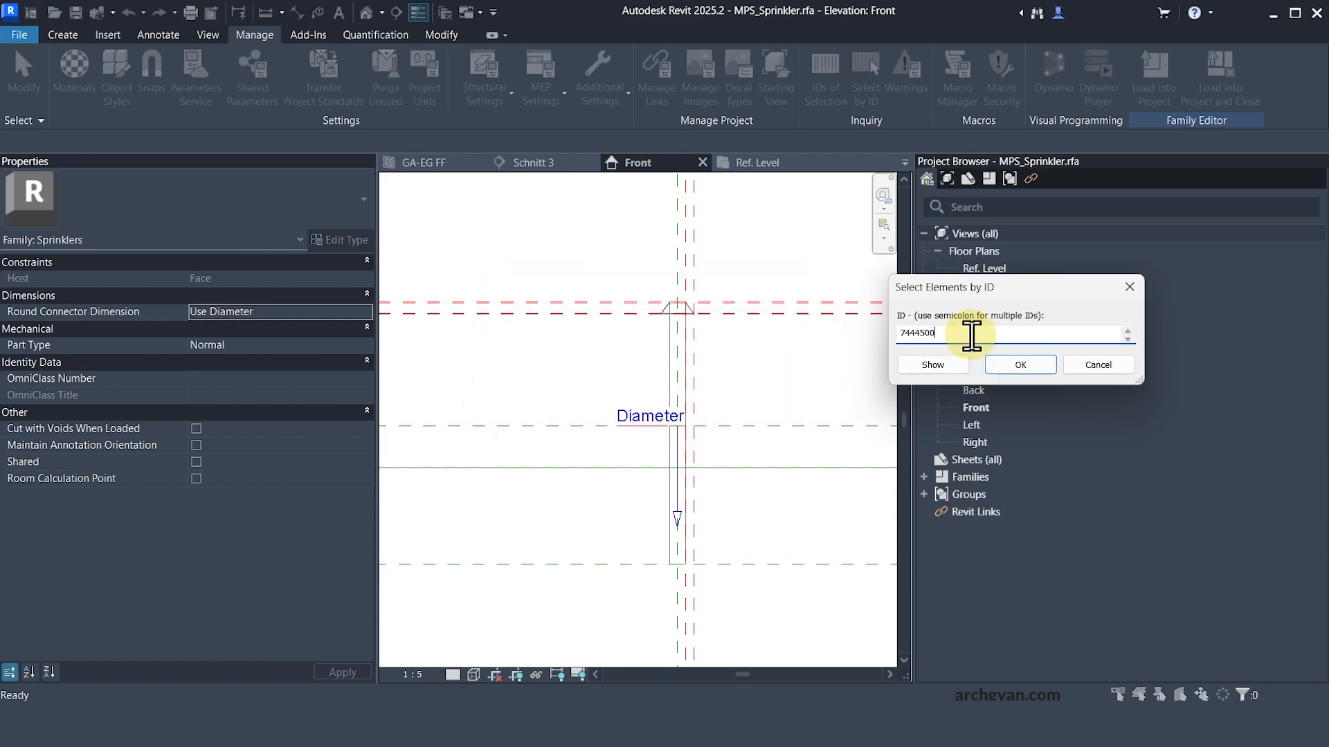
- Look up the element with ID 7445705 in the sprinkler family and end the ID search
drag(965, 333, 789, 335)
text(7445705)
click(931, 365)
click(780, 389)
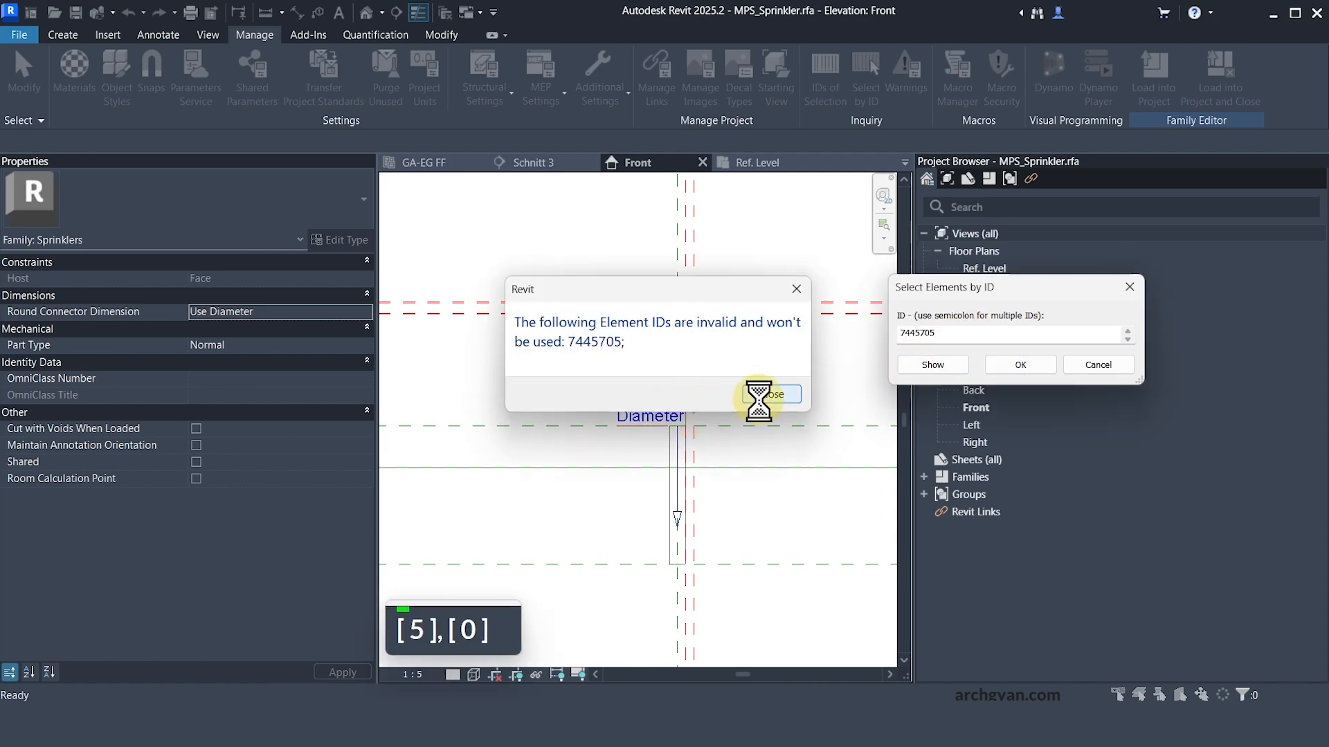
click(771, 384)
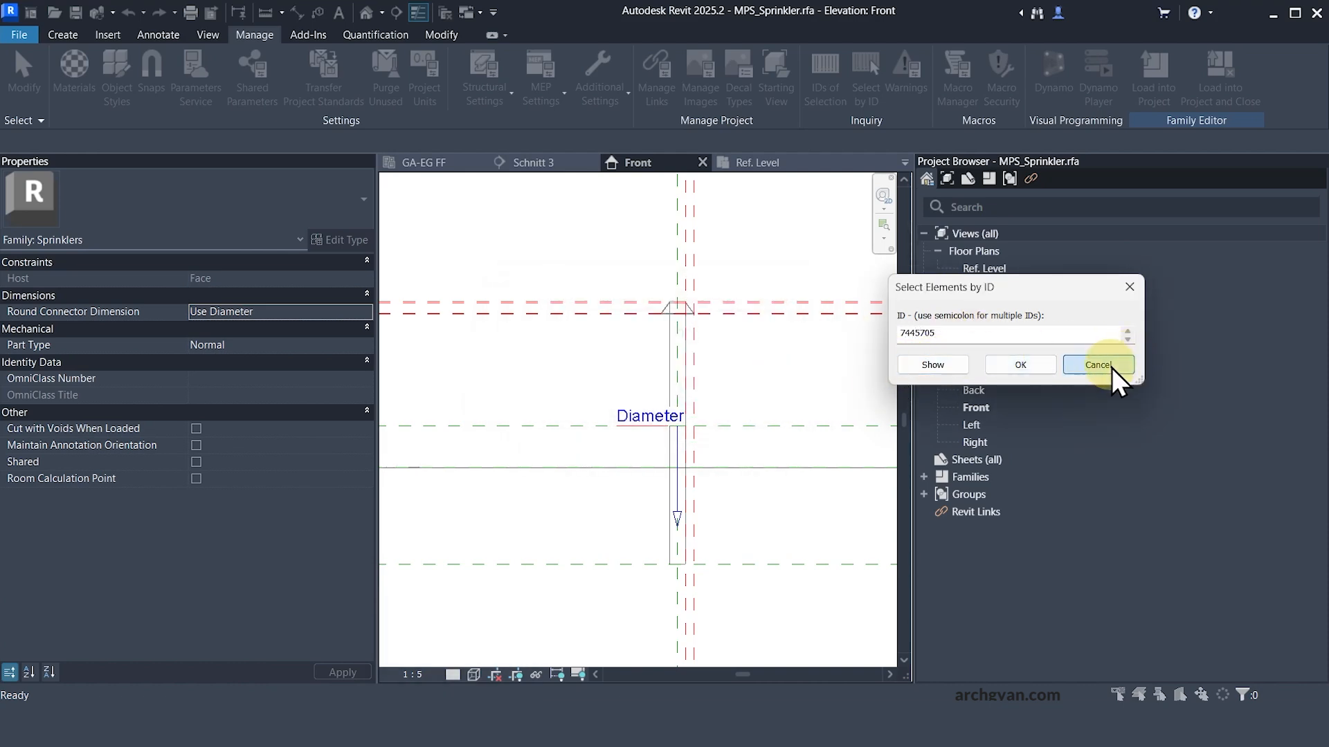
click(1098, 365)
drag(1244, 351, 421, 3)
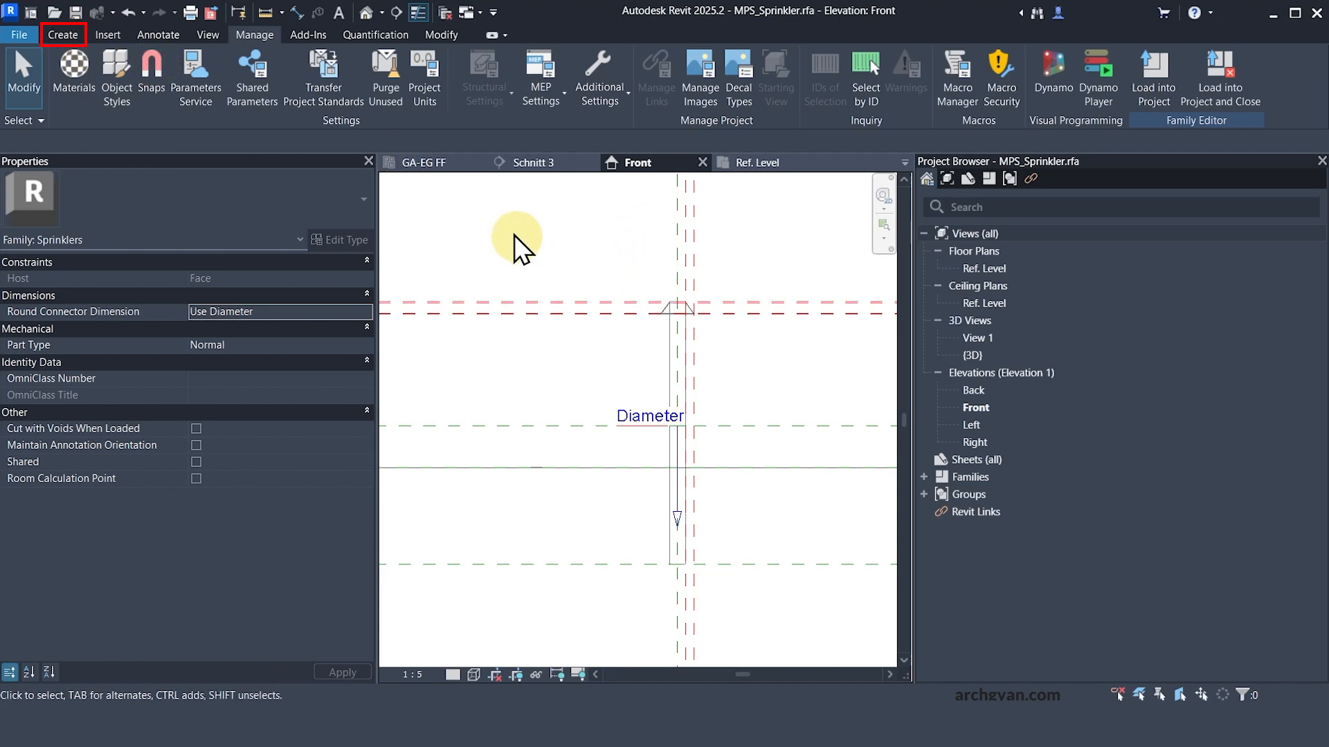
- Switch the family to Type 3 - Large Sprinkler, set its Offset Actual to 50, and apply the change
click(62, 35)
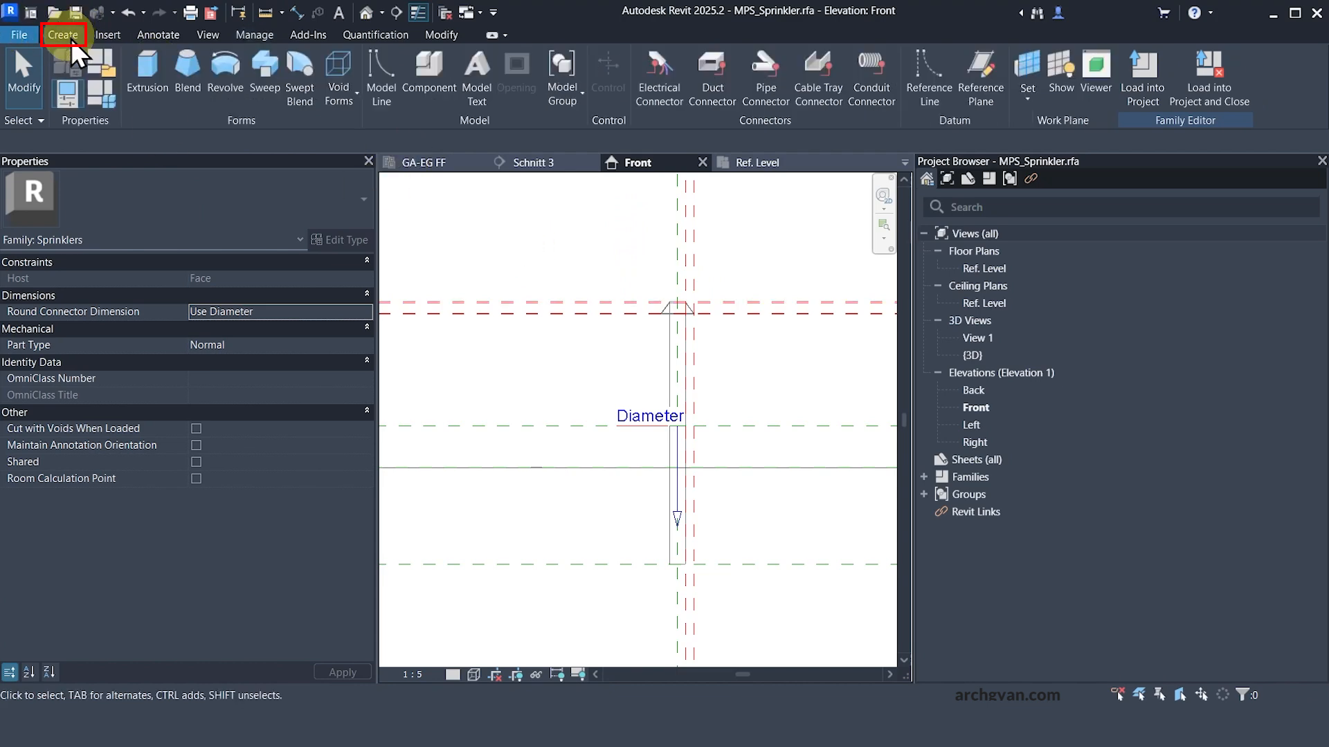
click(113, 100)
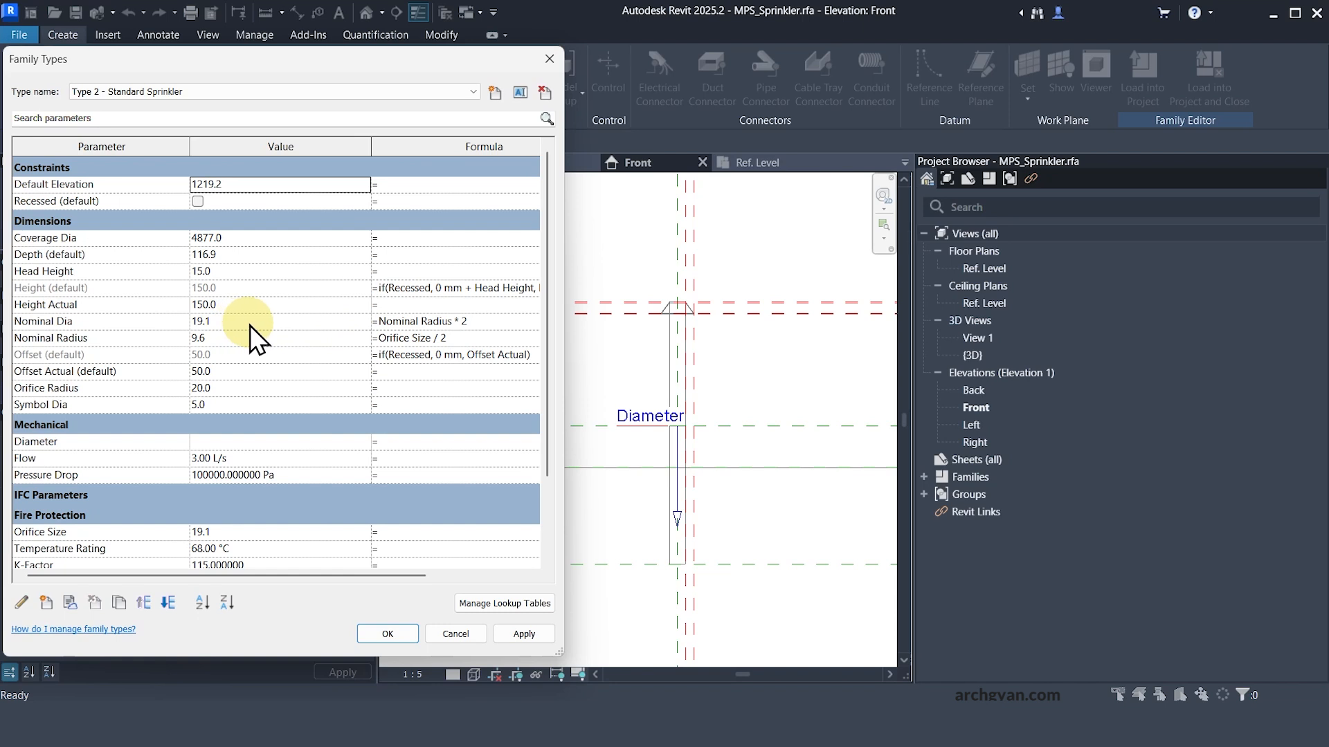
click(107, 91)
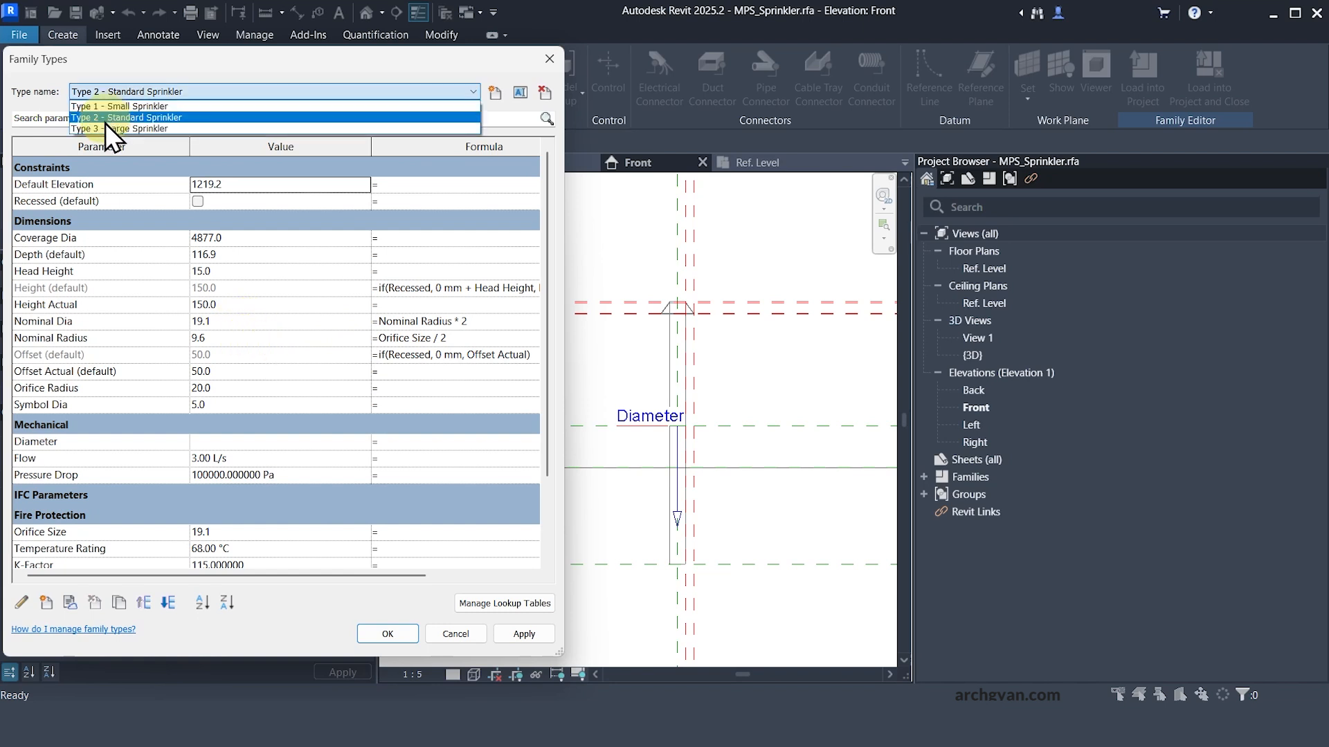
click(98, 130)
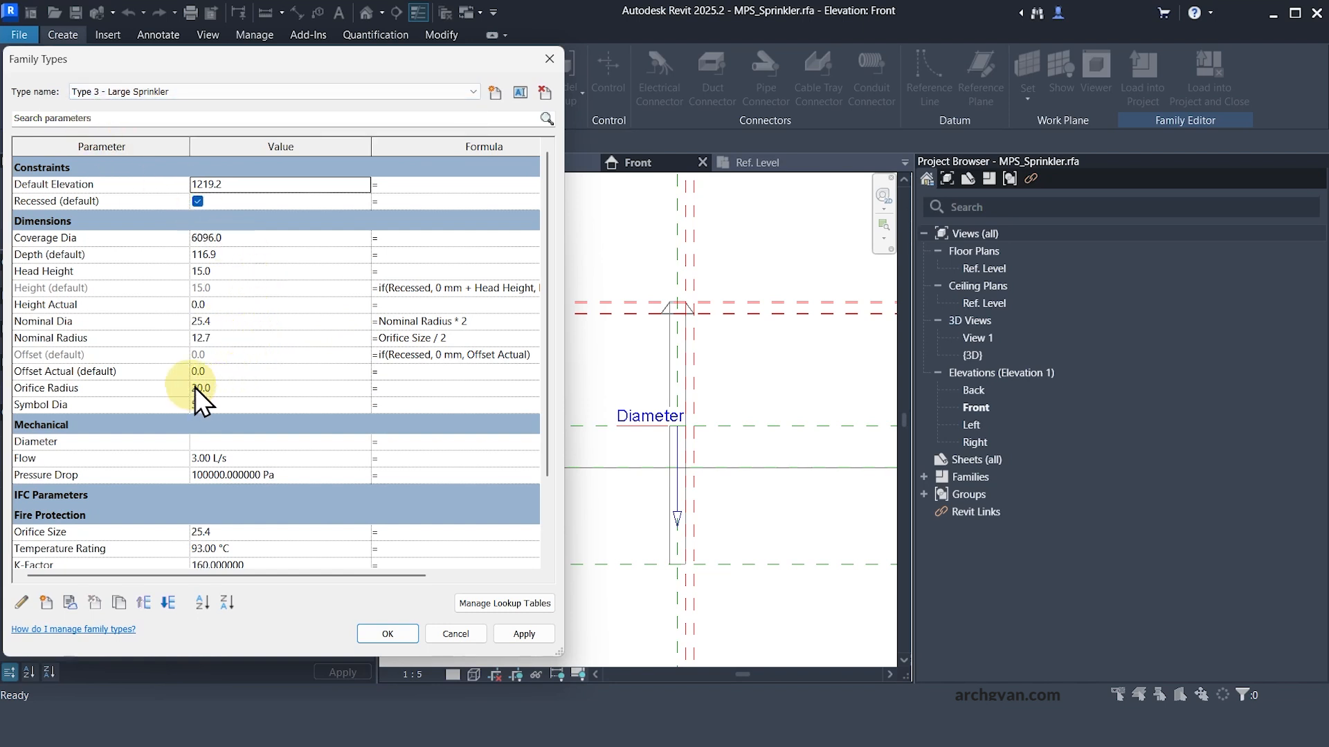
click(235, 373)
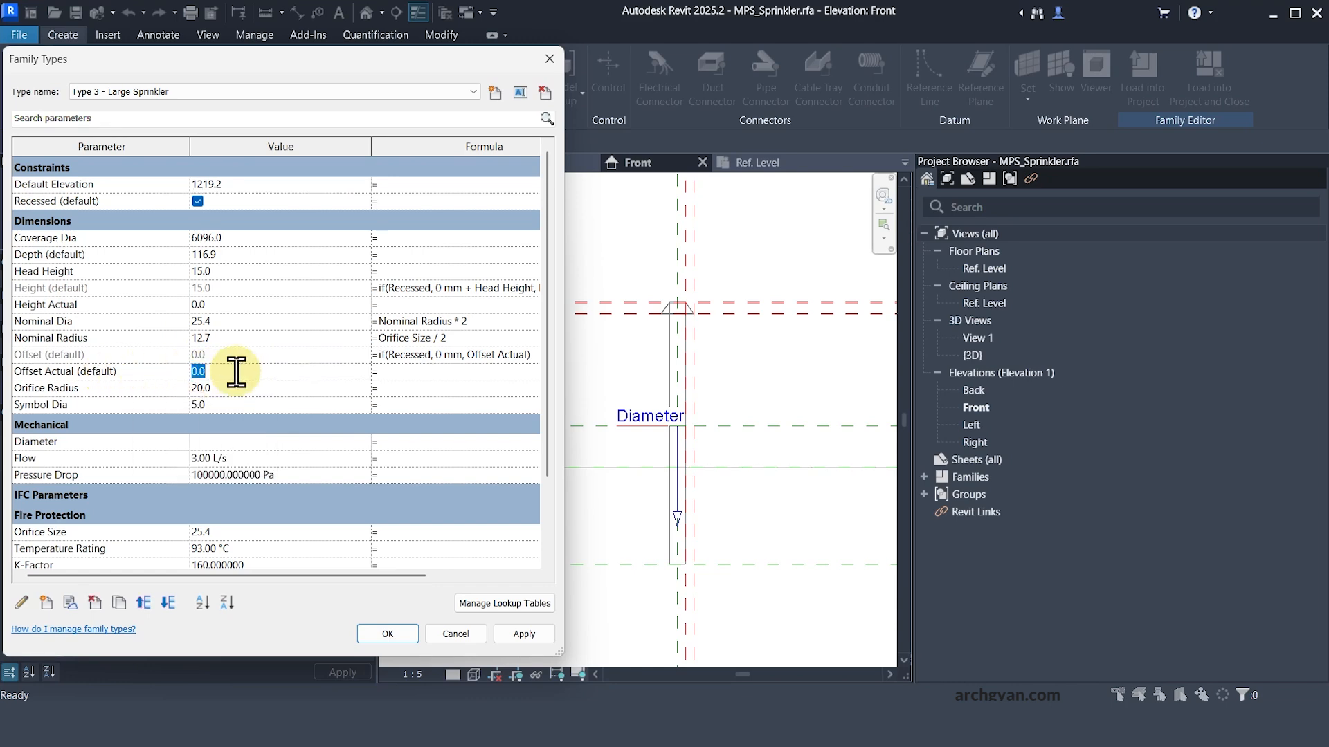
text(50)
key(Return)
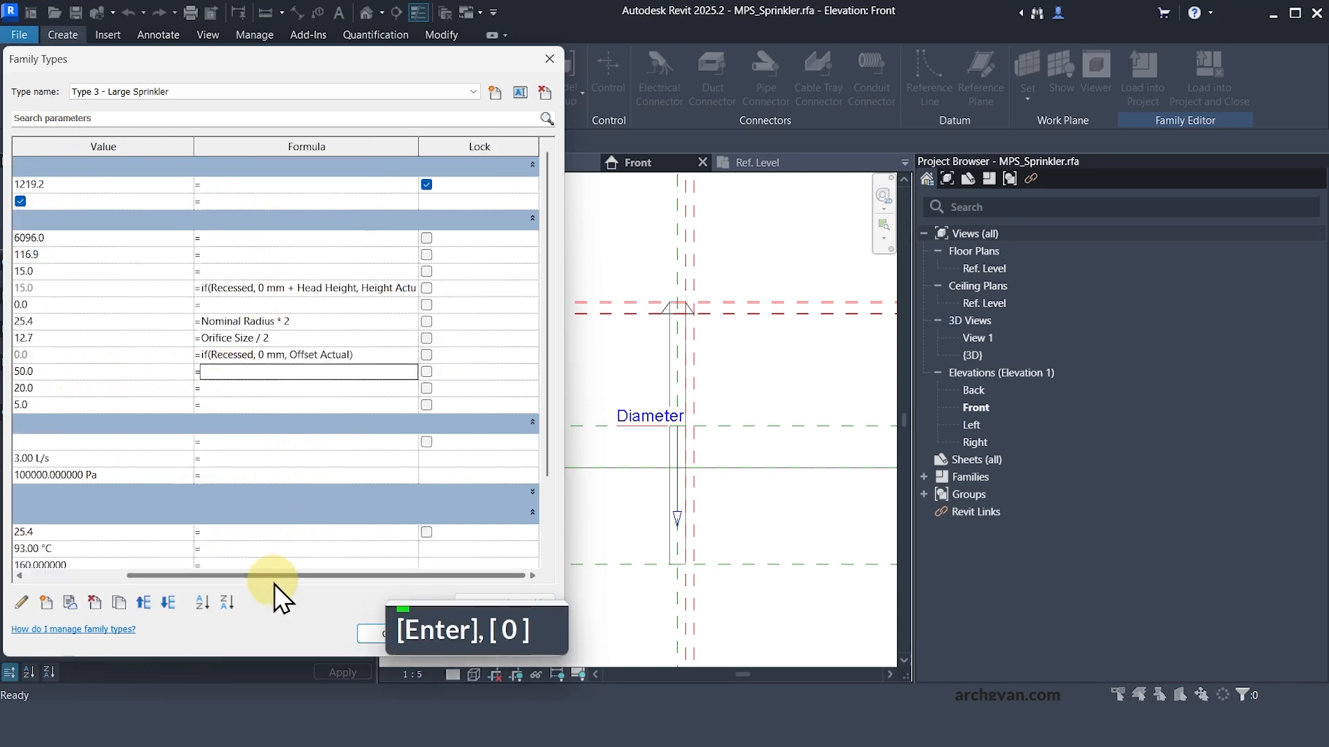
drag(274, 576, 174, 576)
drag(295, 70, 400, 53)
click(284, 630)
- Turn off Recessed for Type 3 - Large Sprinkler and try to apply the change without removing any constraints
click(241, 191)
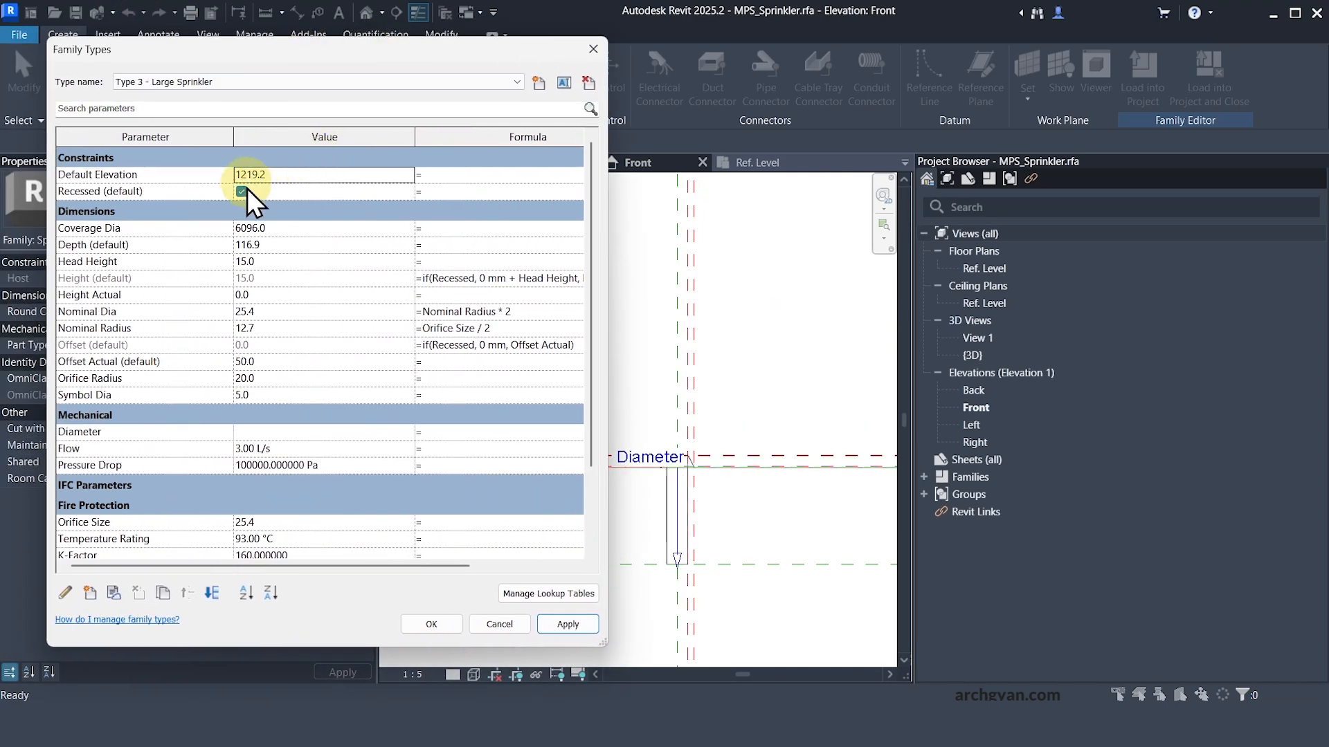
click(568, 625)
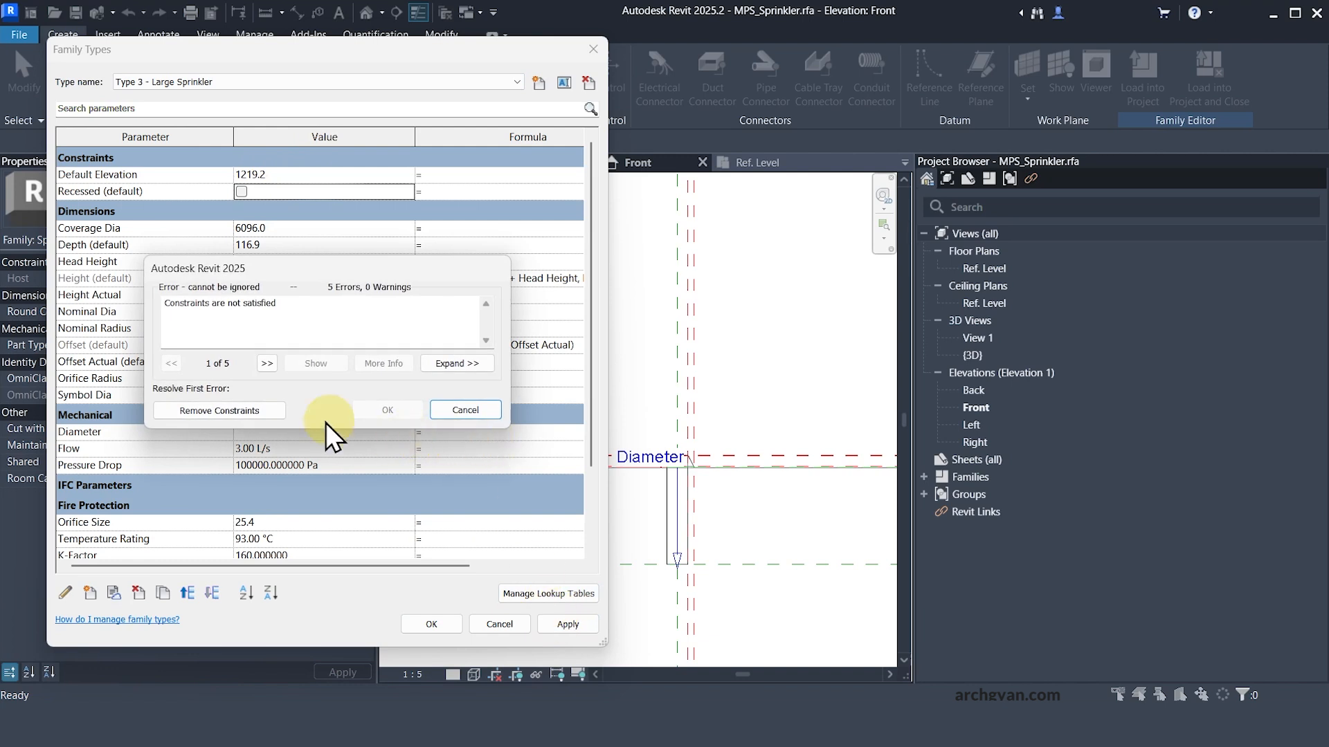
click(465, 409)
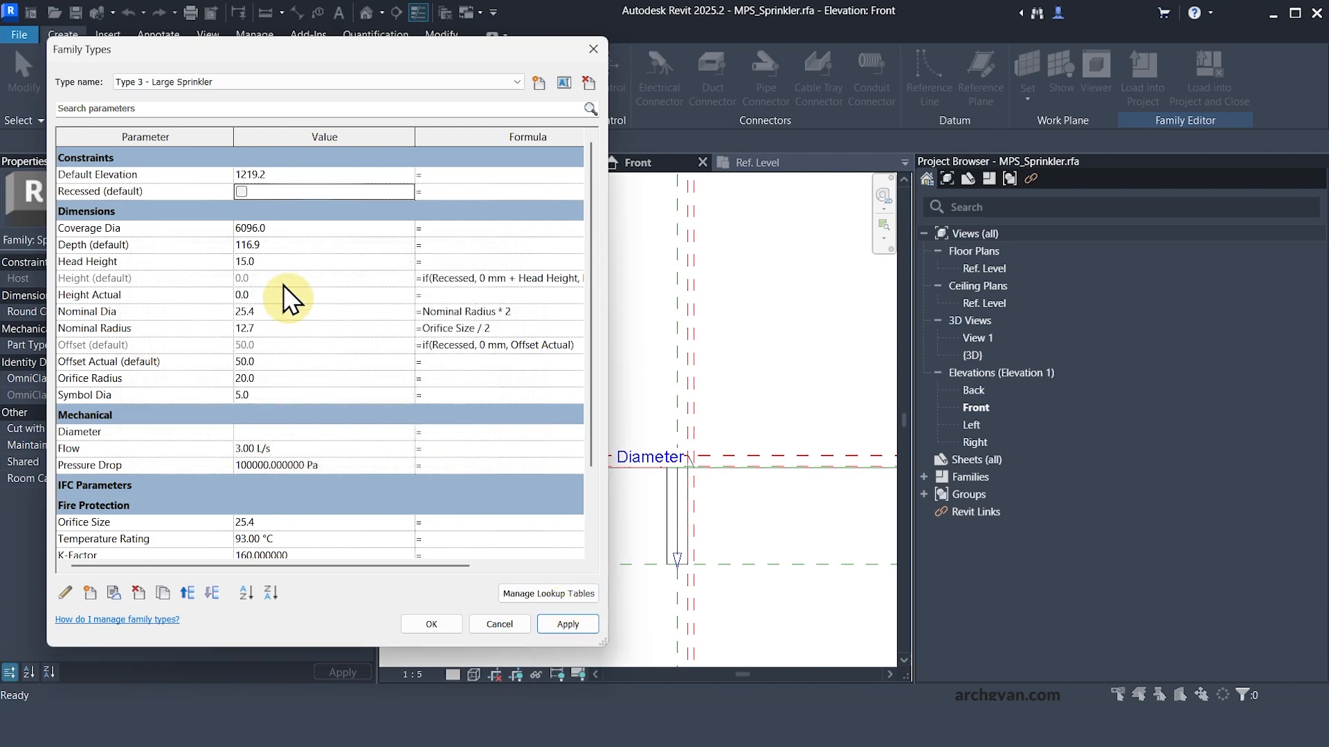
click(244, 196)
click(244, 195)
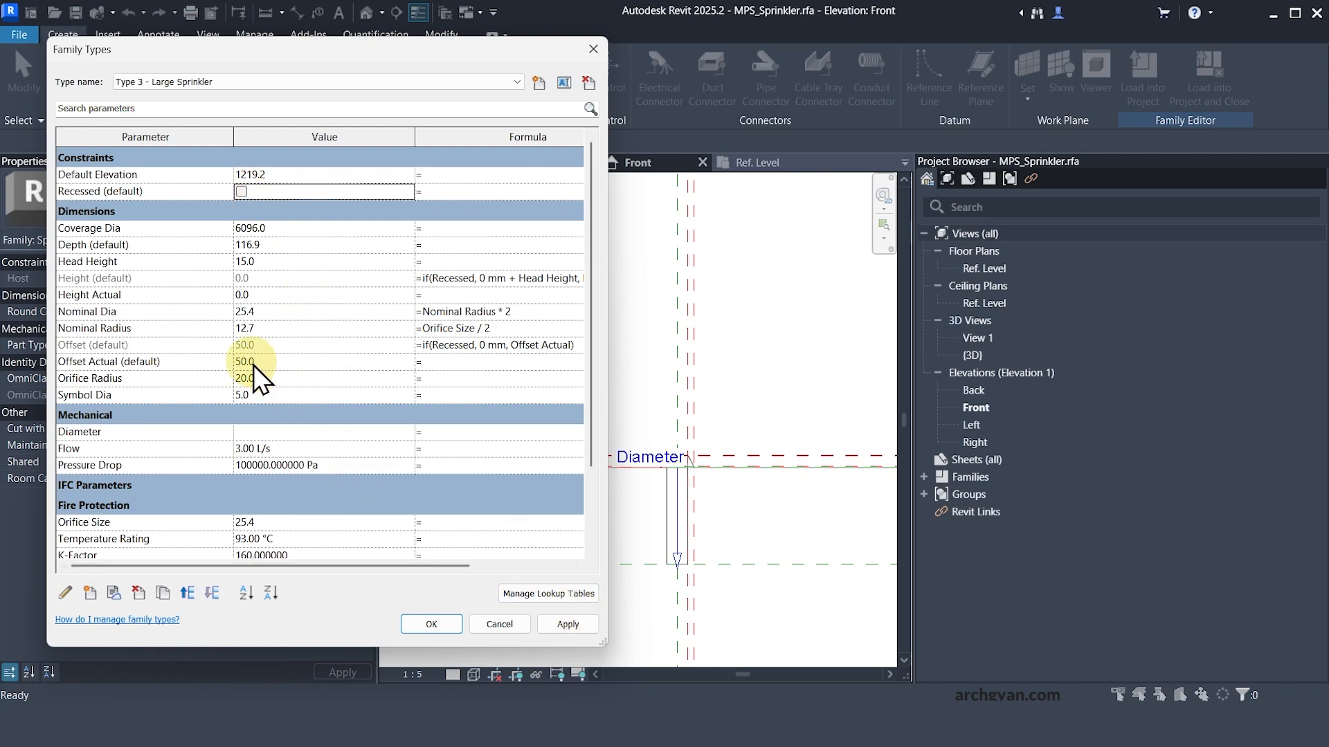
- Set Height Actual to 100 for Type 3 - Large Sprinkler, apply it, and accept the family type changes
click(264, 298)
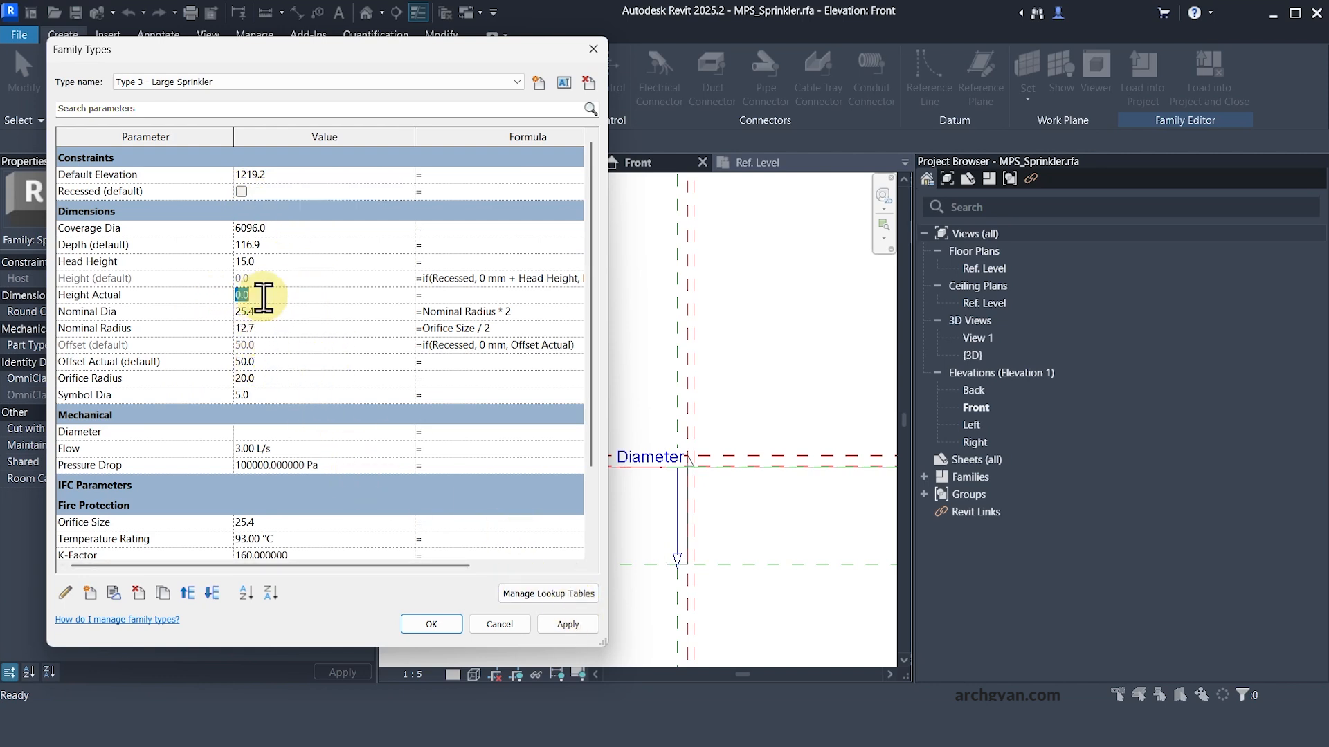
text(100)
key(Return)
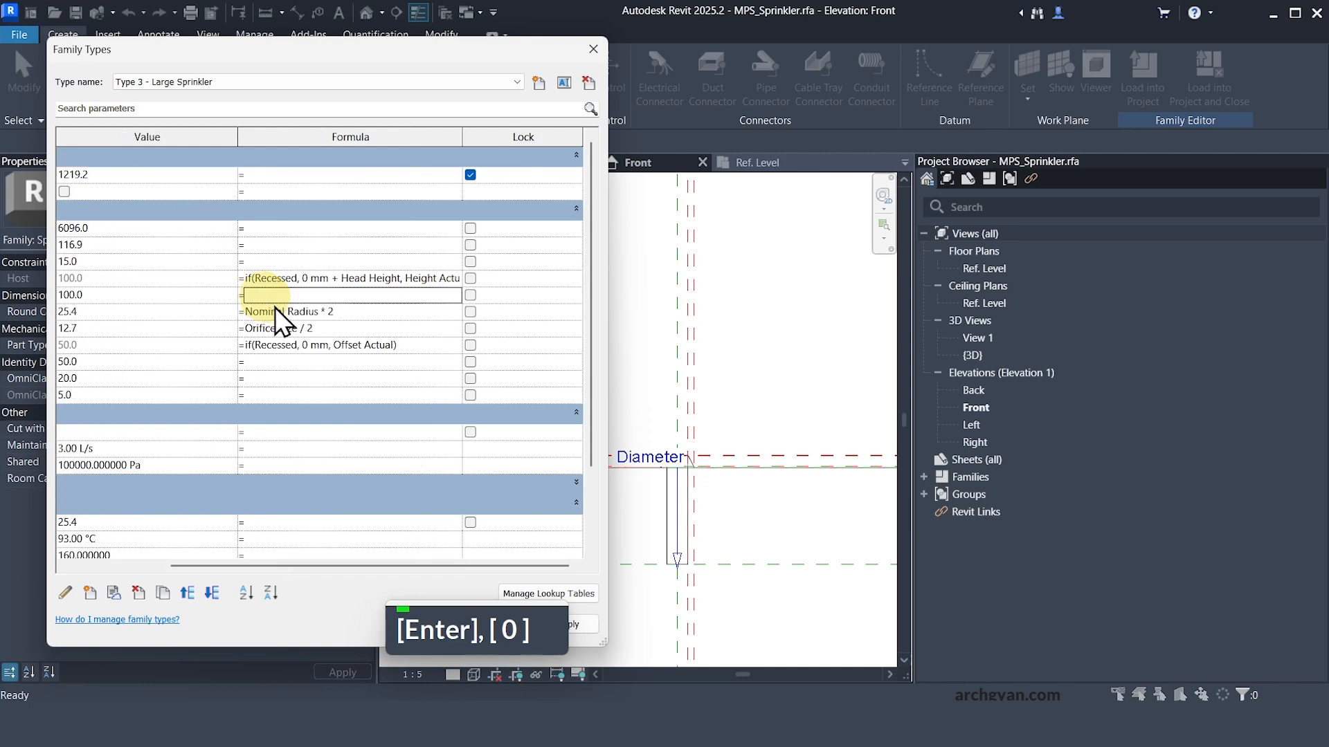
click(579, 628)
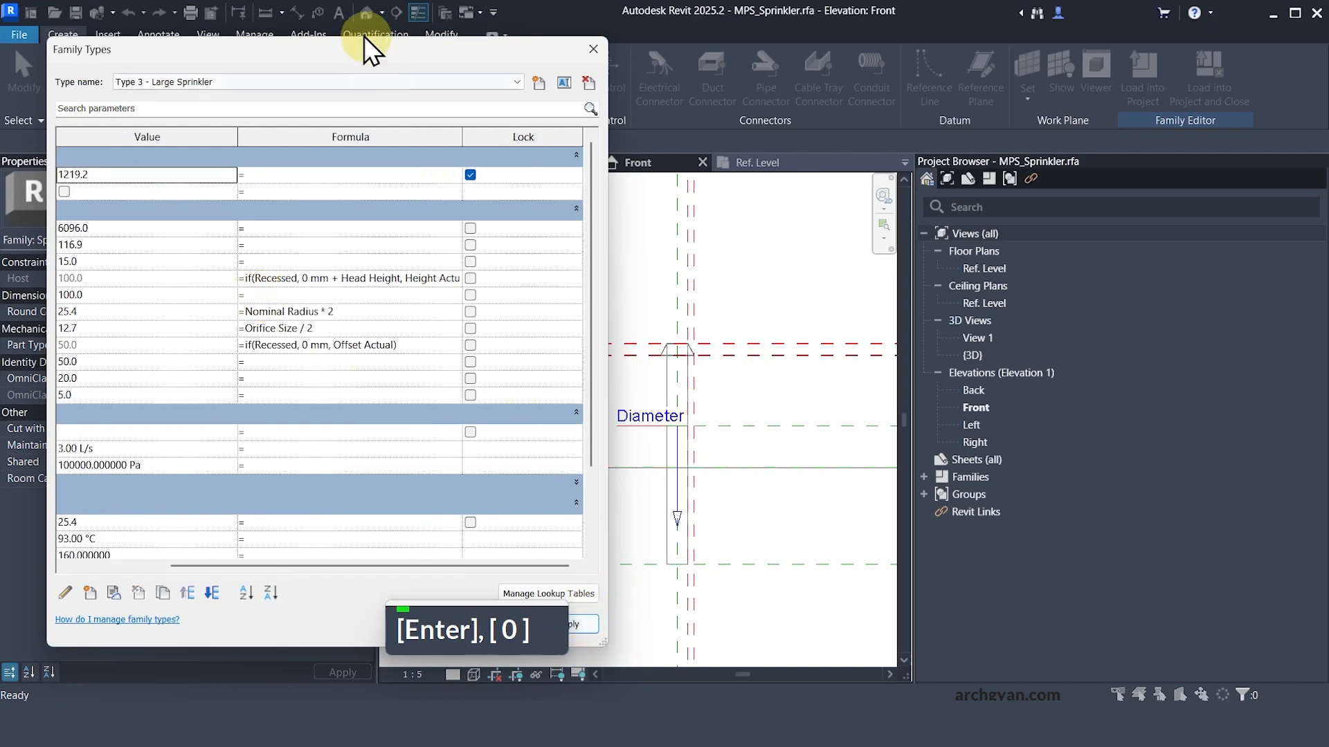
drag(363, 40, 376, 64)
drag(384, 592, 219, 594)
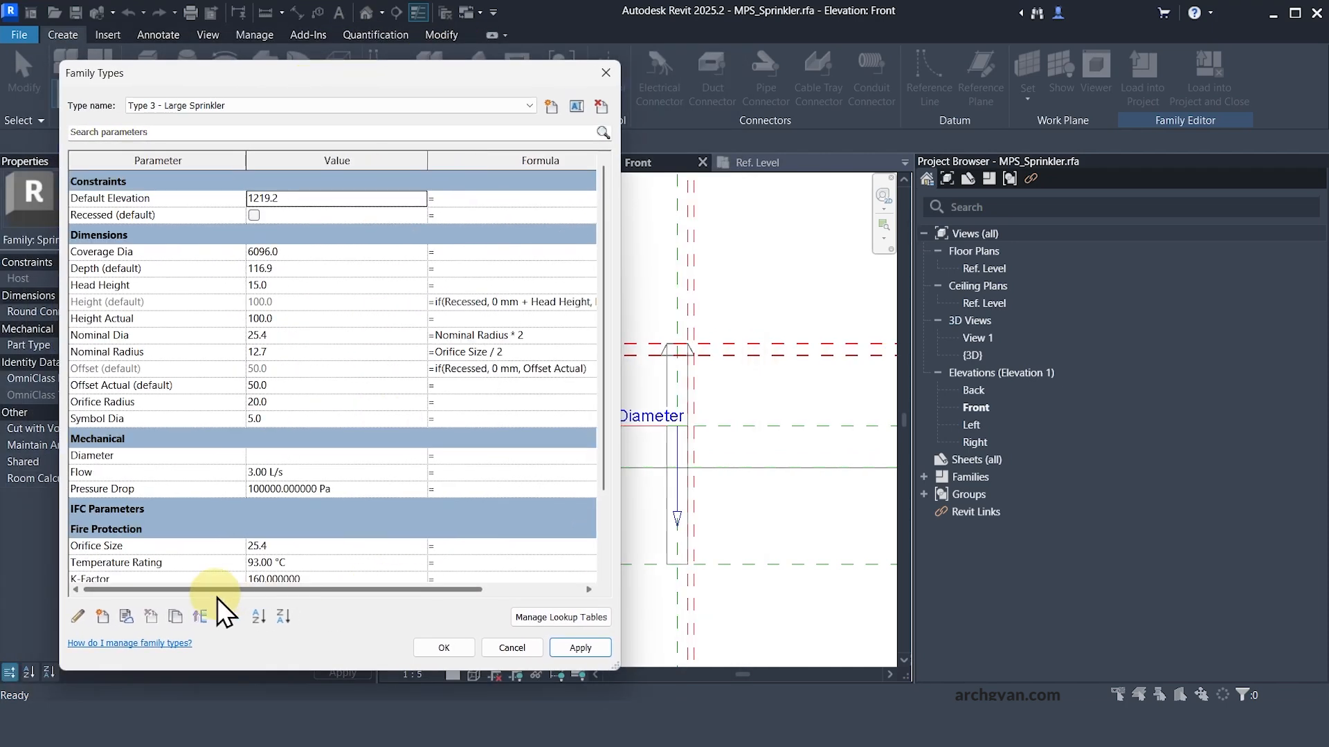
click(444, 648)
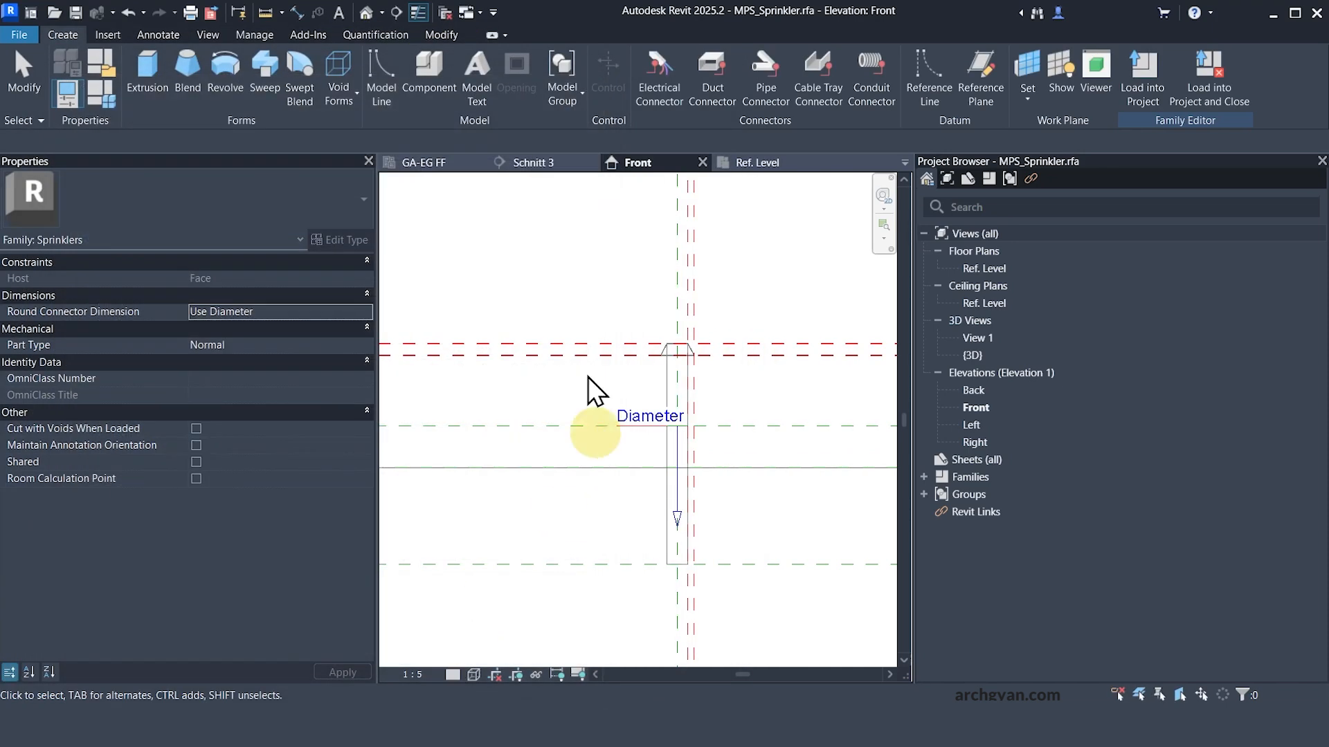
- Load the corrected sprinkler family into the school project, overwriting the existing version and its parameter values
click(1144, 68)
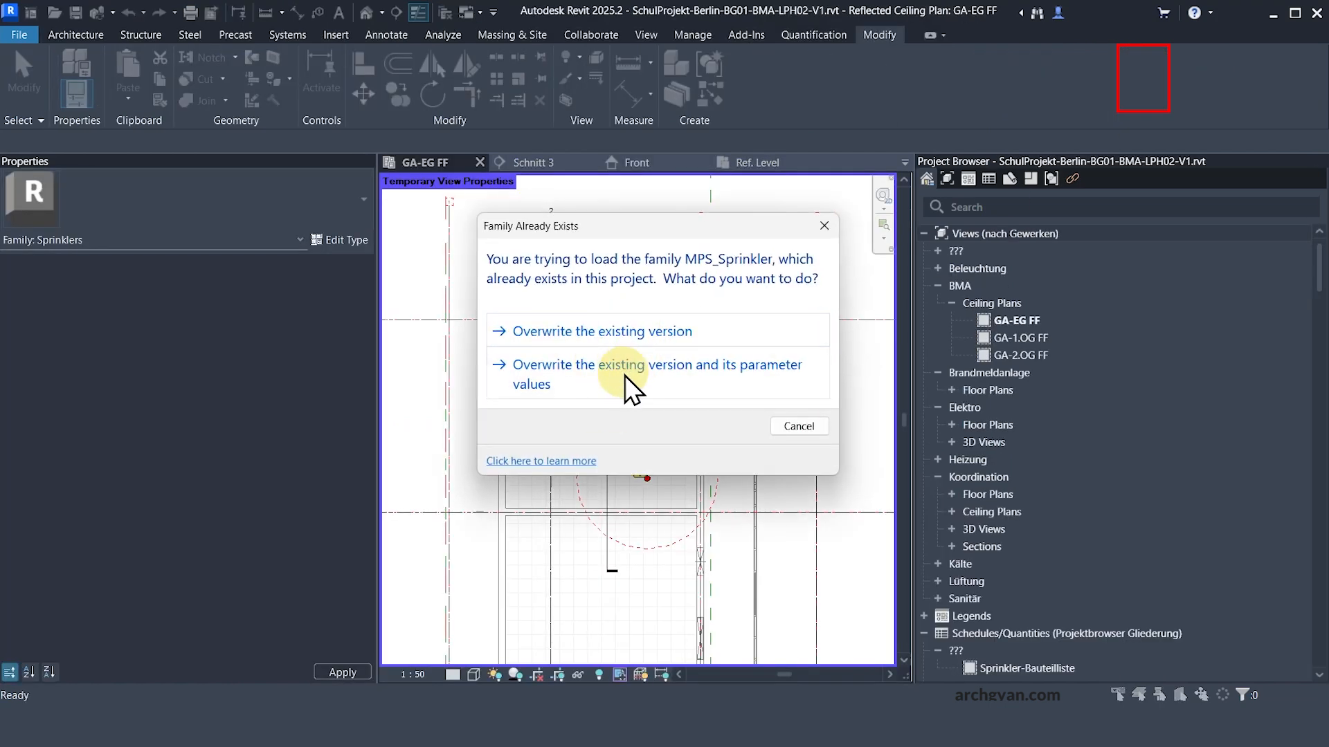
click(625, 375)
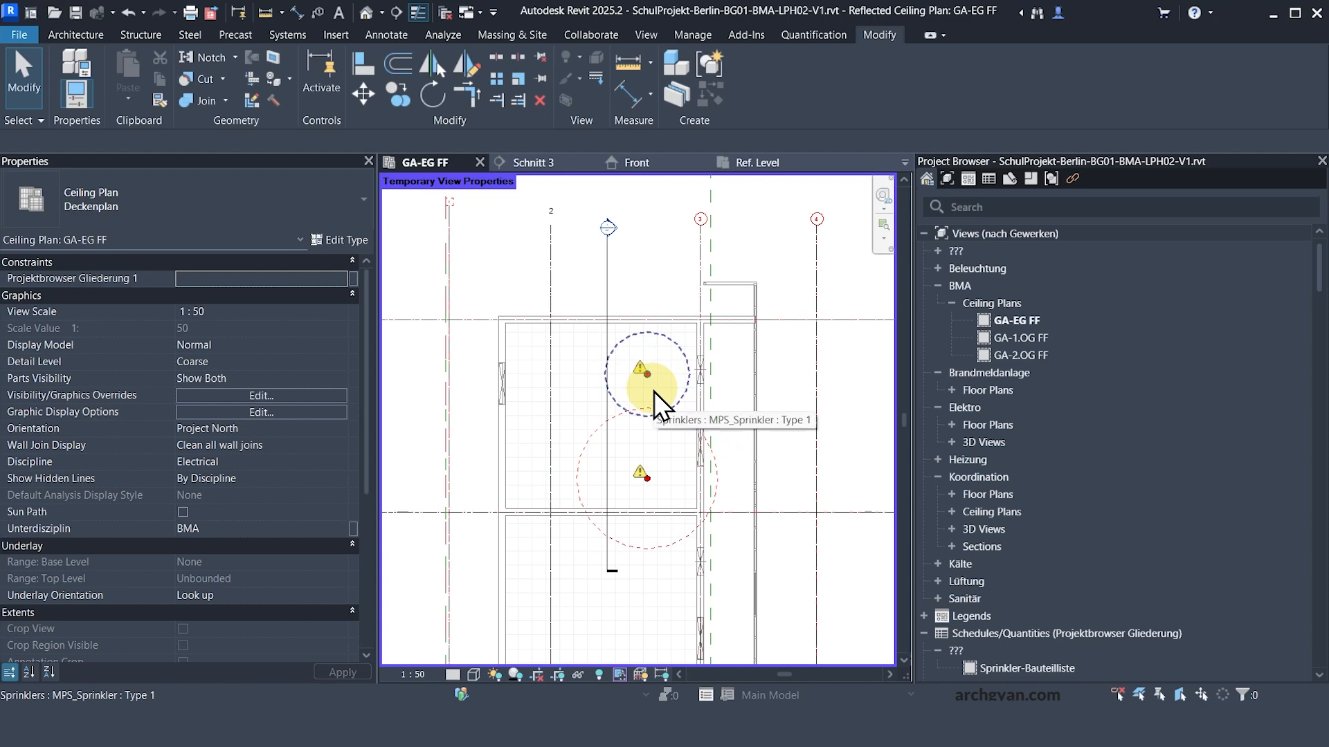
- Open the Schnitt 3 section from its section line in the ceiling plan and select the Type 3 - Large Sprinkler
click(609, 296)
right_click(609, 297)
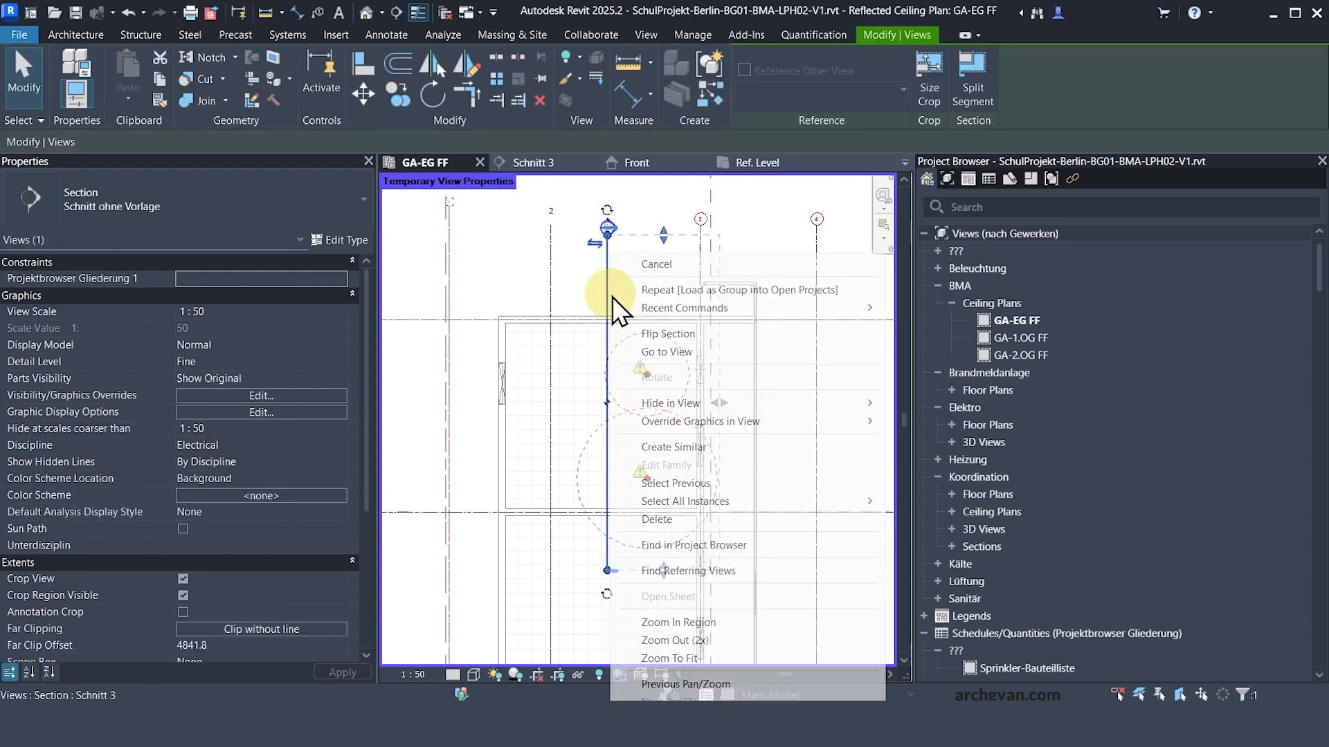
click(666, 352)
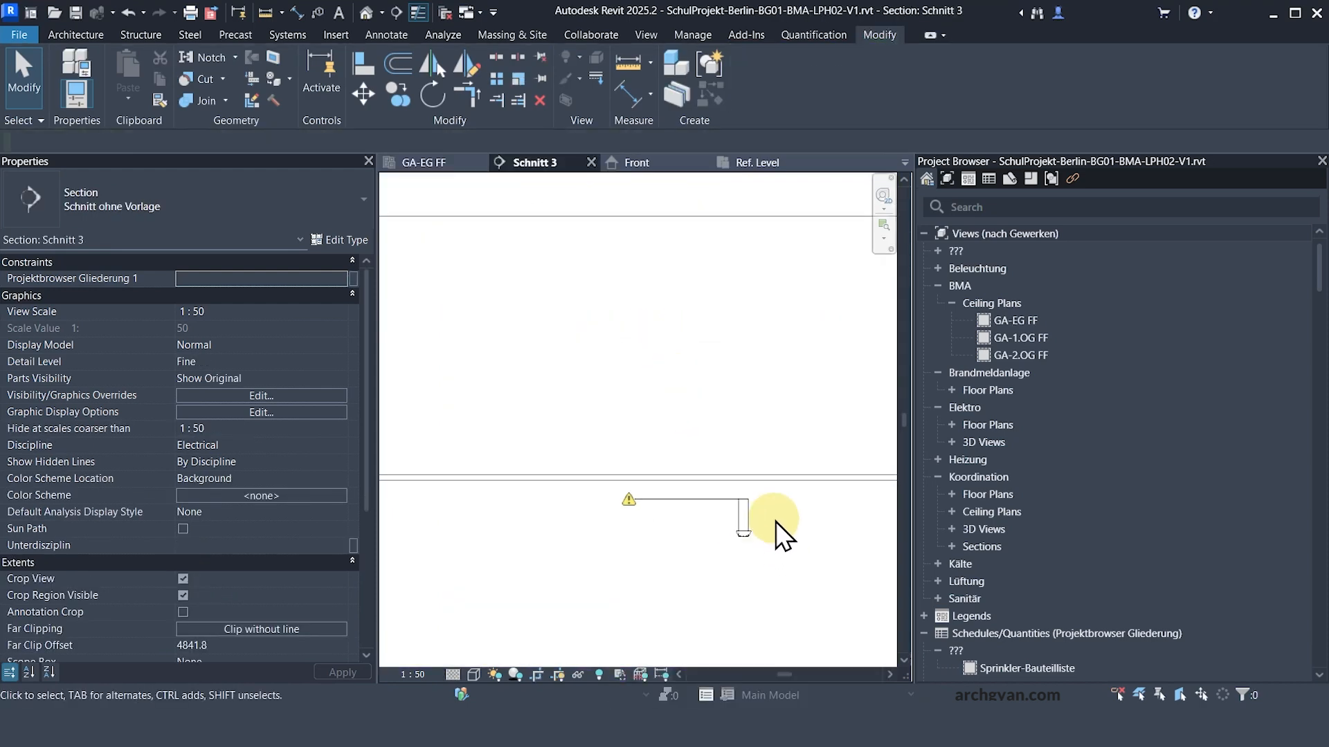
scroll(775, 521, up, 1)
click(732, 527)
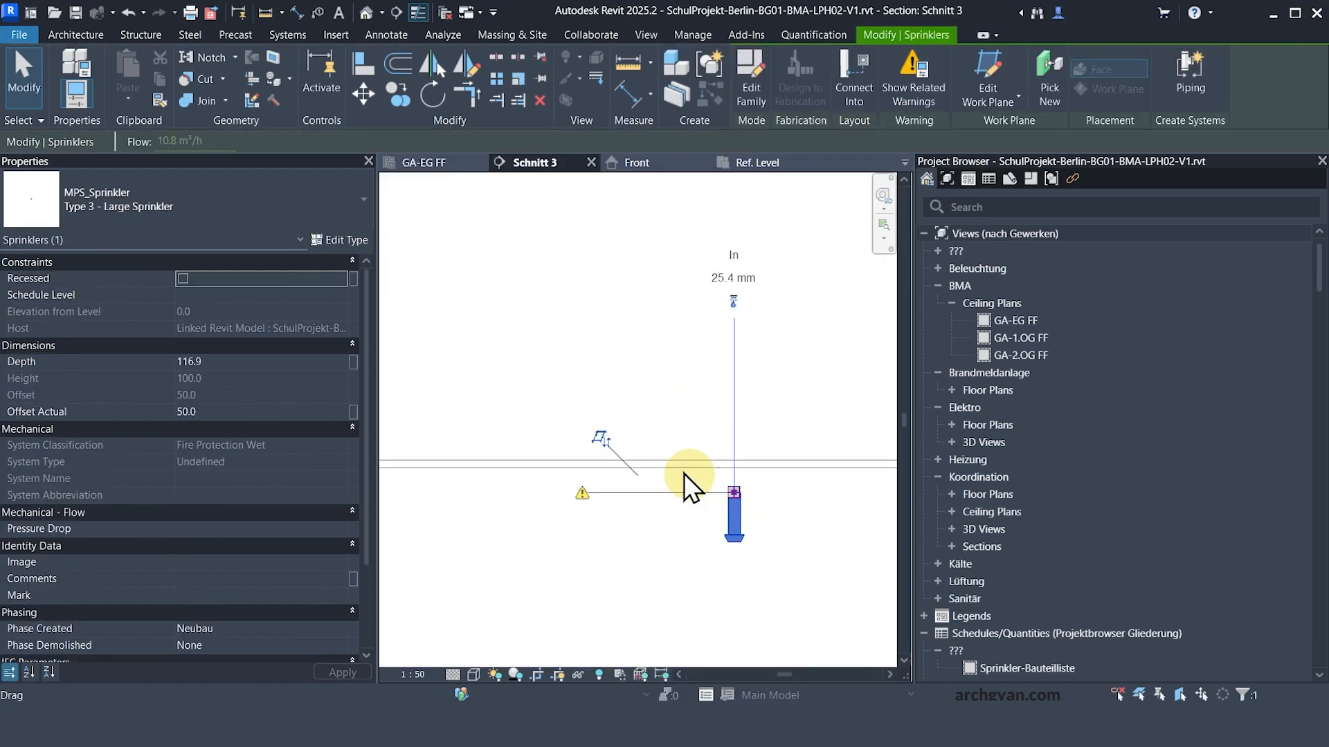
- Flip the selected sprinkler's work plane and flip it back, and switch Recessed on and off again
click(600, 443)
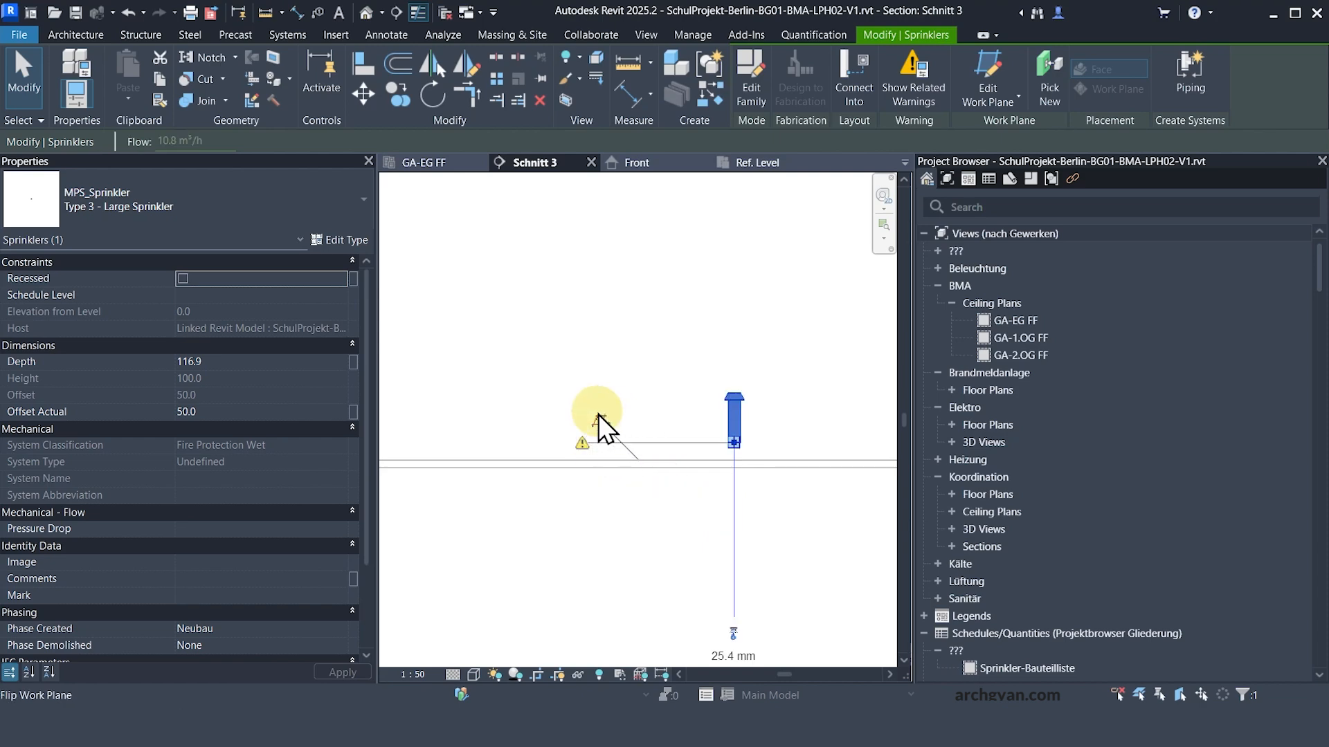
click(599, 422)
key(Escape)
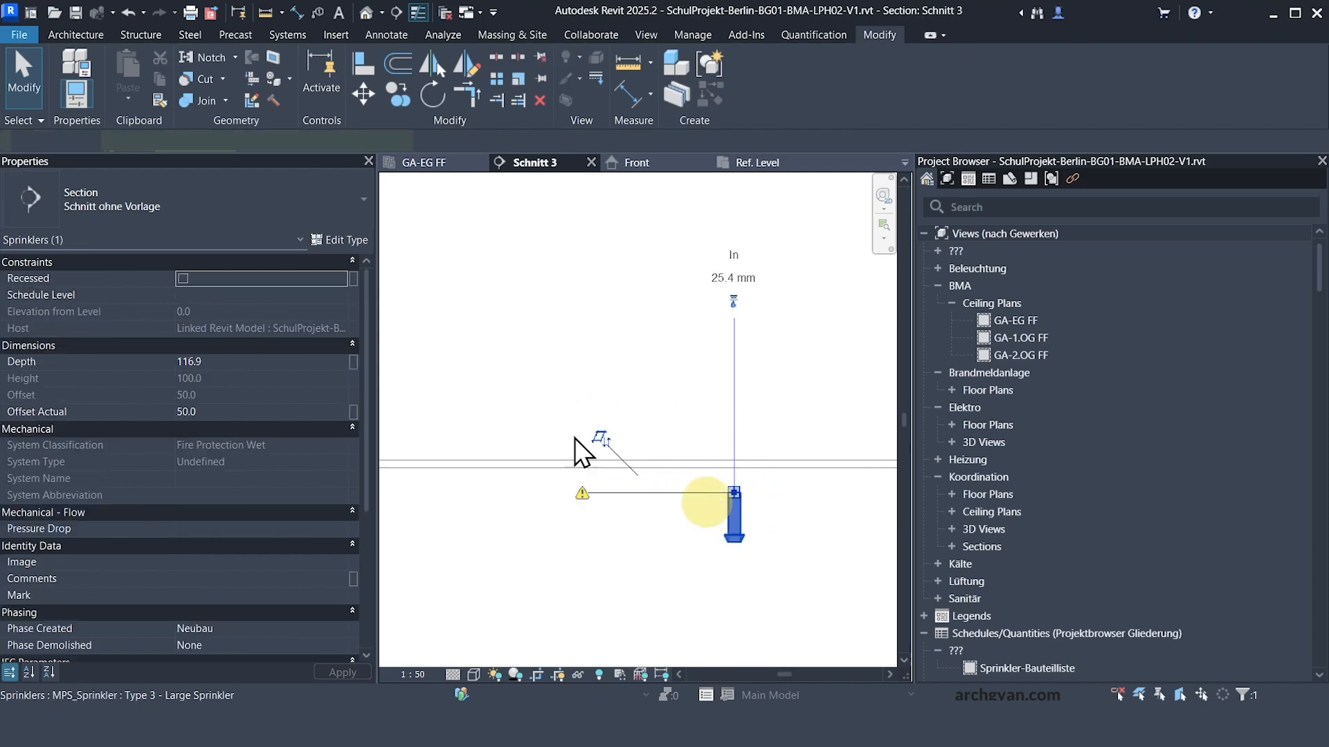
click(183, 278)
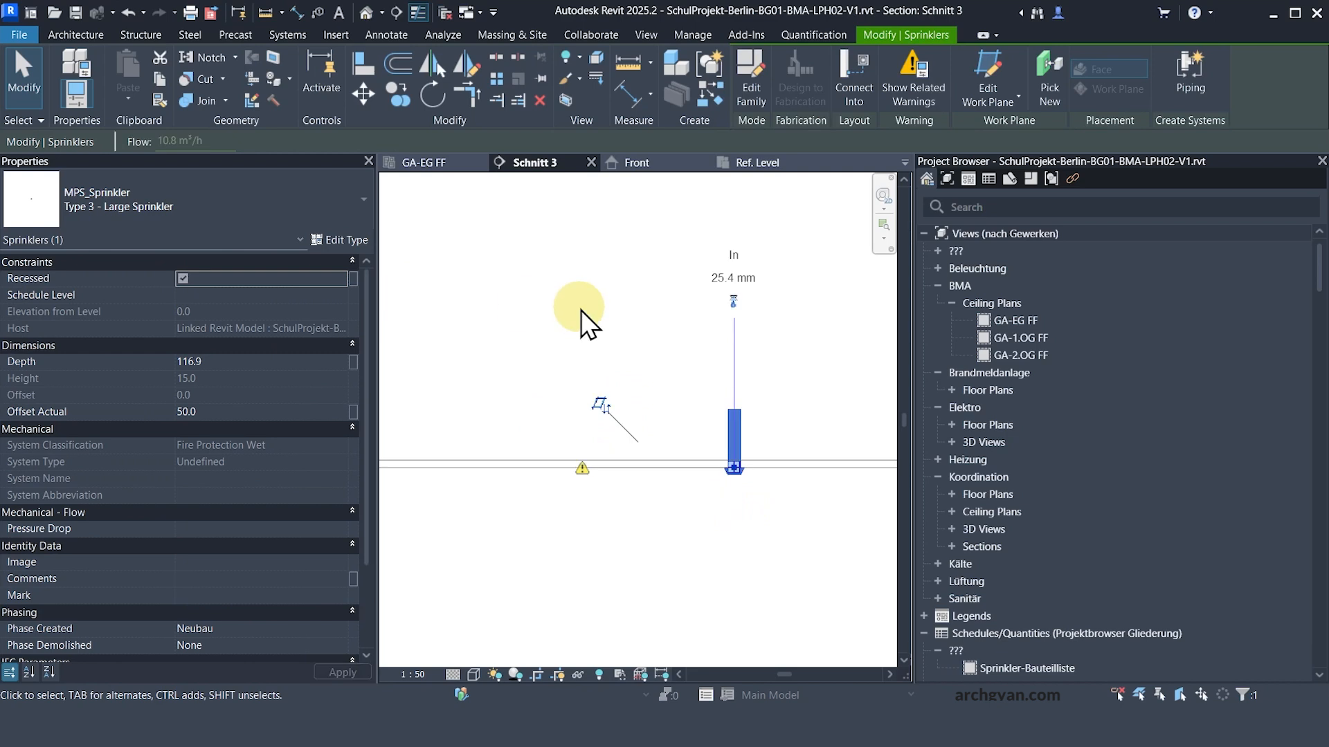
click(182, 279)
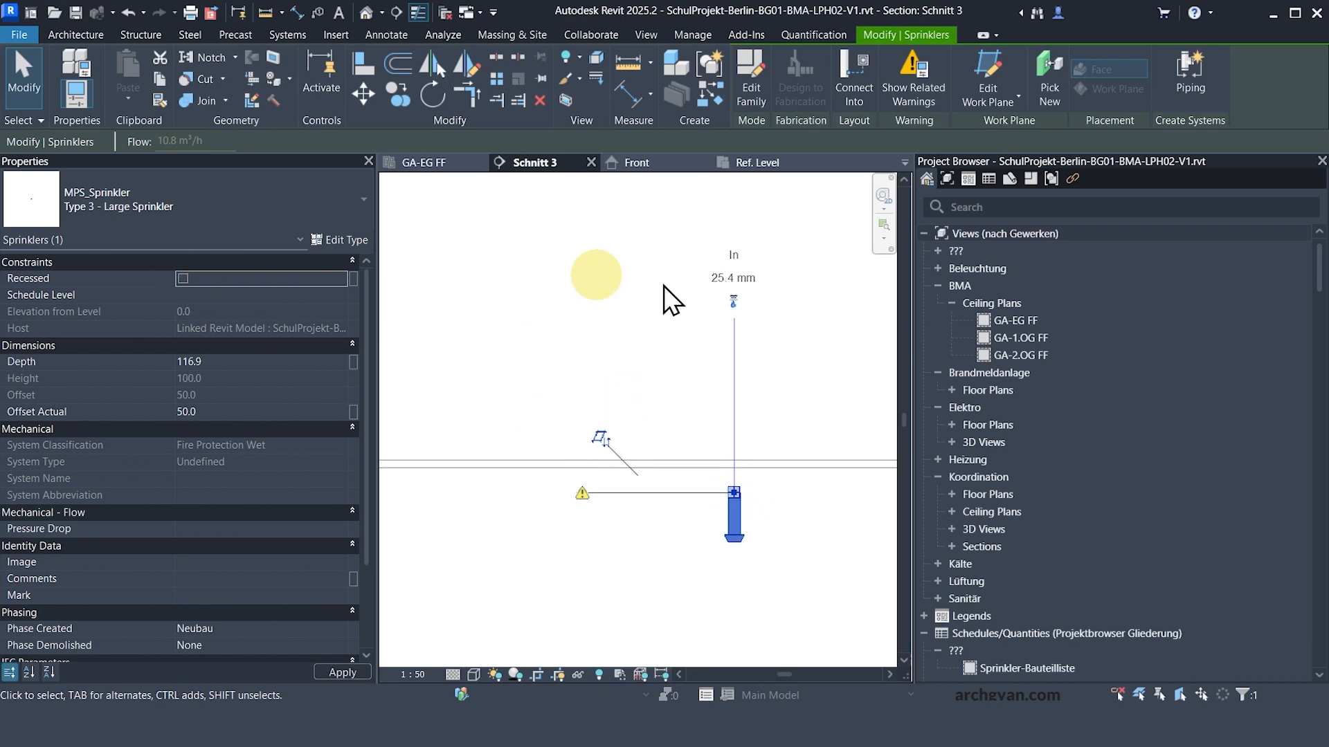
- Set the Type 3 - Large Sprinkler's Offset Actual to 0
click(234, 412)
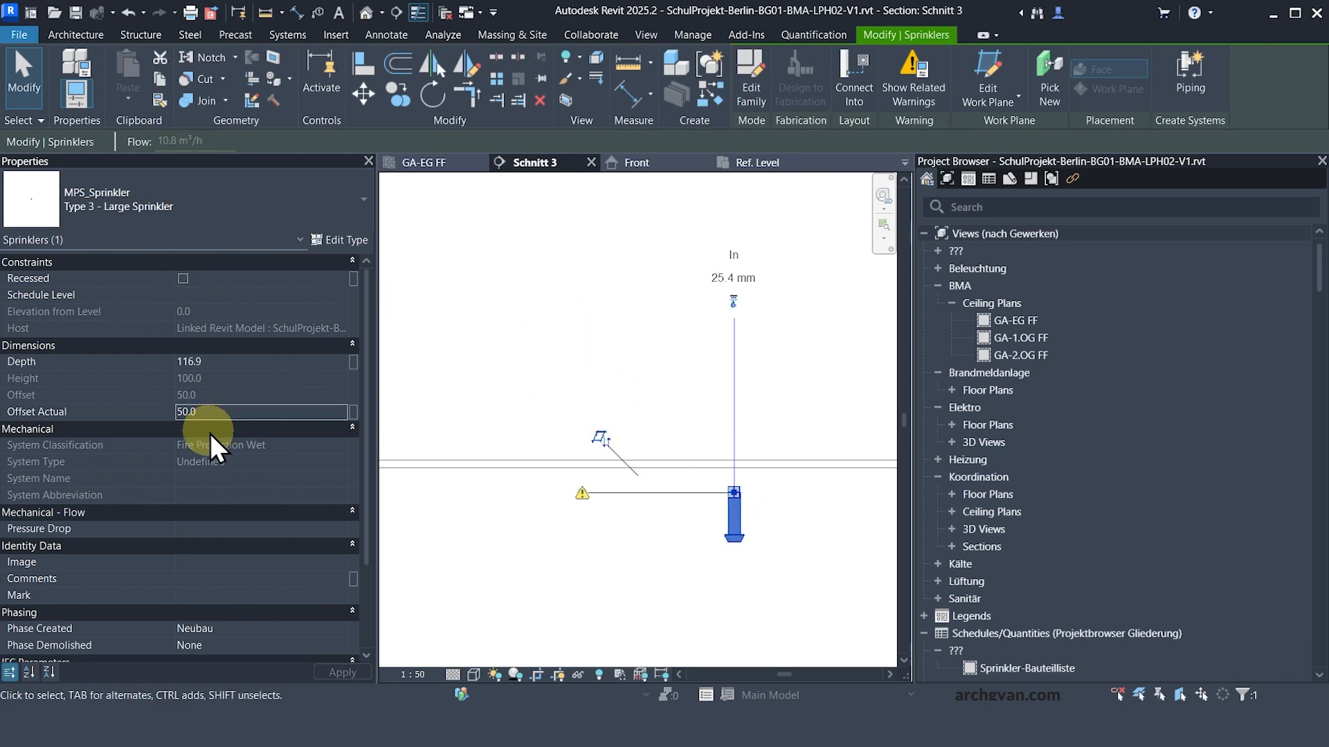
double_click(227, 412)
text(0)
key(Return)
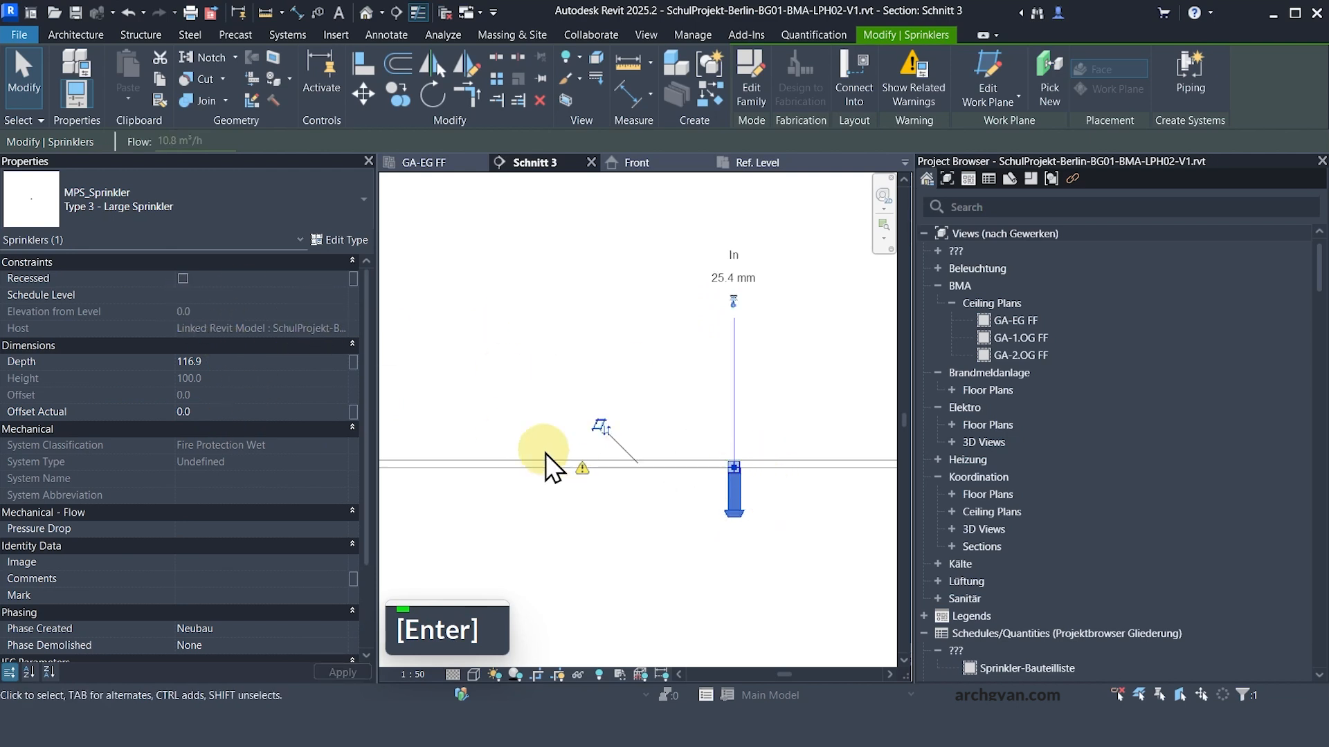
- Flip the sprinkler's work plane so its head points upward and set Offset Actual to 200
click(601, 425)
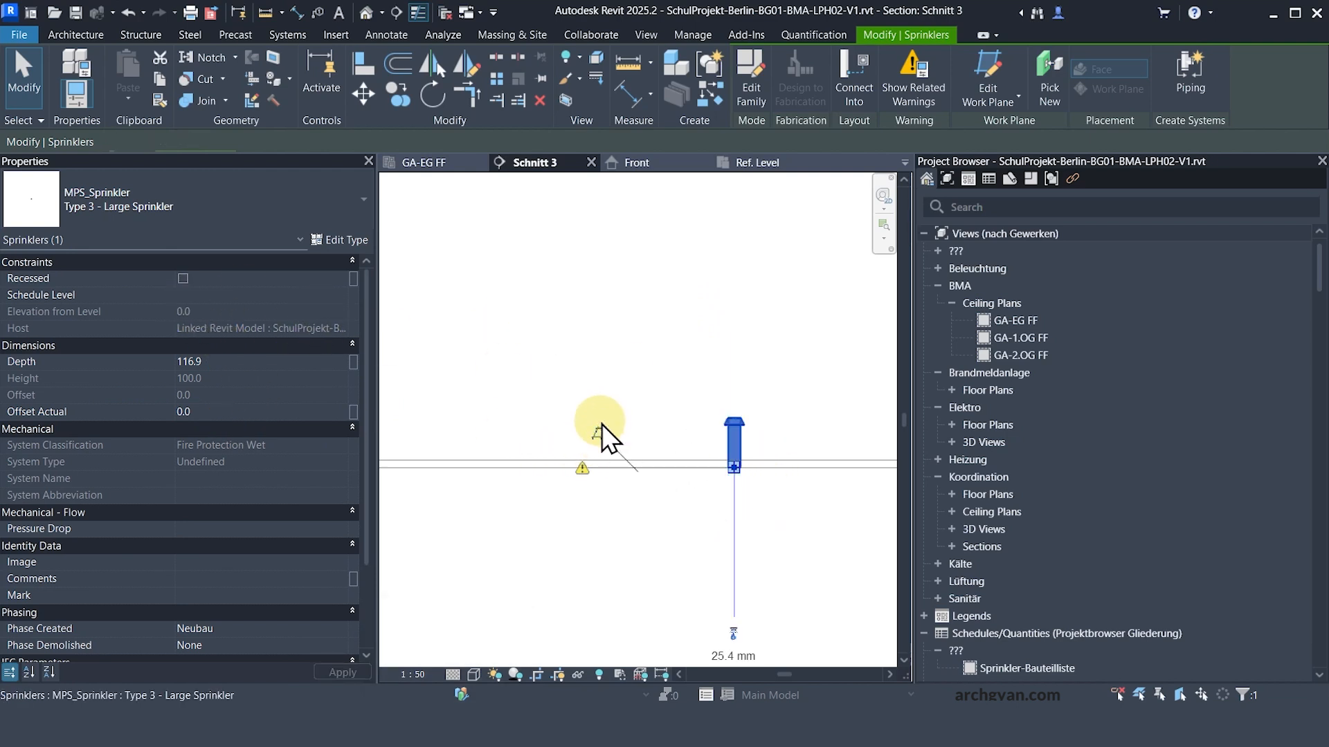
click(255, 411)
text(200)
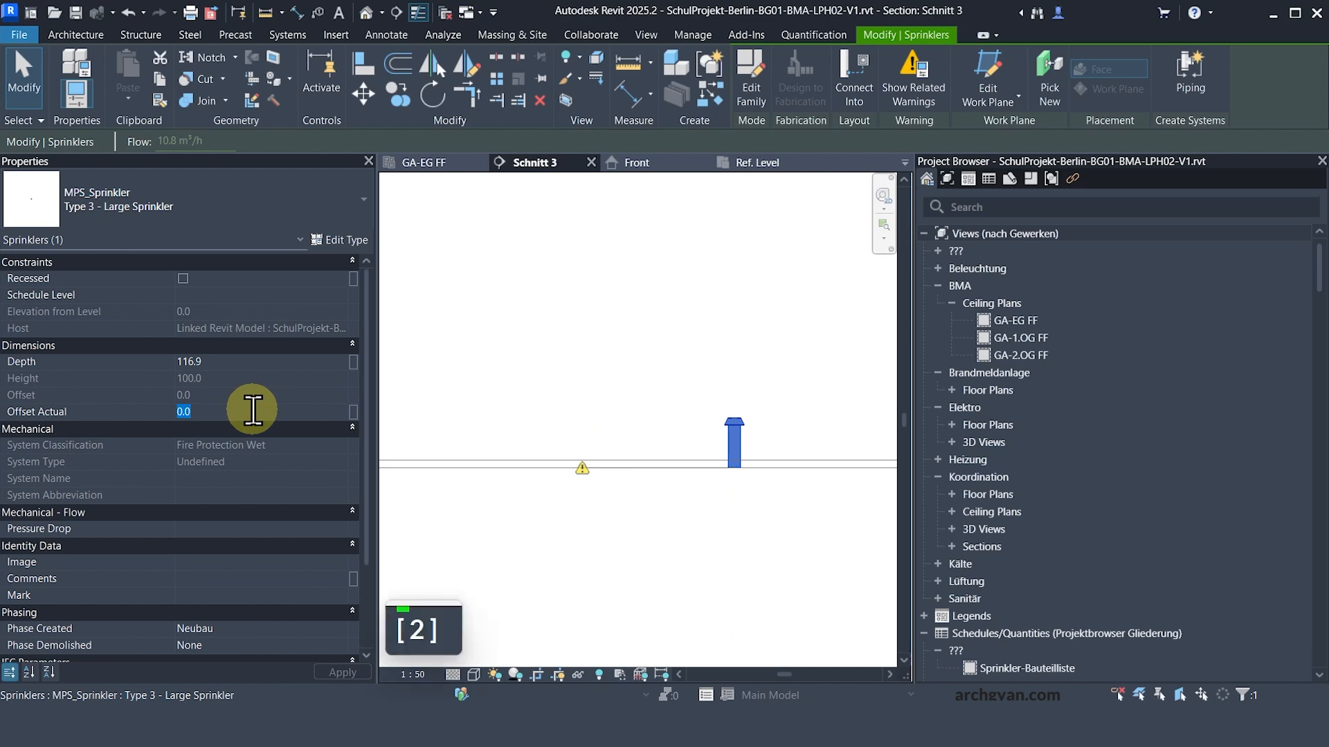
key(Return)
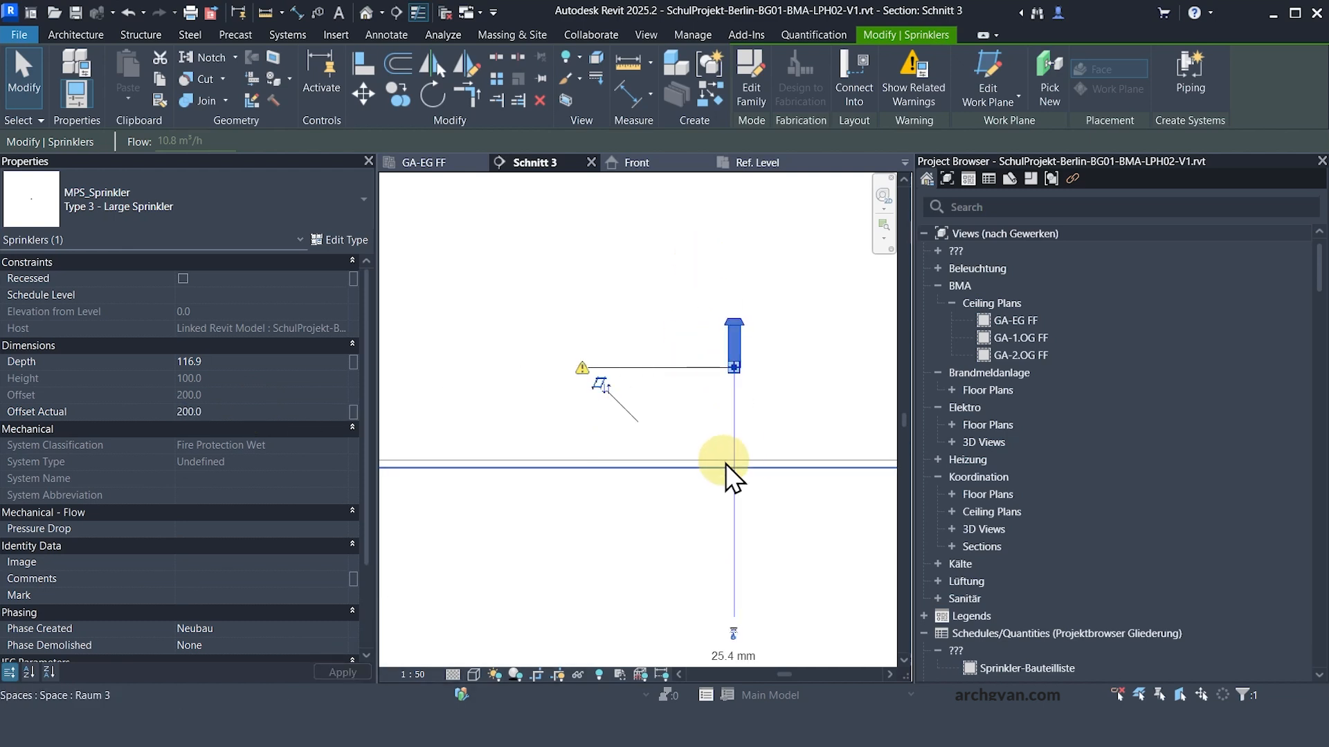
scroll(711, 432, down, 3)
scroll(723, 384, up, 3)
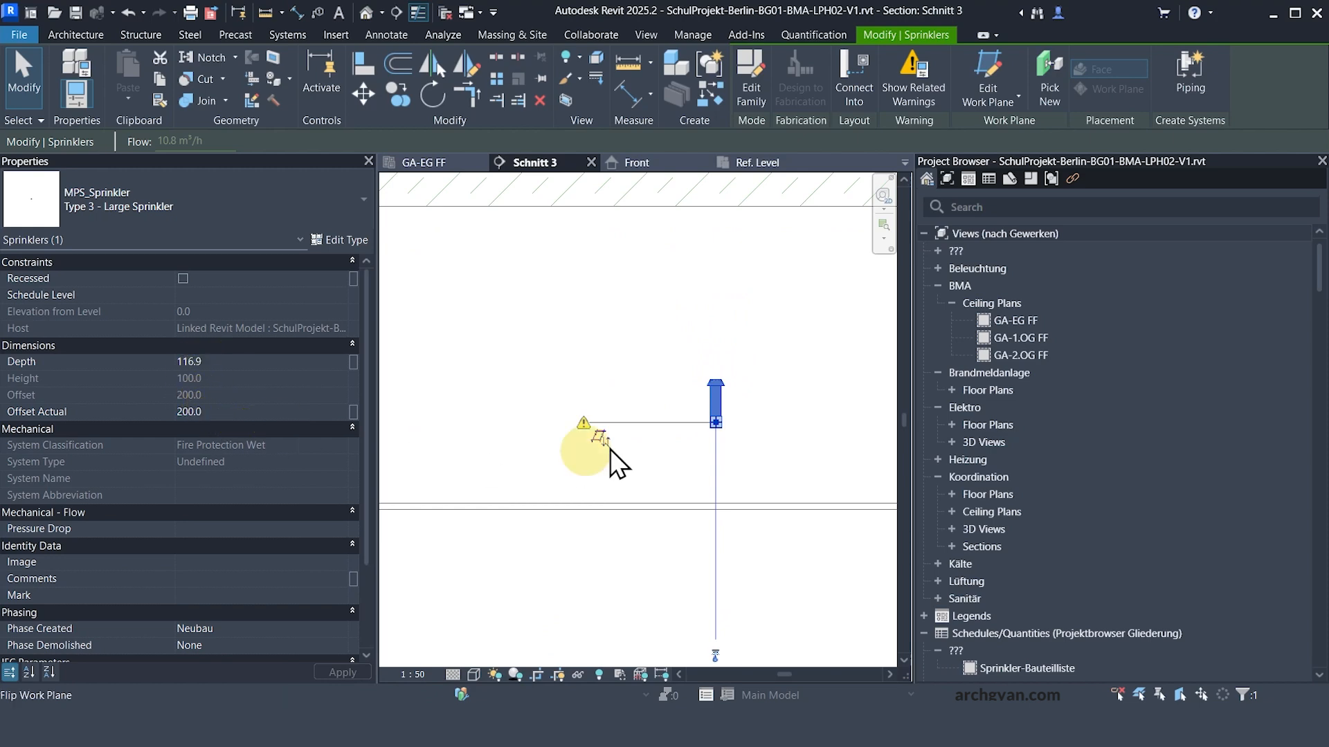
- Draw a short vertical pipe down from the sprinkler's connector, about 85 mm long
right_click(715, 421)
click(780, 263)
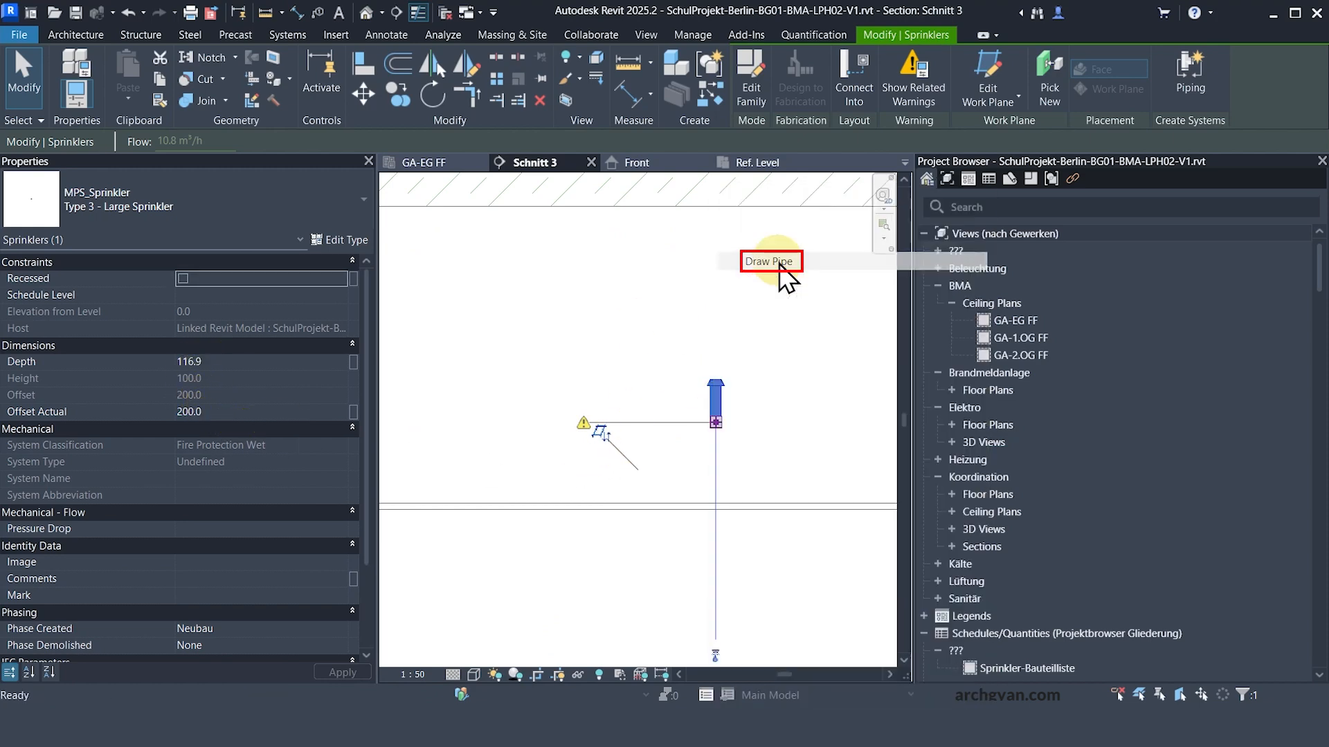
click(759, 478)
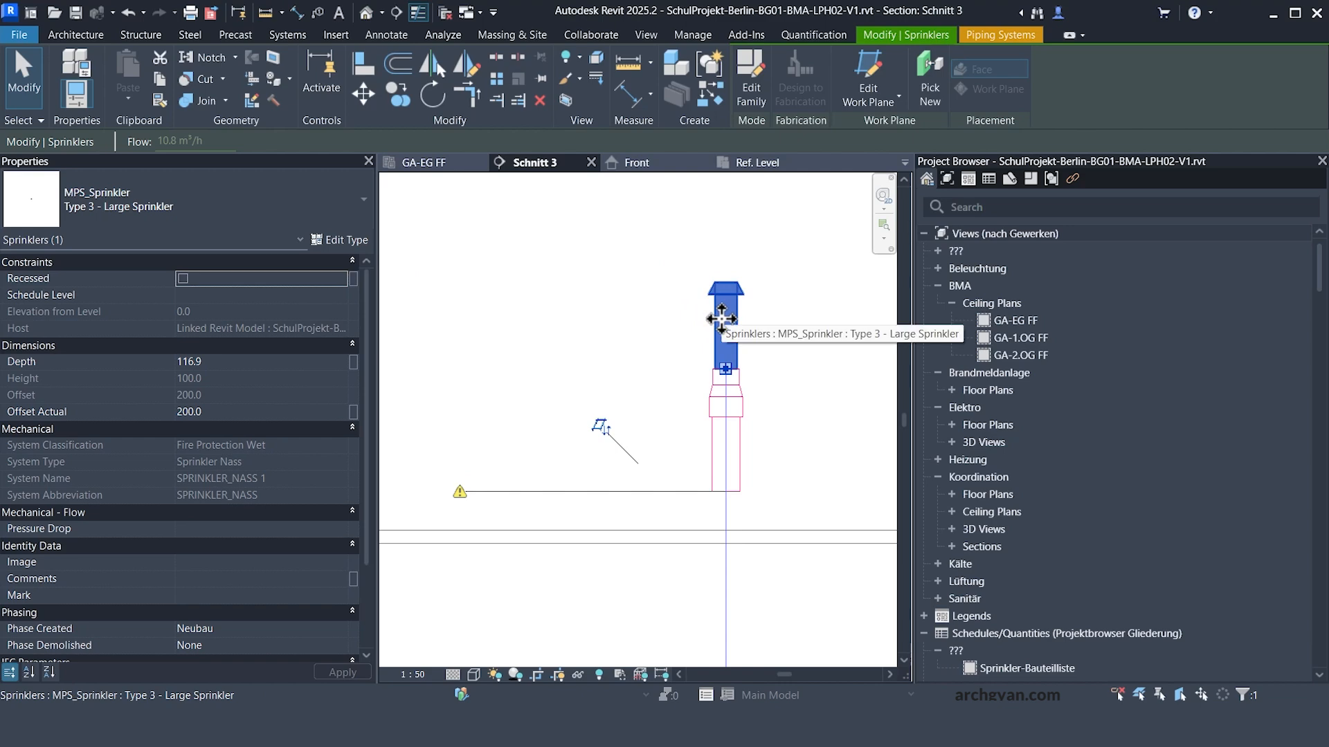
- Check the pipe's diameter against the Orifice Size in the type properties of Type 3 - Large Sprinkler, and clear the selection
click(741, 434)
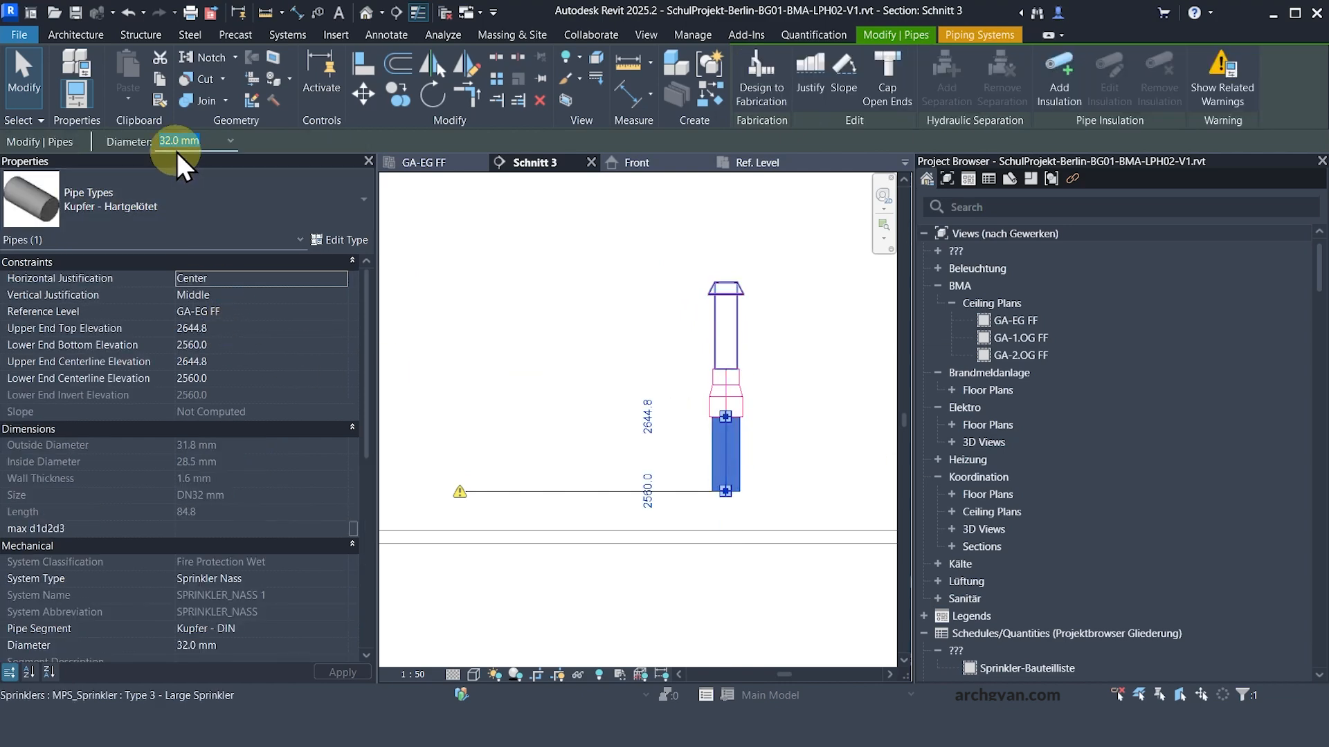
click(723, 325)
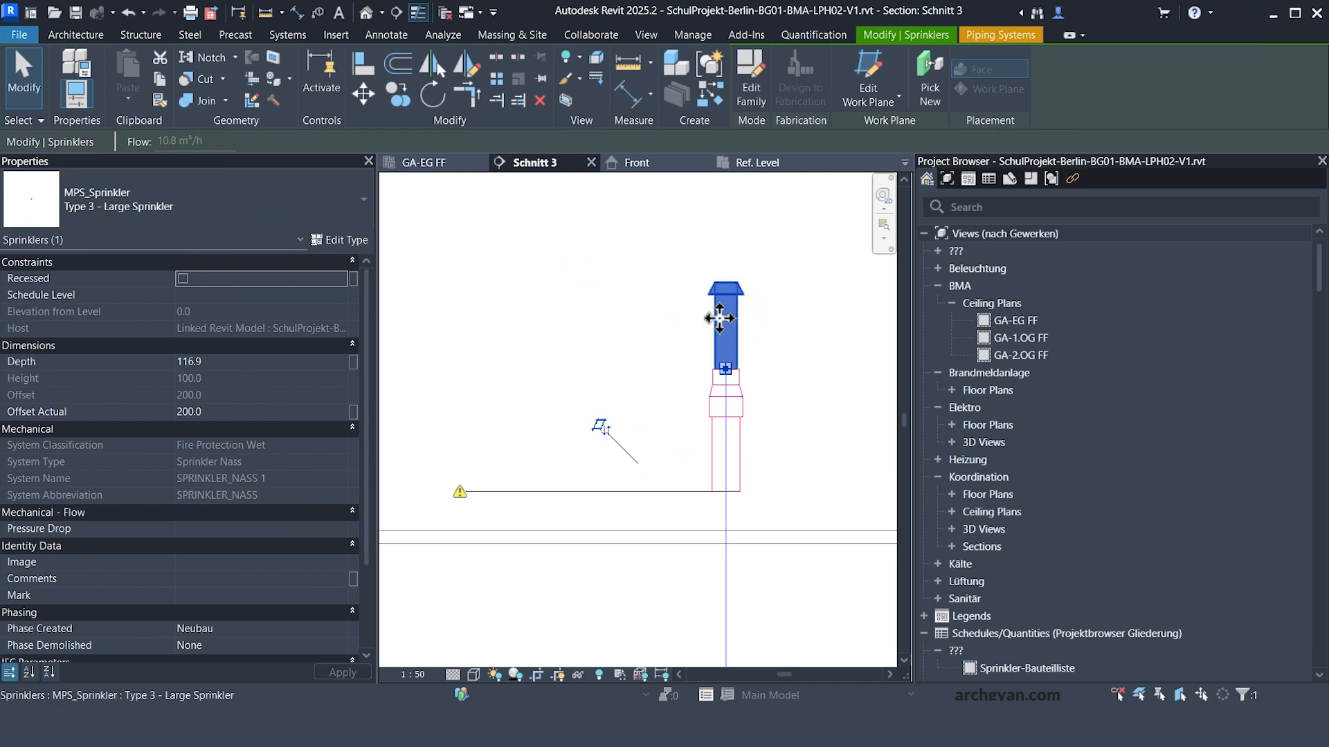
click(342, 228)
click(342, 230)
click(342, 245)
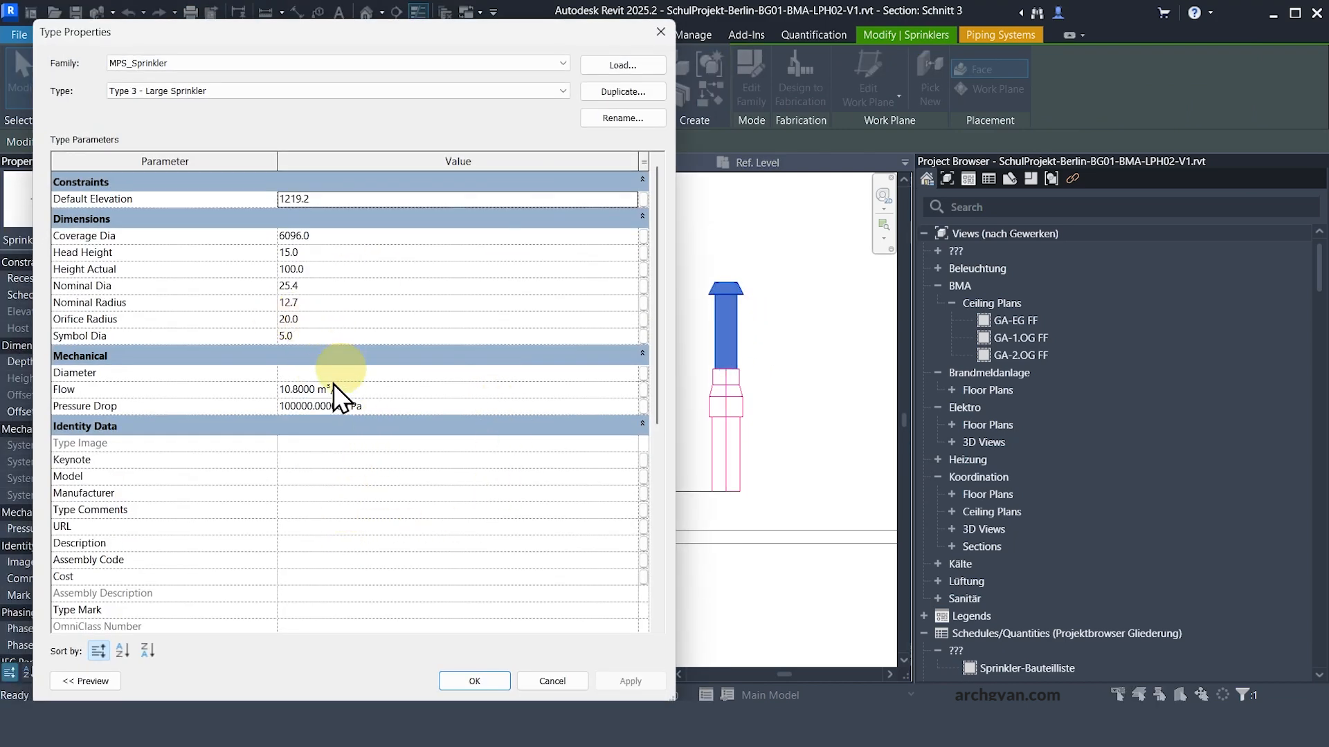
scroll(276, 405, down, 5)
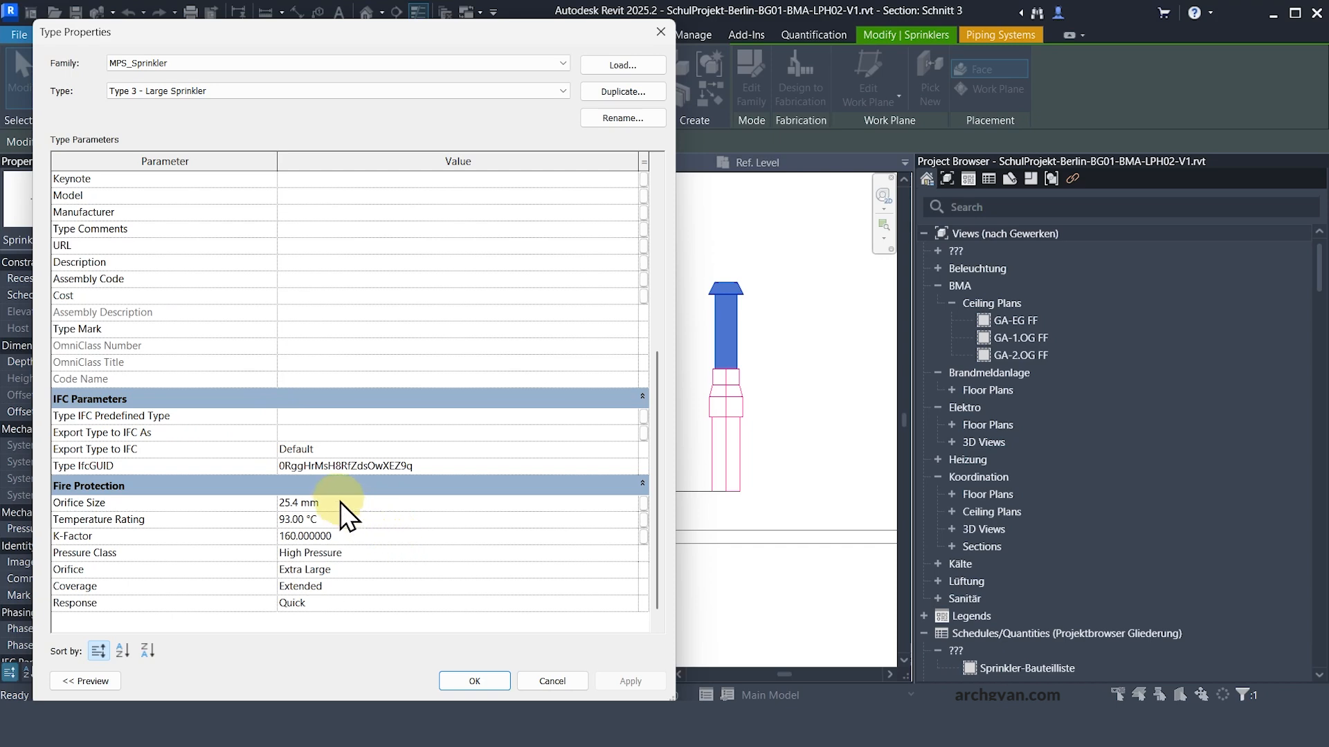
click(657, 31)
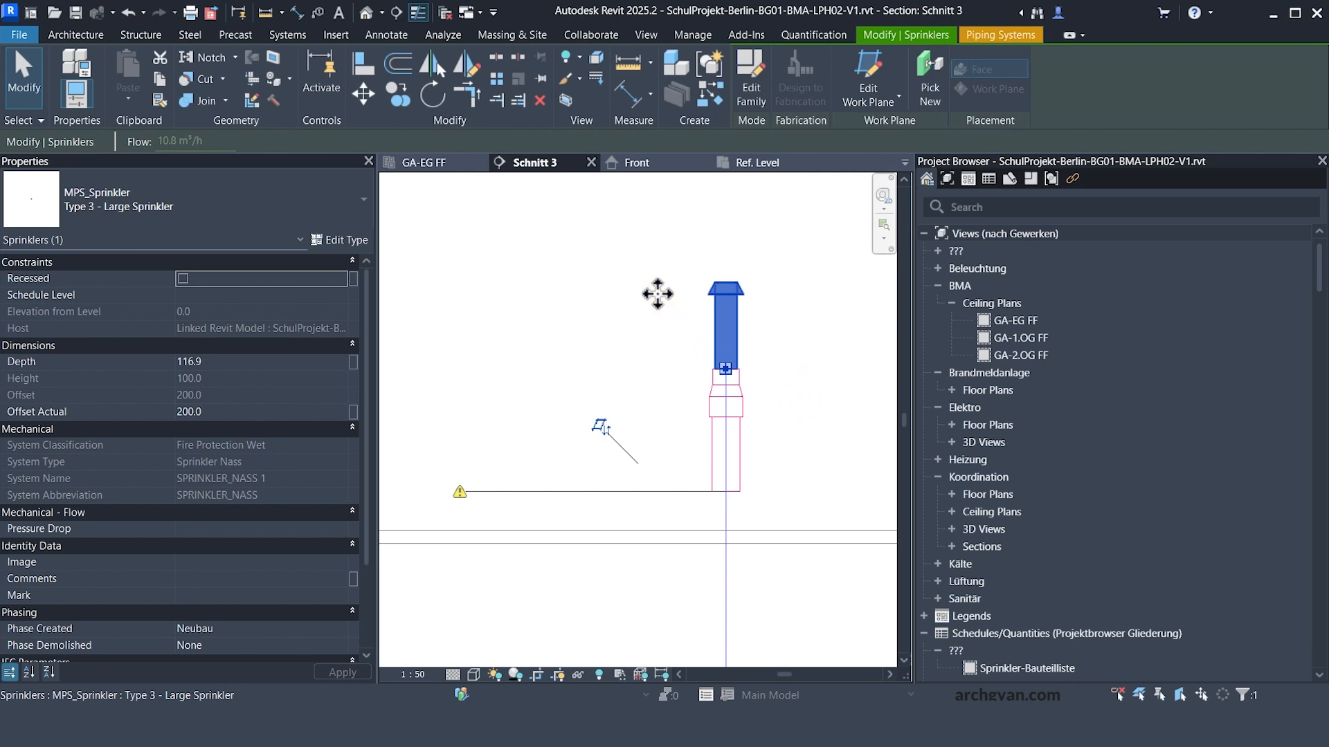
click(644, 235)
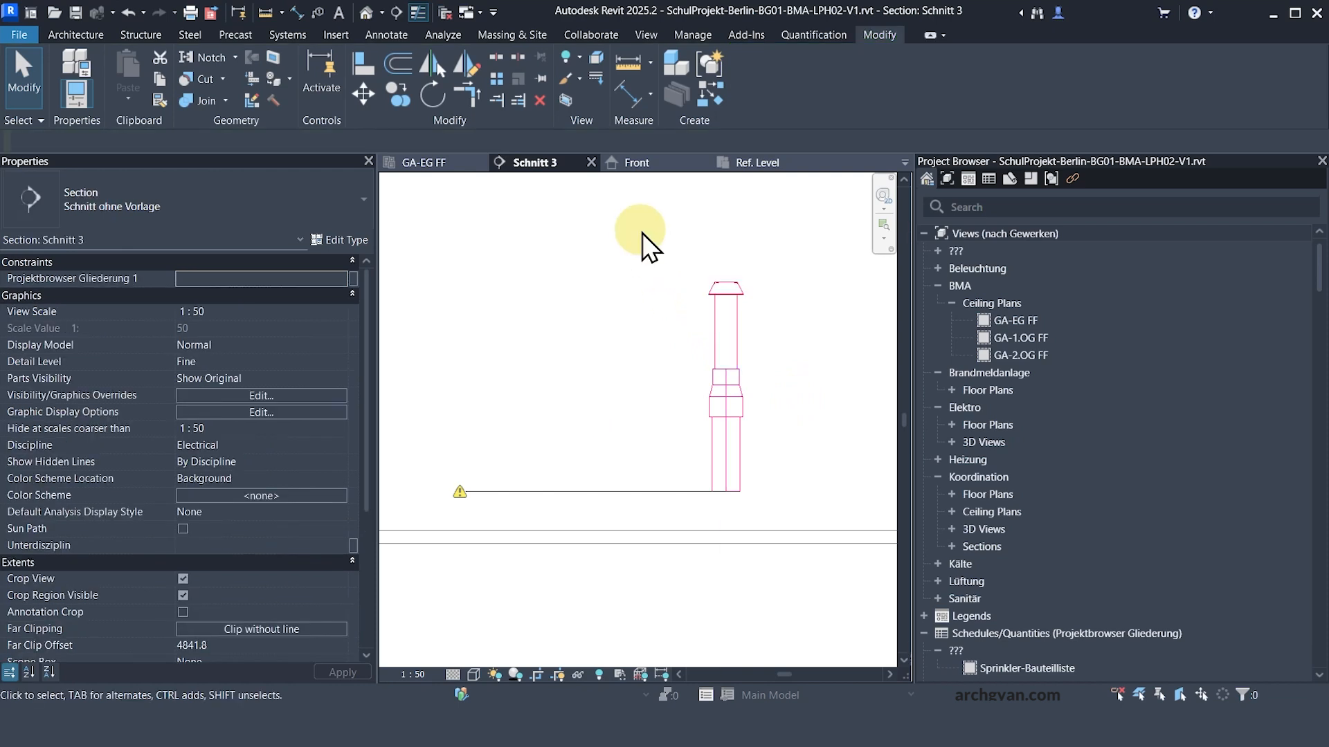
- Open the mechanical settings for pipe segments and sizes and show the Kupfer - DIN segment's size catalog
click(288, 36)
middle_drag(704, 394, 622, 384)
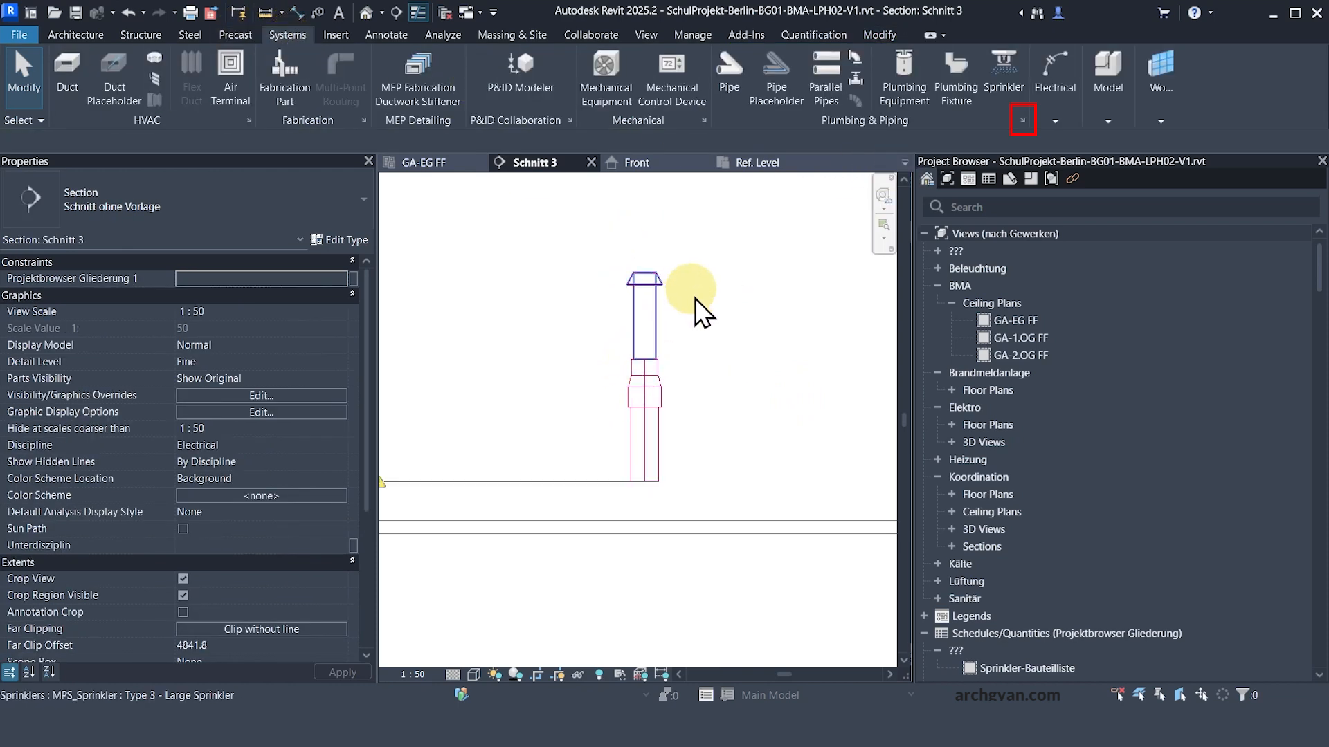
click(1022, 124)
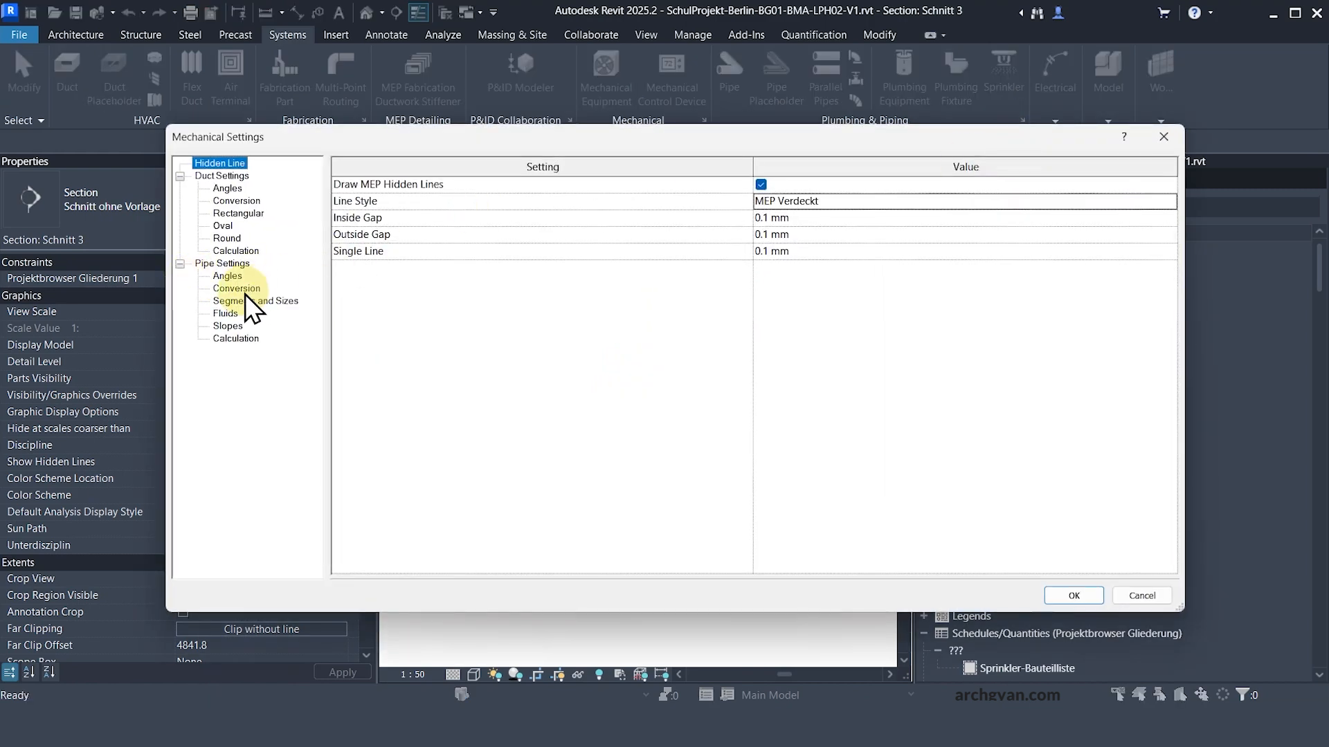
click(246, 302)
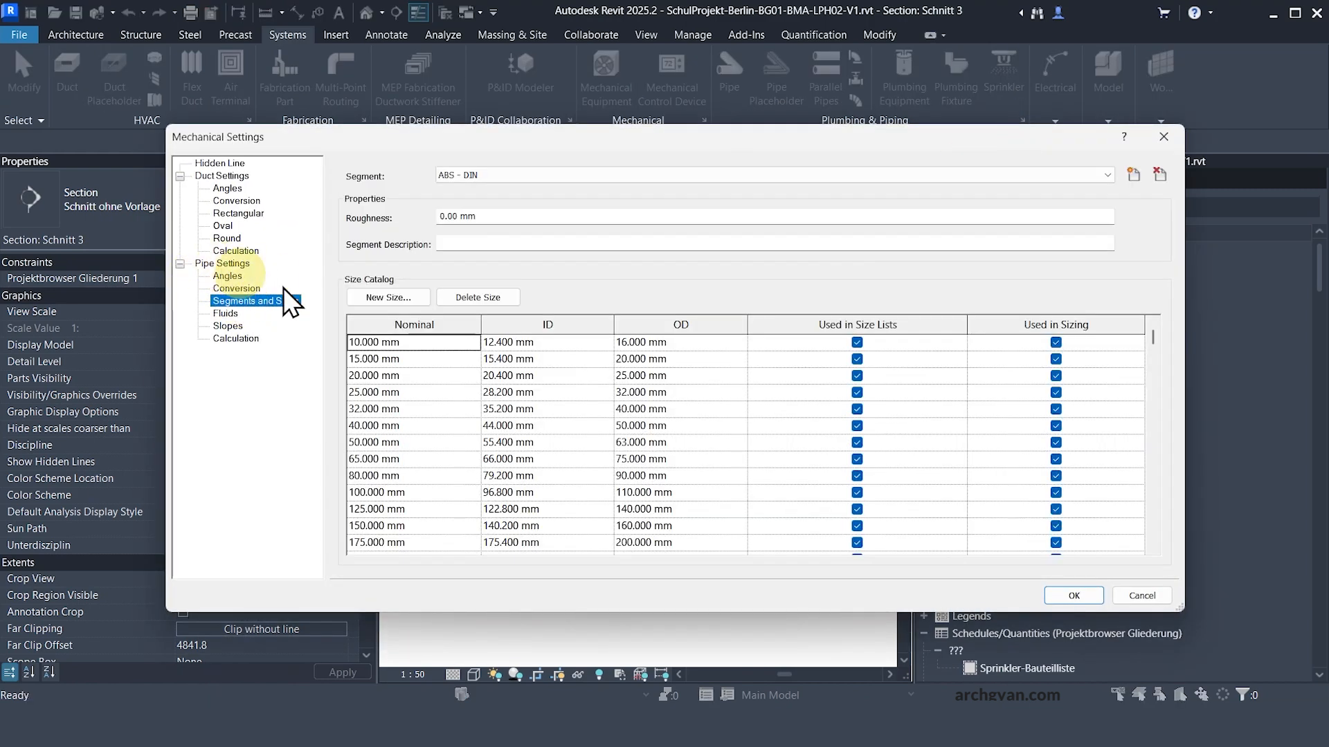
click(1106, 176)
scroll(532, 356, down, 6)
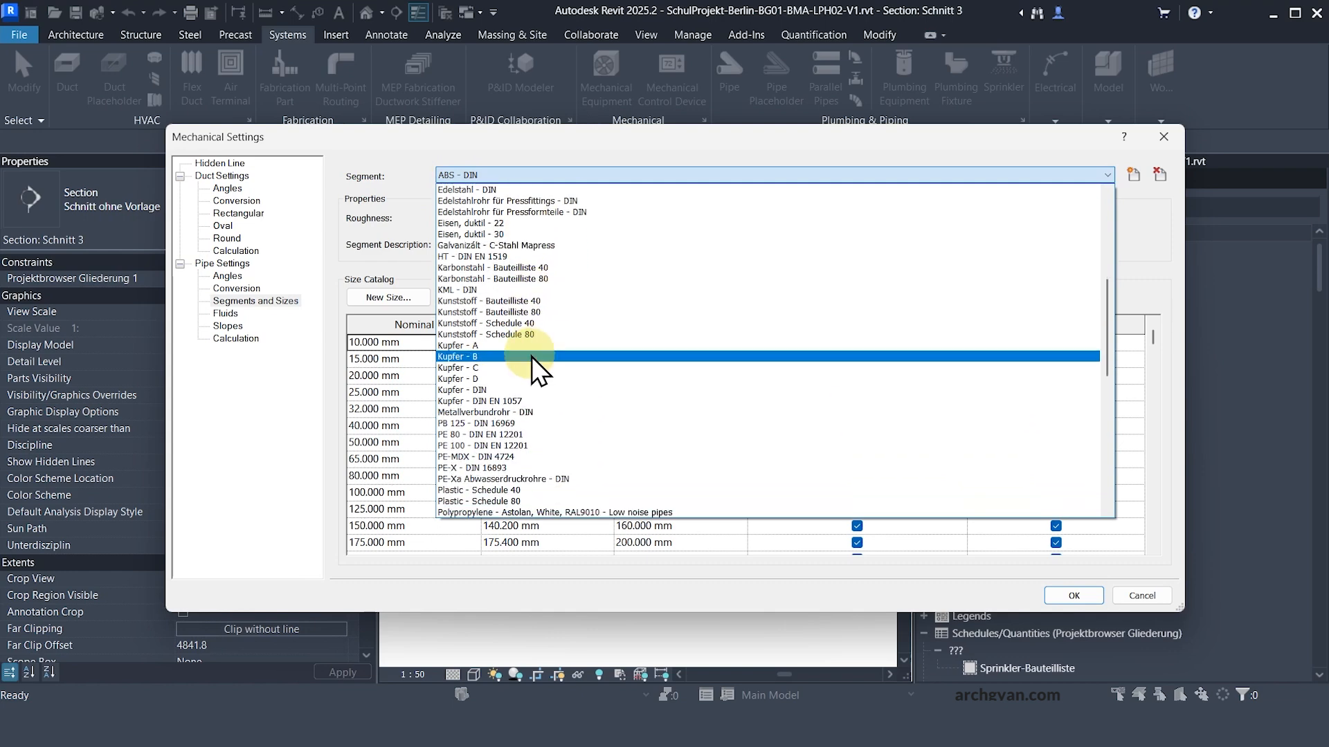
click(486, 390)
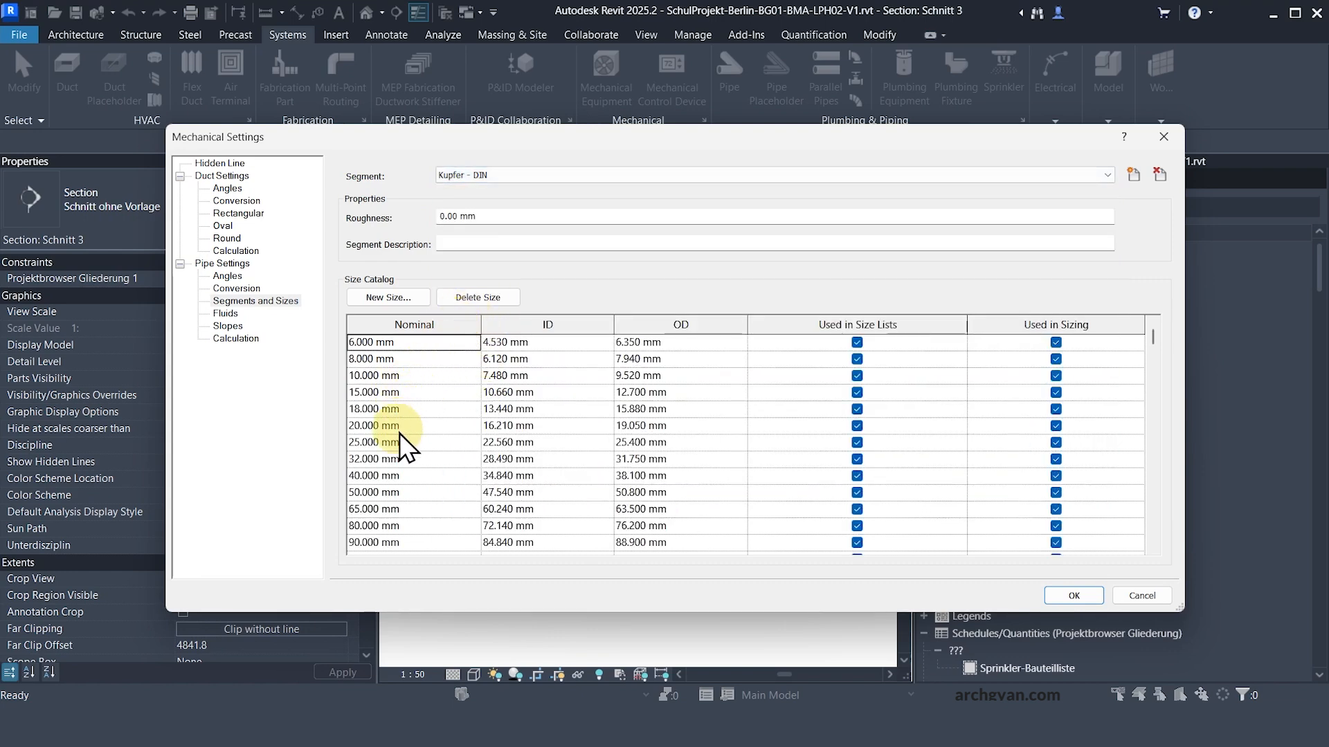
- Add a pipe size with nominal diameter 25.4 mm, inside 25 mm and outside 26 mm to Kupfer - DIN, and accept the settings
click(376, 298)
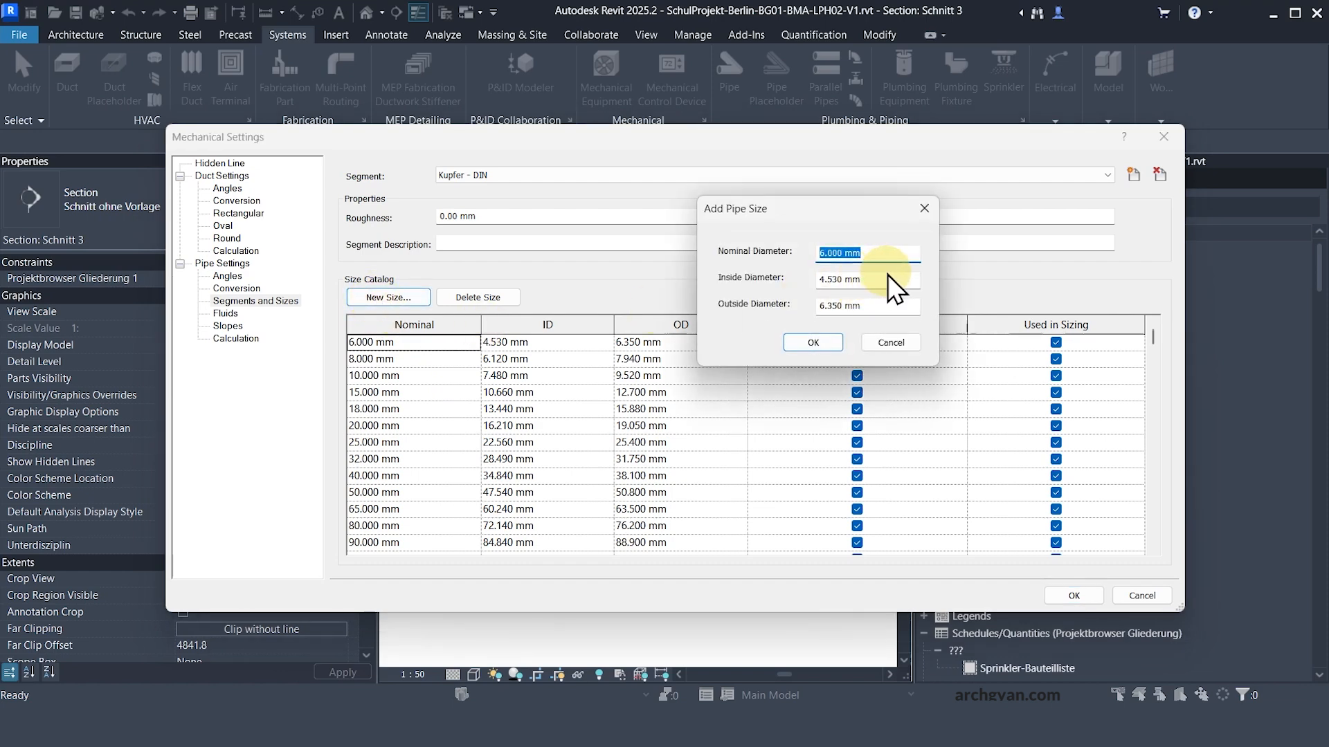
text(2)
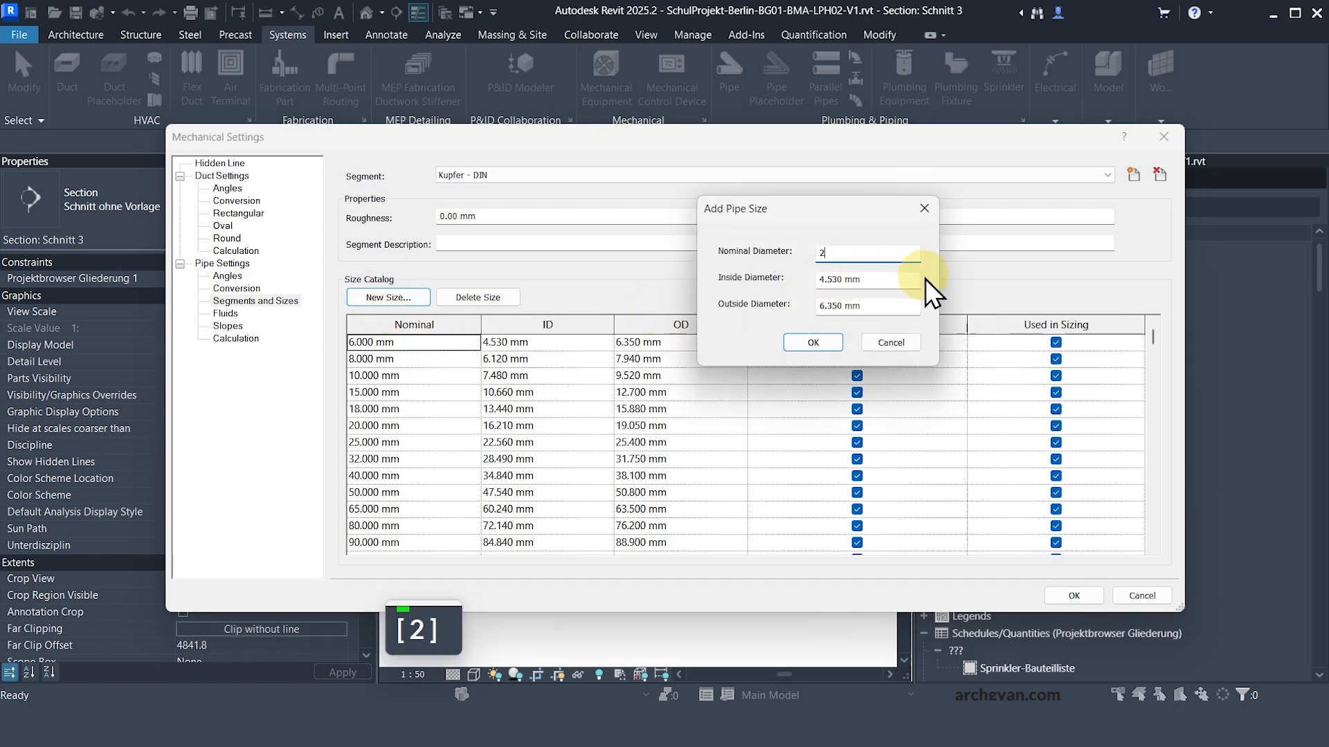
text(5.4)
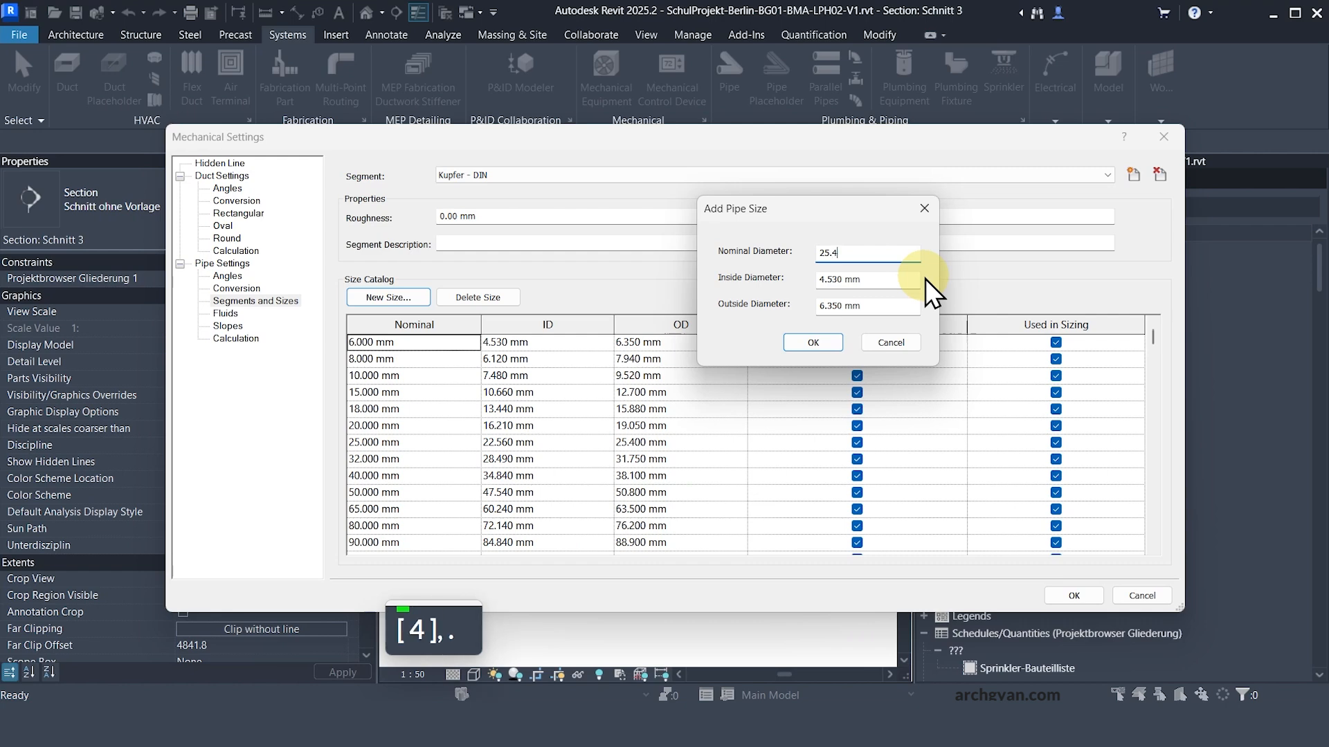
click(880, 280)
drag(881, 282, 676, 281)
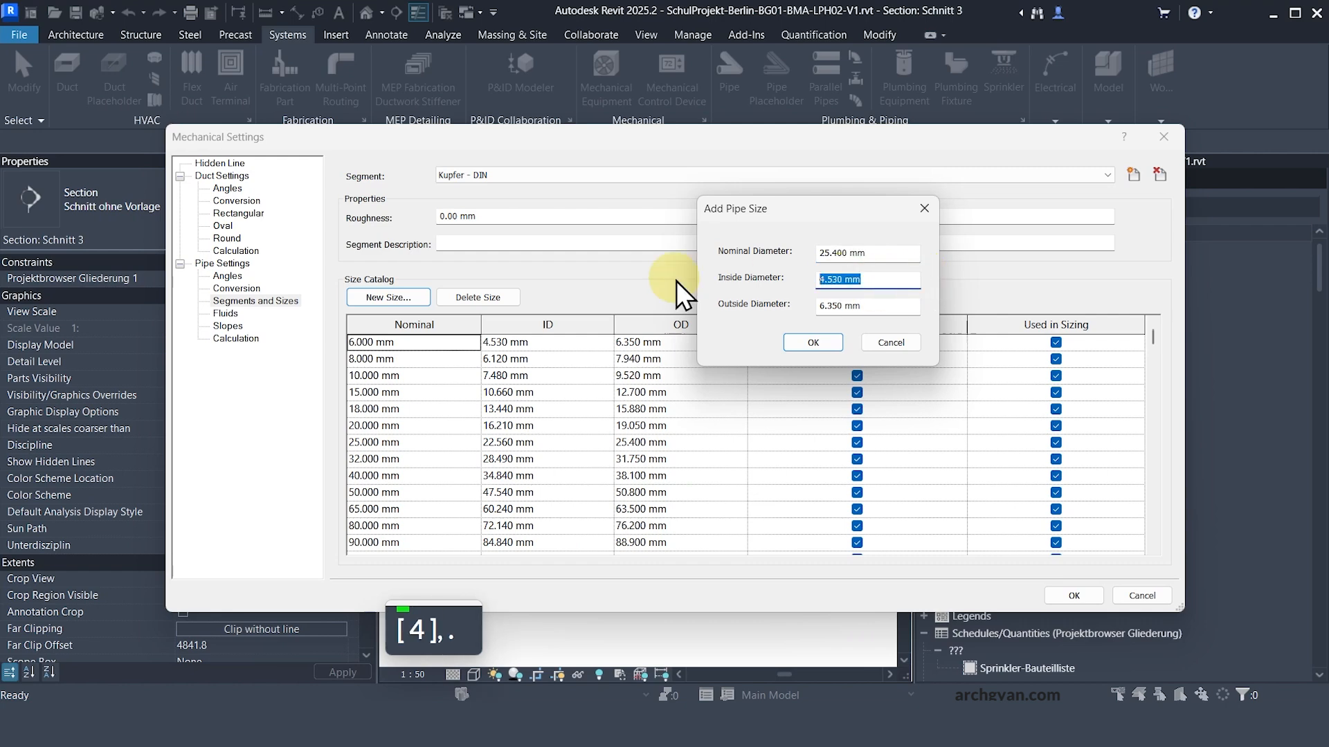
text(25)
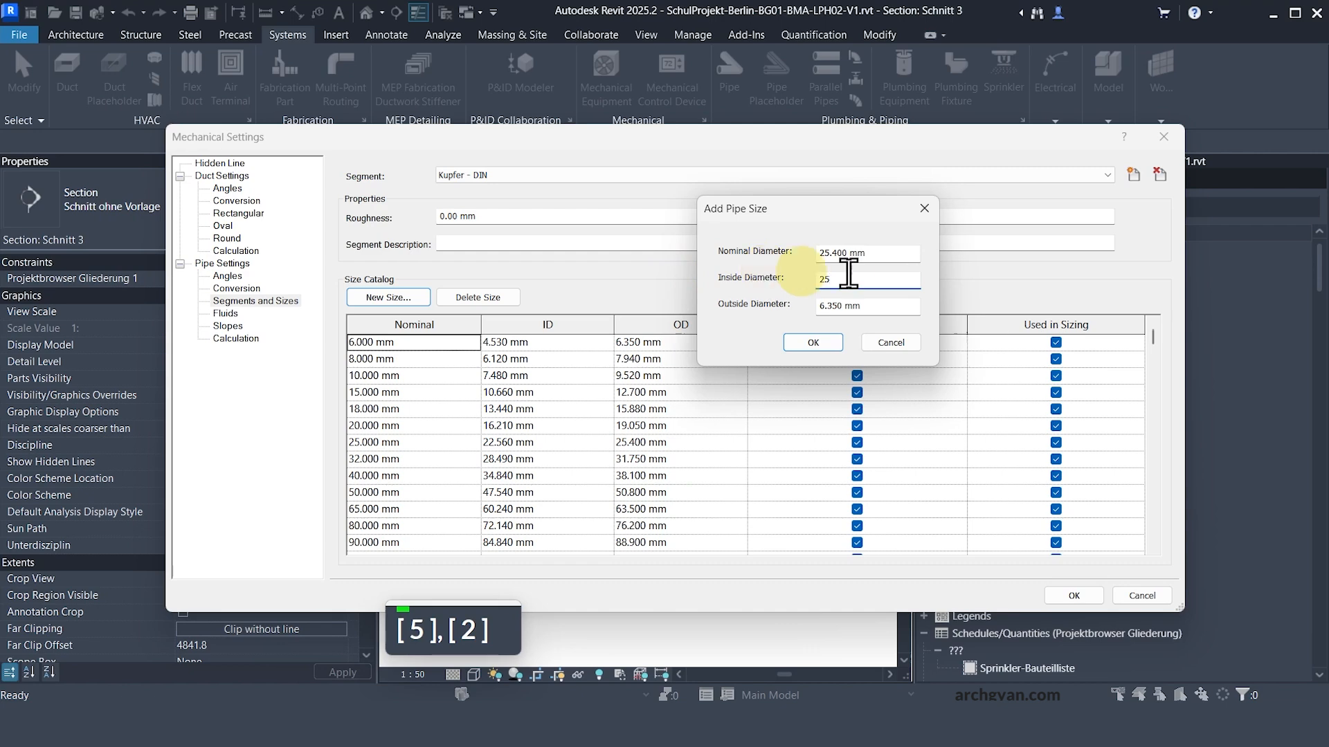
drag(884, 305, 726, 300)
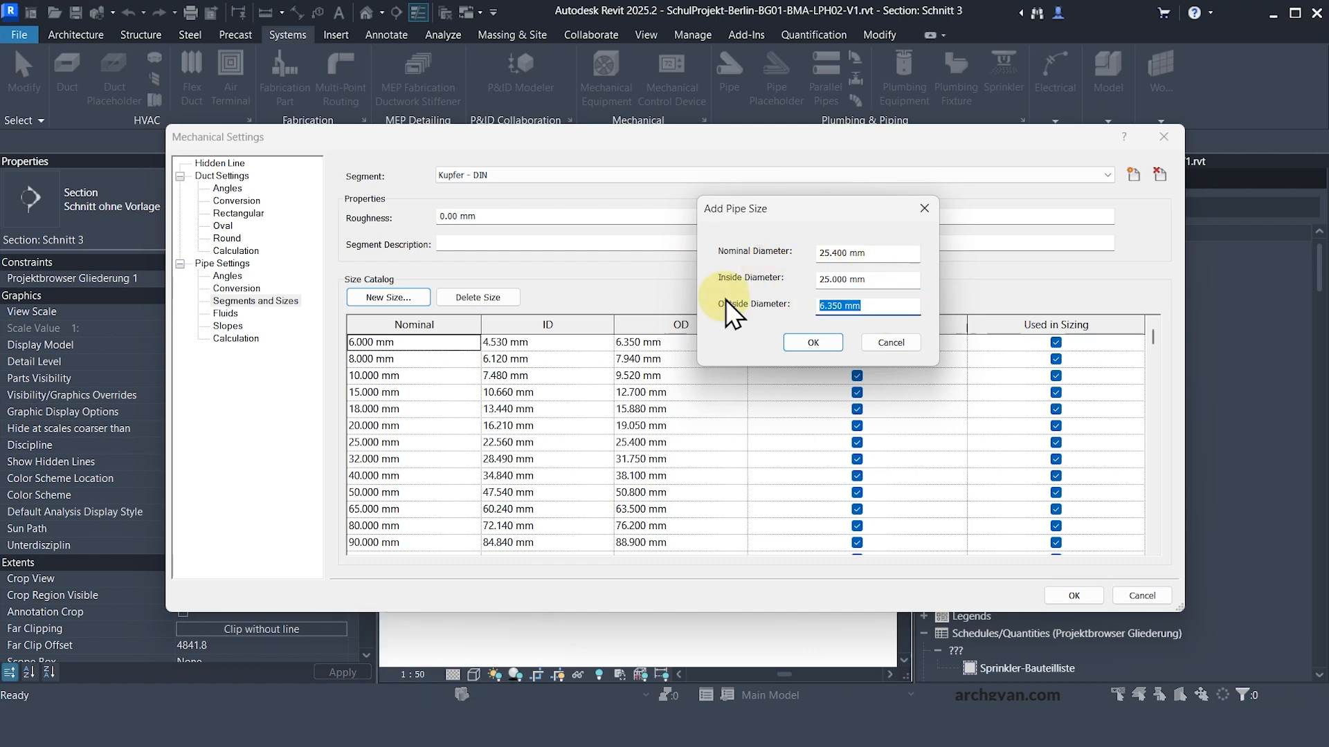
text(26)
click(810, 346)
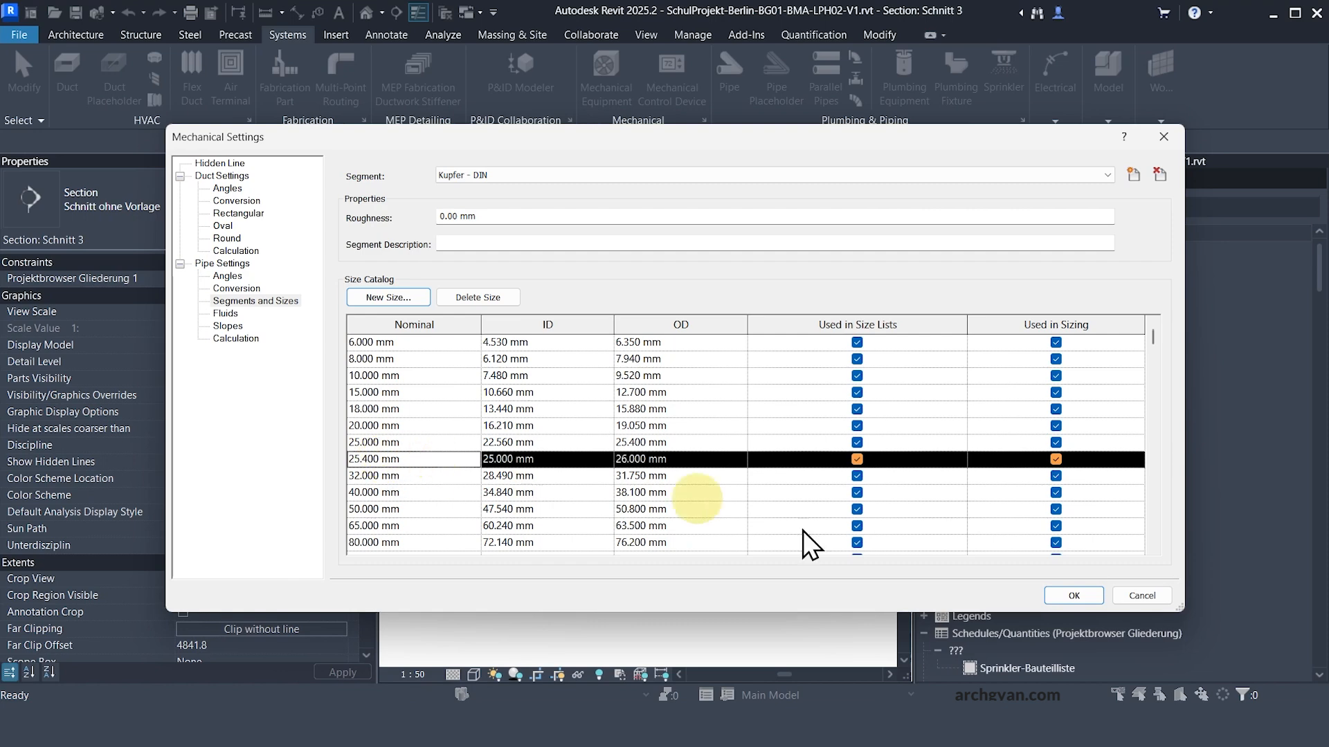
click(1074, 595)
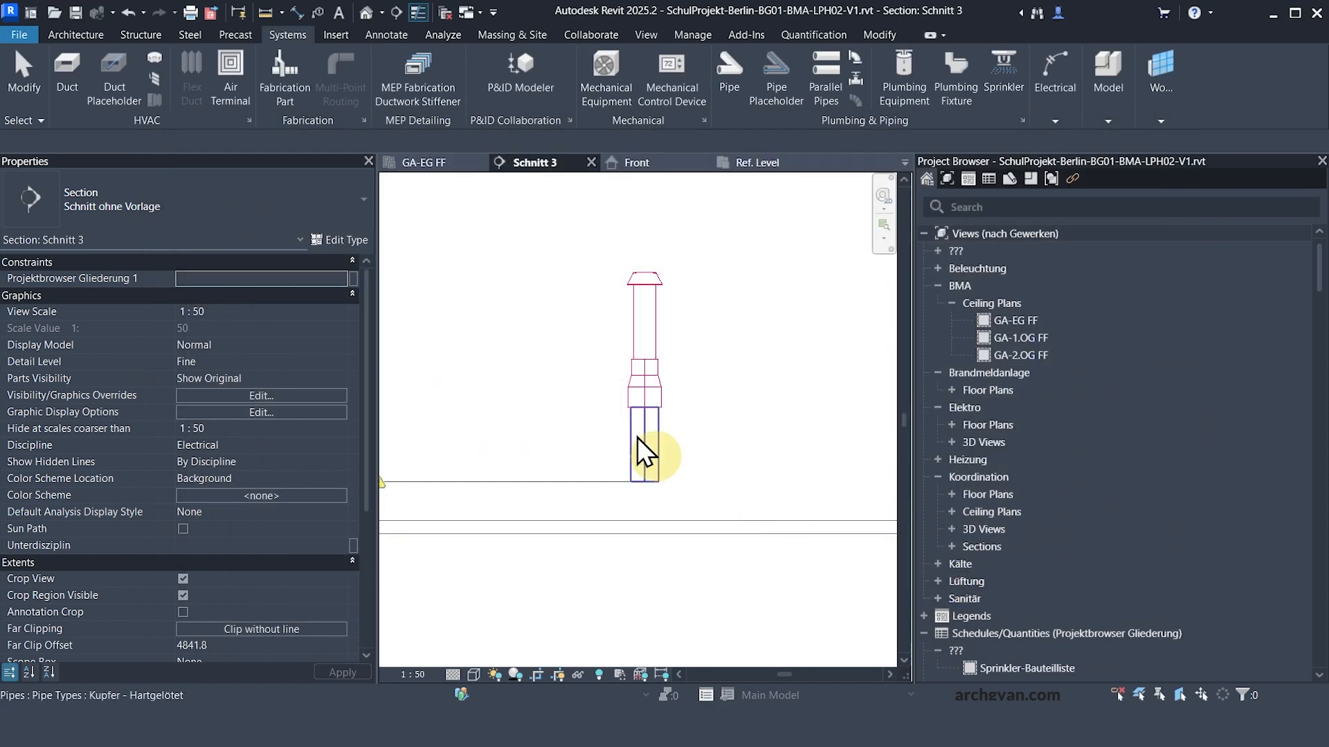
- Recheck the Orifice Size in the large sprinkler's type properties and close them without changes
click(647, 325)
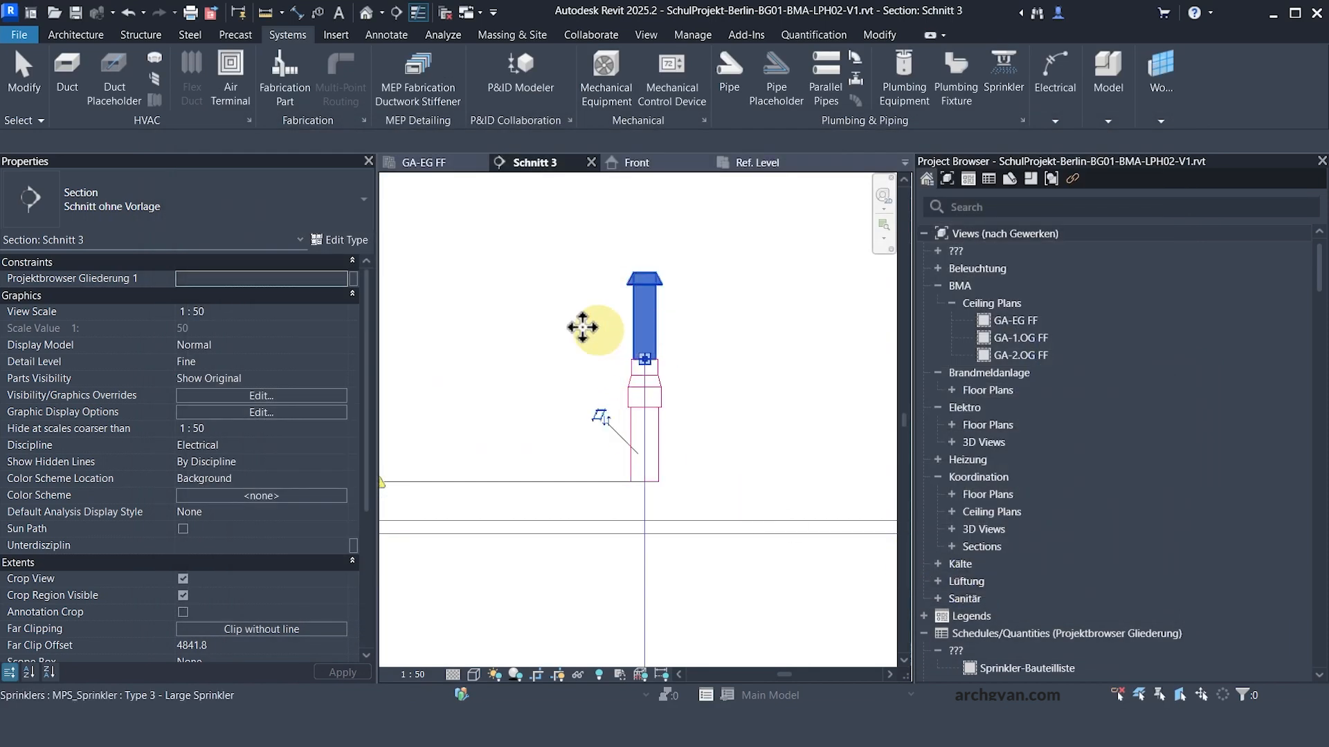
click(332, 241)
scroll(346, 404, down, 6)
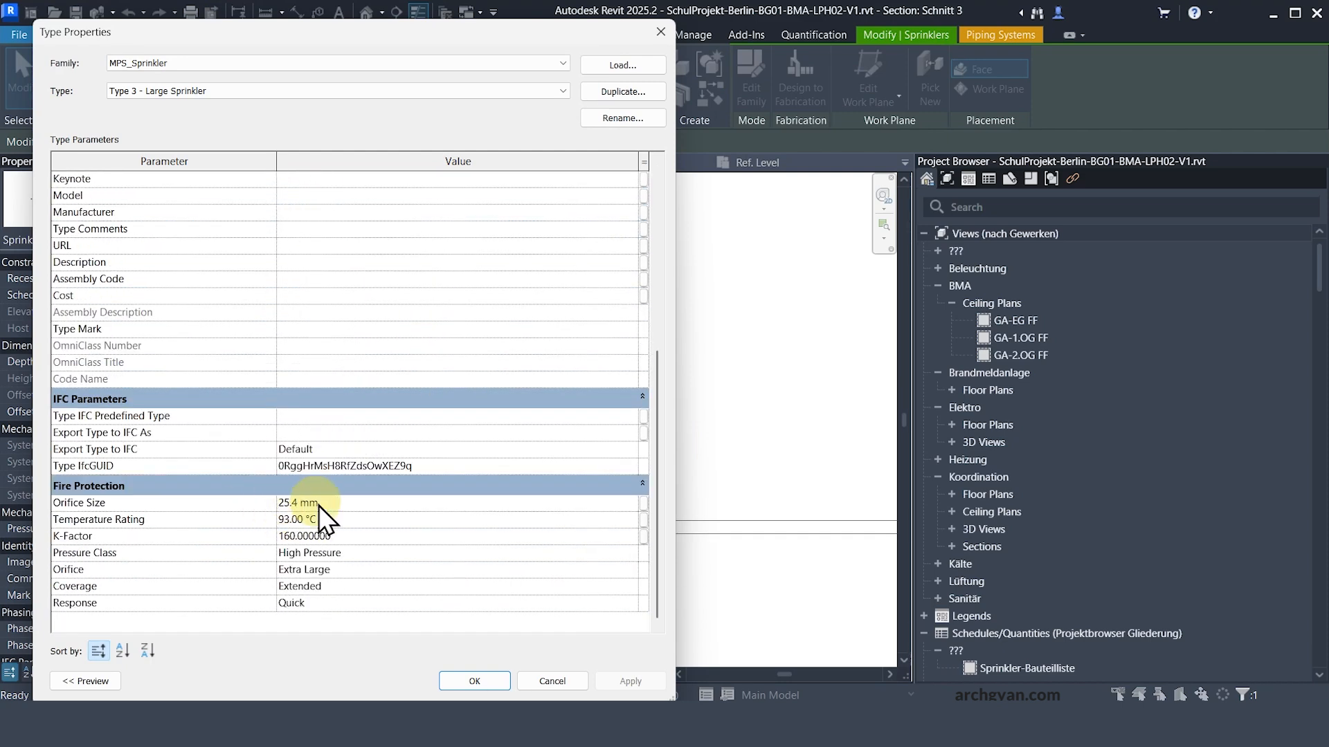
click(501, 681)
- Delete the vertical pipe and its transition fitting below the sprinkler
click(705, 387)
drag(568, 323, 721, 542)
key(Delete)
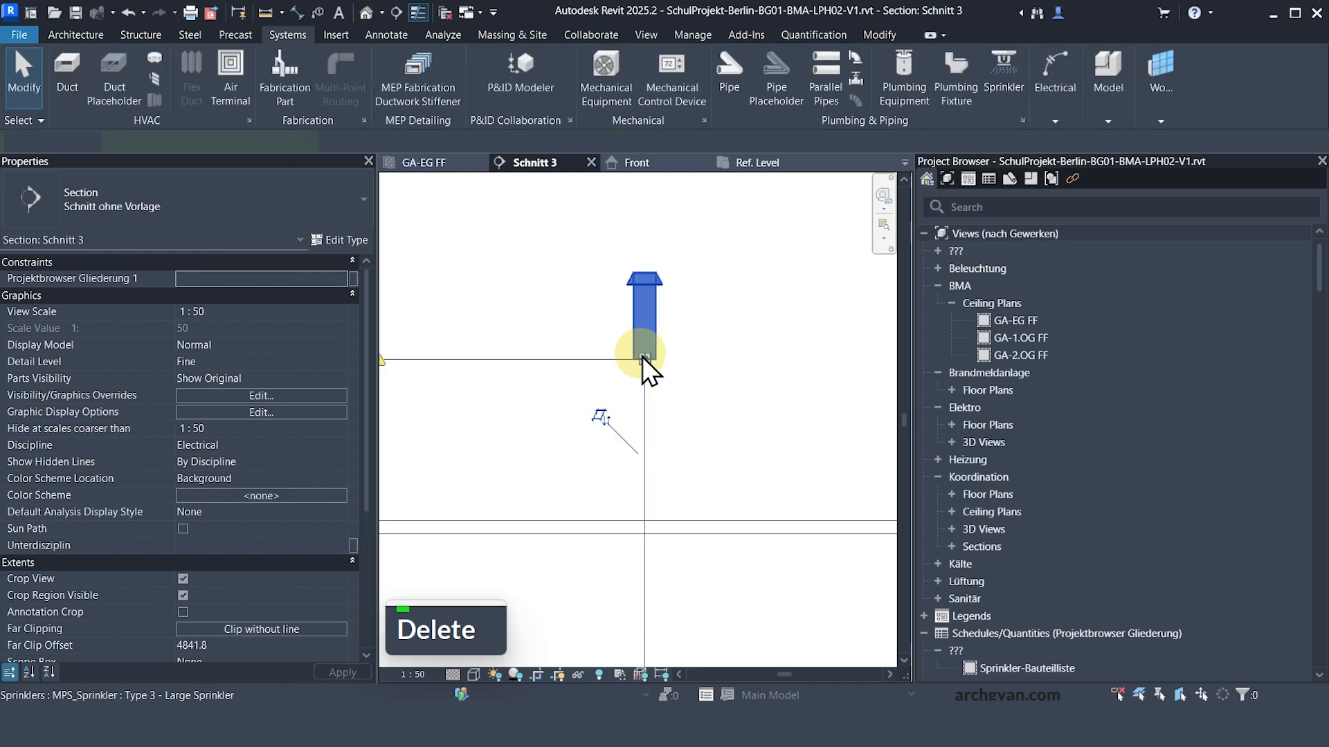
- Draw a 25.4 mm pipe from the large sprinkler's connector, running vertically down and turning 90° into a short horizontal run to the right
click(642, 362)
right_click(642, 366)
click(700, 263)
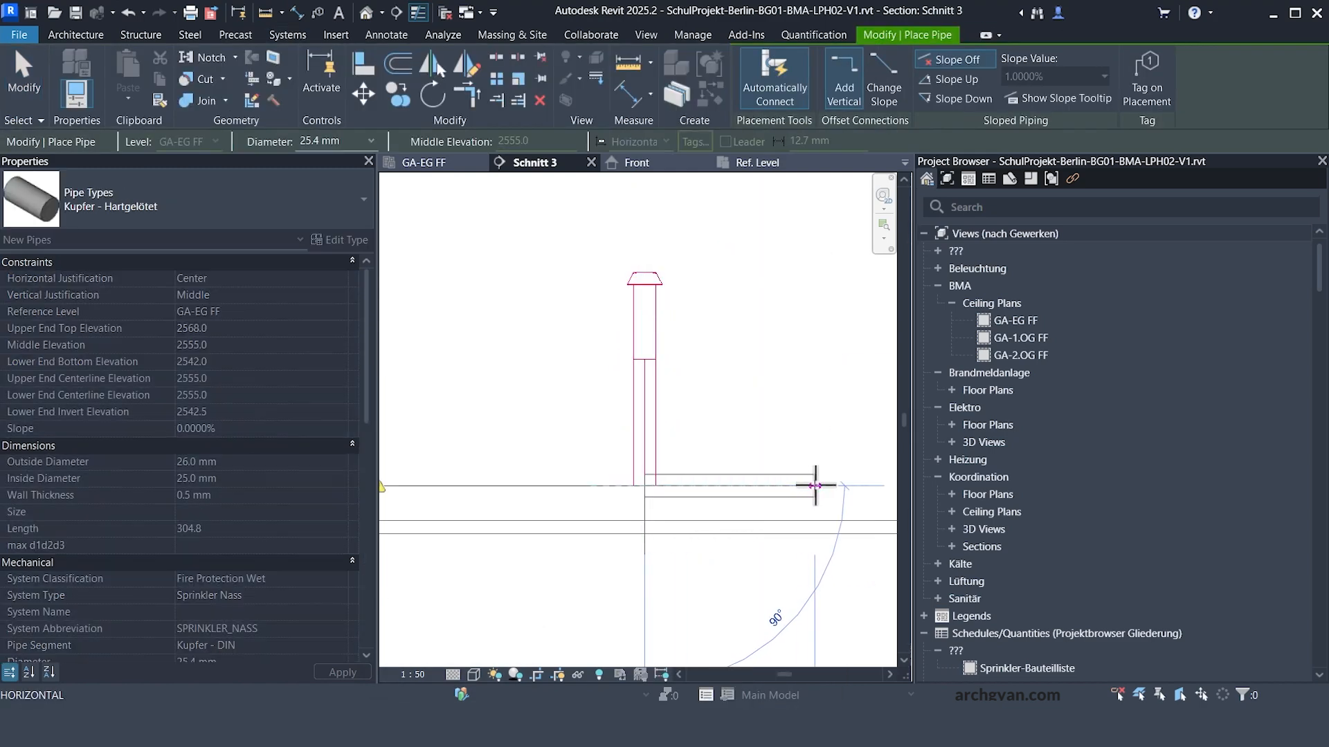
click(817, 485)
key(Escape)
key(Escape)
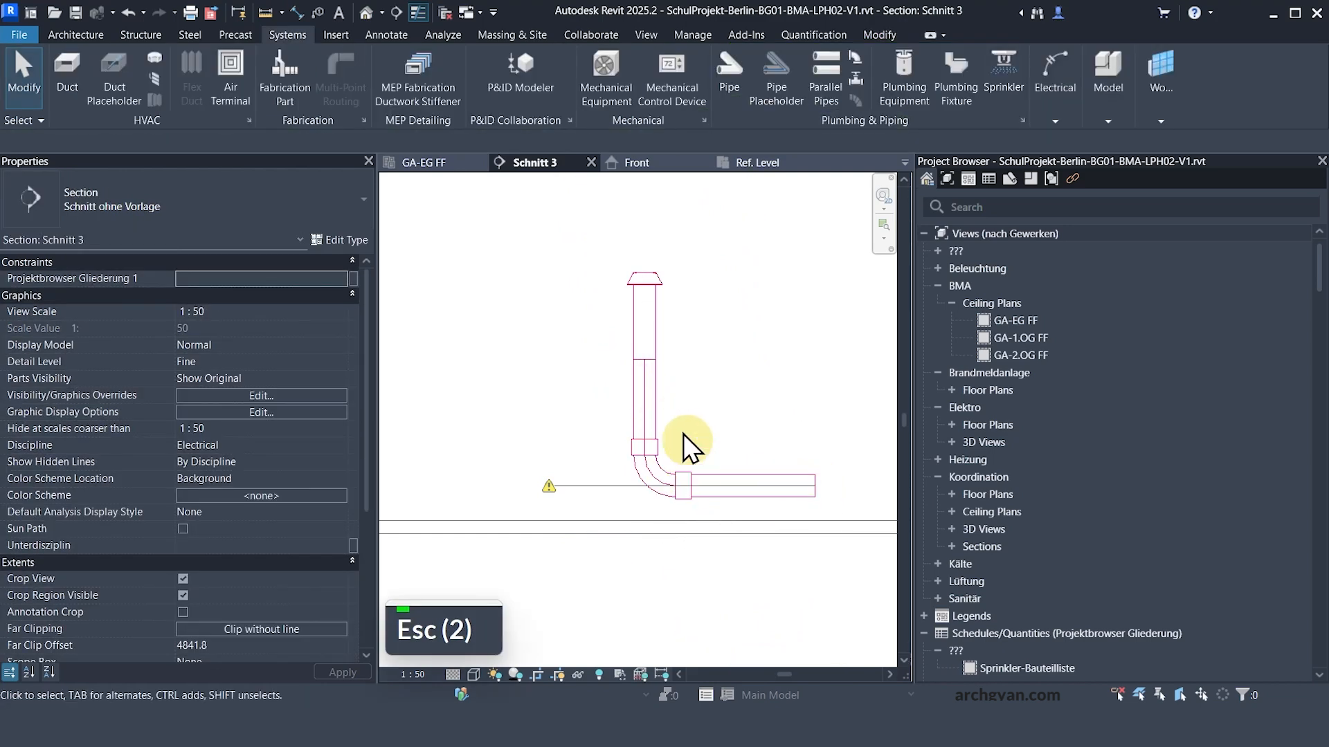
- Review the dimension and fire protection parameters in the type properties of the large sprinkler above the door, and close them without changes
scroll(534, 447, down, 3)
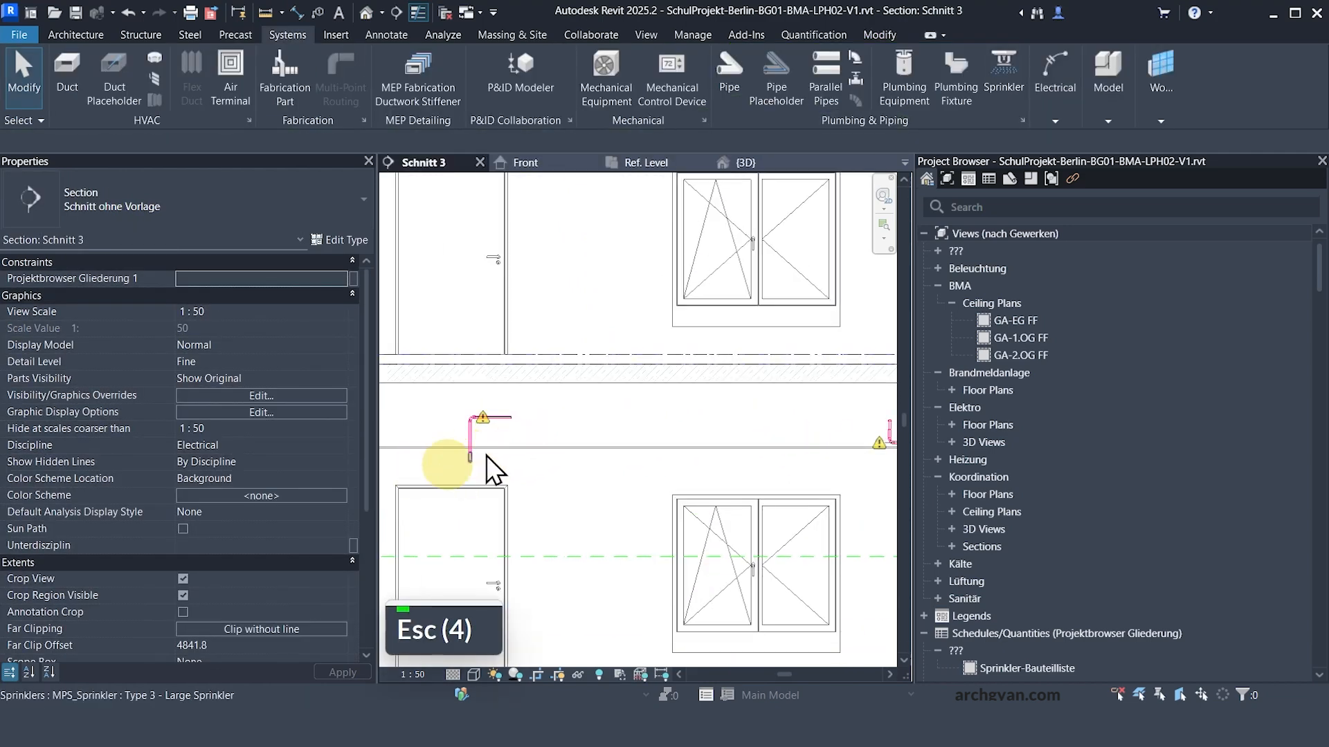
scroll(463, 465, up, 3)
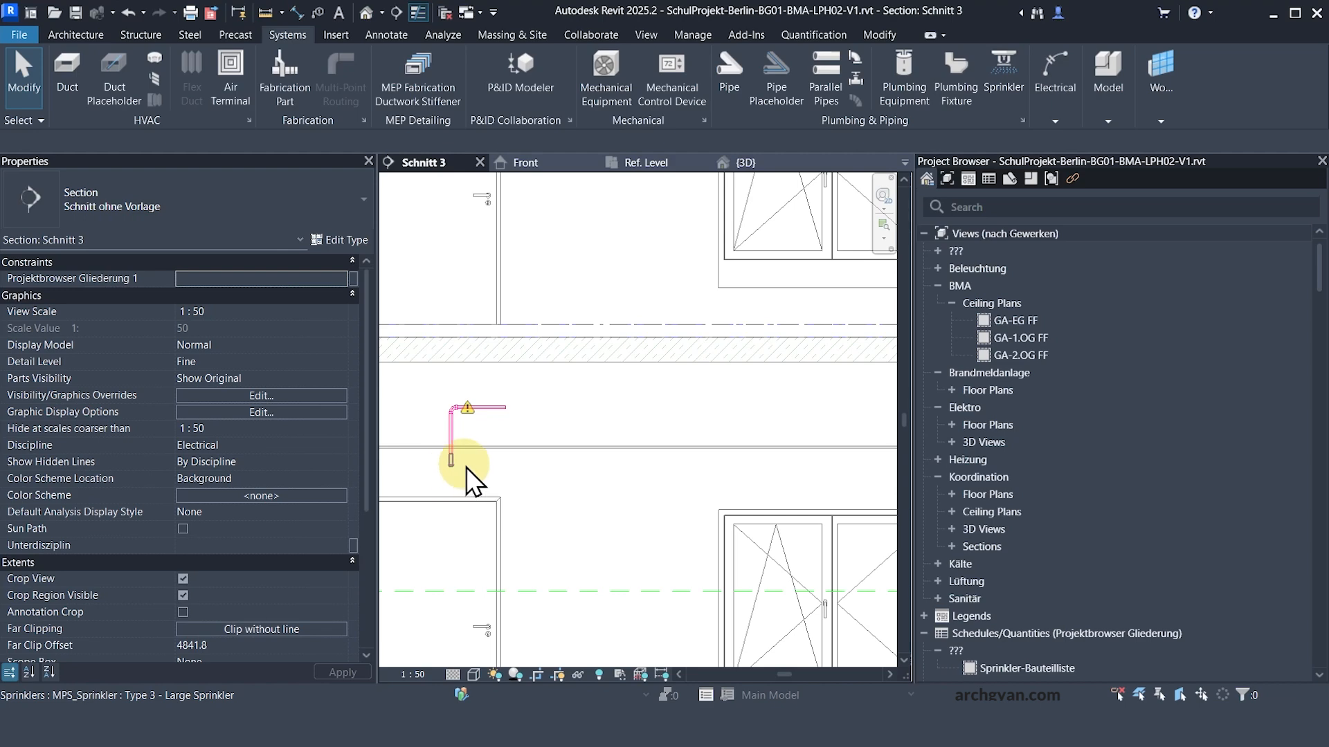
scroll(458, 468, up, 2)
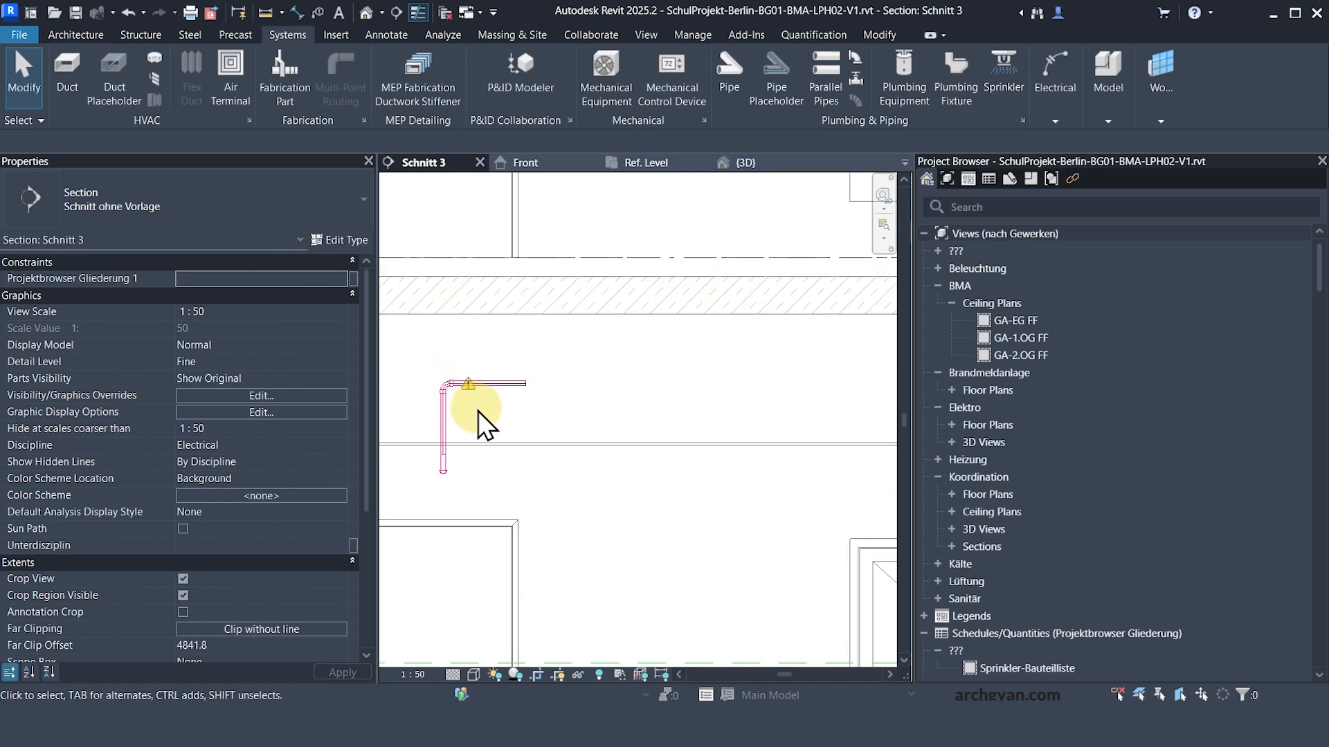
click(497, 430)
click(339, 239)
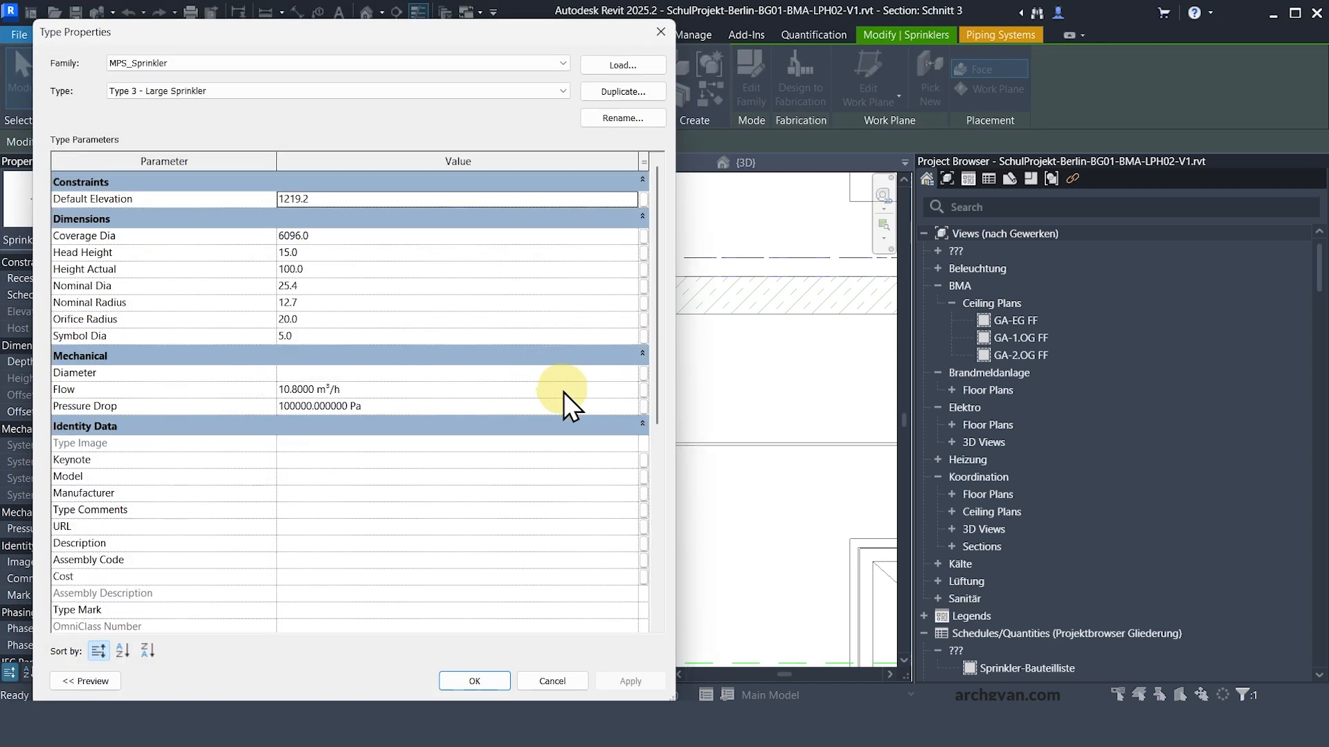
scroll(355, 464, down, 5)
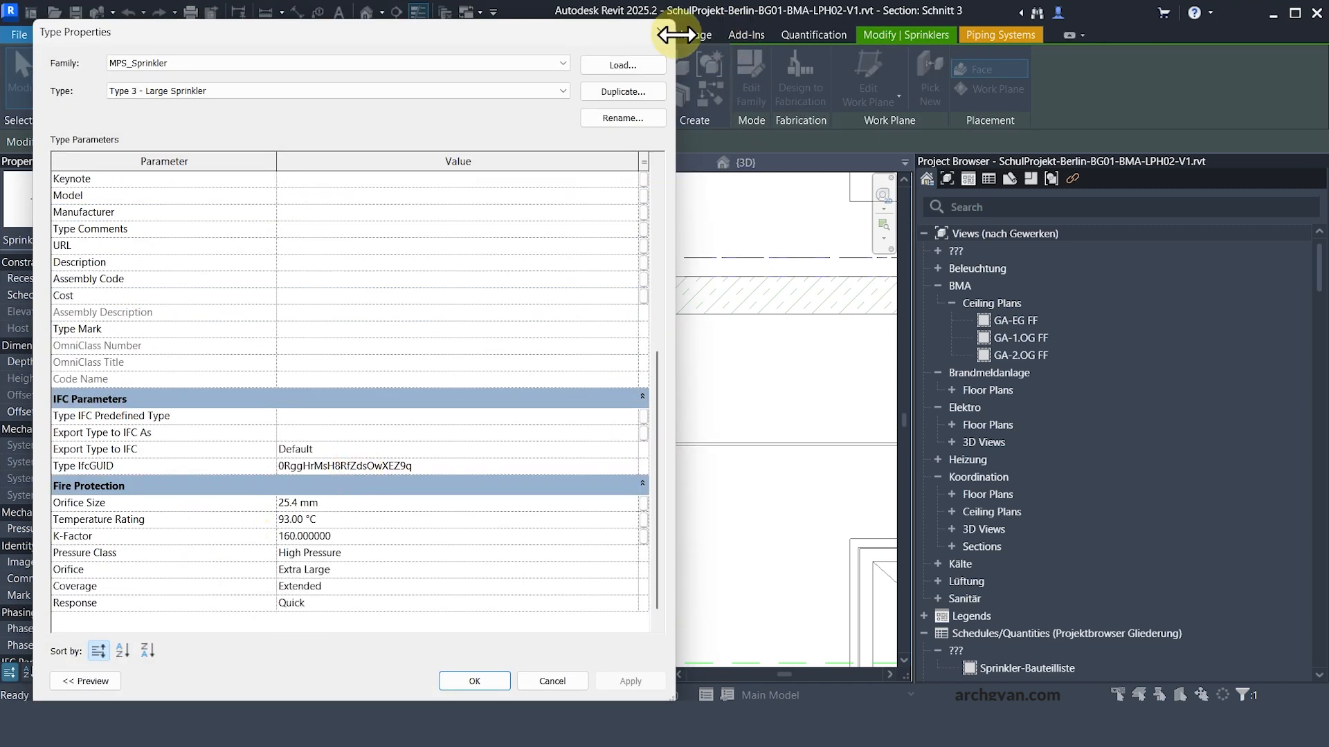
key(Escape)
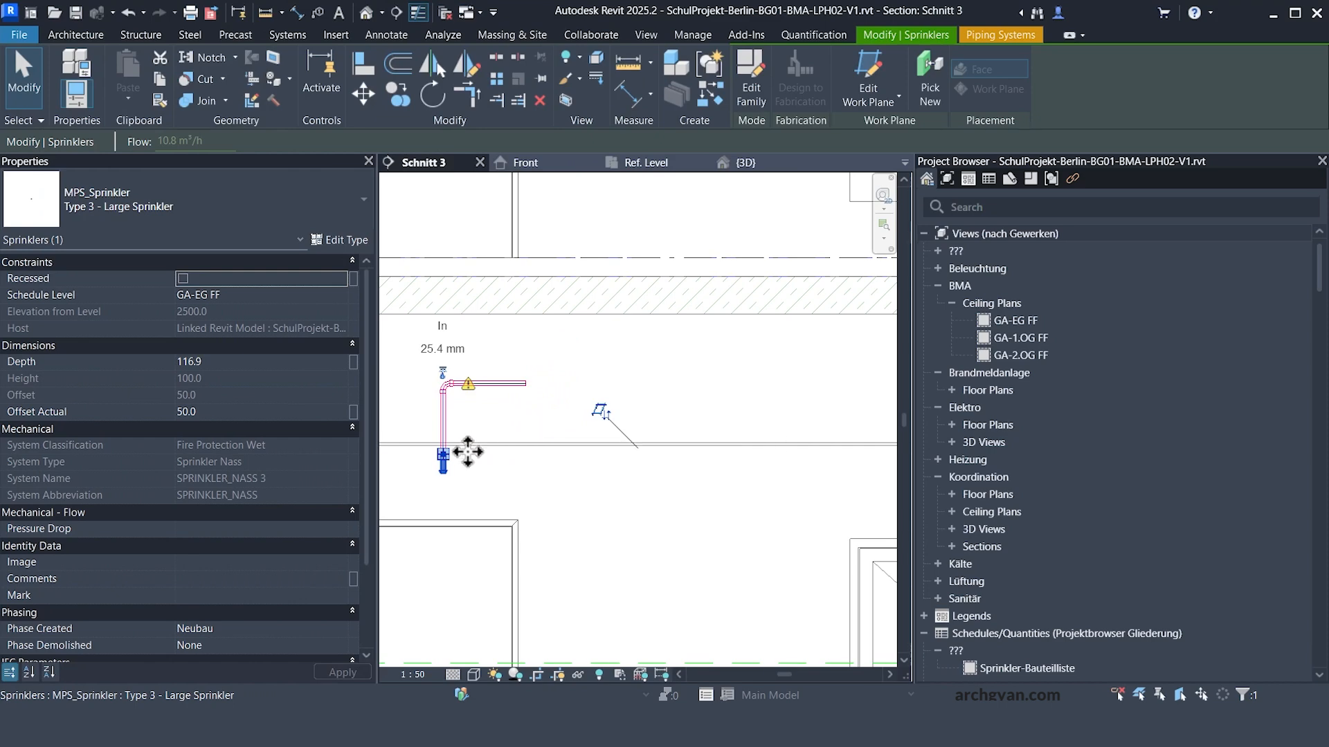
scroll(456, 443, down, 2)
key(Escape)
scroll(427, 468, up, 3)
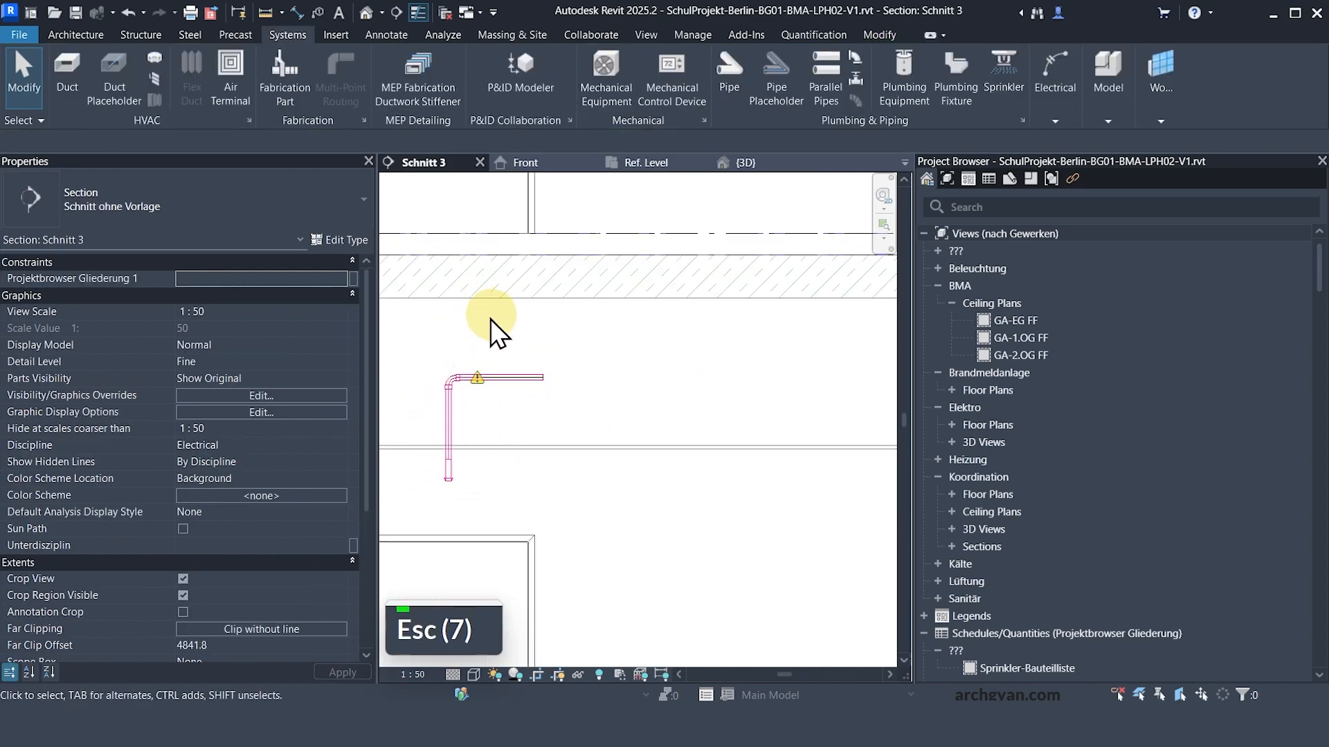
scroll(458, 450, down, 2)
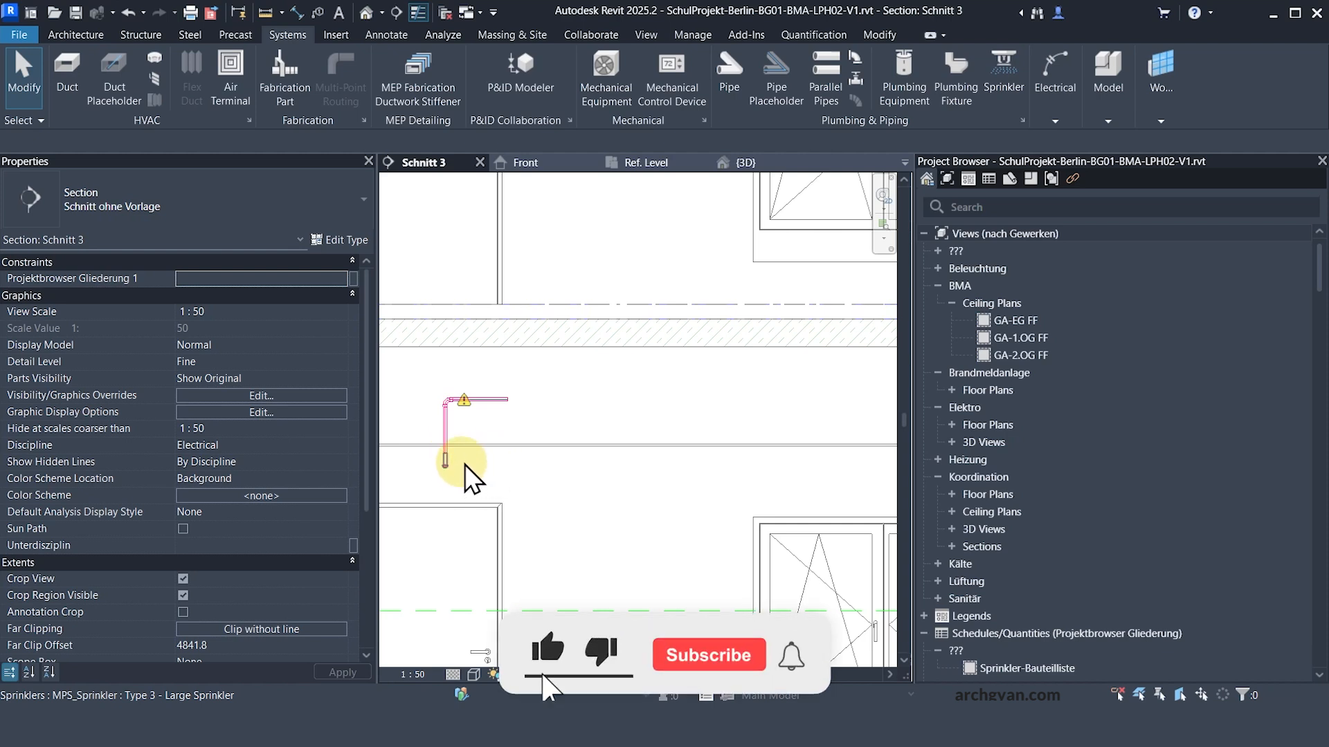
scroll(450, 467, down, 2)
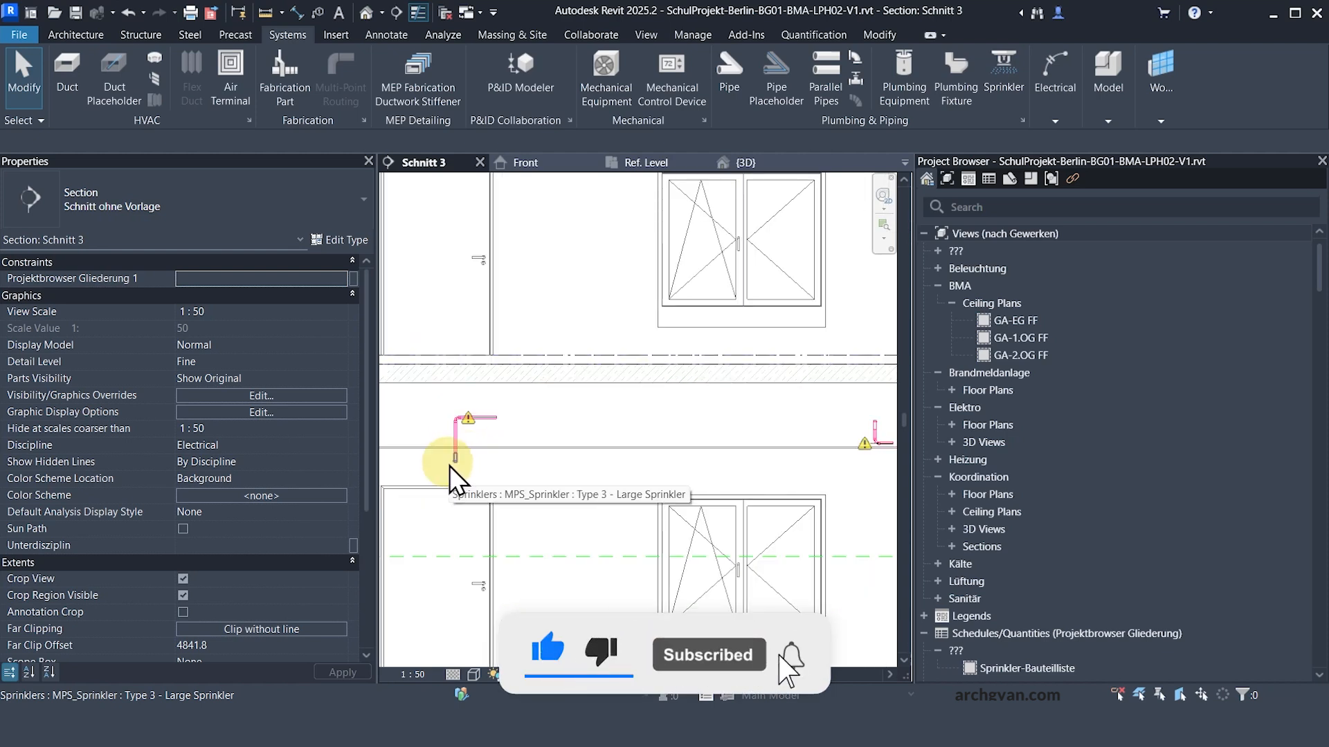
scroll(479, 465, up, 2)
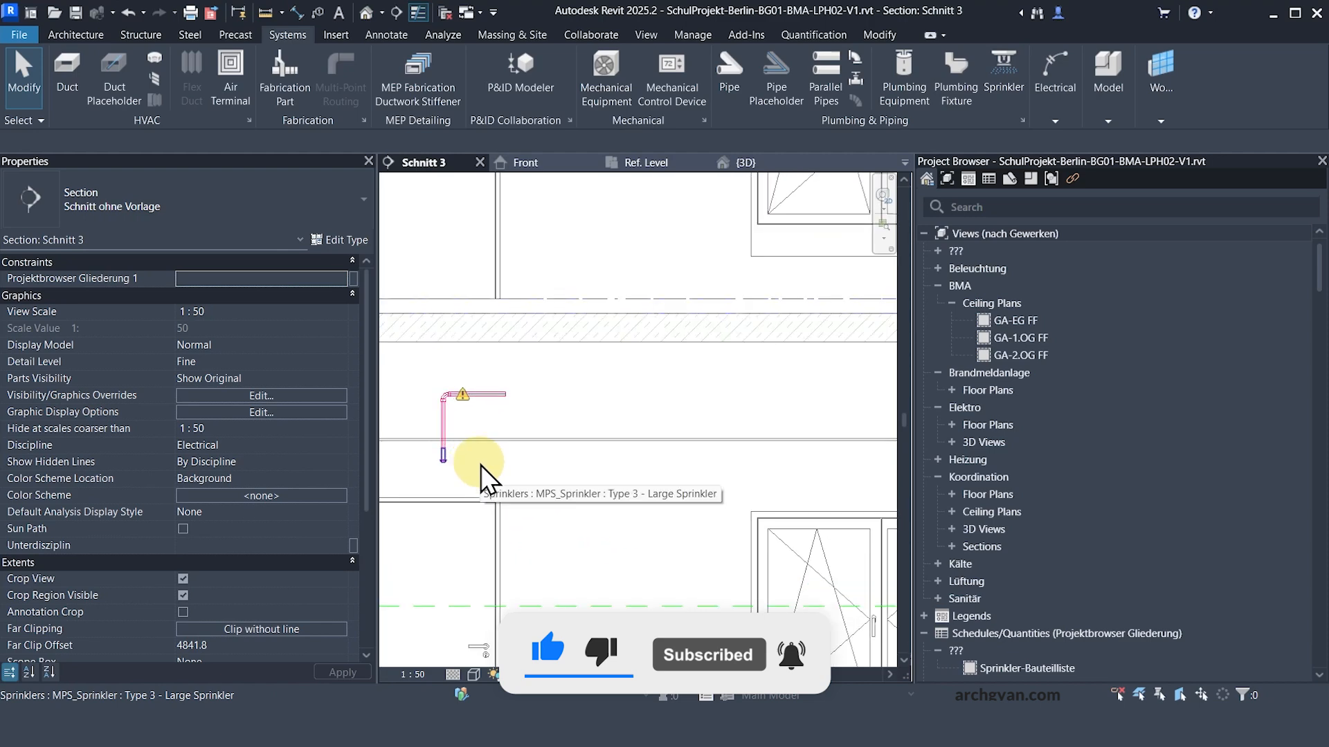